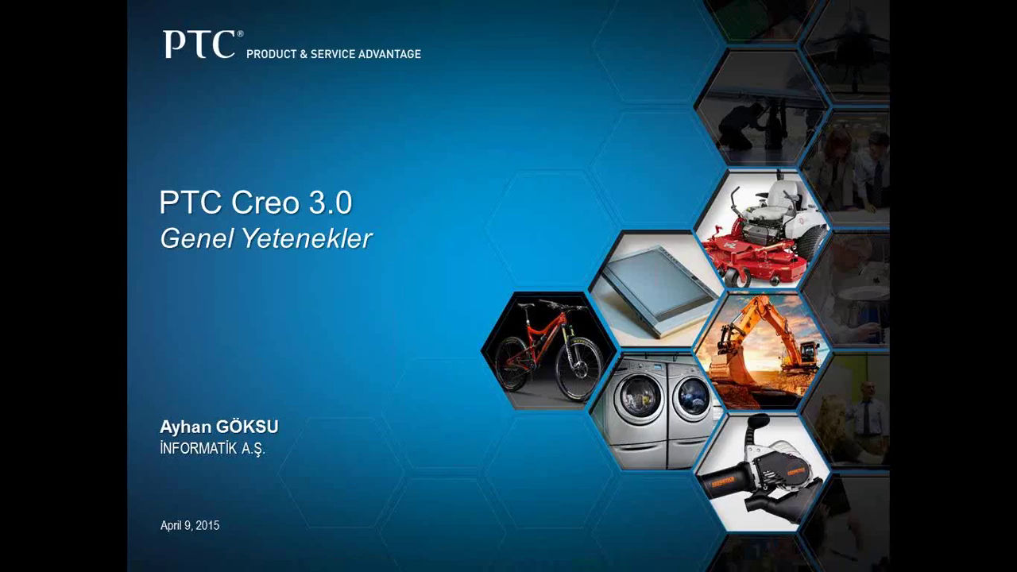
Advance the PTC Creo 3.0 deck to slide 8, Demonstration Points, then end the slideshow.
{"action": "key", "text": "Right"}
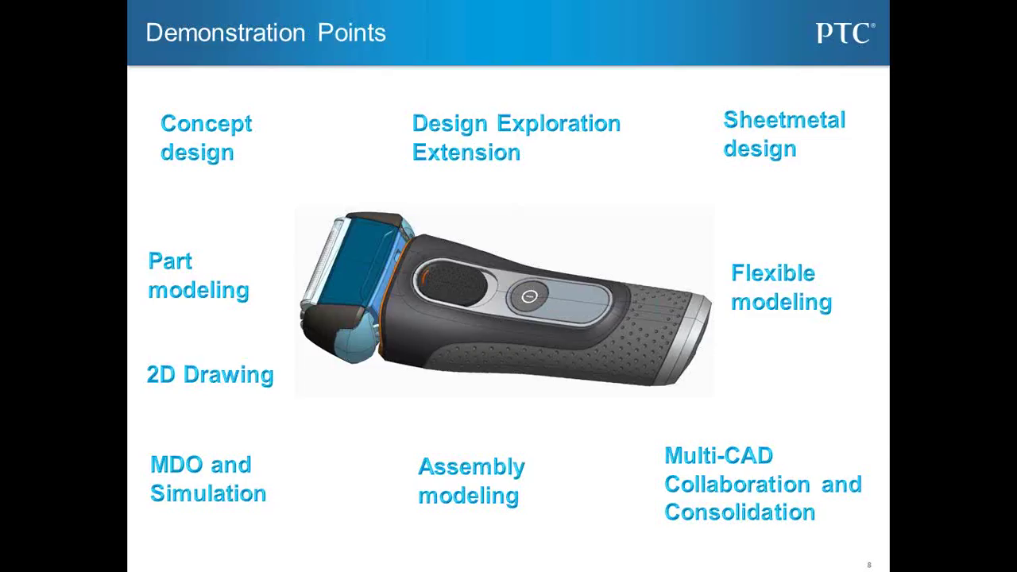
{"action": "key", "text": "Escape"}
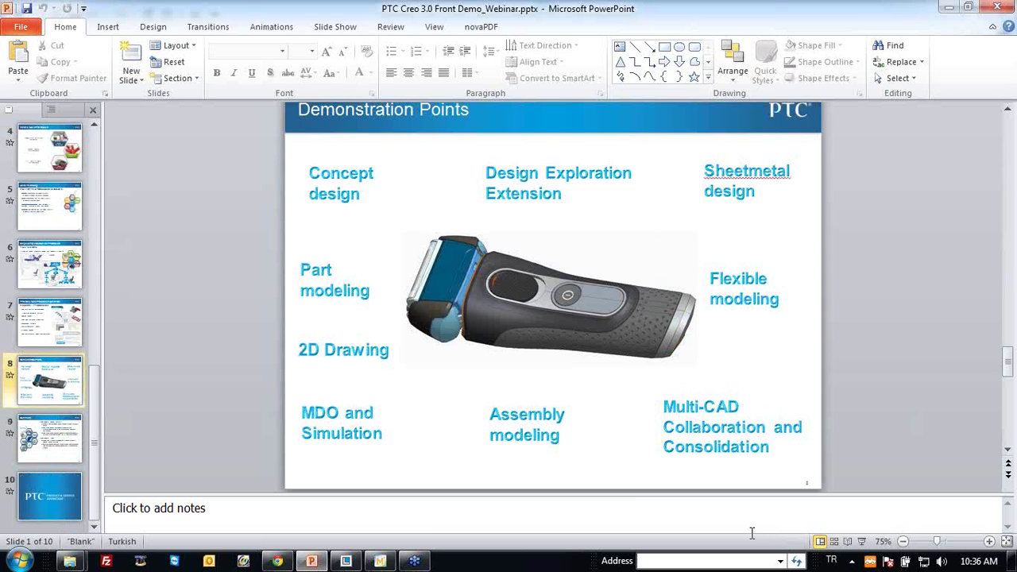
Bring Creo Parametric with the SHAVER_TOP_LEVEL_DEVICE assembly to the front from the taskbar.
{"action": "left_click", "coordinate": [346, 561]}
{"action": "left_click", "coordinate": [380, 561]}
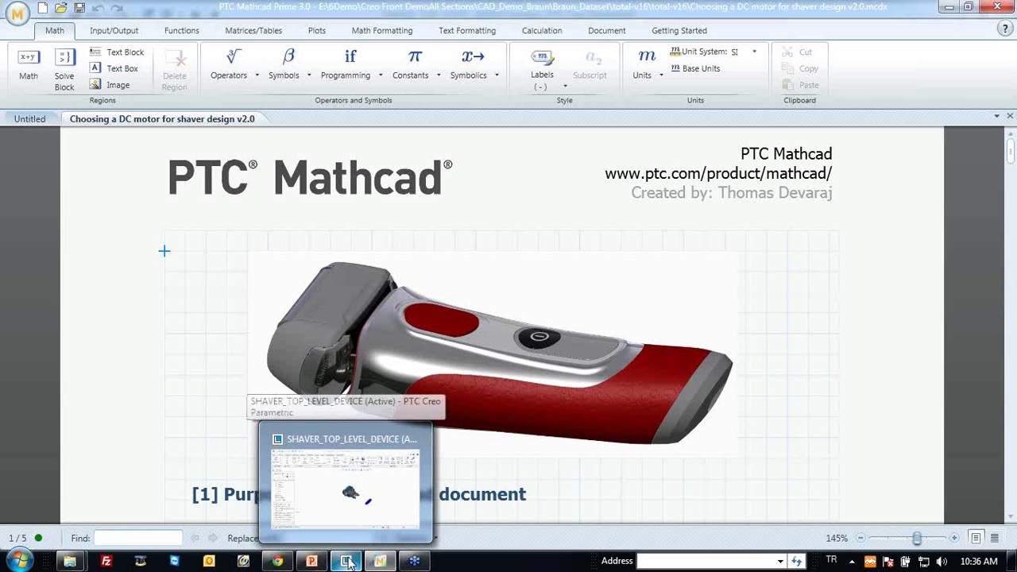
{"action": "left_click", "coordinate": [347, 485]}
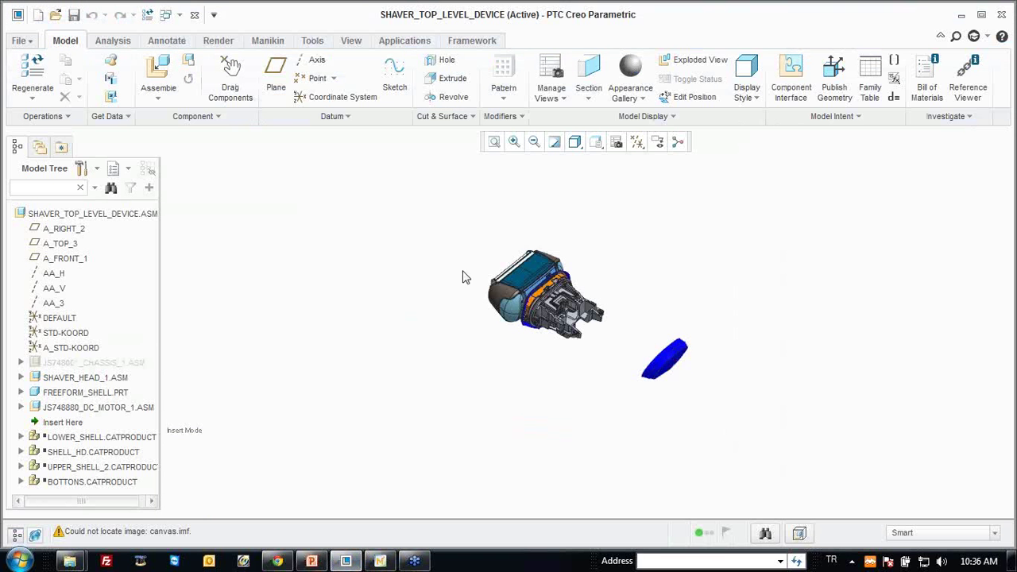
Refit the assembly and activate FREEFORM_SHELL.PRT from the Model Tree.
{"action": "key", "text": "ctrl+d"}
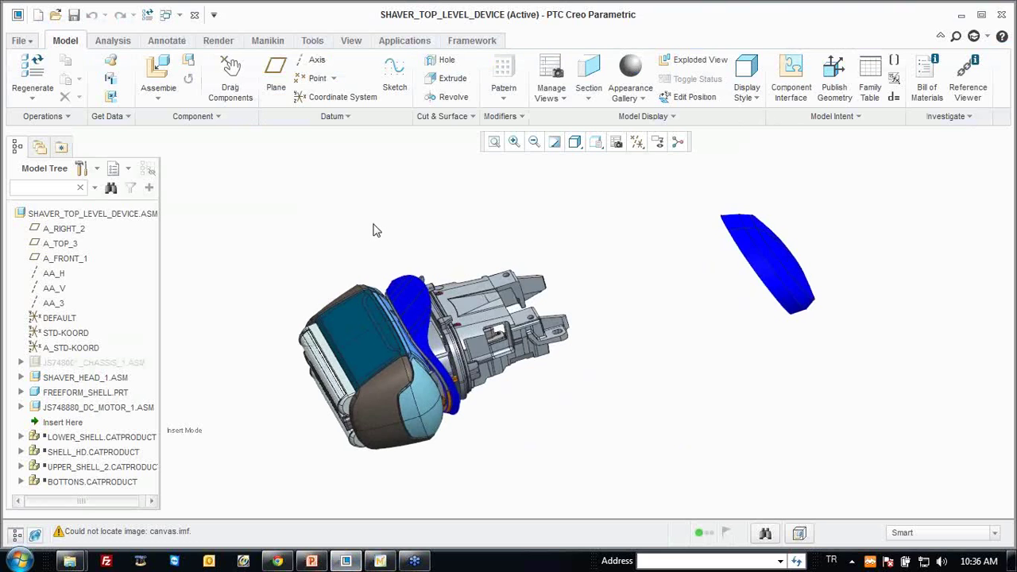
{"action": "left_click", "coordinate": [71, 393]}
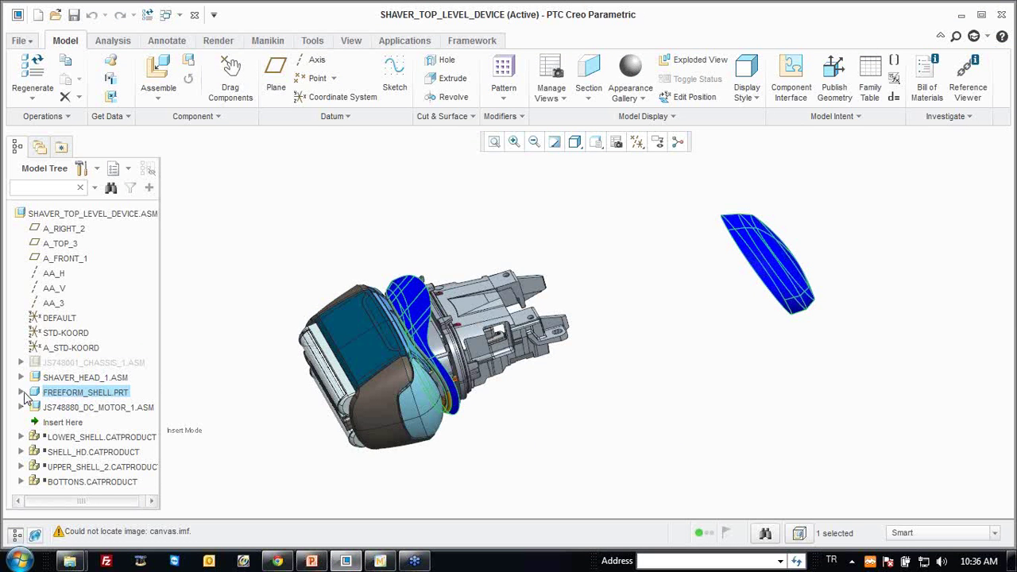
{"action": "left_click", "coordinate": [21, 393]}
{"action": "right_click", "coordinate": [64, 395]}
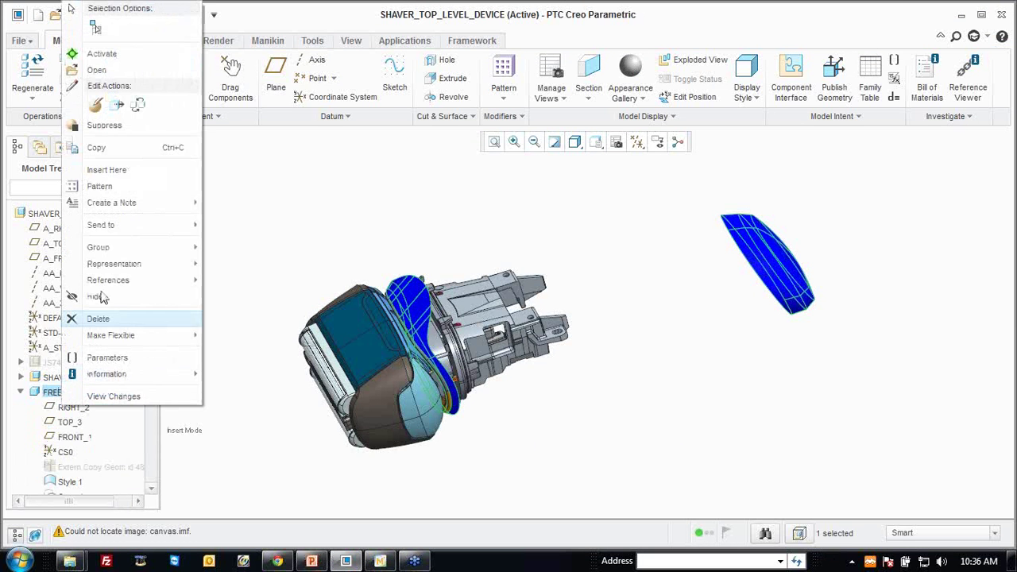
{"action": "left_click", "coordinate": [140, 54]}
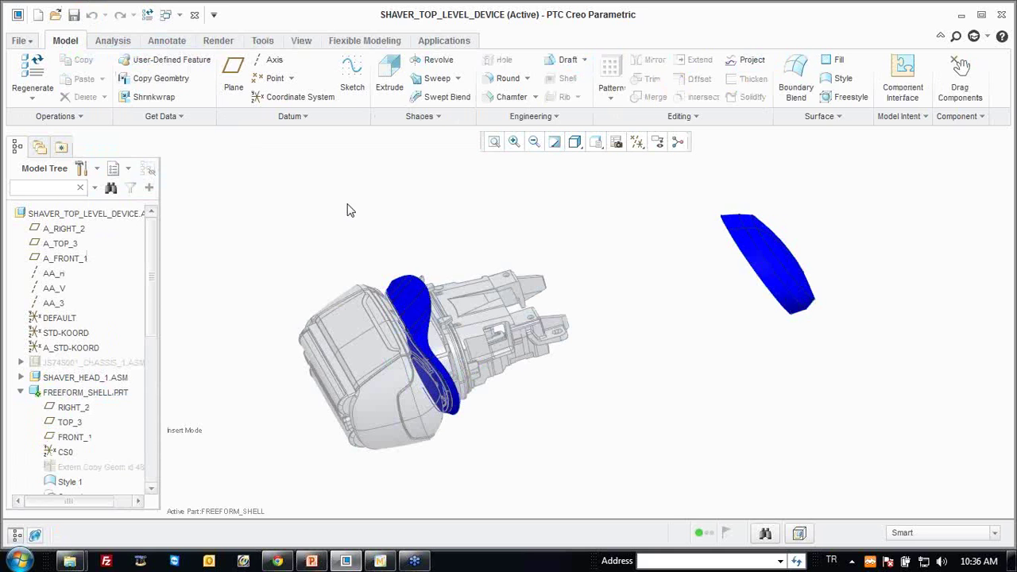
{"action": "left_click", "coordinate": [306, 43]}
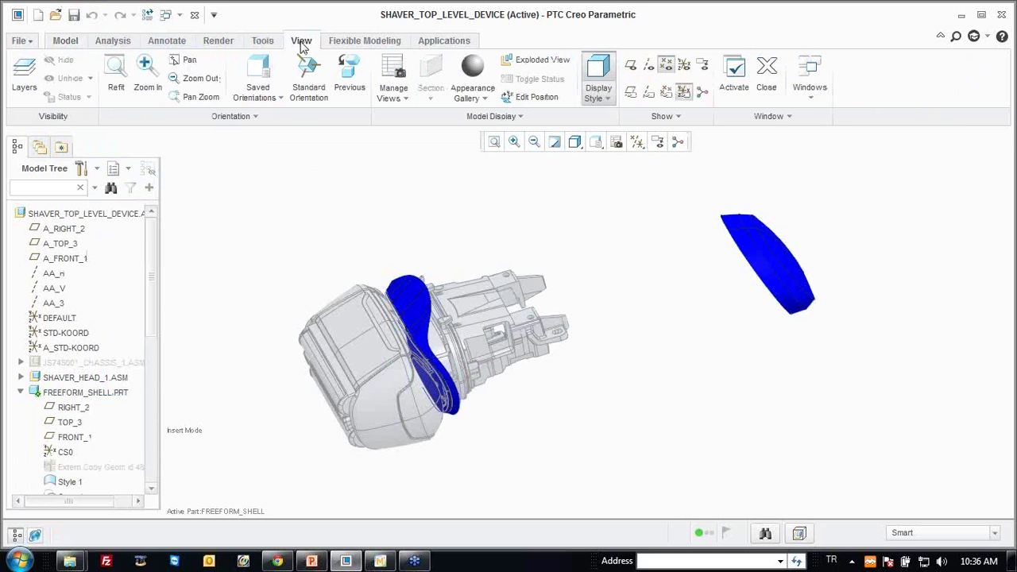
Open the Images tools from the Model Display dropdown on the View tab.
{"action": "left_click", "coordinate": [486, 118]}
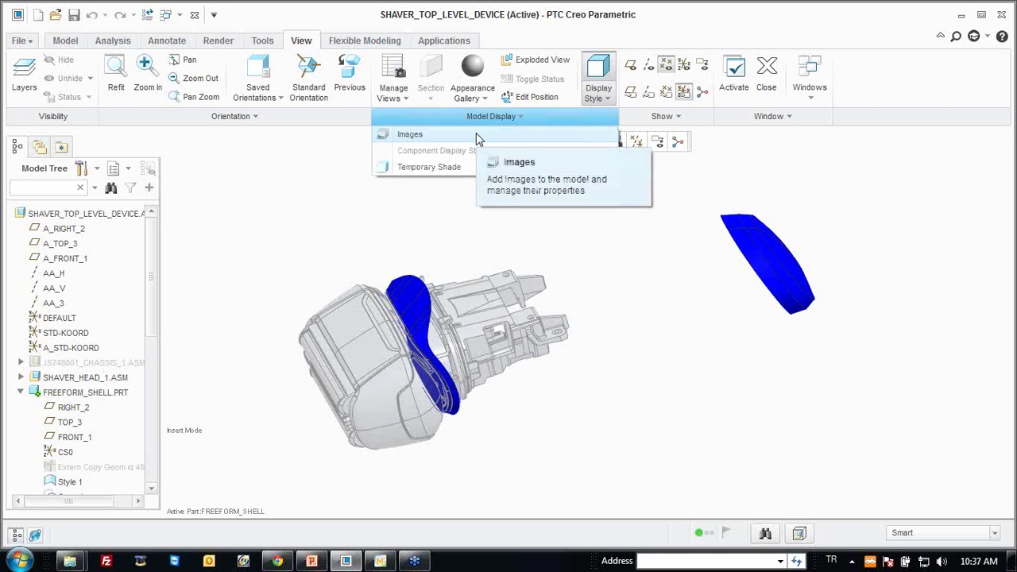
{"action": "left_click", "coordinate": [478, 137]}
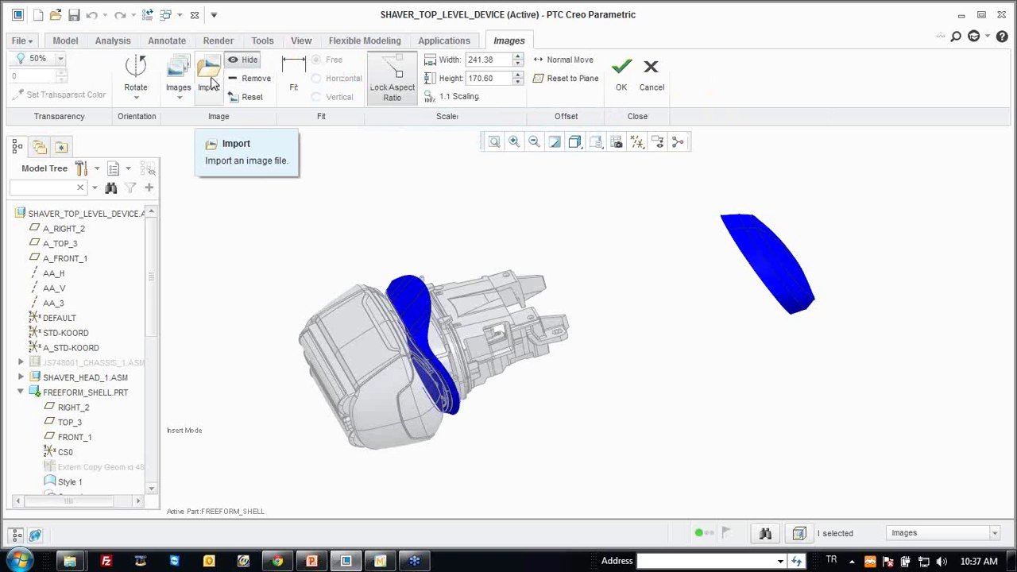
Import shaver_front_v3.csk from the working directory onto the RIGHT_2 plane.
{"action": "left_click", "coordinate": [211, 79]}
{"action": "left_click", "coordinate": [80, 410]}
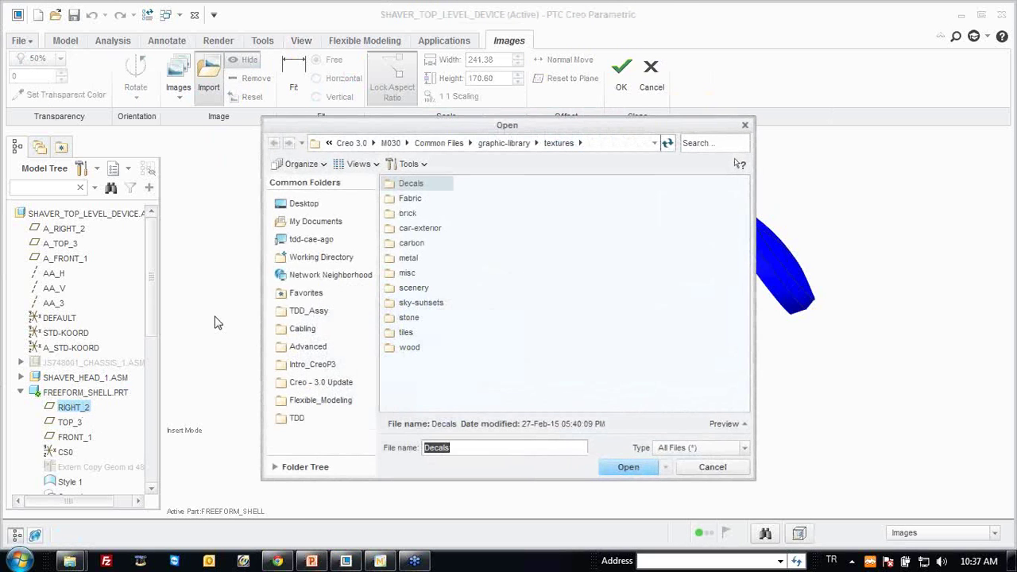
{"action": "left_click", "coordinate": [322, 257]}
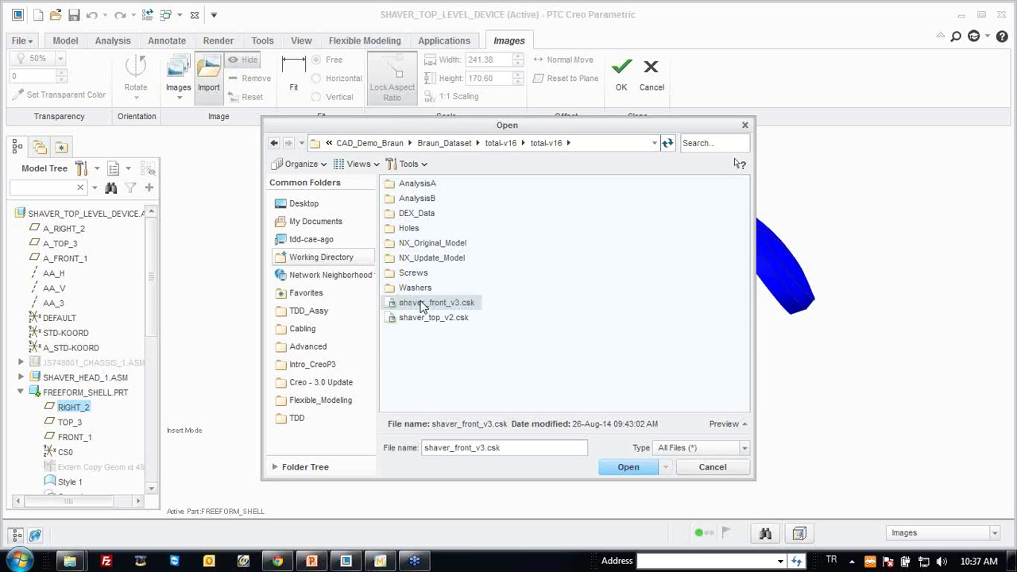
{"action": "double_click", "coordinate": [424, 308]}
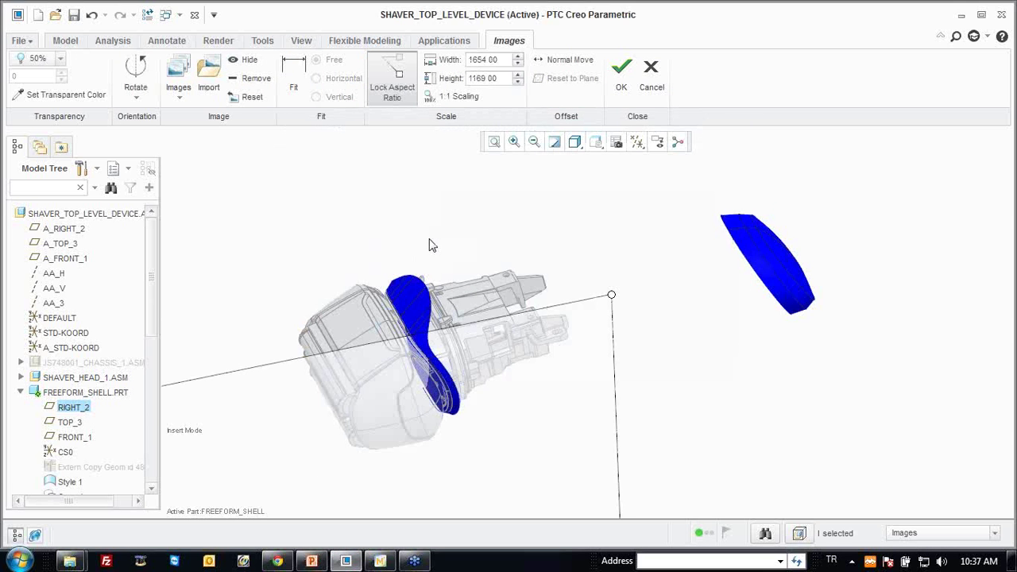
Scale the sketch 1:1 to 400.11 × 282.79 and move it beside the assembly.
{"action": "scroll", "coordinate": [429, 239], "scroll_direction": "up", "scroll_amount": 3}
{"action": "scroll", "coordinate": [429, 238], "scroll_direction": "up", "scroll_amount": 3}
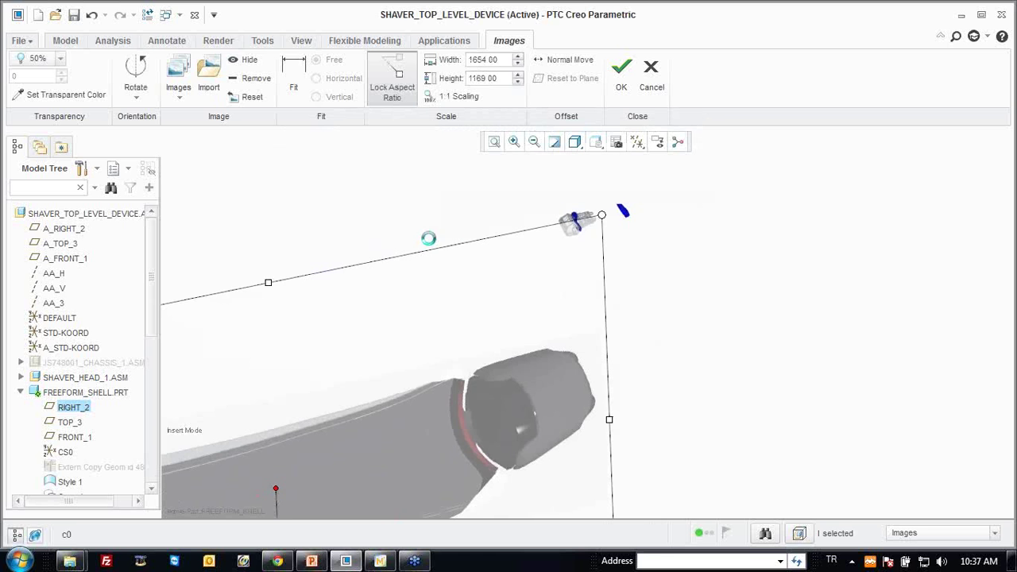
{"action": "left_click", "coordinate": [473, 98]}
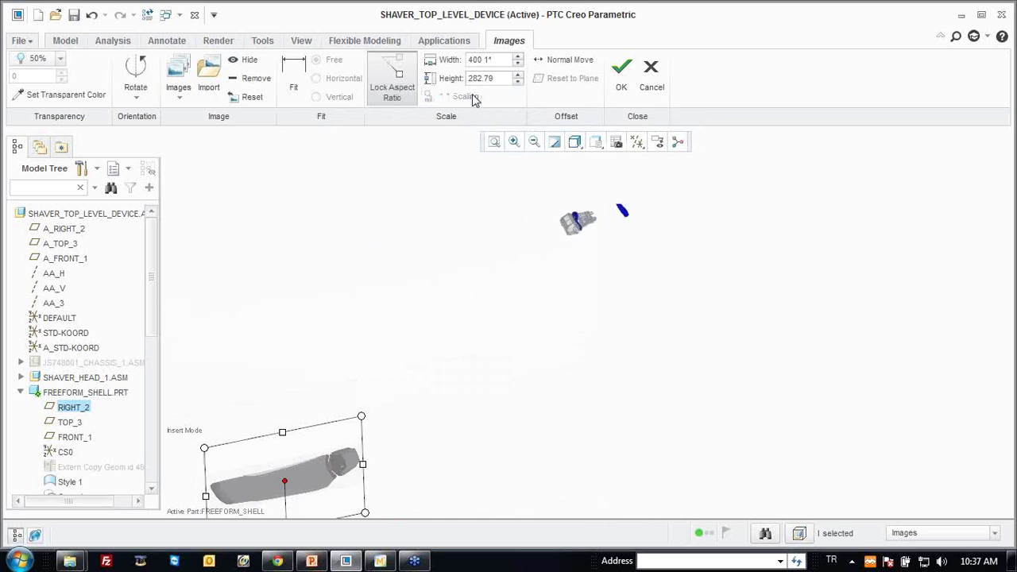
{"action": "left_click_drag", "start_coordinate": [333, 468], "coordinate": [642, 198]}
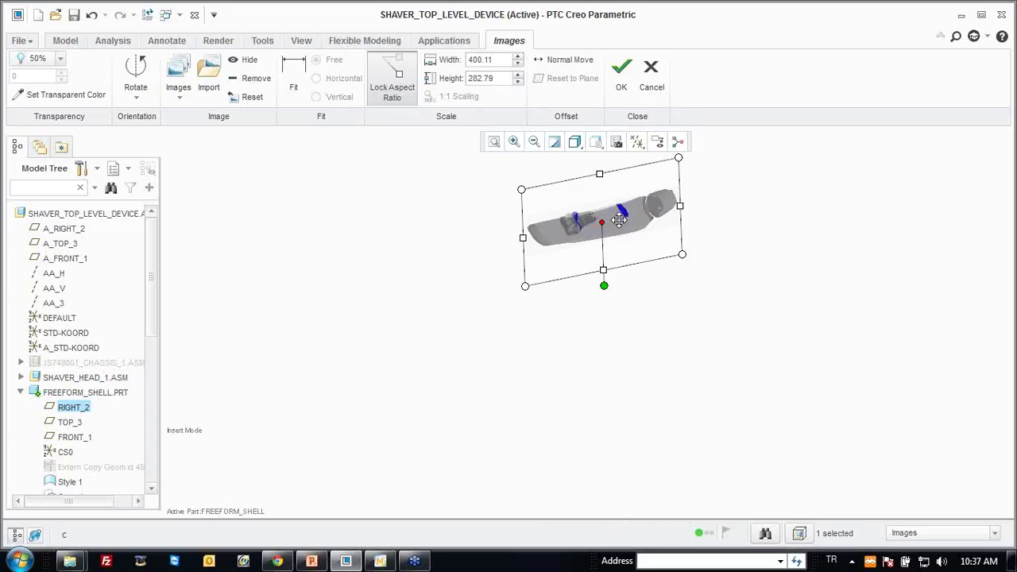
{"action": "key", "text": "ctrl+d"}
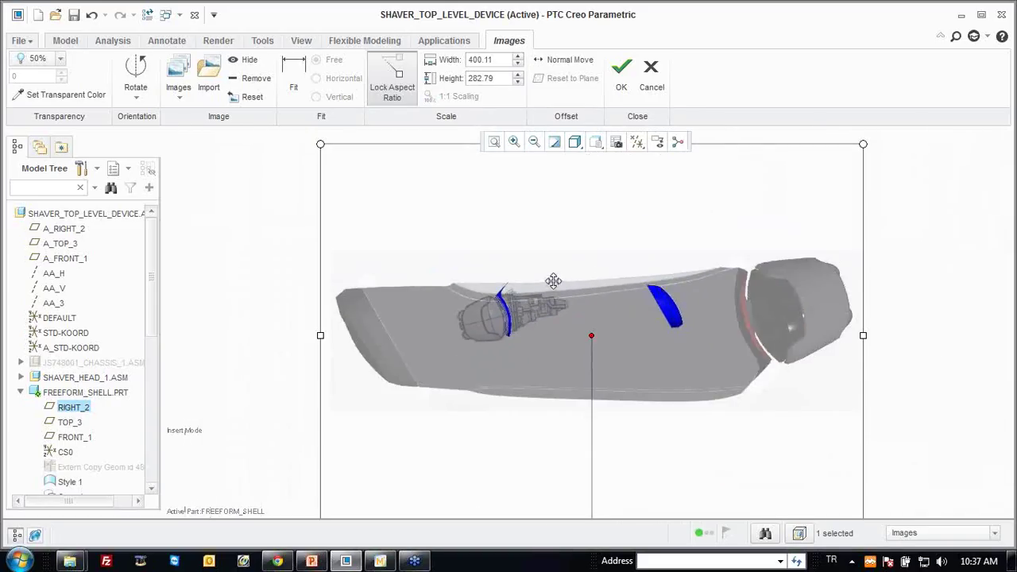
{"action": "left_click", "coordinate": [137, 98]}
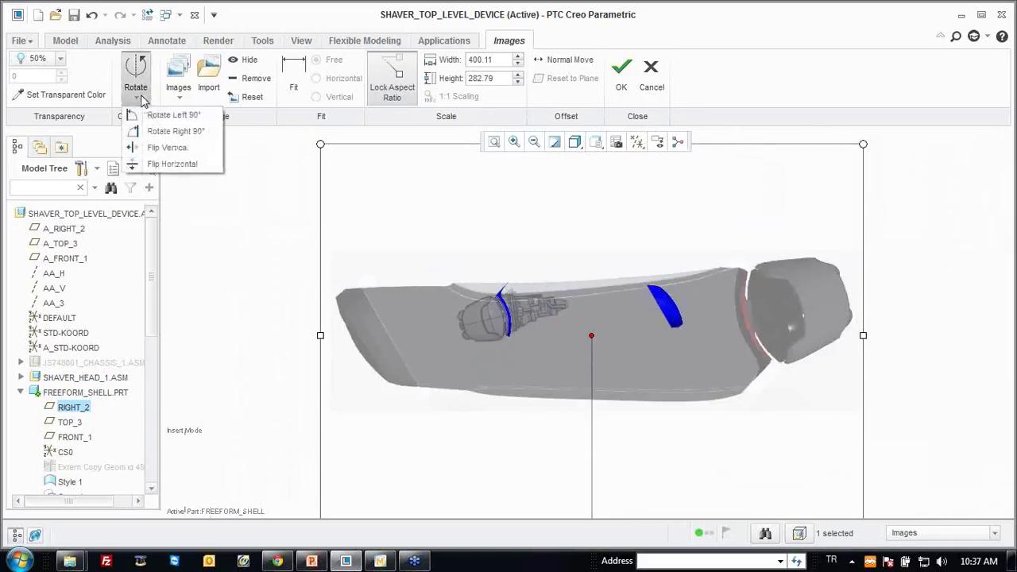
Flip the sketch image horizontally and vertically, then nudge it up and left.
{"action": "left_click", "coordinate": [169, 147]}
{"action": "left_click", "coordinate": [143, 97]}
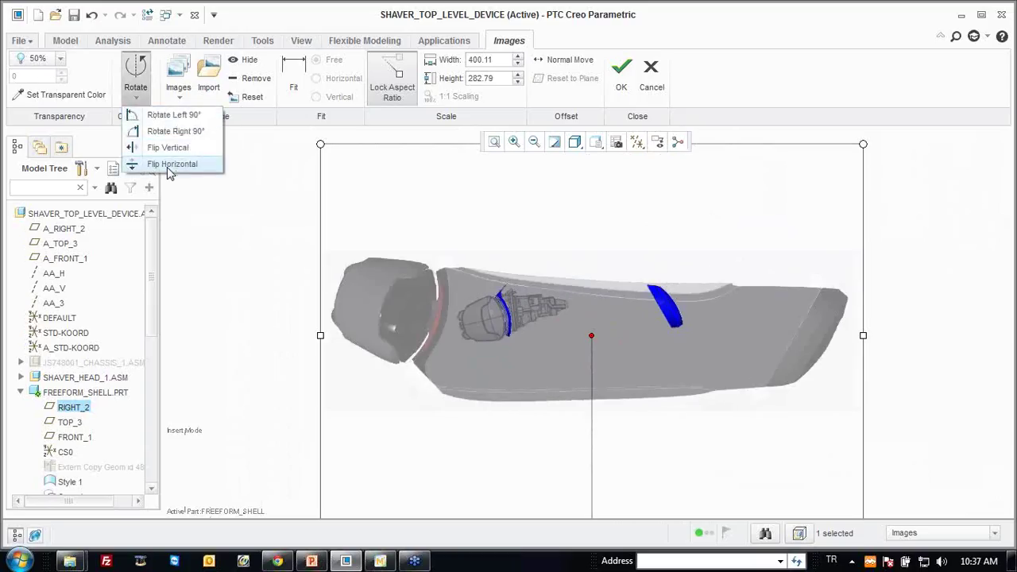
{"action": "left_click", "coordinate": [166, 164]}
{"action": "mouse_move", "coordinate": [501, 324]}
{"action": "left_mouse_down"}
{"action": "mouse_move", "coordinate": [484, 319]}
{"action": "mouse_move", "coordinate": [476, 240]}
{"action": "left_mouse_up"}
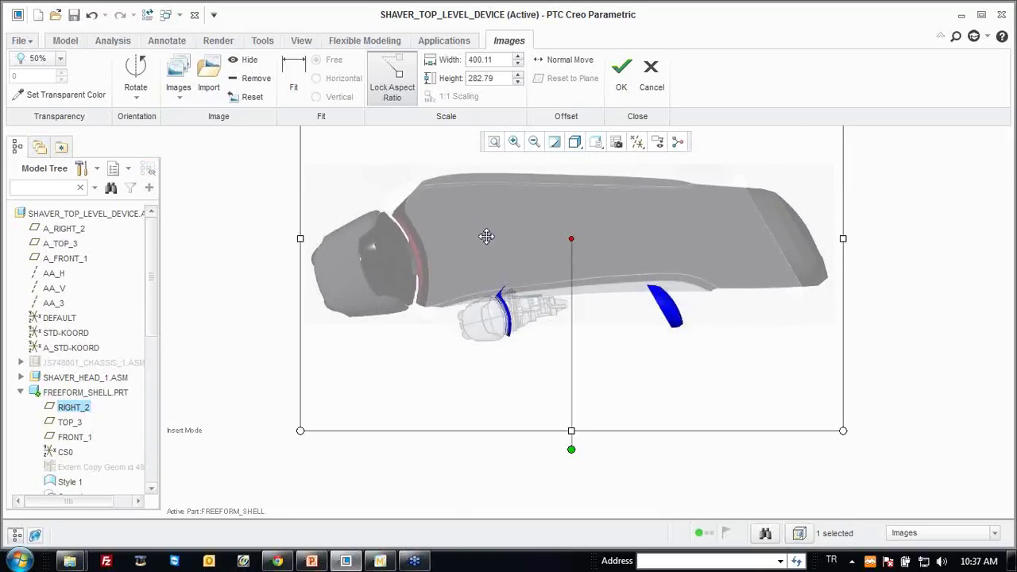
Fit the sketch horizontally so its end-to-end span measures 138.
{"action": "left_click", "coordinate": [294, 76]}
{"action": "left_click", "coordinate": [318, 79]}
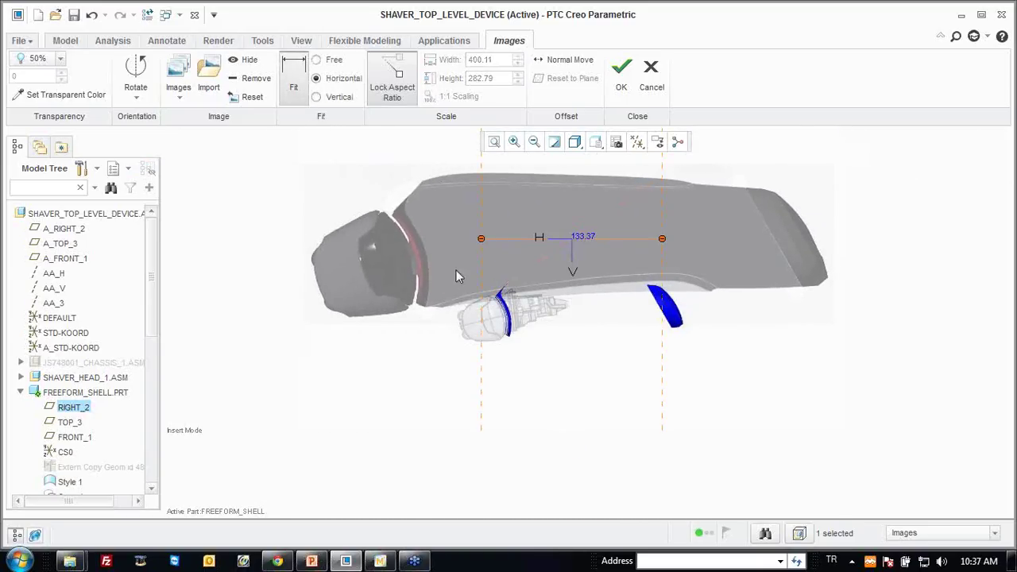
{"action": "left_click_drag", "start_coordinate": [481, 239], "coordinate": [393, 213]}
{"action": "left_click_drag", "start_coordinate": [661, 213], "coordinate": [829, 279]}
{"action": "type", "text": "138"}
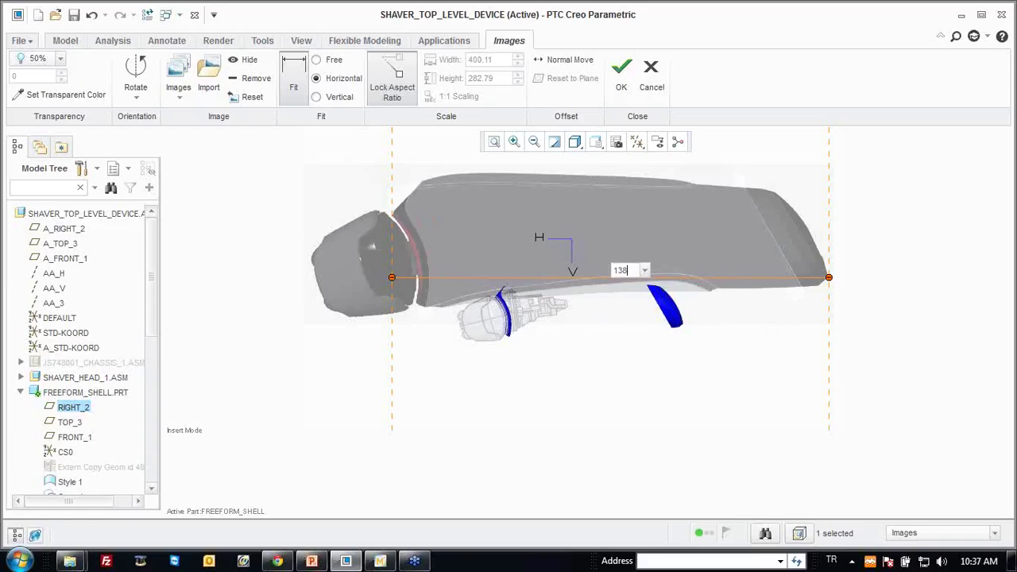
{"action": "key", "text": "Return"}
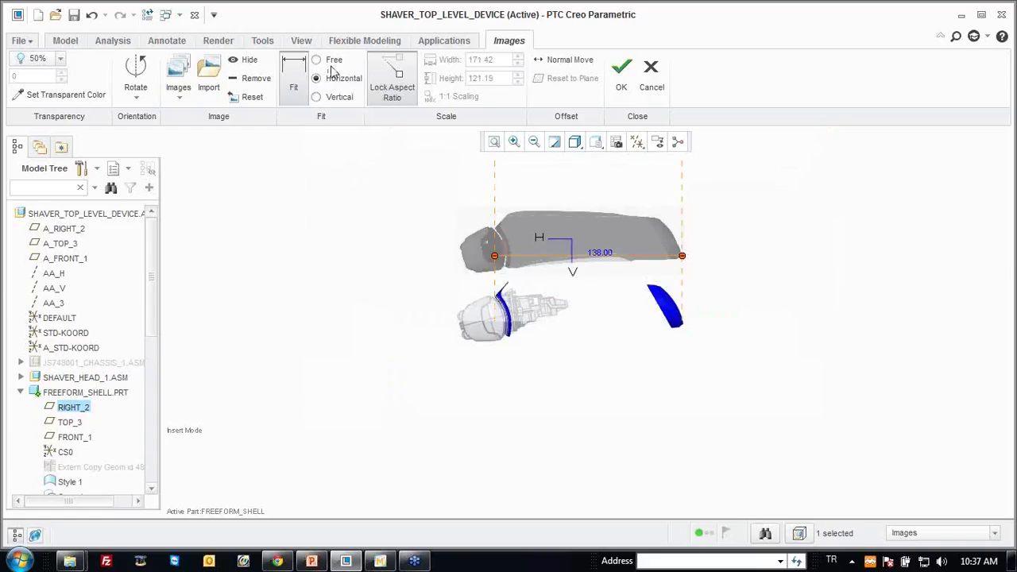
{"action": "left_click", "coordinate": [602, 295]}
Set the shaver front reference image to 75% transparency and orbit to an oblique view.
{"action": "scroll", "coordinate": [604, 297], "scroll_direction": "up", "scroll_amount": 2}
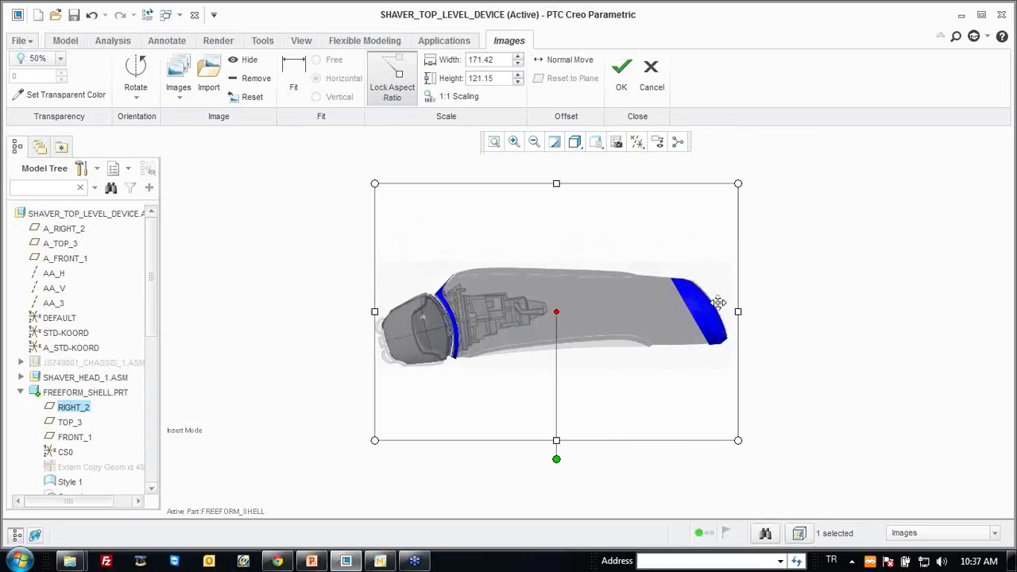
{"action": "scroll", "coordinate": [718, 308], "scroll_direction": "up", "scroll_amount": 3}
{"action": "scroll", "coordinate": [704, 321], "scroll_direction": "down", "scroll_amount": 1}
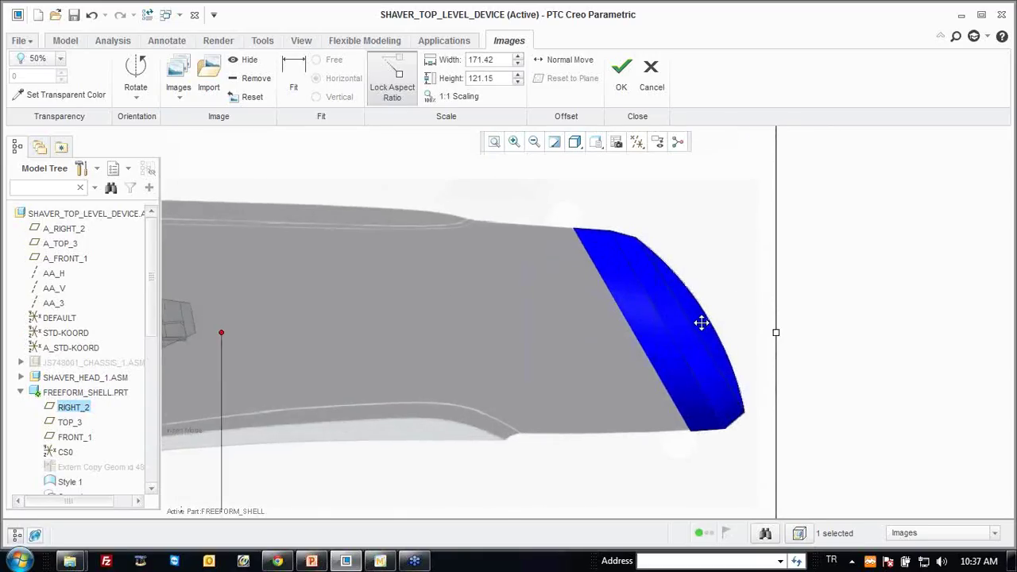
{"action": "scroll", "coordinate": [701, 322], "scroll_direction": "down", "scroll_amount": 3}
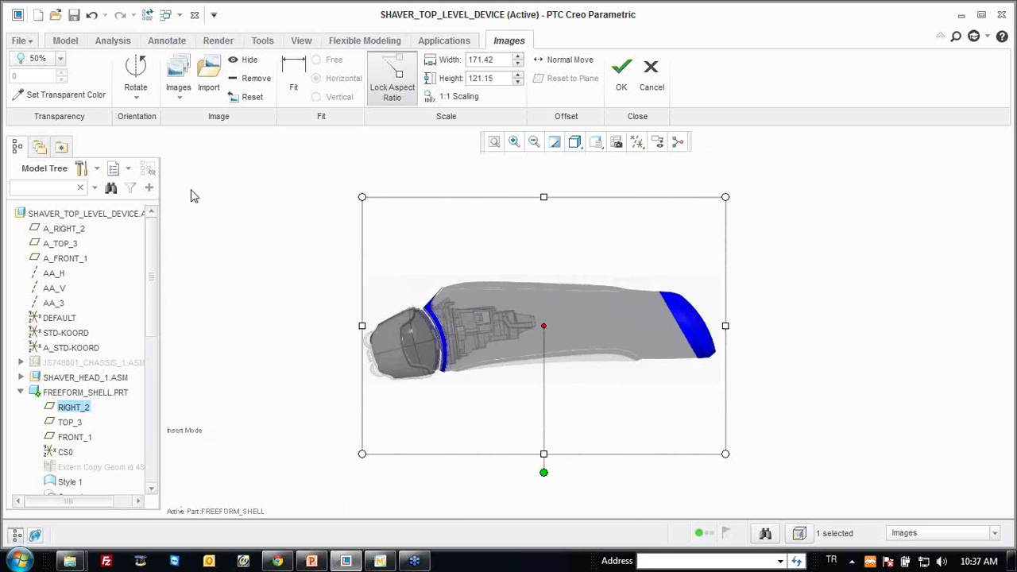
{"action": "left_click", "coordinate": [60, 58]}
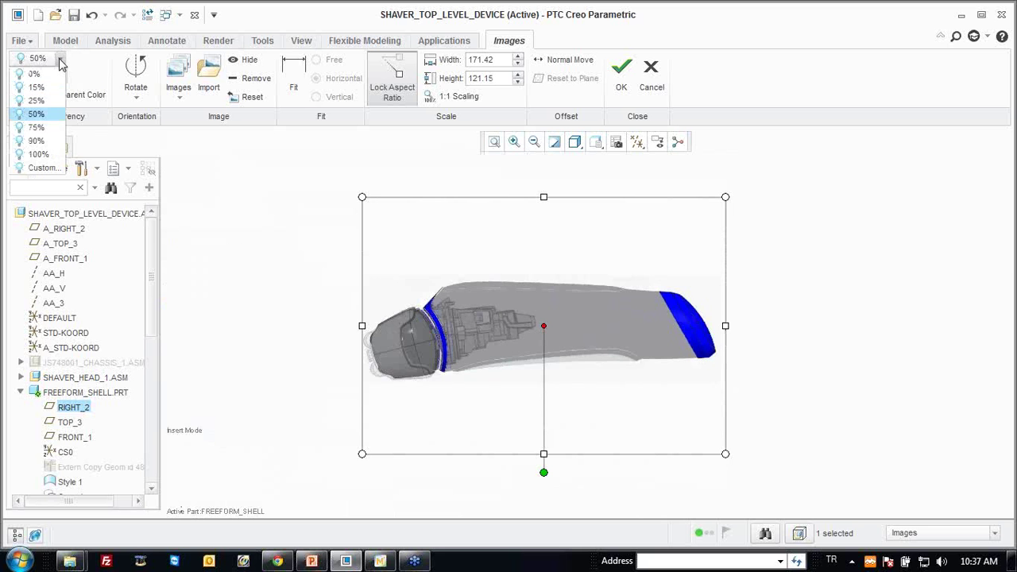
{"action": "left_click", "coordinate": [37, 128]}
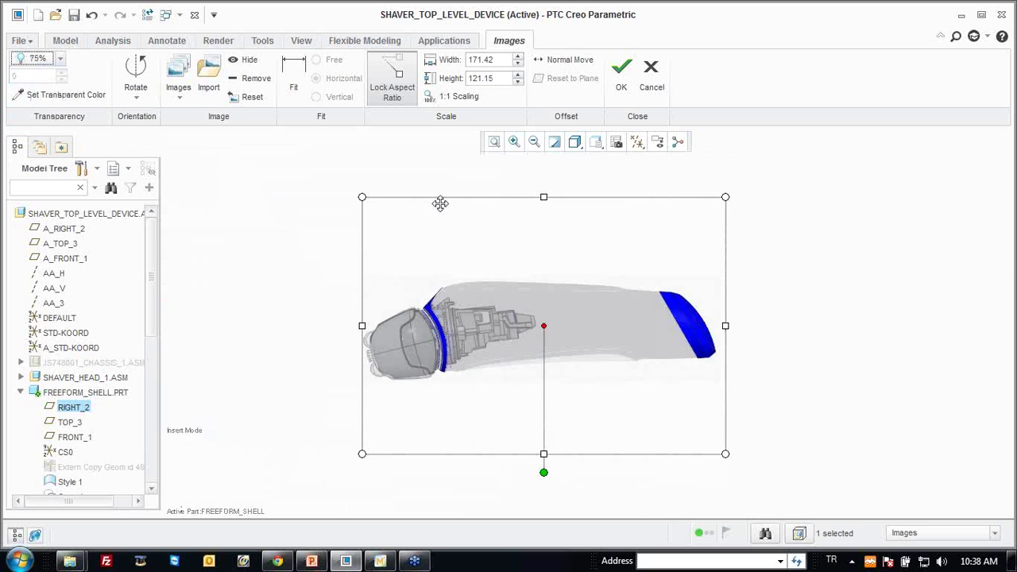
{"action": "mouse_move", "coordinate": [547, 283]}
{"action": "middle_mouse_down"}
{"action": "mouse_move", "coordinate": [518, 317]}
{"action": "mouse_move", "coordinate": [528, 316]}
{"action": "middle_mouse_up"}
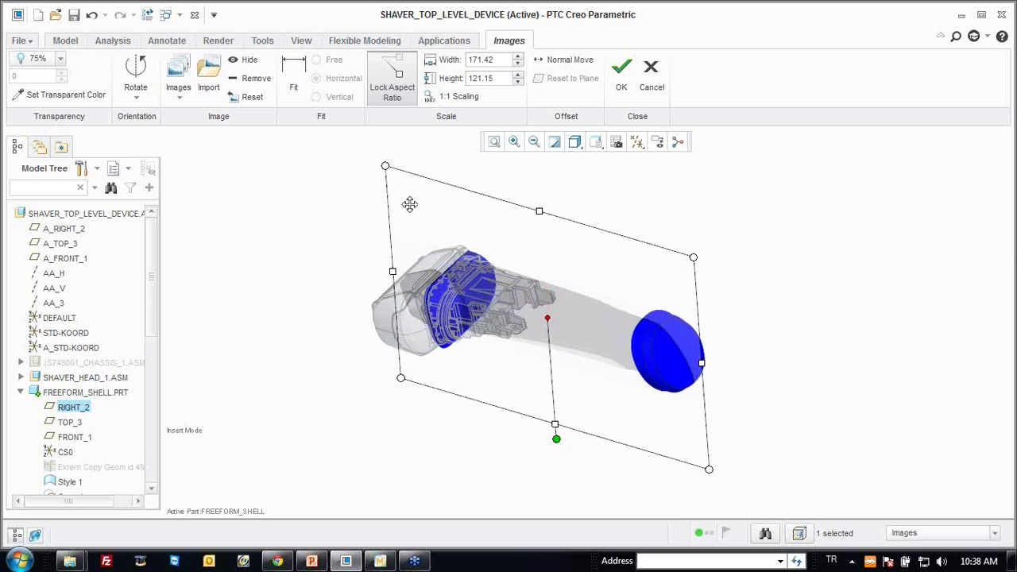
Import shaver_top_v2.csk from the working directory onto the FRONT_1 plane.
{"action": "left_click", "coordinate": [211, 82]}
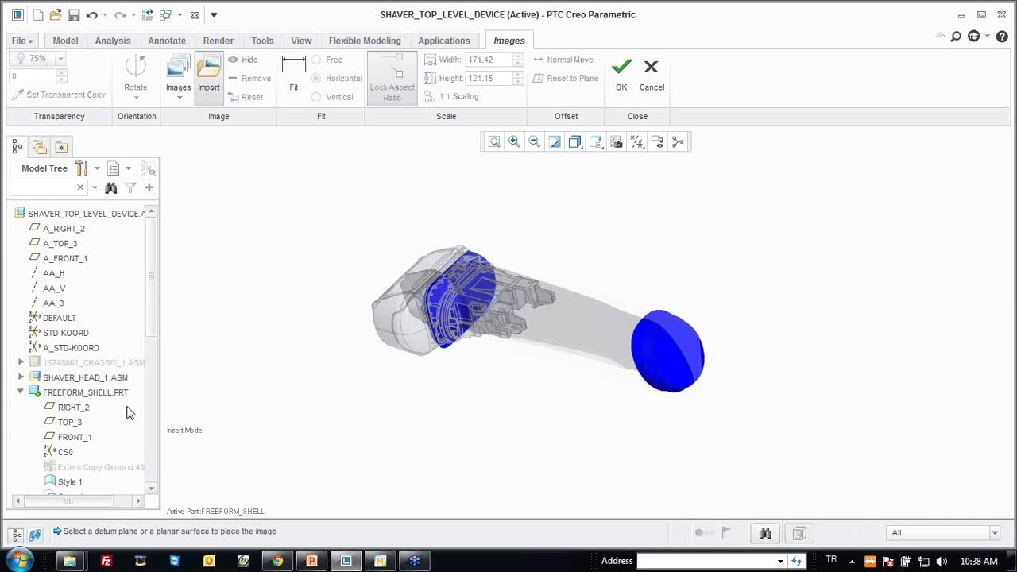
{"action": "left_click", "coordinate": [83, 439]}
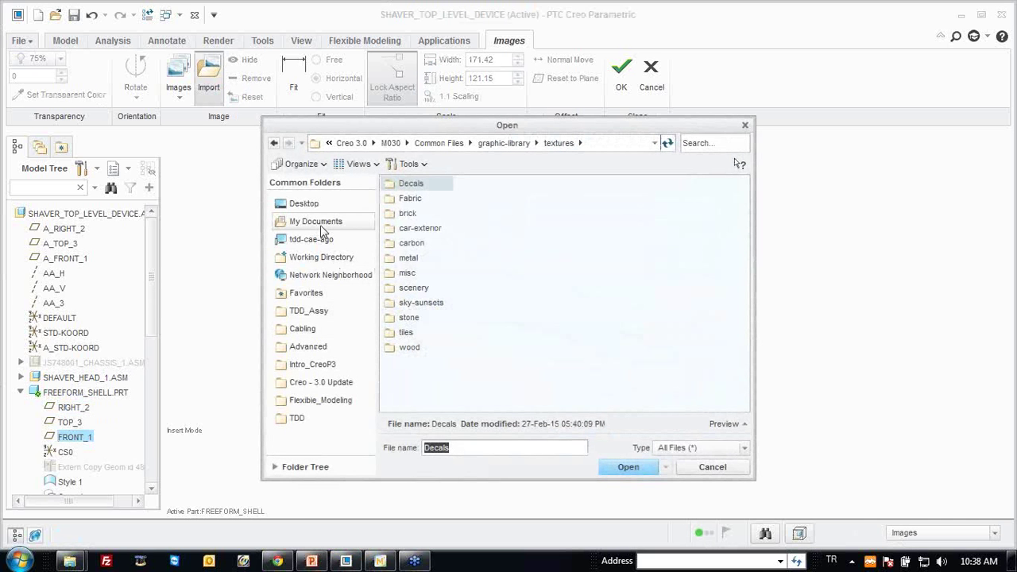
{"action": "left_click", "coordinate": [344, 261]}
{"action": "double_click", "coordinate": [422, 318]}
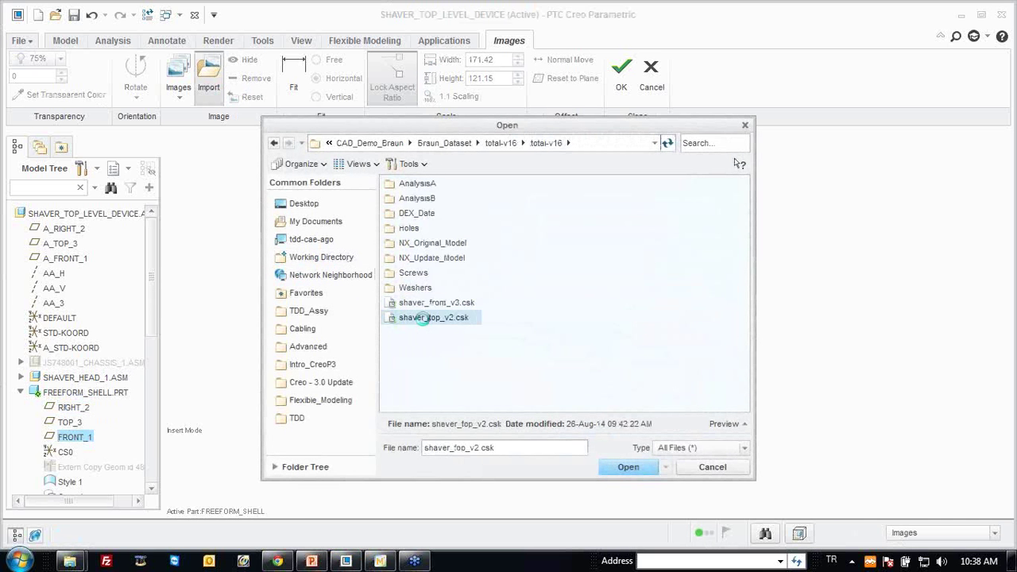
Rotate the top-view image 90° and scale it 1:1 to 400.11 × 282.79.
{"action": "mouse_move", "coordinate": [645, 228]}
{"action": "middle_mouse_down"}
{"action": "mouse_move", "coordinate": [598, 217]}
{"action": "mouse_move", "coordinate": [589, 290]}
{"action": "mouse_move", "coordinate": [477, 254]}
{"action": "middle_mouse_up"}
{"action": "left_click", "coordinate": [139, 99]}
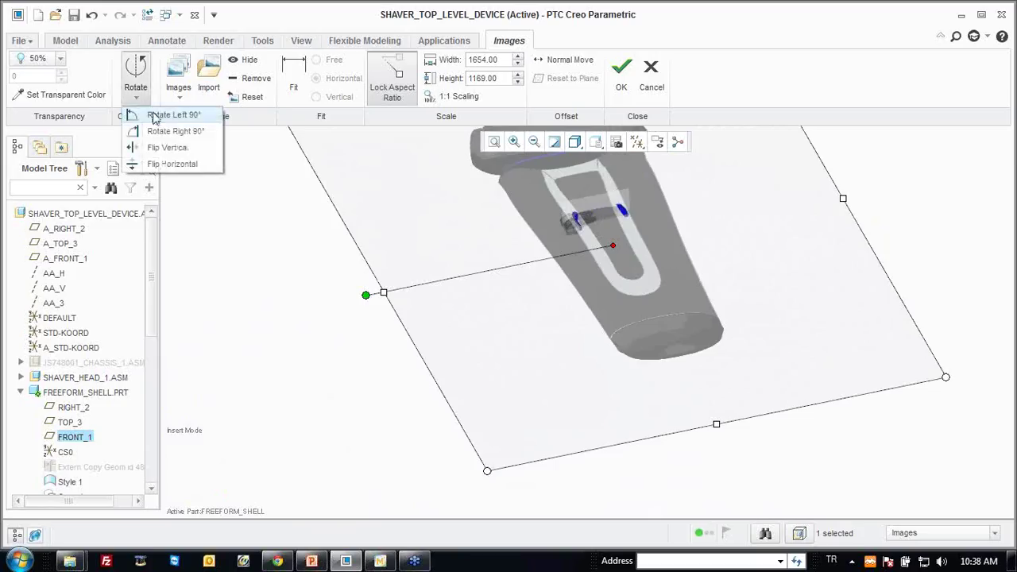
{"action": "left_click", "coordinate": [159, 131]}
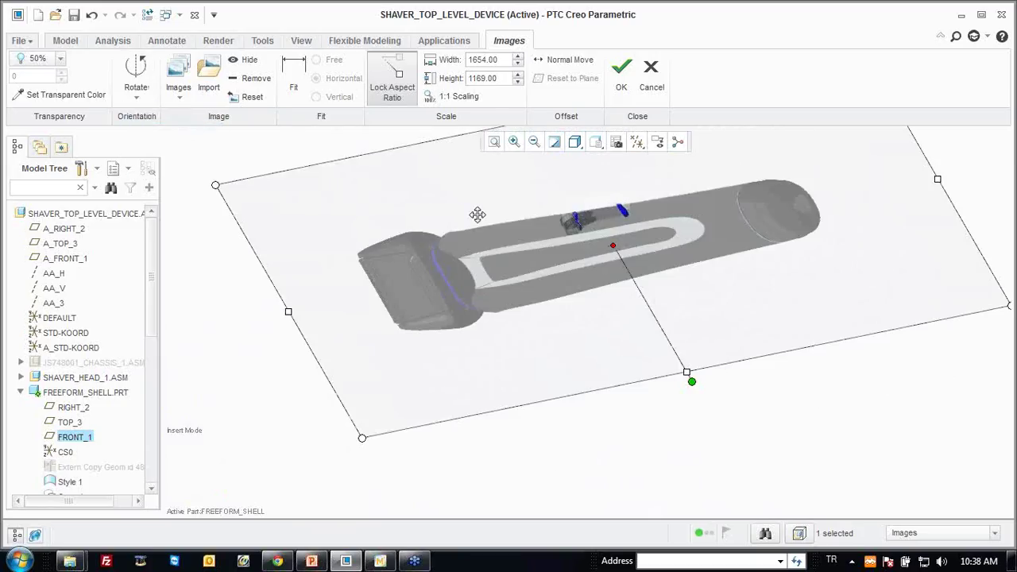
{"action": "scroll", "coordinate": [477, 215], "scroll_direction": "down", "scroll_amount": 3}
{"action": "scroll", "coordinate": [518, 249], "scroll_direction": "down", "scroll_amount": 3}
{"action": "scroll", "coordinate": [550, 274], "scroll_direction": "down", "scroll_amount": 1}
{"action": "scroll", "coordinate": [551, 274], "scroll_direction": "up", "scroll_amount": 5}
{"action": "left_click", "coordinate": [475, 101]}
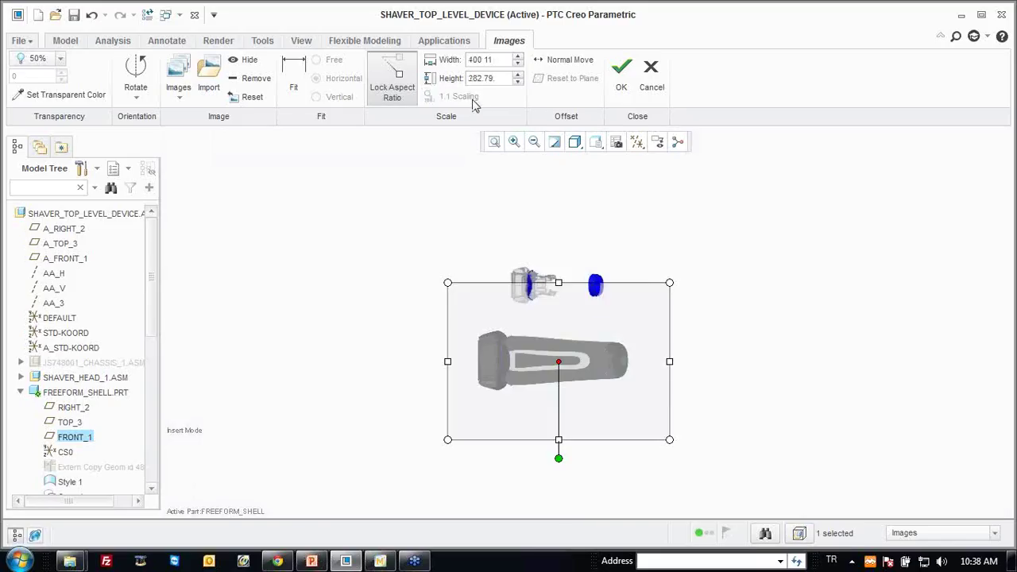
Fit the top-view image horizontally so the shaver spans 138.
{"action": "mouse_move", "coordinate": [578, 328]}
{"action": "middle_mouse_down"}
{"action": "mouse_move", "coordinate": [586, 227]}
{"action": "mouse_move", "coordinate": [531, 159]}
{"action": "middle_mouse_up"}
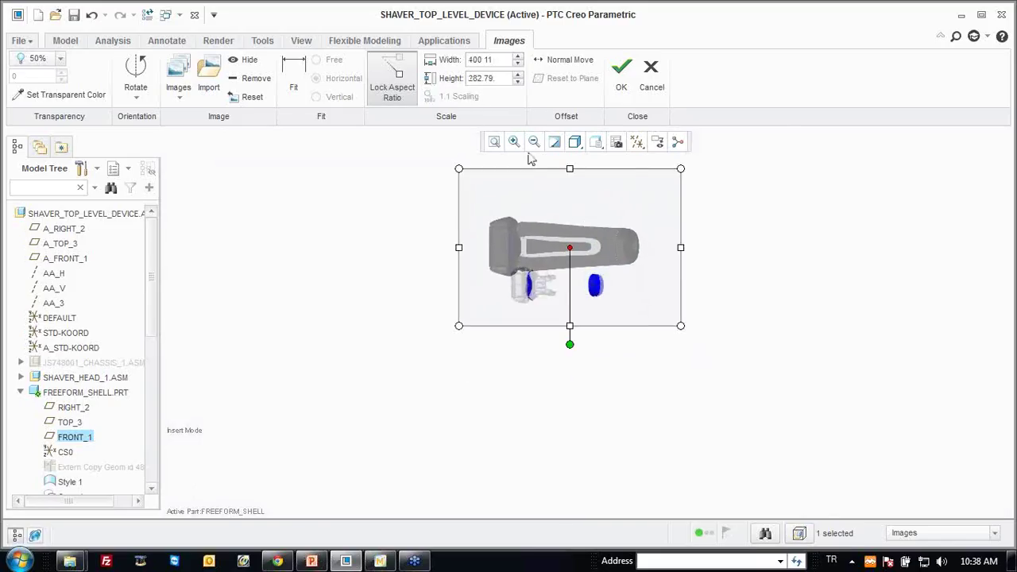
{"action": "scroll", "coordinate": [574, 212], "scroll_direction": "down", "scroll_amount": 2}
{"action": "left_click", "coordinate": [293, 75]}
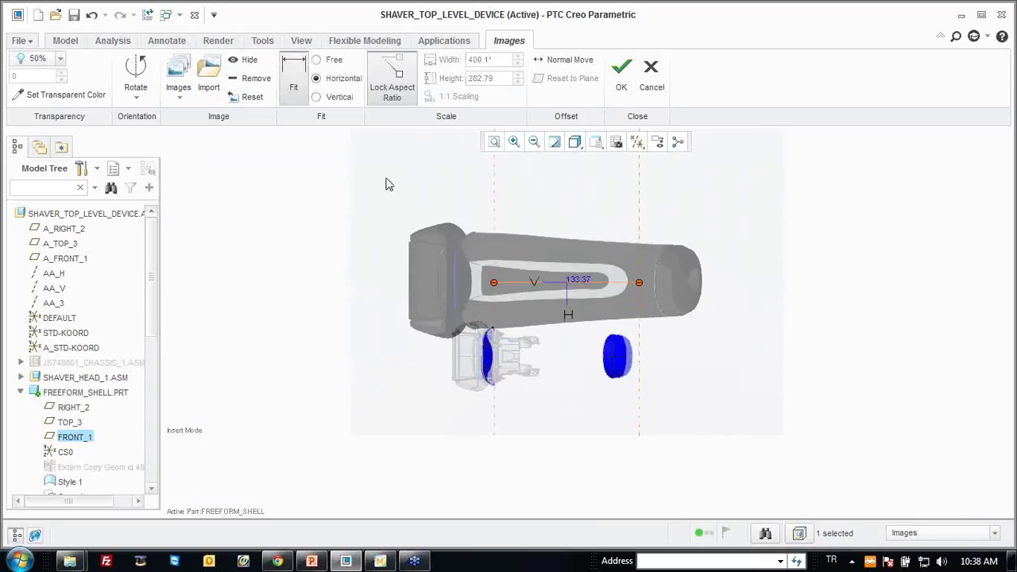
{"action": "left_click_drag", "start_coordinate": [494, 284], "coordinate": [454, 284]}
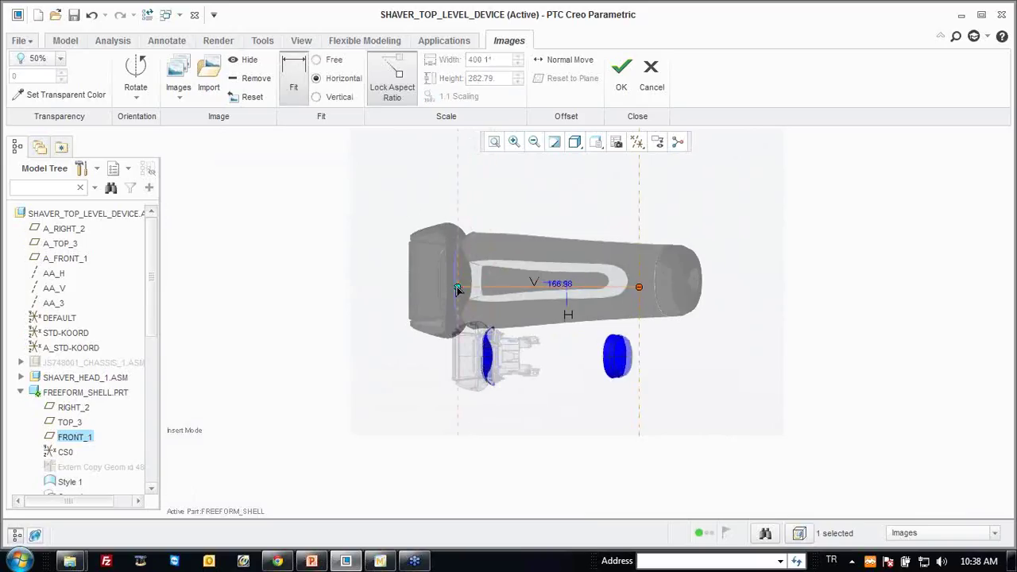
{"action": "left_click_drag", "start_coordinate": [639, 283], "coordinate": [701, 281]}
{"action": "double_click", "coordinate": [592, 279]}
{"action": "type", "text": "138"}
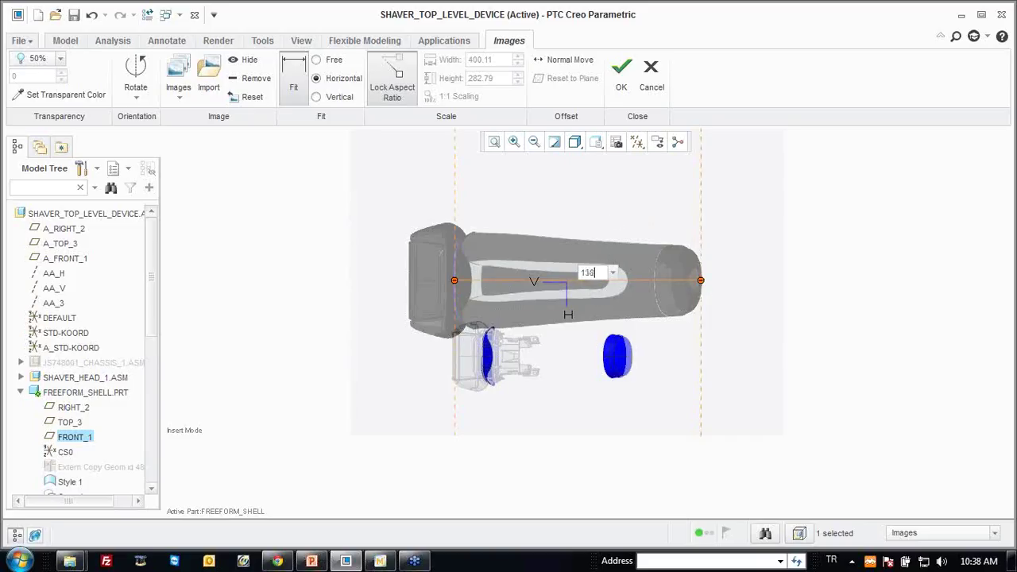
{"action": "key", "text": "Return"}
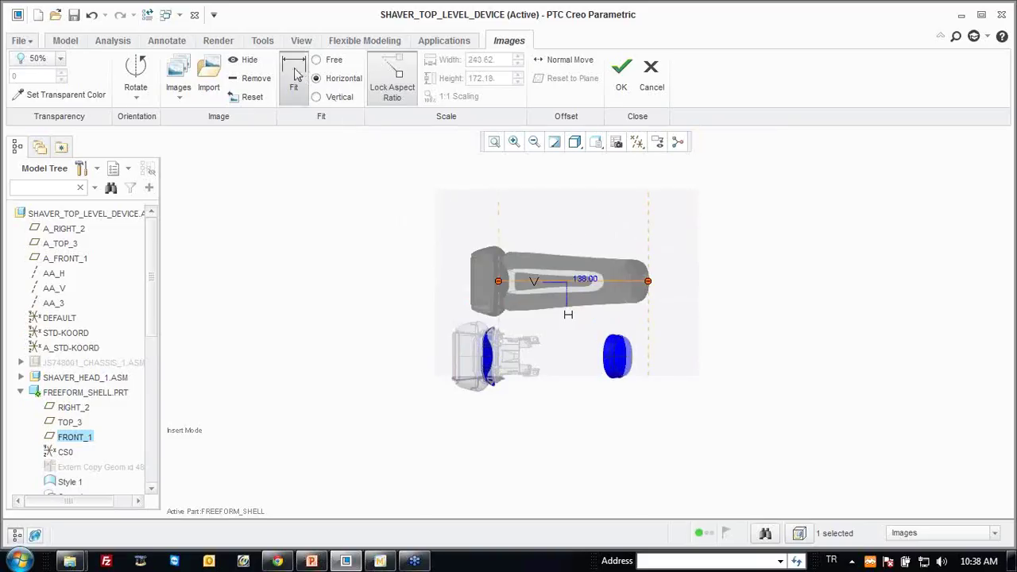
{"action": "left_click", "coordinate": [295, 75]}
Make the top-view image 75% transparent.
{"action": "scroll", "coordinate": [636, 278], "scroll_direction": "up", "scroll_amount": 3}
{"action": "middle_click_drag", "start_coordinate": [654, 254], "coordinate": [624, 396]}
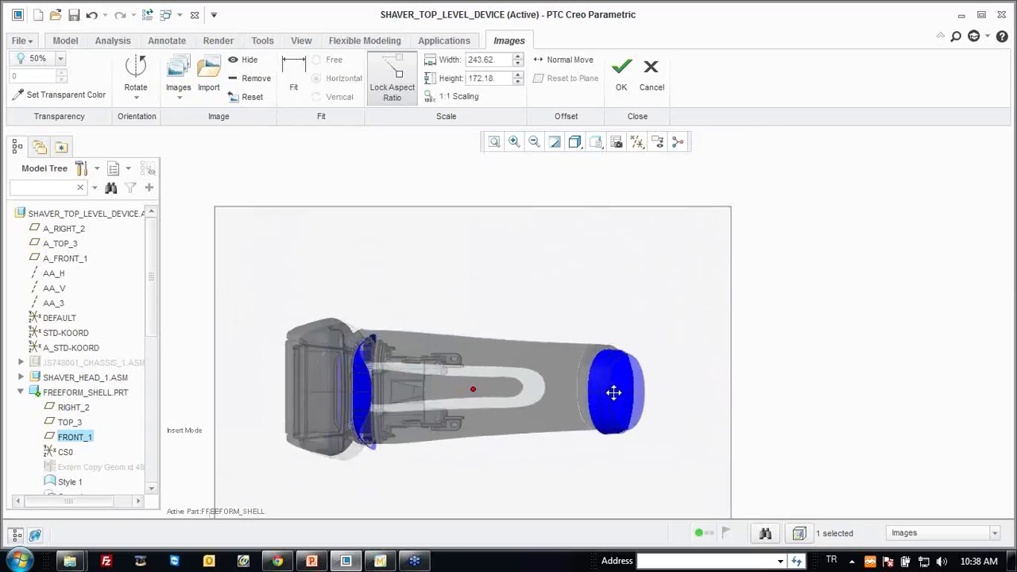
{"action": "scroll", "coordinate": [628, 402], "scroll_direction": "up", "scroll_amount": 1}
{"action": "scroll", "coordinate": [636, 409], "scroll_direction": "up", "scroll_amount": 3}
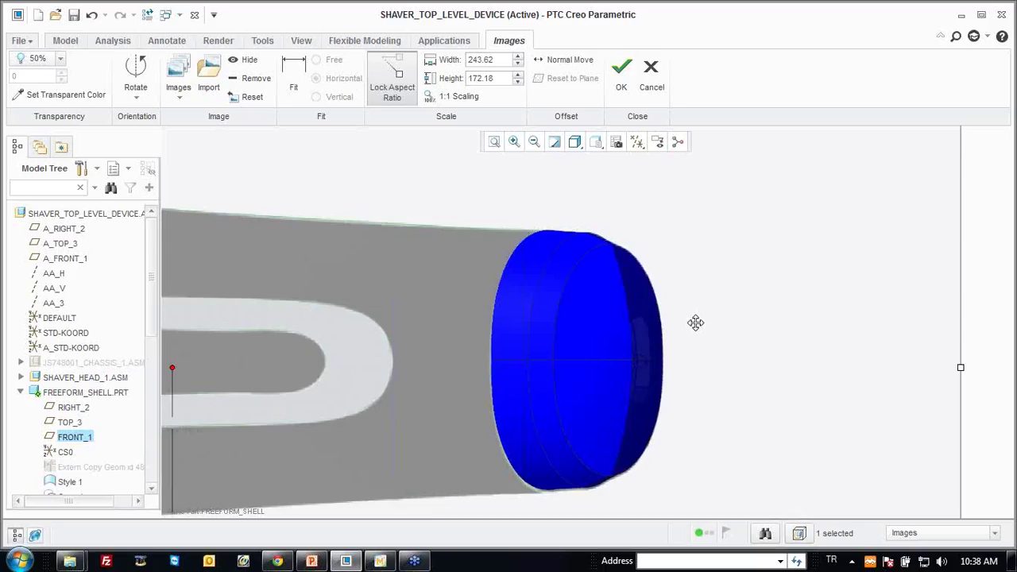
{"action": "scroll", "coordinate": [688, 314], "scroll_direction": "down", "scroll_amount": 1}
{"action": "scroll", "coordinate": [682, 305], "scroll_direction": "down", "scroll_amount": 2}
{"action": "scroll", "coordinate": [674, 296], "scroll_direction": "down", "scroll_amount": 1}
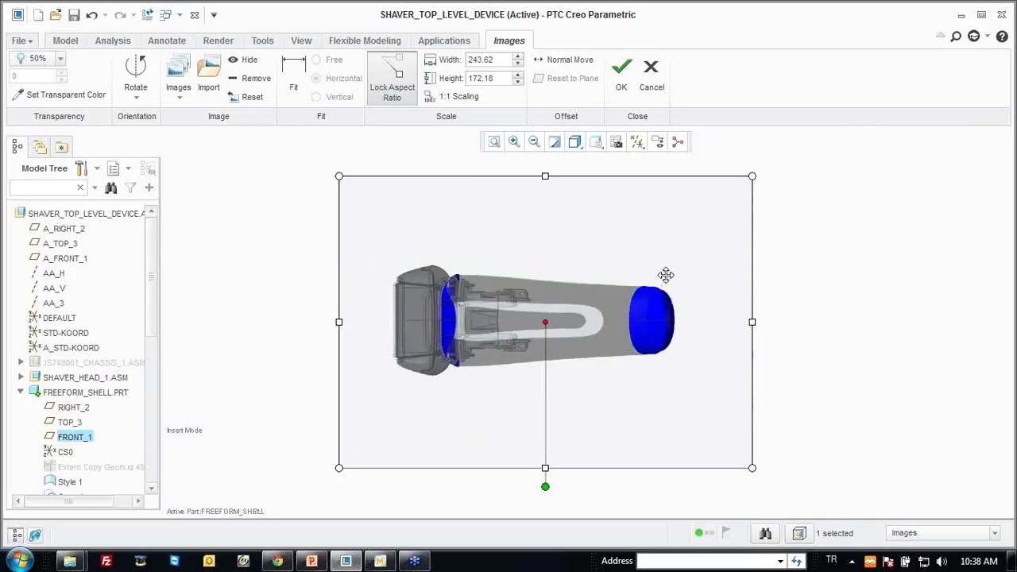
{"action": "middle_click_drag", "start_coordinate": [666, 275], "coordinate": [488, 342]}
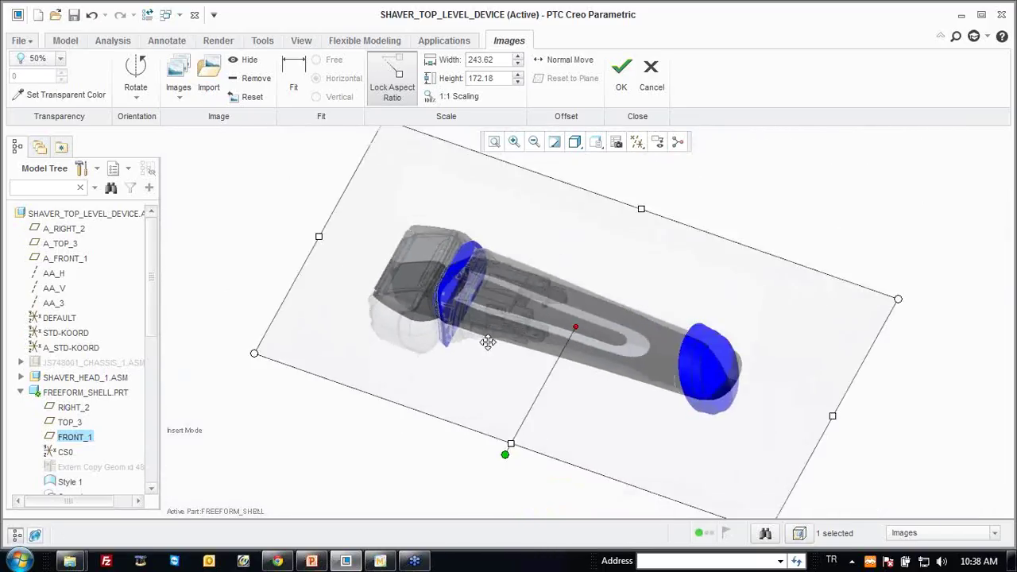
{"action": "scroll", "coordinate": [488, 342], "scroll_direction": "down", "scroll_amount": 2}
{"action": "left_click", "coordinate": [60, 62]}
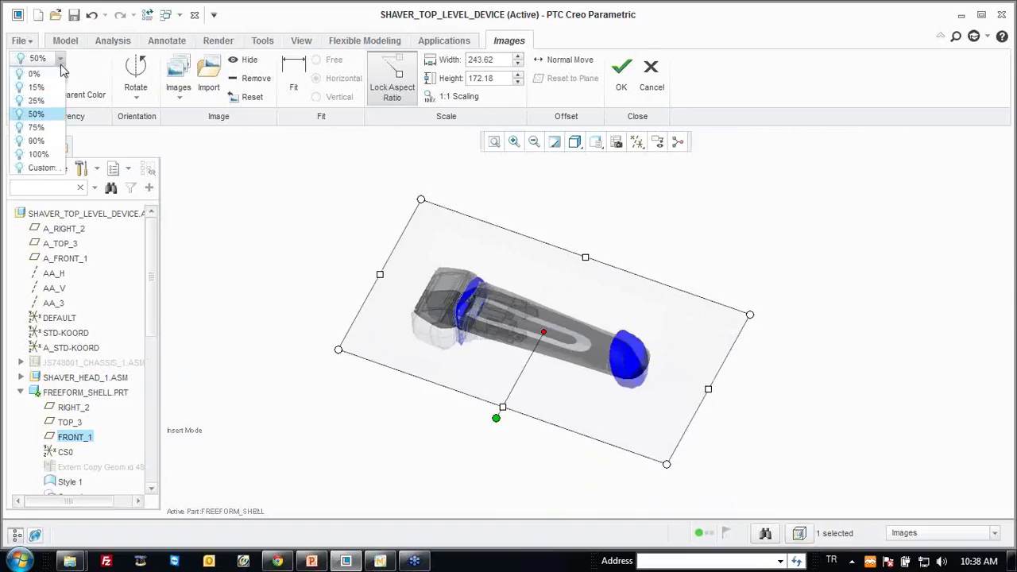
{"action": "left_click", "coordinate": [36, 127]}
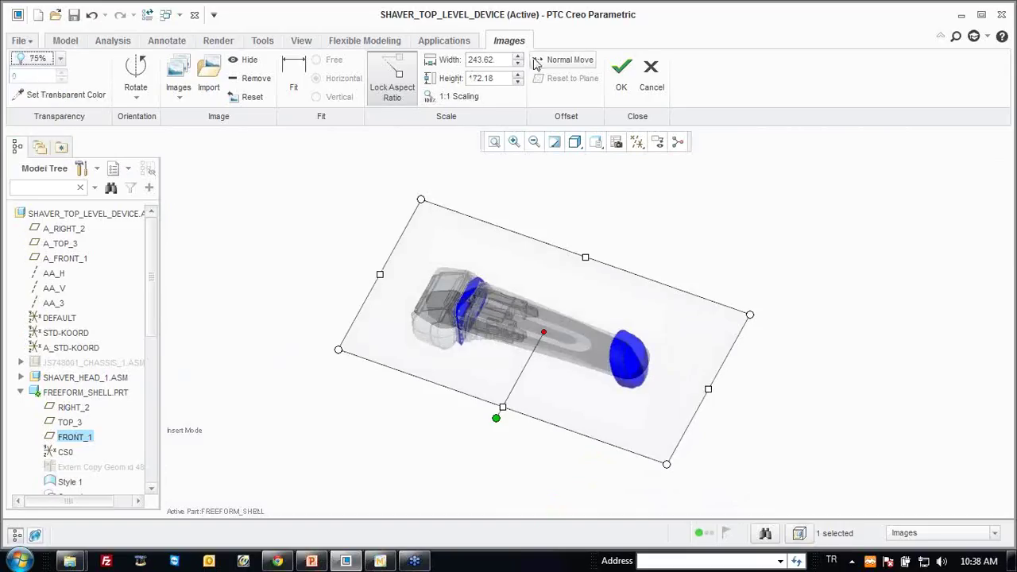
Offset the image plane above the shaver model and finish placing the image.
{"action": "left_click", "coordinate": [561, 59]}
{"action": "left_click_drag", "start_coordinate": [545, 332], "coordinate": [569, 198]}
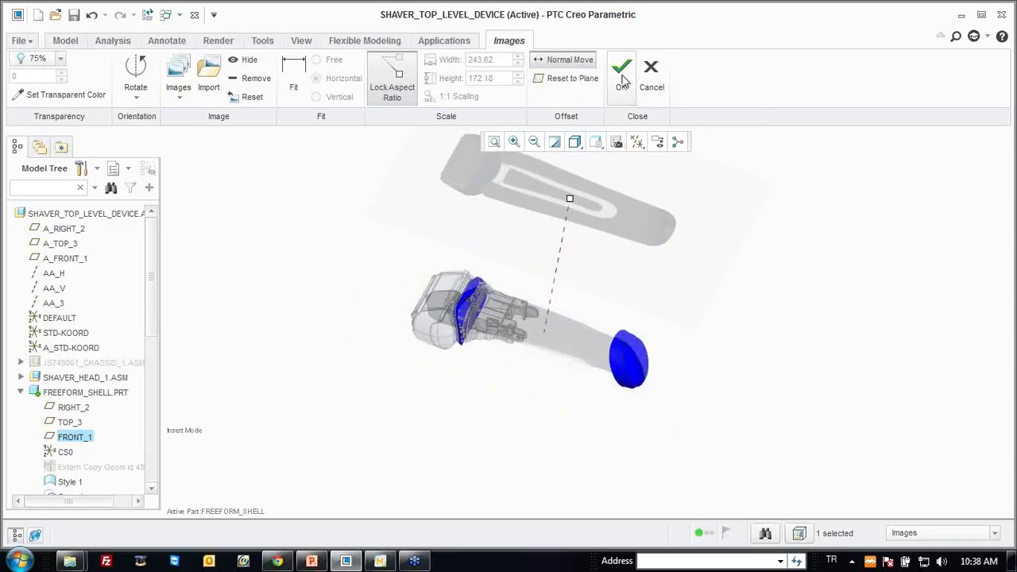
{"action": "left_click", "coordinate": [625, 79]}
Start a Freestyle feature from the Model tab.
{"action": "scroll", "coordinate": [479, 350], "scroll_direction": "down", "scroll_amount": 2}
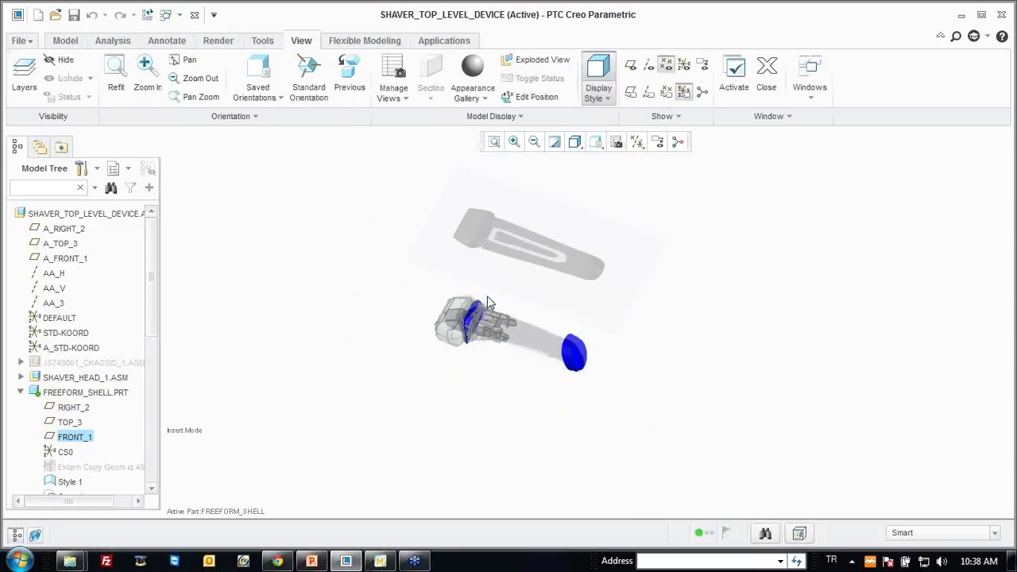
{"action": "middle_click_drag", "start_coordinate": [492, 293], "coordinate": [511, 272]}
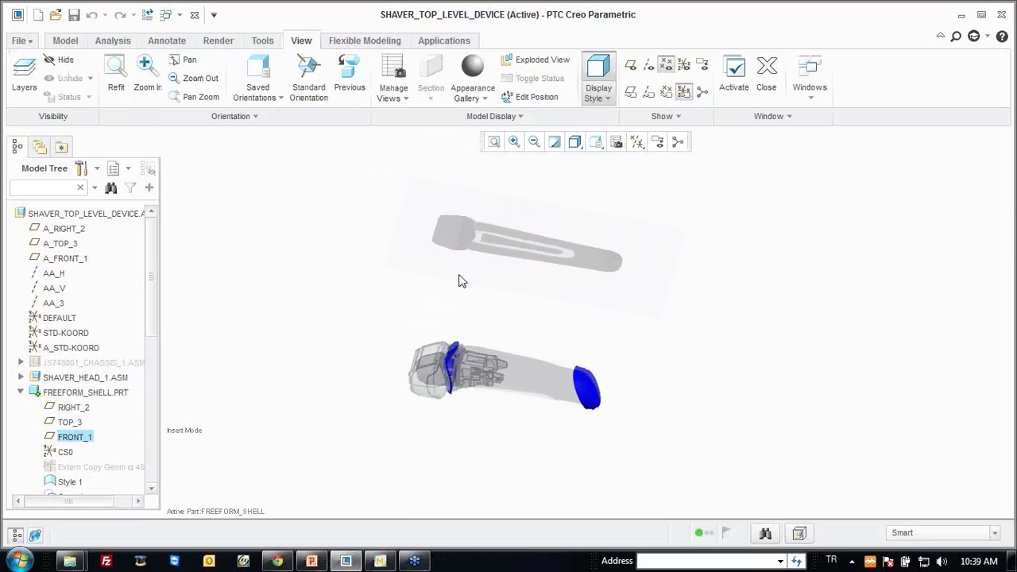
{"action": "left_click", "coordinate": [72, 40]}
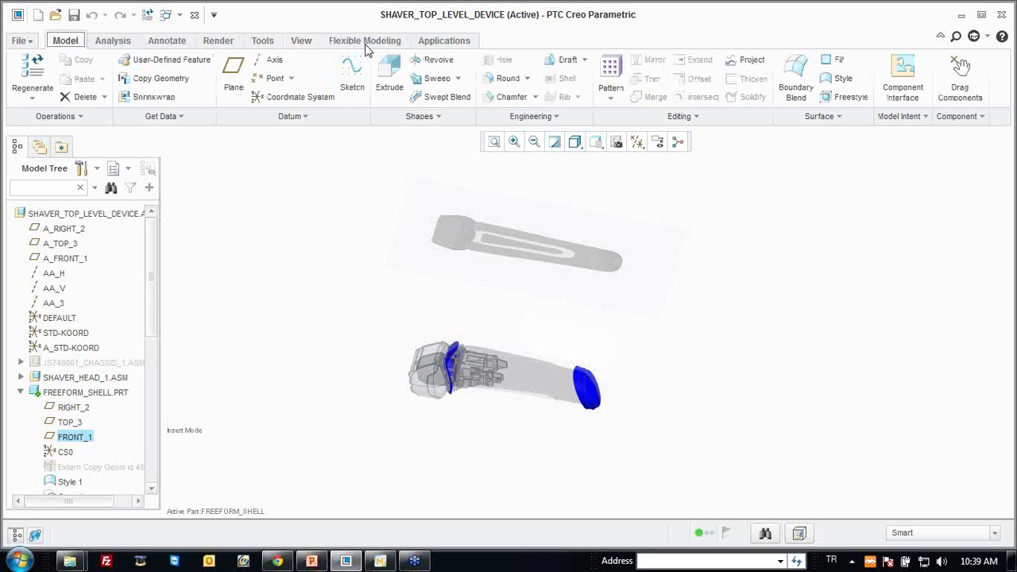
{"action": "left_click", "coordinate": [849, 99]}
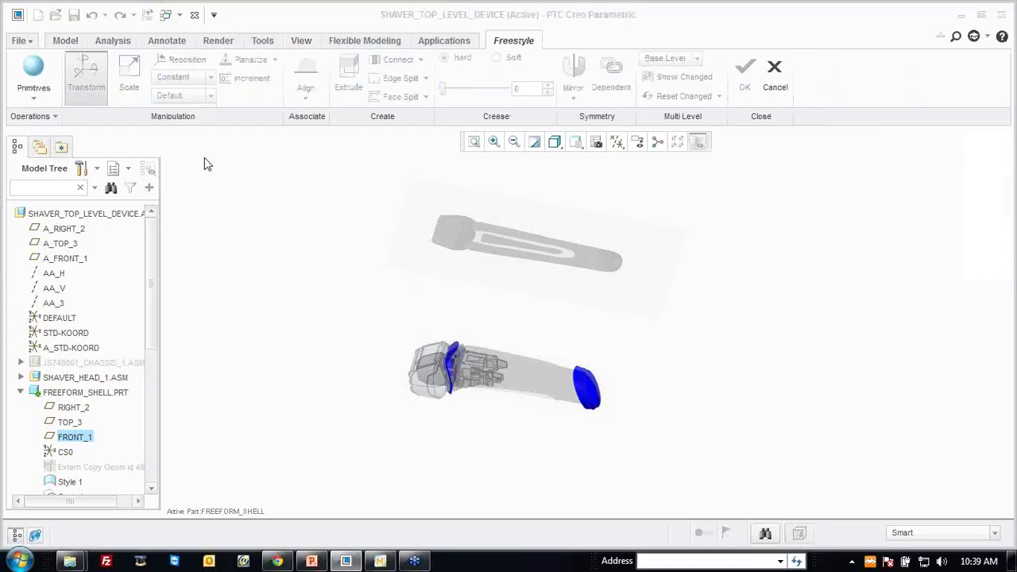
Add a sphere primitive to the Freestyle shape.
{"action": "left_click", "coordinate": [43, 99]}
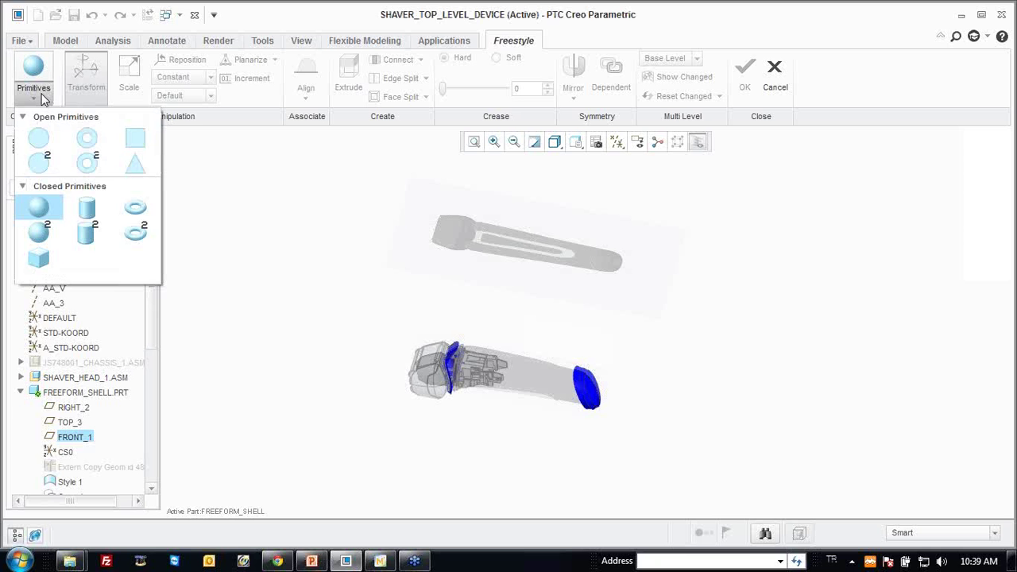
{"action": "left_click", "coordinate": [43, 99]}
{"action": "left_click", "coordinate": [33, 80]}
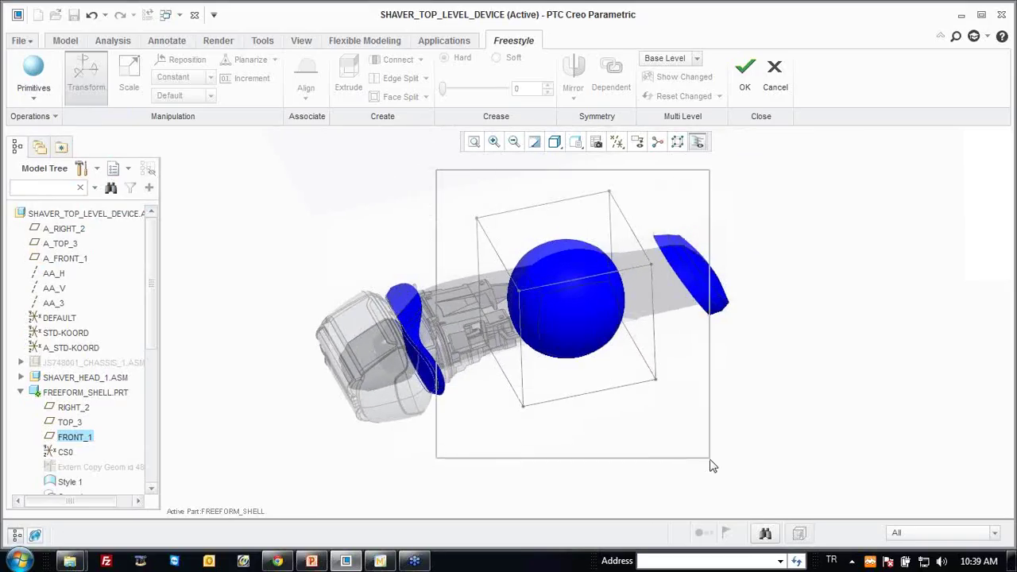
Scale the blue sphere uniformly to span most of the handle width, then shrink it slightly.
{"action": "left_click_drag", "start_coordinate": [439, 176], "coordinate": [719, 474]}
{"action": "right_click", "coordinate": [824, 279]}
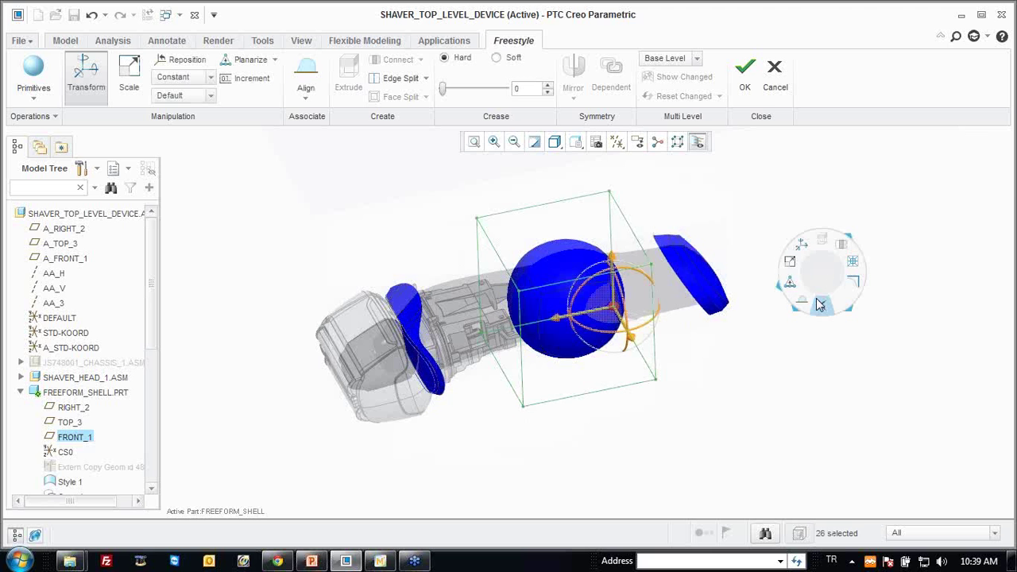
{"action": "left_click", "coordinate": [792, 274]}
{"action": "scroll", "coordinate": [568, 259], "scroll_direction": "down", "scroll_amount": 1}
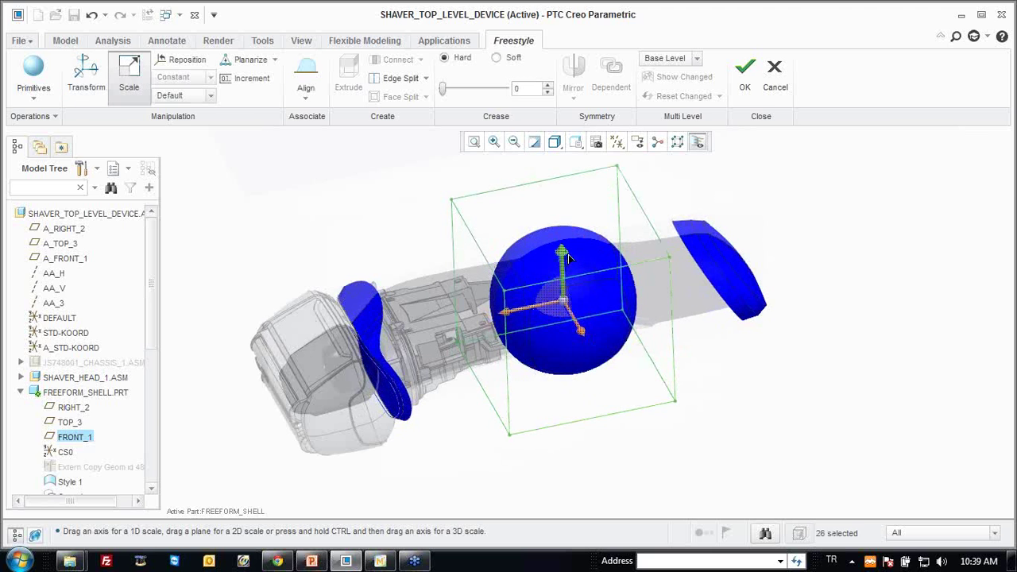
{"action": "left_click_drag", "start_coordinate": [568, 254], "coordinate": [574, 290], "text": "ctrl"}
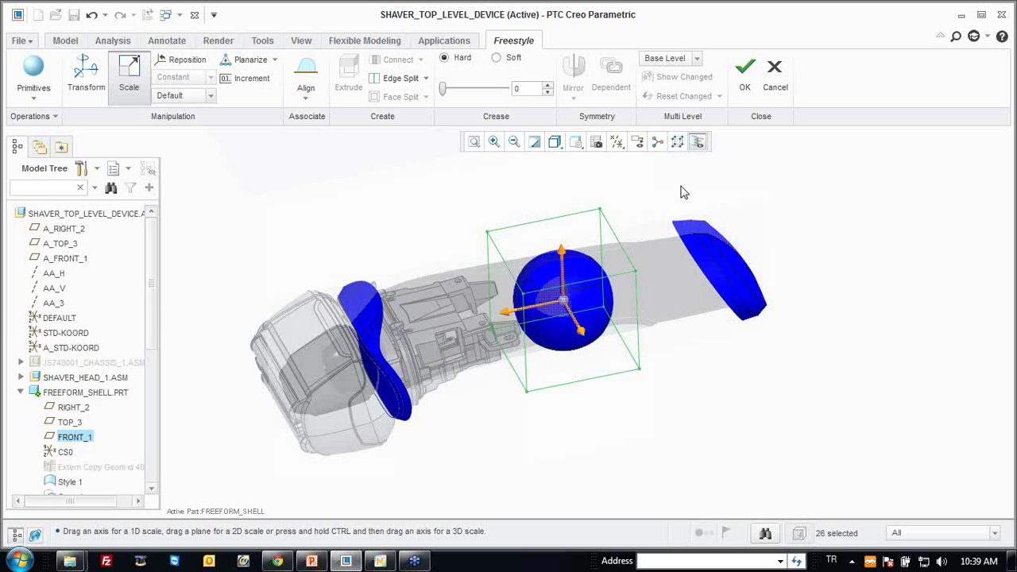
{"action": "key", "text": "ctrl+d"}
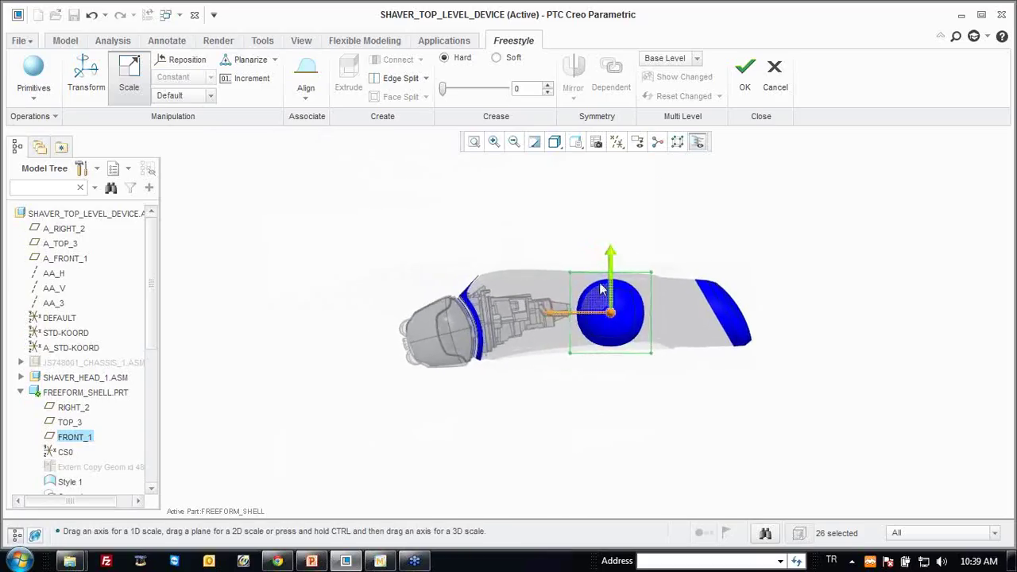
{"action": "left_click_drag", "start_coordinate": [636, 253], "coordinate": [599, 283], "text": "ctrl"}
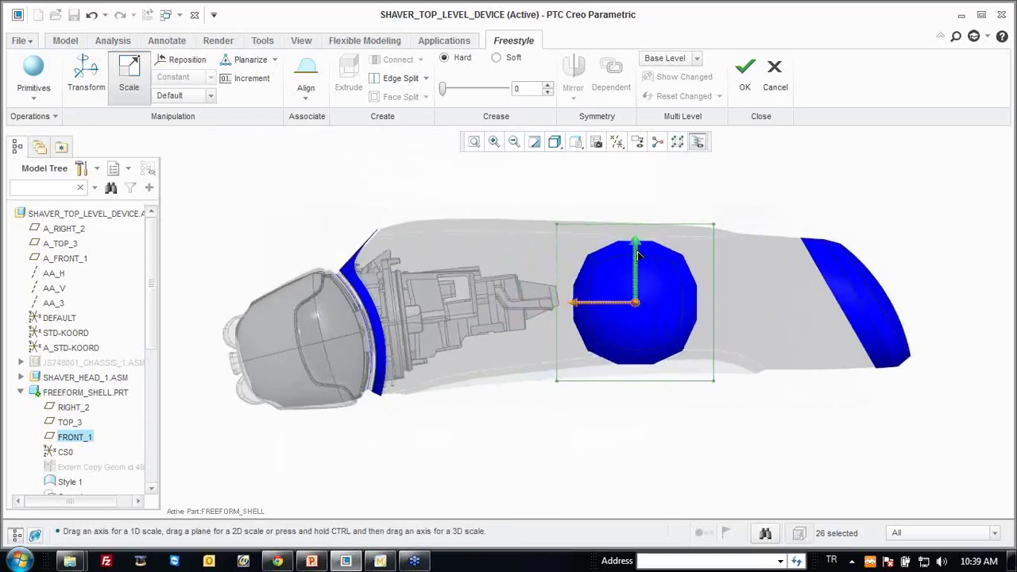
{"action": "scroll", "coordinate": [599, 283], "scroll_direction": "up", "scroll_amount": 2}
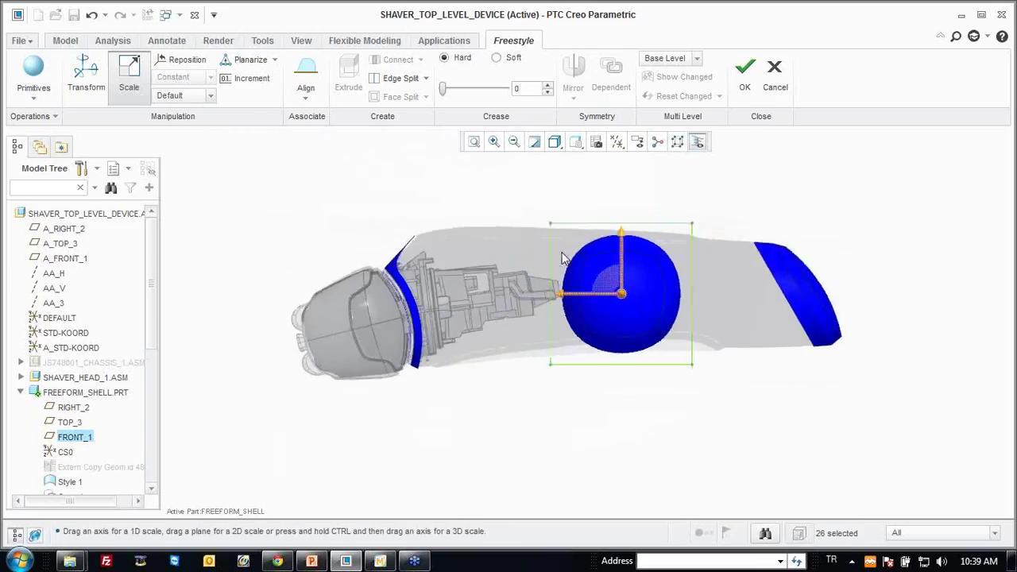
{"action": "left_click_drag", "start_coordinate": [621, 237], "coordinate": [605, 201], "text": "ctrl"}
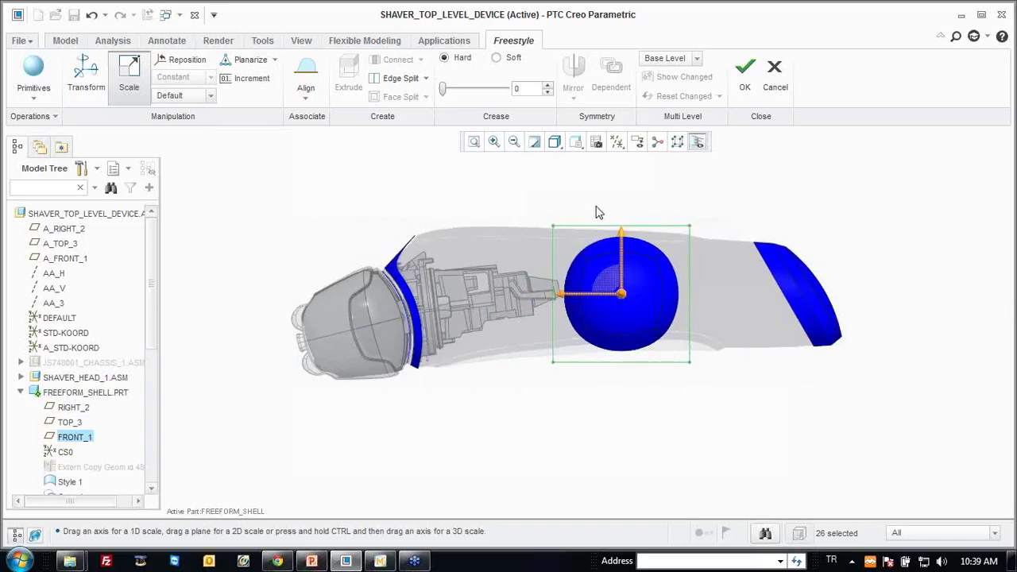
{"action": "middle_click_drag", "start_coordinate": [604, 202], "coordinate": [569, 234]}
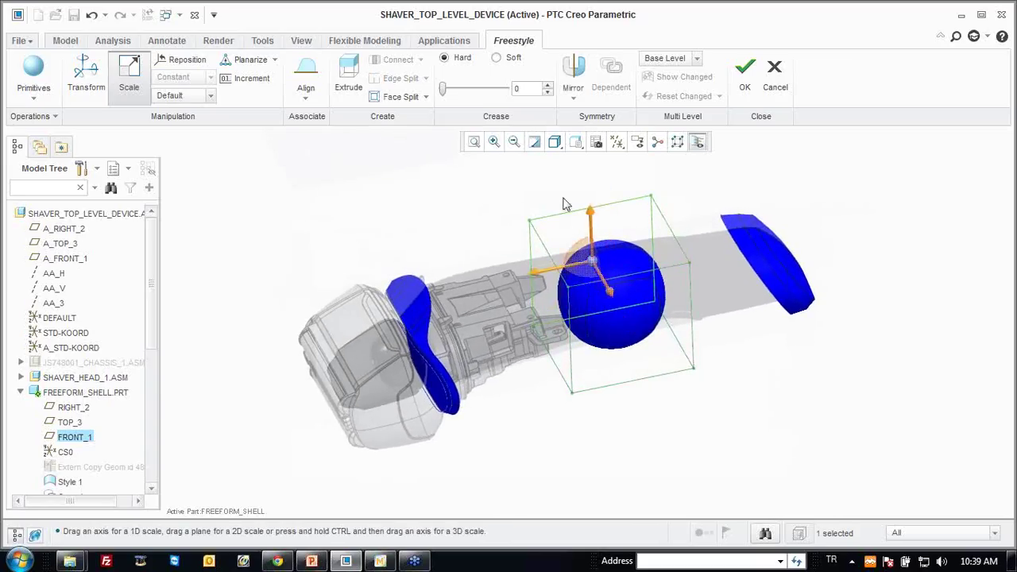
Mirror the freeform sphere about the RIGHT_2 plane.
{"action": "left_click", "coordinate": [580, 68]}
{"action": "left_click", "coordinate": [85, 410]}
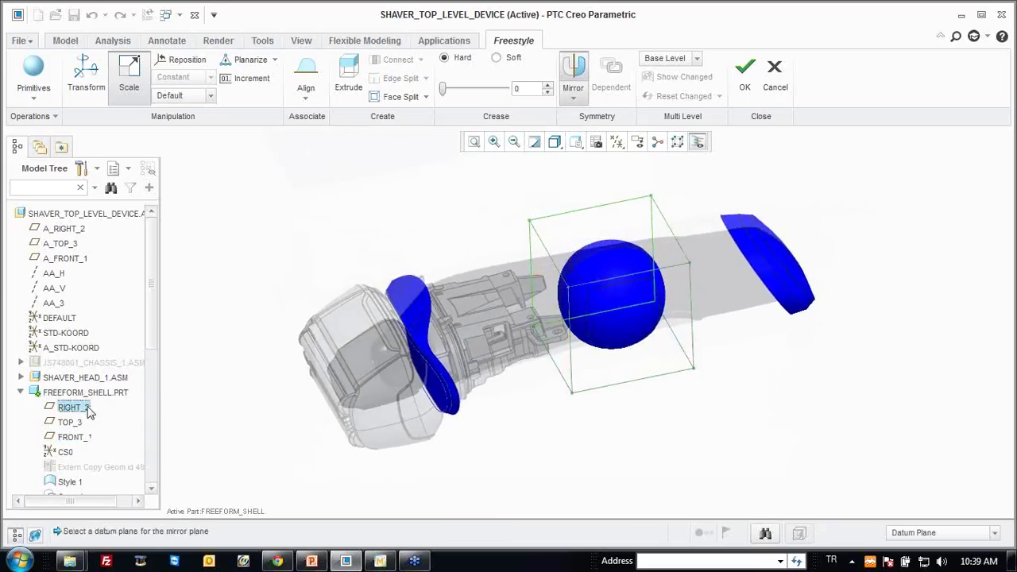
{"action": "scroll", "coordinate": [542, 380], "scroll_direction": "up", "scroll_amount": 1}
{"action": "scroll", "coordinate": [556, 369], "scroll_direction": "up", "scroll_amount": 2}
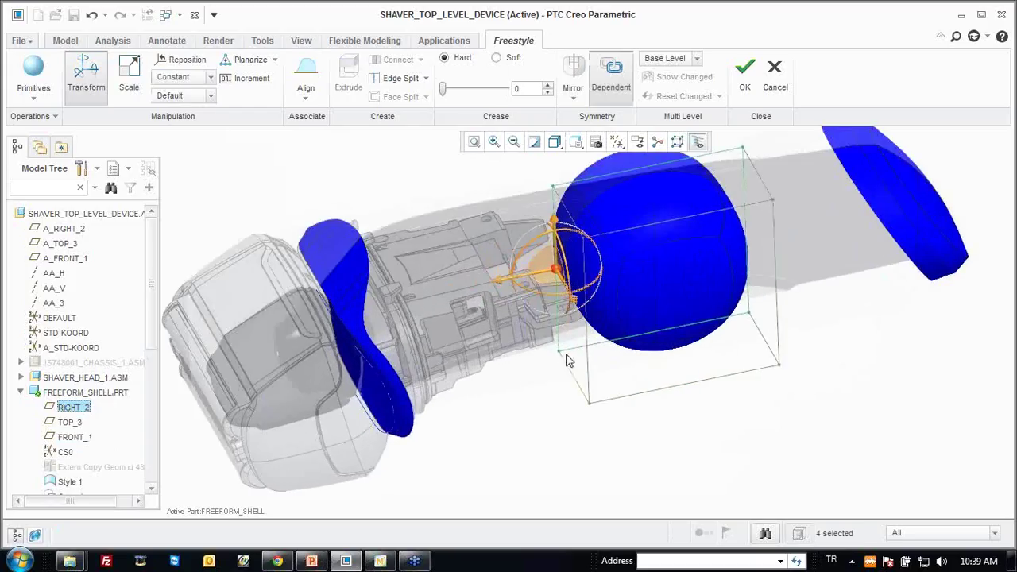
Crease the right cage face so the sphere becomes boxy, viewed from the side.
{"action": "left_click", "coordinate": [768, 258]}
{"action": "right_click", "coordinate": [820, 337]}
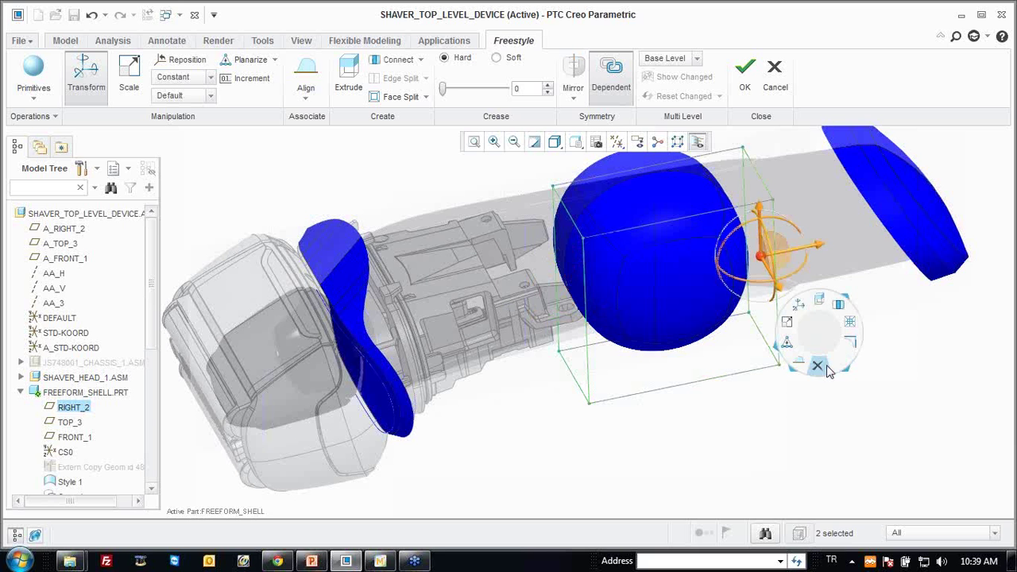
{"action": "left_click", "coordinate": [820, 369]}
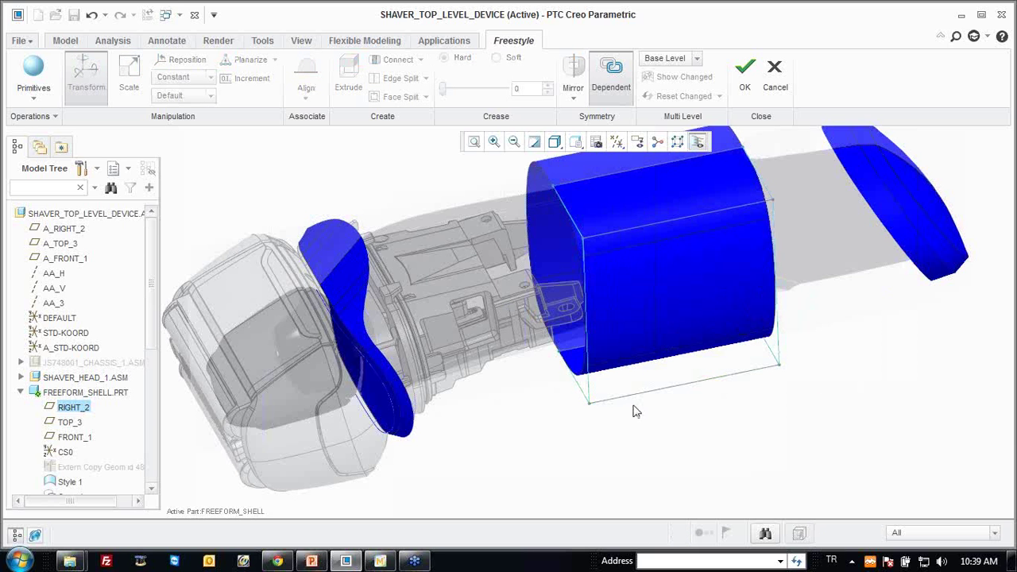
{"action": "key", "text": "ctrl+d"}
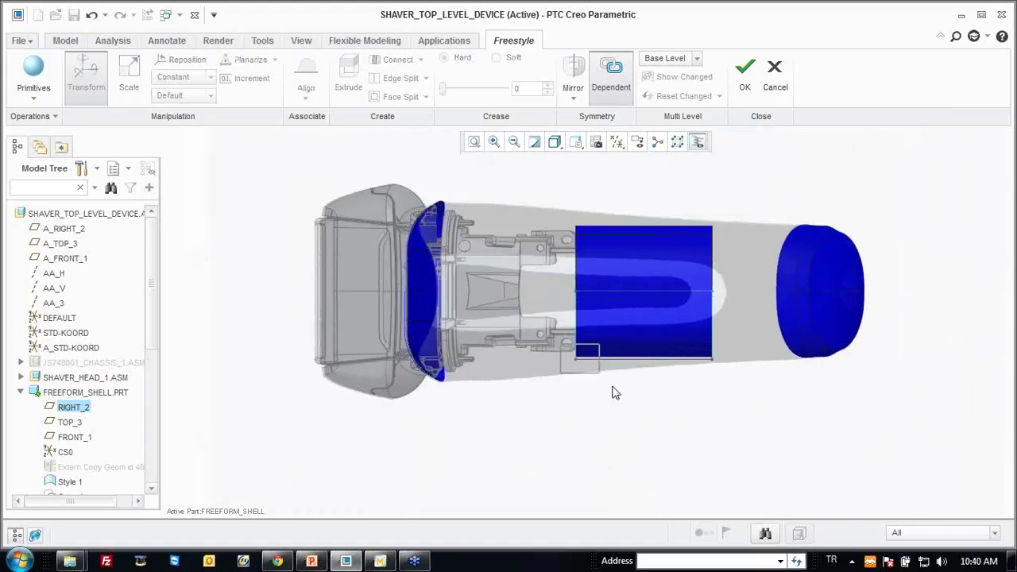
Pull the bottom-left and bottom-right control-mesh corners downward.
{"action": "left_click", "coordinate": [577, 362]}
{"action": "left_click_drag", "start_coordinate": [580, 423], "coordinate": [581, 435]}
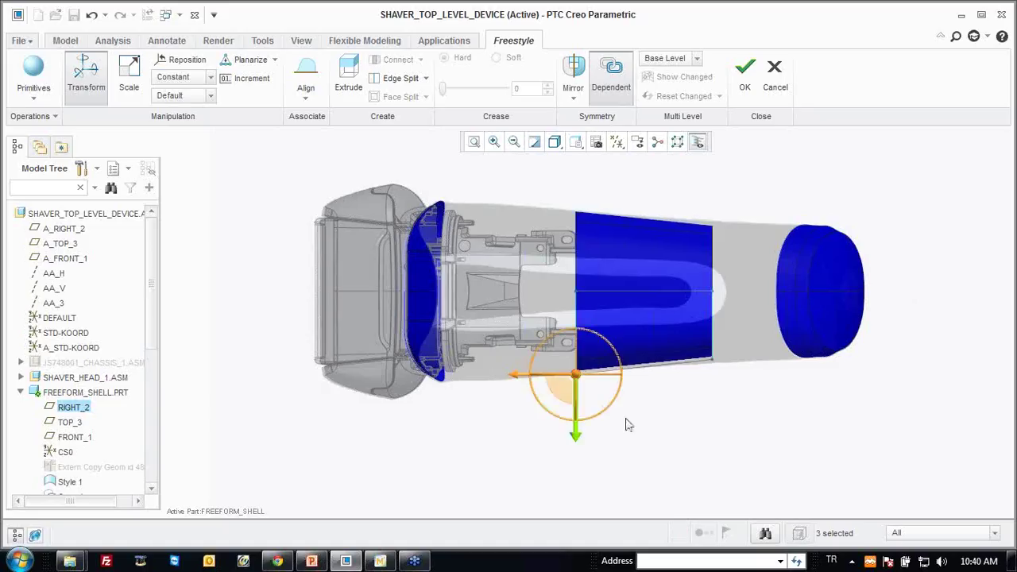
{"action": "left_click", "coordinate": [712, 360]}
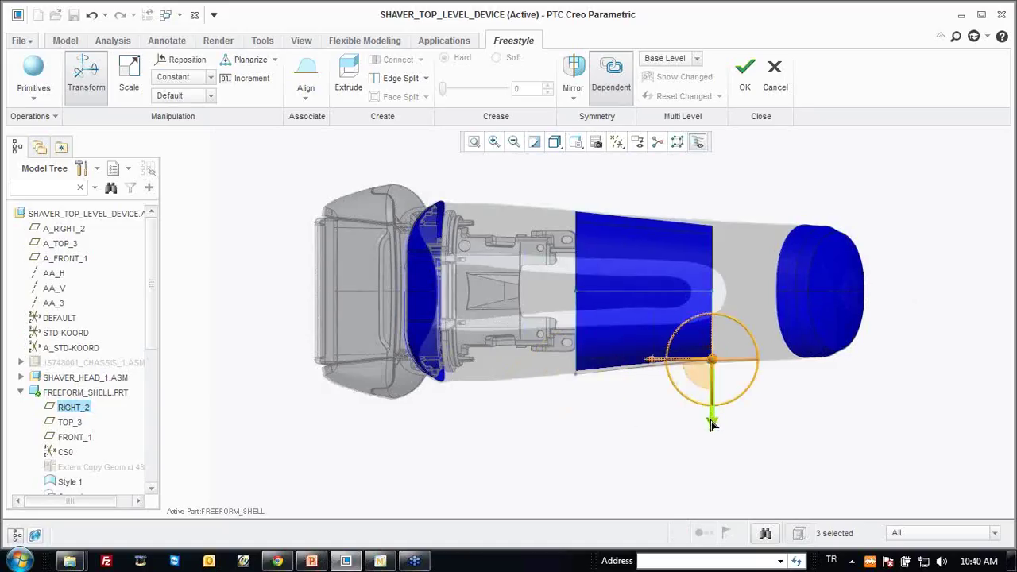
{"action": "left_click_drag", "start_coordinate": [713, 414], "coordinate": [713, 427]}
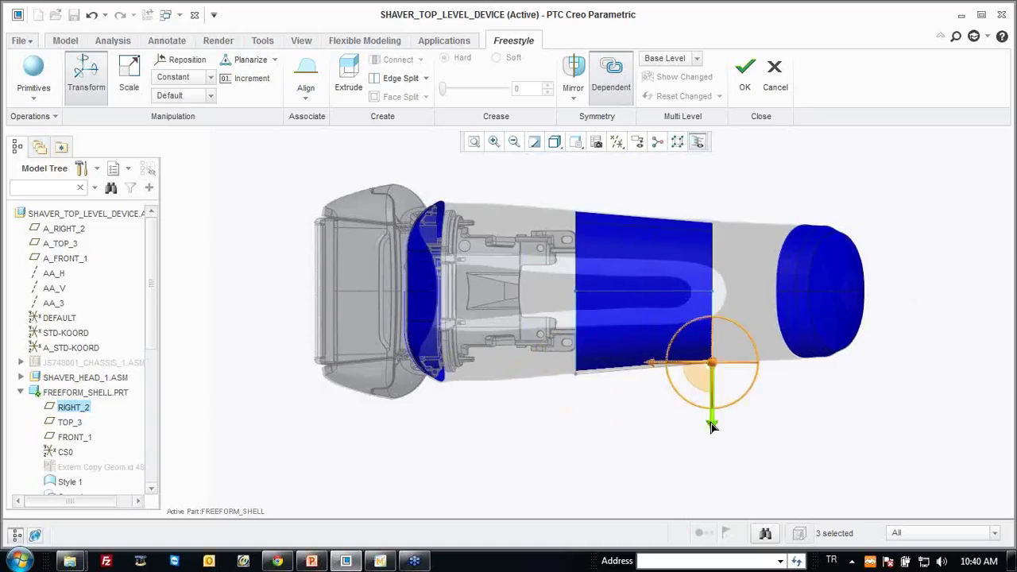
Select the bottom-left vertex, then the top-left and bottom mesh edges in the default view.
{"action": "left_click", "coordinate": [594, 399]}
{"action": "scroll", "coordinate": [591, 396], "scroll_direction": "down", "scroll_amount": 2}
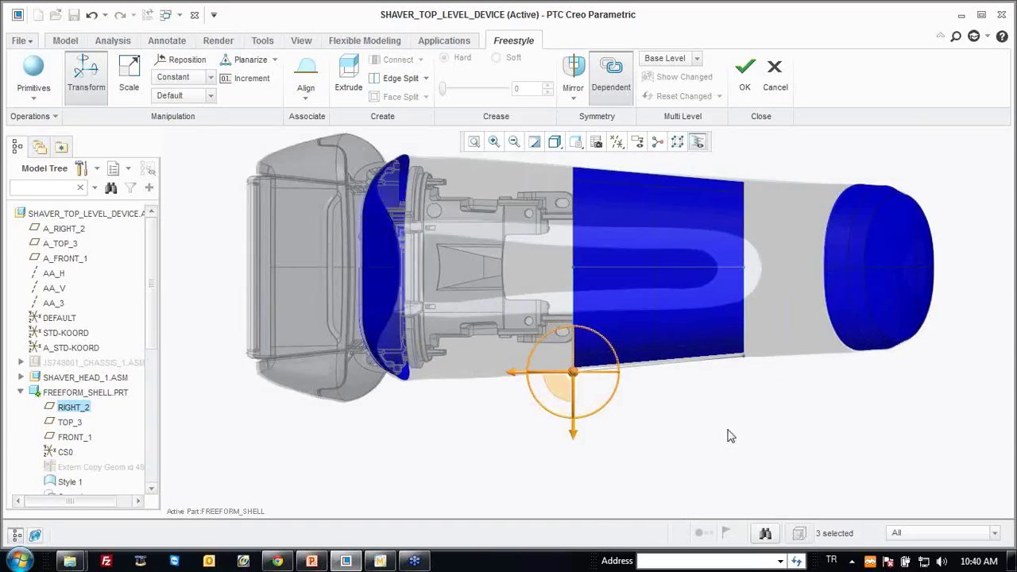
{"action": "key", "text": "ctrl+d"}
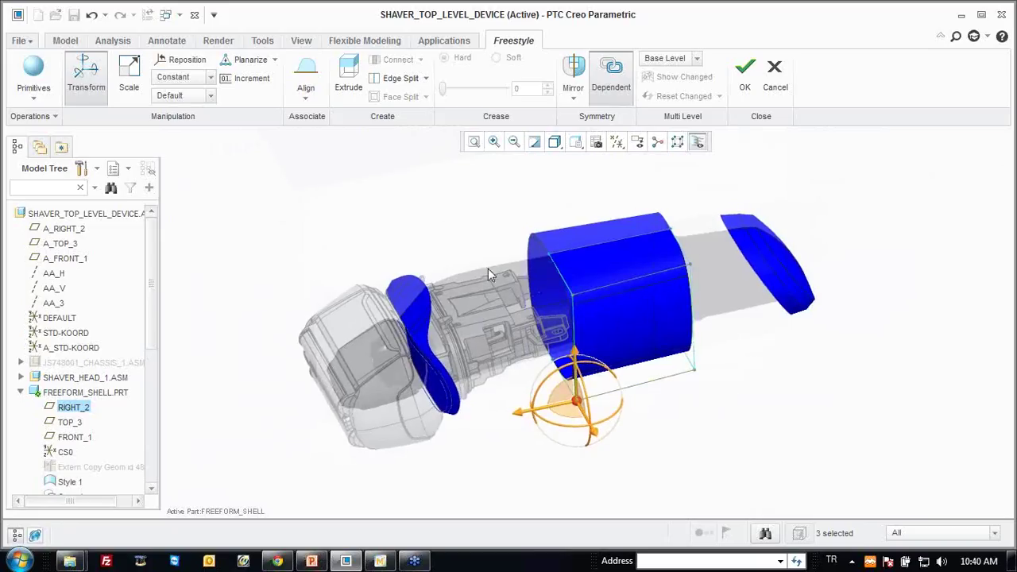
{"action": "left_click", "coordinate": [561, 288]}
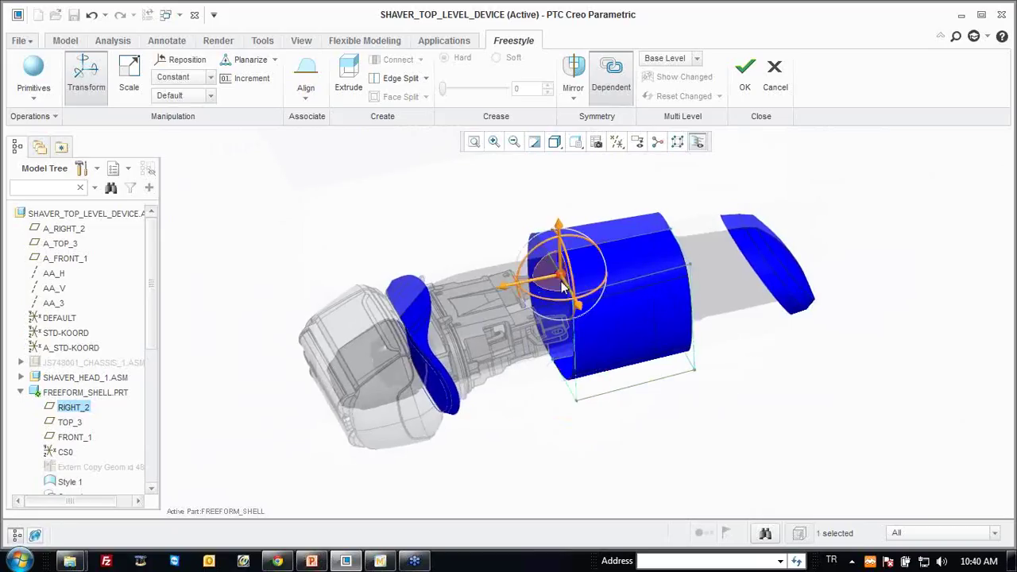
{"action": "left_click", "coordinate": [565, 389]}
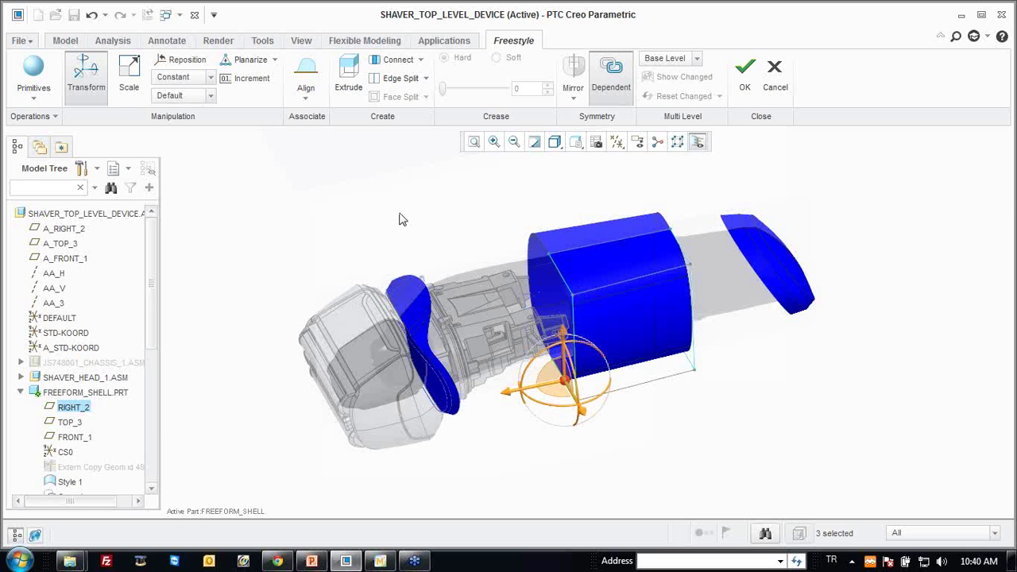
{"action": "left_click", "coordinate": [306, 75]}
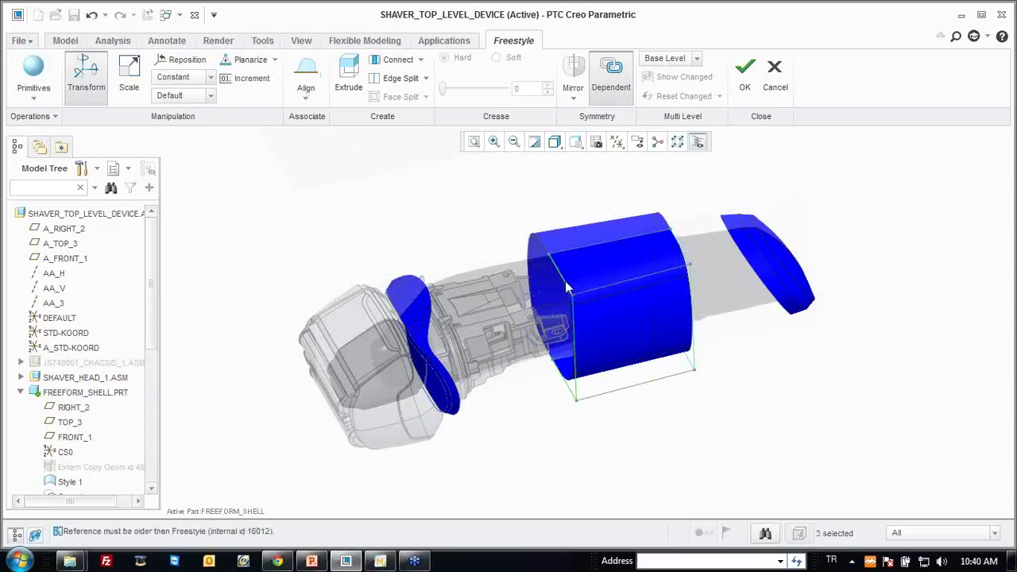
{"action": "left_click_drag", "start_coordinate": [566, 287], "coordinate": [487, 400]}
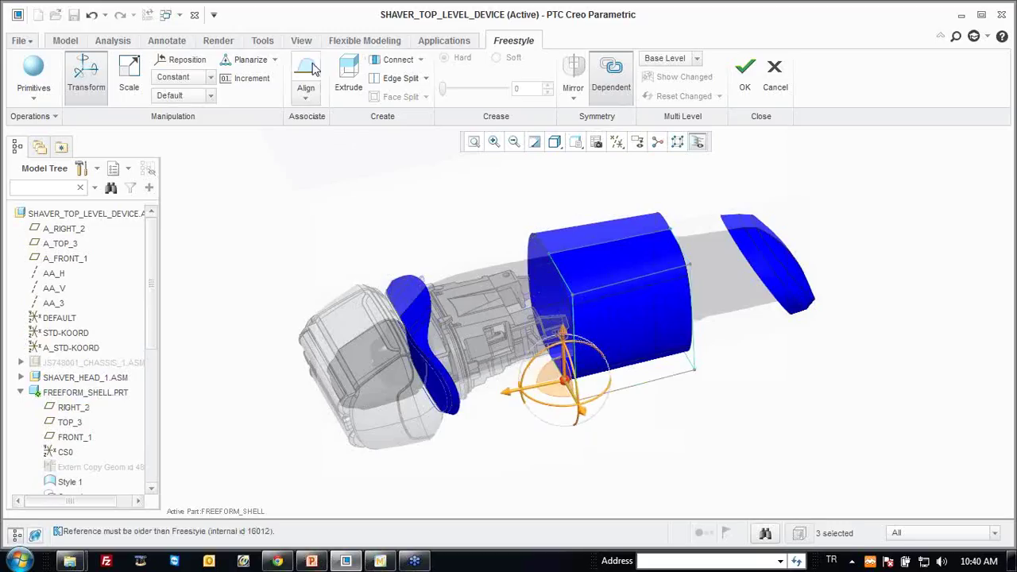
{"action": "left_click", "coordinate": [334, 175]}
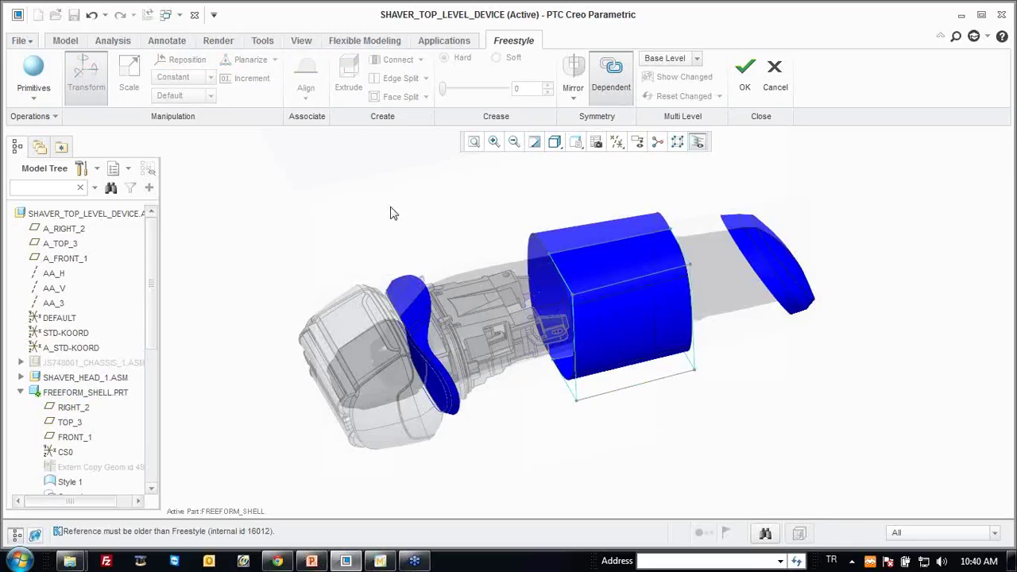
{"action": "left_click", "coordinate": [566, 282]}
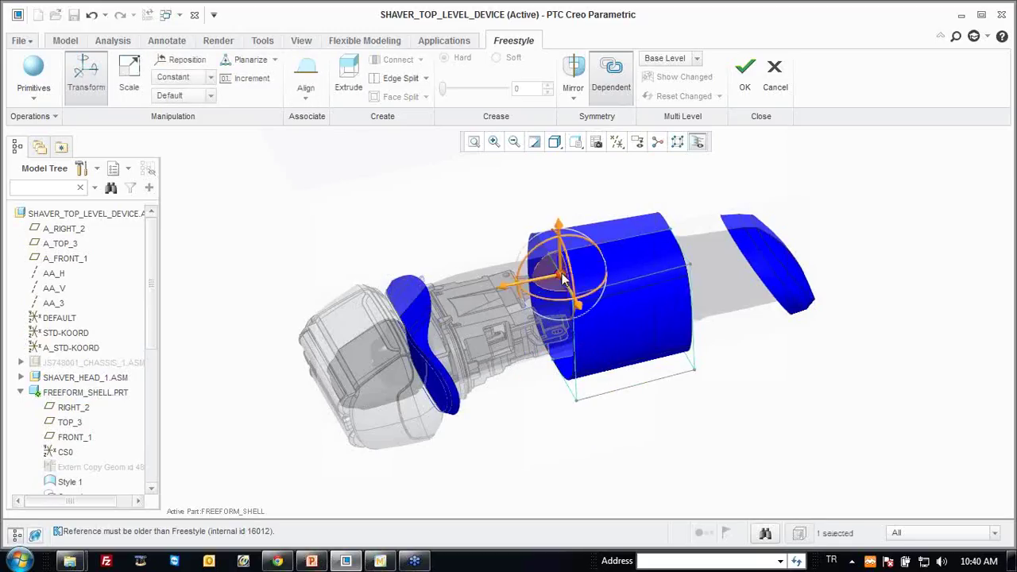
{"action": "left_click", "coordinate": [567, 389]}
{"action": "left_click", "coordinate": [306, 72]}
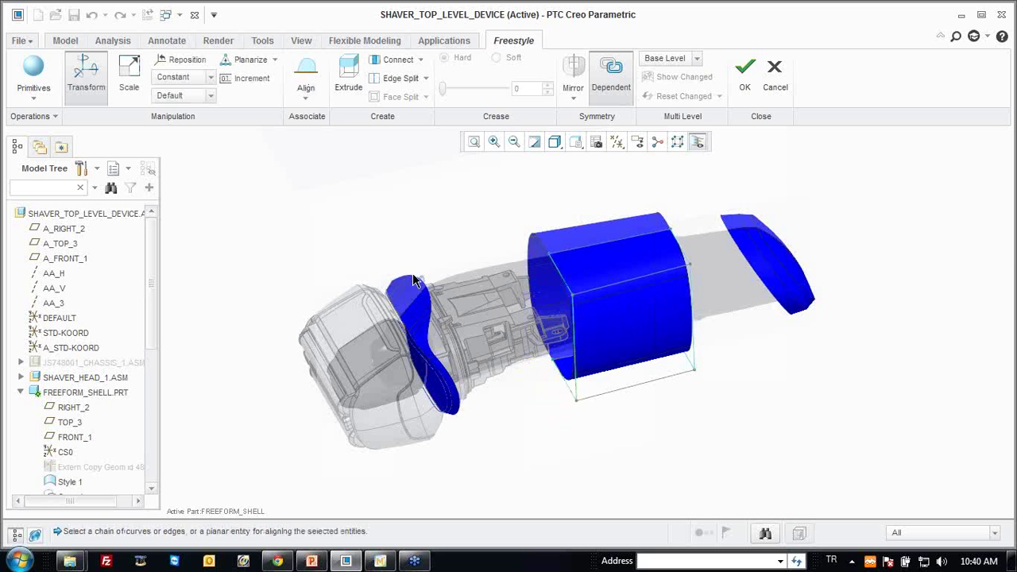
{"action": "left_click", "coordinate": [429, 295]}
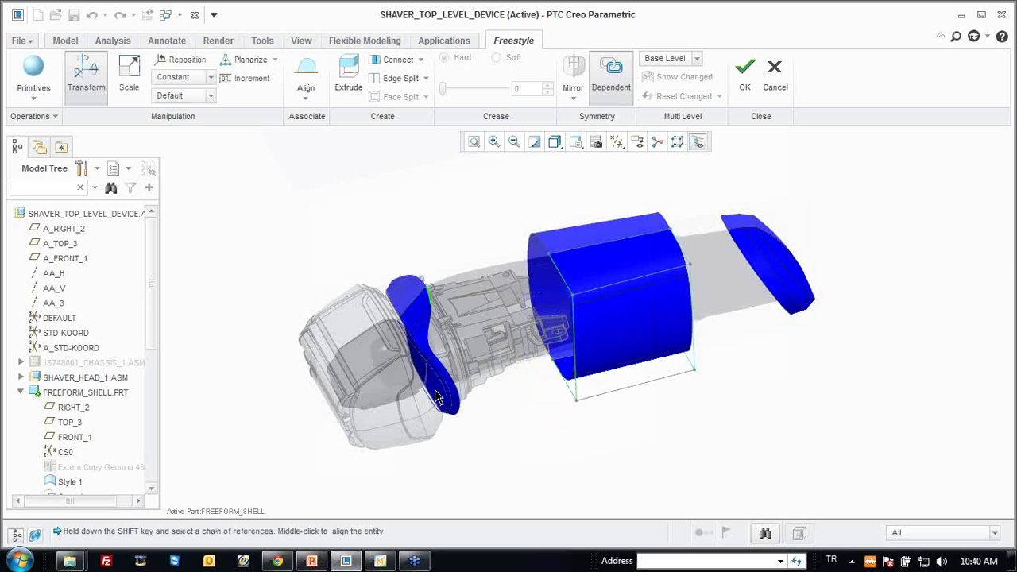
{"action": "left_click", "coordinate": [435, 396], "text": "shift"}
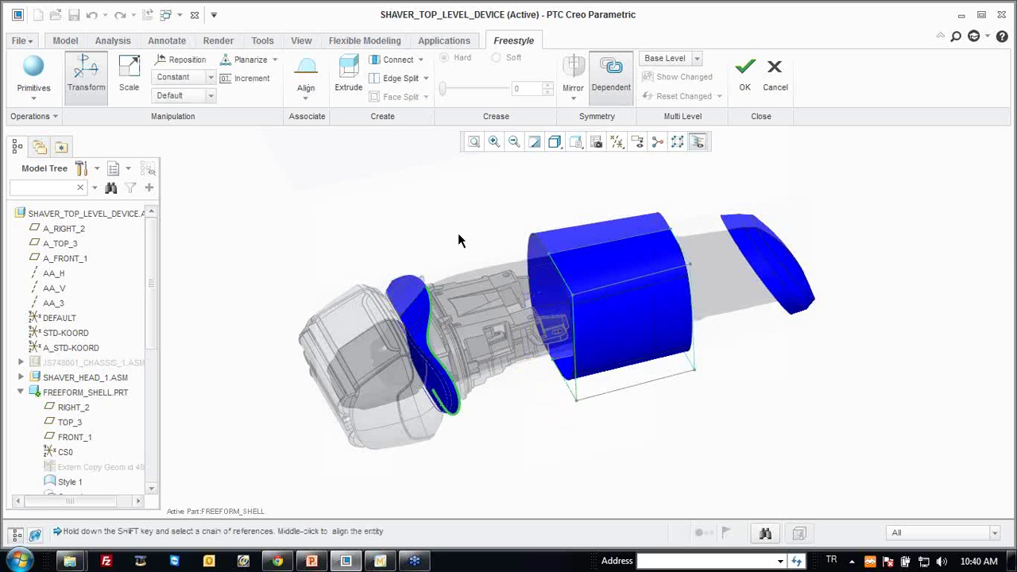
{"action": "middle_click_drag", "start_coordinate": [455, 214], "coordinate": [460, 318]}
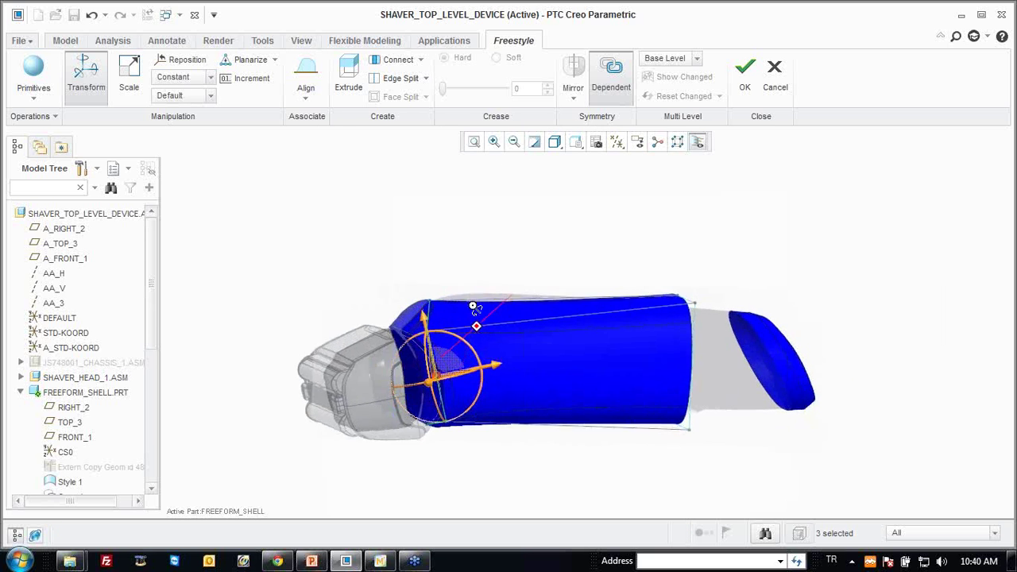
{"action": "middle_click_drag", "start_coordinate": [624, 280], "coordinate": [721, 296]}
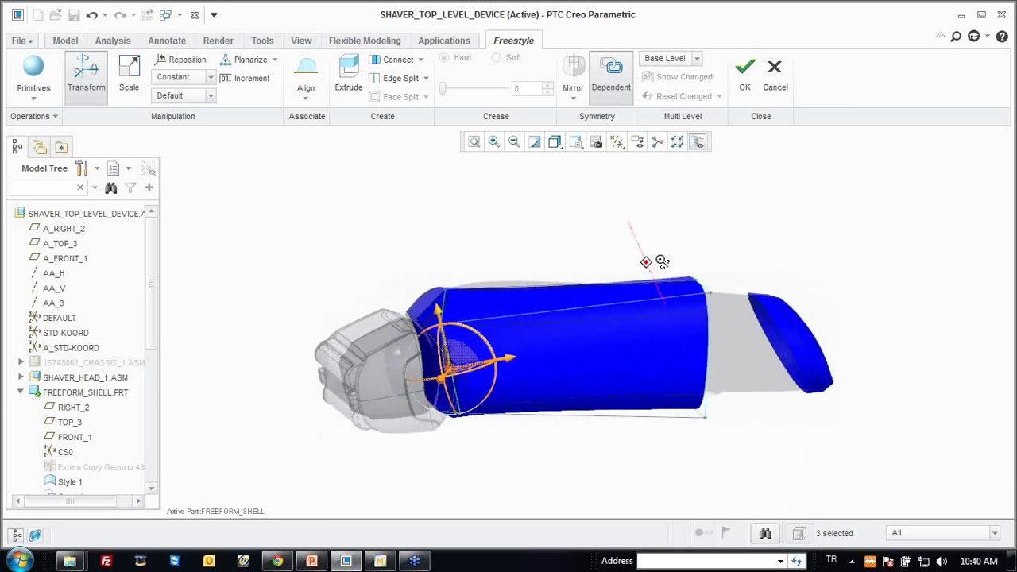
{"action": "left_click", "coordinate": [714, 301]}
{"action": "left_click", "coordinate": [696, 408]}
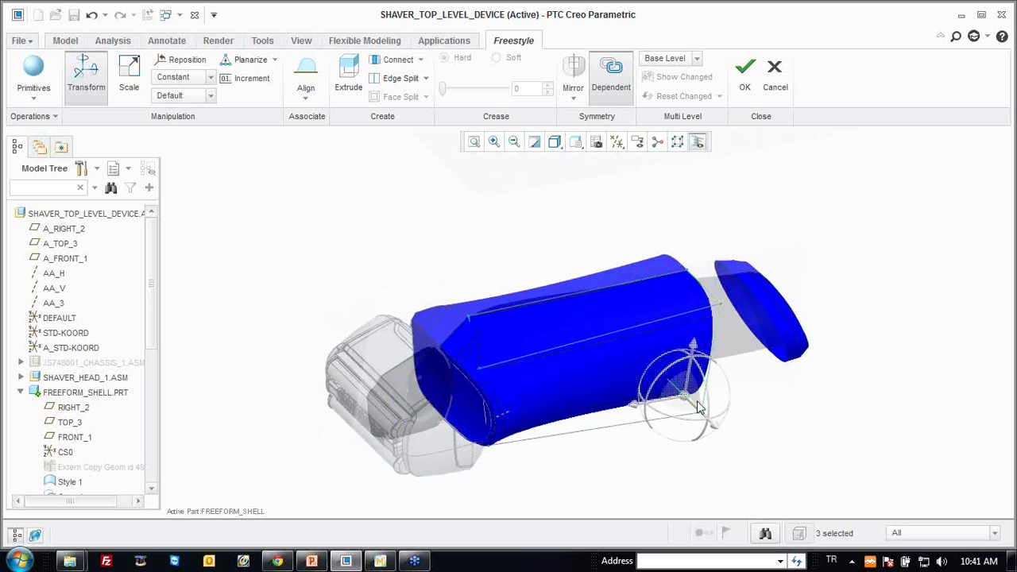
{"action": "left_click", "coordinate": [309, 101]}
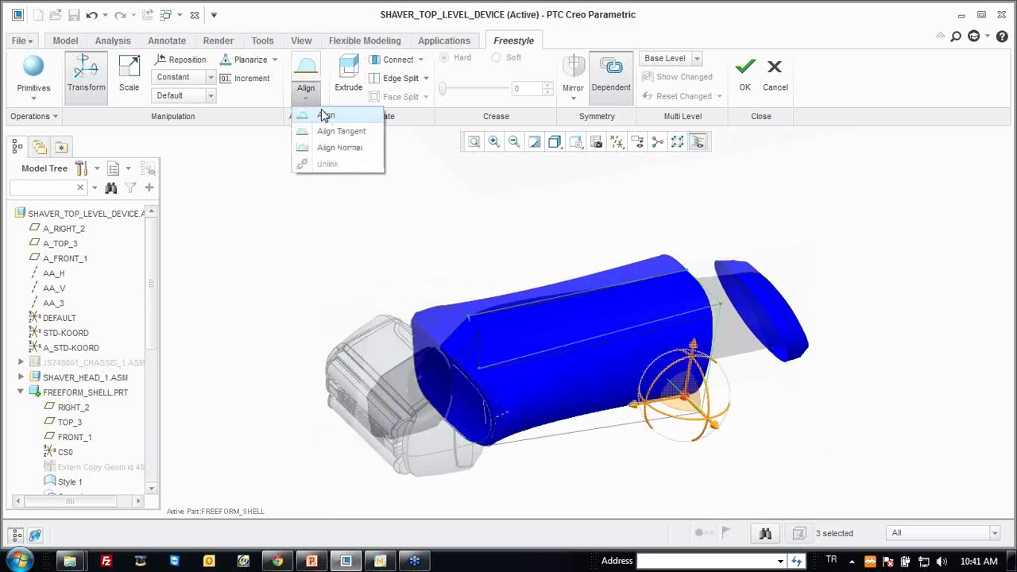
{"action": "left_click", "coordinate": [337, 132]}
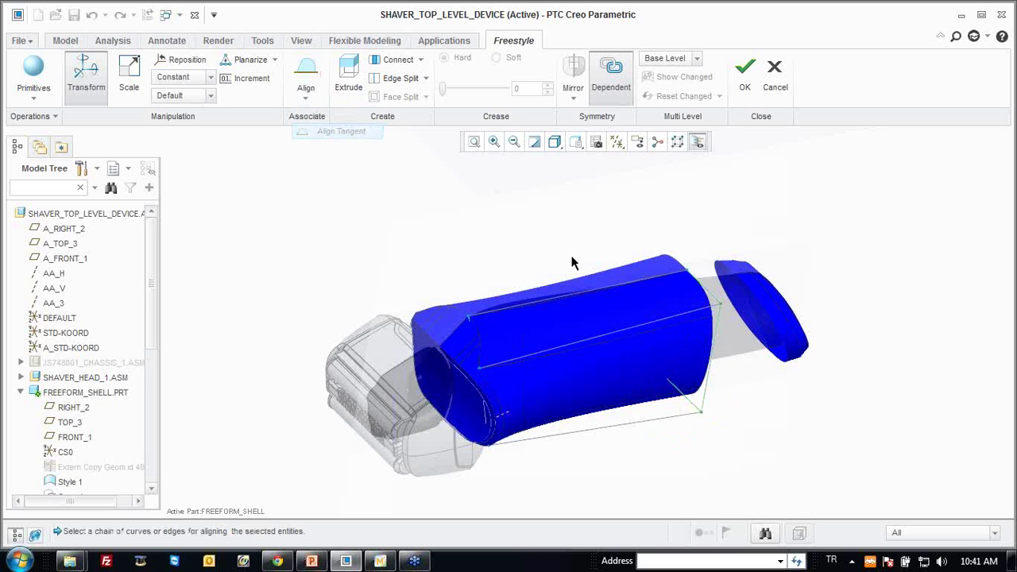
{"action": "left_click", "coordinate": [768, 320]}
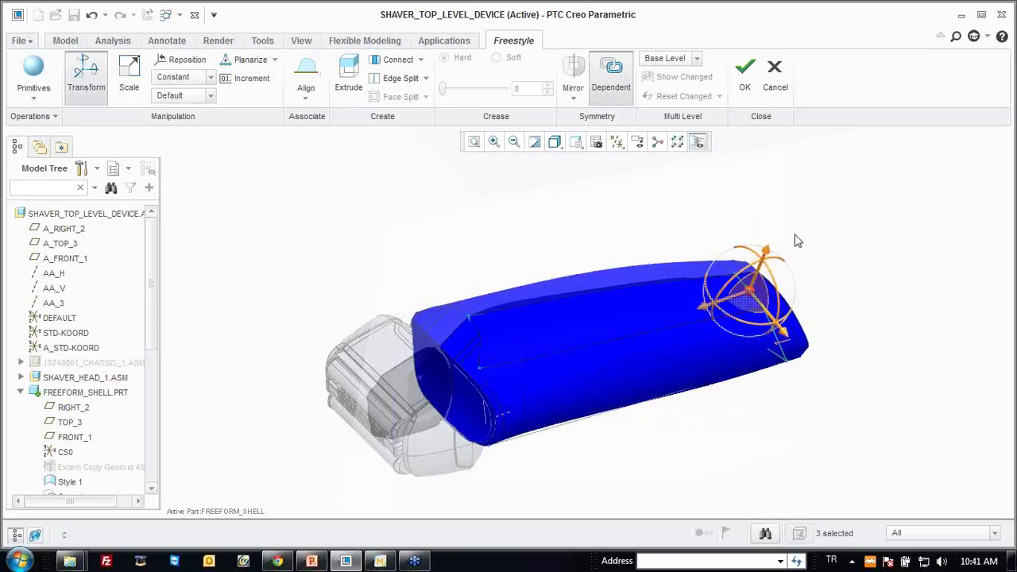
{"action": "key", "text": "ctrl+d"}
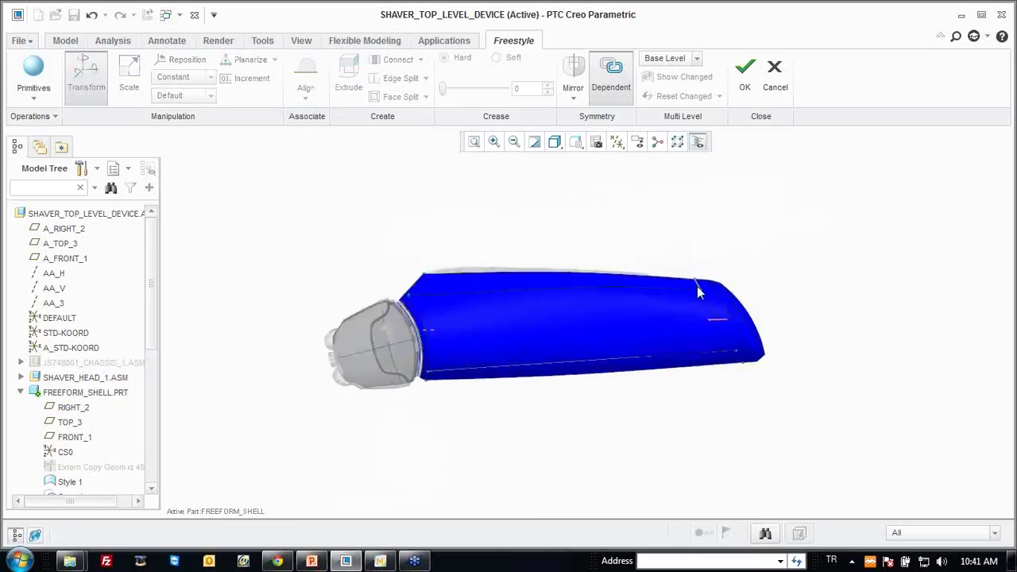
{"action": "scroll", "coordinate": [697, 287], "scroll_direction": "up", "scroll_amount": 4}
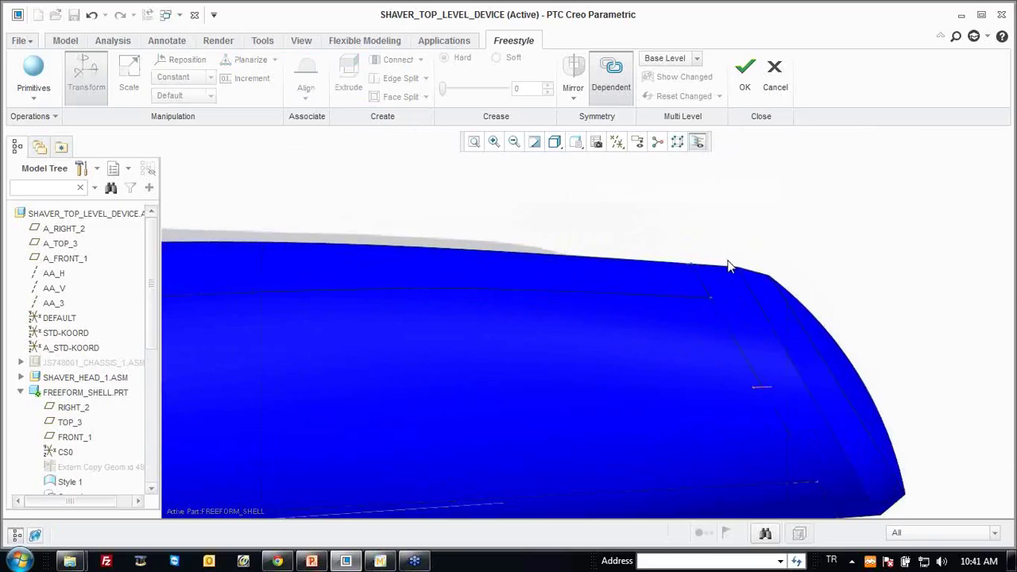
{"action": "scroll", "coordinate": [728, 265], "scroll_direction": "down", "scroll_amount": 3}
{"action": "middle_click_drag", "start_coordinate": [656, 274], "coordinate": [615, 384]}
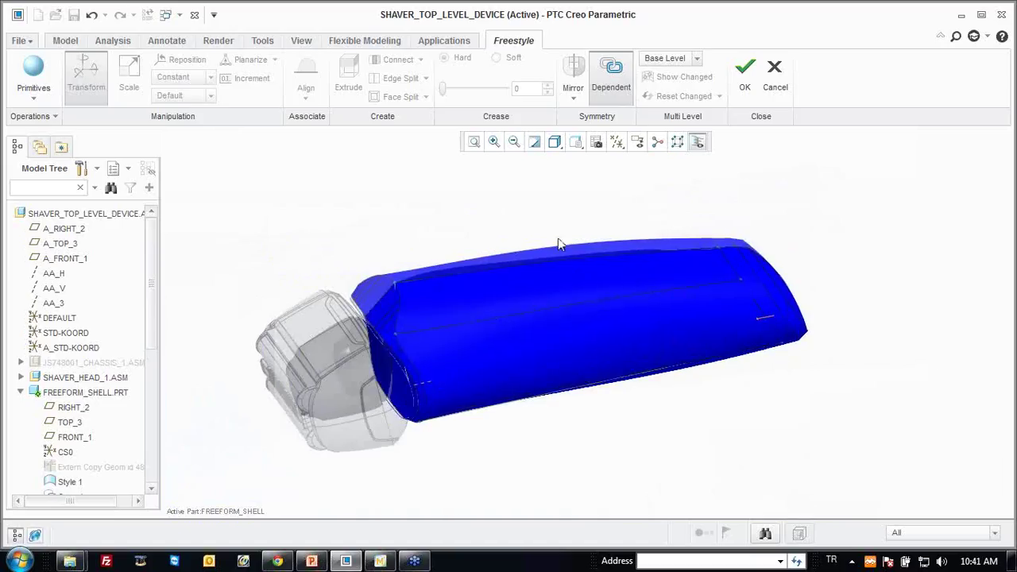
Add lengthwise edge loops to the shell with Edge Split, using 2 splits.
{"action": "left_click", "coordinate": [406, 368]}
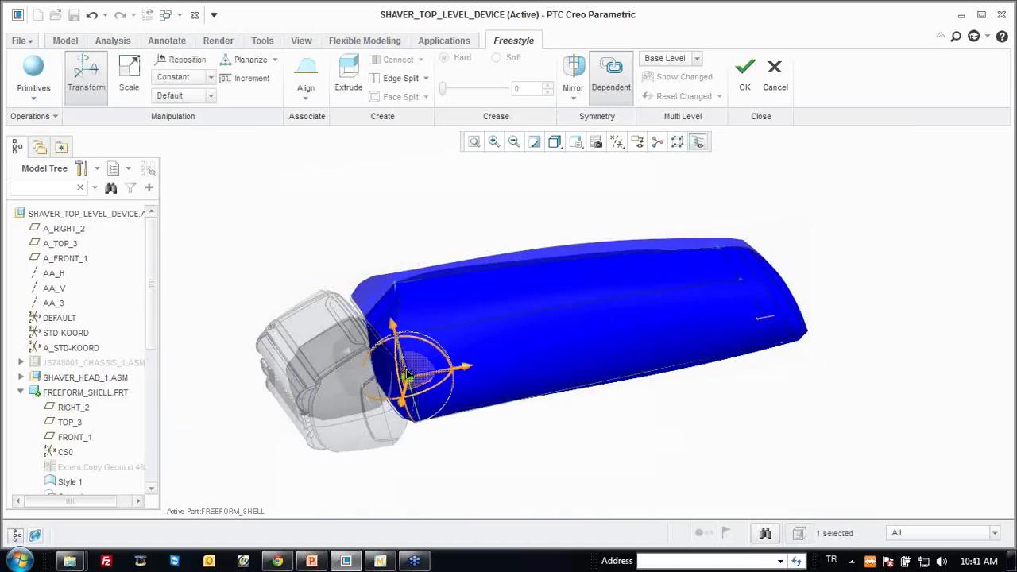
{"action": "left_click", "coordinate": [426, 78]}
{"action": "left_click", "coordinate": [420, 113]}
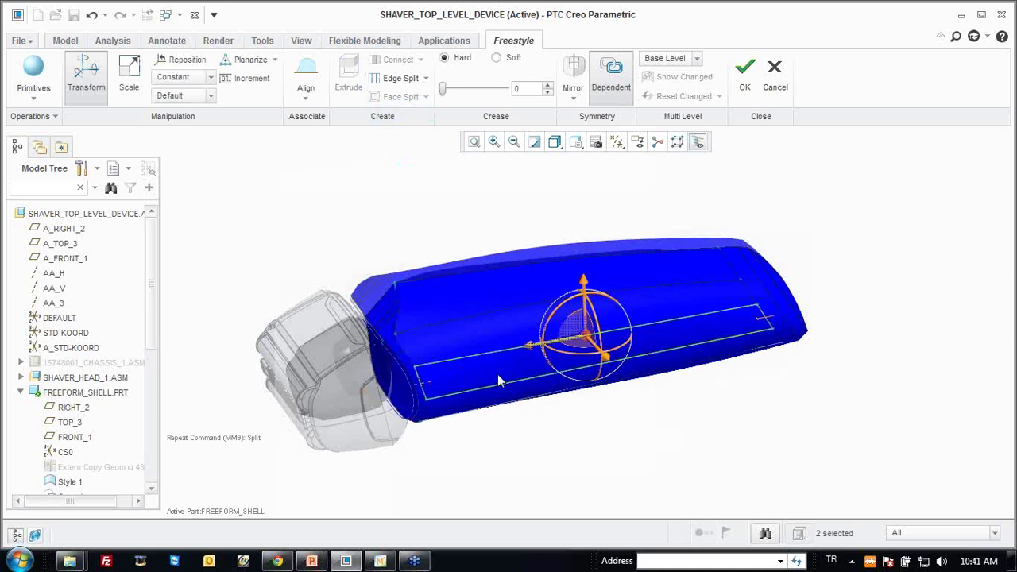
{"action": "left_click", "coordinate": [489, 320]}
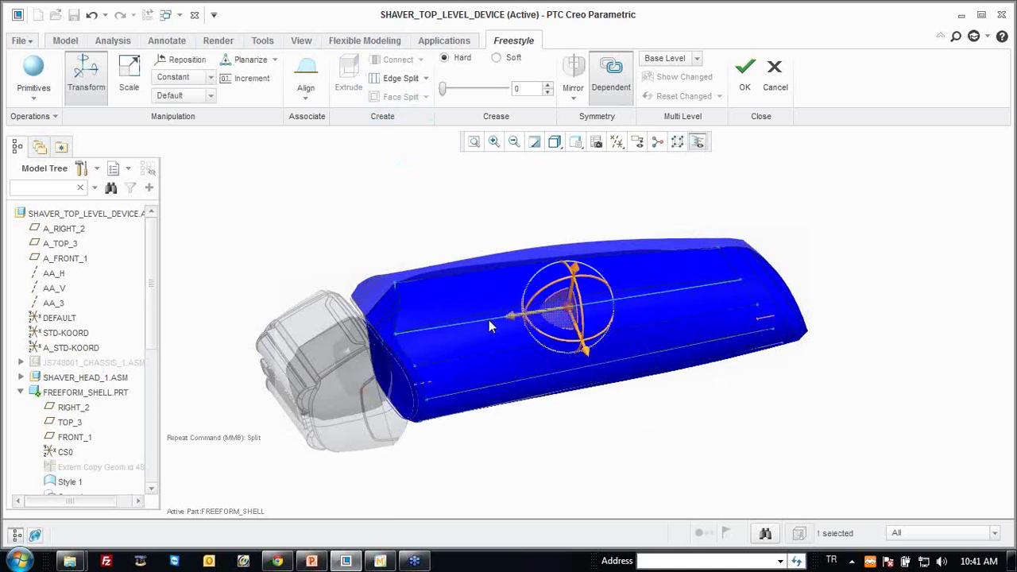
{"action": "left_click", "coordinate": [426, 77]}
{"action": "left_click", "coordinate": [421, 112]}
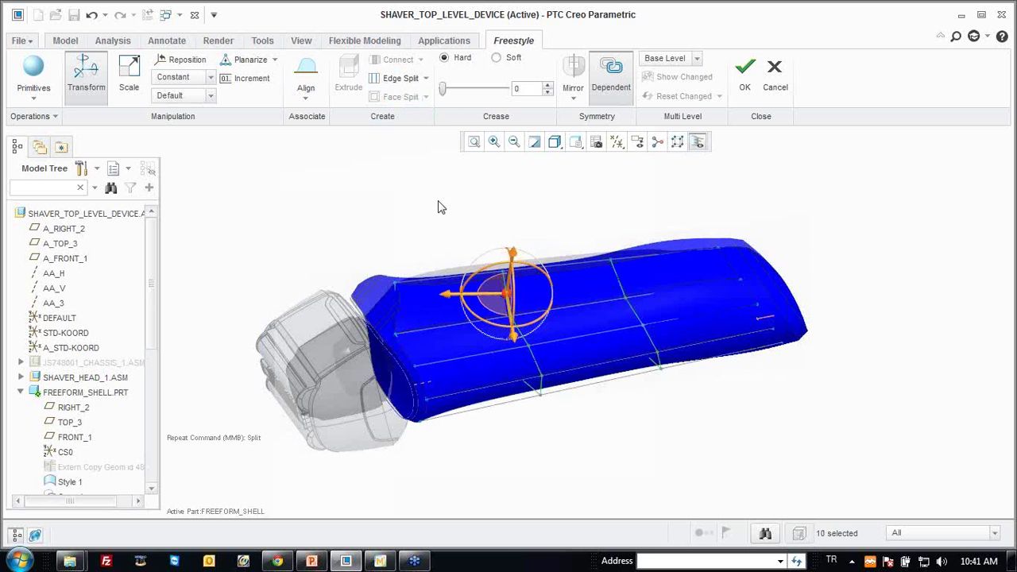
Flatten the middle and rear cross edge loops with Planarize View.
{"action": "key", "text": "ctrl+d"}
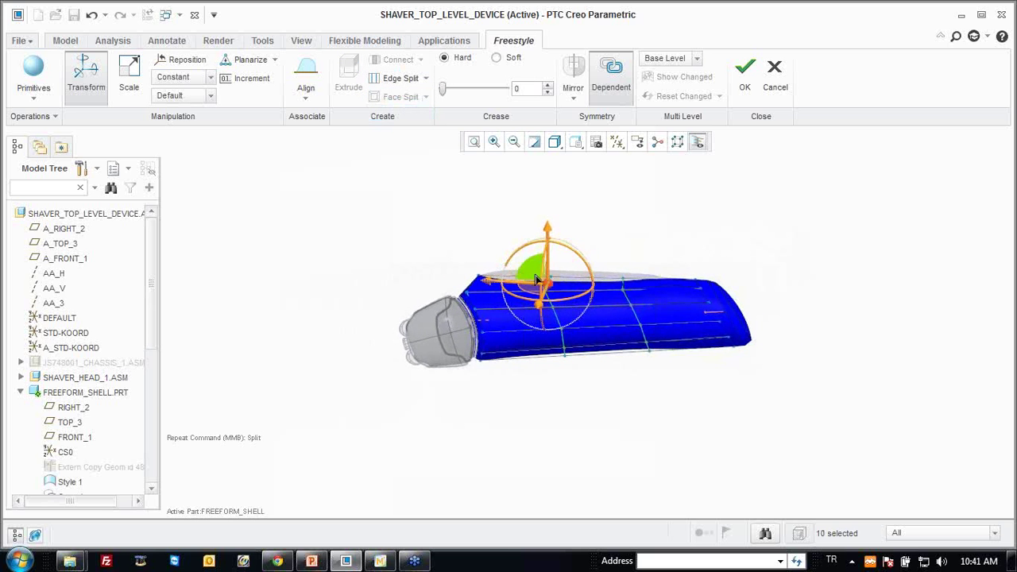
{"action": "scroll", "coordinate": [535, 280], "scroll_direction": "down", "scroll_amount": 3}
{"action": "left_click", "coordinate": [519, 221]}
{"action": "left_click_drag", "start_coordinate": [518, 237], "coordinate": [597, 471]}
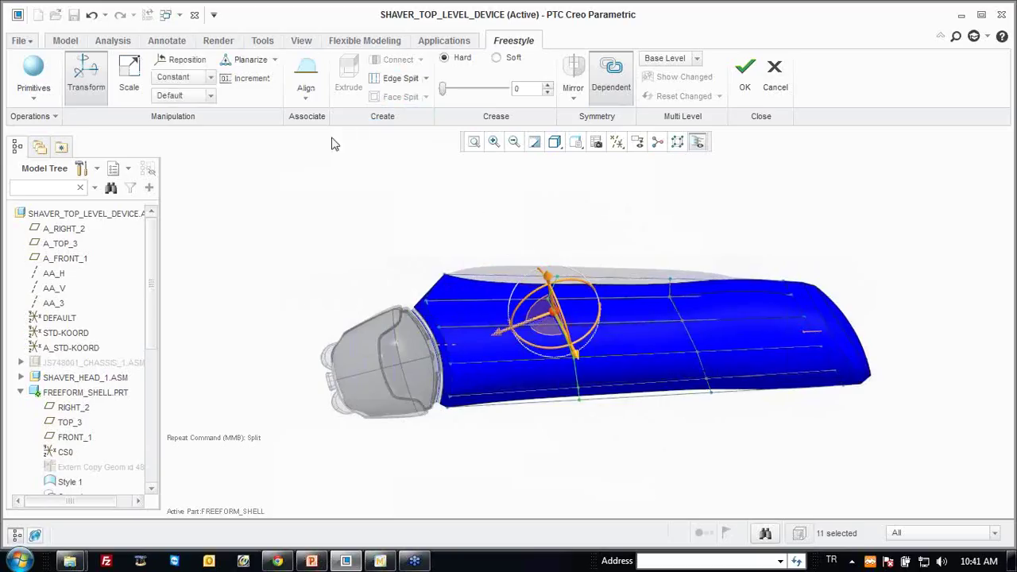
{"action": "left_click", "coordinate": [274, 60]}
{"action": "left_click", "coordinate": [276, 94]}
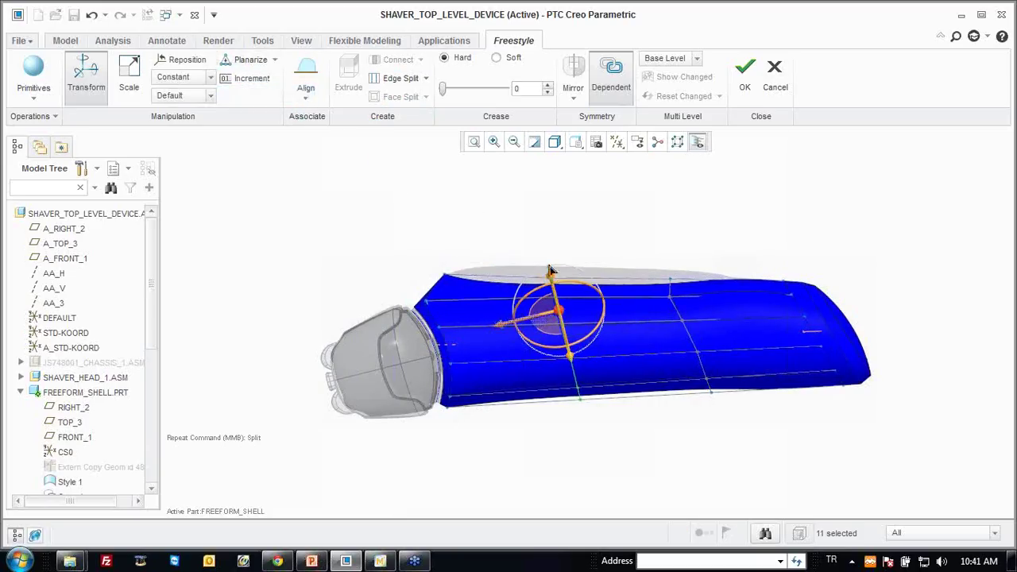
{"action": "left_click_drag", "start_coordinate": [643, 244], "coordinate": [725, 421]}
{"action": "left_click", "coordinate": [276, 61]}
{"action": "left_click", "coordinate": [270, 93]}
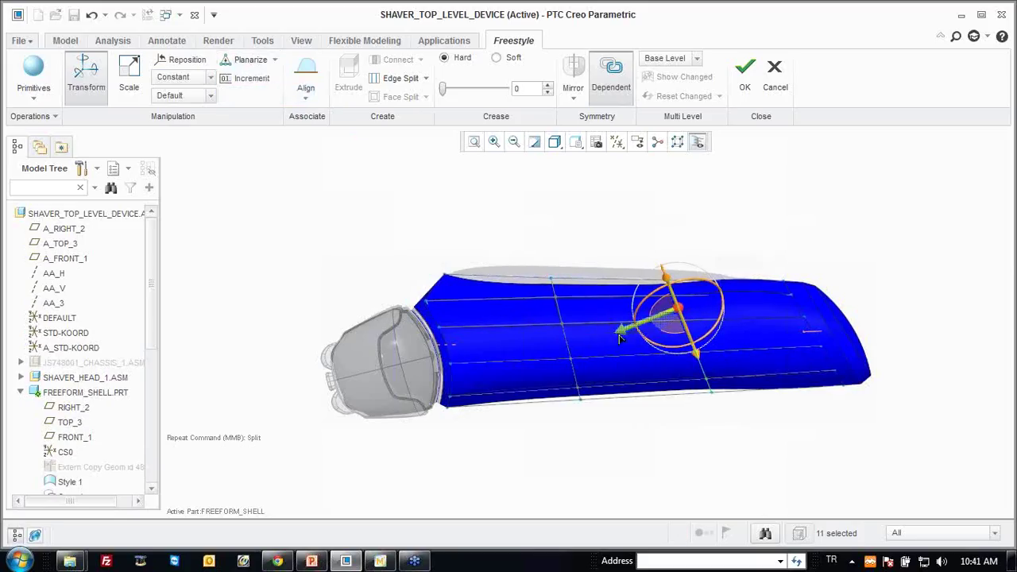
Raise another cross edge loop and the shell's top upward, then select a top face.
{"action": "scroll", "coordinate": [596, 316], "scroll_direction": "up", "scroll_amount": 2}
{"action": "left_click_drag", "start_coordinate": [504, 234], "coordinate": [791, 305]}
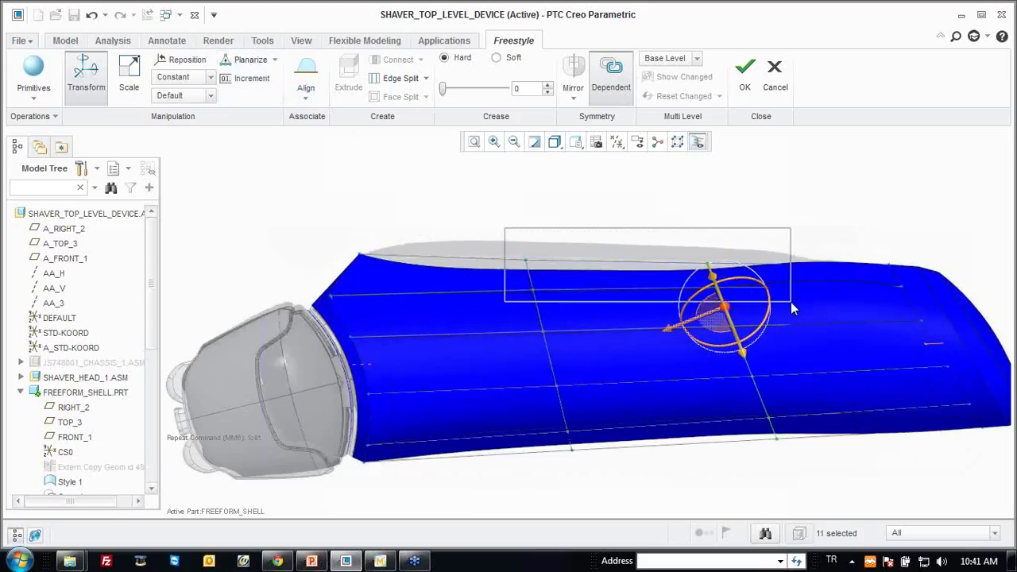
{"action": "left_click_drag", "start_coordinate": [715, 322], "coordinate": [718, 326]}
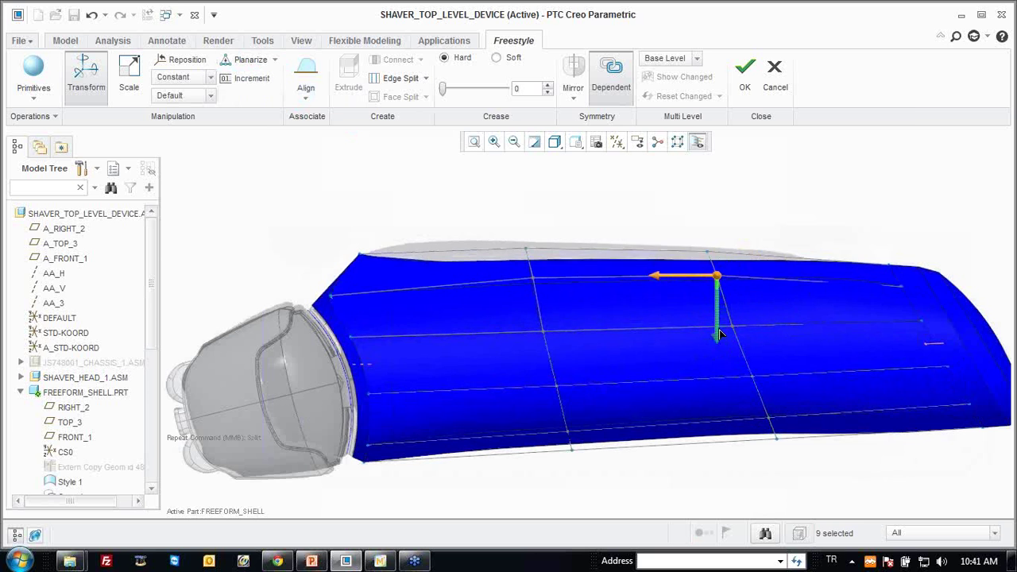
{"action": "scroll", "coordinate": [688, 310], "scroll_direction": "down", "scroll_amount": 1}
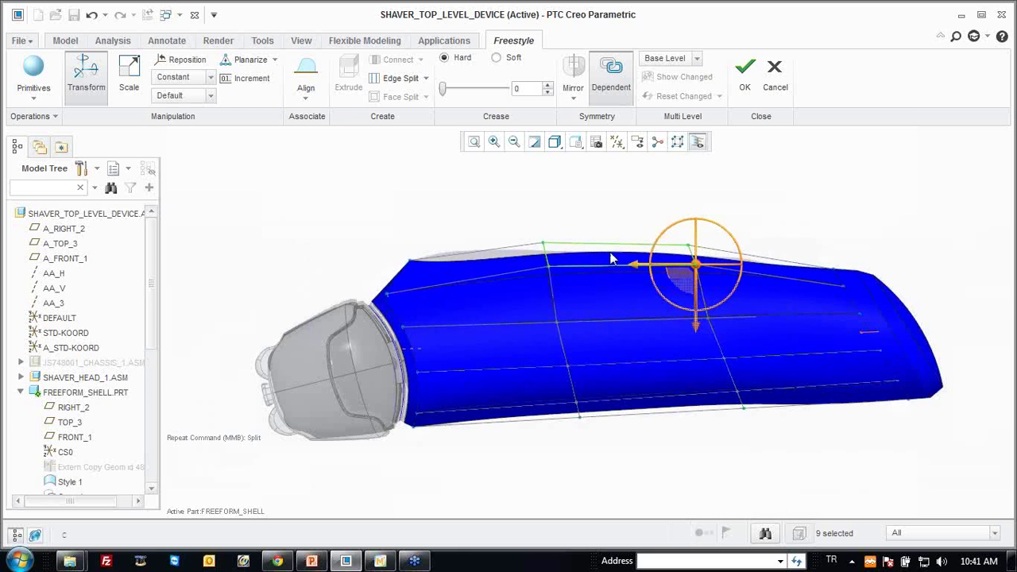
{"action": "middle_click_drag", "start_coordinate": [612, 258], "coordinate": [572, 286]}
{"action": "left_click", "coordinate": [572, 286]}
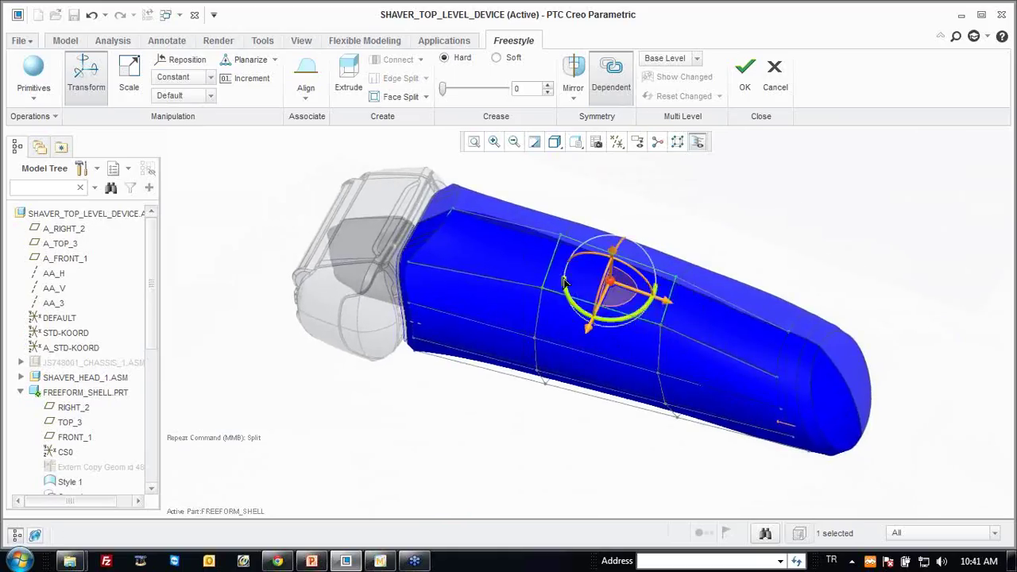
Planarize two top faces onto the FRONT_1 plane.
{"action": "left_click", "coordinate": [514, 250], "text": "ctrl"}
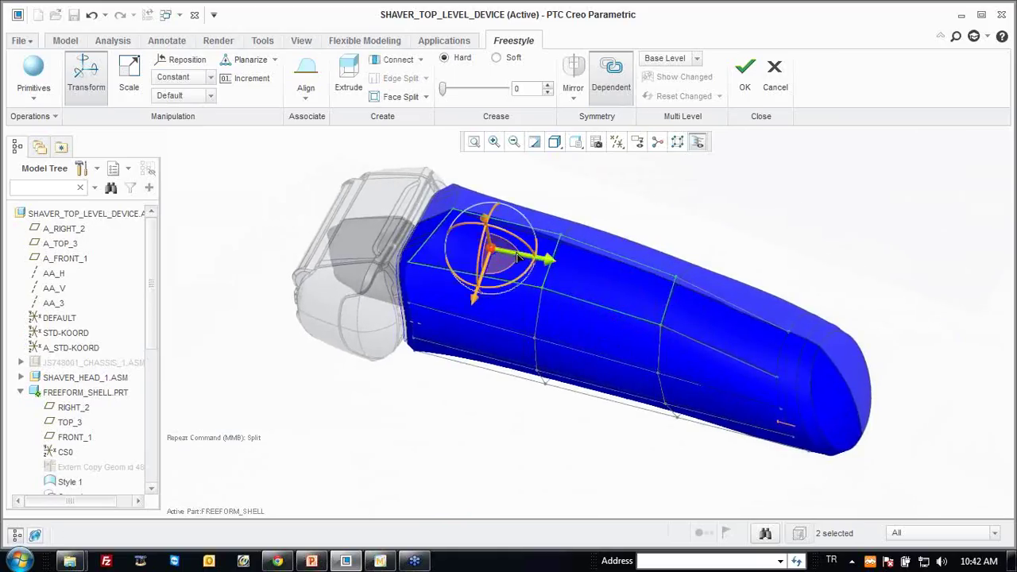
{"action": "left_click", "coordinate": [244, 65]}
{"action": "left_click", "coordinate": [70, 438]}
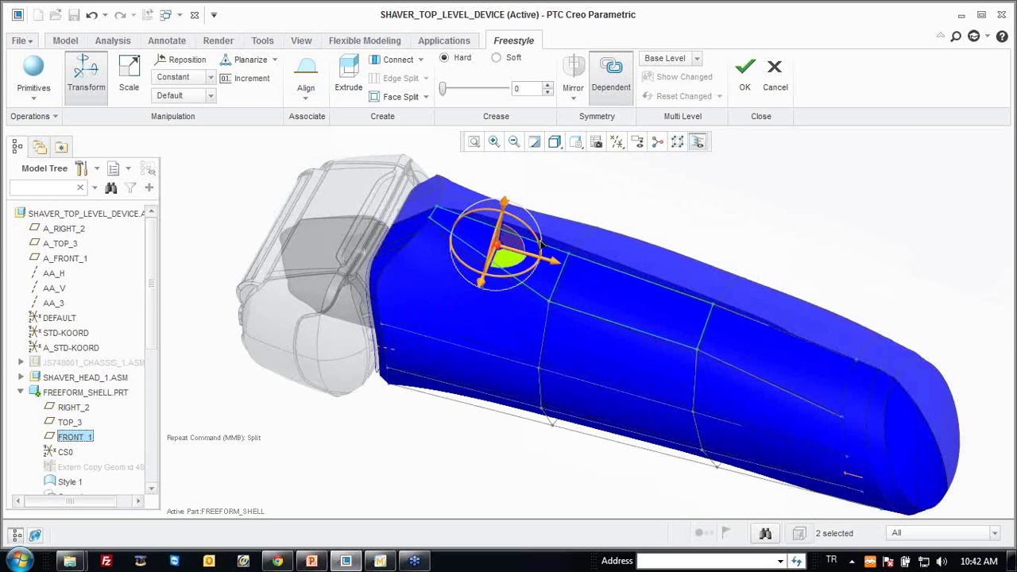
{"action": "mouse_move", "coordinate": [598, 247]}
{"action": "middle_mouse_down"}
{"action": "mouse_move", "coordinate": [595, 228]}
{"action": "mouse_move", "coordinate": [604, 280]}
{"action": "middle_mouse_up"}
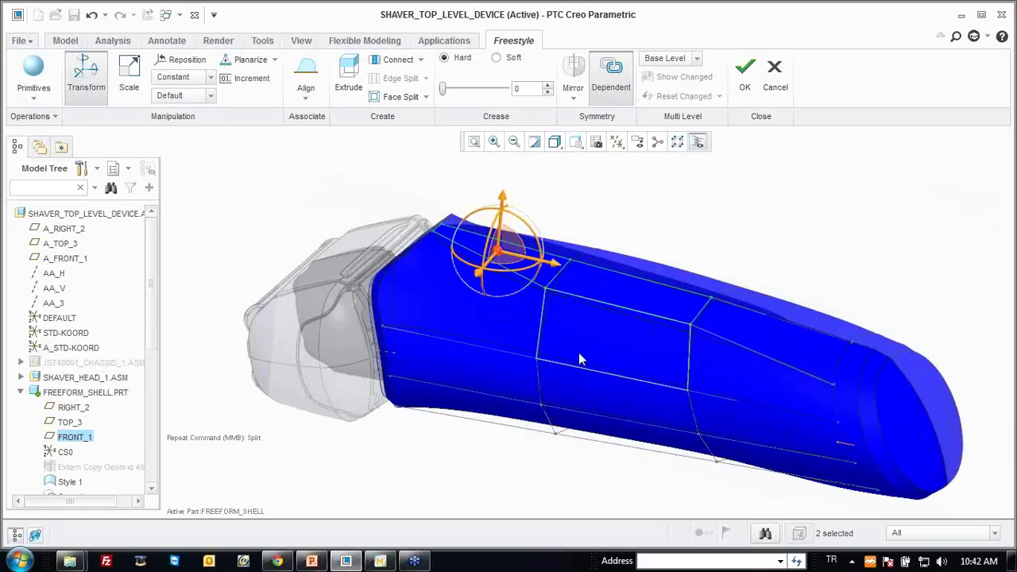
Split the selected faces at 25% with the selection filter set to all types.
{"action": "left_click", "coordinate": [900, 533]}
{"action": "left_click", "coordinate": [853, 228]}
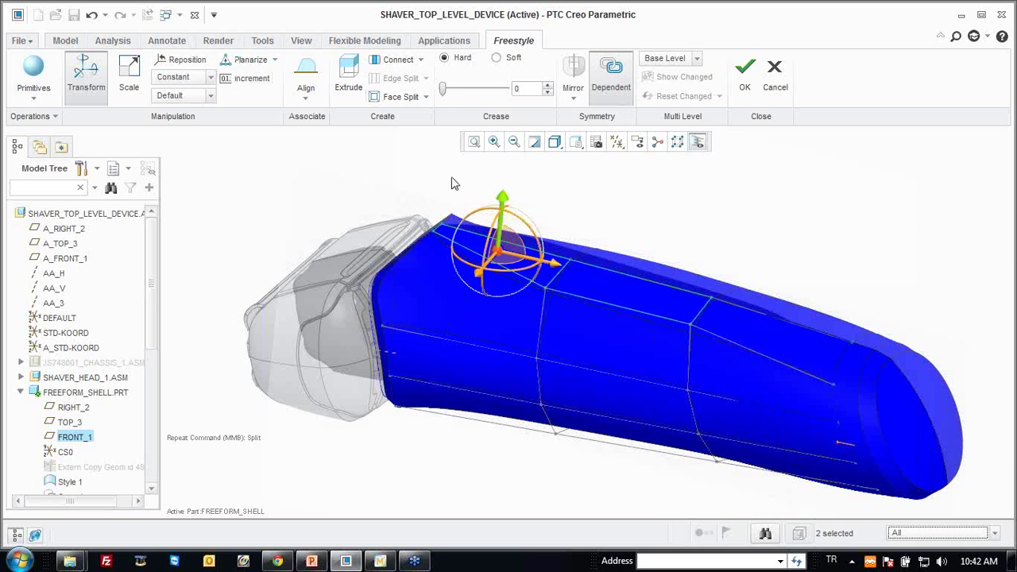
{"action": "left_click", "coordinate": [427, 97]}
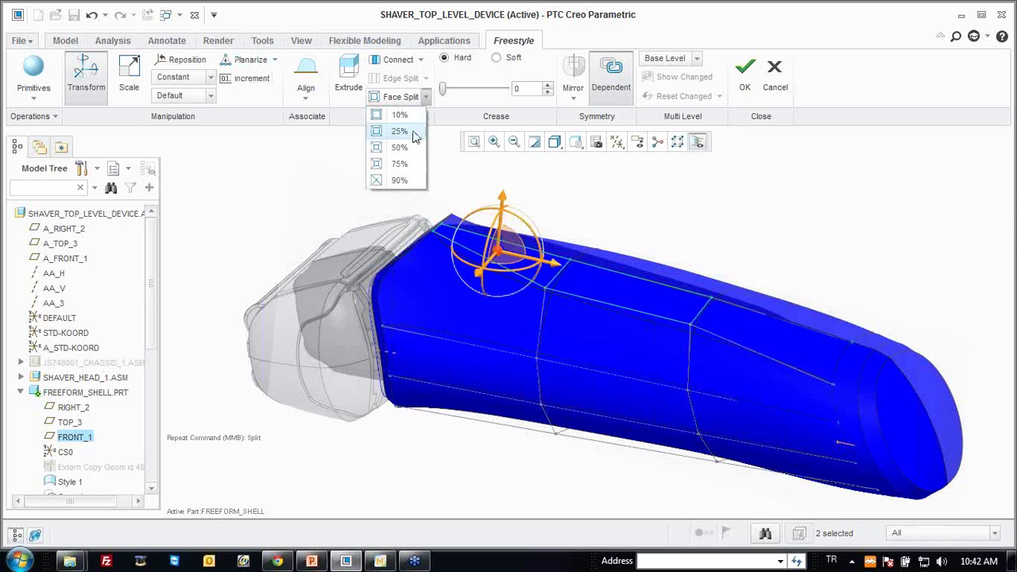
{"action": "left_click", "coordinate": [407, 131]}
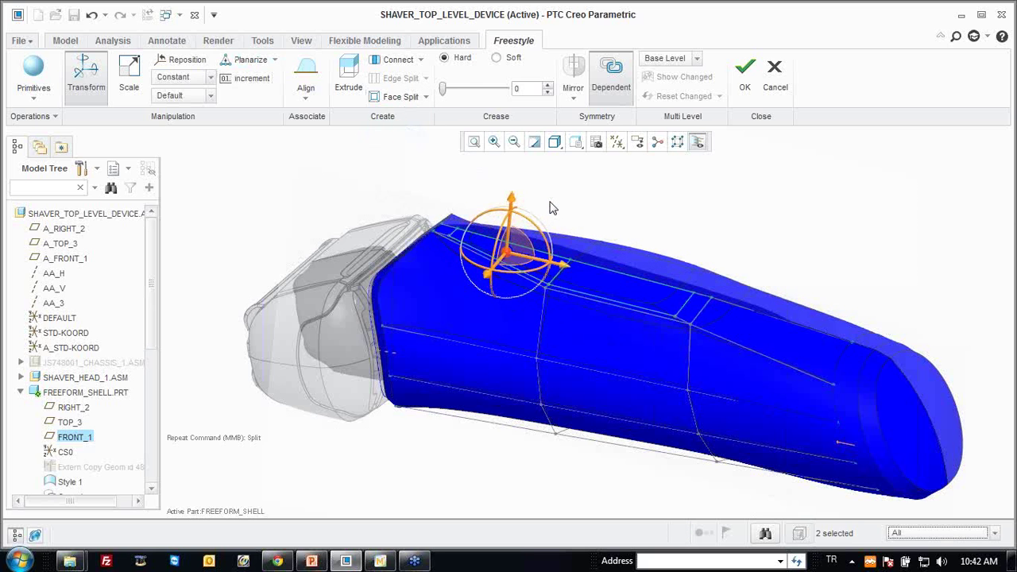
Raise the shell's top edge and push its lower edge downward.
{"action": "middle_click_drag", "start_coordinate": [548, 210], "coordinate": [499, 229]}
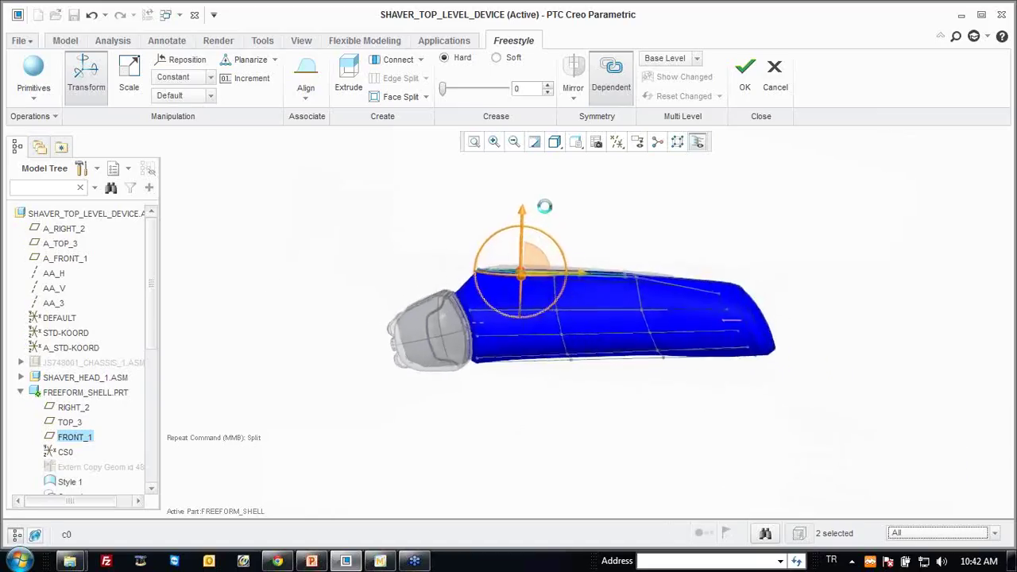
{"action": "left_click_drag", "start_coordinate": [469, 215], "coordinate": [480, 197]}
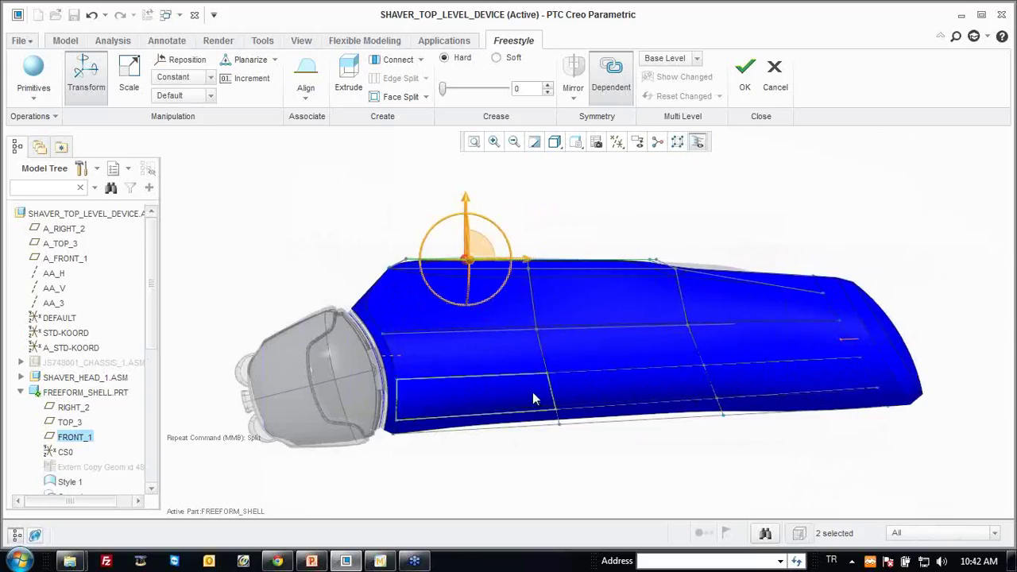
{"action": "left_click_drag", "start_coordinate": [739, 428], "coordinate": [716, 450]}
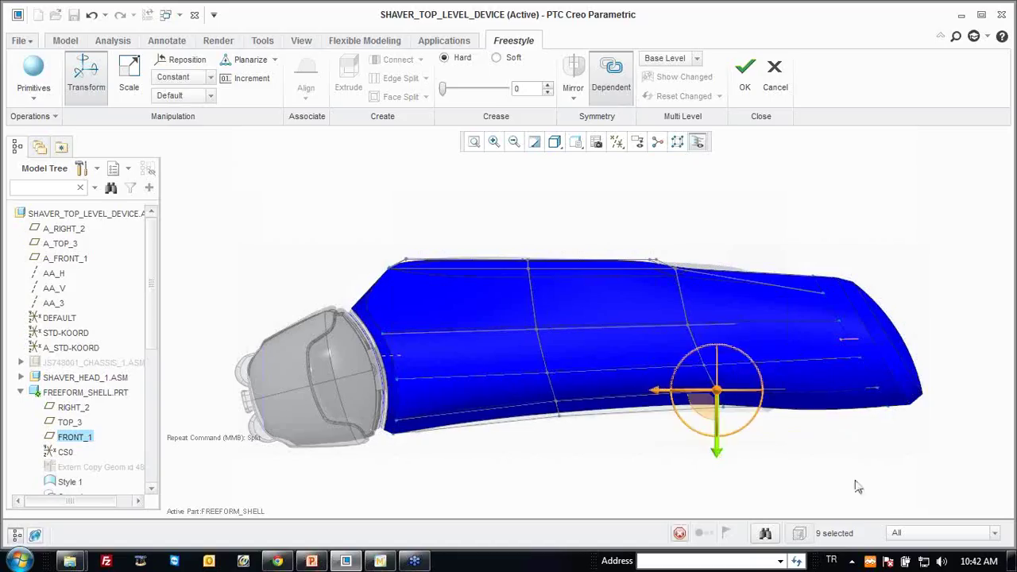
With the filter set to vertices, stretch the top edge vertices toward the rear.
{"action": "left_click", "coordinate": [897, 533]}
{"action": "left_click", "coordinate": [905, 494]}
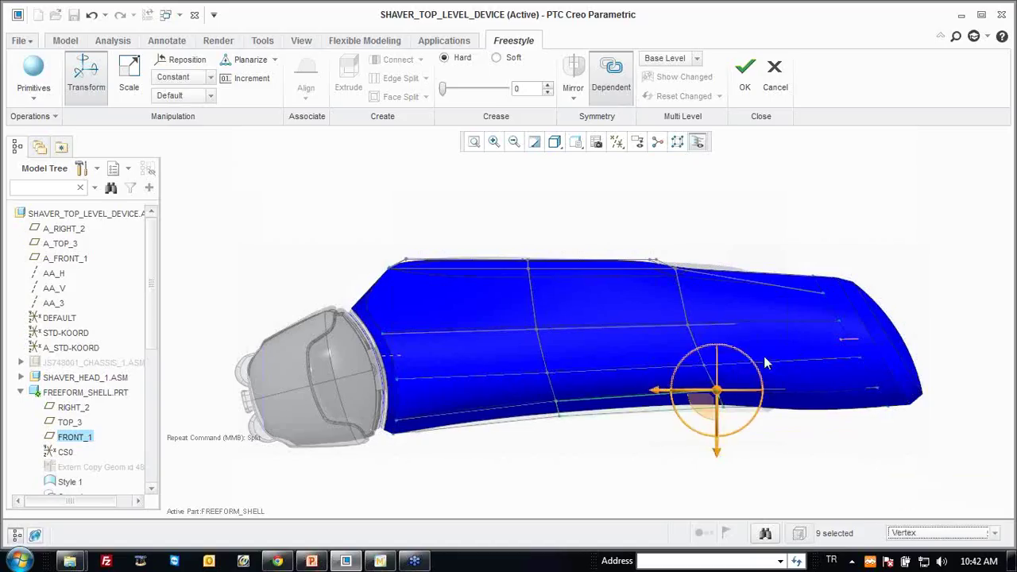
{"action": "left_click", "coordinate": [717, 393], "text": "ctrl"}
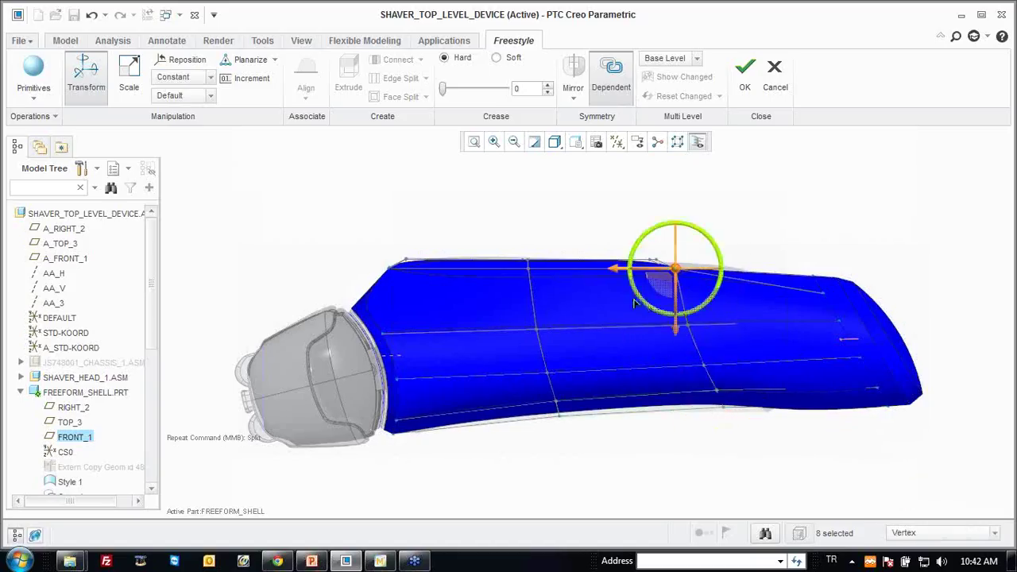
{"action": "left_click_drag", "start_coordinate": [611, 272], "coordinate": [671, 274]}
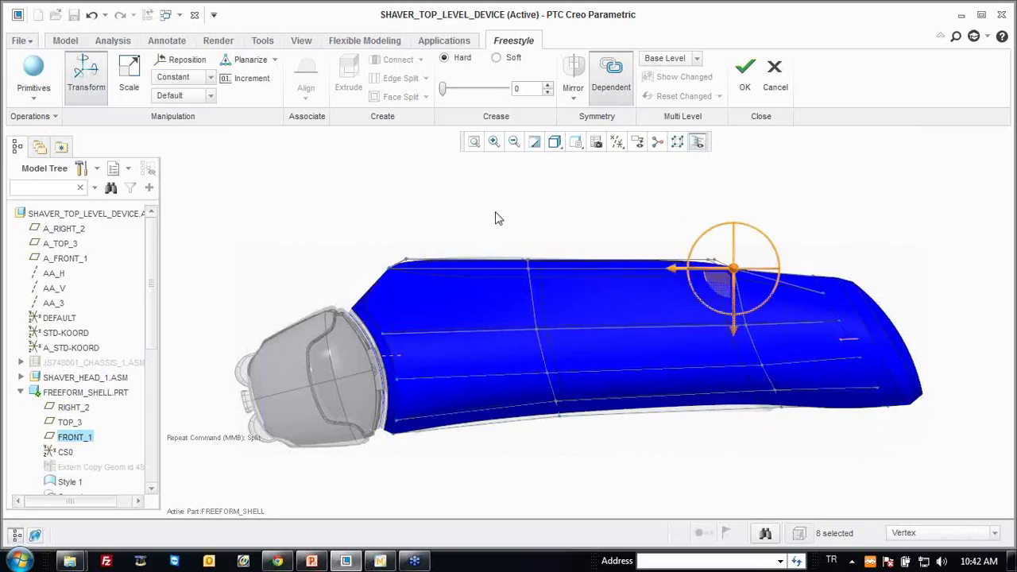
Pull the front vertices downward, giving one a Hard crease.
{"action": "middle_click_drag", "start_coordinate": [510, 199], "coordinate": [489, 343]}
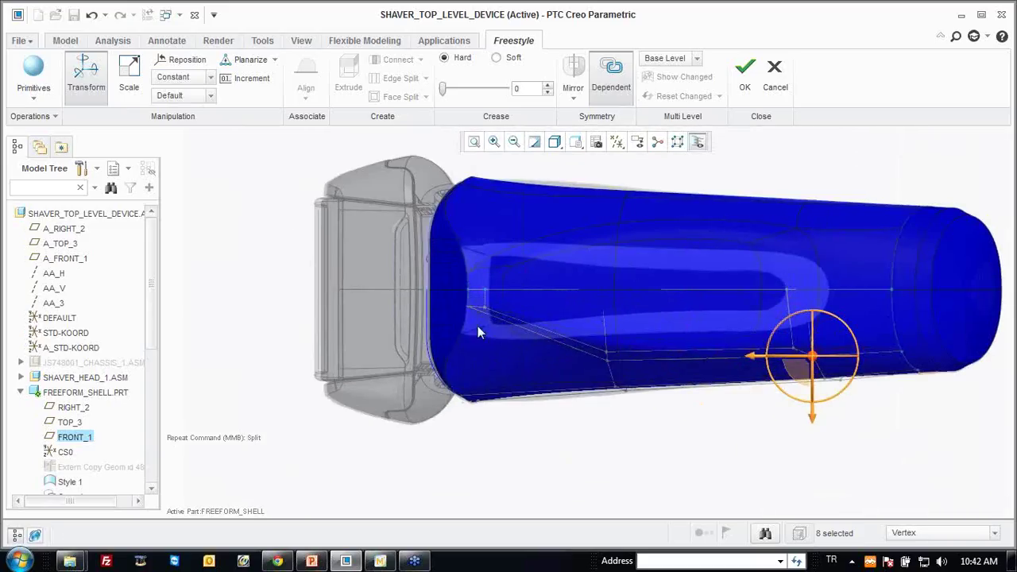
{"action": "left_click", "coordinate": [467, 306]}
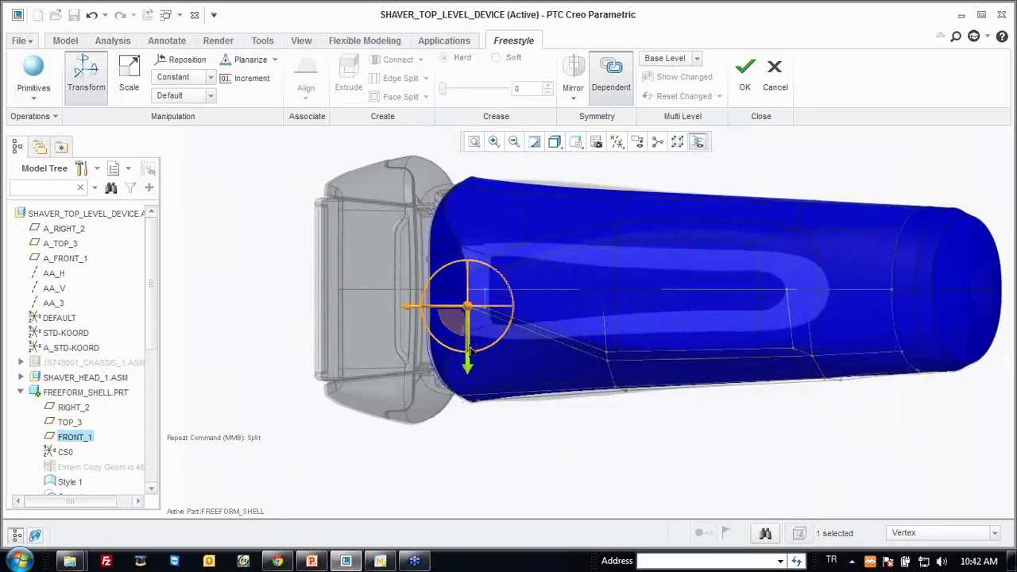
{"action": "mouse_move", "coordinate": [470, 372]}
{"action": "left_mouse_down"}
{"action": "mouse_move", "coordinate": [469, 432]}
{"action": "mouse_move", "coordinate": [467, 414]}
{"action": "left_mouse_up"}
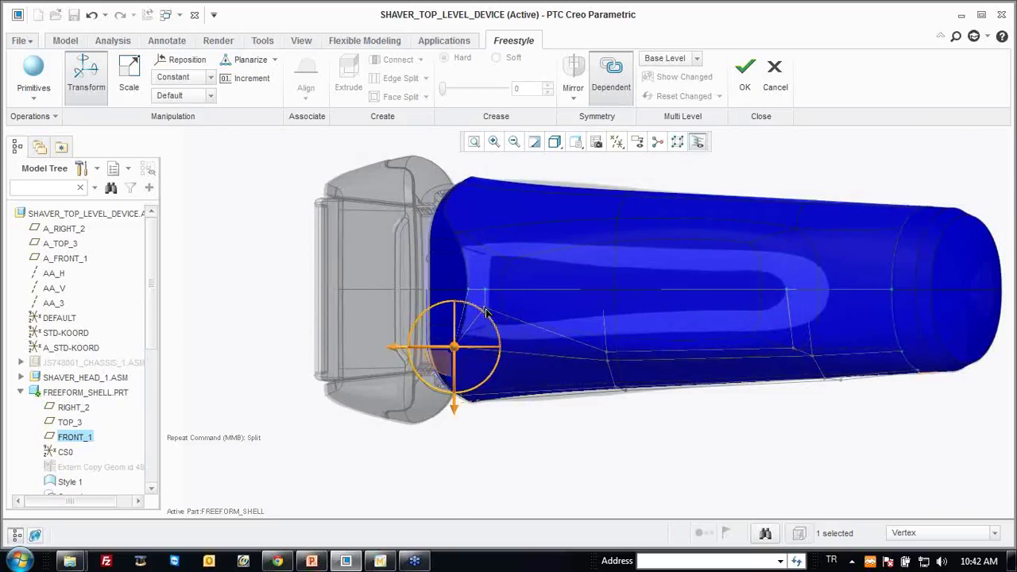
{"action": "left_click", "coordinate": [600, 429]}
{"action": "scroll", "coordinate": [495, 322], "scroll_direction": "up", "scroll_amount": 3}
{"action": "left_click", "coordinate": [479, 300]}
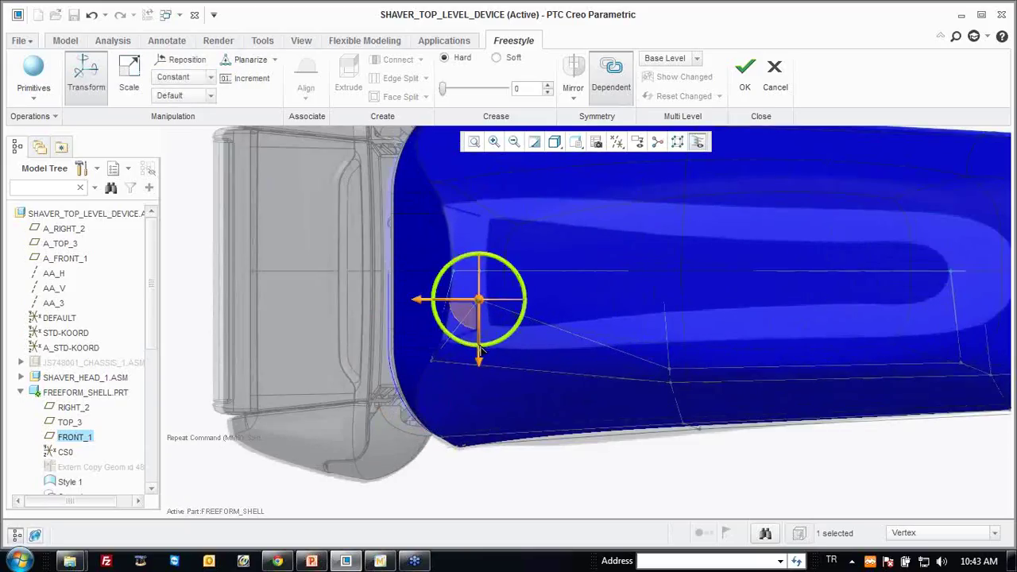
{"action": "left_click_drag", "start_coordinate": [481, 358], "coordinate": [480, 410]}
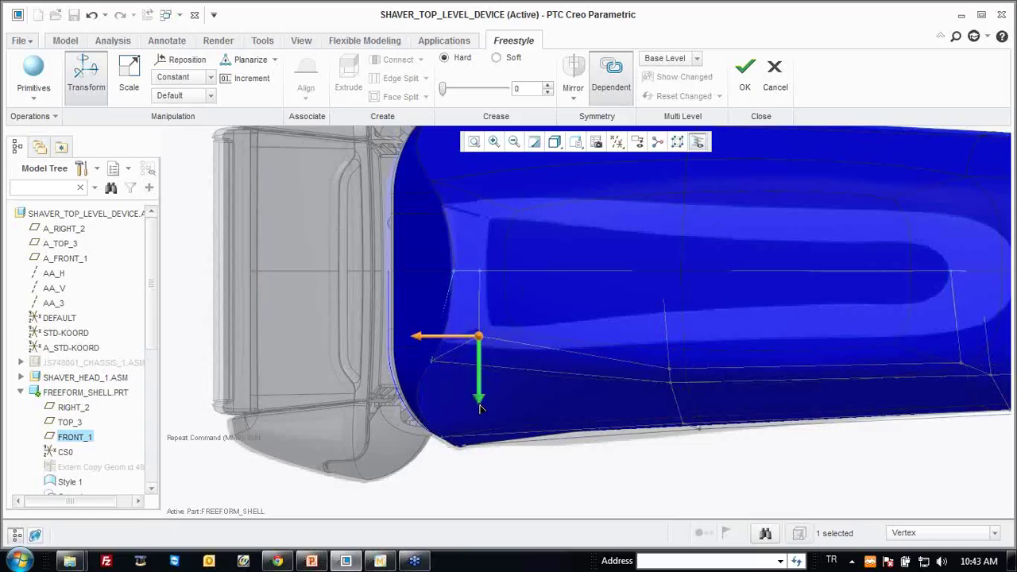
{"action": "left_click_drag", "start_coordinate": [480, 410], "coordinate": [480, 414]}
Raise four bottom-edge vertices toward the rear to reshape the bottom.
{"action": "scroll", "coordinate": [556, 373], "scroll_direction": "down", "scroll_amount": 2}
{"action": "left_click_drag", "start_coordinate": [577, 368], "coordinate": [820, 393]}
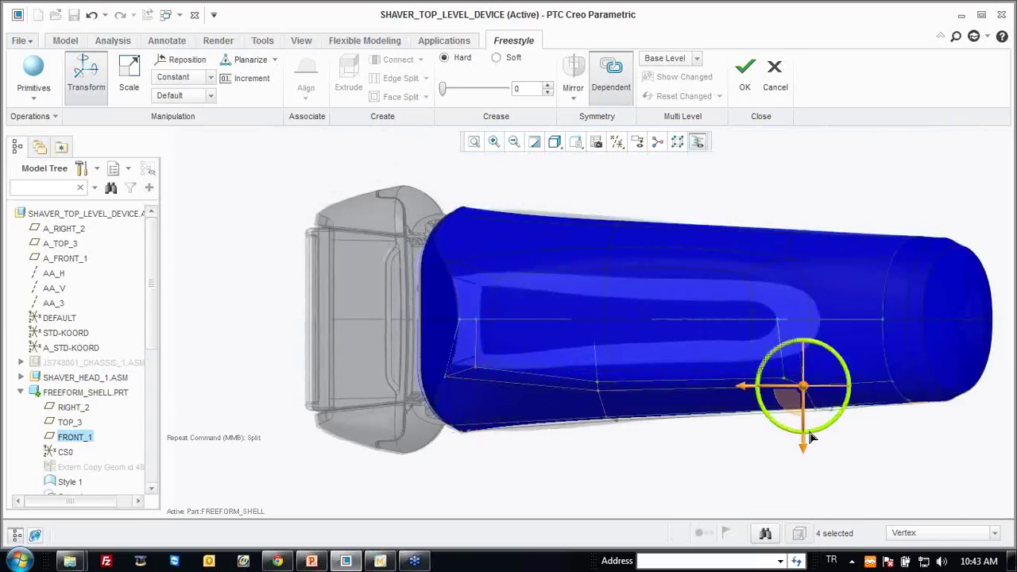
{"action": "left_click_drag", "start_coordinate": [811, 435], "coordinate": [806, 434]}
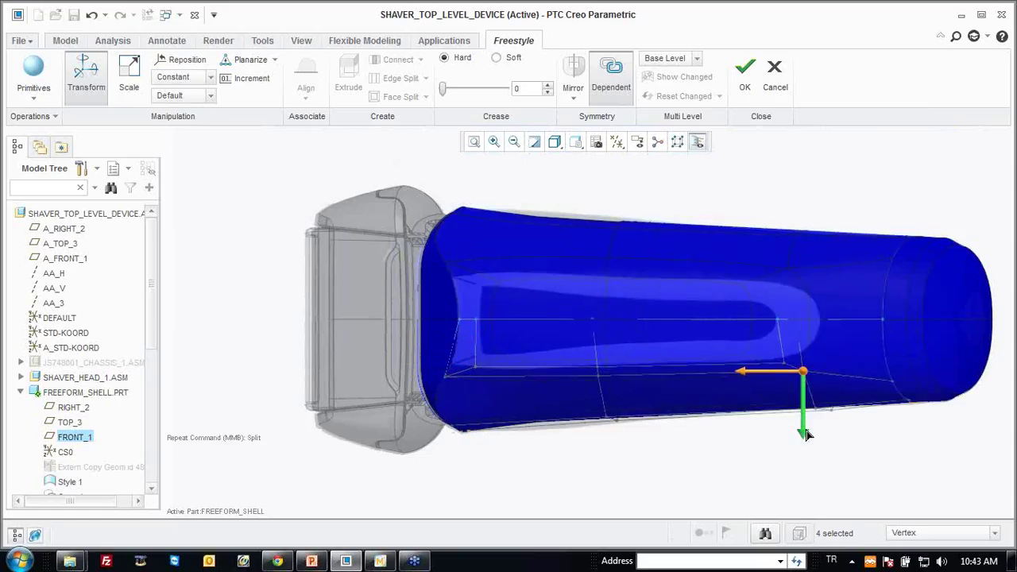
{"action": "left_click", "coordinate": [686, 480]}
{"action": "middle_click_drag", "start_coordinate": [691, 450], "coordinate": [696, 384]}
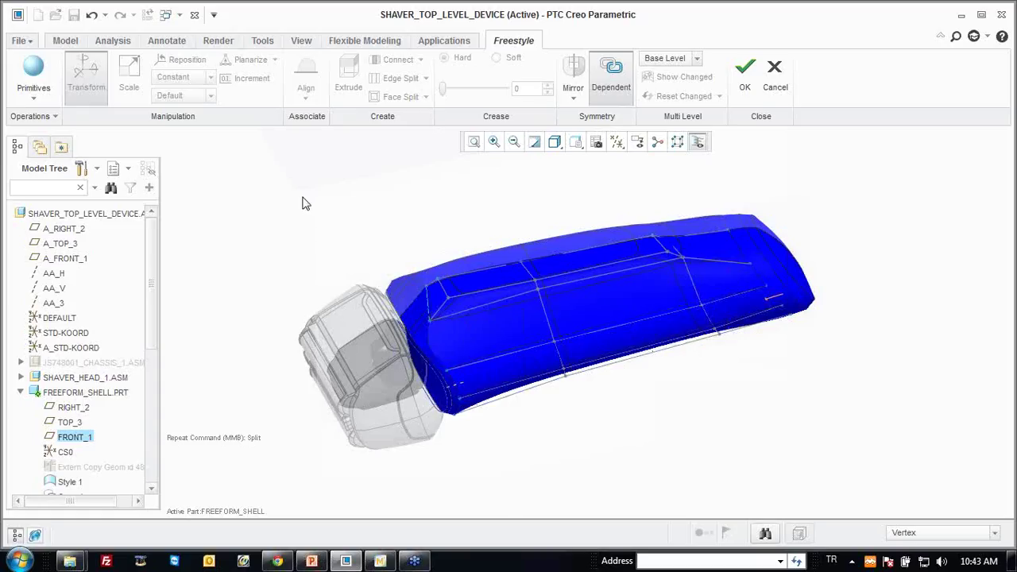
{"action": "scroll", "coordinate": [355, 264], "scroll_direction": "down", "scroll_amount": 2}
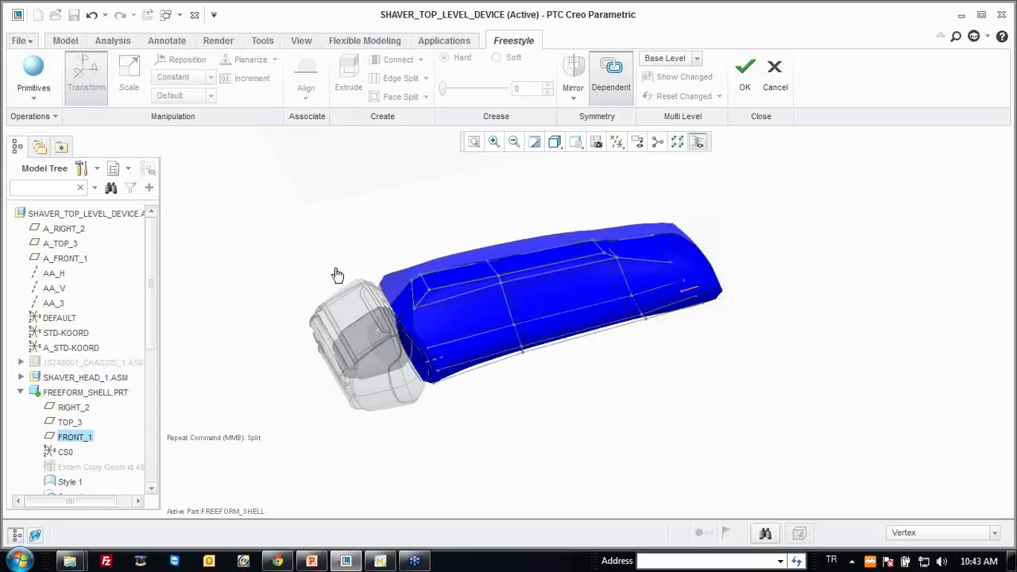
Accept the Freestyle edits so the shell regenerates.
{"action": "middle_click_drag", "start_coordinate": [337, 275], "coordinate": [352, 286], "text": "shift"}
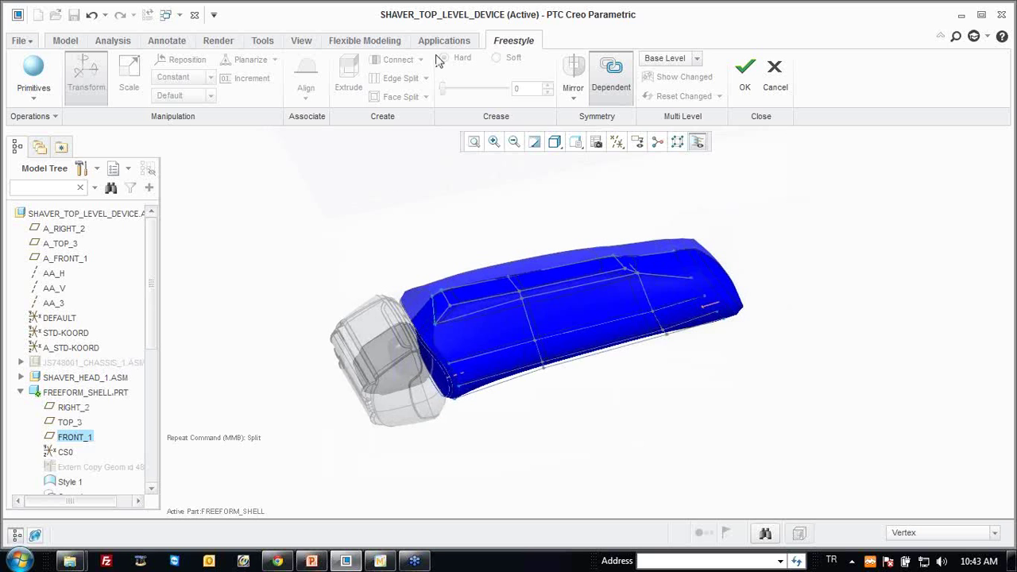
{"action": "left_click", "coordinate": [746, 72]}
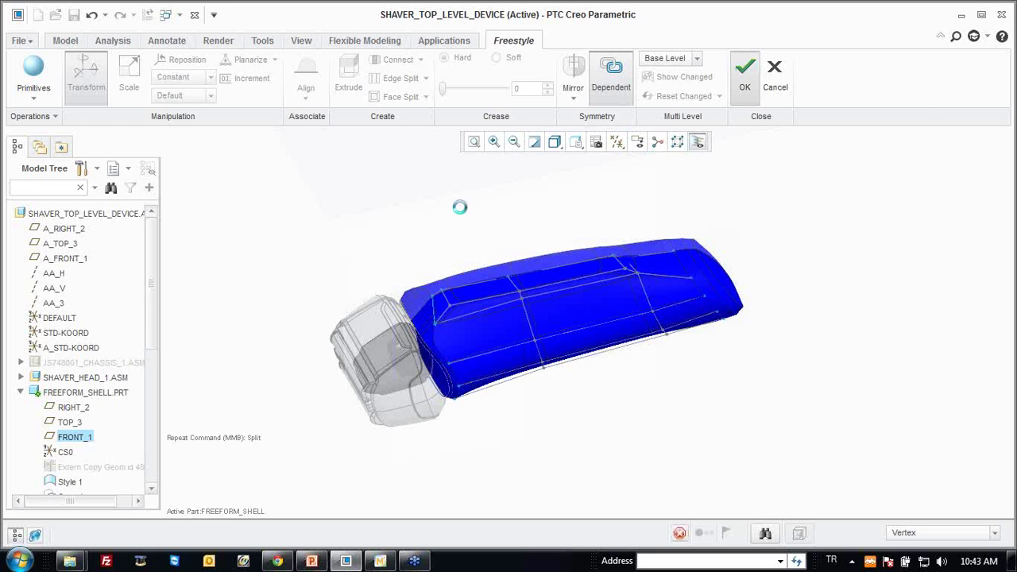
{"action": "scroll", "coordinate": [381, 229], "scroll_direction": "down", "scroll_amount": 3}
{"action": "left_click", "coordinate": [438, 261]}
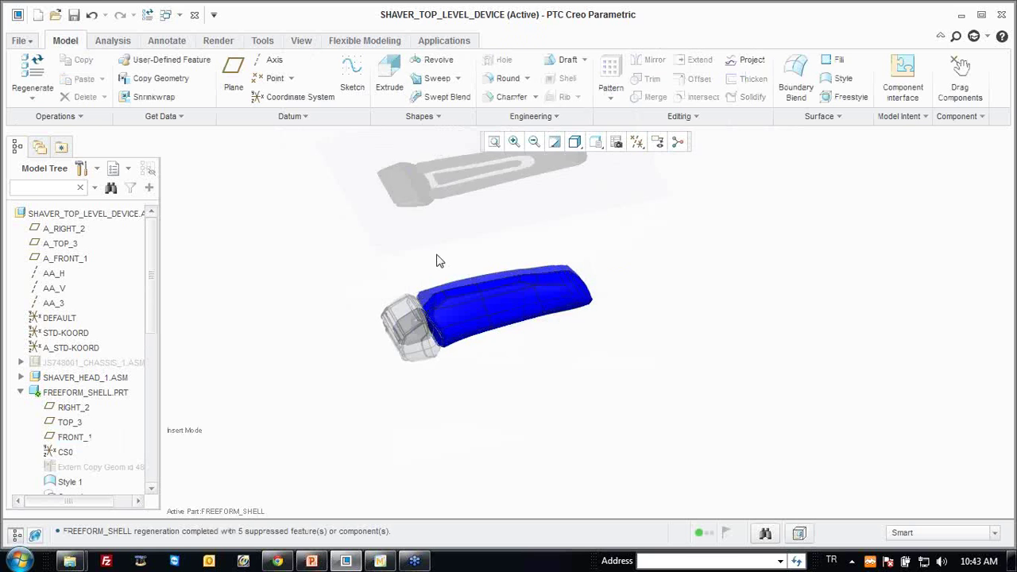
Hide both top-view reference sketch images through Model Display > Images.
{"action": "left_click", "coordinate": [301, 40]}
{"action": "left_click", "coordinate": [491, 116]}
{"action": "left_click", "coordinate": [445, 135]}
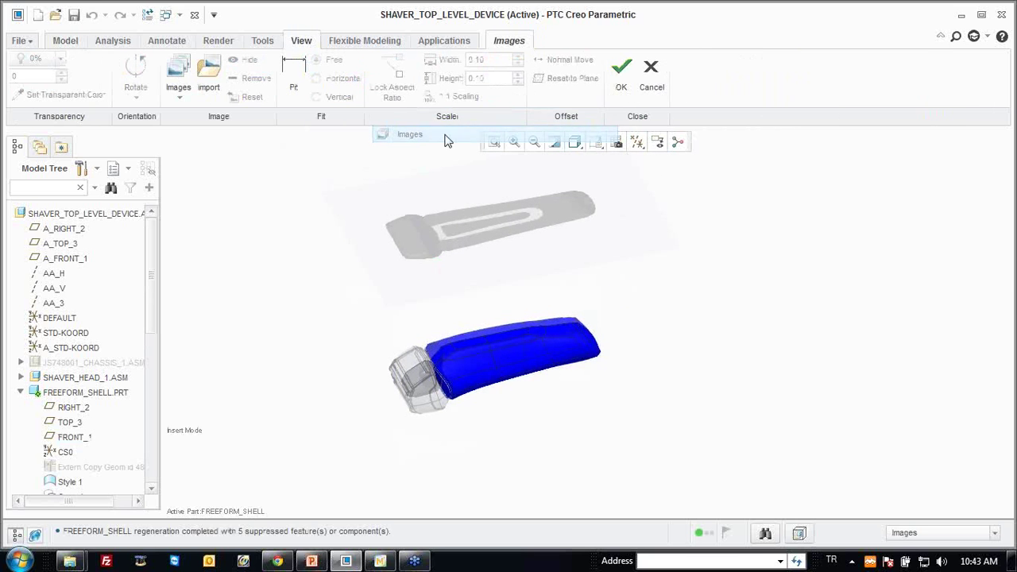
{"action": "left_click", "coordinate": [178, 87]}
{"action": "left_click", "coordinate": [208, 127]}
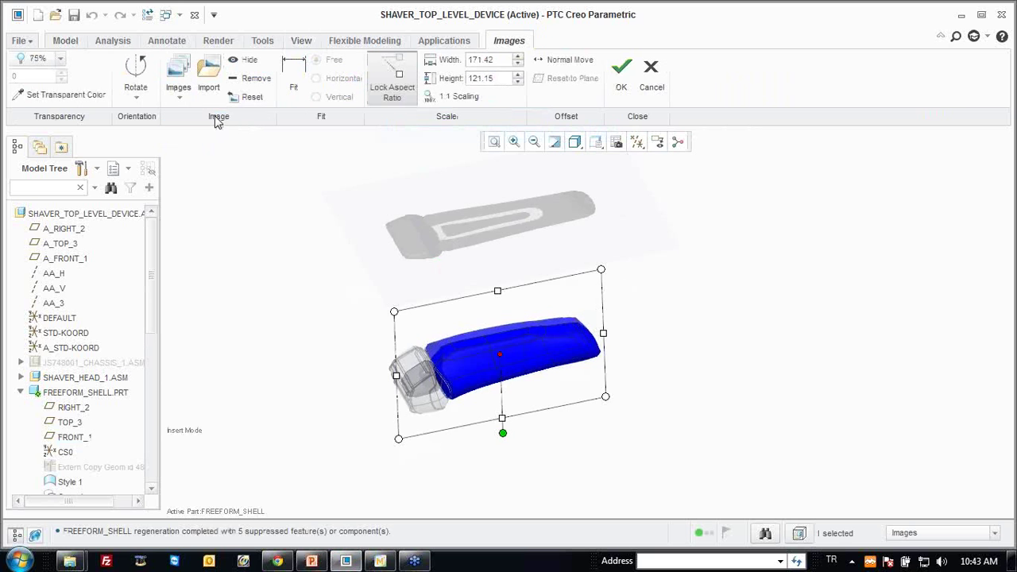
{"action": "left_click", "coordinate": [243, 60]}
{"action": "left_click", "coordinate": [178, 94]}
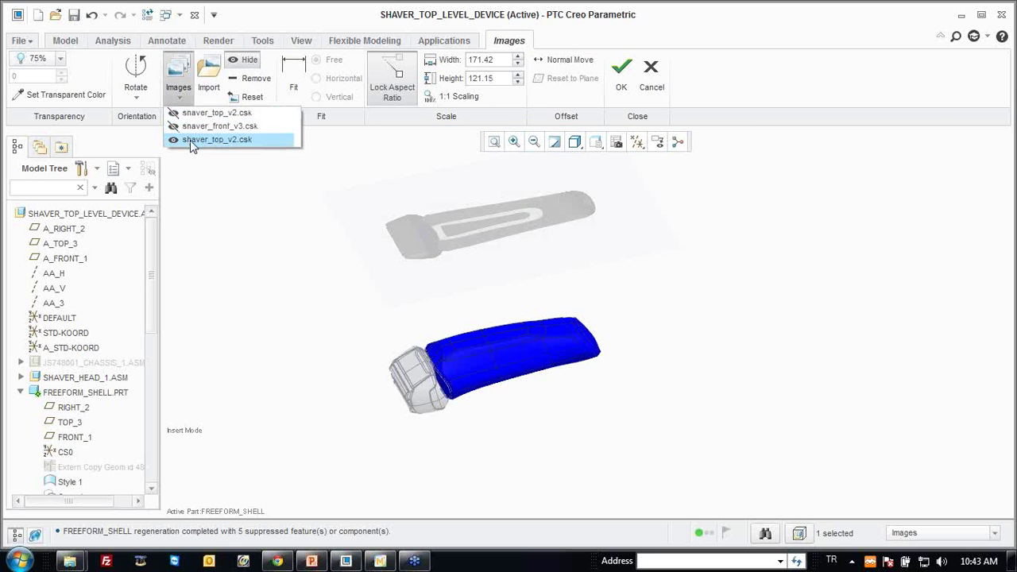
{"action": "left_click", "coordinate": [190, 140]}
{"action": "left_click", "coordinate": [242, 60]}
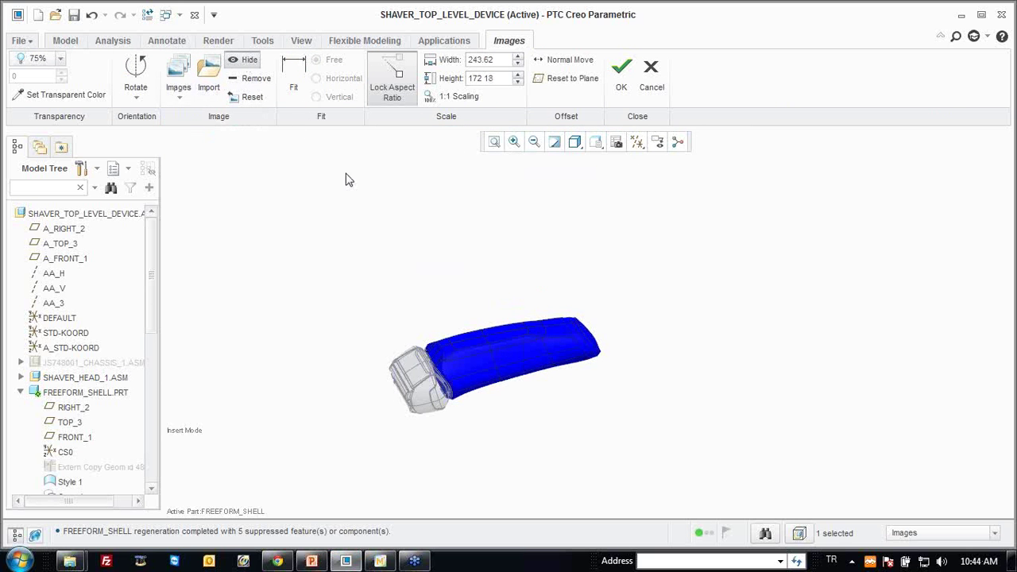
{"action": "left_click", "coordinate": [616, 68]}
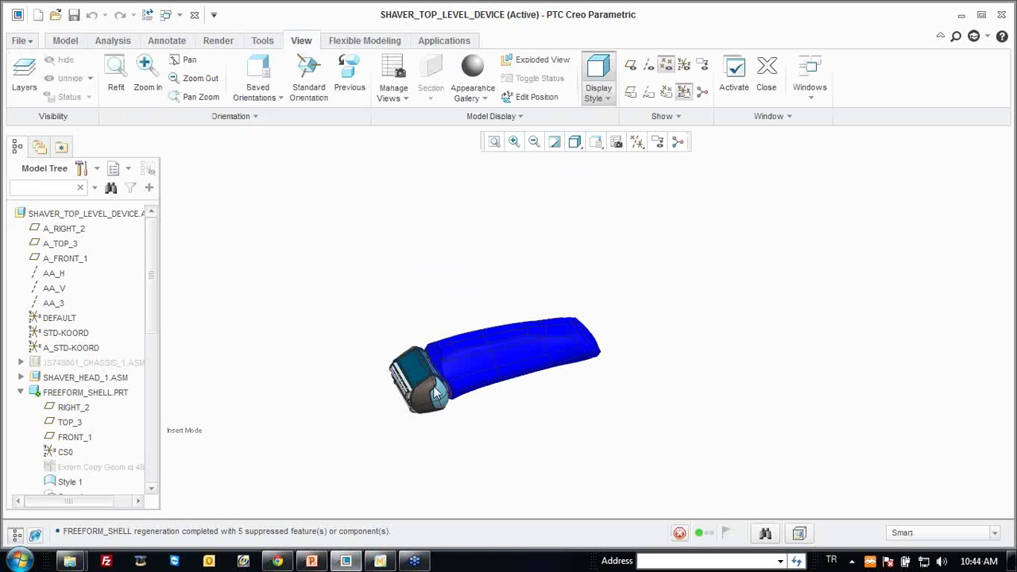
Hide FREEFORM_SHELL.PRT from the model tree.
{"action": "scroll", "coordinate": [477, 302], "scroll_direction": "up", "scroll_amount": 3}
{"action": "scroll", "coordinate": [549, 271], "scroll_direction": "up", "scroll_amount": 3}
{"action": "middle_click_drag", "start_coordinate": [569, 252], "coordinate": [4, 431]}
{"action": "left_click", "coordinate": [20, 393]}
{"action": "right_click", "coordinate": [39, 394]}
{"action": "left_click", "coordinate": [101, 304]}
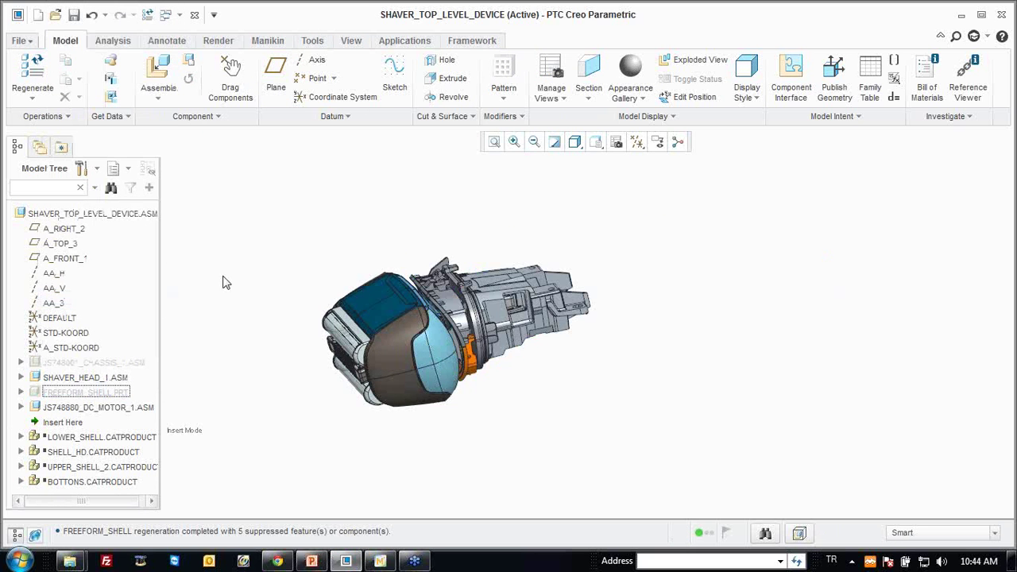
{"action": "middle_click_drag", "start_coordinate": [371, 245], "coordinate": [389, 244]}
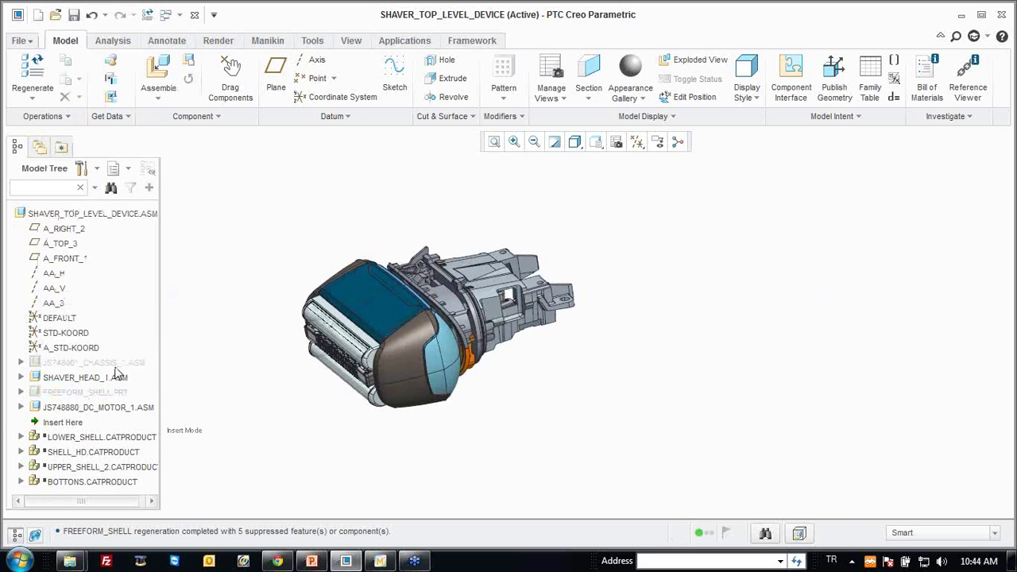
Open JS748885_DRIVE_PREASSEM from under SHAVER_HEAD_1.ASM in its own window.
{"action": "left_click", "coordinate": [22, 378]}
{"action": "scroll", "coordinate": [72, 374], "scroll_direction": "down", "scroll_amount": 1}
{"action": "scroll", "coordinate": [76, 374], "scroll_direction": "down", "scroll_amount": 2}
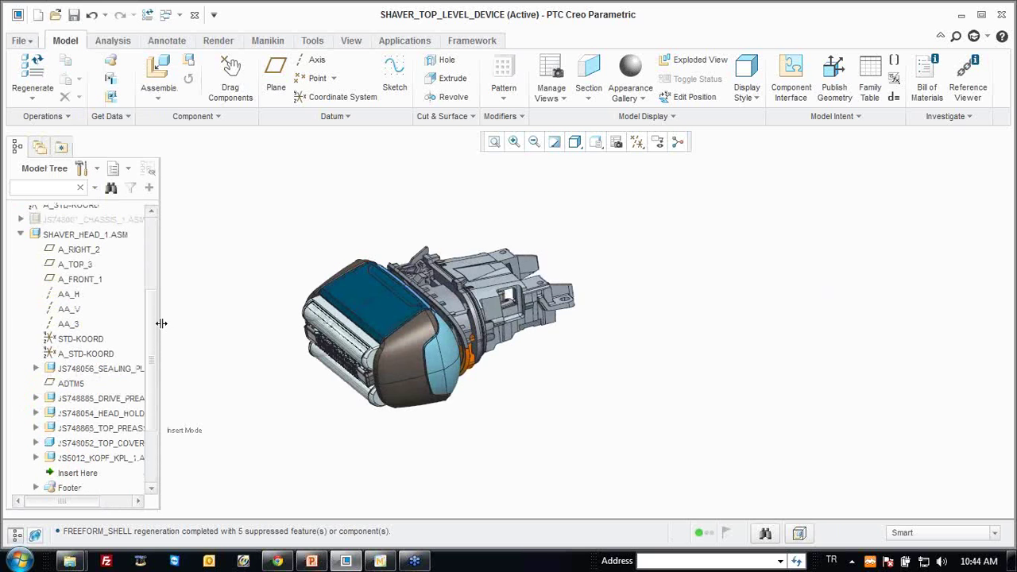
{"action": "left_click_drag", "start_coordinate": [159, 330], "coordinate": [212, 332]}
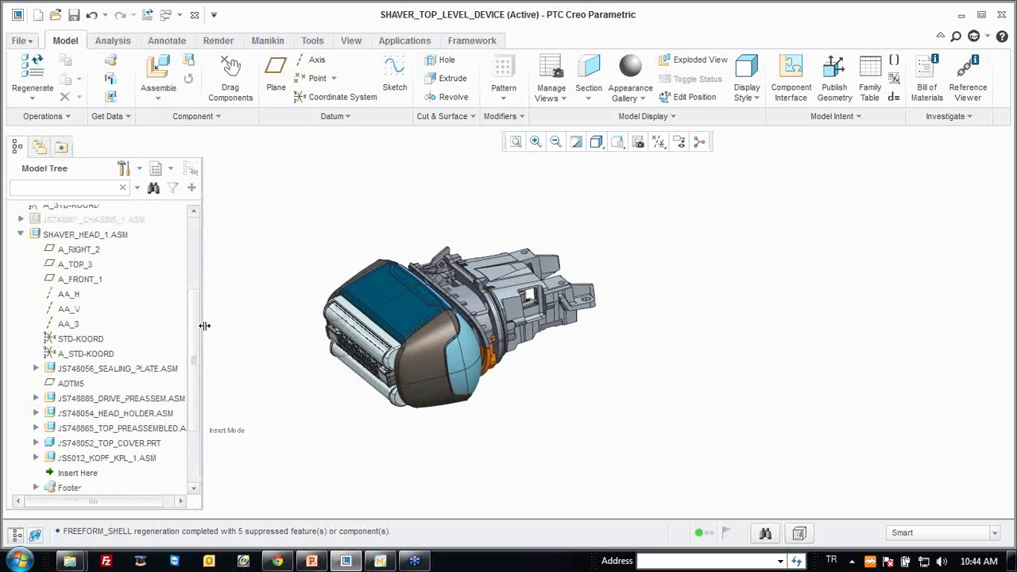
{"action": "right_click", "coordinate": [101, 399]}
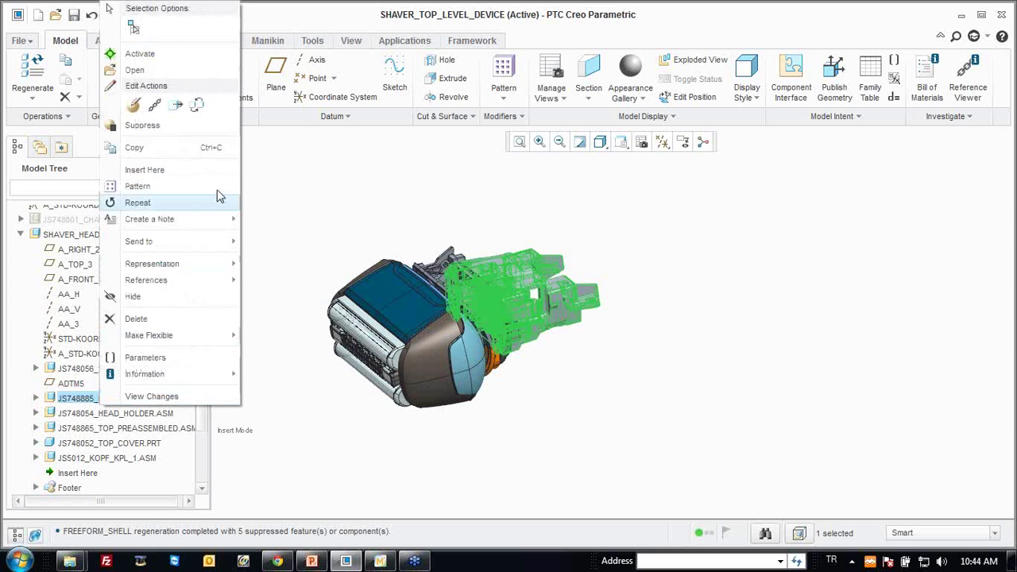
{"action": "left_click", "coordinate": [204, 68]}
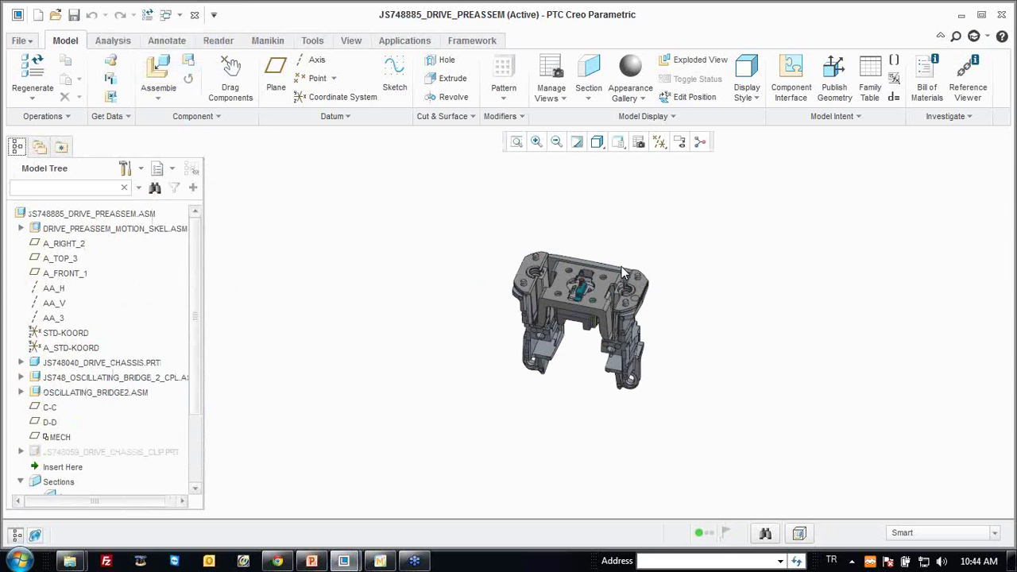
Activate the ENGAGING_BRIDGE_2 part for editing.
{"action": "scroll", "coordinate": [628, 251], "scroll_direction": "down", "scroll_amount": 3}
{"action": "scroll", "coordinate": [627, 251], "scroll_direction": "down", "scroll_amount": 3}
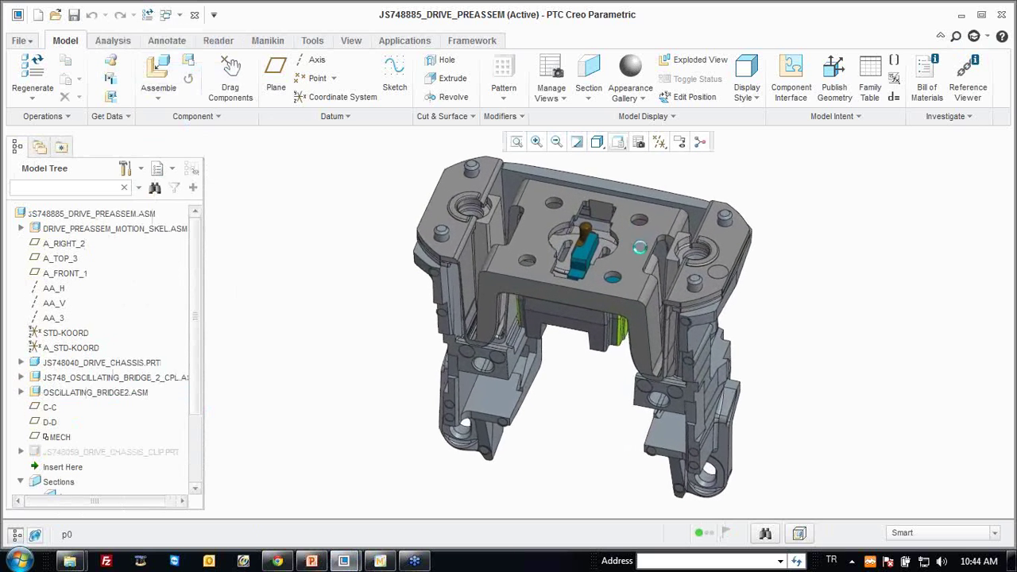
{"action": "left_click", "coordinate": [587, 256]}
{"action": "right_click", "coordinate": [591, 381]}
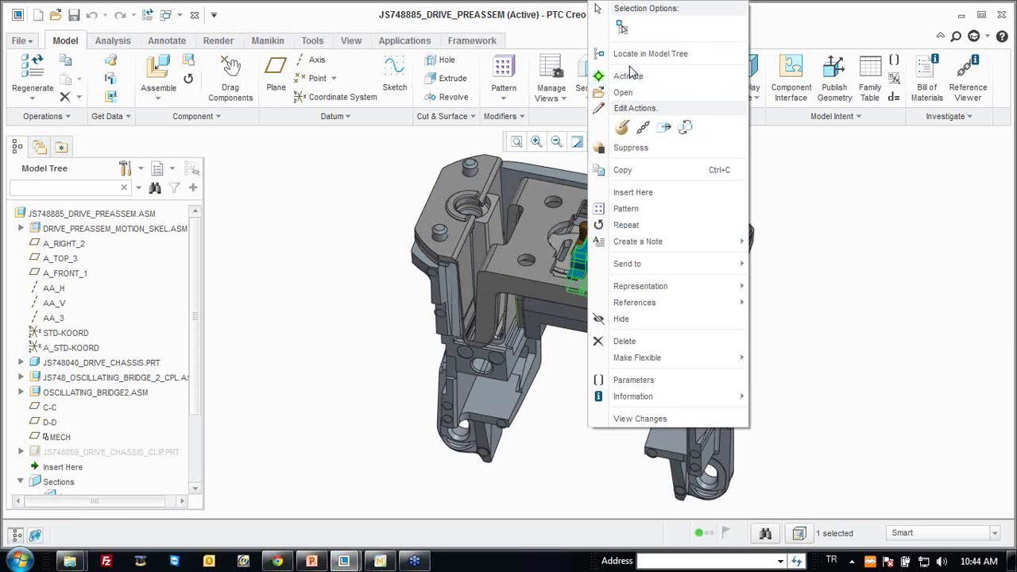
{"action": "left_click", "coordinate": [640, 79]}
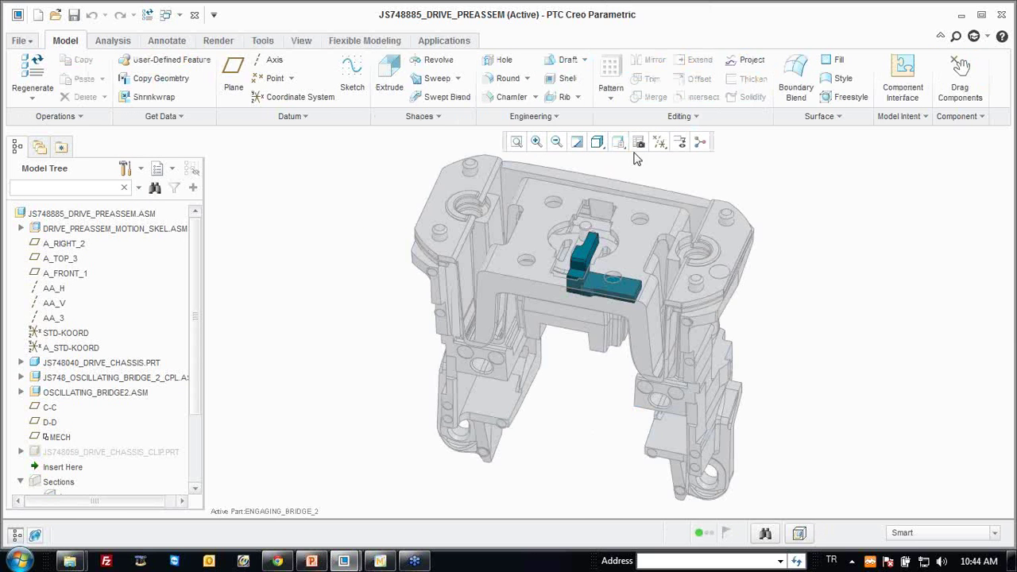
Start a new Extrude feature on the engaging bridge.
{"action": "scroll", "coordinate": [636, 242], "scroll_direction": "down", "scroll_amount": 3}
{"action": "scroll", "coordinate": [628, 254], "scroll_direction": "down", "scroll_amount": 2}
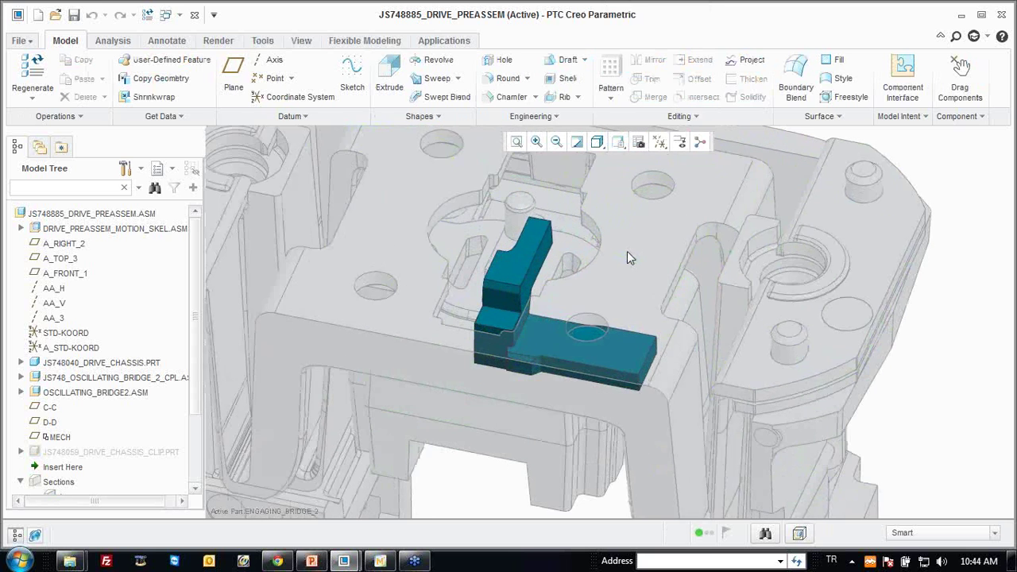
{"action": "left_click", "coordinate": [389, 79]}
Sketch a circle on the bridge's flat arm and finish the sketch.
{"action": "left_click", "coordinate": [570, 340]}
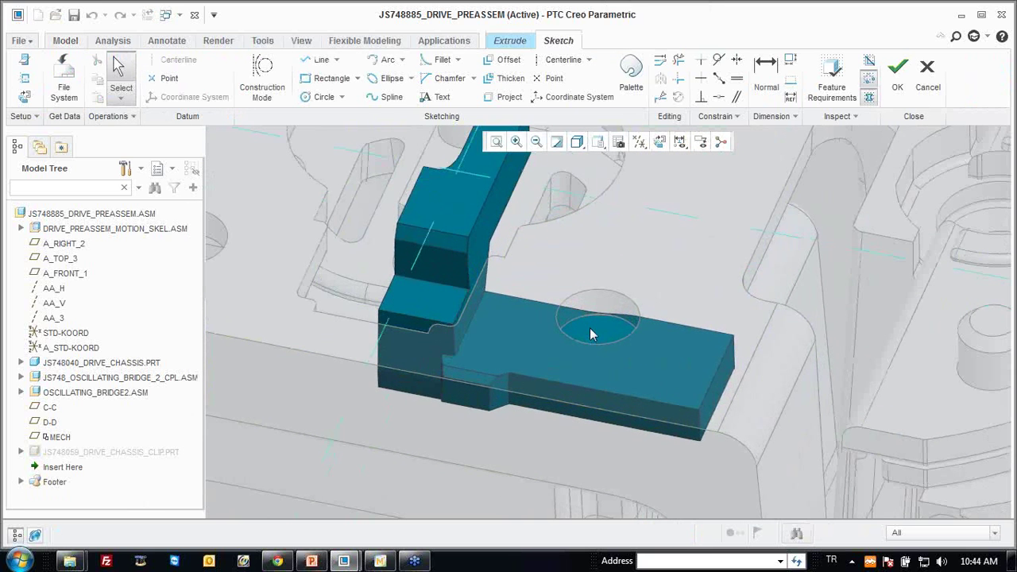
{"action": "right_click", "coordinate": [589, 332]}
{"action": "left_click", "coordinate": [632, 176]}
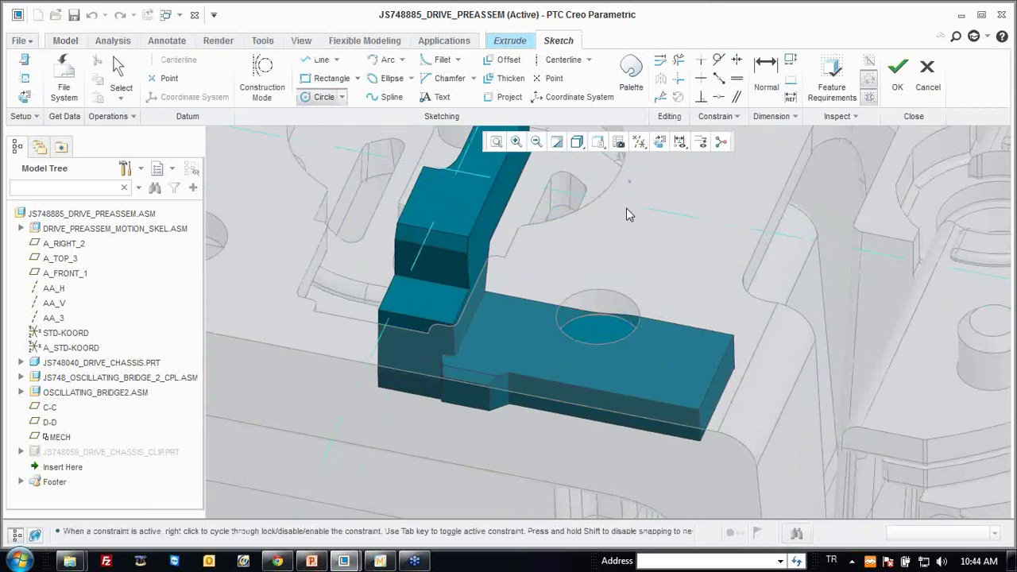
{"action": "middle_click", "coordinate": [606, 322]}
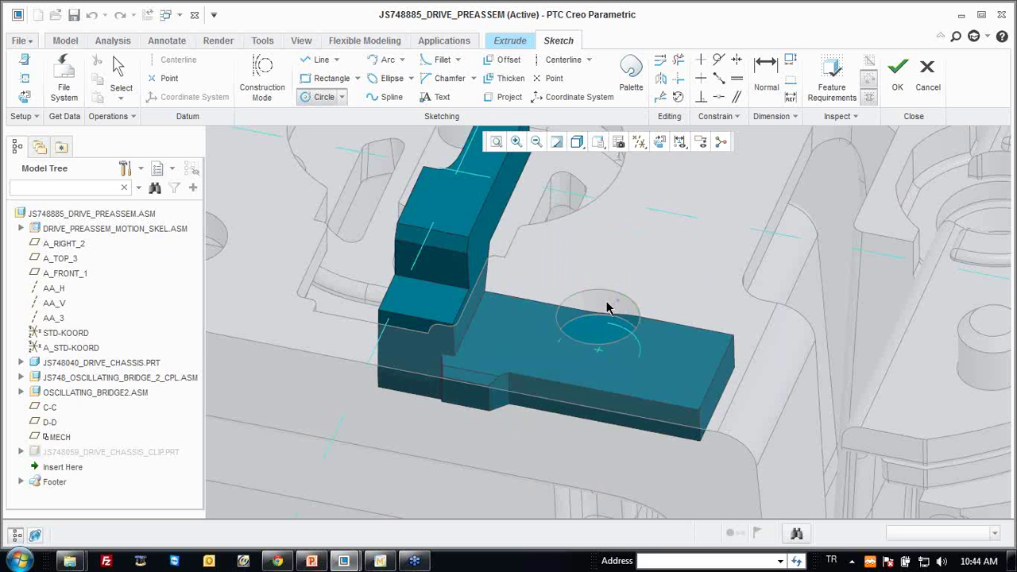
{"action": "left_click", "coordinate": [599, 355]}
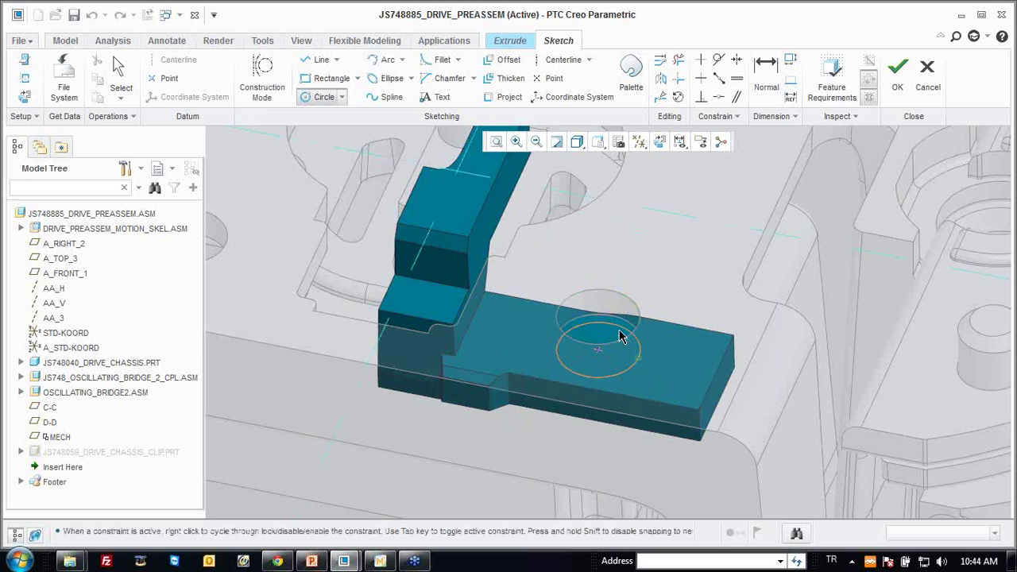
{"action": "left_click", "coordinate": [624, 328]}
{"action": "middle_click", "coordinate": [624, 326]}
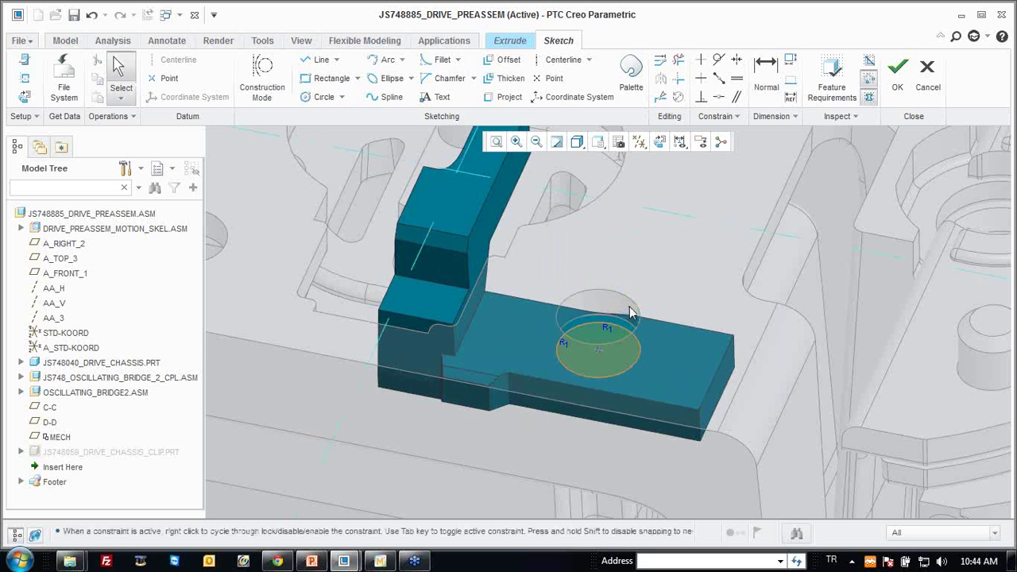
{"action": "right_click", "coordinate": [653, 303]}
{"action": "left_click", "coordinate": [686, 515]}
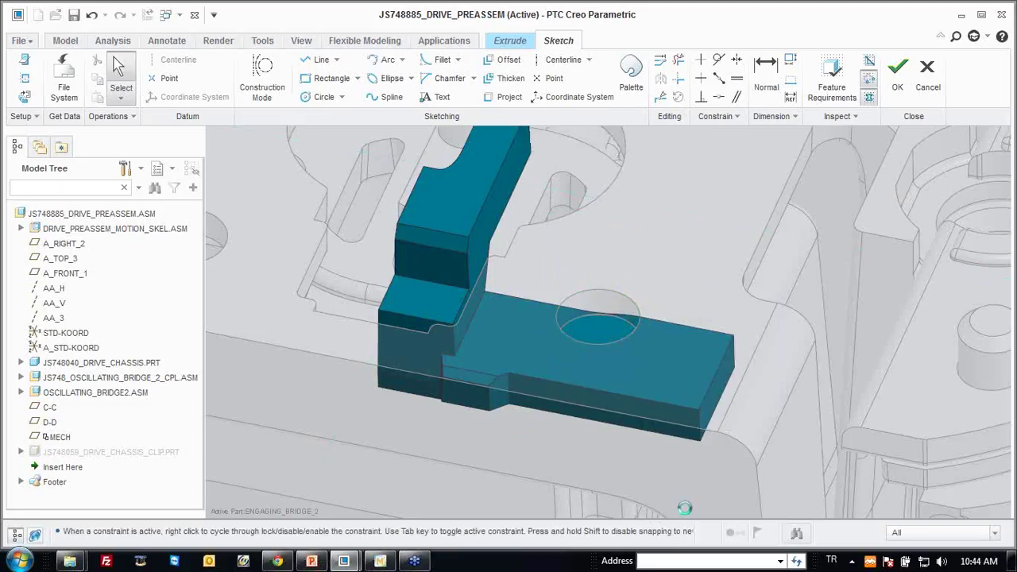
Set the extrusion depth to 1.20 and add a taper to the boss wall.
{"action": "double_click", "coordinate": [642, 180]}
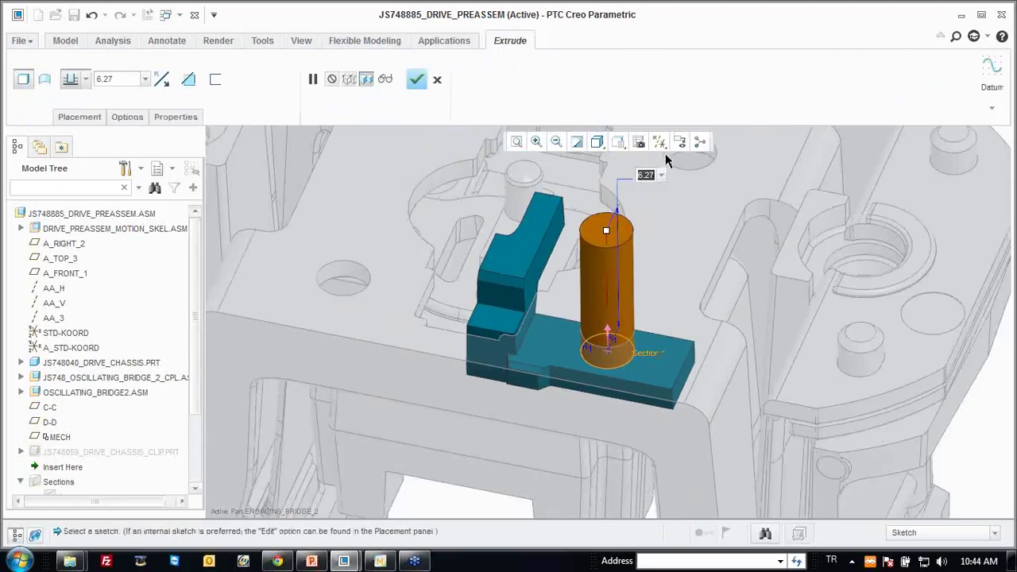
{"action": "type", "text": "1.2"}
{"action": "key", "text": "Return"}
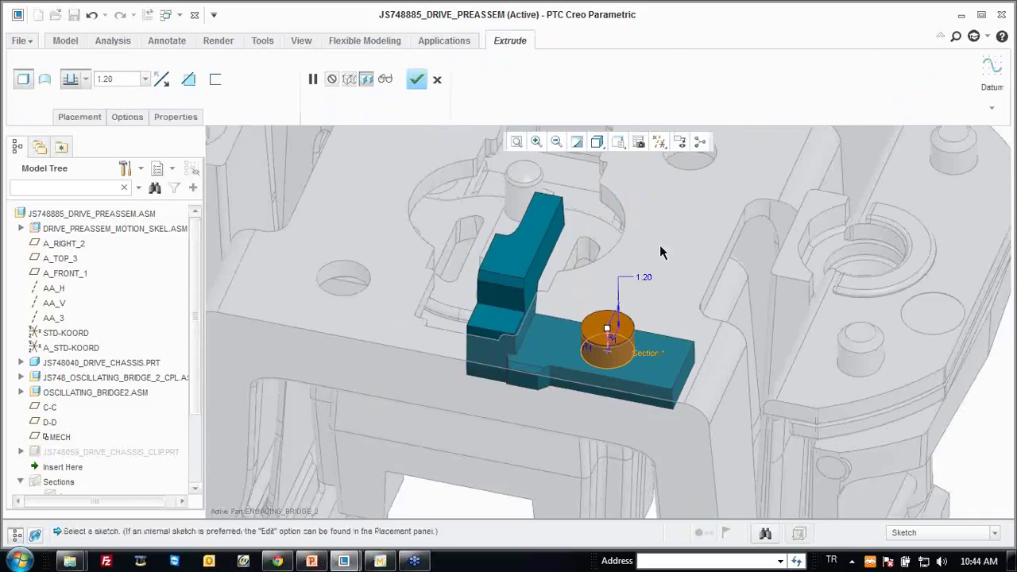
{"action": "right_click", "coordinate": [676, 301]}
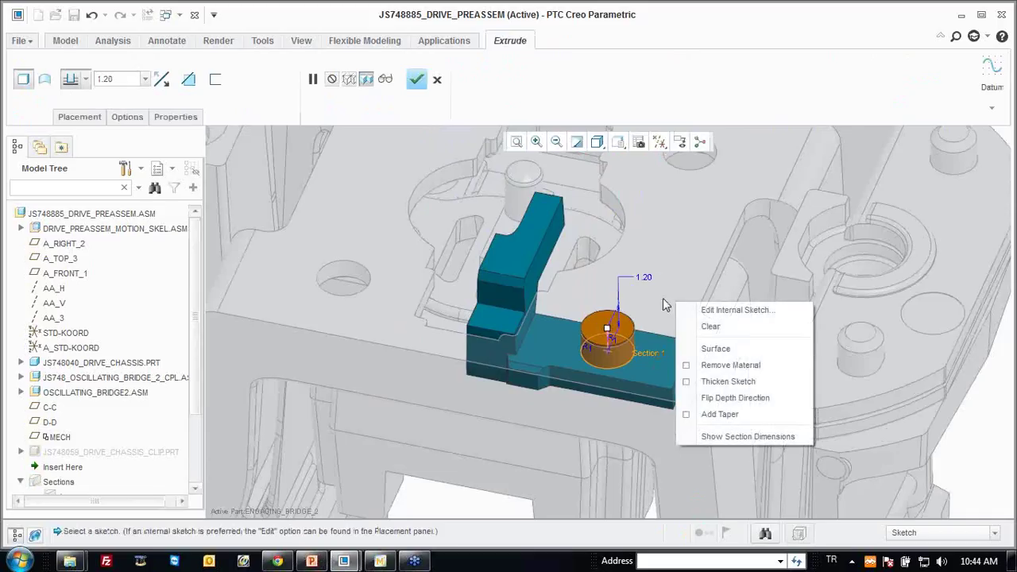
{"action": "left_click", "coordinate": [719, 415]}
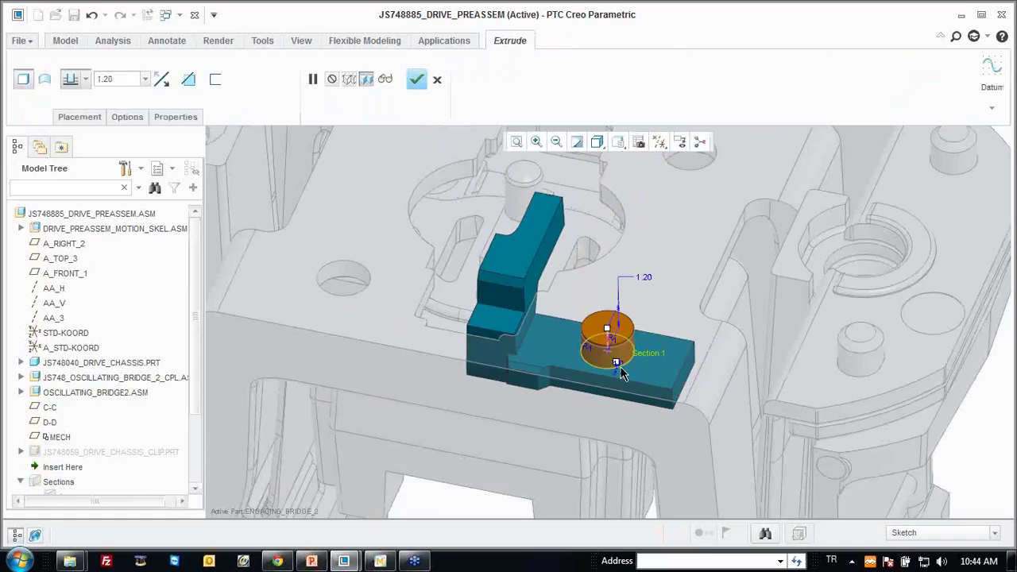
{"action": "scroll", "coordinate": [619, 374], "scroll_direction": "up", "scroll_amount": 3}
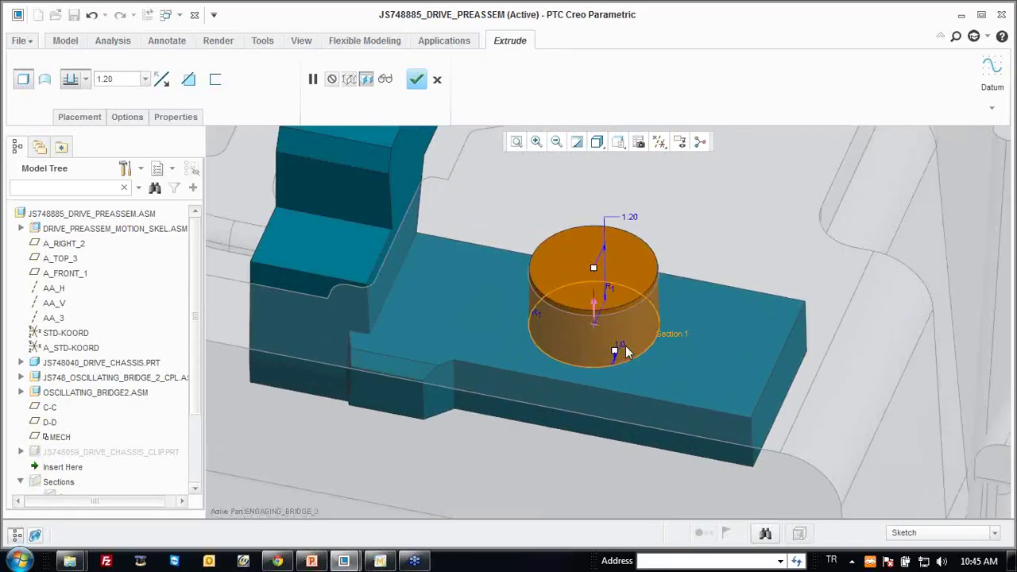
{"action": "left_click_drag", "start_coordinate": [616, 348], "coordinate": [619, 316]}
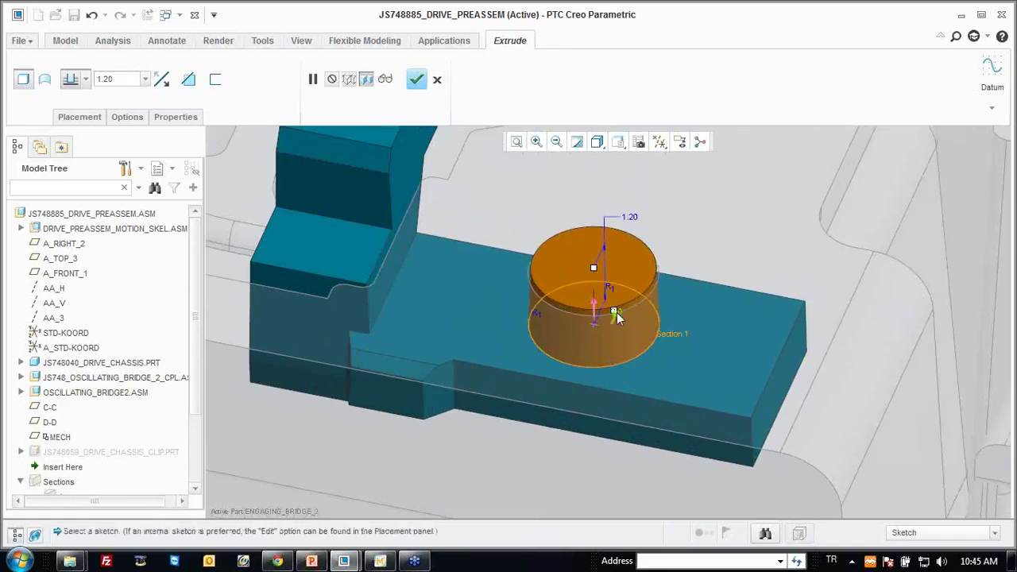
{"action": "scroll", "coordinate": [604, 344], "scroll_direction": "down", "scroll_amount": 2}
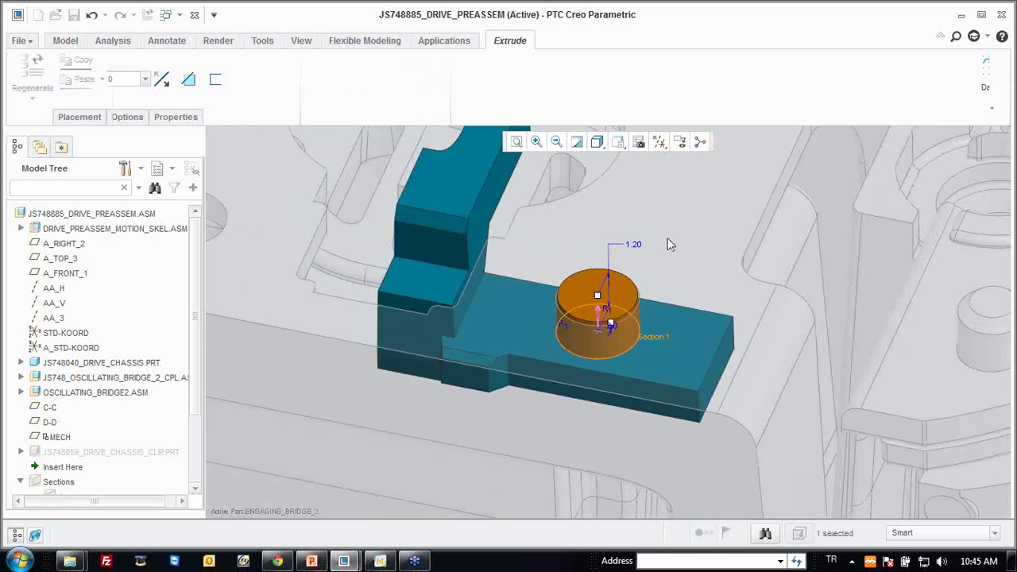
{"action": "left_click", "coordinate": [628, 315]}
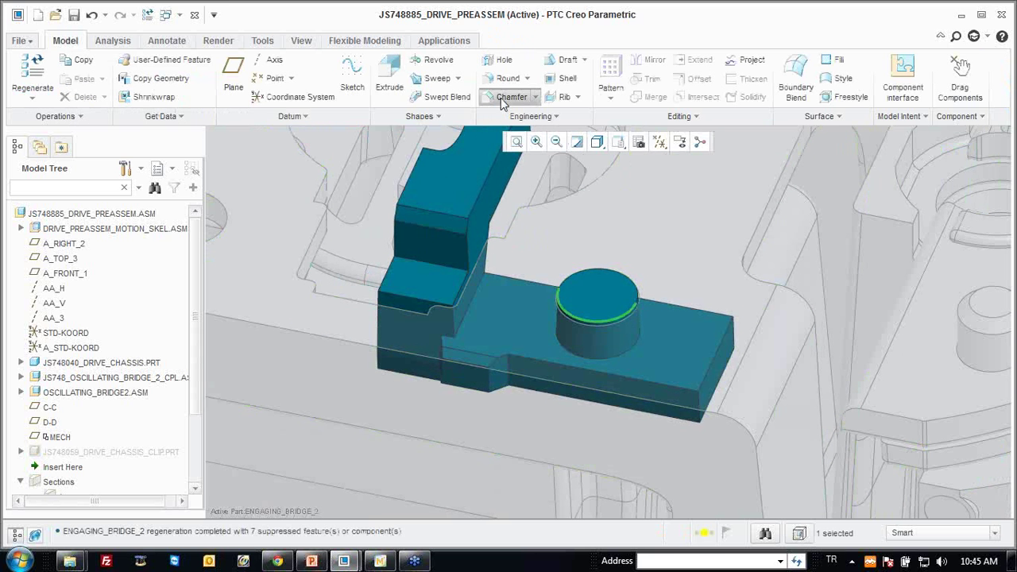
Chamfer the boss's top edge with a 0.10 distance.
{"action": "left_click", "coordinate": [509, 96]}
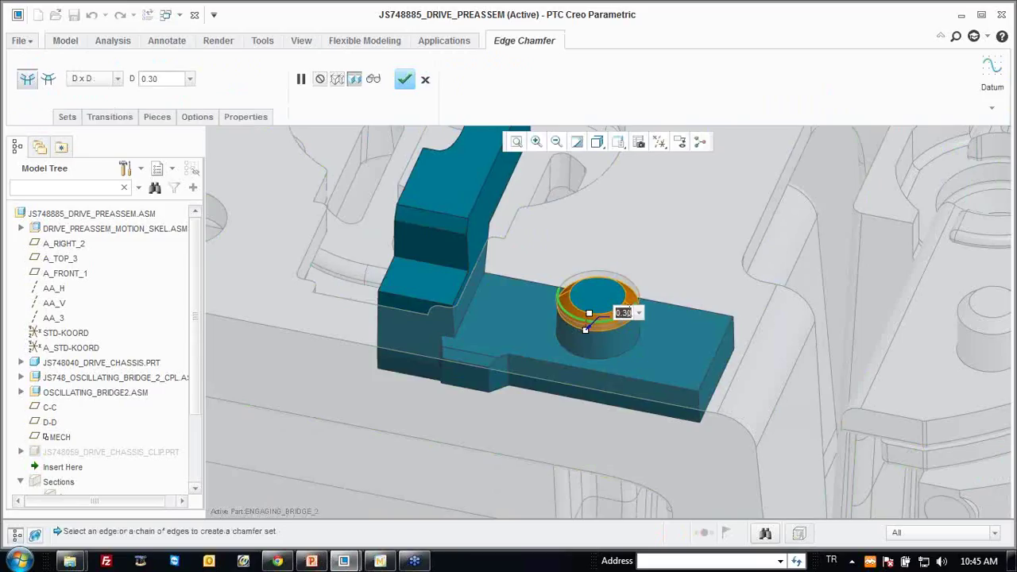
{"action": "type", "text": "0.1"}
{"action": "key", "text": "Return"}
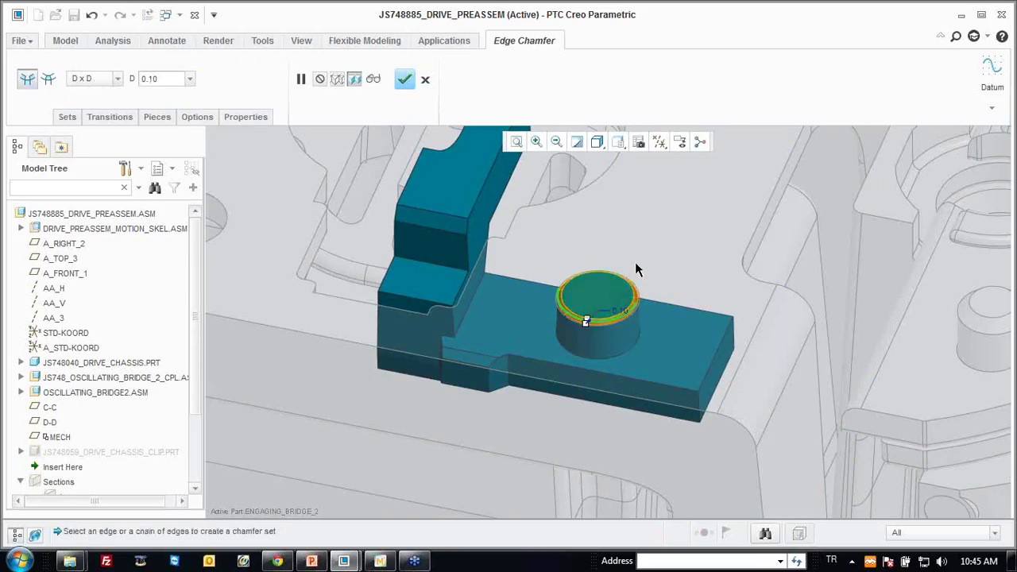
{"action": "middle_click", "coordinate": [656, 247]}
Make the whole assembly active again and select the engaging bridge part.
{"action": "scroll", "coordinate": [584, 386], "scroll_direction": "down", "scroll_amount": 3}
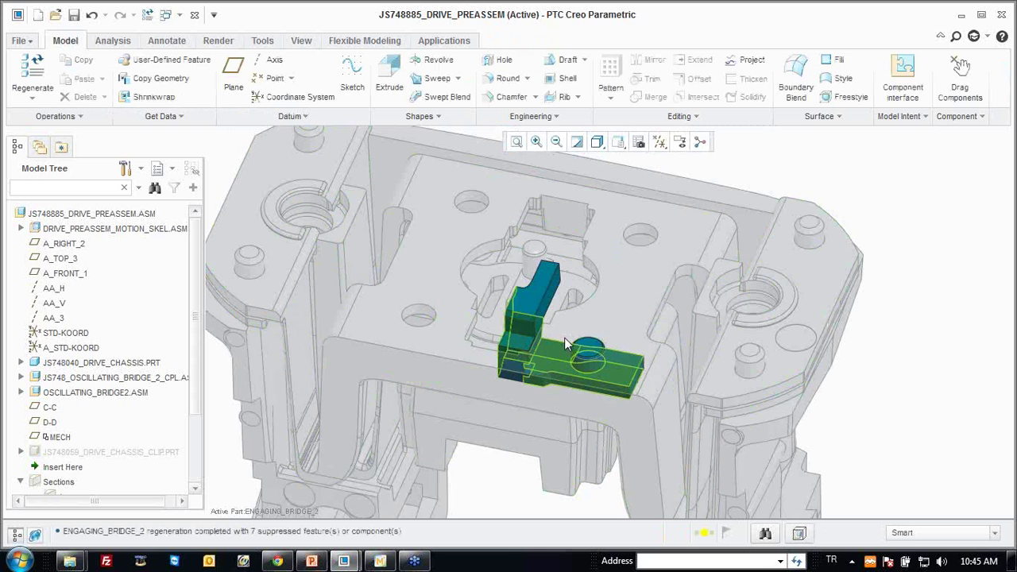
{"action": "key", "text": "ctrl+a"}
{"action": "left_click", "coordinate": [539, 316]}
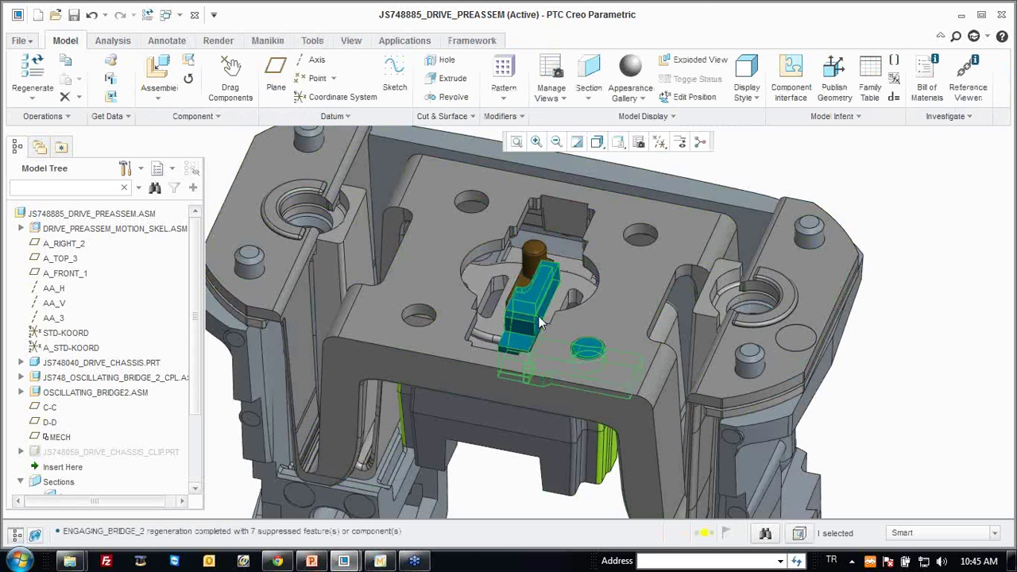
Open the engaging bridge part in its own window in standard orientation.
{"action": "right_click", "coordinate": [539, 316]}
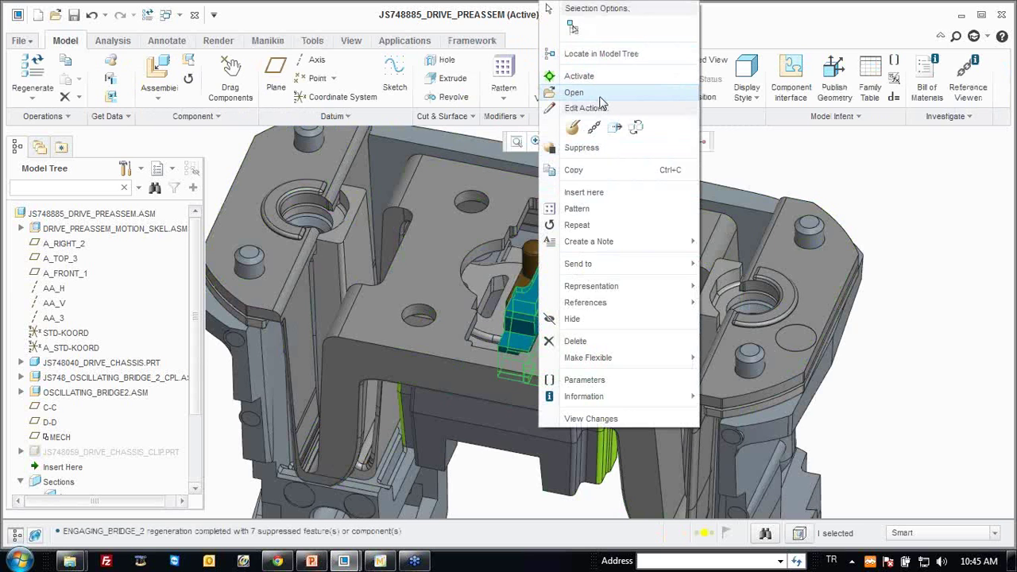
{"action": "left_click", "coordinate": [598, 93]}
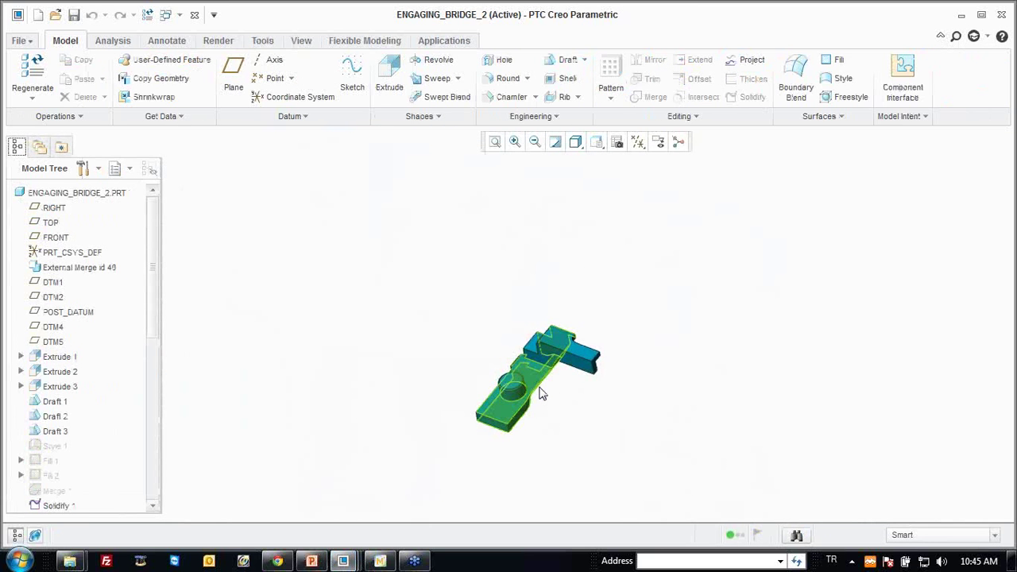
{"action": "key", "text": "ctrl+d"}
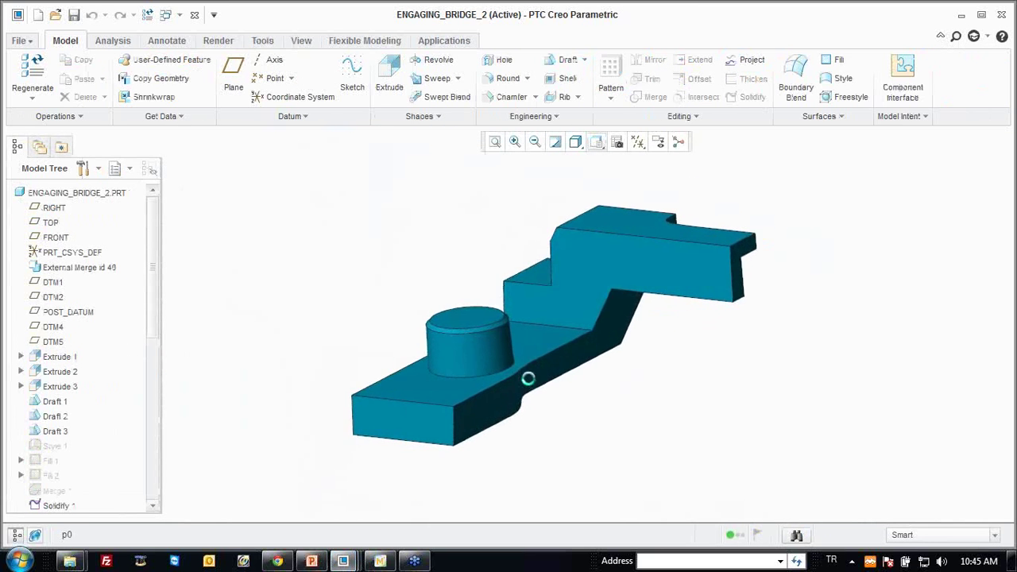
Sketch an extrusion on the bridge's upright face using a Racetrack shape scaled 0.5.
{"action": "left_click", "coordinate": [395, 88]}
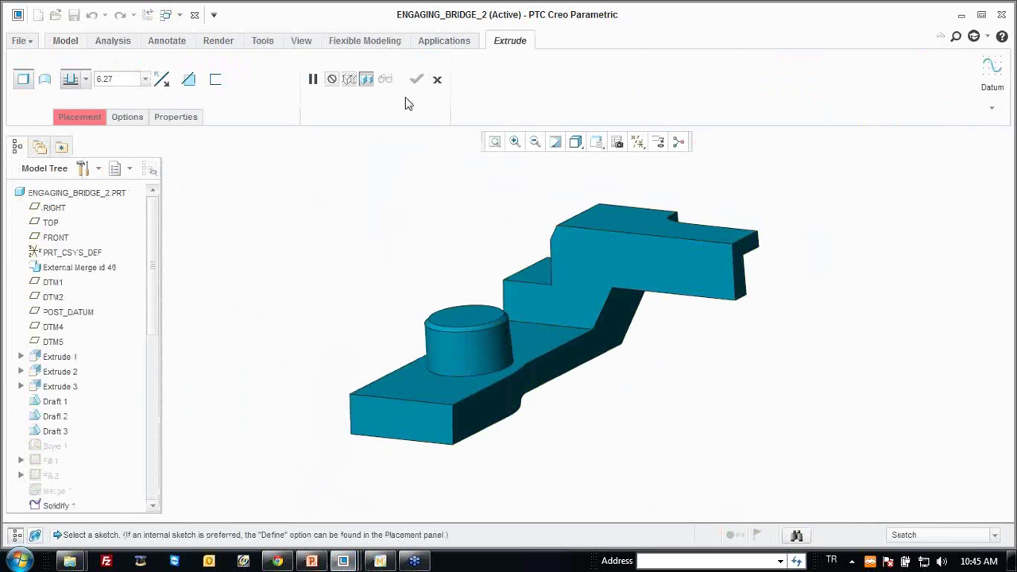
{"action": "left_click", "coordinate": [653, 258]}
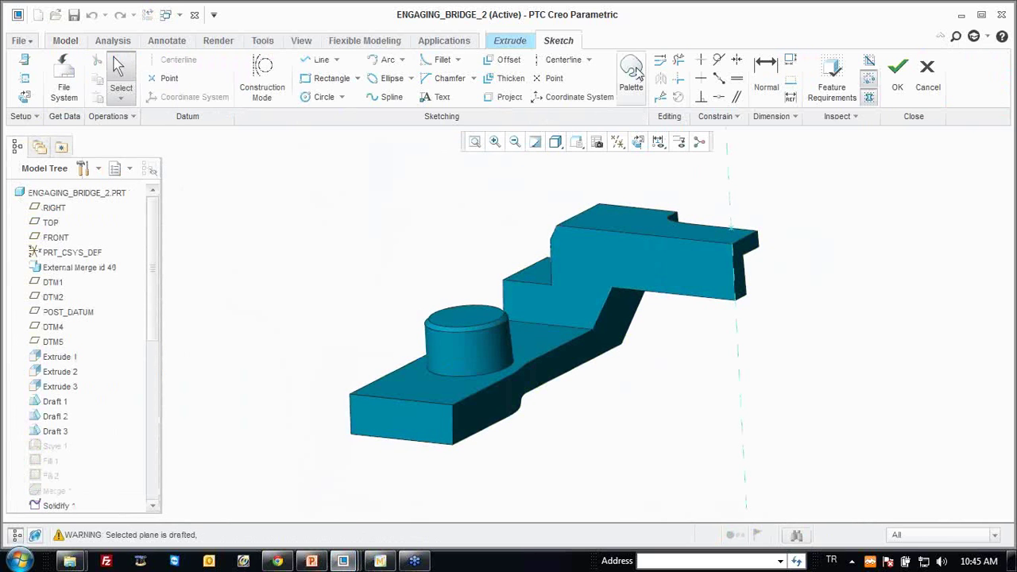
{"action": "left_click", "coordinate": [632, 75]}
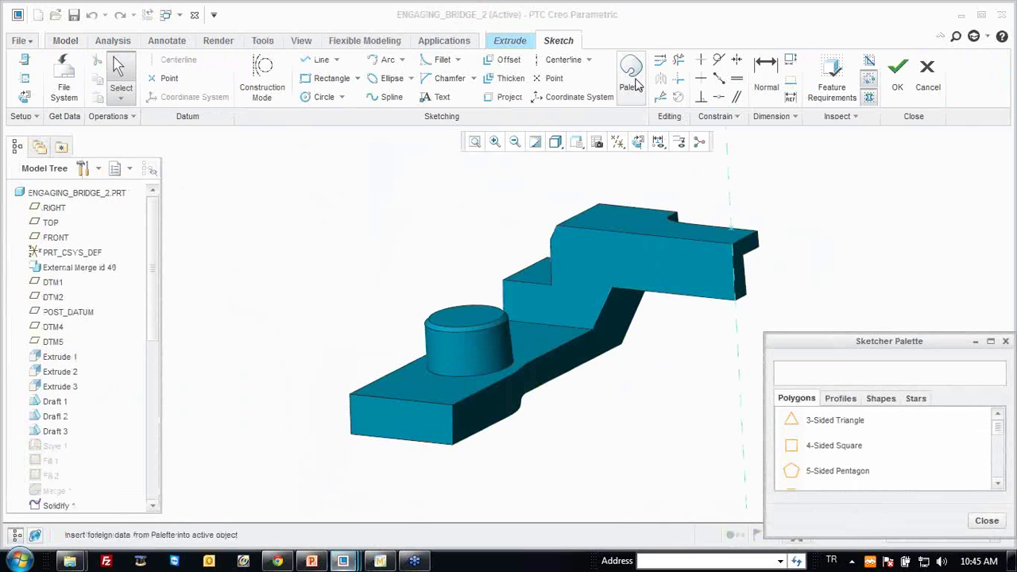
{"action": "left_click_drag", "start_coordinate": [849, 345], "coordinate": [828, 297]}
{"action": "left_click", "coordinate": [857, 351]}
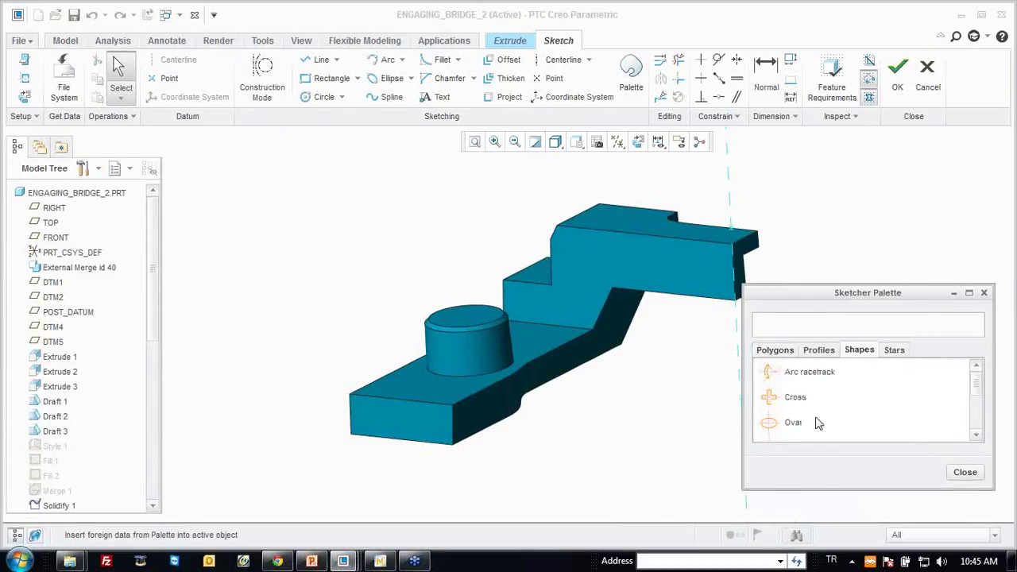
{"action": "left_click", "coordinate": [979, 437]}
{"action": "left_click", "coordinate": [980, 437]}
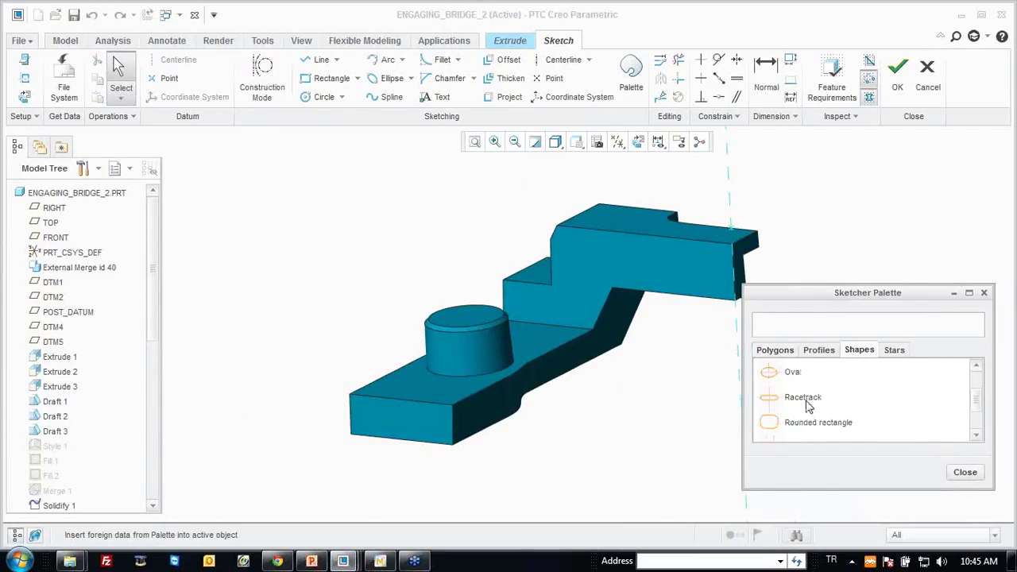
{"action": "left_click_drag", "start_coordinate": [807, 405], "coordinate": [633, 245]}
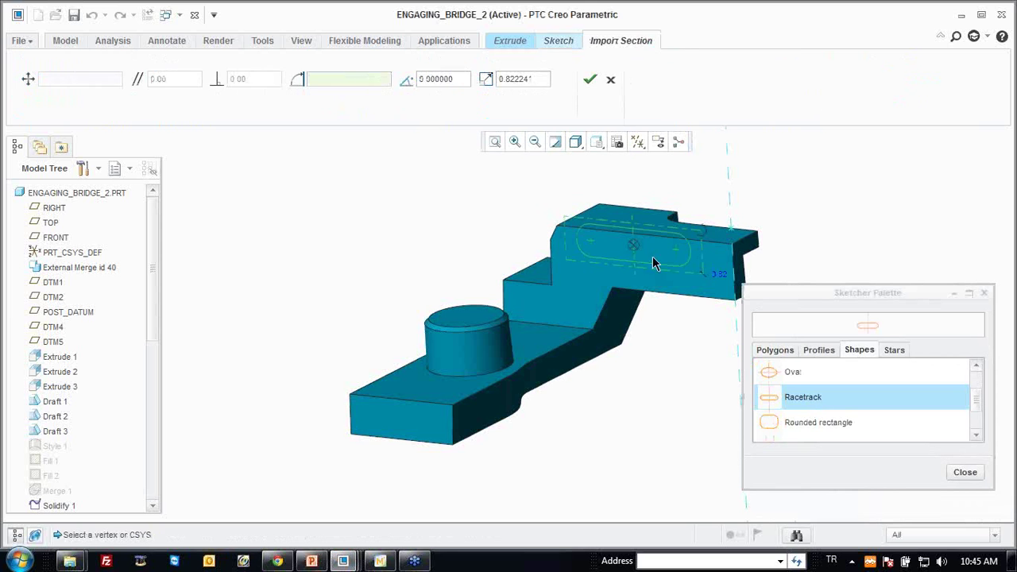
{"action": "type", "text": "0.5"}
{"action": "key", "text": "Return"}
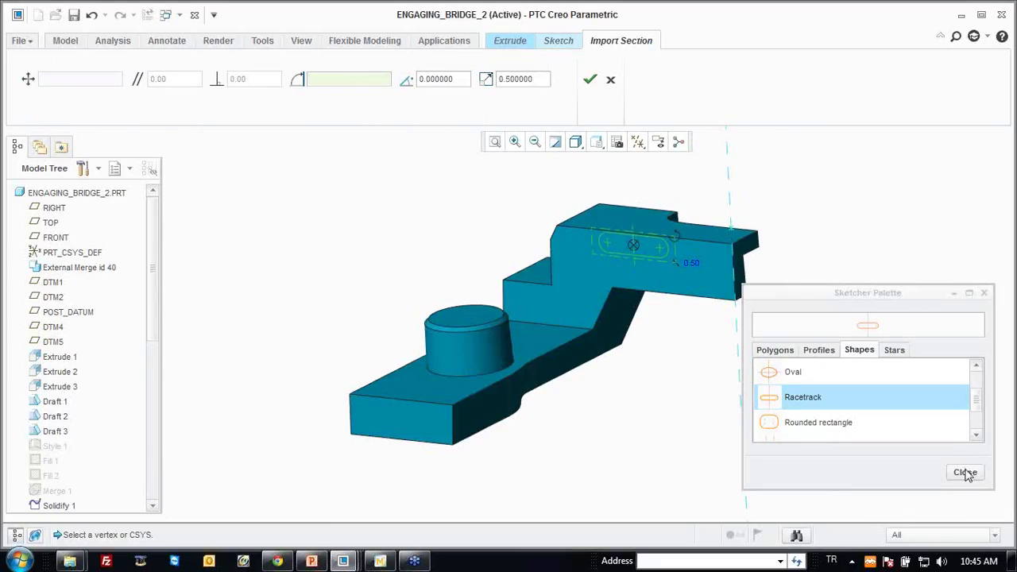
Reposition the racetrack on the face and change its dimensions to 4 and 9.
{"action": "left_click", "coordinate": [966, 473]}
{"action": "left_click_drag", "start_coordinate": [634, 245], "coordinate": [666, 269]}
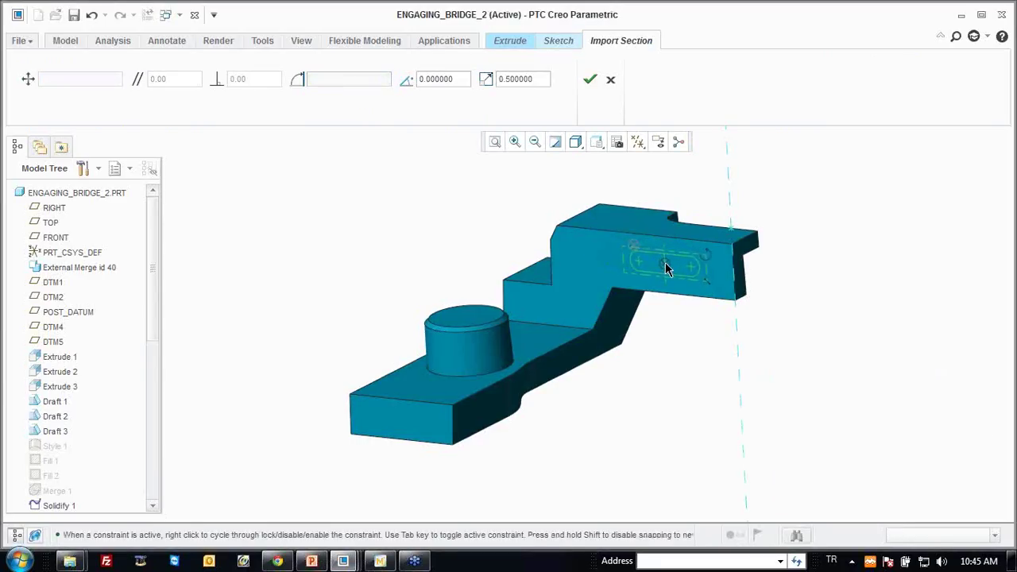
{"action": "left_click", "coordinate": [590, 79]}
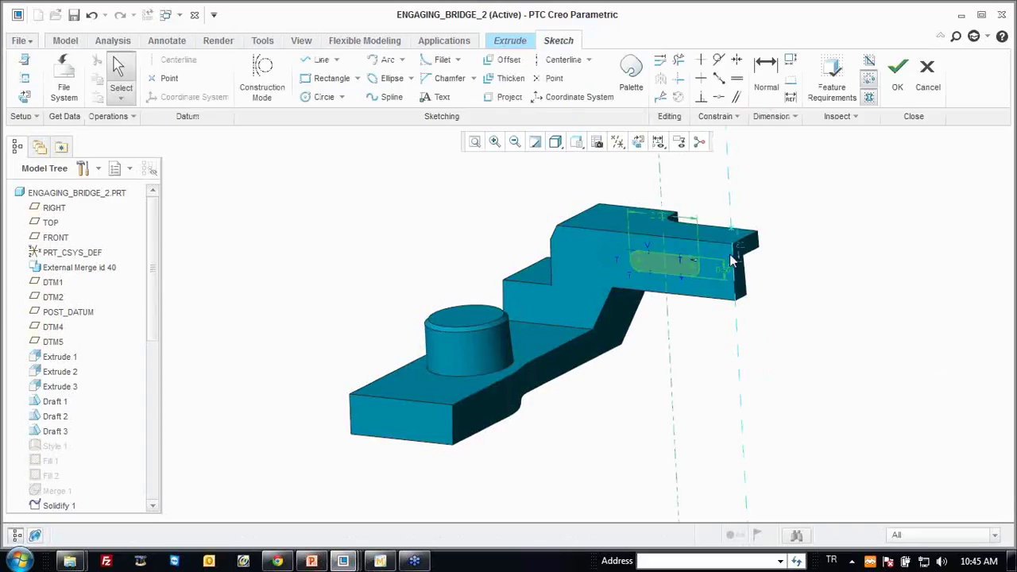
{"action": "left_click", "coordinate": [763, 228]}
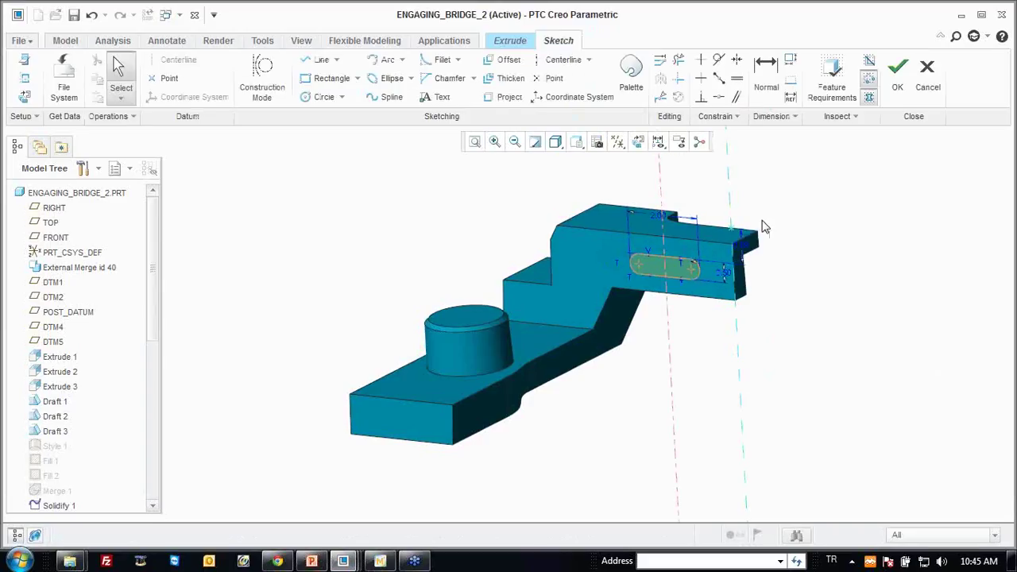
{"action": "double_click", "coordinate": [751, 244]}
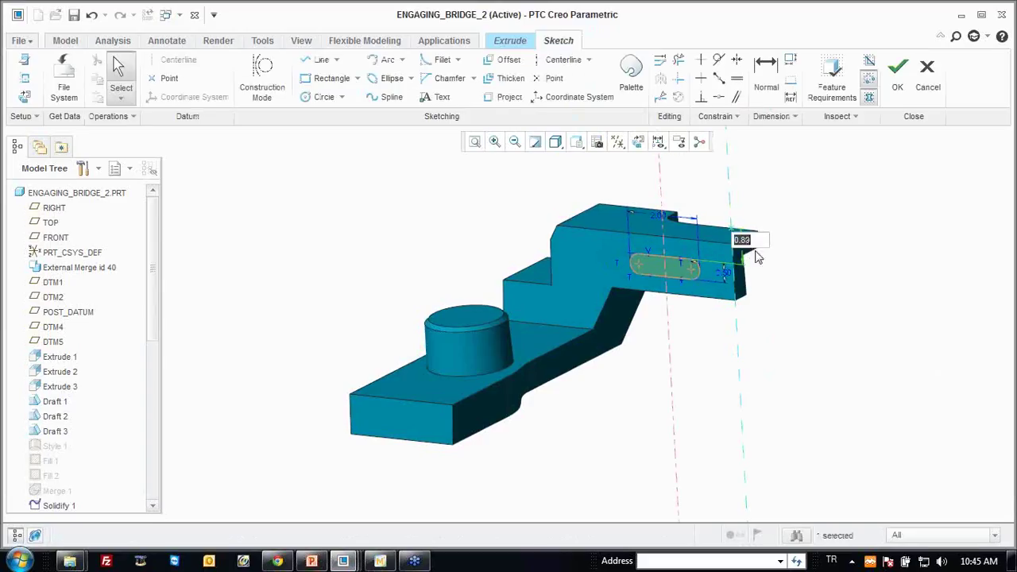
{"action": "type", "text": ".84"}
{"action": "key", "text": "Return"}
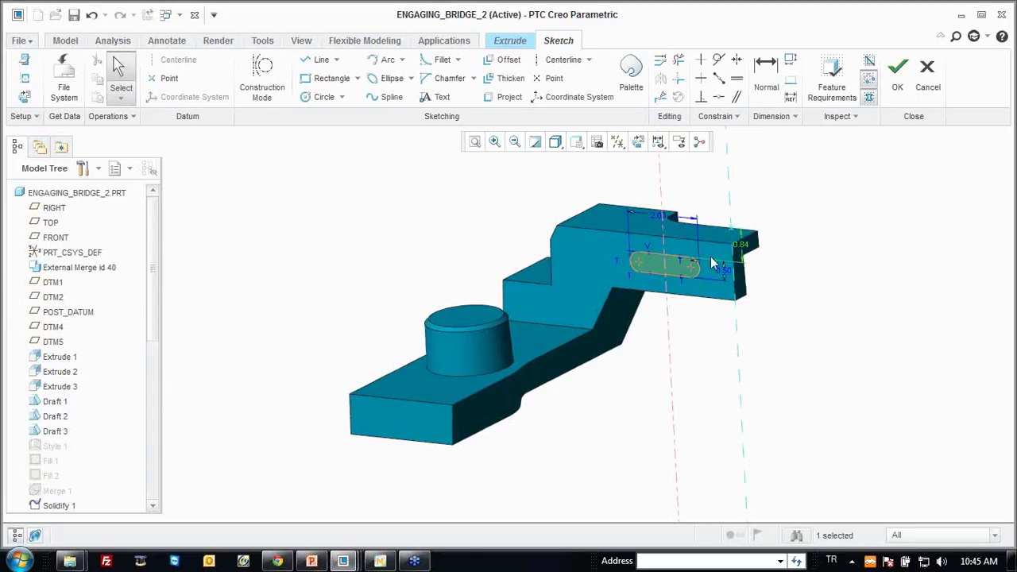
{"action": "double_click", "coordinate": [716, 270]}
{"action": "key", "text": "BackSpace"}
{"action": "type", "text": "9"}
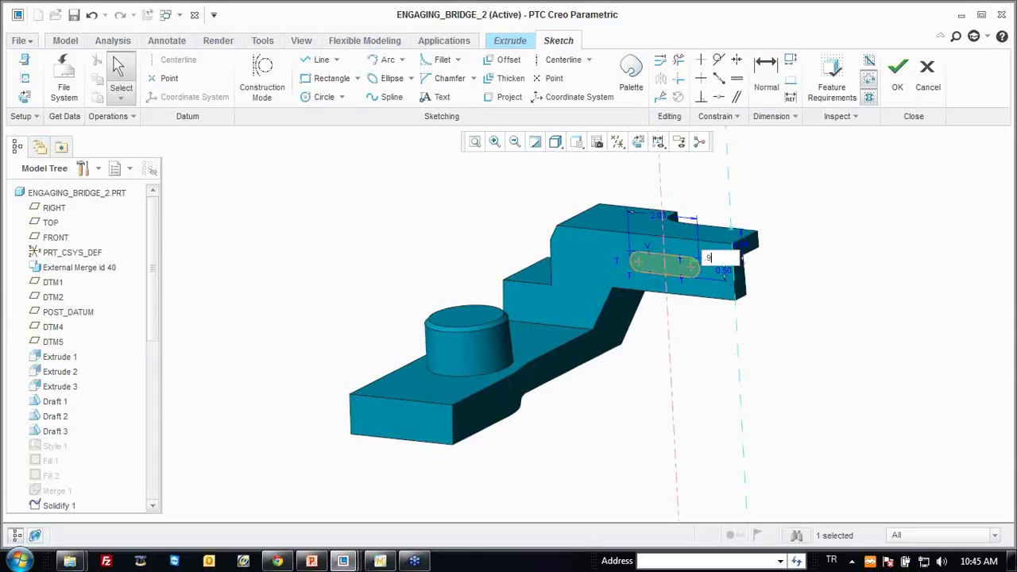
{"action": "key", "text": "Return"}
Extrude the racetrack slot 0.20 deep with a 40° taper angle.
{"action": "left_click", "coordinate": [898, 71]}
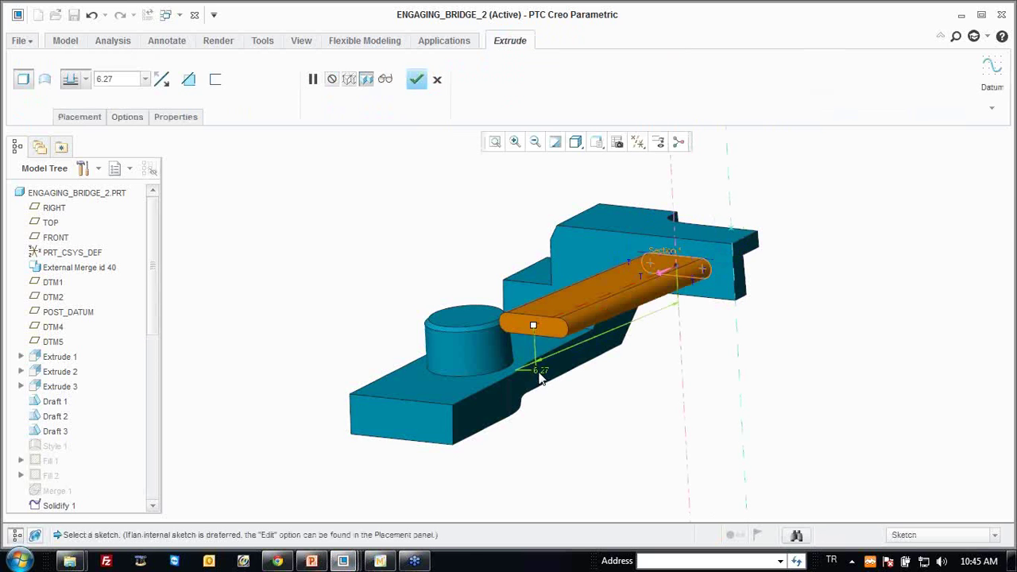
{"action": "double_click", "coordinate": [534, 333]}
{"action": "type", "text": "0.2"}
{"action": "key", "text": "Return"}
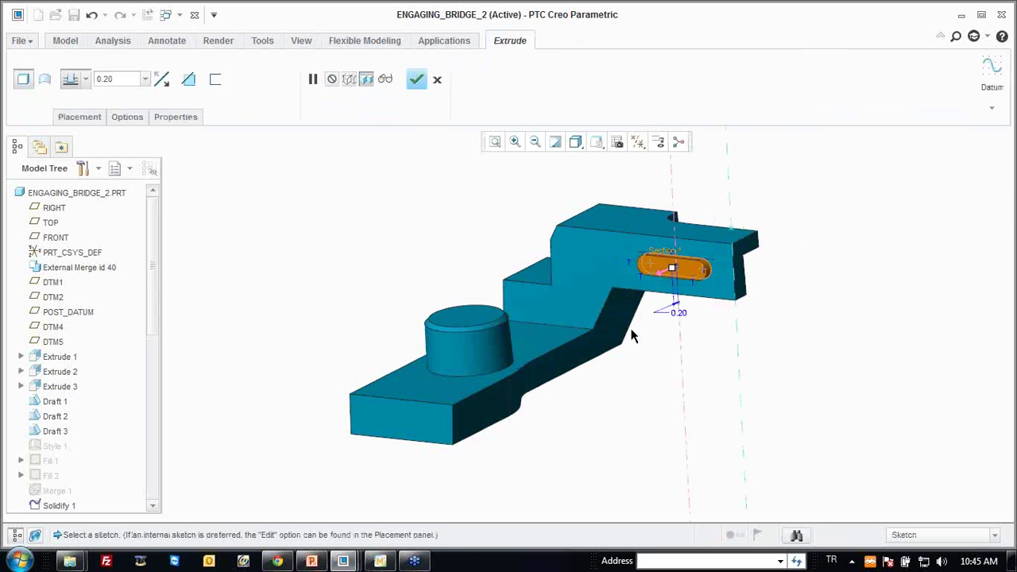
{"action": "right_click", "coordinate": [642, 334]}
{"action": "left_click", "coordinate": [689, 440]}
{"action": "left_click_drag", "start_coordinate": [718, 230], "coordinate": [736, 182]}
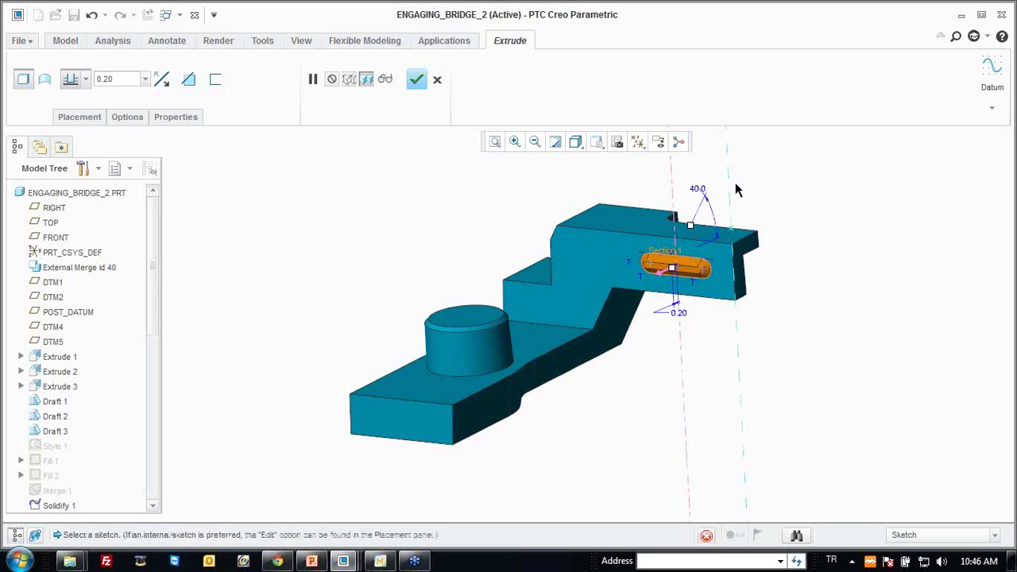
{"action": "middle_click", "coordinate": [791, 200]}
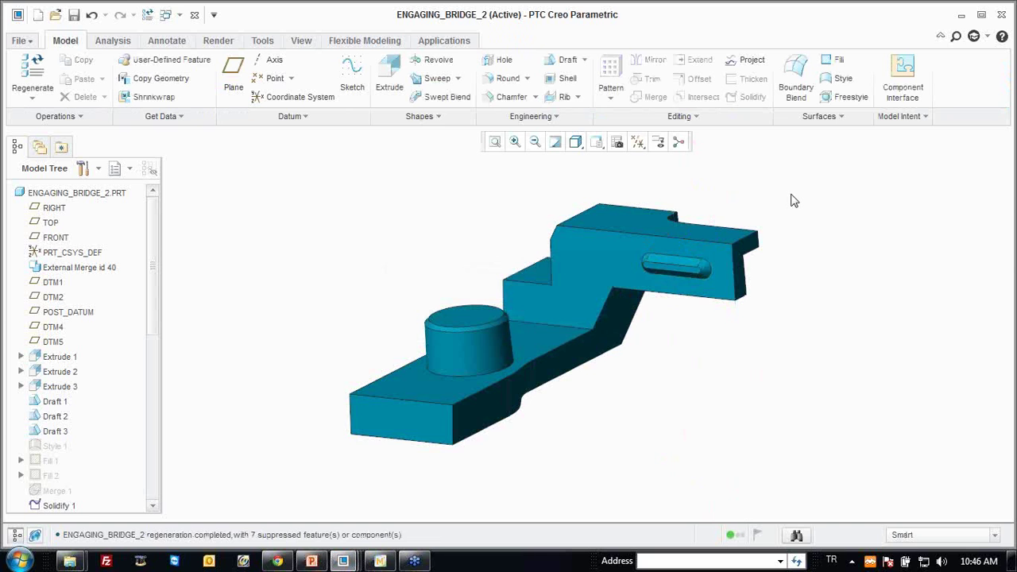
Auto Round the part's edges at 0.20, excluding the EXCLUDE_EDGES chain.
{"action": "middle_click_drag", "start_coordinate": [686, 257], "coordinate": [692, 268]}
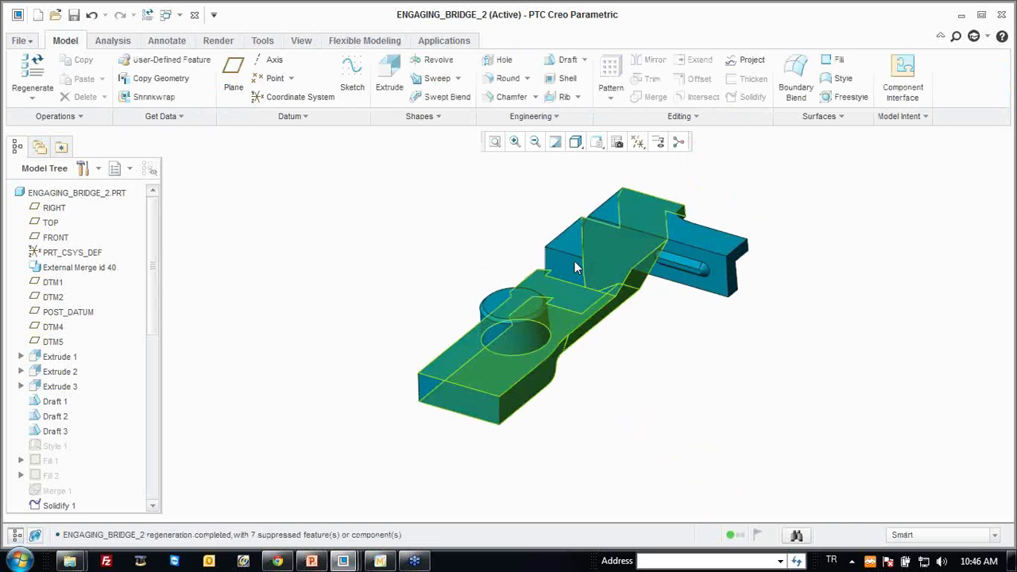
{"action": "left_click", "coordinate": [527, 79]}
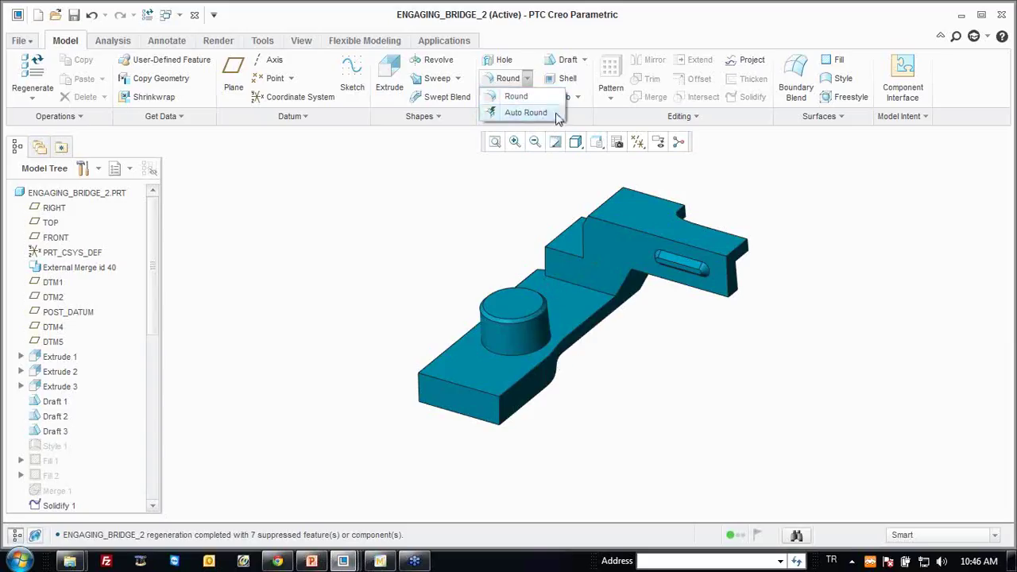
{"action": "left_click", "coordinate": [487, 273]}
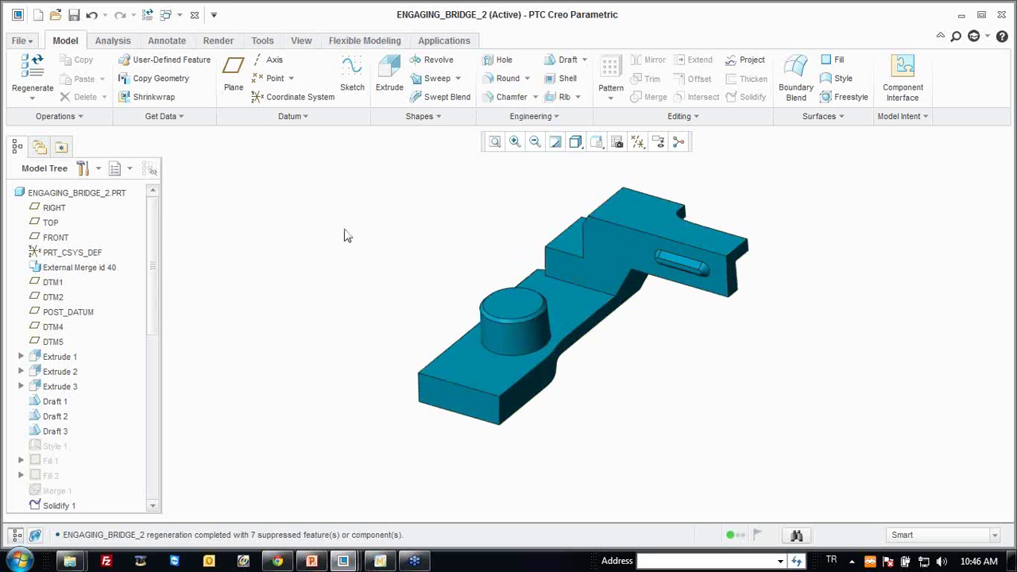
{"action": "left_click", "coordinate": [530, 78]}
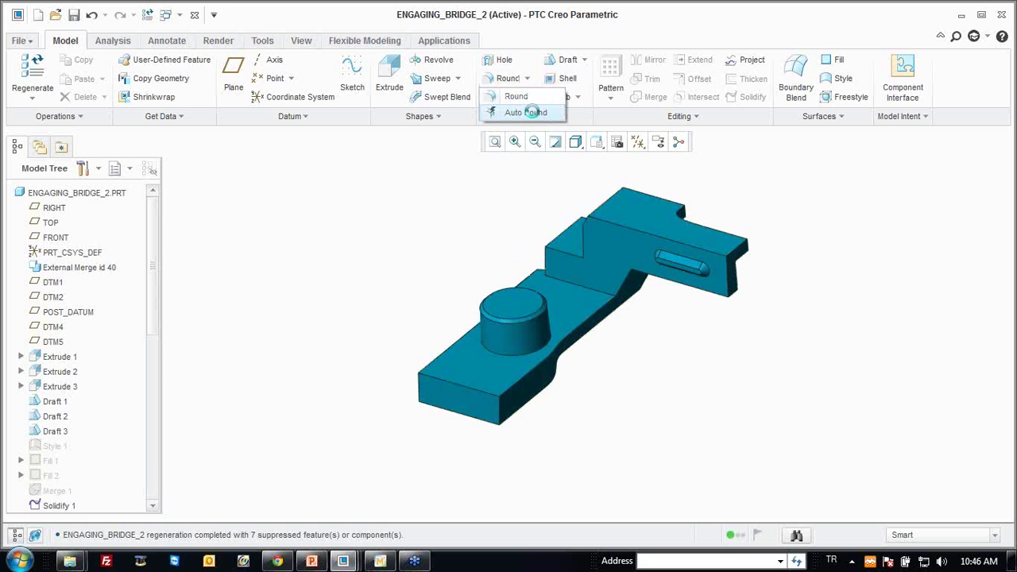
{"action": "left_click", "coordinate": [509, 112]}
{"action": "type", "text": "0.20"}
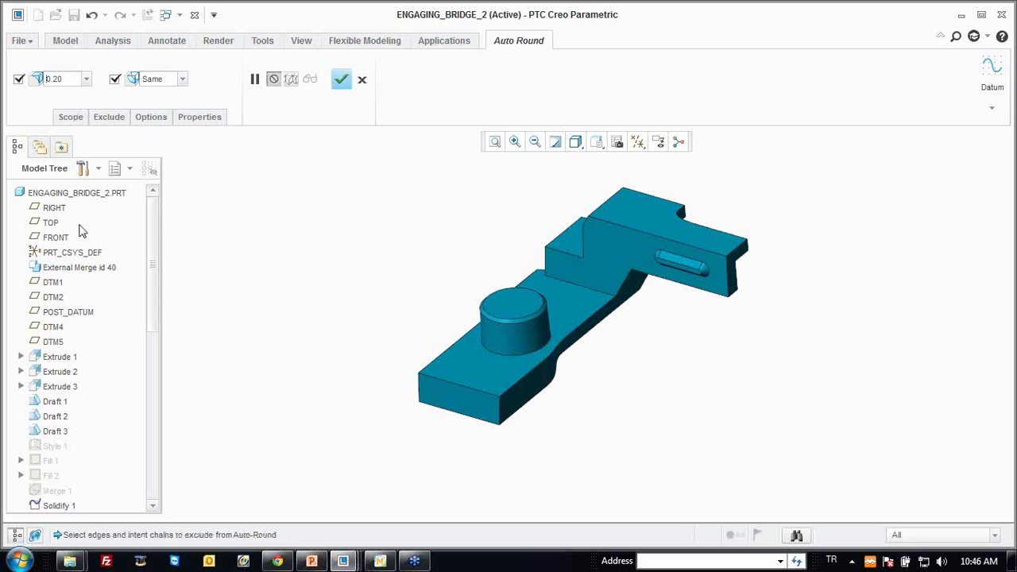
{"action": "scroll", "coordinate": [96, 312], "scroll_direction": "down", "scroll_amount": 10}
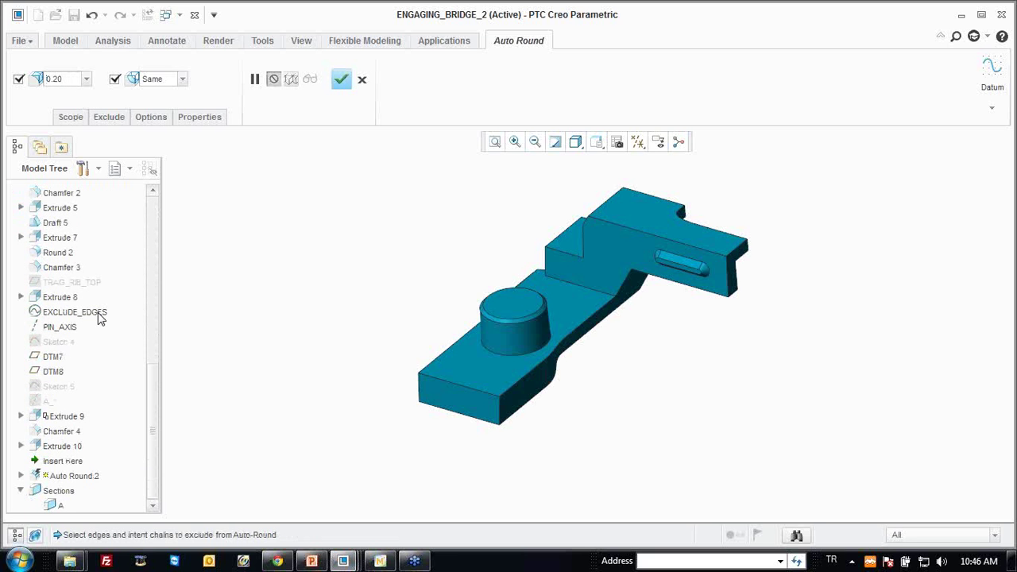
{"action": "left_click", "coordinate": [97, 315]}
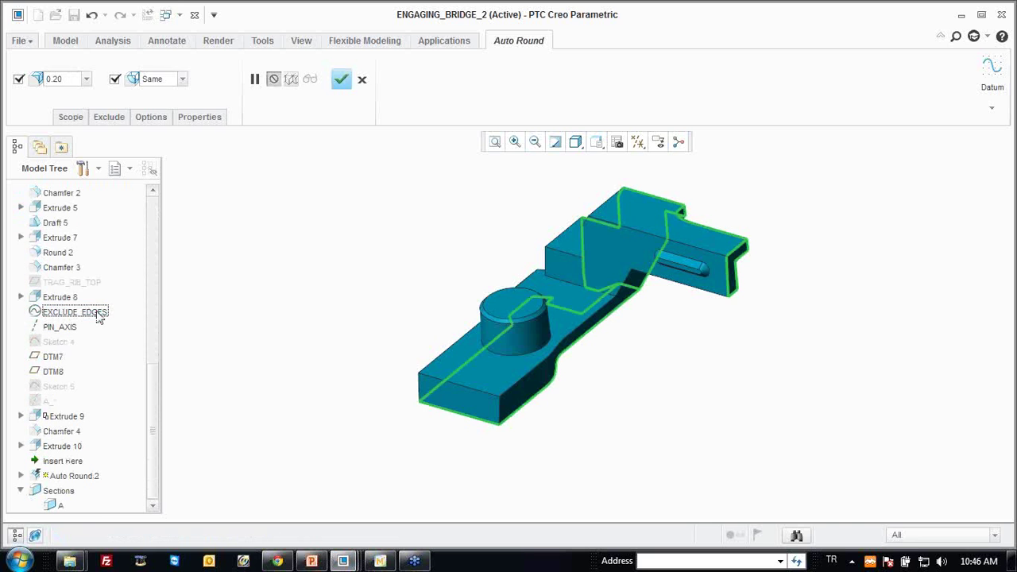
{"action": "middle_click", "coordinate": [504, 233]}
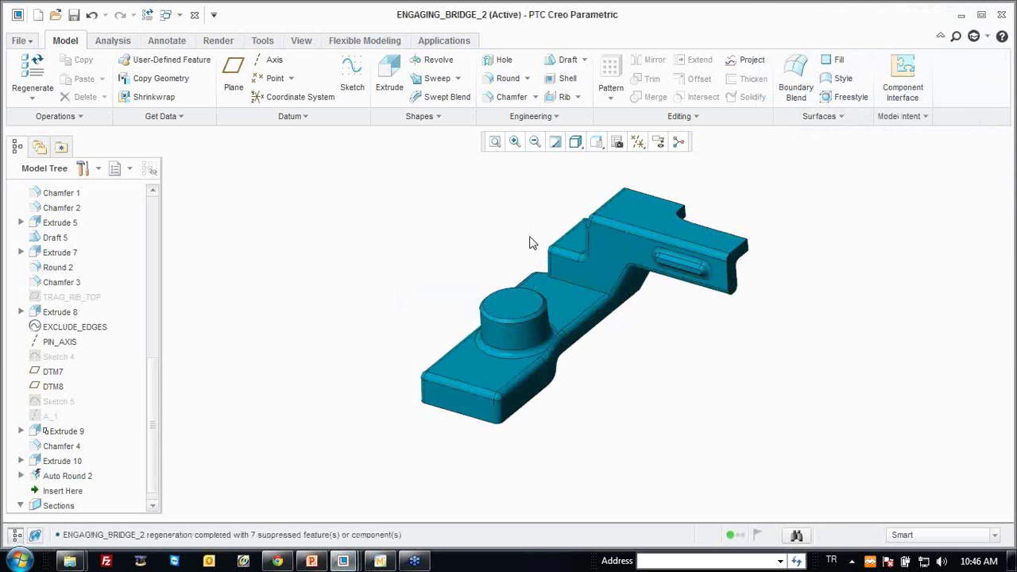
Add a 0.10 round to the sharp inner bend edge left unrounded.
{"action": "mouse_move", "coordinate": [532, 243]}
{"action": "middle_mouse_down"}
{"action": "mouse_move", "coordinate": [670, 291]}
{"action": "mouse_move", "coordinate": [538, 238]}
{"action": "mouse_move", "coordinate": [517, 207]}
{"action": "mouse_move", "coordinate": [529, 252]}
{"action": "middle_mouse_up"}
{"action": "left_click", "coordinate": [582, 285]}
{"action": "left_click", "coordinate": [576, 289]}
{"action": "right_click", "coordinate": [642, 347]}
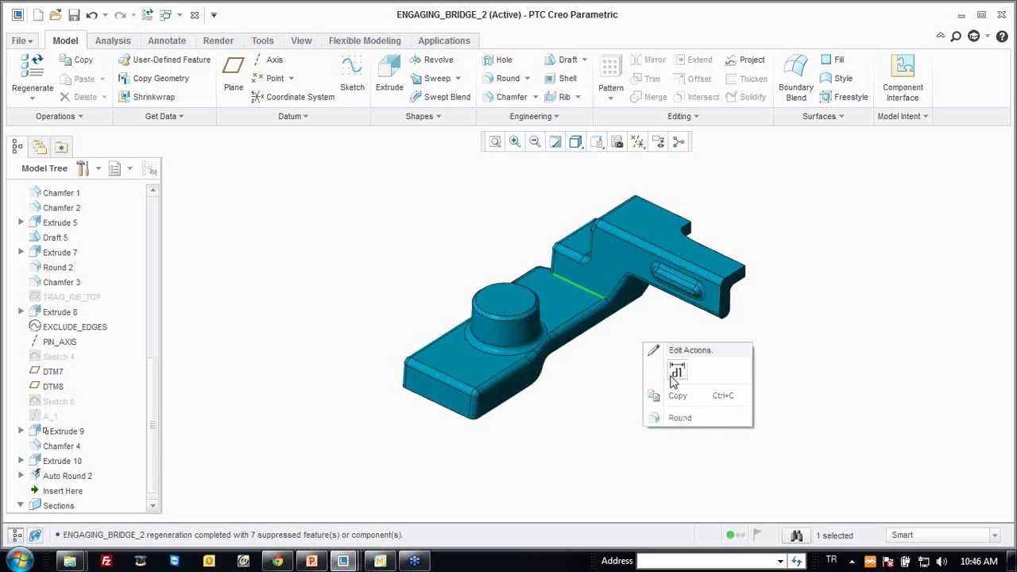
{"action": "left_click", "coordinate": [680, 417]}
{"action": "middle_click", "coordinate": [655, 362]}
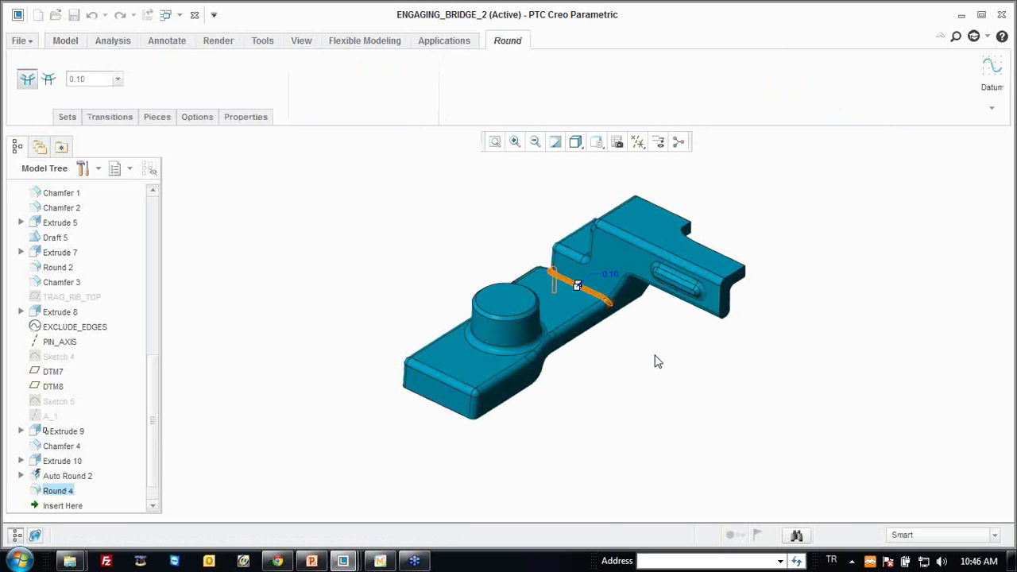
{"action": "mouse_move", "coordinate": [628, 325]}
{"action": "middle_mouse_down"}
{"action": "mouse_move", "coordinate": [634, 306]}
{"action": "mouse_move", "coordinate": [636, 350]}
{"action": "middle_mouse_up"}
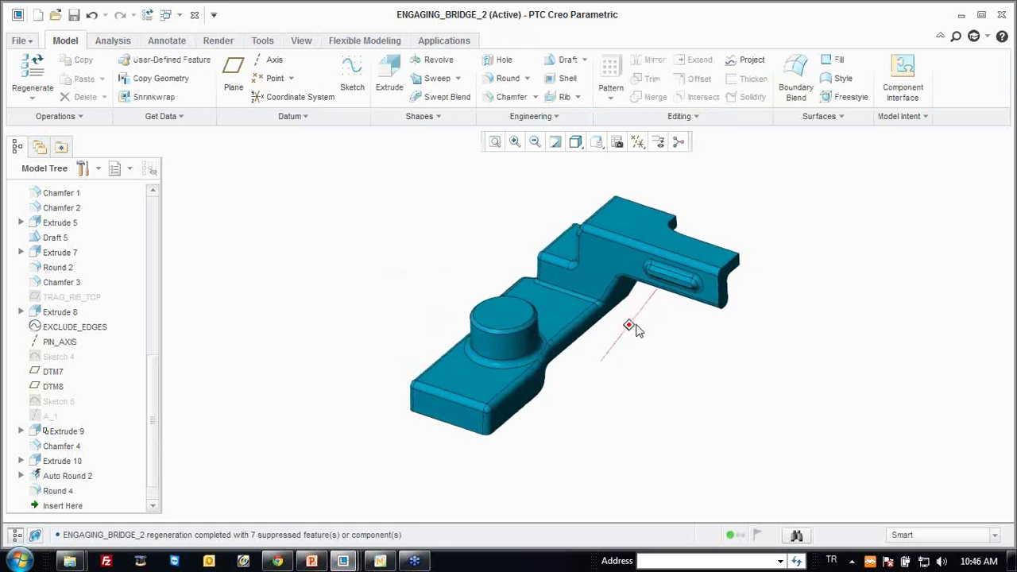
{"action": "scroll", "coordinate": [127, 313], "scroll_direction": "up", "scroll_amount": 4}
{"action": "scroll", "coordinate": [107, 223], "scroll_direction": "up", "scroll_amount": 3}
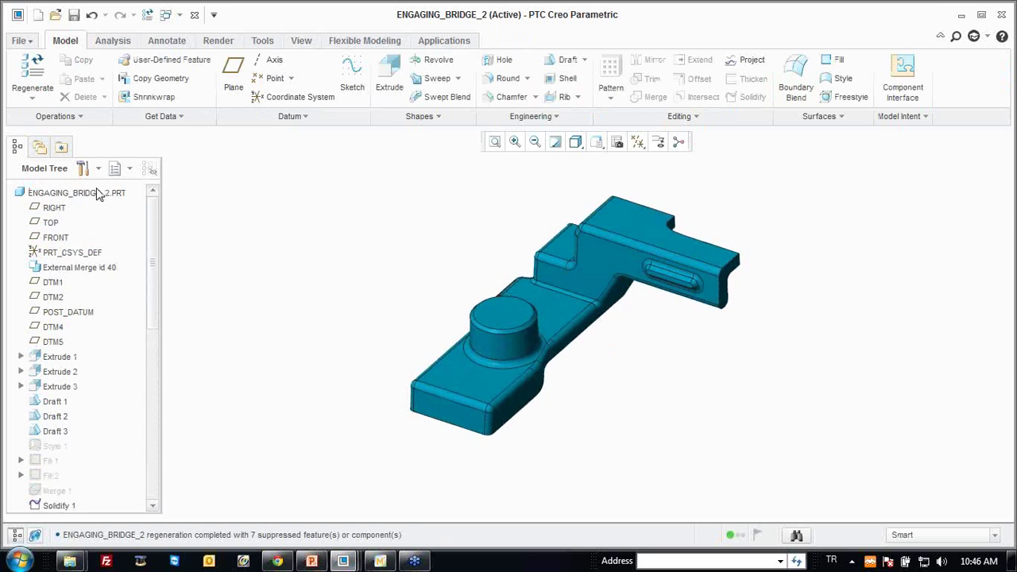
{"action": "left_click", "coordinate": [99, 194]}
{"action": "left_click", "coordinate": [653, 61]}
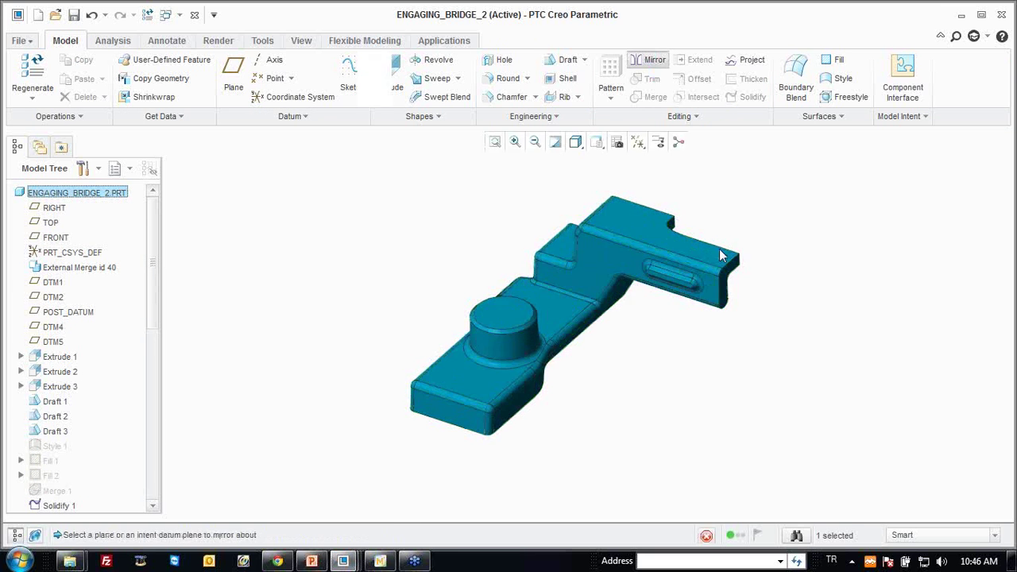
Mirror the whole part about its side surface, then about the arm's end face.
{"action": "left_click", "coordinate": [731, 266]}
{"action": "middle_click", "coordinate": [378, 244]}
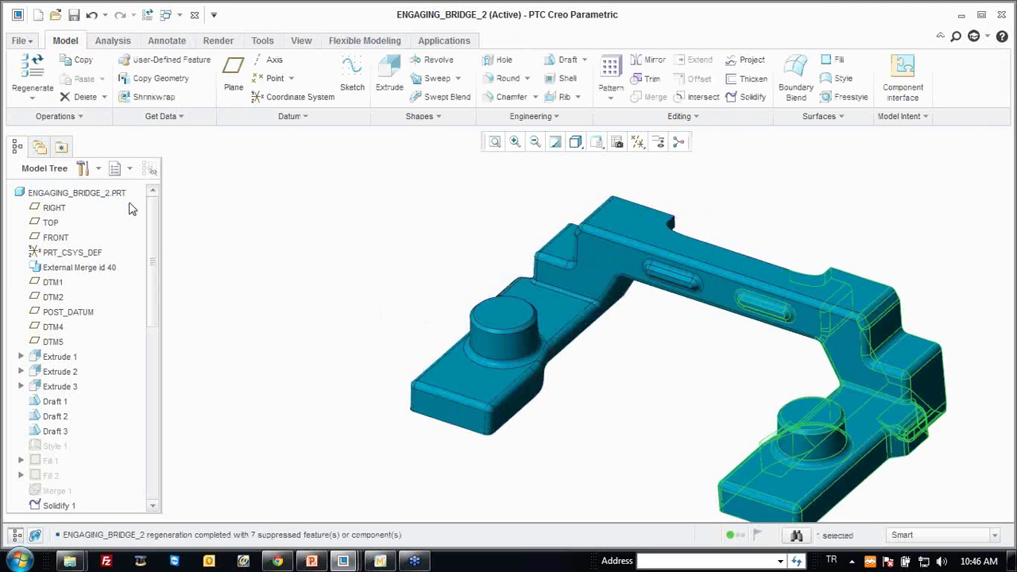
{"action": "left_click", "coordinate": [117, 197]}
{"action": "left_click", "coordinate": [655, 60]}
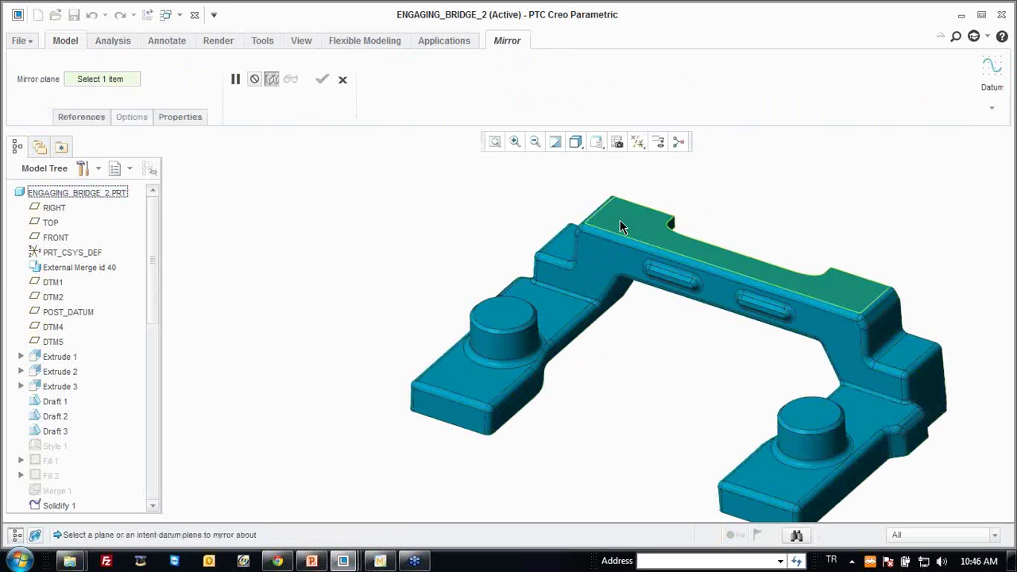
{"action": "left_click", "coordinate": [623, 216]}
{"action": "middle_click", "coordinate": [508, 232]}
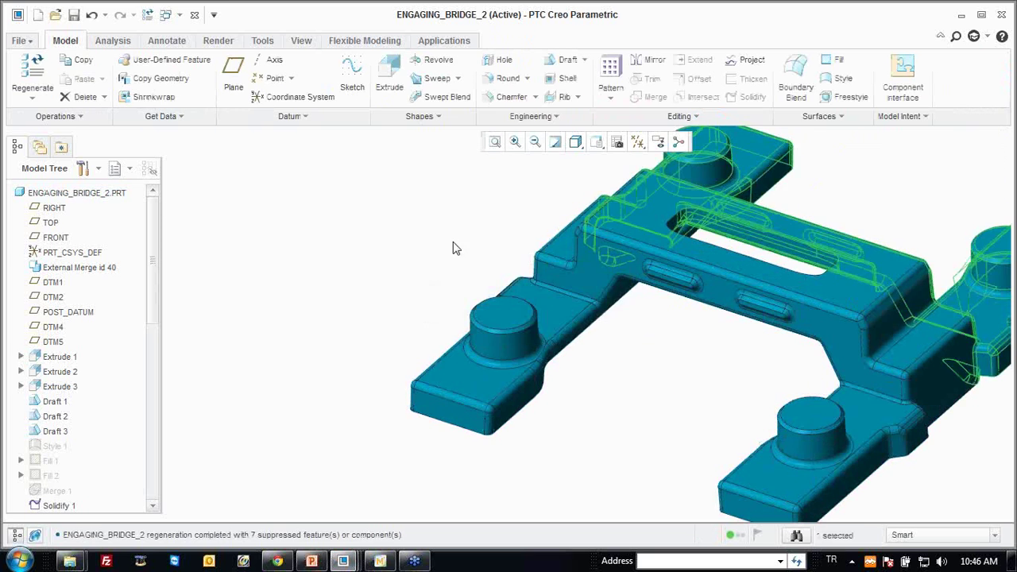
{"action": "scroll", "coordinate": [445, 242], "scroll_direction": "down", "scroll_amount": 3}
{"action": "scroll", "coordinate": [433, 234], "scroll_direction": "up", "scroll_amount": 2}
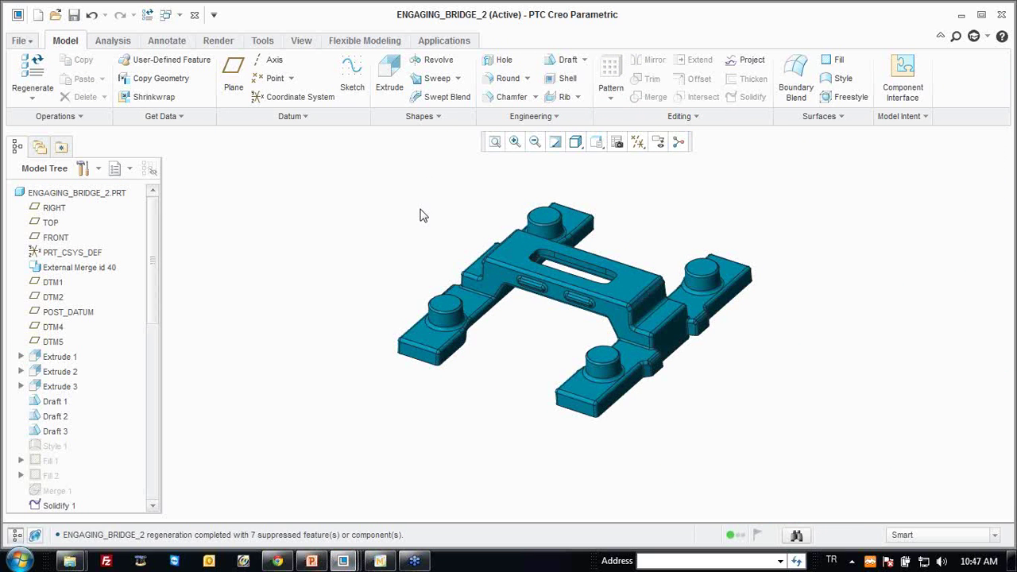
Check the mirrored bridge in JS748885_DRIVE_PREASSEM, then return to the ENGAGING_BRIDGE_2 part.
{"action": "left_click", "coordinate": [165, 15]}
{"action": "left_click", "coordinate": [198, 64]}
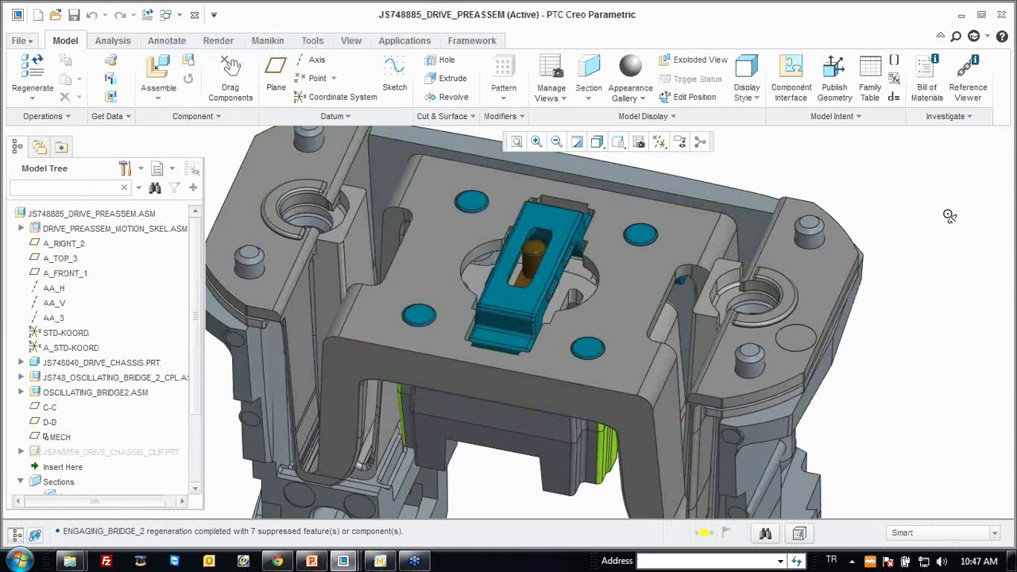
{"action": "middle_click_drag", "start_coordinate": [950, 216], "coordinate": [943, 211]}
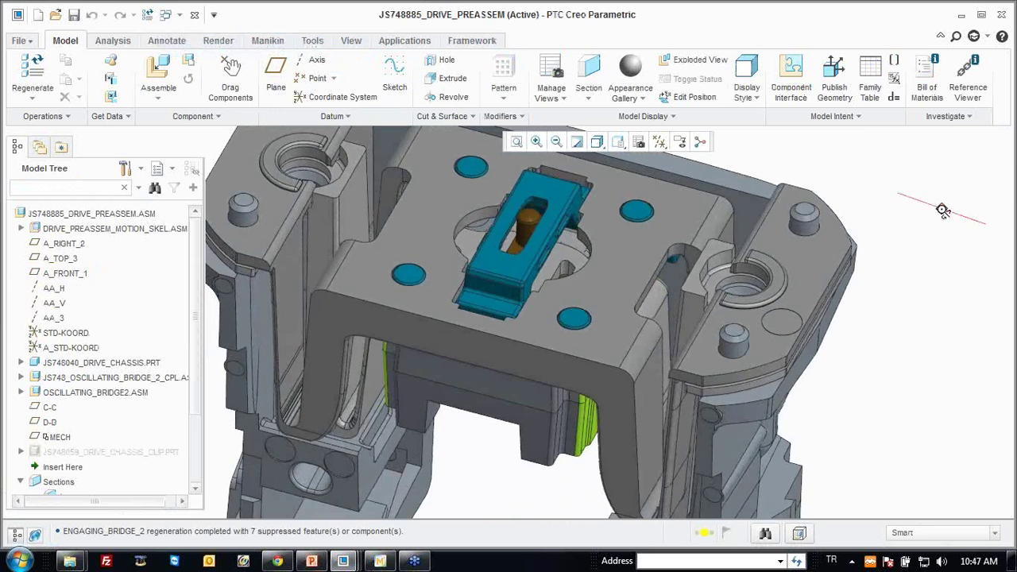
{"action": "key", "text": "ctrl+d"}
{"action": "left_click", "coordinate": [165, 15]}
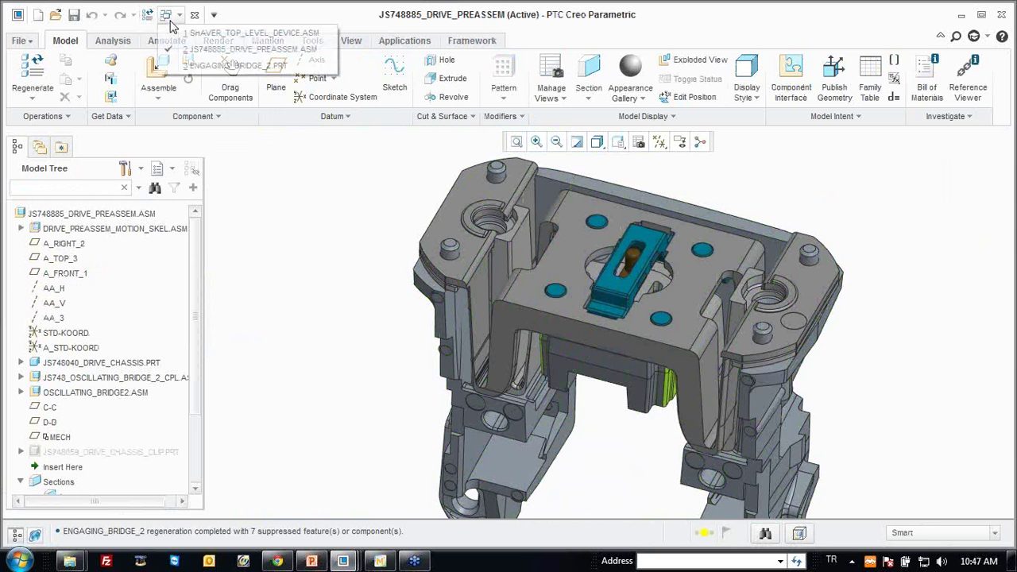
{"action": "left_click", "coordinate": [194, 67]}
{"action": "key", "text": "ctrl+n"}
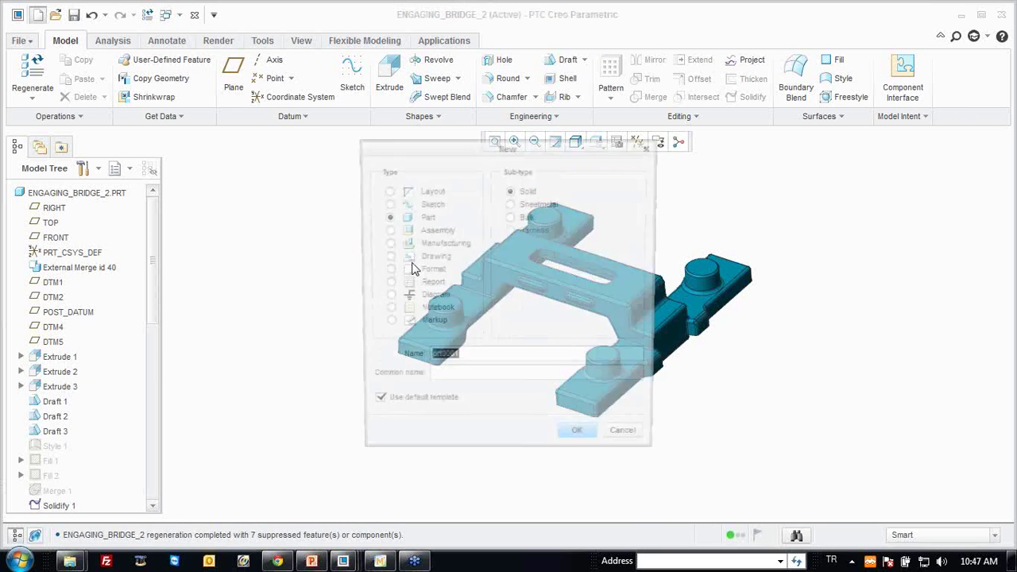
Create drawing BRIDGE of ENGAGING_BRIDGE_2 using the template file from the working directory.
{"action": "left_click", "coordinate": [421, 258]}
{"action": "type", "text": "eng"}
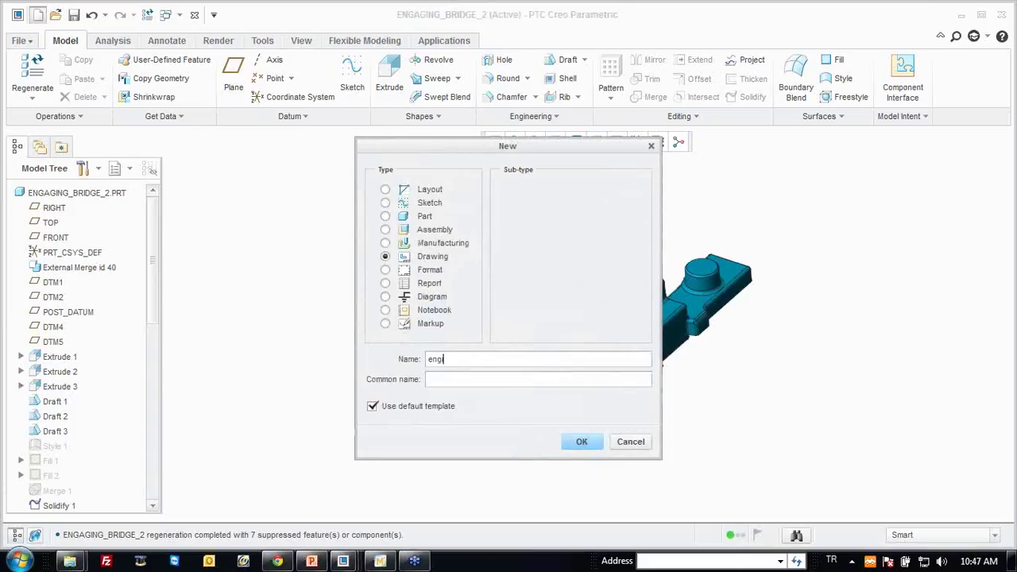
{"action": "key", "text": "BackSpace"}
{"action": "key", "text": "BackSpace"}
{"action": "type", "text": "br"}
{"action": "left_click", "coordinate": [567, 450]}
{"action": "left_click", "coordinate": [565, 280]}
{"action": "left_click", "coordinate": [321, 275]}
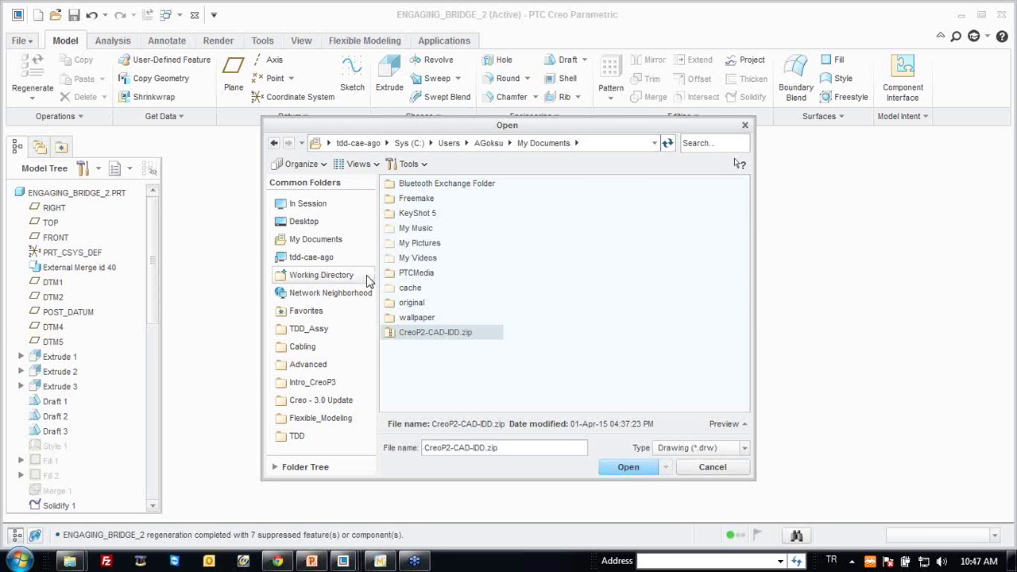
{"action": "double_click", "coordinate": [464, 318]}
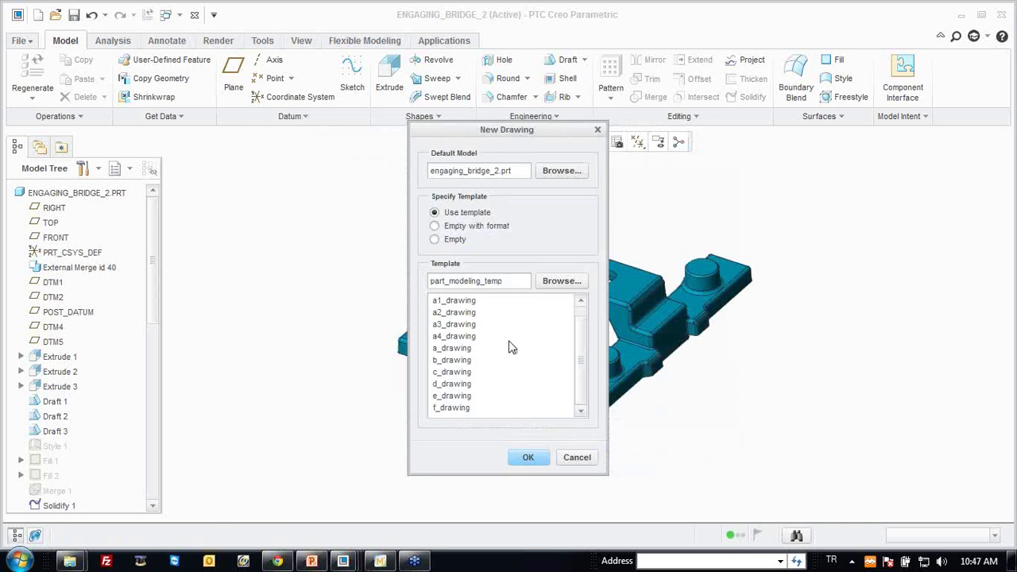
{"action": "key", "text": "Return"}
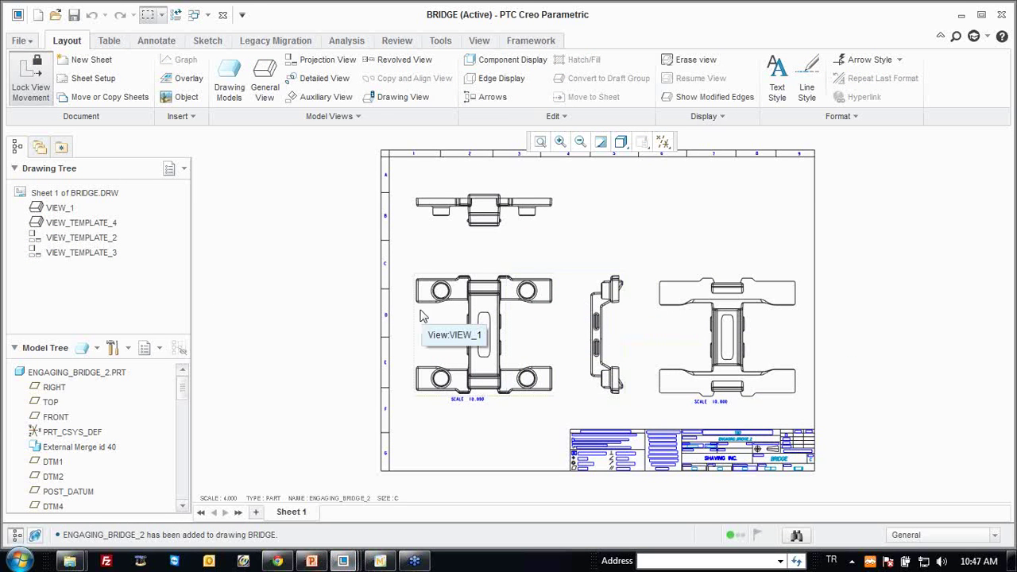
{"action": "left_click", "coordinate": [479, 220]}
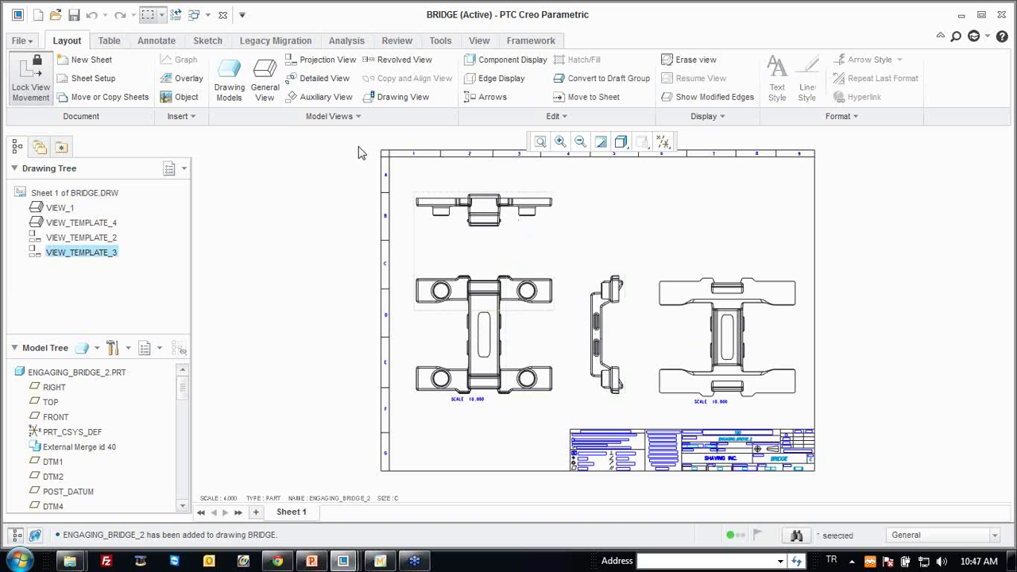
Add a top-right projected view of VIEW_TEMPLATE_3 as cross-section A, with SECTION A-A beneath it.
{"action": "left_click", "coordinate": [326, 60]}
{"action": "left_click", "coordinate": [638, 239]}
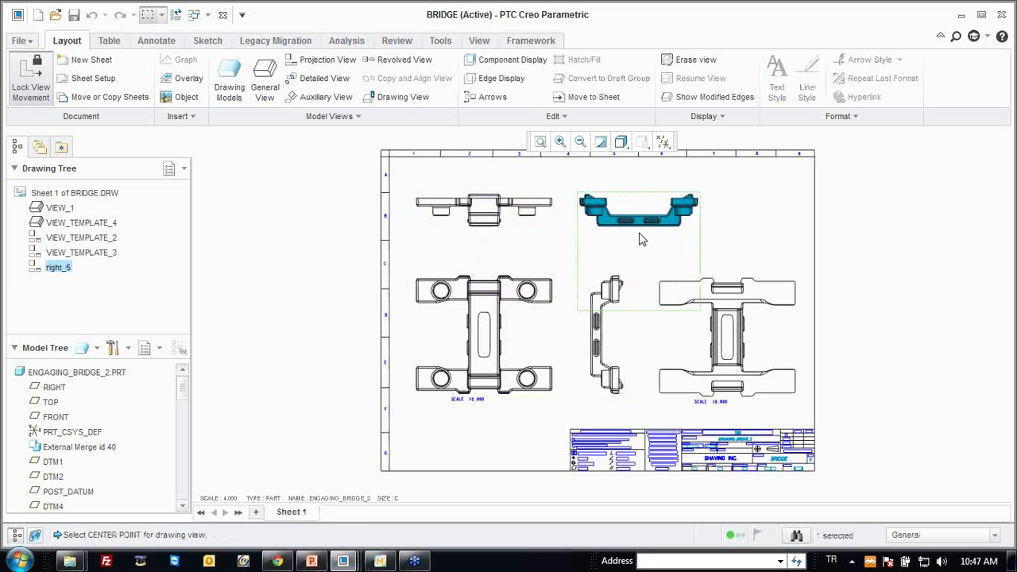
{"action": "double_click", "coordinate": [640, 235]}
{"action": "left_click", "coordinate": [674, 213]}
{"action": "left_click", "coordinate": [725, 189]}
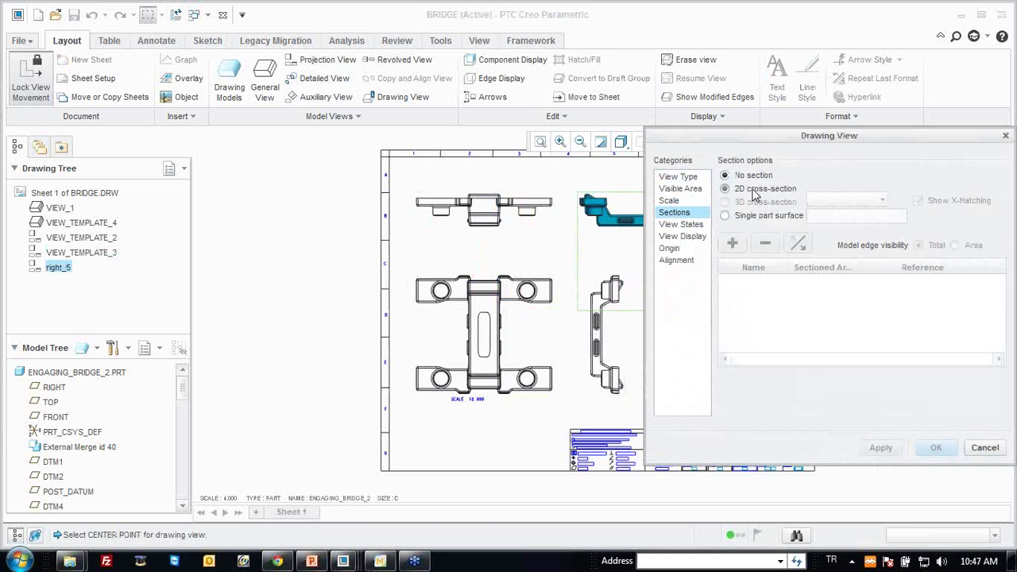
{"action": "left_click", "coordinate": [732, 242]}
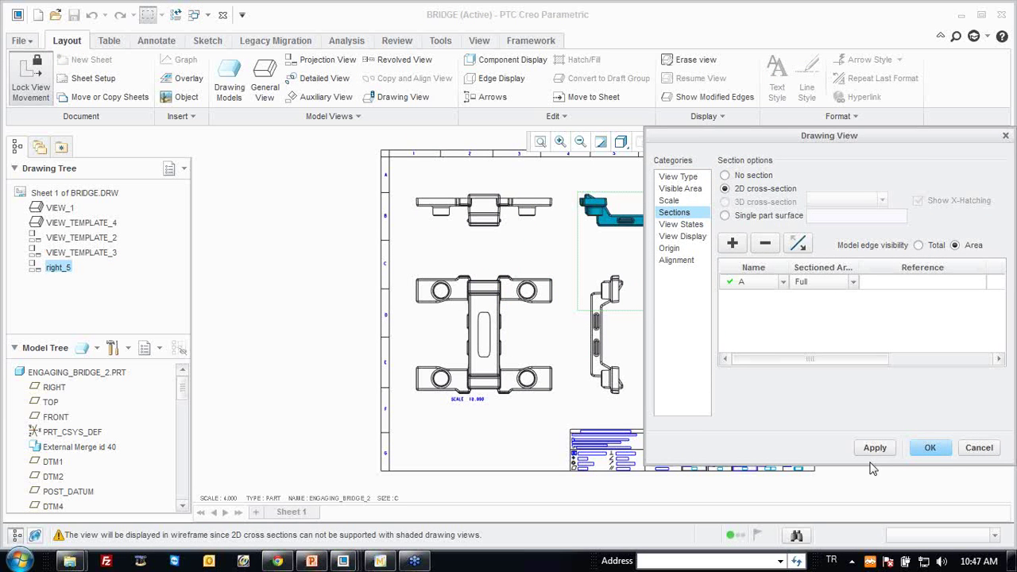
{"action": "left_click", "coordinate": [922, 447]}
{"action": "left_click", "coordinate": [632, 316]}
{"action": "left_click_drag", "start_coordinate": [636, 322], "coordinate": [646, 241]}
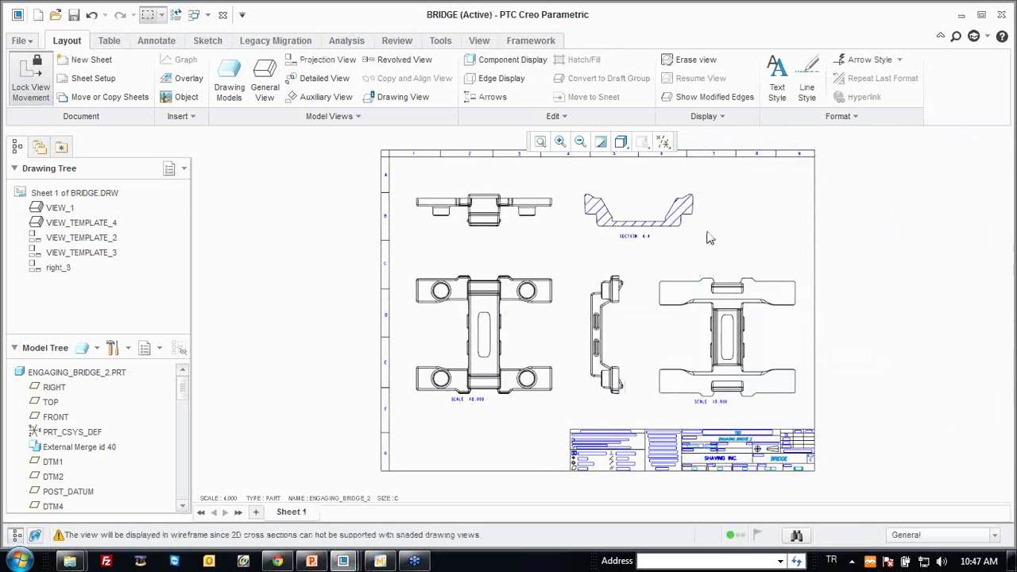
{"action": "scroll", "coordinate": [659, 260], "scroll_direction": "down", "scroll_amount": 2}
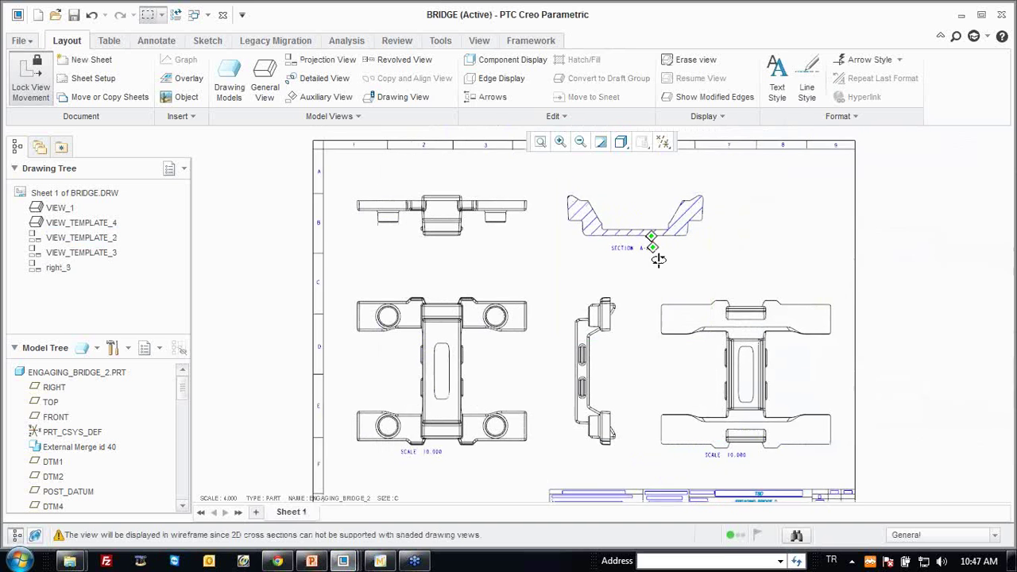
Switch to the JS748885_DRIVE_PREASSEM window and select the engaging bridge component.
{"action": "left_click", "coordinate": [195, 15]}
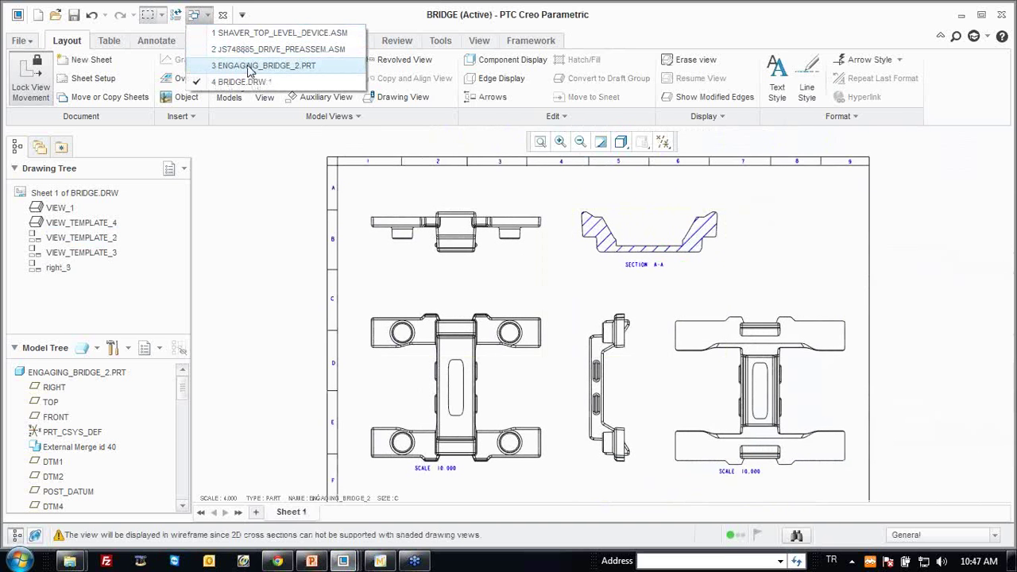
{"action": "left_click", "coordinate": [254, 67]}
{"action": "left_click", "coordinate": [183, 15]}
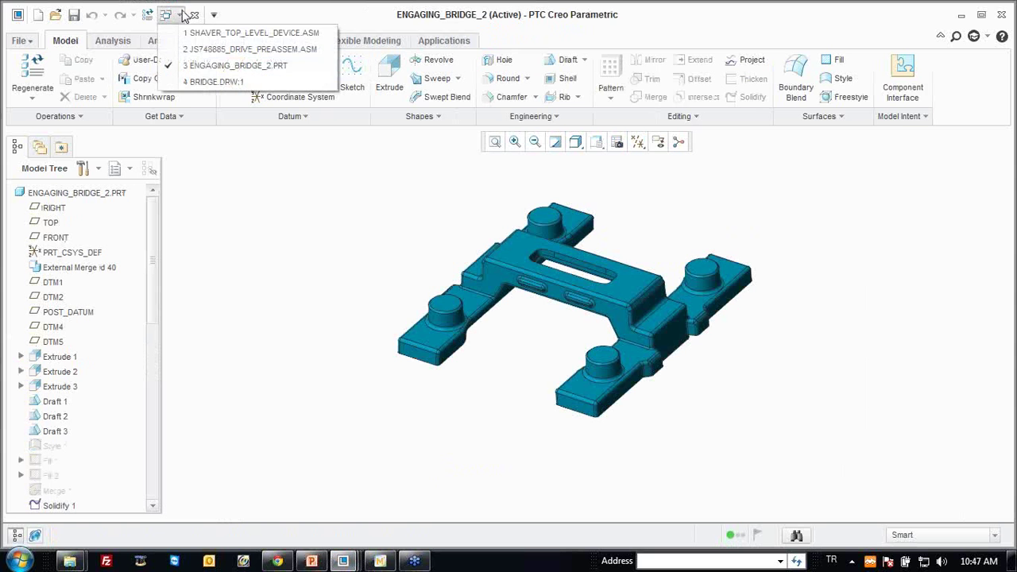
{"action": "left_click", "coordinate": [199, 47]}
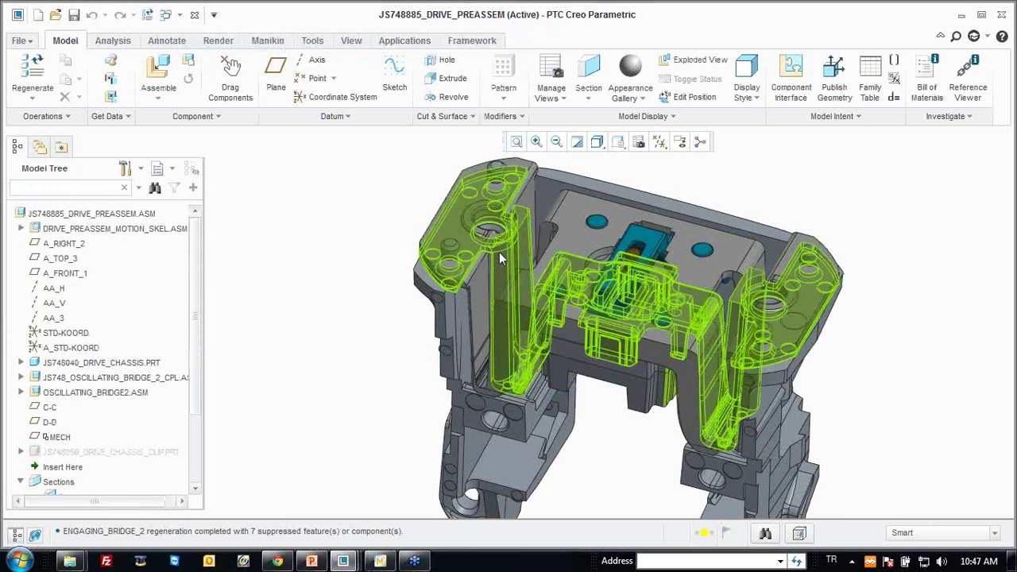
{"action": "middle_click_drag", "start_coordinate": [499, 252], "coordinate": [644, 334]}
{"action": "left_click", "coordinate": [567, 293]}
{"action": "right_click", "coordinate": [715, 185]}
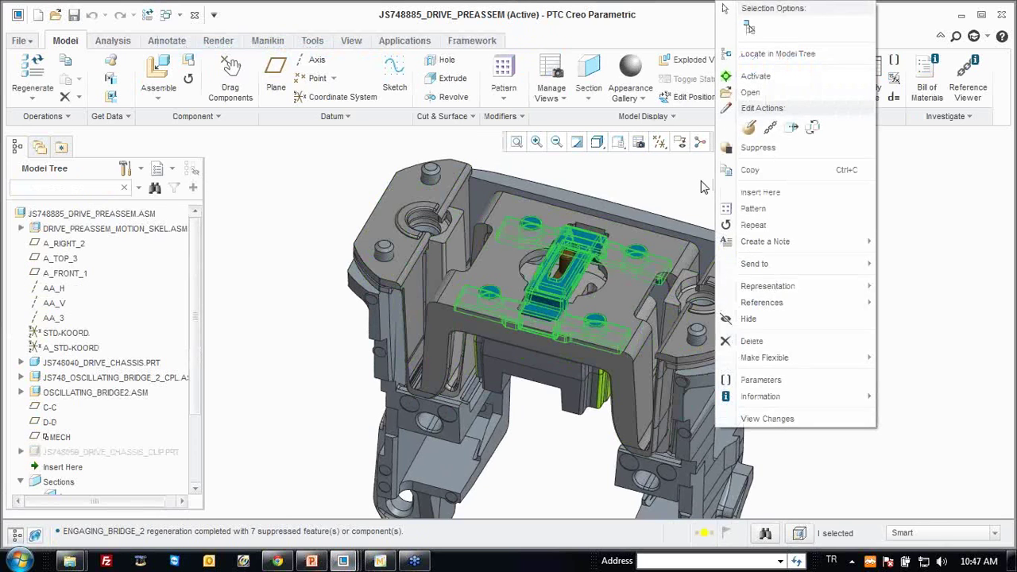
Open the bridge's parent subassembly ENGAGING_BRIDGE_2.ASM in its own window and orbit it.
{"action": "left_click", "coordinate": [750, 30]}
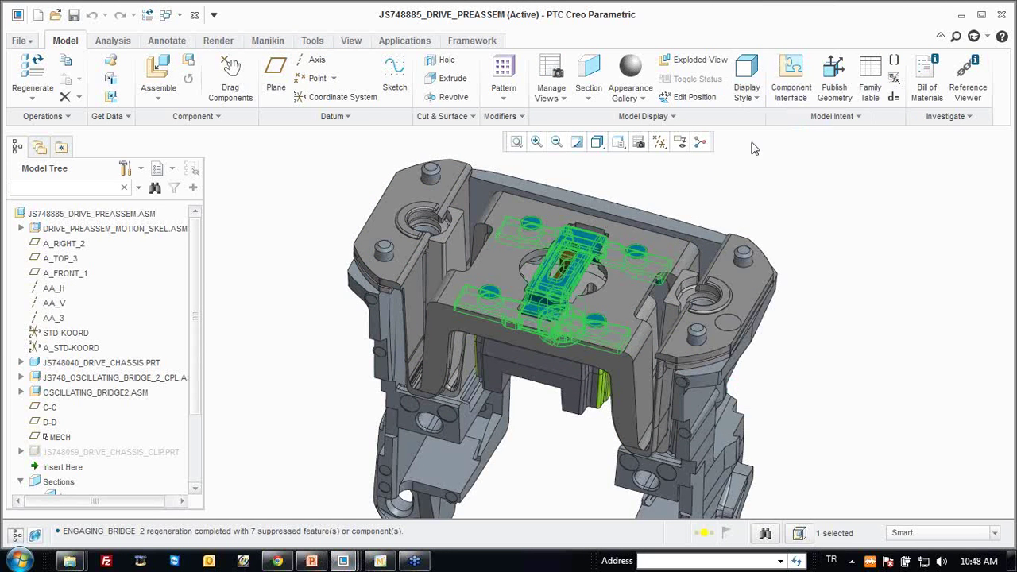
{"action": "right_click", "coordinate": [723, 194]}
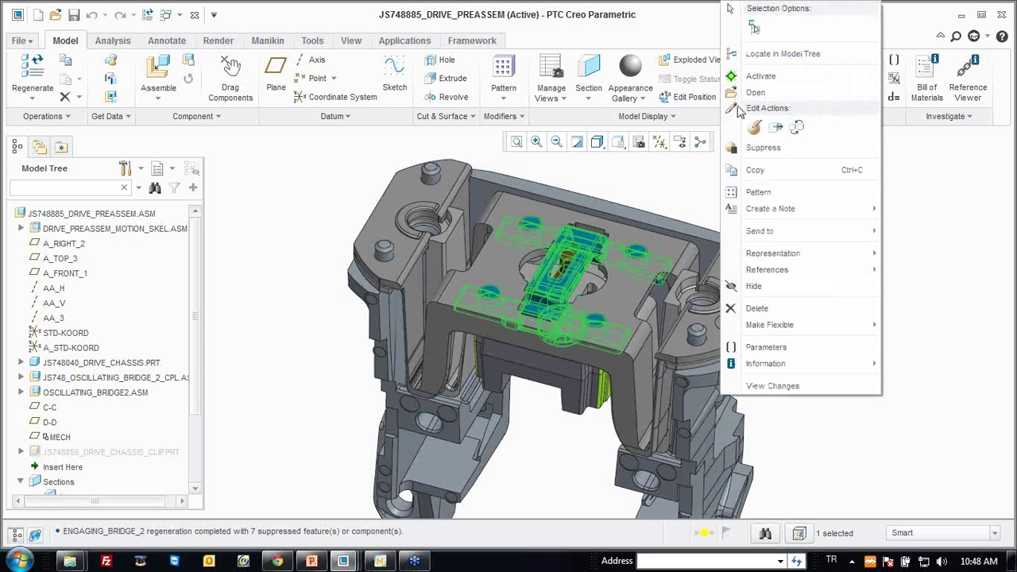
{"action": "left_click", "coordinate": [752, 92]}
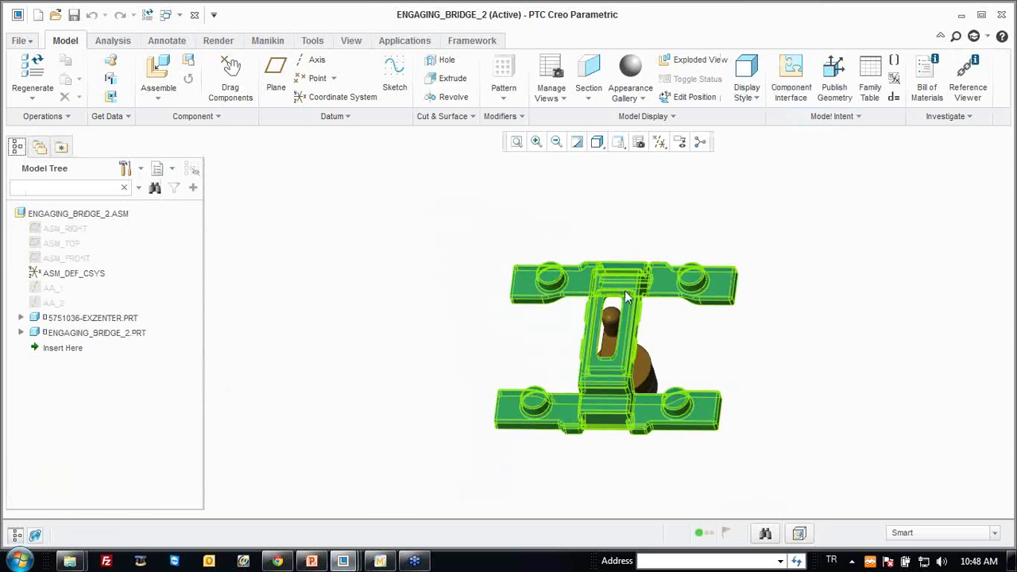
{"action": "middle_click_drag", "start_coordinate": [637, 300], "coordinate": [544, 260]}
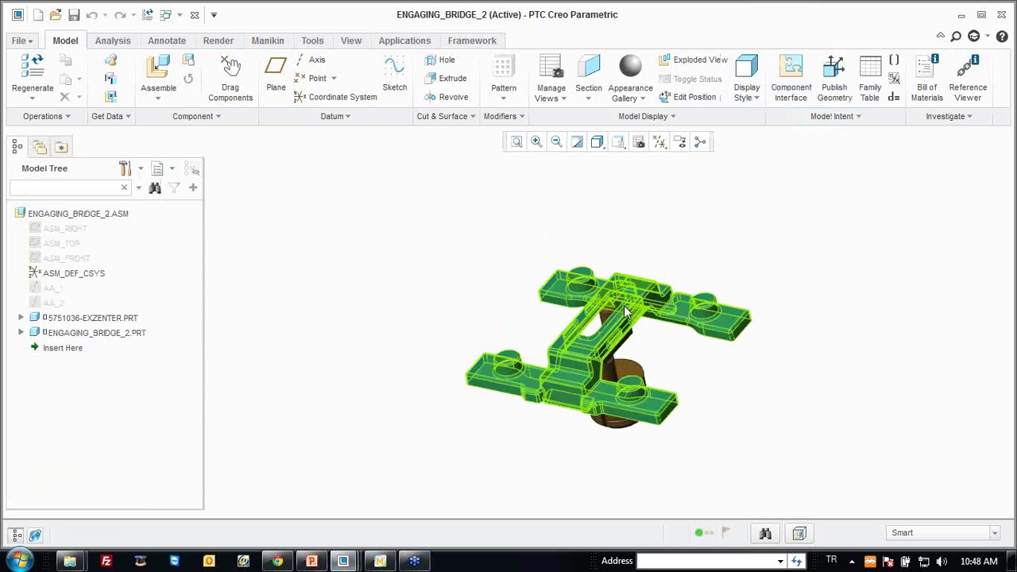
{"action": "scroll", "coordinate": [544, 260], "scroll_direction": "down", "scroll_amount": 2}
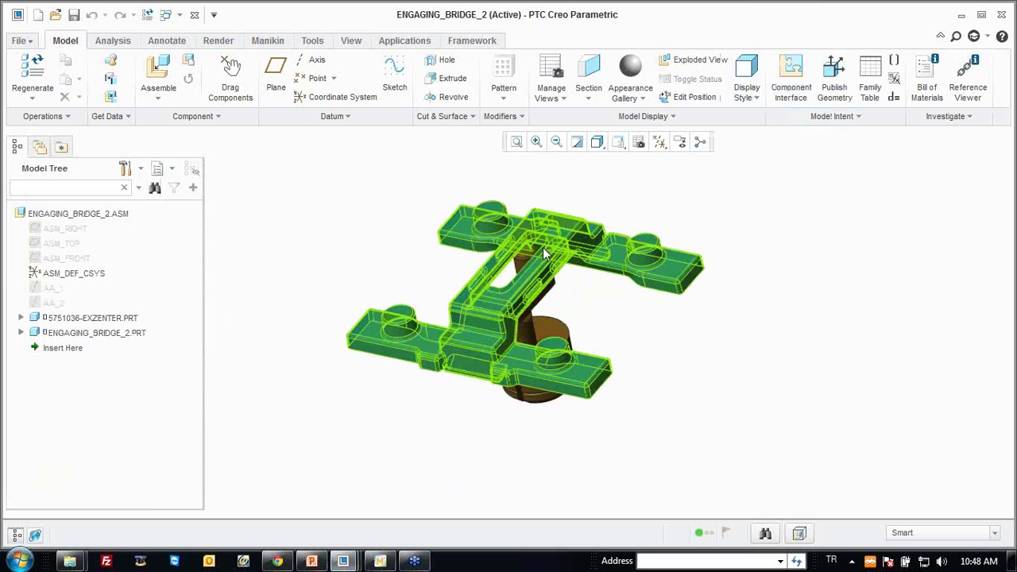
{"action": "mouse_move", "coordinate": [543, 260]}
{"action": "middle_mouse_down"}
{"action": "mouse_move", "coordinate": [520, 306]}
{"action": "mouse_move", "coordinate": [538, 307]}
{"action": "mouse_move", "coordinate": [518, 307]}
{"action": "middle_mouse_up"}
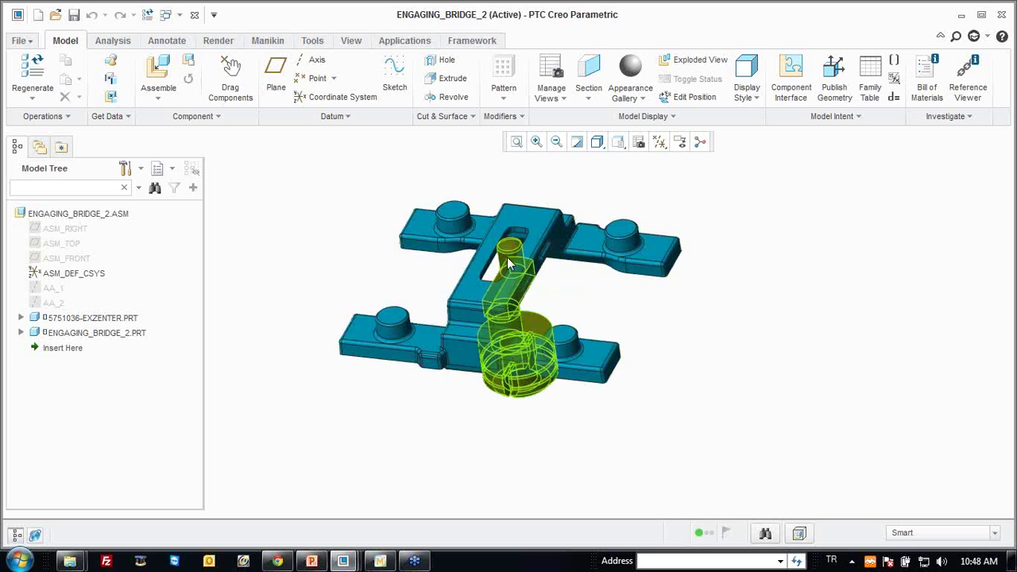
Enter the Mechanism application for the ENGAGING_BRIDGE_2 assembly.
{"action": "left_click", "coordinate": [395, 44]}
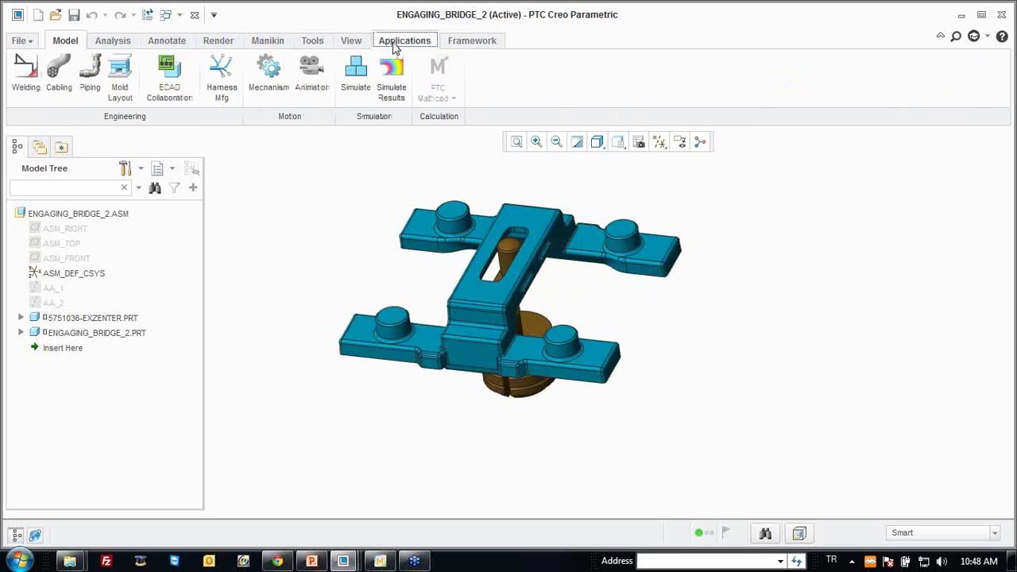
{"action": "left_click", "coordinate": [274, 74]}
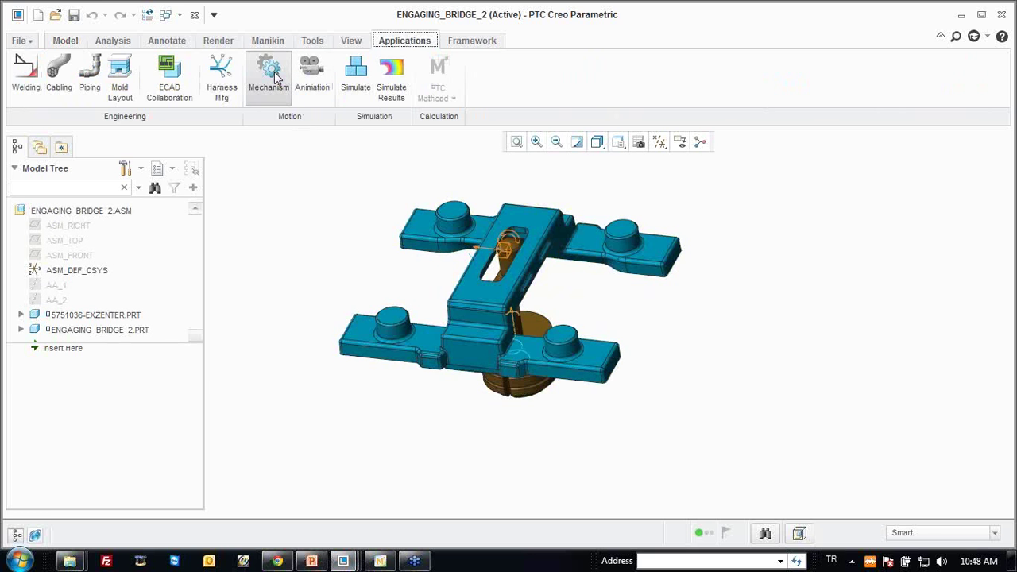
{"action": "scroll", "coordinate": [410, 235], "scroll_direction": "up", "scroll_amount": 2}
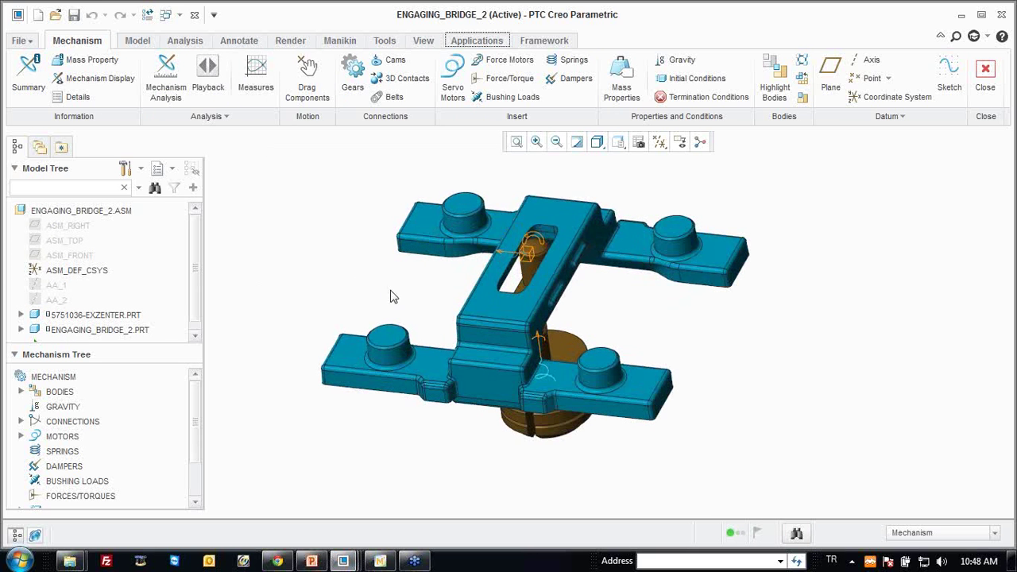
{"action": "middle_click_drag", "start_coordinate": [477, 279], "coordinate": [537, 264]}
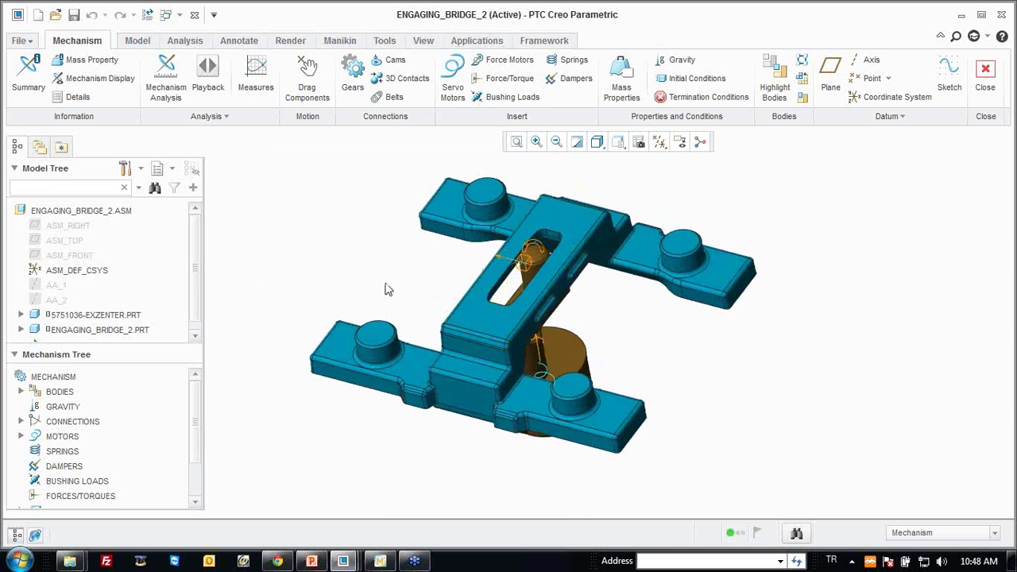
Edit ServoMotor1 and view its Profile: constant Velocity of 48000 deg/sec.
{"action": "left_click", "coordinate": [22, 437]}
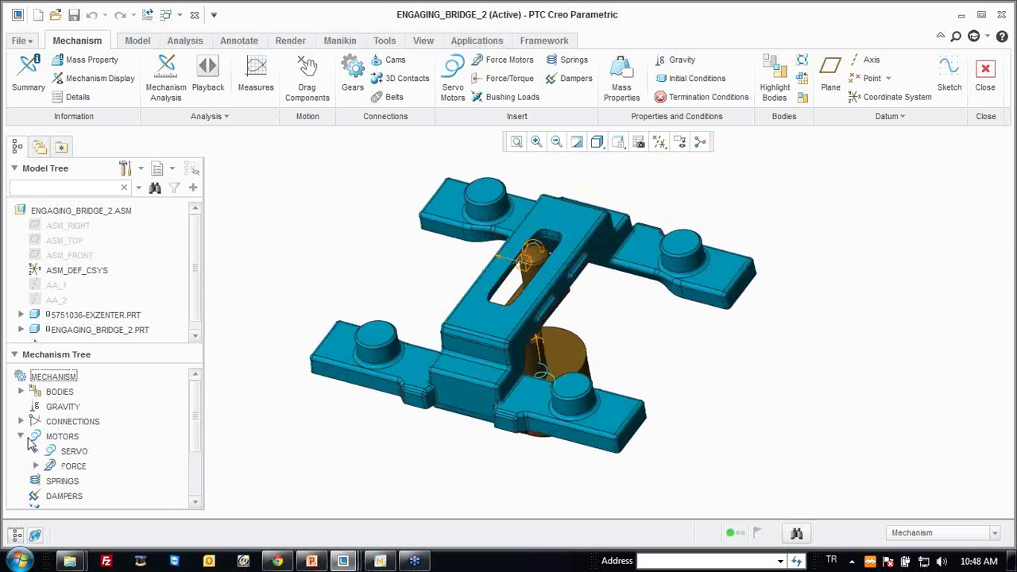
{"action": "scroll", "coordinate": [47, 410], "scroll_direction": "down", "scroll_amount": 1}
{"action": "left_click", "coordinate": [36, 404]}
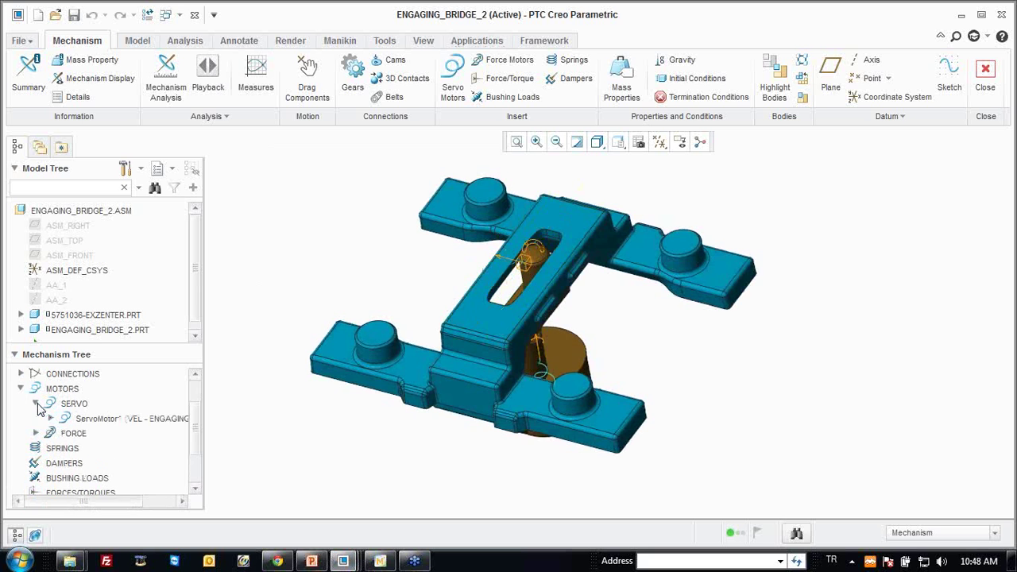
{"action": "right_click", "coordinate": [120, 421]}
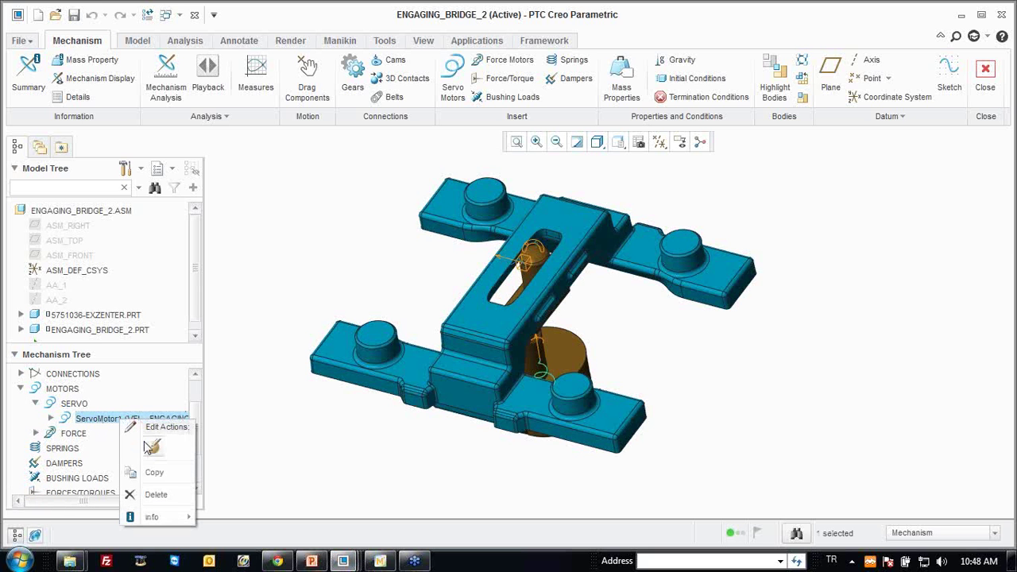
{"action": "left_click", "coordinate": [155, 449]}
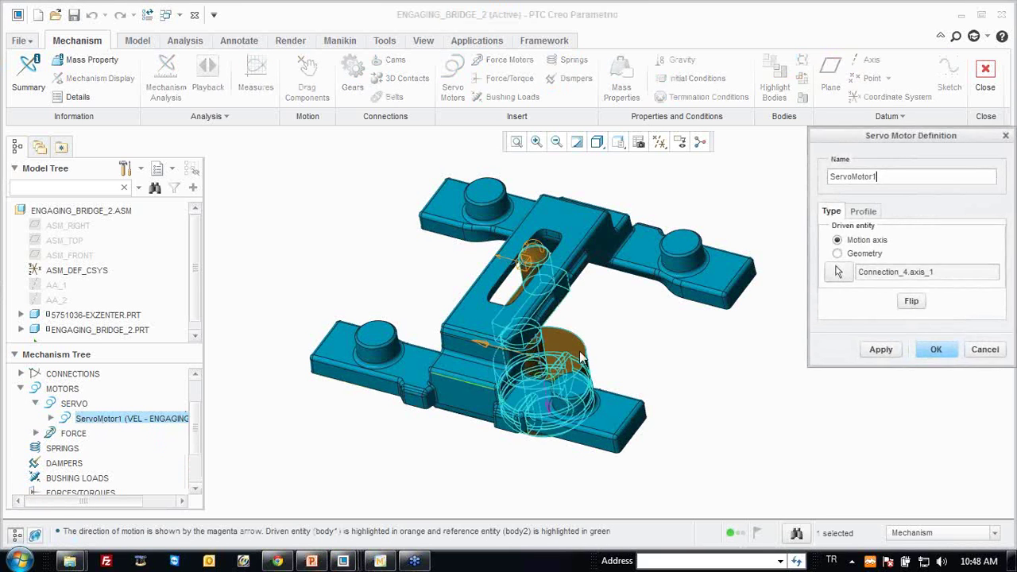
{"action": "left_click", "coordinate": [863, 213]}
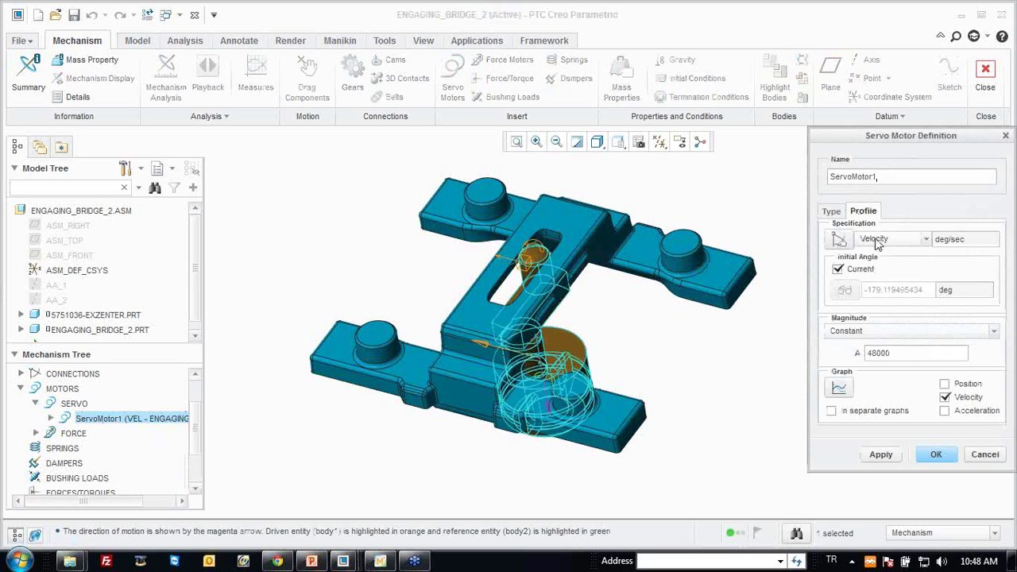
{"action": "left_click", "coordinate": [878, 242]}
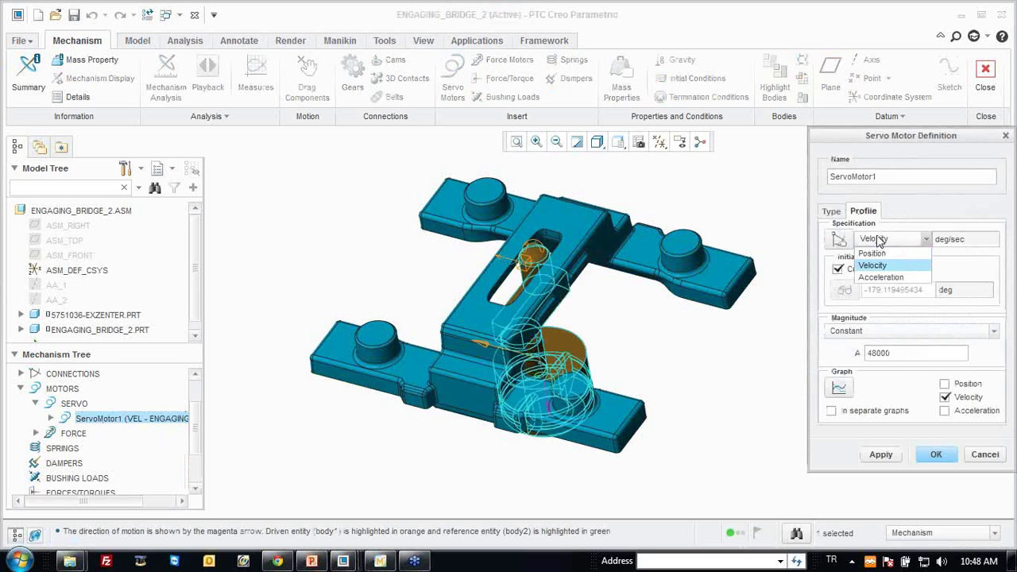
{"action": "left_click", "coordinate": [878, 240]}
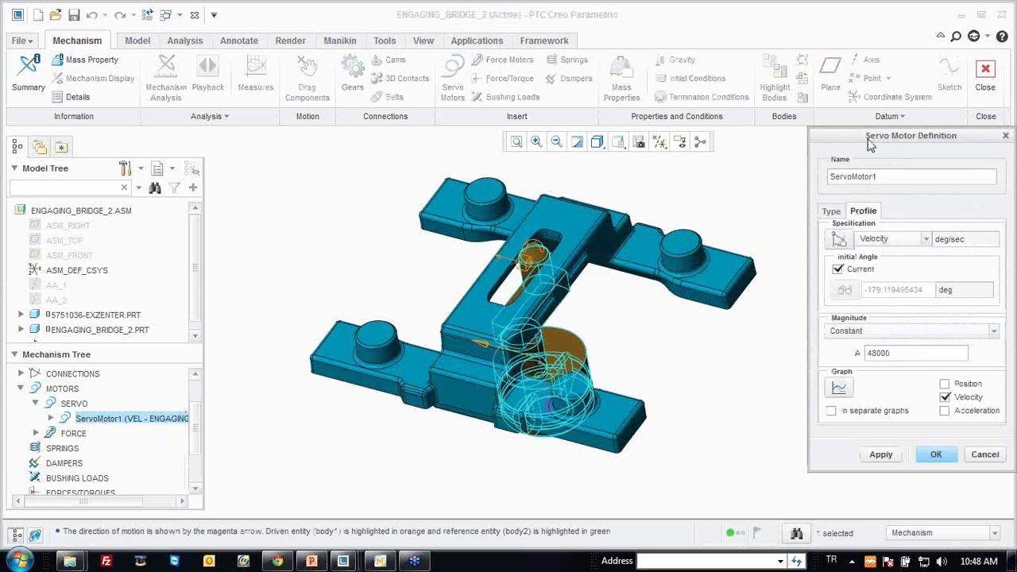
{"action": "left_click_drag", "start_coordinate": [871, 143], "coordinate": [833, 149]}
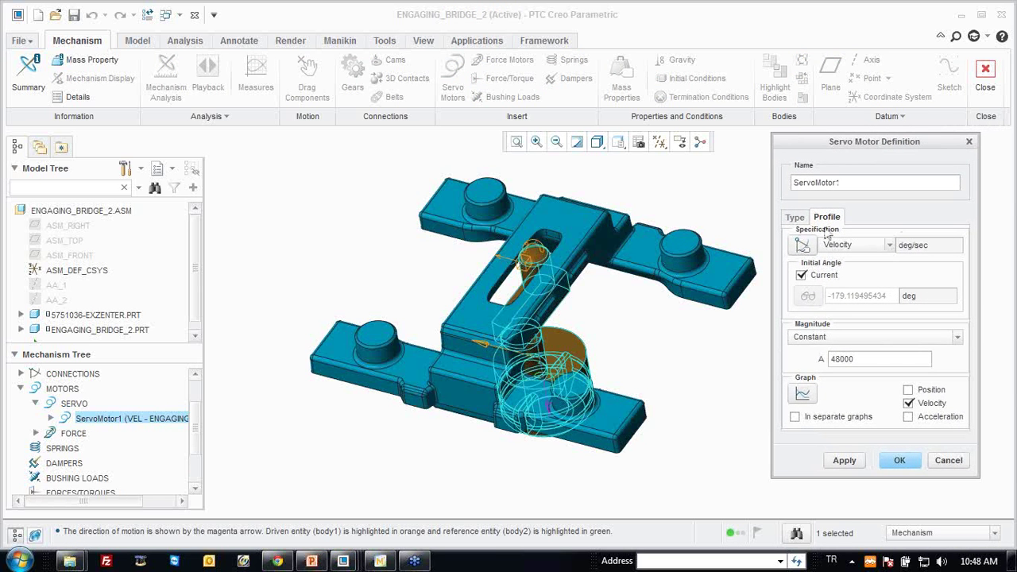
{"action": "mouse_move", "coordinate": [380, 561]}
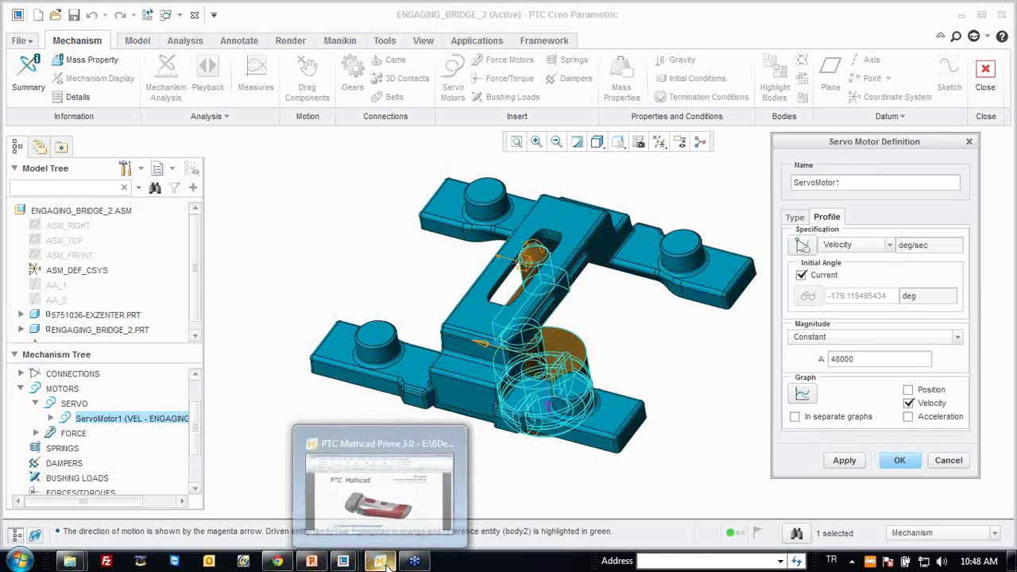
In the Mathcad shaver worksheet, expand the collapsed area under section 4.
{"action": "left_click", "coordinate": [378, 489]}
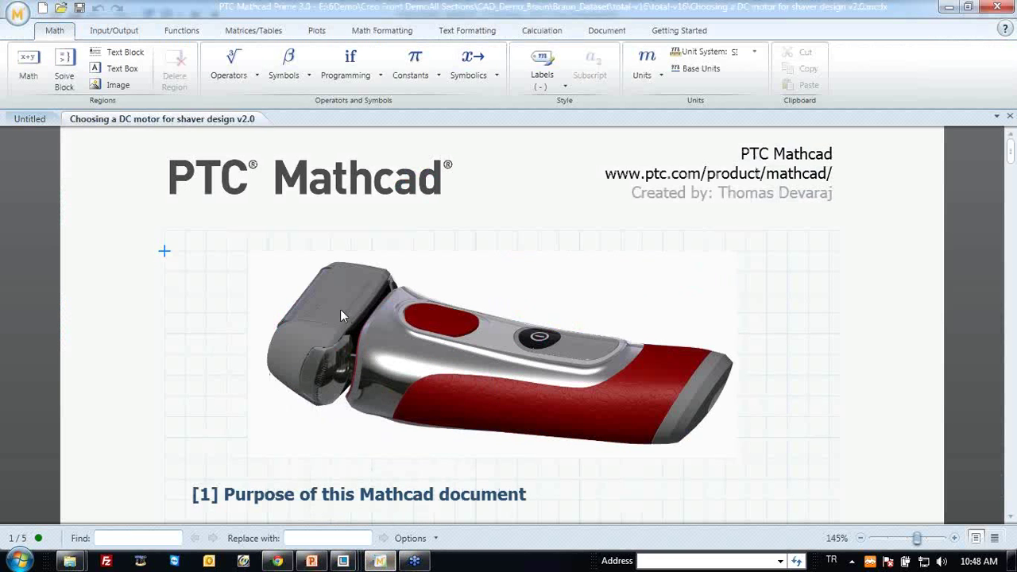
{"action": "scroll", "coordinate": [337, 310], "scroll_direction": "down", "scroll_amount": 2}
{"action": "scroll", "coordinate": [257, 326], "scroll_direction": "down", "scroll_amount": 2}
{"action": "scroll", "coordinate": [231, 332], "scroll_direction": "down", "scroll_amount": 4}
{"action": "scroll", "coordinate": [207, 342], "scroll_direction": "down", "scroll_amount": 3}
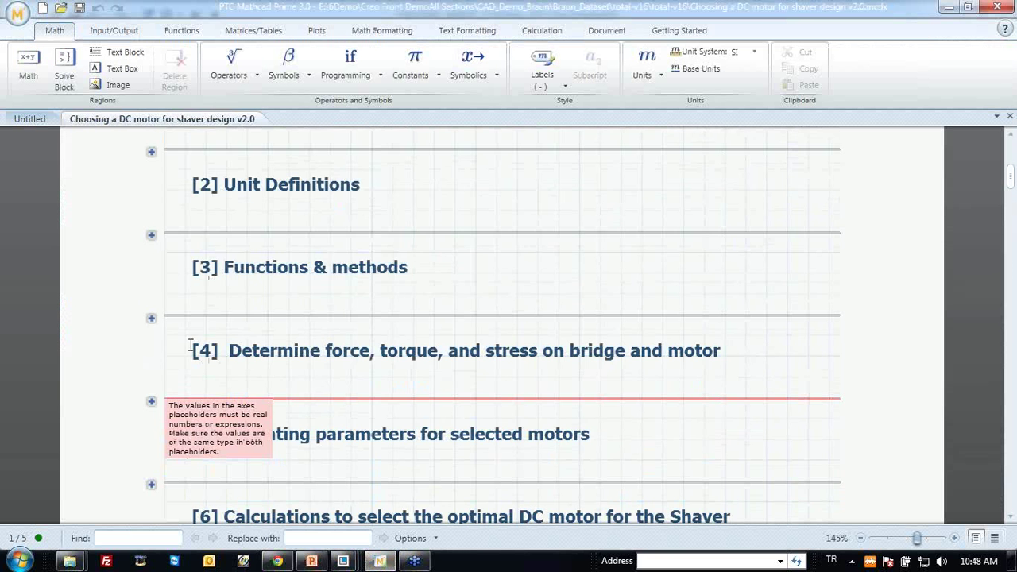
{"action": "scroll", "coordinate": [255, 322], "scroll_direction": "up", "scroll_amount": 6}
{"action": "scroll", "coordinate": [261, 323], "scroll_direction": "up", "scroll_amount": 1}
{"action": "scroll", "coordinate": [262, 323], "scroll_direction": "up", "scroll_amount": 2}
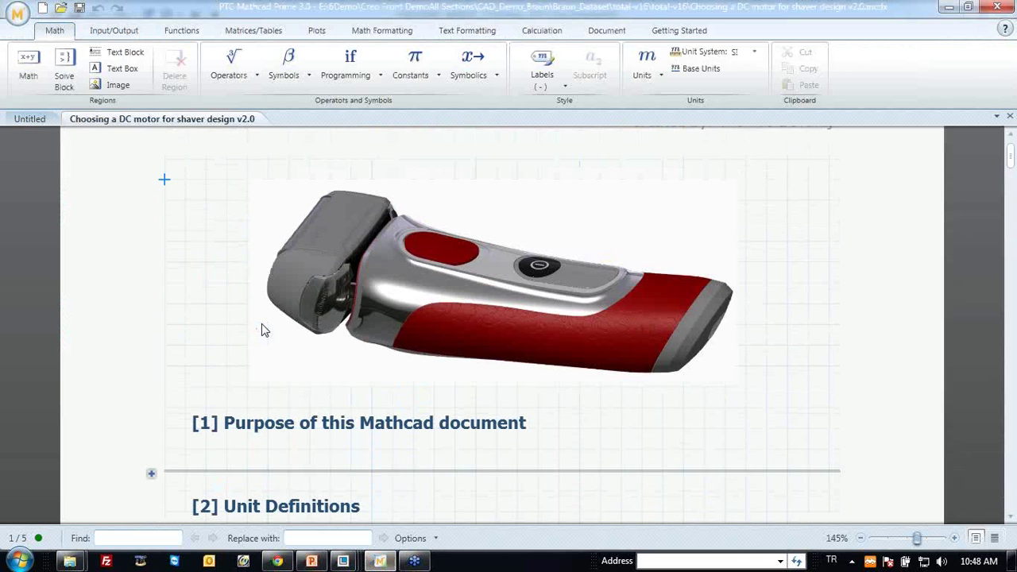
{"action": "scroll", "coordinate": [262, 324], "scroll_direction": "down", "scroll_amount": 3}
{"action": "scroll", "coordinate": [262, 323], "scroll_direction": "down", "scroll_amount": 1}
{"action": "scroll", "coordinate": [259, 326], "scroll_direction": "down", "scroll_amount": 3}
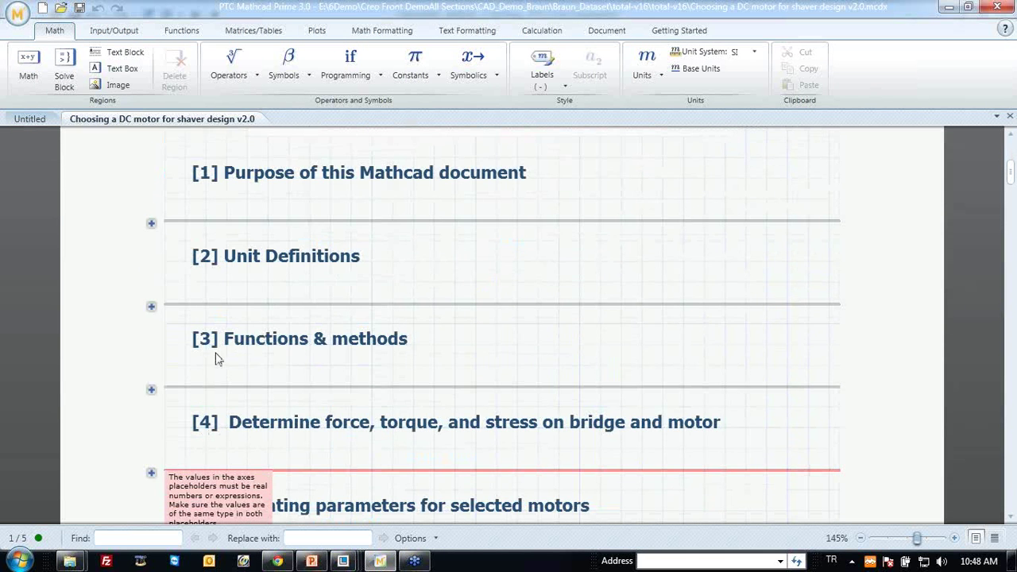
{"action": "scroll", "coordinate": [208, 365], "scroll_direction": "down", "scroll_amount": 2}
{"action": "scroll", "coordinate": [182, 365], "scroll_direction": "down", "scroll_amount": 1}
{"action": "left_click", "coordinate": [150, 364]}
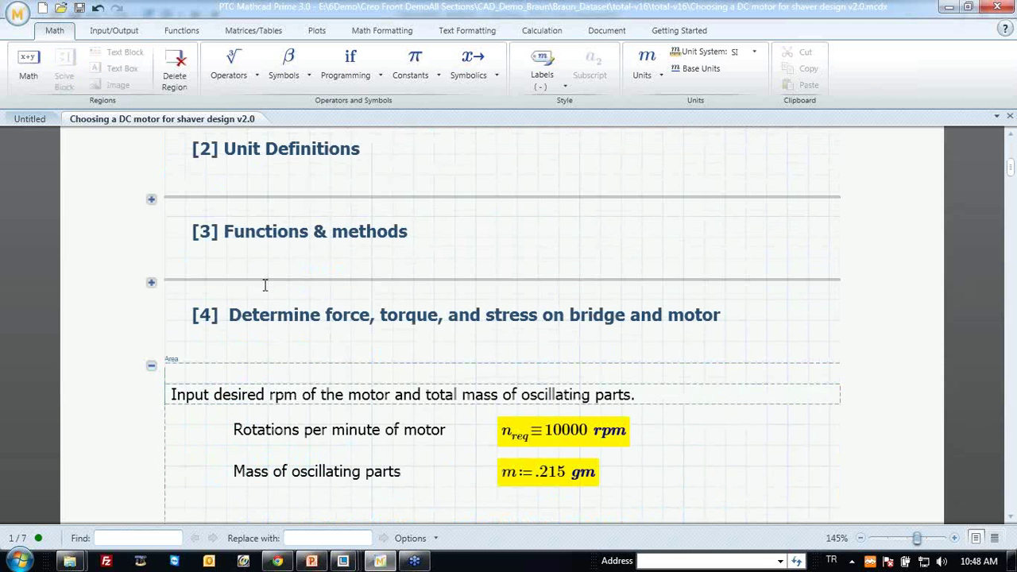
{"action": "scroll", "coordinate": [266, 284], "scroll_direction": "down", "scroll_amount": 1}
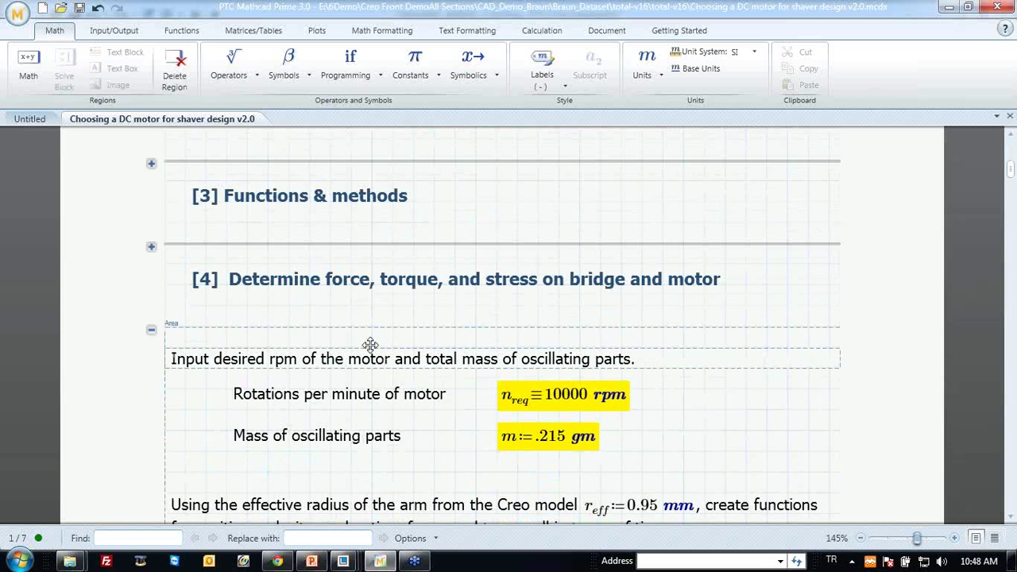
Evaluate n_req in deg/s, showing the 10000 rpm speed as 60000 deg/s.
{"action": "left_click", "coordinate": [626, 402]}
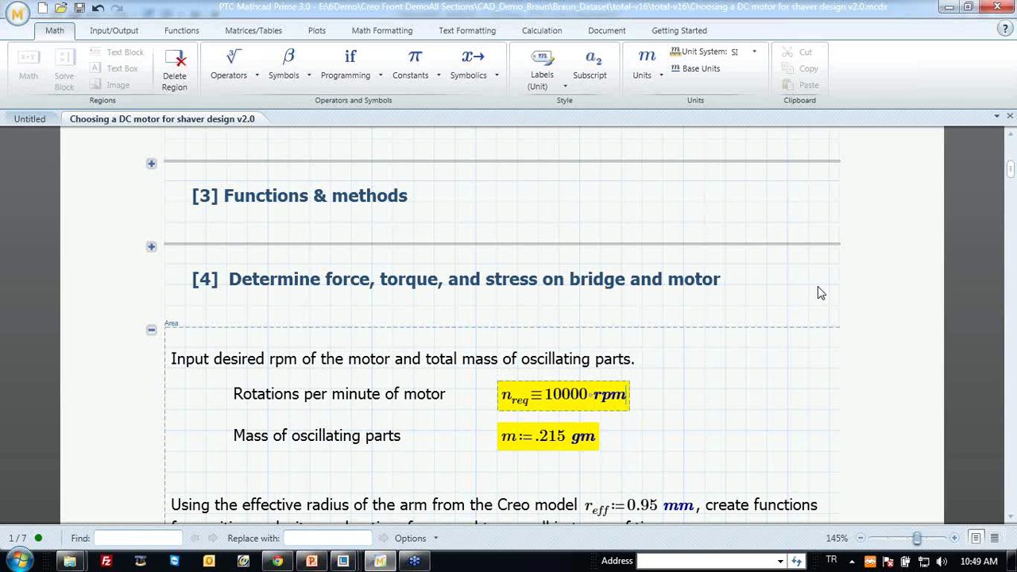
{"action": "scroll", "coordinate": [490, 322], "scroll_direction": "down", "scroll_amount": 1}
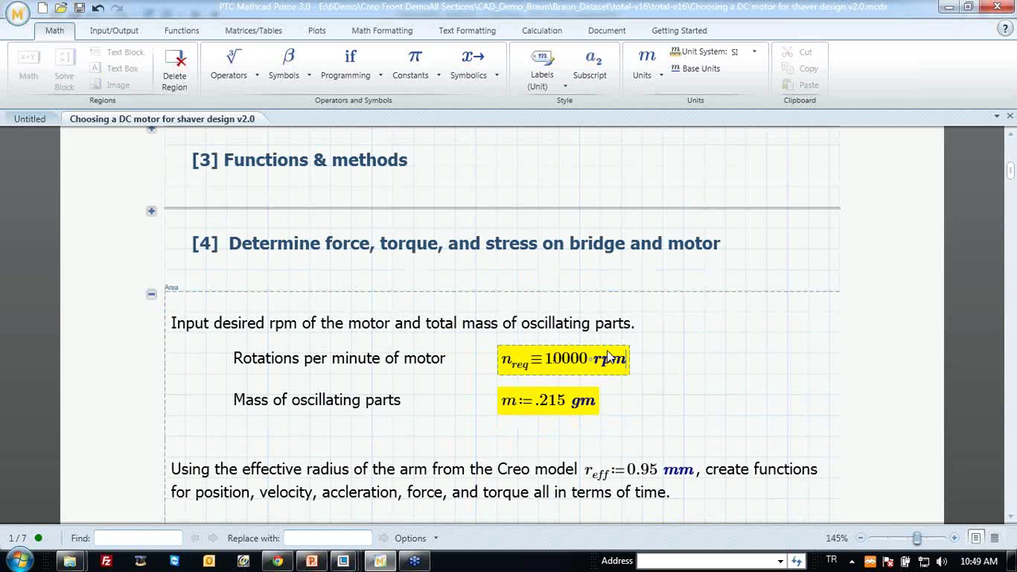
{"action": "type", "text": "=1047.198·1/s"}
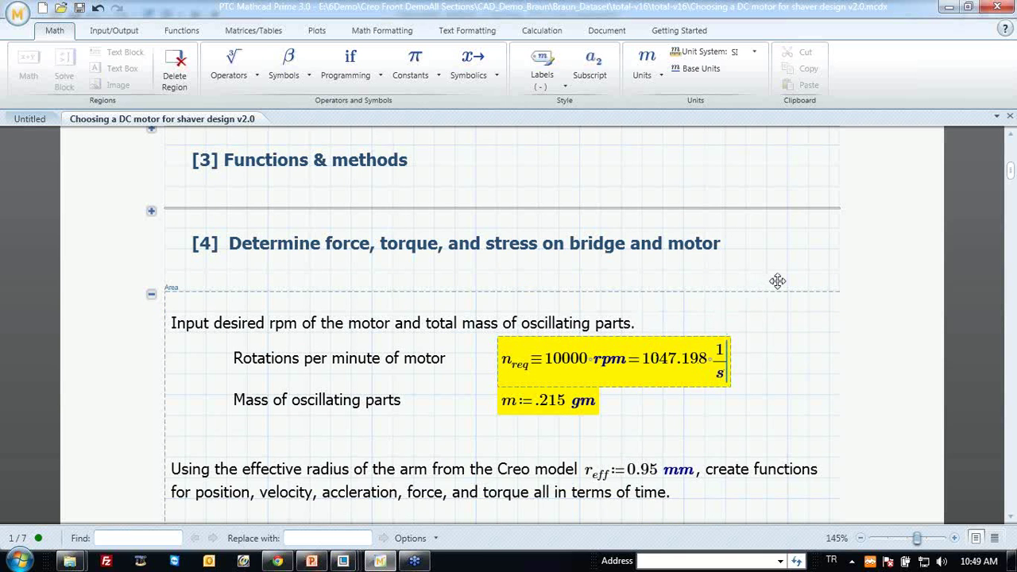
{"action": "key", "text": "BackSpace"}
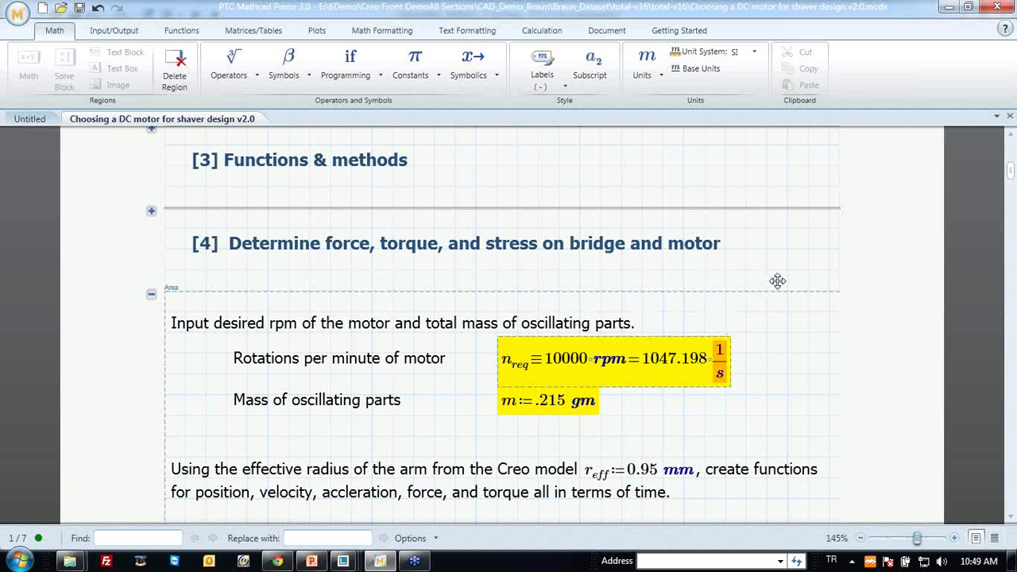
{"action": "type", "text": "deg/s"}
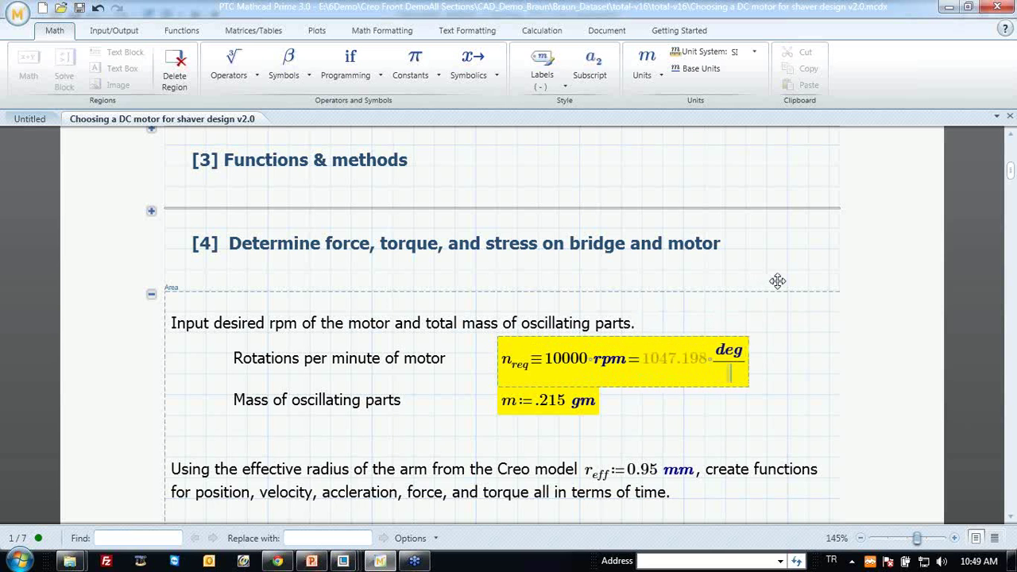
{"action": "key", "text": "Down"}
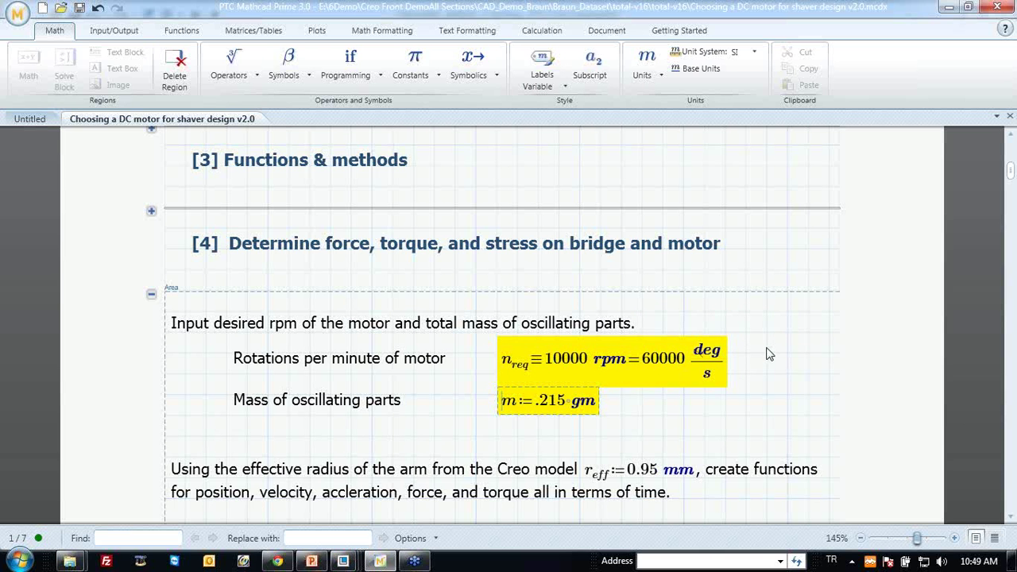
In Creo, change ServoMotor1's velocity magnitude from 48000 to 6e4 (60000 deg/s).
{"action": "left_click", "coordinate": [356, 562]}
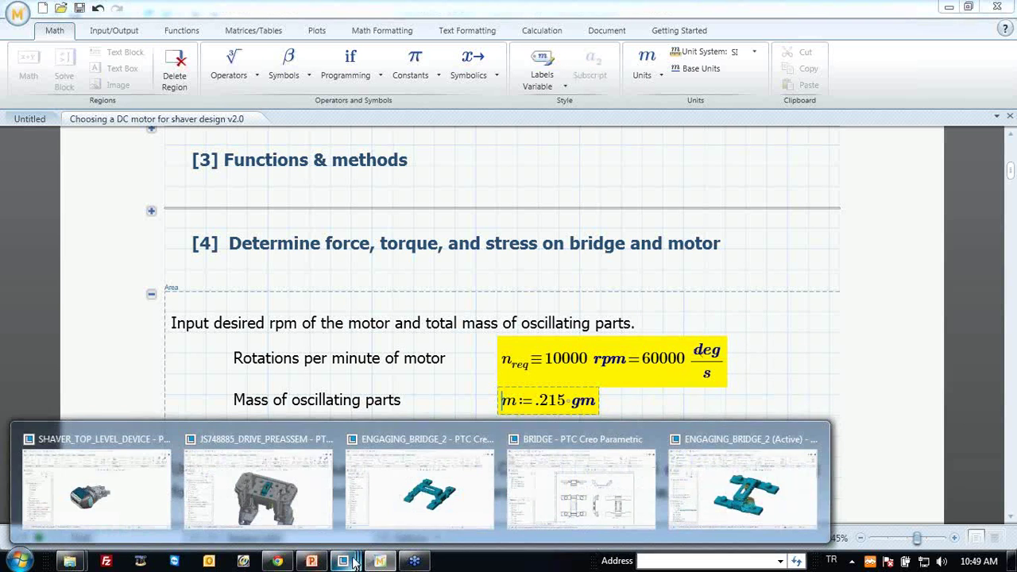
{"action": "left_click", "coordinate": [740, 485]}
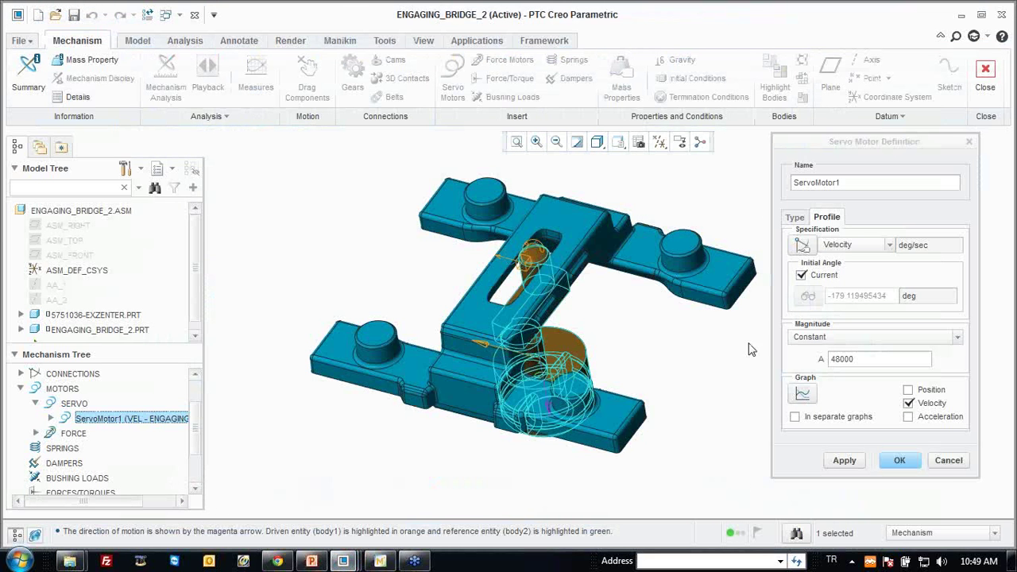
{"action": "double_click", "coordinate": [856, 360]}
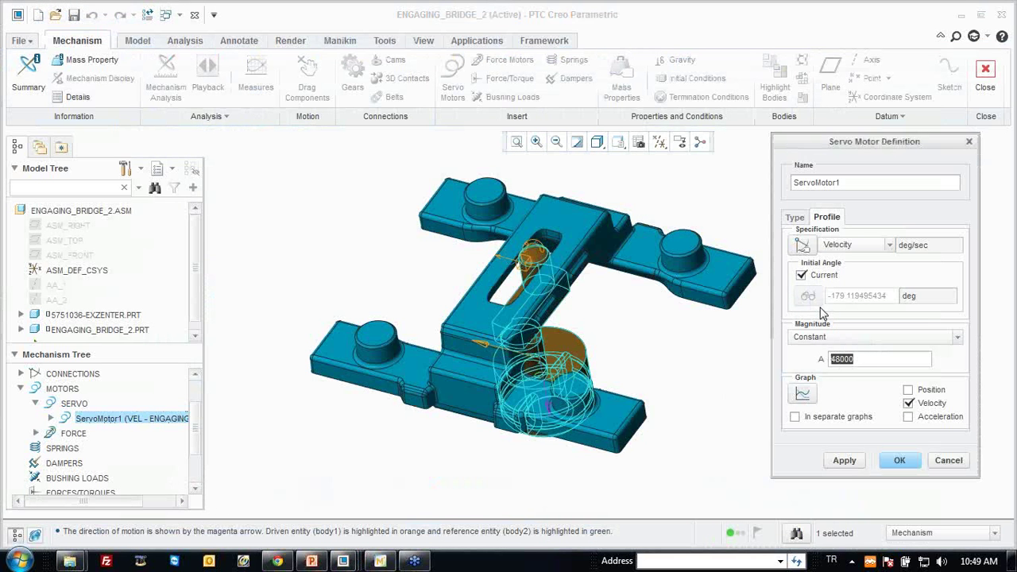
{"action": "type", "text": "6e4"}
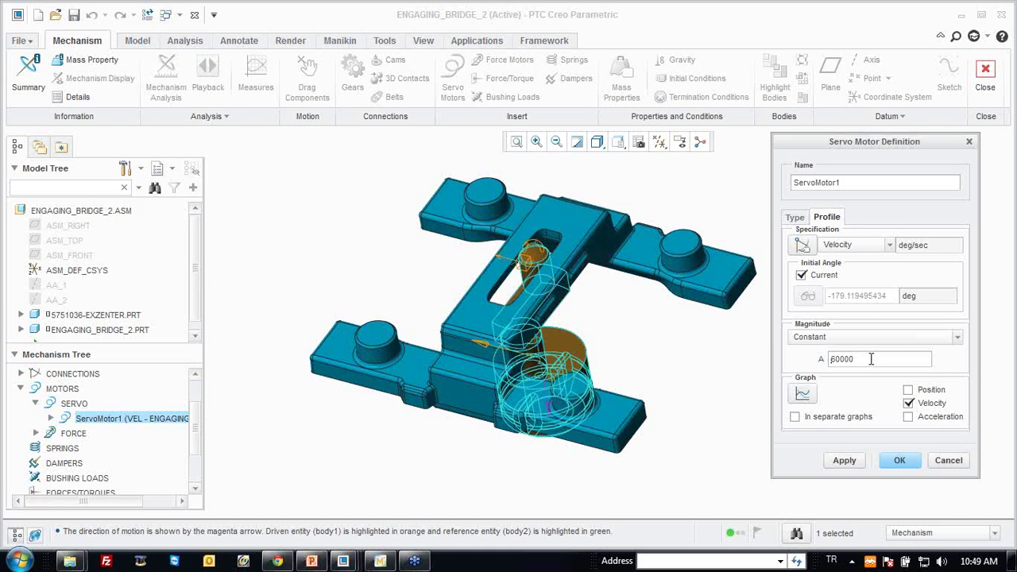
{"action": "left_click", "coordinate": [899, 462]}
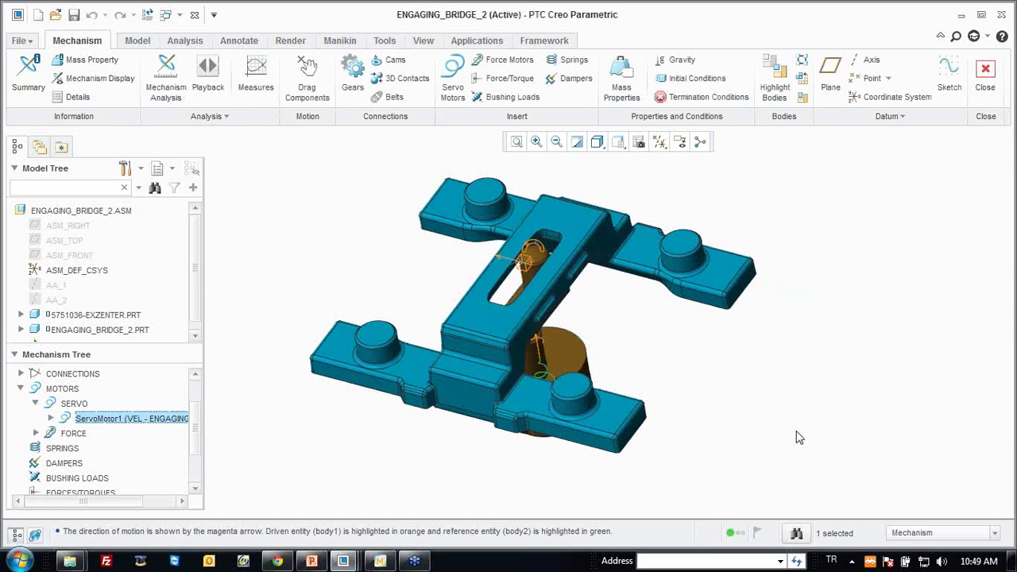
Expand the force motors and bring up ForceMotor1's actions.
{"action": "left_click", "coordinate": [37, 434]}
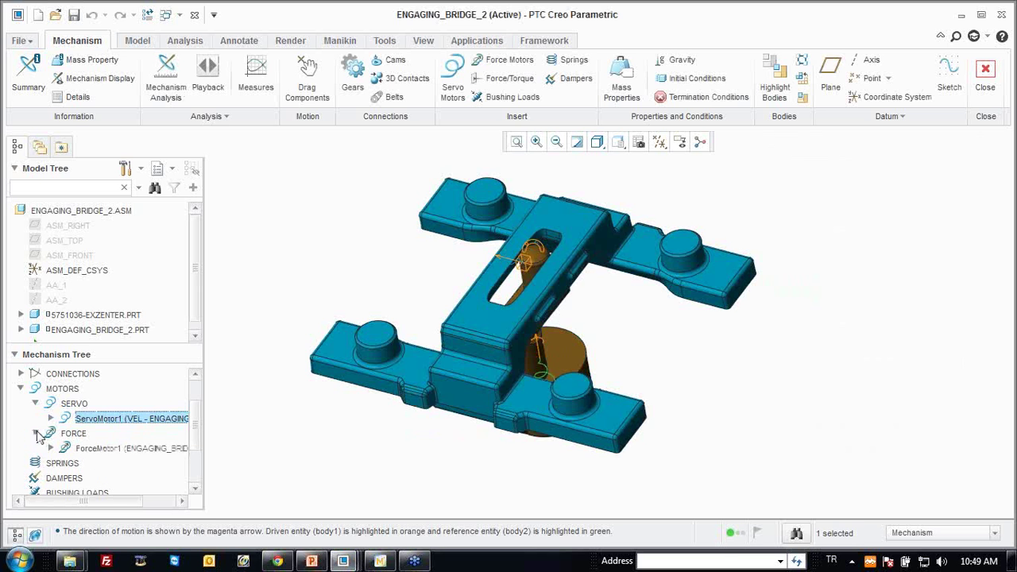
{"action": "left_click", "coordinate": [99, 448]}
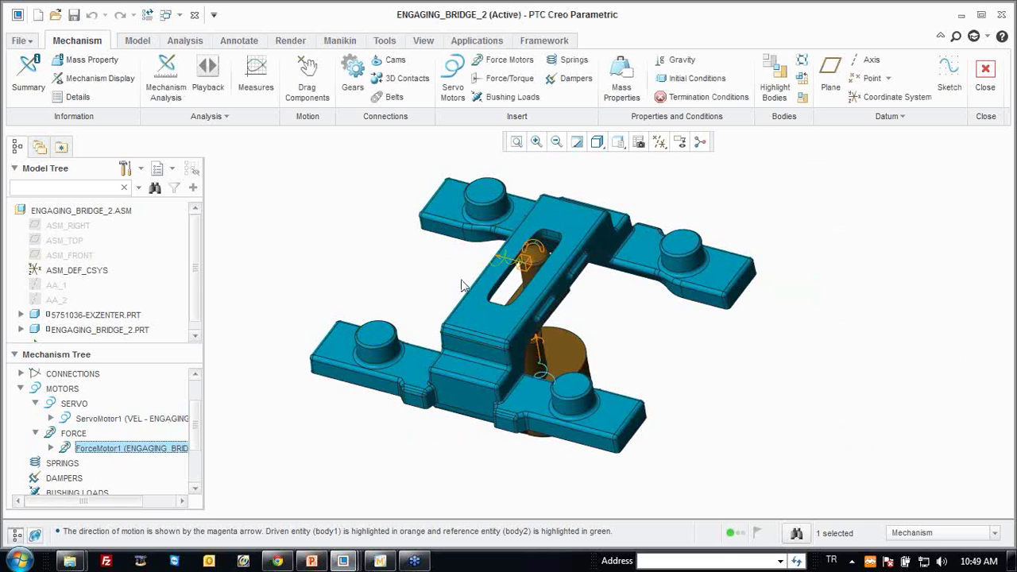
{"action": "right_click", "coordinate": [127, 450]}
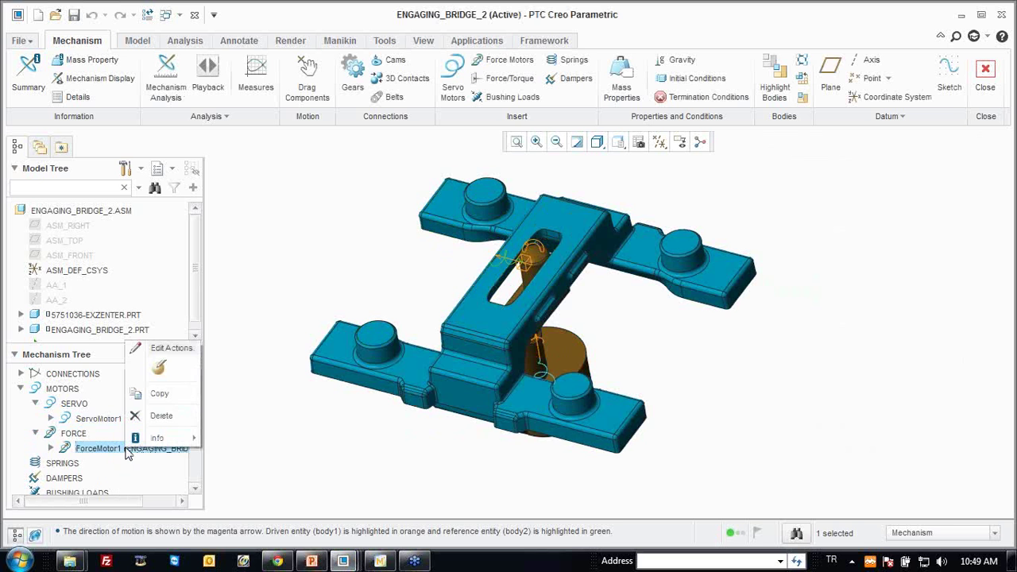
Open ForceMotor1's definition and look up the required force in the Mathcad worksheet.
{"action": "left_click", "coordinate": [160, 369]}
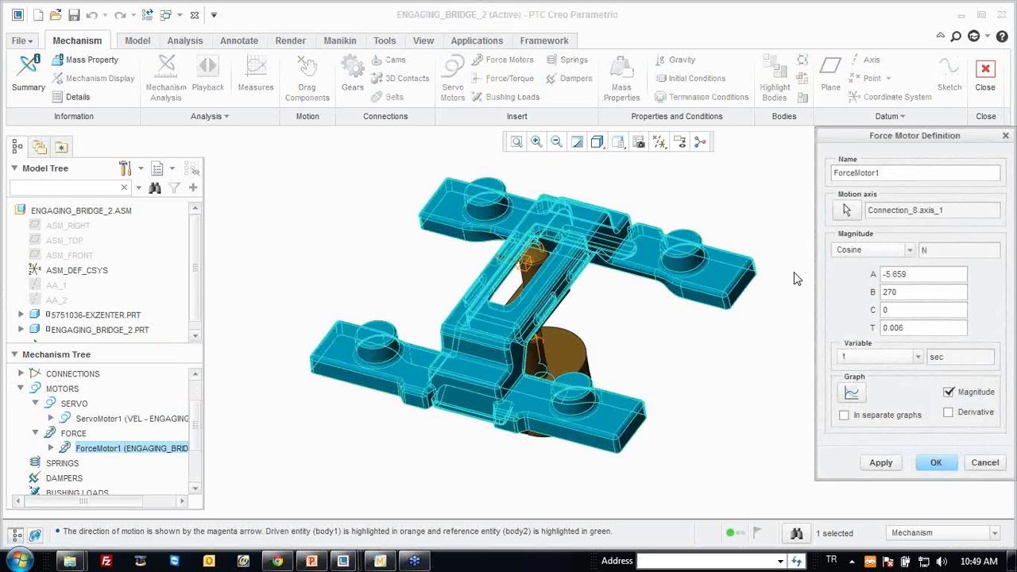
{"action": "left_click_drag", "start_coordinate": [918, 141], "coordinate": [854, 142]}
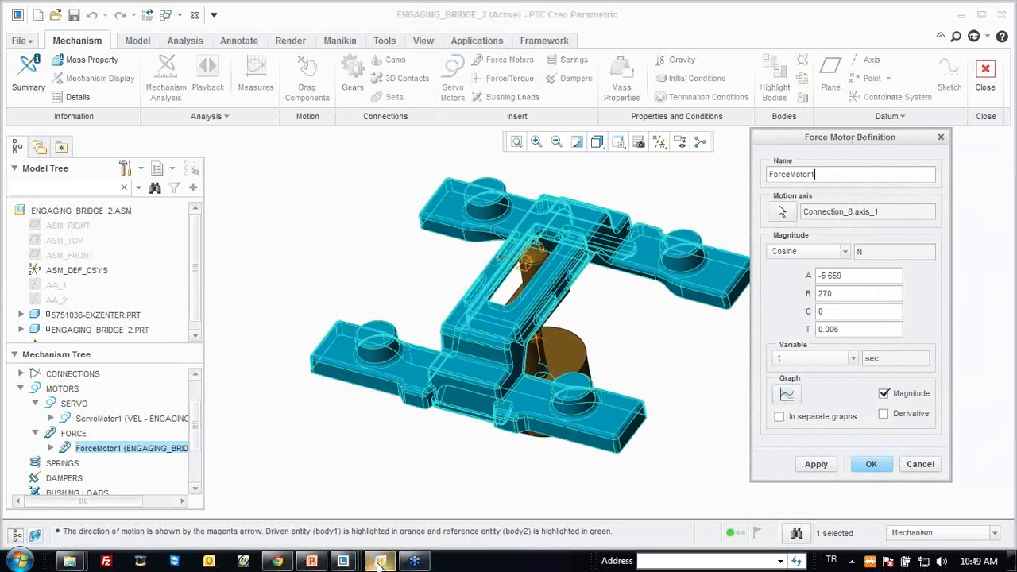
{"action": "left_click", "coordinate": [380, 561]}
{"action": "scroll", "coordinate": [511, 302], "scroll_direction": "down", "scroll_amount": 3}
{"action": "scroll", "coordinate": [527, 261], "scroll_direction": "down", "scroll_amount": 4}
{"action": "scroll", "coordinate": [528, 260], "scroll_direction": "down", "scroll_amount": 2}
{"action": "scroll", "coordinate": [528, 260], "scroll_direction": "down", "scroll_amount": 3}
{"action": "scroll", "coordinate": [529, 263], "scroll_direction": "down", "scroll_amount": 1}
{"action": "scroll", "coordinate": [531, 265], "scroll_direction": "down", "scroll_amount": 2}
{"action": "scroll", "coordinate": [529, 264], "scroll_direction": "down", "scroll_amount": 2}
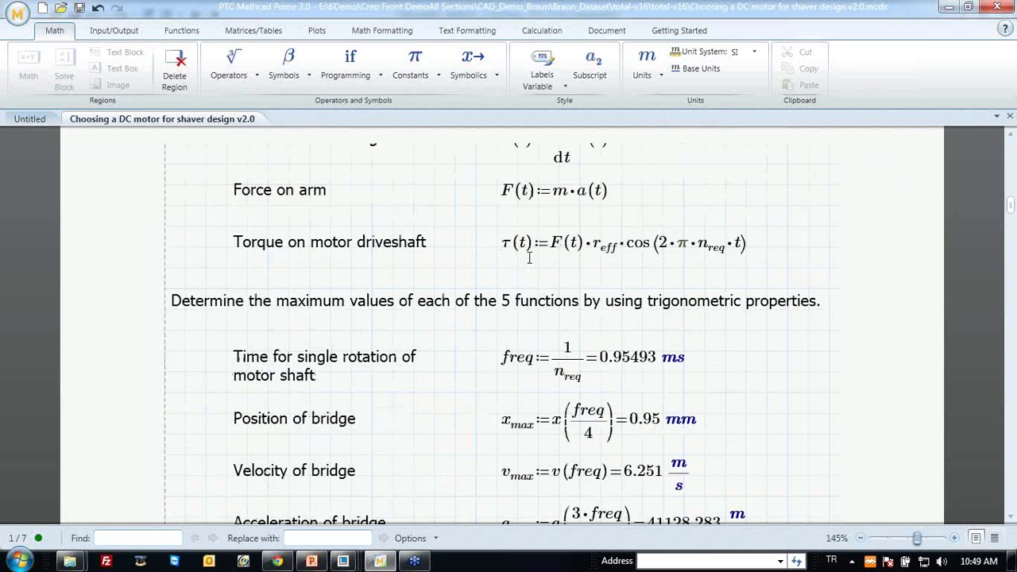
{"action": "scroll", "coordinate": [530, 264], "scroll_direction": "down", "scroll_amount": 4}
{"action": "scroll", "coordinate": [529, 270], "scroll_direction": "down", "scroll_amount": 3}
{"action": "scroll", "coordinate": [526, 294], "scroll_direction": "down", "scroll_amount": 1}
{"action": "scroll", "coordinate": [527, 312], "scroll_direction": "down", "scroll_amount": 1}
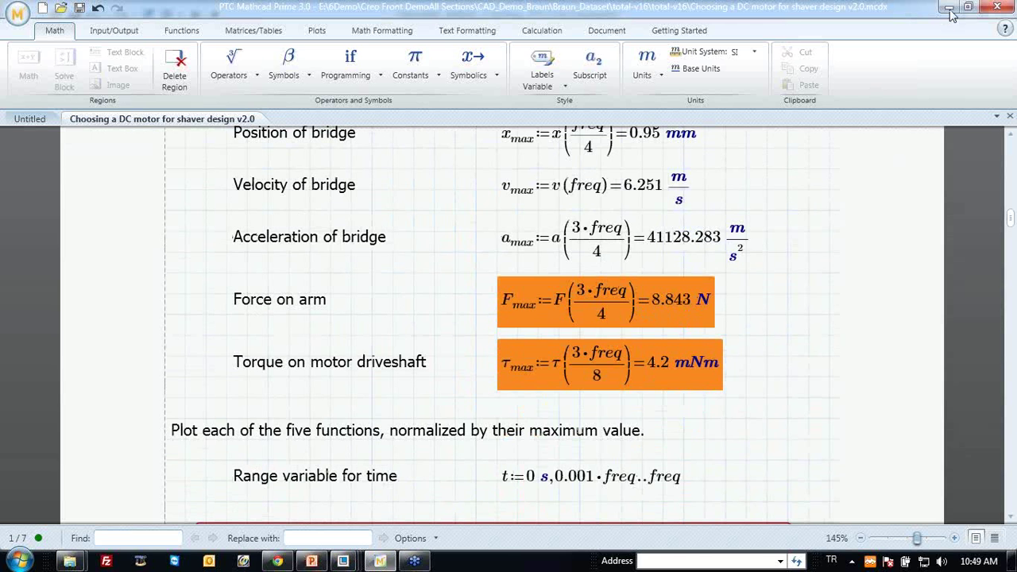
{"action": "scroll", "coordinate": [757, 247], "scroll_direction": "up", "scroll_amount": 1}
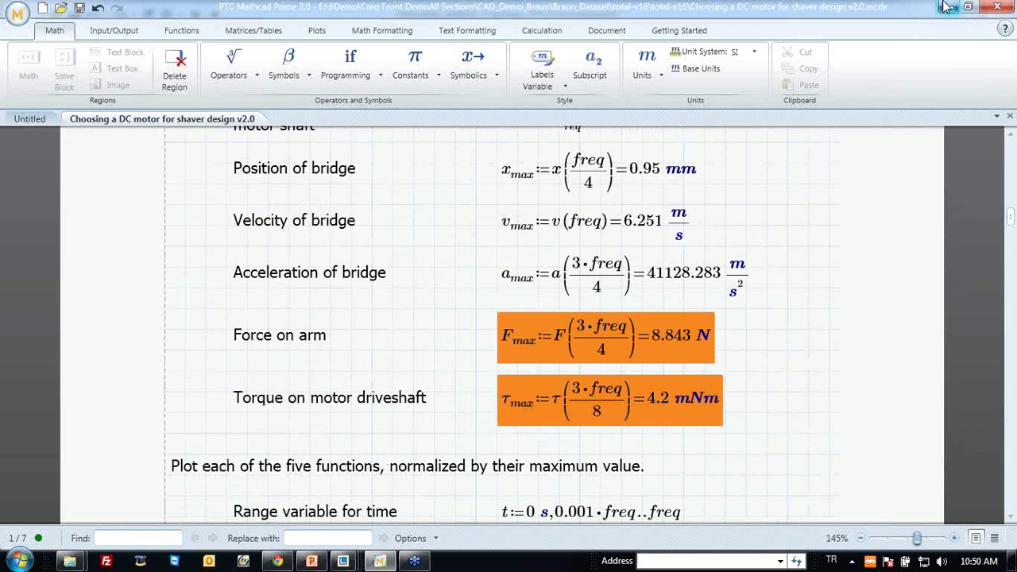
Change ForceMotor1's cosine amplitude A to -8.843, preview its force profile, and accept.
{"action": "left_click", "coordinate": [345, 562]}
{"action": "mouse_move", "coordinate": [344, 561]}
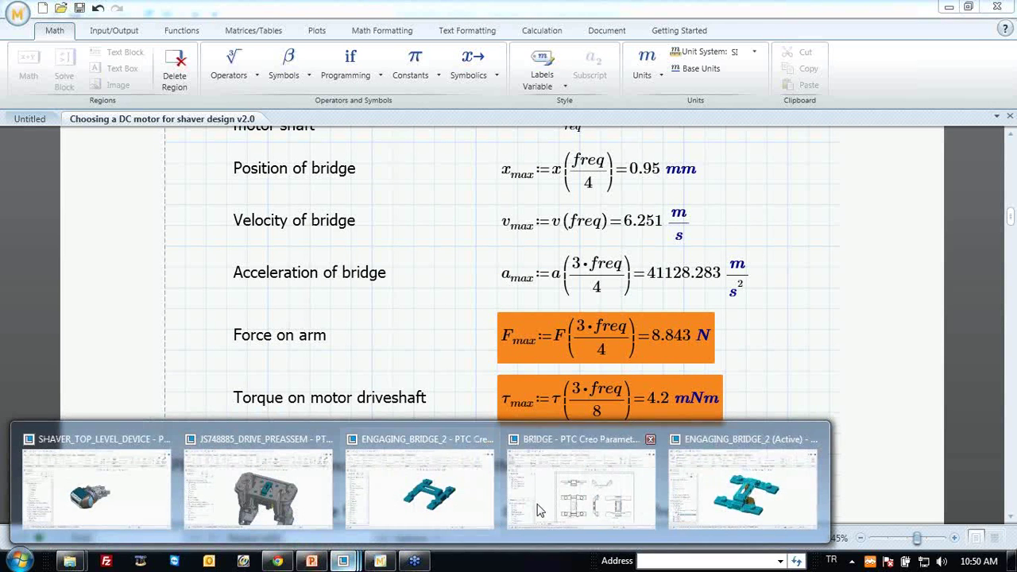
{"action": "left_click", "coordinate": [763, 485]}
{"action": "left_click", "coordinate": [891, 276]}
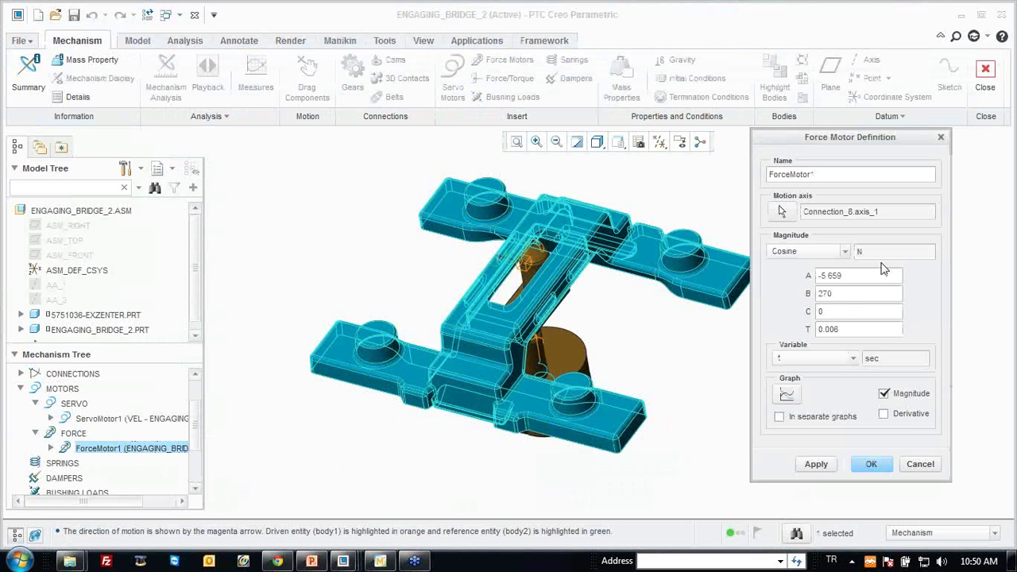
{"action": "key", "text": "BackSpace"}
{"action": "key", "text": "BackSpace"}
{"action": "key", "text": "BackSpace"}
{"action": "key", "text": "BackSpace"}
{"action": "key", "text": "BackSpace"}
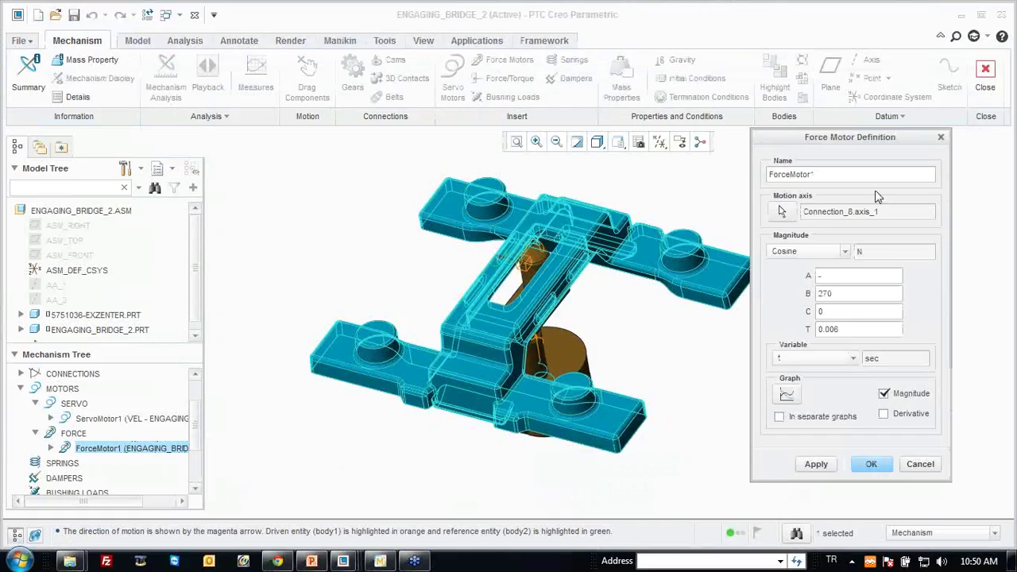
{"action": "type", "text": "8.6"}
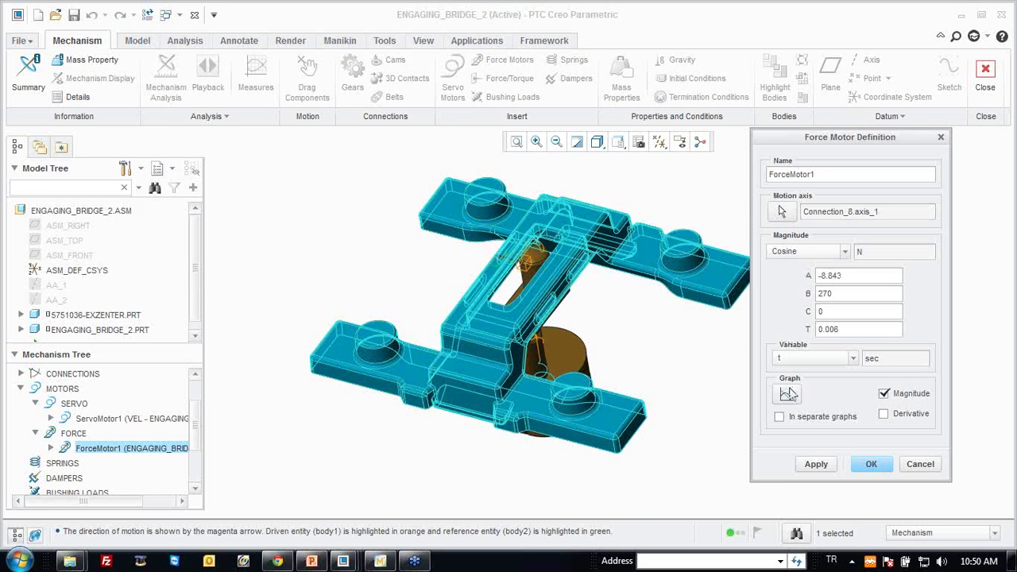
{"action": "left_click", "coordinate": [787, 396]}
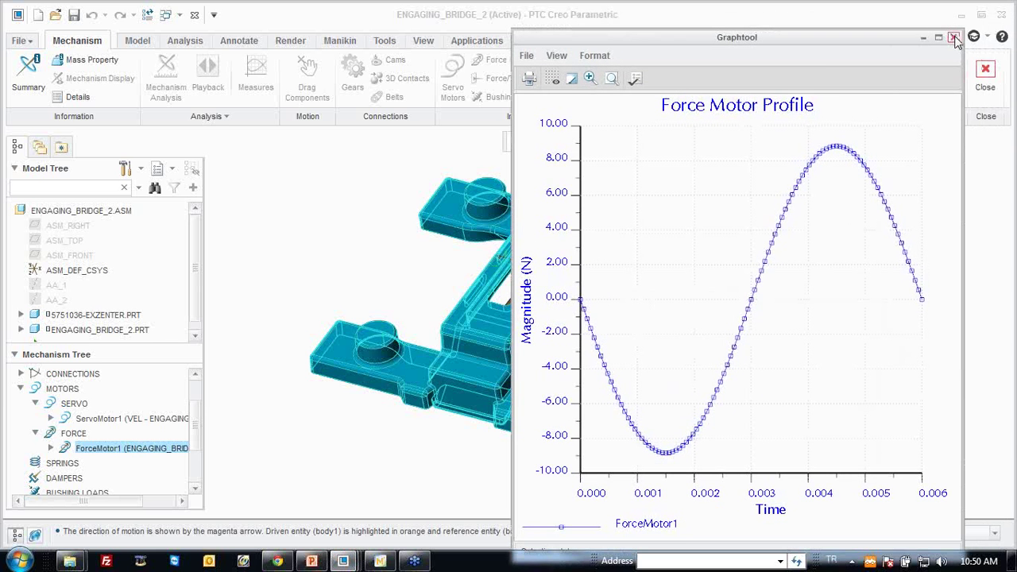
{"action": "left_click", "coordinate": [954, 38]}
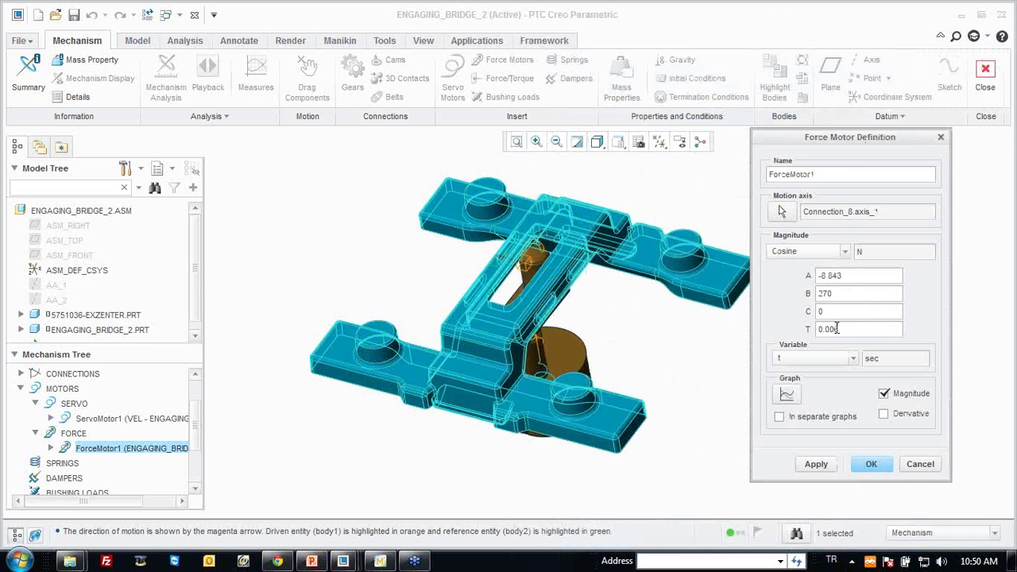
{"action": "left_click", "coordinate": [872, 466]}
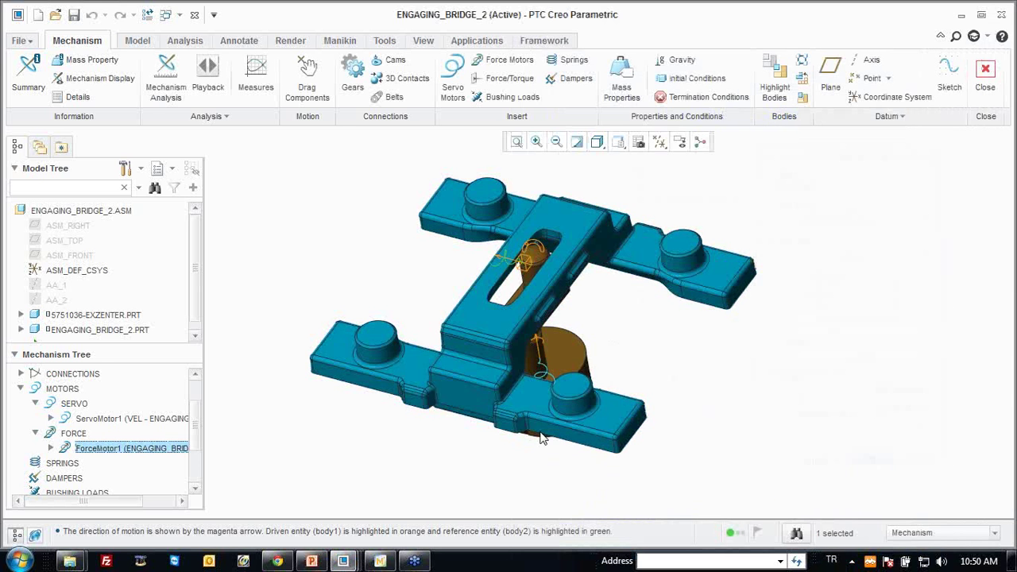
Re-run the MOTION (DYNAMICS) analysis.
{"action": "scroll", "coordinate": [96, 450], "scroll_direction": "down", "scroll_amount": 2}
{"action": "scroll", "coordinate": [48, 465], "scroll_direction": "down", "scroll_amount": 1}
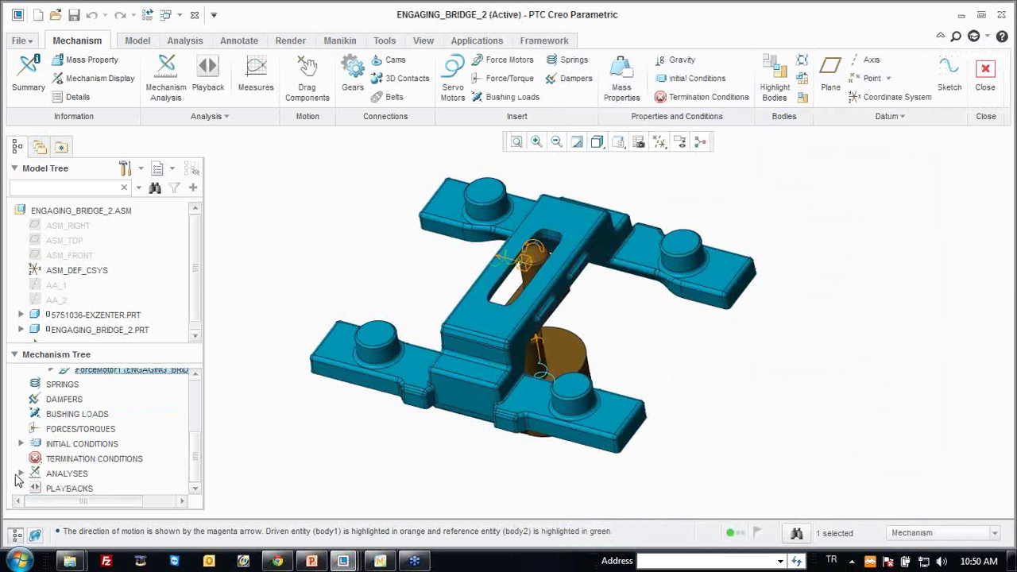
{"action": "left_click", "coordinate": [20, 474]}
{"action": "scroll", "coordinate": [74, 443], "scroll_direction": "down", "scroll_amount": 1}
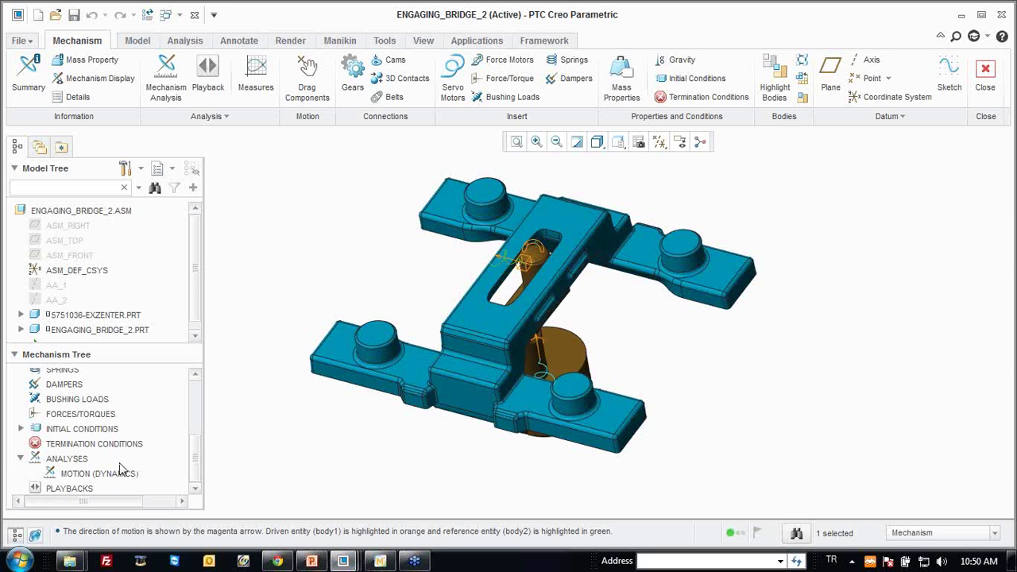
{"action": "left_click", "coordinate": [117, 472]}
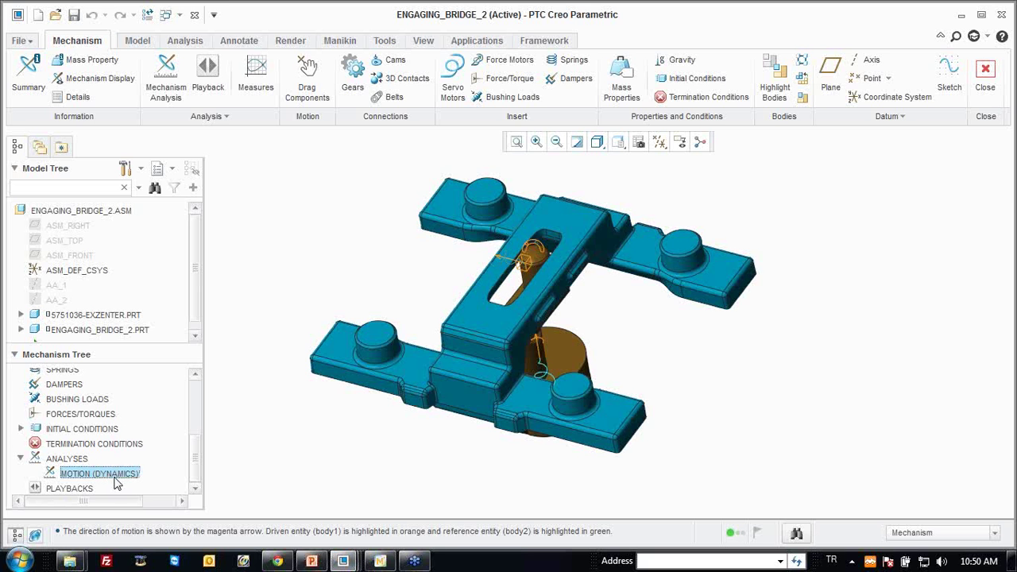
{"action": "right_click", "coordinate": [120, 477]}
{"action": "left_click", "coordinate": [152, 440]}
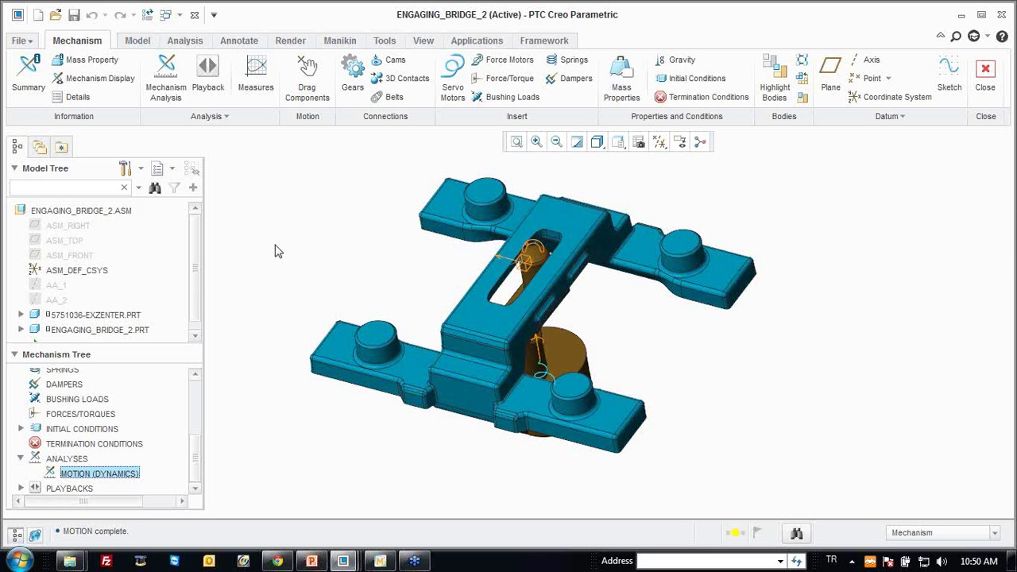
In Measures, select the MOTION result set and confirm measure1's definition.
{"action": "left_click", "coordinate": [259, 100]}
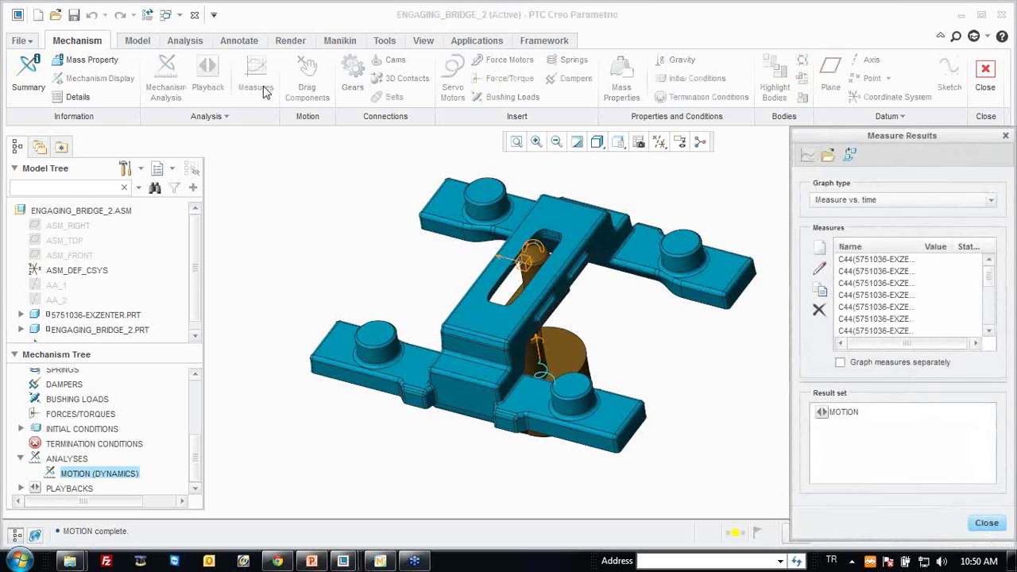
{"action": "scroll", "coordinate": [891, 280], "scroll_direction": "down", "scroll_amount": 2}
{"action": "left_click", "coordinate": [841, 415]}
{"action": "scroll", "coordinate": [939, 273], "scroll_direction": "down", "scroll_amount": 2}
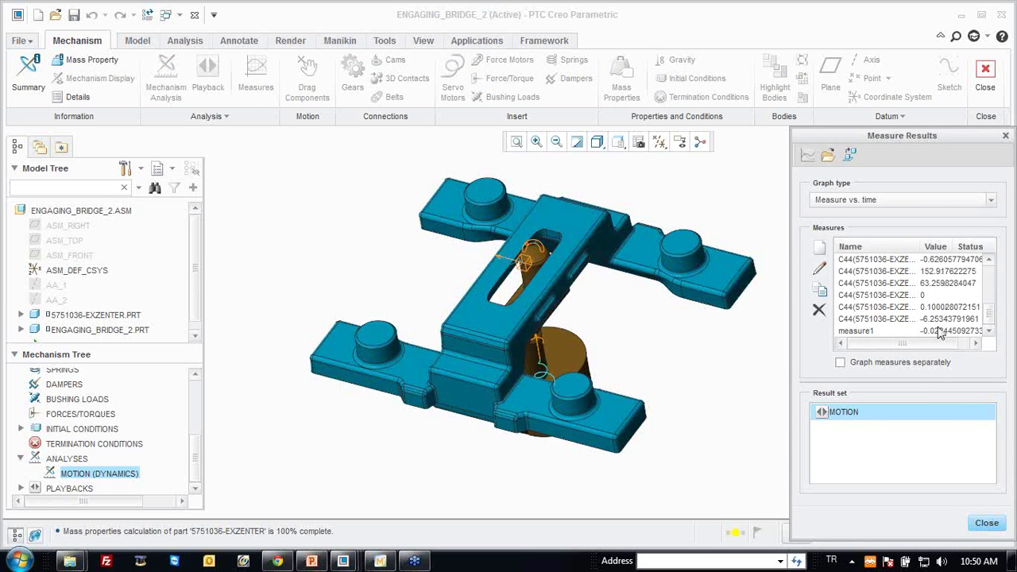
{"action": "left_click", "coordinate": [866, 330]}
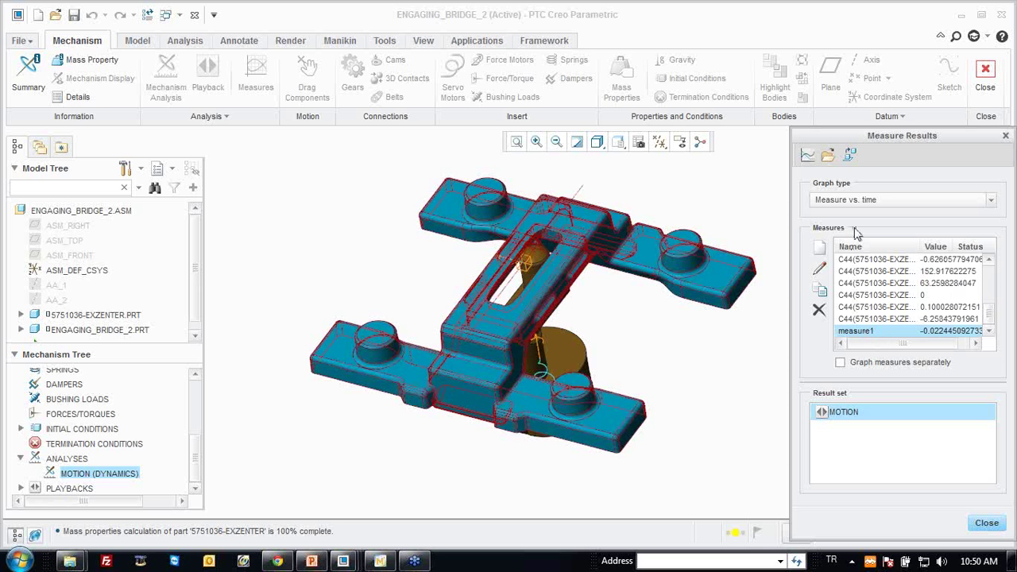
{"action": "left_click", "coordinate": [820, 272]}
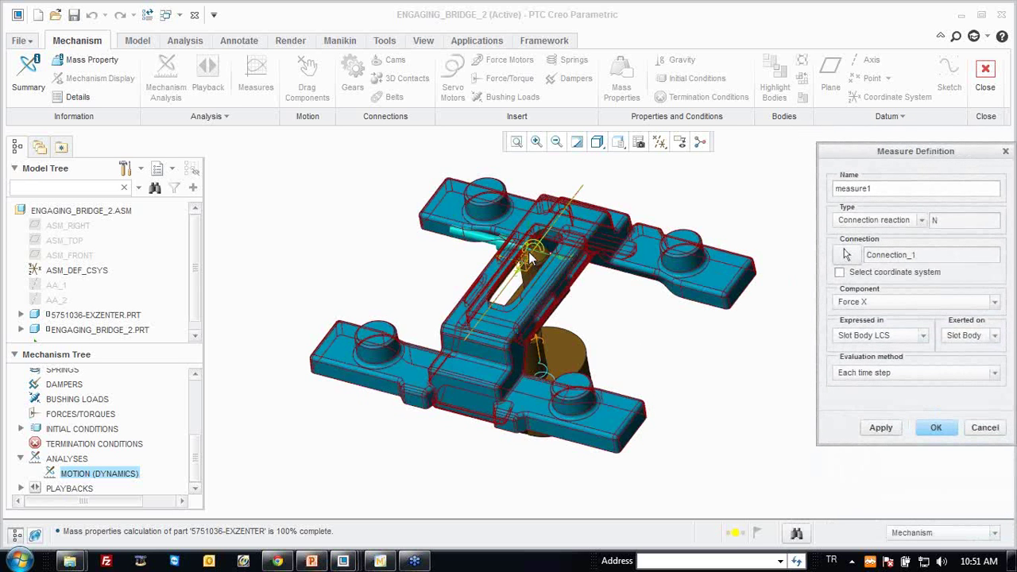
{"action": "scroll", "coordinate": [529, 252], "scroll_direction": "up", "scroll_amount": 3}
{"action": "scroll", "coordinate": [554, 261], "scroll_direction": "down", "scroll_amount": 3}
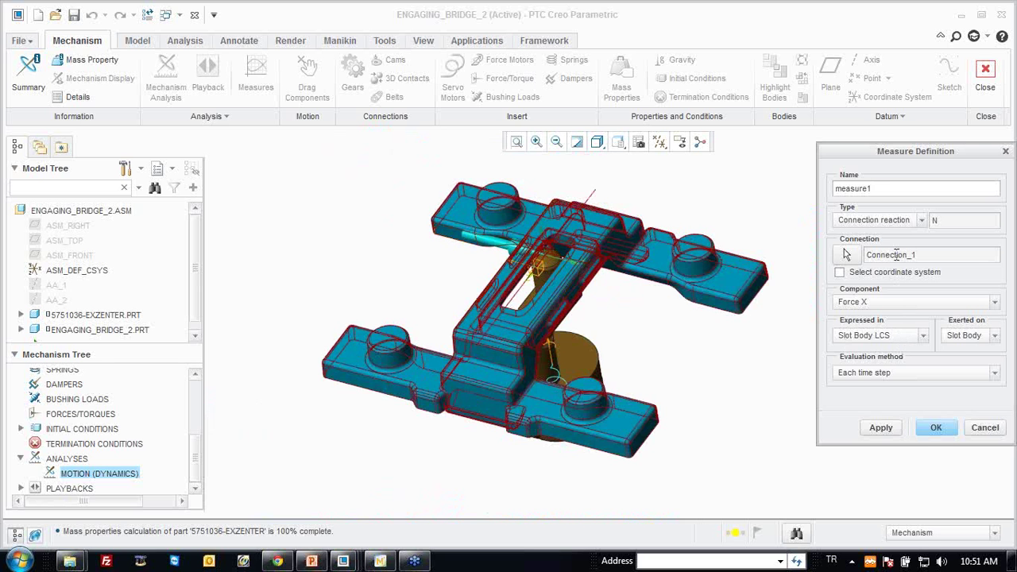
{"action": "left_click", "coordinate": [936, 431]}
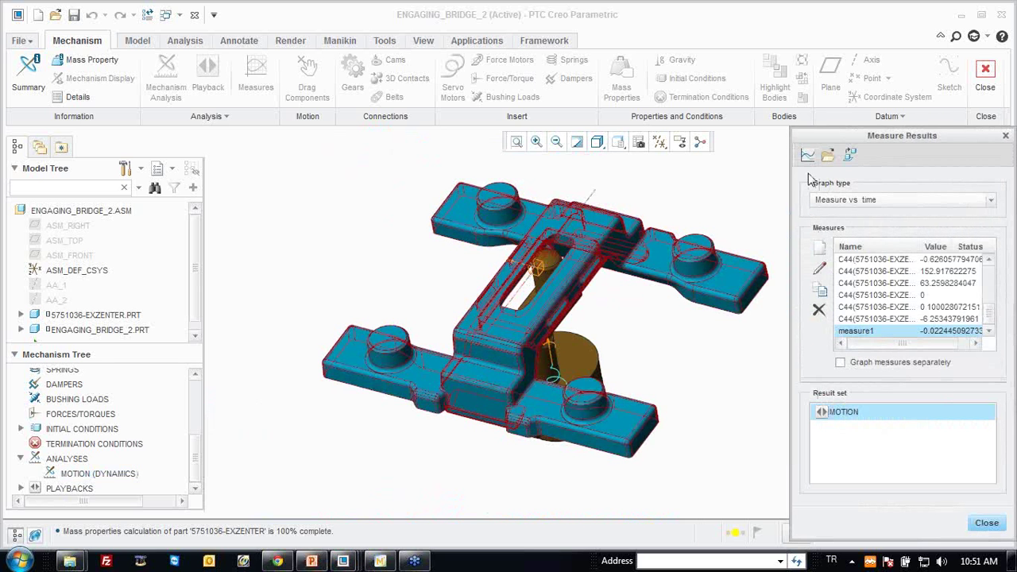
Graph measure1 over time, reading about -10.3 N at 0.0015 s.
{"action": "left_click", "coordinate": [807, 156]}
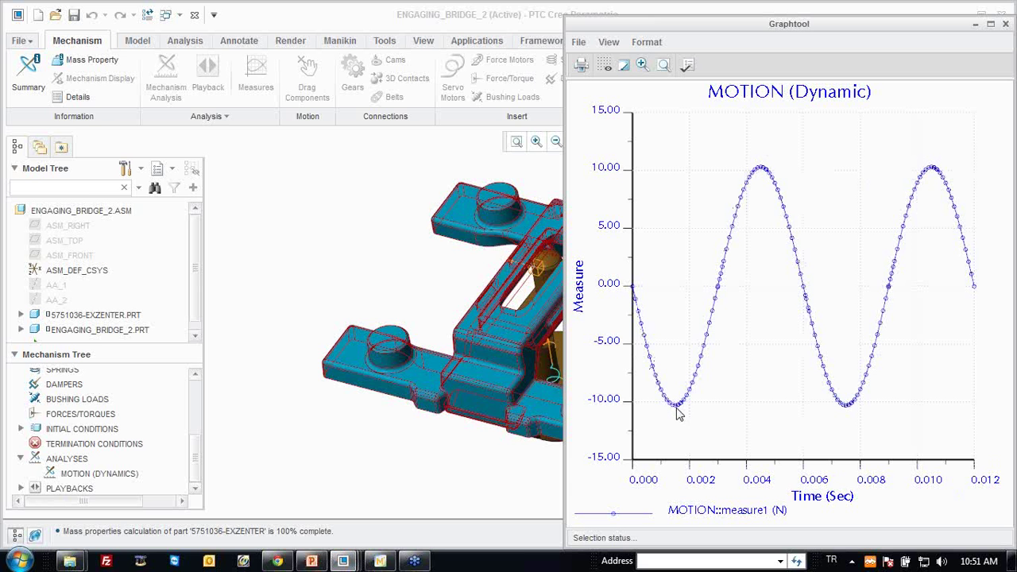
{"action": "scroll", "coordinate": [370, 282], "scroll_direction": "up", "scroll_amount": 3}
{"action": "scroll", "coordinate": [503, 253], "scroll_direction": "down", "scroll_amount": 1}
{"action": "scroll", "coordinate": [503, 253], "scroll_direction": "down", "scroll_amount": 2}
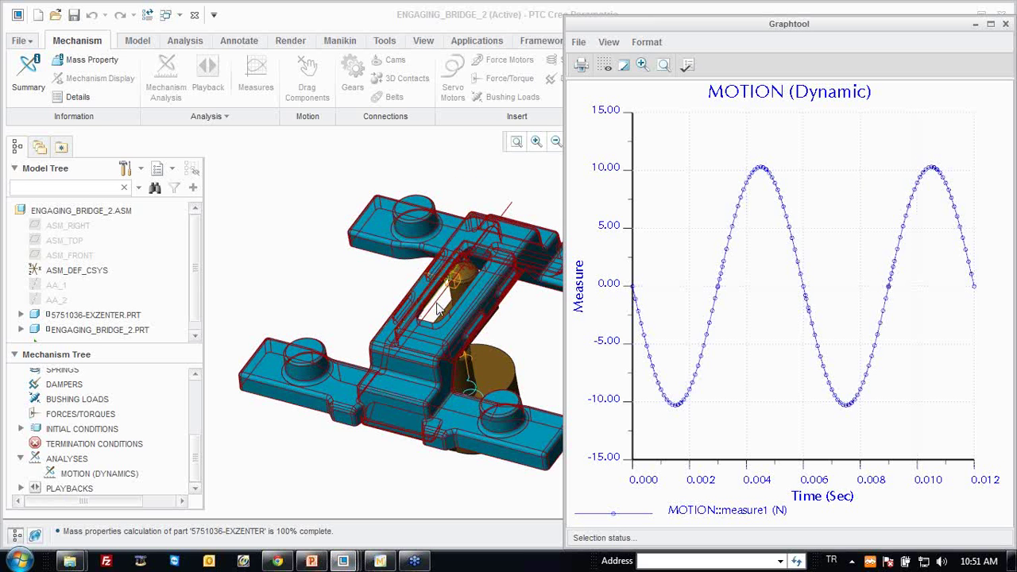
{"action": "left_click", "coordinate": [676, 410]}
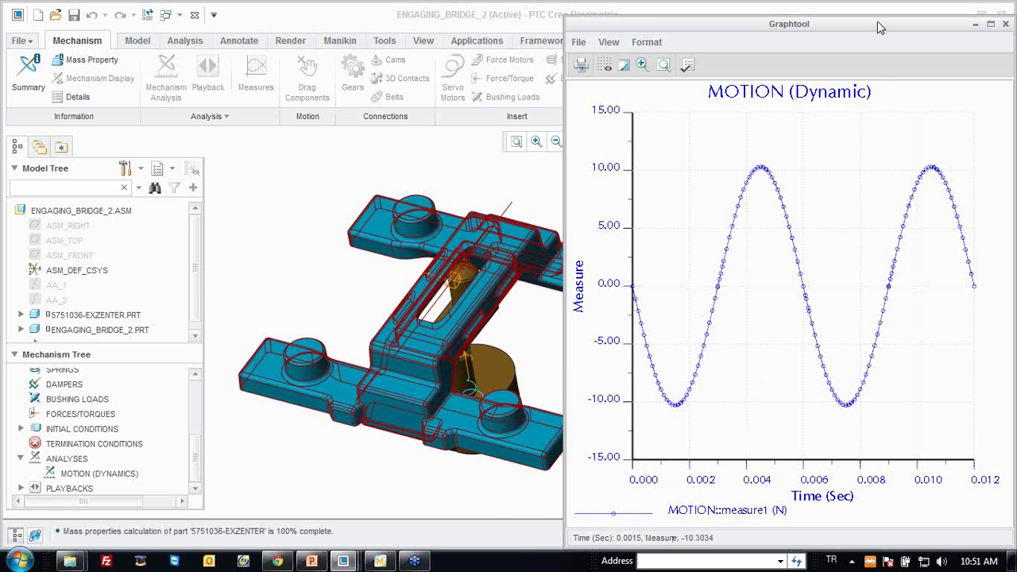
{"action": "left_click_drag", "start_coordinate": [881, 27], "coordinate": [819, 27]}
{"action": "left_click", "coordinate": [943, 24]}
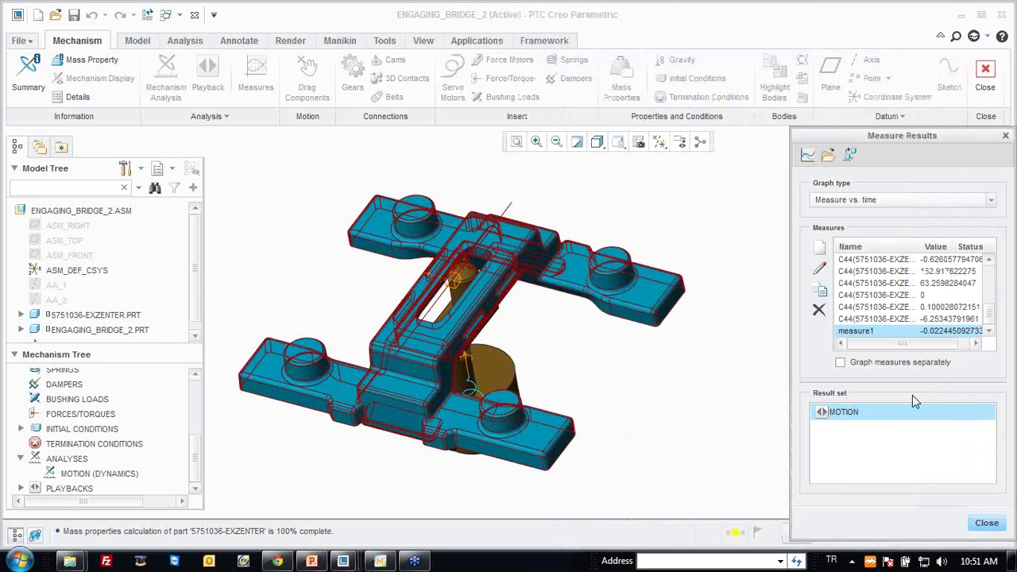
{"action": "left_click", "coordinate": [986, 523]}
{"action": "left_click", "coordinate": [208, 118]}
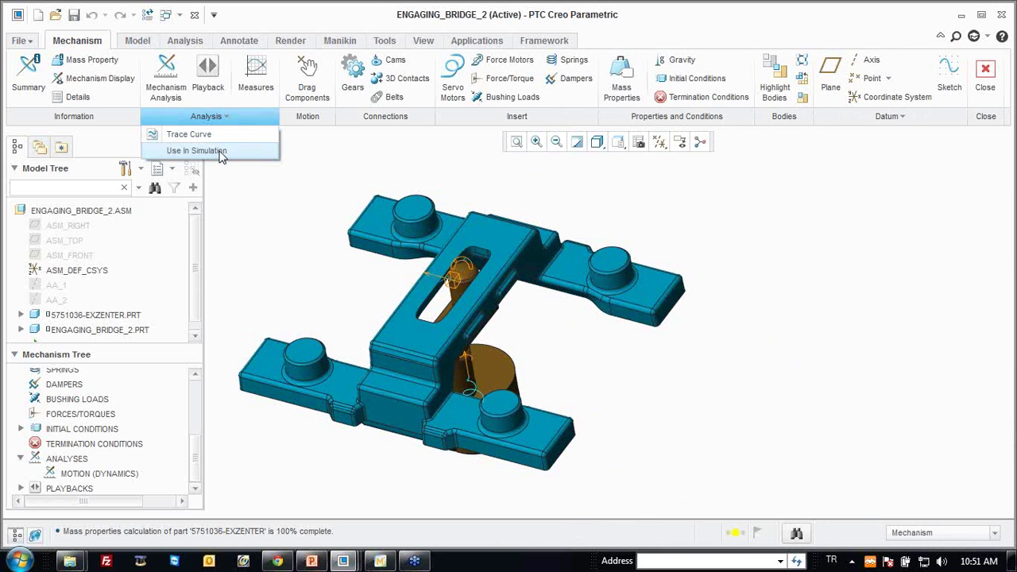
Set up a load export to ENGAGING_BRIDGE_2.PRT evaluated at 0.0015 s.
{"action": "left_click", "coordinate": [208, 151]}
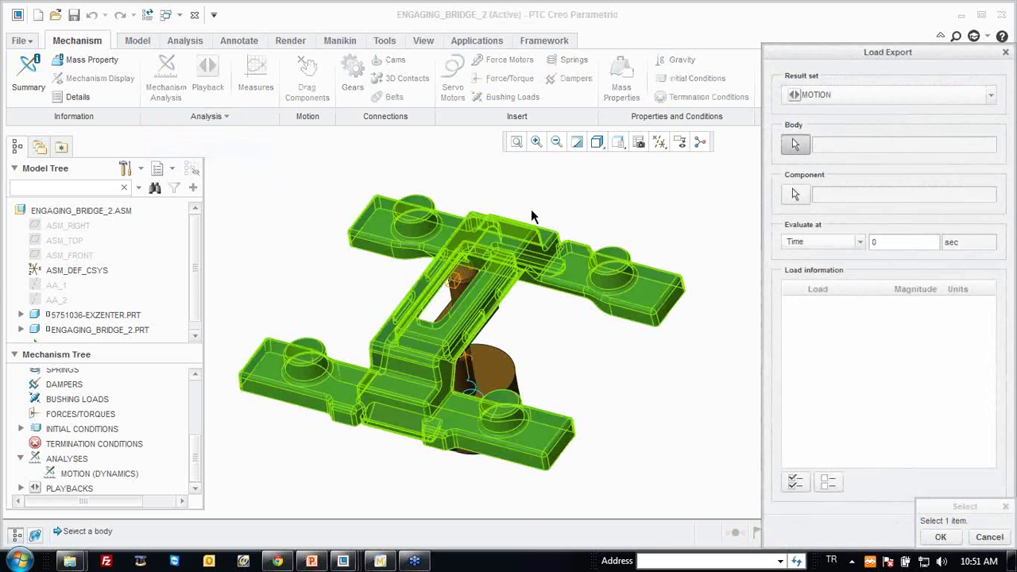
{"action": "left_click", "coordinate": [574, 272]}
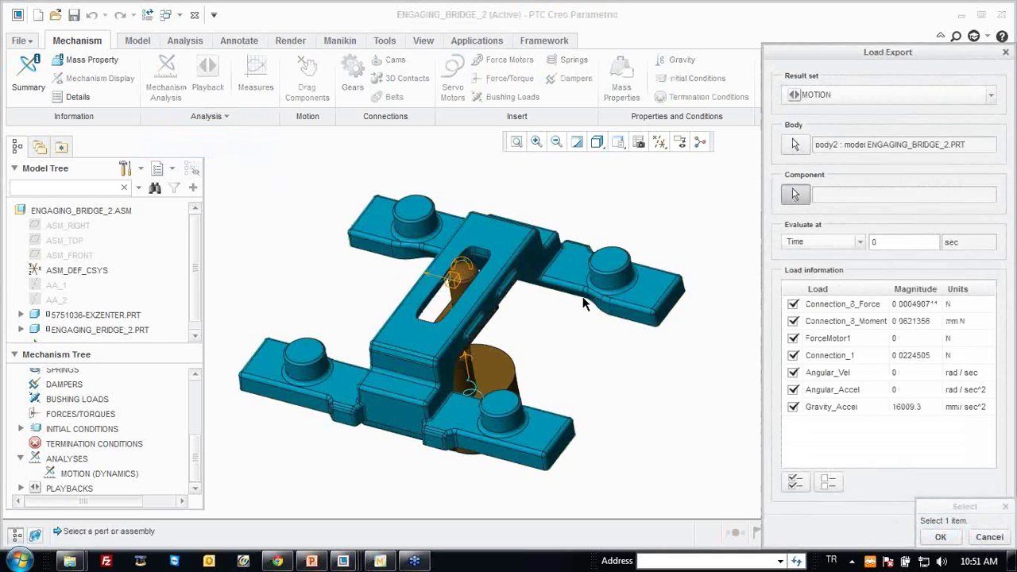
{"action": "left_click", "coordinate": [589, 283]}
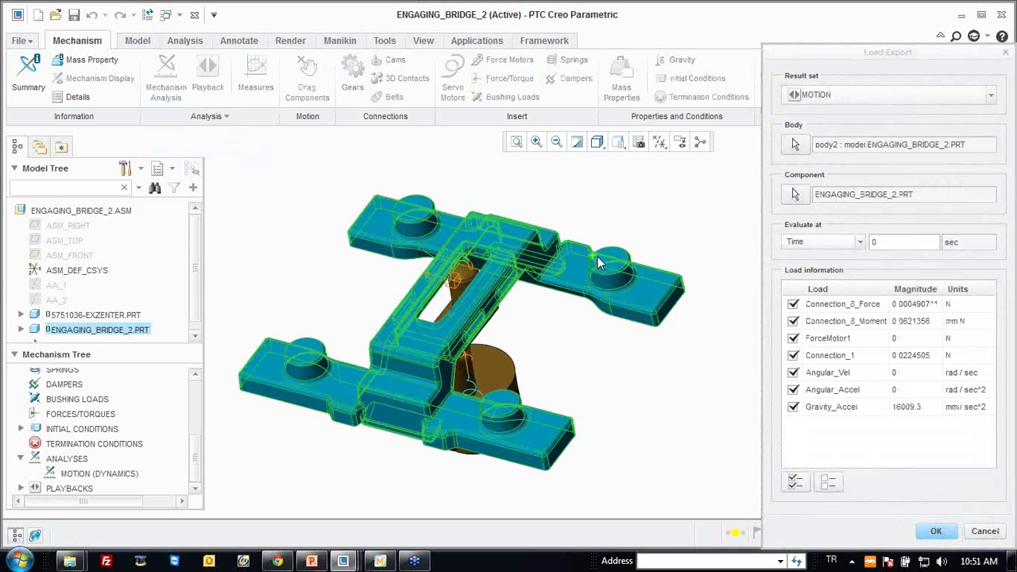
{"action": "left_click", "coordinate": [883, 237]}
{"action": "type", "text": "01"}
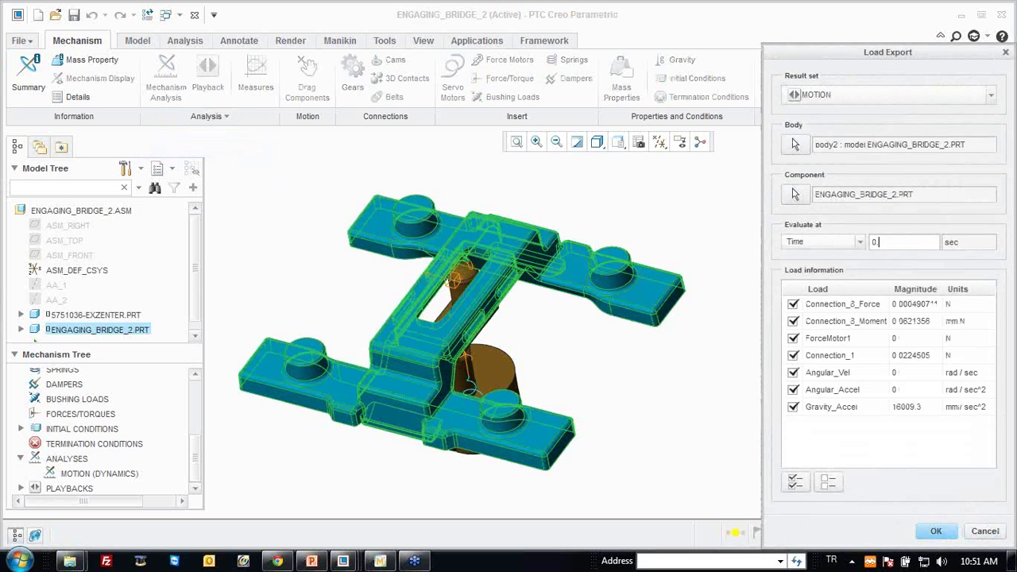
{"action": "type", "text": "5"}
{"action": "key", "text": "Return"}
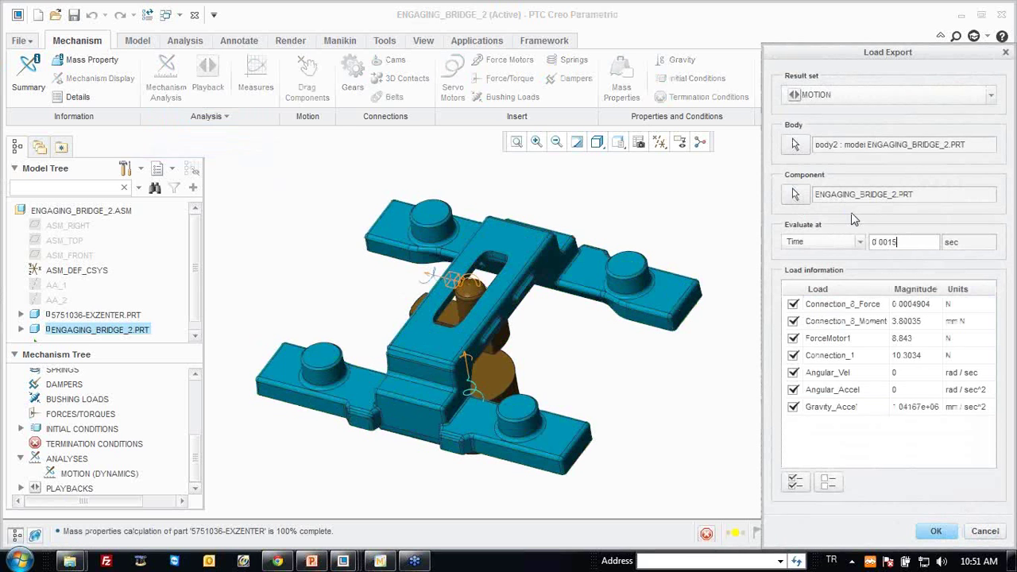
Export only the 10.3034 N Connection_1 load, clearing all other loads.
{"action": "left_click", "coordinate": [820, 357]}
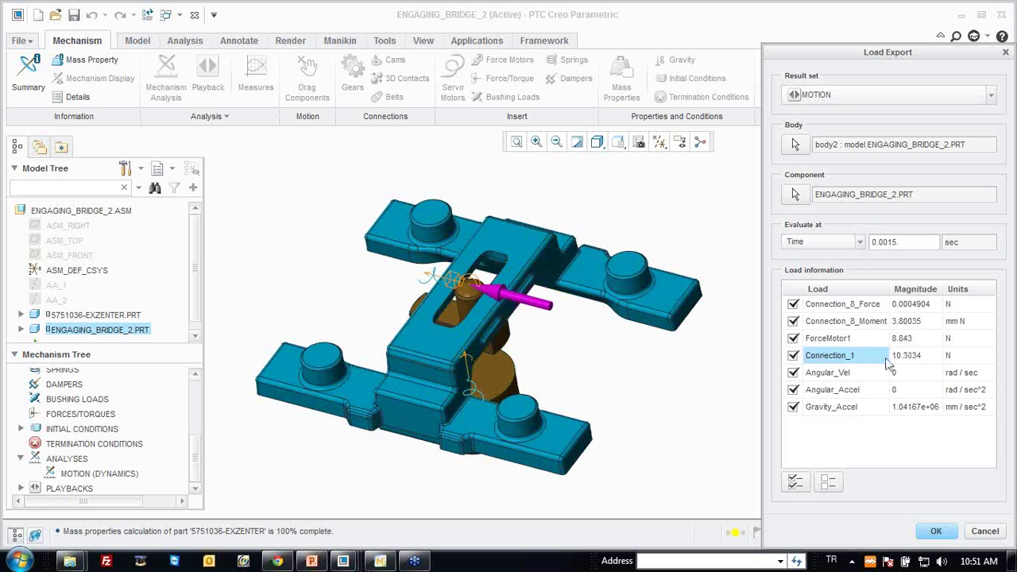
{"action": "left_click", "coordinate": [828, 483]}
{"action": "left_click", "coordinate": [793, 355]}
{"action": "left_click", "coordinate": [937, 532]}
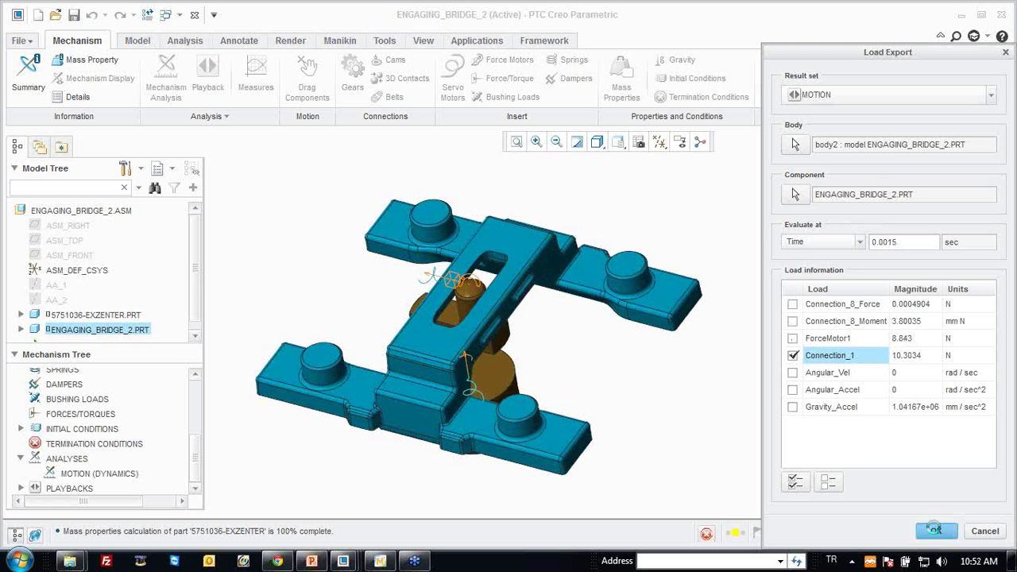
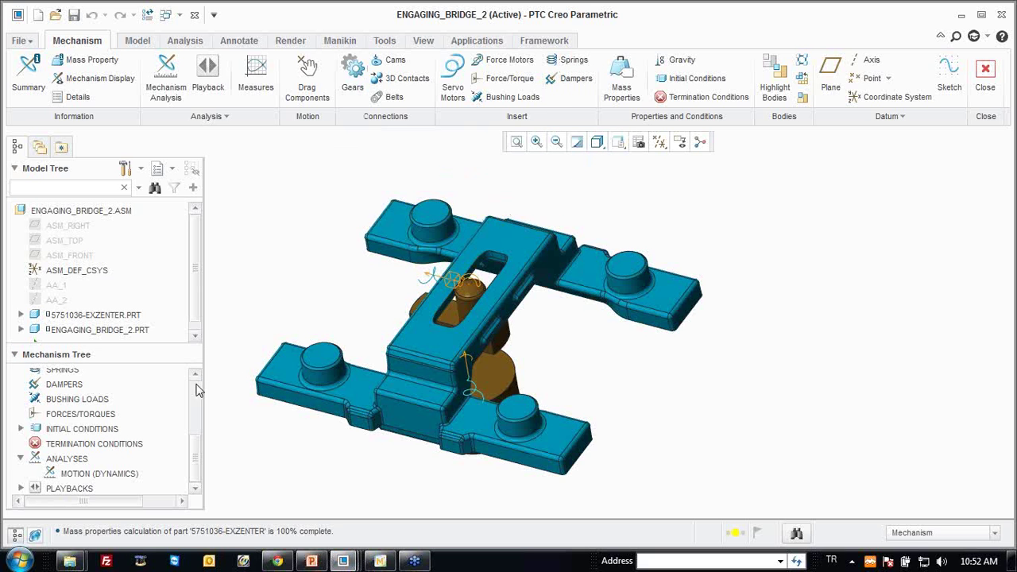
Close Mechanism mode without saving the motion playback results.
{"action": "scroll", "coordinate": [116, 418], "scroll_direction": "up", "scroll_amount": 2}
{"action": "scroll", "coordinate": [116, 414], "scroll_direction": "down", "scroll_amount": 3}
{"action": "left_click", "coordinate": [986, 73]}
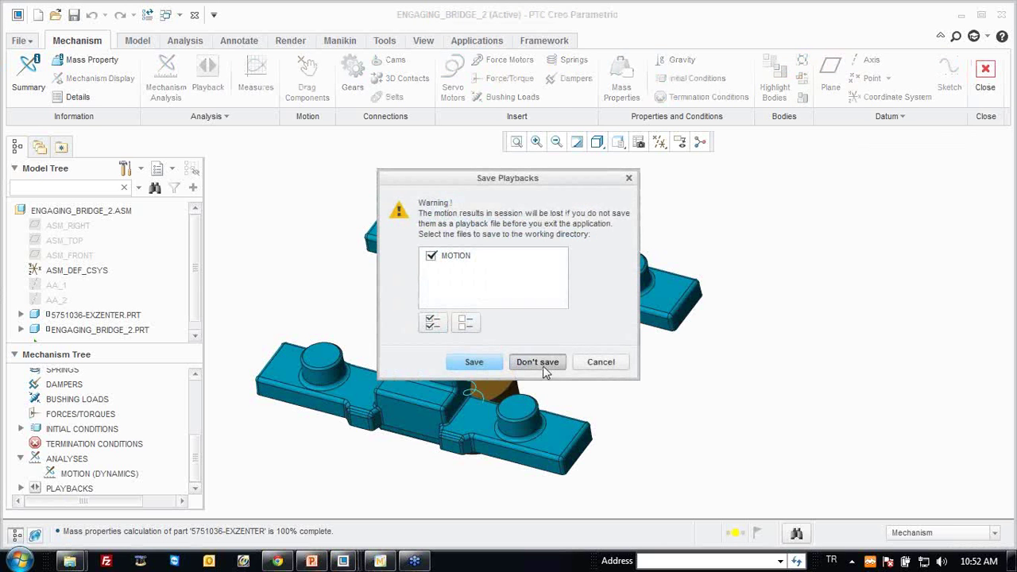
{"action": "left_click", "coordinate": [545, 367]}
Open ENGAGING_BRIDGE_2.PRT in its own window and start Creo Simulate.
{"action": "left_click", "coordinate": [484, 329]}
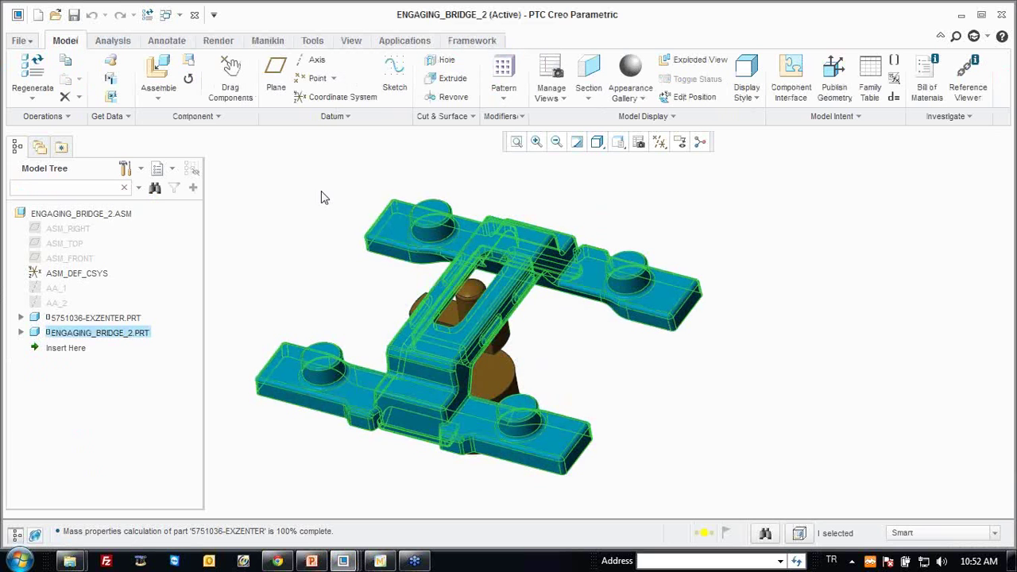
{"action": "right_click", "coordinate": [322, 195]}
{"action": "left_click", "coordinate": [356, 95]}
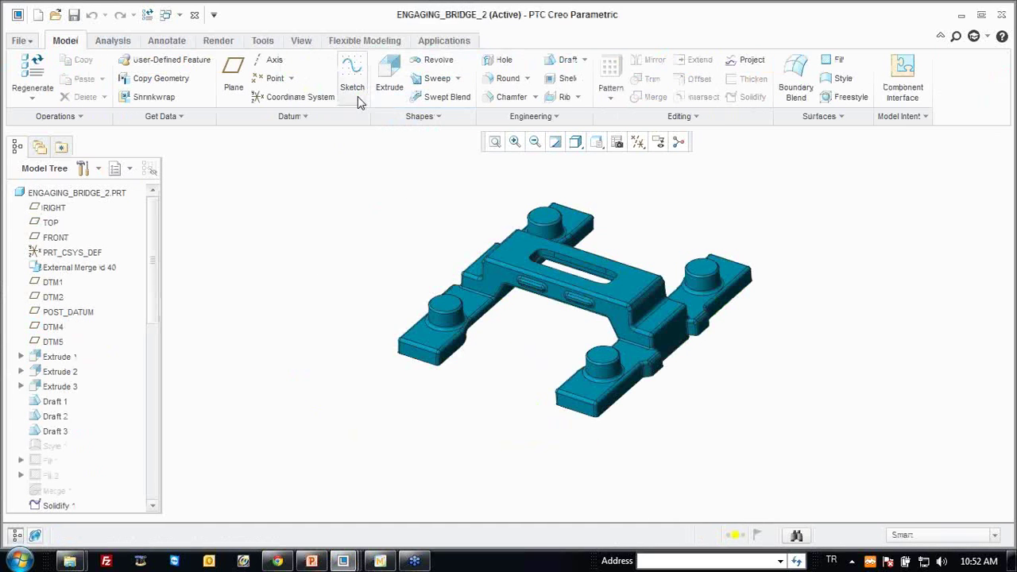
{"action": "left_click", "coordinate": [444, 40]}
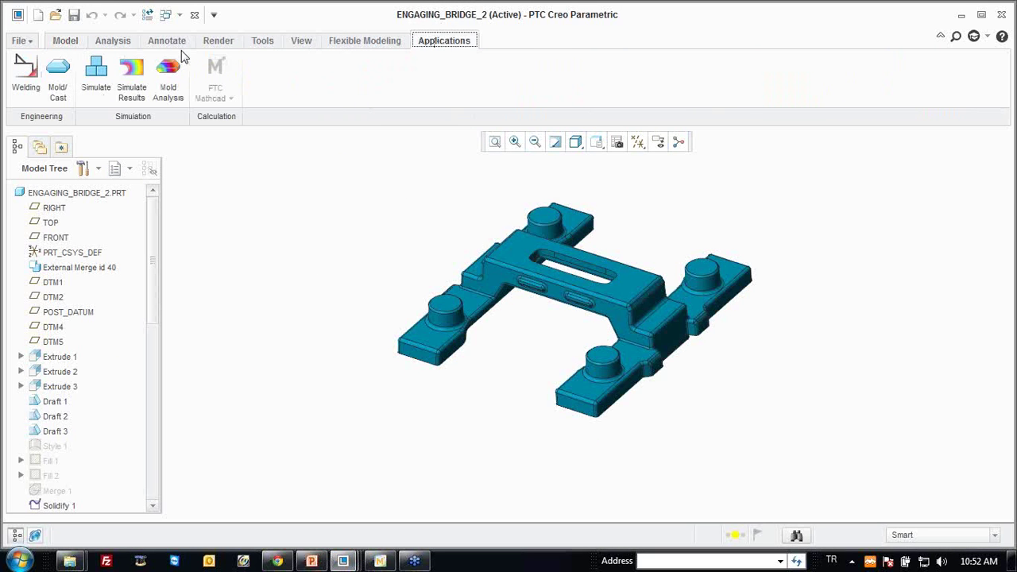
{"action": "left_click", "coordinate": [103, 85]}
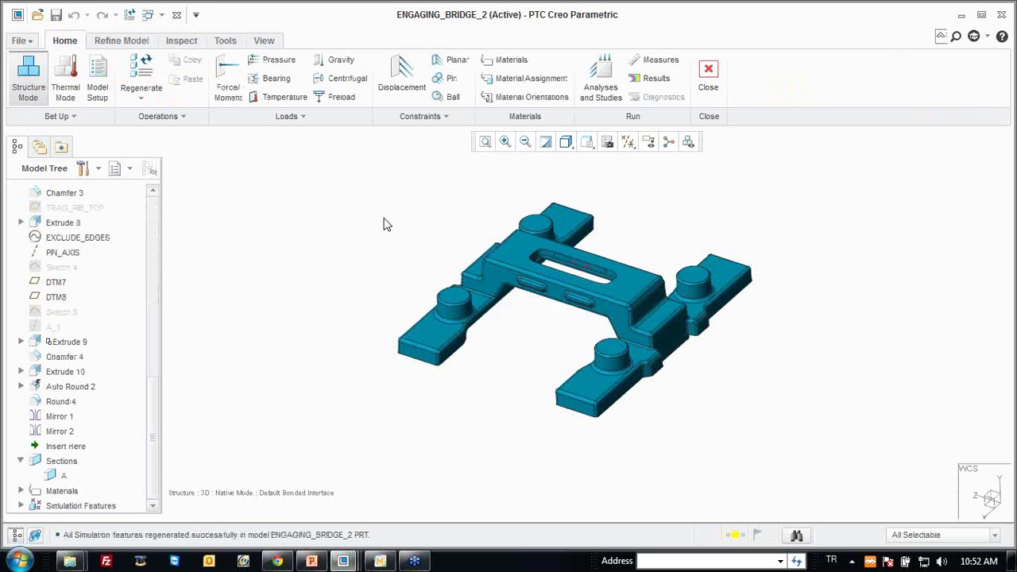
Assign material POCAN_B_1505 to the bridge part.
{"action": "scroll", "coordinate": [368, 291], "scroll_direction": "down", "scroll_amount": 2}
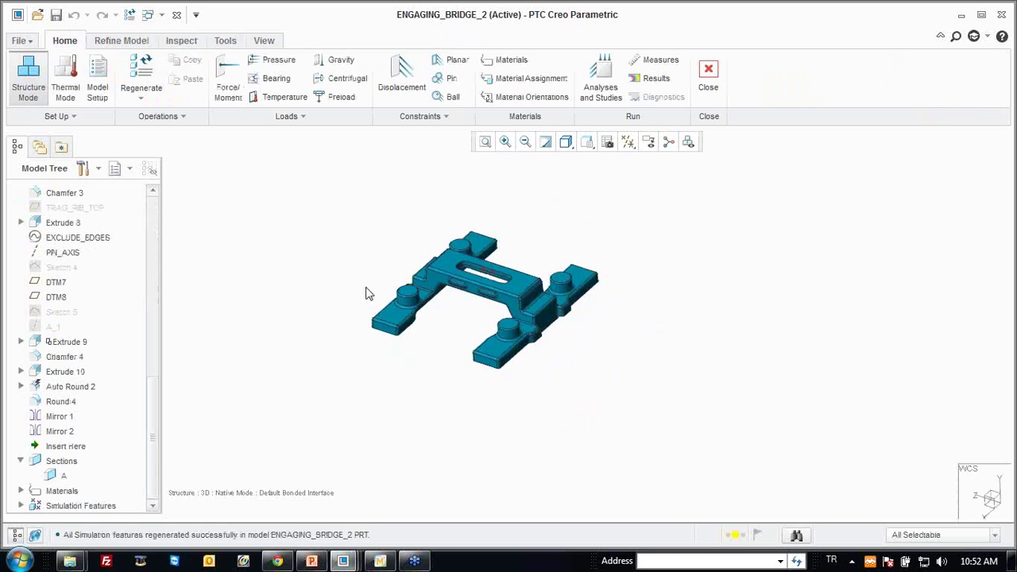
{"action": "scroll", "coordinate": [492, 262], "scroll_direction": "up", "scroll_amount": 2}
{"action": "scroll", "coordinate": [492, 262], "scroll_direction": "up", "scroll_amount": 2}
{"action": "left_click", "coordinate": [540, 77]}
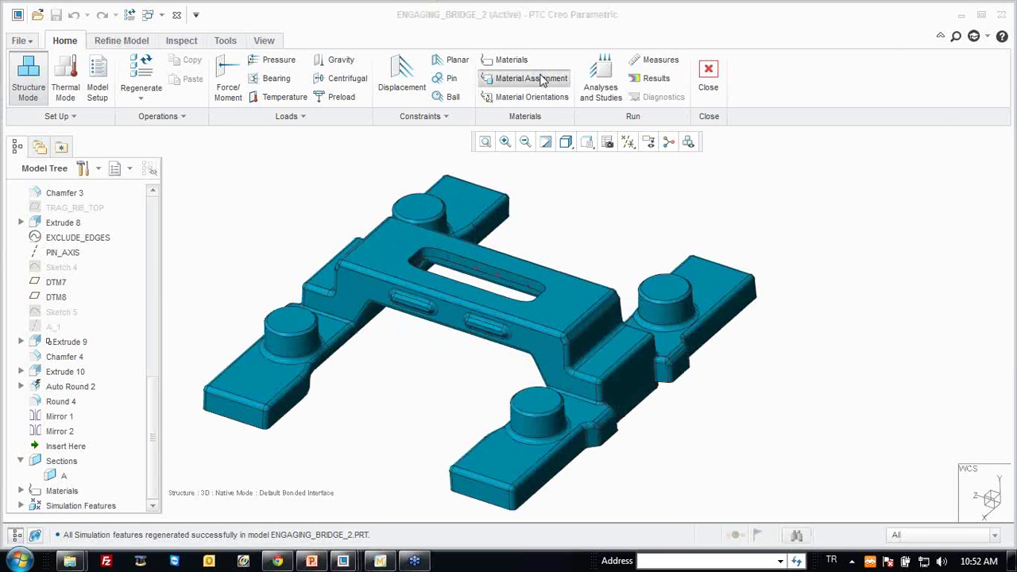
{"action": "middle_click", "coordinate": [685, 201]}
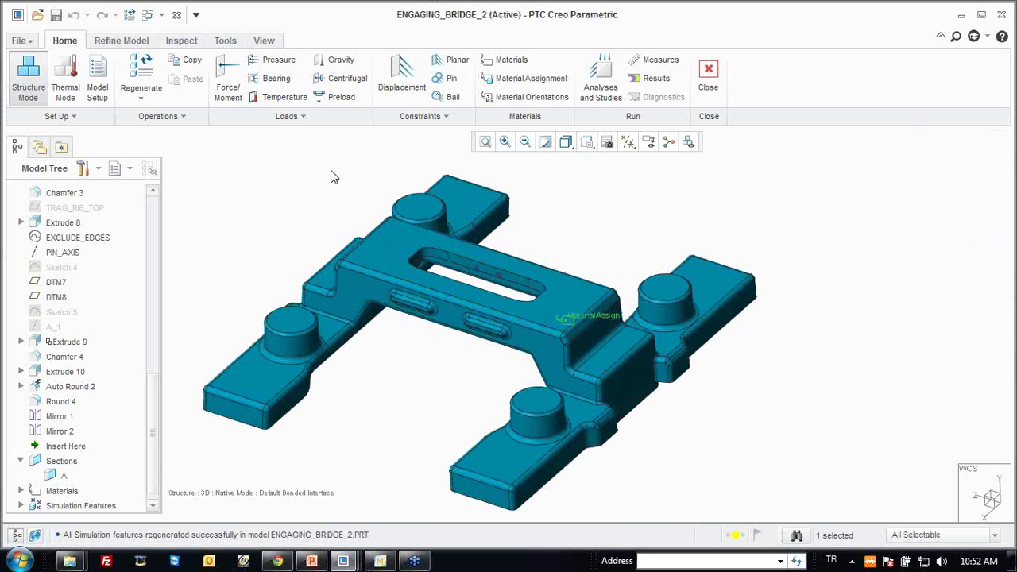
Fix the four cylindrical post surfaces with displacement constraint Constraint1.
{"action": "left_click", "coordinate": [403, 77]}
{"action": "left_click", "coordinate": [293, 333]}
{"action": "left_click", "coordinate": [308, 347], "text": "ctrl"}
{"action": "left_click", "coordinate": [419, 213], "text": "ctrl"}
{"action": "left_click", "coordinate": [665, 290], "text": "ctrl"}
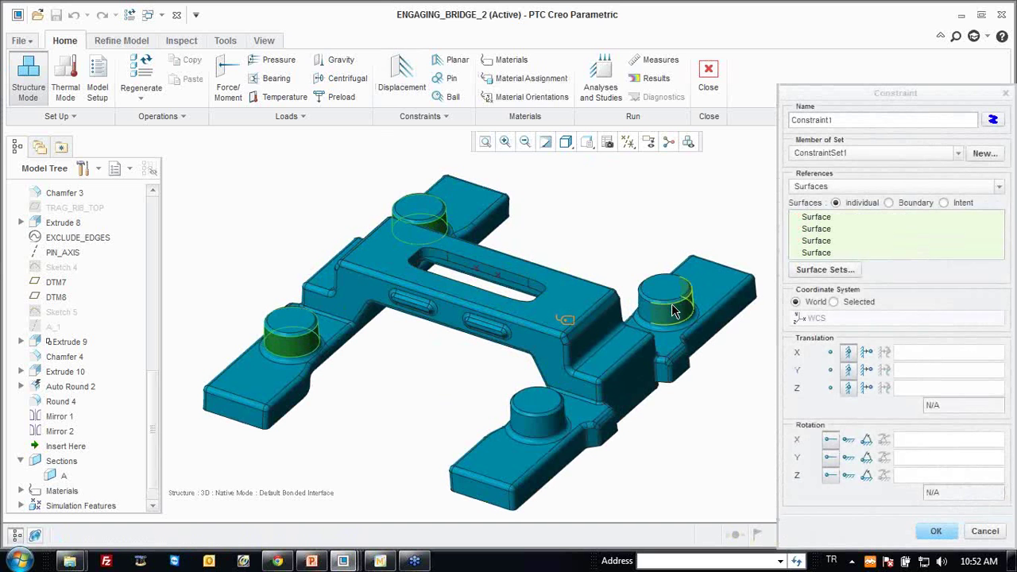
{"action": "left_click", "coordinate": [538, 418], "text": "ctrl"}
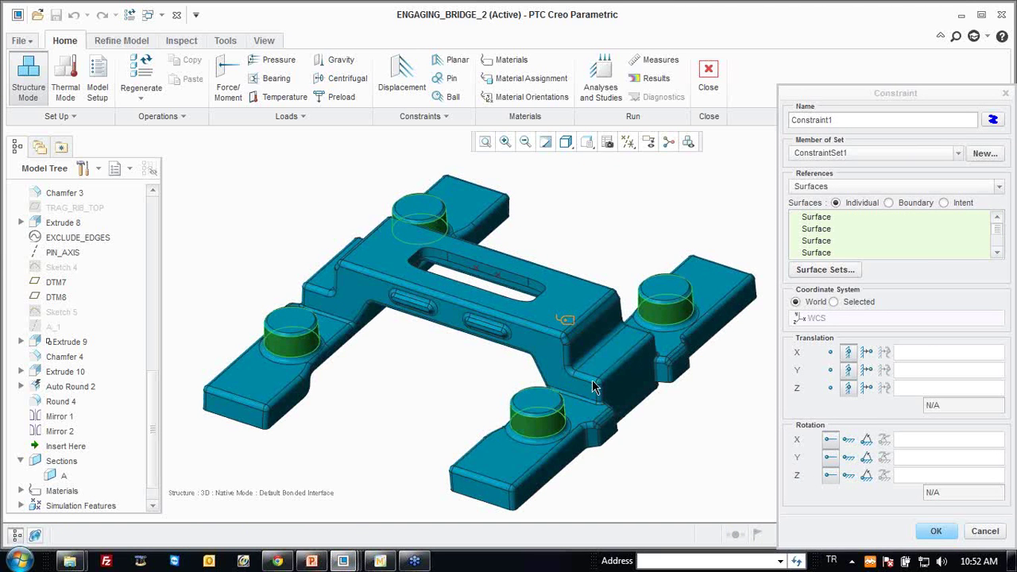
{"action": "middle_click", "coordinate": [713, 209]}
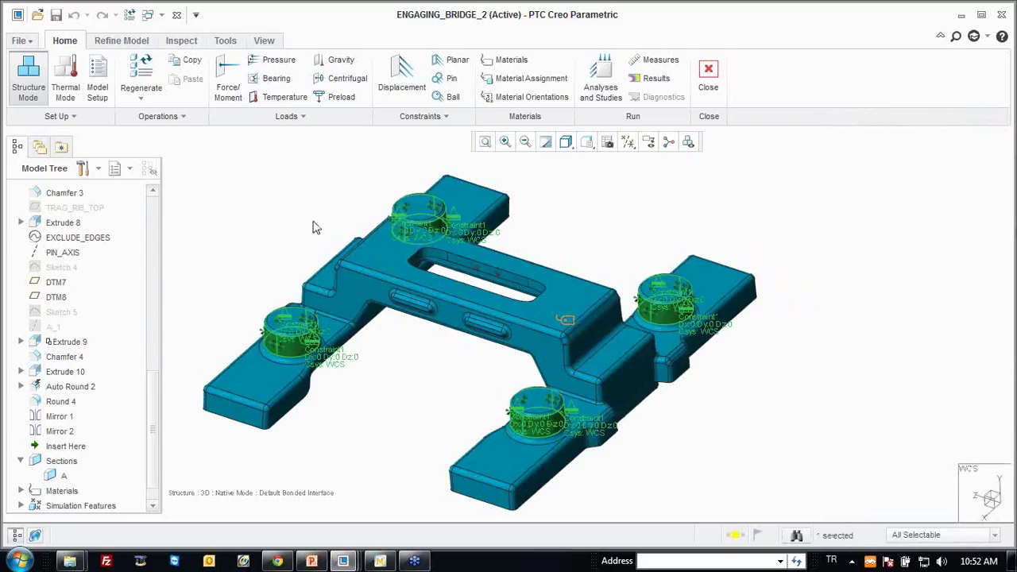
{"action": "left_click", "coordinate": [287, 117]}
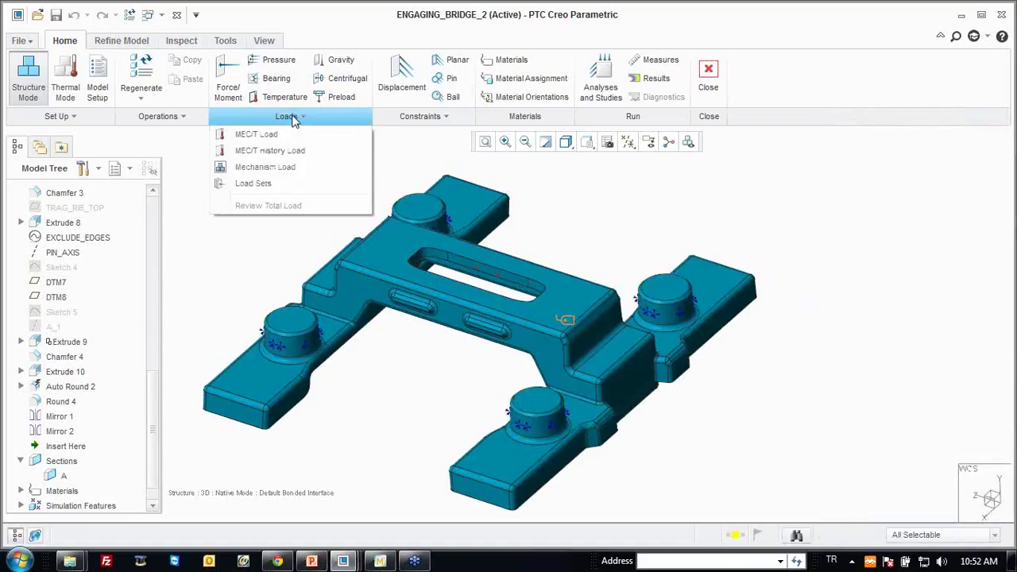
Import the 10.3034 N Connection_1 mechanism load.
{"action": "left_click", "coordinate": [291, 168]}
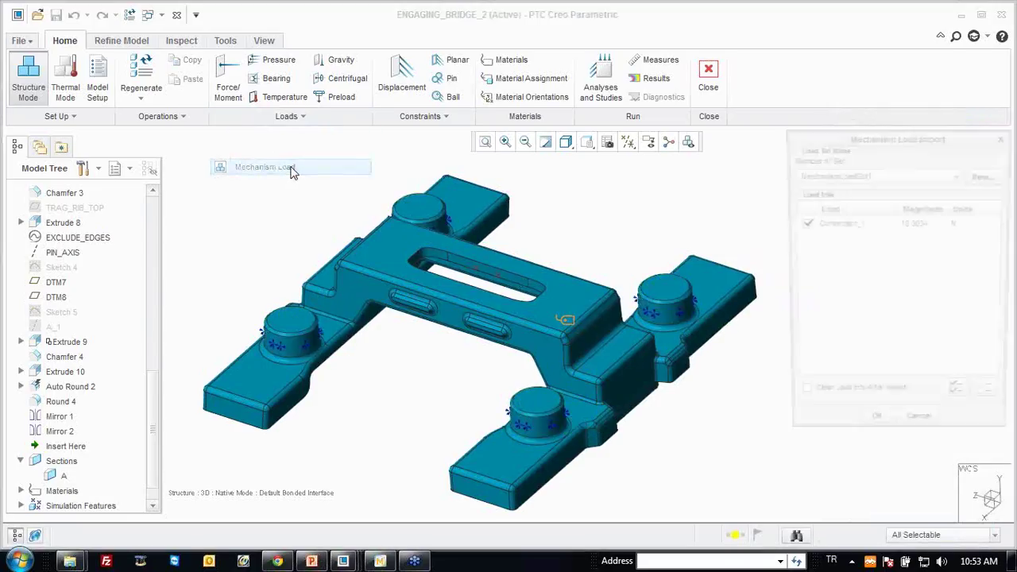
{"action": "left_click", "coordinate": [802, 223]}
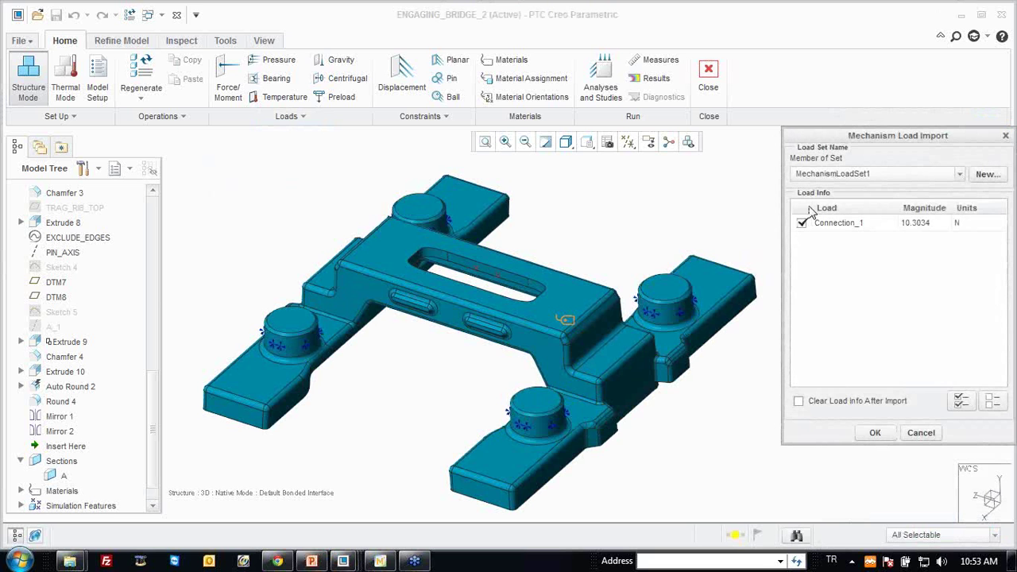
{"action": "left_click", "coordinate": [874, 432]}
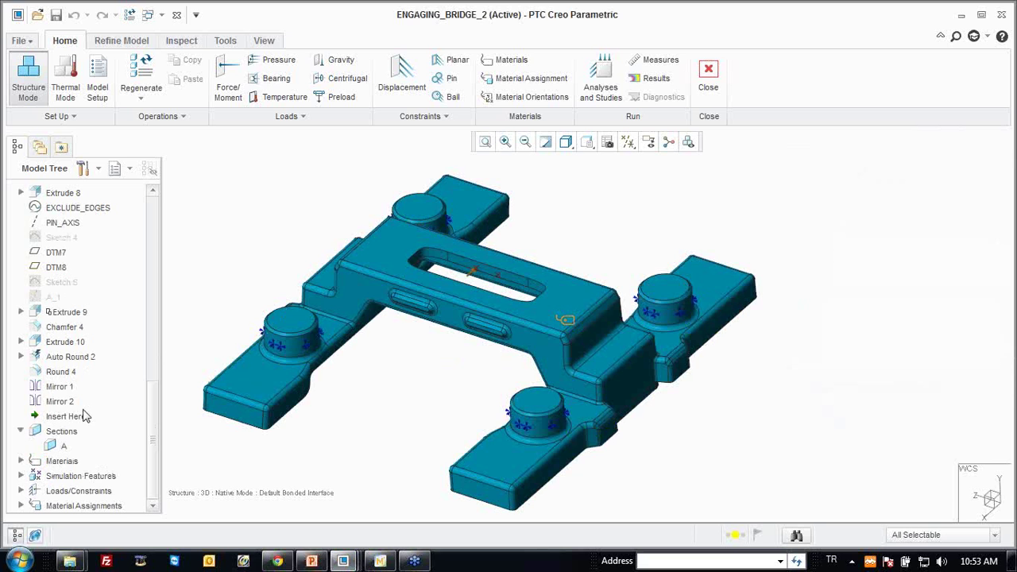
Redefine Connection_1 so it acts on the top face around the bridge's slot.
{"action": "left_click", "coordinate": [21, 491]}
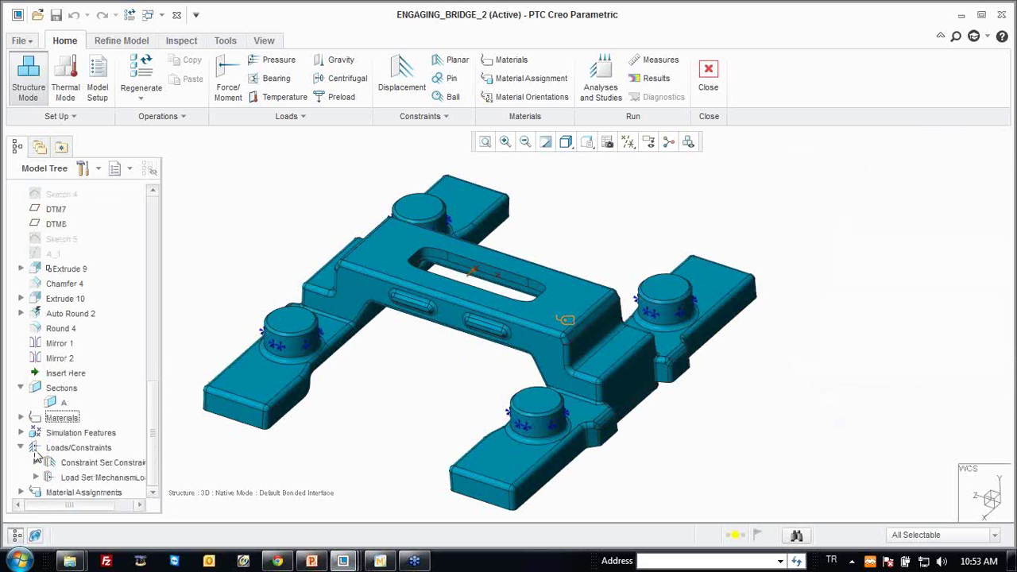
{"action": "left_click", "coordinate": [35, 477]}
{"action": "left_click", "coordinate": [95, 477]}
{"action": "right_click", "coordinate": [96, 477]}
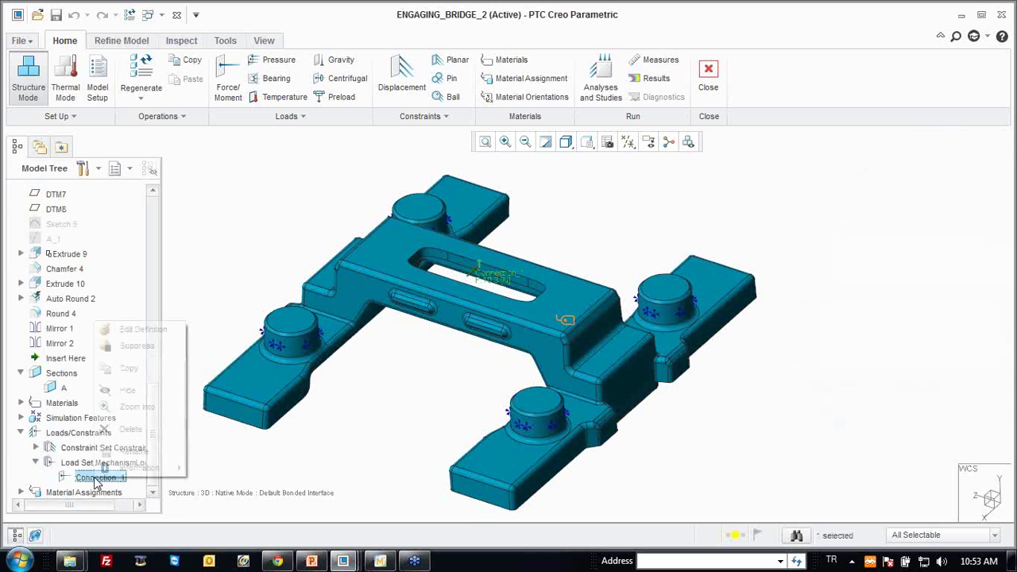
{"action": "left_click", "coordinate": [139, 329]}
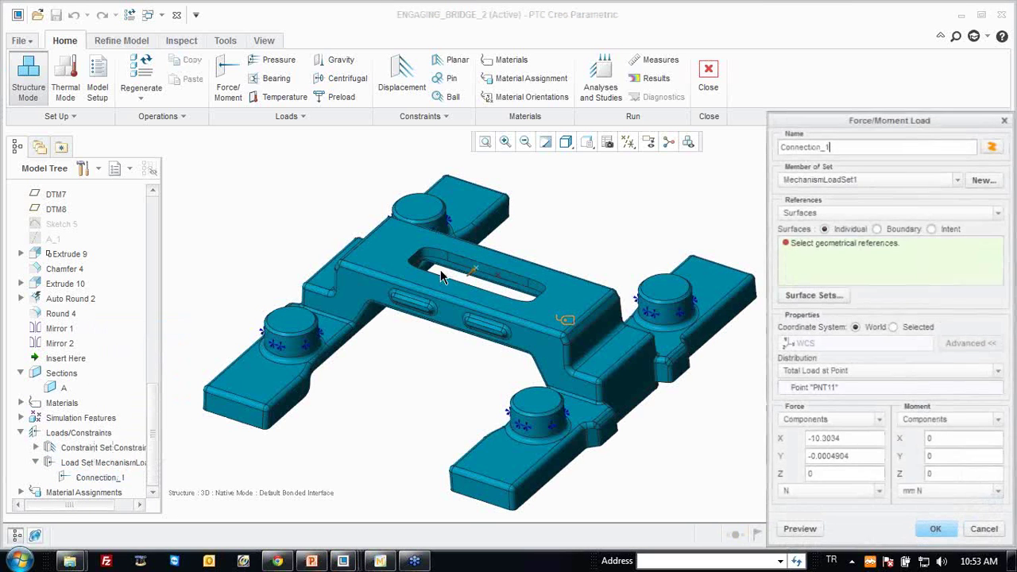
{"action": "left_click", "coordinate": [493, 279]}
{"action": "middle_click", "coordinate": [528, 247]}
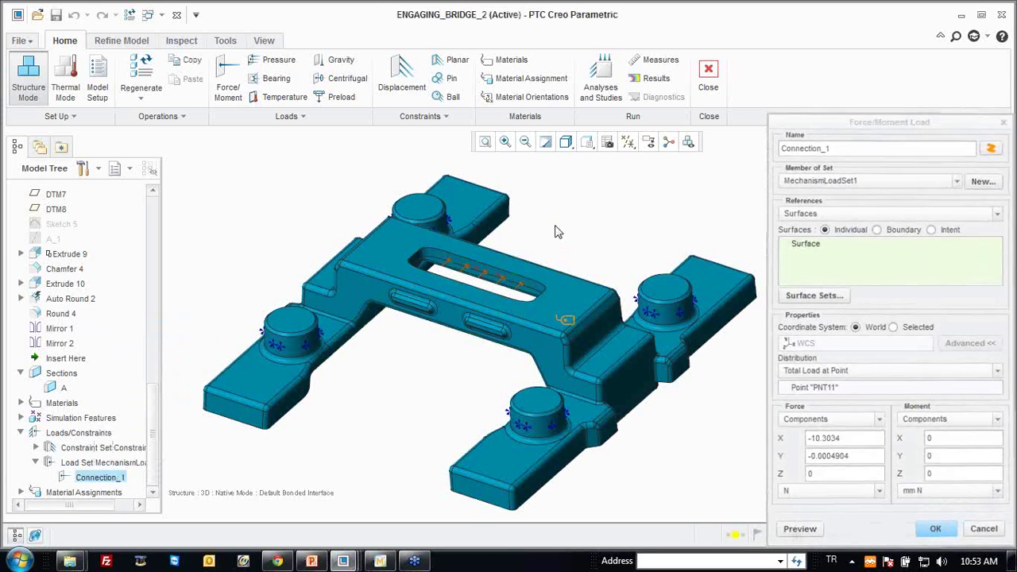
{"action": "scroll", "coordinate": [517, 262], "scroll_direction": "down", "scroll_amount": 4}
{"action": "scroll", "coordinate": [508, 260], "scroll_direction": "up", "scroll_amount": 5}
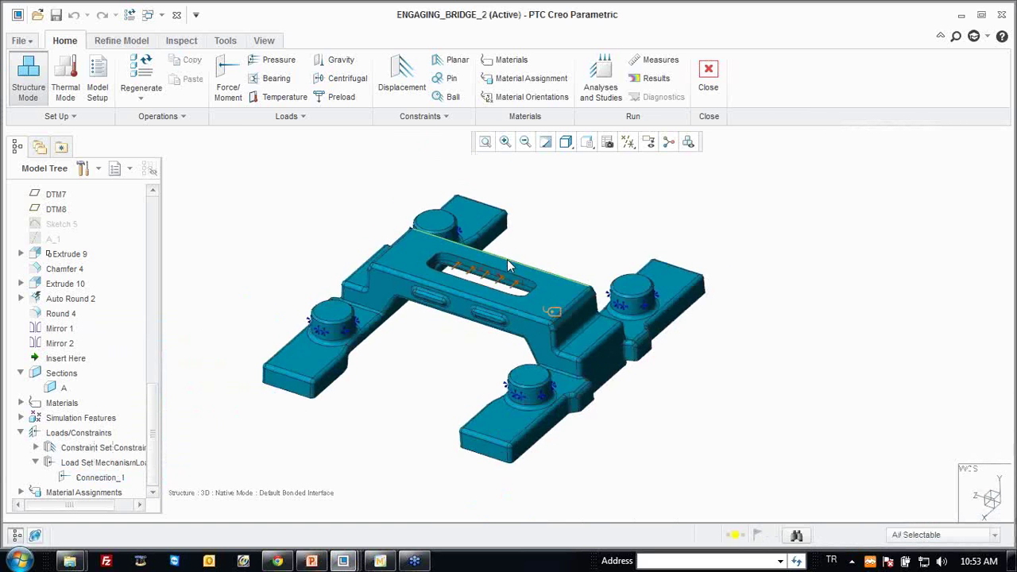
{"action": "left_click", "coordinate": [604, 76]}
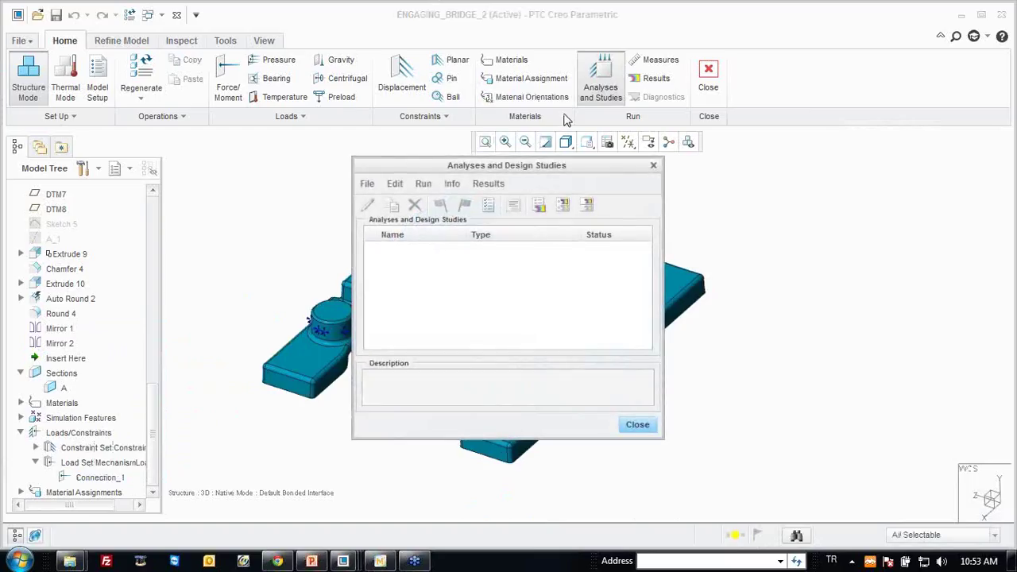
Create the new static analysis AnalysisA with the constraint and mechanism load sets.
{"action": "left_click", "coordinate": [369, 183]}
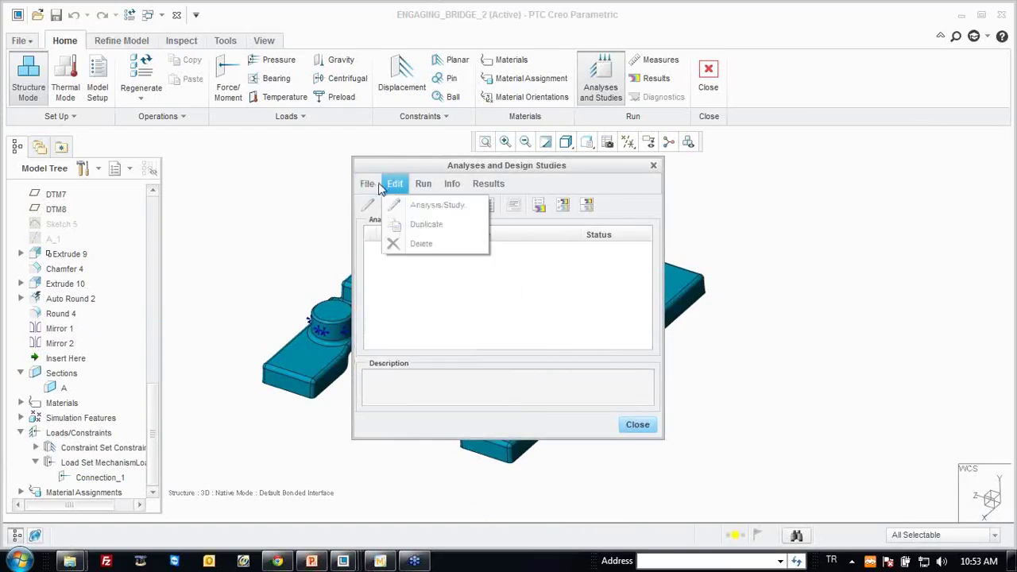
{"action": "left_click", "coordinate": [401, 204]}
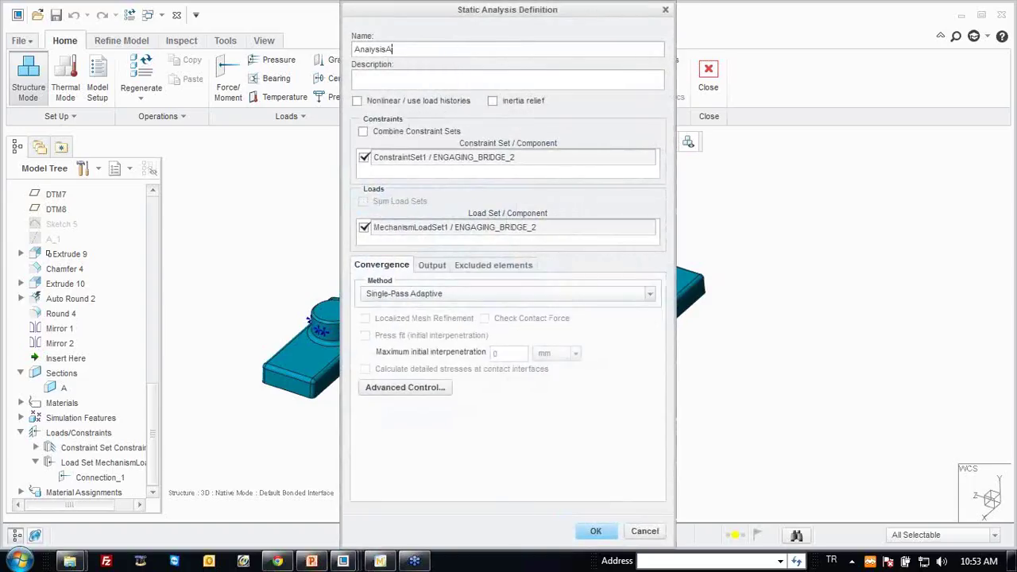
{"action": "key", "text": "Return"}
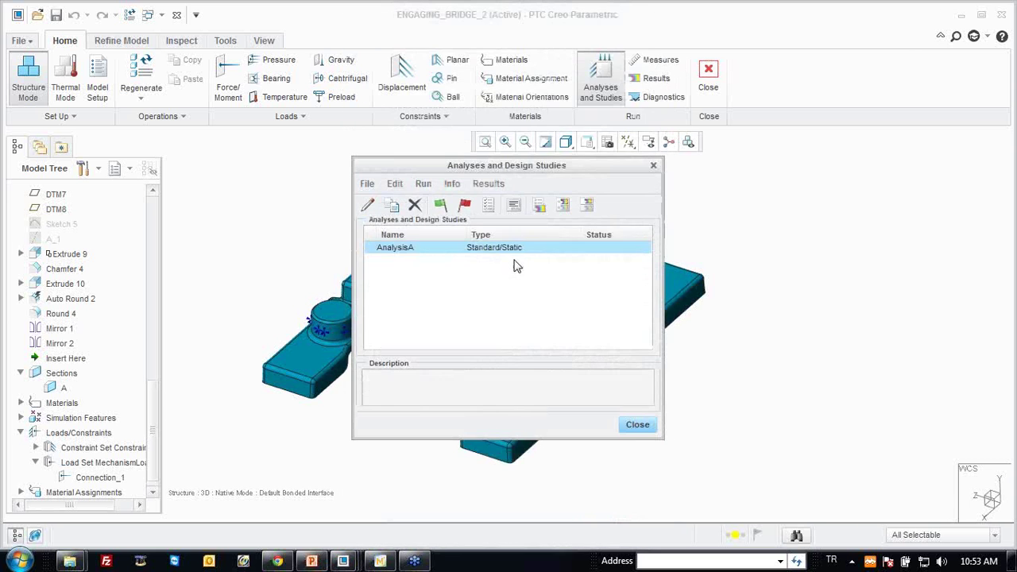
Run AnalysisA to completion, deleting old output files and showing diagnostics.
{"action": "left_click", "coordinate": [442, 206]}
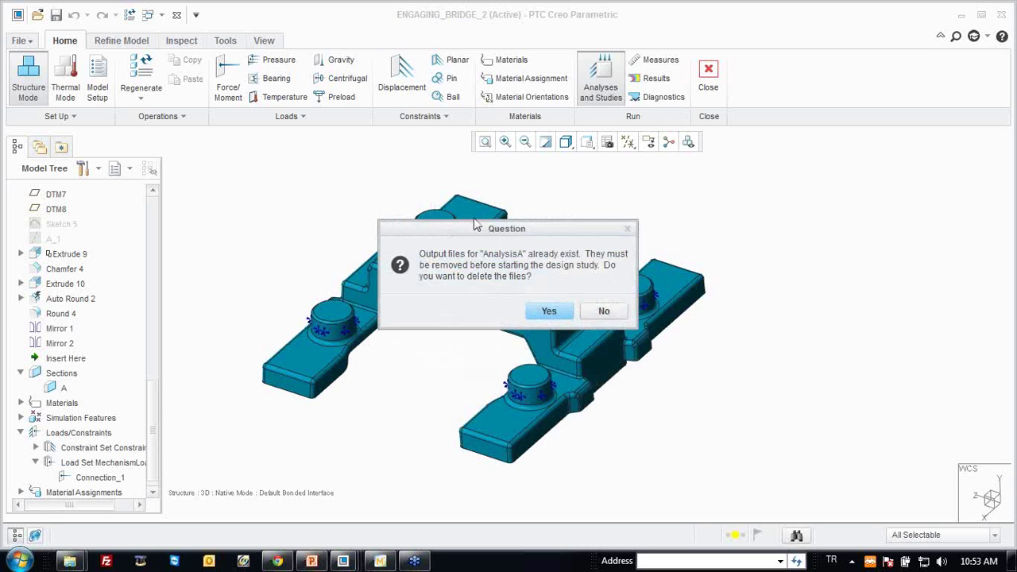
{"action": "left_click", "coordinate": [556, 310]}
{"action": "left_click", "coordinate": [545, 307]}
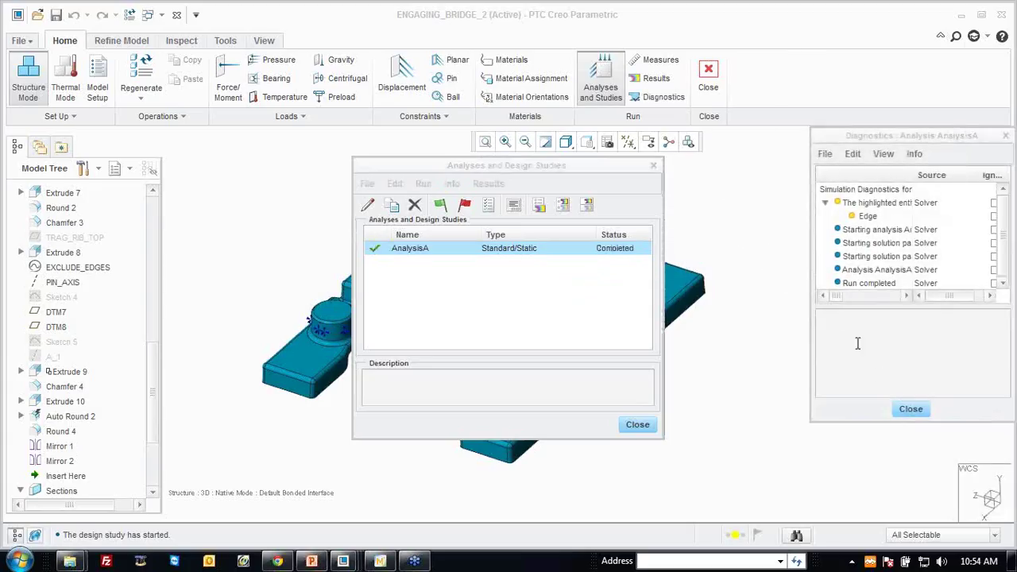
{"action": "left_click", "coordinate": [909, 414]}
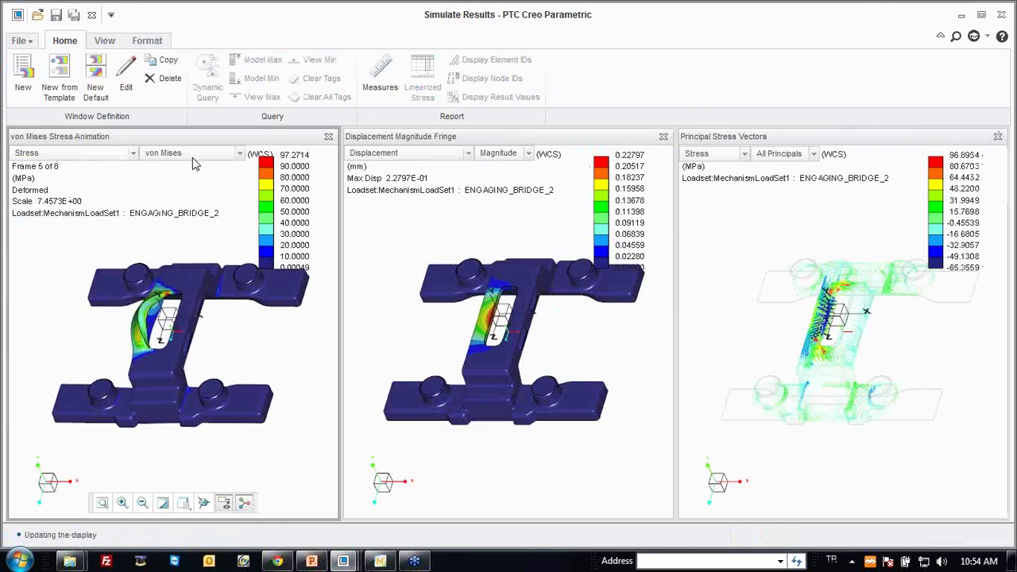
Turn off the stress animation in the von Mises result window settings.
{"action": "mouse_move", "coordinate": [177, 325]}
{"action": "middle_mouse_down"}
{"action": "mouse_move", "coordinate": [173, 306]}
{"action": "mouse_move", "coordinate": [175, 322]}
{"action": "middle_mouse_up"}
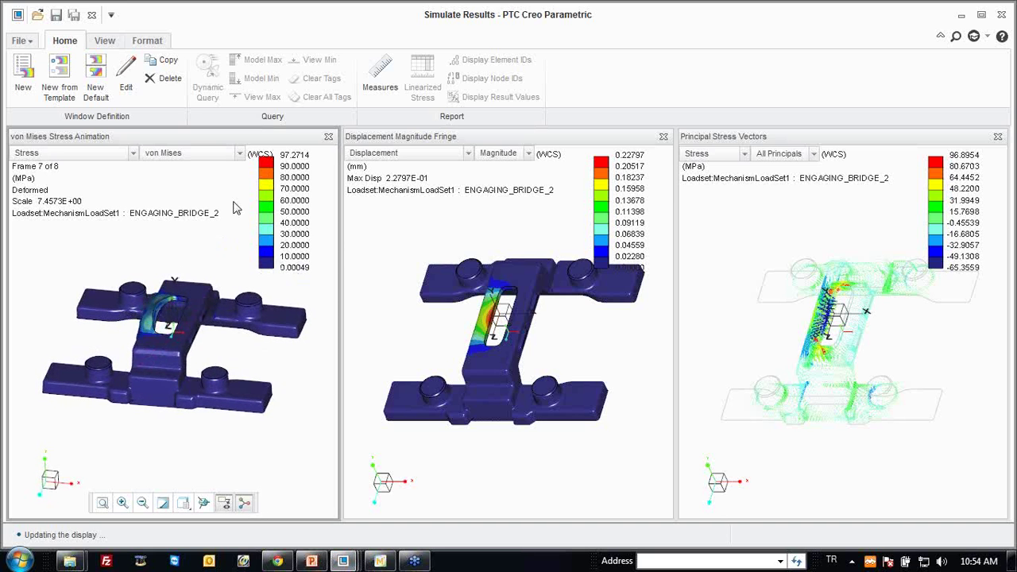
{"action": "right_click", "coordinate": [179, 246]}
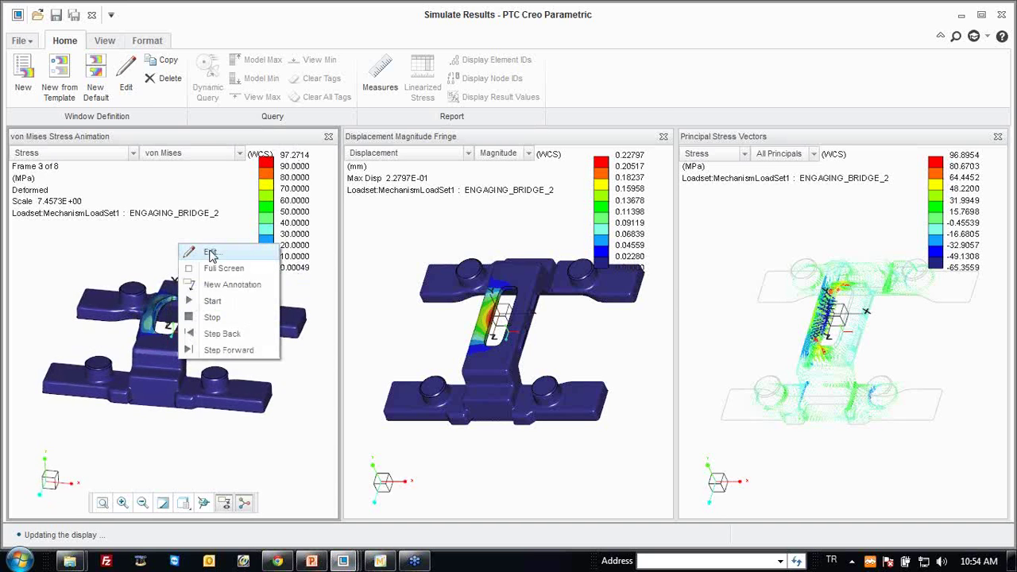
{"action": "left_click", "coordinate": [210, 253]}
{"action": "left_click", "coordinate": [518, 393]}
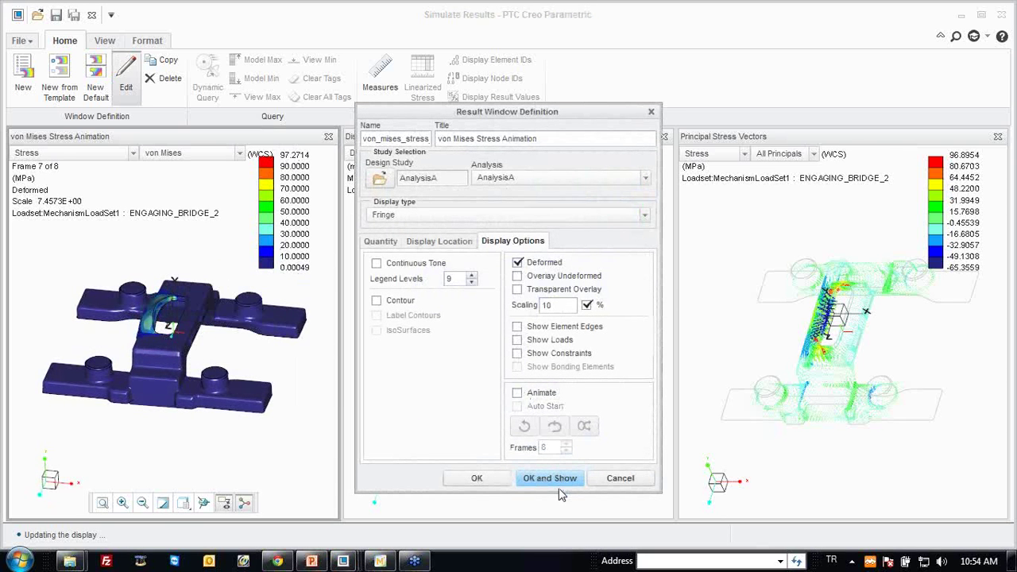
{"action": "left_click", "coordinate": [549, 479]}
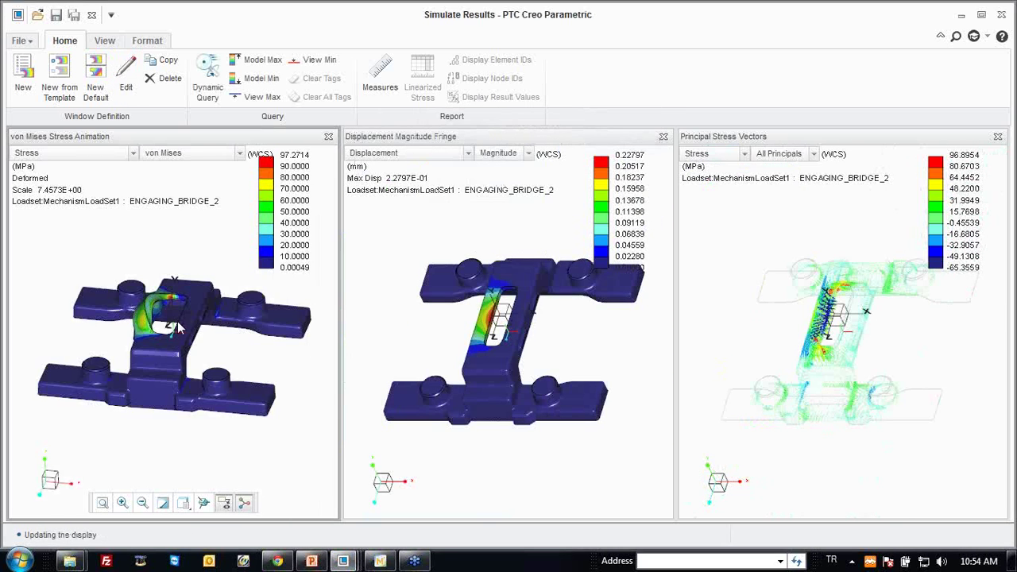
{"action": "scroll", "coordinate": [131, 322], "scroll_direction": "up", "scroll_amount": 2}
Tag the Model Max von Mises stress of 9.727E+01 MPa on the plot.
{"action": "right_click", "coordinate": [160, 245]}
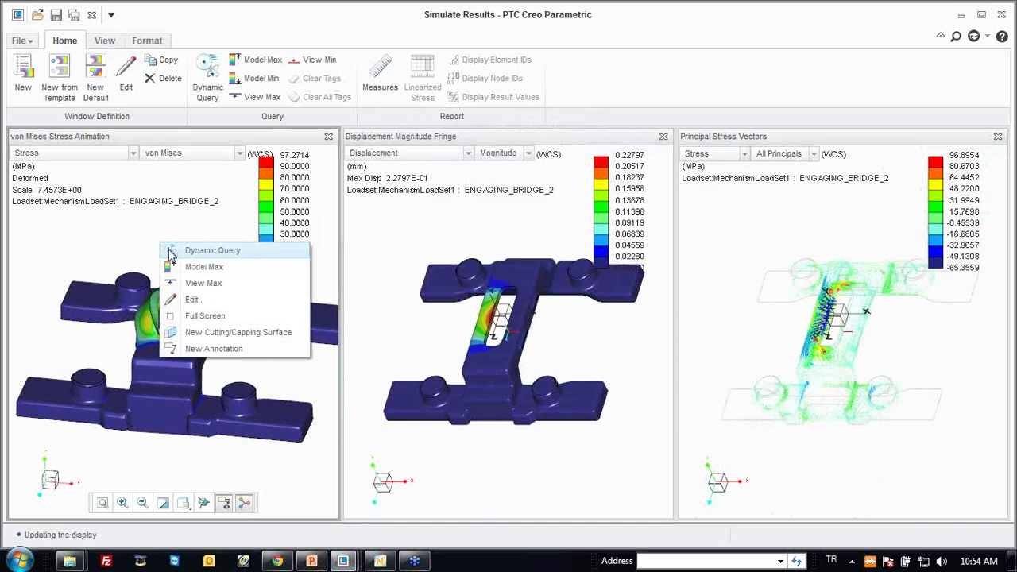
{"action": "left_click", "coordinate": [194, 272]}
{"action": "scroll", "coordinate": [163, 306], "scroll_direction": "up", "scroll_amount": 2}
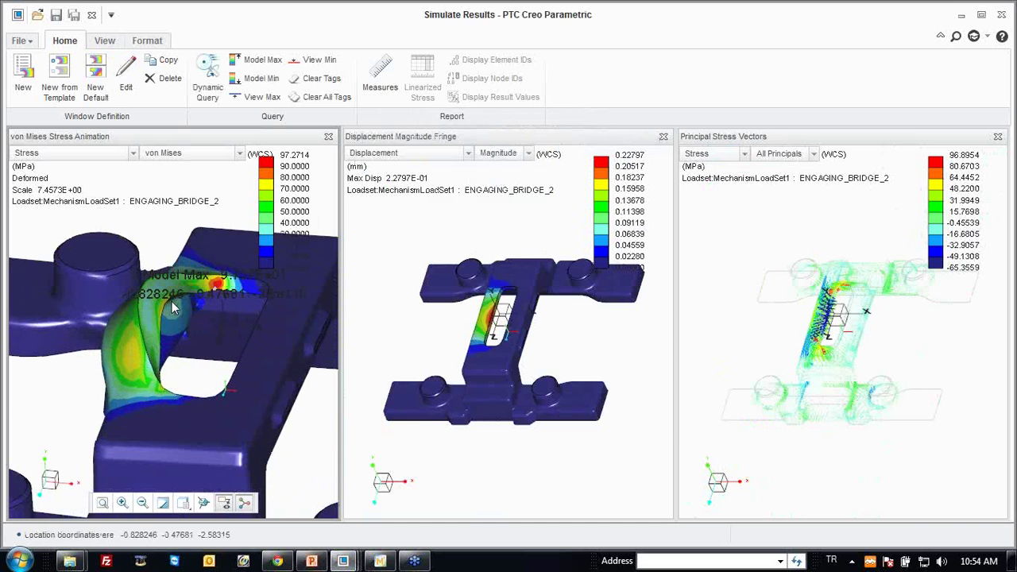
{"action": "scroll", "coordinate": [208, 296], "scroll_direction": "up", "scroll_amount": 2}
{"action": "scroll", "coordinate": [239, 292], "scroll_direction": "up", "scroll_amount": 3}
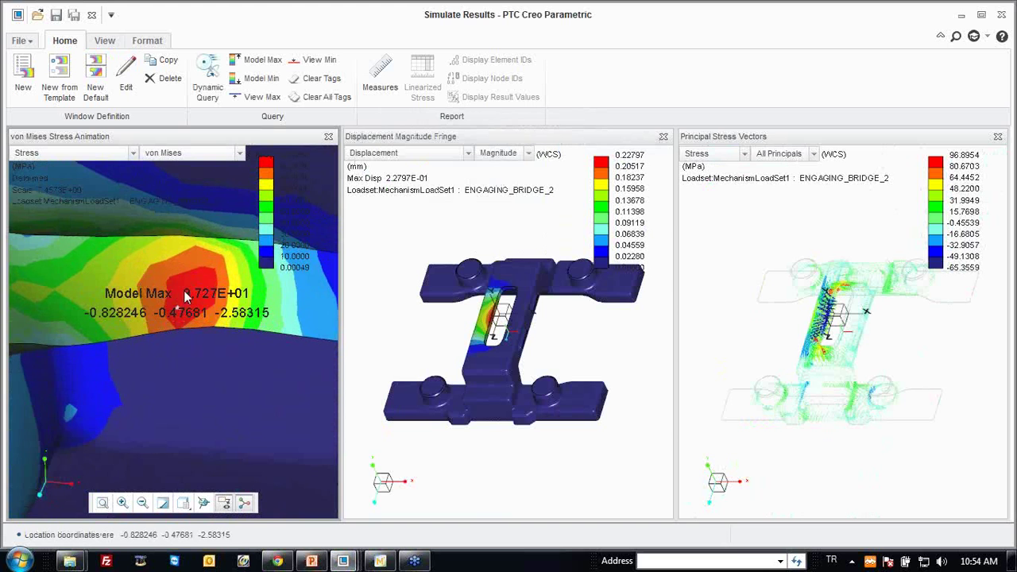
{"action": "scroll", "coordinate": [165, 306], "scroll_direction": "down", "scroll_amount": 1}
{"action": "scroll", "coordinate": [168, 314], "scroll_direction": "down", "scroll_amount": 2}
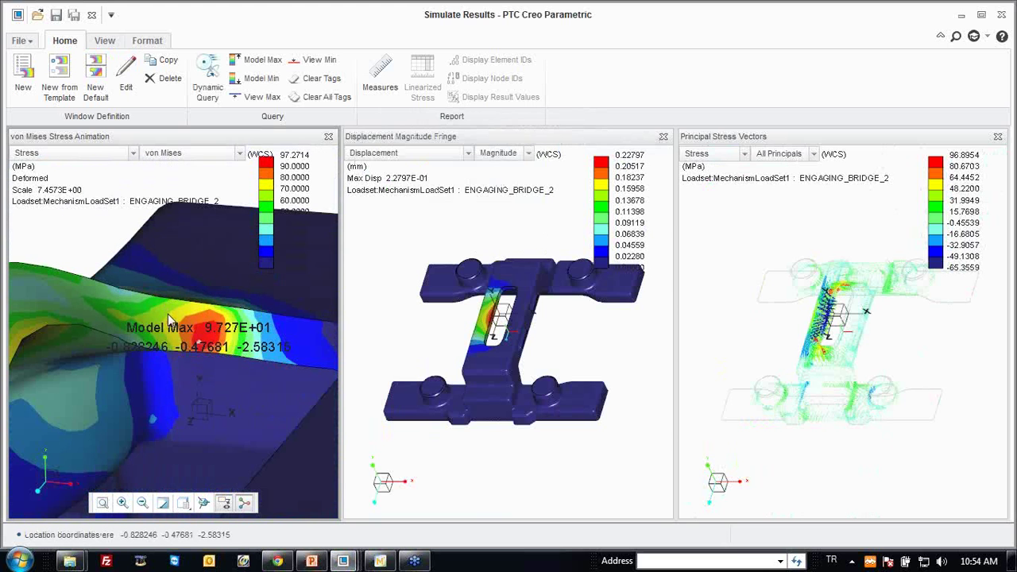
{"action": "scroll", "coordinate": [168, 314], "scroll_direction": "down", "scroll_amount": 2}
{"action": "scroll", "coordinate": [171, 310], "scroll_direction": "down", "scroll_amount": 2}
{"action": "scroll", "coordinate": [171, 309], "scroll_direction": "down", "scroll_amount": 2}
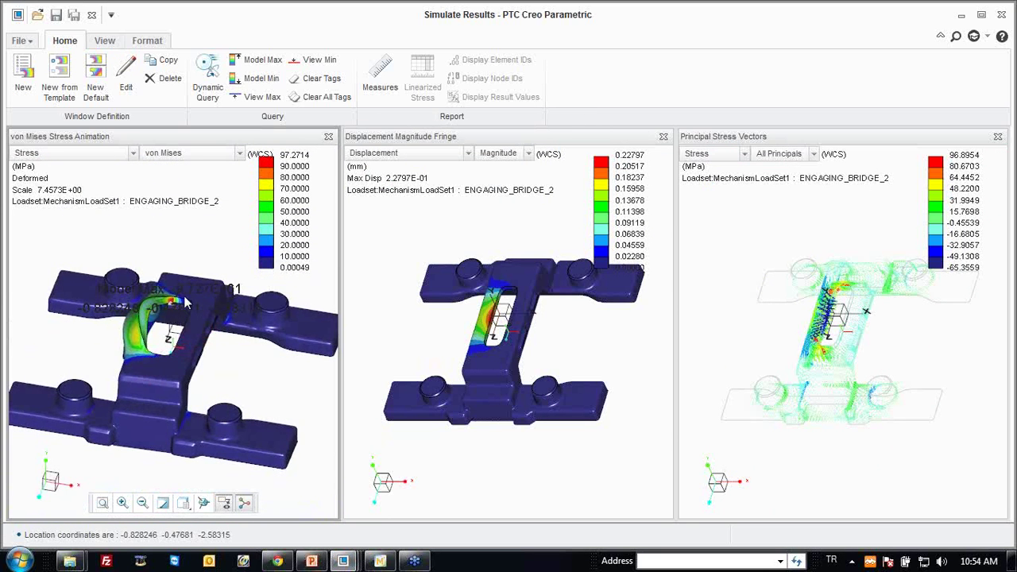
{"action": "scroll", "coordinate": [170, 298], "scroll_direction": "down", "scroll_amount": 1}
{"action": "scroll", "coordinate": [169, 284], "scroll_direction": "down", "scroll_amount": 1}
{"action": "middle_click_drag", "start_coordinate": [169, 287], "coordinate": [171, 311]}
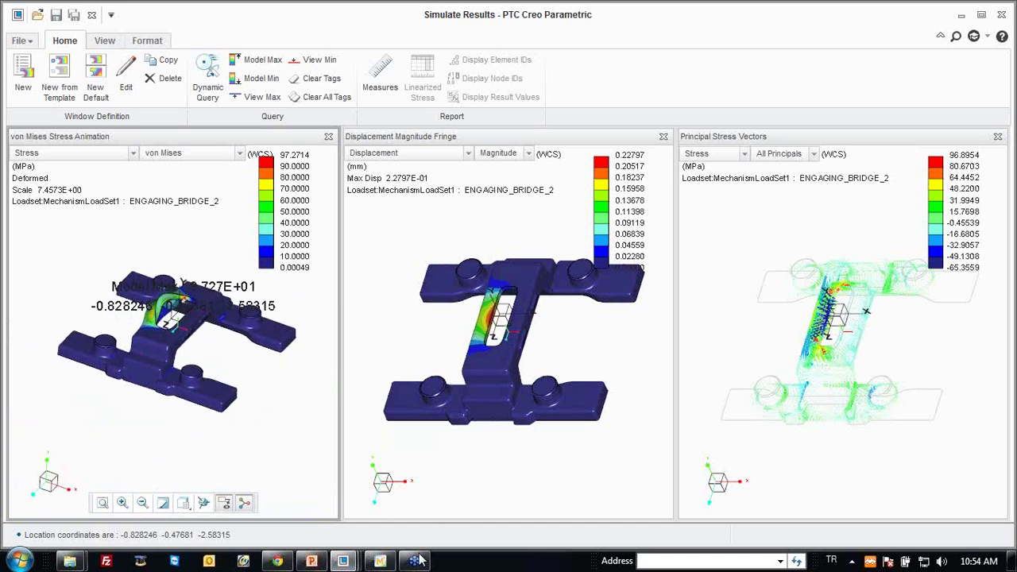
In Mathcad, replace the 77 MPa stress on bridge with 97.2 MPa.
{"action": "left_click", "coordinate": [381, 561]}
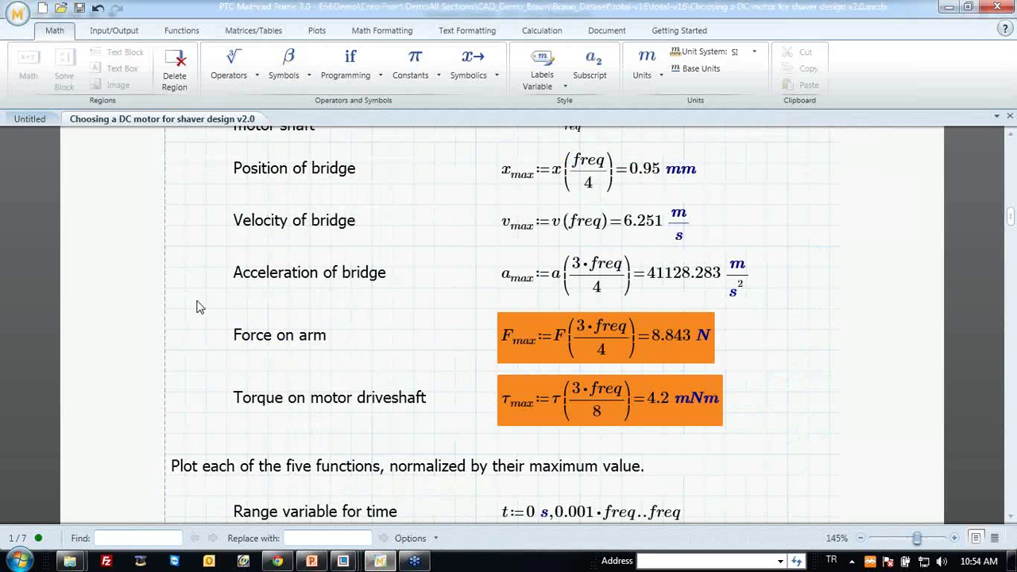
{"action": "scroll", "coordinate": [169, 307], "scroll_direction": "down", "scroll_amount": 2}
{"action": "scroll", "coordinate": [197, 284], "scroll_direction": "down", "scroll_amount": 1}
{"action": "scroll", "coordinate": [202, 274], "scroll_direction": "down", "scroll_amount": 2}
{"action": "scroll", "coordinate": [203, 274], "scroll_direction": "down", "scroll_amount": 2}
{"action": "scroll", "coordinate": [203, 275], "scroll_direction": "down", "scroll_amount": 3}
{"action": "scroll", "coordinate": [205, 276], "scroll_direction": "down", "scroll_amount": 1}
{"action": "scroll", "coordinate": [238, 270], "scroll_direction": "down", "scroll_amount": 2}
{"action": "scroll", "coordinate": [245, 262], "scroll_direction": "down", "scroll_amount": 2}
{"action": "scroll", "coordinate": [245, 262], "scroll_direction": "down", "scroll_amount": 1}
{"action": "scroll", "coordinate": [245, 262], "scroll_direction": "down", "scroll_amount": 1}
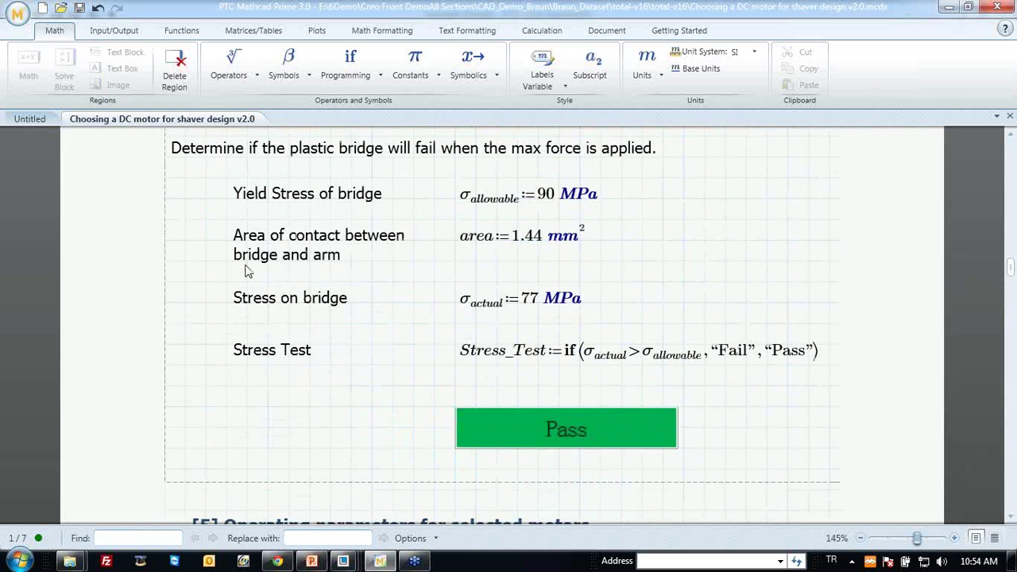
{"action": "scroll", "coordinate": [256, 280], "scroll_direction": "down", "scroll_amount": 1}
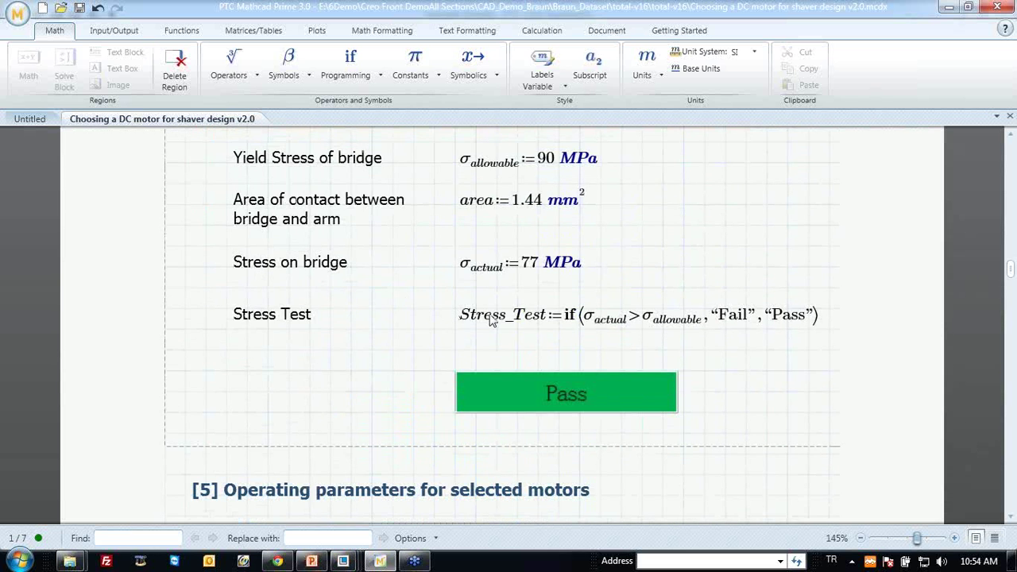
{"action": "left_click", "coordinate": [539, 265]}
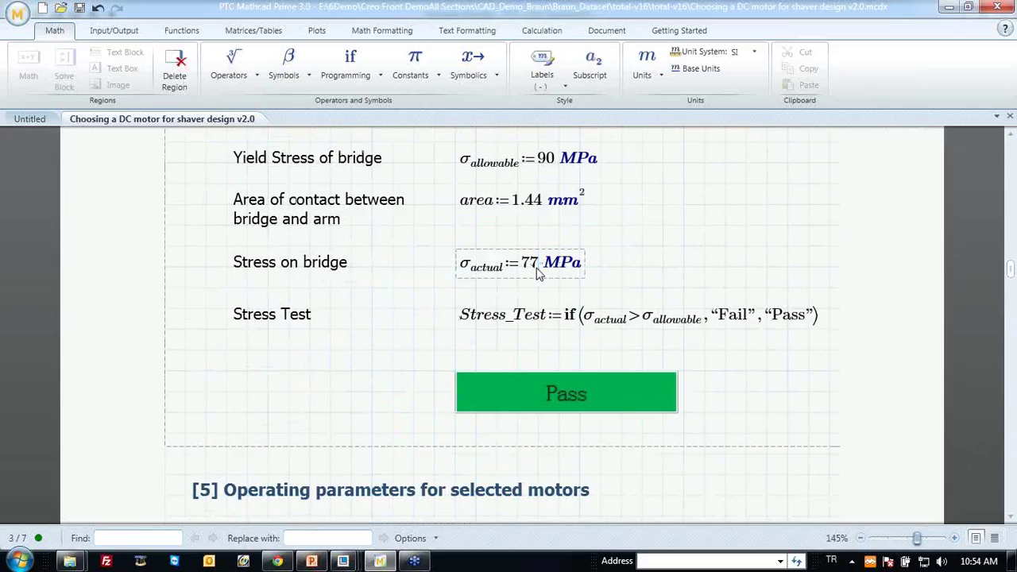
{"action": "key", "text": "BackSpace"}
{"action": "key", "text": "BackSpace"}
{"action": "left_click", "coordinate": [342, 561]}
{"action": "left_click", "coordinate": [875, 485]}
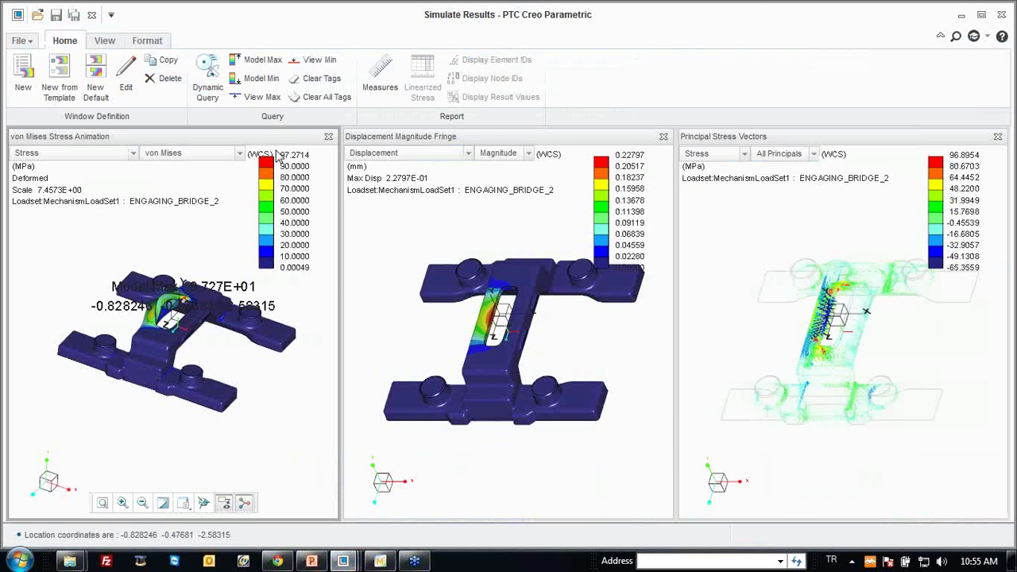
{"action": "left_click", "coordinate": [380, 561]}
{"action": "type", "text": "97.2 MPa"}
{"action": "key", "text": "Return"}
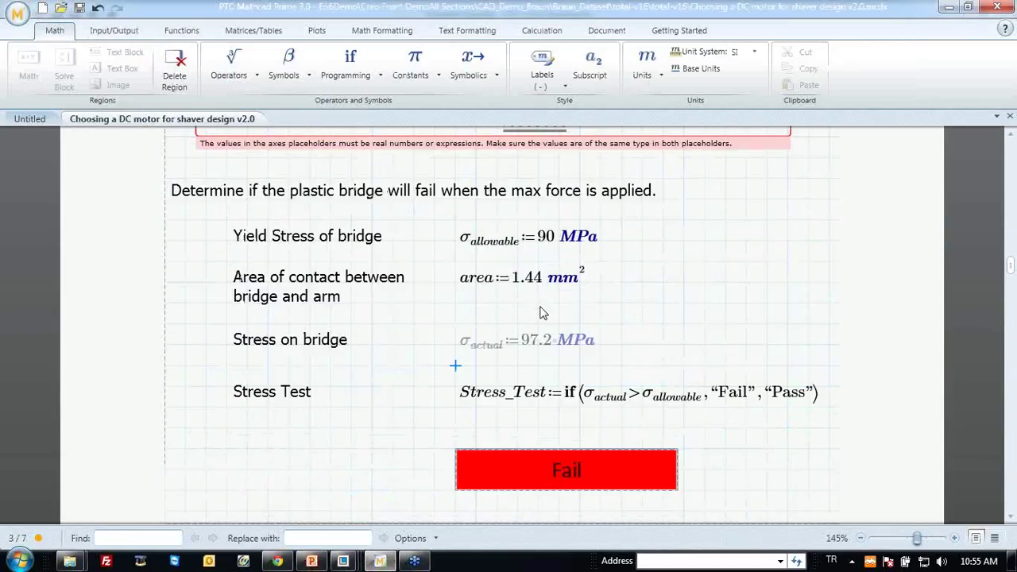
Minimize Mathcad to bring the Creo Simulate results back.
{"action": "scroll", "coordinate": [521, 399], "scroll_direction": "down", "scroll_amount": 1}
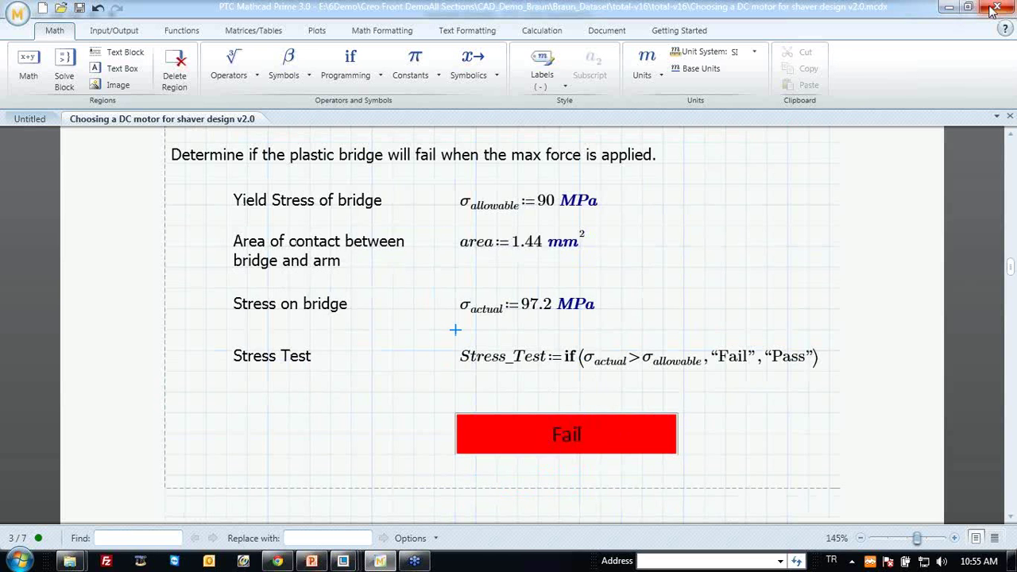
{"action": "left_click", "coordinate": [948, 8]}
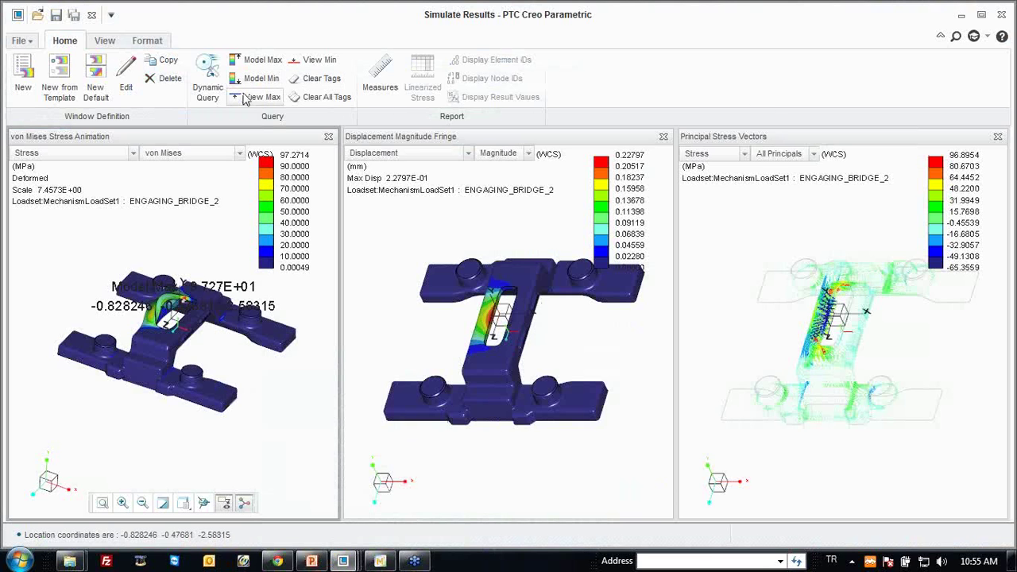
{"action": "left_click", "coordinate": [92, 15]}
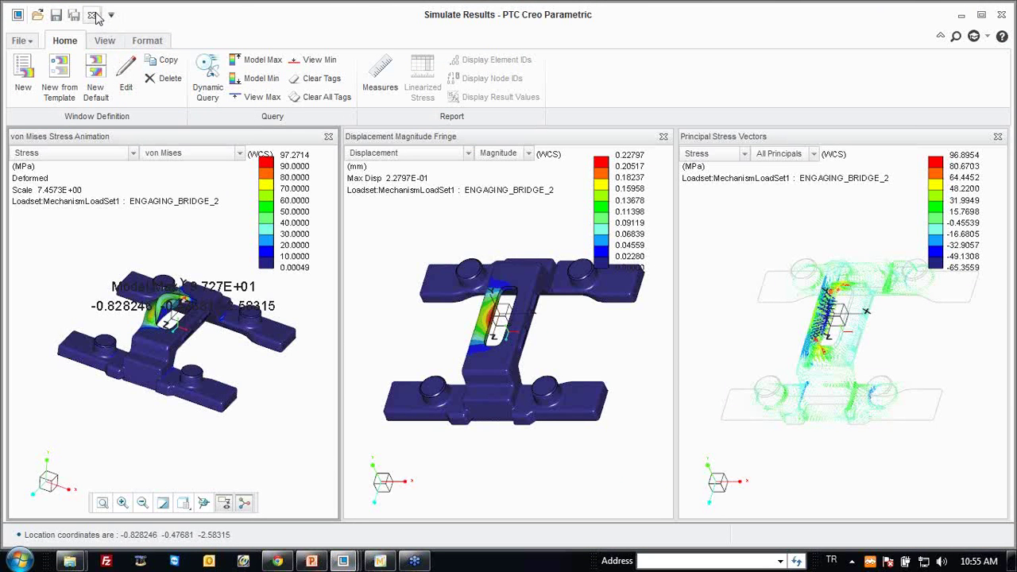
Close Simulate Results without saving and exit Creo Simulate.
{"action": "left_click", "coordinate": [493, 331]}
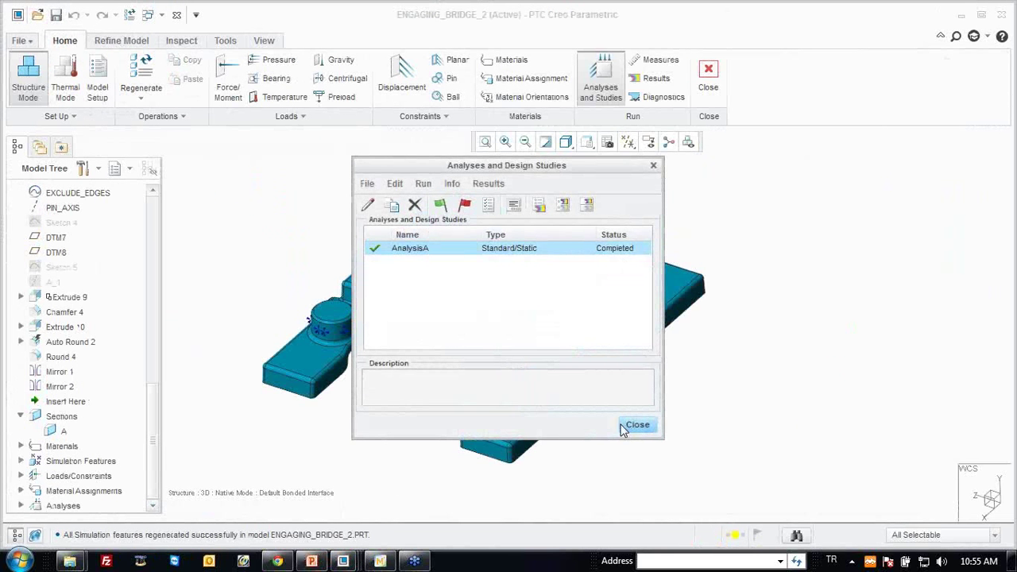
{"action": "left_click", "coordinate": [636, 425]}
{"action": "left_click", "coordinate": [708, 79]}
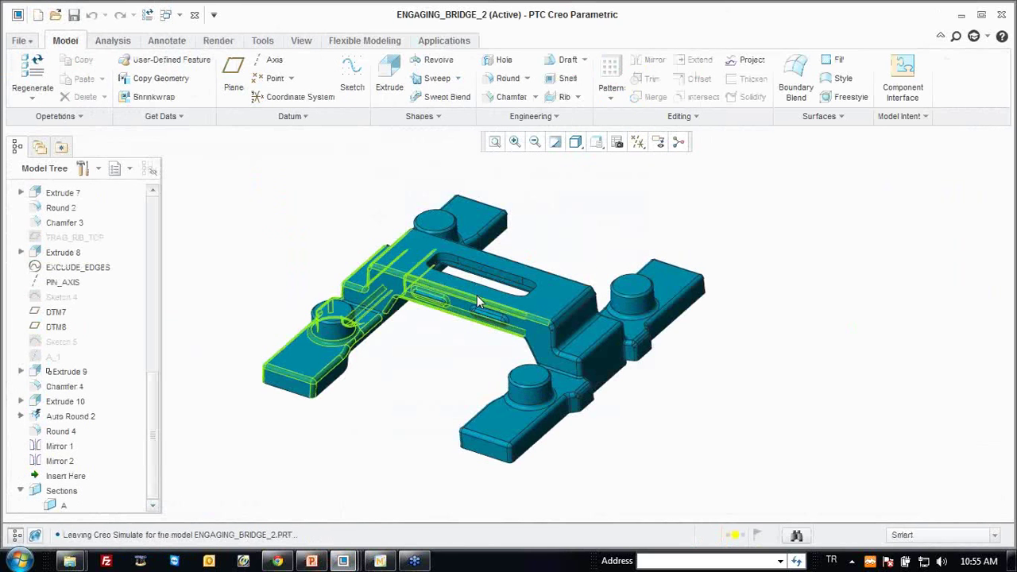
Start a Trajectory Rib on the bridge with DTM7 as the sketch plane.
{"action": "mouse_move", "coordinate": [456, 326]}
{"action": "middle_mouse_down"}
{"action": "mouse_move", "coordinate": [497, 281]}
{"action": "mouse_move", "coordinate": [514, 215]}
{"action": "mouse_move", "coordinate": [493, 179]}
{"action": "mouse_move", "coordinate": [477, 200]}
{"action": "mouse_move", "coordinate": [488, 207]}
{"action": "middle_mouse_up"}
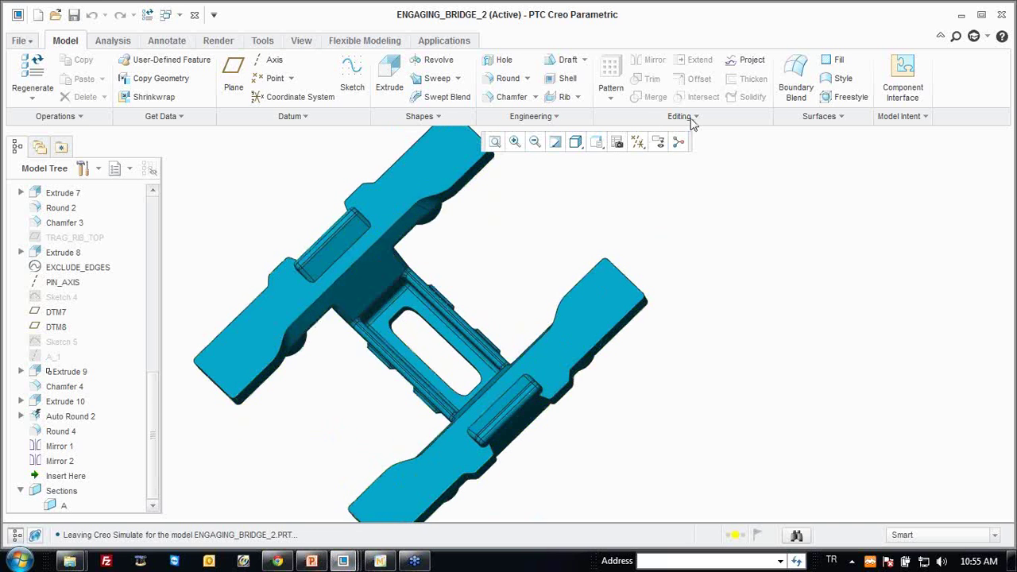
{"action": "left_click", "coordinate": [578, 97]}
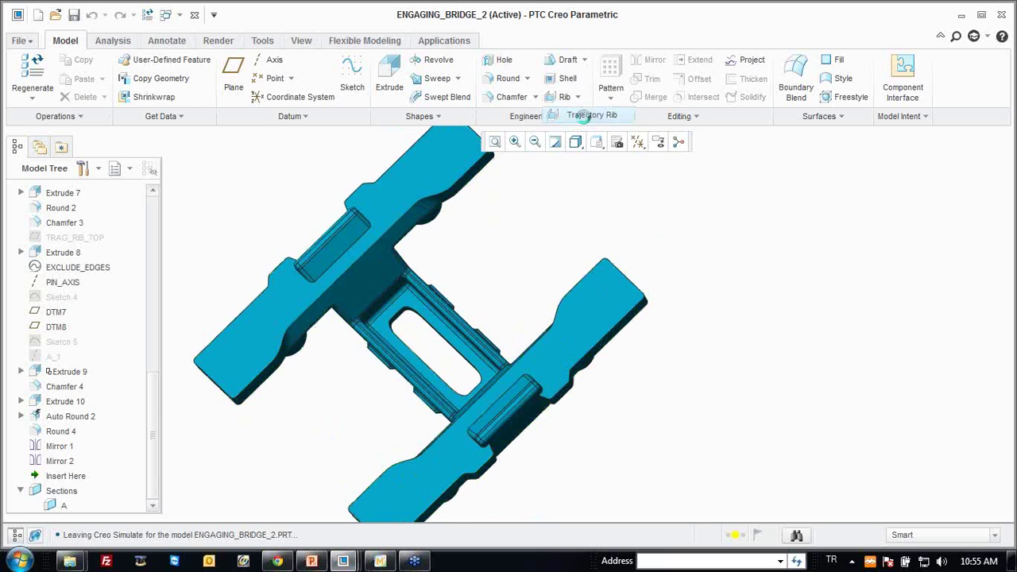
{"action": "left_click", "coordinate": [588, 116]}
{"action": "left_click", "coordinate": [64, 314]}
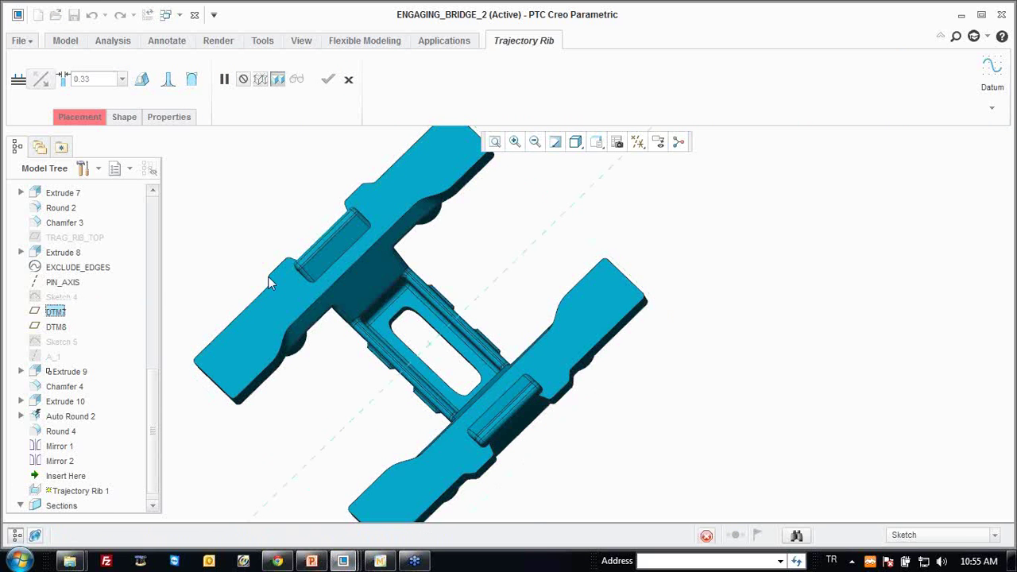
Sketch three lines from the centreline forming half a rectangle around the slot.
{"action": "left_click", "coordinate": [638, 141]}
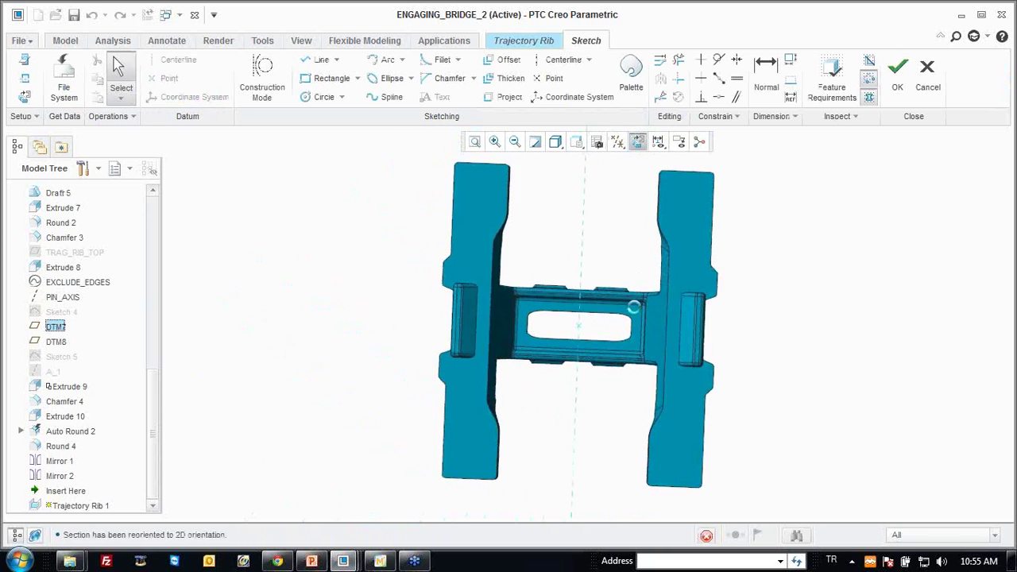
{"action": "scroll", "coordinate": [639, 328], "scroll_direction": "down", "scroll_amount": 4}
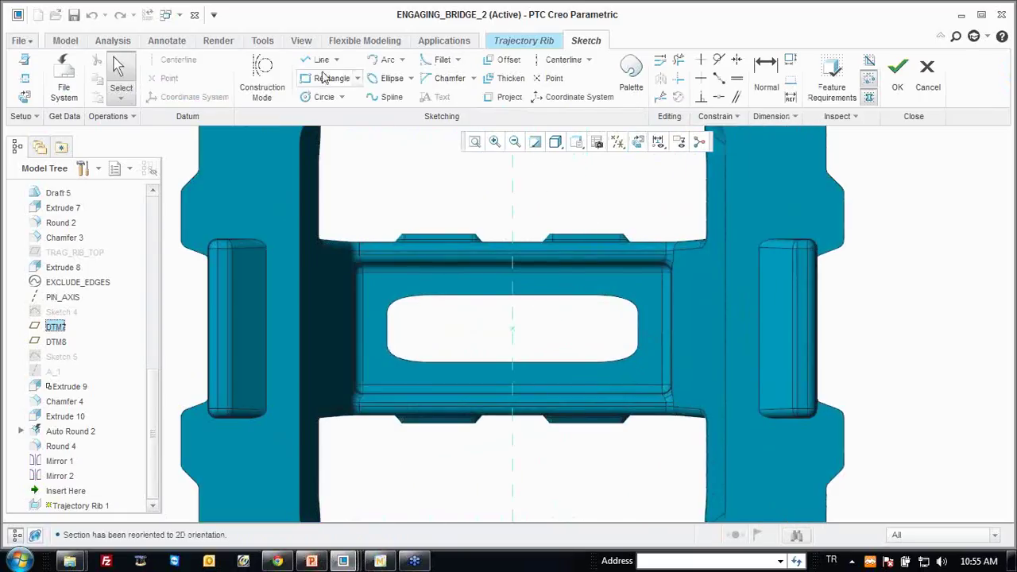
{"action": "left_click", "coordinate": [324, 64]}
{"action": "left_click", "coordinate": [514, 280]}
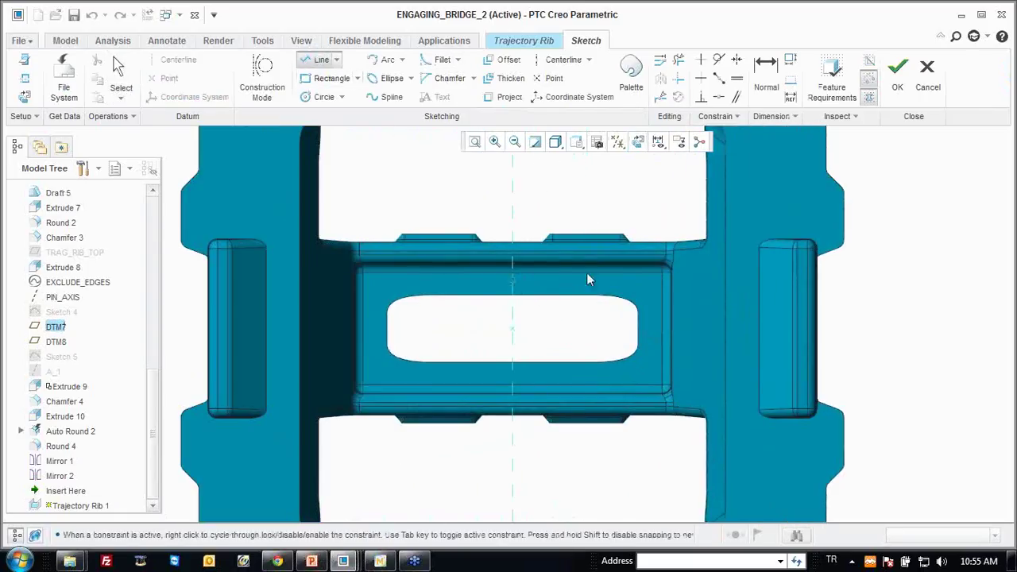
{"action": "left_click", "coordinate": [648, 281]}
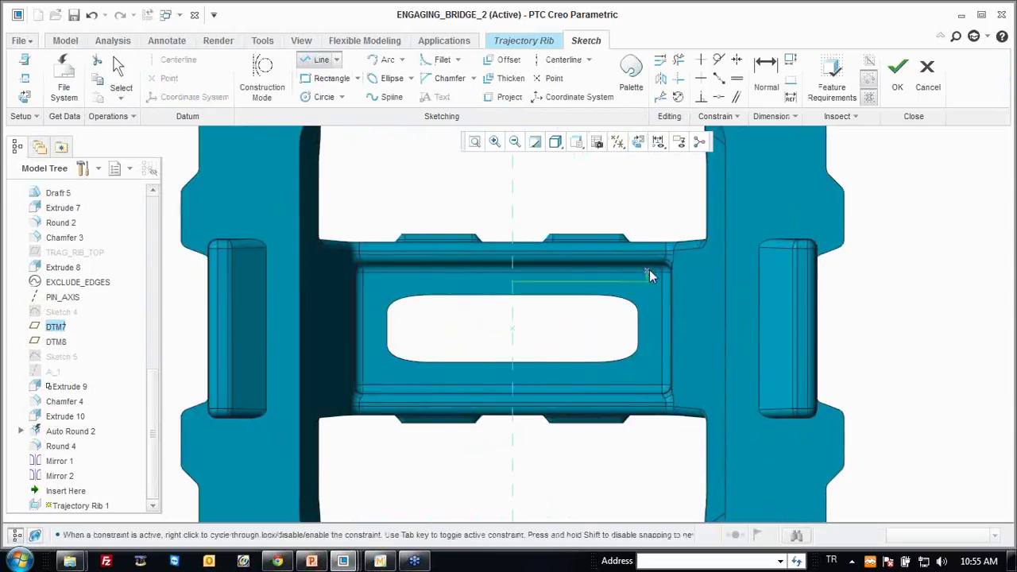
{"action": "left_click", "coordinate": [646, 369]}
{"action": "left_click", "coordinate": [515, 371]}
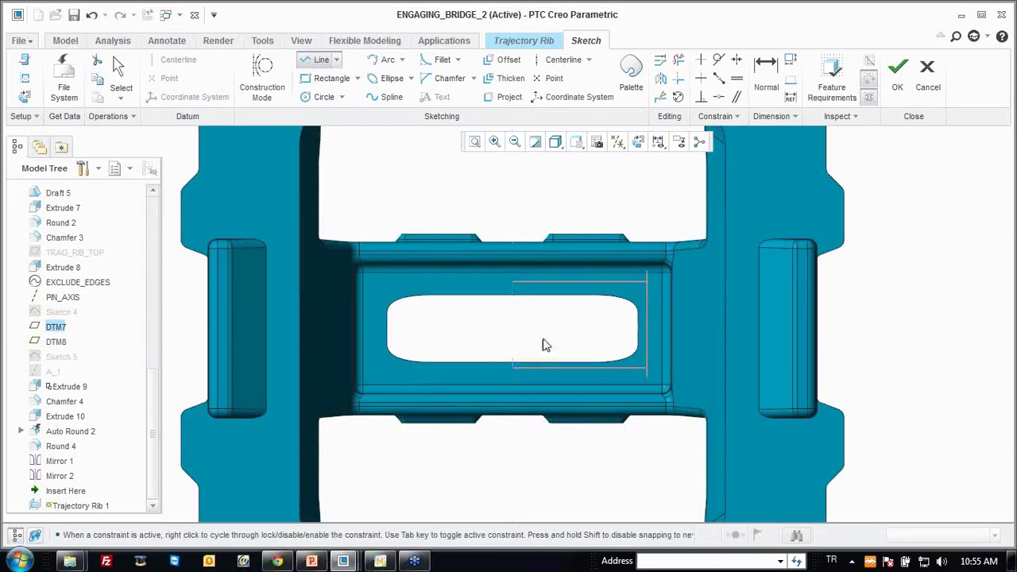
{"action": "middle_click", "coordinate": [560, 328]}
Dimension the top, side and bottom rib lines at 0.20 offsets from the edges.
{"action": "right_click", "coordinate": [561, 328]}
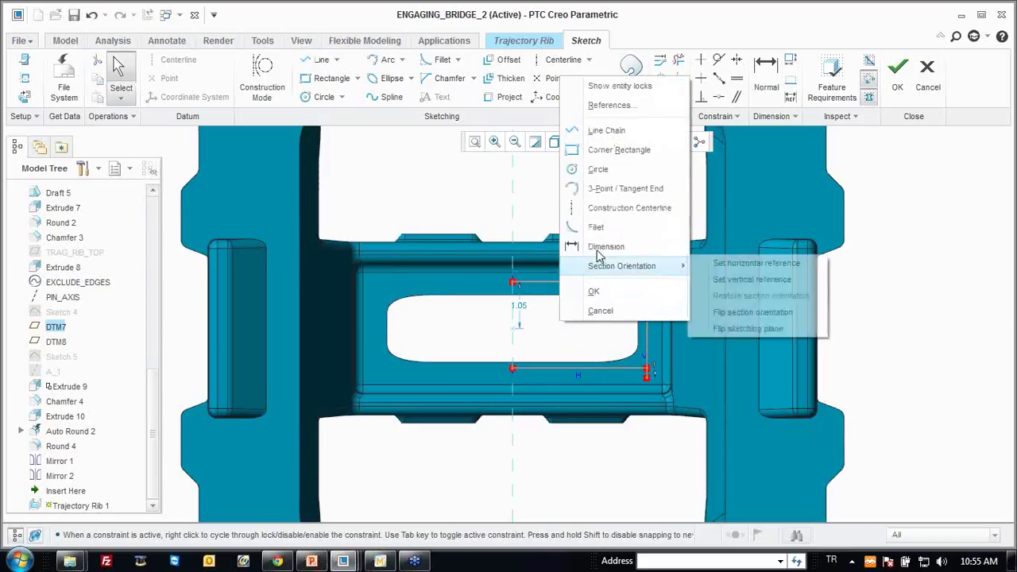
{"action": "left_click", "coordinate": [597, 245]}
{"action": "left_click", "coordinate": [568, 294]}
{"action": "left_click", "coordinate": [570, 284]}
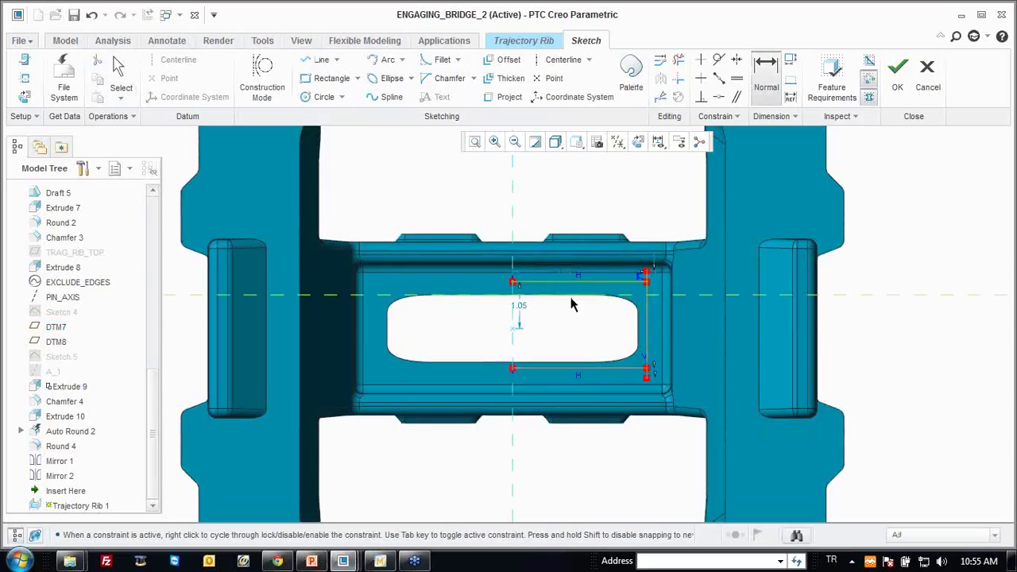
{"action": "middle_click", "coordinate": [572, 302]}
{"action": "type", "text": "0.2"}
{"action": "key", "text": "Return"}
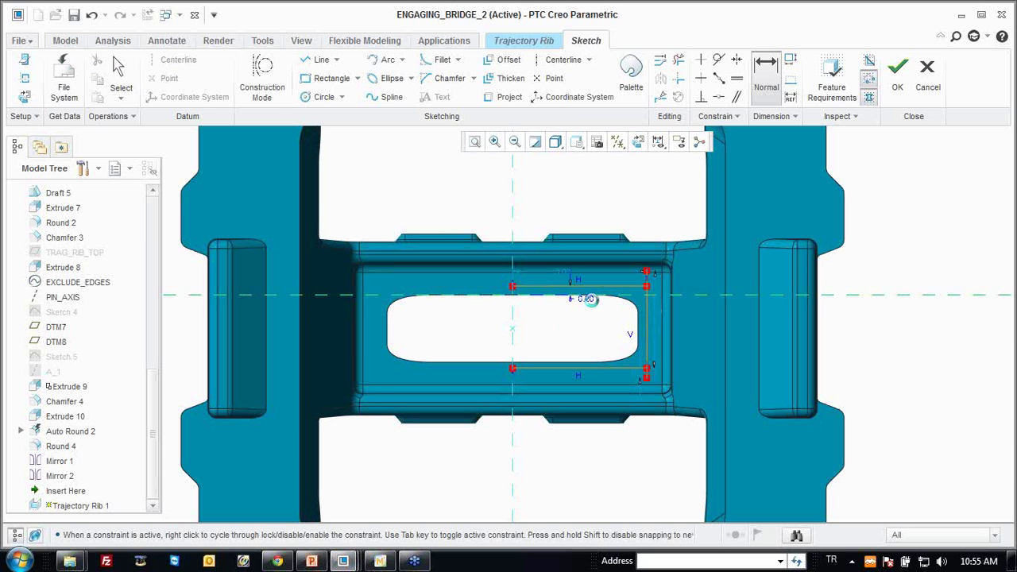
{"action": "double_click", "coordinate": [587, 295]}
{"action": "key", "text": "Return"}
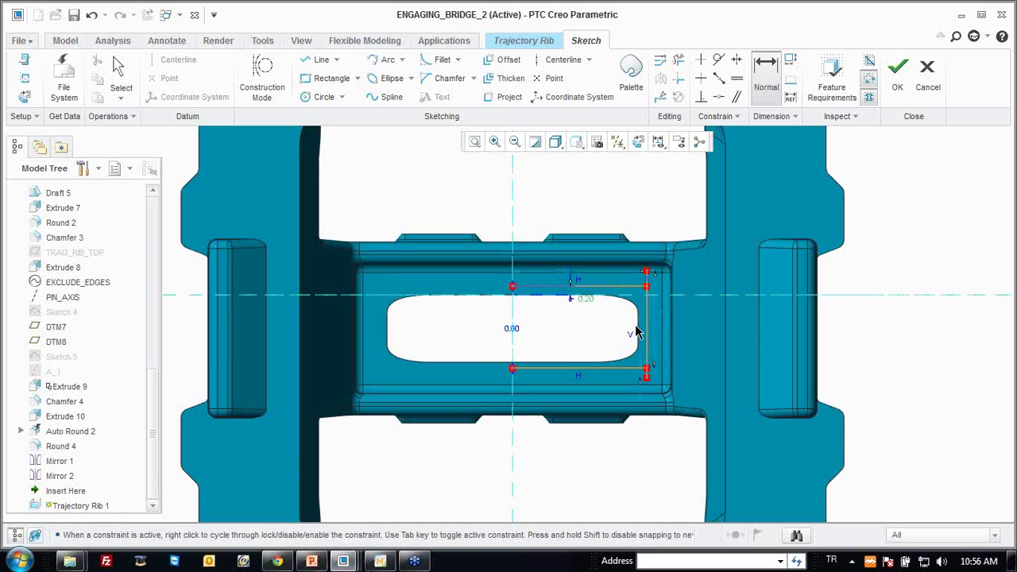
{"action": "double_click", "coordinate": [628, 326]}
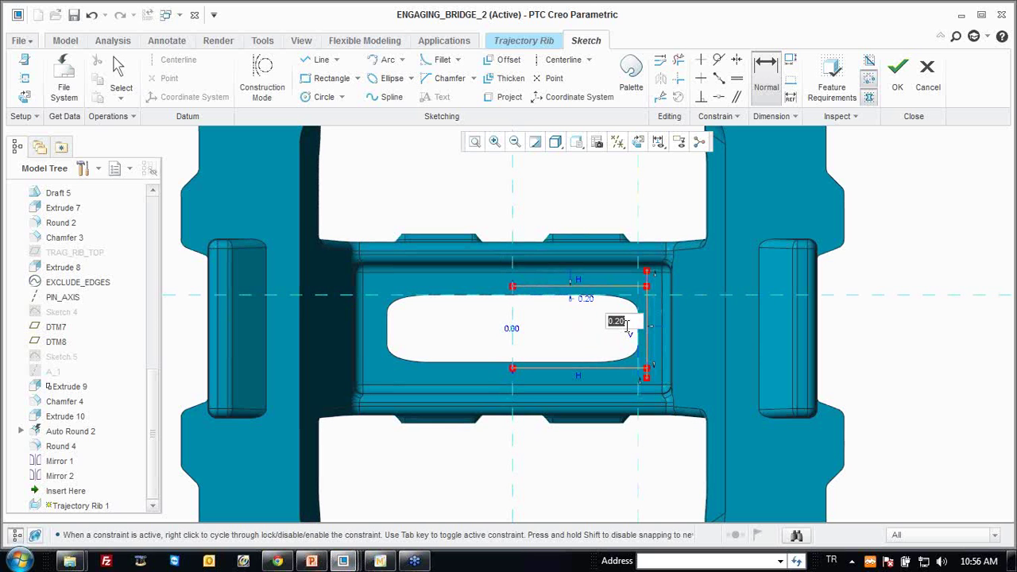
{"action": "key", "text": "Return"}
{"action": "left_click", "coordinate": [560, 368]}
{"action": "middle_click", "coordinate": [564, 351]}
{"action": "key", "text": "Return"}
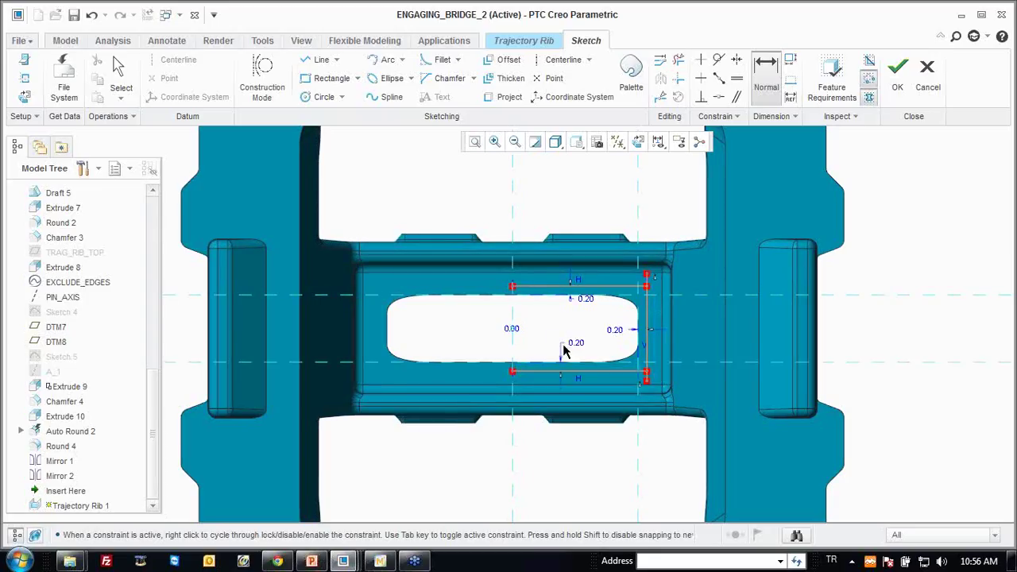
{"action": "middle_click", "coordinate": [556, 315]}
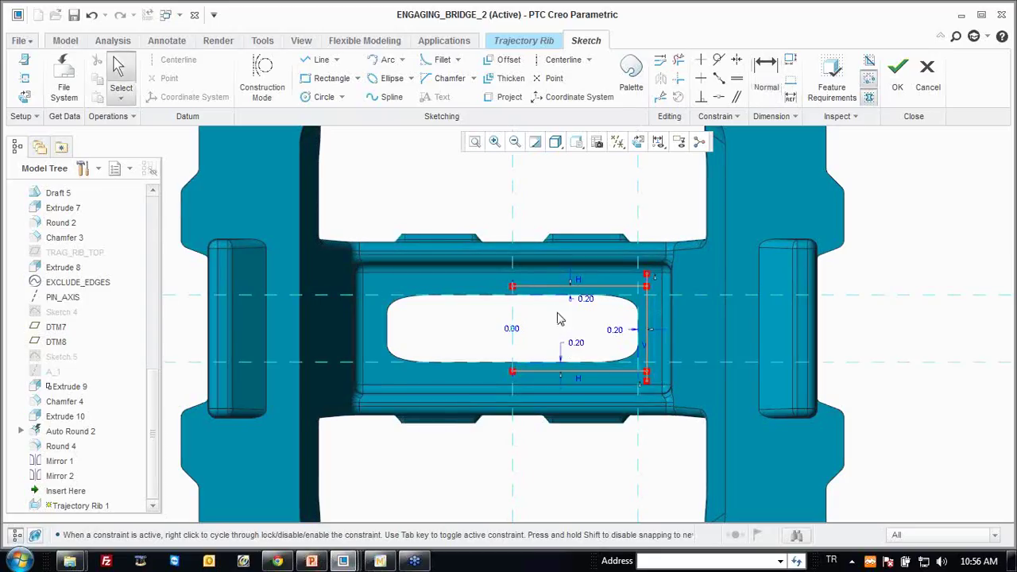
Mirror the sketch across a new vertical centreline and accept the rib sketch.
{"action": "left_click", "coordinate": [551, 41]}
{"action": "left_click", "coordinate": [586, 41]}
{"action": "left_click", "coordinate": [563, 60]}
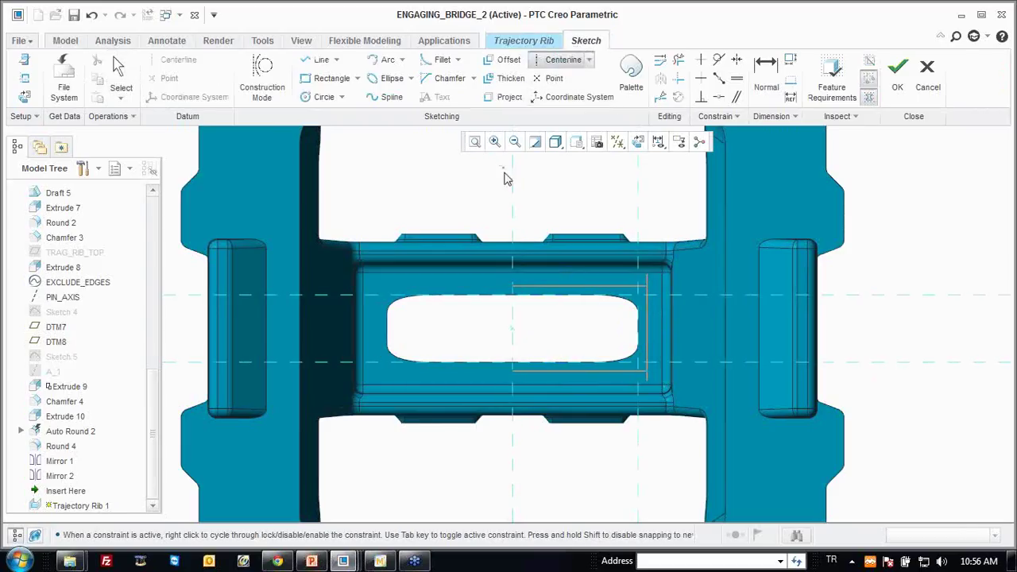
{"action": "left_click", "coordinate": [513, 217]}
{"action": "left_click", "coordinate": [513, 257]}
{"action": "middle_click", "coordinate": [488, 211]}
{"action": "left_click_drag", "start_coordinate": [485, 212], "coordinate": [648, 447]}
{"action": "left_click", "coordinate": [661, 78]}
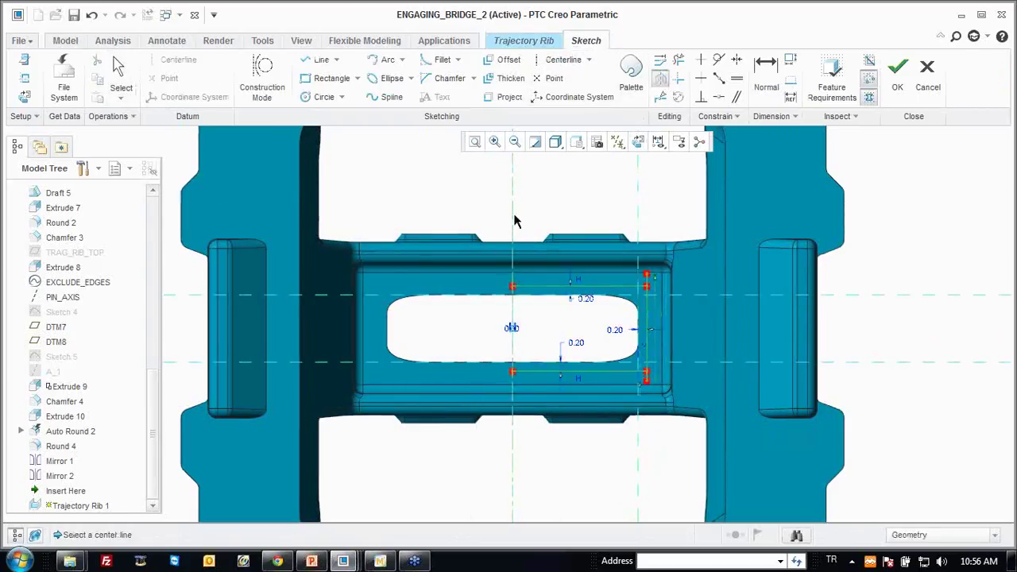
{"action": "left_click", "coordinate": [514, 232]}
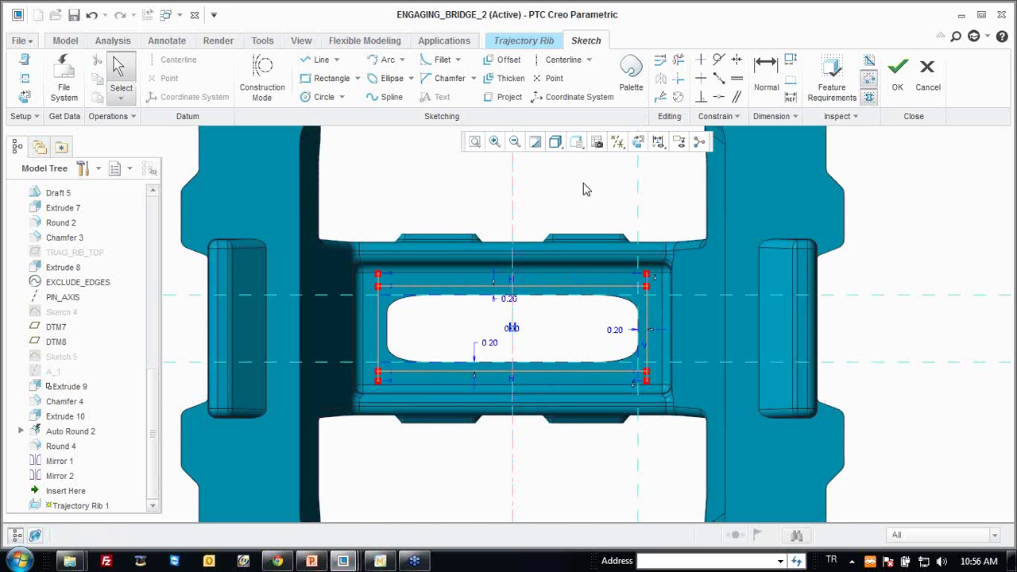
{"action": "left_click", "coordinate": [898, 85]}
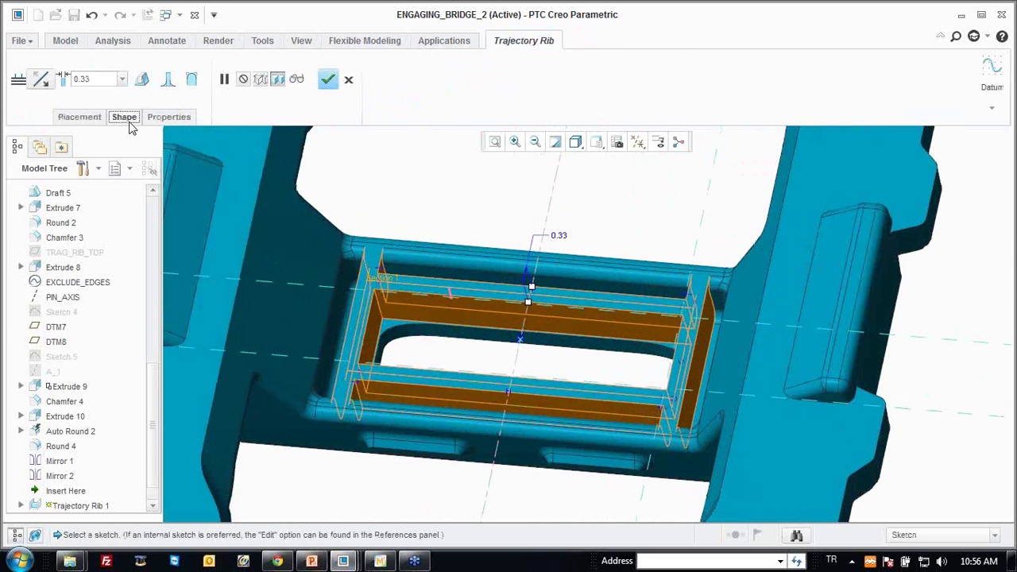
Set rib thickness to 0.10 and enable side draft and bottom rounds.
{"action": "left_click", "coordinate": [128, 117]}
{"action": "double_click", "coordinate": [114, 78]}
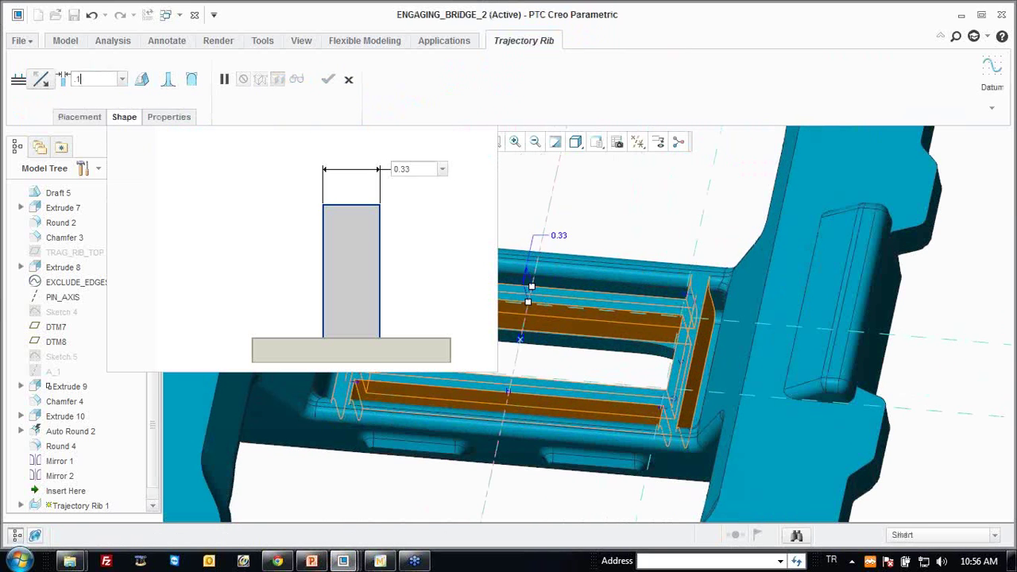
{"action": "type", "text": "0.1"}
{"action": "key", "text": "Return"}
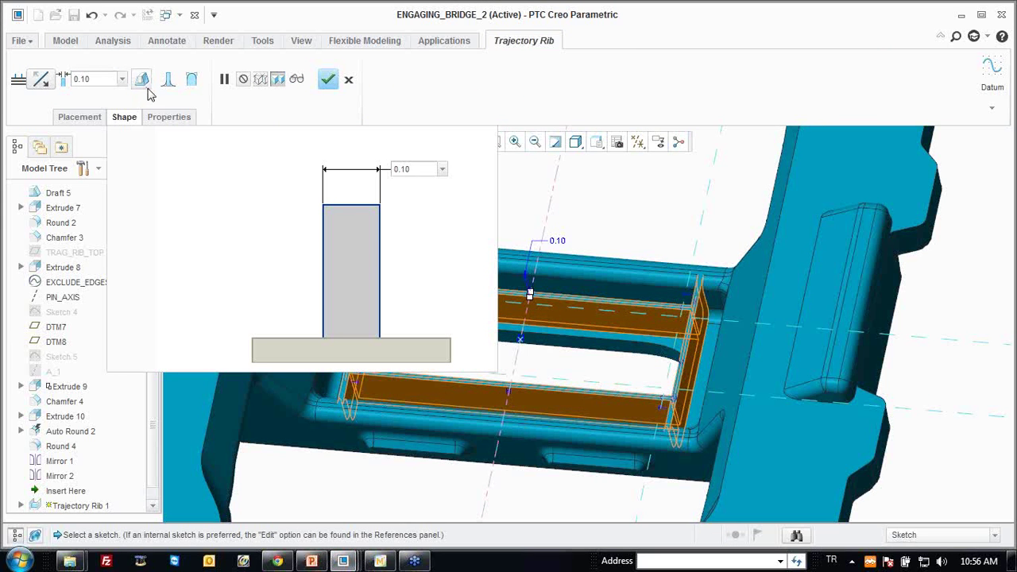
{"action": "left_click", "coordinate": [141, 79]}
{"action": "left_click", "coordinate": [168, 78]}
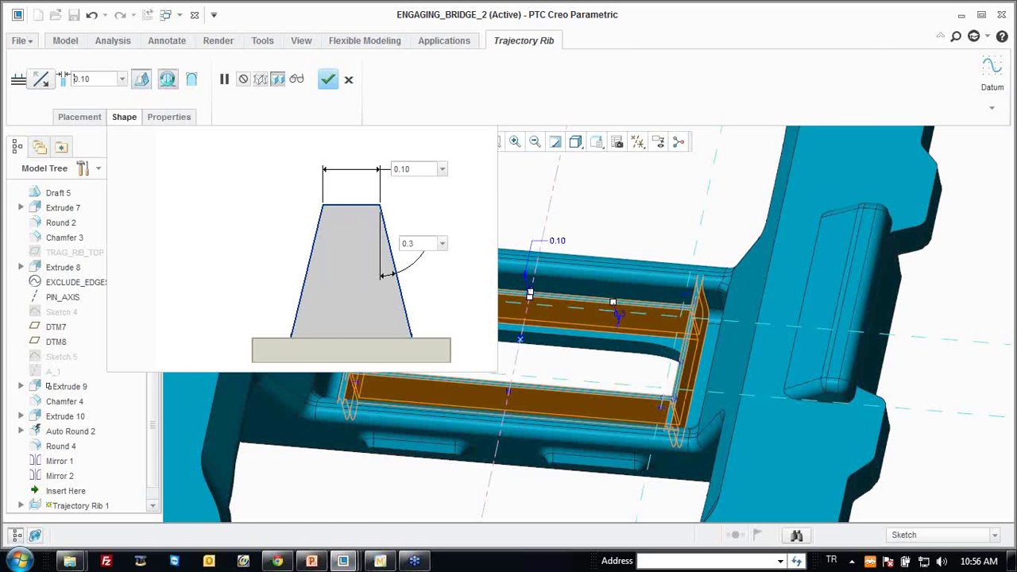
Set draft to 2 and bottom round radius to 0.10, then finish the rib.
{"action": "double_click", "coordinate": [417, 244]}
{"action": "type", "text": "2"}
{"action": "key", "text": "Return"}
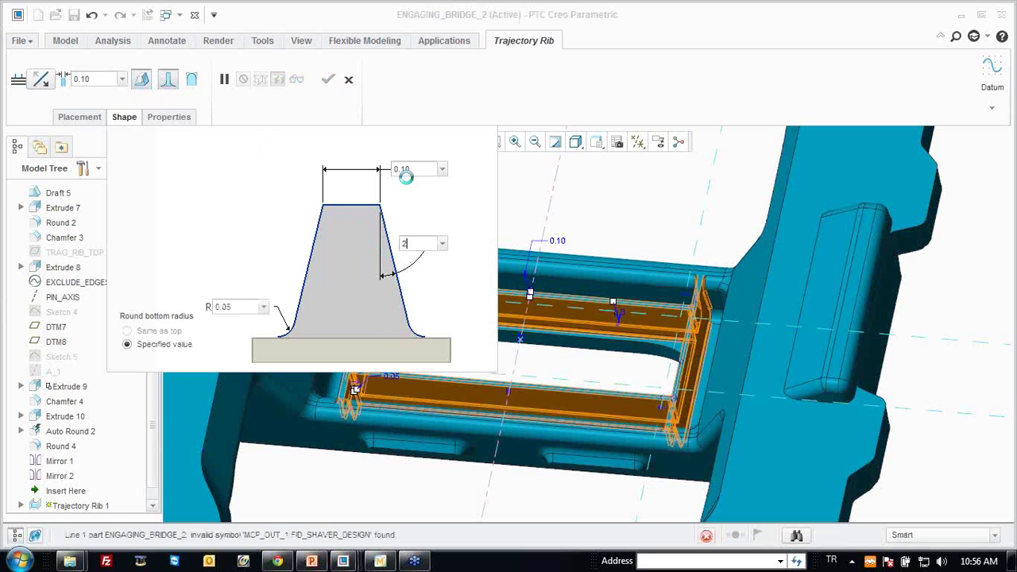
{"action": "double_click", "coordinate": [255, 306]}
{"action": "type", "text": "0.1"}
{"action": "key", "text": "Return"}
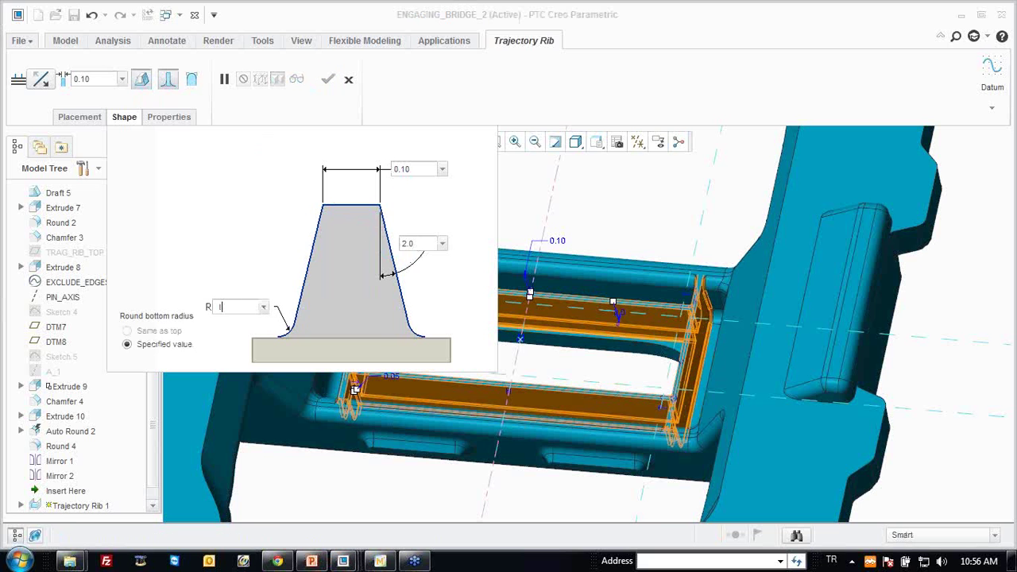
{"action": "middle_click", "coordinate": [606, 215]}
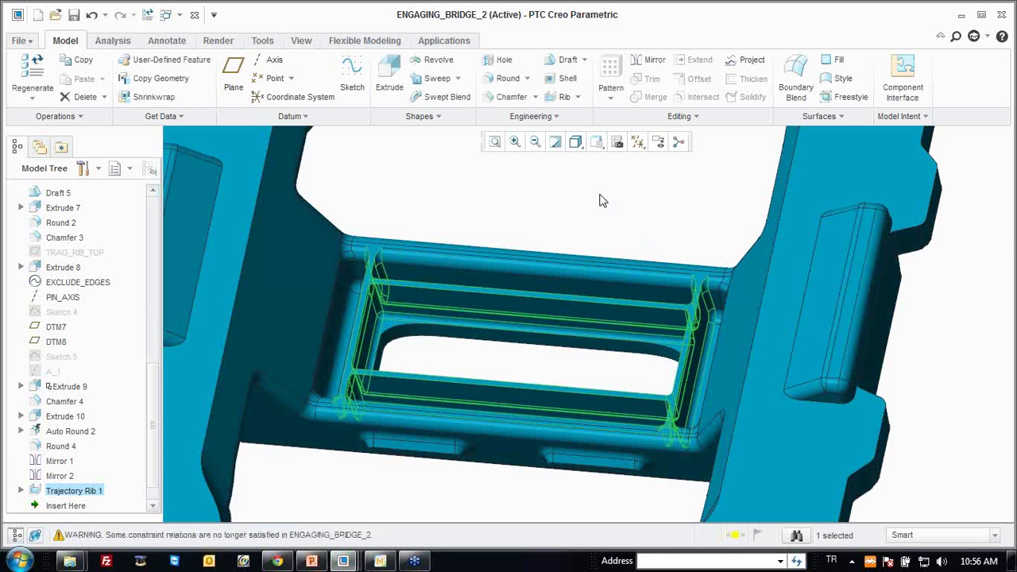
{"action": "left_click", "coordinate": [602, 201]}
{"action": "middle_click_drag", "start_coordinate": [565, 305], "coordinate": [531, 295]}
{"action": "scroll", "coordinate": [531, 295], "scroll_direction": "up", "scroll_amount": 4}
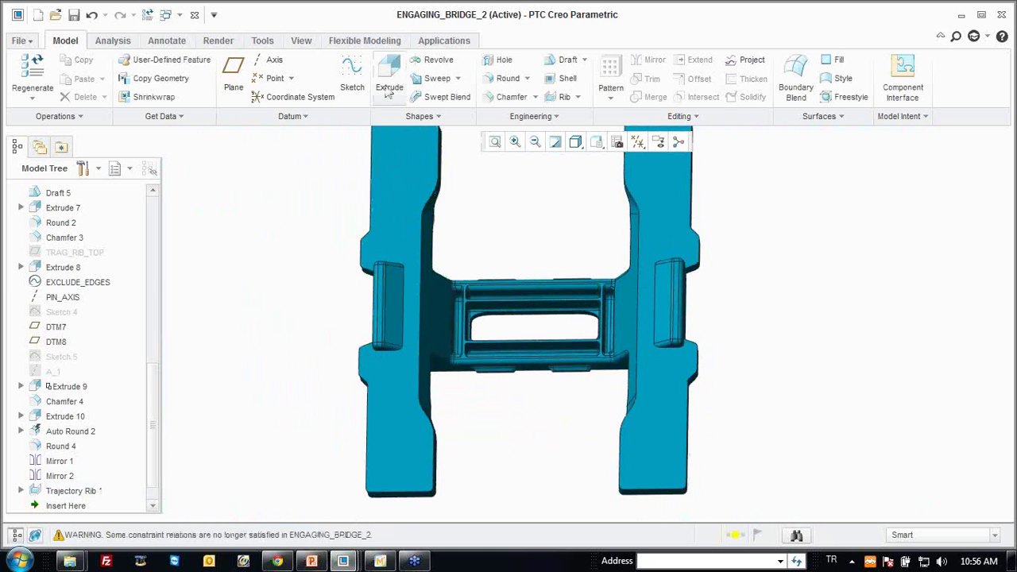
{"action": "left_click", "coordinate": [433, 45]}
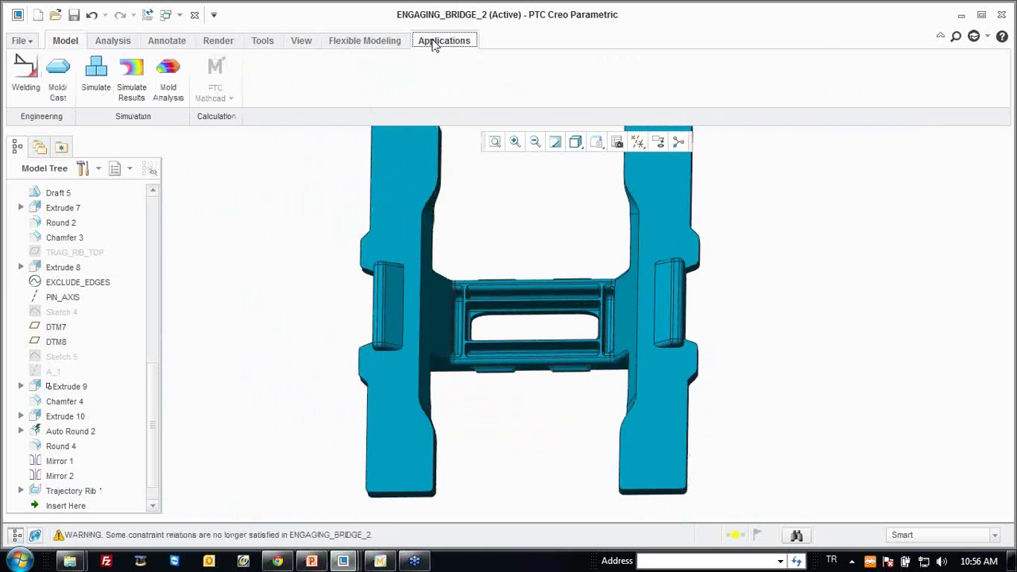
Enter the Simulate environment and tilt the bridge view.
{"action": "left_click", "coordinate": [104, 89]}
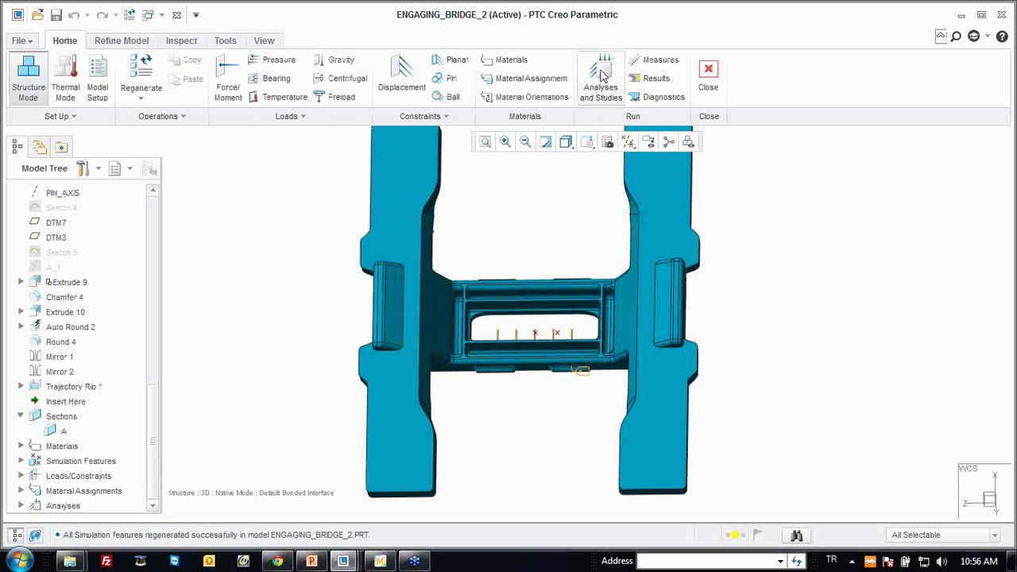
{"action": "scroll", "coordinate": [517, 298], "scroll_direction": "down", "scroll_amount": 3}
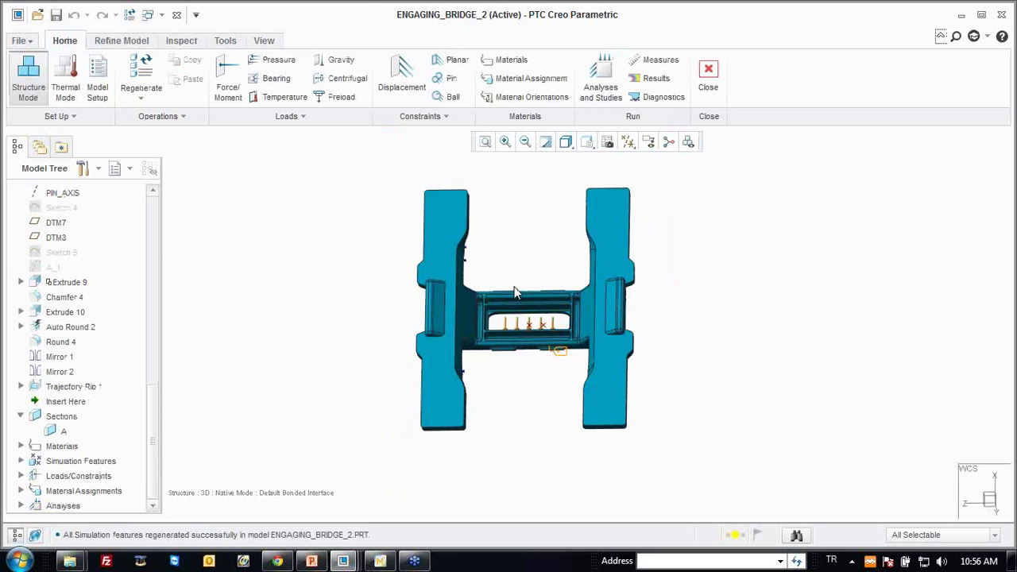
{"action": "mouse_move", "coordinate": [549, 240]}
{"action": "middle_mouse_down"}
{"action": "mouse_move", "coordinate": [522, 209]}
{"action": "mouse_move", "coordinate": [538, 228]}
{"action": "mouse_move", "coordinate": [548, 214]}
{"action": "middle_mouse_up"}
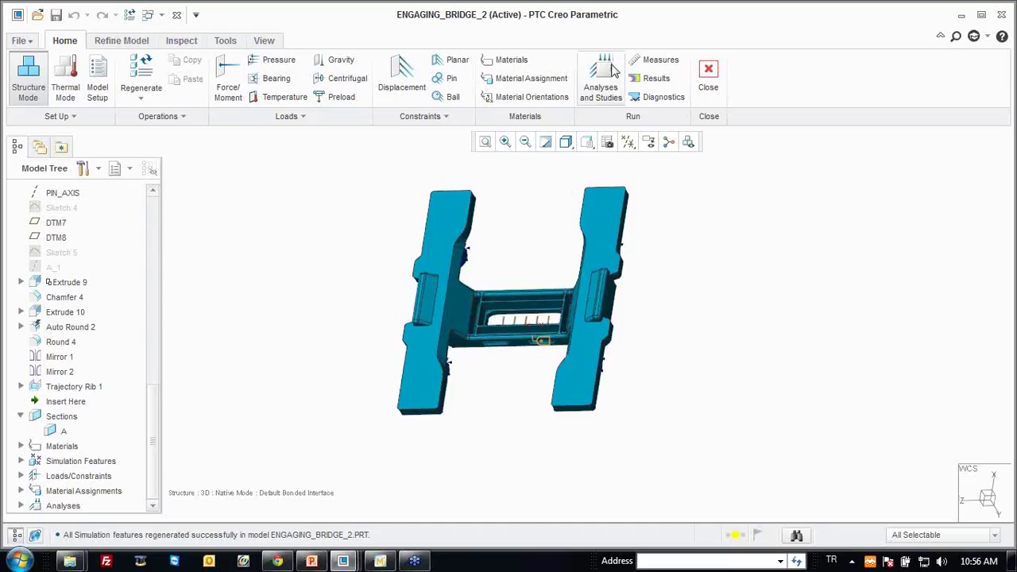
Duplicate AnalysisA as AnalysisB and run it, agreeing to delete old output files.
{"action": "left_click", "coordinate": [608, 76]}
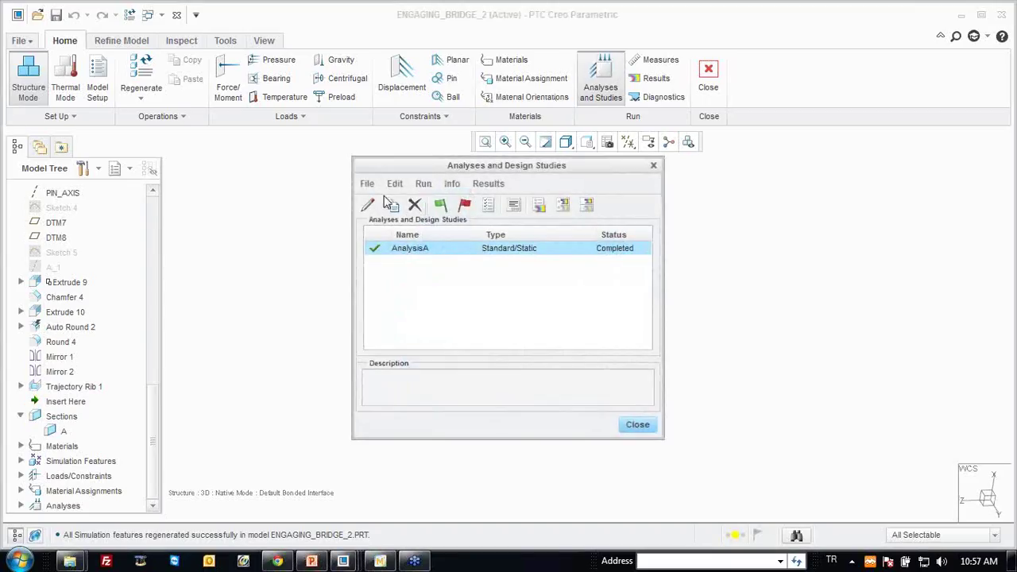
{"action": "right_click", "coordinate": [402, 253]}
{"action": "left_click", "coordinate": [458, 277]}
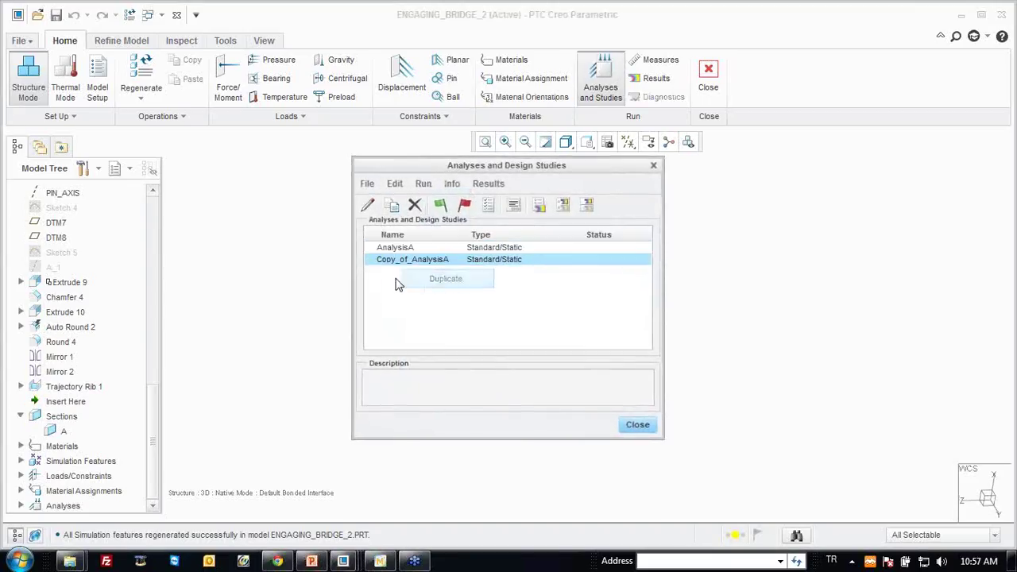
{"action": "double_click", "coordinate": [420, 261]}
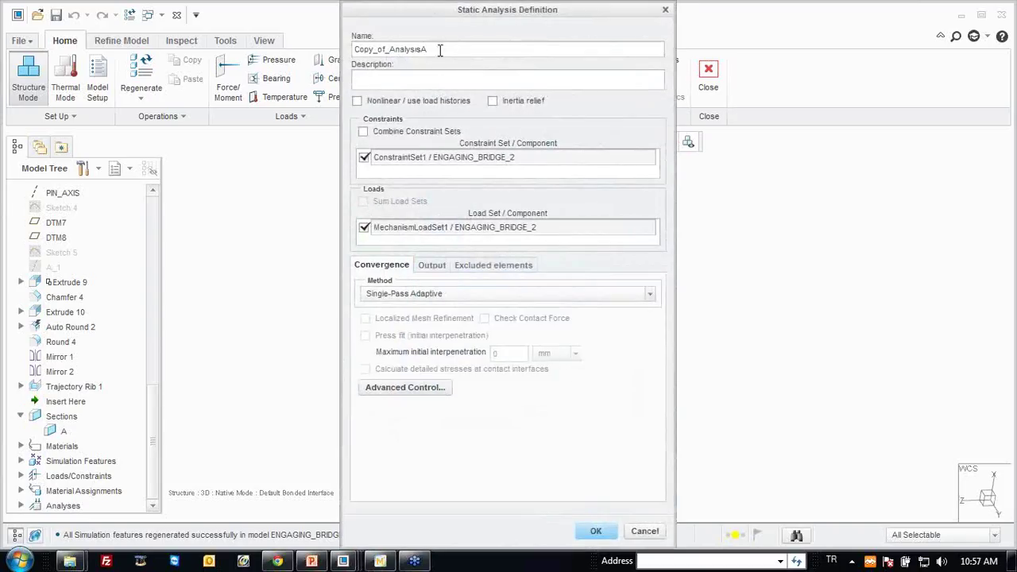
{"action": "left_click_drag", "start_coordinate": [390, 49], "coordinate": [339, 41]}
{"action": "key", "text": "BackSpace"}
{"action": "key", "text": "Return"}
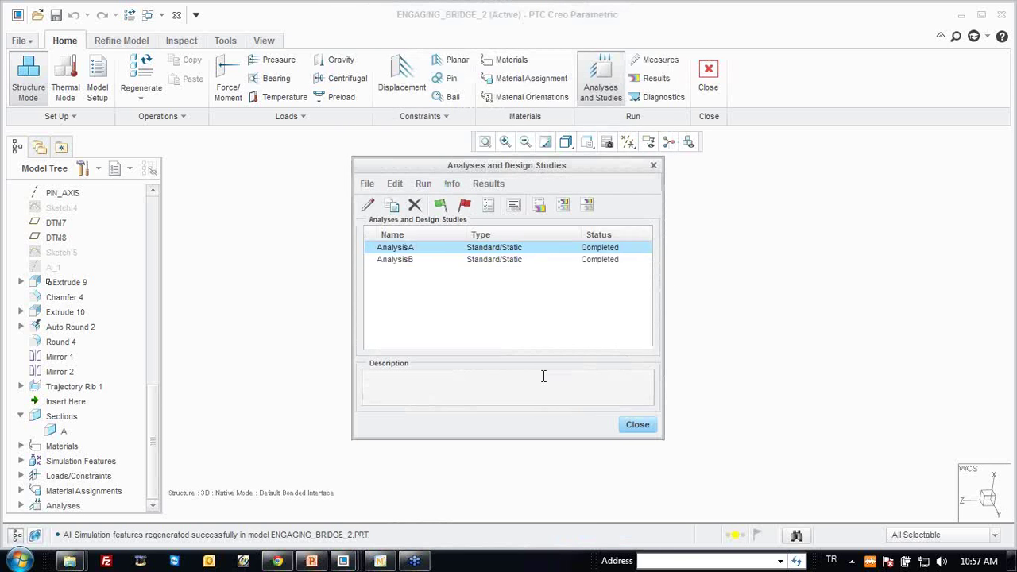
{"action": "left_click", "coordinate": [441, 206]}
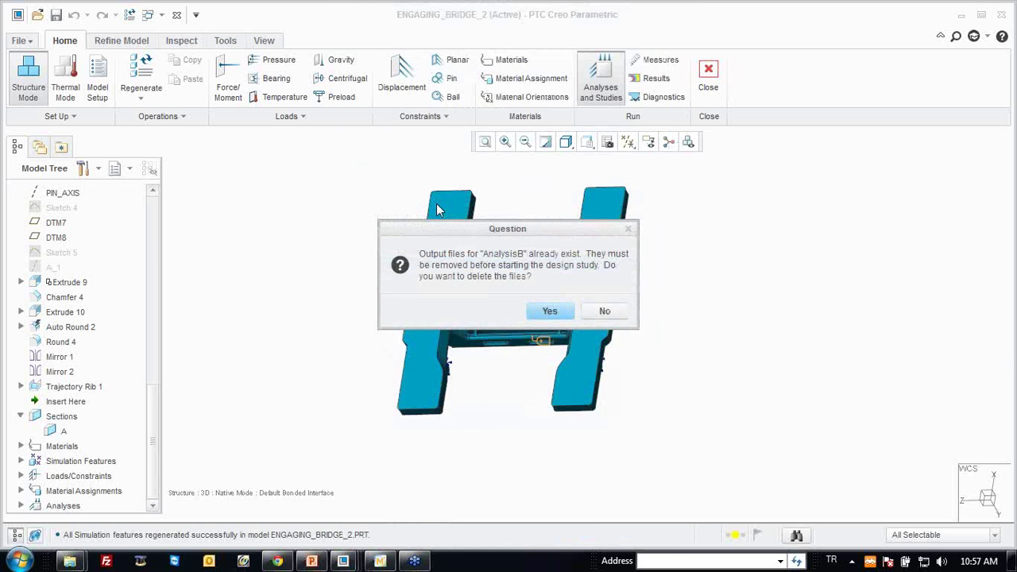
{"action": "left_click", "coordinate": [532, 311]}
Run AnalysisB with interactive diagnostics, close the diagnostics report, and display its results.
{"action": "left_click", "coordinate": [533, 308]}
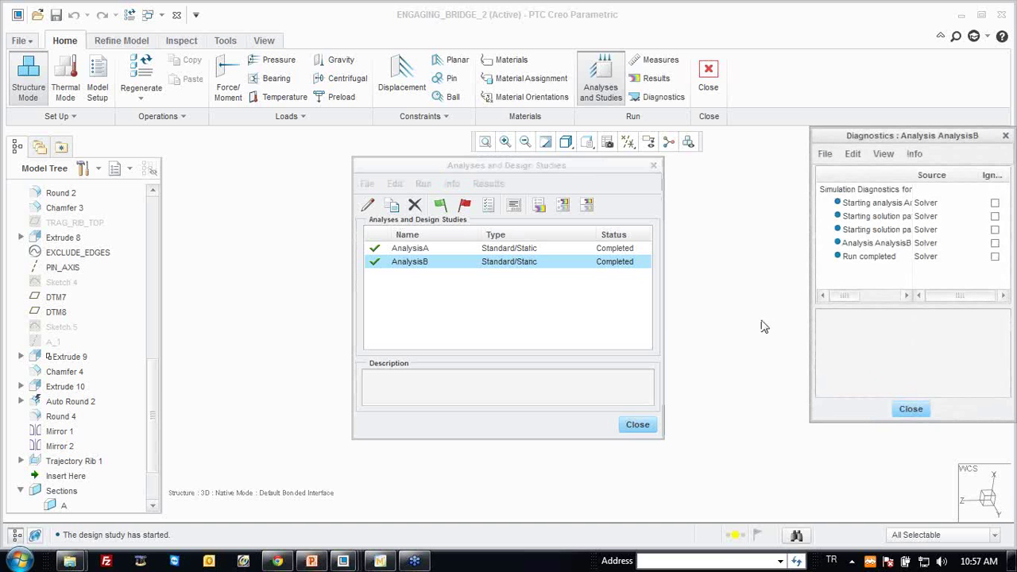
{"action": "left_click", "coordinate": [910, 410]}
{"action": "left_click", "coordinate": [587, 206]}
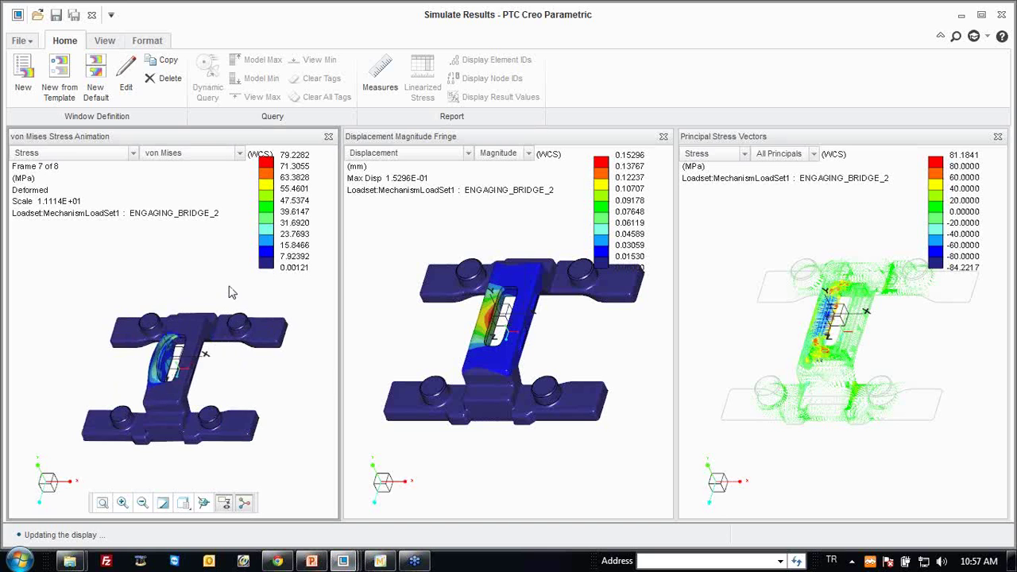
Turn off the animation in the von Mises result window.
{"action": "right_click", "coordinate": [169, 289]}
{"action": "left_click", "coordinate": [200, 294]}
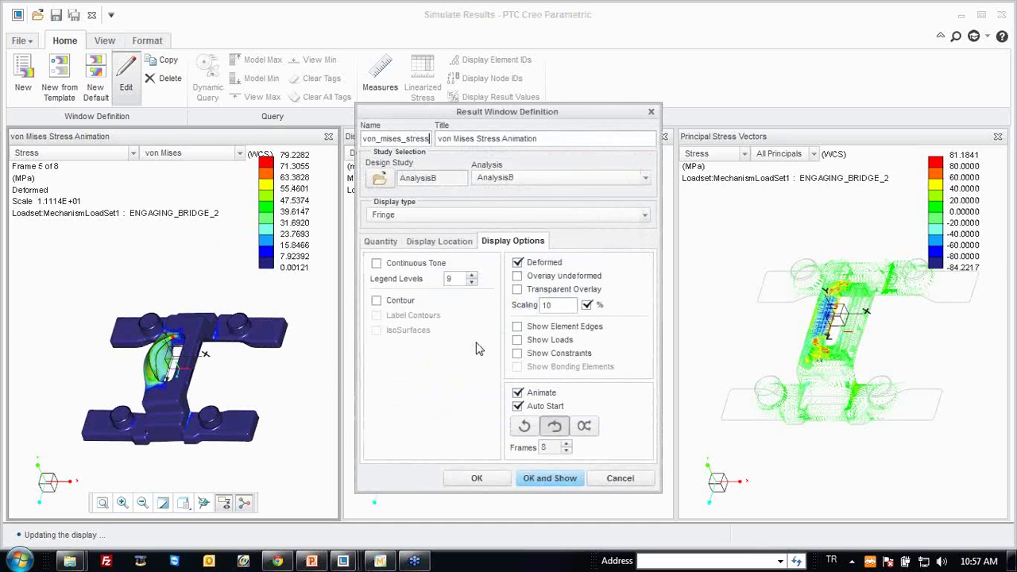
{"action": "left_click", "coordinate": [519, 393]}
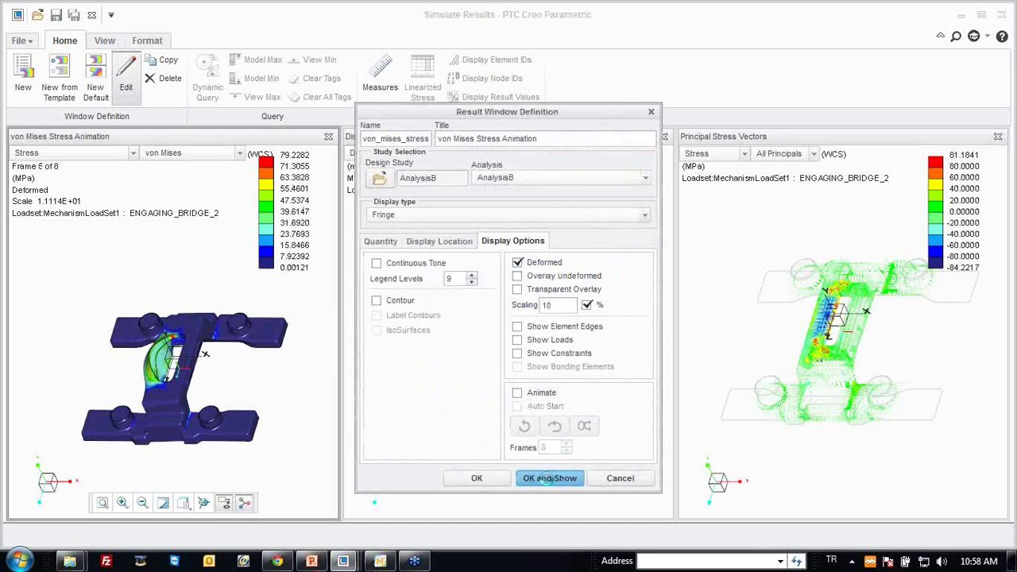
{"action": "left_click", "coordinate": [541, 478]}
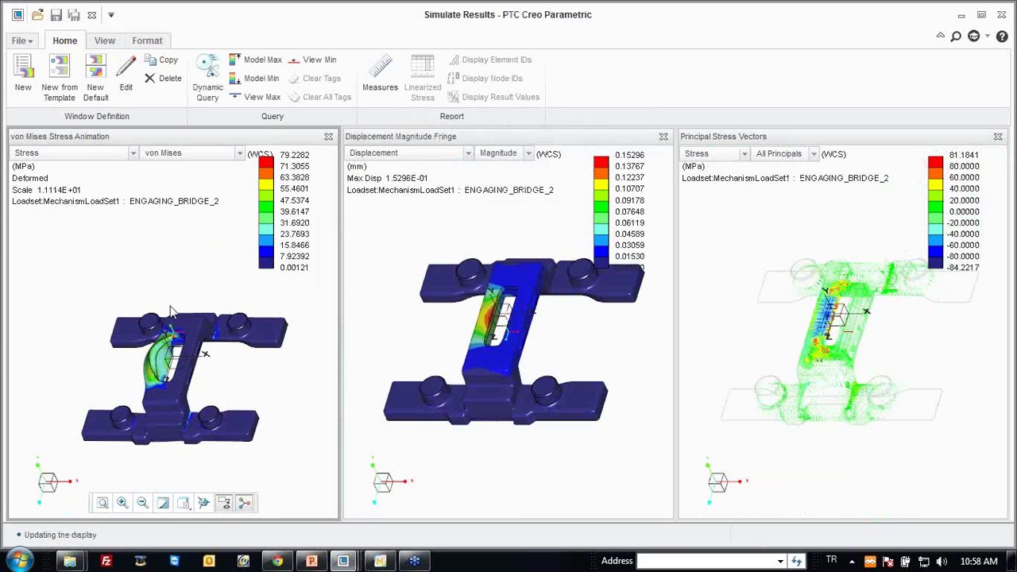
Query stress values on the von Mises model, then close the query.
{"action": "right_click", "coordinate": [159, 296]}
{"action": "left_click", "coordinate": [211, 295]}
{"action": "scroll", "coordinate": [197, 314], "scroll_direction": "down", "scroll_amount": 2}
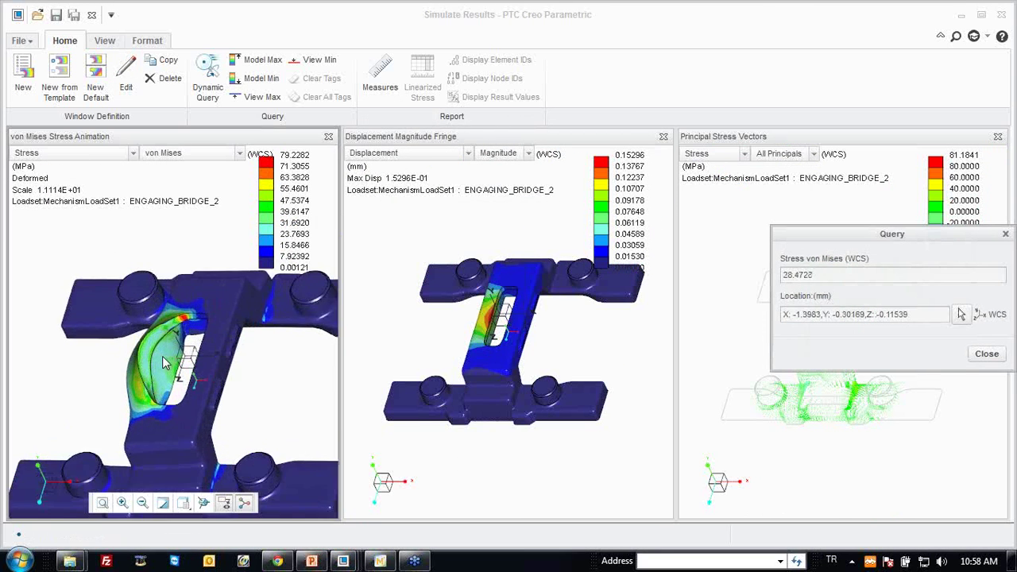
{"action": "scroll", "coordinate": [197, 314], "scroll_direction": "down", "scroll_amount": 2}
{"action": "scroll", "coordinate": [197, 314], "scroll_direction": "down", "scroll_amount": 2}
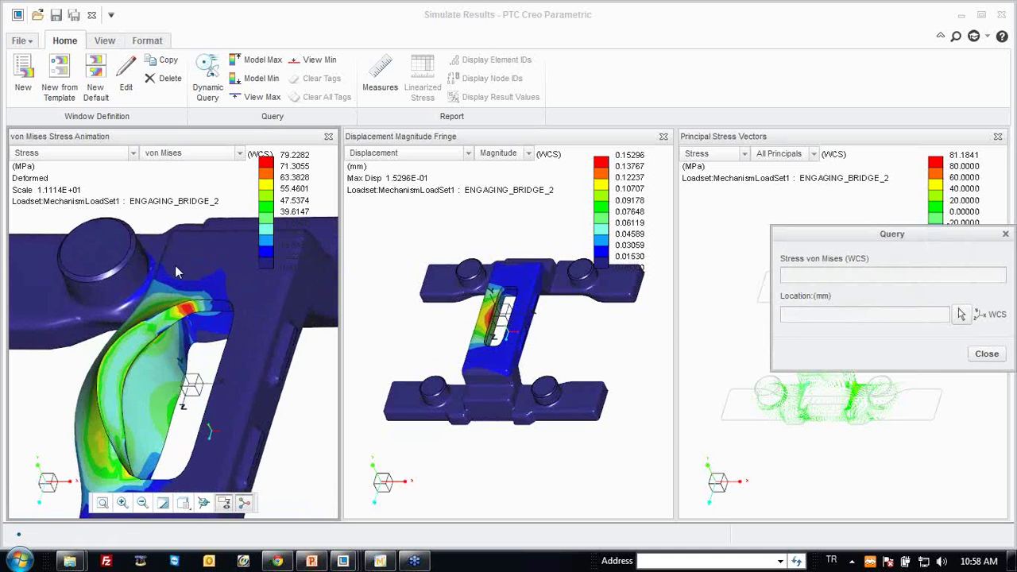
{"action": "left_click", "coordinate": [207, 79]}
{"action": "left_click", "coordinate": [988, 354]}
Tag the Model Max stress location, near 79.2 MPa, and fit the deformed bridge in view.
{"action": "right_click", "coordinate": [203, 358]}
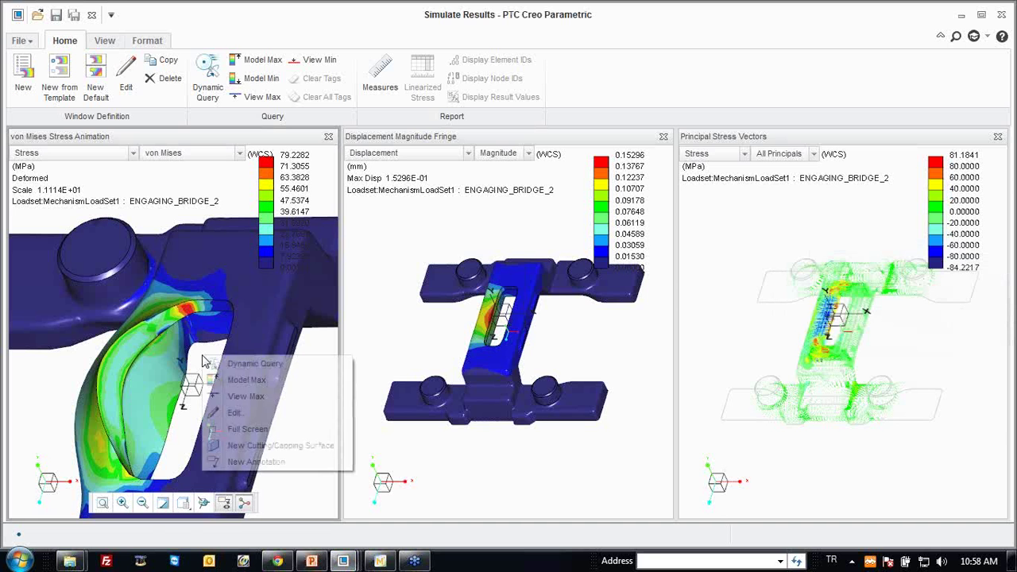
{"action": "left_click", "coordinate": [247, 380]}
{"action": "middle_click_drag", "start_coordinate": [238, 314], "coordinate": [131, 451]}
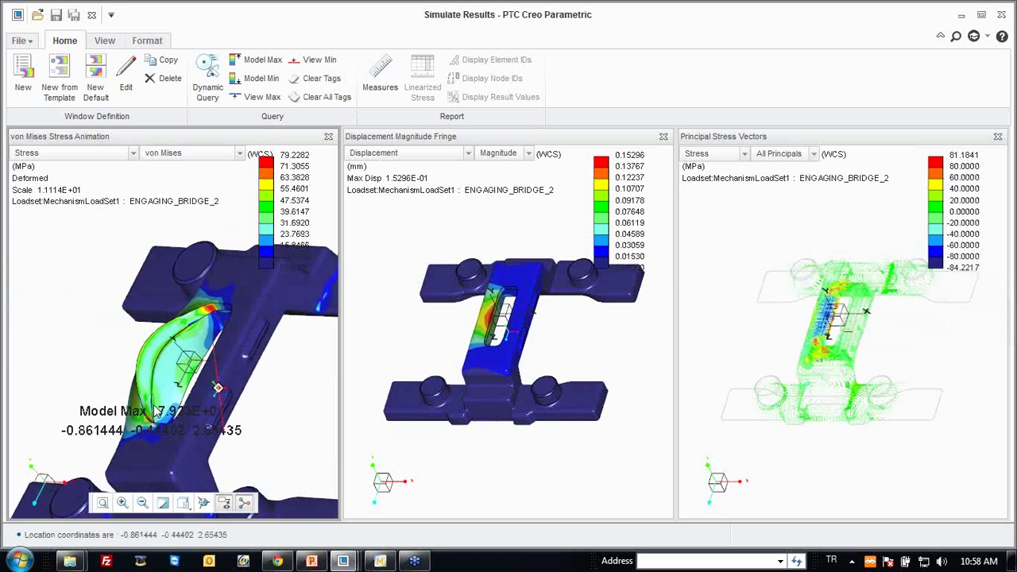
{"action": "scroll", "coordinate": [132, 445], "scroll_direction": "up", "scroll_amount": 2}
{"action": "scroll", "coordinate": [132, 392], "scroll_direction": "up", "scroll_amount": 2}
{"action": "scroll", "coordinate": [159, 397], "scroll_direction": "up", "scroll_amount": 2}
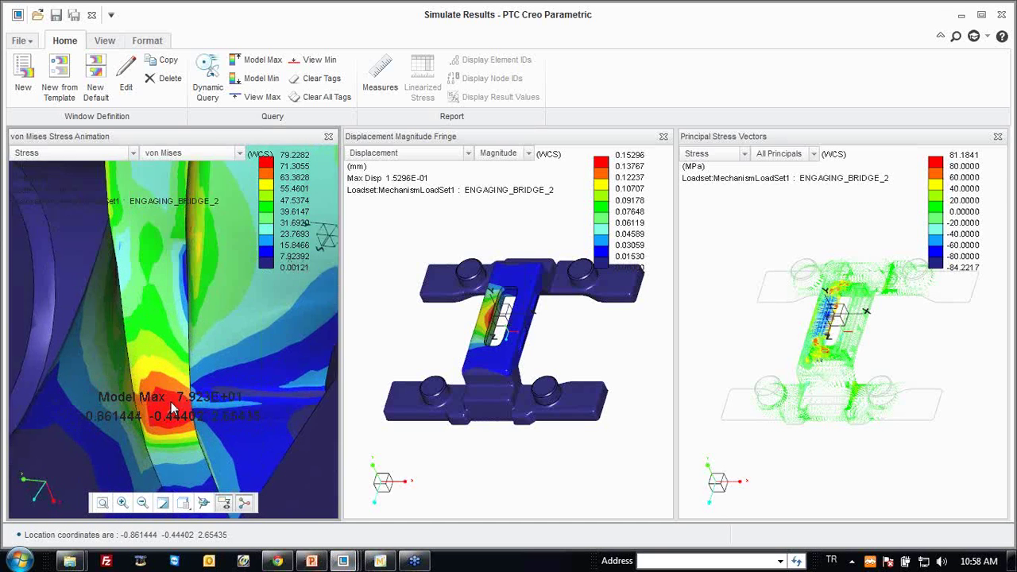
{"action": "scroll", "coordinate": [186, 402], "scroll_direction": "down", "scroll_amount": 2}
{"action": "scroll", "coordinate": [195, 397], "scroll_direction": "down", "scroll_amount": 2}
{"action": "scroll", "coordinate": [185, 390], "scroll_direction": "down", "scroll_amount": 2}
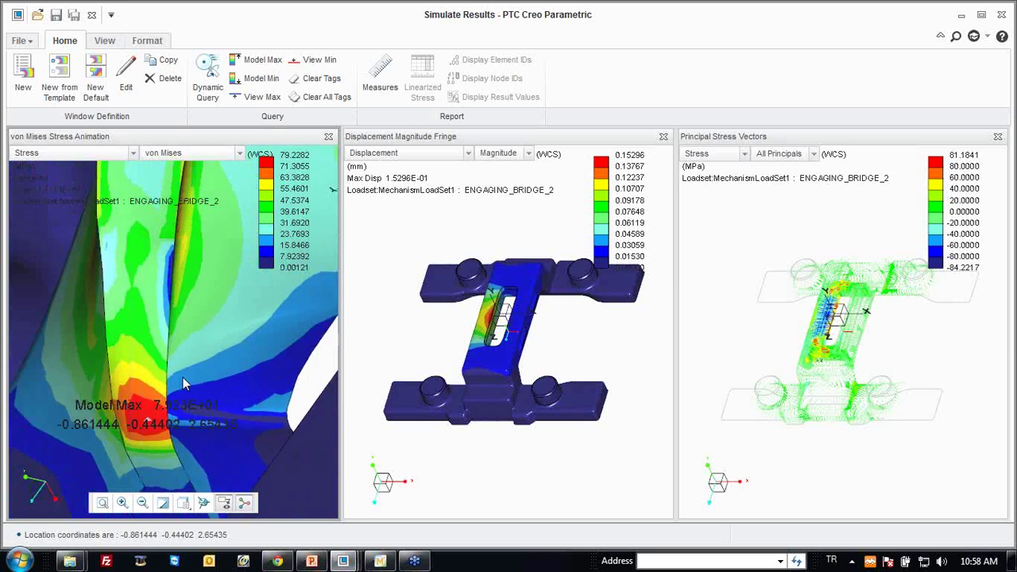
{"action": "scroll", "coordinate": [159, 402], "scroll_direction": "down", "scroll_amount": 2}
{"action": "middle_click_drag", "start_coordinate": [155, 403], "coordinate": [215, 342]}
{"action": "scroll", "coordinate": [221, 334], "scroll_direction": "down", "scroll_amount": 2}
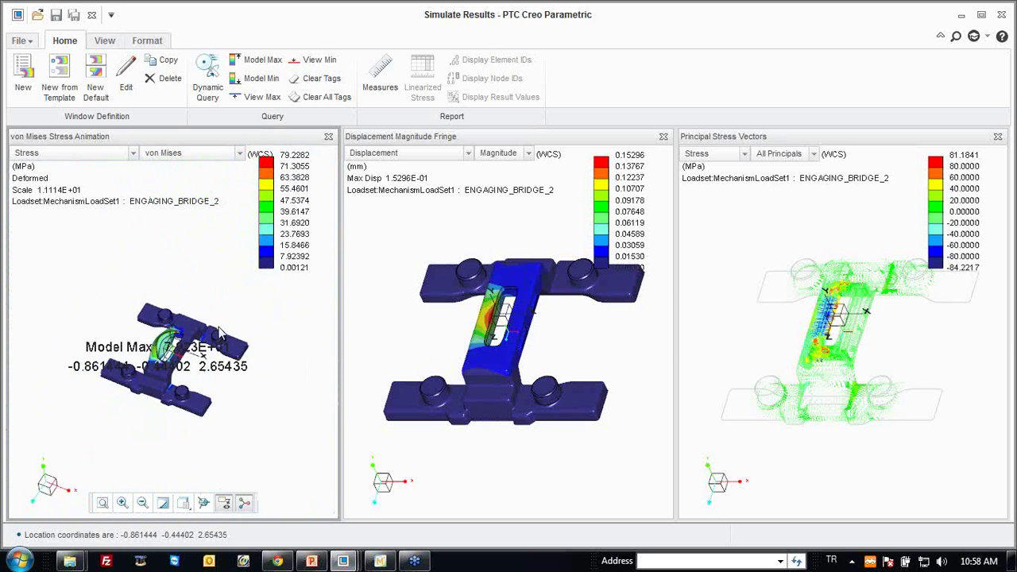
Switch to the Mathcad bridge stress worksheet.
{"action": "left_click", "coordinate": [380, 561]}
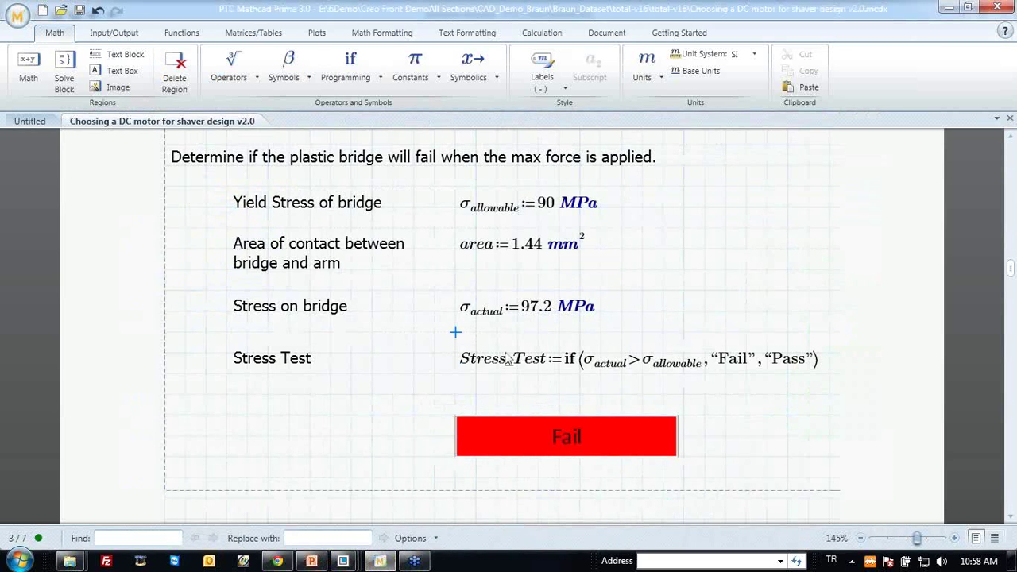
{"action": "left_click", "coordinate": [909, 488]}
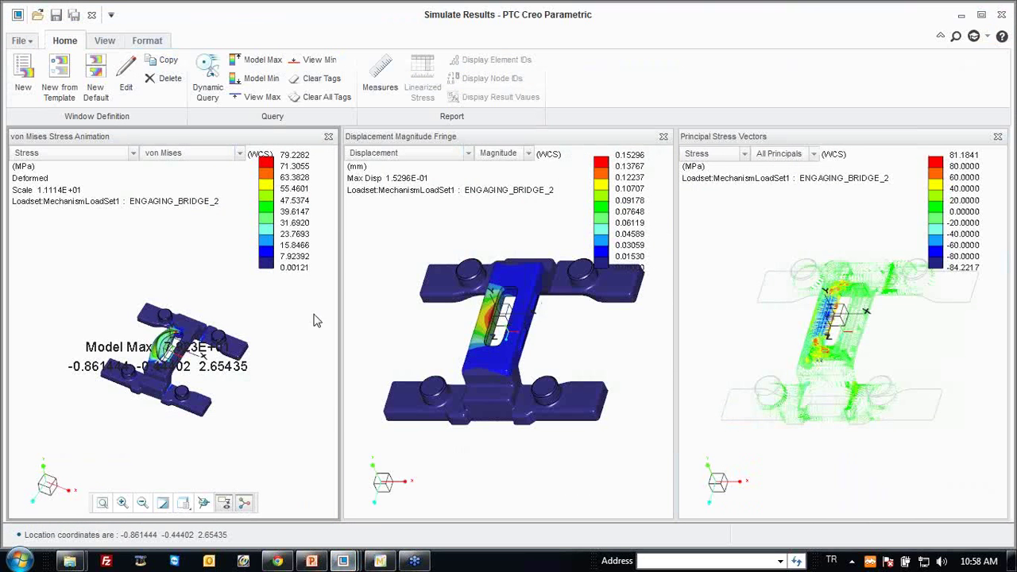
{"action": "left_click", "coordinate": [388, 559]}
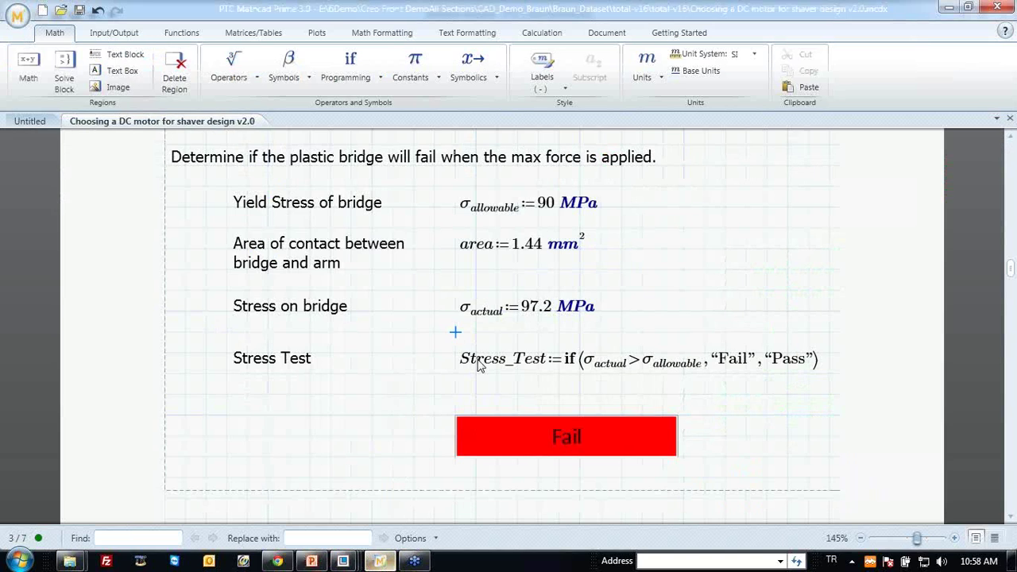
Change σ_actual from 97.2 to 79.2 MPa so the stress test passes, then return to Creo.
{"action": "left_click", "coordinate": [556, 310]}
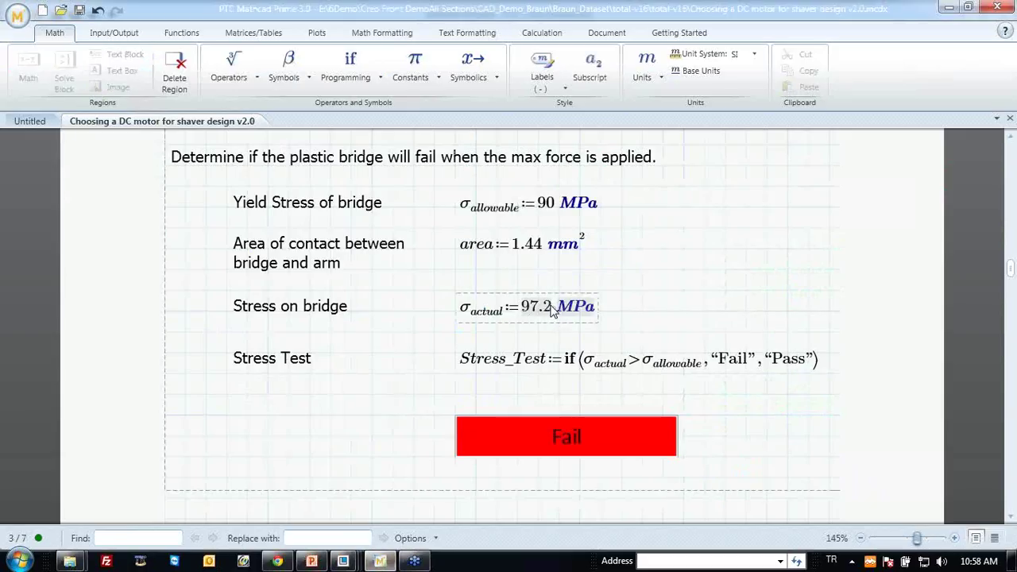
{"action": "key", "text": "BackSpace"}
{"action": "key", "text": "BackSpace"}
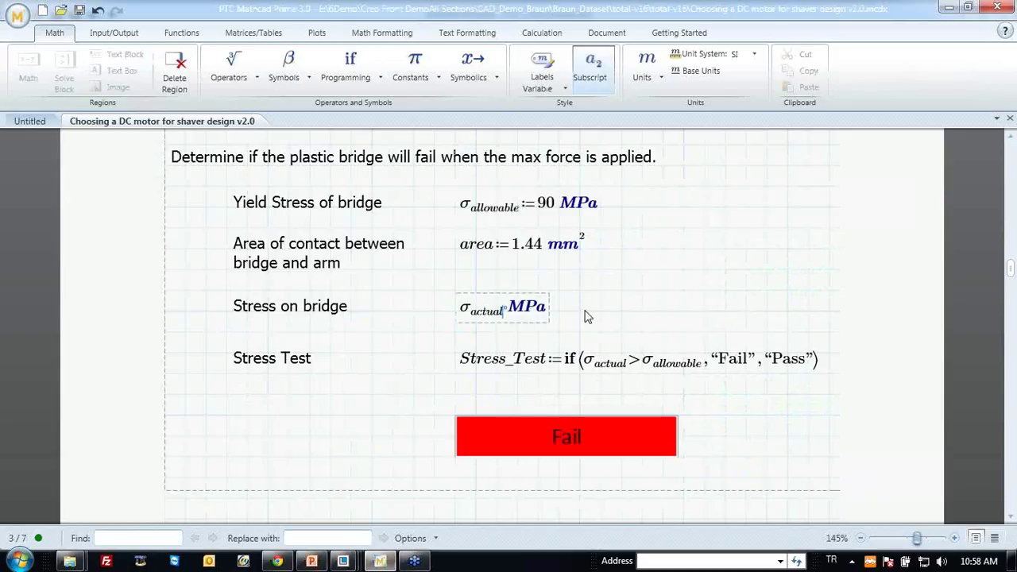
{"action": "type", "text": ":= 79.2"}
{"action": "key", "text": "Return"}
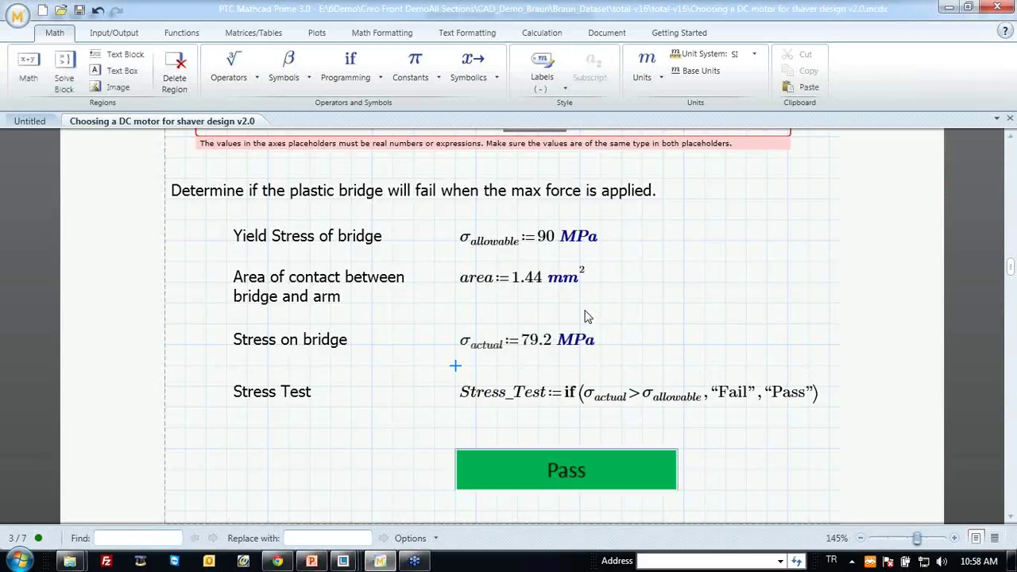
{"action": "scroll", "coordinate": [554, 377], "scroll_direction": "down", "scroll_amount": 1}
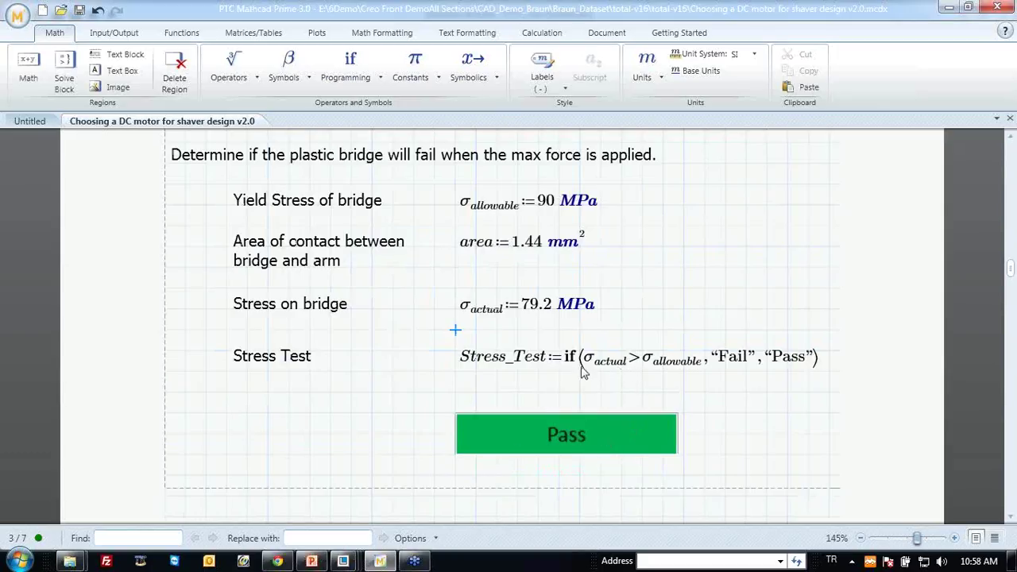
{"action": "left_click", "coordinate": [342, 561]}
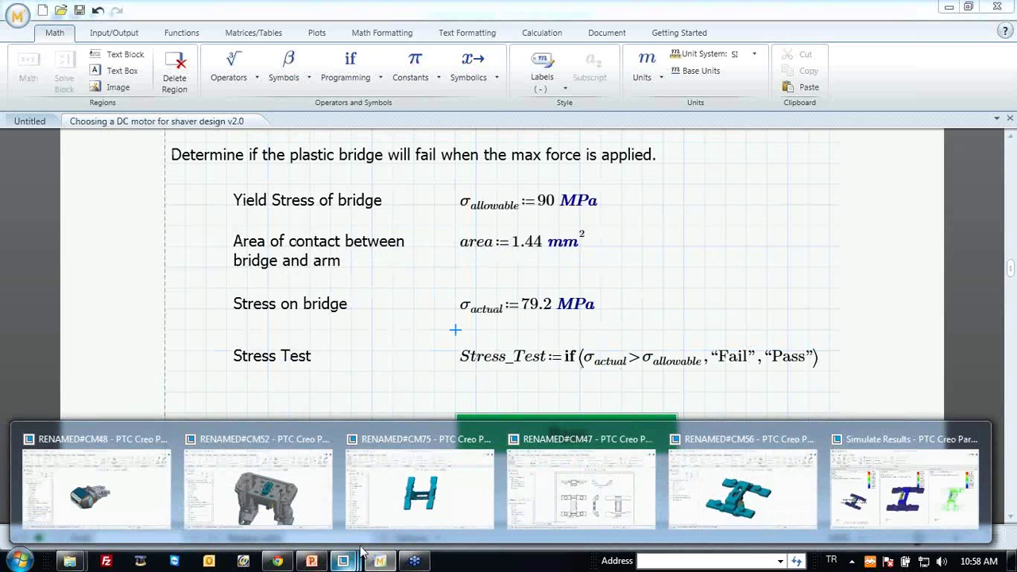
{"action": "mouse_move", "coordinate": [905, 485]}
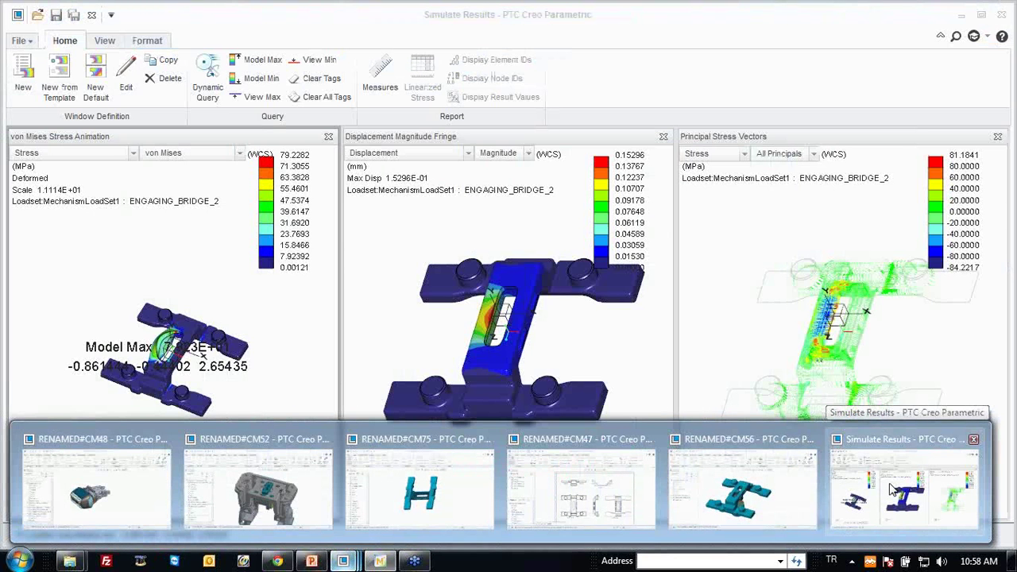
Back in Simulate Results, close the Principal Stress Vectors window.
{"action": "left_click", "coordinate": [892, 490]}
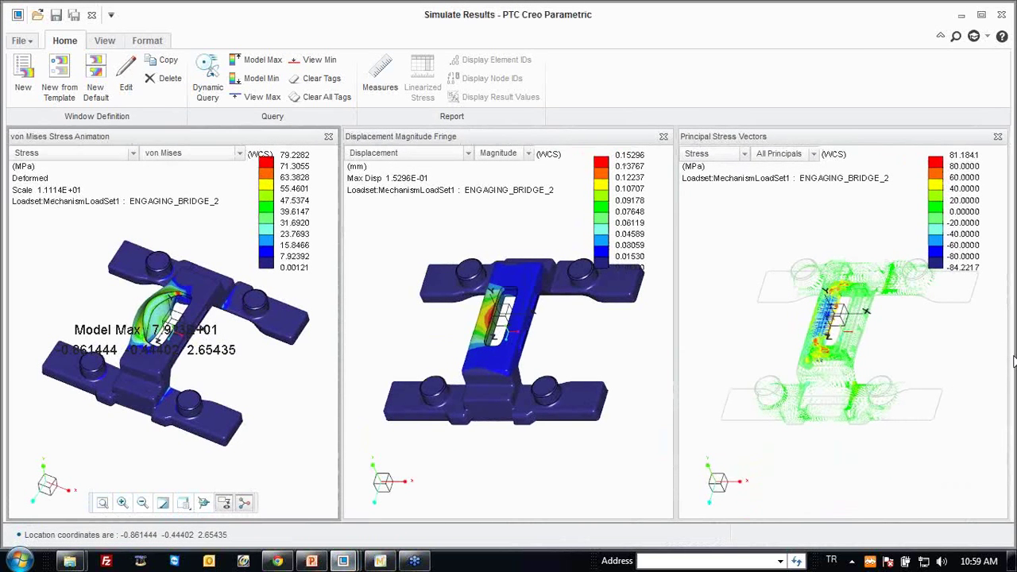
{"action": "left_click_drag", "start_coordinate": [1008, 361], "coordinate": [943, 363]}
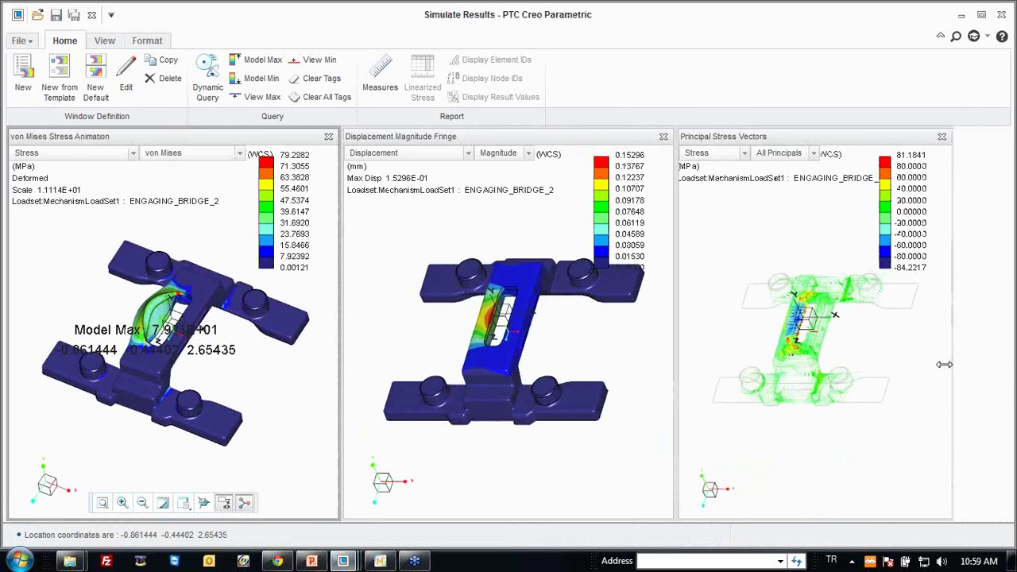
{"action": "left_click", "coordinate": [933, 138]}
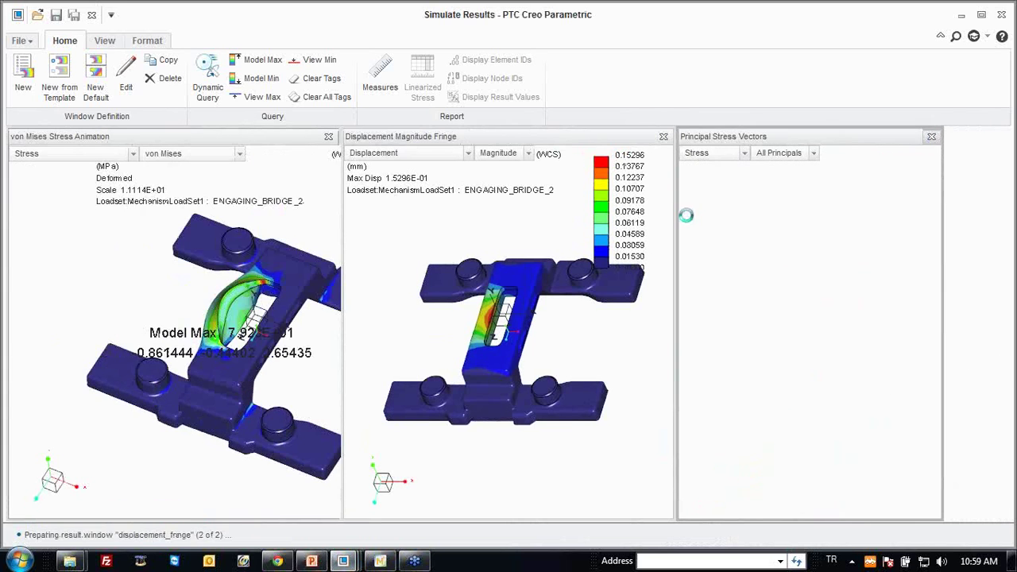
Add new default result windows from AnalysisA, orient them, and edit the top von Mises window.
{"action": "left_click", "coordinate": [96, 76]}
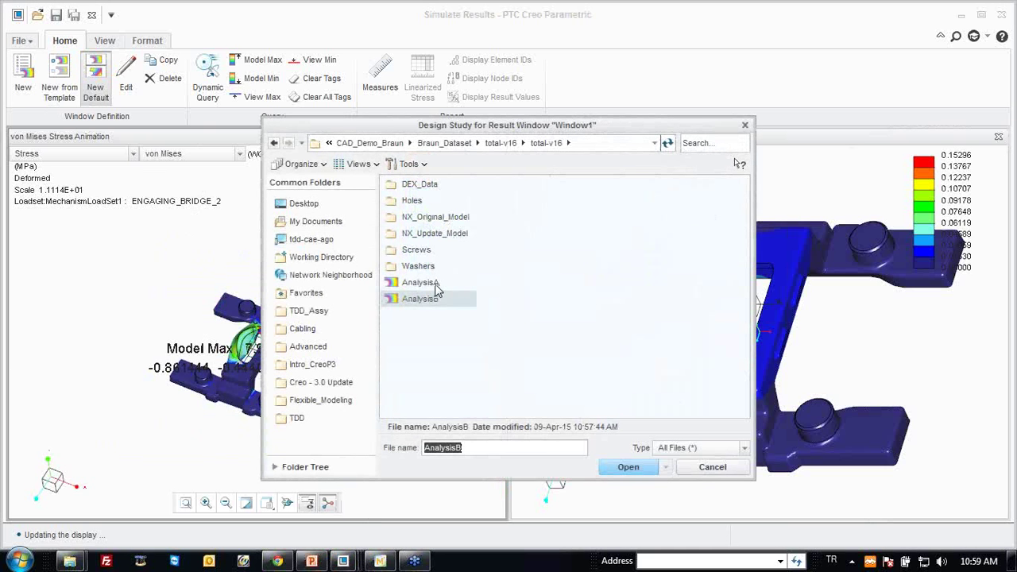
{"action": "double_click", "coordinate": [421, 282]}
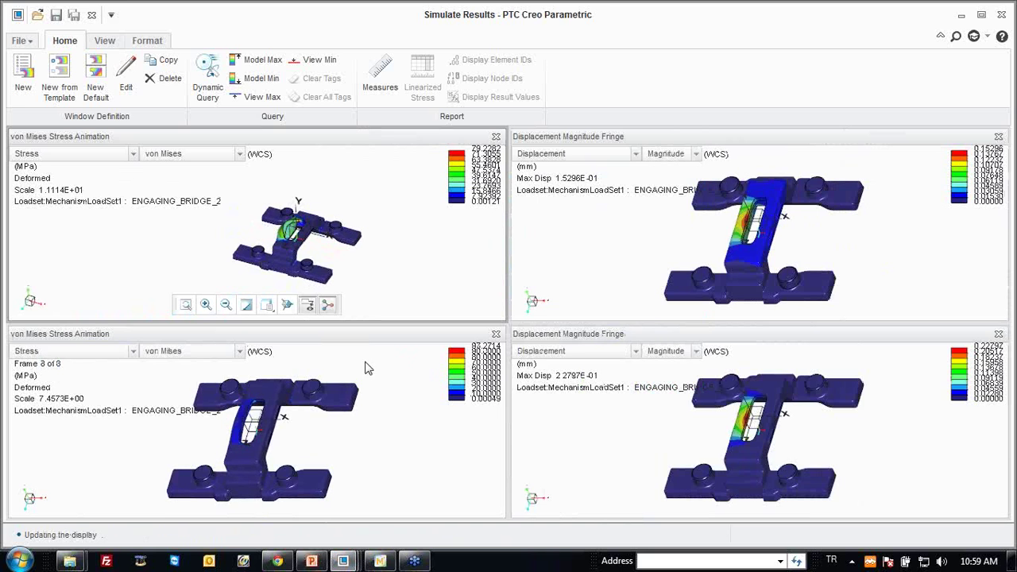
{"action": "middle_click_drag", "start_coordinate": [238, 446], "coordinate": [327, 425]}
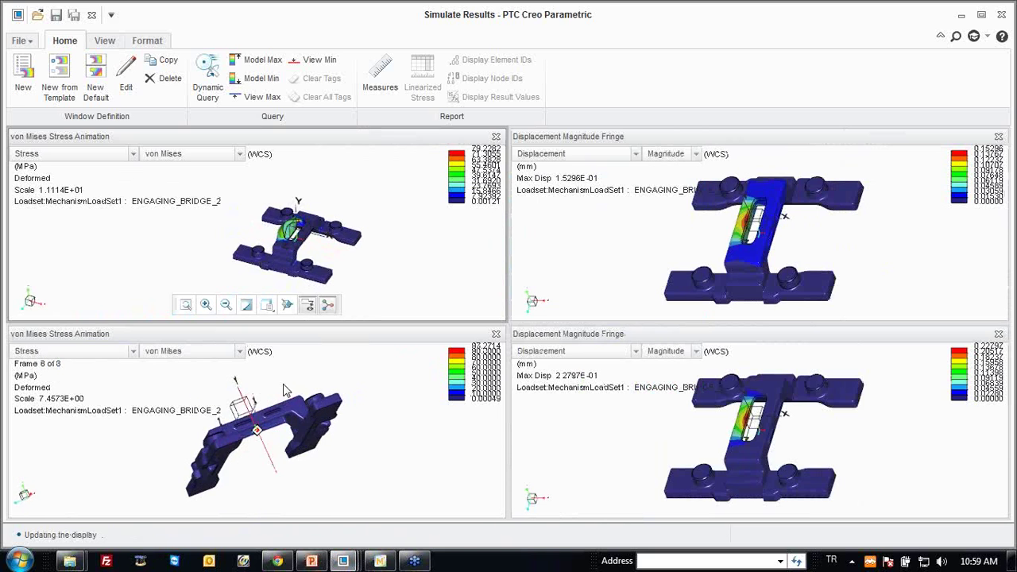
{"action": "mouse_move", "coordinate": [427, 404]}
{"action": "middle_mouse_down"}
{"action": "mouse_move", "coordinate": [336, 402]}
{"action": "mouse_move", "coordinate": [374, 280]}
{"action": "middle_mouse_up"}
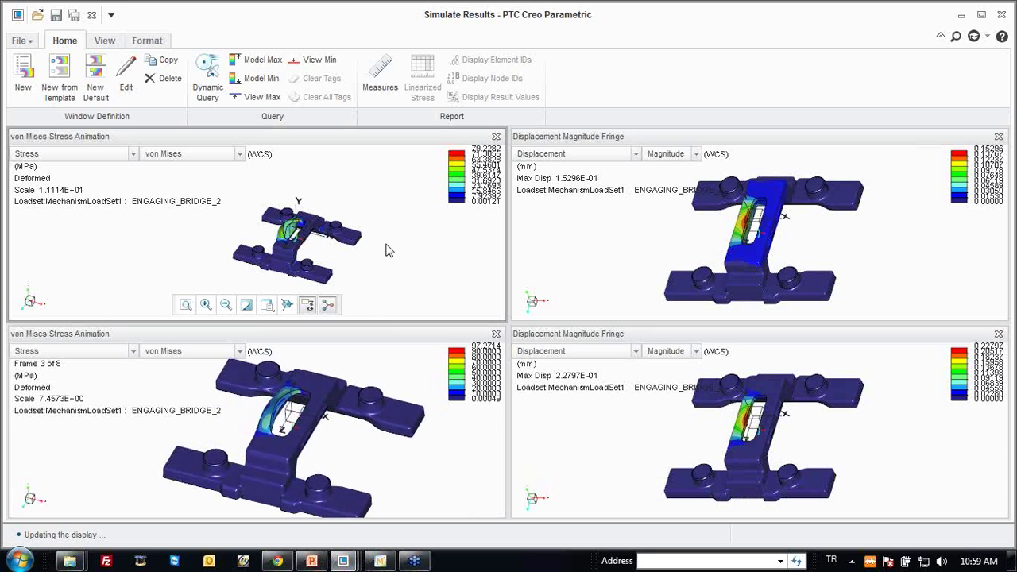
{"action": "right_click", "coordinate": [389, 251]}
{"action": "left_click", "coordinate": [463, 299]}
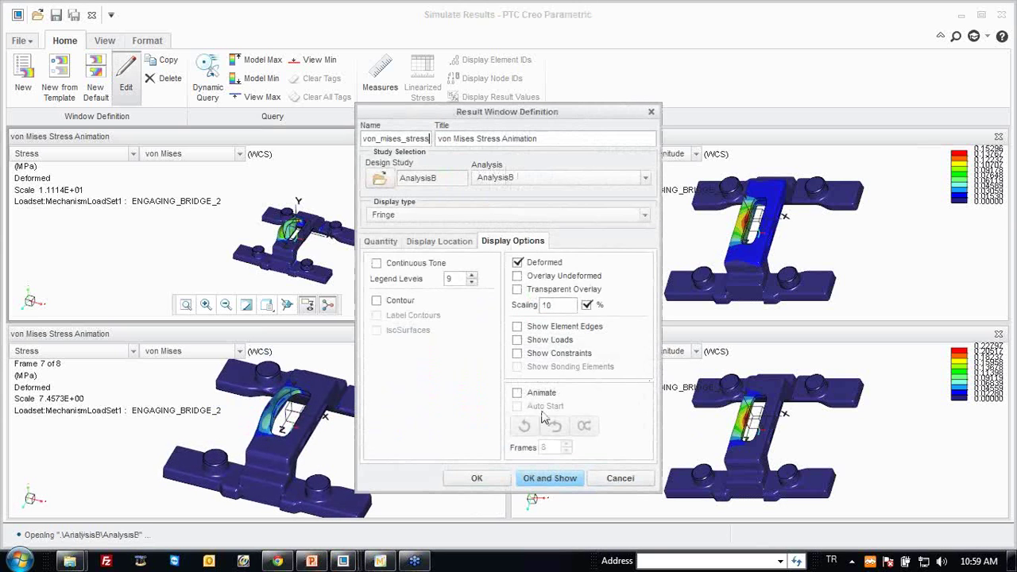
Turn on animation for the top von Mises result and show it.
{"action": "left_click", "coordinate": [517, 392]}
{"action": "left_click", "coordinate": [550, 478]}
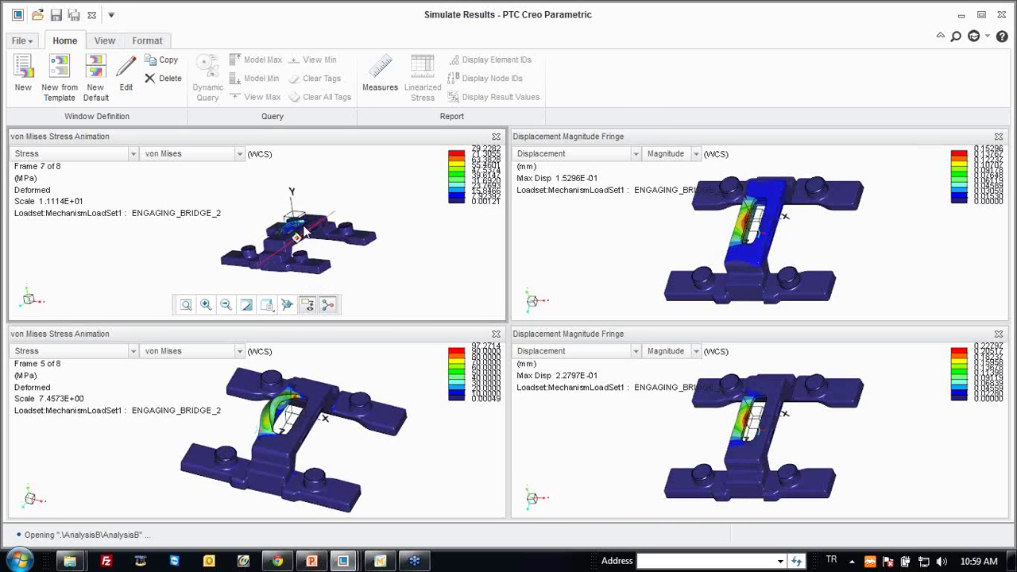
{"action": "scroll", "coordinate": [312, 234], "scroll_direction": "up", "scroll_amount": 2}
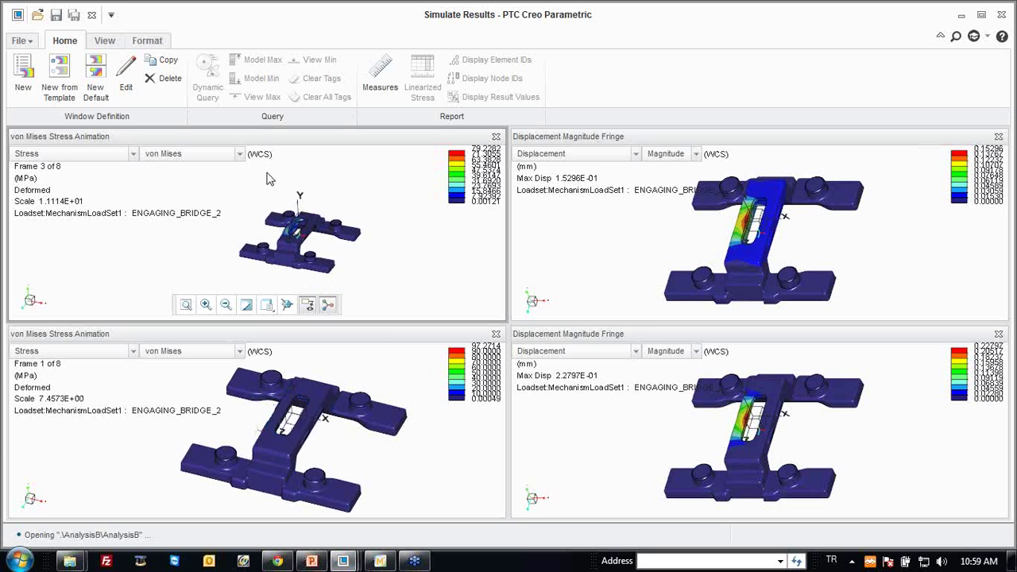
Close Simulate Results without saving, leave Simulate, and orbit ENGAGING_BRIDGE_2 to a top-down view.
{"action": "left_click", "coordinate": [91, 16]}
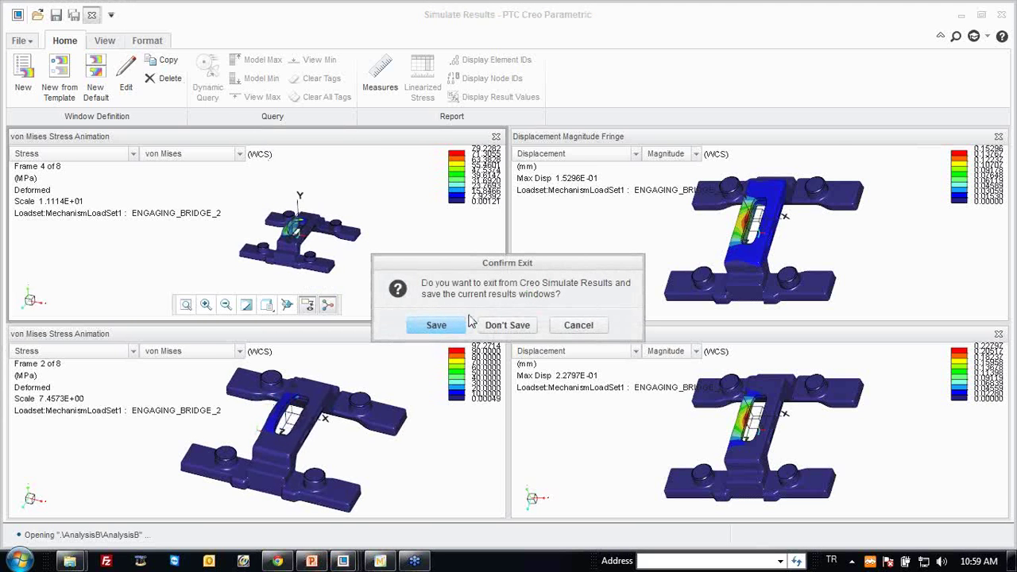
{"action": "left_click", "coordinate": [491, 325]}
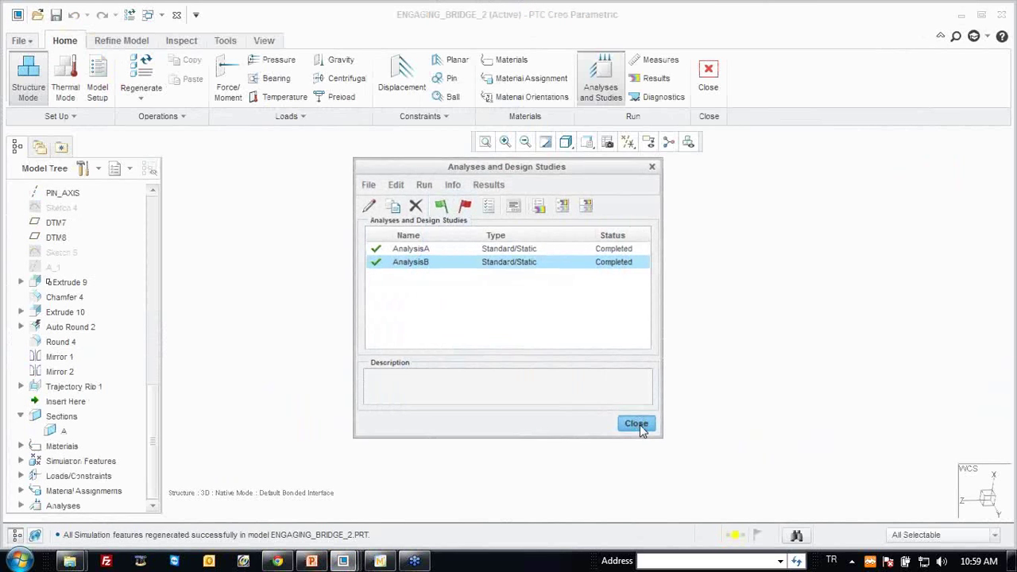
{"action": "left_click", "coordinate": [640, 425]}
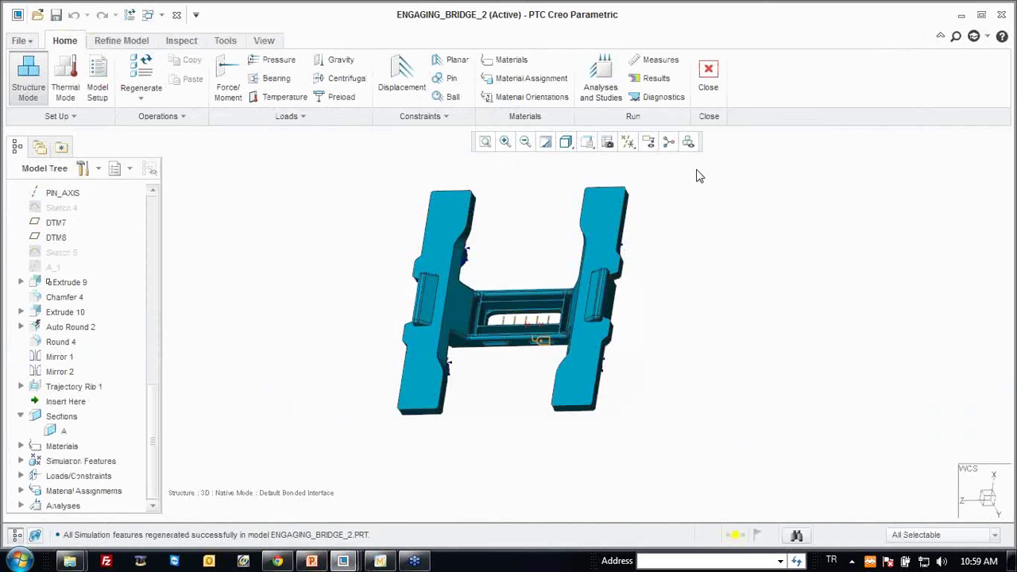
{"action": "left_click", "coordinate": [709, 76]}
{"action": "mouse_move", "coordinate": [500, 273]}
{"action": "middle_mouse_down"}
{"action": "mouse_move", "coordinate": [524, 283]}
{"action": "mouse_move", "coordinate": [565, 341]}
{"action": "mouse_move", "coordinate": [612, 363]}
{"action": "mouse_move", "coordinate": [479, 270]}
{"action": "mouse_move", "coordinate": [466, 332]}
{"action": "mouse_move", "coordinate": [507, 305]}
{"action": "mouse_move", "coordinate": [492, 318]}
{"action": "middle_mouse_up"}
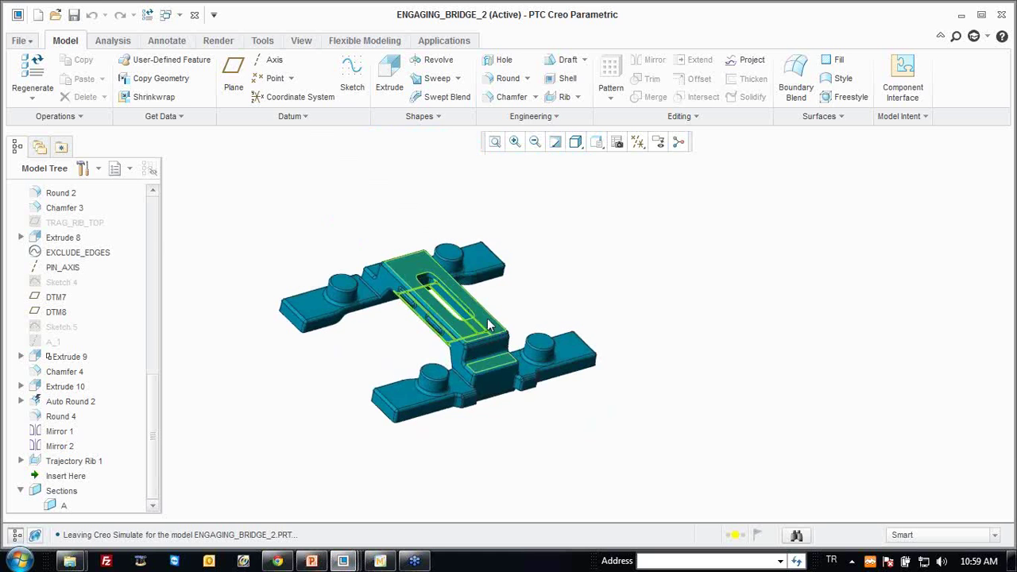
In ENGAGING_BRIDGE_2, move the assembly to its start snapshot and regenerate.
{"action": "left_click", "coordinate": [176, 16]}
{"action": "left_click", "coordinate": [235, 51]}
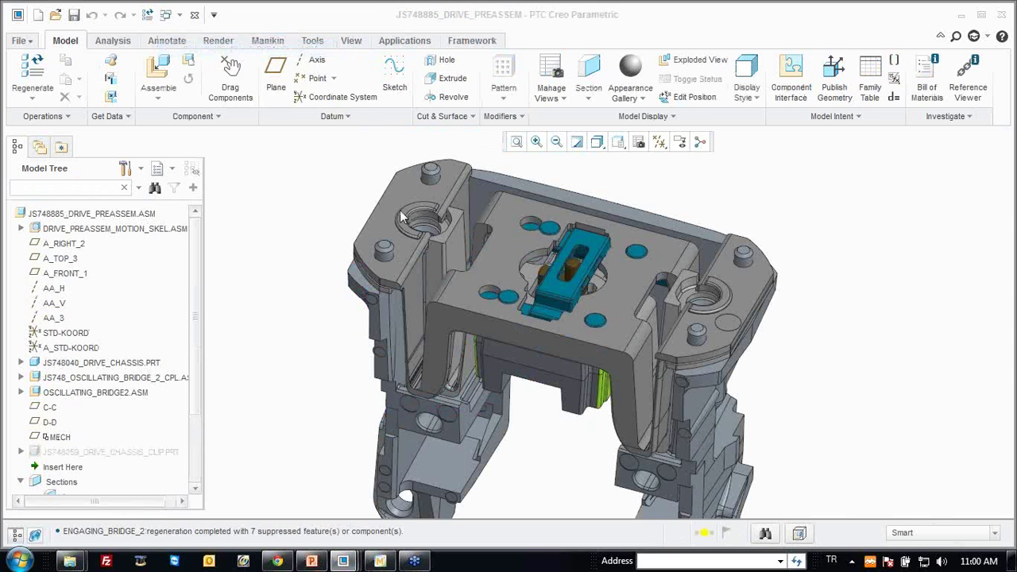
{"action": "left_click", "coordinate": [170, 15]}
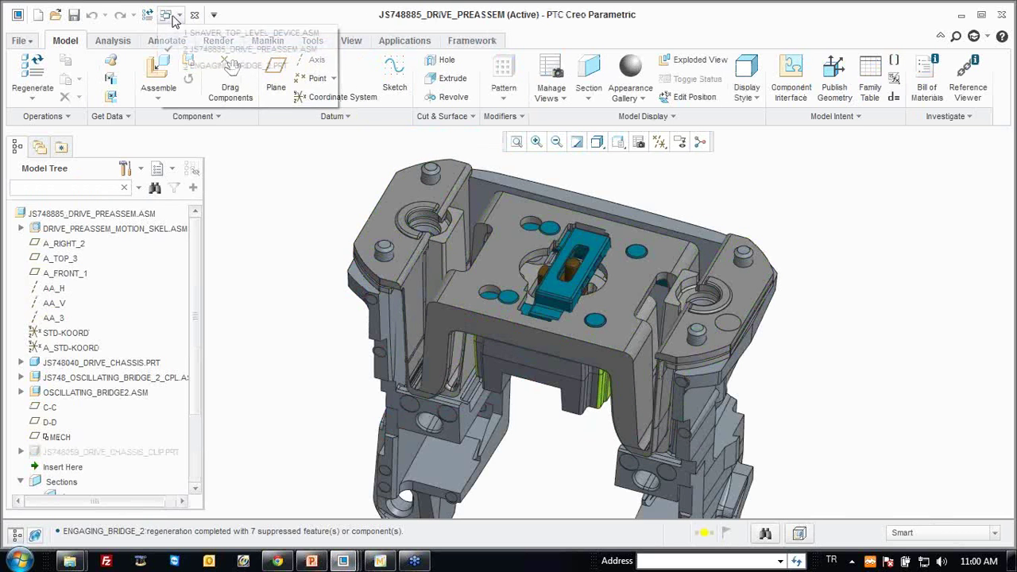
{"action": "left_click", "coordinate": [211, 98]}
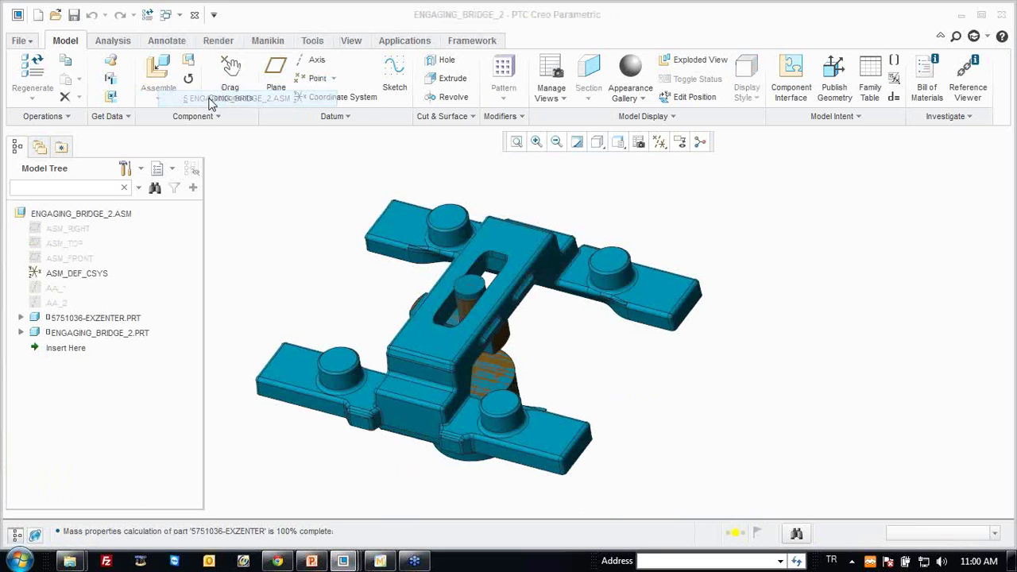
{"action": "left_click", "coordinate": [230, 92]}
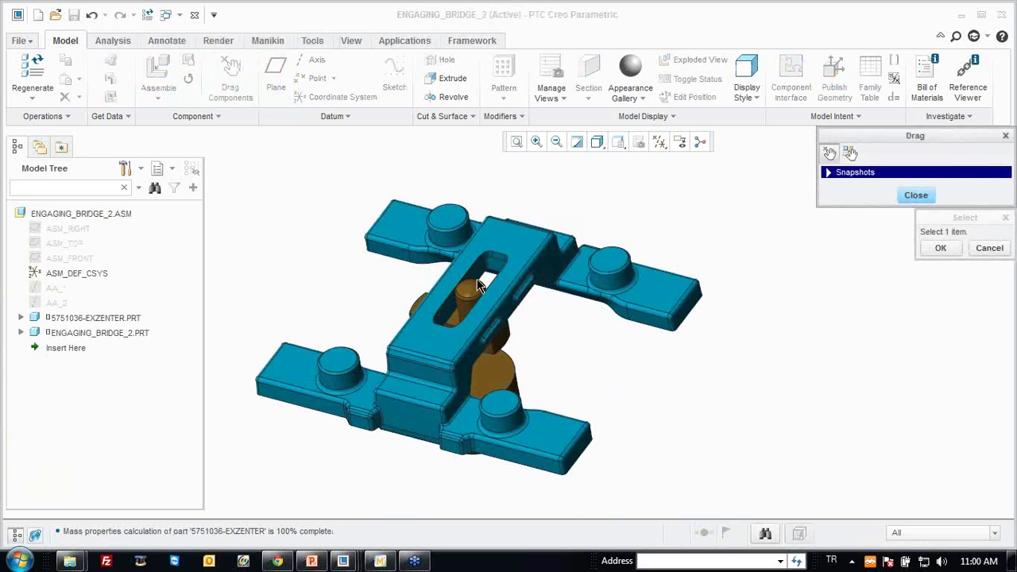
{"action": "left_click", "coordinate": [826, 173]}
{"action": "left_click", "coordinate": [826, 173]}
{"action": "left_click", "coordinate": [827, 172]}
{"action": "left_click", "coordinate": [873, 254]}
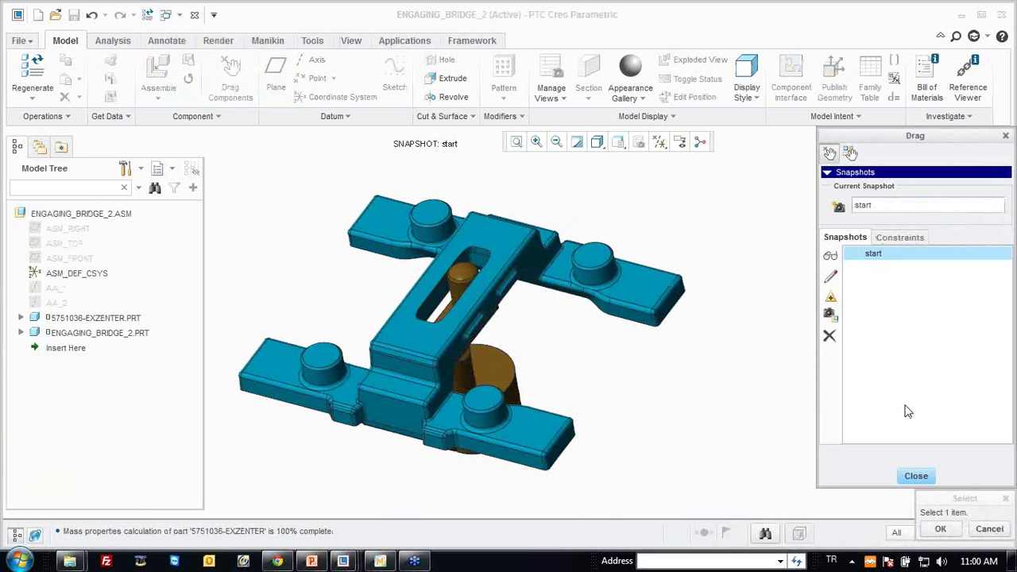
{"action": "left_click", "coordinate": [916, 476]}
{"action": "key", "text": "ctrl+g"}
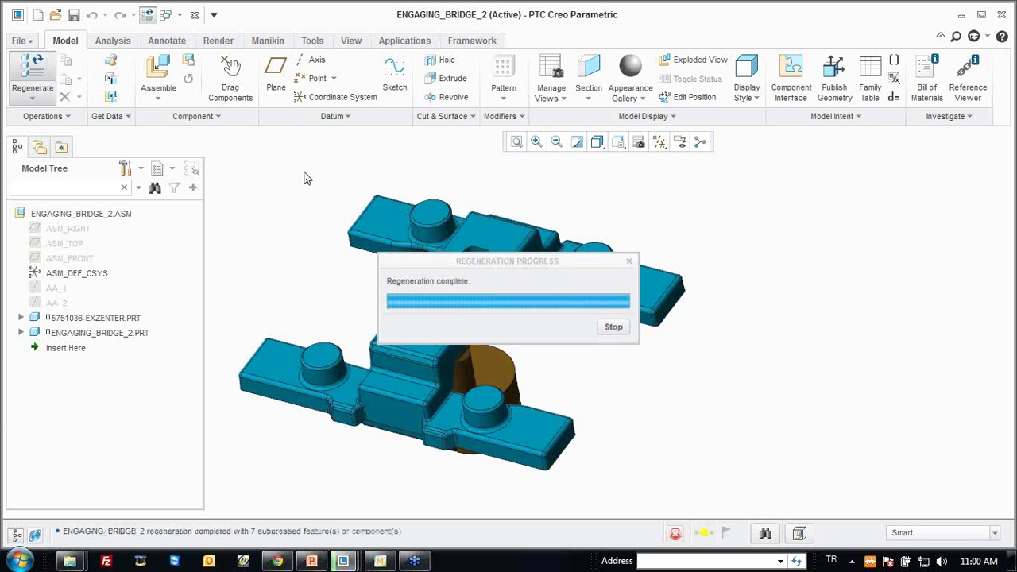
In the drive pre-assembly, start Assemble and search the Open dialog for 'pi'.
{"action": "left_click", "coordinate": [165, 15]}
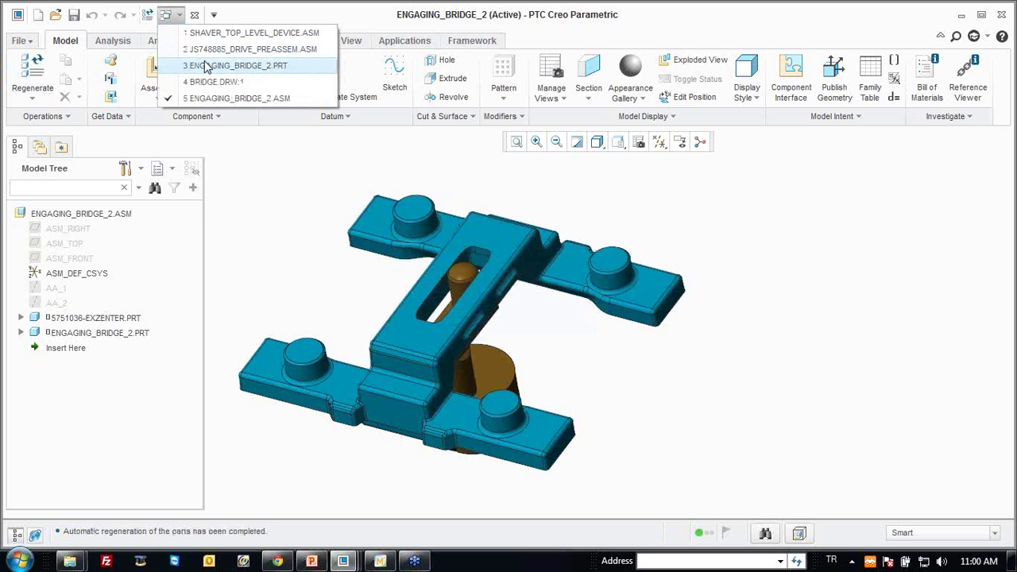
{"action": "left_click", "coordinate": [211, 82]}
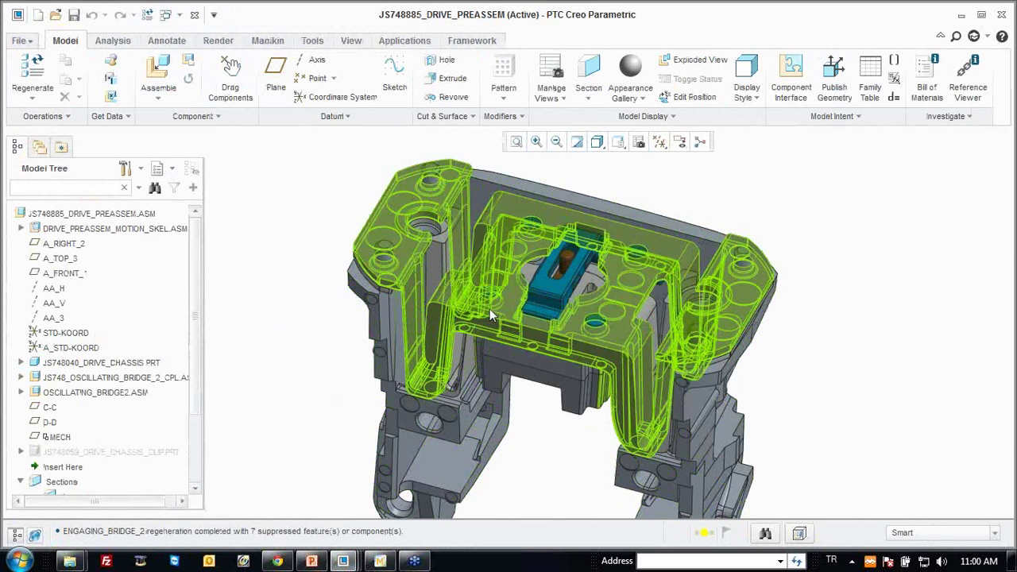
{"action": "mouse_move", "coordinate": [548, 302]}
{"action": "middle_mouse_down"}
{"action": "mouse_move", "coordinate": [577, 310]}
{"action": "mouse_move", "coordinate": [548, 295]}
{"action": "middle_mouse_up"}
{"action": "left_click", "coordinate": [158, 75]}
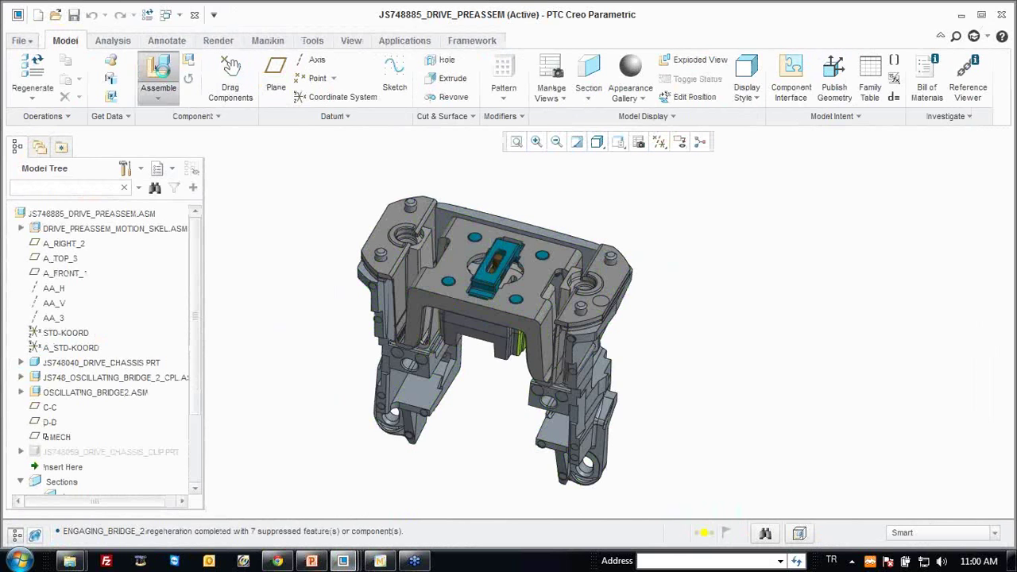
{"action": "left_click", "coordinate": [755, 145]}
{"action": "type", "text": "pin"}
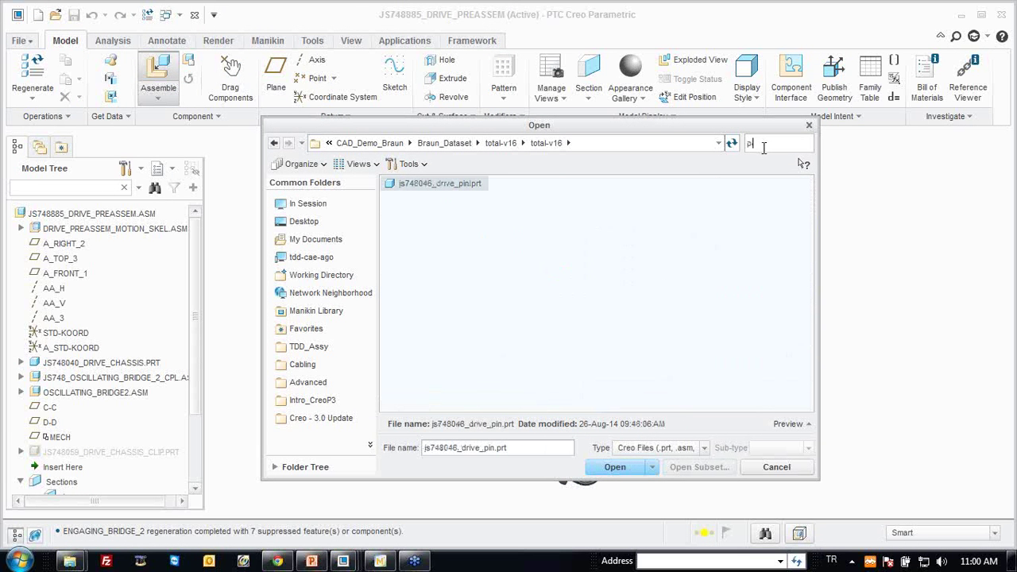
Load js748046_drive_pin.prt for placement and display datum planes instead of datum points.
{"action": "double_click", "coordinate": [444, 189]}
{"action": "right_click_drag", "start_coordinate": [724, 321], "coordinate": [645, 212], "text": "ctrl+alt"}
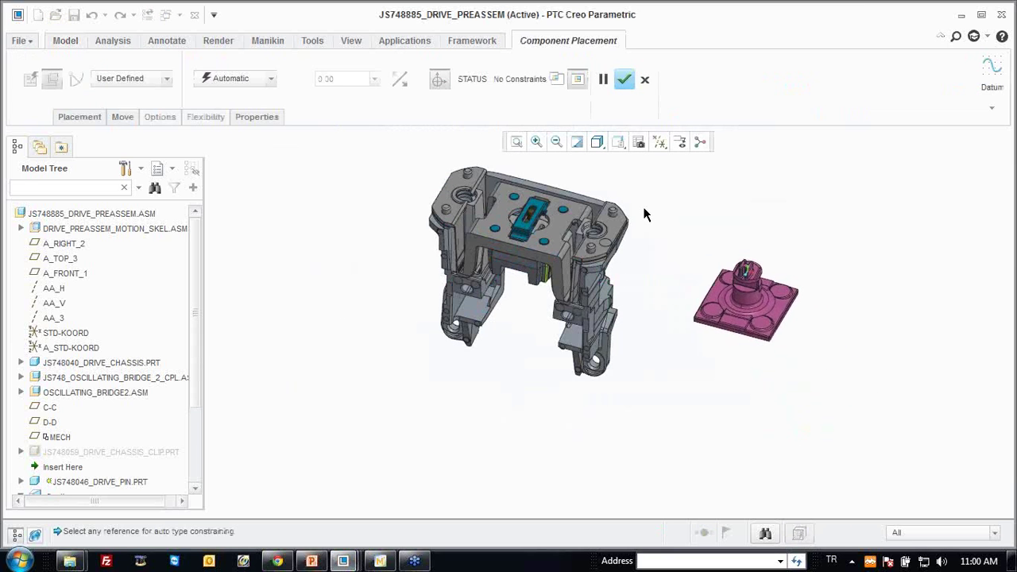
{"action": "middle_click_drag", "start_coordinate": [604, 200], "coordinate": [572, 279]}
{"action": "scroll", "coordinate": [573, 282], "scroll_direction": "down", "scroll_amount": 2}
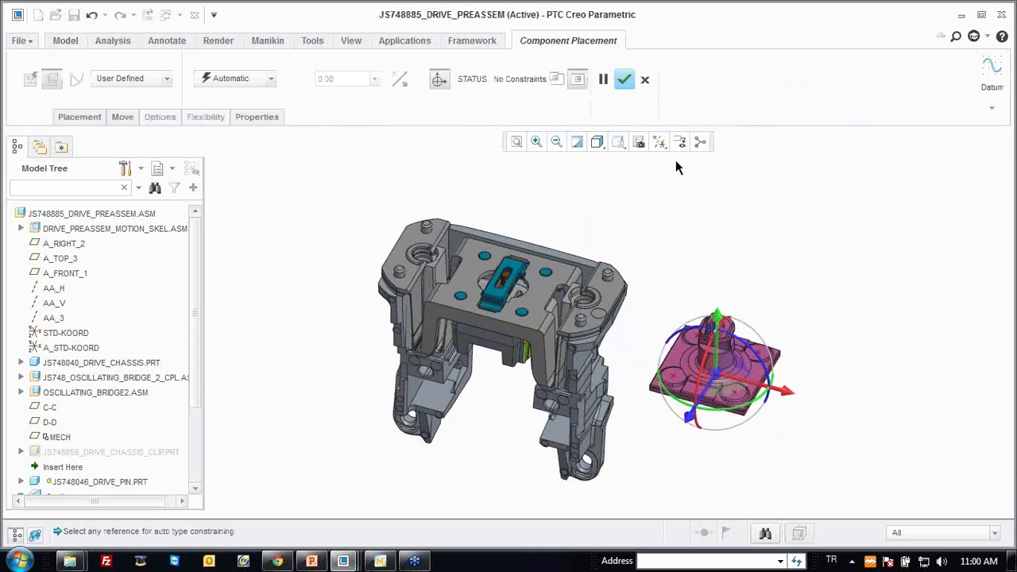
{"action": "left_click", "coordinate": [669, 143]}
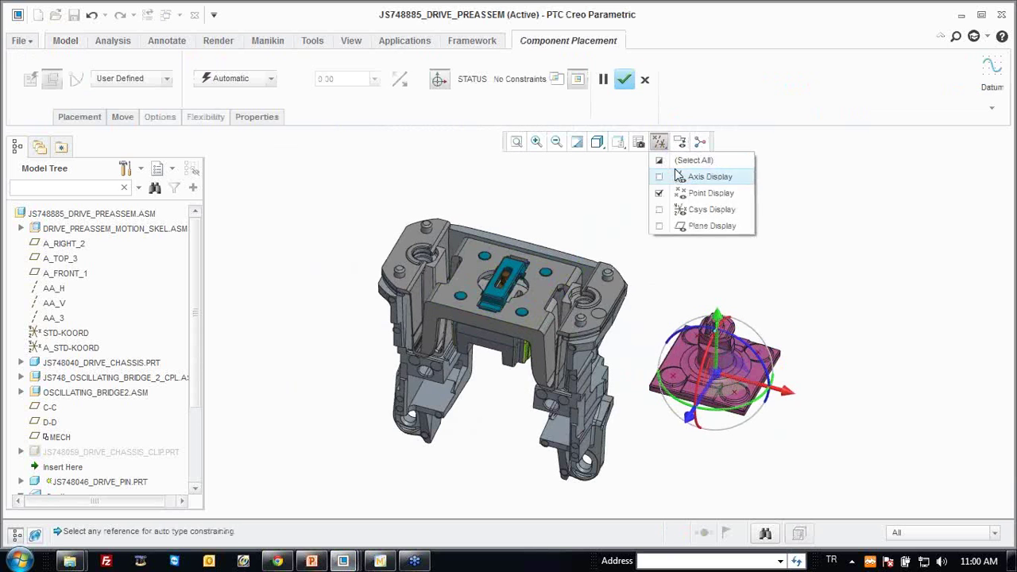
{"action": "left_click", "coordinate": [679, 193]}
{"action": "left_click", "coordinate": [676, 227]}
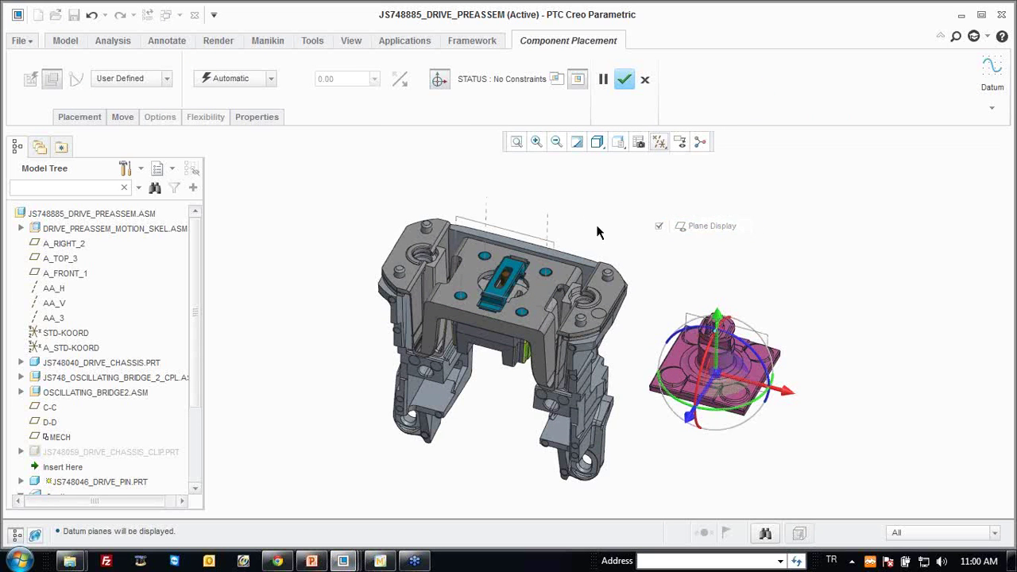
Set the first pin-to-assembly reference pair as a Coincident constraint.
{"action": "left_click", "coordinate": [701, 341]}
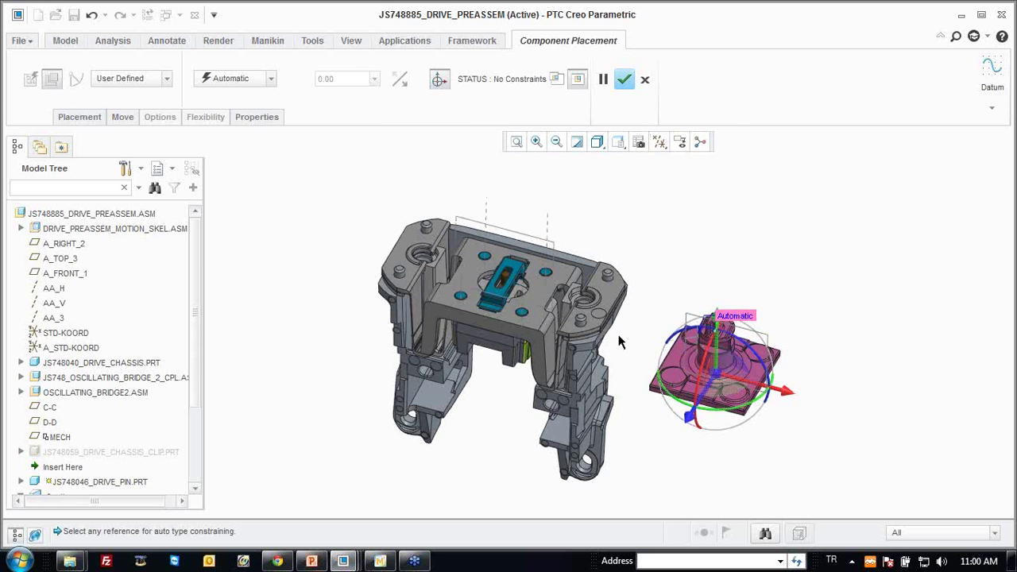
{"action": "left_click", "coordinate": [525, 296]}
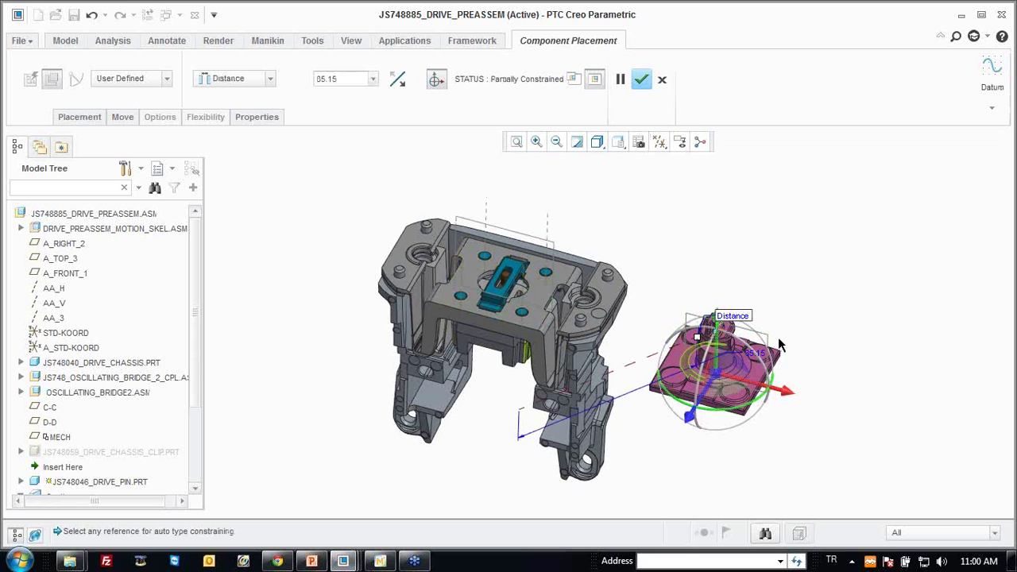
{"action": "right_click", "coordinate": [743, 316]}
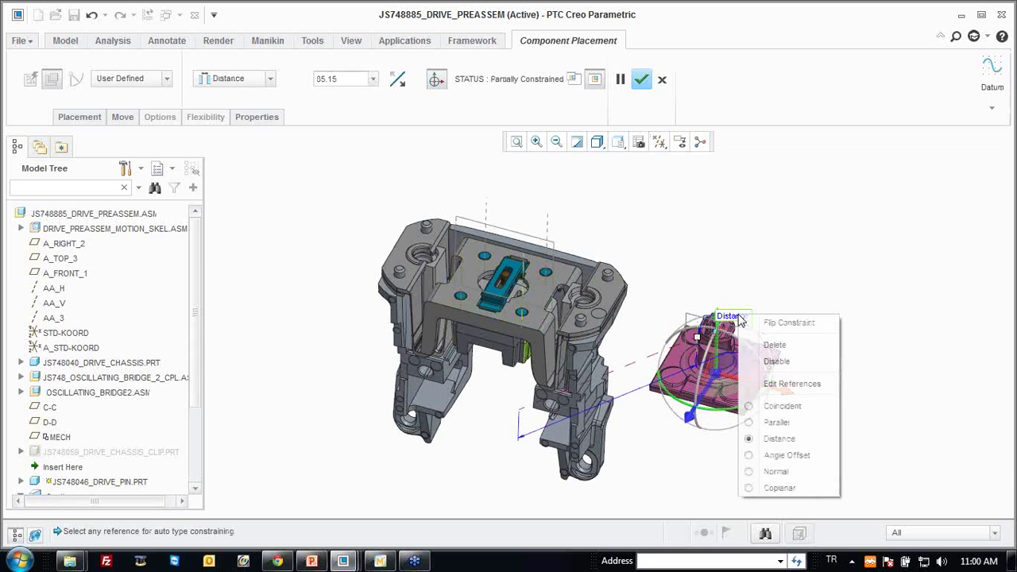
{"action": "left_click", "coordinate": [773, 404]}
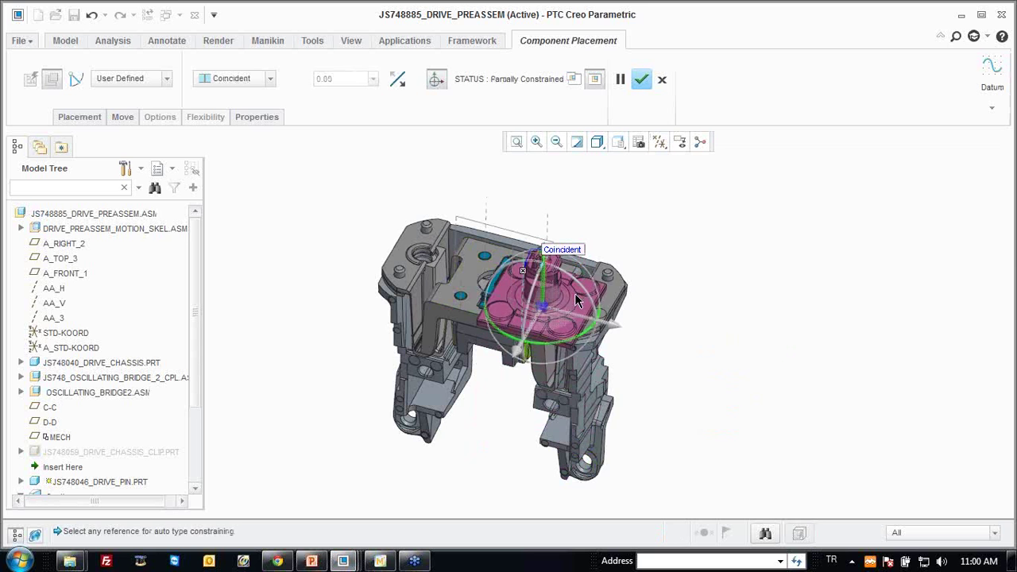
{"action": "left_click_drag", "start_coordinate": [563, 343], "coordinate": [486, 202]}
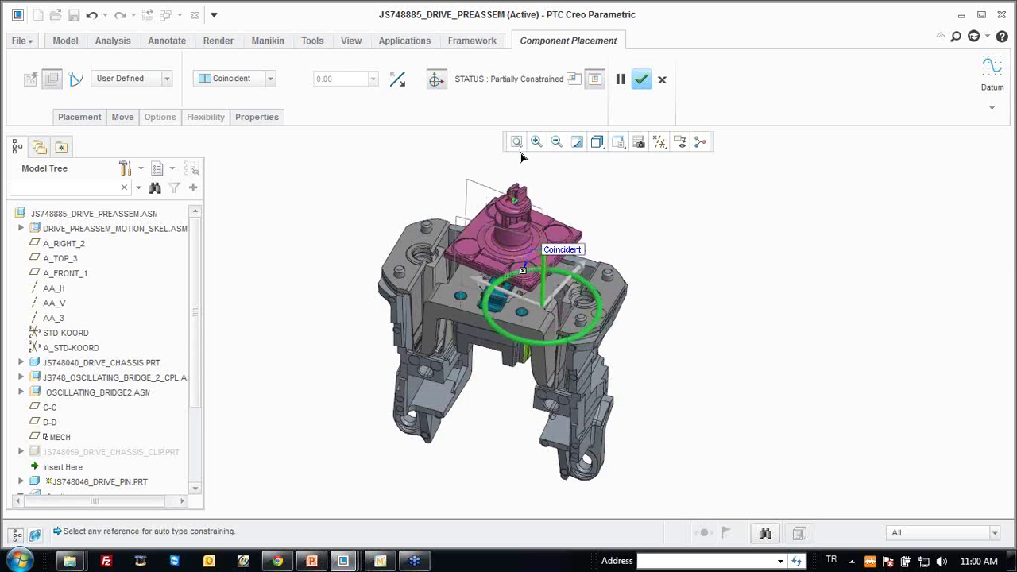
{"action": "scroll", "coordinate": [486, 203], "scroll_direction": "down", "scroll_amount": 4}
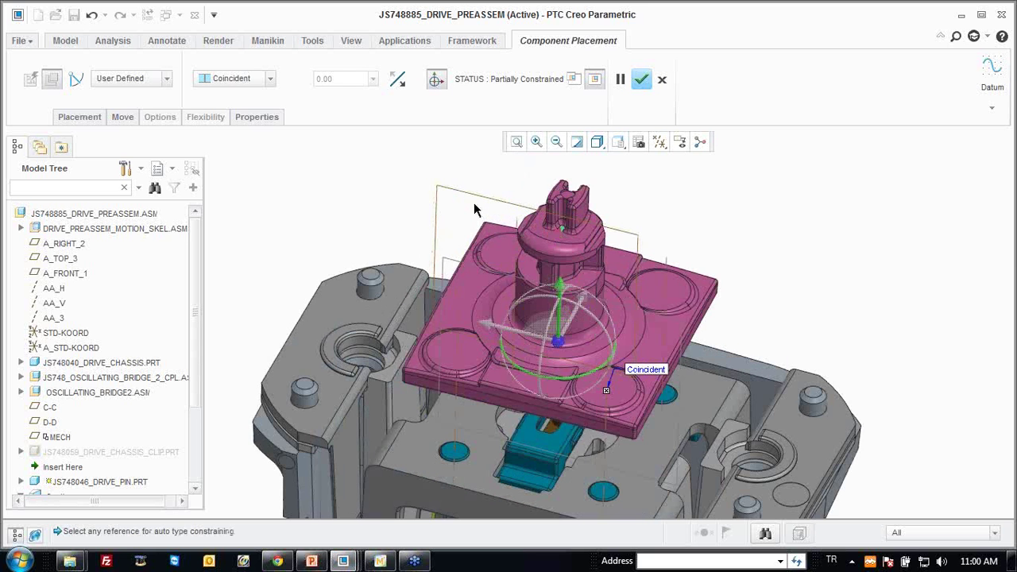
Add Coincident constraints to the chassis top surface and hole, then finish placing the pin.
{"action": "left_click", "coordinate": [459, 261]}
{"action": "left_click", "coordinate": [668, 373]}
{"action": "scroll", "coordinate": [619, 354], "scroll_direction": "up", "scroll_amount": 3}
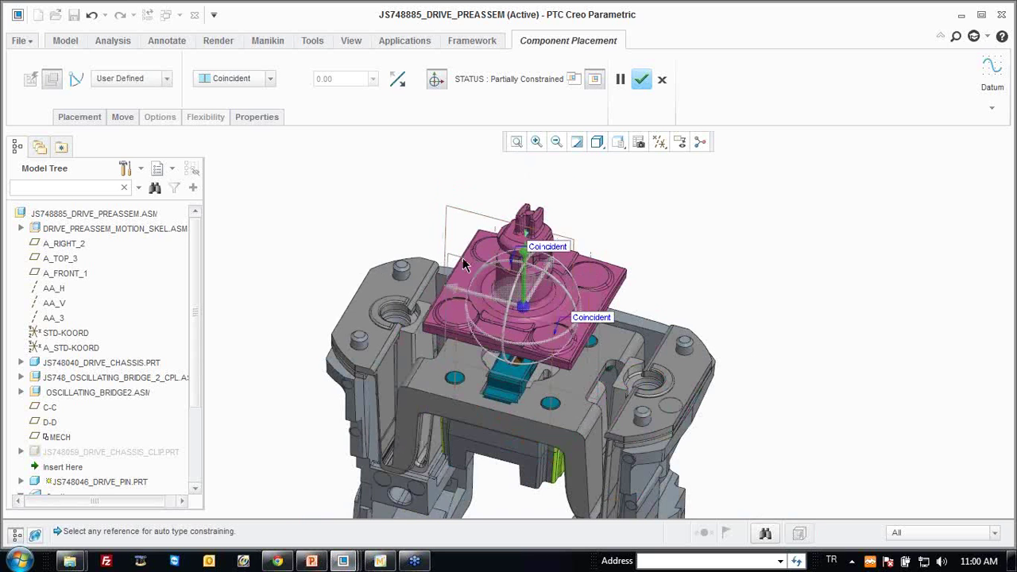
{"action": "left_click", "coordinate": [618, 354]}
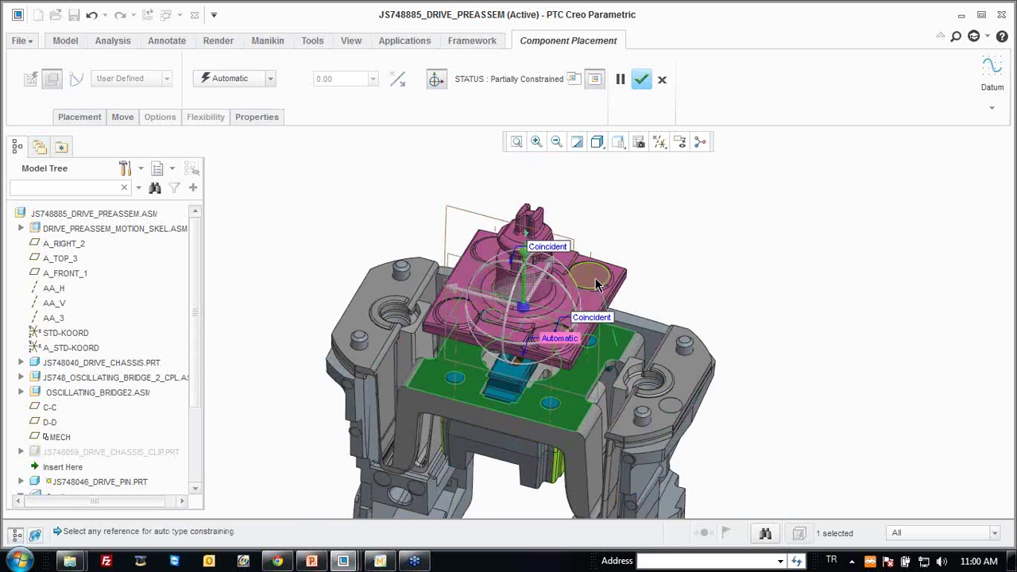
{"action": "left_click", "coordinate": [596, 278]}
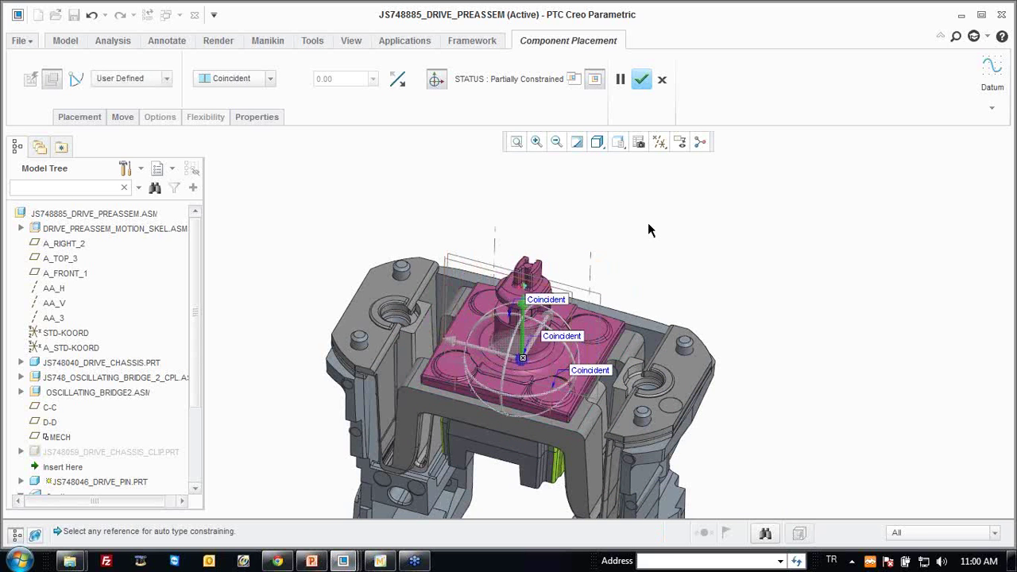
{"action": "middle_click", "coordinate": [647, 230]}
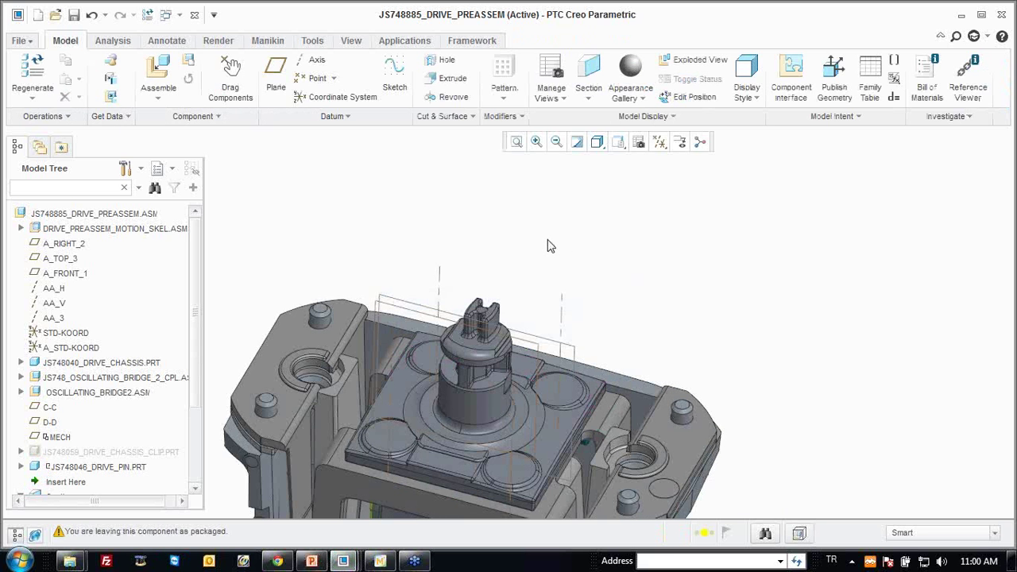
{"action": "scroll", "coordinate": [551, 247], "scroll_direction": "down", "scroll_amount": 3}
{"action": "left_click", "coordinate": [659, 142]}
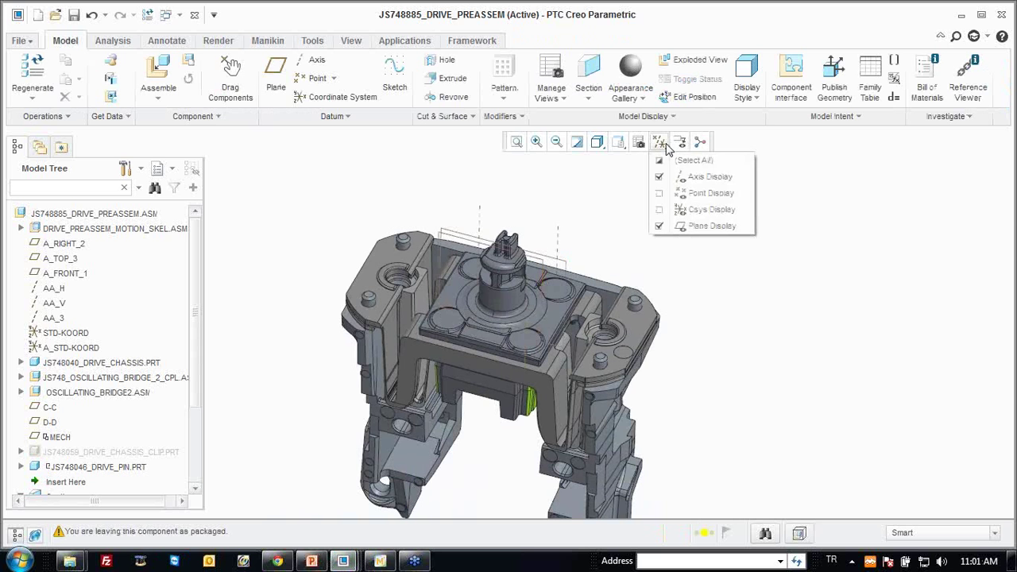
Hide the datum displays and orbit to a low side view of the top plate.
{"action": "left_click", "coordinate": [712, 225]}
{"action": "left_click", "coordinate": [711, 209]}
{"action": "left_click", "coordinate": [710, 193]}
{"action": "left_click", "coordinate": [710, 177]}
{"action": "scroll", "coordinate": [547, 353], "scroll_direction": "up", "scroll_amount": 5}
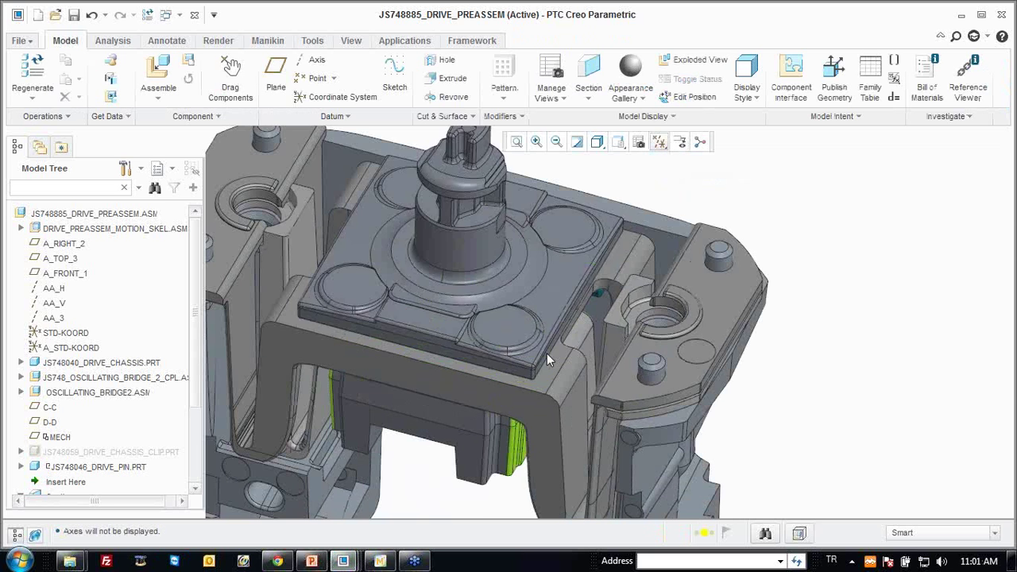
{"action": "mouse_move", "coordinate": [517, 313]}
{"action": "middle_mouse_down"}
{"action": "mouse_move", "coordinate": [516, 300]}
{"action": "mouse_move", "coordinate": [523, 316]}
{"action": "middle_mouse_up"}
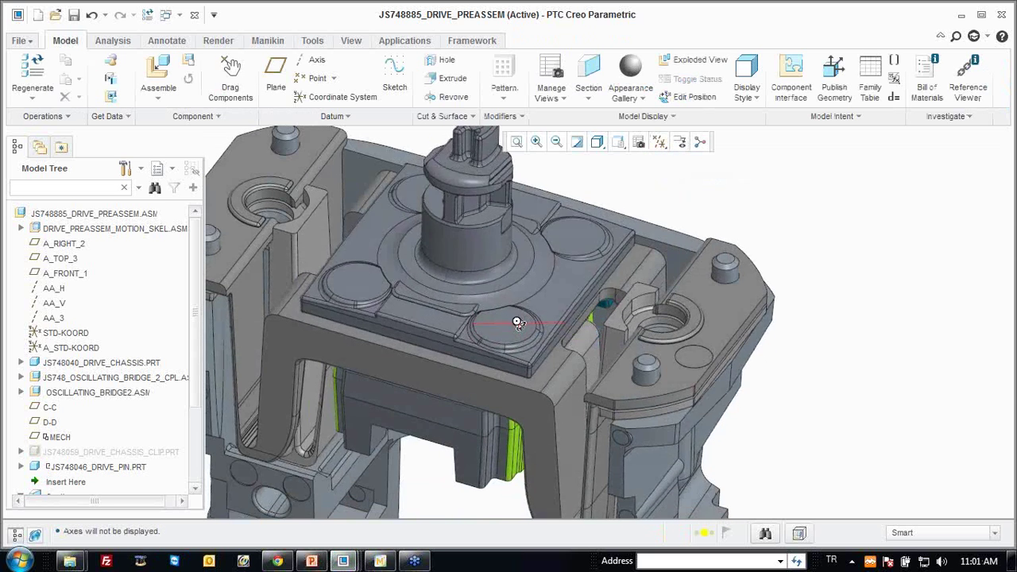
{"action": "scroll", "coordinate": [523, 316], "scroll_direction": "down", "scroll_amount": 4}
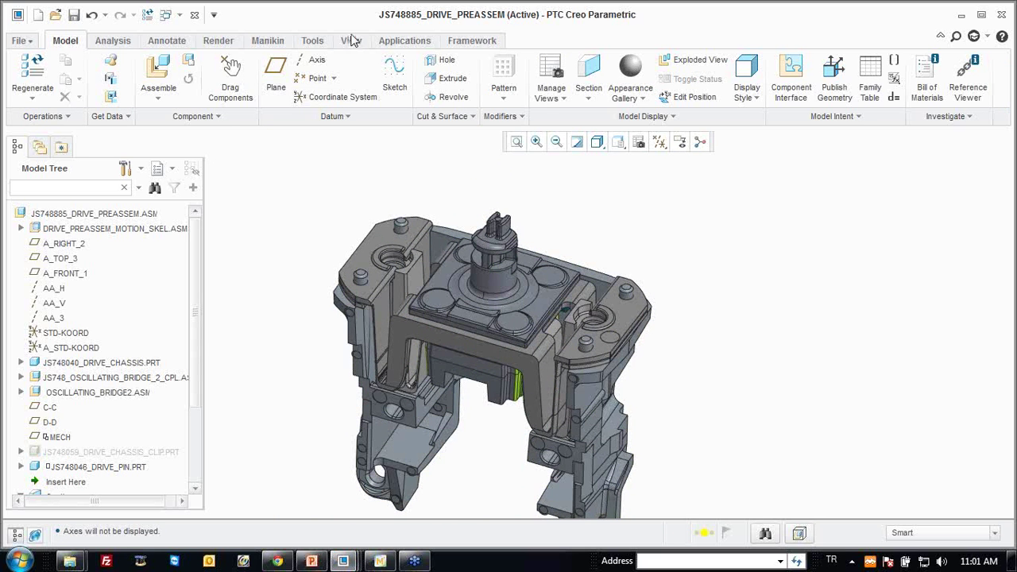
Create a planar cross-section through A_FRONT_1 offset to 5.50.
{"action": "left_click", "coordinate": [351, 40]}
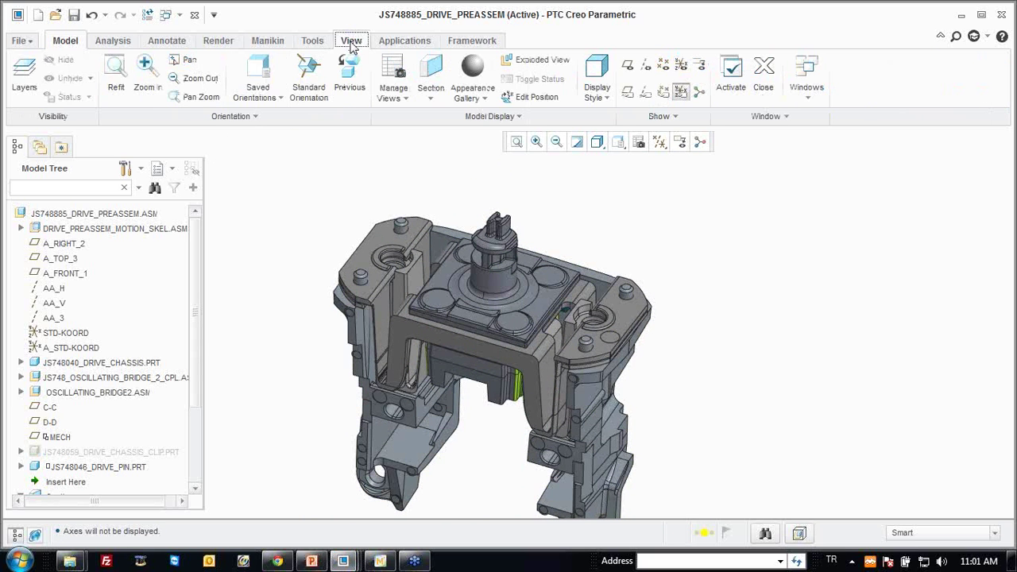
{"action": "left_click", "coordinate": [431, 98]}
{"action": "left_click", "coordinate": [442, 114]}
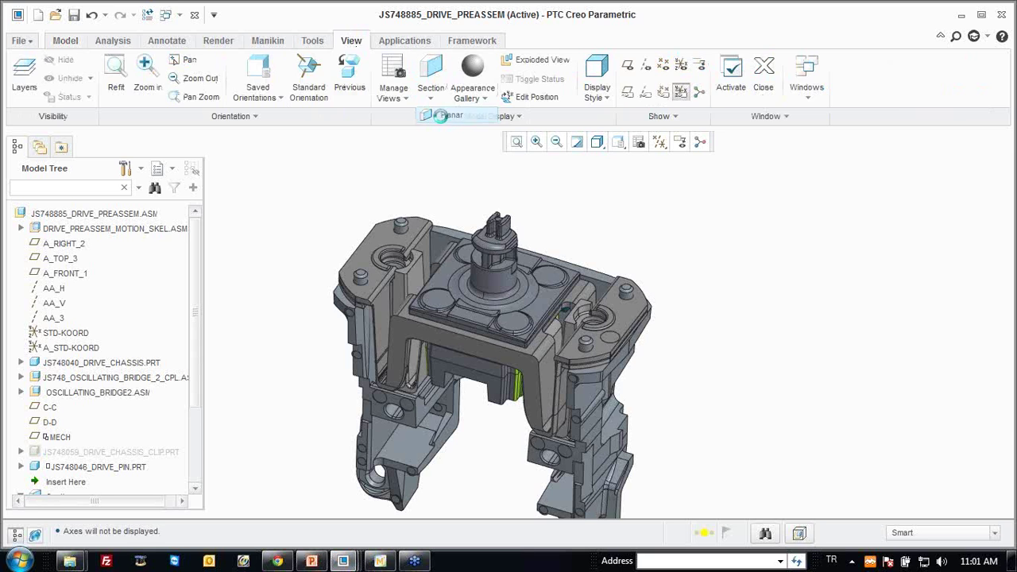
{"action": "left_click", "coordinate": [68, 273]}
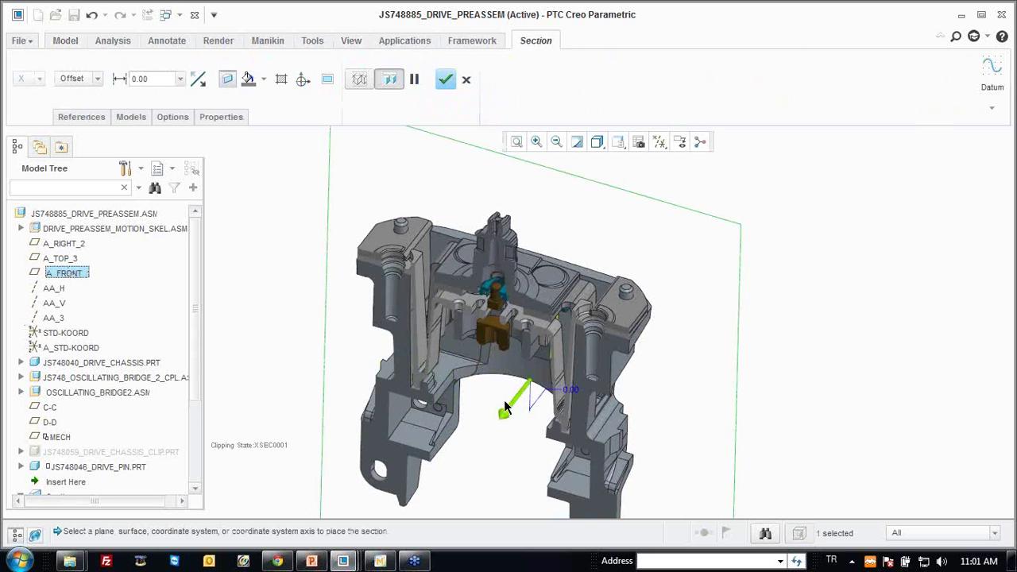
{"action": "left_click_drag", "start_coordinate": [510, 411], "coordinate": [492, 432]}
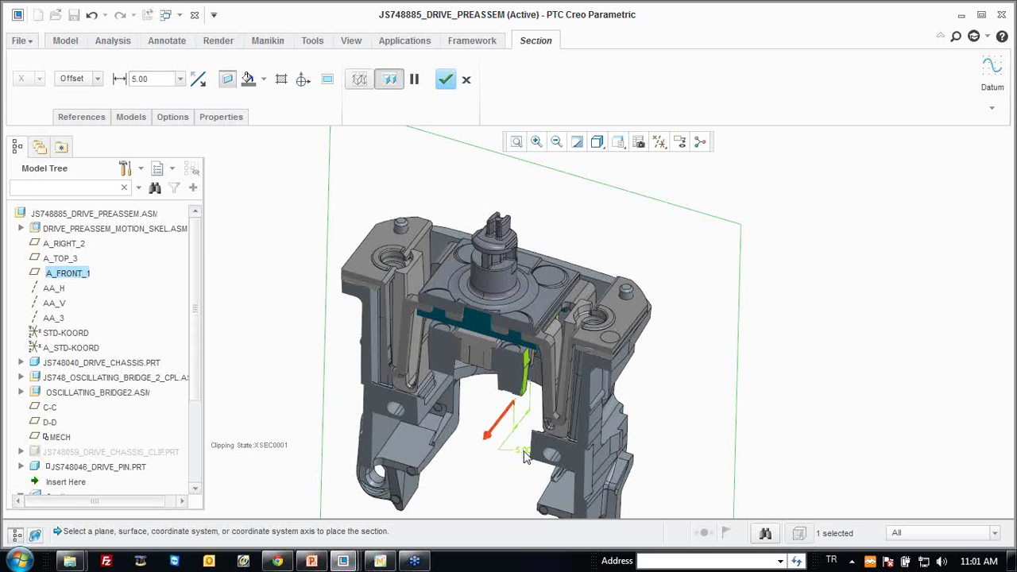
{"action": "type", "text": ".5"}
{"action": "key", "text": "Return"}
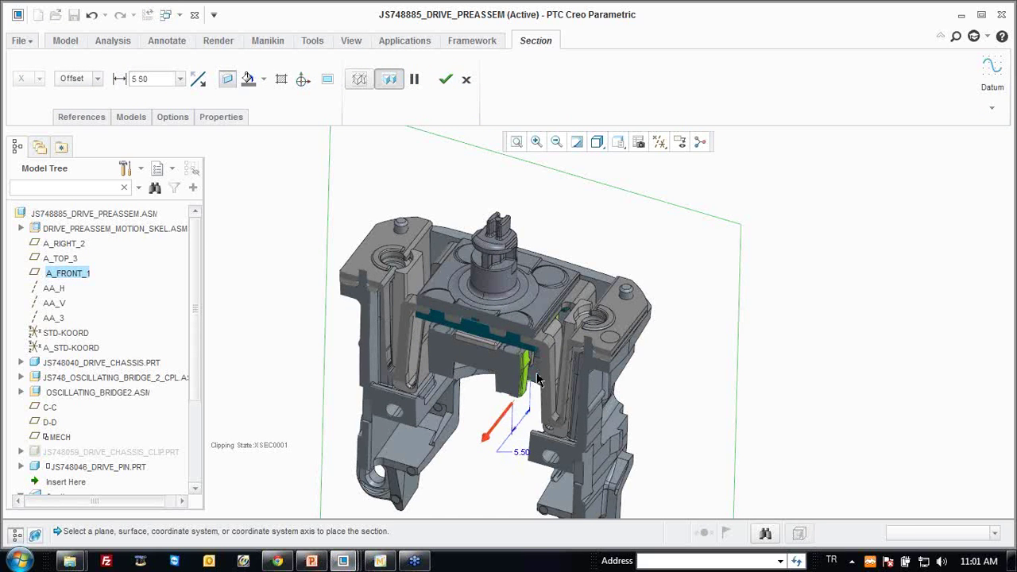
Show the section in the 2D viewer and enlarge it.
{"action": "left_click", "coordinate": [325, 77]}
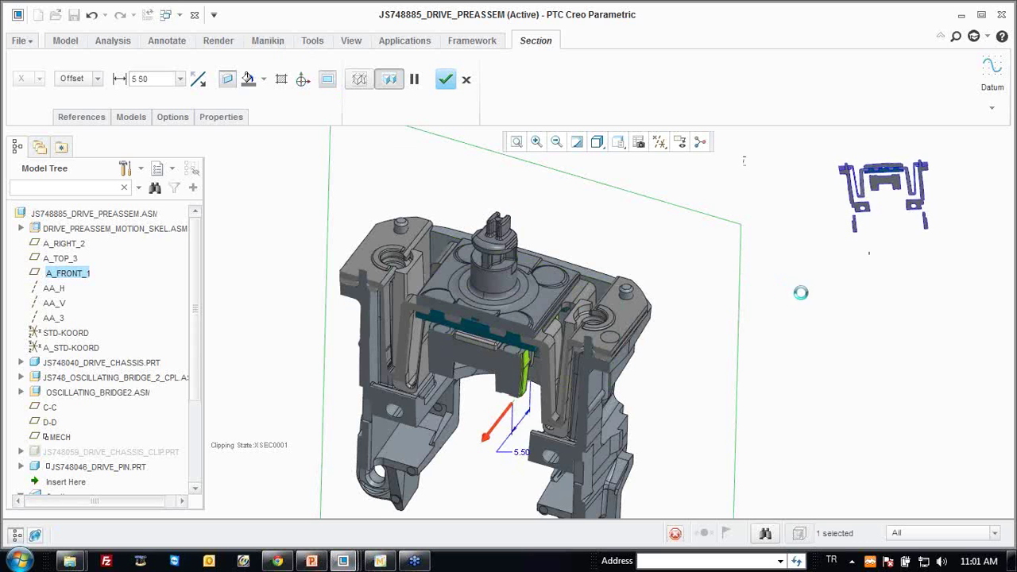
{"action": "scroll", "coordinate": [706, 298], "scroll_direction": "up", "scroll_amount": 2}
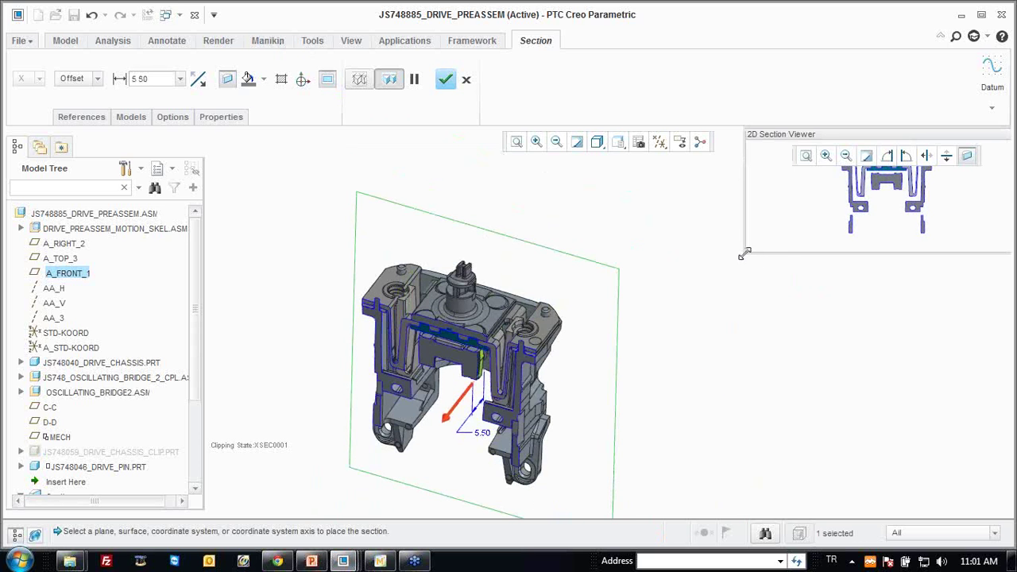
{"action": "left_click_drag", "start_coordinate": [745, 254], "coordinate": [486, 493]}
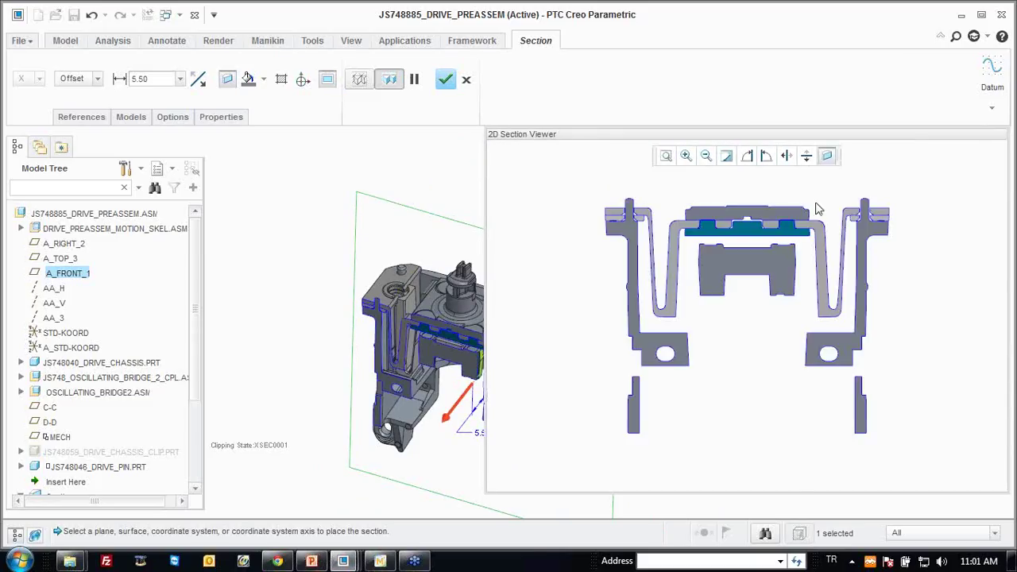
{"action": "scroll", "coordinate": [816, 208], "scroll_direction": "down", "scroll_amount": 1}
{"action": "scroll", "coordinate": [819, 226], "scroll_direction": "down", "scroll_amount": 1}
{"action": "scroll", "coordinate": [822, 248], "scroll_direction": "down", "scroll_amount": 1}
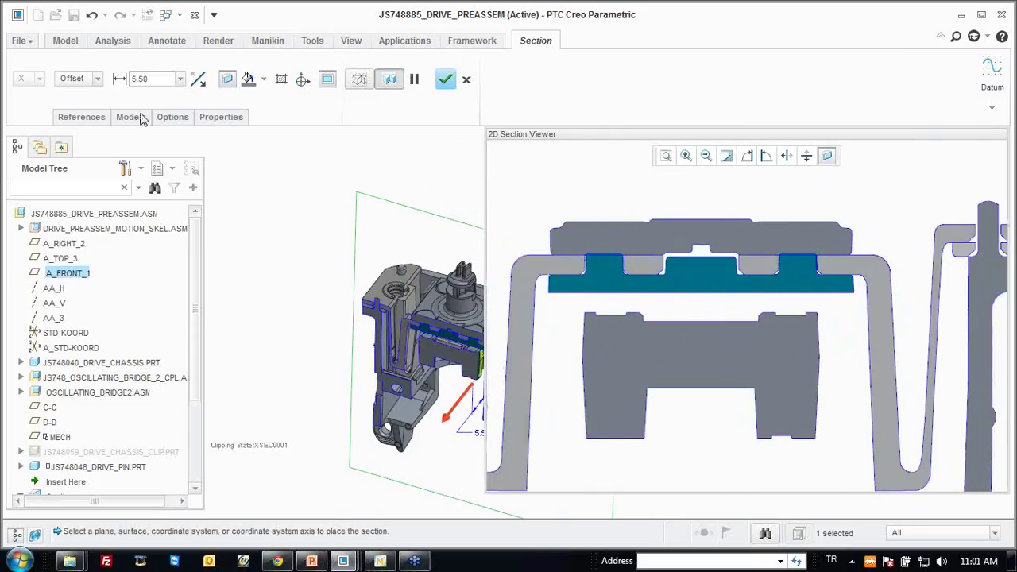
Turn on red interference highlighting and complete the XSEC0001 section.
{"action": "left_click", "coordinate": [172, 118]}
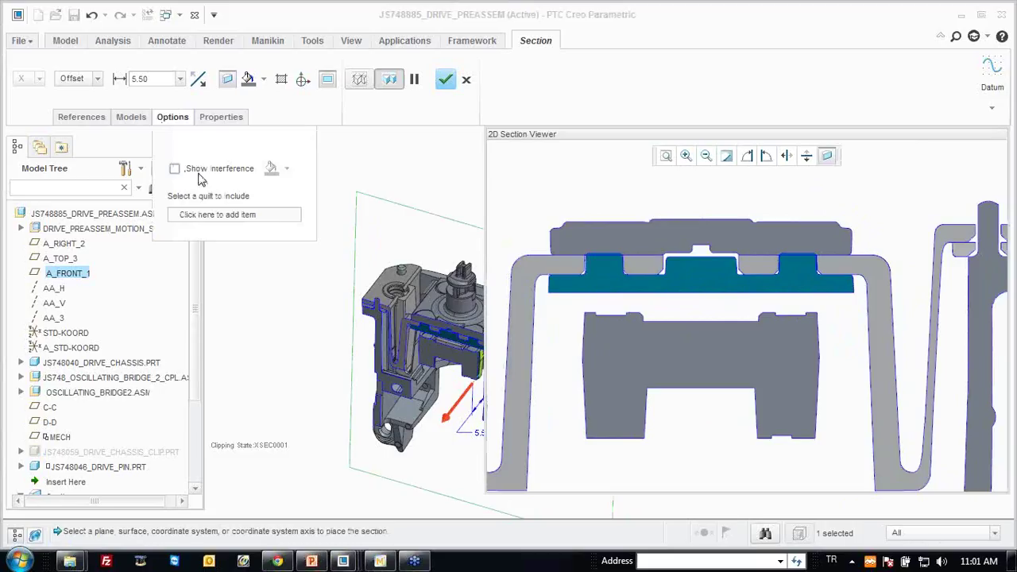
{"action": "left_click", "coordinate": [174, 169]}
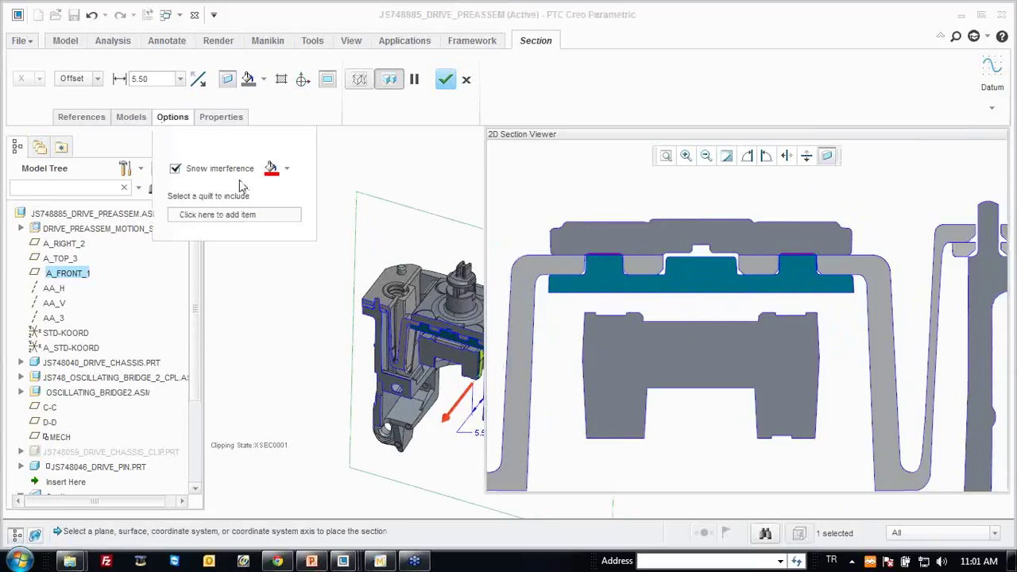
{"action": "left_click", "coordinate": [175, 169]}
{"action": "scroll", "coordinate": [793, 275], "scroll_direction": "down", "scroll_amount": 3}
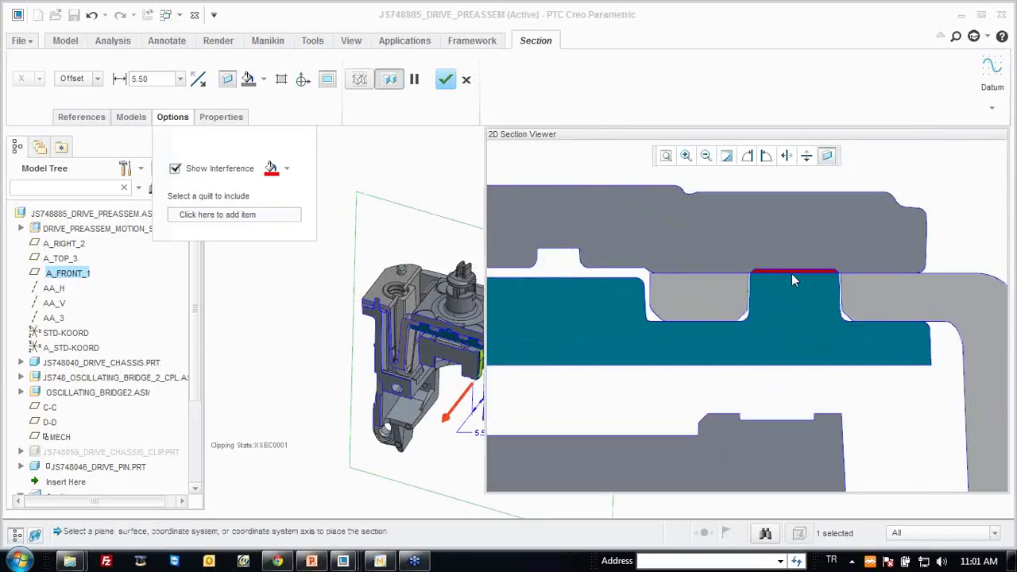
{"action": "scroll", "coordinate": [792, 273], "scroll_direction": "up", "scroll_amount": 1}
{"action": "scroll", "coordinate": [790, 271], "scroll_direction": "up", "scroll_amount": 1}
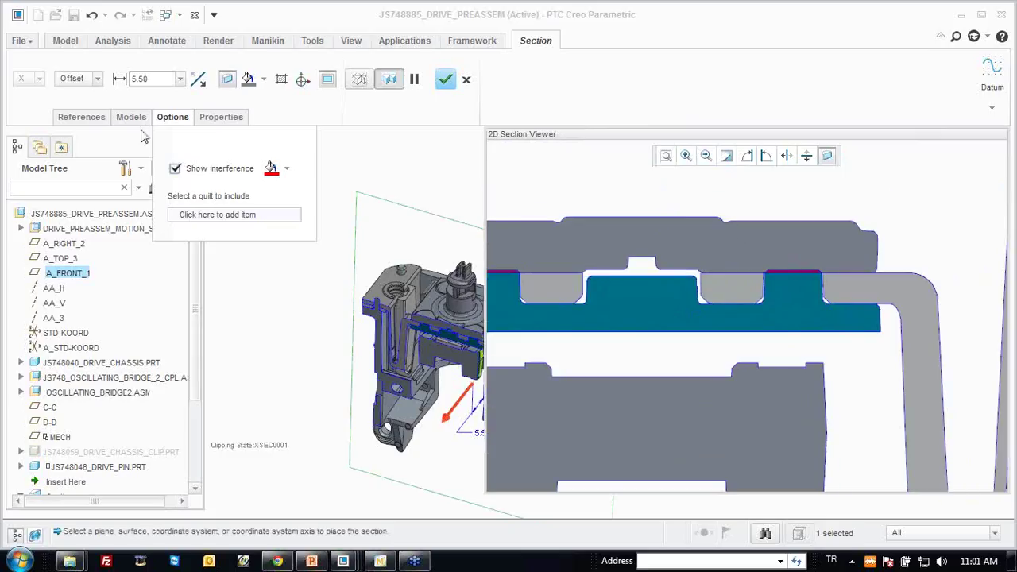
{"action": "left_click", "coordinate": [177, 118]}
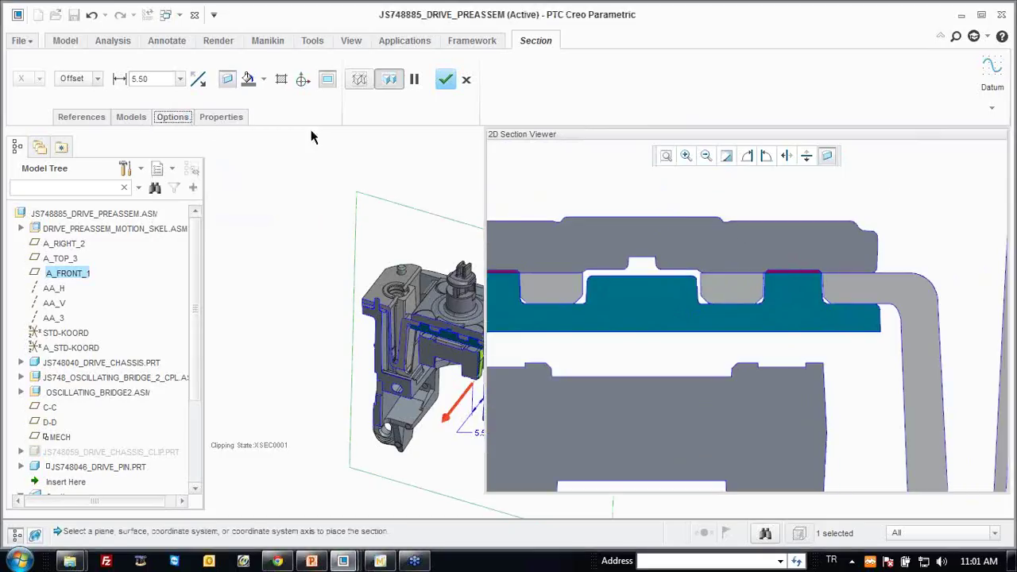
{"action": "left_click", "coordinate": [446, 80]}
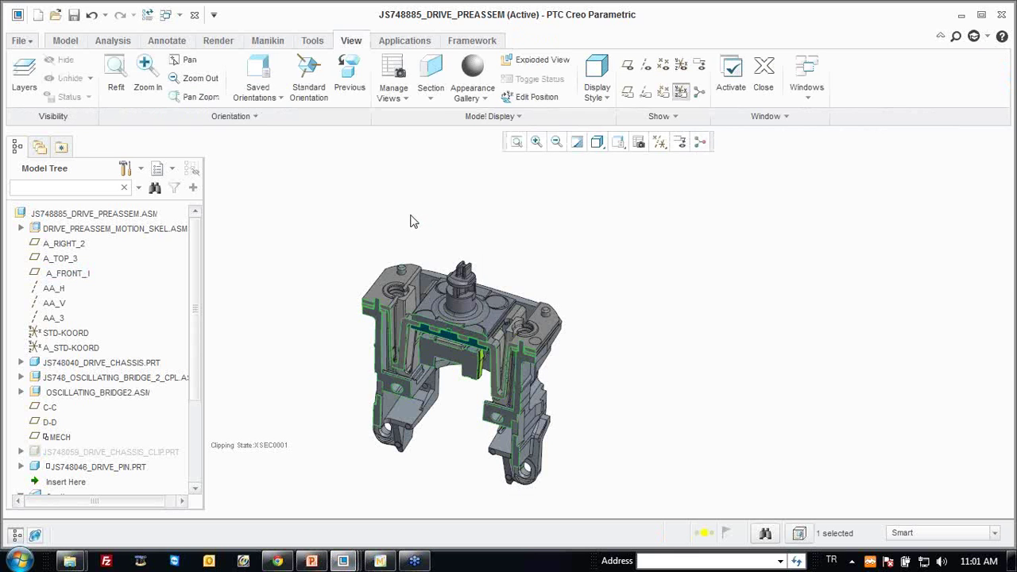
Measure the distance between the two edges of the bridge boss gap.
{"action": "scroll", "coordinate": [461, 239], "scroll_direction": "down", "scroll_amount": 2}
{"action": "scroll", "coordinate": [516, 254], "scroll_direction": "down", "scroll_amount": 2}
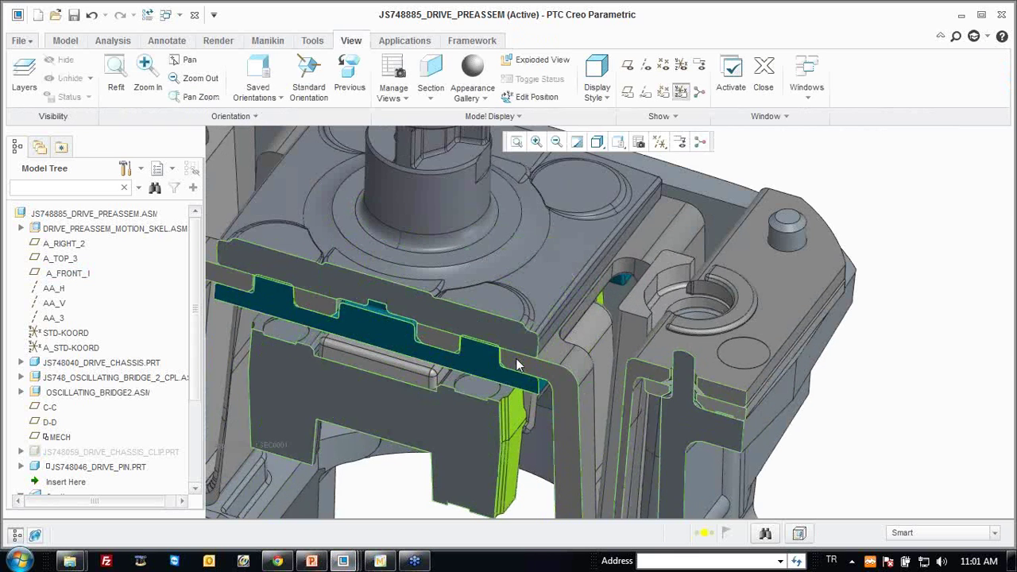
{"action": "scroll", "coordinate": [559, 262], "scroll_direction": "down", "scroll_amount": 2}
{"action": "left_click", "coordinate": [104, 41]}
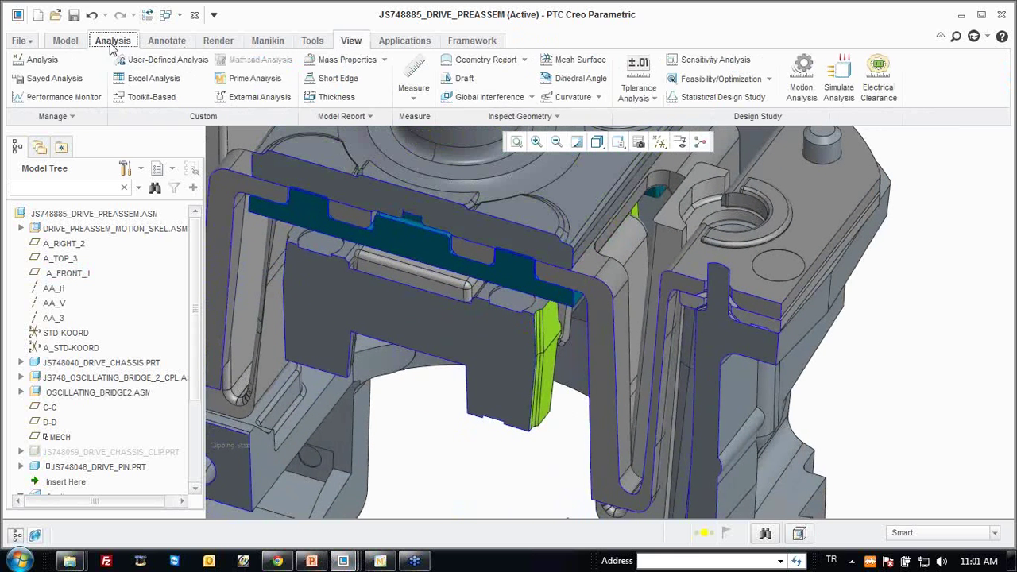
{"action": "left_click", "coordinate": [414, 75]}
{"action": "left_click", "coordinate": [434, 131]}
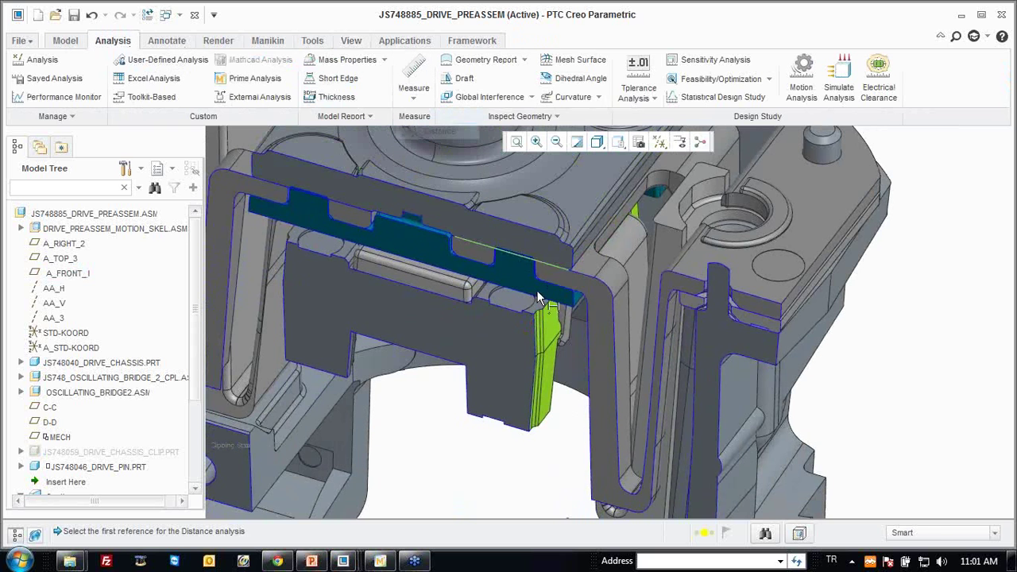
{"action": "left_click", "coordinate": [559, 282]}
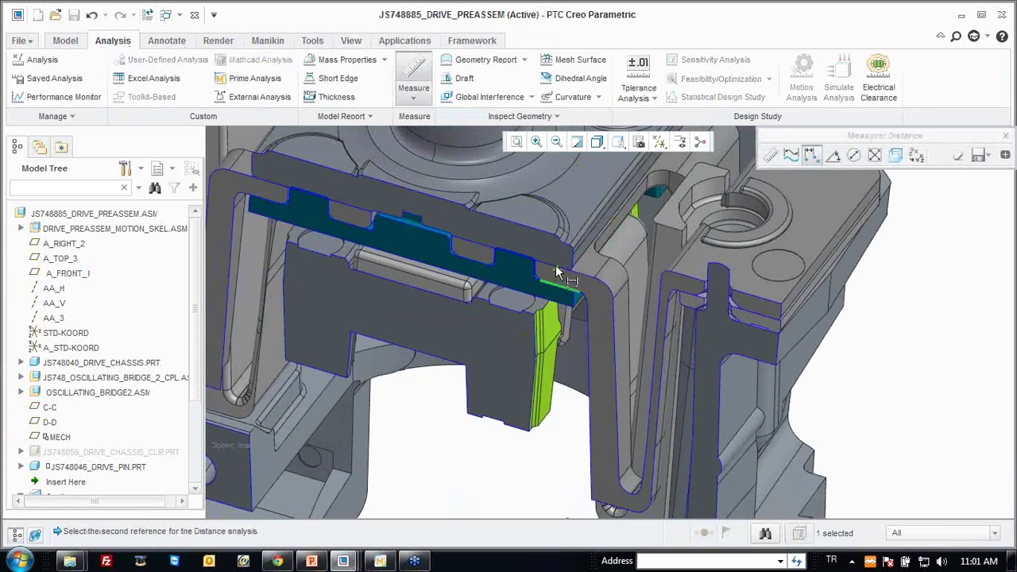
{"action": "left_click", "coordinate": [554, 266]}
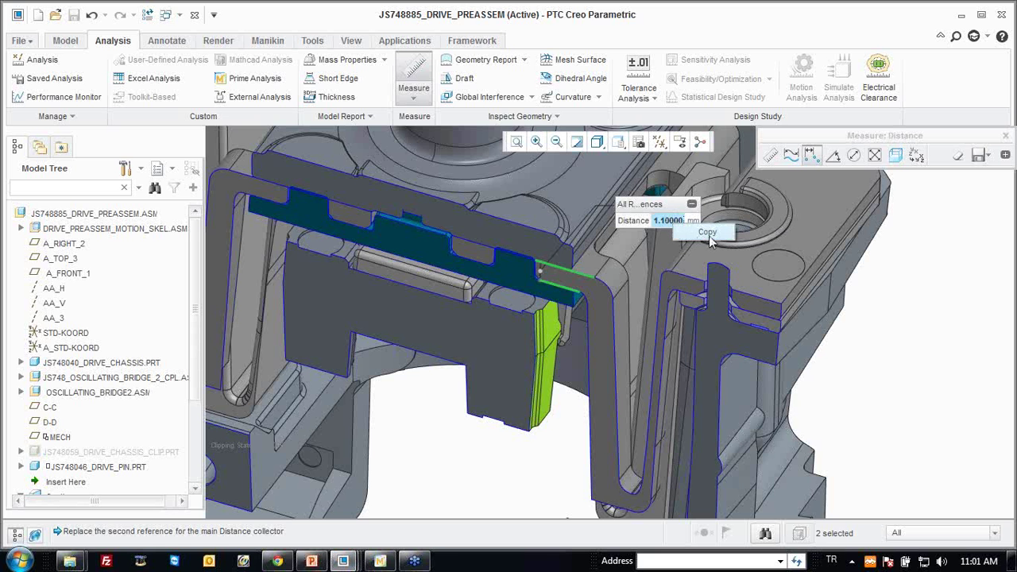
{"action": "middle_click", "coordinate": [431, 433]}
Activate ENGAGING_BRIDGE_2, change the boss's 1.2 dimension to 1.10, and regenerate.
{"action": "right_click", "coordinate": [517, 277]}
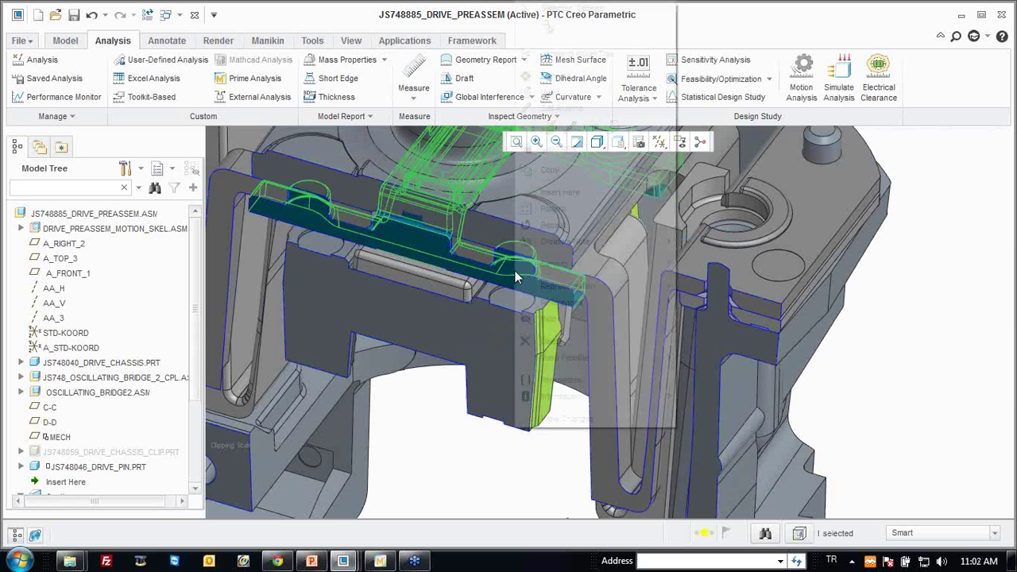
{"action": "left_click", "coordinate": [556, 75]}
{"action": "scroll", "coordinate": [507, 254], "scroll_direction": "up", "scroll_amount": 3}
{"action": "scroll", "coordinate": [502, 243], "scroll_direction": "up", "scroll_amount": 2}
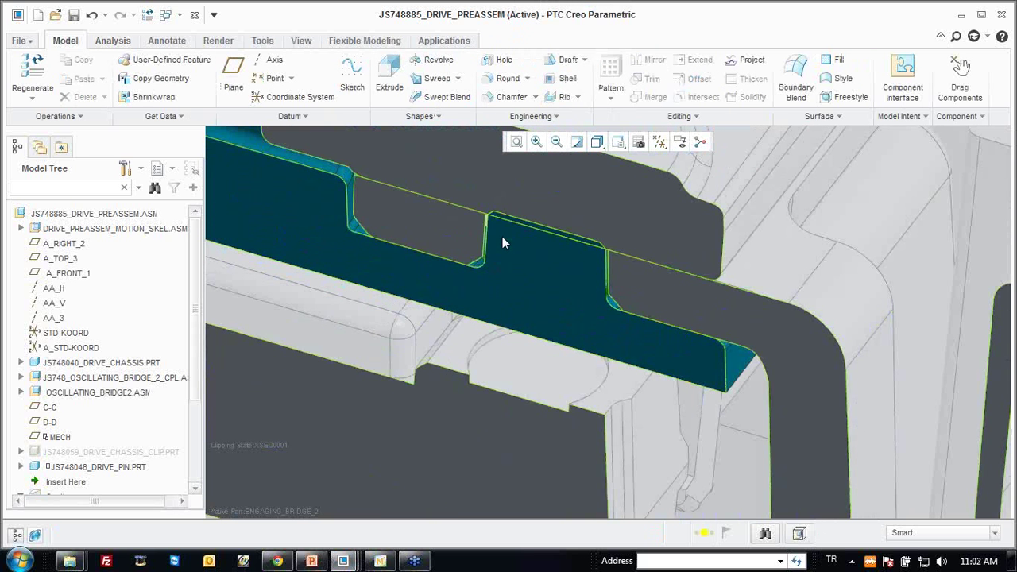
{"action": "double_click", "coordinate": [509, 247]}
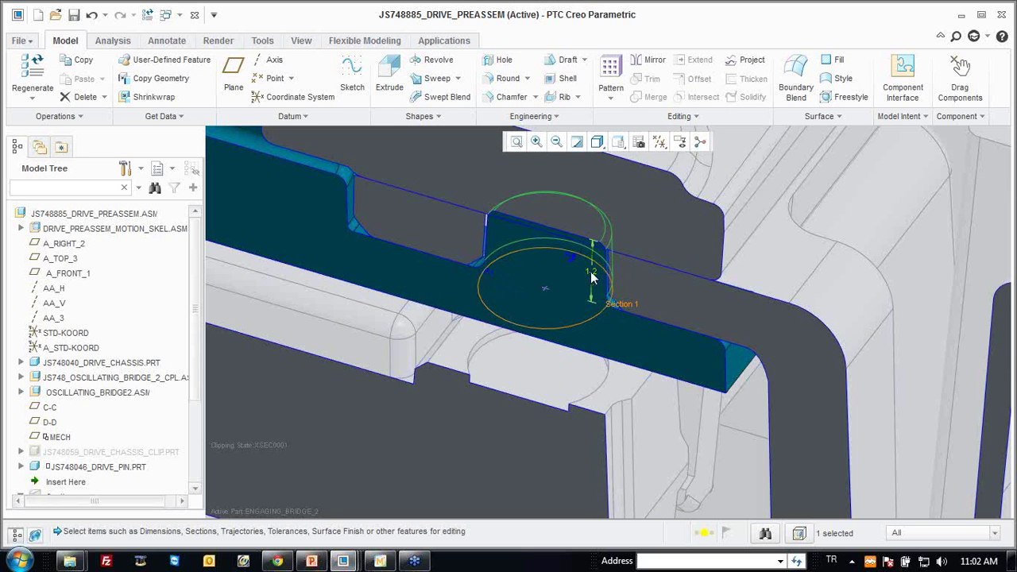
{"action": "double_click", "coordinate": [592, 276]}
{"action": "type", "text": "1.10000"}
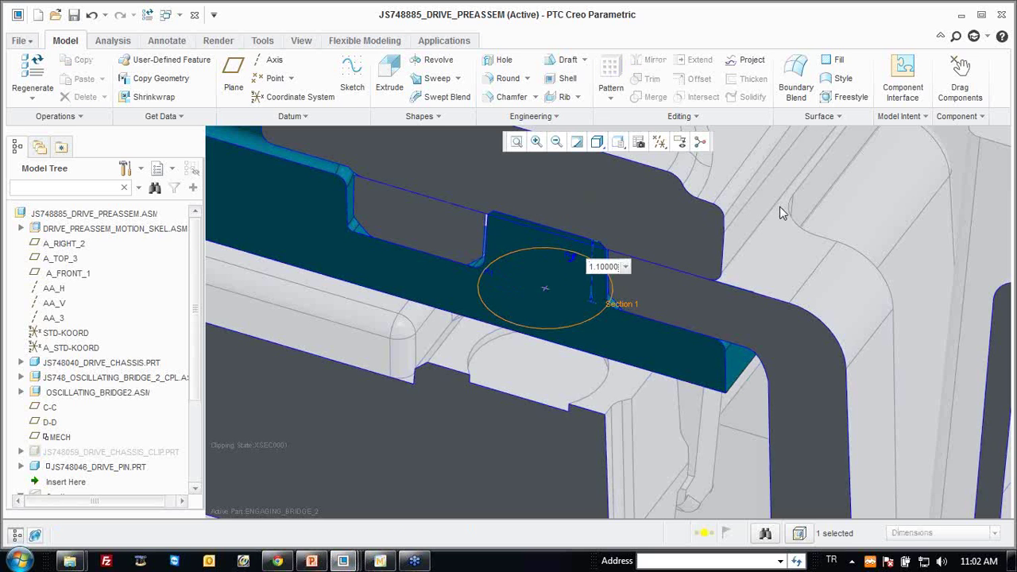
{"action": "key", "text": "Return"}
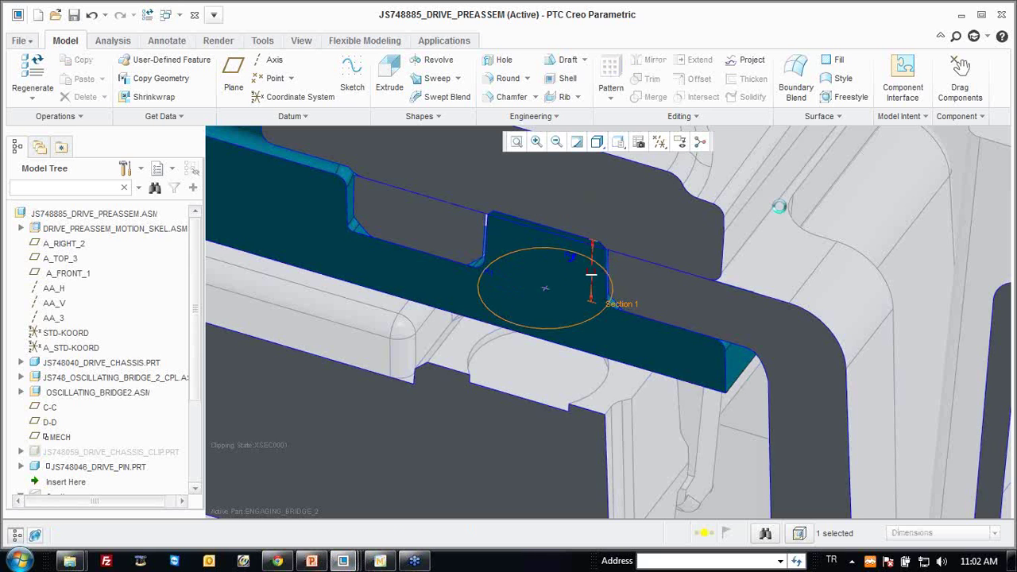
{"action": "key", "text": "ctrl+g"}
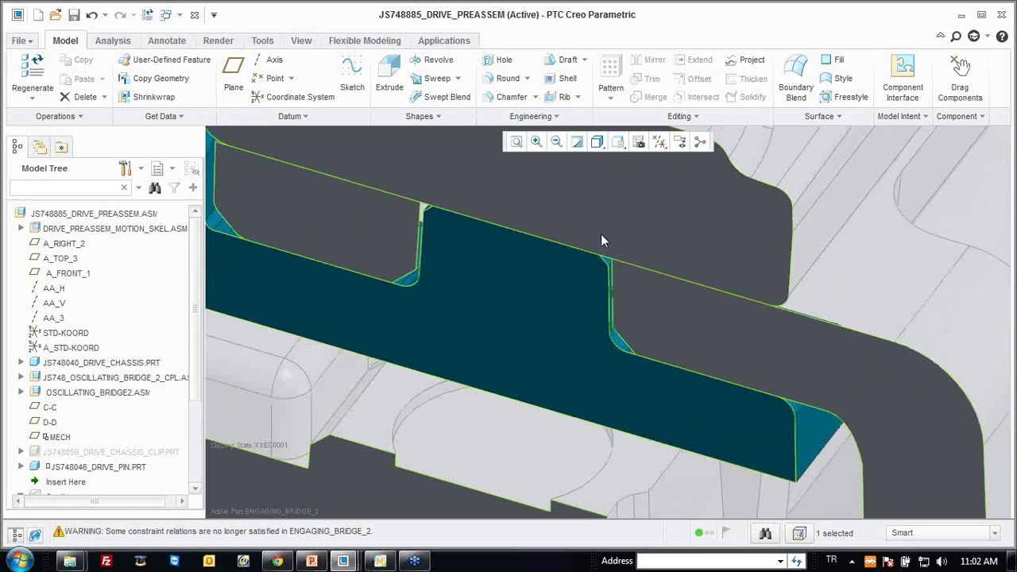
{"action": "middle_click_drag", "start_coordinate": [601, 238], "coordinate": [613, 231]}
{"action": "scroll", "coordinate": [614, 230], "scroll_direction": "down", "scroll_amount": 2}
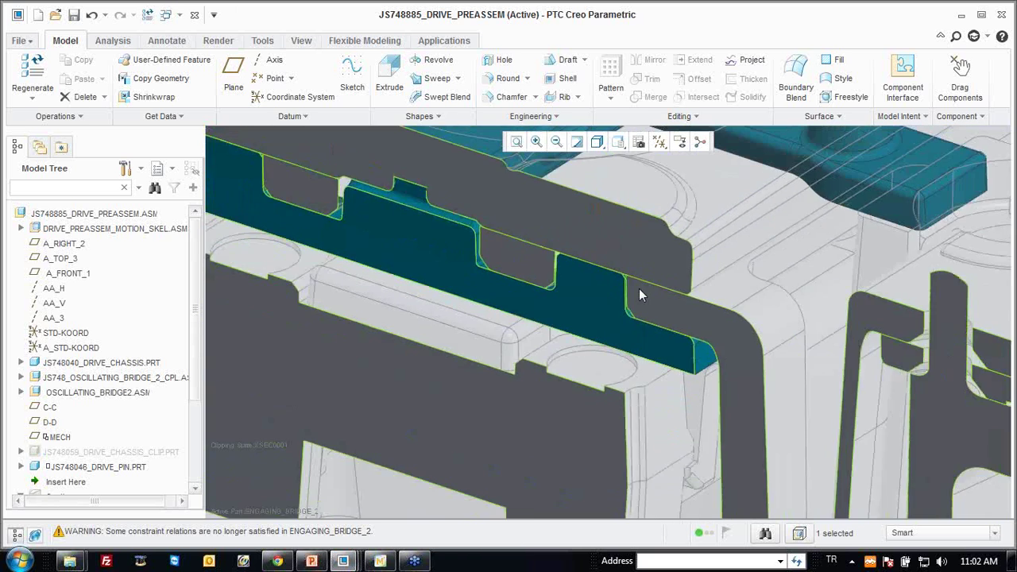
{"action": "scroll", "coordinate": [629, 294], "scroll_direction": "down", "scroll_amount": 5}
Open the ENGAGING_BRIDGE_2 part in its own window.
{"action": "key", "text": "ctrl+a"}
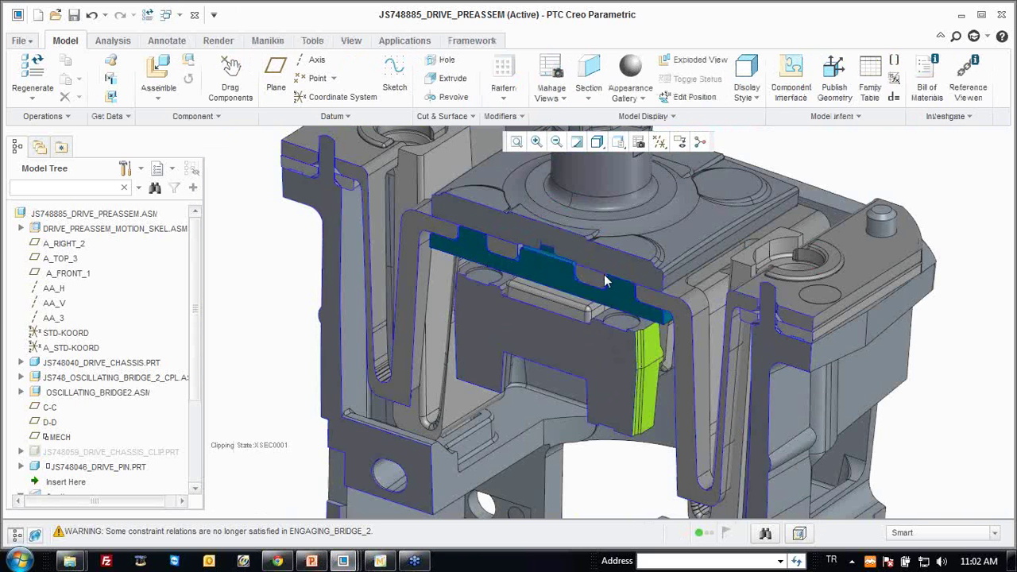
{"action": "left_click", "coordinate": [568, 273]}
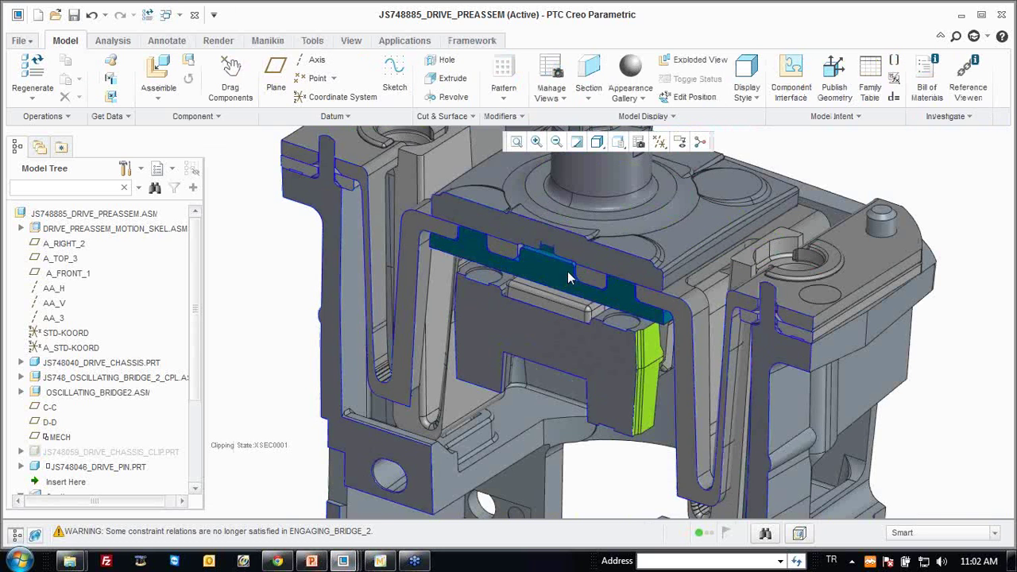
{"action": "right_click", "coordinate": [568, 272]}
{"action": "left_click", "coordinate": [619, 93]}
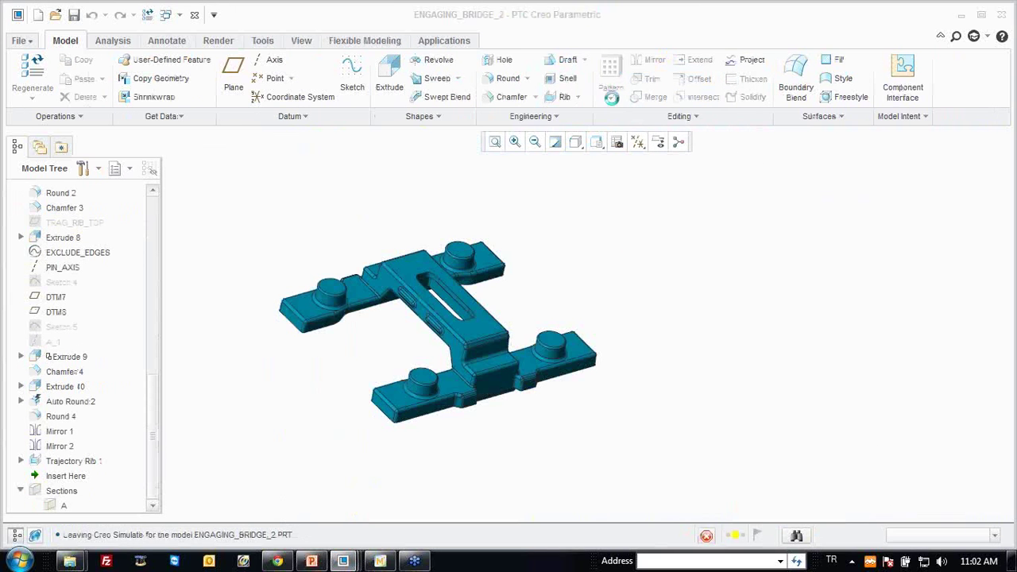
{"action": "scroll", "coordinate": [473, 179], "scroll_direction": "up", "scroll_amount": 3}
{"action": "mouse_move", "coordinate": [557, 234]}
{"action": "middle_mouse_down"}
{"action": "mouse_move", "coordinate": [530, 211]}
{"action": "mouse_move", "coordinate": [527, 190]}
{"action": "mouse_move", "coordinate": [564, 236]}
{"action": "middle_mouse_up"}
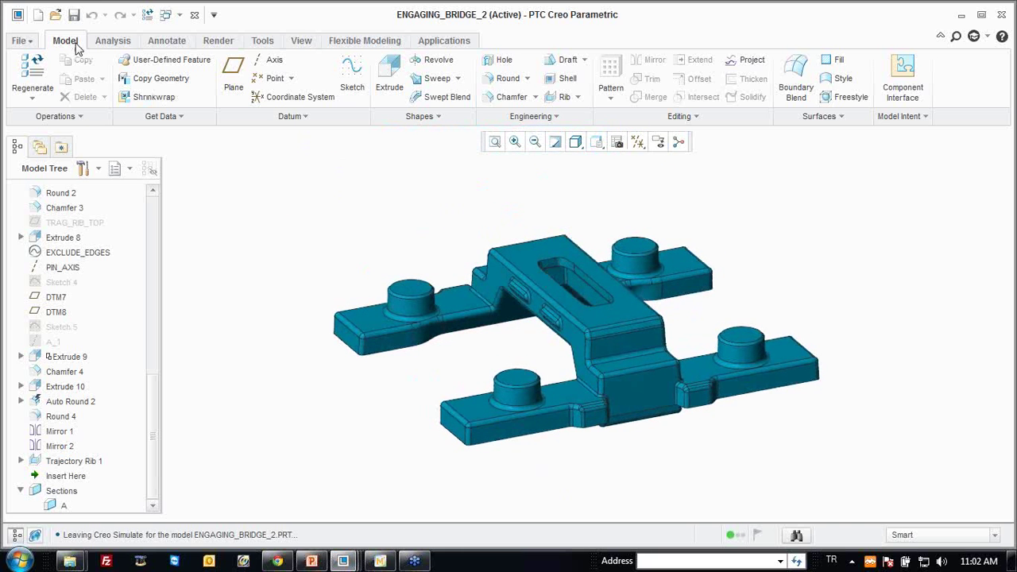
{"action": "left_click", "coordinate": [111, 42]}
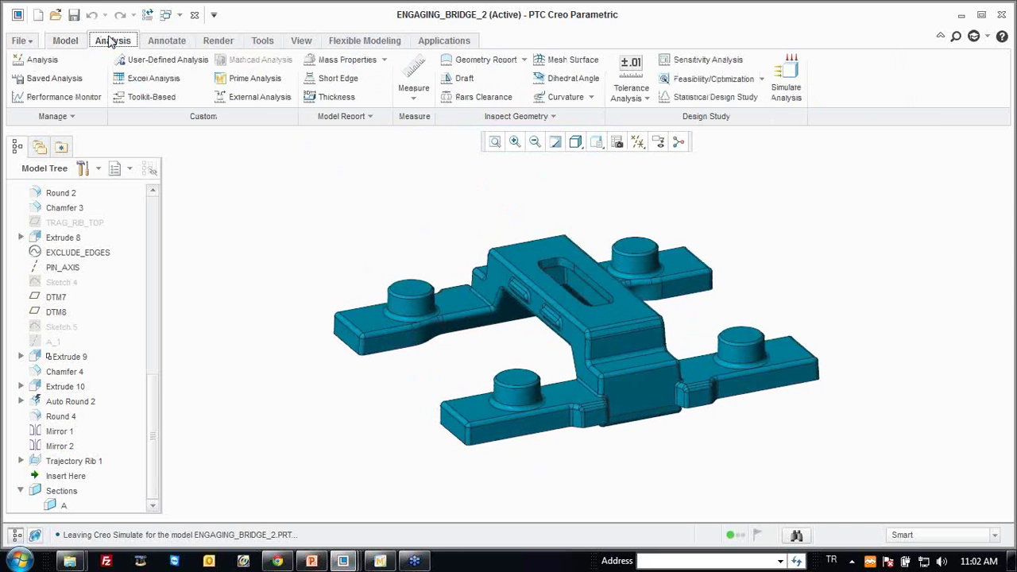
{"action": "left_click", "coordinate": [461, 80]}
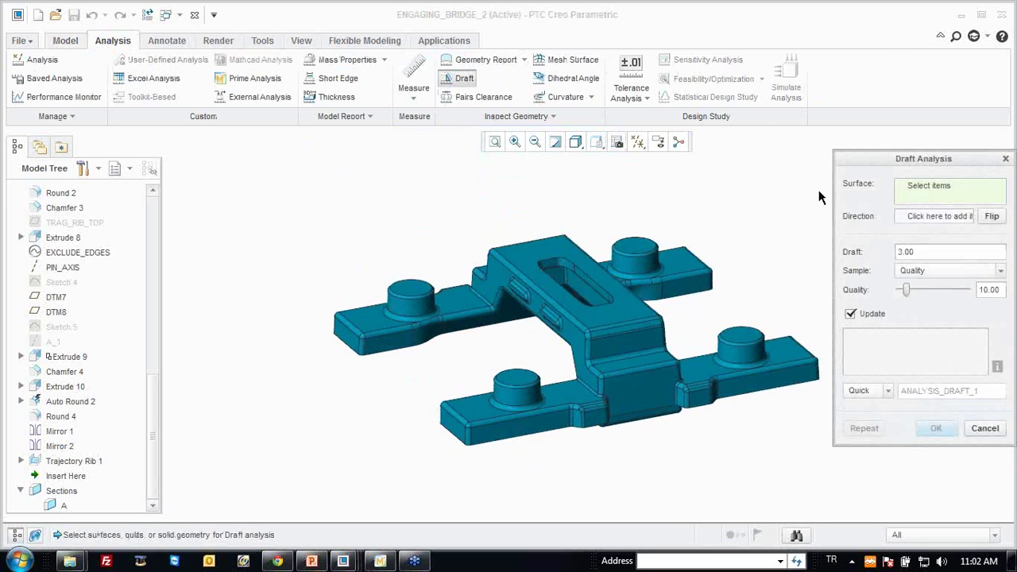
{"action": "left_click_drag", "start_coordinate": [922, 164], "coordinate": [855, 137]}
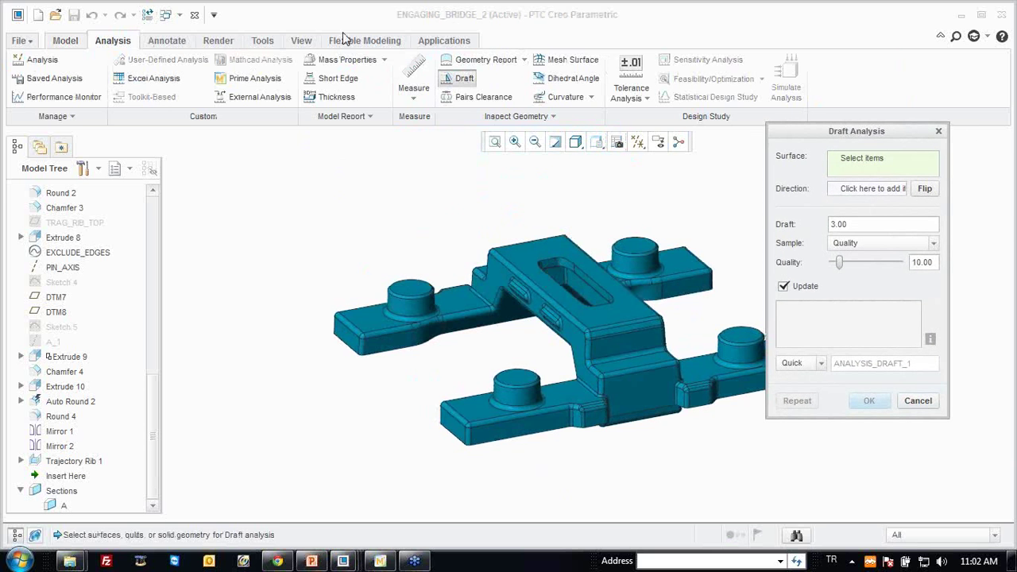
{"action": "scroll", "coordinate": [103, 238], "scroll_direction": "up", "scroll_amount": 5}
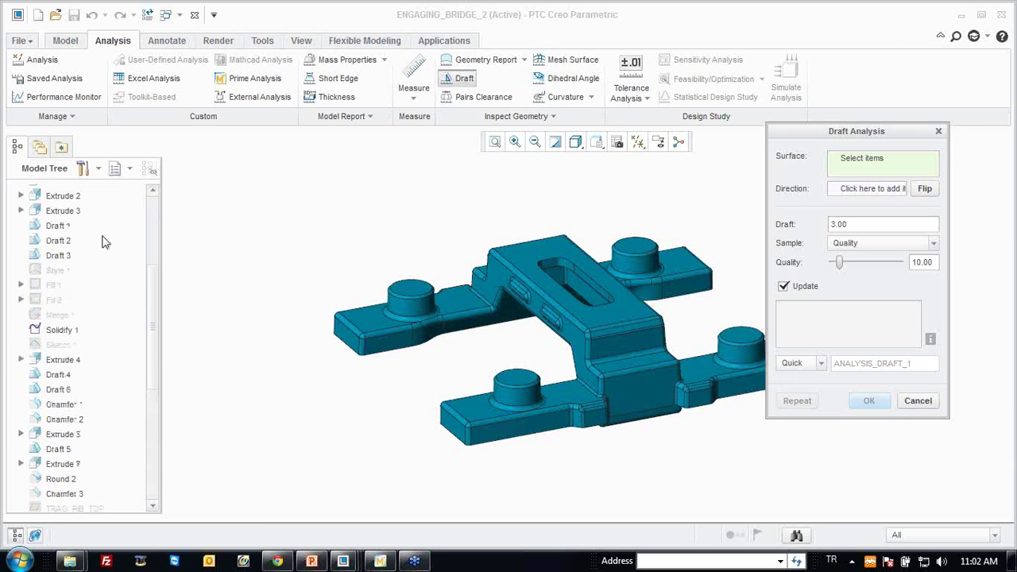
{"action": "scroll", "coordinate": [97, 232], "scroll_direction": "up", "scroll_amount": 5}
{"action": "left_click", "coordinate": [80, 193]}
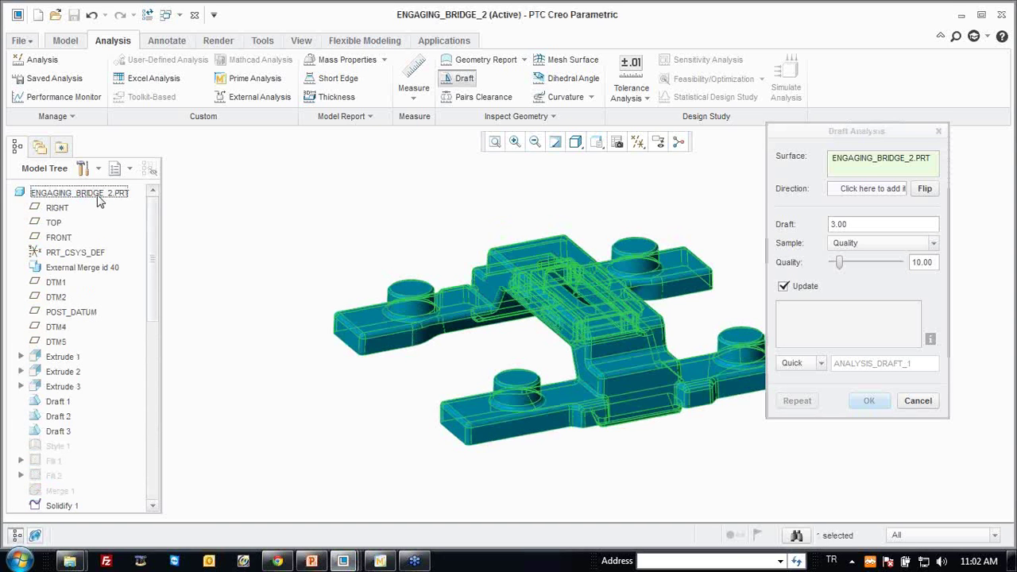
{"action": "left_click", "coordinate": [842, 189]}
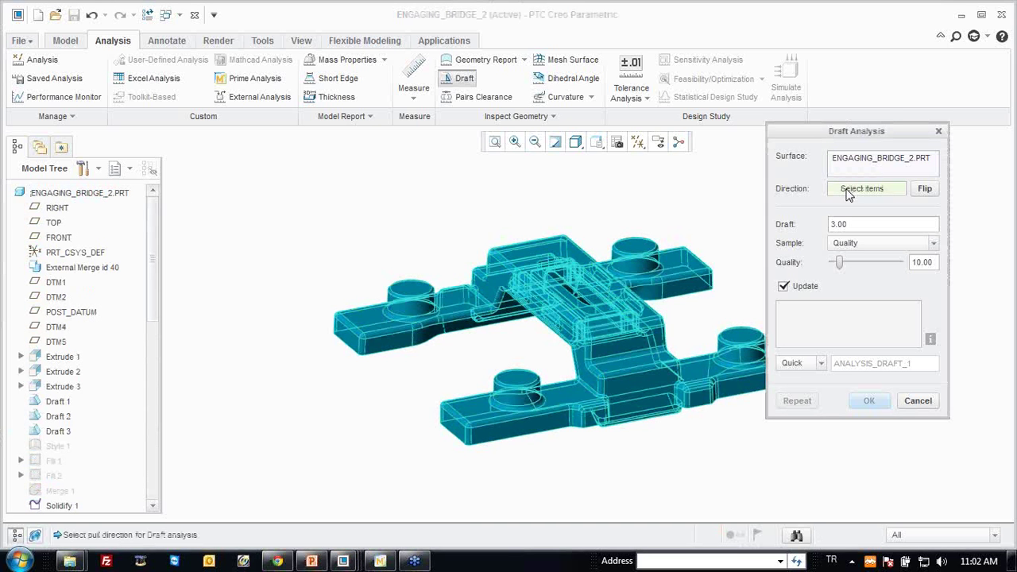
{"action": "left_click", "coordinate": [554, 252]}
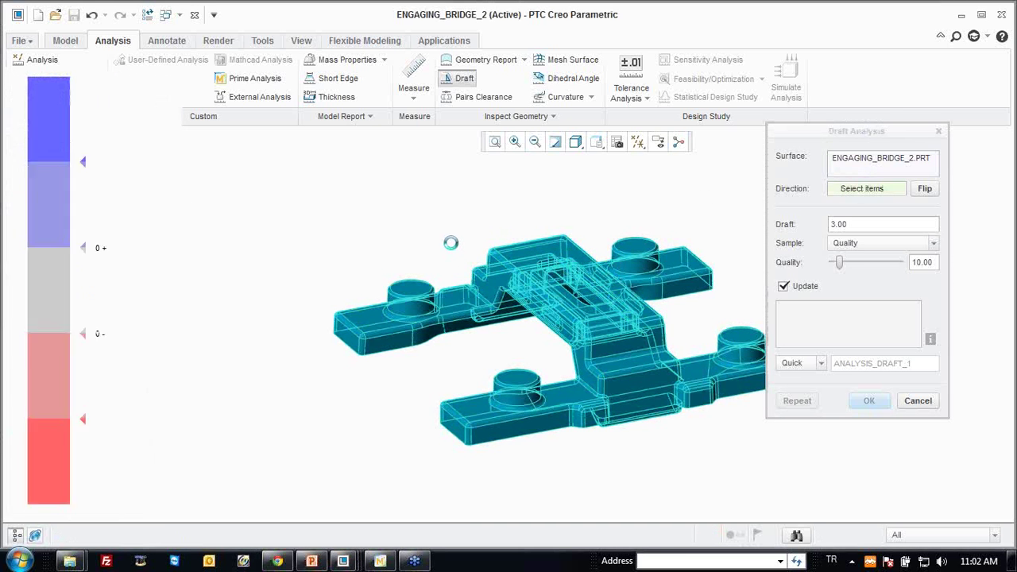
{"action": "mouse_move", "coordinate": [554, 274]}
{"action": "middle_mouse_down"}
{"action": "mouse_move", "coordinate": [458, 264]}
{"action": "mouse_move", "coordinate": [498, 263]}
{"action": "mouse_move", "coordinate": [516, 284]}
{"action": "mouse_move", "coordinate": [498, 251]}
{"action": "mouse_move", "coordinate": [545, 263]}
{"action": "mouse_move", "coordinate": [488, 215]}
{"action": "mouse_move", "coordinate": [520, 220]}
{"action": "mouse_move", "coordinate": [550, 256]}
{"action": "mouse_move", "coordinate": [517, 263]}
{"action": "mouse_move", "coordinate": [498, 243]}
{"action": "mouse_move", "coordinate": [531, 275]}
{"action": "middle_mouse_up"}
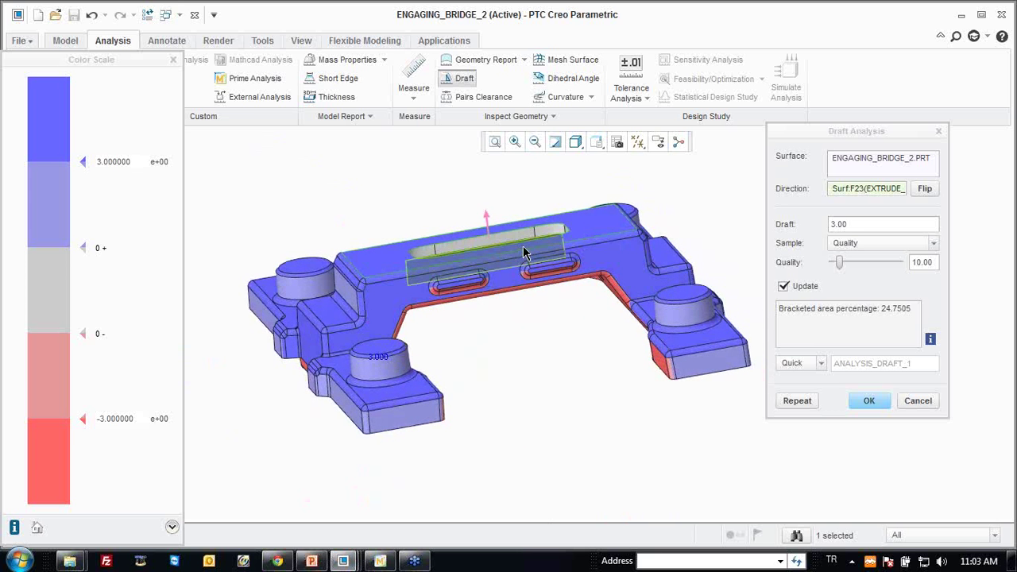
{"action": "middle_click_drag", "start_coordinate": [496, 264], "coordinate": [499, 270], "text": "shift"}
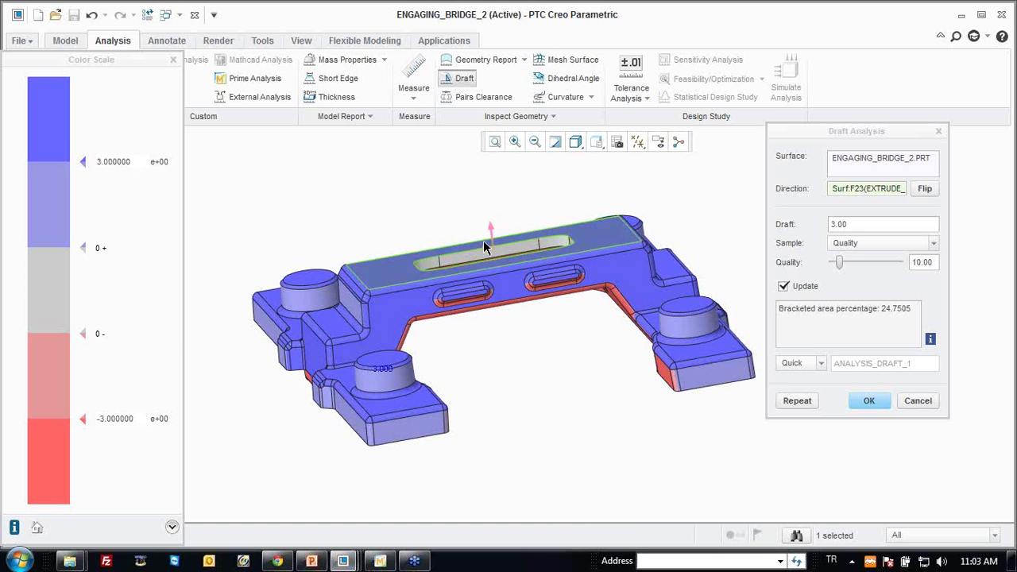
{"action": "mouse_move", "coordinate": [523, 262]}
{"action": "middle_mouse_down"}
{"action": "mouse_move", "coordinate": [504, 239]}
{"action": "mouse_move", "coordinate": [546, 295]}
{"action": "middle_mouse_up"}
{"action": "scroll", "coordinate": [549, 295], "scroll_direction": "up", "scroll_amount": 3}
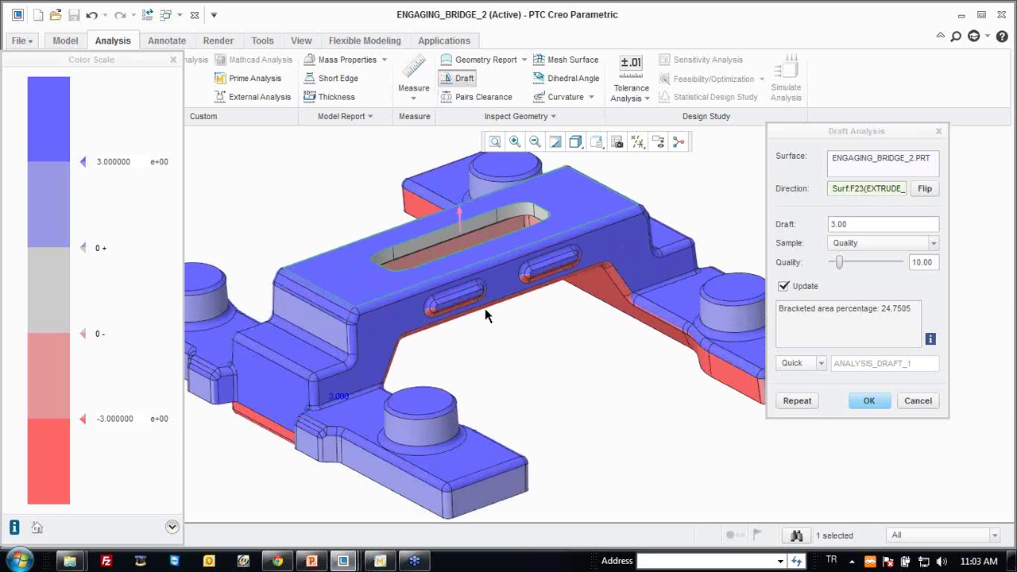
{"action": "scroll", "coordinate": [465, 314], "scroll_direction": "up", "scroll_amount": 1}
{"action": "middle_click_drag", "start_coordinate": [459, 310], "coordinate": [418, 298]}
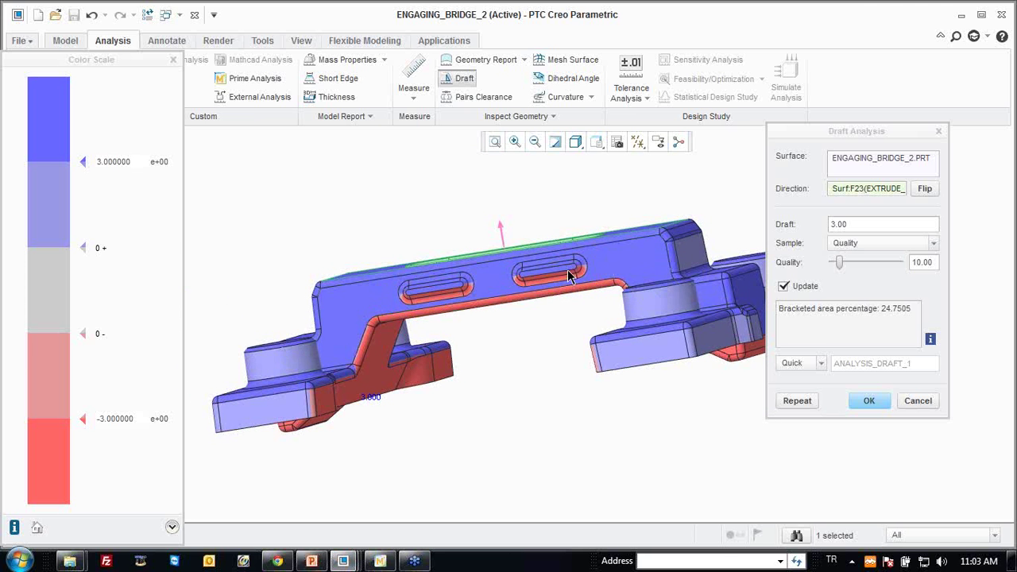
{"action": "mouse_move", "coordinate": [533, 290]}
{"action": "middle_mouse_down"}
{"action": "mouse_move", "coordinate": [486, 315]}
{"action": "mouse_move", "coordinate": [509, 286]}
{"action": "mouse_move", "coordinate": [525, 304]}
{"action": "mouse_move", "coordinate": [563, 270]}
{"action": "mouse_move", "coordinate": [521, 211]}
{"action": "mouse_move", "coordinate": [545, 268]}
{"action": "mouse_move", "coordinate": [518, 309]}
{"action": "middle_mouse_up"}
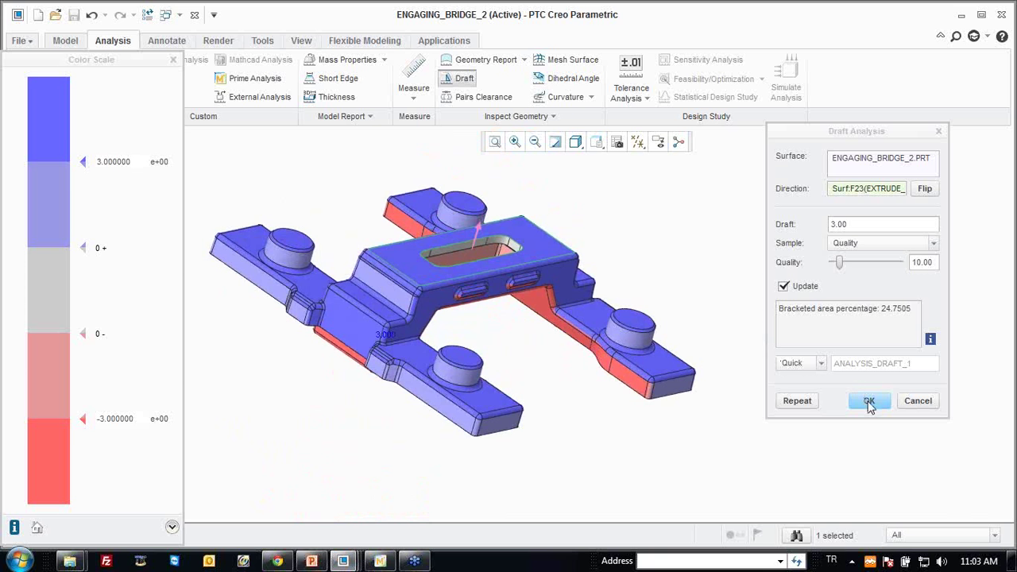
{"action": "left_click", "coordinate": [870, 401]}
{"action": "mouse_move", "coordinate": [476, 268]}
{"action": "middle_mouse_down"}
{"action": "mouse_move", "coordinate": [475, 236]}
{"action": "mouse_move", "coordinate": [497, 270]}
{"action": "middle_mouse_up"}
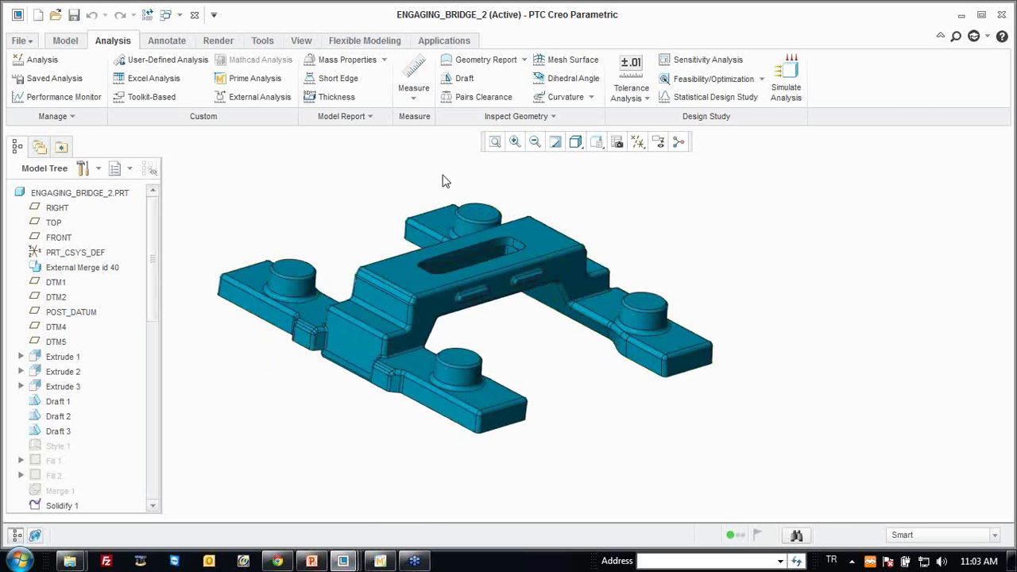
{"action": "left_click", "coordinate": [337, 100]}
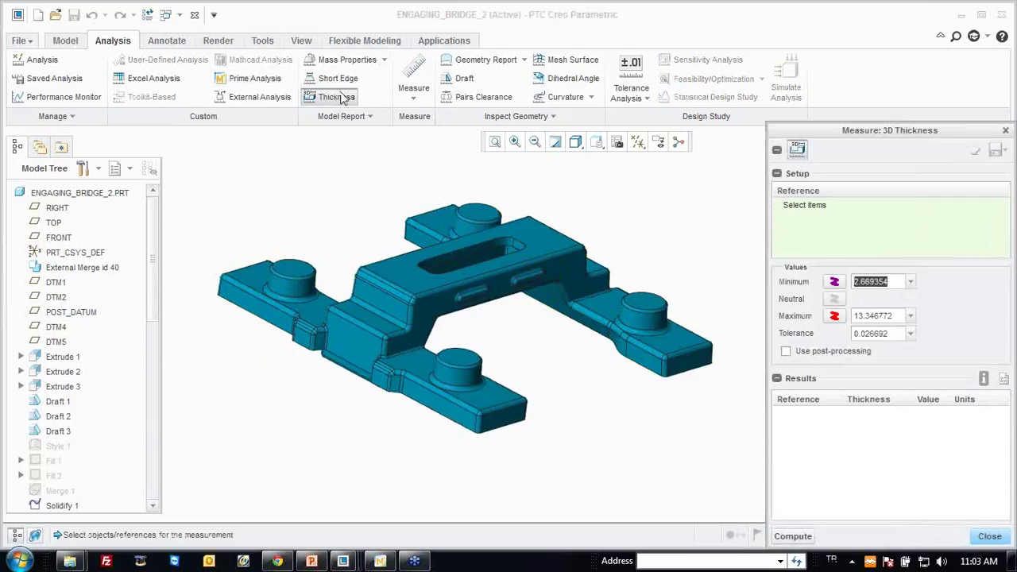
Set the thickness Minimum to 0.5, pick the whole part as reference, and compute.
{"action": "left_click_drag", "start_coordinate": [836, 135], "coordinate": [773, 73]}
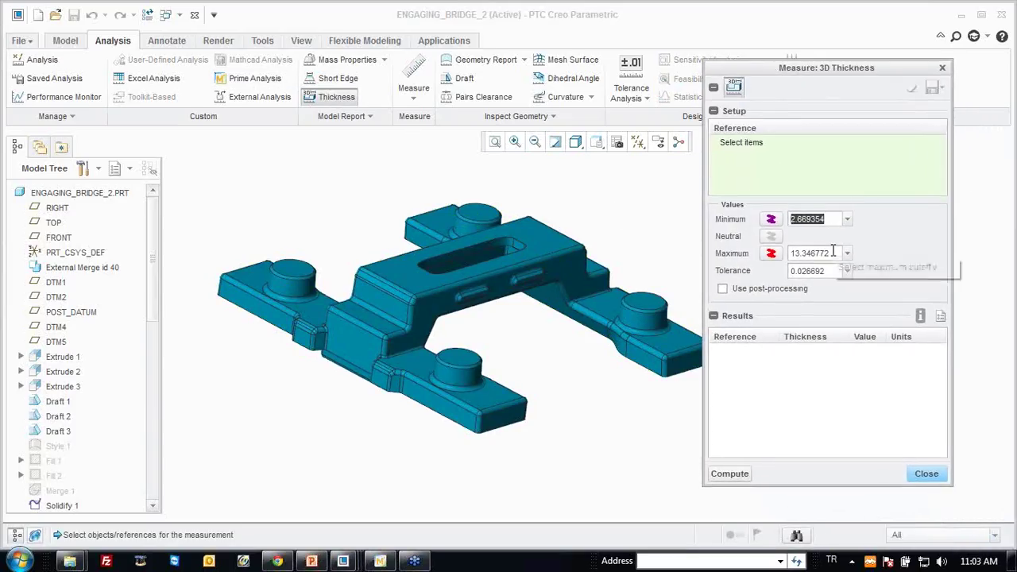
{"action": "type", "text": ".5"}
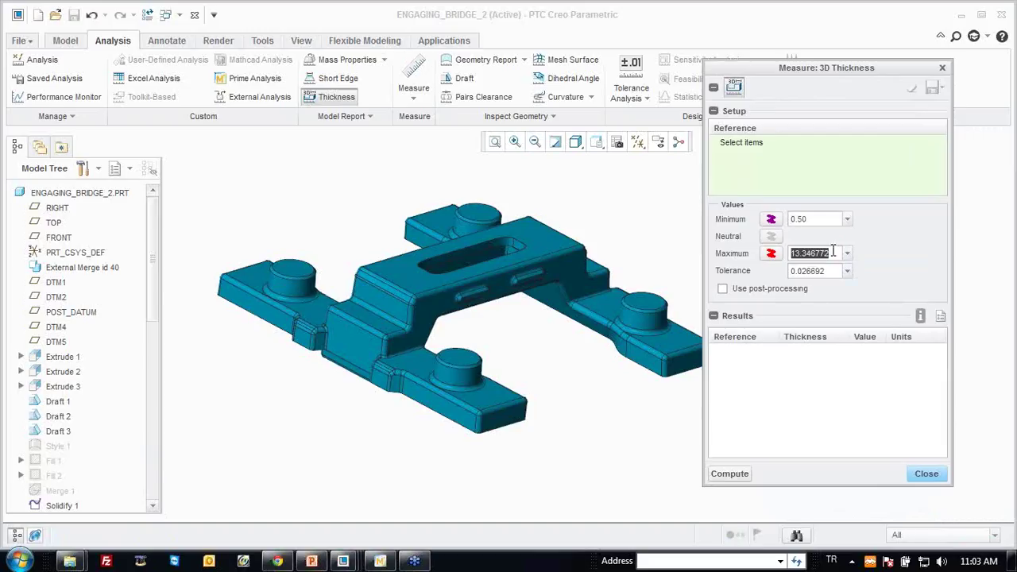
{"action": "left_click", "coordinate": [770, 144]}
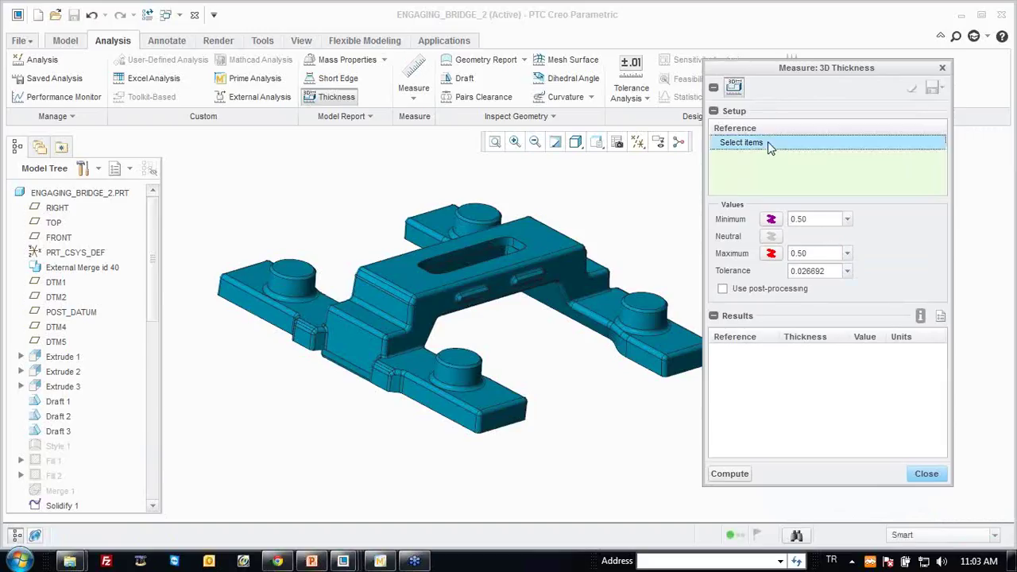
{"action": "left_click", "coordinate": [555, 249]}
{"action": "left_click", "coordinate": [730, 474]}
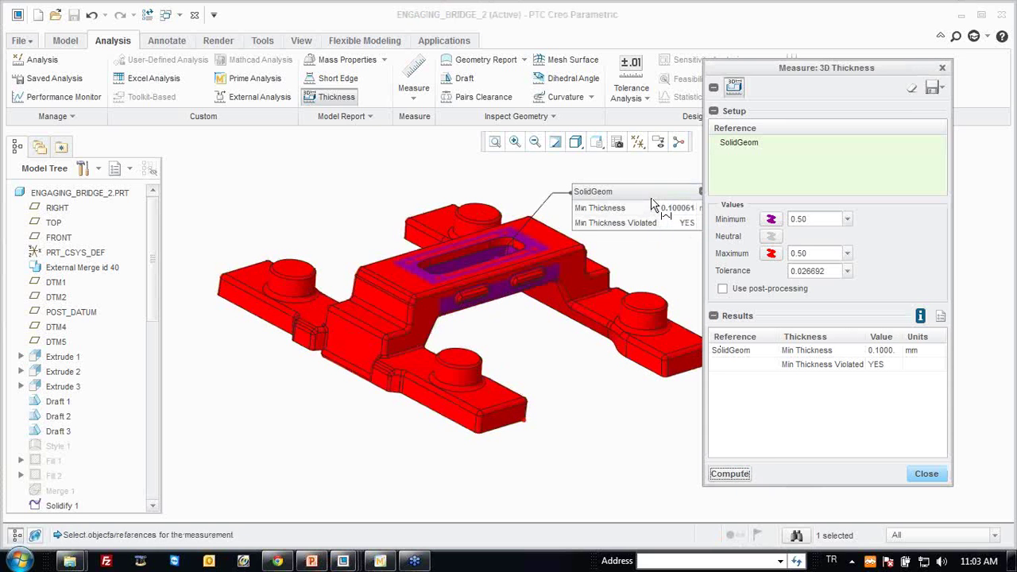
Move the result callout and orbit the part to inspect the 0.100061 mm thin area.
{"action": "left_click_drag", "start_coordinate": [654, 186], "coordinate": [594, 170]}
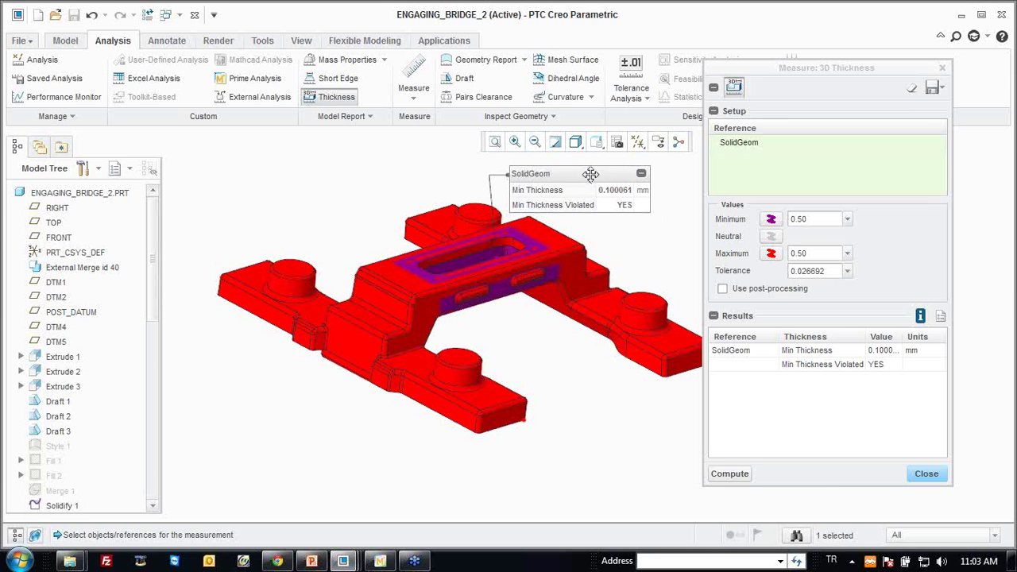
{"action": "mouse_move", "coordinate": [533, 352]}
{"action": "middle_mouse_down"}
{"action": "mouse_move", "coordinate": [563, 318]}
{"action": "mouse_move", "coordinate": [518, 268]}
{"action": "mouse_move", "coordinate": [564, 405]}
{"action": "mouse_move", "coordinate": [552, 386]}
{"action": "mouse_move", "coordinate": [560, 390]}
{"action": "middle_mouse_up"}
{"action": "scroll", "coordinate": [559, 390], "scroll_direction": "down", "scroll_amount": 3}
{"action": "scroll", "coordinate": [558, 390], "scroll_direction": "down", "scroll_amount": 3}
{"action": "scroll", "coordinate": [529, 386], "scroll_direction": "down", "scroll_amount": 2}
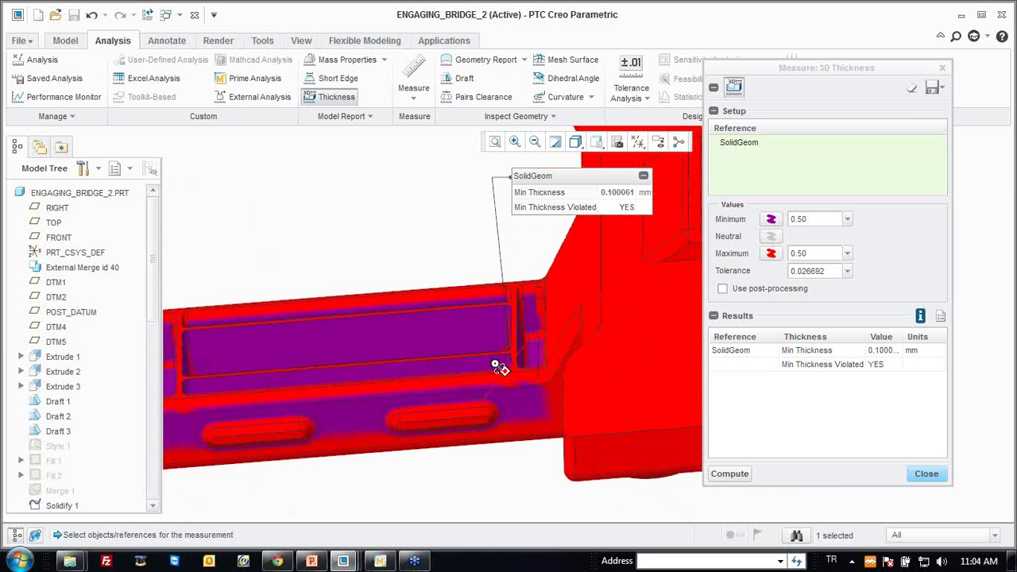
{"action": "scroll", "coordinate": [509, 357], "scroll_direction": "down", "scroll_amount": 2}
{"action": "scroll", "coordinate": [513, 362], "scroll_direction": "down", "scroll_amount": 2}
{"action": "scroll", "coordinate": [513, 361], "scroll_direction": "down", "scroll_amount": 1}
{"action": "mouse_move", "coordinate": [508, 360]}
{"action": "middle_mouse_down"}
{"action": "mouse_move", "coordinate": [521, 377]}
{"action": "mouse_move", "coordinate": [445, 269]}
{"action": "middle_mouse_up"}
{"action": "scroll", "coordinate": [471, 346], "scroll_direction": "up", "scroll_amount": 3}
{"action": "scroll", "coordinate": [471, 345], "scroll_direction": "up", "scroll_amount": 2}
{"action": "mouse_move", "coordinate": [471, 346]}
{"action": "middle_mouse_down"}
{"action": "mouse_move", "coordinate": [504, 297]}
{"action": "mouse_move", "coordinate": [531, 318]}
{"action": "mouse_move", "coordinate": [471, 251]}
{"action": "mouse_move", "coordinate": [509, 284]}
{"action": "mouse_move", "coordinate": [505, 312]}
{"action": "middle_mouse_up"}
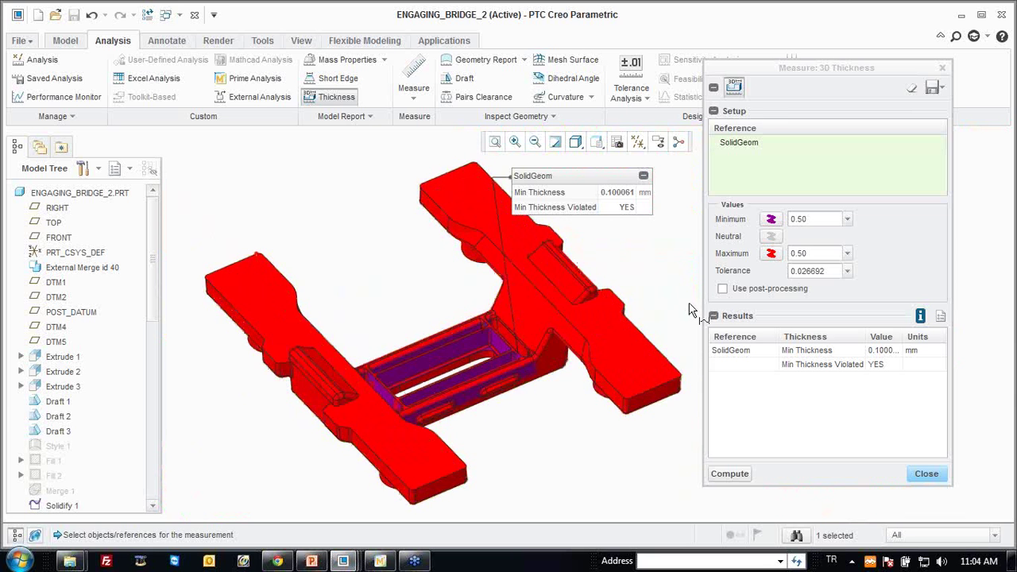
{"action": "left_click", "coordinate": [817, 253]}
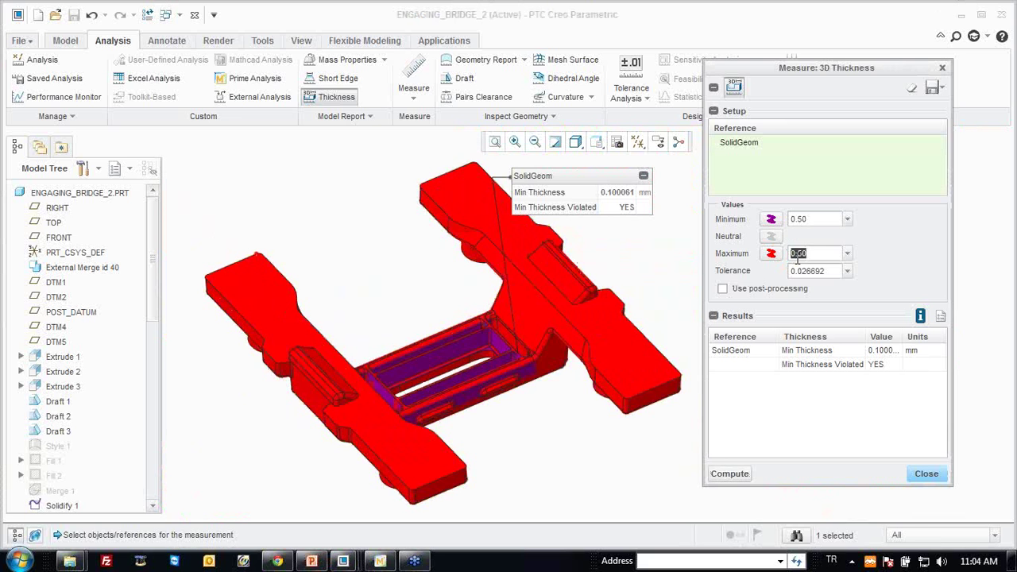
Set the thickness Maximum to 3, inspect the new colouring from several angles, then close the analysis.
{"action": "type", "text": "3."}
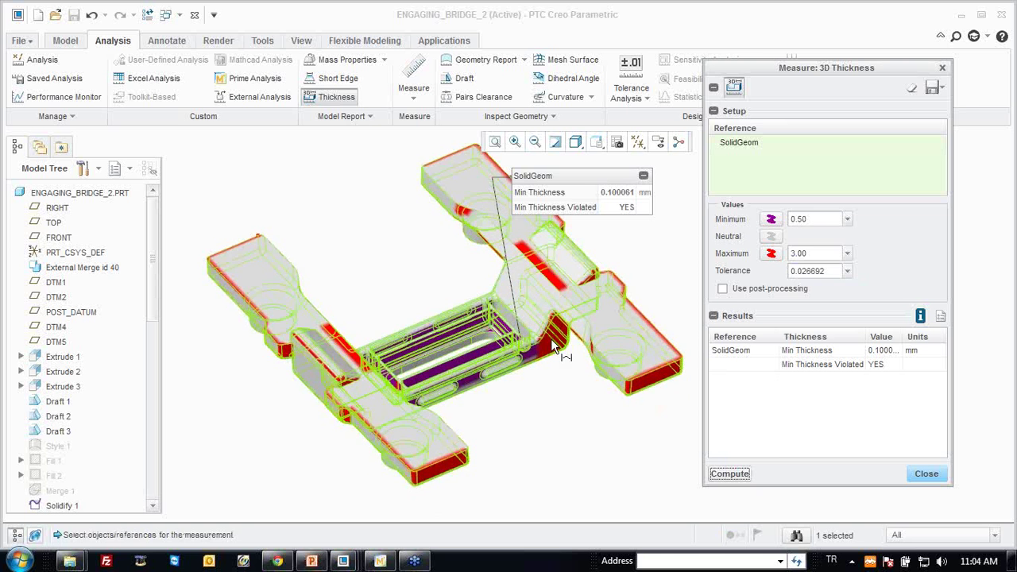
{"action": "middle_click_drag", "start_coordinate": [543, 355], "coordinate": [670, 288]}
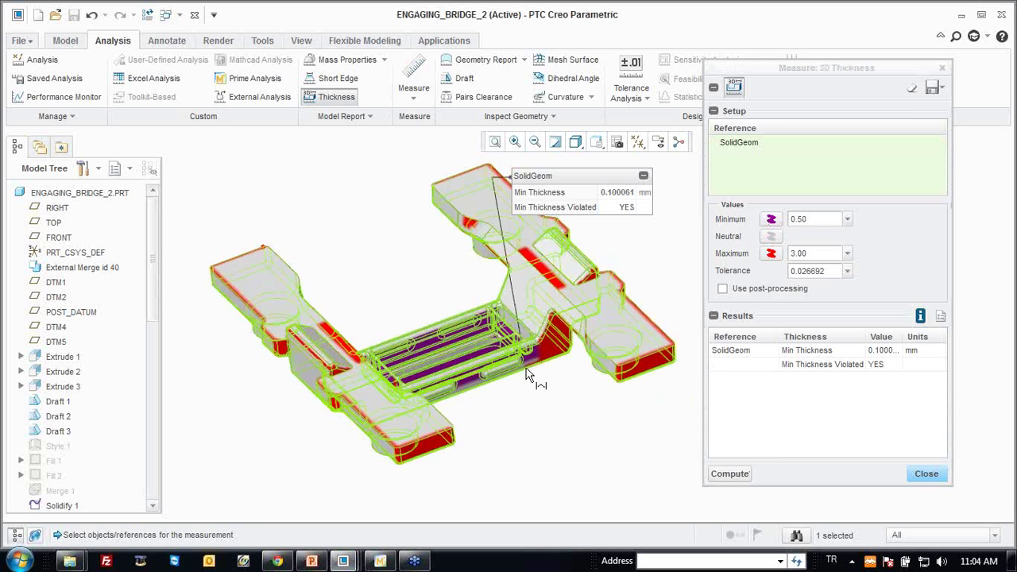
{"action": "middle_click_drag", "start_coordinate": [539, 386], "coordinate": [540, 265]}
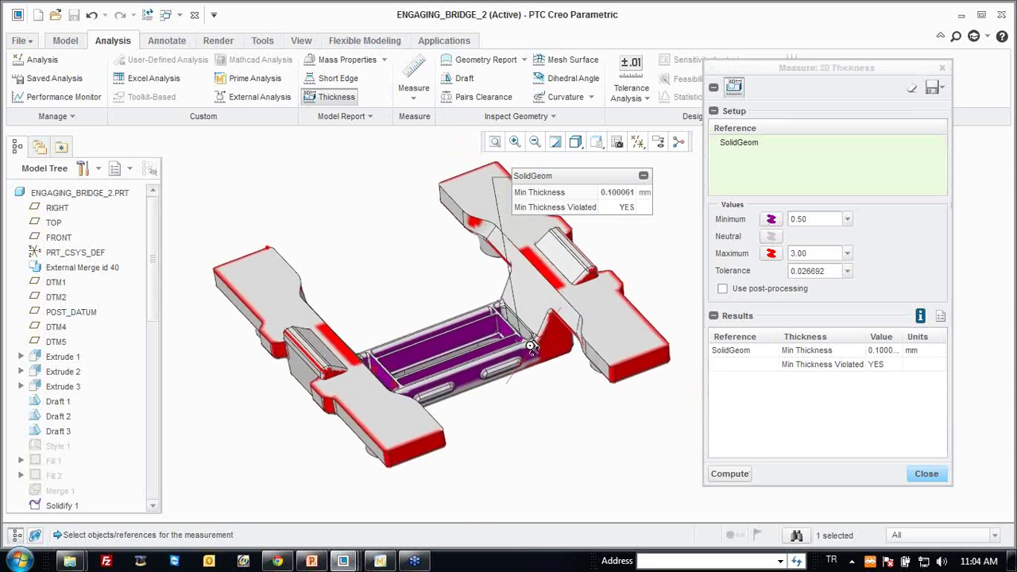
{"action": "scroll", "coordinate": [540, 265], "scroll_direction": "down", "scroll_amount": 3}
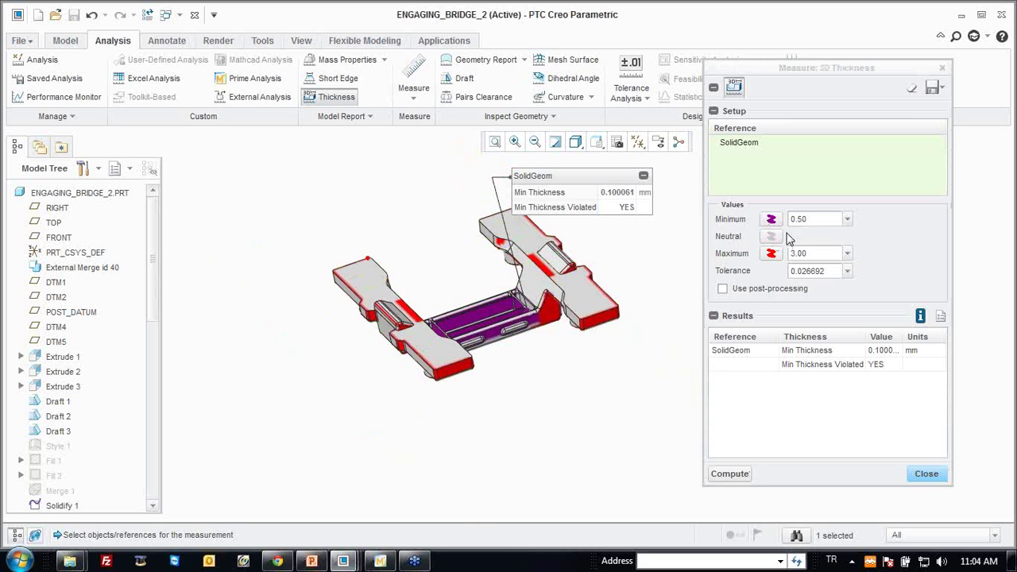
{"action": "mouse_move", "coordinate": [584, 294]}
{"action": "middle_mouse_down"}
{"action": "mouse_move", "coordinate": [572, 261]}
{"action": "mouse_move", "coordinate": [592, 285]}
{"action": "mouse_move", "coordinate": [526, 308]}
{"action": "mouse_move", "coordinate": [588, 366]}
{"action": "middle_mouse_up"}
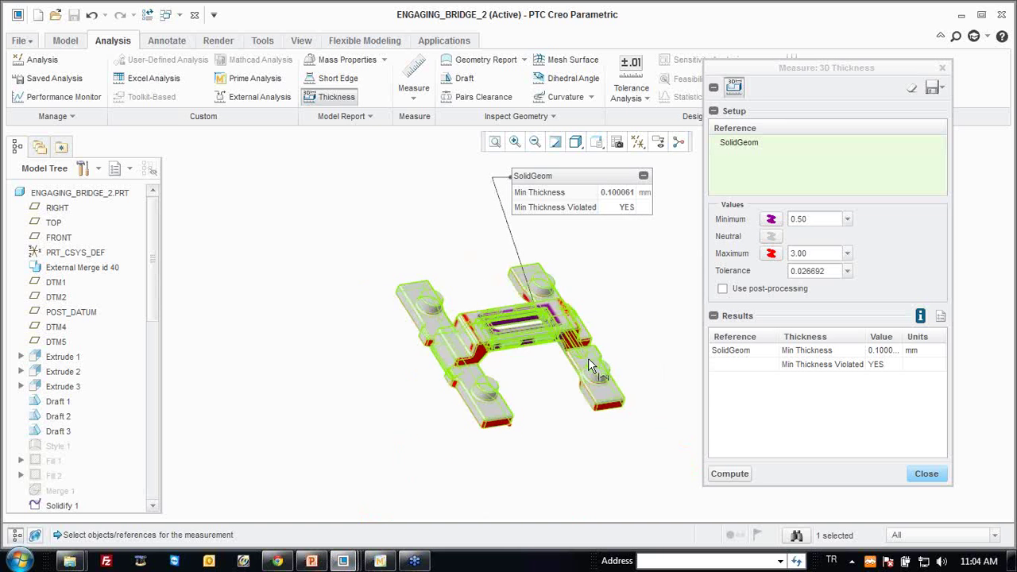
{"action": "mouse_move", "coordinate": [568, 328]}
{"action": "middle_mouse_down"}
{"action": "mouse_move", "coordinate": [538, 307]}
{"action": "mouse_move", "coordinate": [626, 360]}
{"action": "mouse_move", "coordinate": [569, 322]}
{"action": "mouse_move", "coordinate": [604, 347]}
{"action": "mouse_move", "coordinate": [701, 370]}
{"action": "middle_mouse_up"}
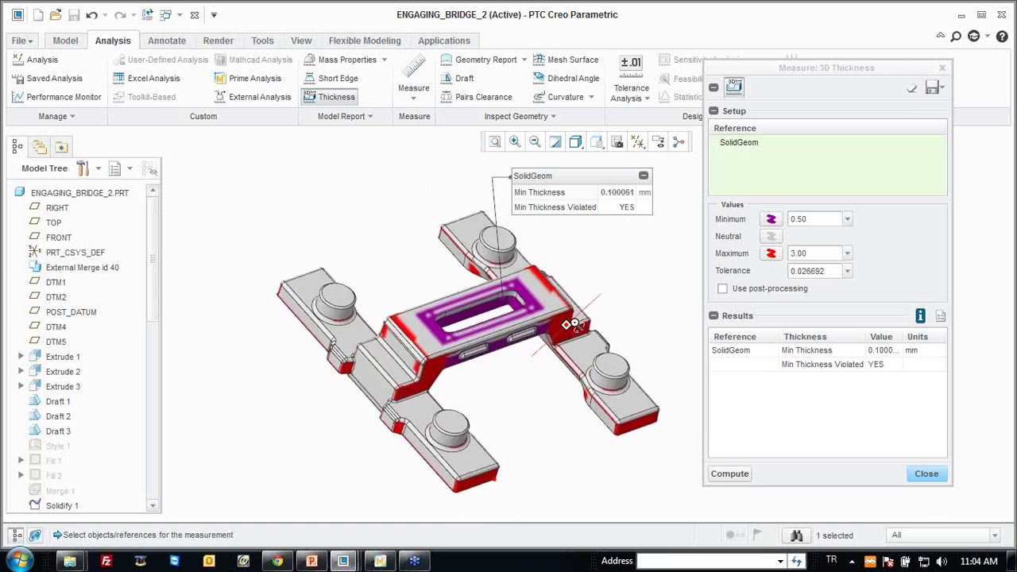
{"action": "left_click", "coordinate": [940, 473]}
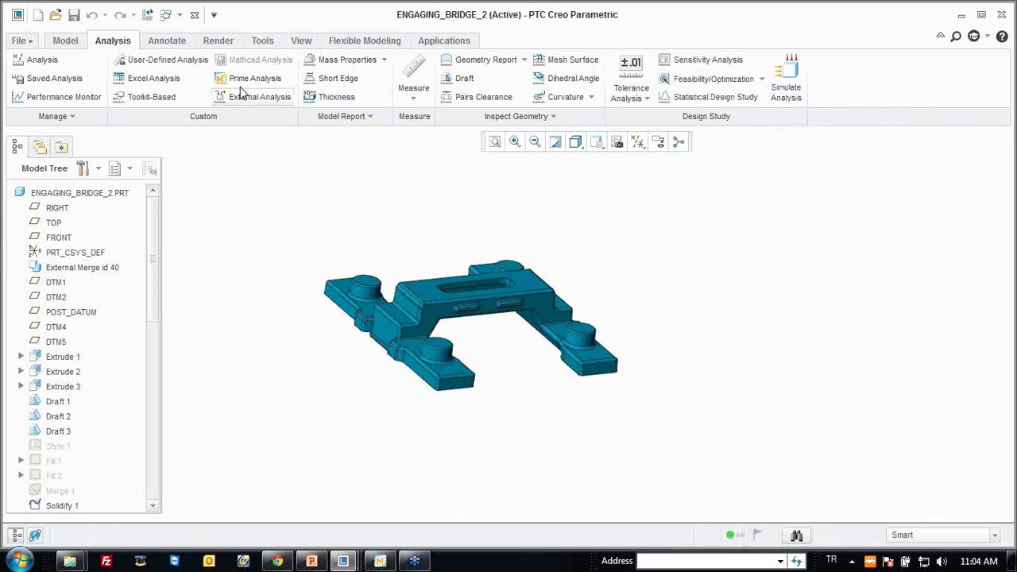
Switch to the BRIDGE.DRW drawing window.
{"action": "left_click", "coordinate": [179, 16]}
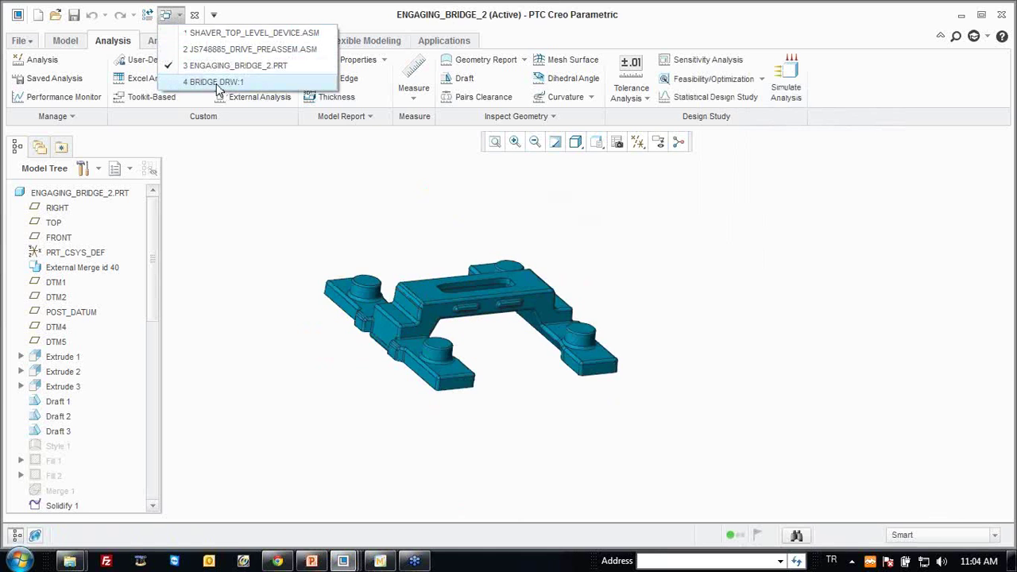
{"action": "left_click", "coordinate": [222, 82]}
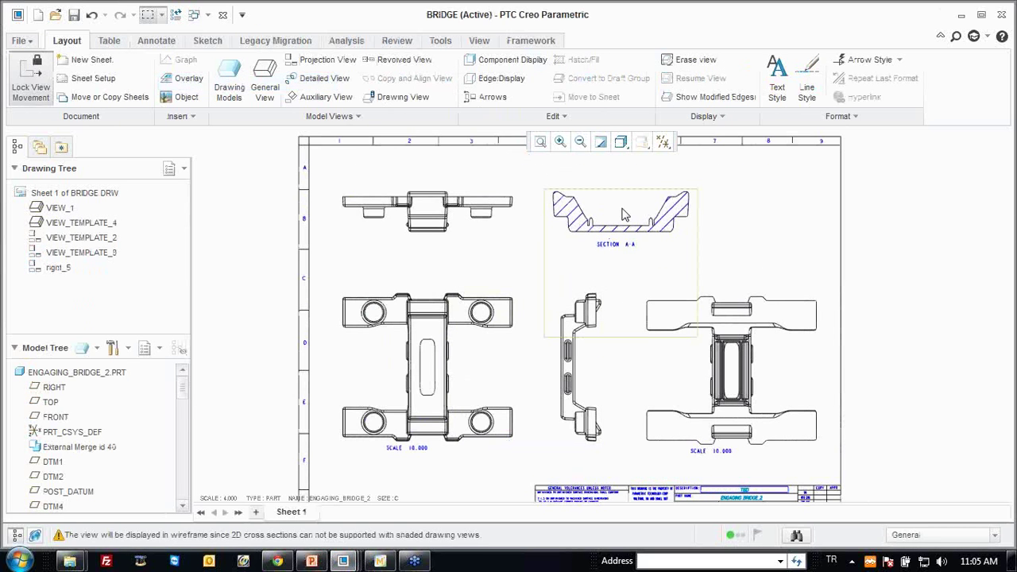
{"action": "left_click", "coordinate": [163, 42]}
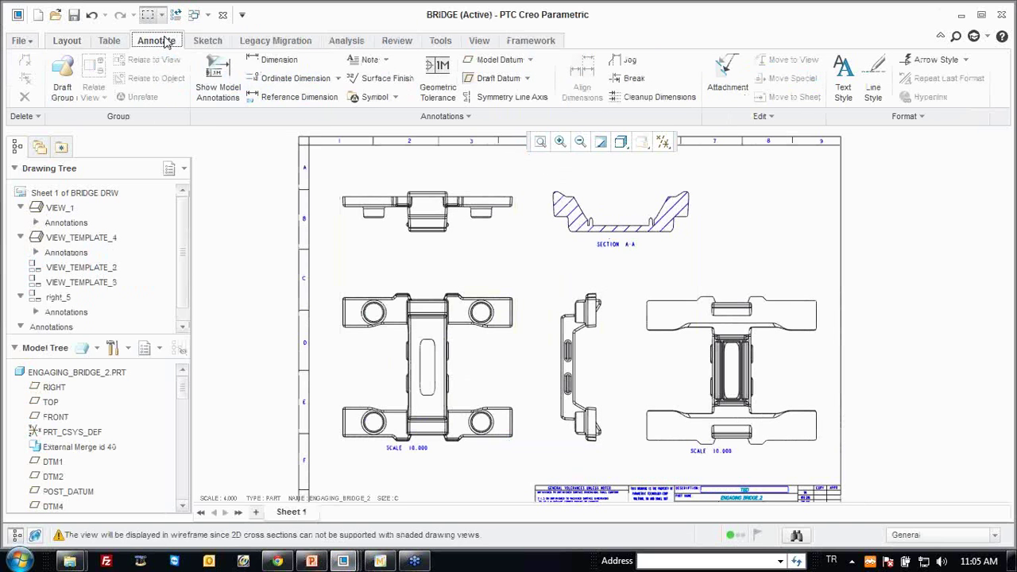
{"action": "left_click", "coordinate": [70, 42]}
Create detail view A of the central pocket with a spline boundary, placed at the top right.
{"action": "left_click", "coordinate": [323, 79]}
{"action": "scroll", "coordinate": [750, 347], "scroll_direction": "up", "scroll_amount": 2}
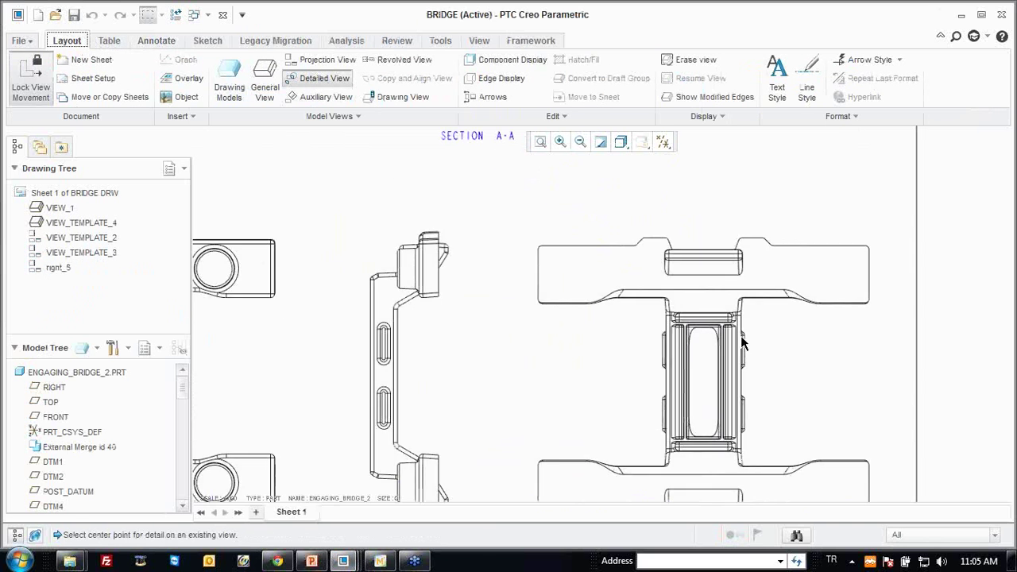
{"action": "scroll", "coordinate": [726, 334], "scroll_direction": "up", "scroll_amount": 2}
{"action": "left_click", "coordinate": [731, 325]}
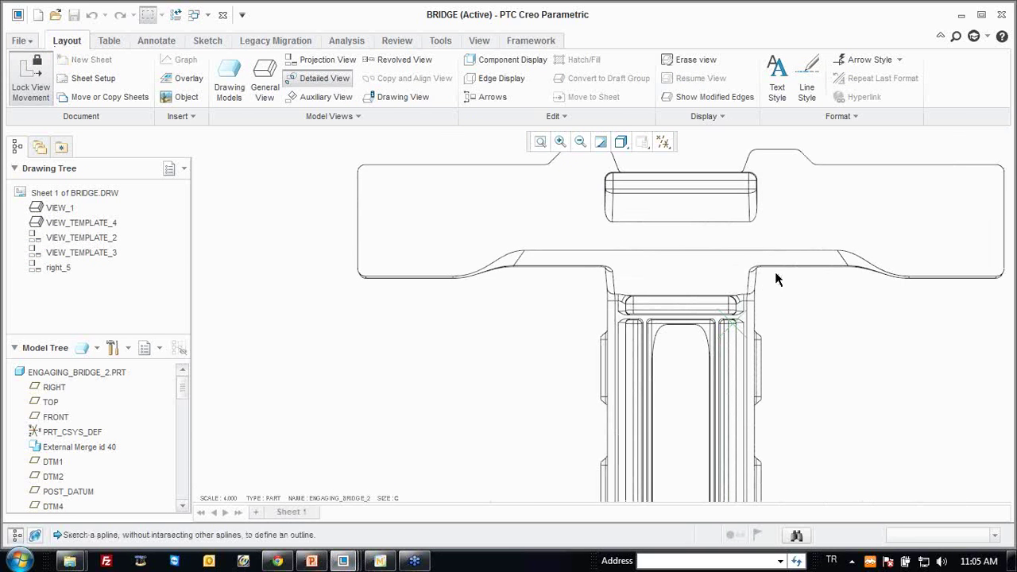
{"action": "left_click", "coordinate": [774, 273]}
{"action": "left_click", "coordinate": [663, 251]}
{"action": "left_click", "coordinate": [570, 302]}
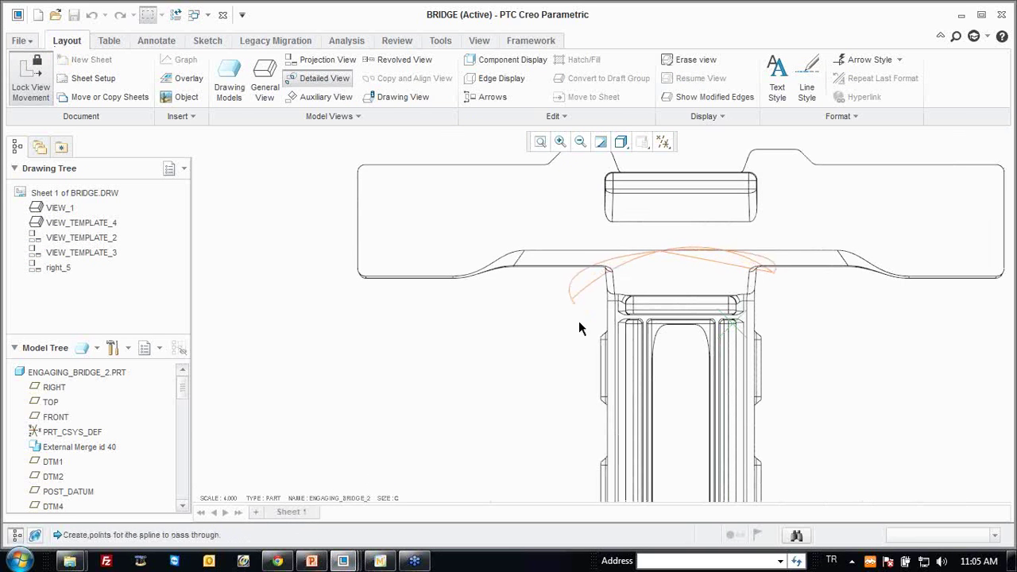
{"action": "left_click", "coordinate": [700, 406]}
{"action": "middle_click", "coordinate": [839, 341]}
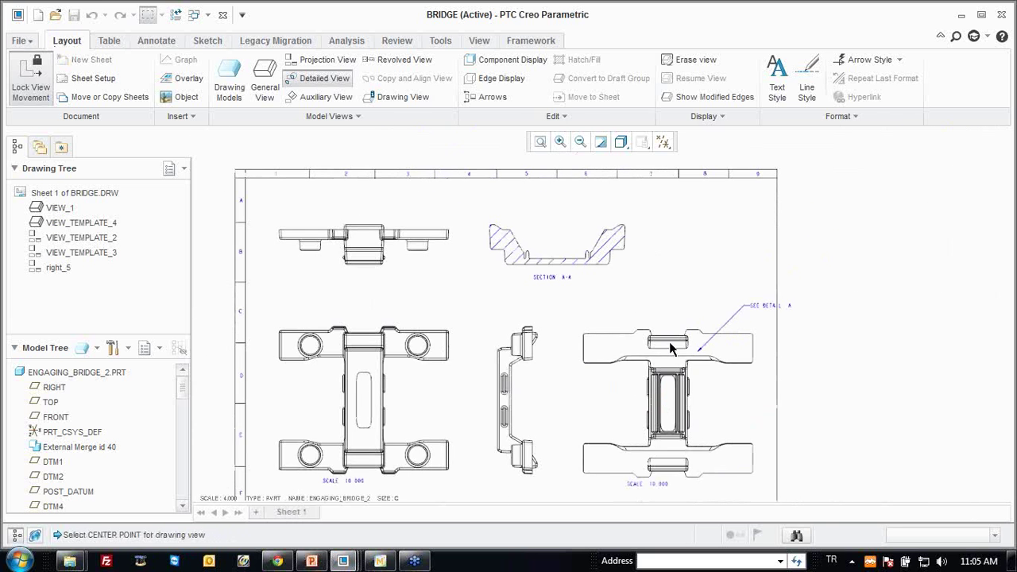
{"action": "left_click", "coordinate": [697, 249]}
Shift detail view A slightly right and move the SEE DETAIL A note beside the circle.
{"action": "right_click", "coordinate": [680, 251]}
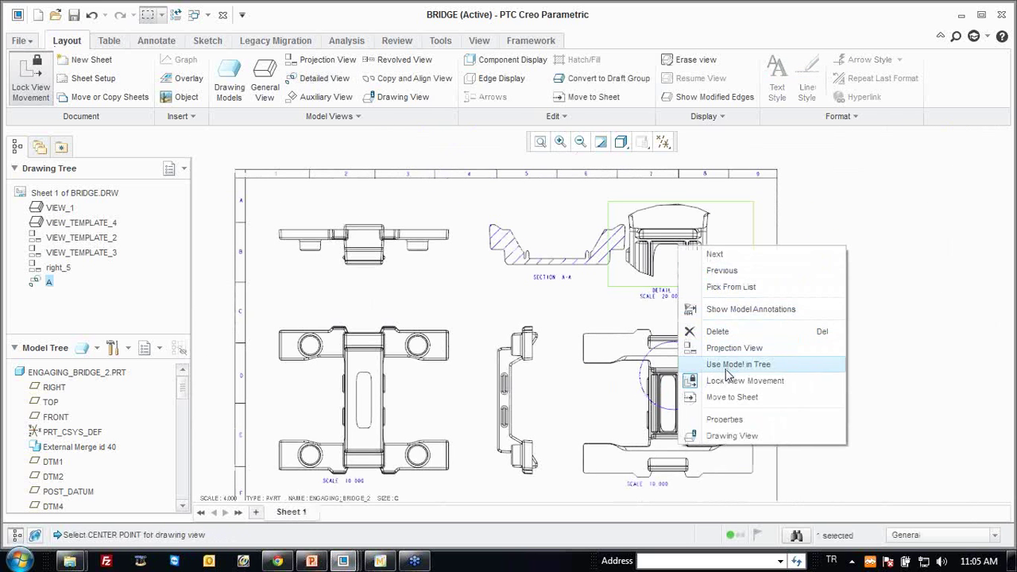
{"action": "left_click", "coordinate": [724, 328]}
{"action": "left_click_drag", "start_coordinate": [724, 240], "coordinate": [753, 240]}
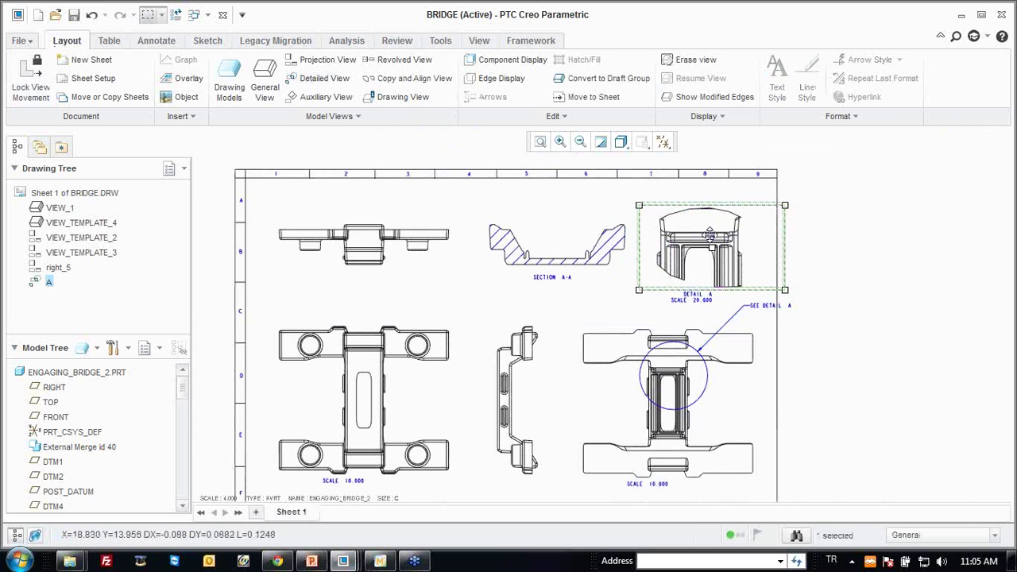
{"action": "left_click", "coordinate": [766, 313]}
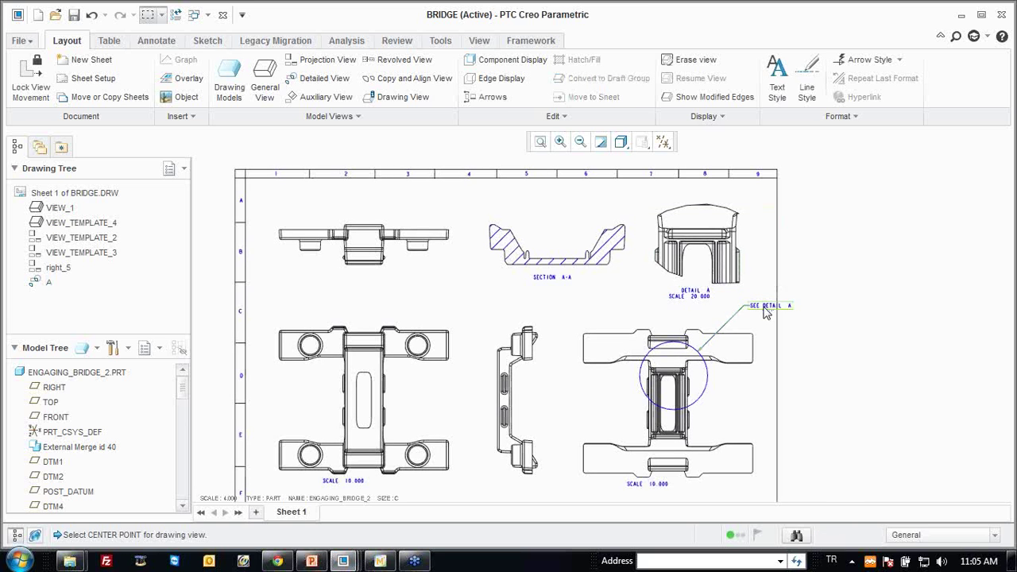
{"action": "left_click", "coordinate": [770, 306]}
{"action": "left_click_drag", "start_coordinate": [783, 310], "coordinate": [750, 405]}
{"action": "left_click", "coordinate": [870, 343]}
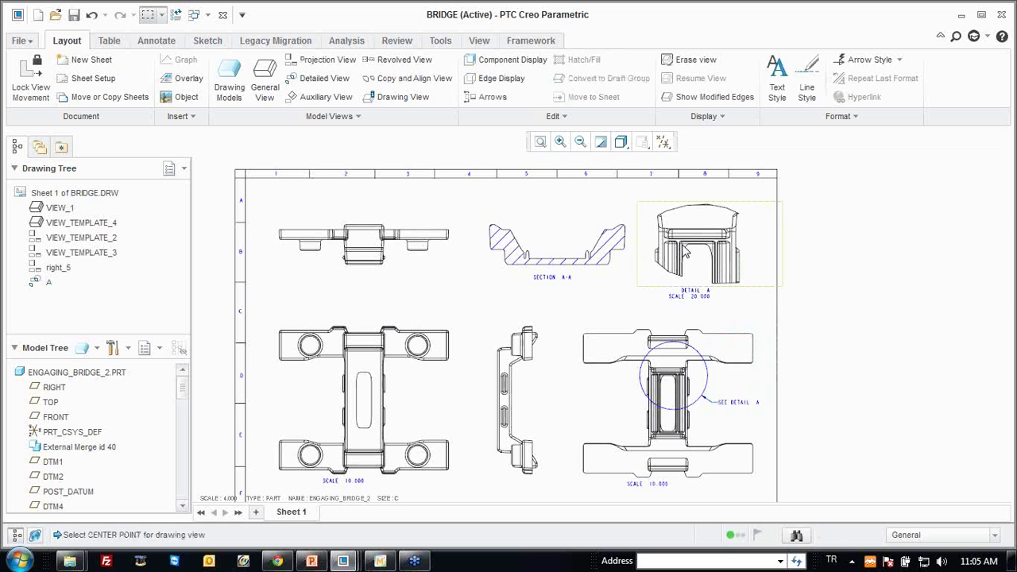
{"action": "left_click", "coordinate": [151, 45]}
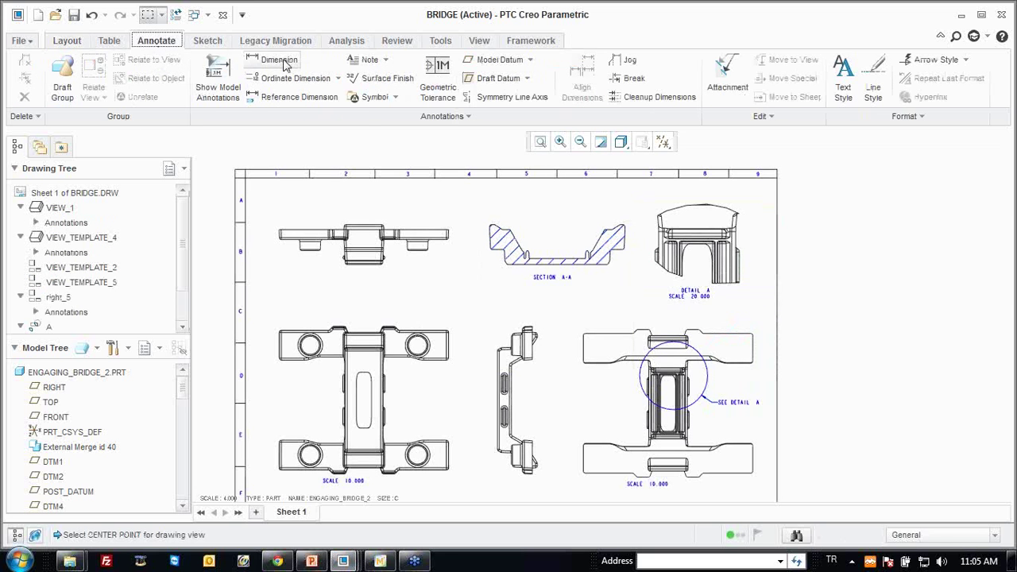
Dimension Section A-A with the 1.5 ledge height and the 6.68 rib width.
{"action": "left_click", "coordinate": [284, 64]}
{"action": "scroll", "coordinate": [557, 252], "scroll_direction": "up", "scroll_amount": 2}
{"action": "scroll", "coordinate": [524, 247], "scroll_direction": "up", "scroll_amount": 3}
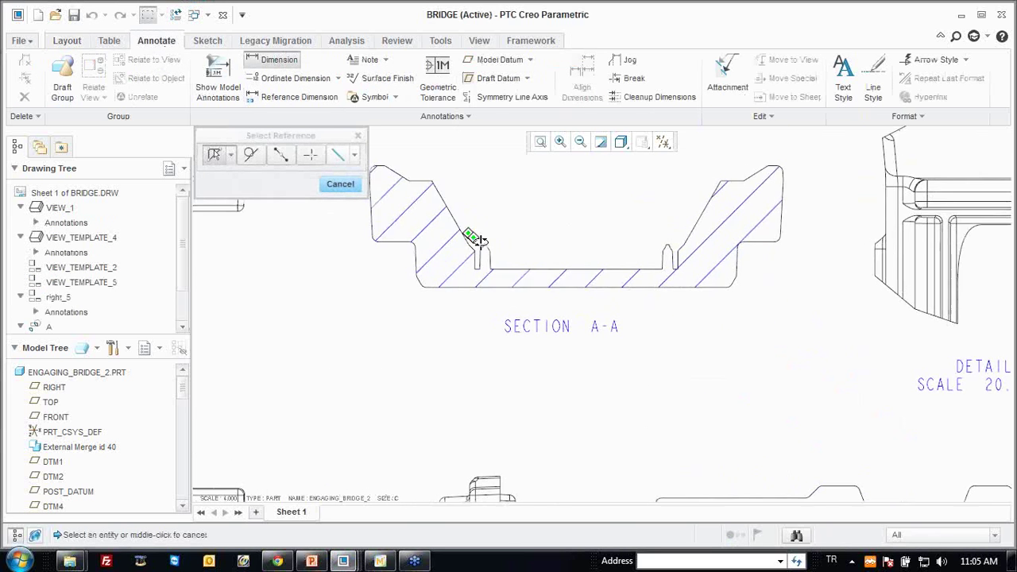
{"action": "middle_click_drag", "start_coordinate": [469, 238], "coordinate": [499, 268]}
{"action": "left_click", "coordinate": [464, 313]}
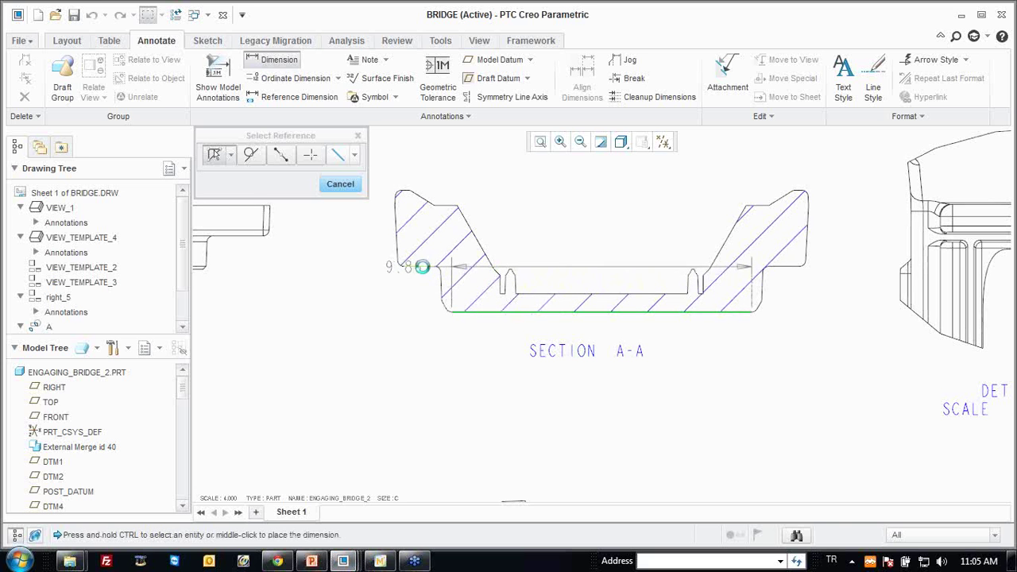
{"action": "left_click", "coordinate": [422, 267], "text": "ctrl"}
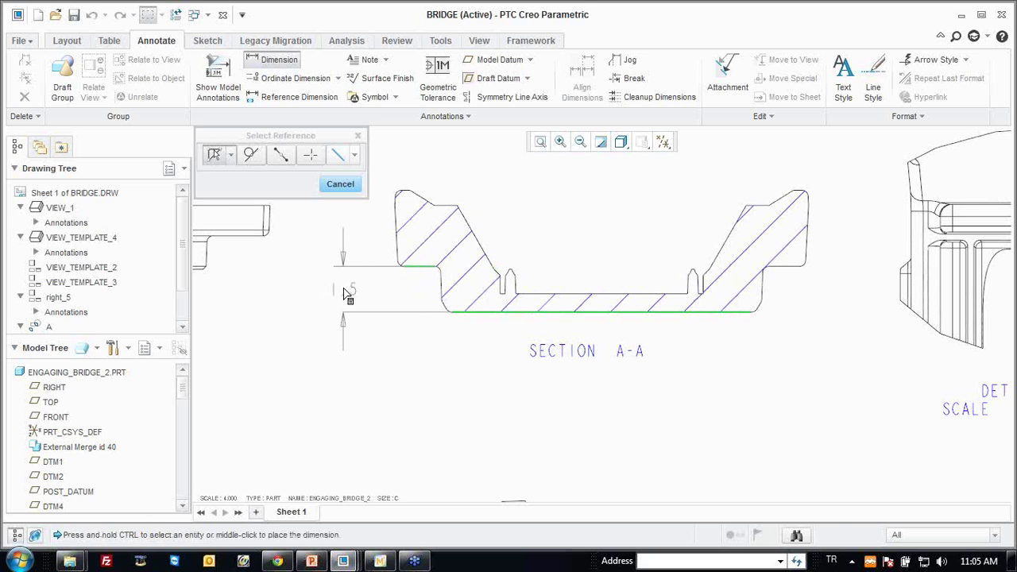
{"action": "middle_click", "coordinate": [344, 294]}
{"action": "middle_click_drag", "start_coordinate": [490, 289], "coordinate": [438, 320]}
{"action": "left_click", "coordinate": [449, 320]}
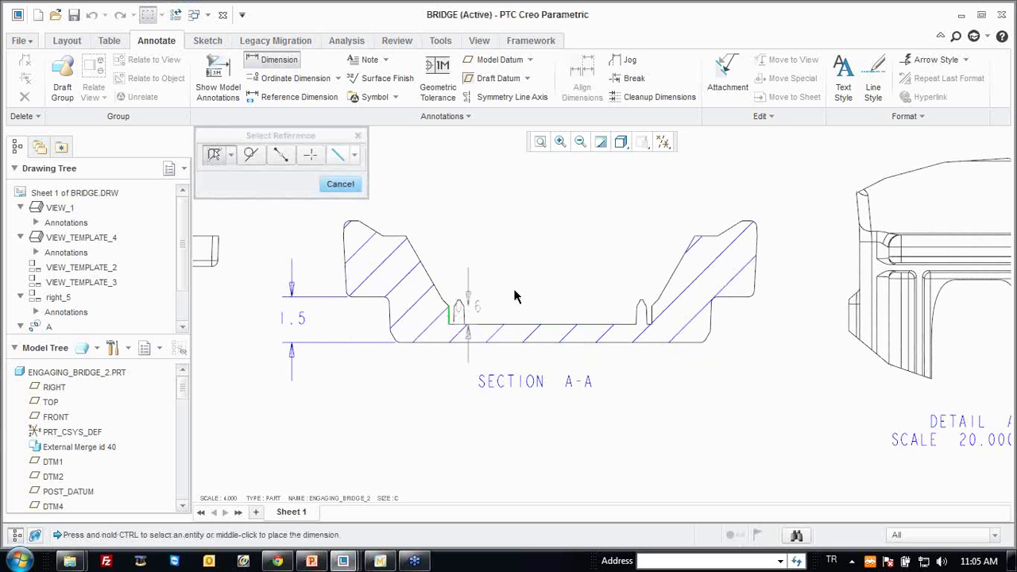
{"action": "left_click", "coordinate": [654, 316], "text": "ctrl"}
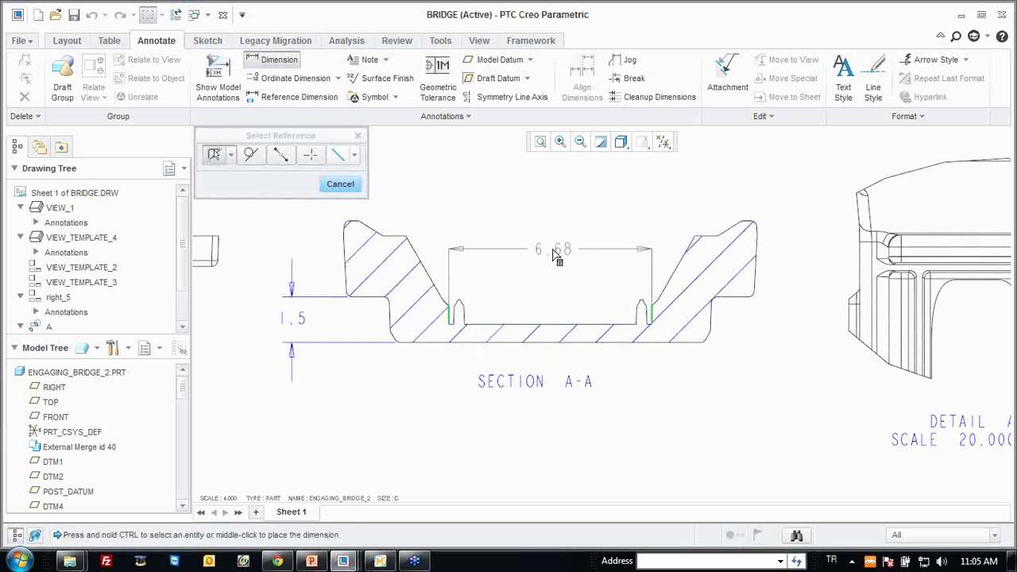
{"action": "middle_click", "coordinate": [557, 253]}
Add stacked horizontal dimensions measured from the front view's left end.
{"action": "scroll", "coordinate": [573, 282], "scroll_direction": "down", "scroll_amount": 1}
{"action": "scroll", "coordinate": [728, 262], "scroll_direction": "down", "scroll_amount": 1}
{"action": "scroll", "coordinate": [538, 272], "scroll_direction": "down", "scroll_amount": 1}
{"action": "middle_click_drag", "start_coordinate": [538, 273], "coordinate": [760, 291]}
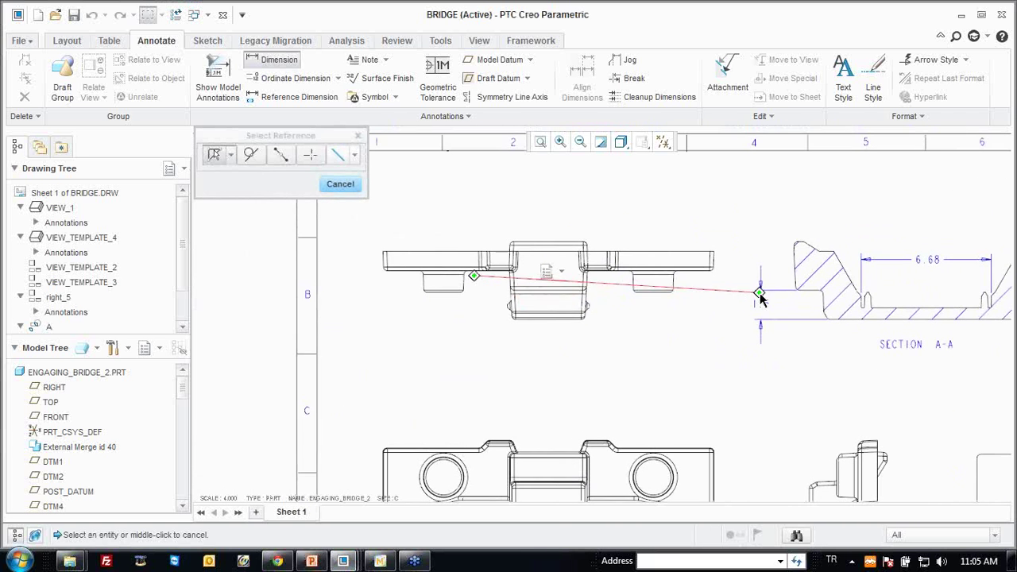
{"action": "left_click", "coordinate": [382, 254]}
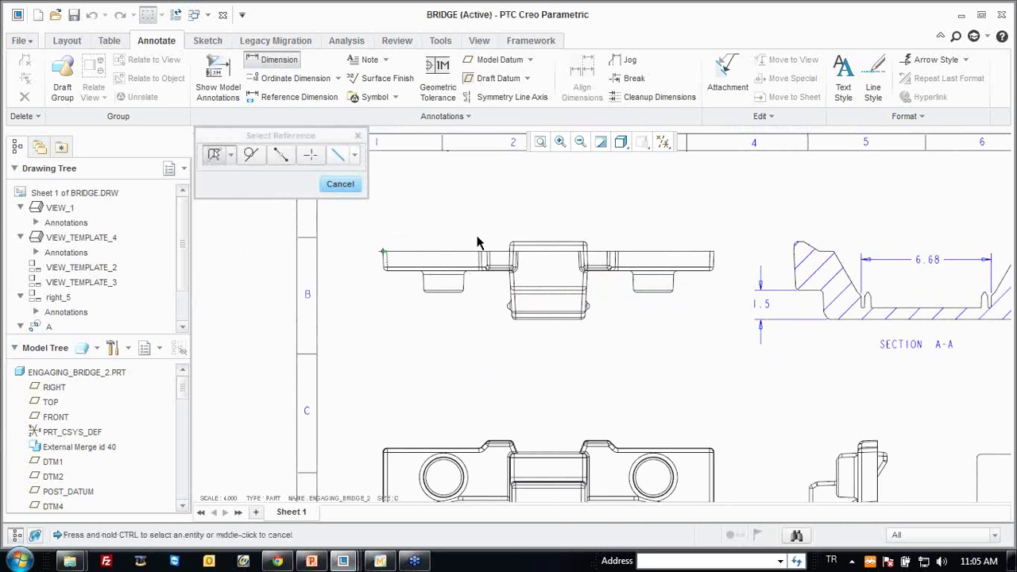
{"action": "scroll", "coordinate": [477, 242], "scroll_direction": "up", "scroll_amount": 2}
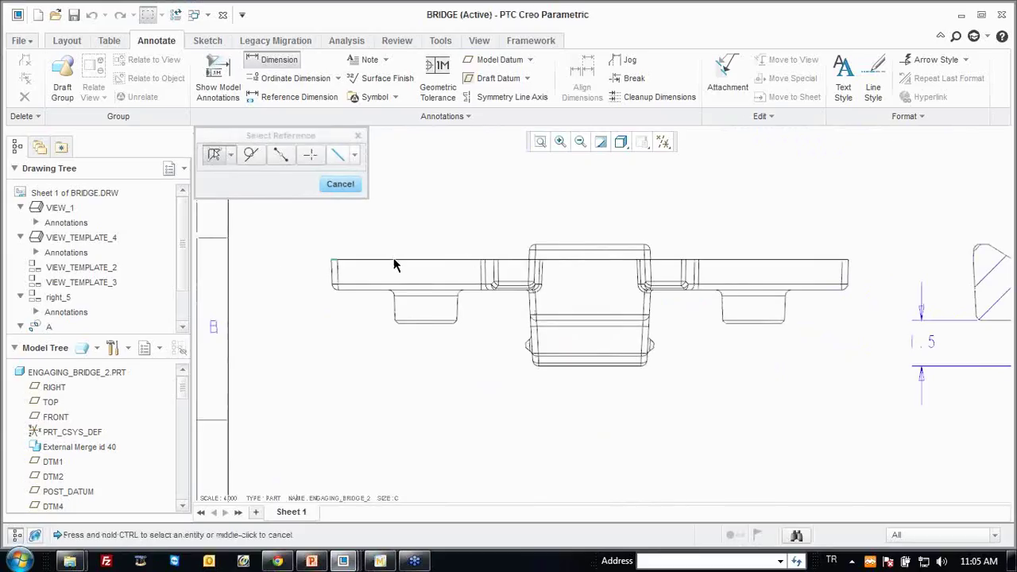
{"action": "left_click", "coordinate": [481, 270]}
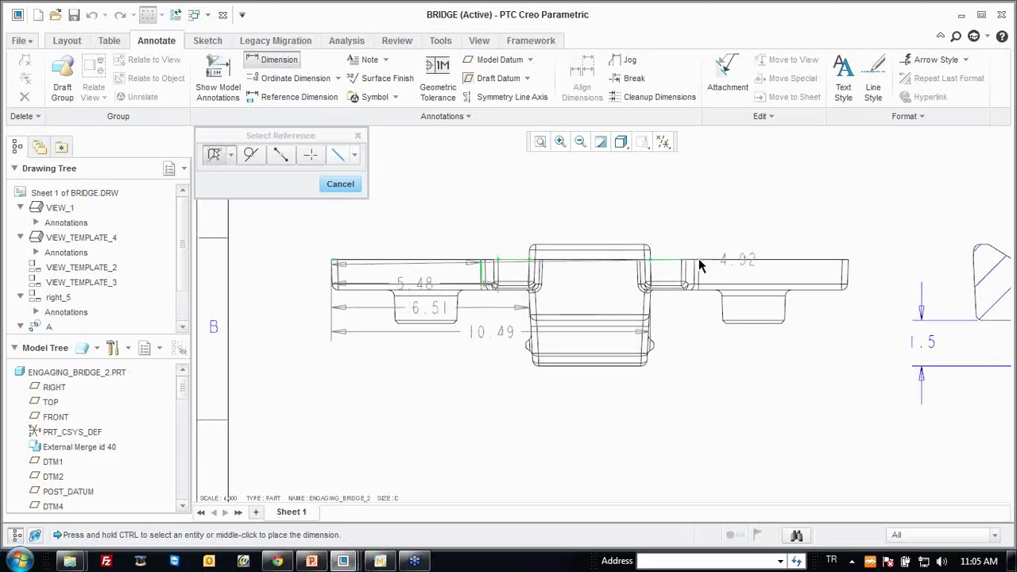
{"action": "scroll", "coordinate": [698, 264], "scroll_direction": "down", "scroll_amount": 2}
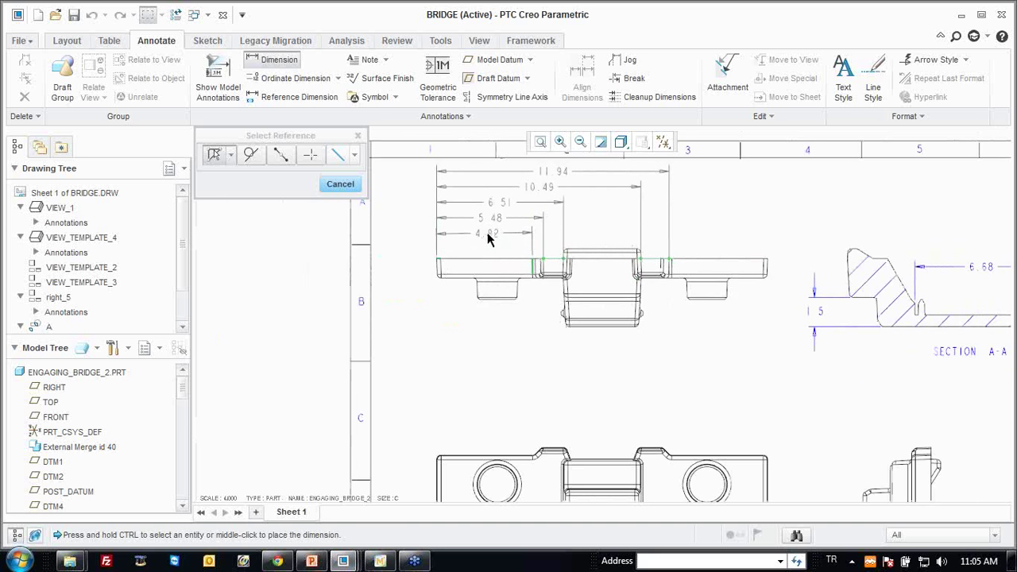
{"action": "middle_click", "coordinate": [488, 239]}
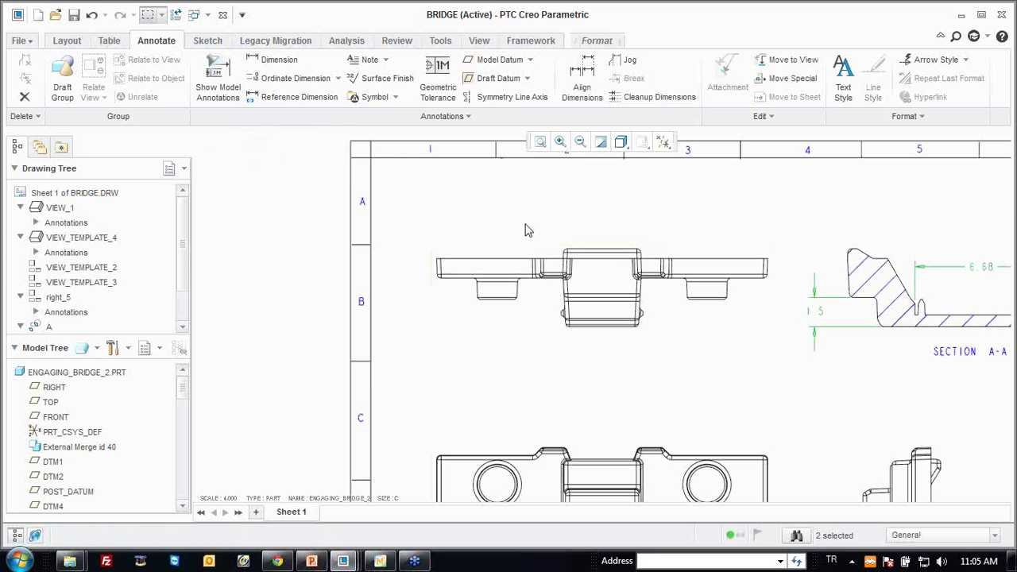
Add a length dimension above the part and the upper-left arm's width dimension.
{"action": "left_click", "coordinate": [283, 61]}
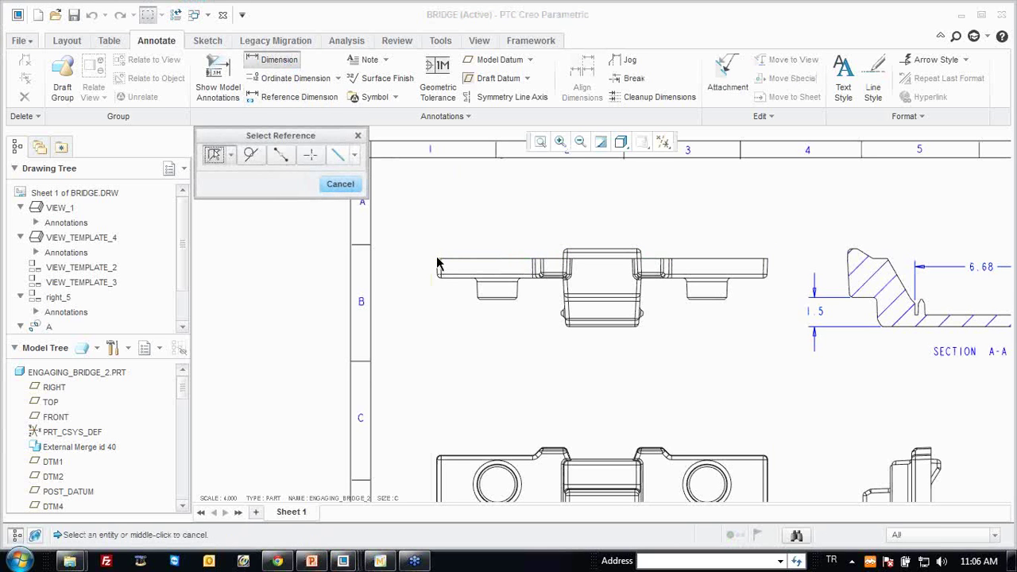
{"action": "left_click", "coordinate": [436, 262]}
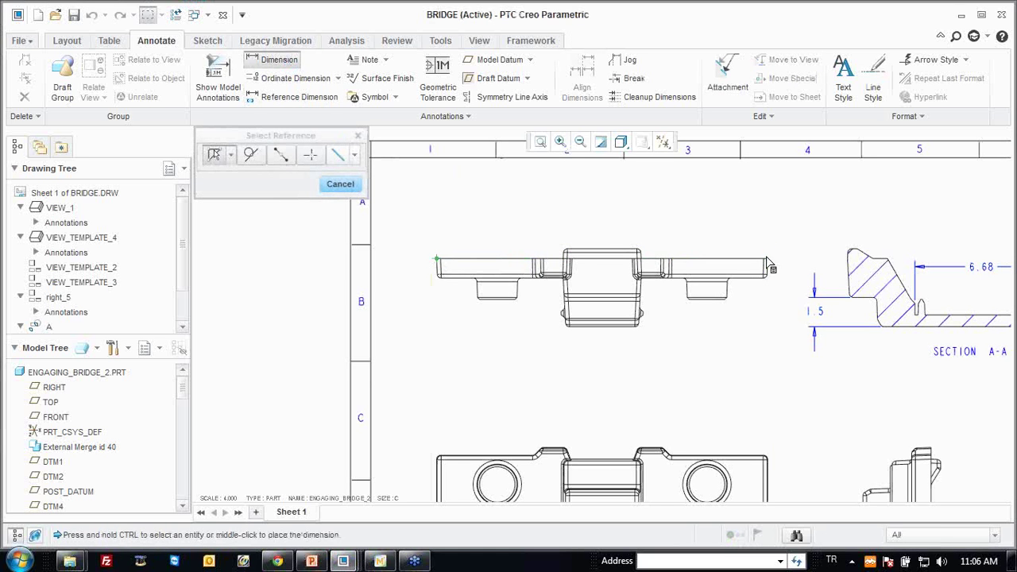
{"action": "middle_click", "coordinate": [604, 223]}
{"action": "mouse_move", "coordinate": [657, 345]}
{"action": "middle_mouse_down"}
{"action": "mouse_move", "coordinate": [609, 231]}
{"action": "mouse_move", "coordinate": [443, 388]}
{"action": "middle_mouse_up"}
{"action": "scroll", "coordinate": [445, 338], "scroll_direction": "up", "scroll_amount": 1}
{"action": "scroll", "coordinate": [433, 310], "scroll_direction": "up", "scroll_amount": 1}
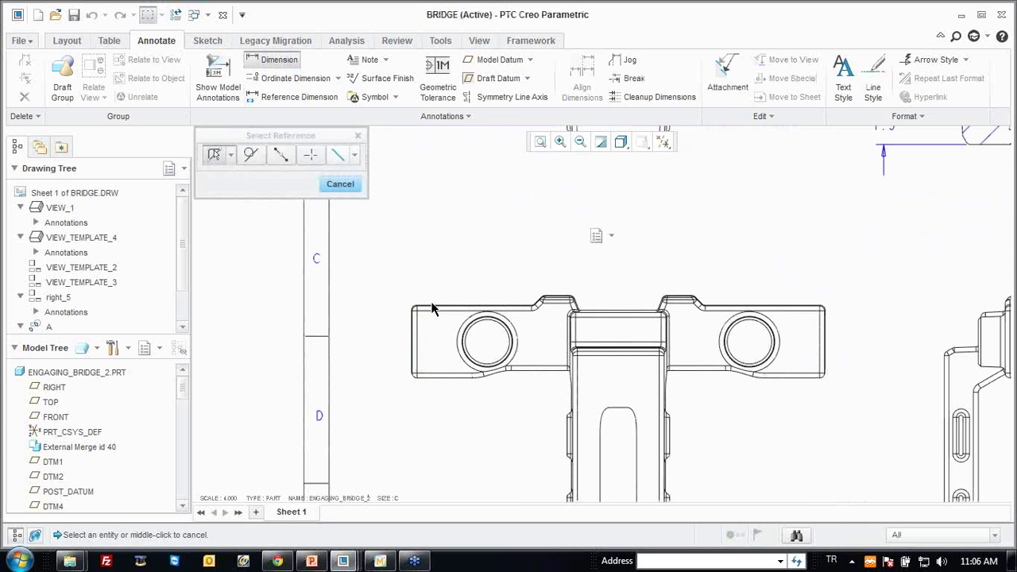
{"action": "left_click", "coordinate": [433, 306]}
{"action": "left_click", "coordinate": [435, 375], "text": "ctrl"}
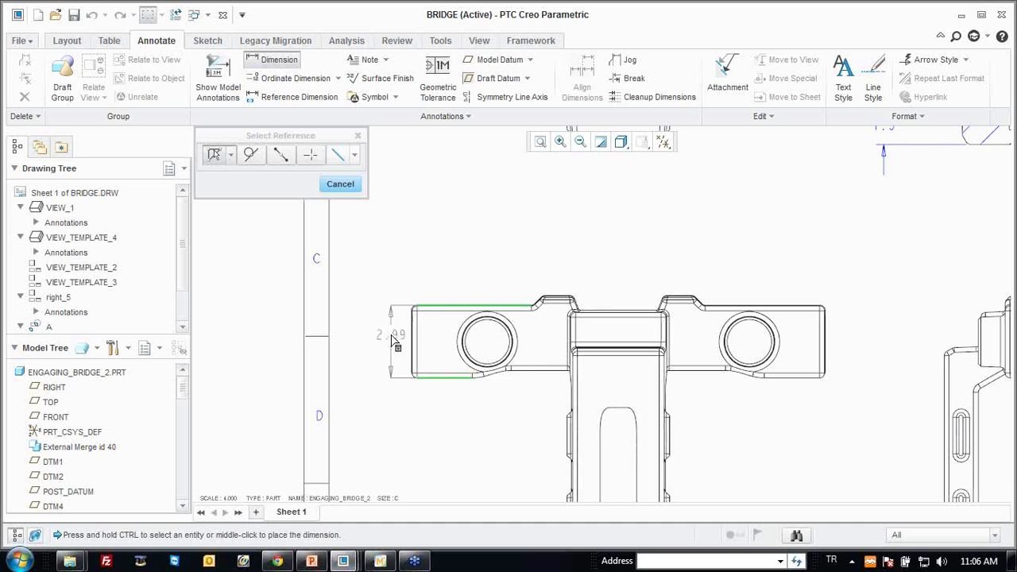
{"action": "middle_click", "coordinate": [389, 354]}
Dimension the central slot's length as 5.6.
{"action": "middle_click_drag", "start_coordinate": [715, 409], "coordinate": [525, 262]}
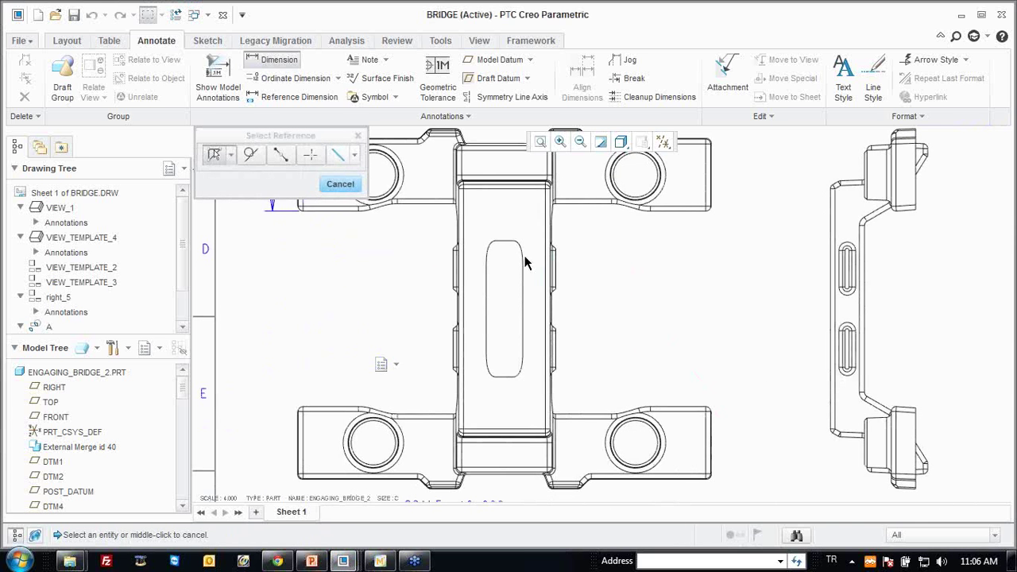
{"action": "left_click", "coordinate": [504, 241]}
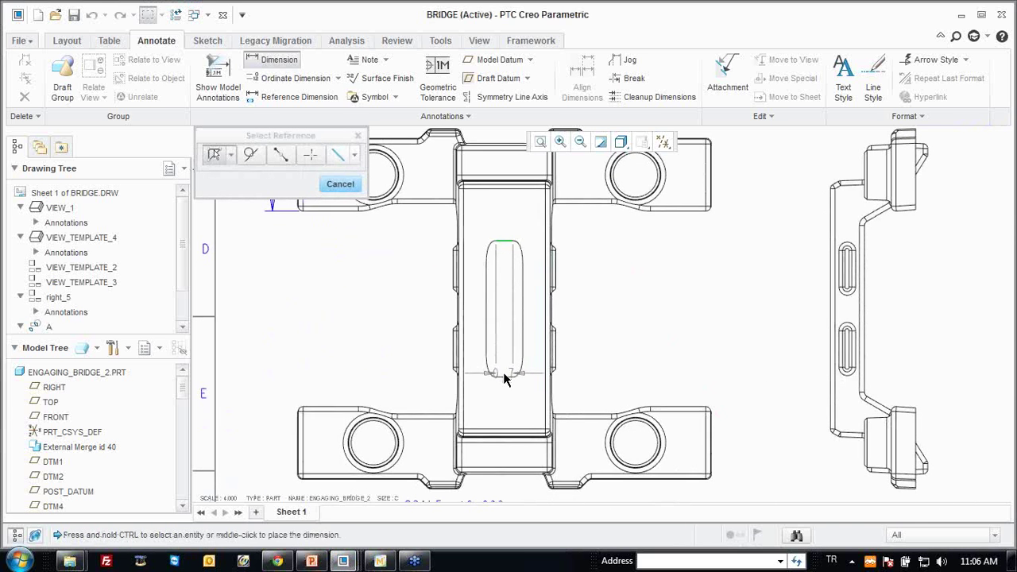
{"action": "left_click", "coordinate": [502, 375], "text": "ctrl"}
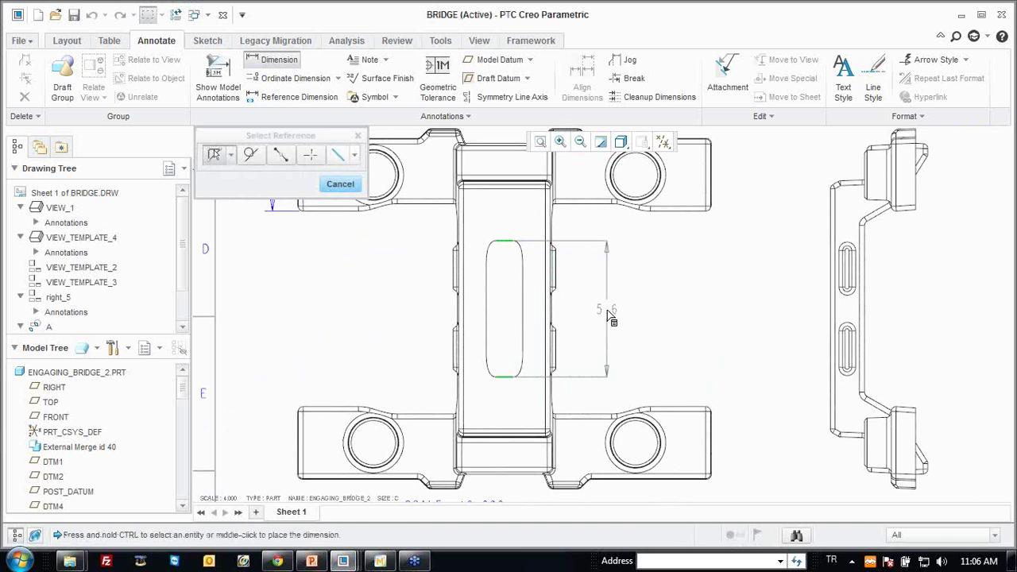
{"action": "middle_click", "coordinate": [610, 316]}
Add the 2.99, 11.01 and 14 arm dimensions on the right and delete the duplicate left 2.99.
{"action": "middle_click_drag", "start_coordinate": [724, 264], "coordinate": [622, 328]}
{"action": "scroll", "coordinate": [592, 270], "scroll_direction": "up", "scroll_amount": 2}
{"action": "scroll", "coordinate": [585, 243], "scroll_direction": "up", "scroll_amount": 2}
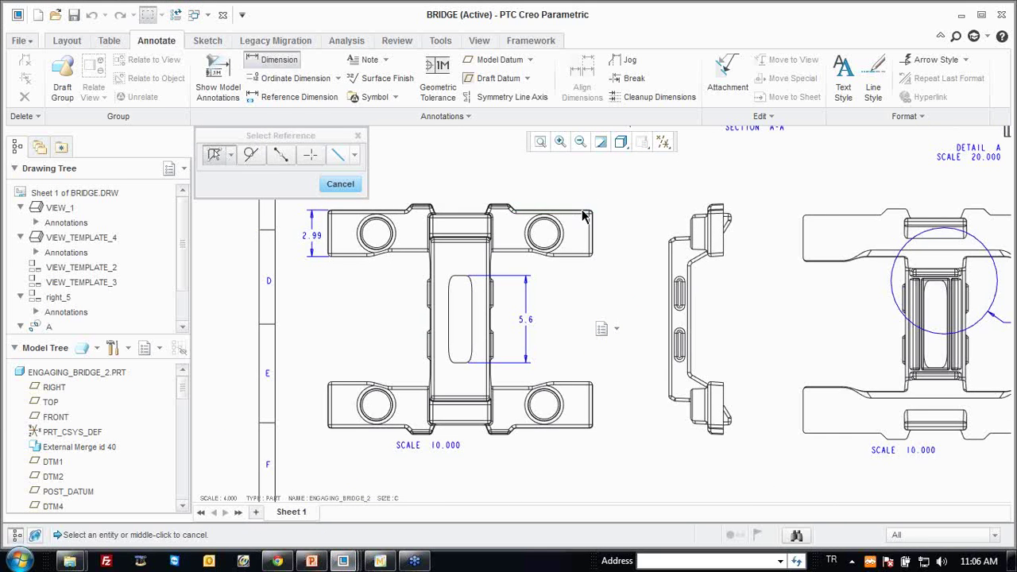
{"action": "left_click", "coordinate": [585, 213]}
{"action": "left_click", "coordinate": [579, 256], "text": "ctrl"}
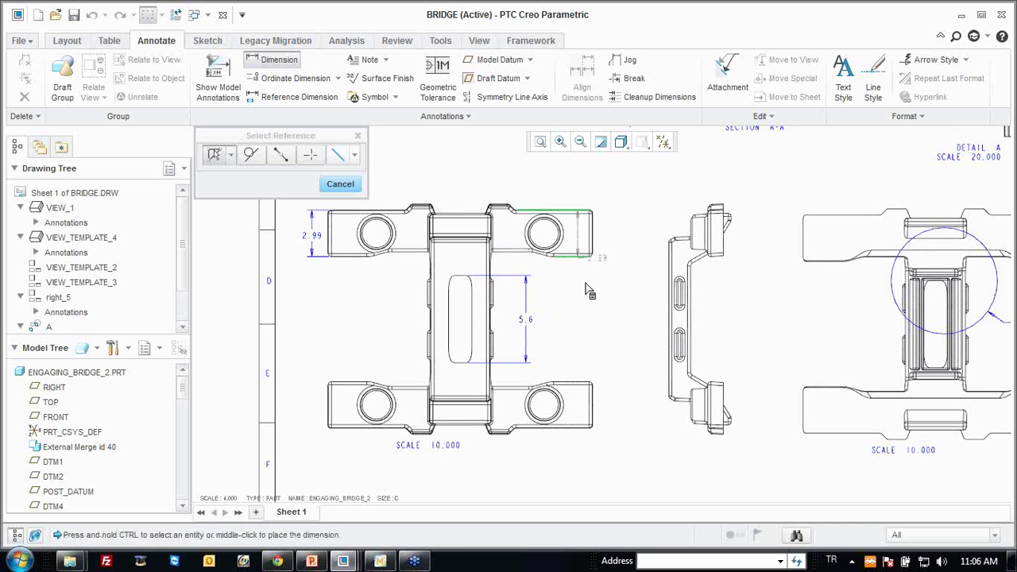
{"action": "left_click", "coordinate": [578, 384], "text": "ctrl"}
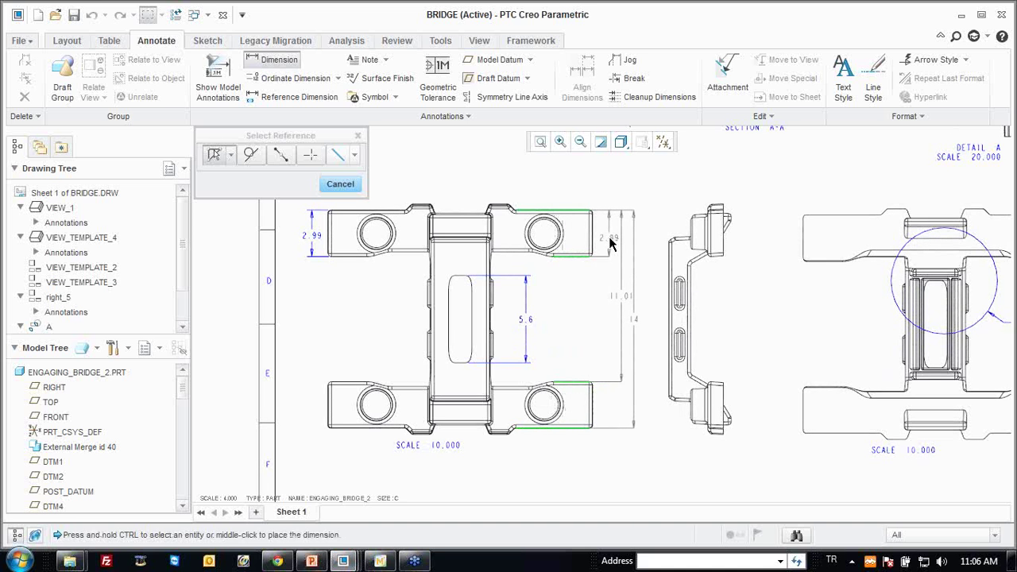
{"action": "middle_click", "coordinate": [608, 246]}
{"action": "middle_click", "coordinate": [589, 194]}
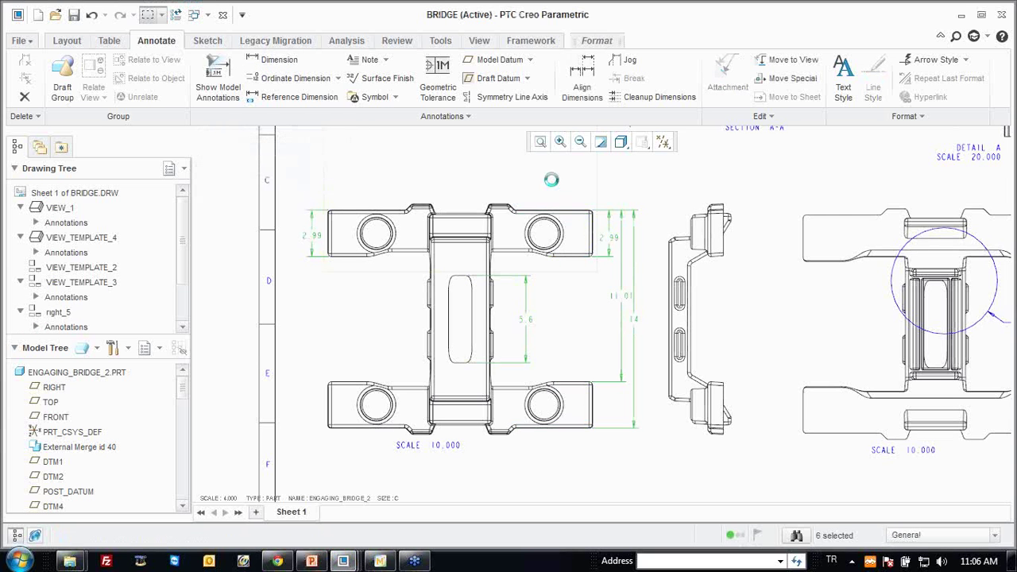
{"action": "left_click", "coordinate": [316, 248]}
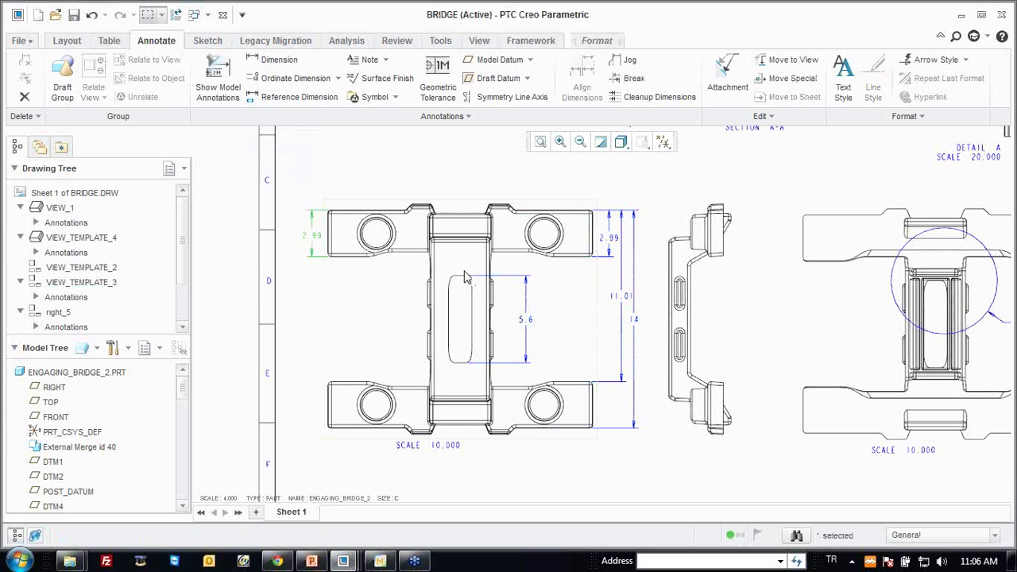
{"action": "key", "text": "Delete"}
Dimension the side view's slot as 1.66.
{"action": "middle_click_drag", "start_coordinate": [692, 274], "coordinate": [586, 258]}
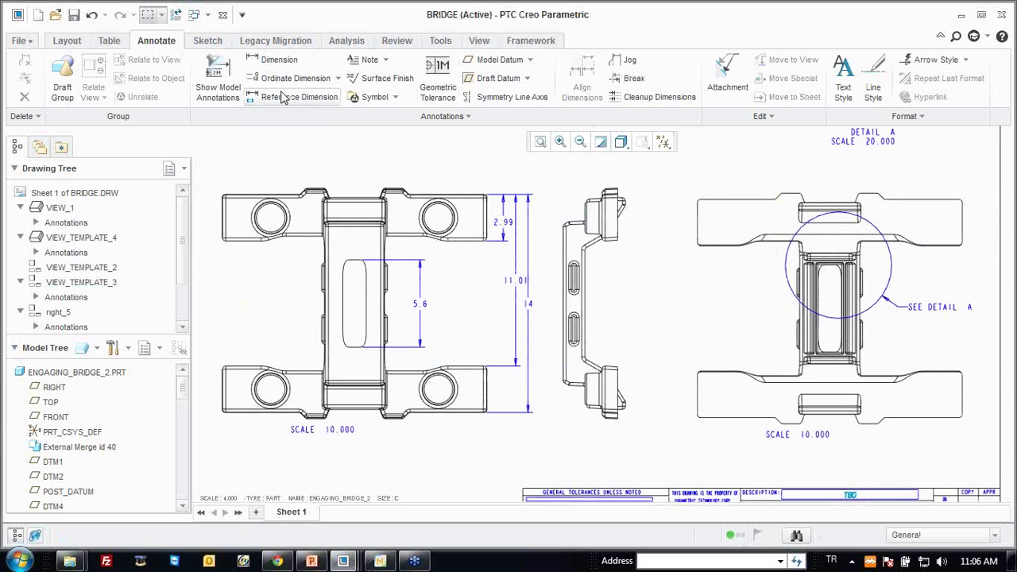
{"action": "left_click", "coordinate": [289, 58]}
{"action": "scroll", "coordinate": [618, 244], "scroll_direction": "down", "scroll_amount": 3}
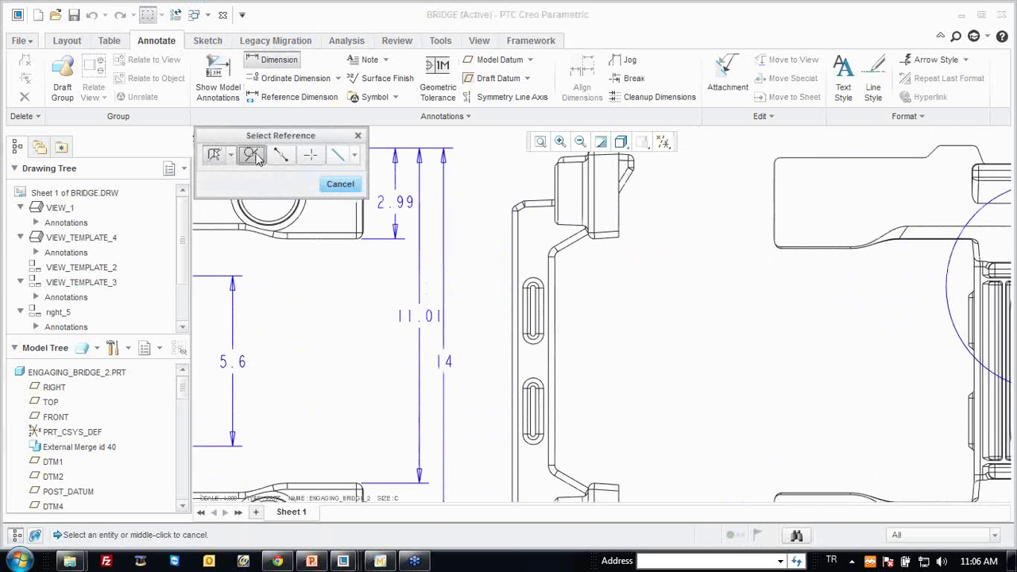
{"action": "scroll", "coordinate": [532, 315], "scroll_direction": "down", "scroll_amount": 2}
{"action": "left_click", "coordinate": [544, 263]}
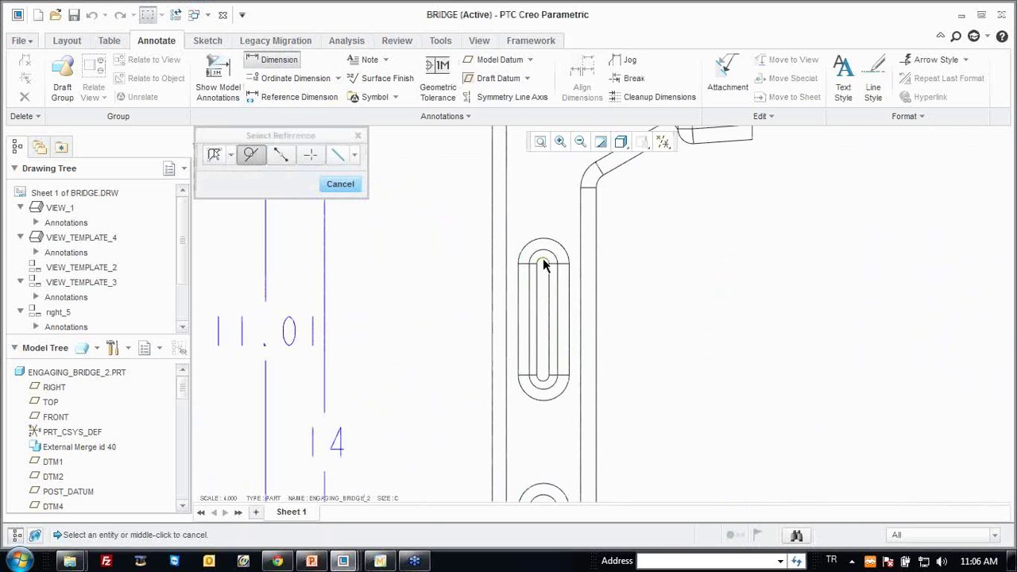
{"action": "left_click", "coordinate": [545, 382], "text": "ctrl"}
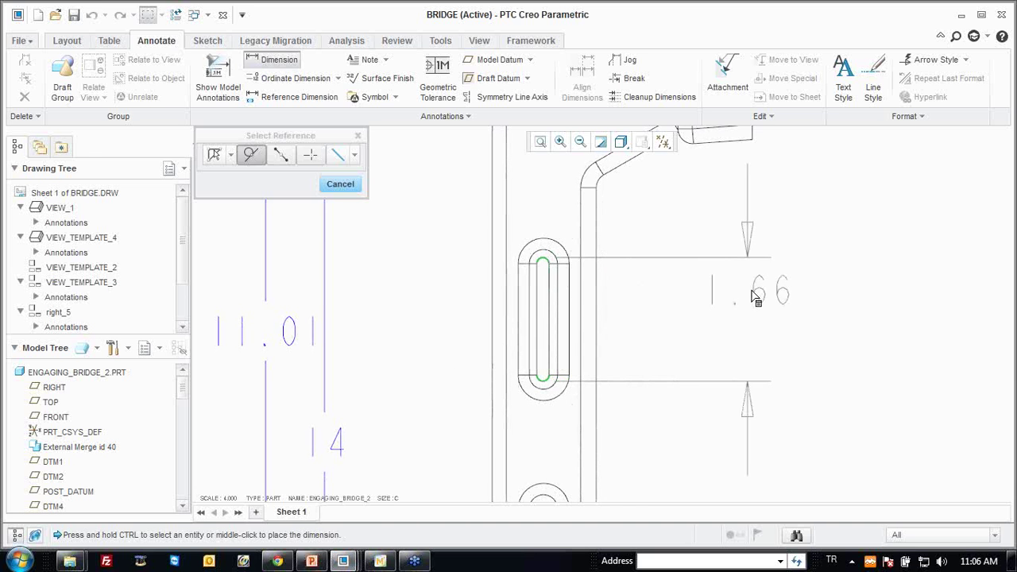
{"action": "scroll", "coordinate": [710, 318], "scroll_direction": "up", "scroll_amount": 2}
{"action": "middle_click", "coordinate": [731, 322]}
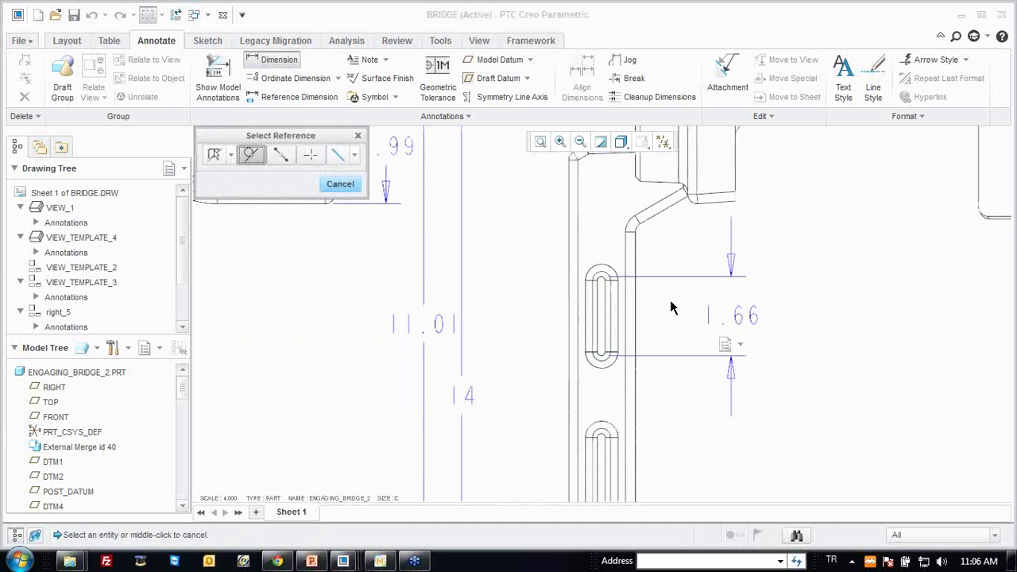
{"action": "scroll", "coordinate": [775, 294], "scroll_direction": "up", "scroll_amount": 2}
{"action": "middle_click", "coordinate": [775, 294]}
{"action": "scroll", "coordinate": [683, 319], "scroll_direction": "up", "scroll_amount": 2}
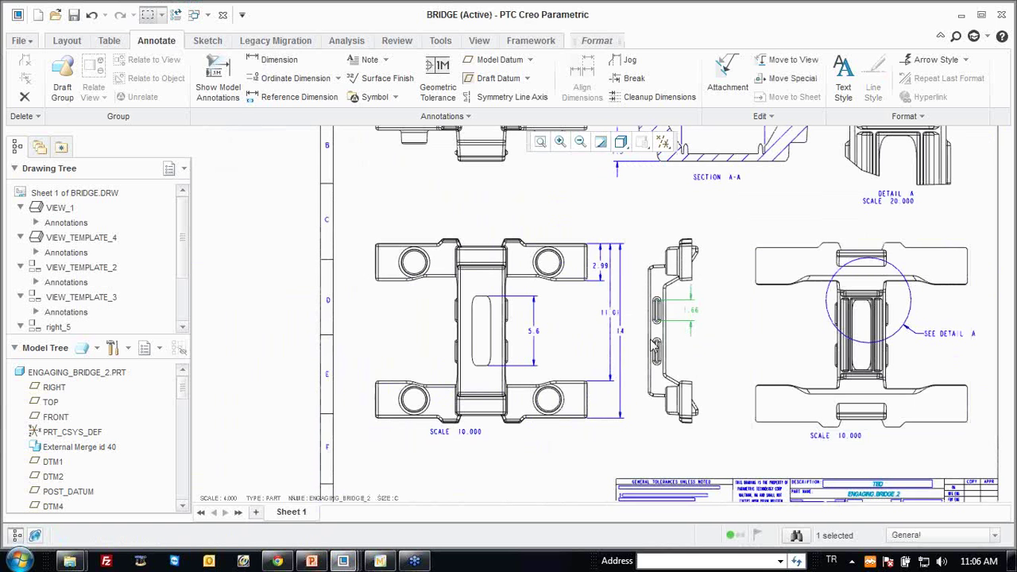
{"action": "scroll", "coordinate": [559, 317], "scroll_direction": "down", "scroll_amount": 1}
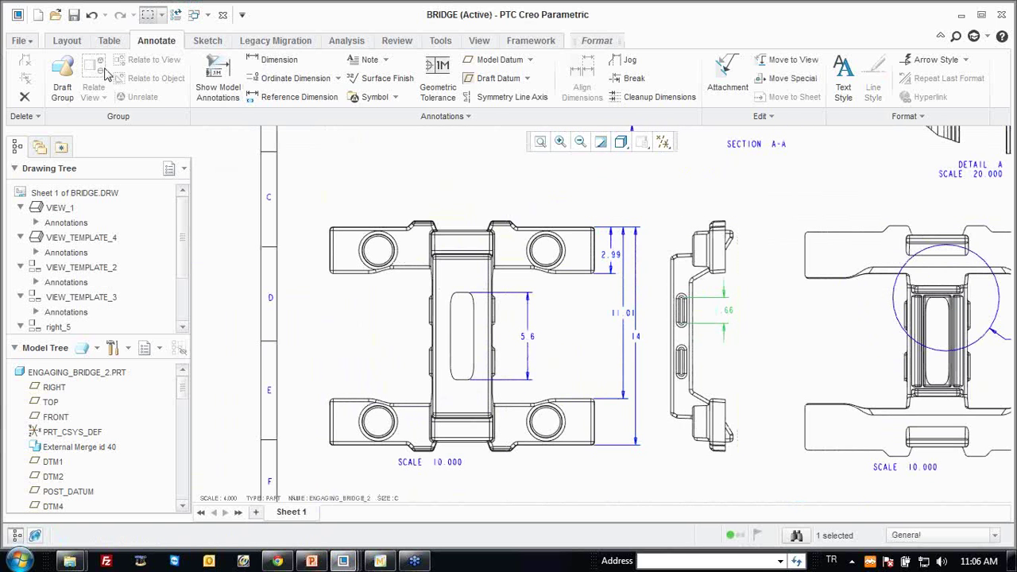
{"action": "left_click", "coordinate": [22, 41]}
{"action": "mouse_move", "coordinate": [47, 261]}
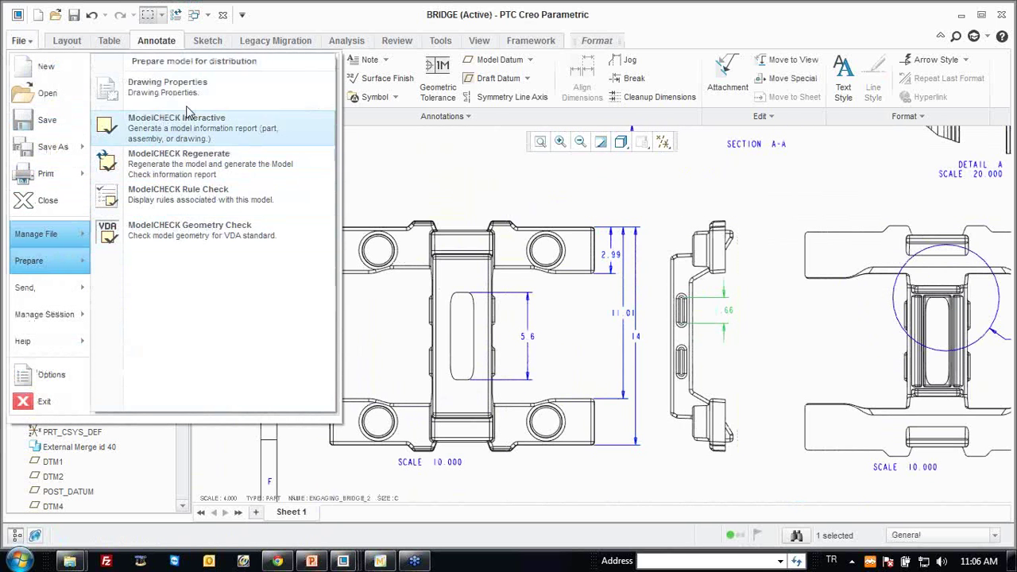
Set default_lindim_text_orientation to parallel_to_and_above_leader in the drawing options, then close Drawing Properties.
{"action": "left_click", "coordinate": [191, 54]}
{"action": "left_click", "coordinate": [744, 293]}
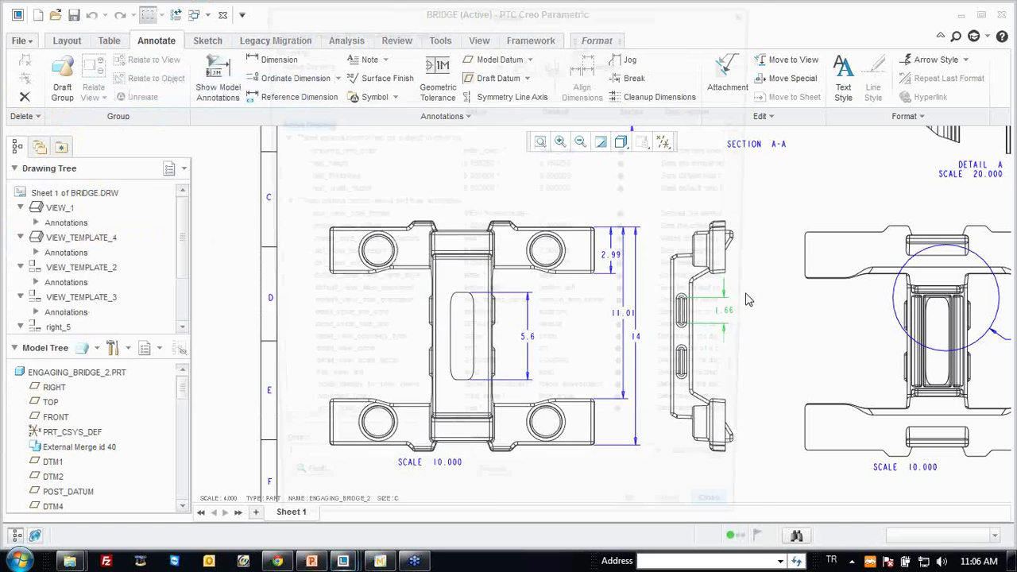
{"action": "type", "text": "default_lindim_text_orientation"}
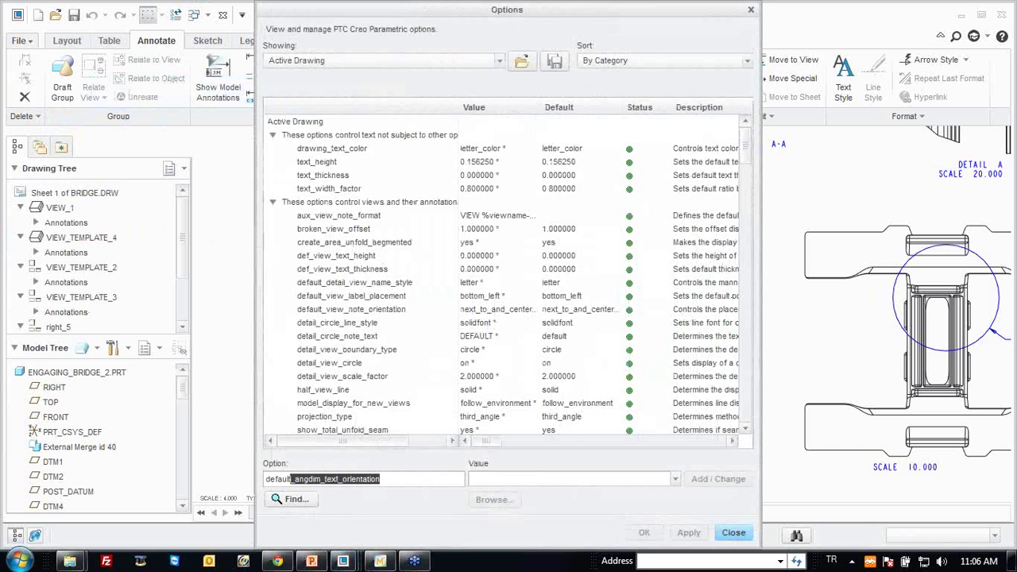
{"action": "key", "text": "Return"}
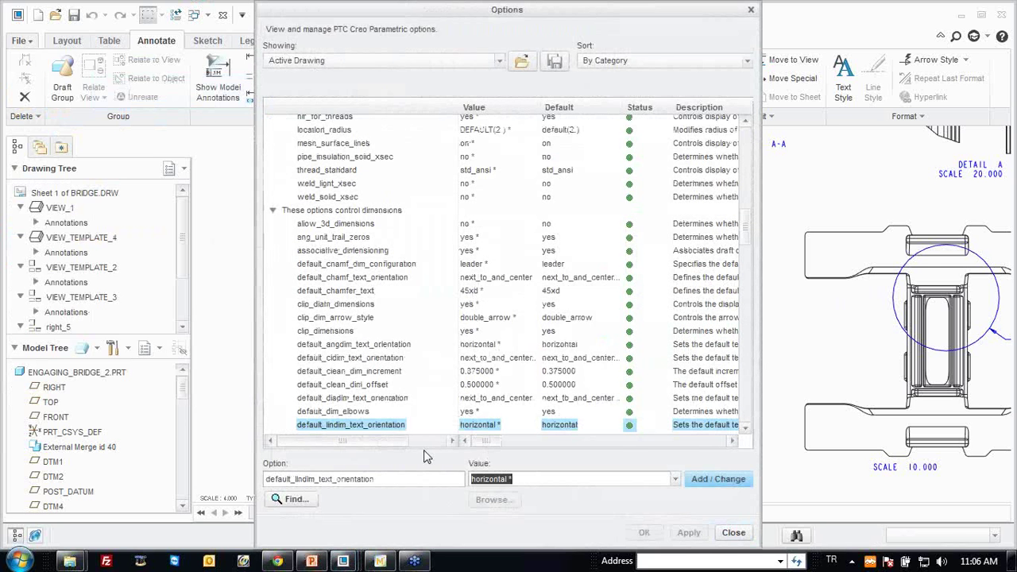
{"action": "left_click", "coordinate": [678, 479]}
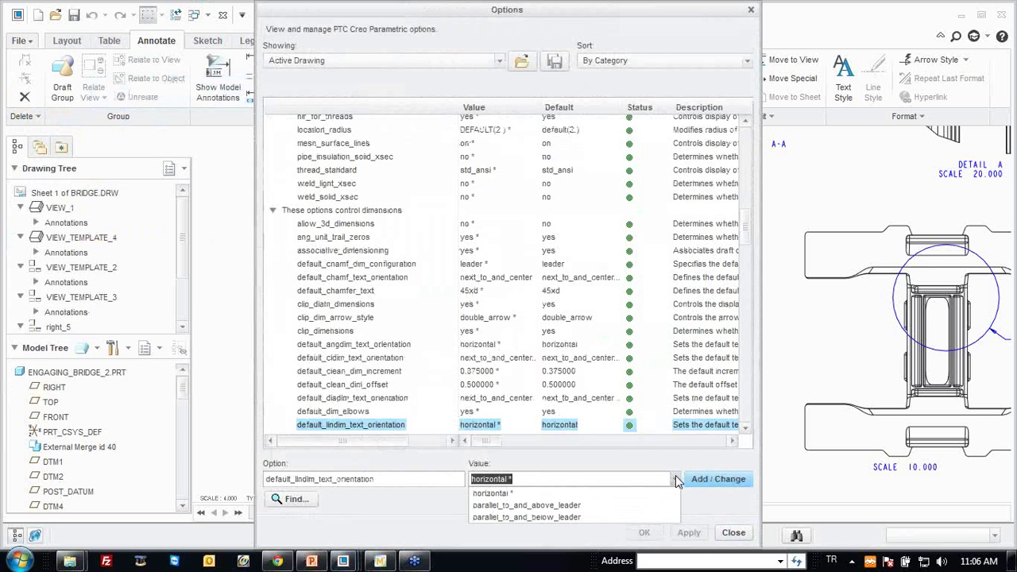
{"action": "left_click", "coordinate": [524, 505]}
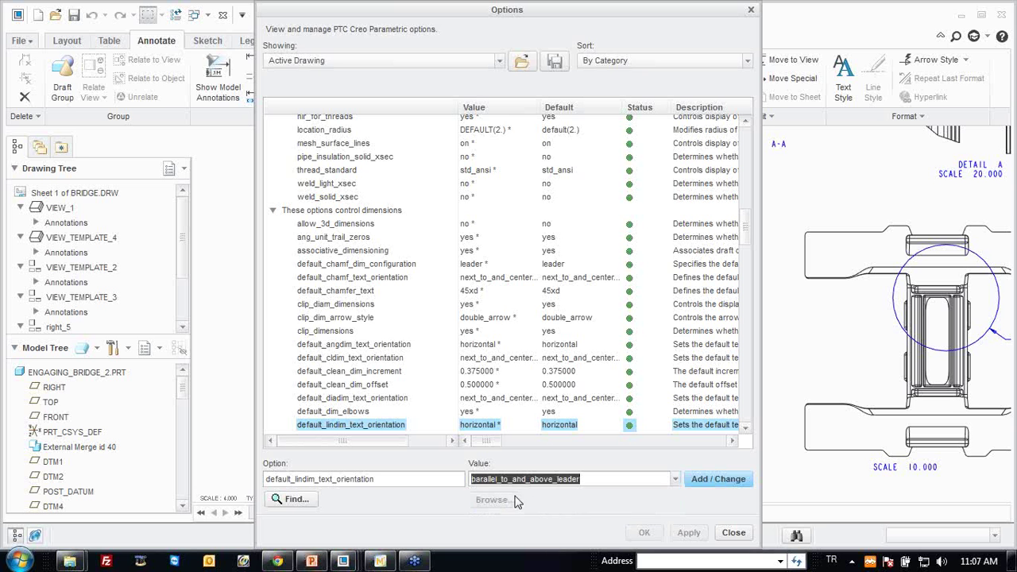
{"action": "left_click", "coordinate": [713, 482]}
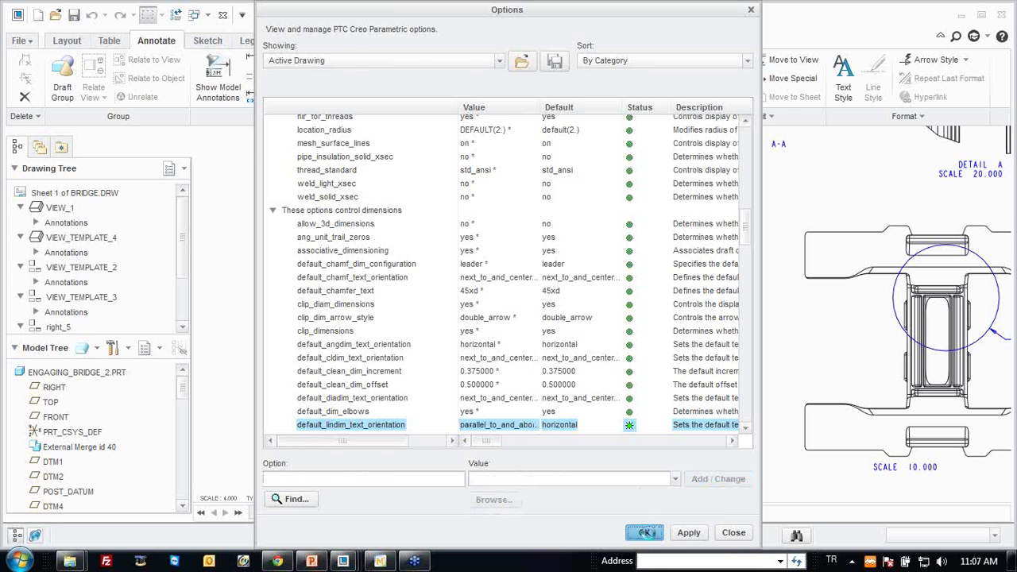
{"action": "left_click", "coordinate": [645, 533]}
{"action": "left_click", "coordinate": [508, 335]}
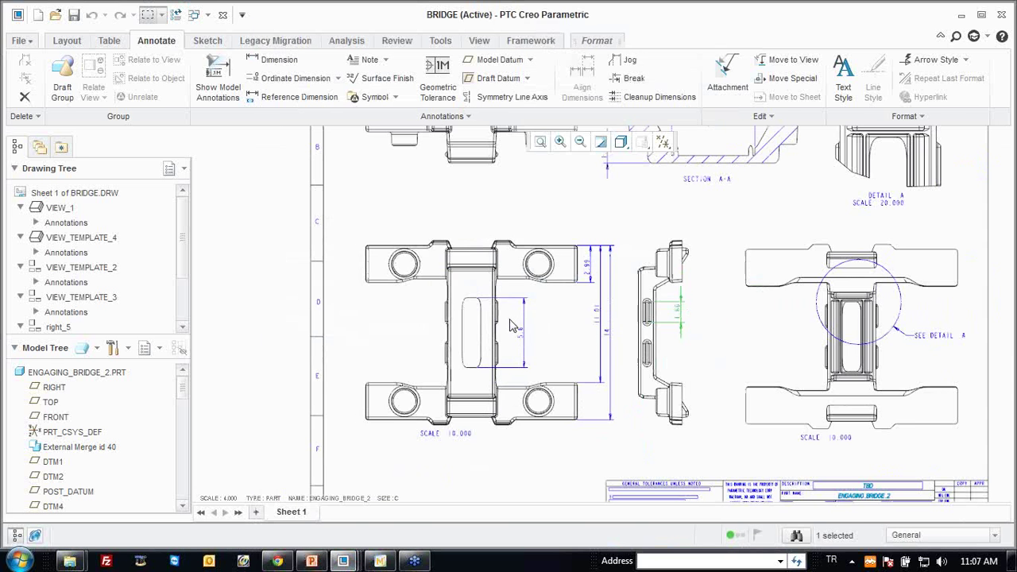
Show the horizontal and vertical 0.2 model dimensions (d1'05, d1'06) on Detail A.
{"action": "scroll", "coordinate": [623, 298], "scroll_direction": "down", "scroll_amount": 3}
{"action": "scroll", "coordinate": [622, 298], "scroll_direction": "up", "scroll_amount": 2}
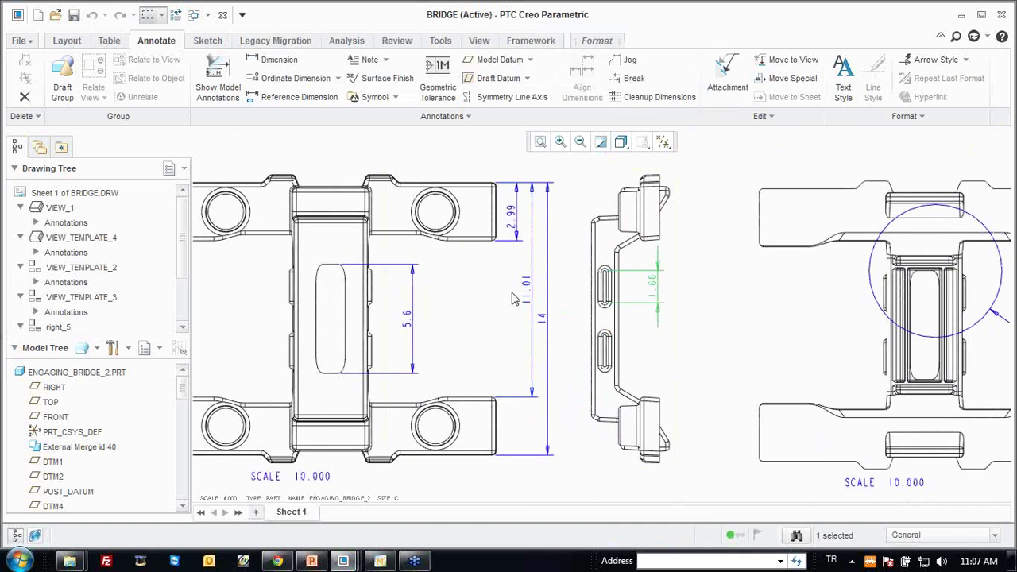
{"action": "scroll", "coordinate": [795, 270], "scroll_direction": "up", "scroll_amount": 2}
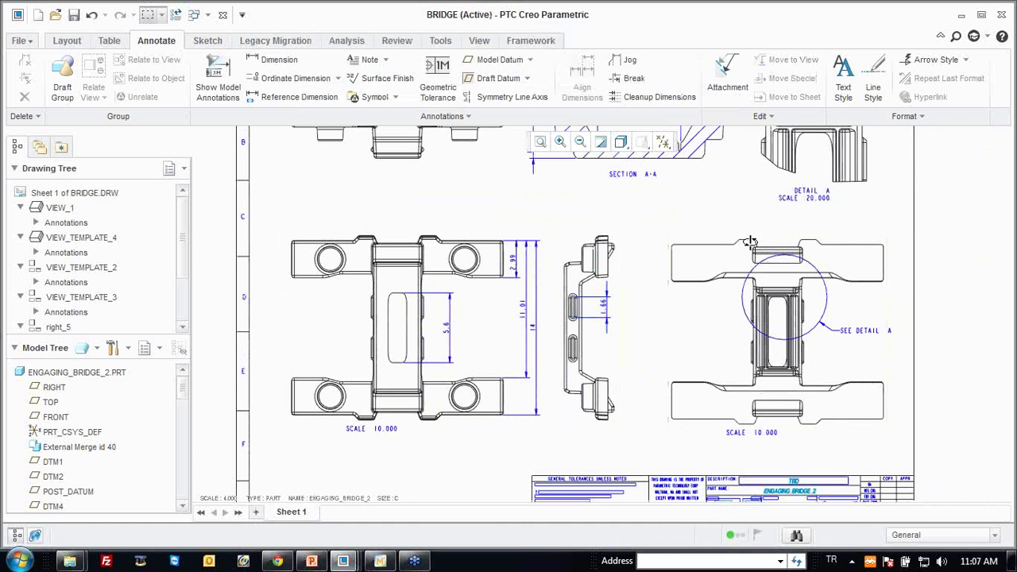
{"action": "scroll", "coordinate": [688, 316], "scroll_direction": "down", "scroll_amount": 2}
{"action": "scroll", "coordinate": [688, 316], "scroll_direction": "down", "scroll_amount": 2}
{"action": "scroll", "coordinate": [689, 317], "scroll_direction": "down", "scroll_amount": 2}
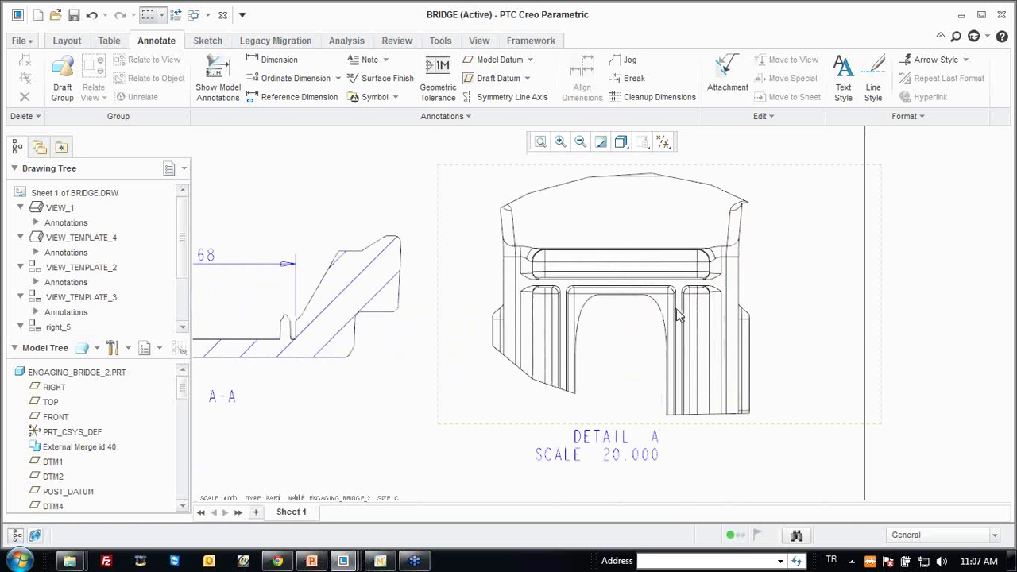
{"action": "middle_click_drag", "start_coordinate": [656, 277], "coordinate": [652, 265]}
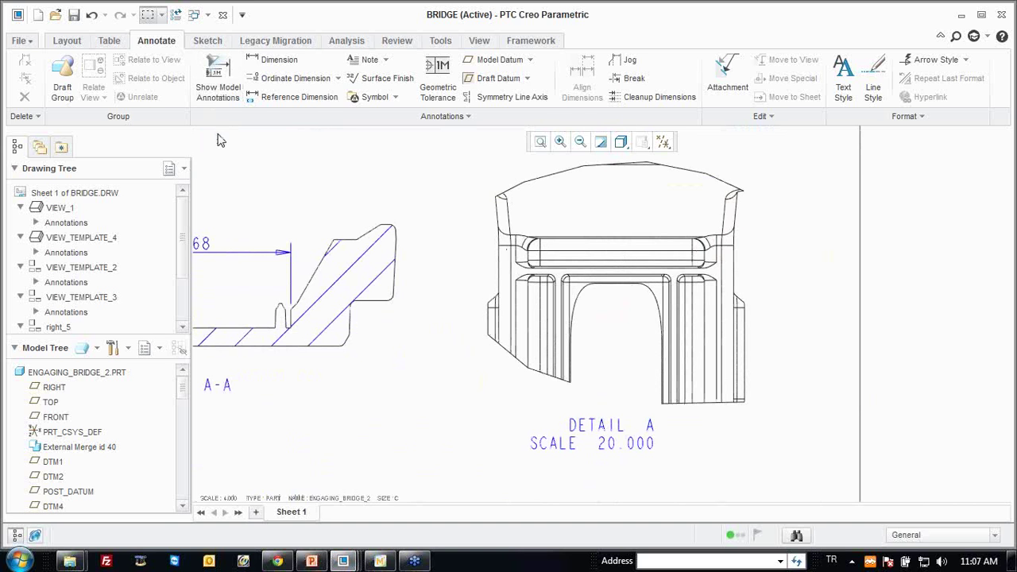
{"action": "left_click", "coordinate": [228, 92]}
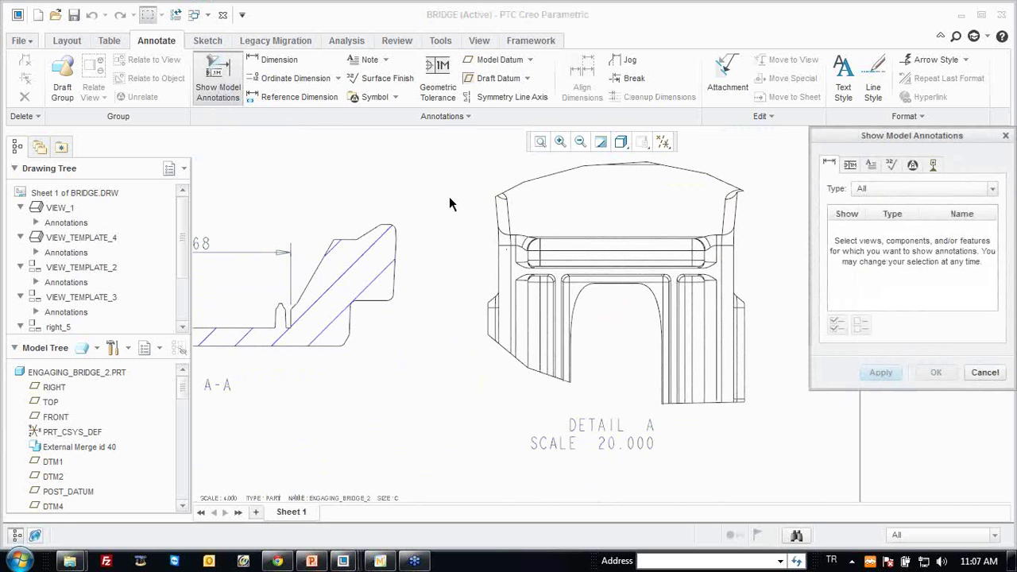
{"action": "left_click", "coordinate": [679, 307]}
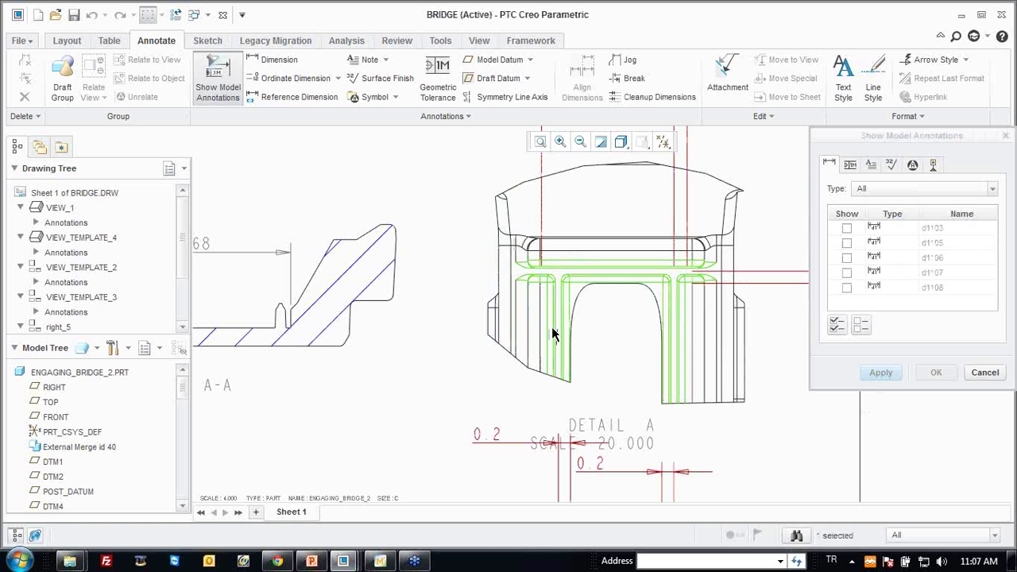
{"action": "scroll", "coordinate": [524, 322], "scroll_direction": "down", "scroll_amount": 2}
{"action": "scroll", "coordinate": [556, 350], "scroll_direction": "down", "scroll_amount": 1}
{"action": "left_click", "coordinate": [555, 389]}
{"action": "left_click", "coordinate": [714, 269]}
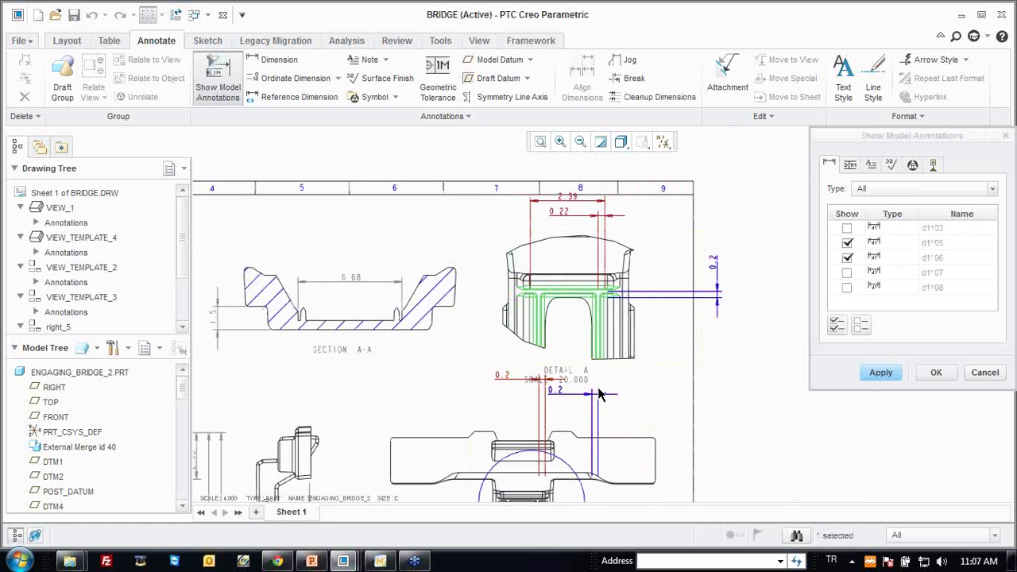
{"action": "left_click", "coordinate": [927, 377]}
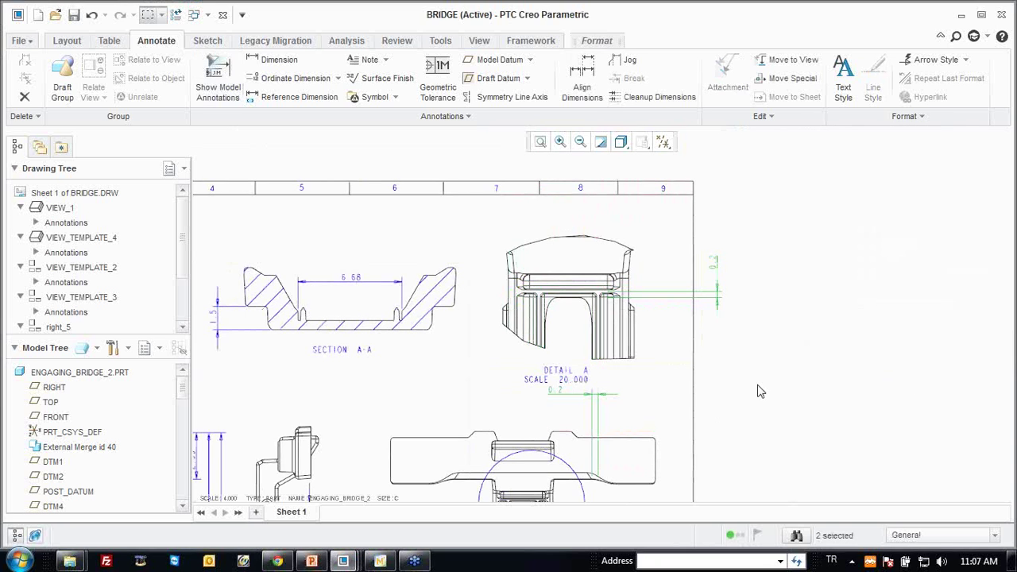
Arrange the two 0.2 dimensions and the DETAIL A label neatly around the detail.
{"action": "left_click_drag", "start_coordinate": [600, 484], "coordinate": [612, 366]}
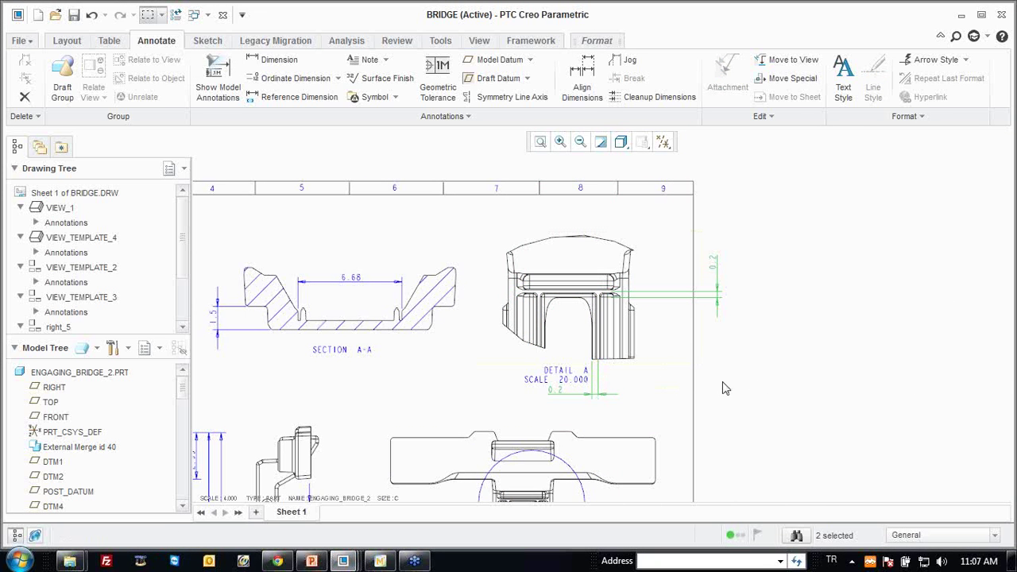
{"action": "left_click_drag", "start_coordinate": [718, 265], "coordinate": [490, 280]}
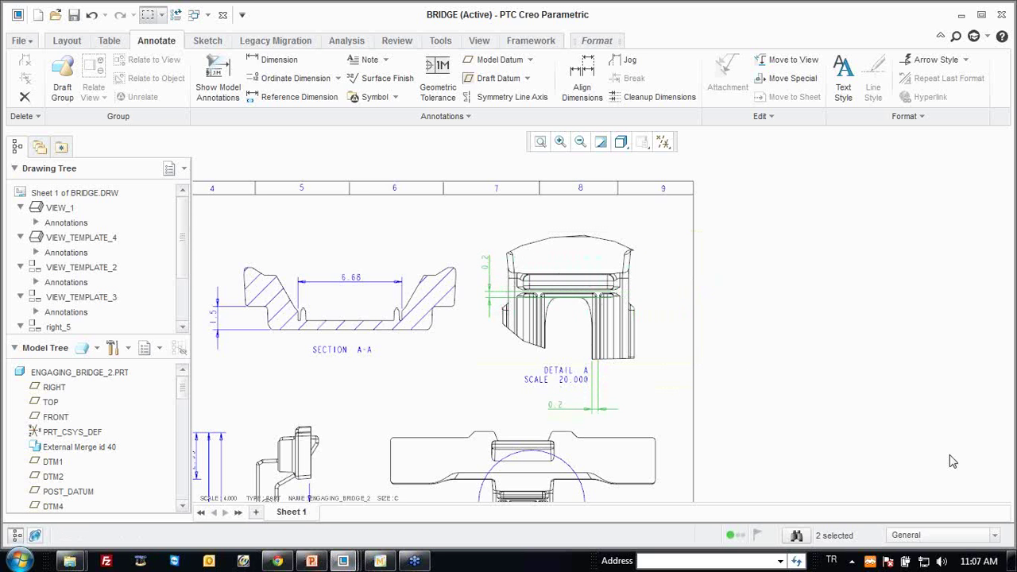
{"action": "scroll", "coordinate": [560, 379], "scroll_direction": "up", "scroll_amount": 2}
{"action": "left_click", "coordinate": [559, 379]}
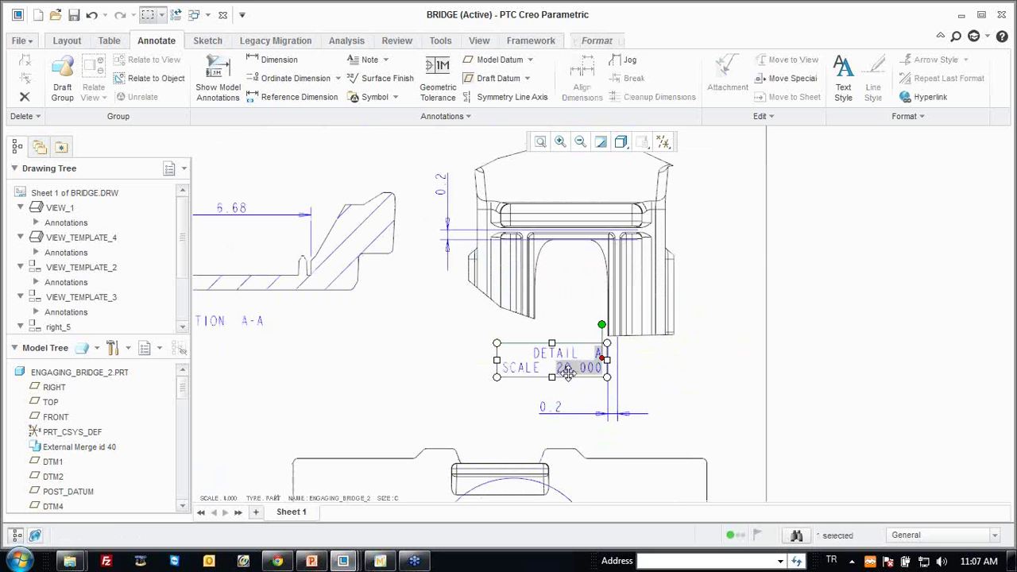
{"action": "left_click_drag", "start_coordinate": [559, 379], "coordinate": [419, 398]}
{"action": "left_click", "coordinate": [567, 415]}
{"action": "left_click_drag", "start_coordinate": [548, 406], "coordinate": [565, 345]}
{"action": "left_click", "coordinate": [450, 387]}
{"action": "left_click_drag", "start_coordinate": [447, 389], "coordinate": [589, 399]}
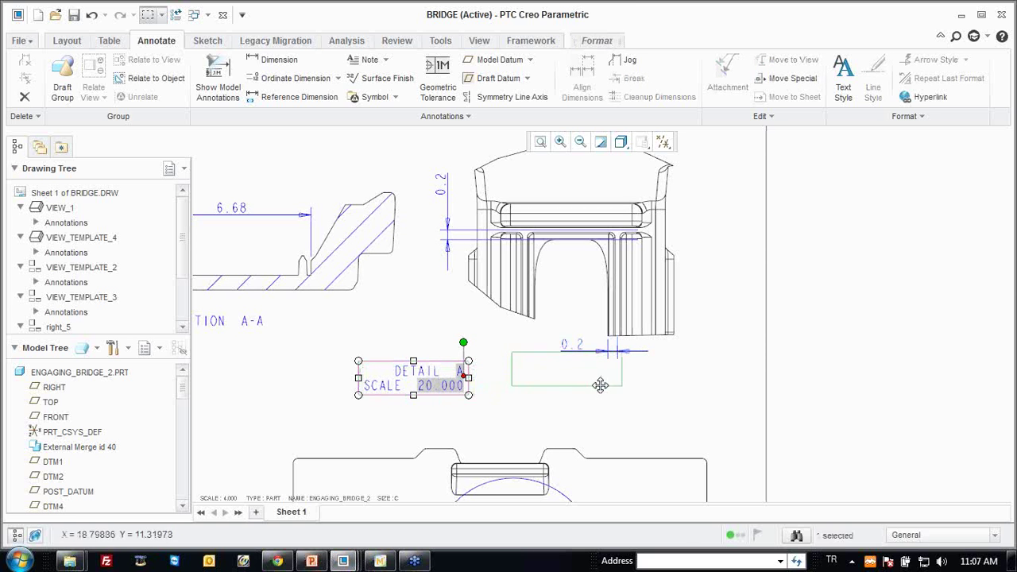
Adjust the vertical 0.2 dimension and zoom out to view the whole BRIDGE sheet.
{"action": "left_click", "coordinate": [453, 236]}
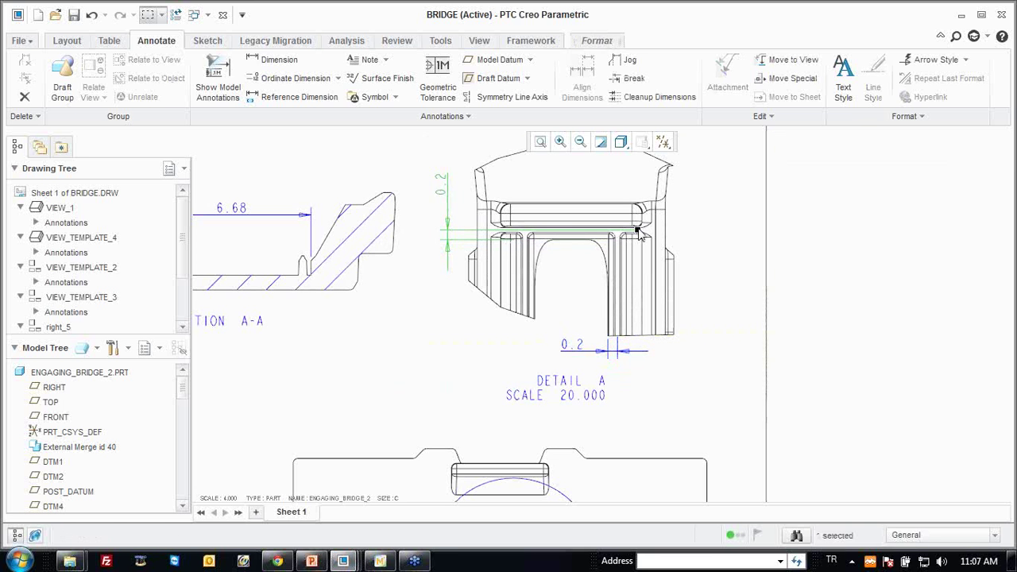
{"action": "scroll", "coordinate": [533, 287], "scroll_direction": "down", "scroll_amount": 2}
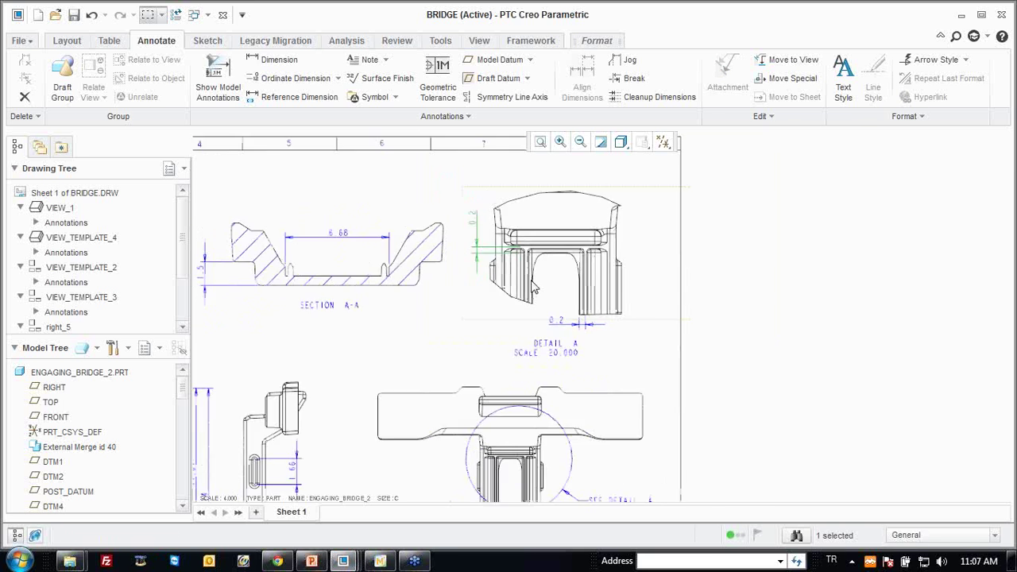
{"action": "scroll", "coordinate": [723, 263], "scroll_direction": "down", "scroll_amount": 1}
{"action": "scroll", "coordinate": [546, 307], "scroll_direction": "down", "scroll_amount": 1}
{"action": "scroll", "coordinate": [716, 272], "scroll_direction": "down", "scroll_amount": 1}
{"action": "middle_click_drag", "start_coordinate": [715, 272], "coordinate": [674, 282]}
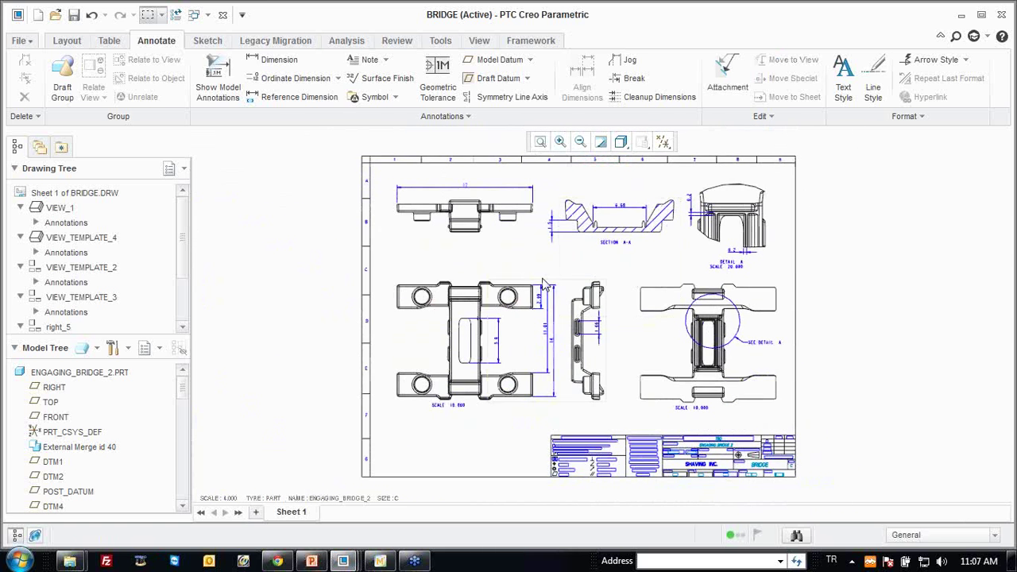
{"action": "left_click", "coordinate": [207, 15]}
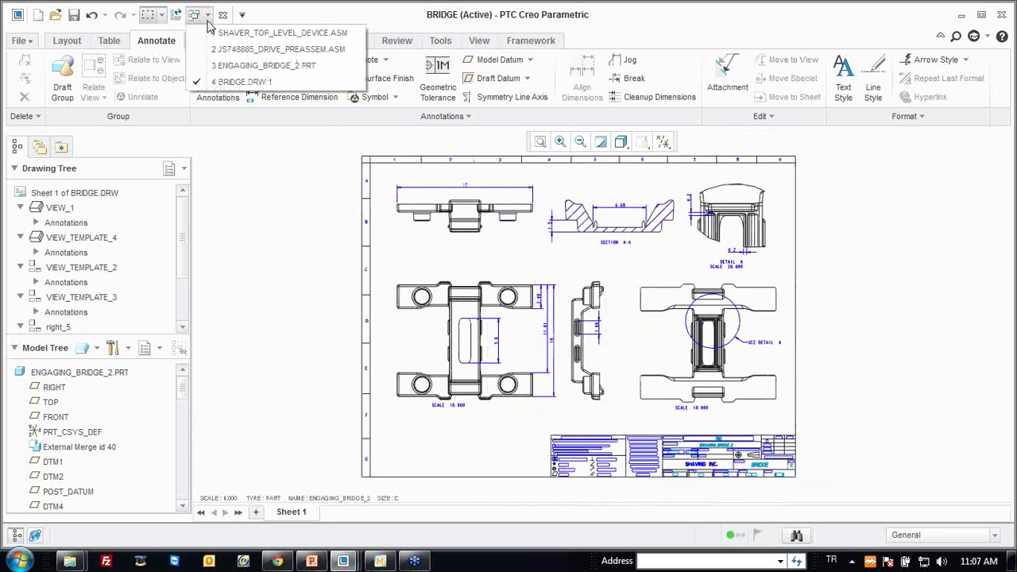
Switch to JS748885_DRIVE_PREASSEM.ASM, deactivate cross-section XSEC0001, and start a new file.
{"action": "left_click", "coordinate": [253, 53]}
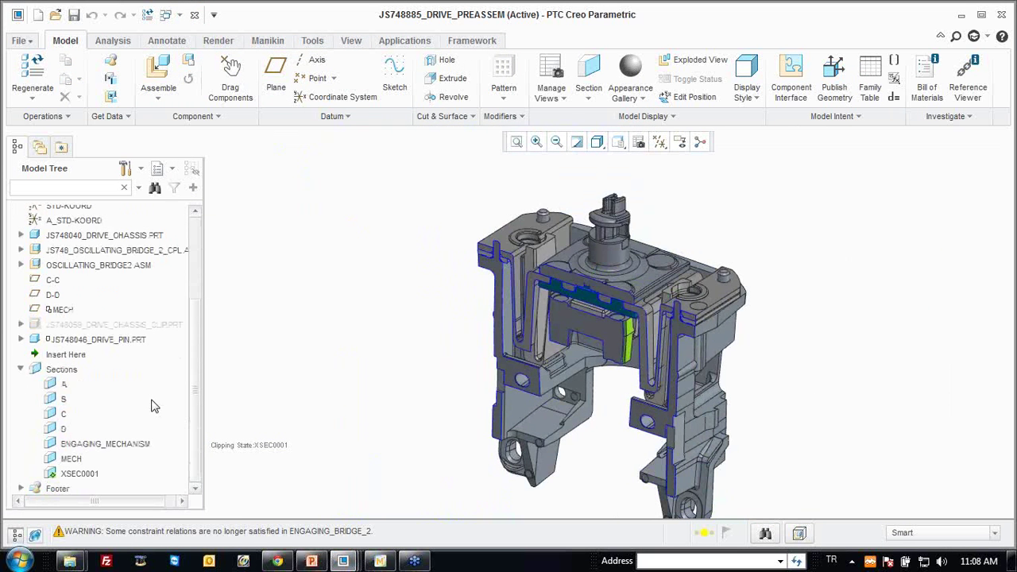
{"action": "right_click", "coordinate": [78, 475]}
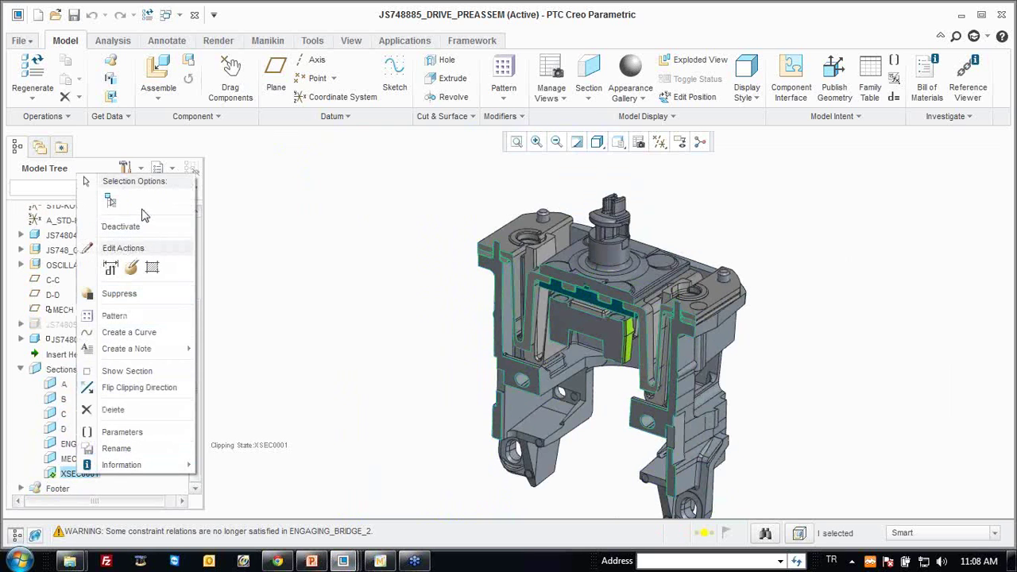
{"action": "left_click", "coordinate": [140, 228]}
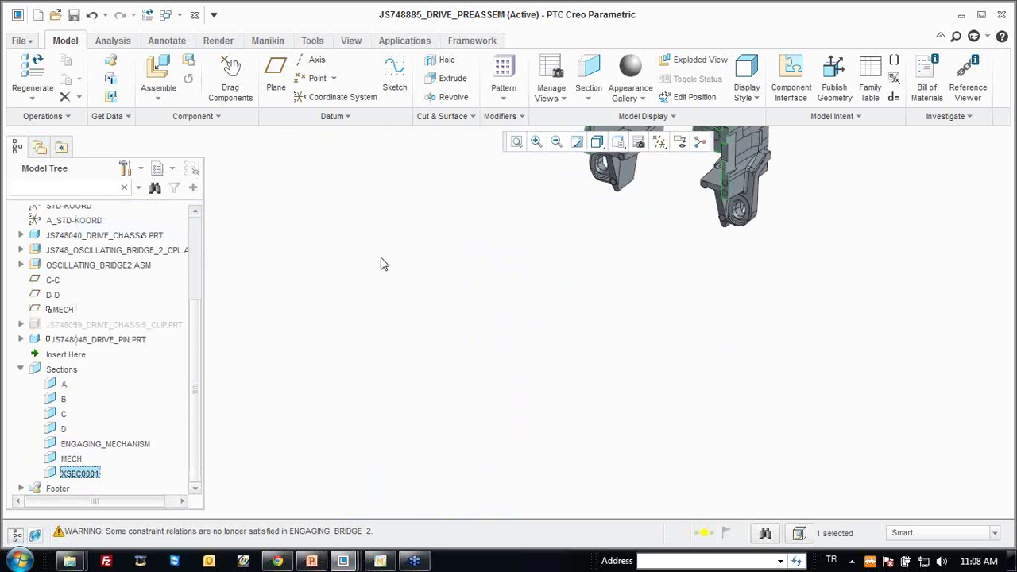
{"action": "scroll", "coordinate": [511, 224], "scroll_direction": "down", "scroll_amount": 5}
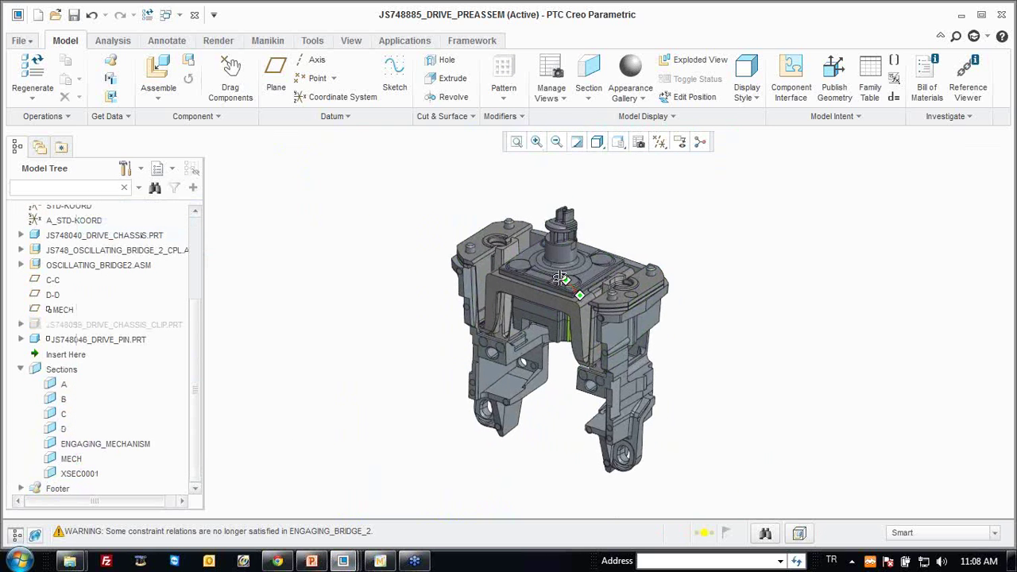
{"action": "scroll", "coordinate": [459, 288], "scroll_direction": "down", "scroll_amount": 3}
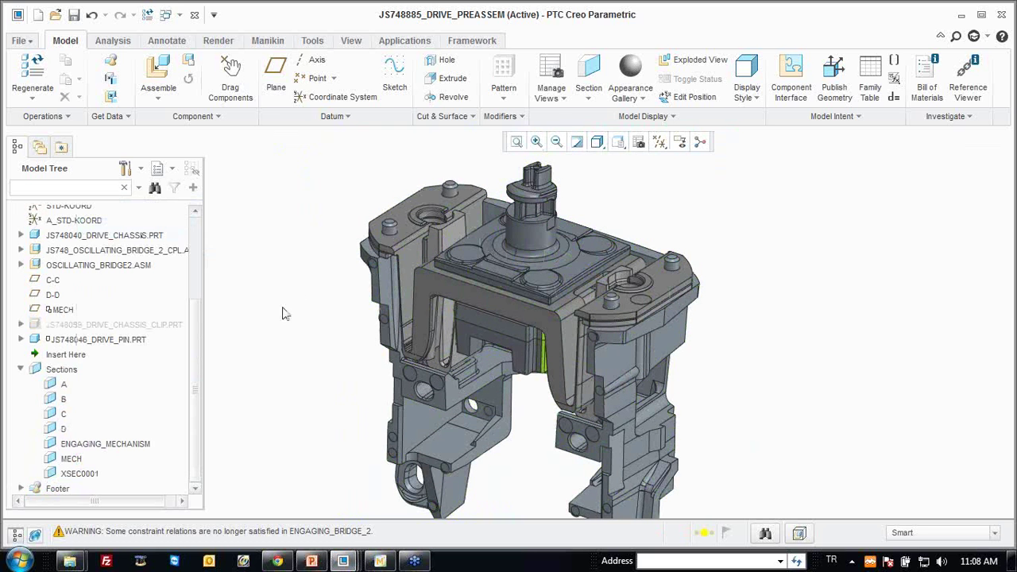
{"action": "scroll", "coordinate": [350, 330], "scroll_direction": "up", "scroll_amount": 2}
{"action": "key", "text": "ctrl+n"}
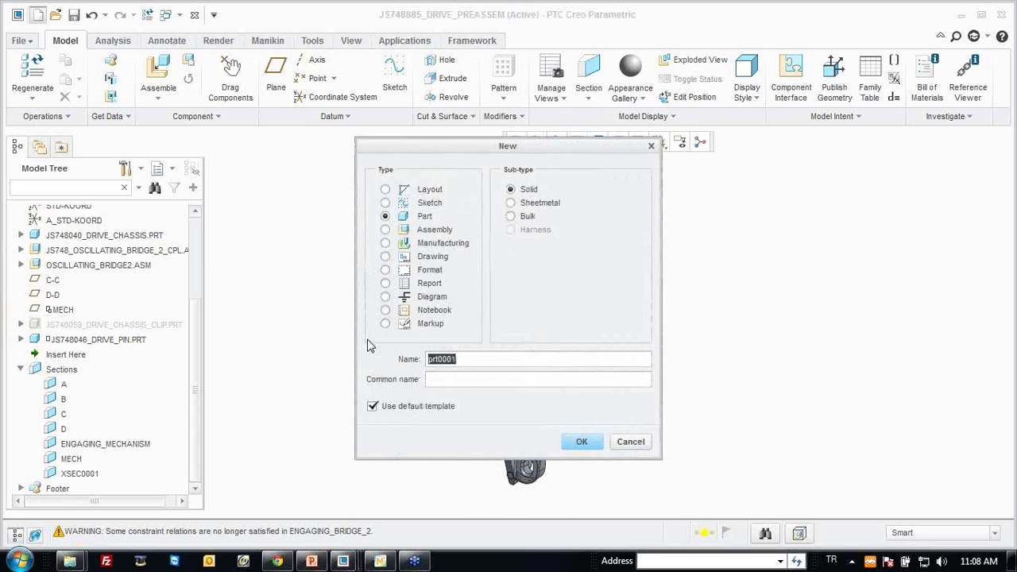
Create a new drawing named engine based on the assembly_temp template.
{"action": "left_click", "coordinate": [431, 256]}
{"action": "type", "text": "engine"}
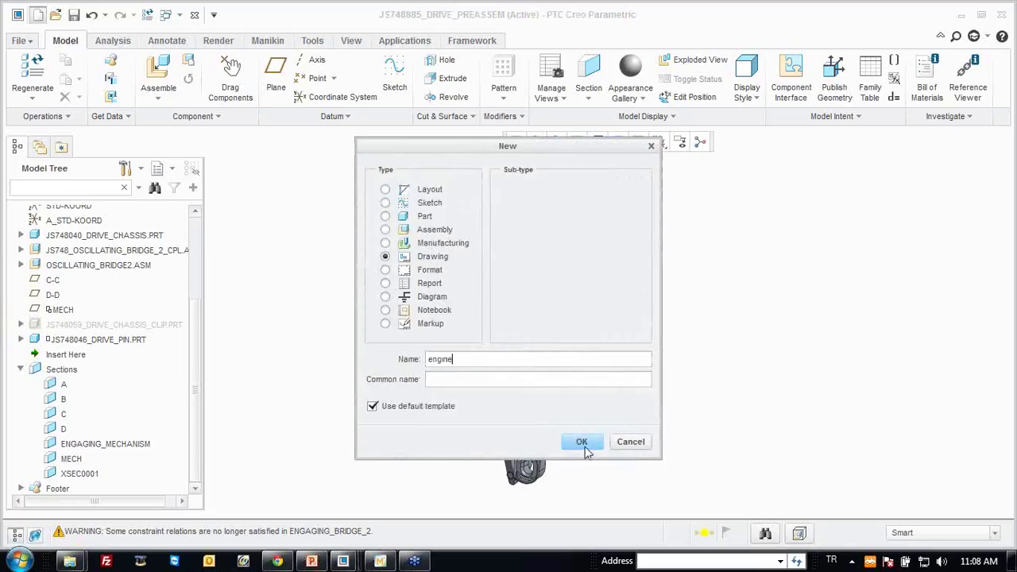
{"action": "left_click", "coordinate": [584, 448]}
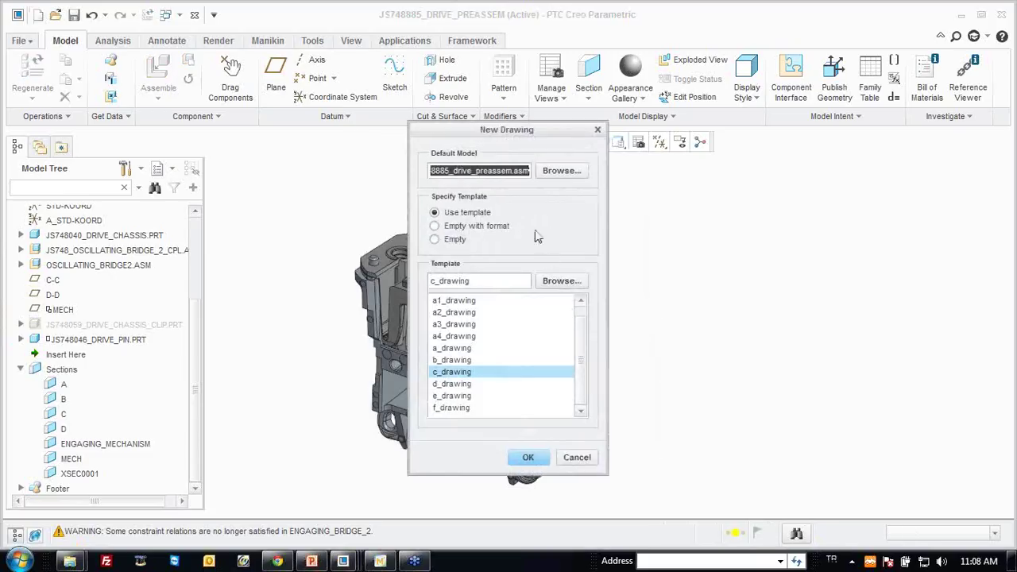
{"action": "left_click", "coordinate": [575, 284]}
{"action": "double_click", "coordinate": [445, 303]}
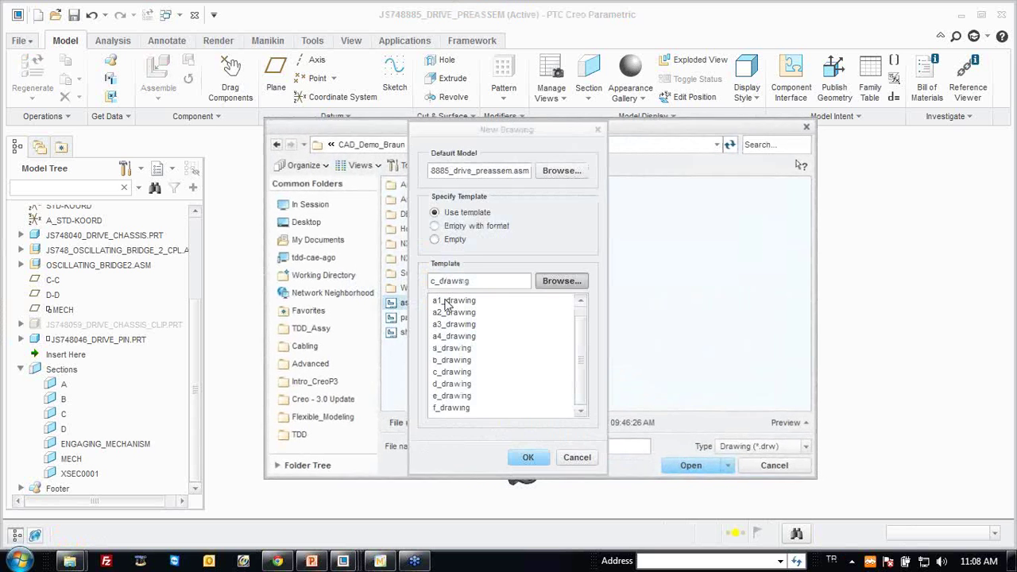
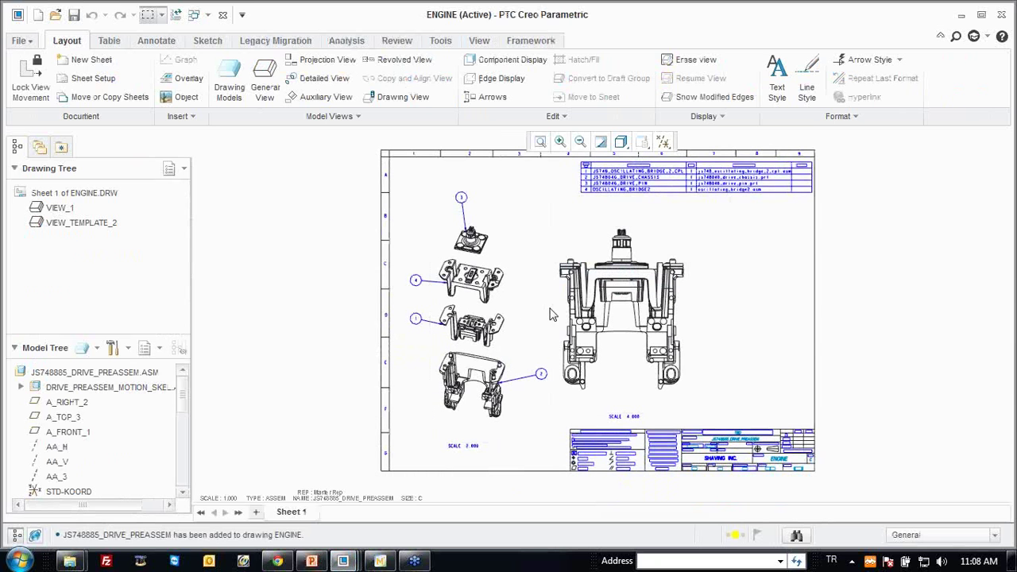
Switch to the JS748885_DRIVE_PREASSEM assembly window.
{"action": "scroll", "coordinate": [504, 273], "scroll_direction": "down", "scroll_amount": 3}
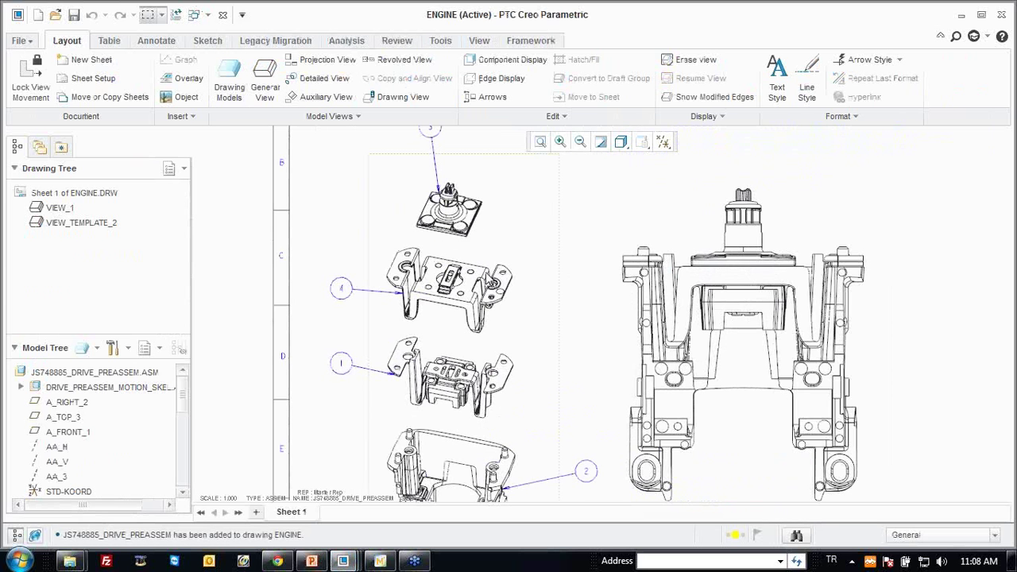
{"action": "scroll", "coordinate": [436, 215], "scroll_direction": "up", "scroll_amount": 1}
{"action": "scroll", "coordinate": [469, 246], "scroll_direction": "up", "scroll_amount": 1}
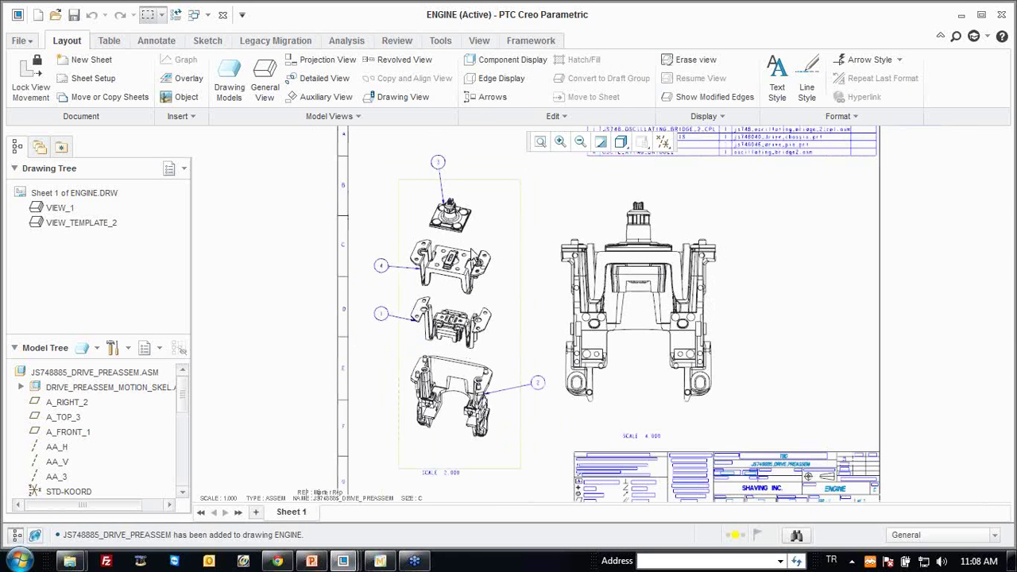
{"action": "scroll", "coordinate": [434, 318], "scroll_direction": "up", "scroll_amount": 1}
{"action": "left_click", "coordinate": [197, 14]}
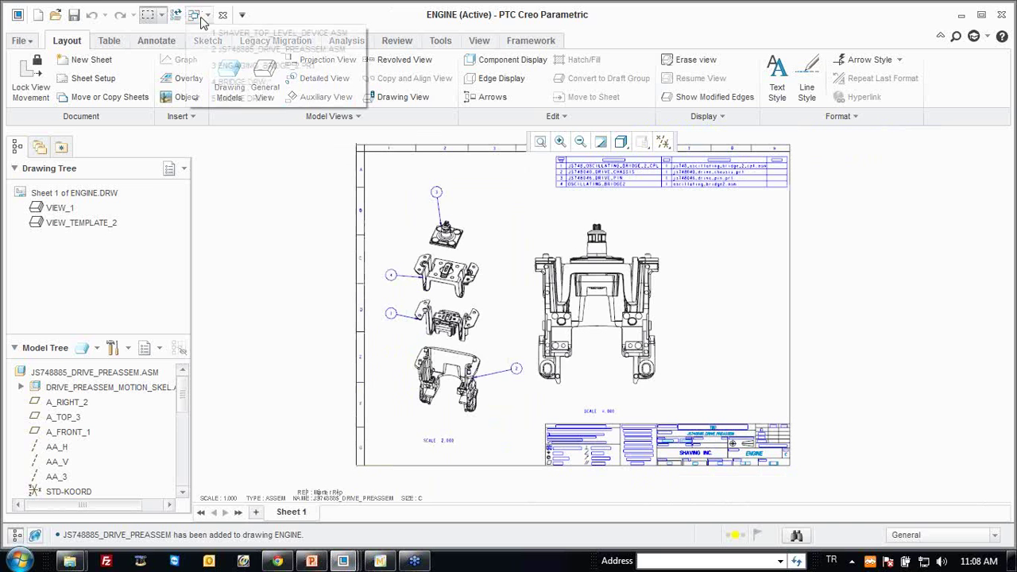
{"action": "left_click", "coordinate": [262, 50]}
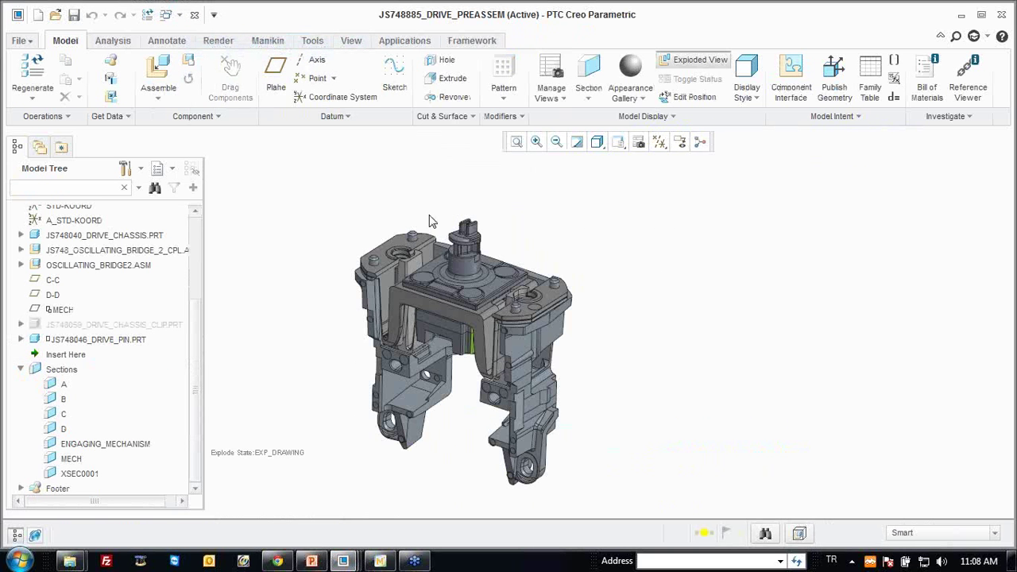
Show the assembly in its EXP_DRAWING exploded state, then return it to assembled.
{"action": "left_click", "coordinate": [662, 61]}
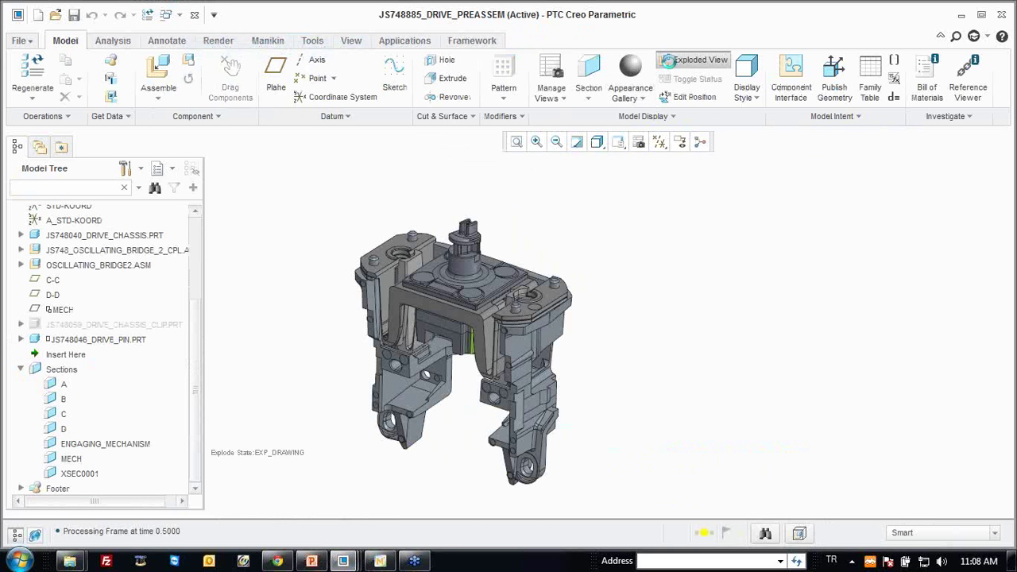
{"action": "left_click", "coordinate": [691, 60]}
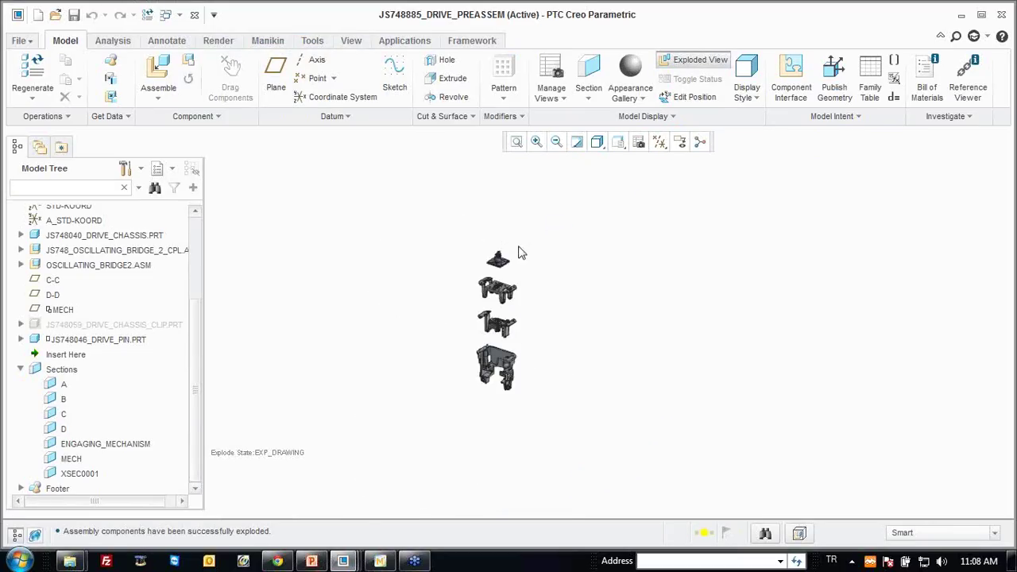
{"action": "left_click", "coordinate": [672, 60]}
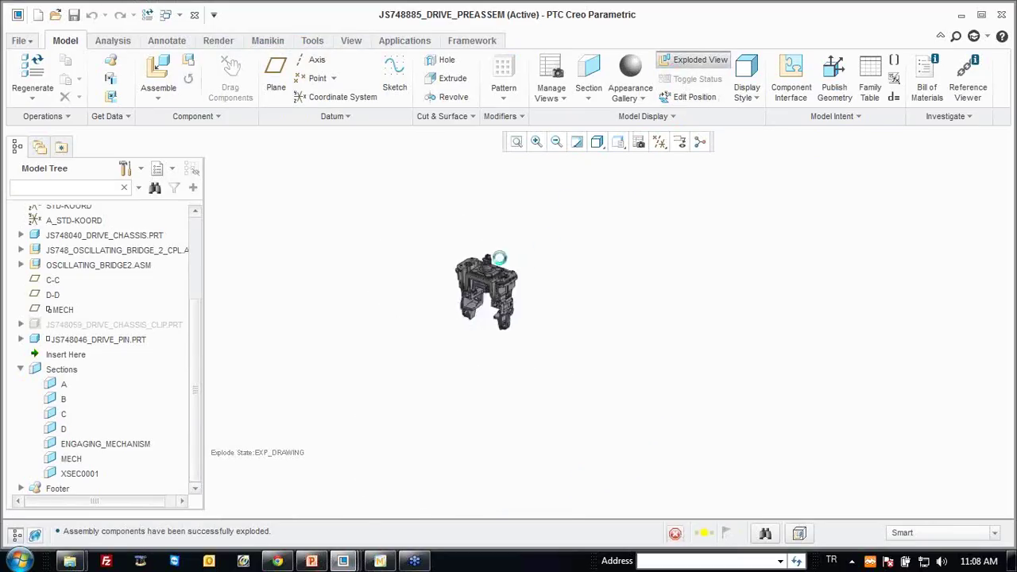
{"action": "scroll", "coordinate": [413, 324], "scroll_direction": "down", "scroll_amount": 2}
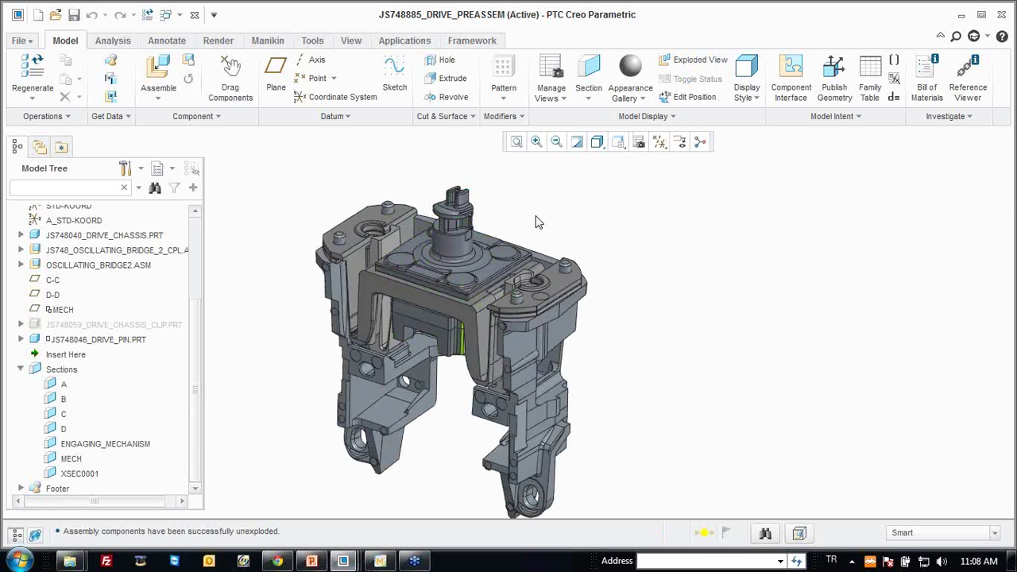
Turn on datum point display from the Tools tab.
{"action": "left_click", "coordinate": [312, 41]}
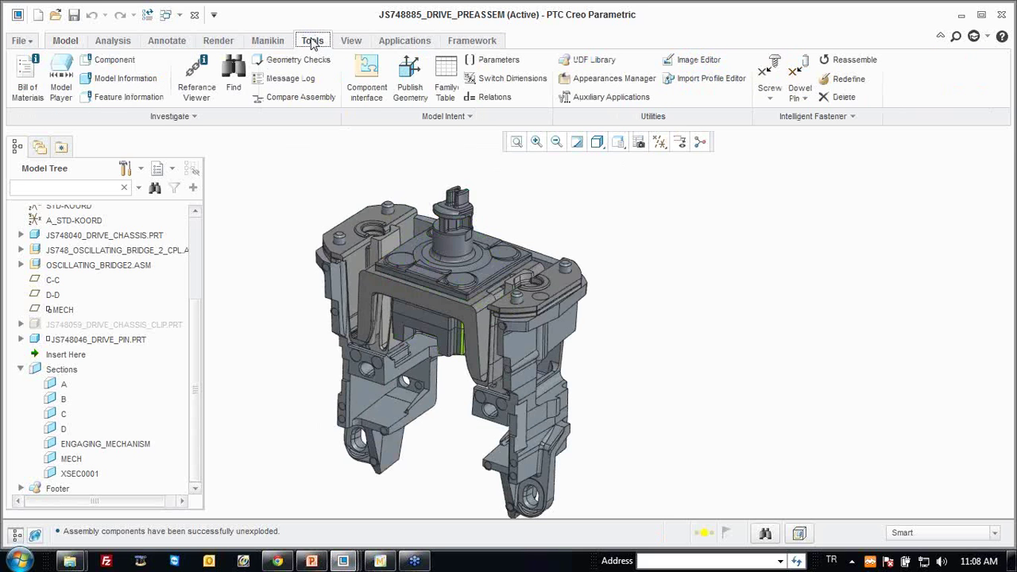
{"action": "left_click", "coordinate": [659, 148]}
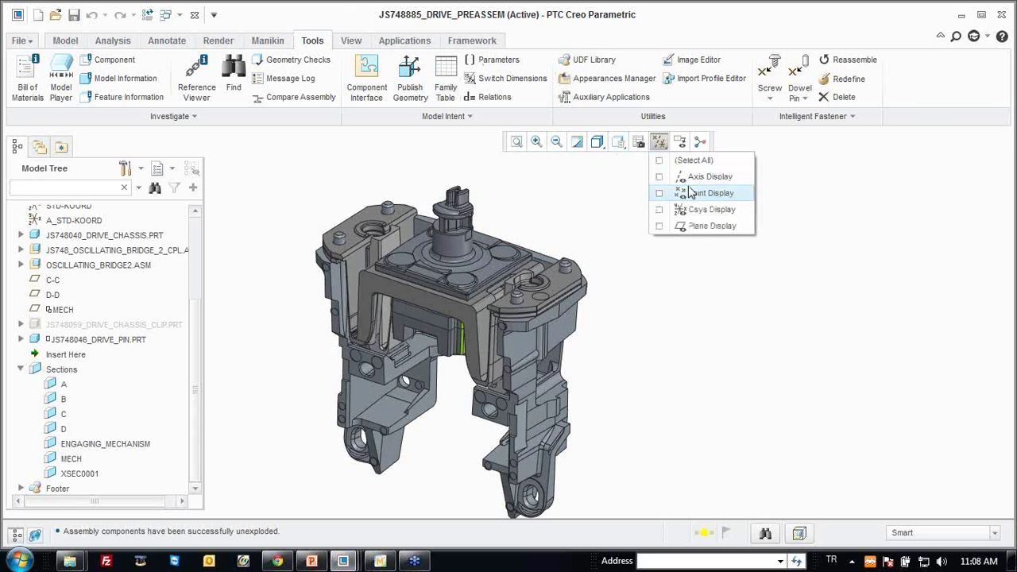
{"action": "left_click", "coordinate": [680, 194]}
{"action": "left_click", "coordinate": [666, 143]}
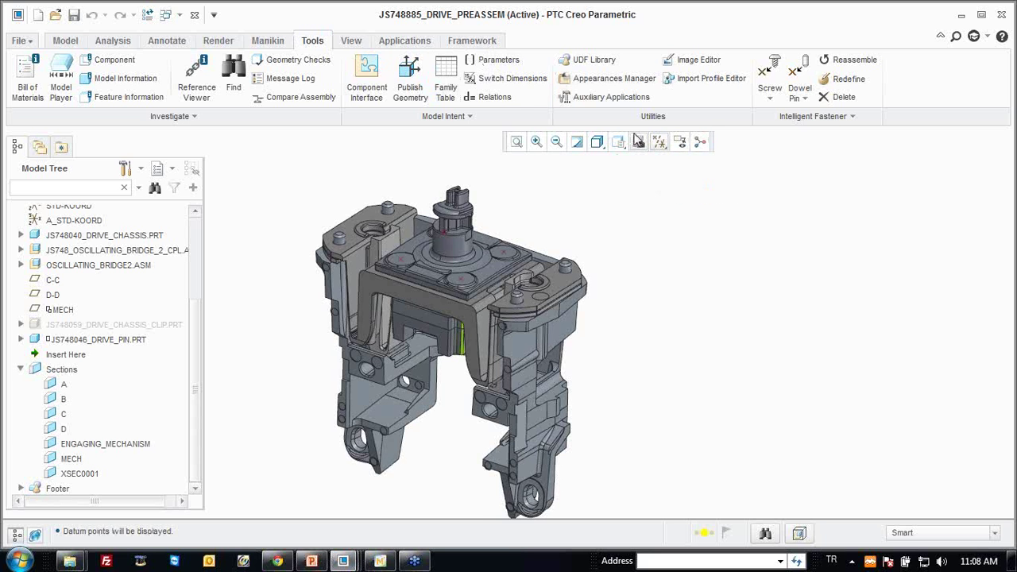
Place a screw at the drive pin datum point, headed on the top face, threading into ENGAGING_BRIDGE_2.
{"action": "left_click", "coordinate": [773, 76]}
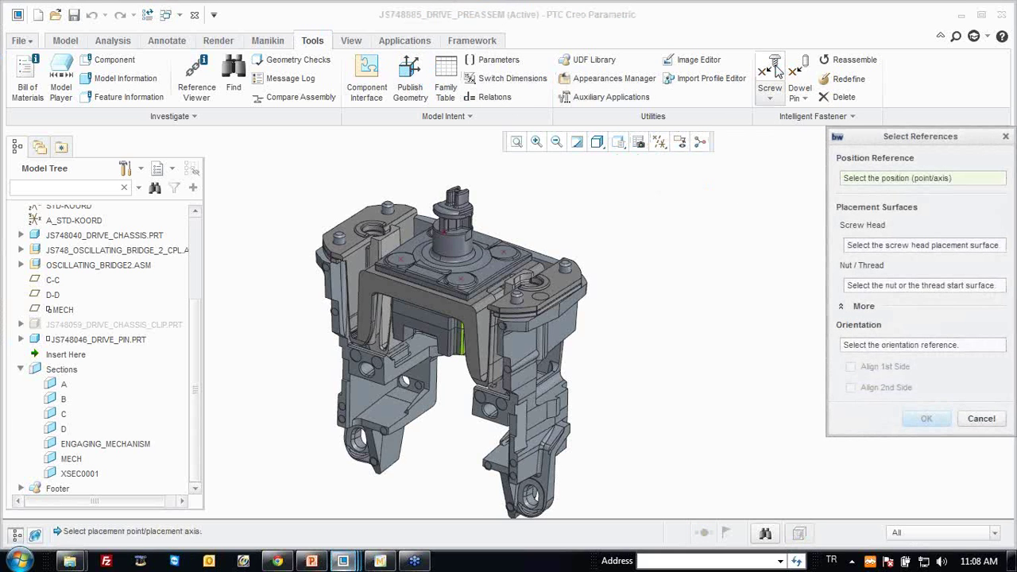
{"action": "left_click", "coordinate": [464, 282]}
{"action": "scroll", "coordinate": [461, 279], "scroll_direction": "down", "scroll_amount": 3}
{"action": "scroll", "coordinate": [469, 282], "scroll_direction": "down", "scroll_amount": 4}
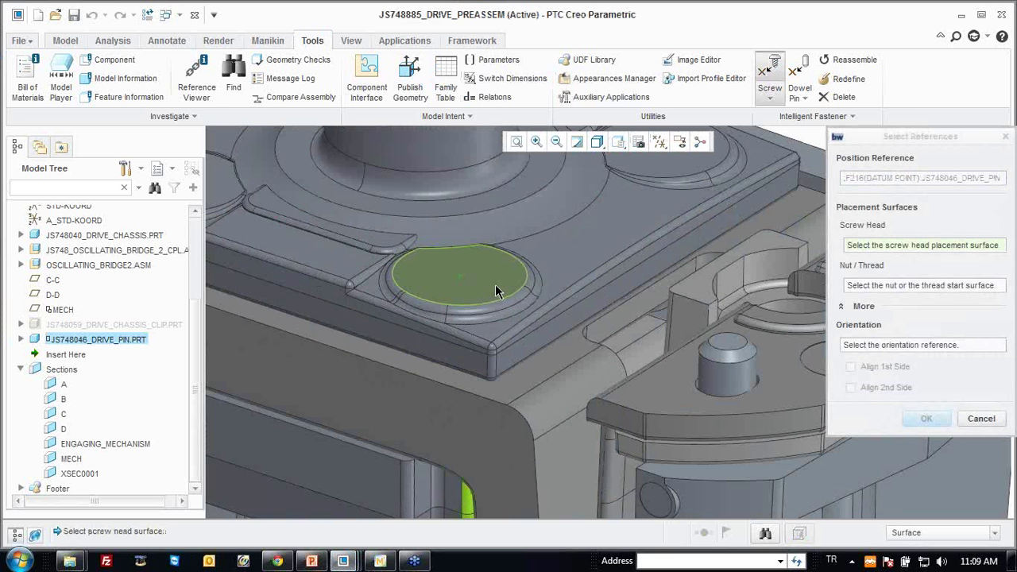
{"action": "left_click", "coordinate": [496, 291]}
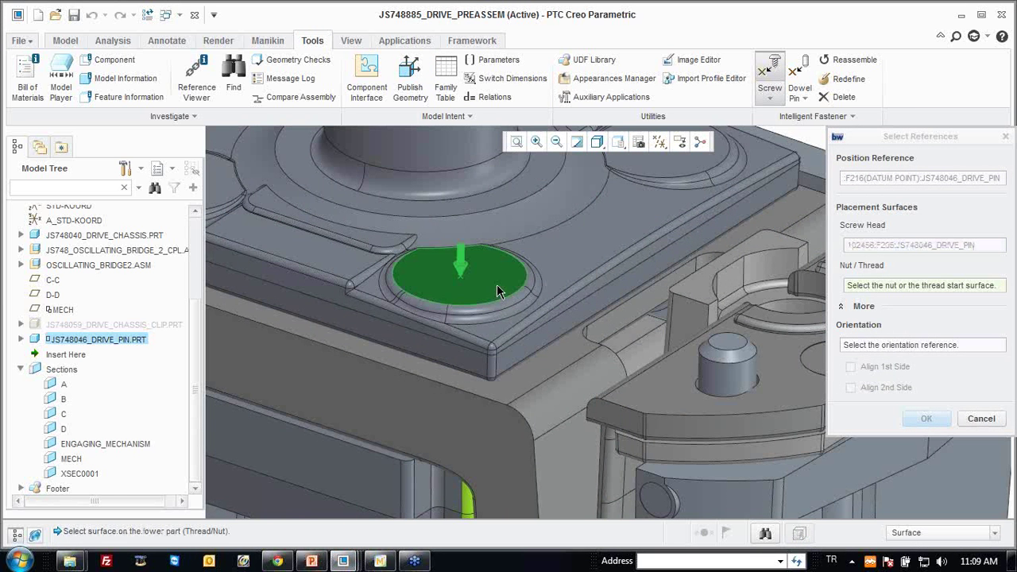
{"action": "left_click", "coordinate": [441, 344]}
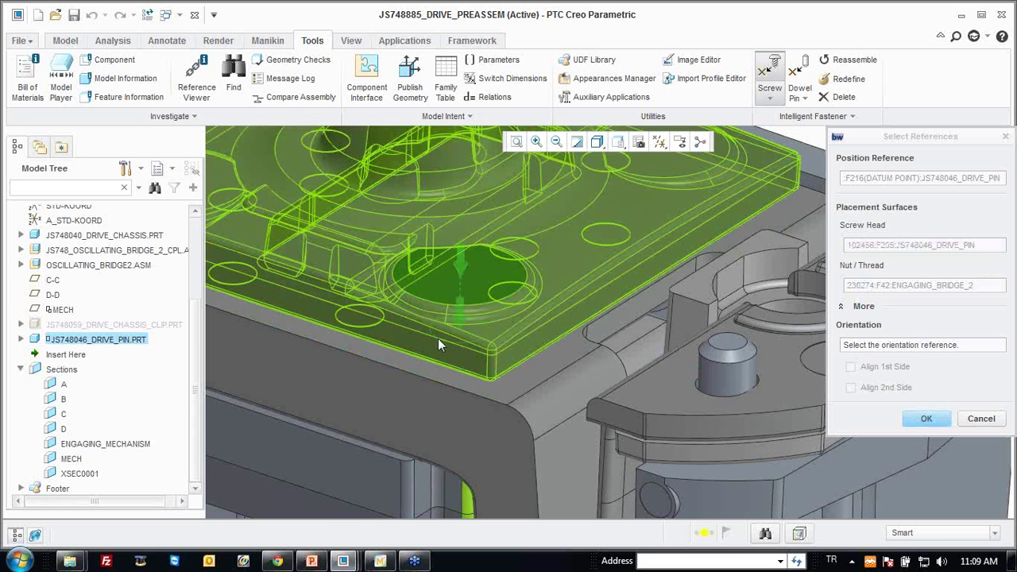
{"action": "scroll", "coordinate": [505, 244], "scroll_direction": "up", "scroll_amount": 4}
{"action": "scroll", "coordinate": [505, 245], "scroll_direction": "up", "scroll_amount": 2}
{"action": "middle_click", "coordinate": [663, 201]}
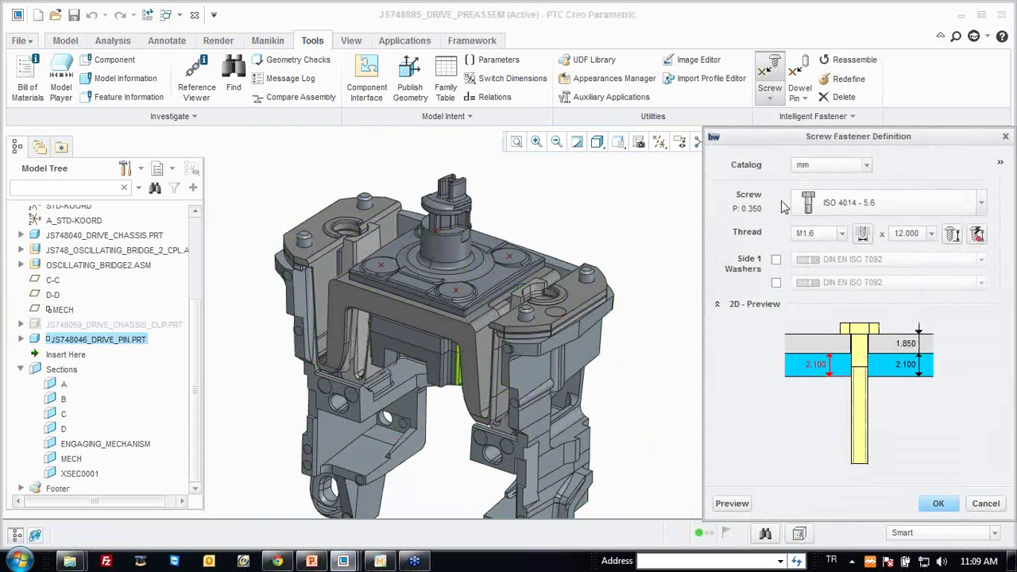
Set the screw to the custom My Standard 001 catalog with M03 thread.
{"action": "left_click_drag", "start_coordinate": [811, 137], "coordinate": [709, 128]}
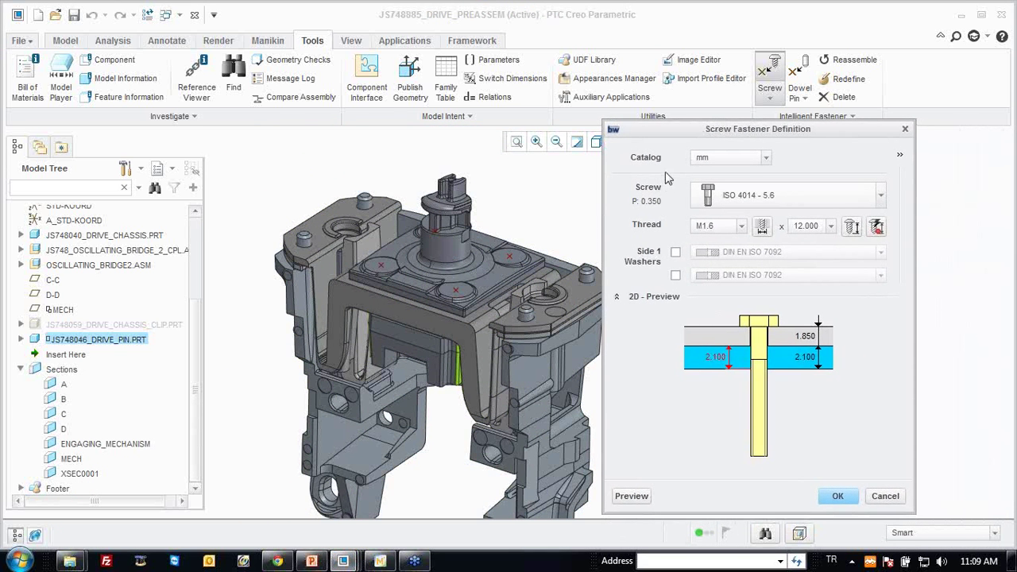
{"action": "left_click", "coordinate": [713, 157]}
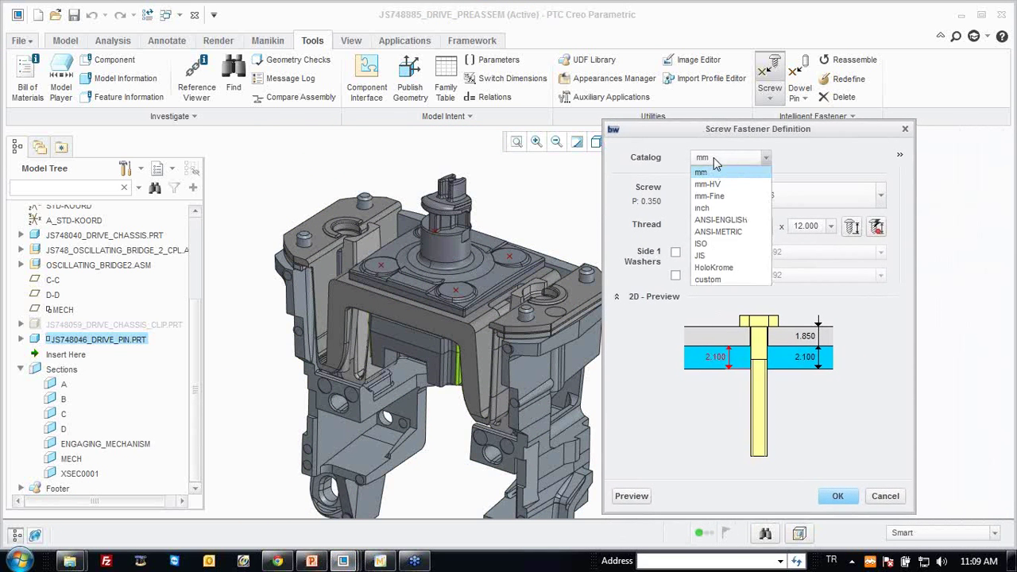
{"action": "left_click", "coordinate": [725, 282]}
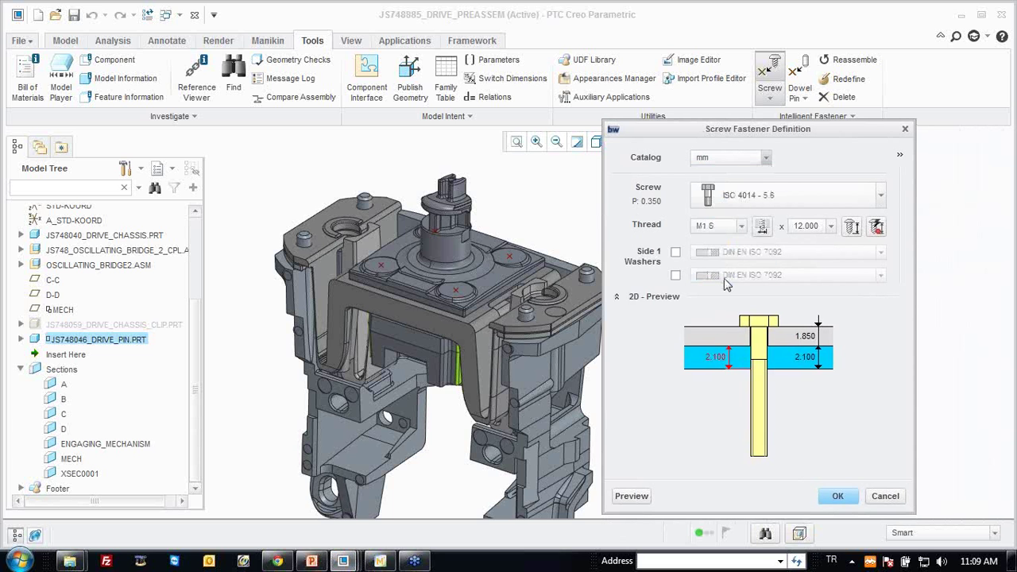
{"action": "left_click", "coordinate": [743, 228]}
{"action": "left_click", "coordinate": [711, 341]}
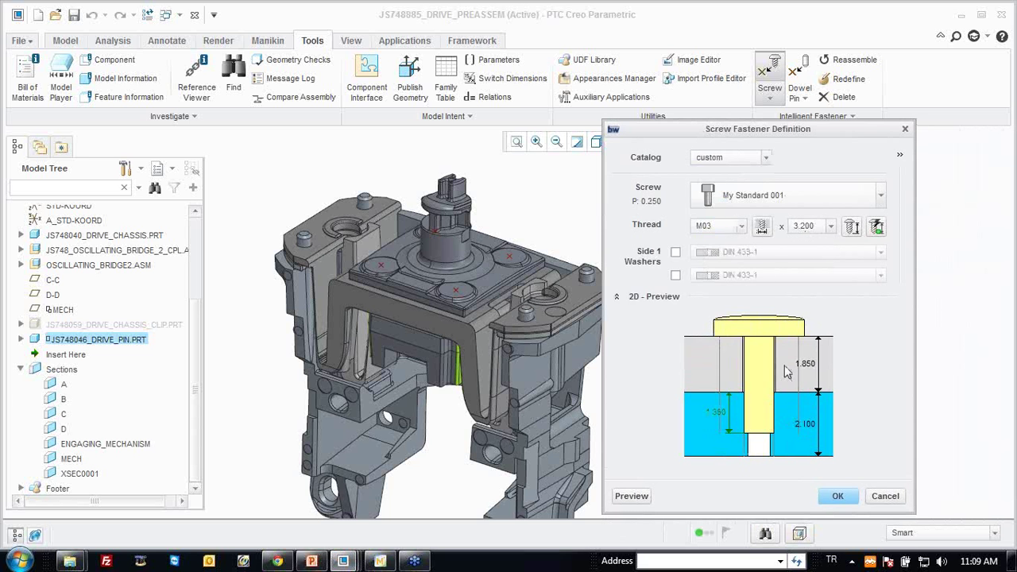
Add a DIN 433-1 washer under the screw head and expand the hole settings.
{"action": "left_click", "coordinate": [675, 252]}
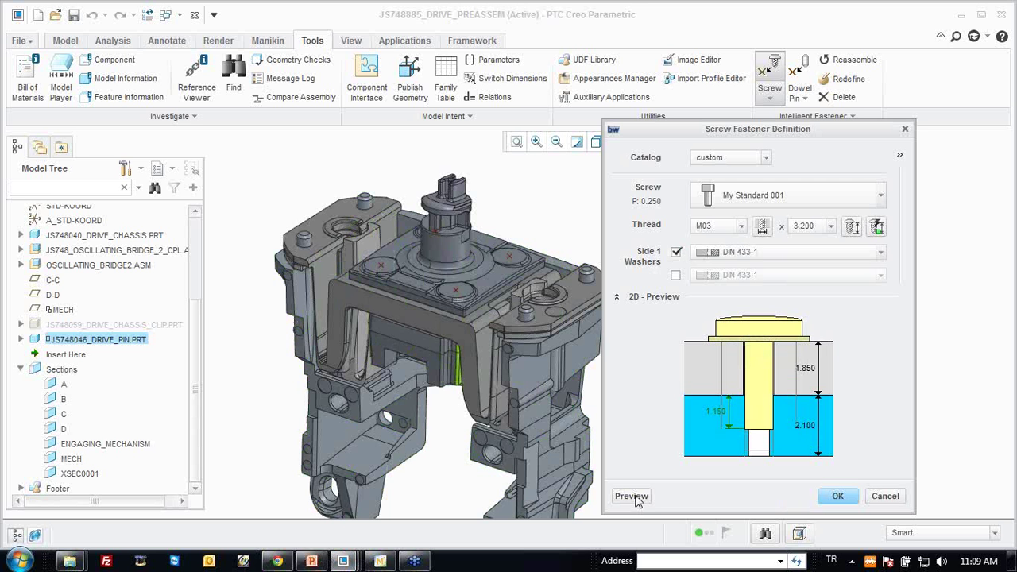
{"action": "scroll", "coordinate": [480, 300], "scroll_direction": "up", "scroll_amount": 2}
{"action": "scroll", "coordinate": [446, 307], "scroll_direction": "up", "scroll_amount": 2}
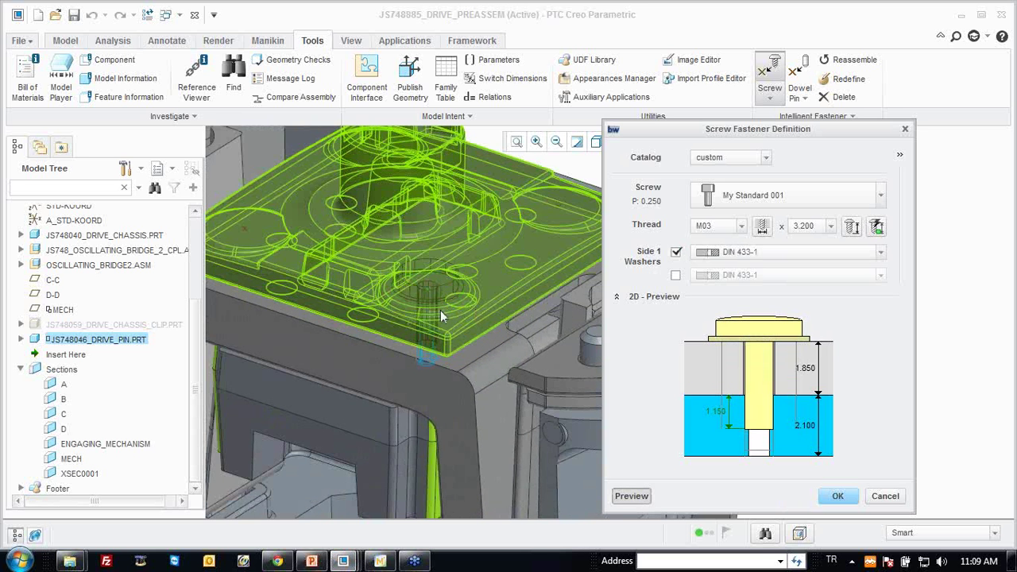
{"action": "scroll", "coordinate": [441, 325], "scroll_direction": "down", "scroll_amount": 3}
{"action": "scroll", "coordinate": [430, 321], "scroll_direction": "up", "scroll_amount": 1}
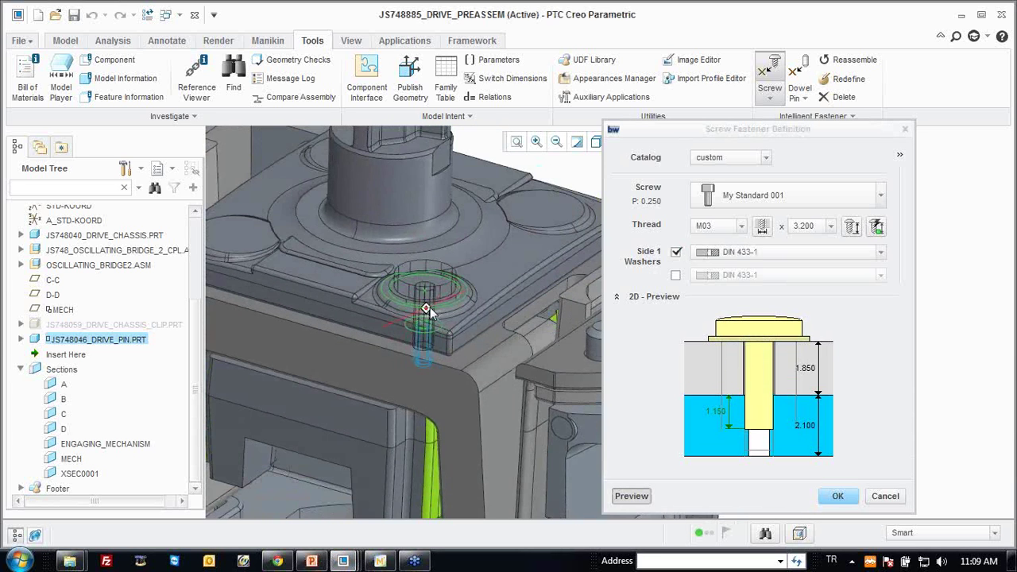
{"action": "scroll", "coordinate": [427, 319], "scroll_direction": "down", "scroll_amount": 2}
{"action": "left_click", "coordinate": [427, 319]}
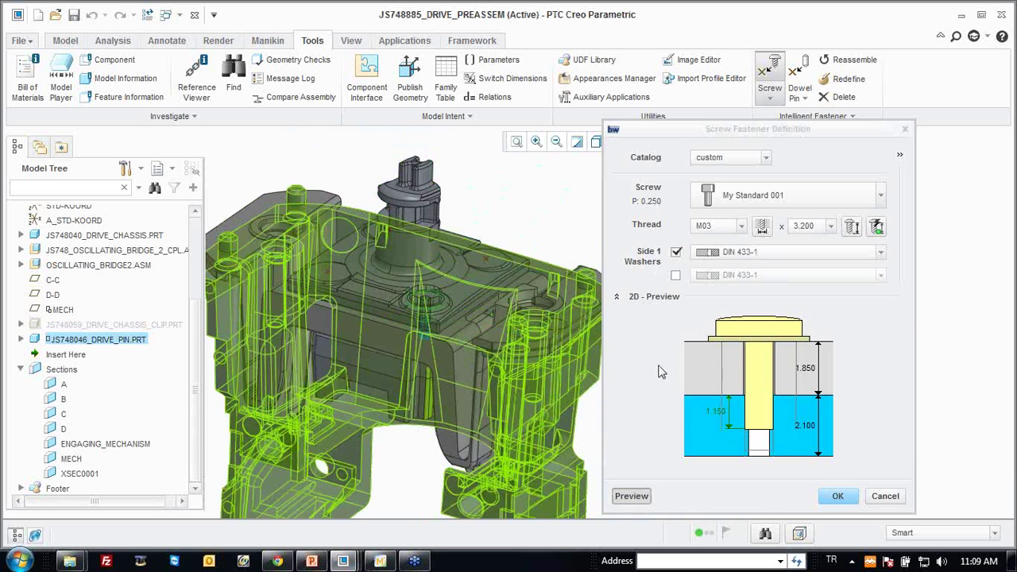
{"action": "left_click", "coordinate": [900, 155]}
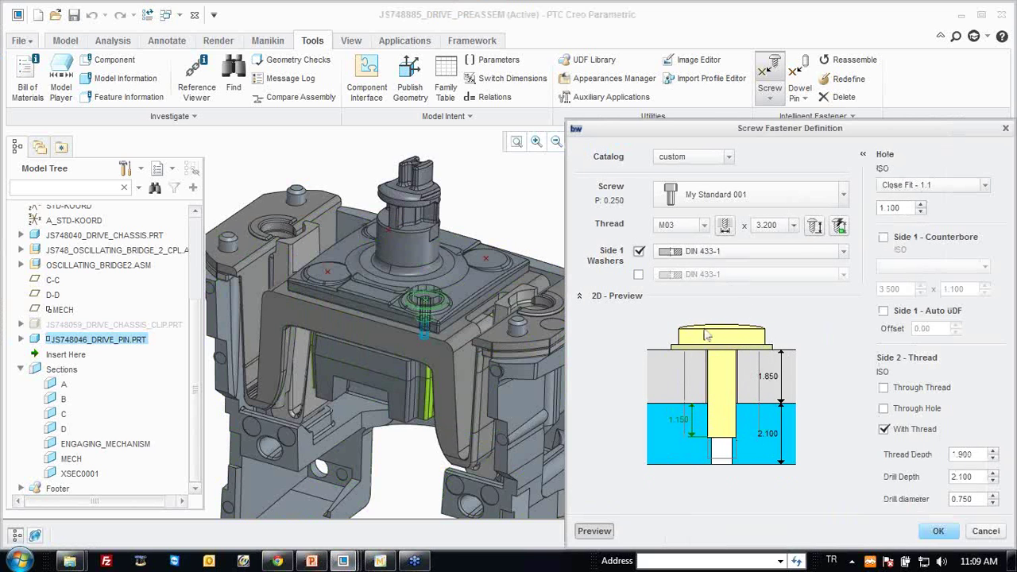
Step the screw hole value to 1.000.
{"action": "left_click", "coordinate": [923, 205]}
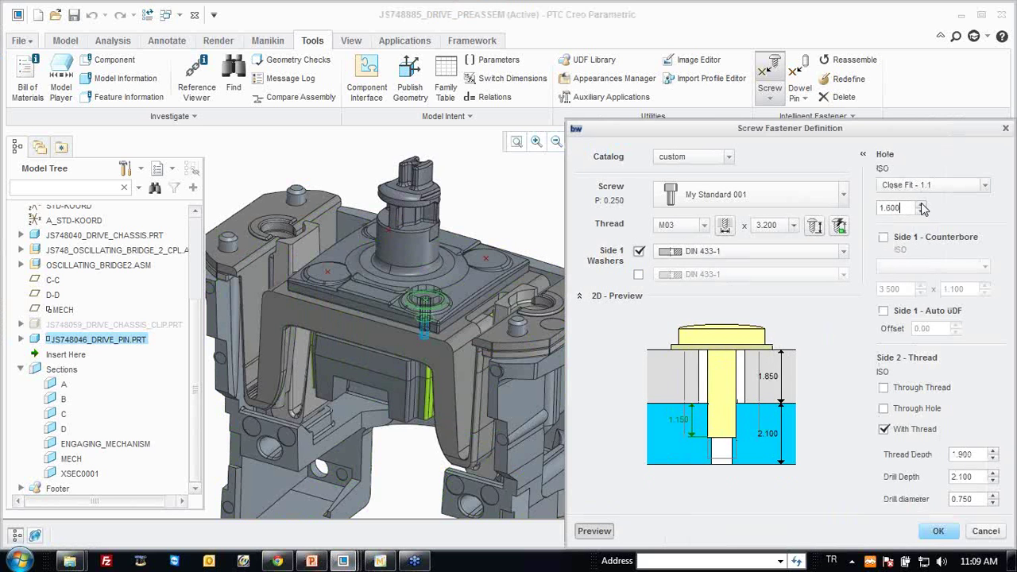
{"action": "left_click", "coordinate": [922, 211]}
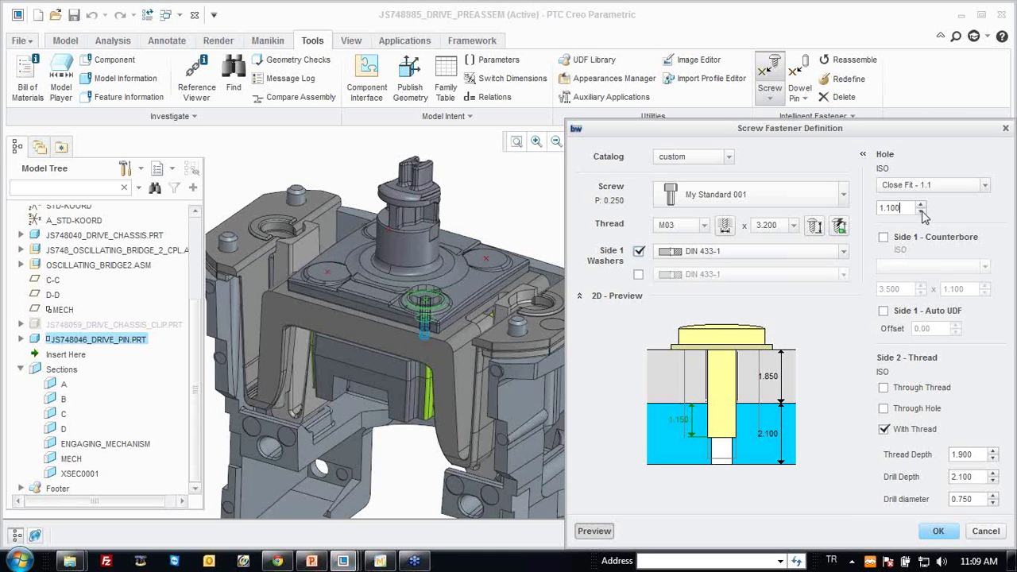
{"action": "left_click", "coordinate": [922, 206]}
{"action": "left_click", "coordinate": [922, 212]}
Set thread depth to 1.150 and drill depth to 1.350.
{"action": "double_click", "coordinate": [975, 455]}
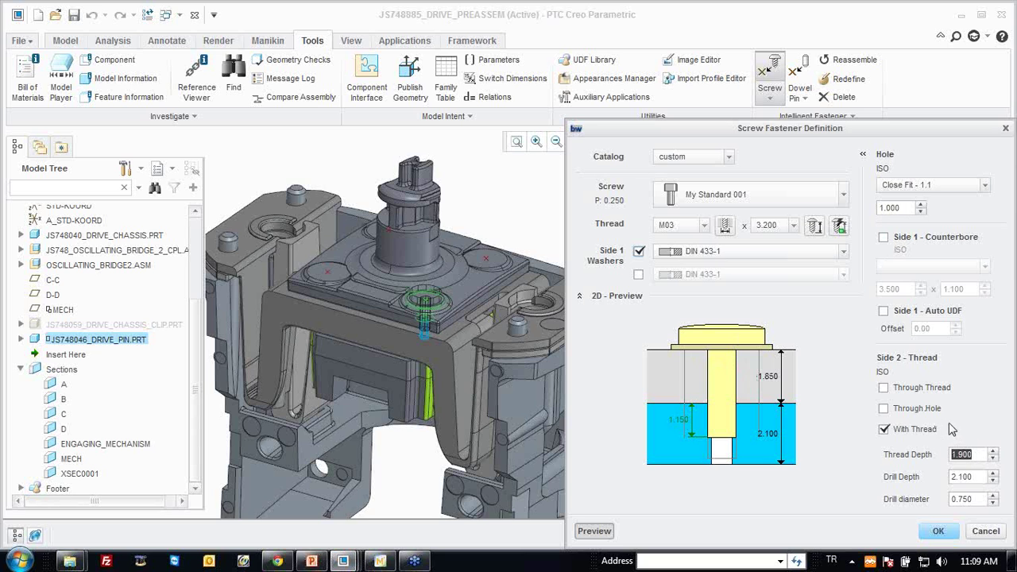
{"action": "type", "text": "1.150"}
{"action": "key", "text": "Return"}
{"action": "double_click", "coordinate": [981, 476]}
{"action": "type", "text": "1.350"}
{"action": "key", "text": "Return"}
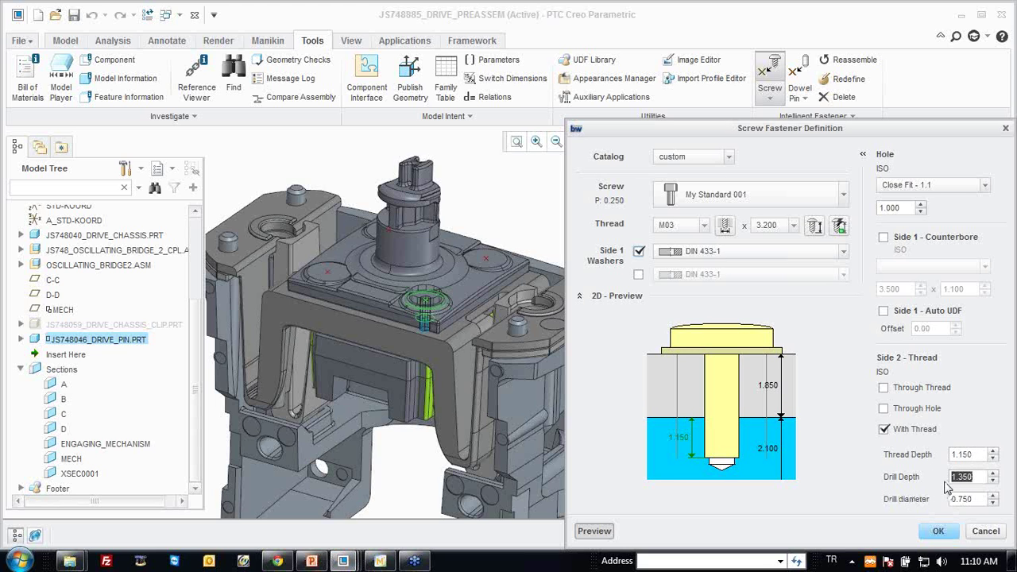
{"action": "mouse_move", "coordinate": [429, 318]}
{"action": "middle_mouse_down"}
{"action": "mouse_move", "coordinate": [446, 278]}
{"action": "mouse_move", "coordinate": [440, 310]}
{"action": "middle_mouse_up"}
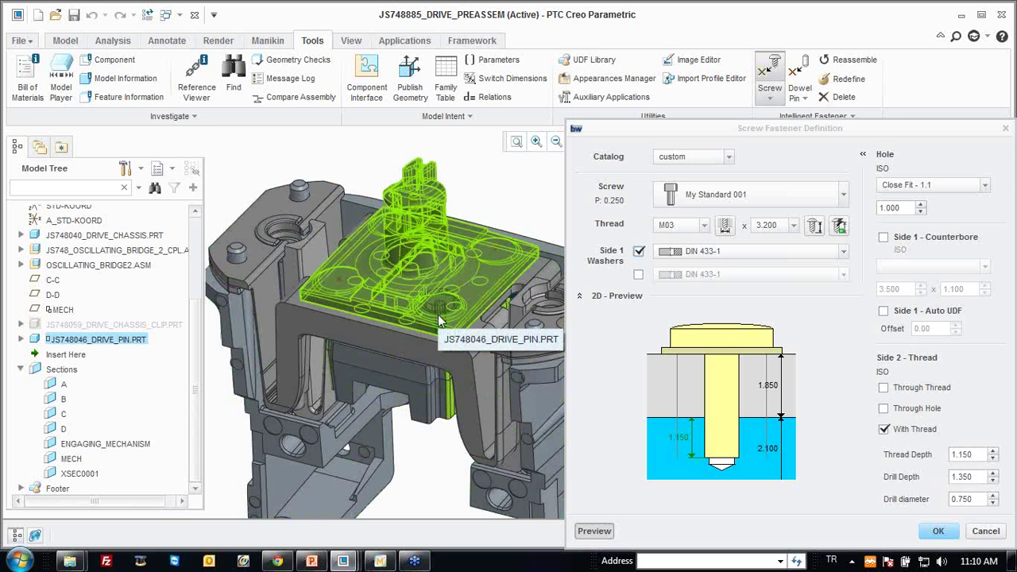
Confirm the M03 screw definition and assemble it on all four patterned plate holes.
{"action": "left_click", "coordinate": [939, 531]}
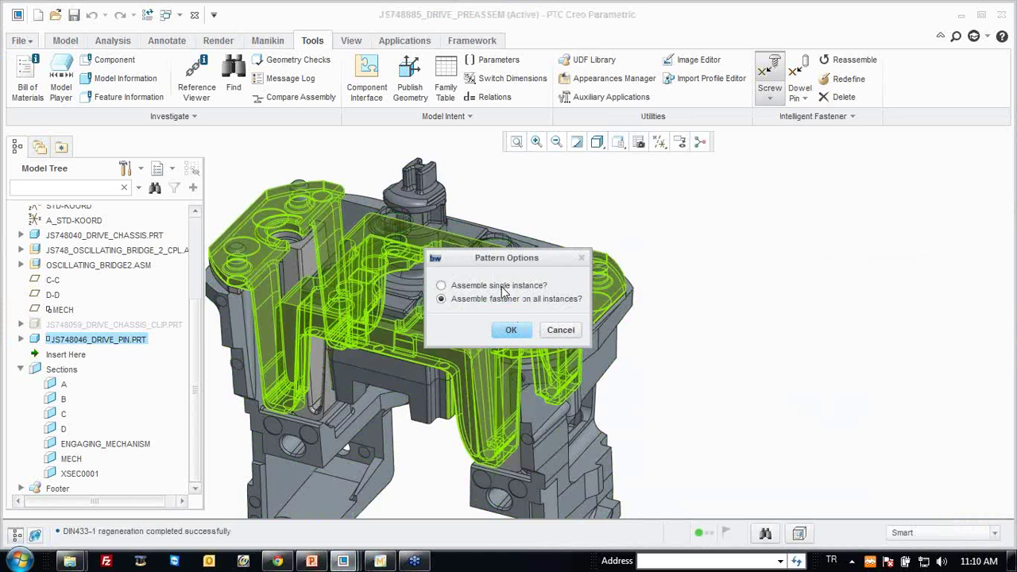
{"action": "left_click_drag", "start_coordinate": [564, 259], "coordinate": [732, 207]}
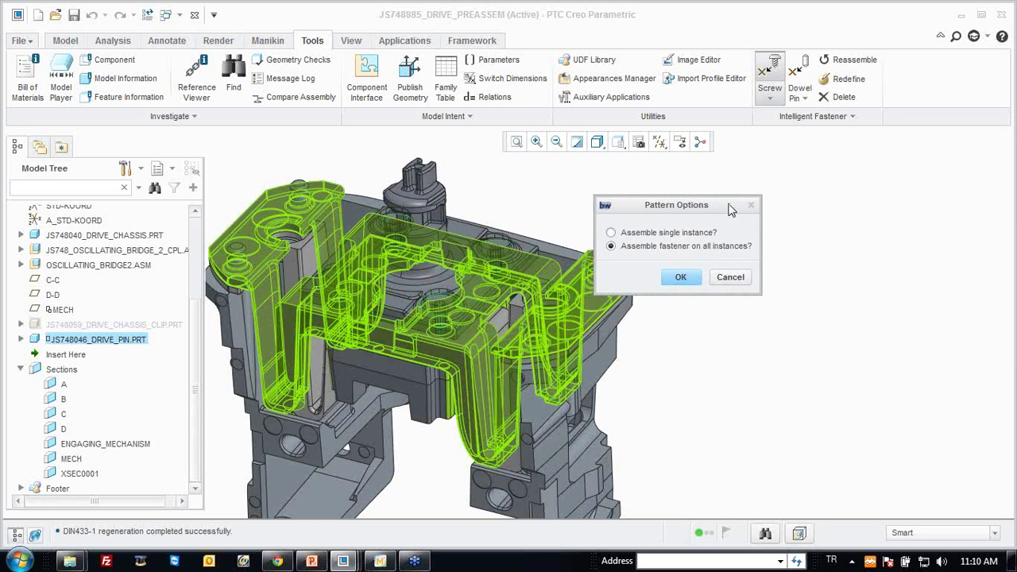
{"action": "left_click", "coordinate": [687, 276]}
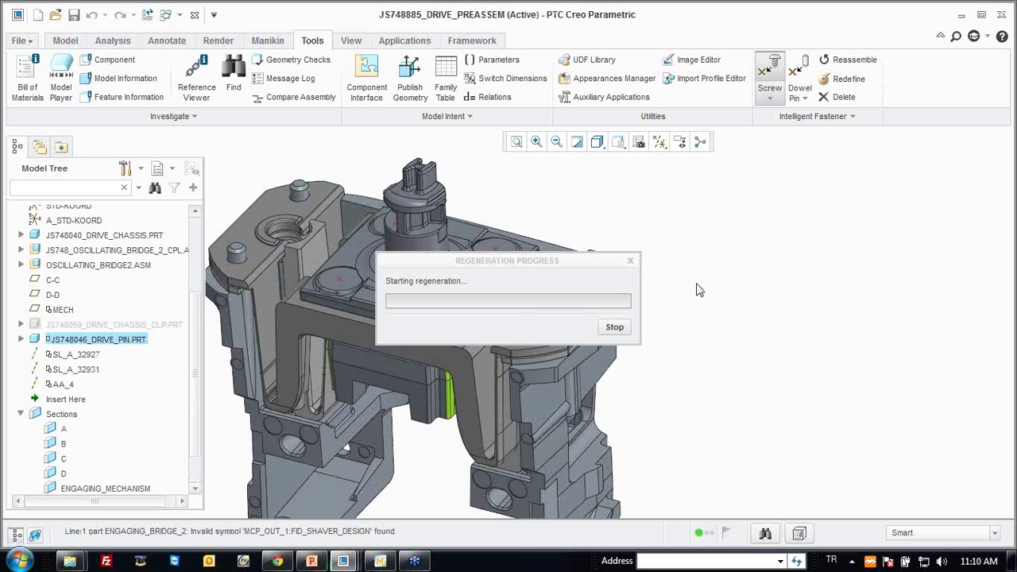
{"action": "middle_click", "coordinate": [698, 290]}
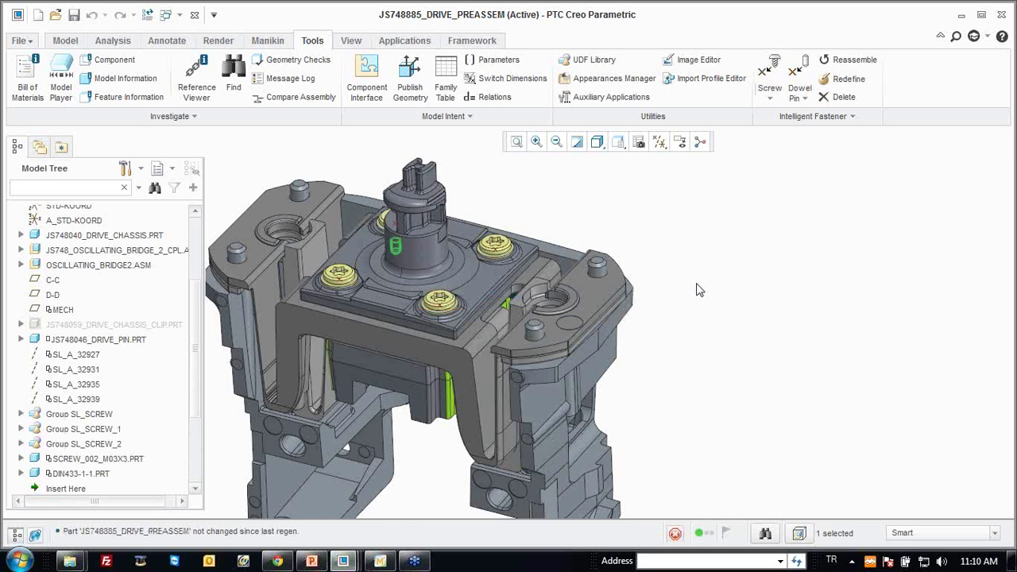
Turn off datum point display in the assembly.
{"action": "scroll", "coordinate": [493, 280], "scroll_direction": "down", "scroll_amount": 2}
{"action": "scroll", "coordinate": [597, 234], "scroll_direction": "up", "scroll_amount": 5}
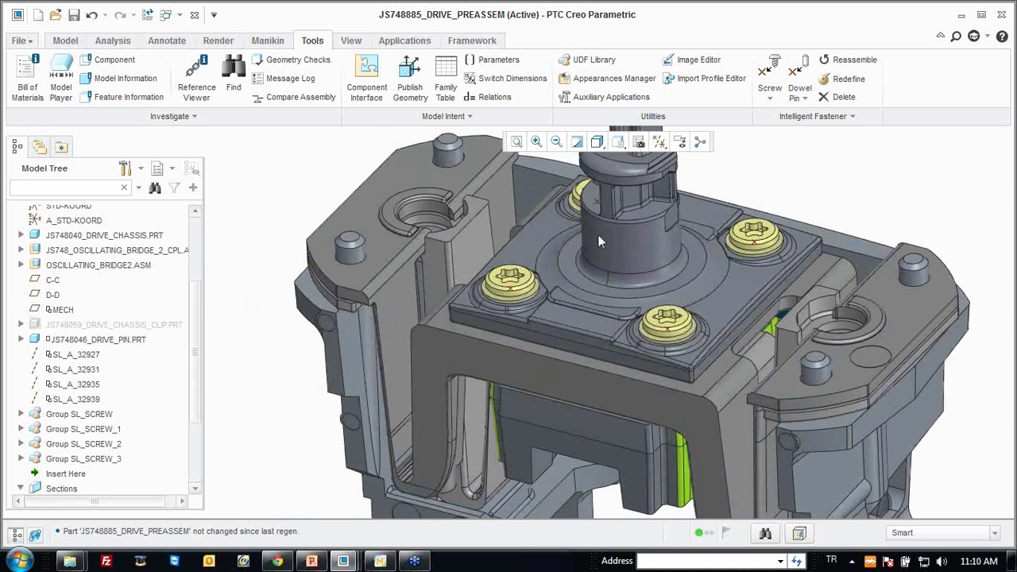
{"action": "middle_click_drag", "start_coordinate": [724, 254], "coordinate": [703, 236]}
{"action": "left_click", "coordinate": [703, 236]}
{"action": "left_click", "coordinate": [660, 142]}
{"action": "left_click", "coordinate": [691, 197]}
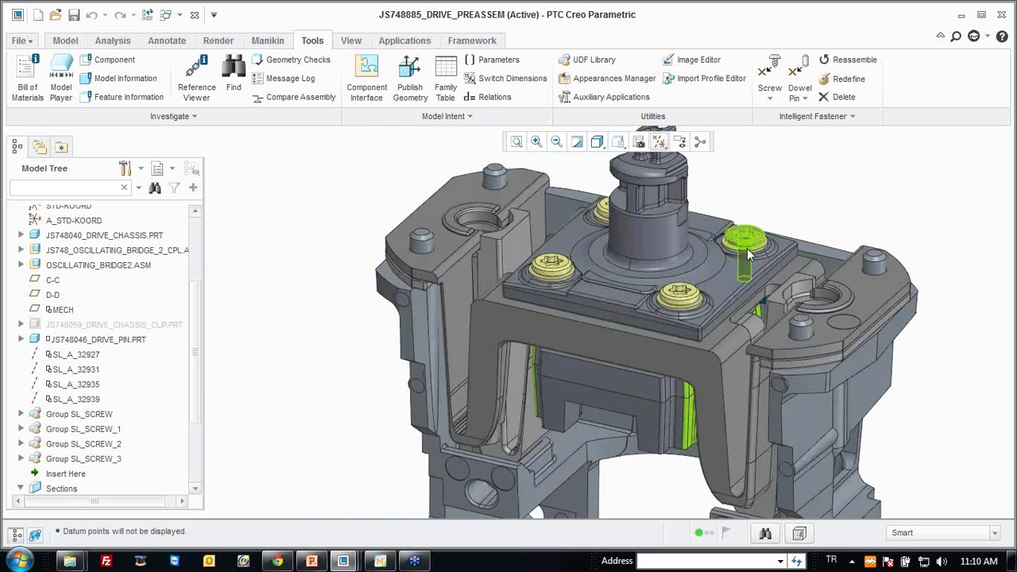
Open the JS748046_DRIVE_PIN part alone, view its four plate holes, then close it.
{"action": "left_click", "coordinate": [726, 268]}
{"action": "right_click", "coordinate": [726, 268]}
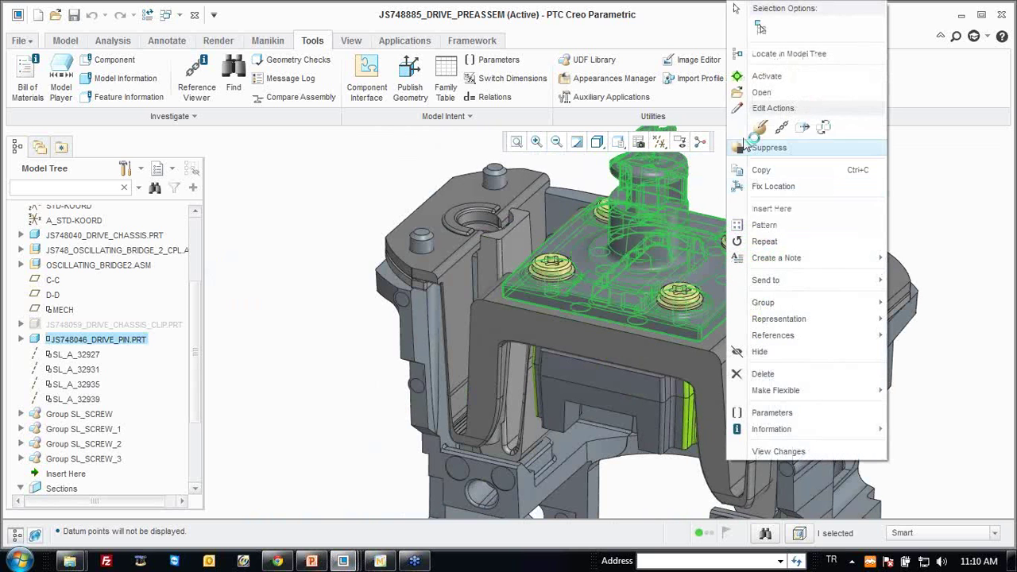
{"action": "left_click", "coordinate": [759, 99]}
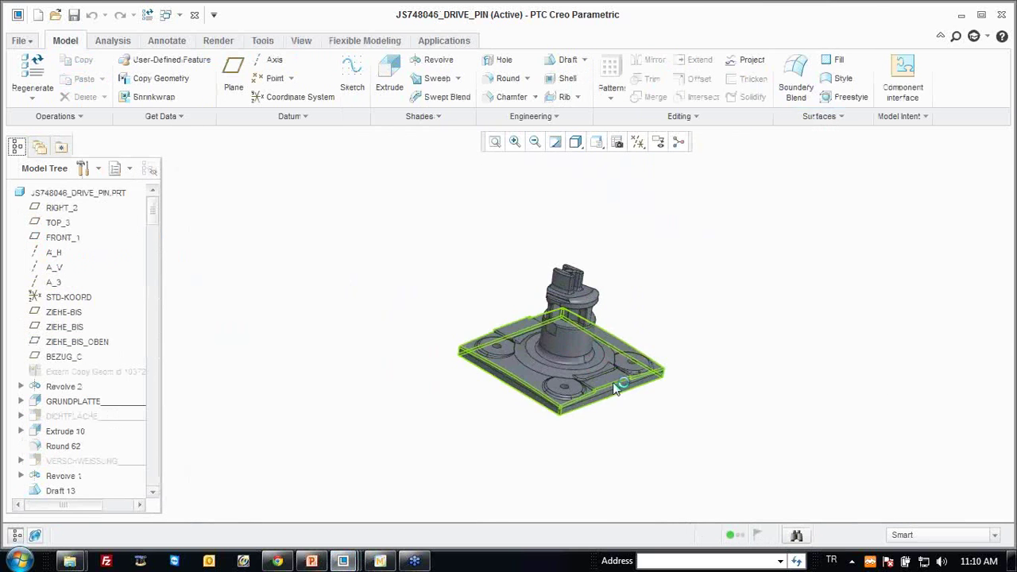
{"action": "scroll", "coordinate": [578, 398], "scroll_direction": "up", "scroll_amount": 3}
{"action": "mouse_move", "coordinate": [534, 391]}
{"action": "middle_mouse_down"}
{"action": "mouse_move", "coordinate": [545, 340]}
{"action": "mouse_move", "coordinate": [557, 357]}
{"action": "mouse_move", "coordinate": [549, 336]}
{"action": "middle_mouse_up"}
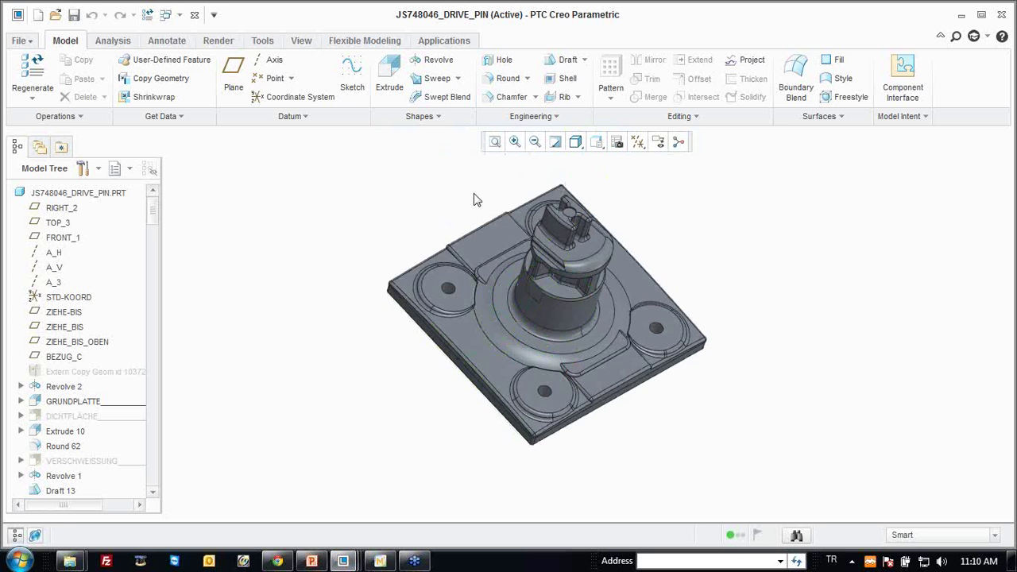
{"action": "left_click", "coordinate": [199, 15]}
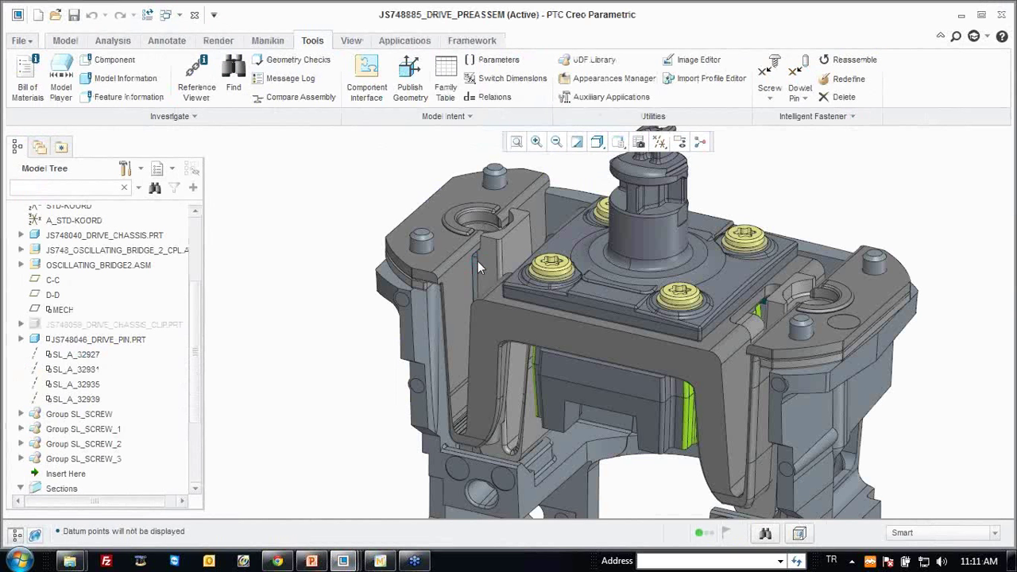
Start editing the Exp_Drawing explode positions in the View Manager.
{"action": "scroll", "coordinate": [635, 337], "scroll_direction": "up", "scroll_amount": 3}
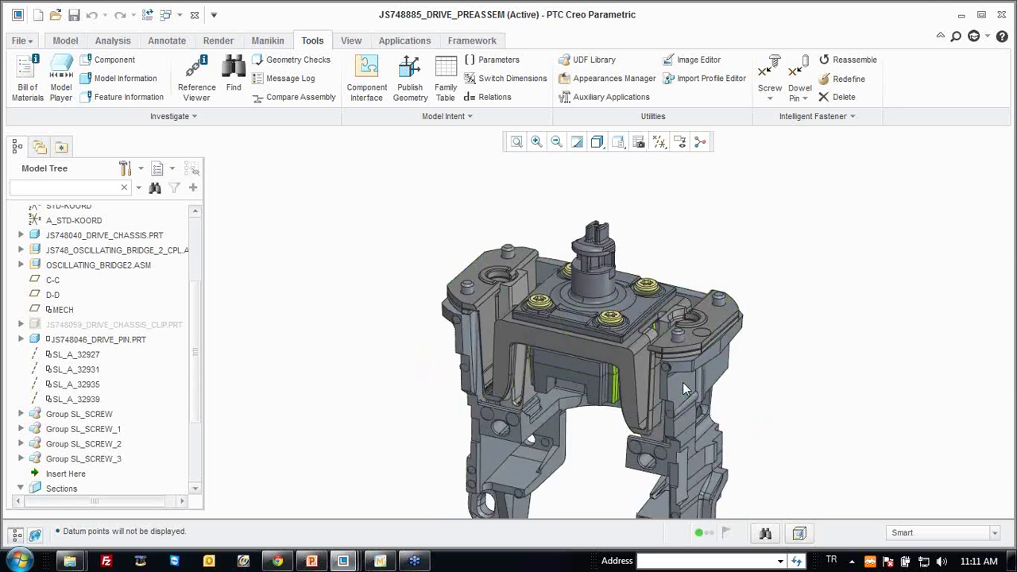
{"action": "scroll", "coordinate": [683, 382], "scroll_direction": "up", "scroll_amount": 3}
{"action": "scroll", "coordinate": [716, 353], "scroll_direction": "up", "scroll_amount": 2}
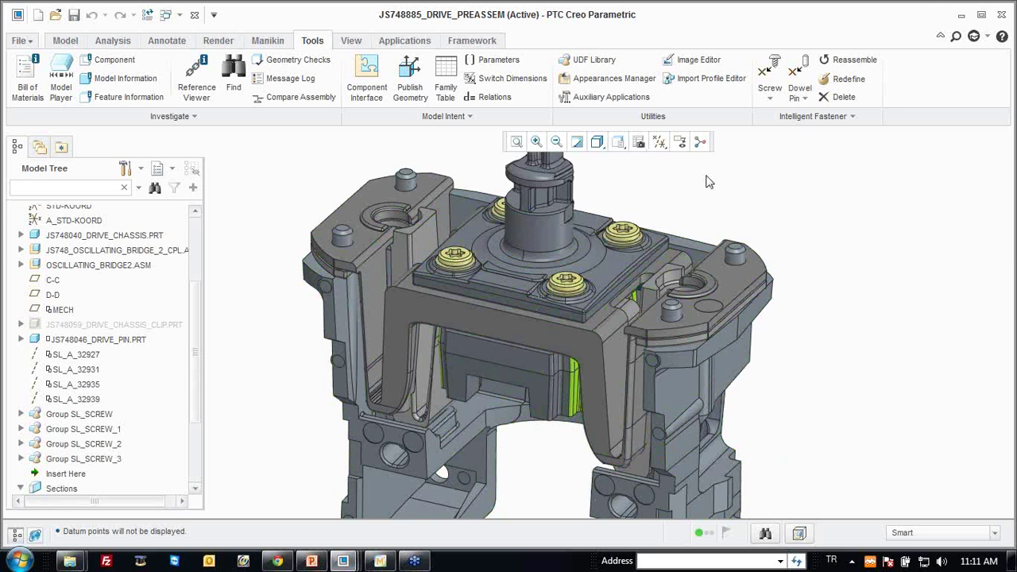
{"action": "left_click", "coordinate": [640, 144]}
{"action": "left_click", "coordinate": [897, 155]}
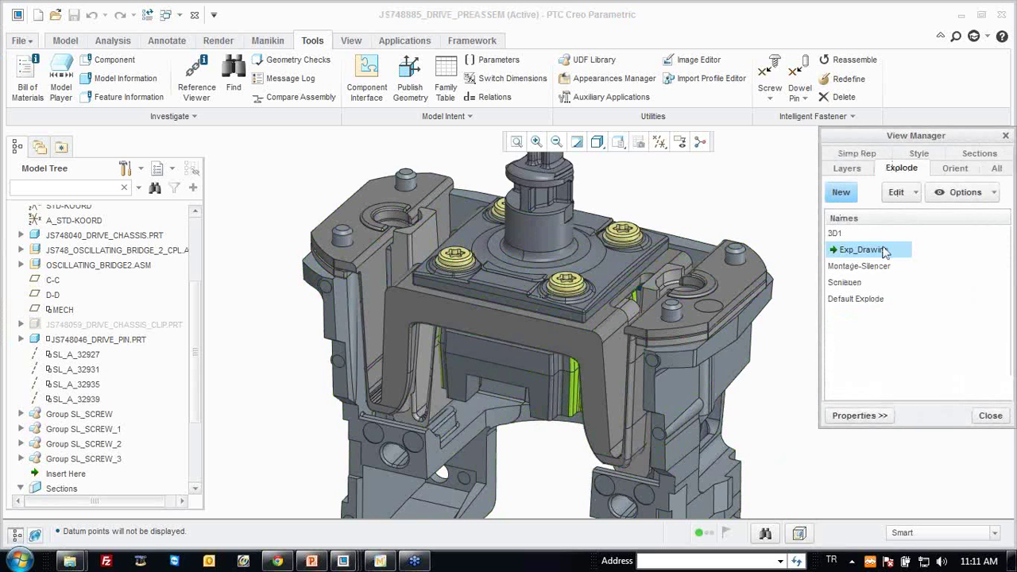
{"action": "right_click", "coordinate": [883, 250]}
{"action": "left_click", "coordinate": [927, 376]}
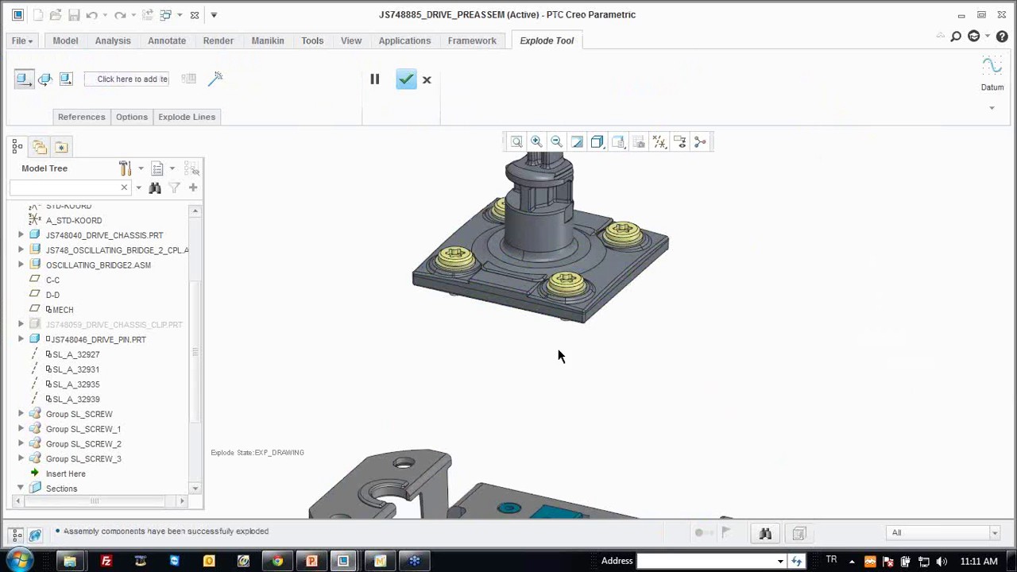
Select the four screws and their washers and lift them above the plate.
{"action": "scroll", "coordinate": [494, 216], "scroll_direction": "up", "scroll_amount": 2}
{"action": "left_click", "coordinate": [501, 214]}
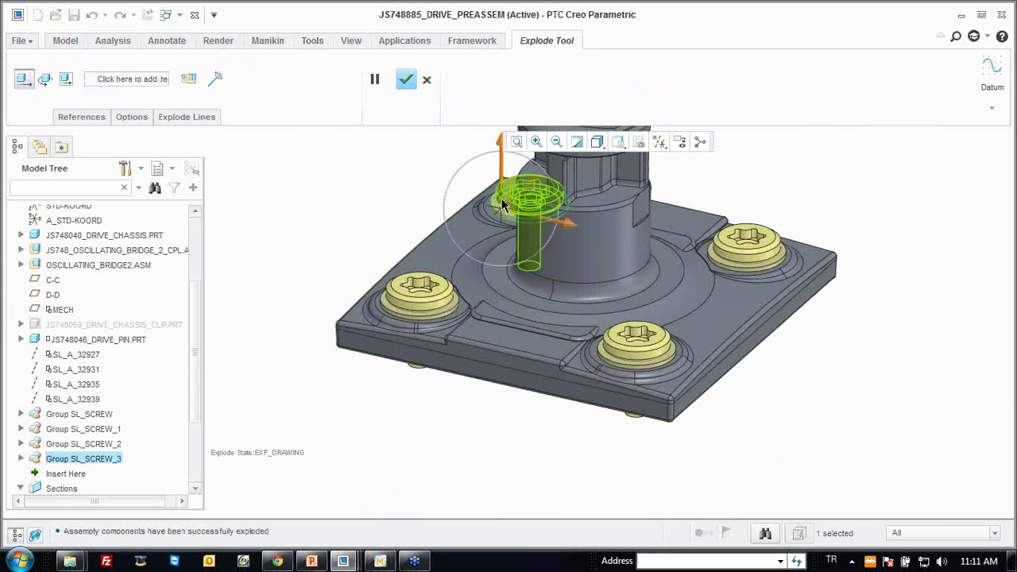
{"action": "left_click", "coordinate": [488, 200], "text": "ctrl"}
{"action": "left_click", "coordinate": [407, 324], "text": "ctrl"}
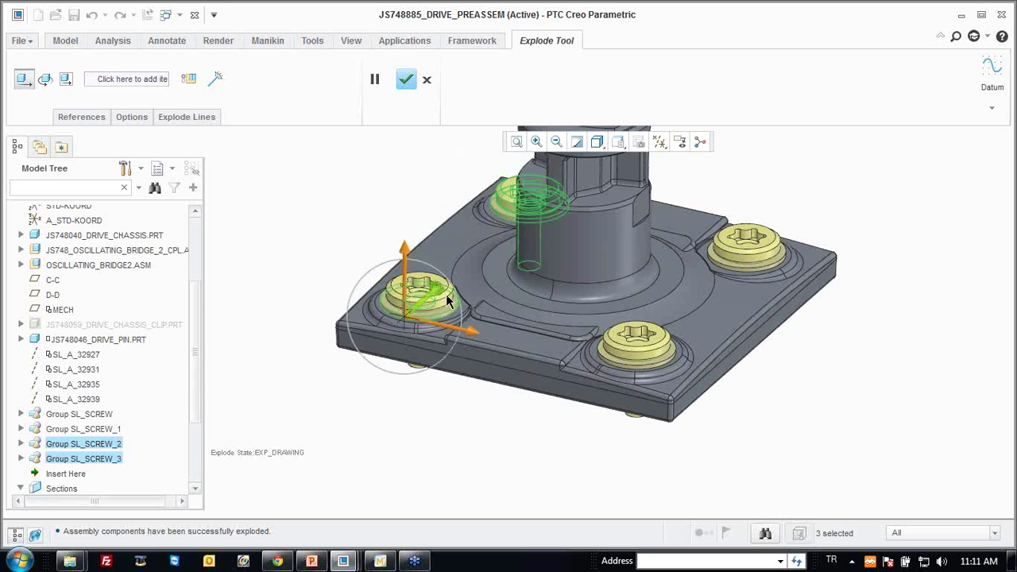
{"action": "left_click", "coordinate": [448, 295], "text": "ctrl"}
{"action": "left_click", "coordinate": [613, 361], "text": "ctrl"}
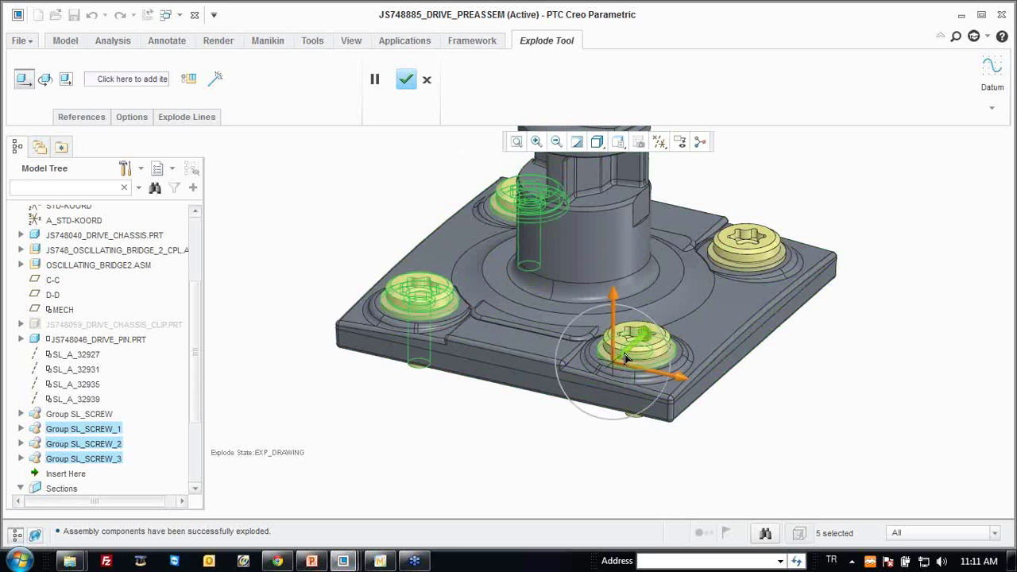
{"action": "left_click", "coordinate": [647, 353], "text": "ctrl"}
{"action": "left_click", "coordinate": [731, 266], "text": "ctrl"}
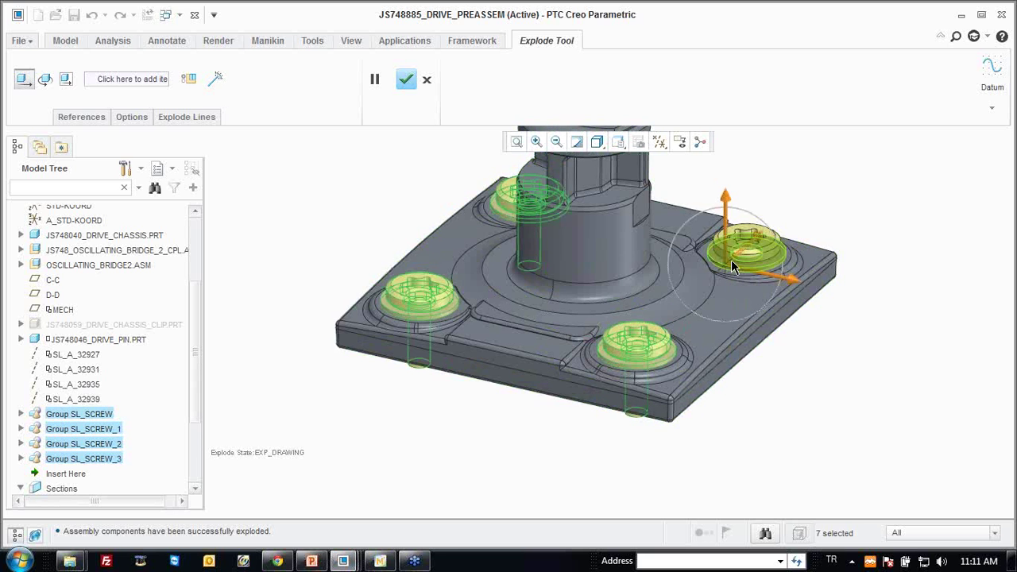
{"action": "left_click", "coordinate": [733, 297], "text": "ctrl"}
{"action": "scroll", "coordinate": [733, 297], "scroll_direction": "down", "scroll_amount": 3}
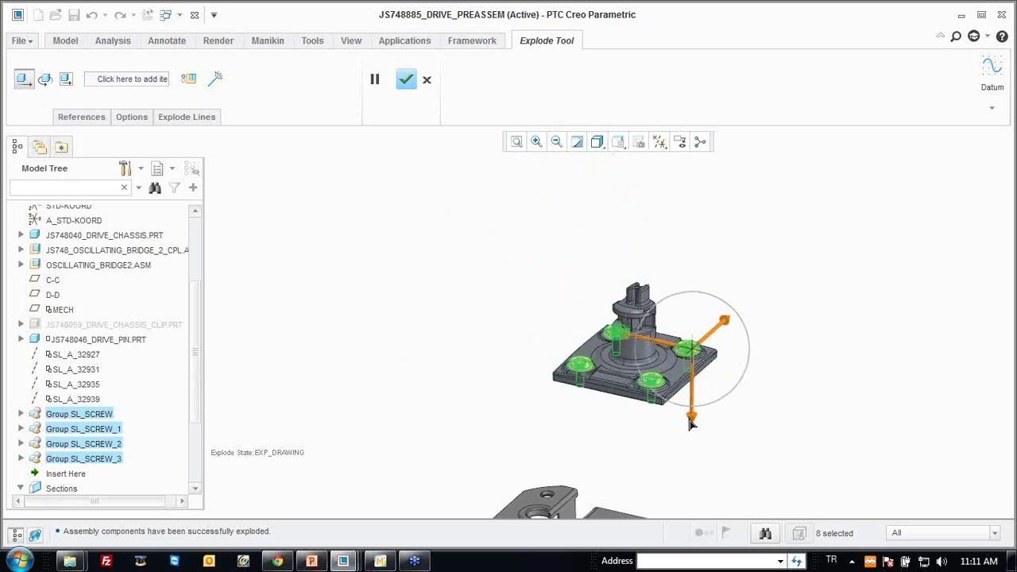
{"action": "left_click_drag", "start_coordinate": [691, 413], "coordinate": [718, 275]}
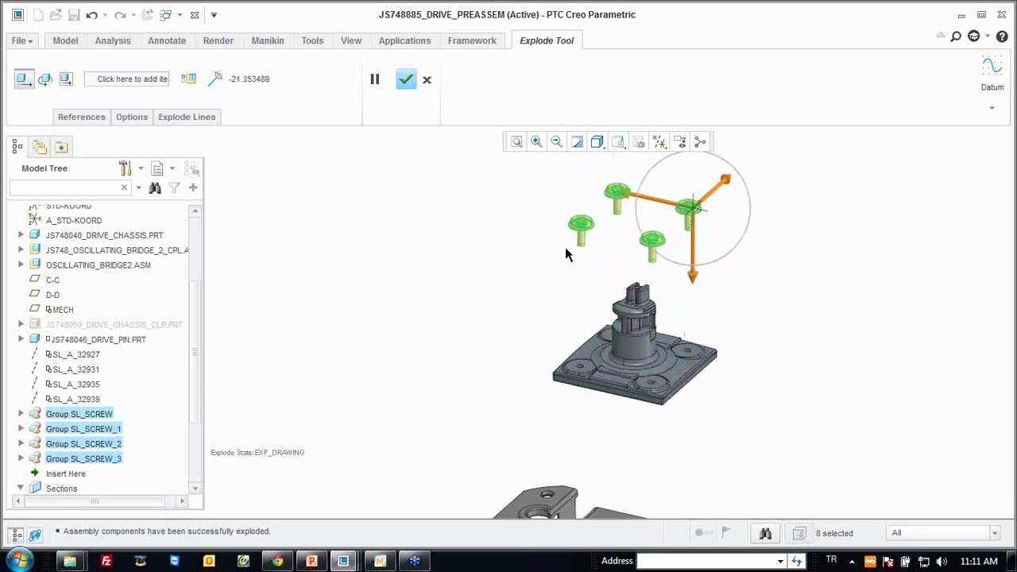
{"action": "middle_click", "coordinate": [565, 255]}
Save the modified Exp_Drawing state and close the View Manager.
{"action": "right_click", "coordinate": [864, 250]}
{"action": "left_click", "coordinate": [879, 278]}
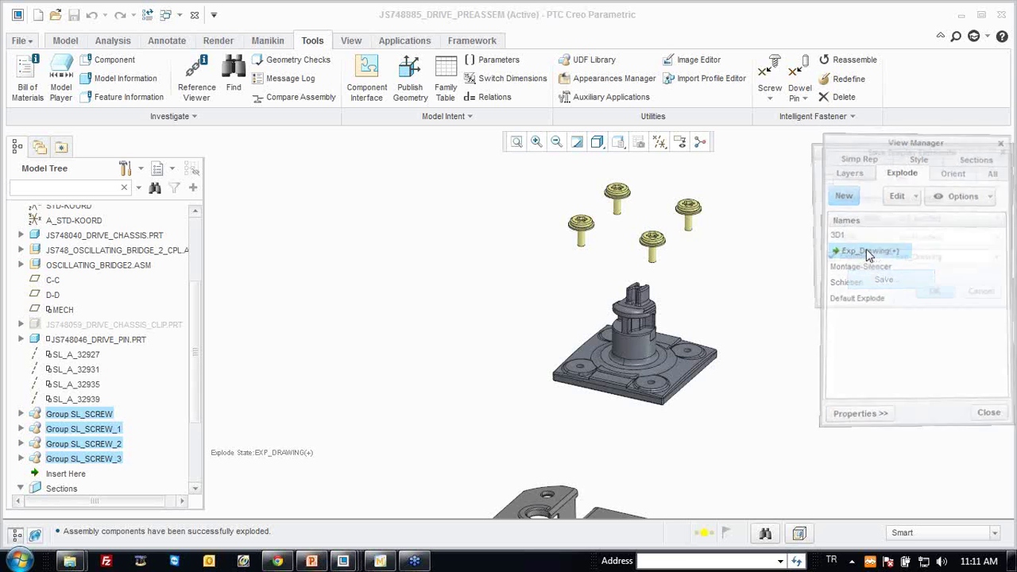
{"action": "left_click", "coordinate": [988, 415]}
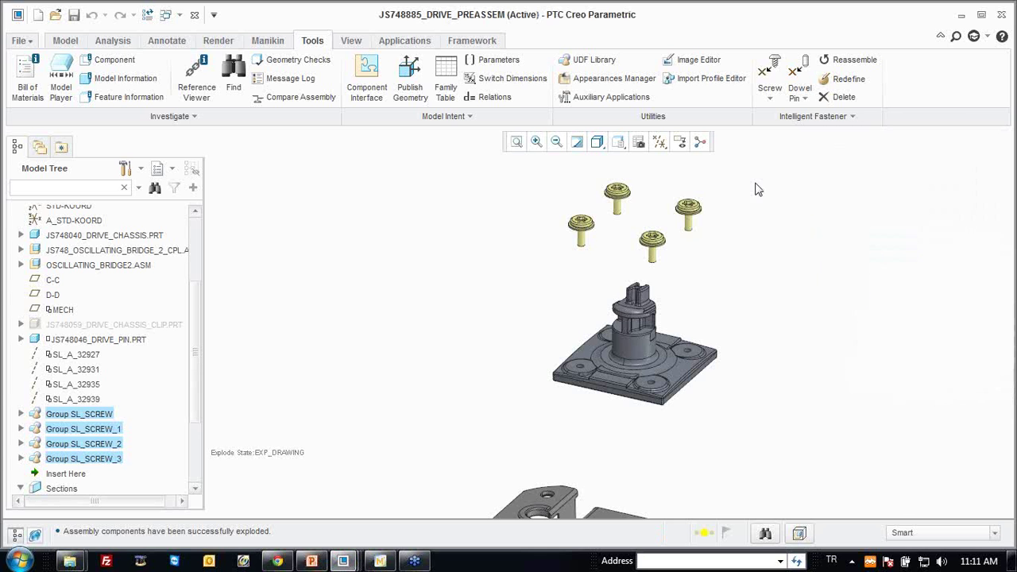
{"action": "left_click", "coordinate": [72, 42]}
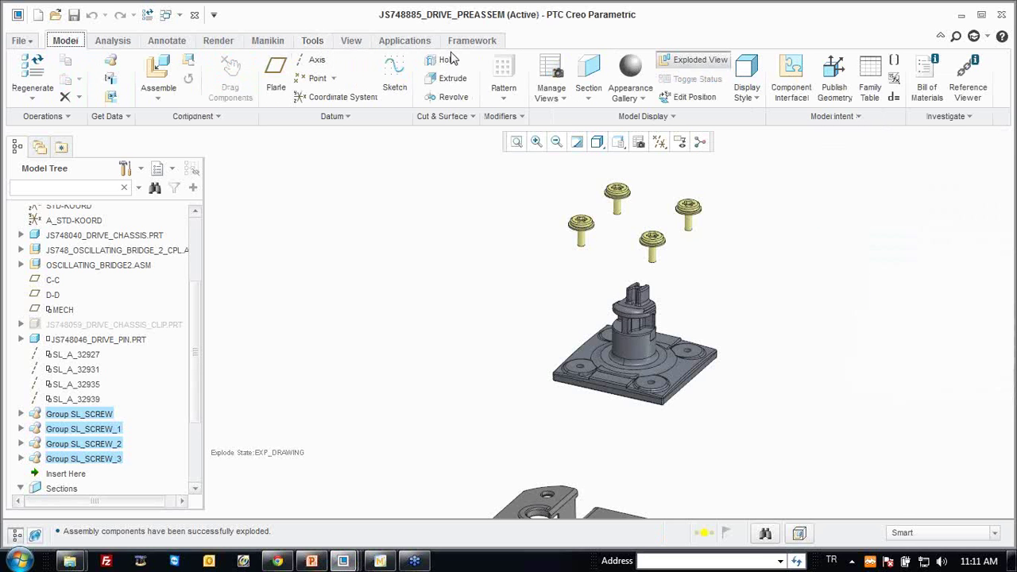
Unexplode the assembly and switch to the ENGINE drawing.
{"action": "left_click", "coordinate": [693, 59]}
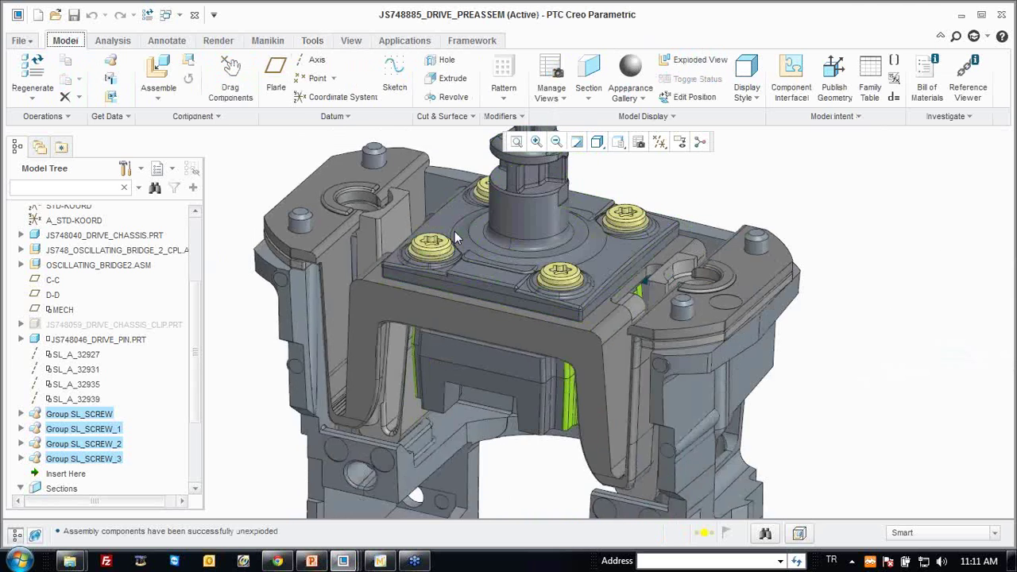
{"action": "left_click", "coordinate": [177, 17]}
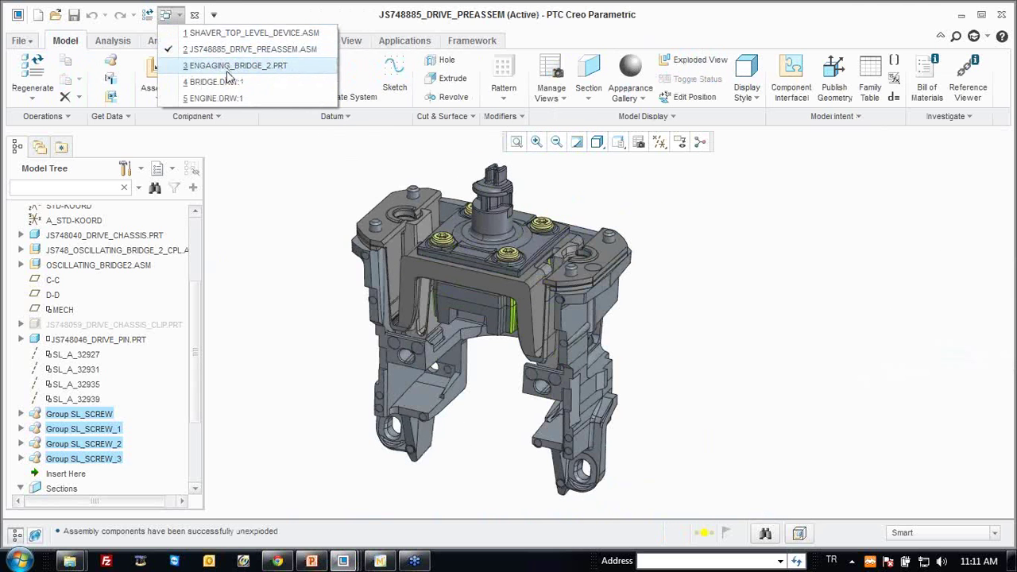
{"action": "left_click", "coordinate": [230, 100]}
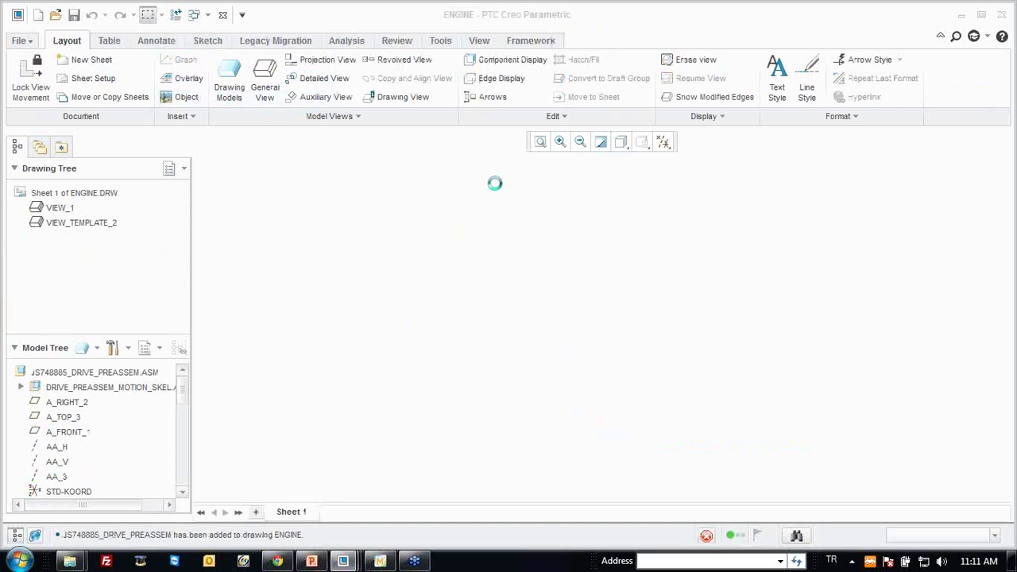
Create balloons for the exploded top view.
{"action": "scroll", "coordinate": [434, 171], "scroll_direction": "up", "scroll_amount": 3}
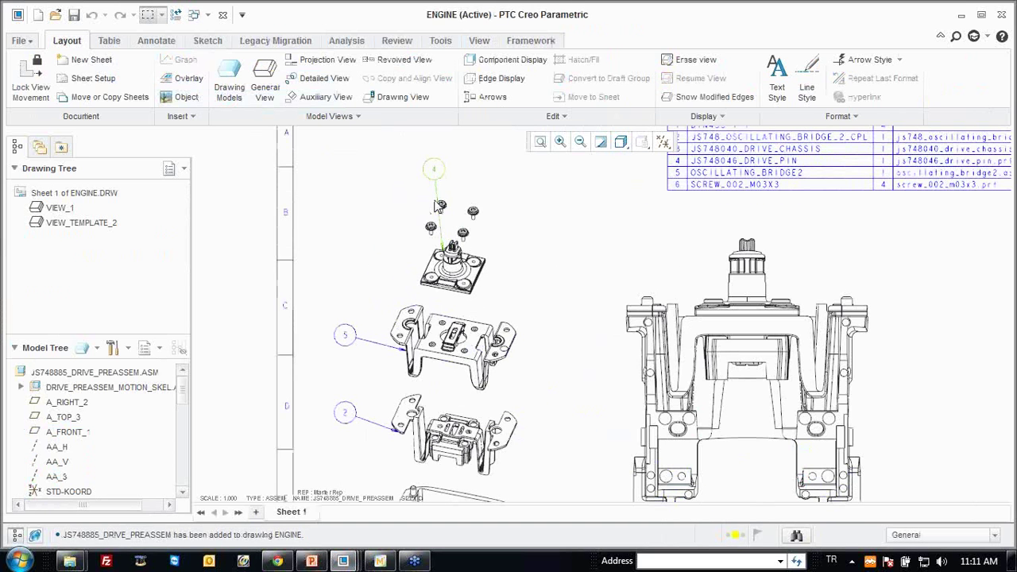
{"action": "left_click", "coordinate": [109, 41]}
{"action": "left_click", "coordinate": [486, 89]}
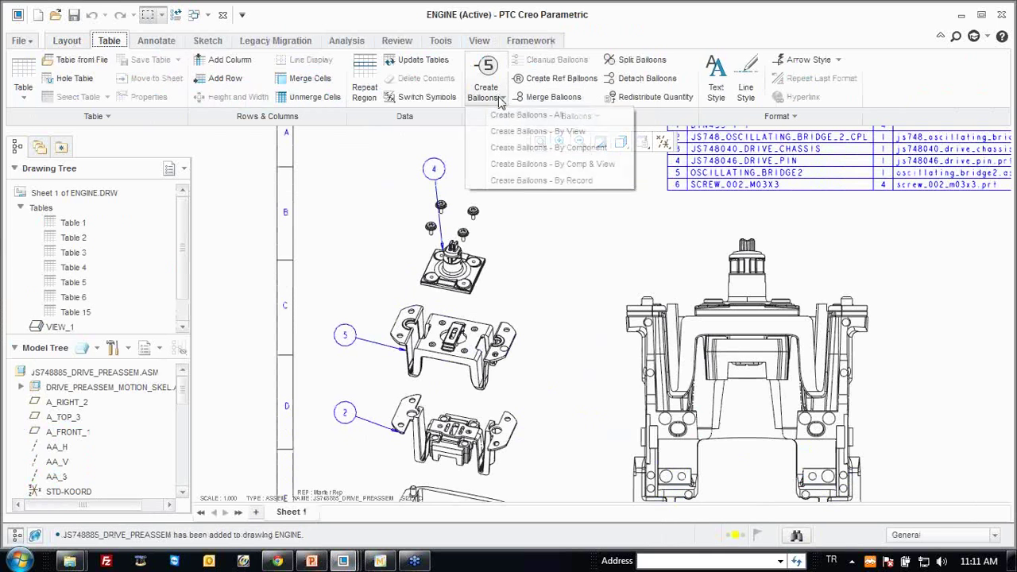
{"action": "left_click", "coordinate": [524, 132]}
{"action": "left_click", "coordinate": [455, 243]}
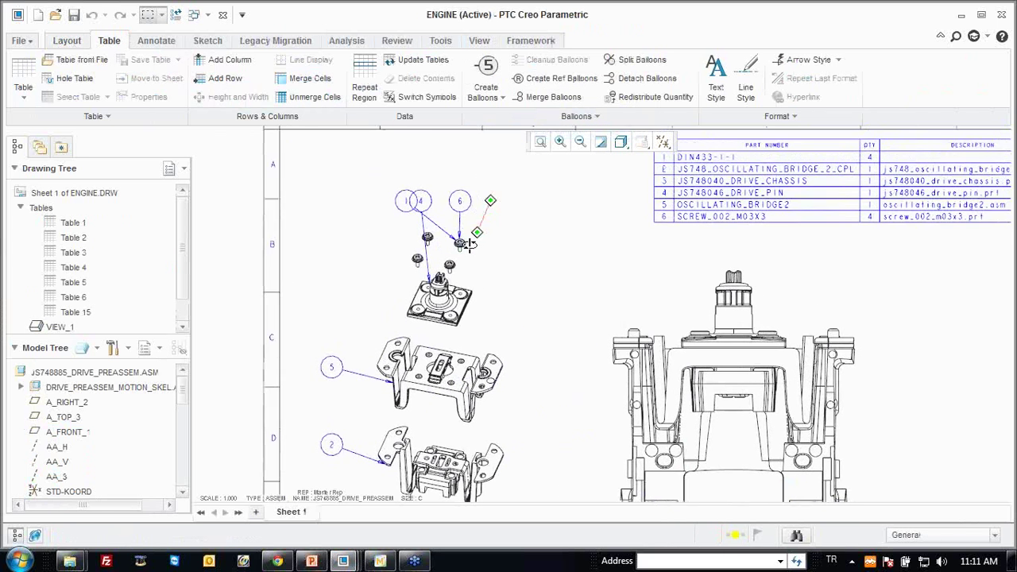
Move balloon 1 to the right of balloon 6 and zoom out to the whole sheet.
{"action": "scroll", "coordinate": [419, 209], "scroll_direction": "up", "scroll_amount": 3}
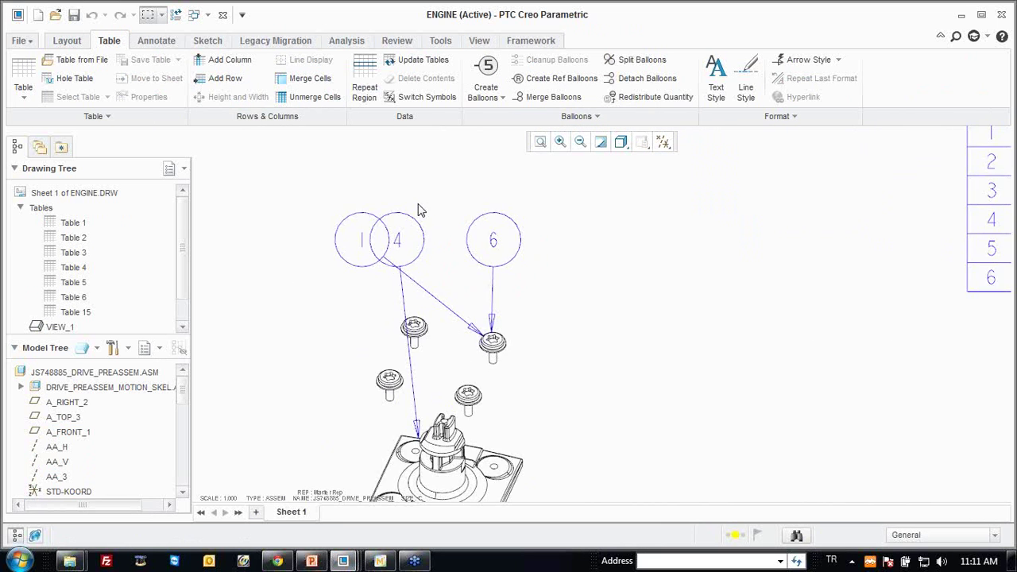
{"action": "left_click", "coordinate": [350, 248]}
{"action": "left_click_drag", "start_coordinate": [341, 246], "coordinate": [657, 244]}
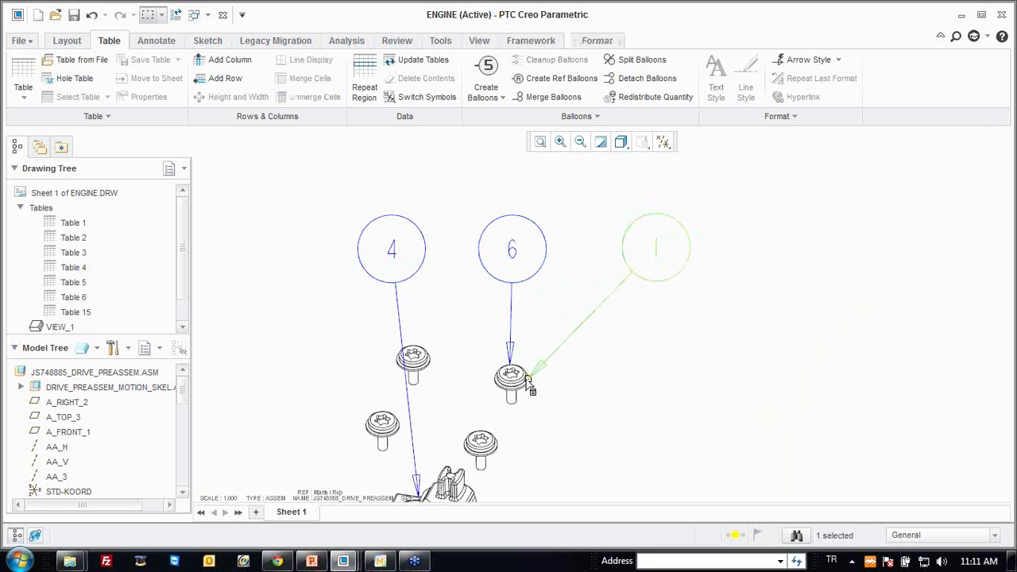
{"action": "scroll", "coordinate": [517, 357], "scroll_direction": "down", "scroll_amount": 3}
{"action": "left_click", "coordinate": [457, 241]}
{"action": "scroll", "coordinate": [458, 241], "scroll_direction": "down", "scroll_amount": 2}
{"action": "scroll", "coordinate": [620, 282], "scroll_direction": "down", "scroll_amount": 2}
{"action": "scroll", "coordinate": [620, 282], "scroll_direction": "down", "scroll_amount": 2}
{"action": "scroll", "coordinate": [663, 308], "scroll_direction": "down", "scroll_amount": 1}
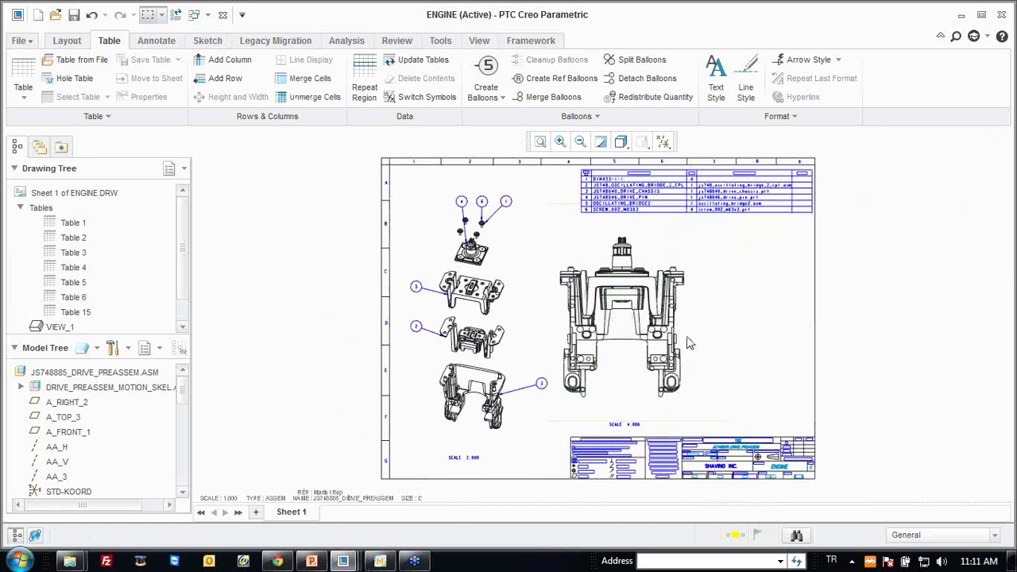
{"action": "middle_click_drag", "start_coordinate": [681, 318], "coordinate": [665, 319]}
{"action": "scroll", "coordinate": [692, 328], "scroll_direction": "up", "scroll_amount": 1}
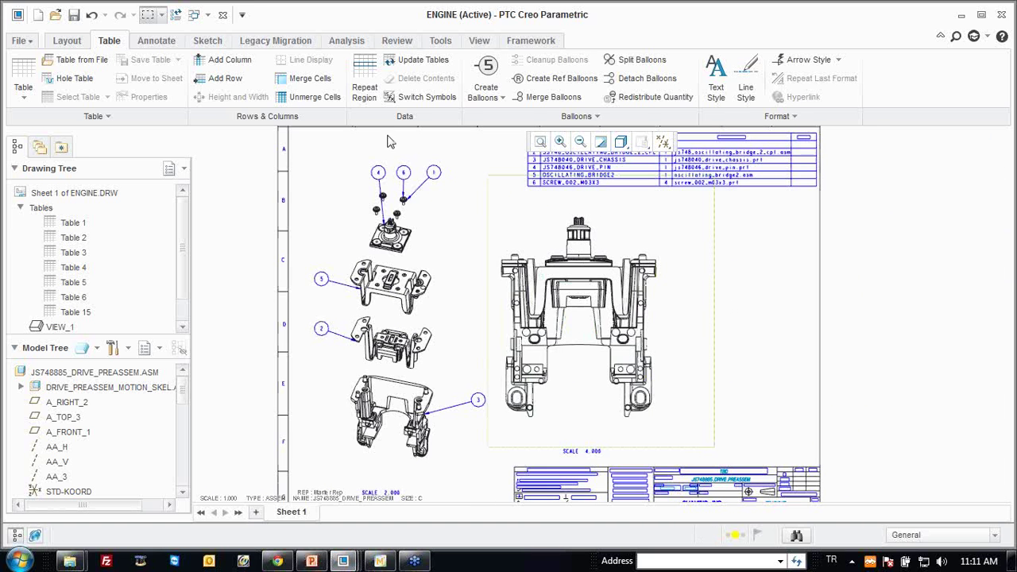
{"action": "left_click", "coordinate": [68, 41]}
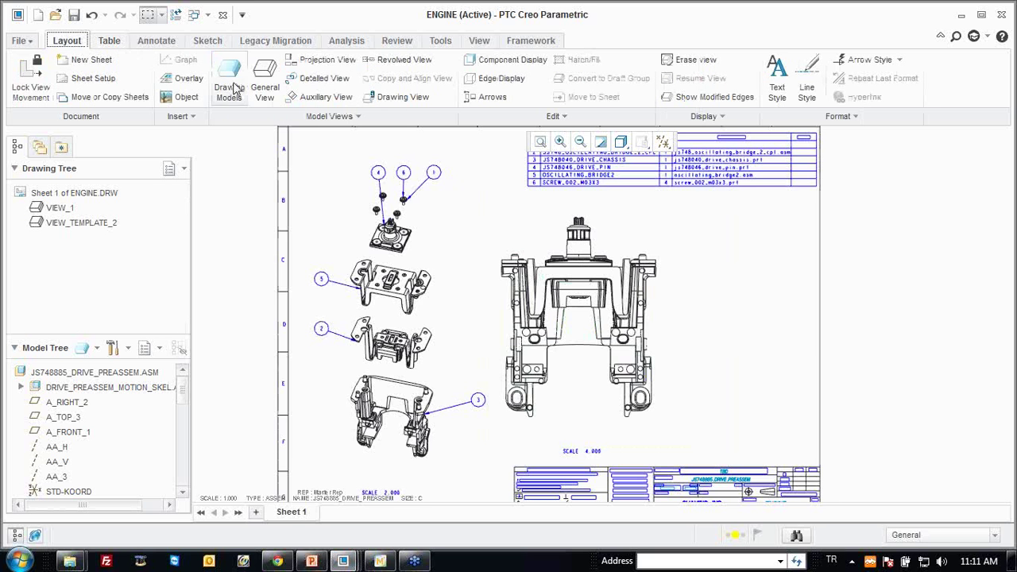
Create detail view A of the front view's lower-right area and place it on the sheet.
{"action": "left_click", "coordinate": [318, 84]}
{"action": "scroll", "coordinate": [672, 314], "scroll_direction": "up", "scroll_amount": 1}
{"action": "scroll", "coordinate": [616, 242], "scroll_direction": "up", "scroll_amount": 3}
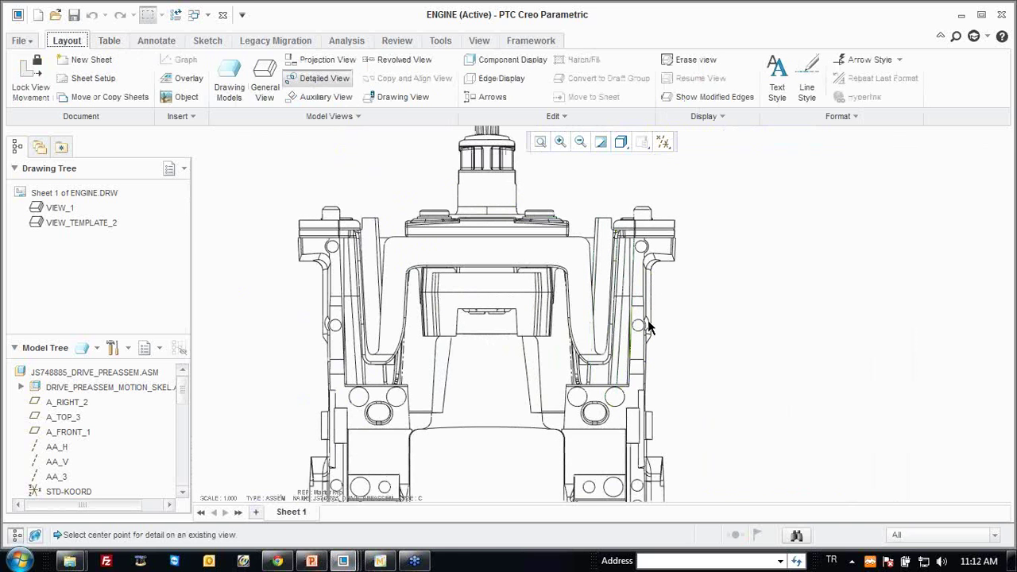
{"action": "left_click", "coordinate": [602, 389]}
{"action": "scroll", "coordinate": [590, 352], "scroll_direction": "down", "scroll_amount": 1}
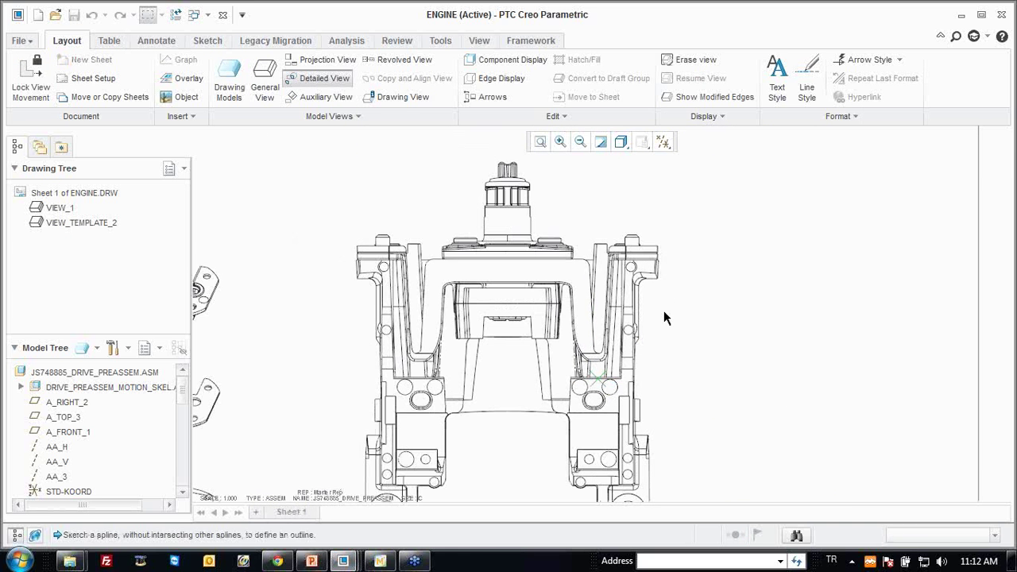
{"action": "left_click", "coordinate": [652, 302]}
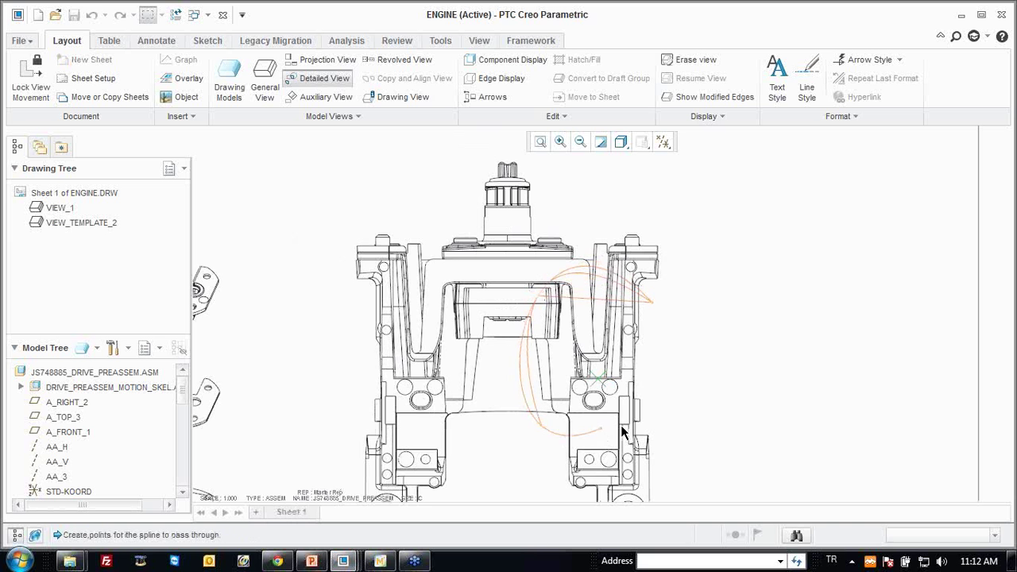
{"action": "middle_click", "coordinate": [662, 316]}
{"action": "scroll", "coordinate": [662, 317], "scroll_direction": "down", "scroll_amount": 3}
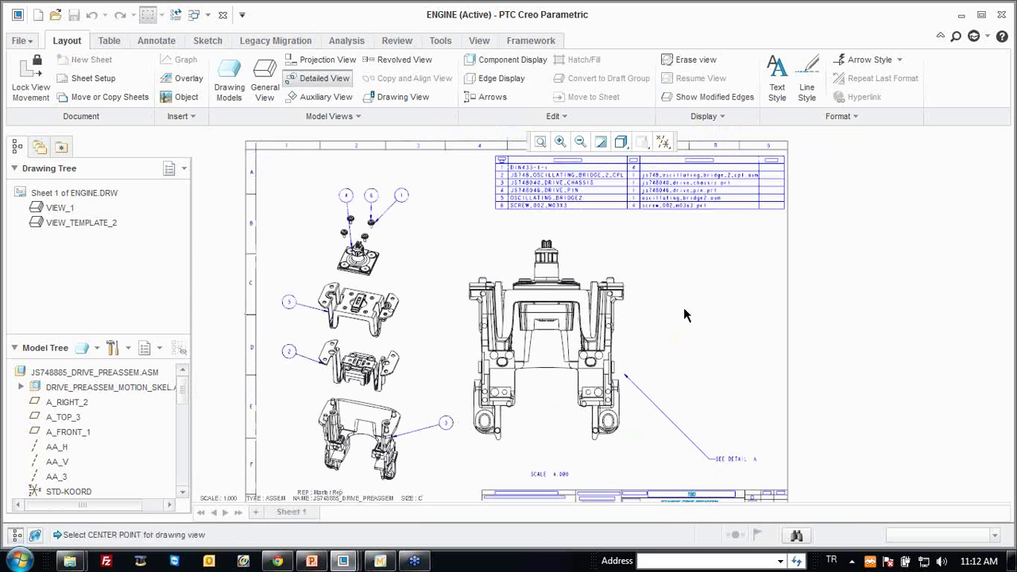
{"action": "left_click", "coordinate": [693, 302]}
Move detail view A below the parts table and its SEE DETAIL A note beside the circle.
{"action": "left_click_drag", "start_coordinate": [709, 283], "coordinate": [744, 310]}
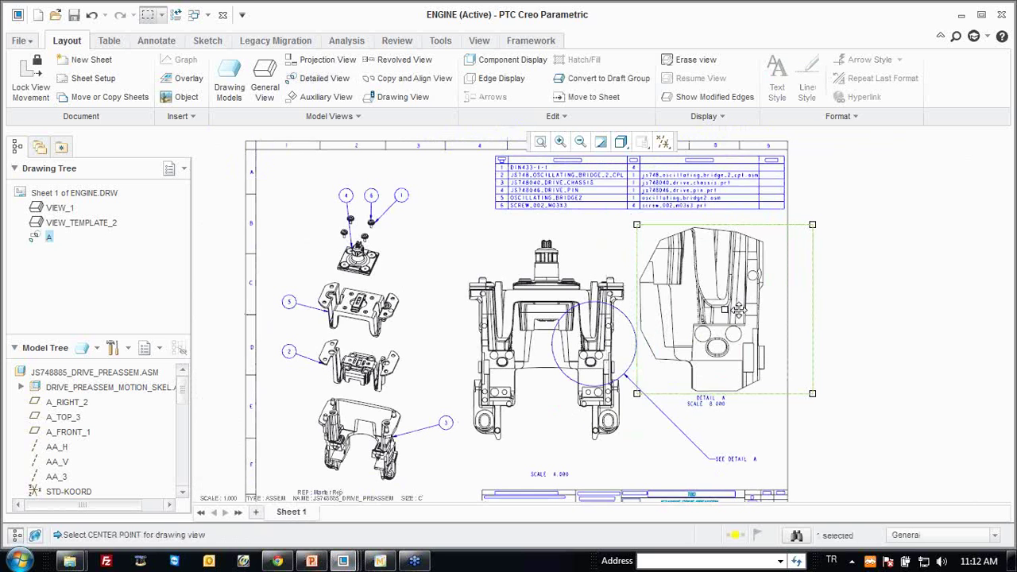
{"action": "left_click", "coordinate": [771, 432]}
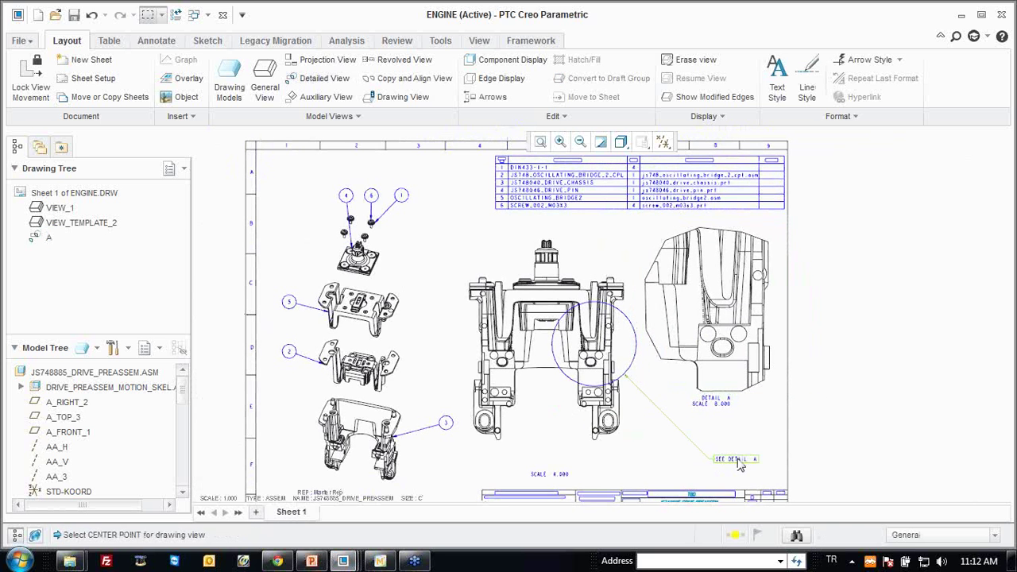
{"action": "left_click", "coordinate": [748, 461]}
{"action": "mouse_move", "coordinate": [749, 459]}
{"action": "left_mouse_down"}
{"action": "mouse_move", "coordinate": [676, 389]}
{"action": "mouse_move", "coordinate": [606, 420]}
{"action": "left_mouse_up"}
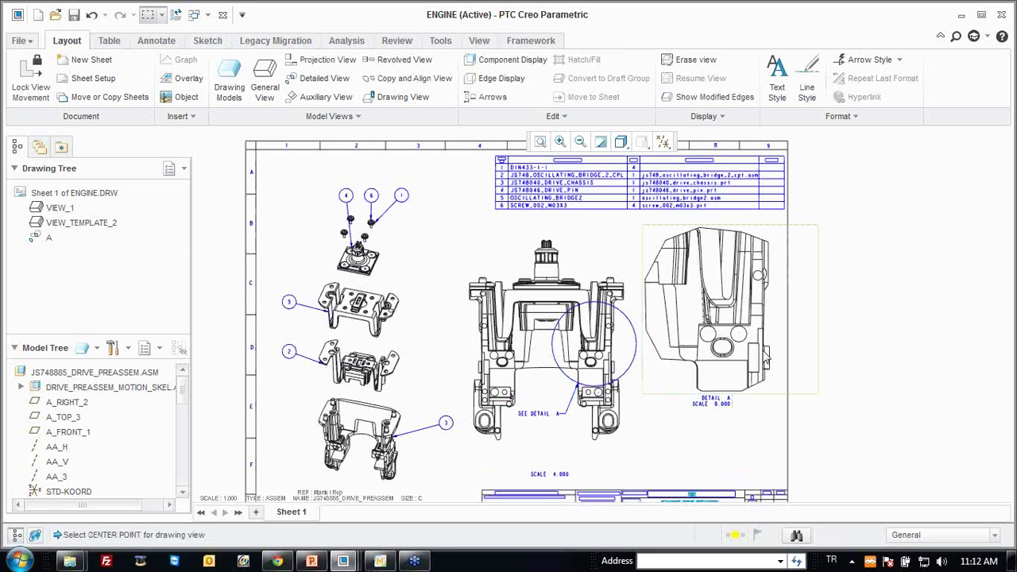
Give VIEW_1 the 2D cross-section B in its view properties, showing SECTION B-B.
{"action": "double_click", "coordinate": [581, 266]}
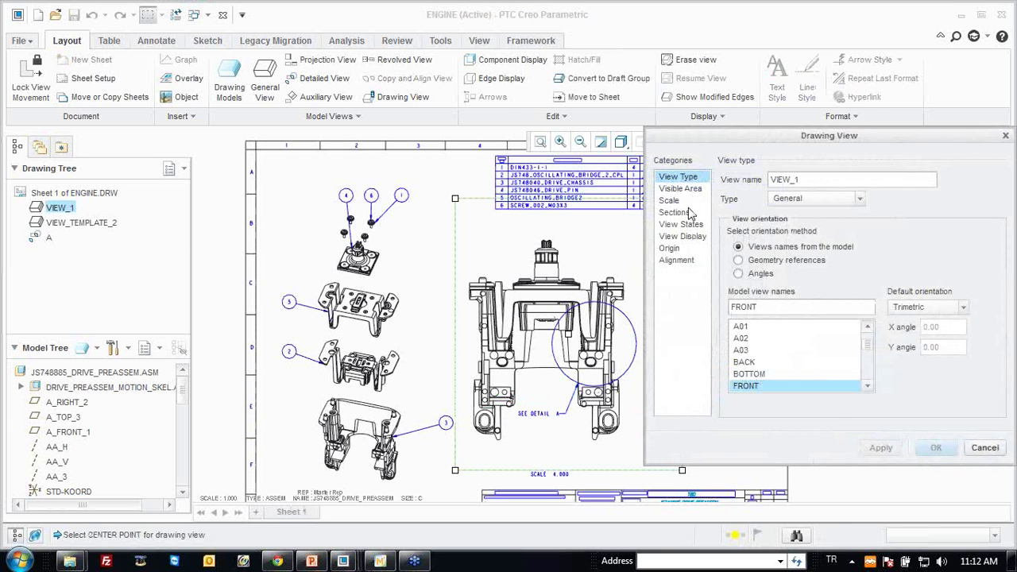
{"action": "left_click", "coordinate": [689, 213]}
{"action": "left_click", "coordinate": [726, 188]}
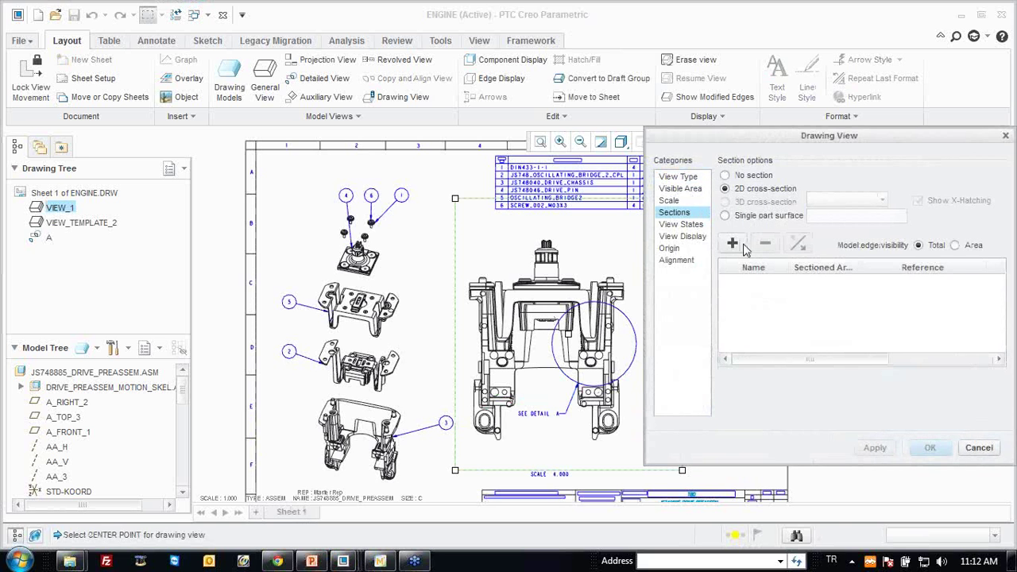
{"action": "left_click", "coordinate": [733, 243]}
{"action": "left_click", "coordinate": [744, 321]}
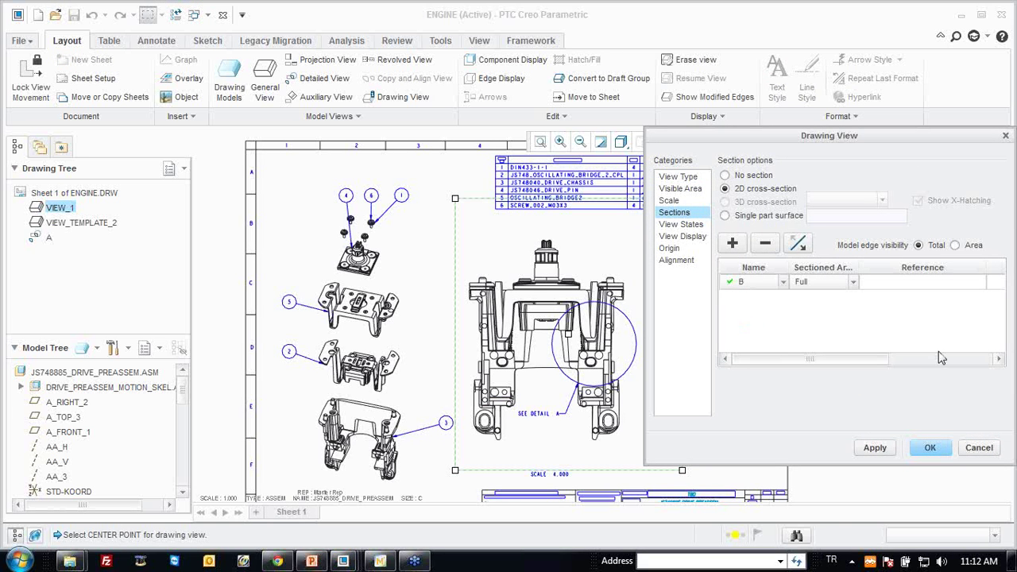
{"action": "left_click", "coordinate": [876, 448]}
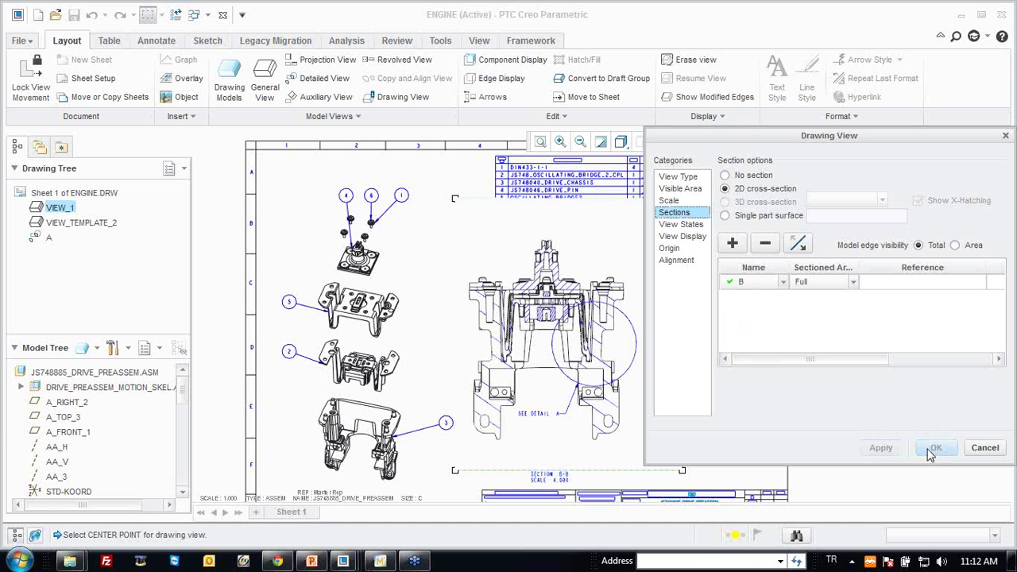
{"action": "left_click", "coordinate": [940, 447]}
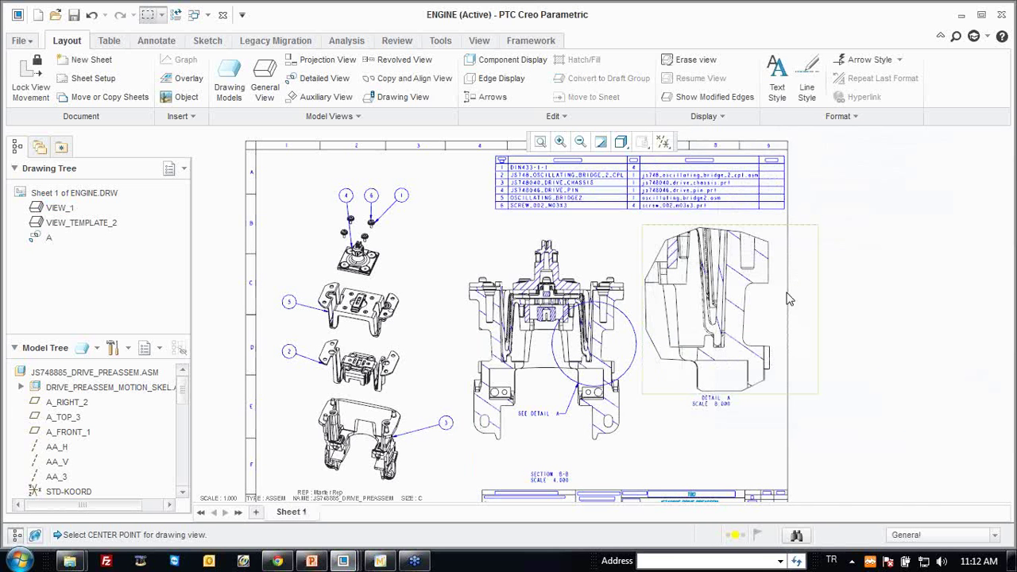
{"action": "scroll", "coordinate": [739, 316], "scroll_direction": "up", "scroll_amount": 2}
{"action": "scroll", "coordinate": [740, 316], "scroll_direction": "down", "scroll_amount": 1}
{"action": "scroll", "coordinate": [771, 296], "scroll_direction": "down", "scroll_amount": 1}
{"action": "scroll", "coordinate": [771, 296], "scroll_direction": "down", "scroll_amount": 1}
{"action": "scroll", "coordinate": [705, 316], "scroll_direction": "down", "scroll_amount": 1}
{"action": "scroll", "coordinate": [663, 304], "scroll_direction": "down", "scroll_amount": 1}
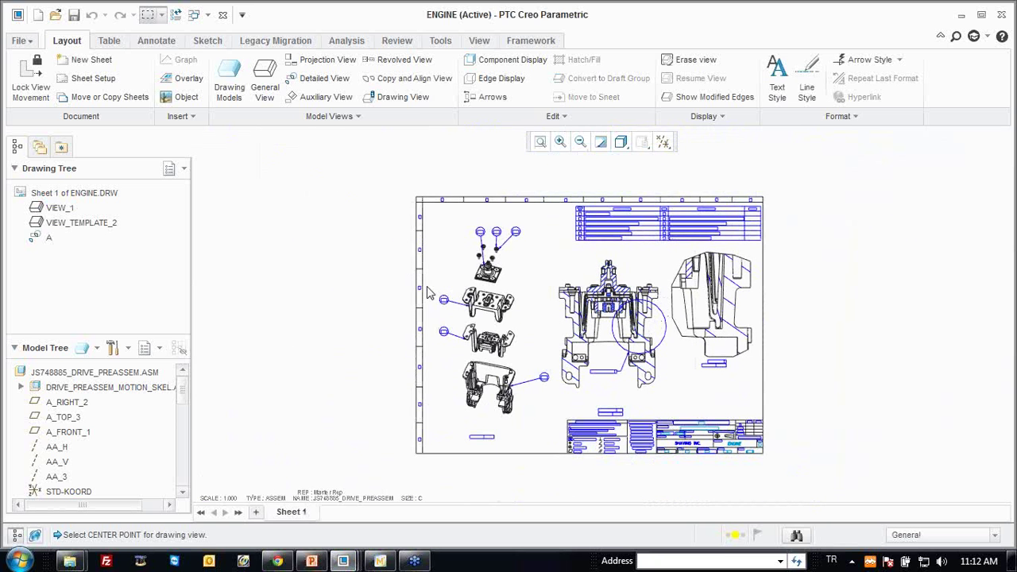
Close the ENGINE and second drawing windows, then switch to the BRIDGE drawing and close it.
{"action": "left_click", "coordinate": [224, 15]}
{"action": "left_click", "coordinate": [224, 16]}
{"action": "left_click", "coordinate": [177, 16]}
{"action": "left_click", "coordinate": [205, 79]}
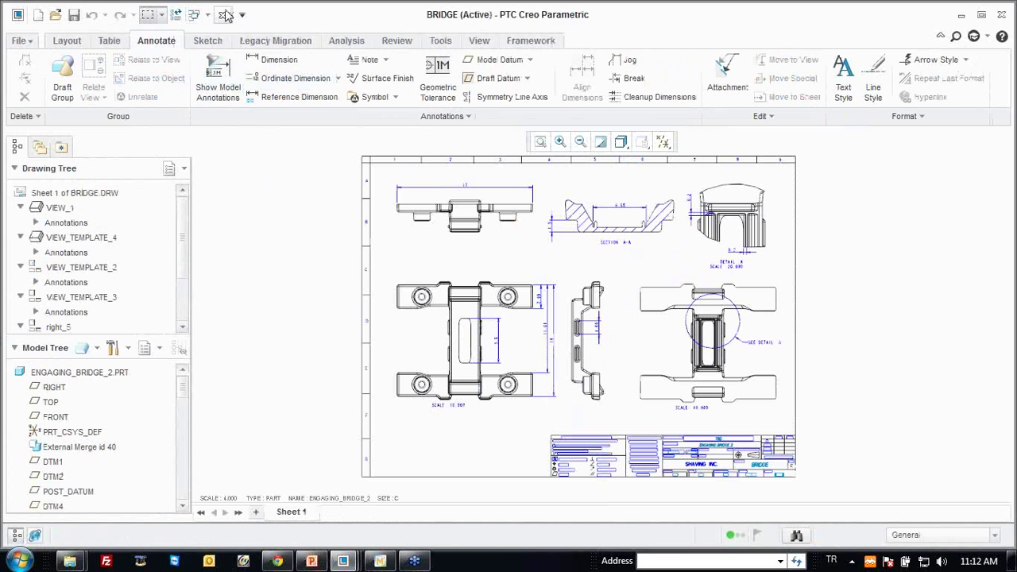
{"action": "left_click", "coordinate": [224, 15]}
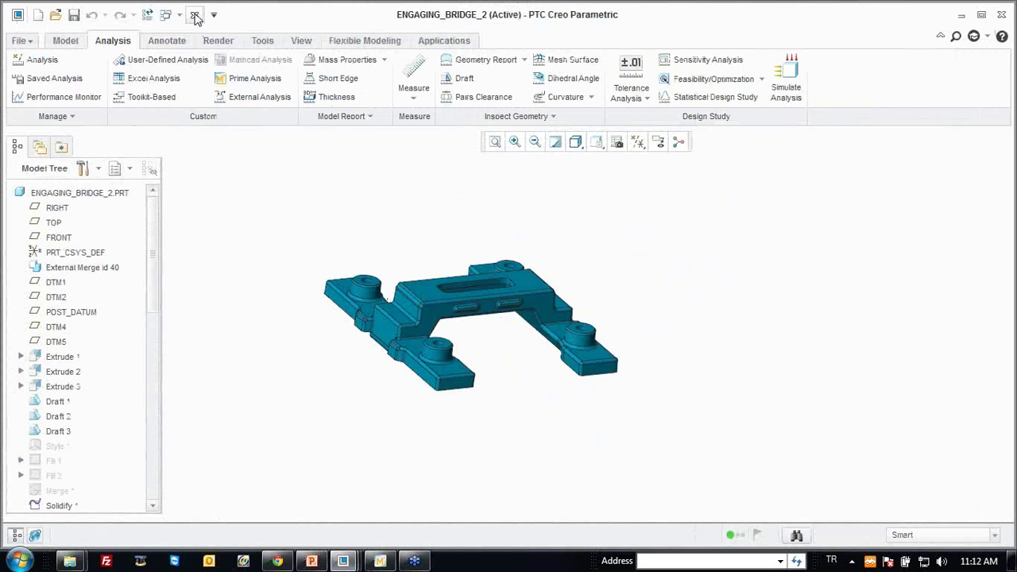
Inspect the bridge part's holes, then close the ENGAGING_BRIDGE_2 part window.
{"action": "mouse_move", "coordinate": [383, 258]}
{"action": "middle_mouse_down"}
{"action": "mouse_move", "coordinate": [537, 260]}
{"action": "mouse_move", "coordinate": [363, 281]}
{"action": "mouse_move", "coordinate": [416, 252]}
{"action": "mouse_move", "coordinate": [370, 315]}
{"action": "mouse_move", "coordinate": [397, 257]}
{"action": "mouse_move", "coordinate": [404, 279]}
{"action": "middle_mouse_up"}
{"action": "scroll", "coordinate": [363, 286], "scroll_direction": "down", "scroll_amount": 3}
{"action": "left_click", "coordinate": [361, 286]}
{"action": "scroll", "coordinate": [362, 286], "scroll_direction": "down", "scroll_amount": 3}
{"action": "scroll", "coordinate": [404, 278], "scroll_direction": "up", "scroll_amount": 3}
{"action": "scroll", "coordinate": [363, 295], "scroll_direction": "up", "scroll_amount": 3}
{"action": "left_click", "coordinate": [338, 211]}
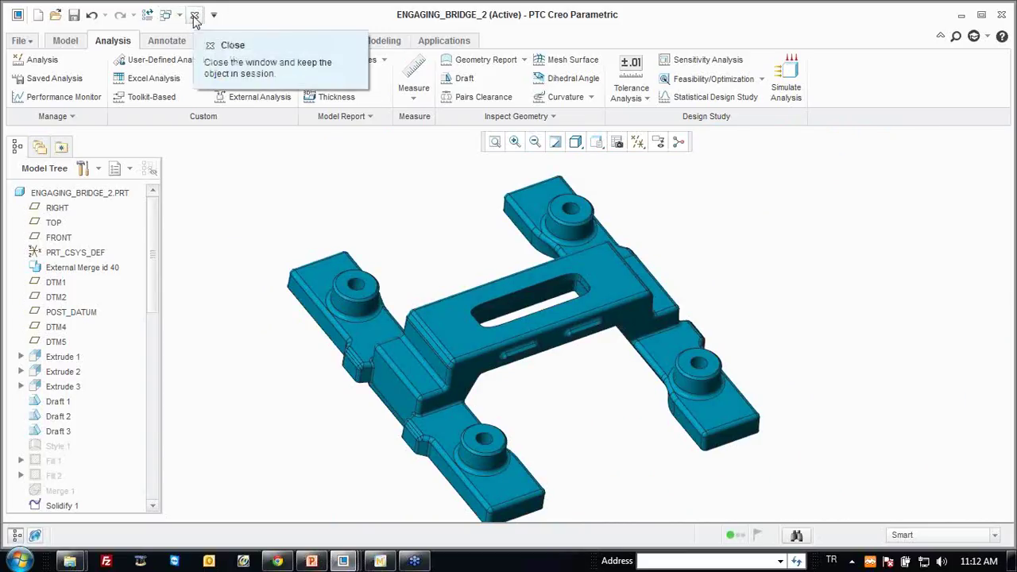
{"action": "left_click", "coordinate": [194, 16]}
{"action": "left_click", "coordinate": [322, 262]}
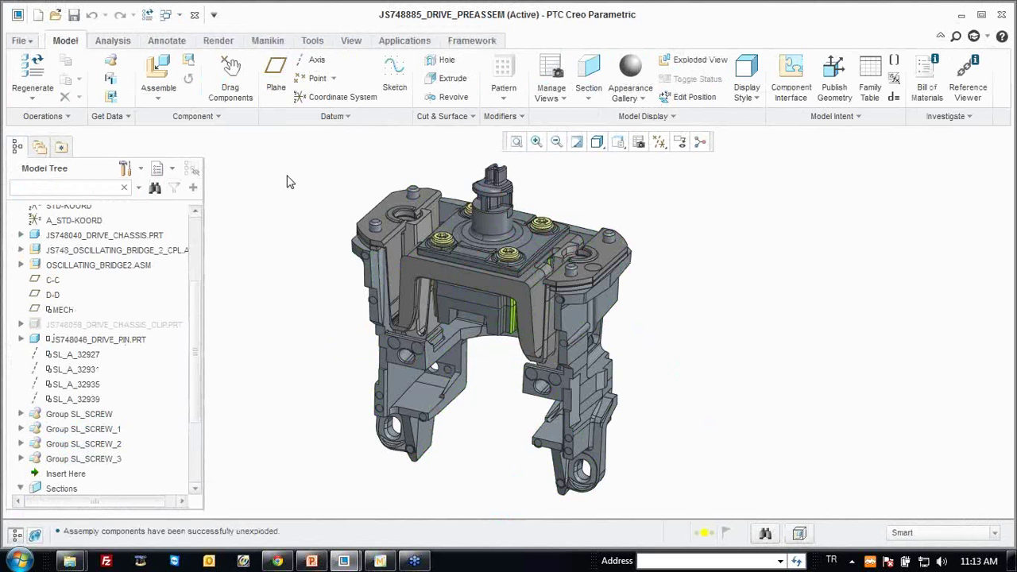
Close the JS748885_DRIVE_PREASSEM window and activate the JS748880_DC_MOTOR_1 subassembly.
{"action": "scroll", "coordinate": [333, 175], "scroll_direction": "down", "scroll_amount": 5}
{"action": "scroll", "coordinate": [490, 290], "scroll_direction": "up", "scroll_amount": 2}
{"action": "scroll", "coordinate": [499, 304], "scroll_direction": "up", "scroll_amount": 3}
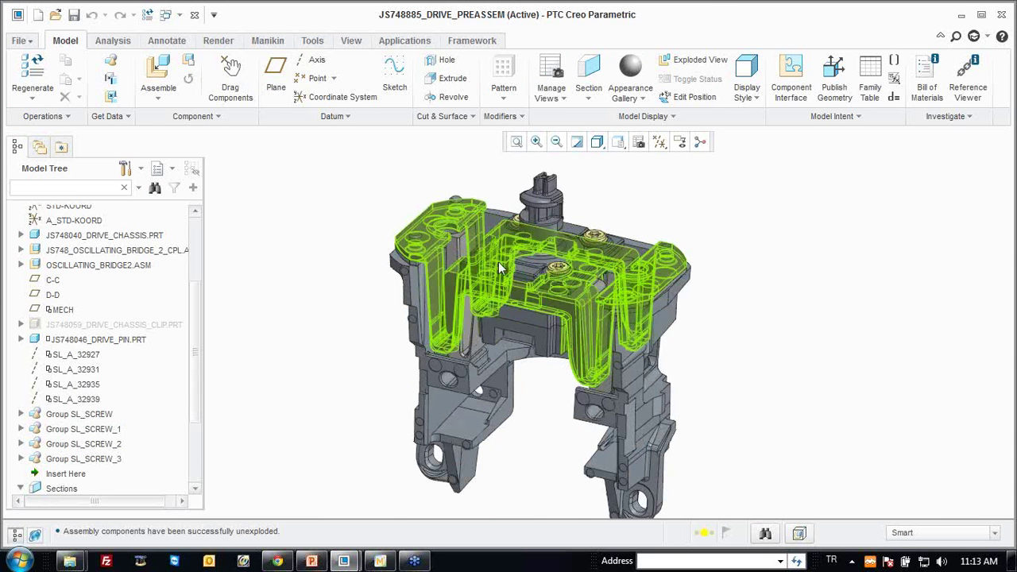
{"action": "left_click", "coordinate": [194, 16]}
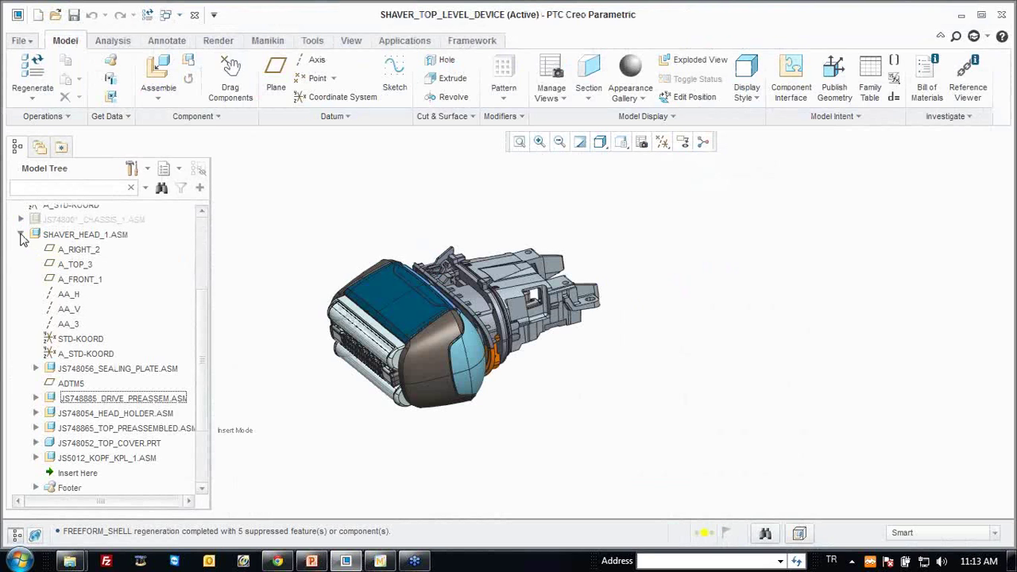
{"action": "left_click", "coordinate": [21, 236]}
{"action": "left_click", "coordinate": [63, 407]}
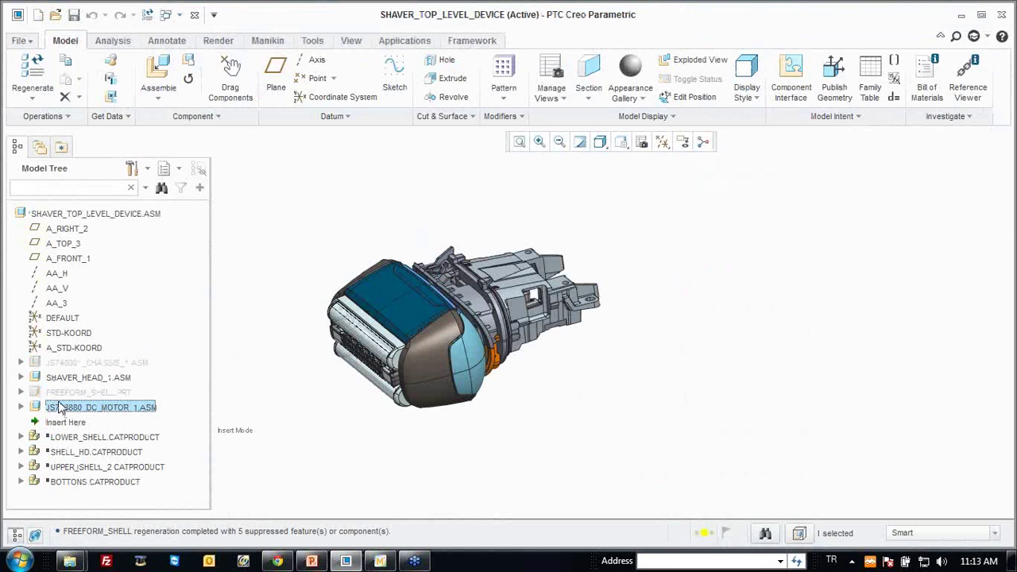
{"action": "left_click", "coordinate": [22, 408]}
{"action": "scroll", "coordinate": [55, 361], "scroll_direction": "down", "scroll_amount": 3}
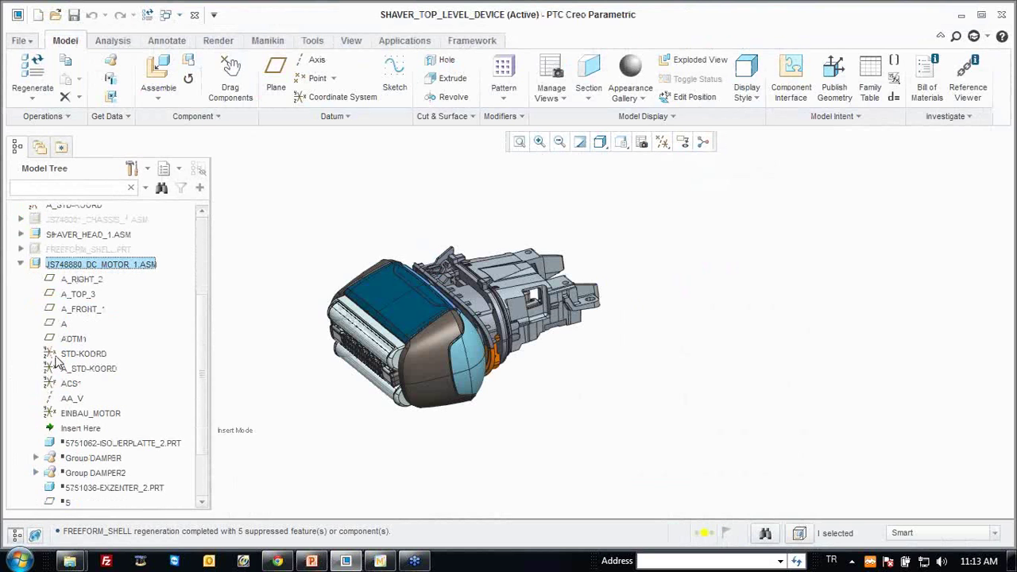
{"action": "right_click", "coordinate": [99, 265]}
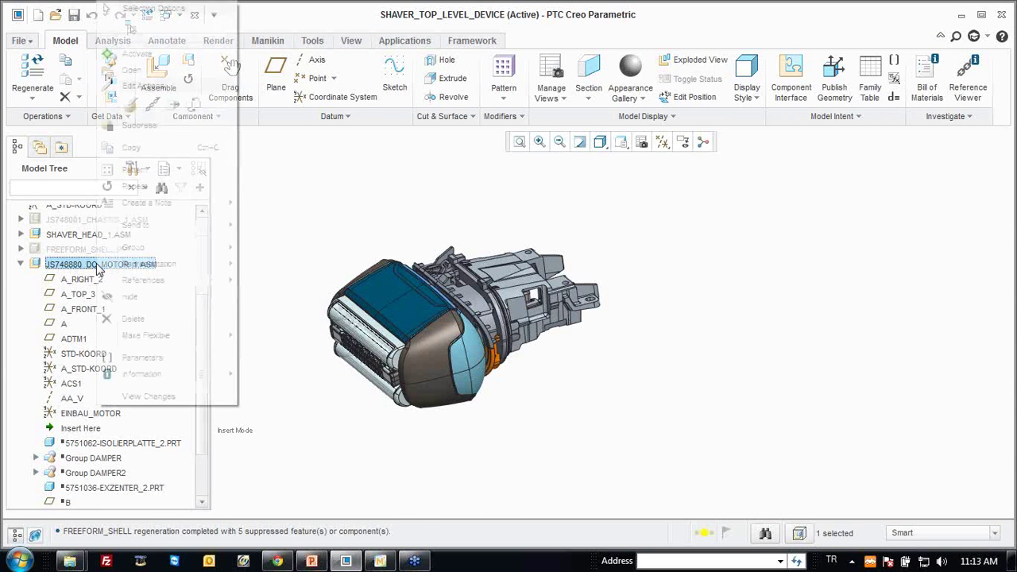
{"action": "left_click", "coordinate": [135, 53]}
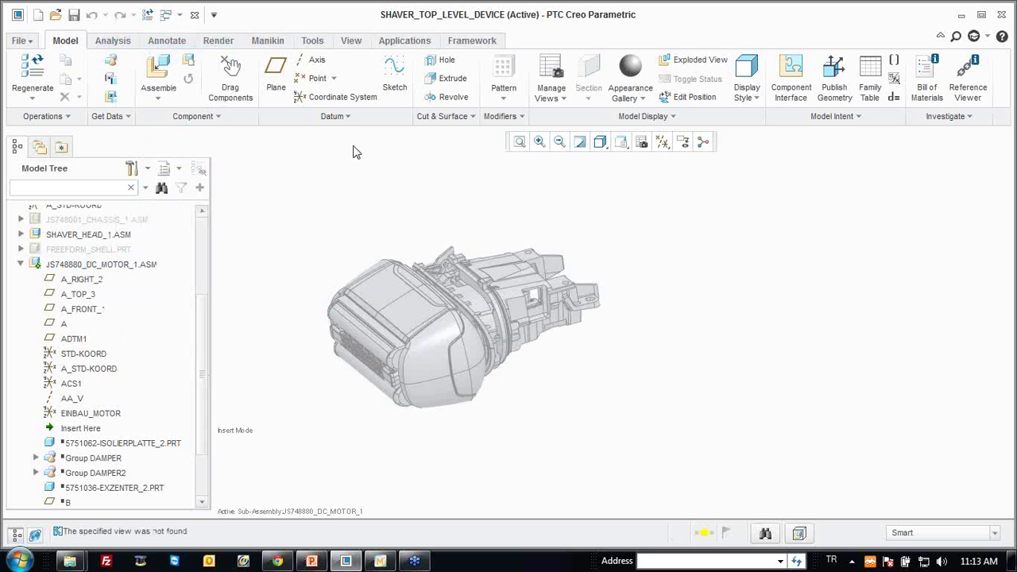
Assemble js748spec_DC_Motor_NX from NX_Original_Model with a default constraint.
{"action": "left_click", "coordinate": [158, 72]}
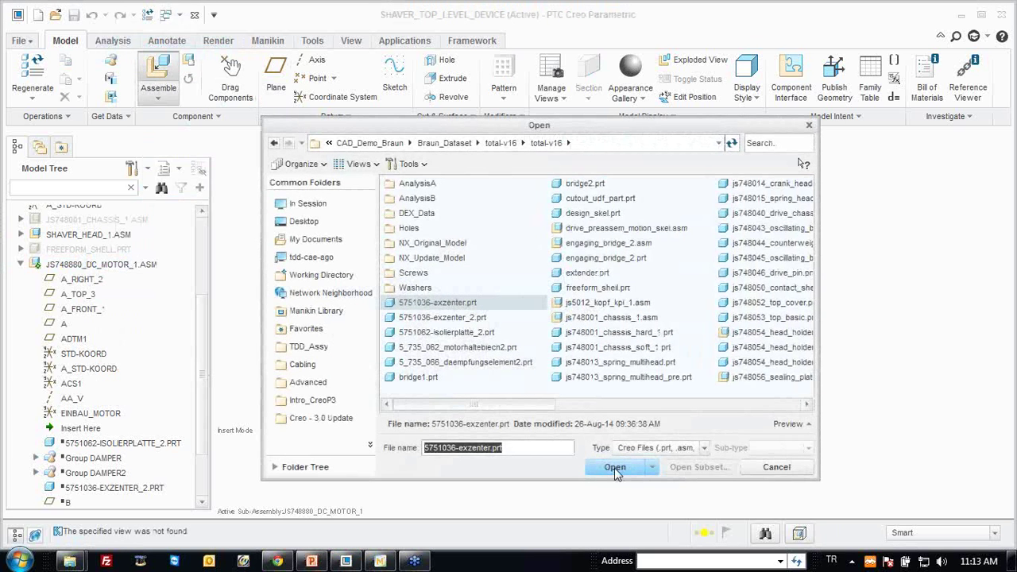
{"action": "left_click", "coordinate": [648, 449]}
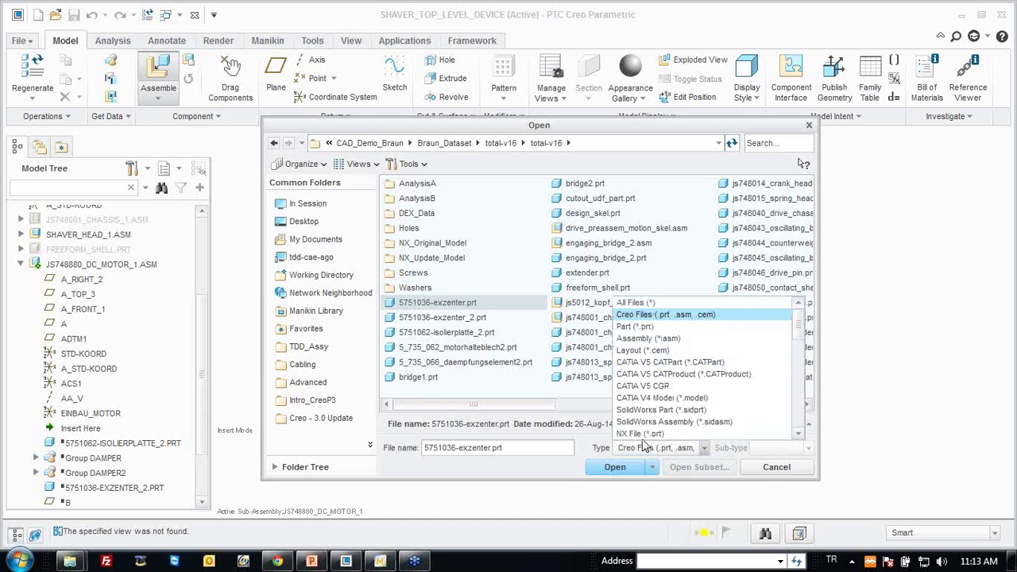
{"action": "left_click", "coordinate": [645, 441]}
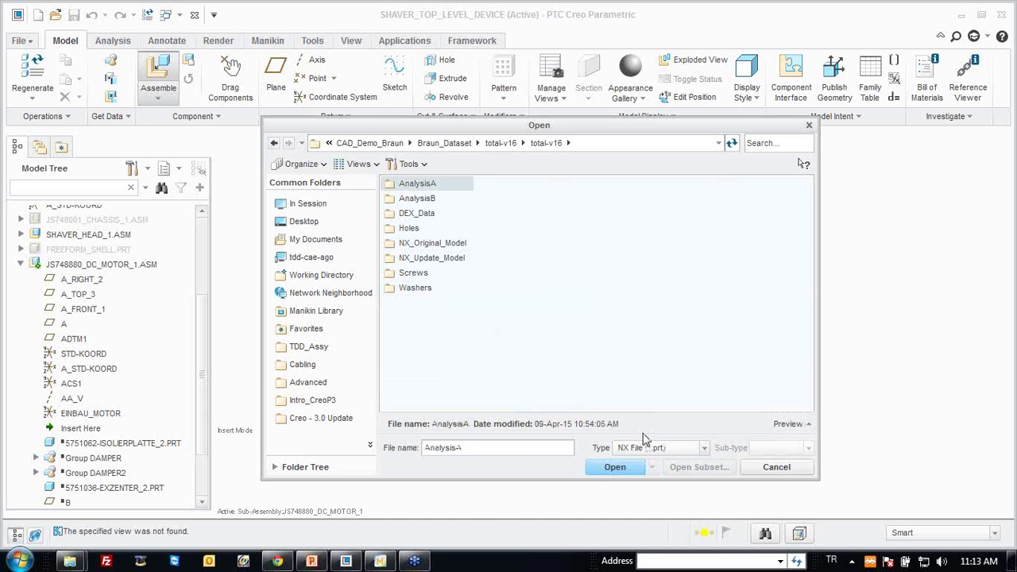
{"action": "double_click", "coordinate": [437, 246]}
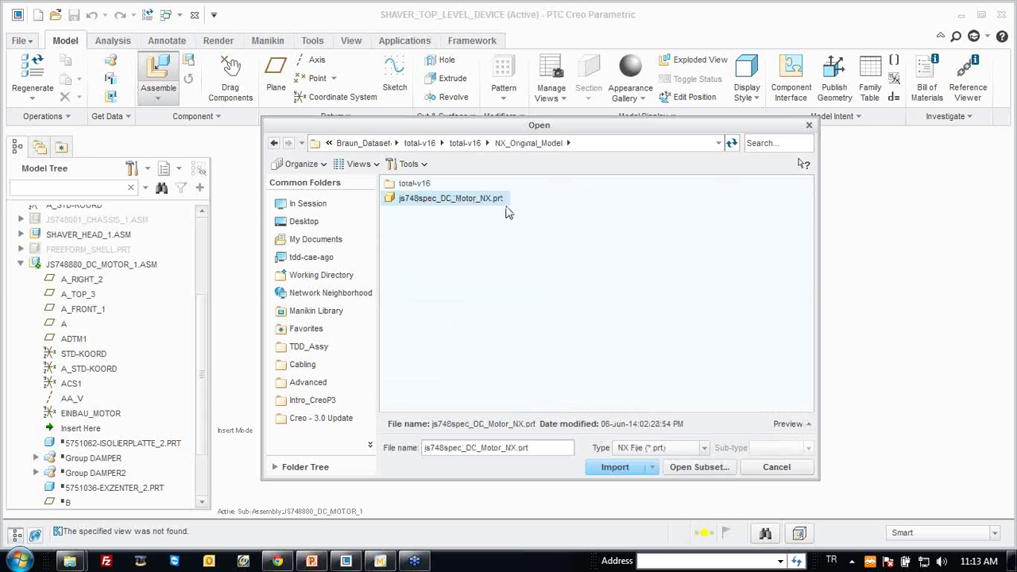
{"action": "double_click", "coordinate": [470, 205]}
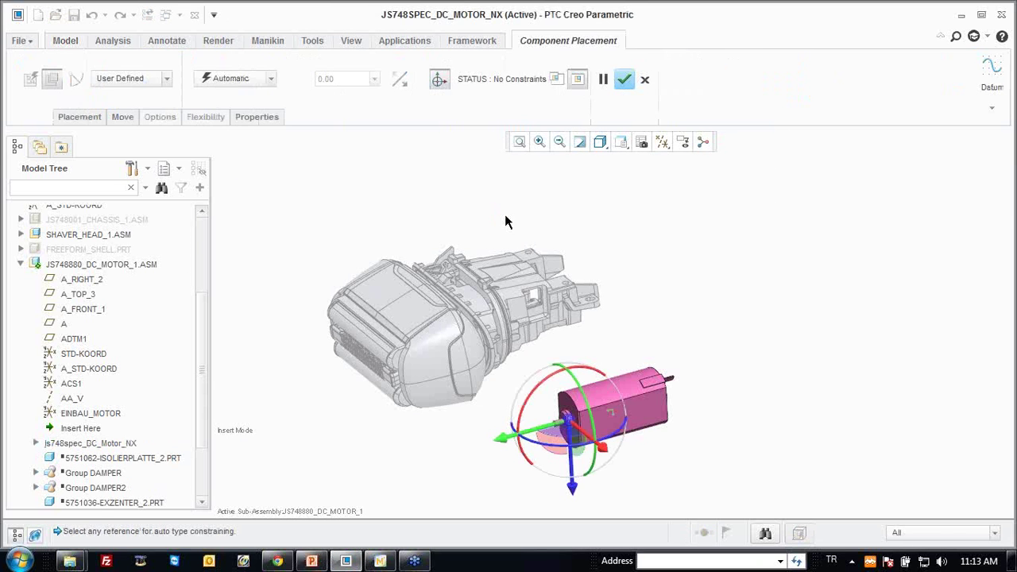
{"action": "right_click", "coordinate": [490, 206]}
{"action": "left_click", "coordinate": [532, 362]}
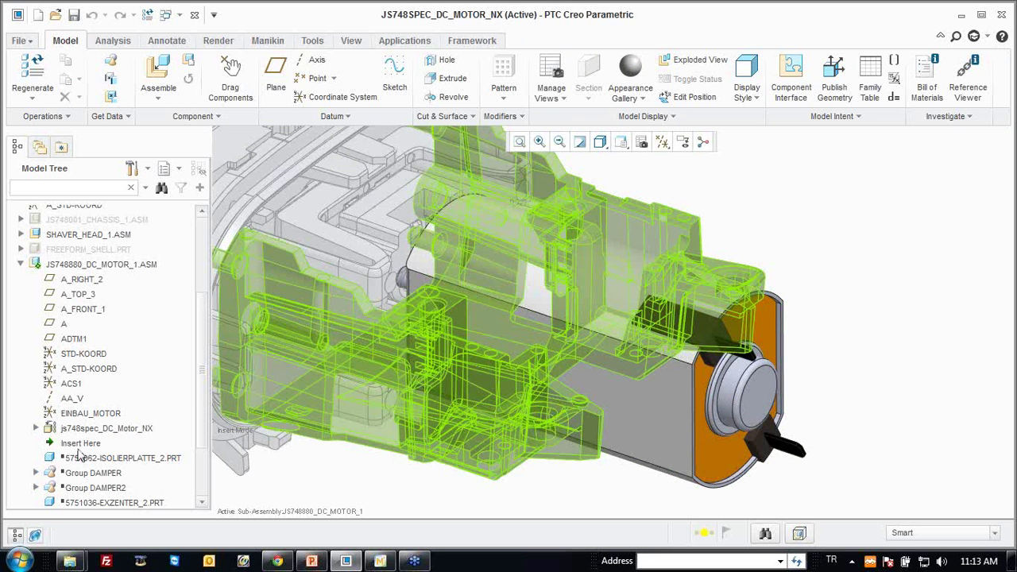
{"action": "left_click", "coordinate": [159, 79]}
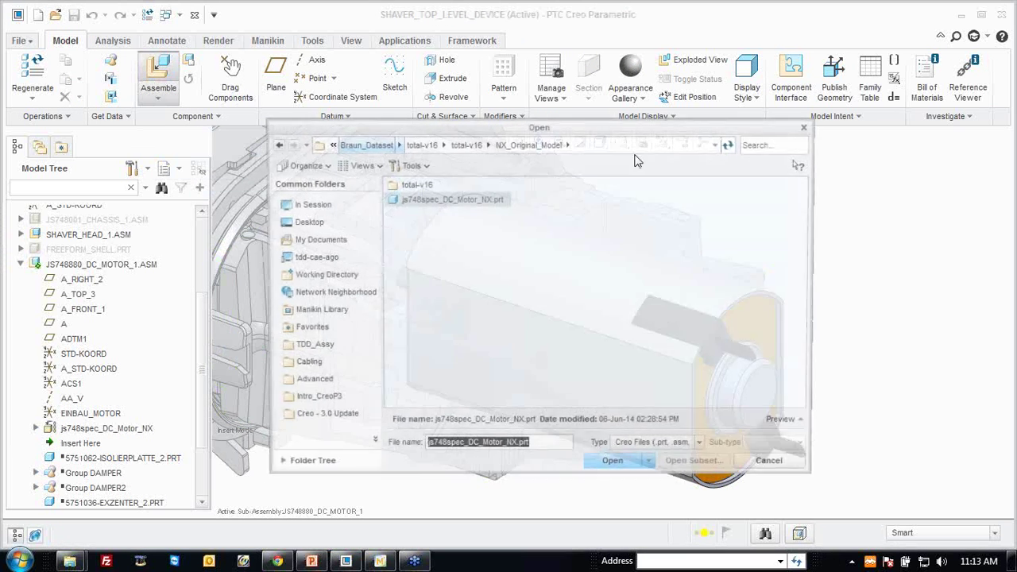
Add js748050_contact_sheet and make its RIGHT_2 plane coincident with A_RIGHT_2.
{"action": "left_click", "coordinate": [465, 143]}
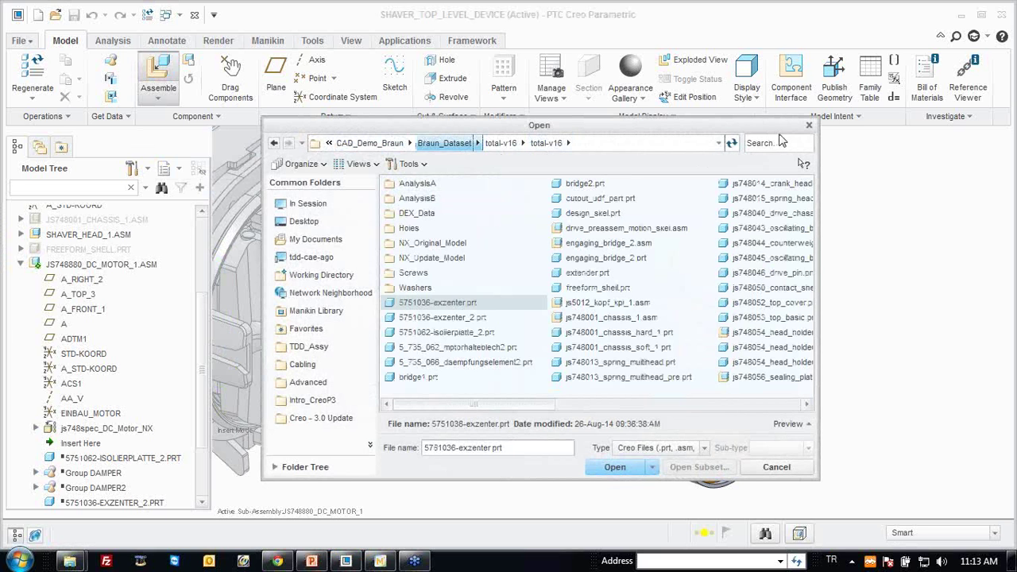
{"action": "left_click", "coordinate": [777, 143]}
{"action": "type", "text": "shet"}
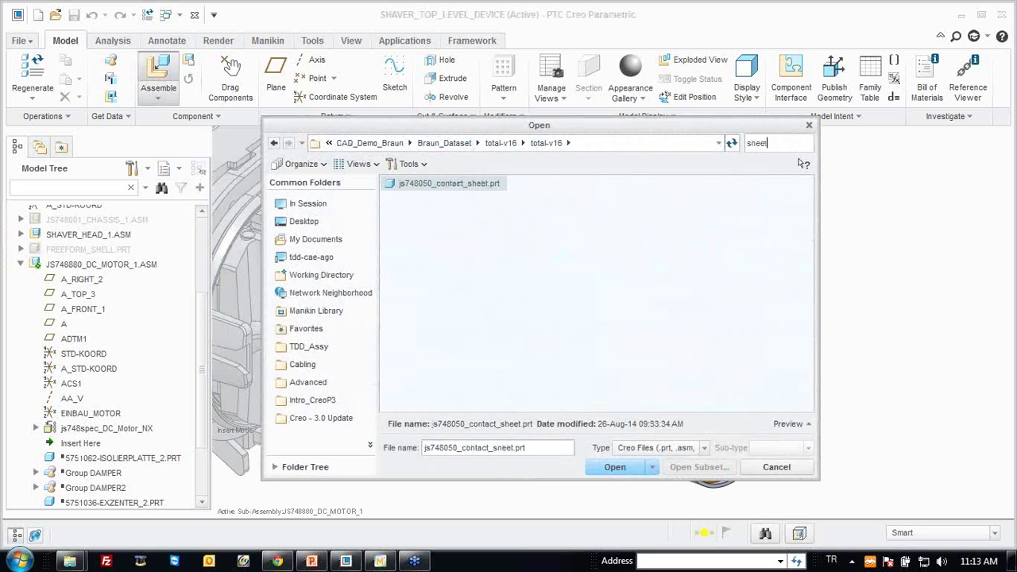
{"action": "double_click", "coordinate": [469, 186]}
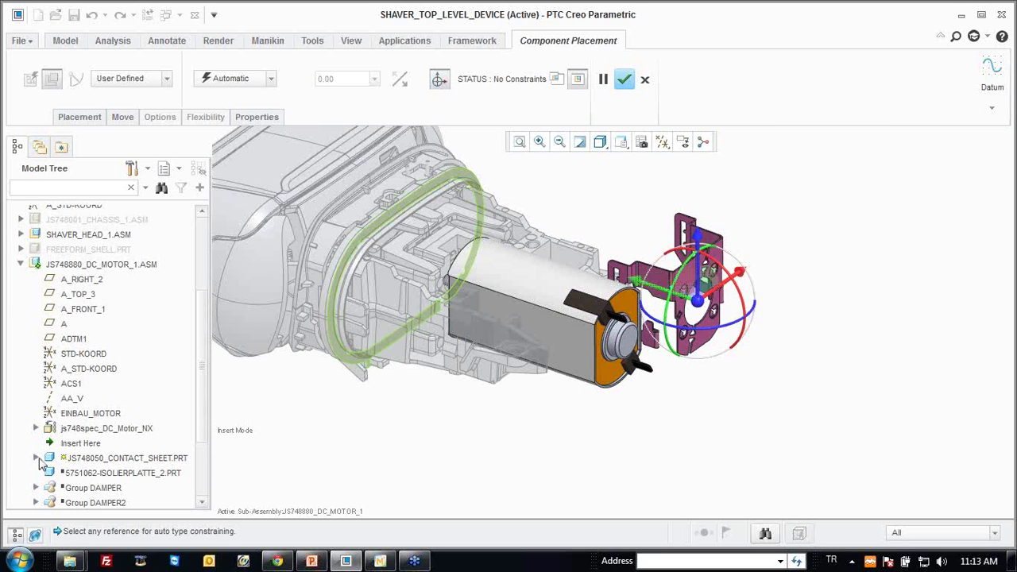
{"action": "left_click", "coordinate": [35, 458]}
{"action": "scroll", "coordinate": [39, 459], "scroll_direction": "down", "scroll_amount": 1}
{"action": "left_click", "coordinate": [92, 426]}
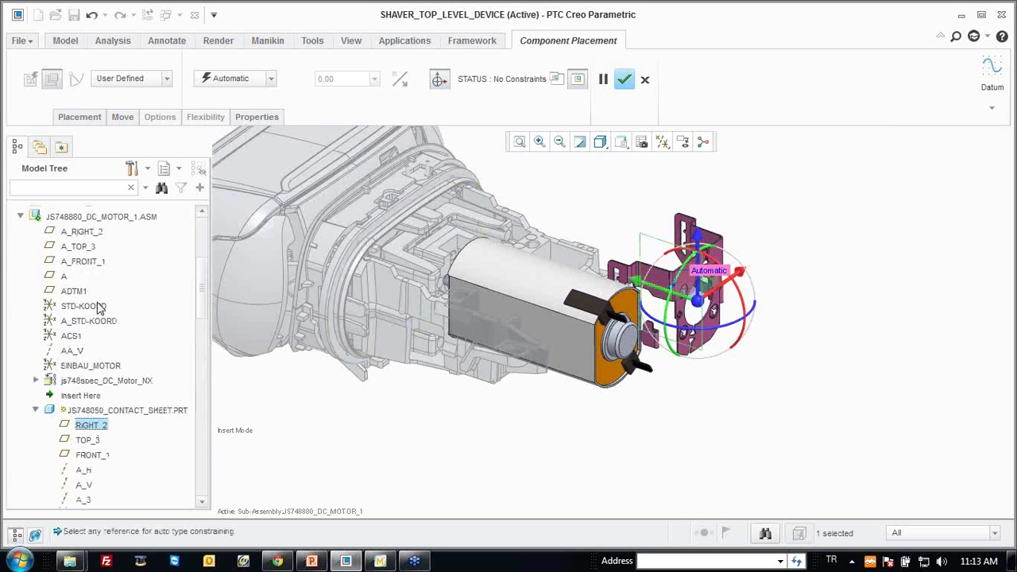
{"action": "left_click", "coordinate": [86, 232]}
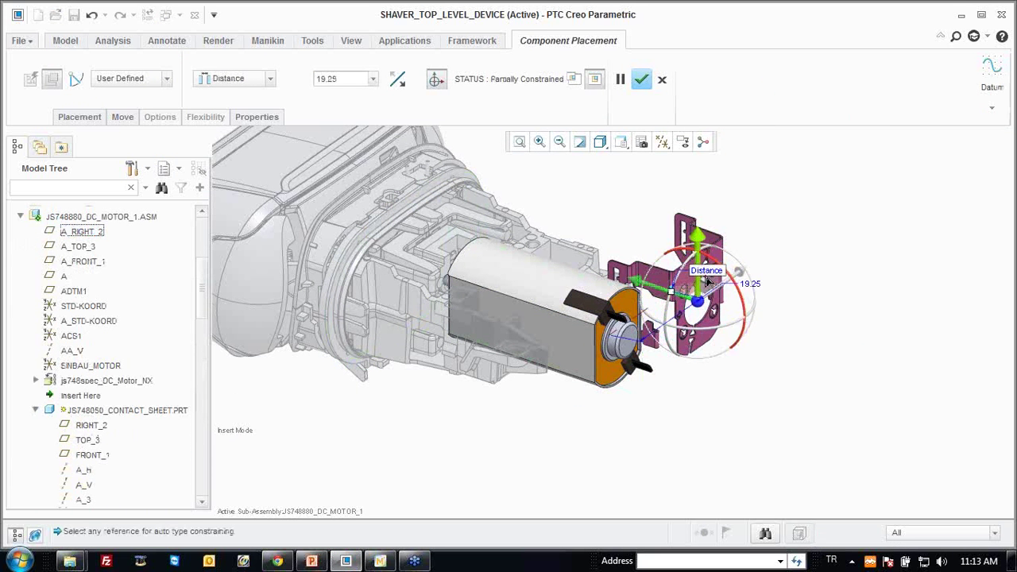
{"action": "right_click", "coordinate": [713, 276]}
{"action": "left_click", "coordinate": [747, 360]}
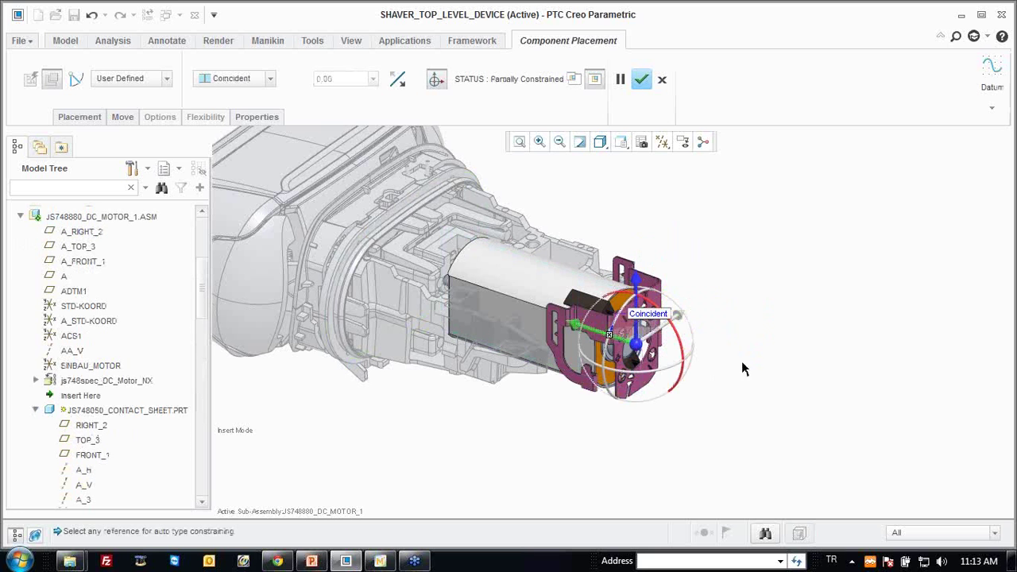
Offset TOP_3 from A_TOP_3 by 33.60 and make FRONT_1 coincident with A_FRONT_1.
{"action": "left_click", "coordinate": [86, 440]}
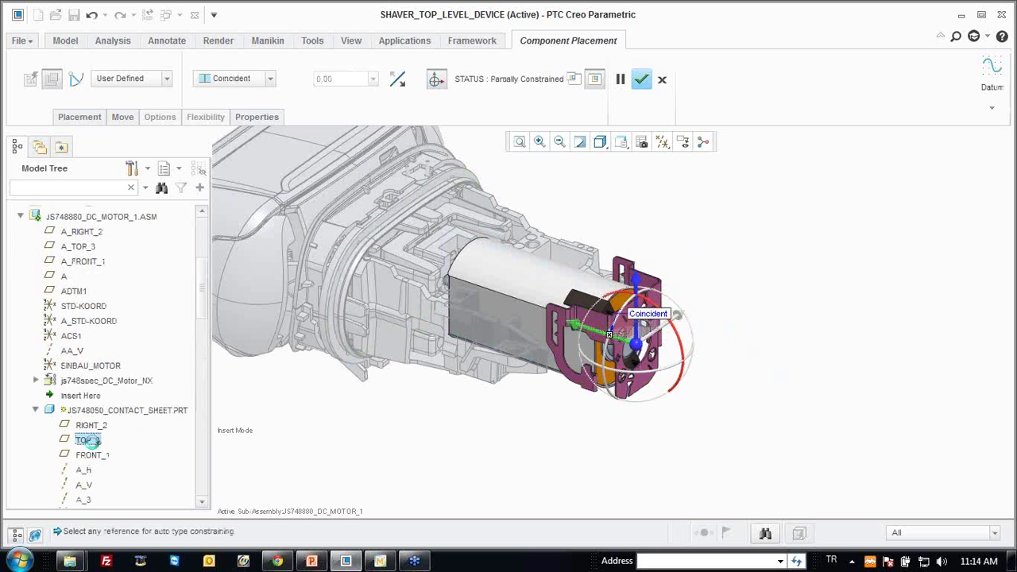
{"action": "left_click", "coordinate": [89, 248]}
{"action": "double_click", "coordinate": [700, 317]}
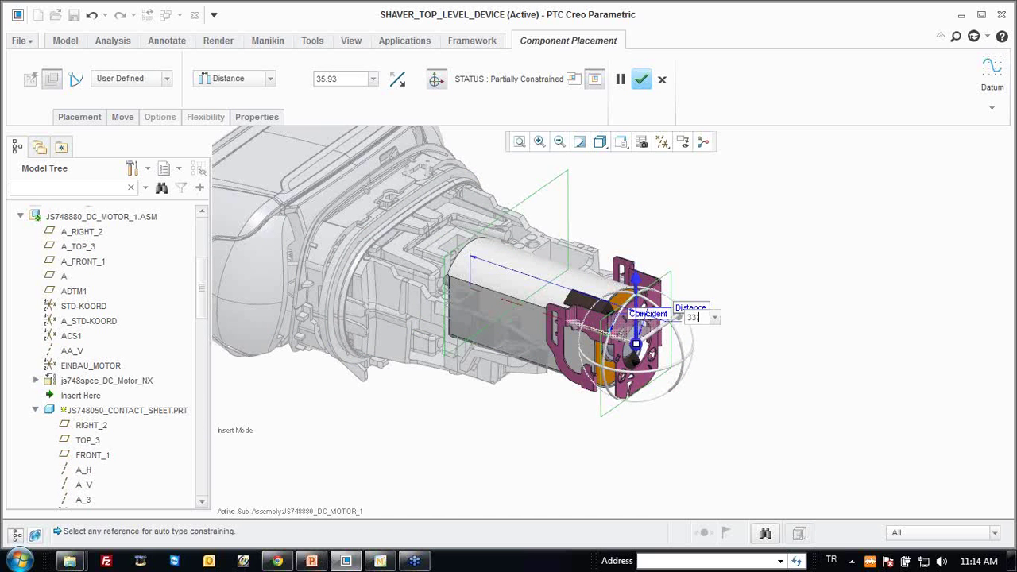
{"action": "type", "text": ".6"}
{"action": "key", "text": "Return"}
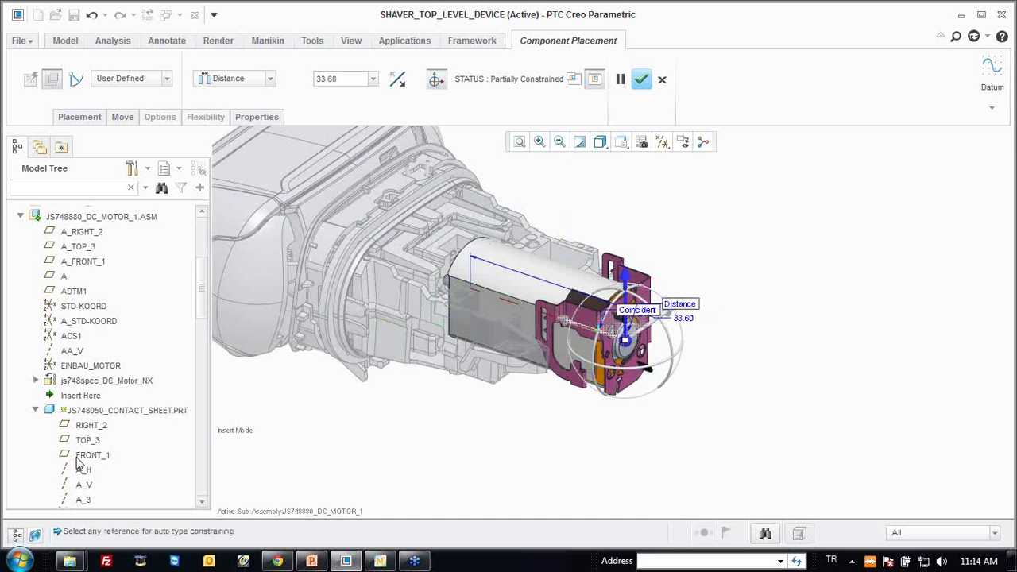
{"action": "left_click", "coordinate": [79, 460]}
{"action": "left_click", "coordinate": [99, 264]}
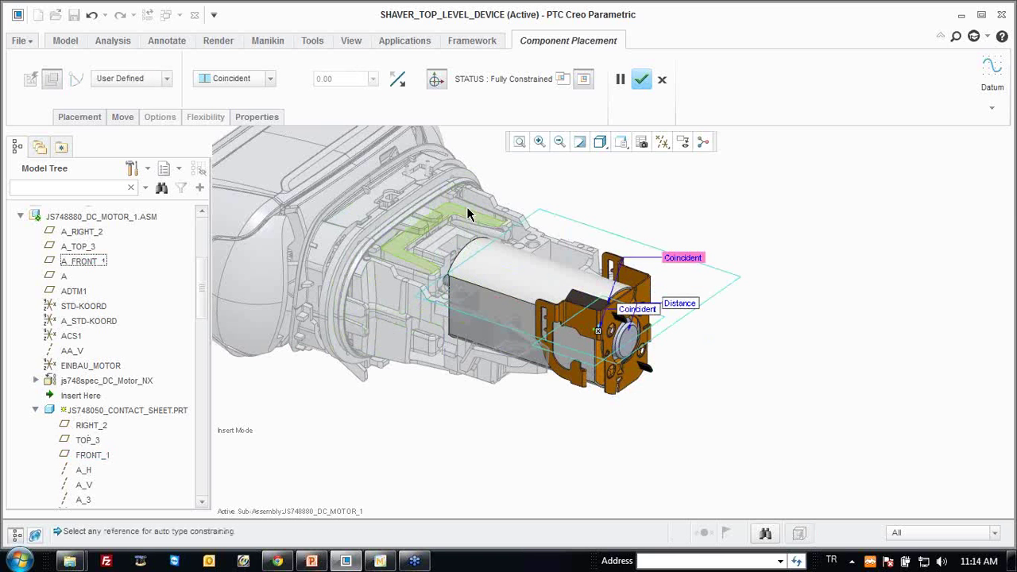
{"action": "middle_click", "coordinate": [618, 195]}
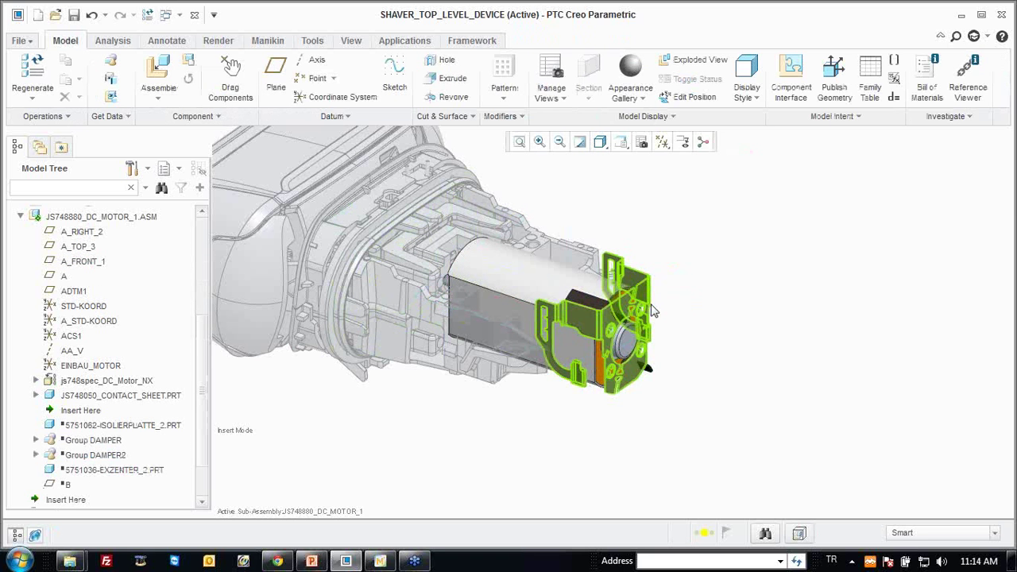
Activate the JS748050_CONTACT_SHEET part for editing.
{"action": "right_click", "coordinate": [151, 396]}
{"action": "left_click", "coordinate": [199, 334]}
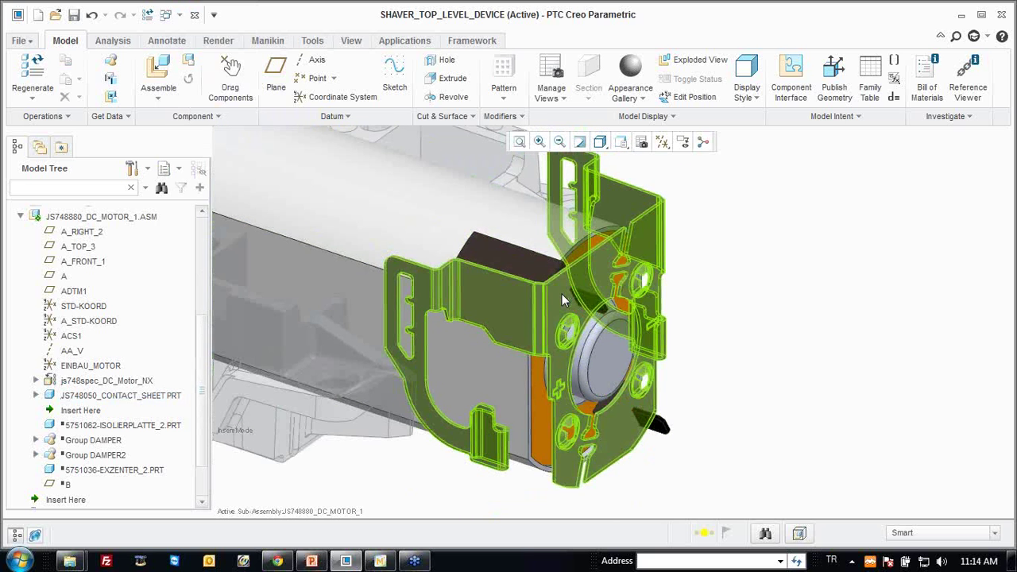
{"action": "left_click", "coordinate": [562, 294]}
{"action": "right_click", "coordinate": [763, 206]}
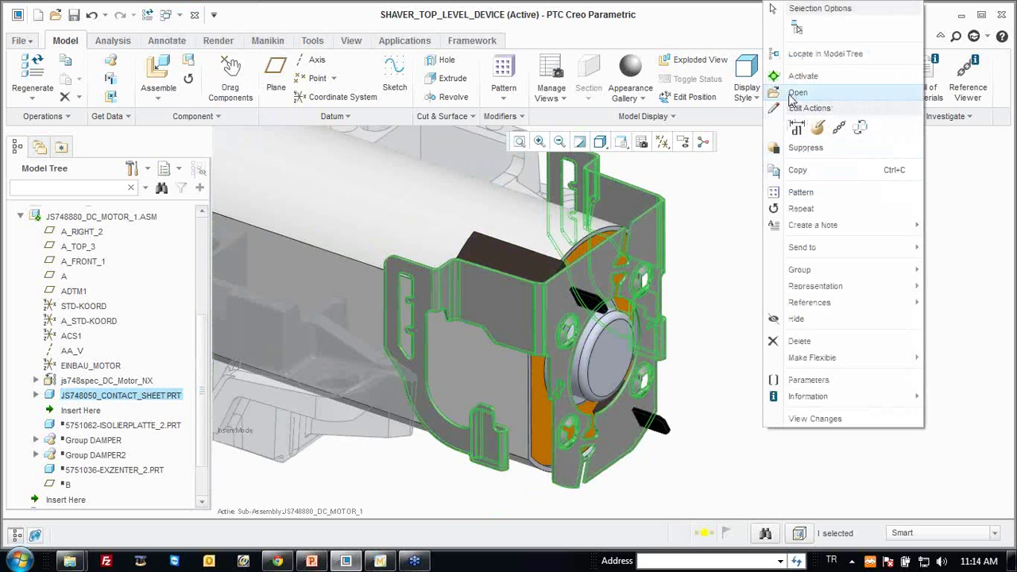
{"action": "left_click", "coordinate": [800, 75]}
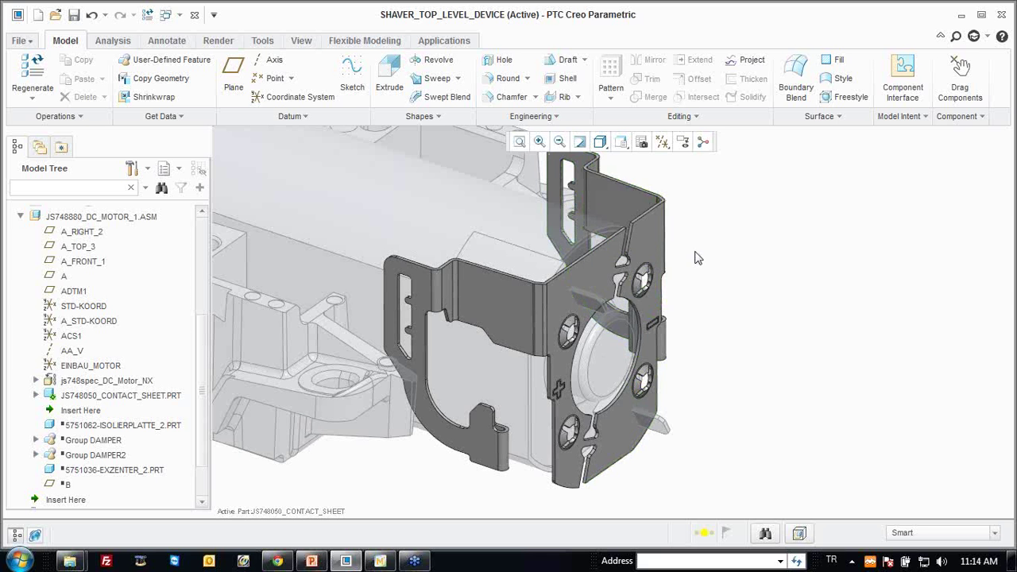
Copy the motor surface into the contact sheet as a Copy Geometry feature.
{"action": "left_click", "coordinate": [160, 79]}
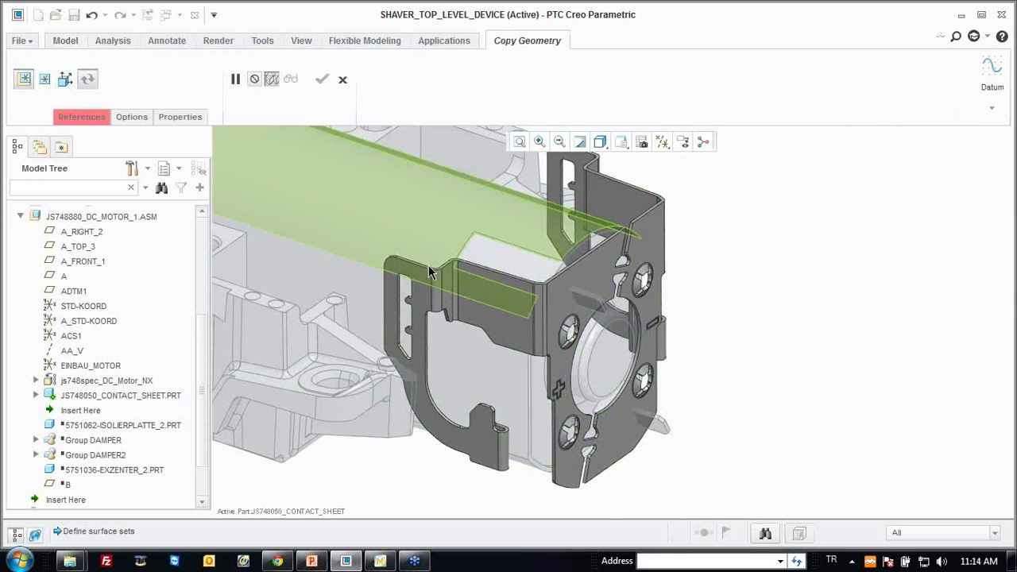
{"action": "scroll", "coordinate": [576, 328], "scroll_direction": "up", "scroll_amount": 3}
{"action": "left_click", "coordinate": [592, 254]}
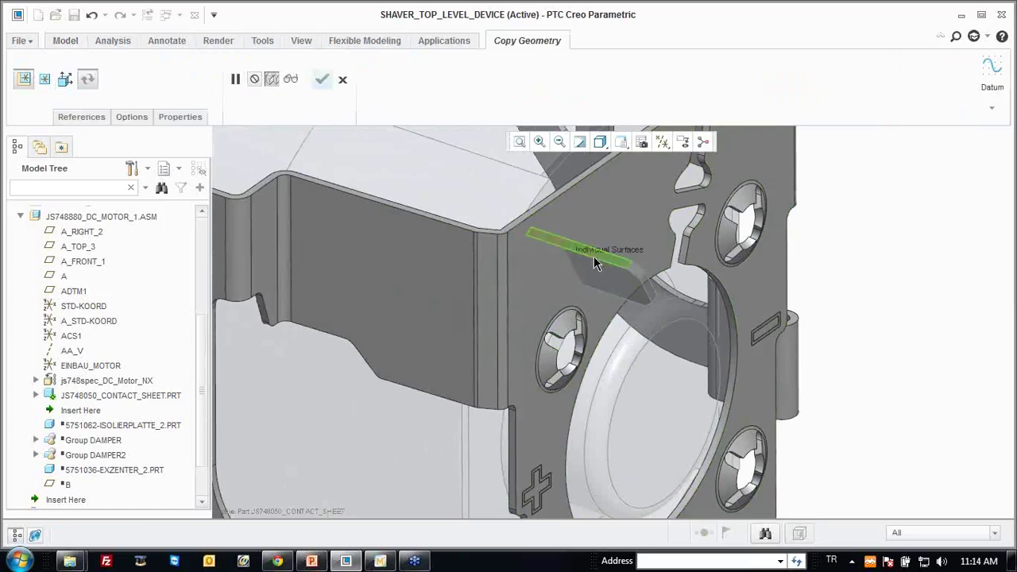
{"action": "middle_click_drag", "start_coordinate": [589, 287], "coordinate": [726, 268]}
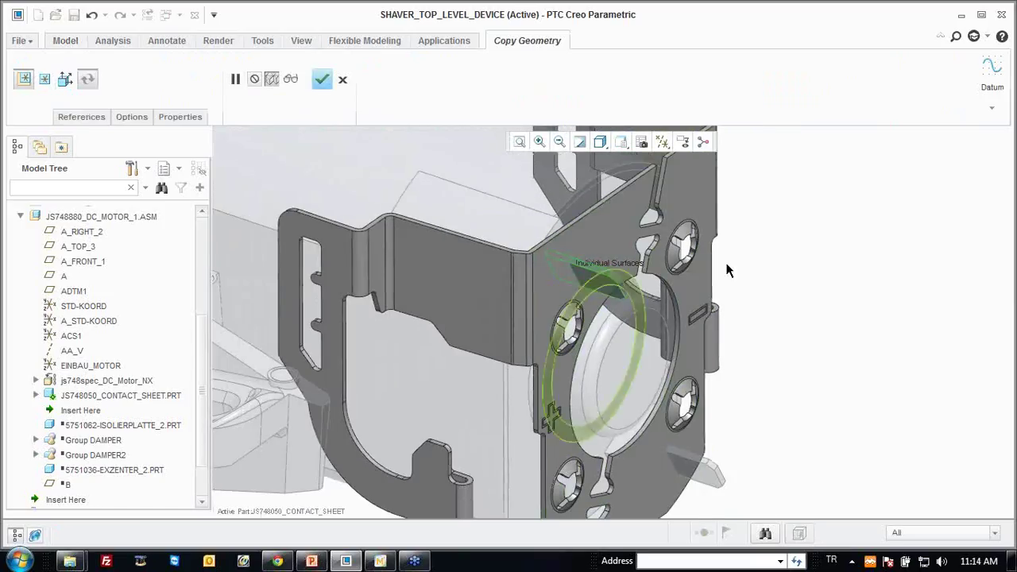
{"action": "middle_click", "coordinate": [789, 237]}
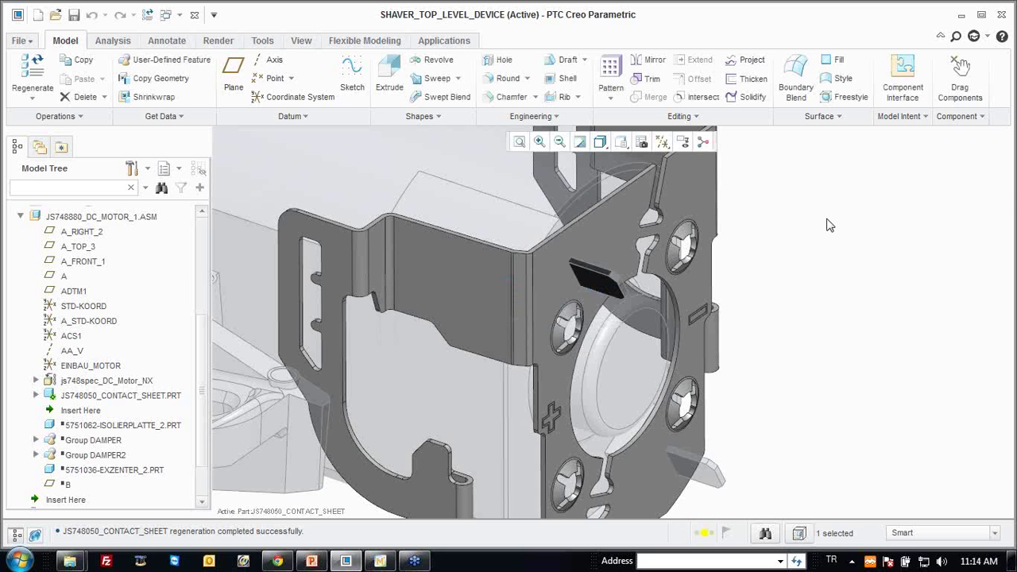
{"action": "left_click", "coordinate": [474, 184]}
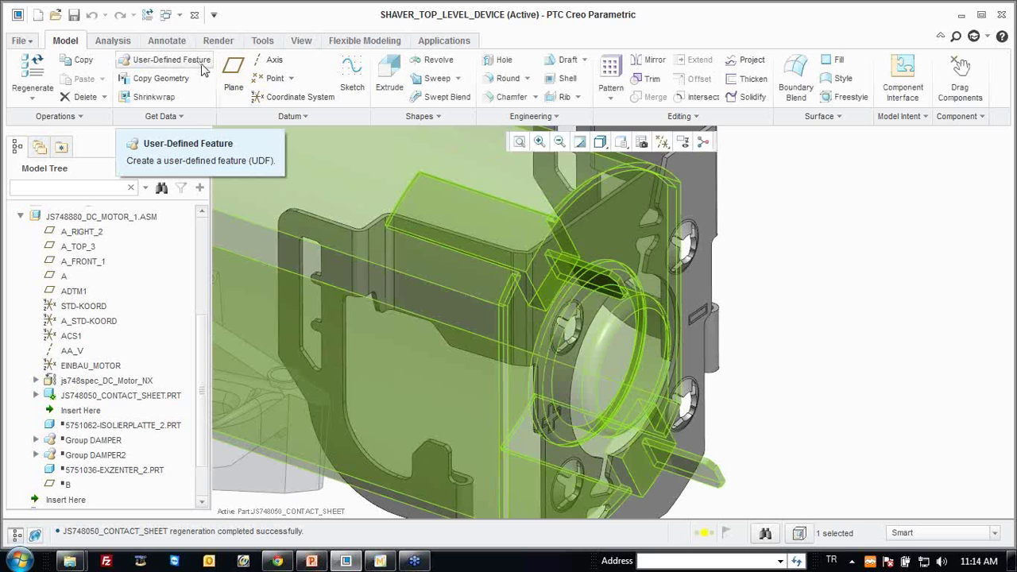
Load cutout.gph as a user-defined feature and confirm its insert options.
{"action": "left_click", "coordinate": [857, 224]}
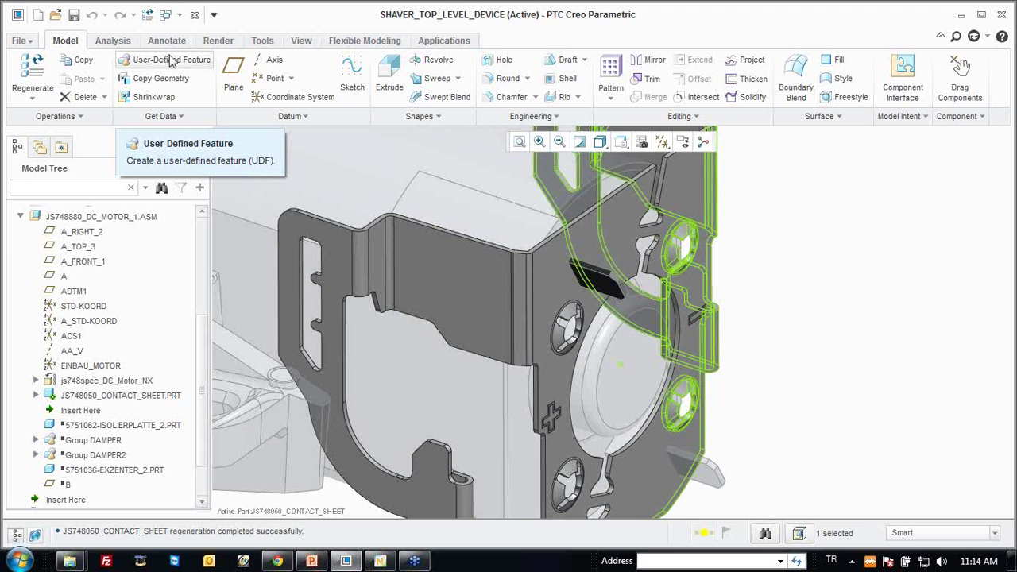
{"action": "left_click", "coordinate": [172, 67]}
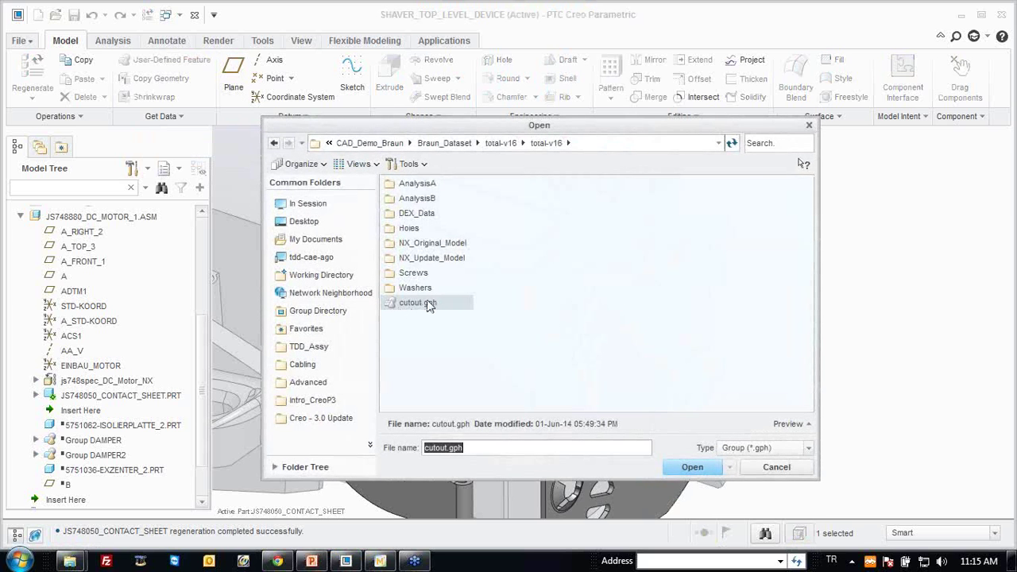
{"action": "double_click", "coordinate": [419, 305]}
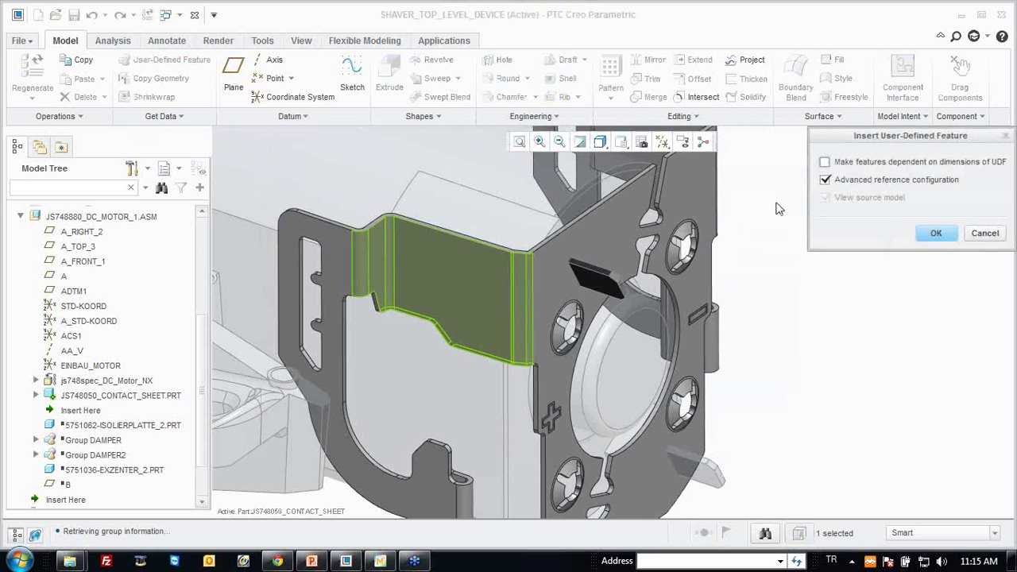
{"action": "left_click", "coordinate": [930, 233]}
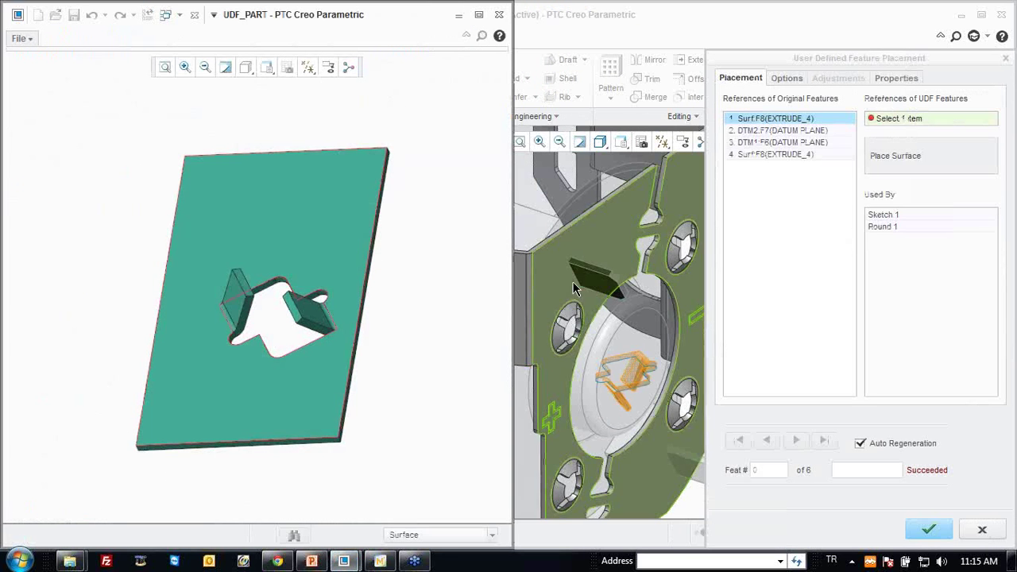
Map the UDF's first surface, horizon plane and vertical plane references to the assembly.
{"action": "left_click_drag", "start_coordinate": [511, 170], "coordinate": [451, 170]}
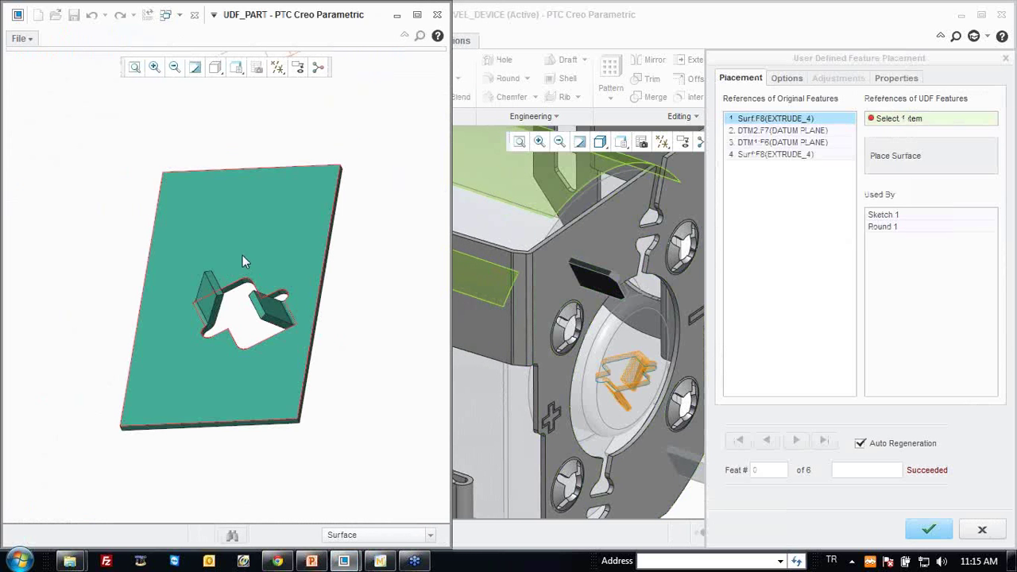
{"action": "middle_click_drag", "start_coordinate": [242, 262], "coordinate": [254, 235]}
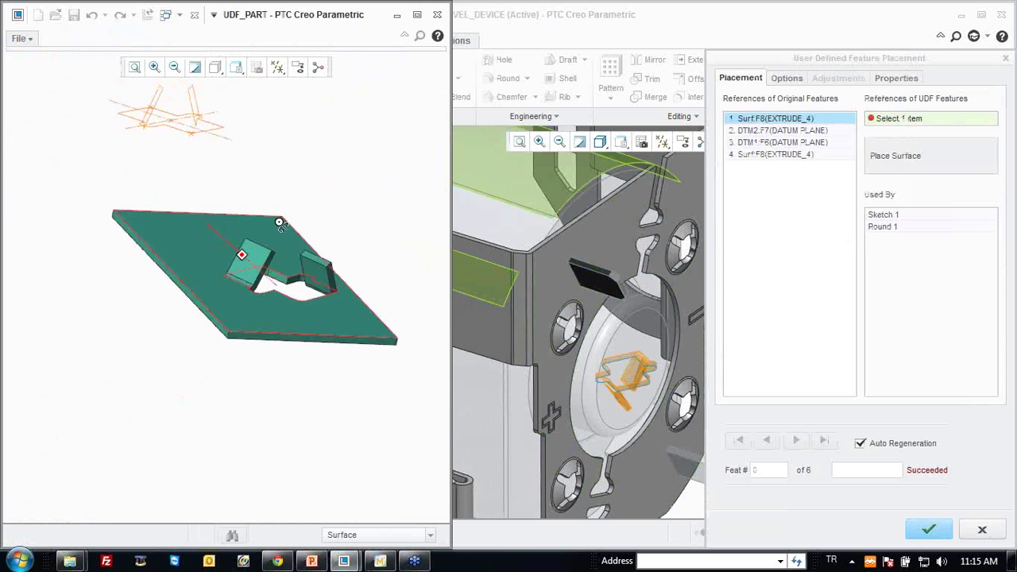
{"action": "left_click", "coordinate": [622, 225]}
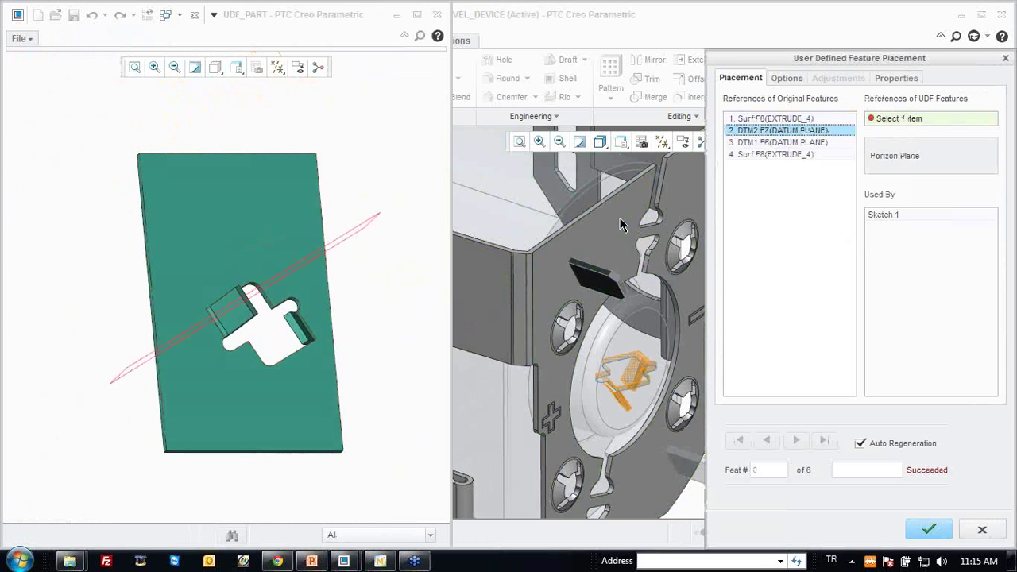
{"action": "middle_click_drag", "start_coordinate": [252, 326], "coordinate": [262, 302]}
{"action": "scroll", "coordinate": [589, 254], "scroll_direction": "up", "scroll_amount": 5}
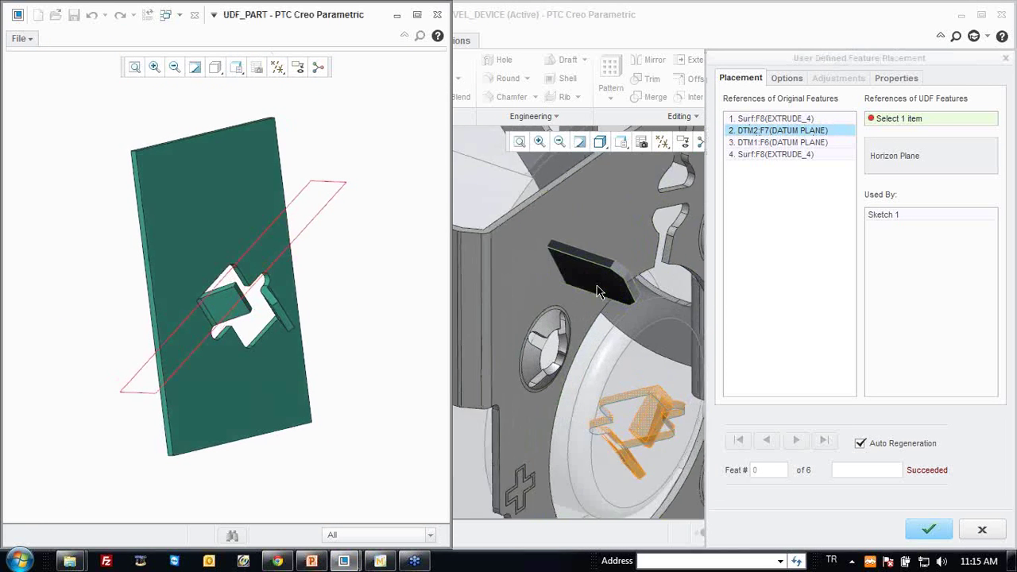
{"action": "left_click", "coordinate": [587, 248]}
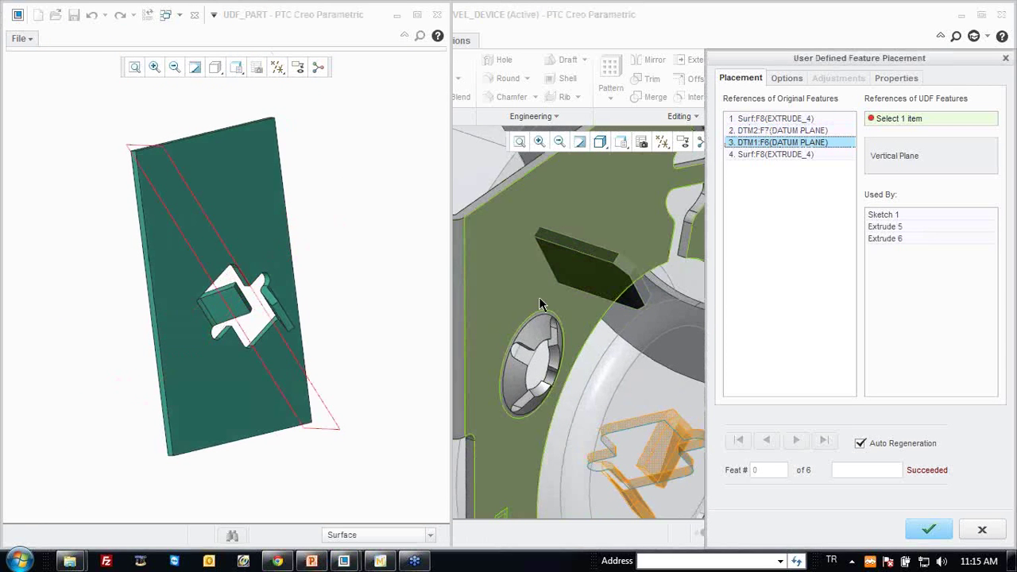
{"action": "left_click", "coordinate": [578, 280]}
Assign the contact sheet face as the bottom surface and confirm the cutout placement.
{"action": "scroll", "coordinate": [574, 267], "scroll_direction": "down", "scroll_amount": 4}
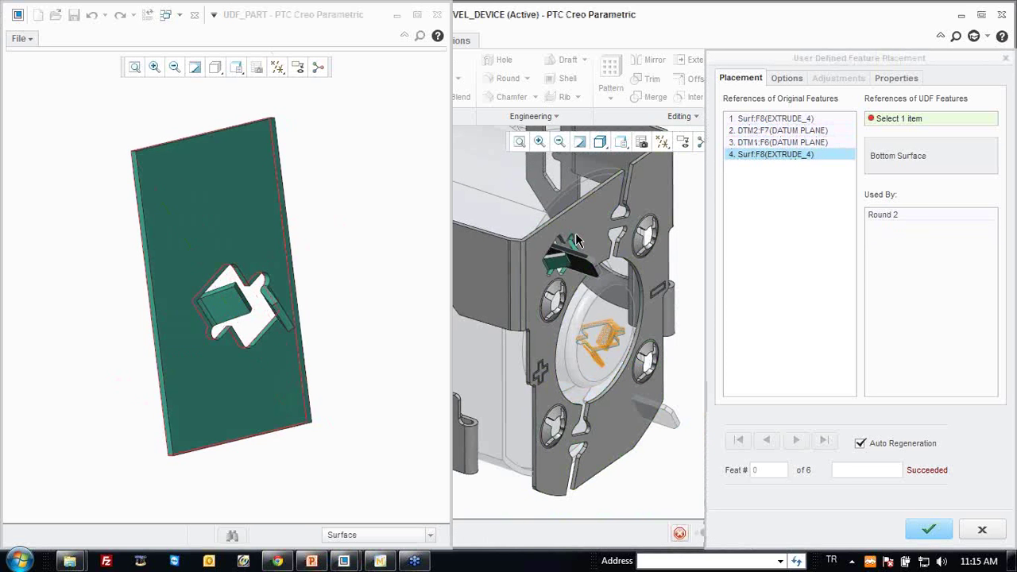
{"action": "left_click", "coordinate": [577, 246]}
{"action": "scroll", "coordinate": [577, 246], "scroll_direction": "up", "scroll_amount": 2}
{"action": "scroll", "coordinate": [570, 247], "scroll_direction": "up", "scroll_amount": 2}
{"action": "scroll", "coordinate": [563, 249], "scroll_direction": "up", "scroll_amount": 2}
{"action": "scroll", "coordinate": [555, 251], "scroll_direction": "up", "scroll_amount": 2}
{"action": "middle_click_drag", "start_coordinate": [552, 249], "coordinate": [586, 243]}
{"action": "scroll", "coordinate": [556, 238], "scroll_direction": "down", "scroll_amount": 2}
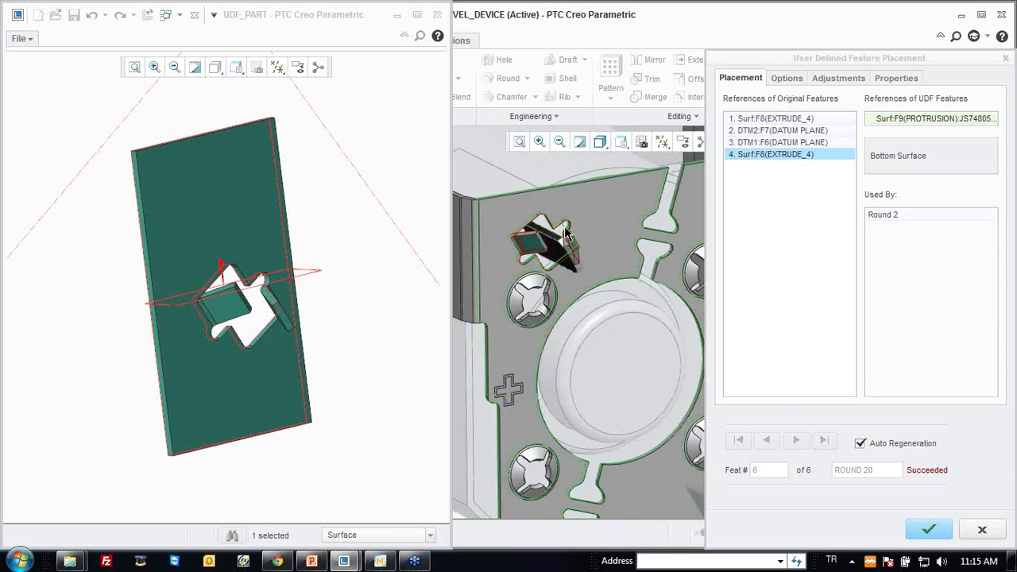
{"action": "left_click", "coordinate": [929, 531]}
{"action": "left_click", "coordinate": [896, 173]}
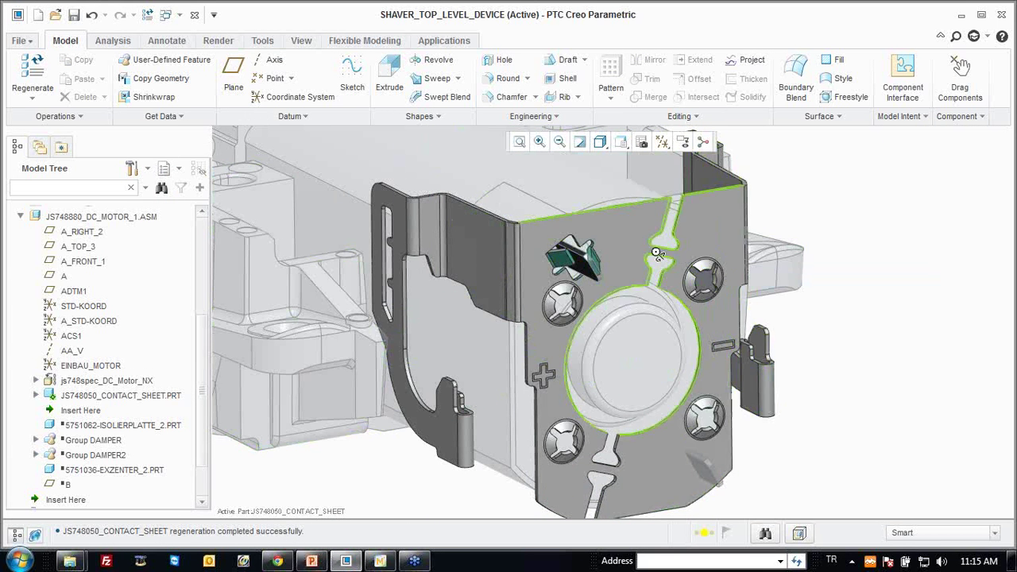
Locate and select Group CUTOUT in the contact sheet's feature list.
{"action": "middle_click_drag", "start_coordinate": [757, 255], "coordinate": [649, 256]}
{"action": "scroll", "coordinate": [649, 257], "scroll_direction": "down", "scroll_amount": 3}
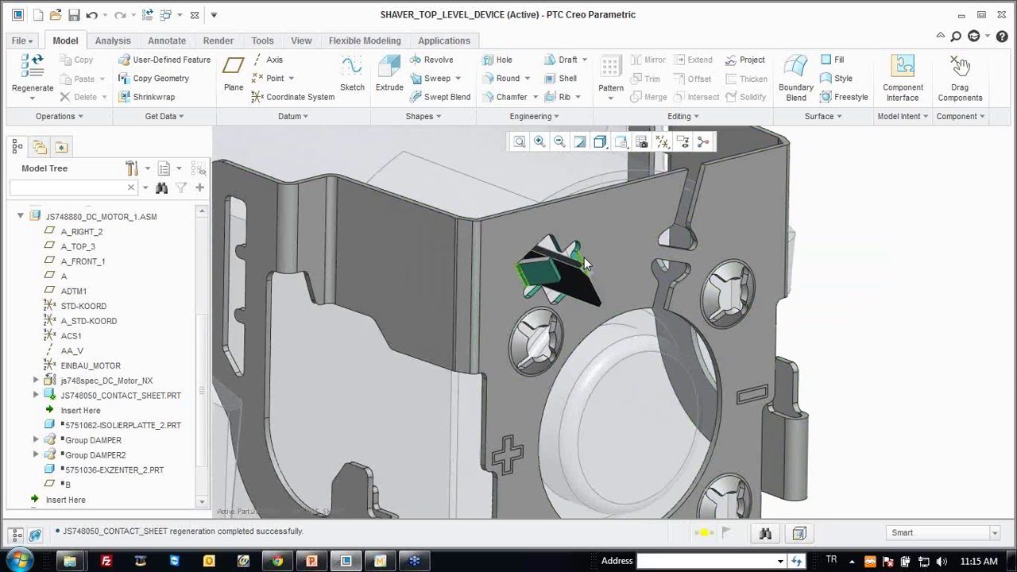
{"action": "left_click", "coordinate": [35, 396]}
{"action": "scroll", "coordinate": [72, 413], "scroll_direction": "down", "scroll_amount": 5}
{"action": "scroll", "coordinate": [75, 422], "scroll_direction": "down", "scroll_amount": 5}
{"action": "scroll", "coordinate": [80, 427], "scroll_direction": "down", "scroll_amount": 3}
{"action": "scroll", "coordinate": [79, 425], "scroll_direction": "down", "scroll_amount": 1}
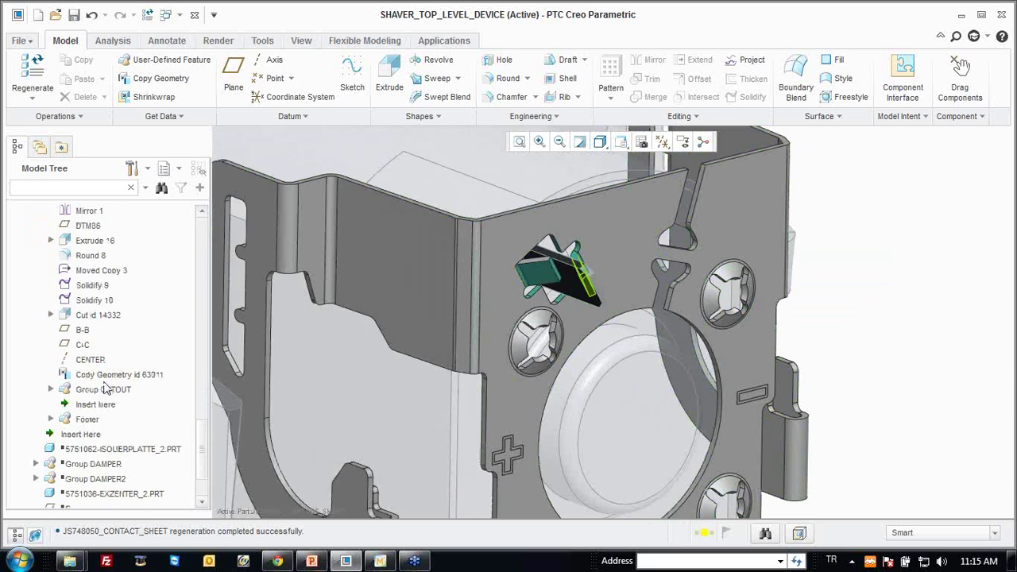
{"action": "left_click", "coordinate": [101, 390]}
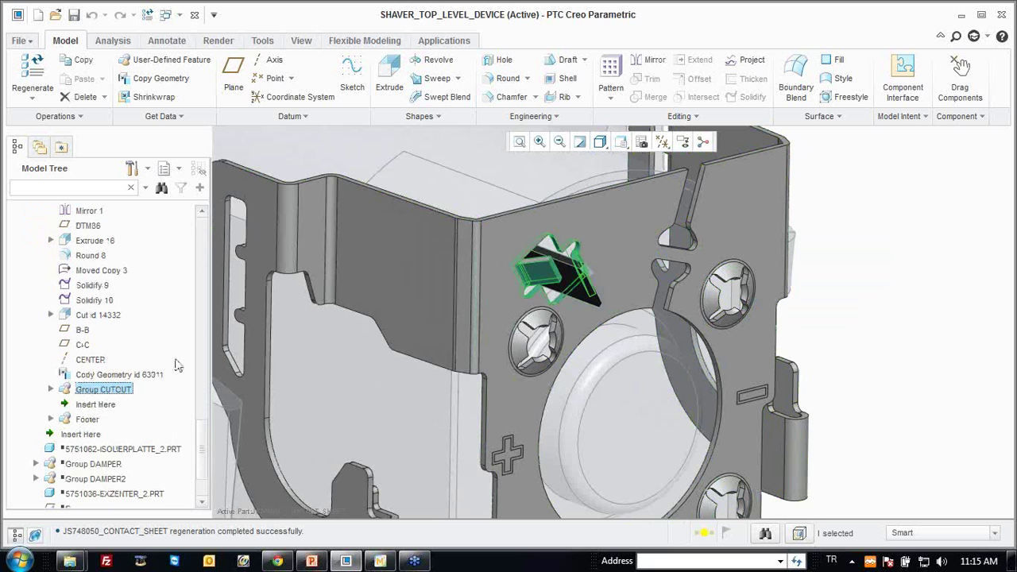
{"action": "left_click", "coordinate": [51, 389]}
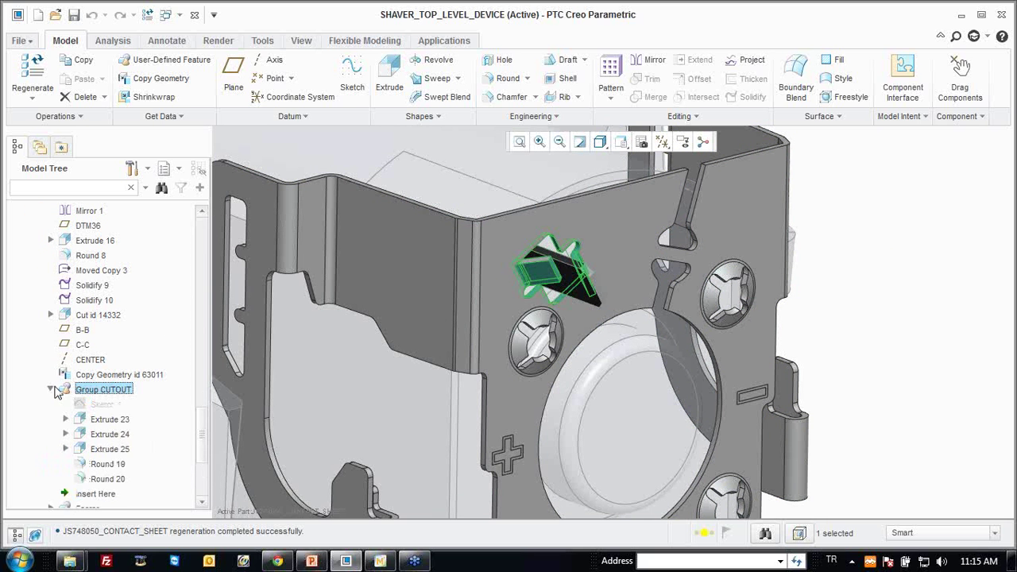
{"action": "scroll", "coordinate": [60, 394], "scroll_direction": "down", "scroll_amount": 1}
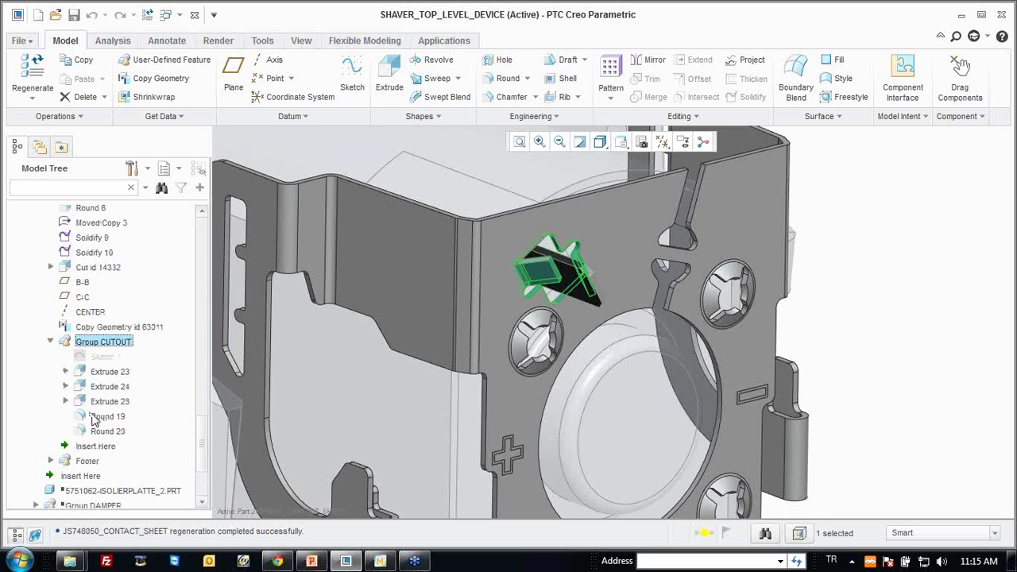
{"action": "left_click", "coordinate": [51, 342]}
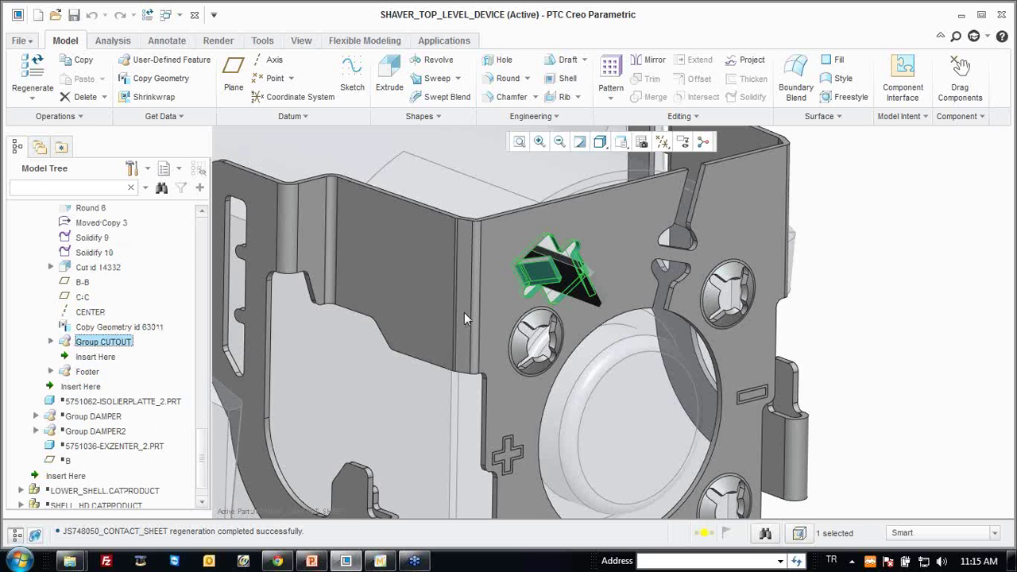
{"action": "scroll", "coordinate": [468, 318], "scroll_direction": "down", "scroll_amount": 2}
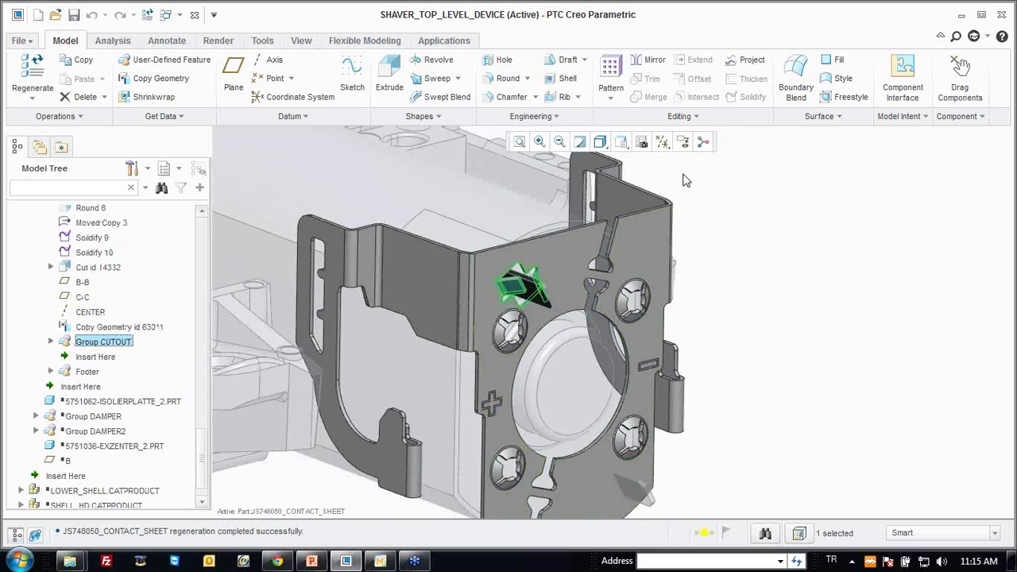
{"action": "scroll", "coordinate": [155, 316], "scroll_direction": "up", "scroll_amount": 3}
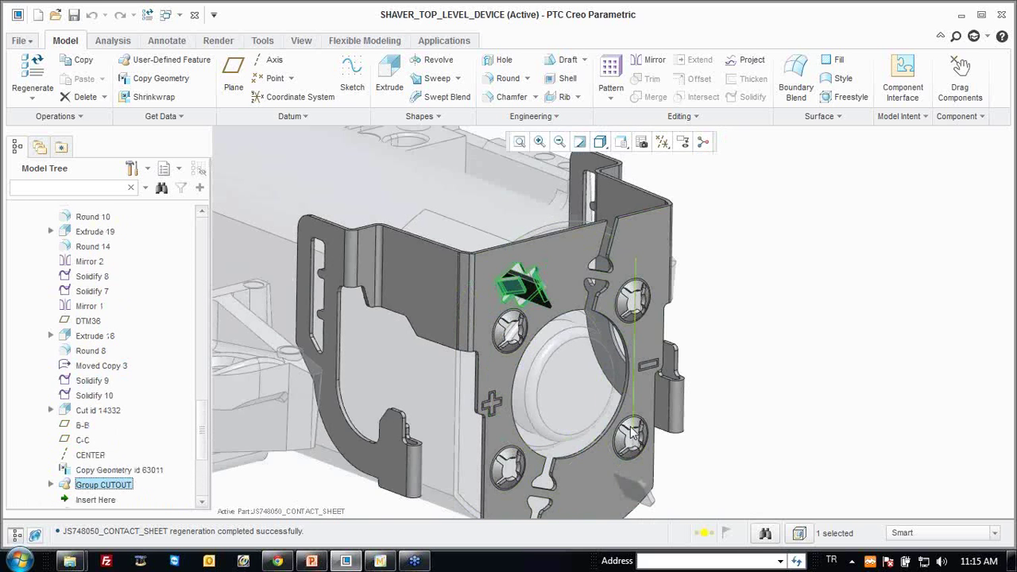
Paste a dependent copy of the cutout rotated 180° about the CENTER axis.
{"action": "left_click", "coordinate": [85, 67]}
{"action": "left_click", "coordinate": [101, 78]}
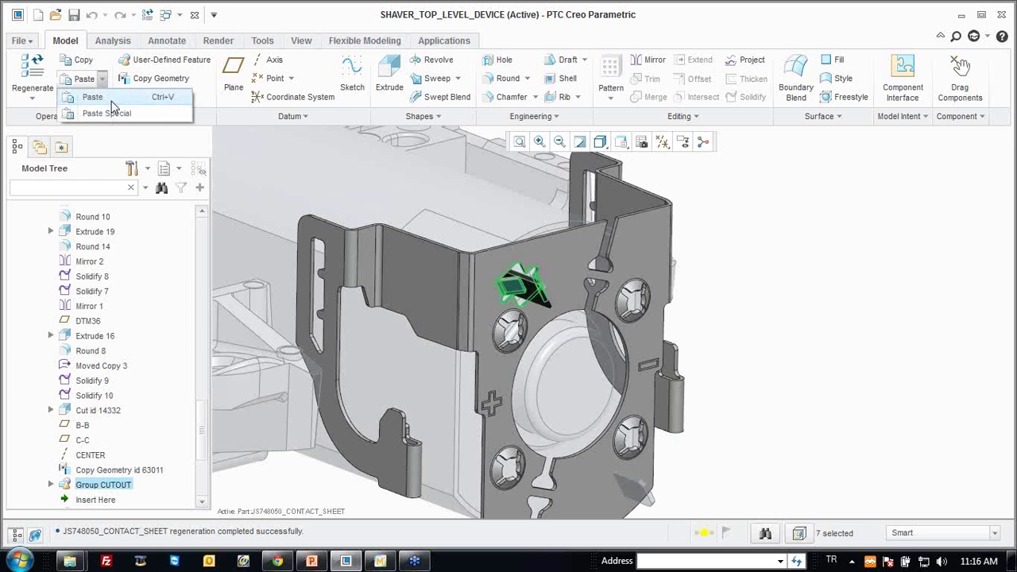
{"action": "left_click", "coordinate": [106, 114]}
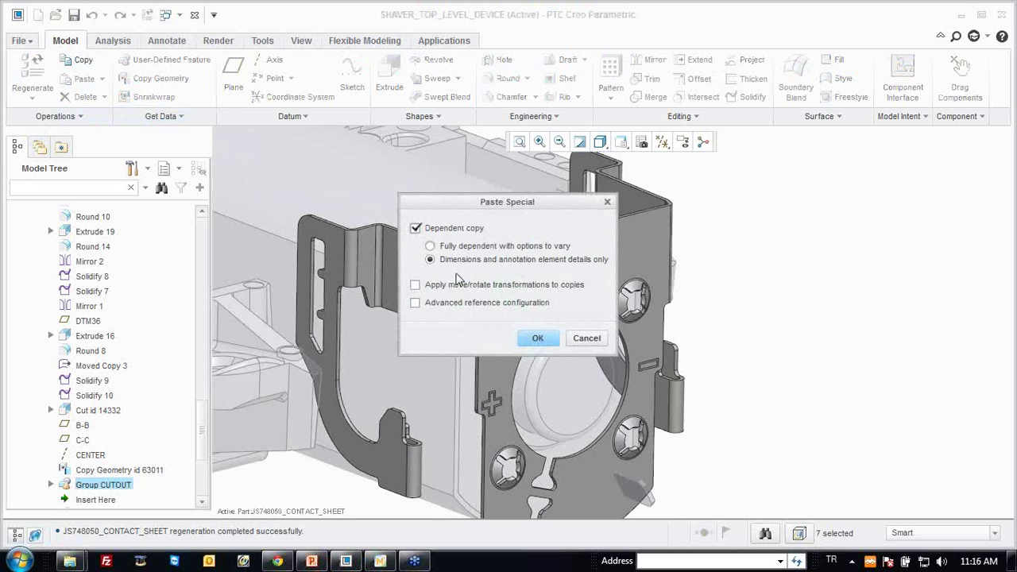
{"action": "left_click", "coordinate": [534, 339]}
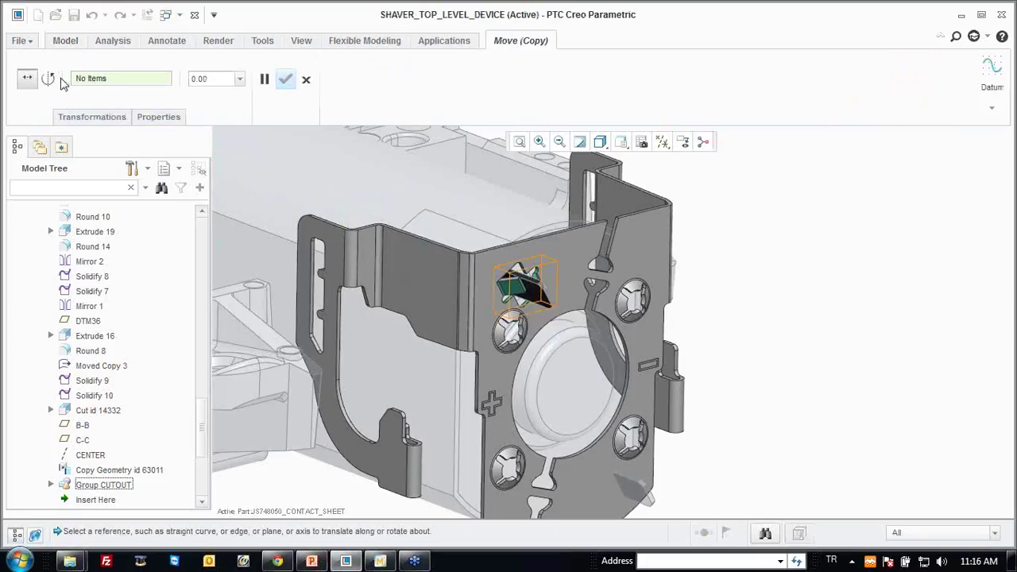
{"action": "left_click", "coordinate": [57, 82]}
{"action": "left_click", "coordinate": [91, 455]}
{"action": "type", "text": "180"}
{"action": "key", "text": "Return"}
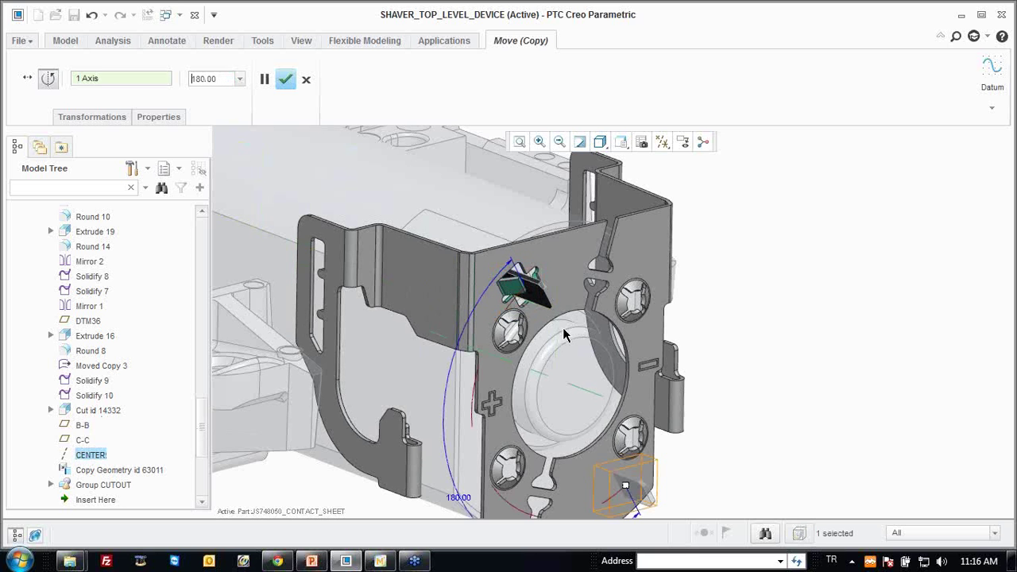
{"action": "scroll", "coordinate": [569, 342], "scroll_direction": "down", "scroll_amount": 3}
{"action": "middle_click", "coordinate": [672, 296]}
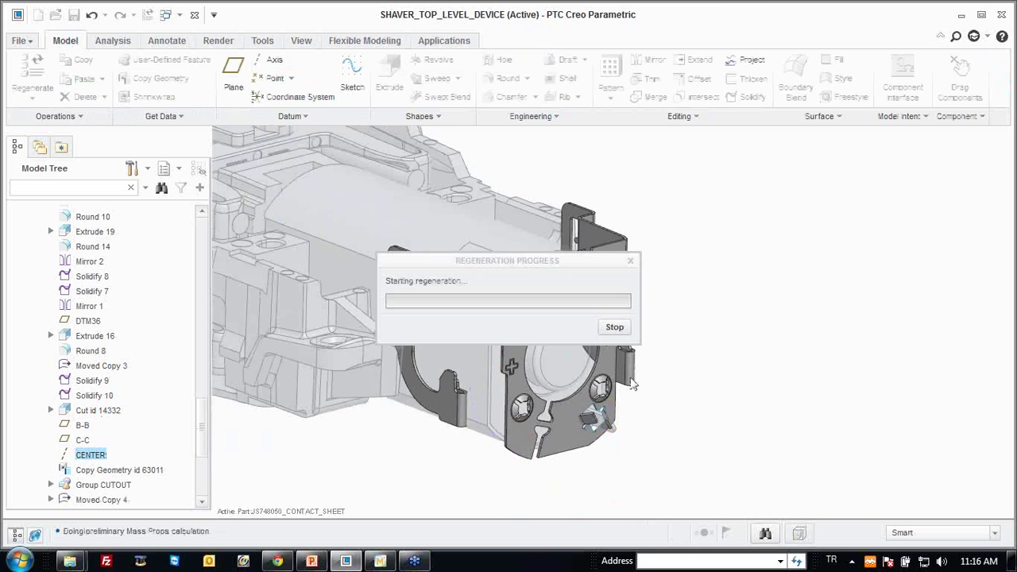
Orbit and zoom to inspect the rotated cutout copy on the contact sheet.
{"action": "scroll", "coordinate": [592, 421], "scroll_direction": "up", "scroll_amount": 3}
{"action": "middle_click_drag", "start_coordinate": [592, 421], "coordinate": [618, 394]}
{"action": "scroll", "coordinate": [612, 402], "scroll_direction": "down", "scroll_amount": 1}
{"action": "scroll", "coordinate": [617, 395], "scroll_direction": "down", "scroll_amount": 3}
{"action": "mouse_move", "coordinate": [624, 314]}
{"action": "middle_mouse_down"}
{"action": "mouse_move", "coordinate": [639, 299]}
{"action": "mouse_move", "coordinate": [620, 326]}
{"action": "mouse_move", "coordinate": [556, 317]}
{"action": "middle_mouse_up"}
{"action": "scroll", "coordinate": [110, 328], "scroll_direction": "up", "scroll_amount": 5}
{"action": "scroll", "coordinate": [80, 324], "scroll_direction": "up", "scroll_amount": 5}
{"action": "scroll", "coordinate": [52, 318], "scroll_direction": "up", "scroll_amount": 5}
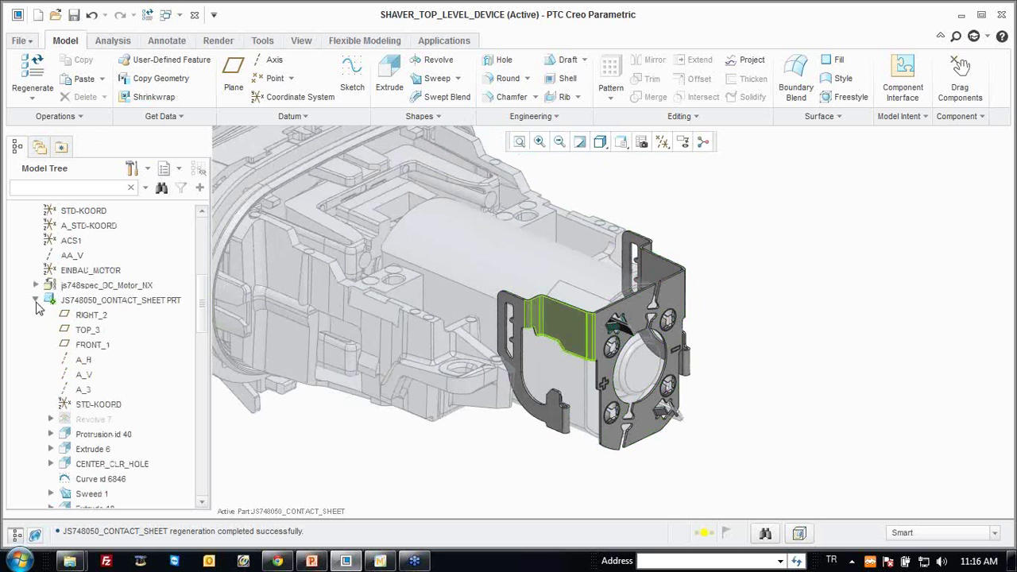
Return to the top-level assembly, exit insert mode and resume the suppressed components.
{"action": "left_click", "coordinate": [36, 300]}
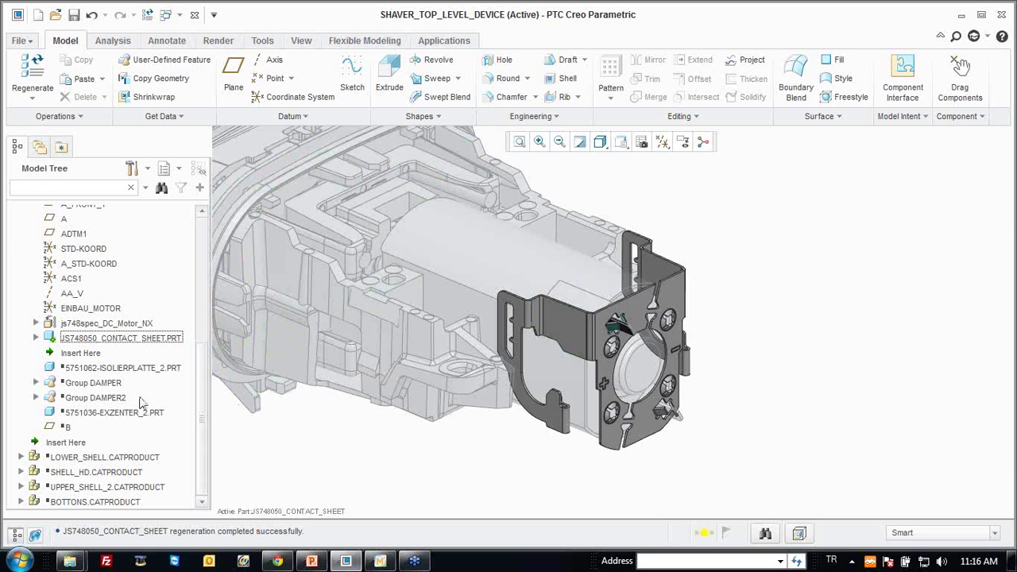
{"action": "key", "text": "ctrl+a"}
{"action": "right_click", "coordinate": [80, 358]}
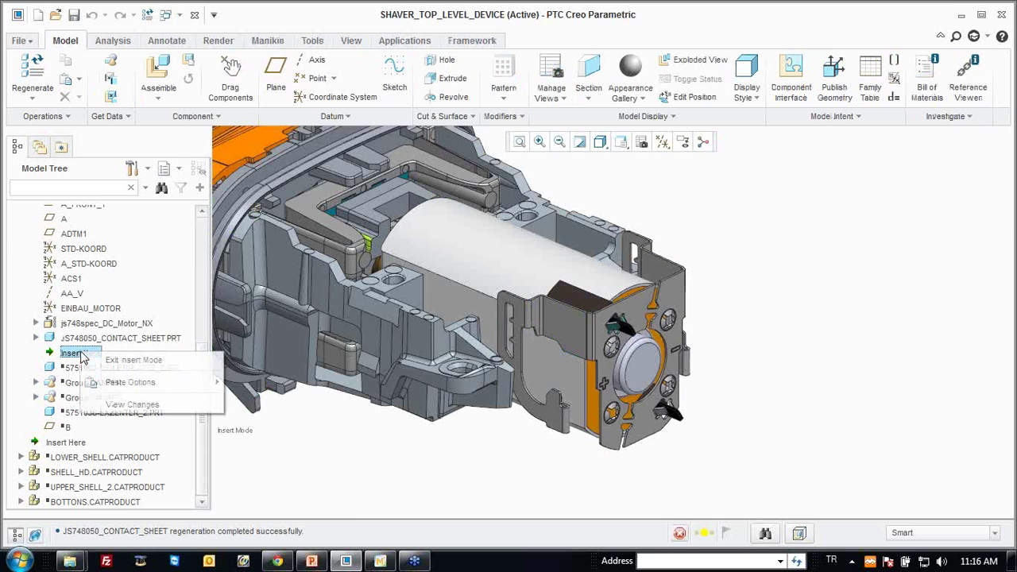
{"action": "left_click", "coordinate": [128, 360]}
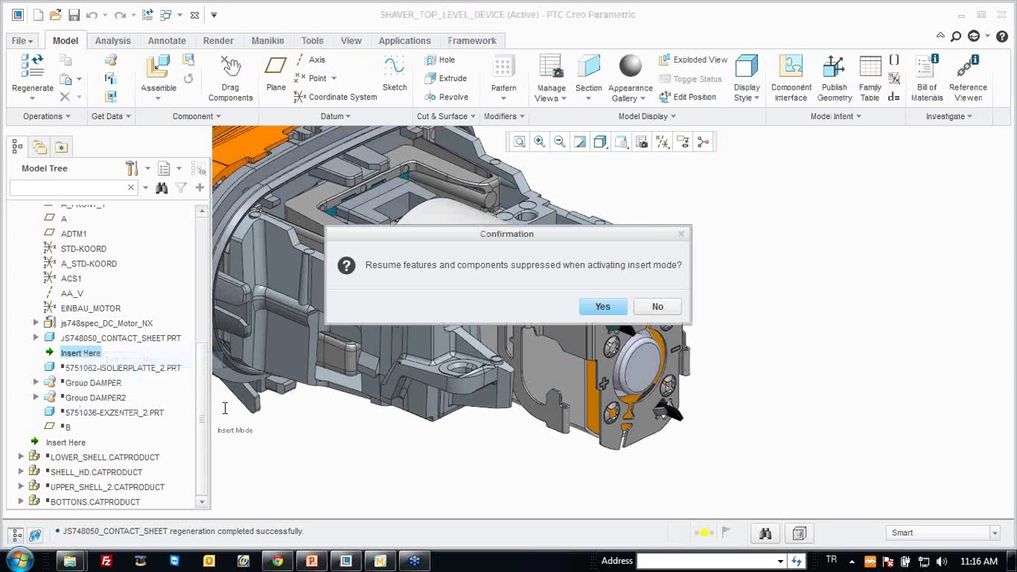
{"action": "left_click", "coordinate": [602, 306]}
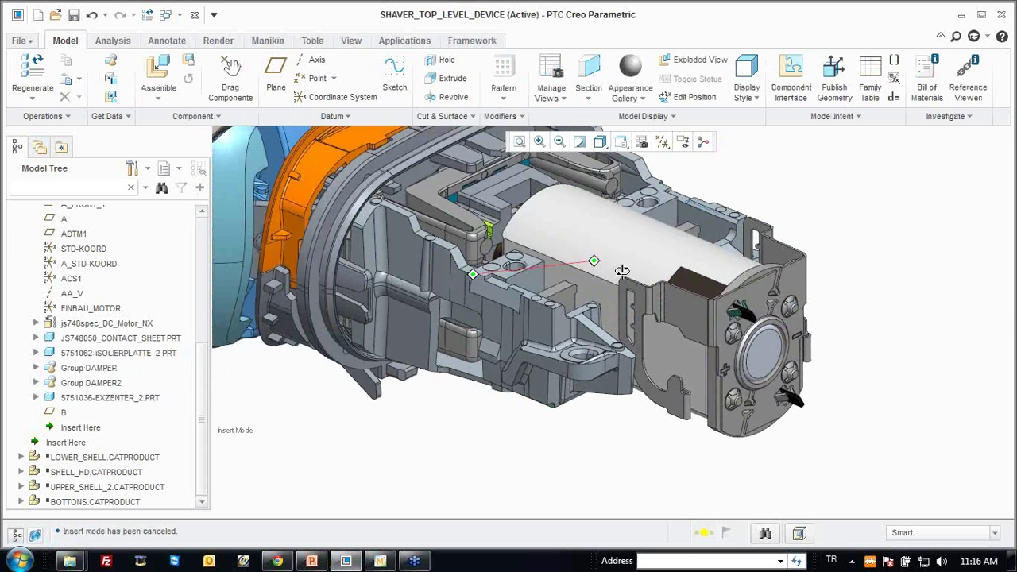
Hide the 5751036-EXZENTER_2 part and the shaver head assembly.
{"action": "left_click", "coordinate": [35, 383]}
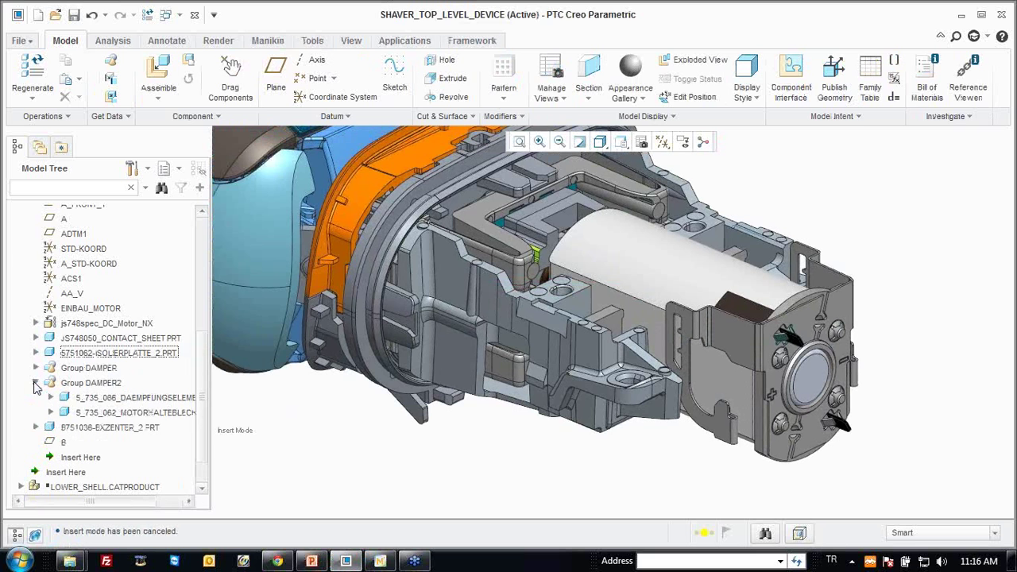
{"action": "left_click", "coordinate": [77, 430]}
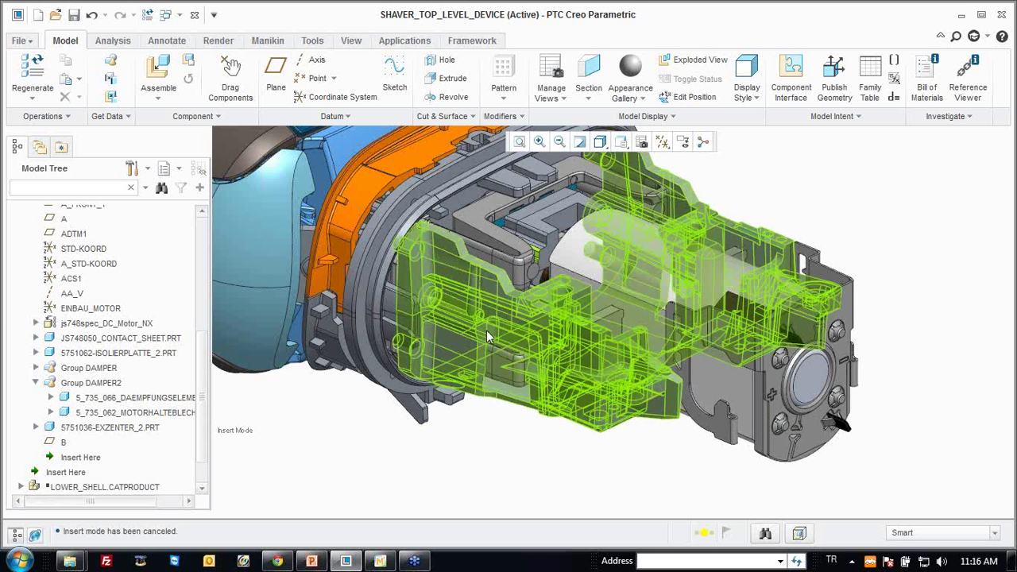
{"action": "right_click", "coordinate": [268, 460]}
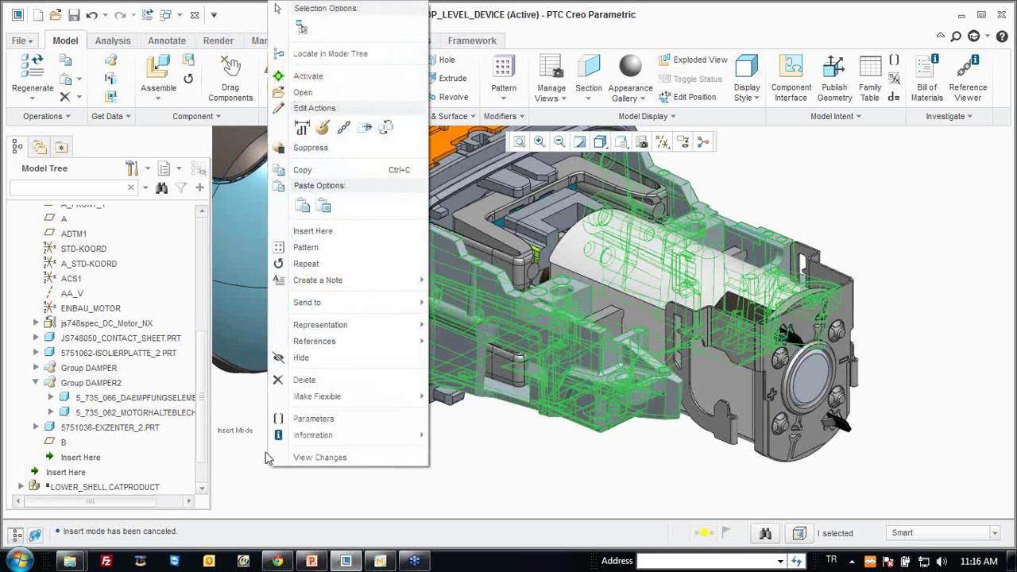
{"action": "left_click", "coordinate": [301, 358]}
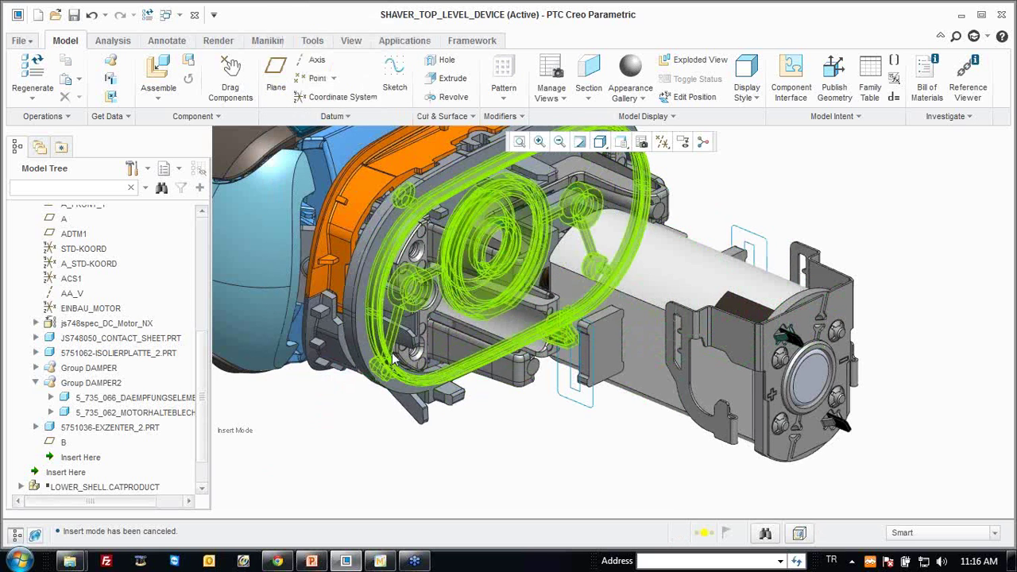
{"action": "scroll", "coordinate": [137, 343], "scroll_direction": "up", "scroll_amount": 2}
{"action": "scroll", "coordinate": [137, 344], "scroll_direction": "up", "scroll_amount": 3}
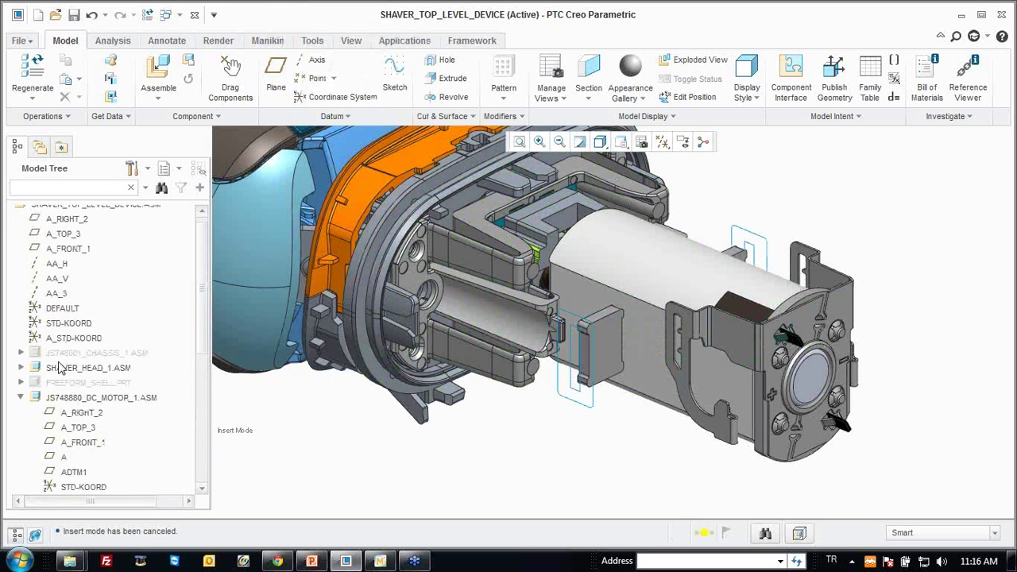
{"action": "right_click", "coordinate": [62, 367]}
{"action": "left_click", "coordinate": [125, 353]}
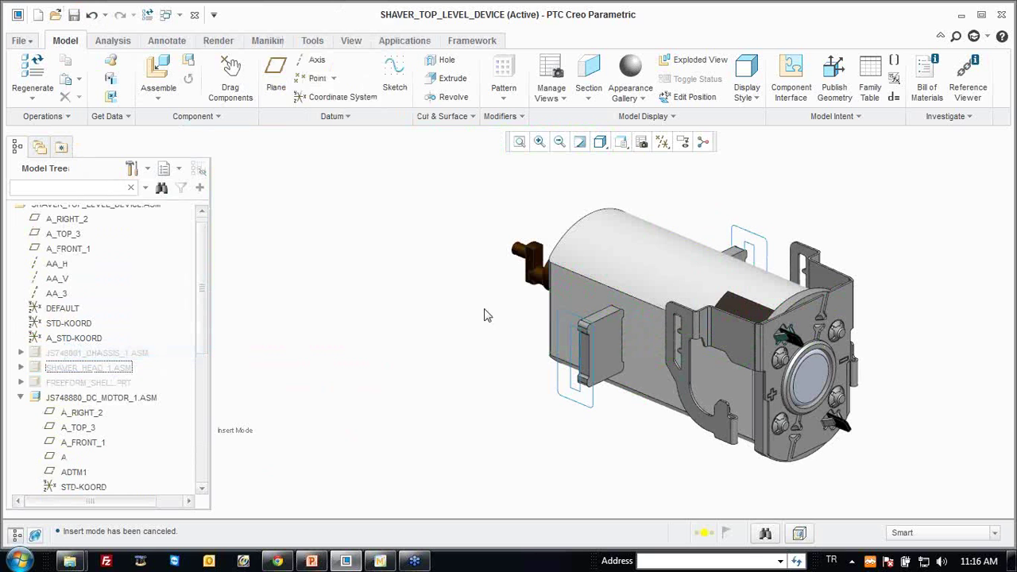
{"action": "key", "text": "ctrl+d"}
Select 5_735_066_DAEMPFUNGSELEMENT2 in Group DAMPER2 and activate it.
{"action": "scroll", "coordinate": [91, 412], "scroll_direction": "down", "scroll_amount": 5}
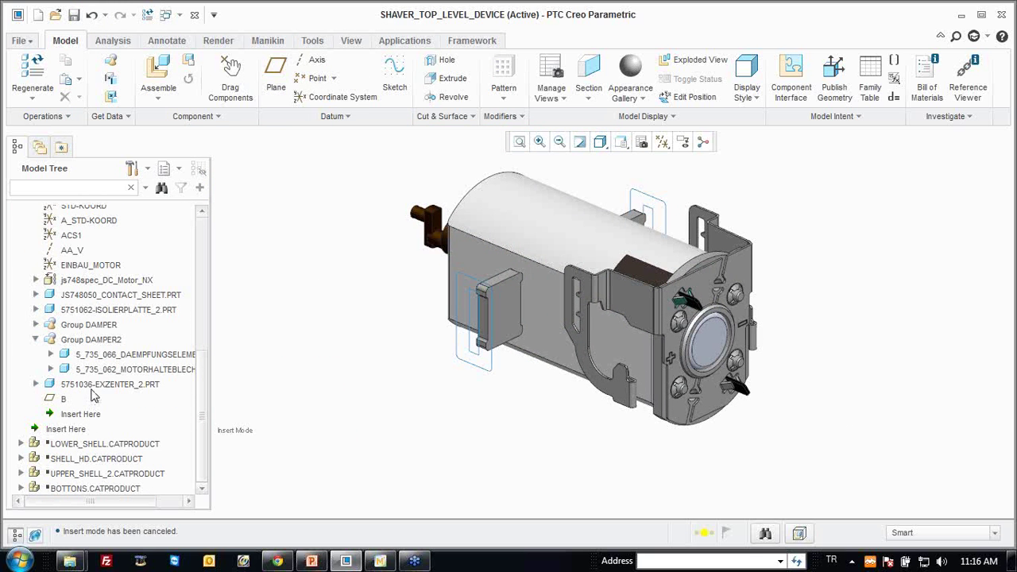
{"action": "left_click", "coordinate": [124, 358]}
{"action": "scroll", "coordinate": [425, 293], "scroll_direction": "down", "scroll_amount": 2}
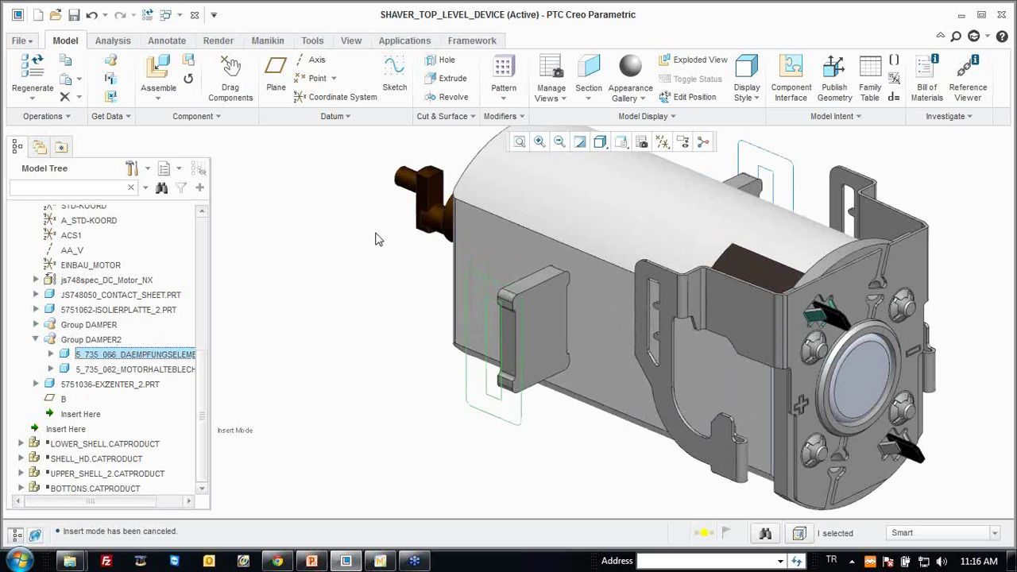
{"action": "right_click", "coordinate": [320, 193]}
{"action": "left_click", "coordinate": [350, 28]}
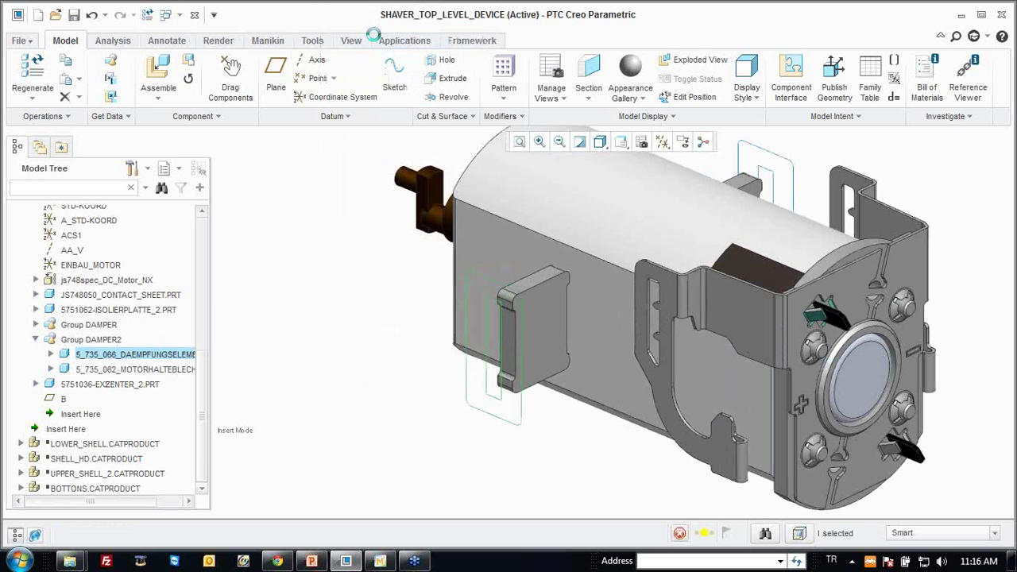
{"action": "scroll", "coordinate": [436, 297], "scroll_direction": "up", "scroll_amount": 3}
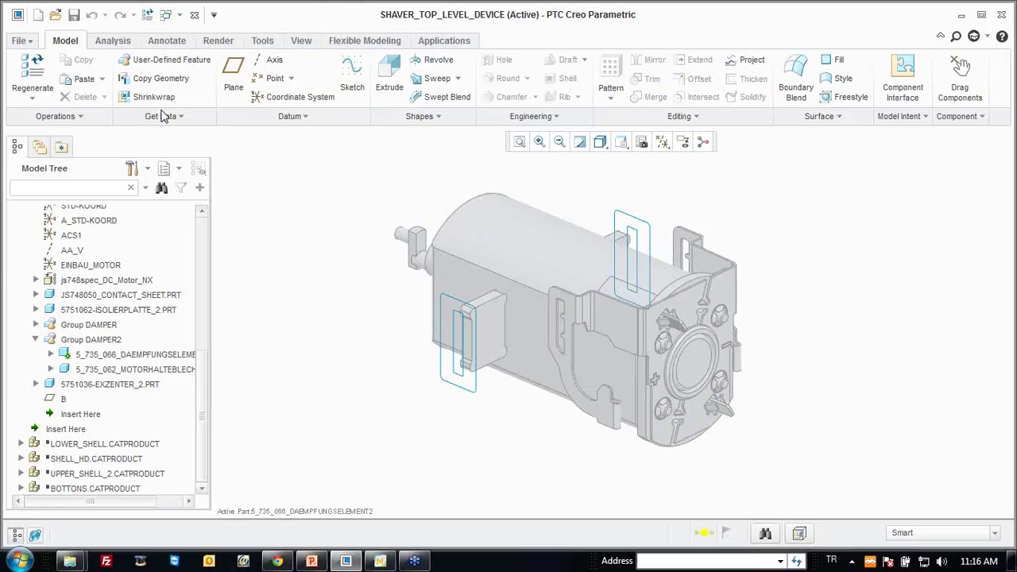
Copy the motor's outer surfaces, including the lower one, into the damper part.
{"action": "left_click", "coordinate": [165, 80]}
{"action": "left_click", "coordinate": [65, 79]}
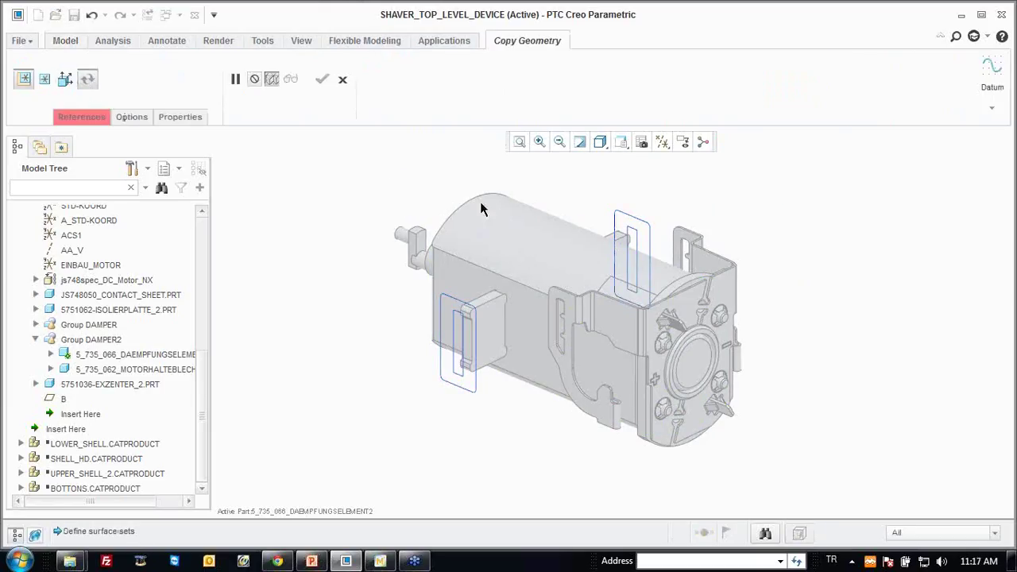
{"action": "left_click", "coordinate": [483, 279]}
{"action": "left_click", "coordinate": [497, 378]}
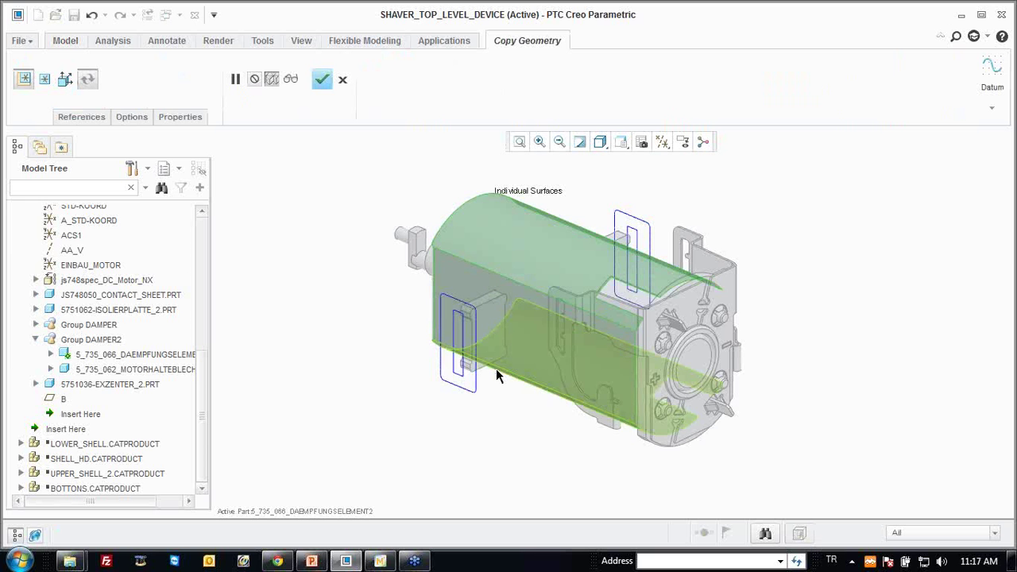
{"action": "middle_click", "coordinate": [360, 276]}
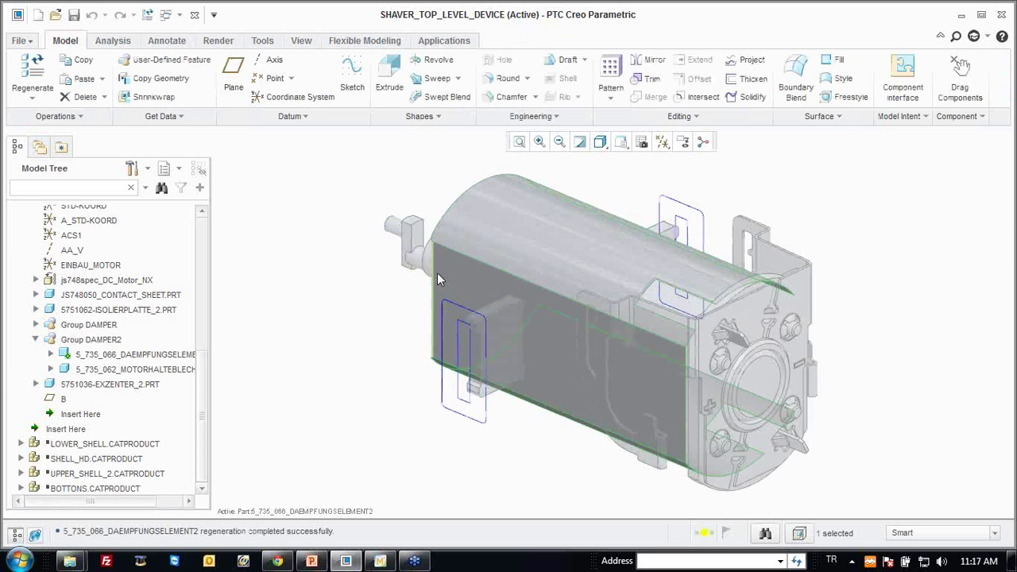
{"action": "scroll", "coordinate": [437, 272], "scroll_direction": "down", "scroll_amount": 2}
Extrude the left damper sketch up to the motor's curved shell surface.
{"action": "left_click", "coordinate": [395, 88]}
{"action": "left_click", "coordinate": [475, 320]}
{"action": "right_click", "coordinate": [572, 338]}
{"action": "left_click", "coordinate": [614, 393]}
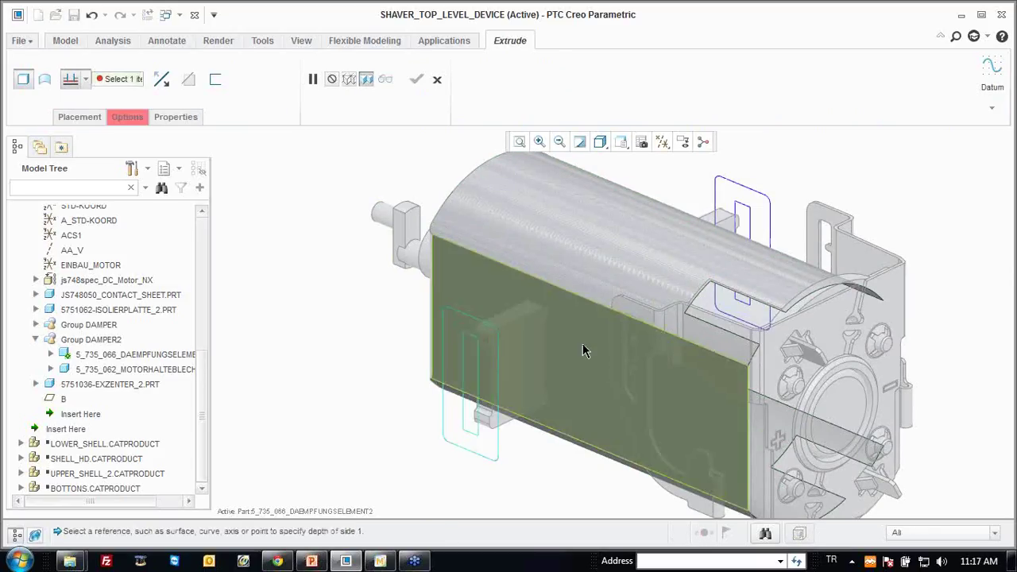
{"action": "right_click", "coordinate": [581, 350]}
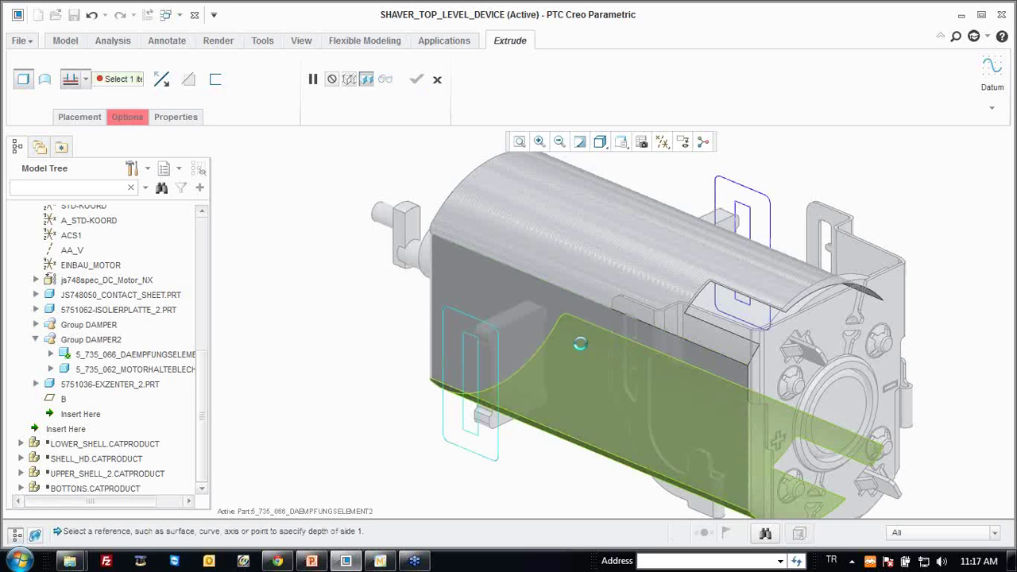
{"action": "left_click", "coordinate": [581, 349]}
{"action": "scroll", "coordinate": [426, 284], "scroll_direction": "down", "scroll_amount": 3}
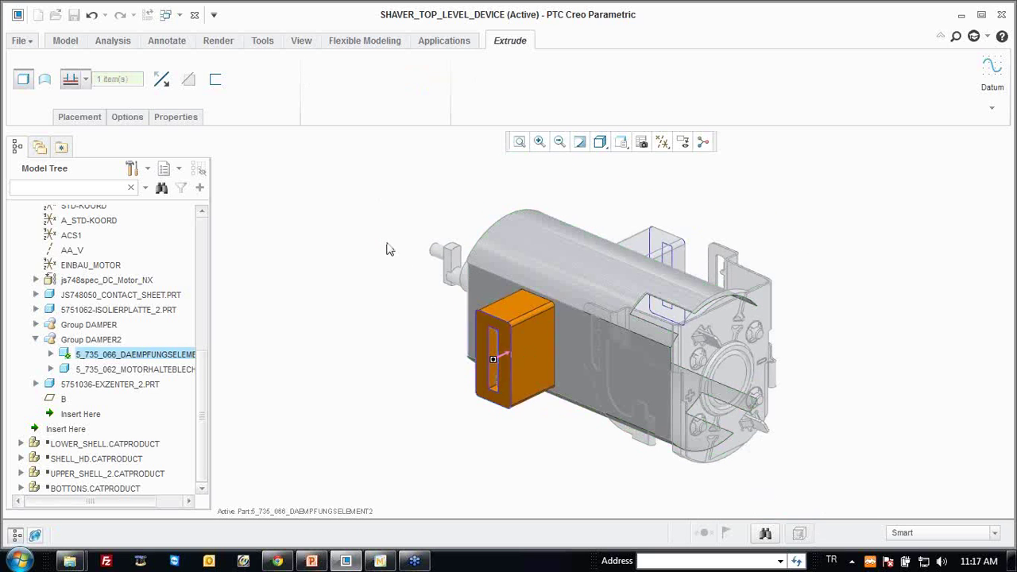
{"action": "middle_click", "coordinate": [381, 239]}
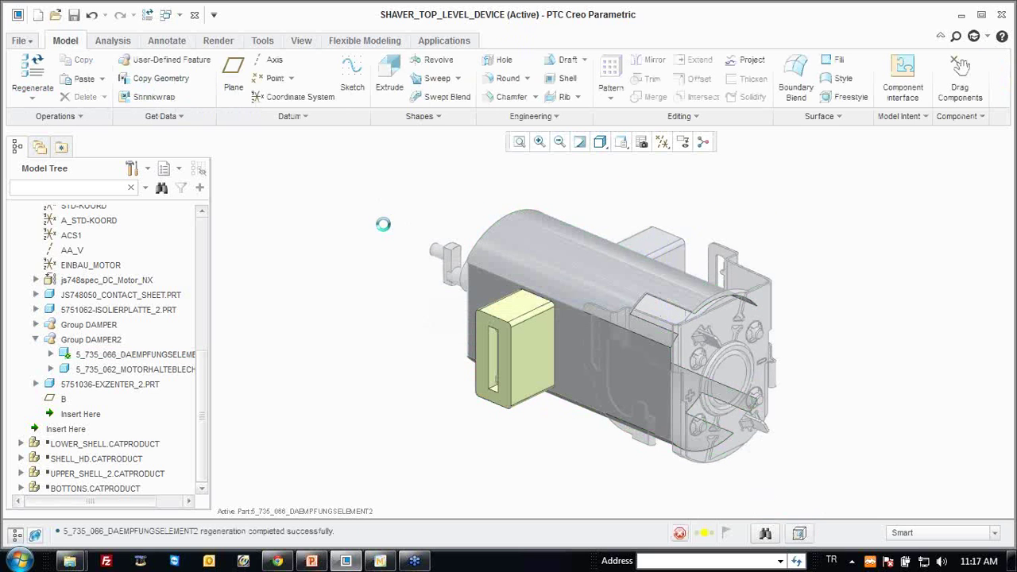
Return to the assembly, orbit to face the motor's end, and re-activate the damper part.
{"action": "key", "text": "ctrl+a"}
{"action": "mouse_move", "coordinate": [445, 262]}
{"action": "middle_mouse_down"}
{"action": "mouse_move", "coordinate": [508, 291]}
{"action": "mouse_move", "coordinate": [543, 331]}
{"action": "mouse_move", "coordinate": [527, 314]}
{"action": "middle_mouse_up"}
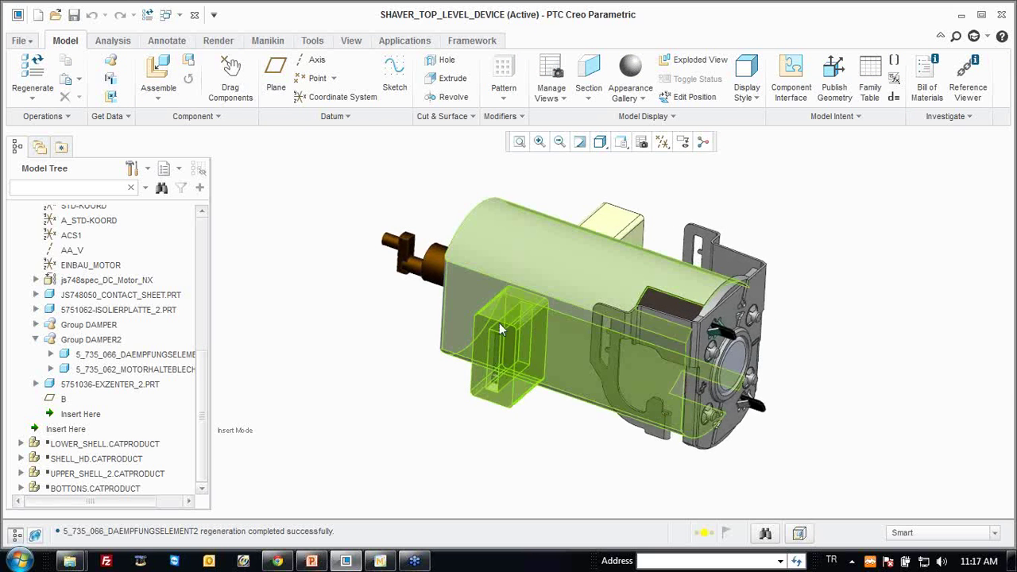
{"action": "scroll", "coordinate": [530, 310], "scroll_direction": "up", "scroll_amount": 2}
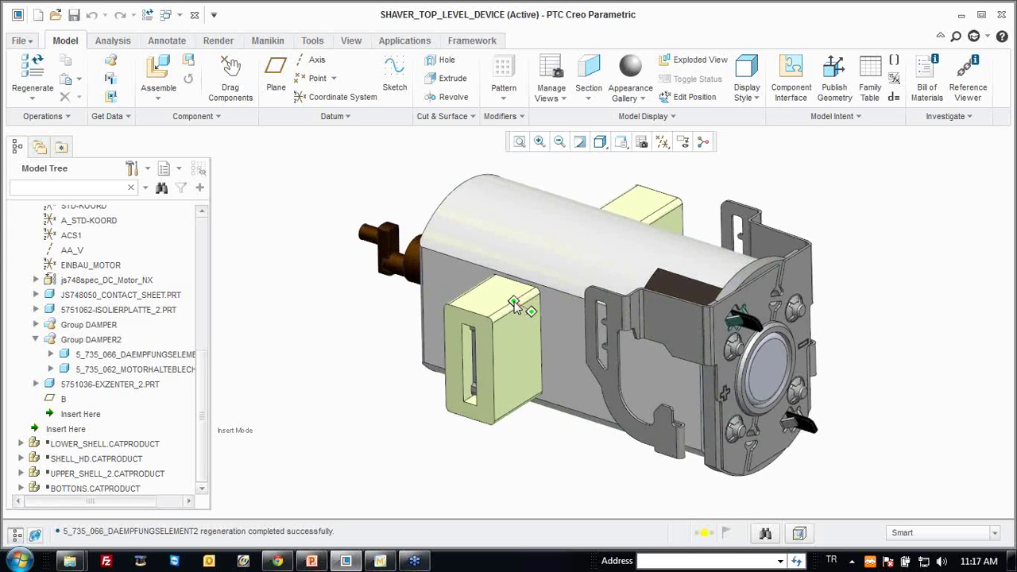
{"action": "scroll", "coordinate": [536, 261], "scroll_direction": "up", "scroll_amount": 2}
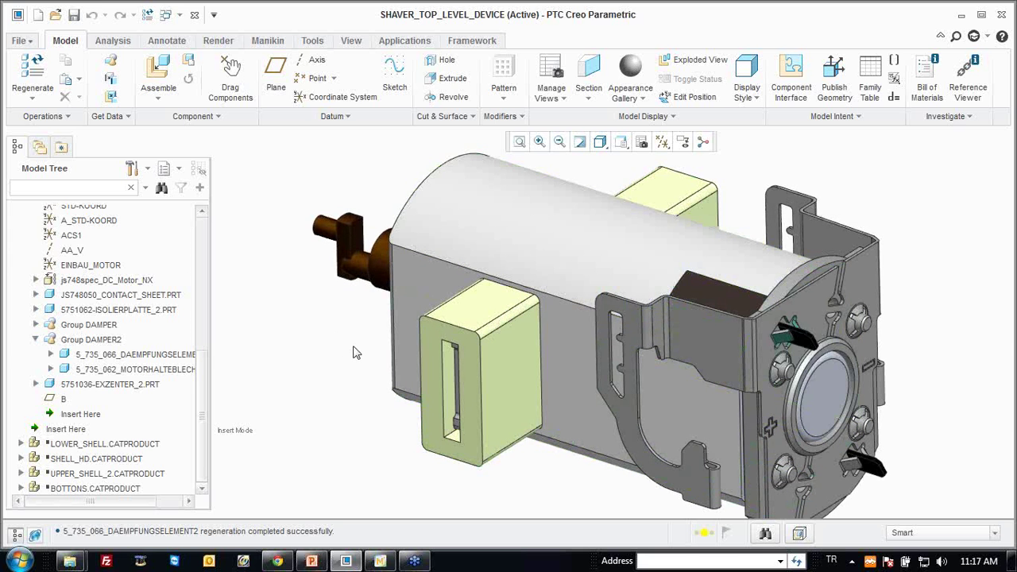
{"action": "scroll", "coordinate": [377, 364], "scroll_direction": "down", "scroll_amount": 2}
{"action": "middle_click_drag", "start_coordinate": [462, 308], "coordinate": [456, 335]}
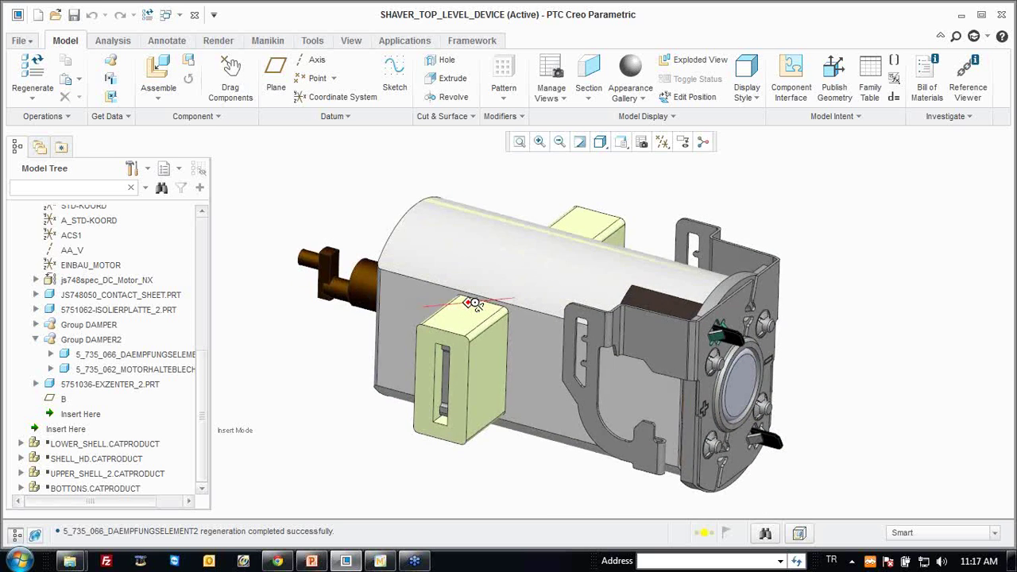
{"action": "left_click", "coordinate": [487, 360]}
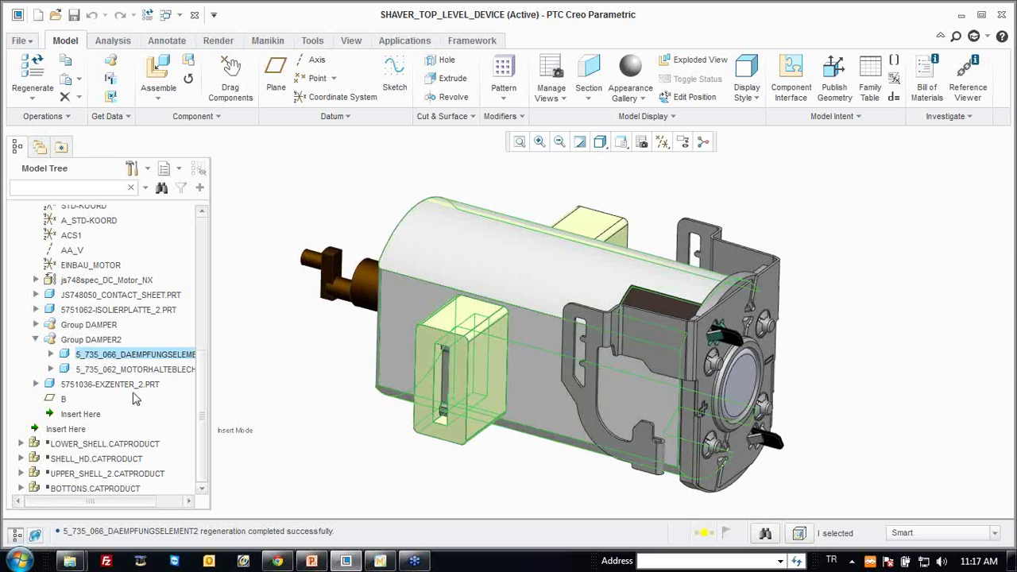
{"action": "right_click", "coordinate": [101, 360]}
{"action": "left_click", "coordinate": [133, 52]}
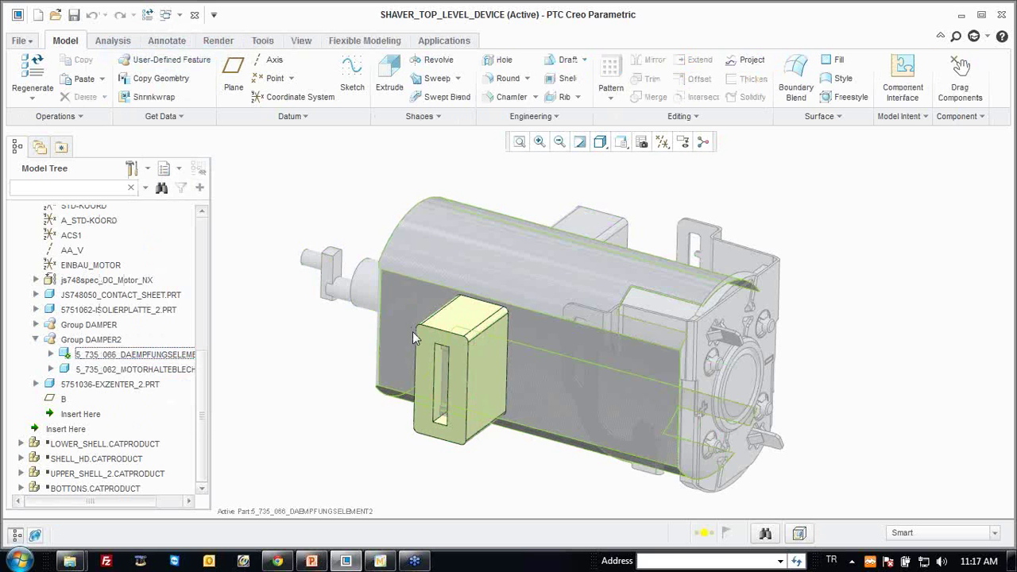
Change the damper's 11.00 dimension to 13.8, regenerate, then reactivate the top-level assembly.
{"action": "double_click", "coordinate": [463, 353]}
{"action": "double_click", "coordinate": [526, 396]}
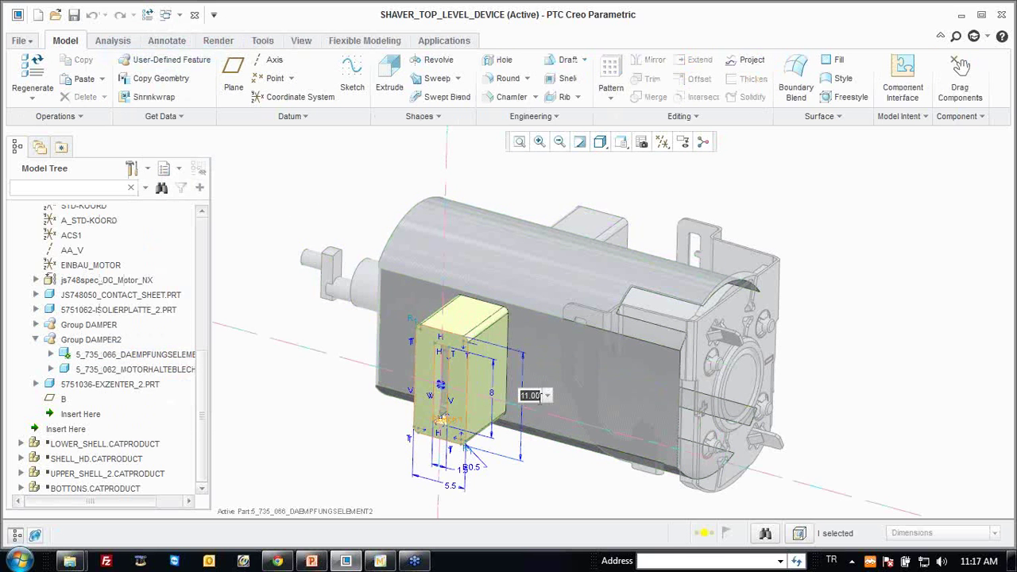
{"action": "type", "text": "13.8"}
{"action": "key", "text": "Return"}
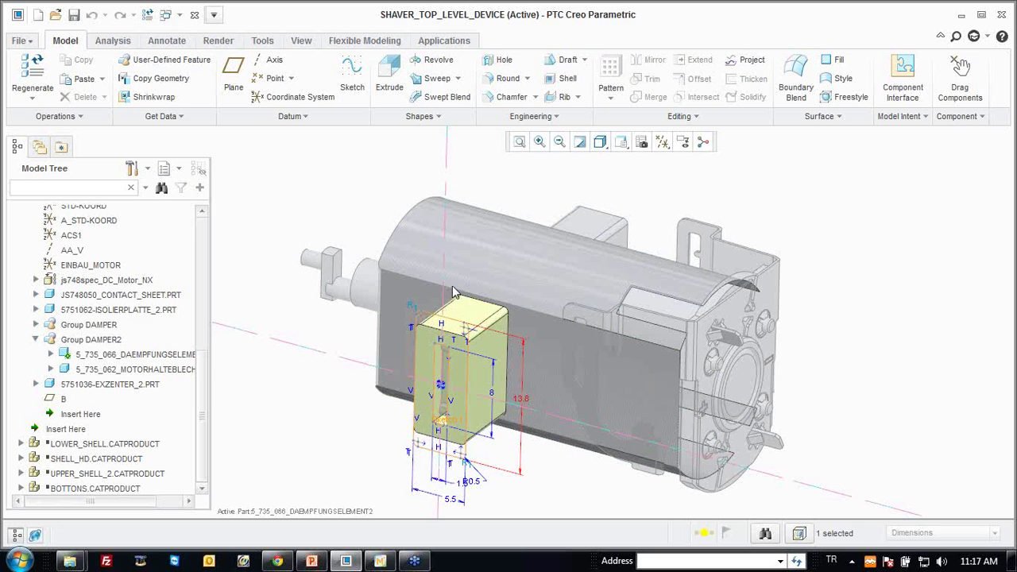
{"action": "key", "text": "ctrl+g"}
{"action": "middle_click_drag", "start_coordinate": [340, 209], "coordinate": [521, 253]}
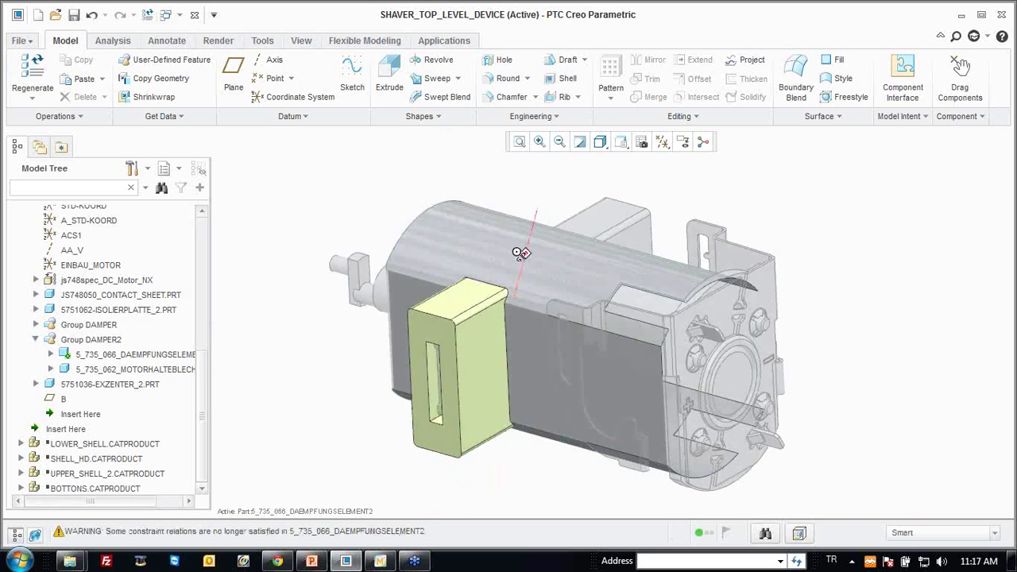
{"action": "key", "text": "ctrl+a"}
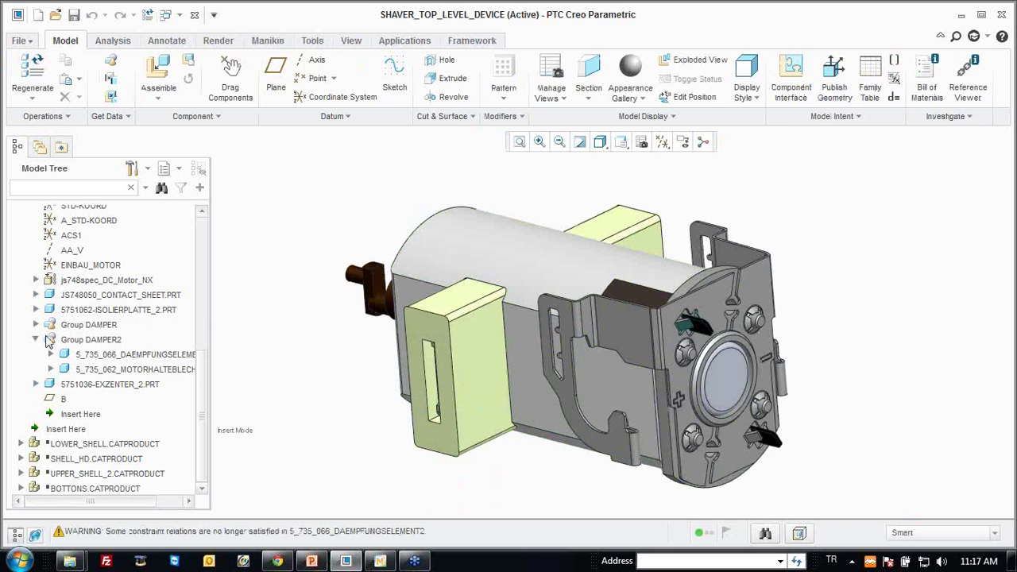
Run ATB Check Status on js748spec_DC_Motor_NX and close the up-to-date report.
{"action": "left_click", "coordinate": [35, 341]}
{"action": "left_click", "coordinate": [86, 325]}
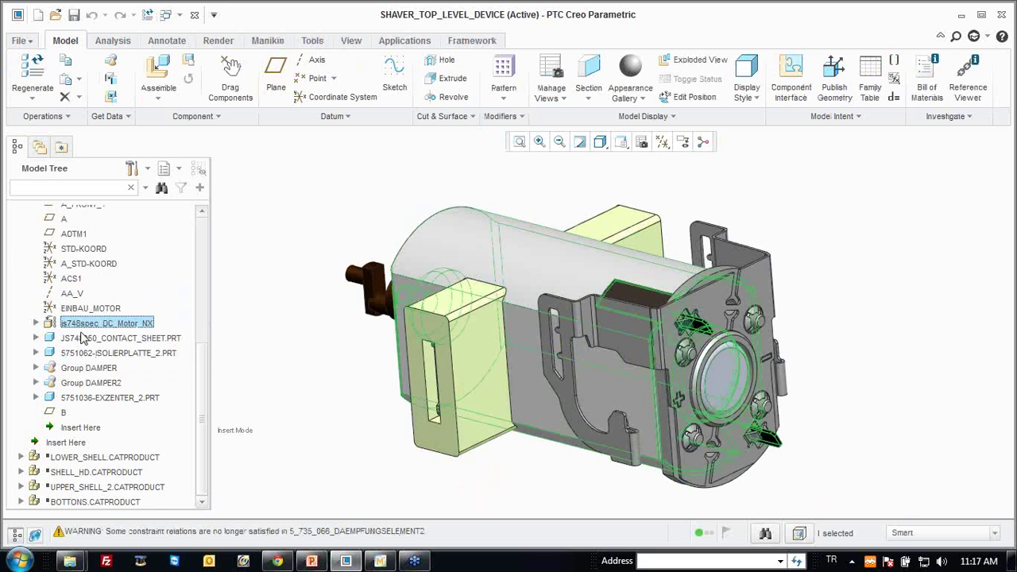
{"action": "left_click", "coordinate": [51, 120]}
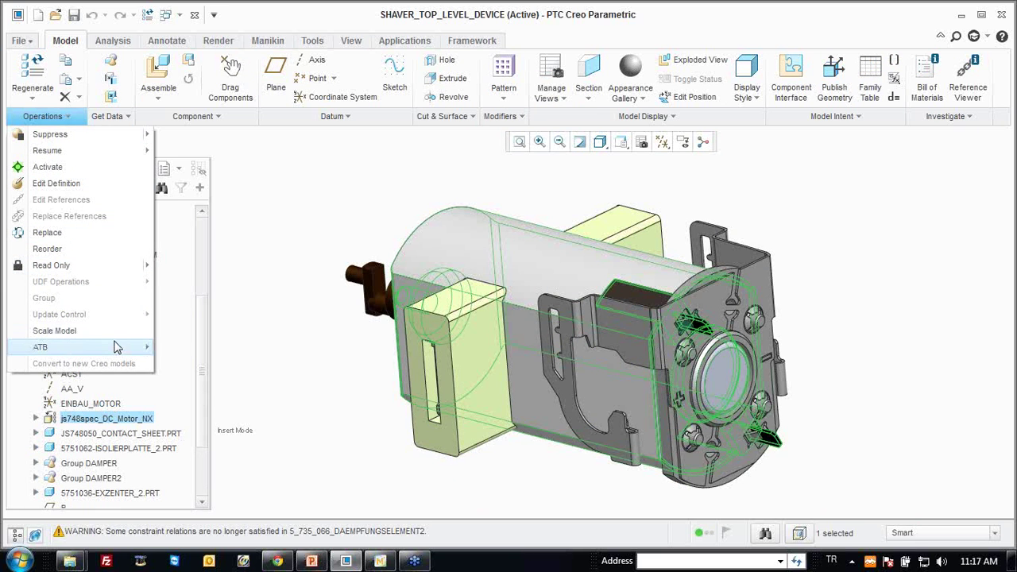
{"action": "mouse_move", "coordinate": [80, 347]}
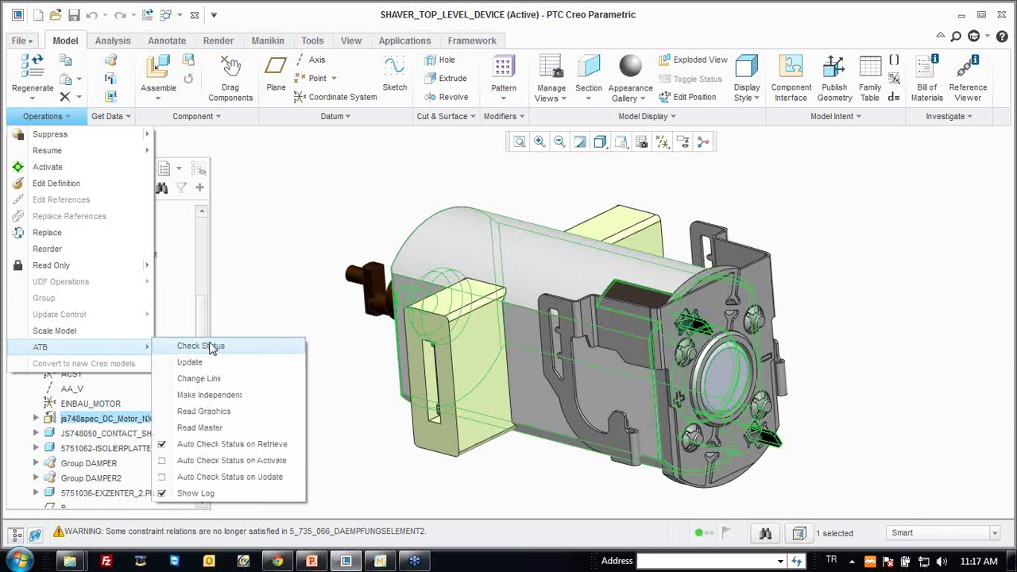
{"action": "left_click", "coordinate": [209, 346]}
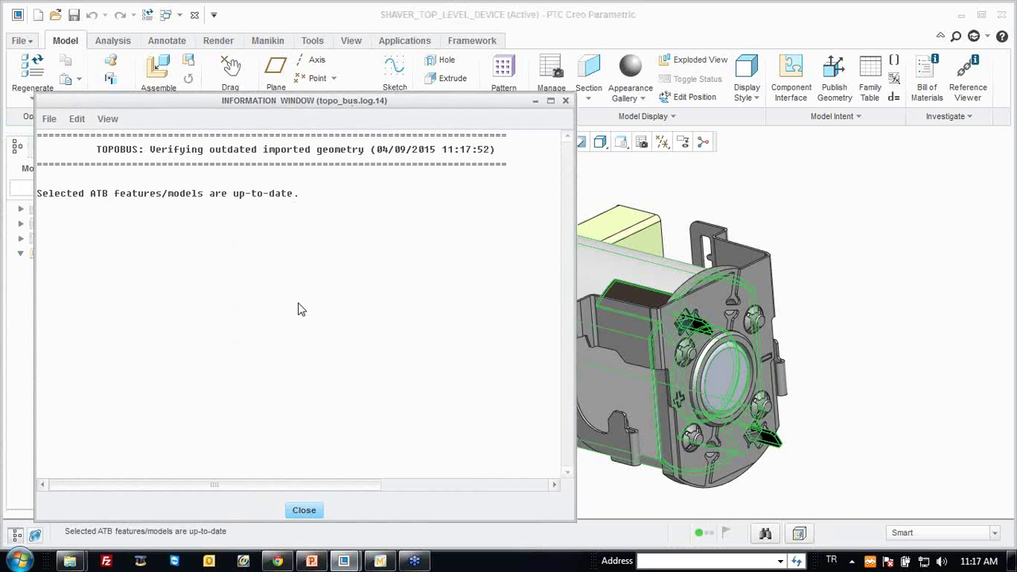
{"action": "left_click", "coordinate": [565, 101]}
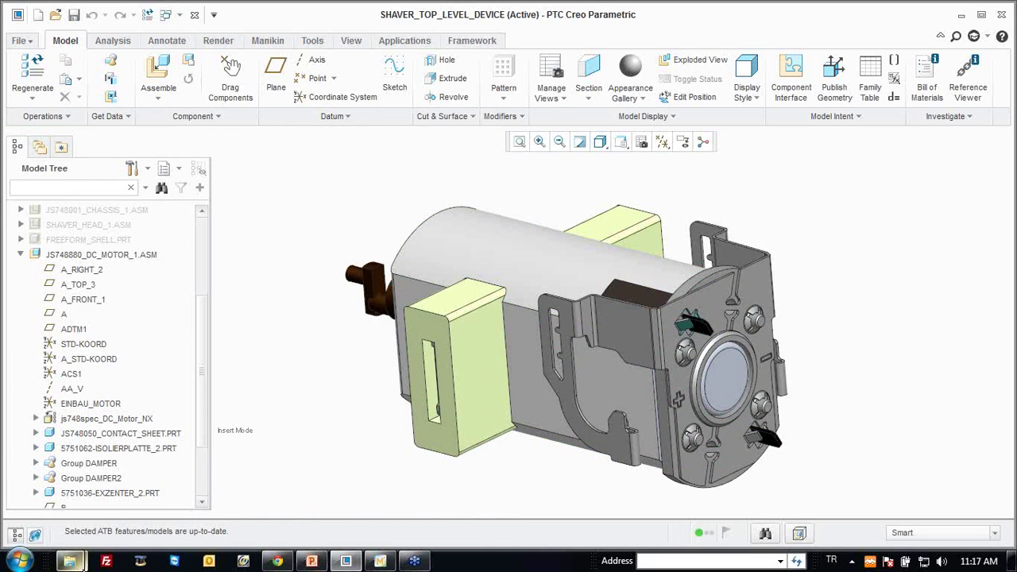
{"action": "left_click", "coordinate": [70, 562]}
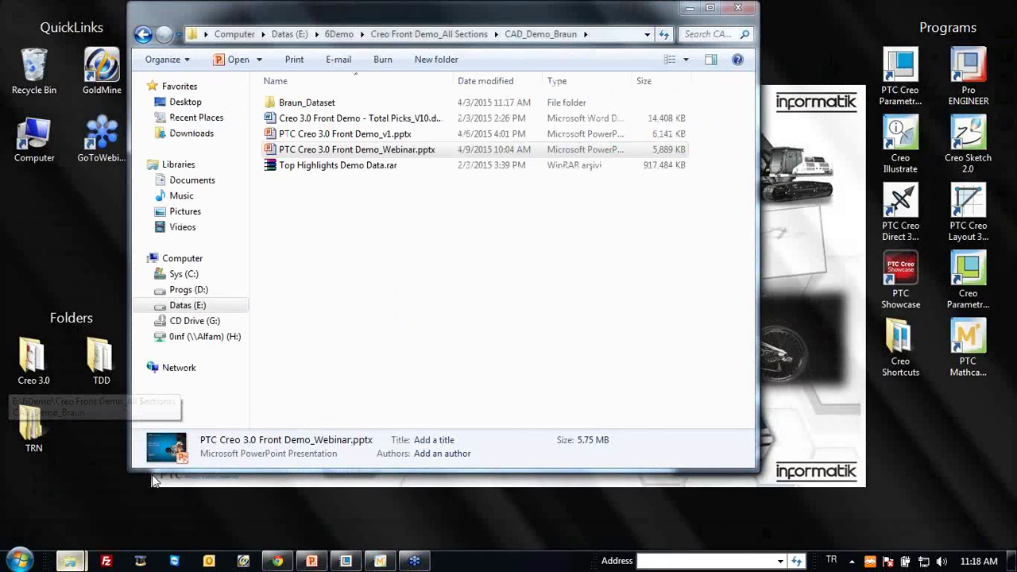
Locate NX_Original_Model, then select both updated motor files in NX_Update_Model.
{"action": "left_click", "coordinate": [129, 498]}
{"action": "double_click", "coordinate": [330, 103]}
{"action": "double_click", "coordinate": [332, 104]}
{"action": "double_click", "coordinate": [333, 105]}
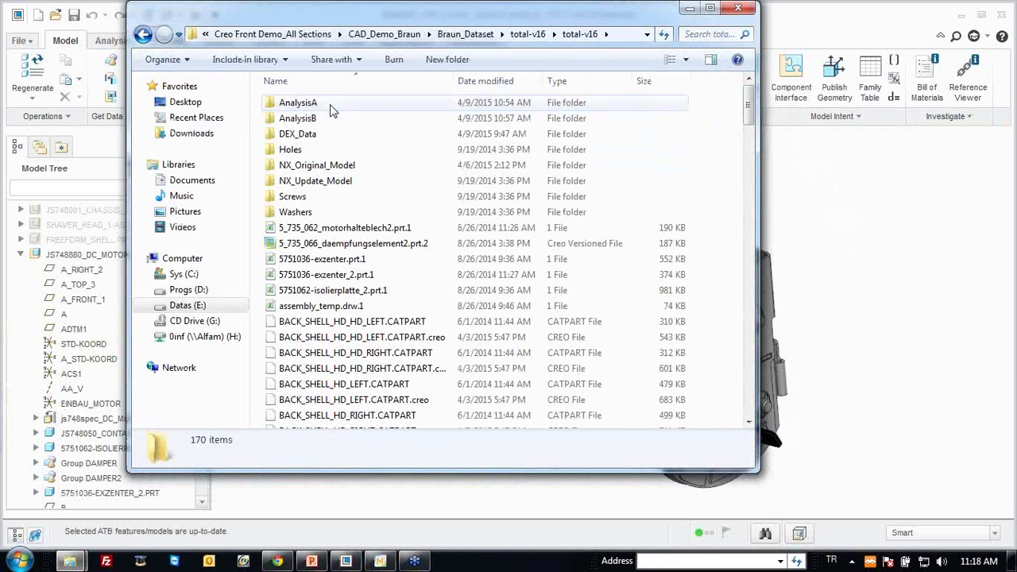
{"action": "double_click", "coordinate": [331, 168]}
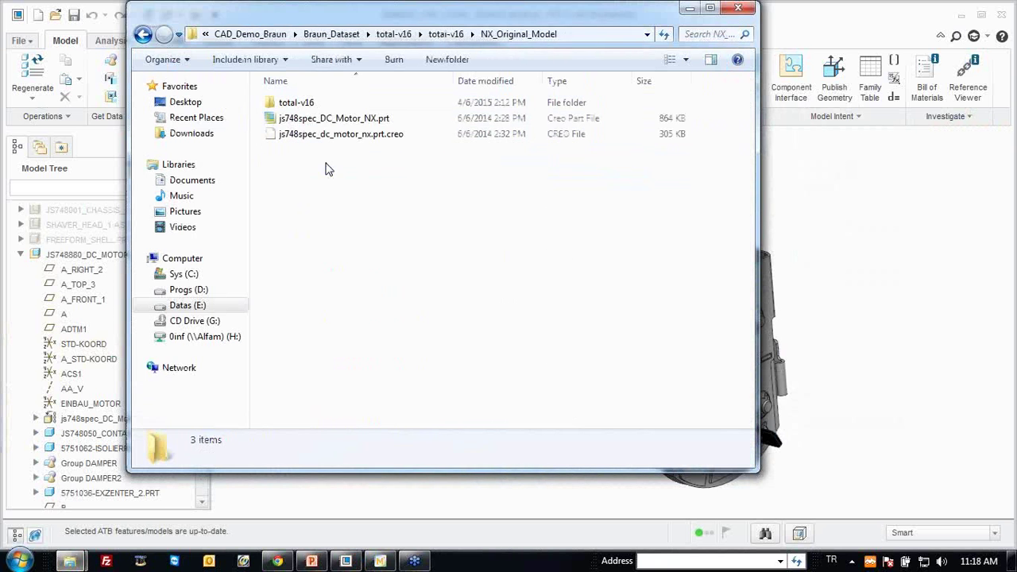
{"action": "left_click", "coordinate": [337, 121]}
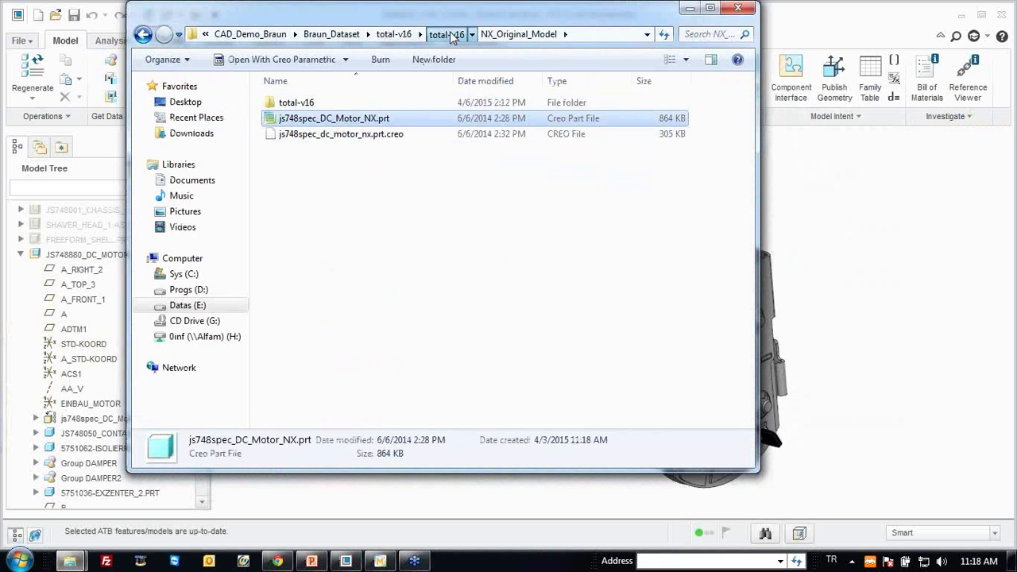
{"action": "left_click", "coordinate": [446, 34]}
{"action": "double_click", "coordinate": [330, 181]}
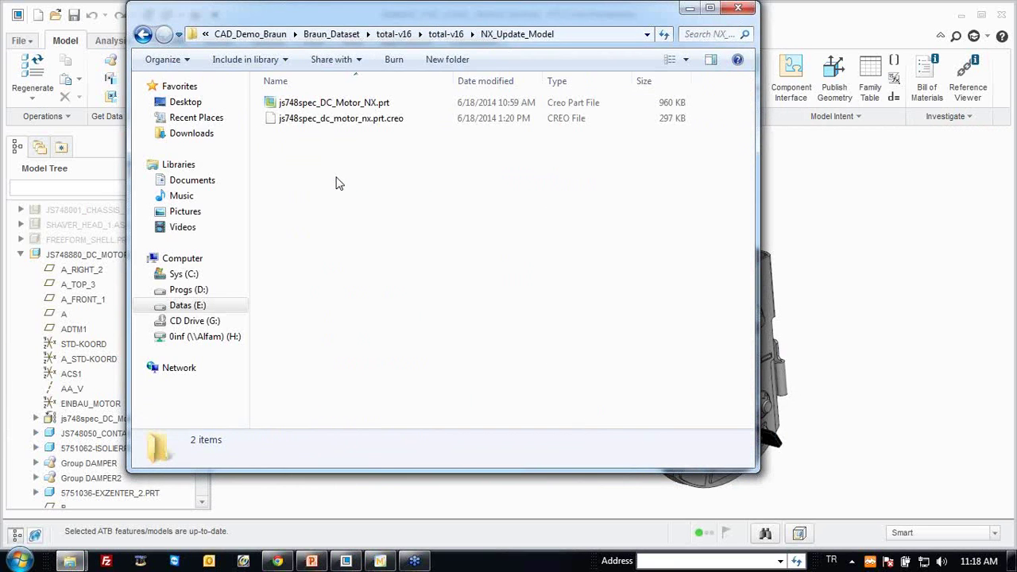
{"action": "key", "text": "ctrl+a"}
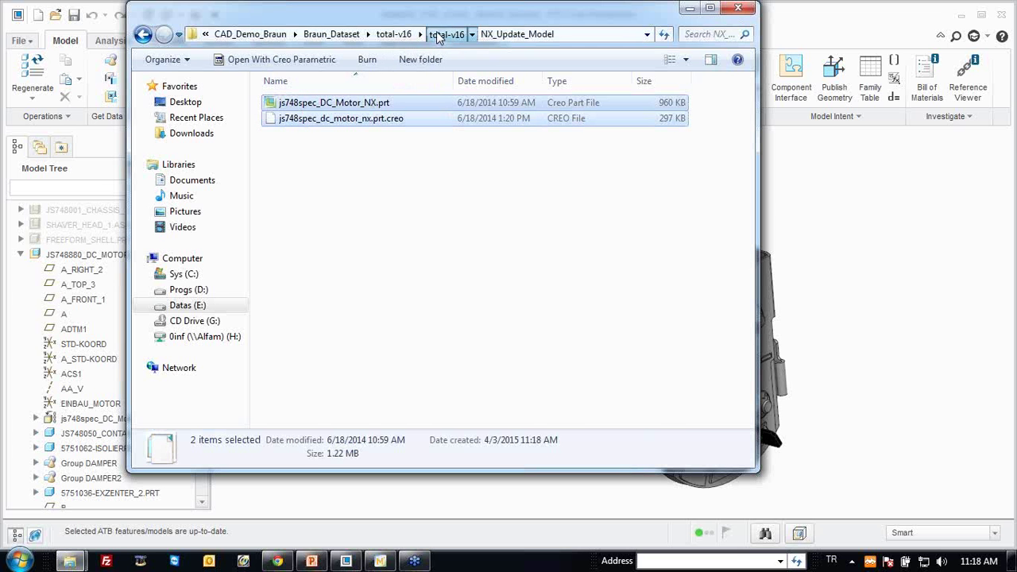
Paste the updated files into NX_Original_Model, replacing the originals, and return to Creo.
{"action": "left_click", "coordinate": [446, 34]}
{"action": "left_click", "coordinate": [334, 168]}
{"action": "double_click", "coordinate": [334, 169]}
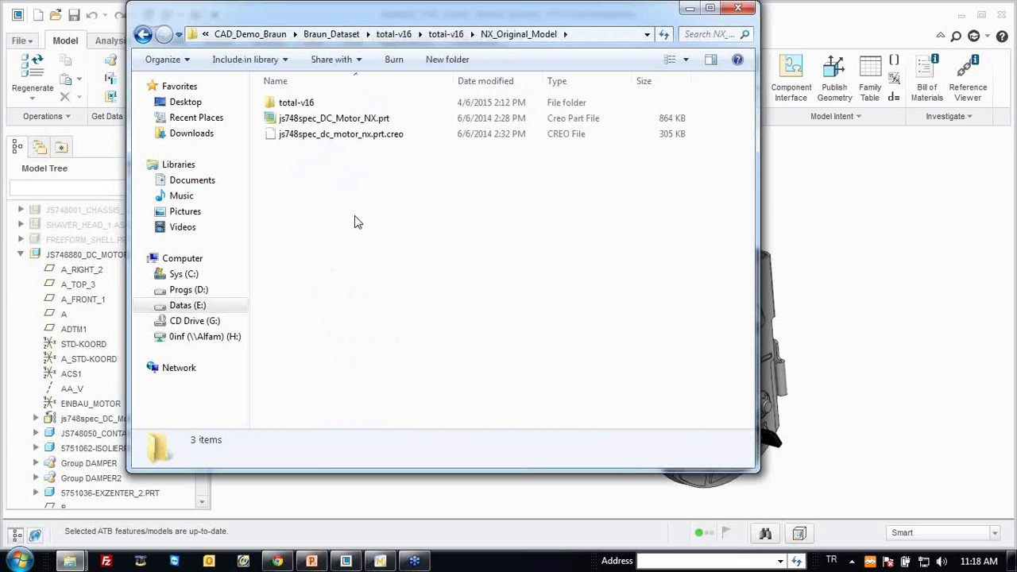
{"action": "key", "text": "ctrl+v"}
{"action": "left_click", "coordinate": [481, 189]}
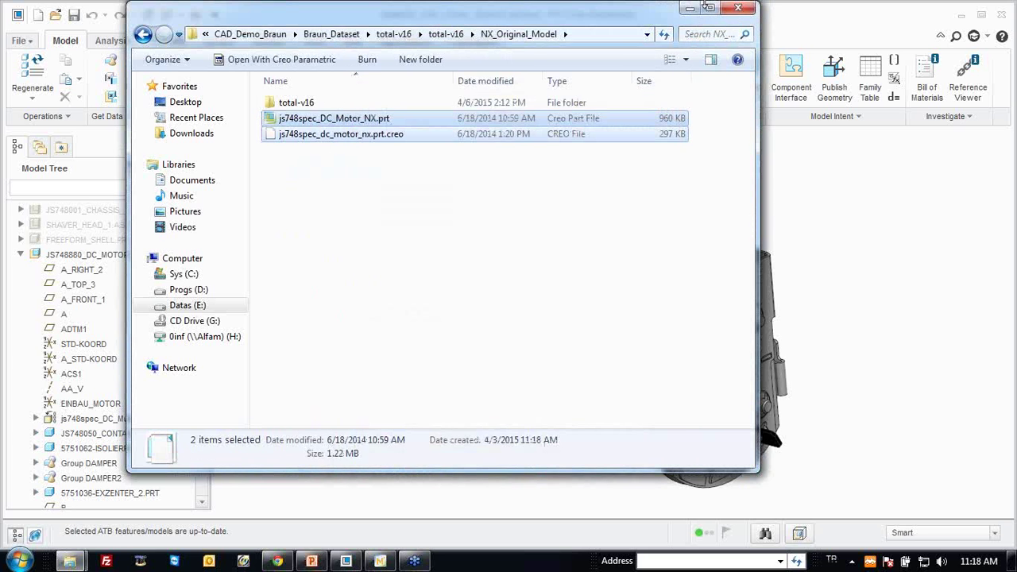
{"action": "left_click", "coordinate": [690, 8]}
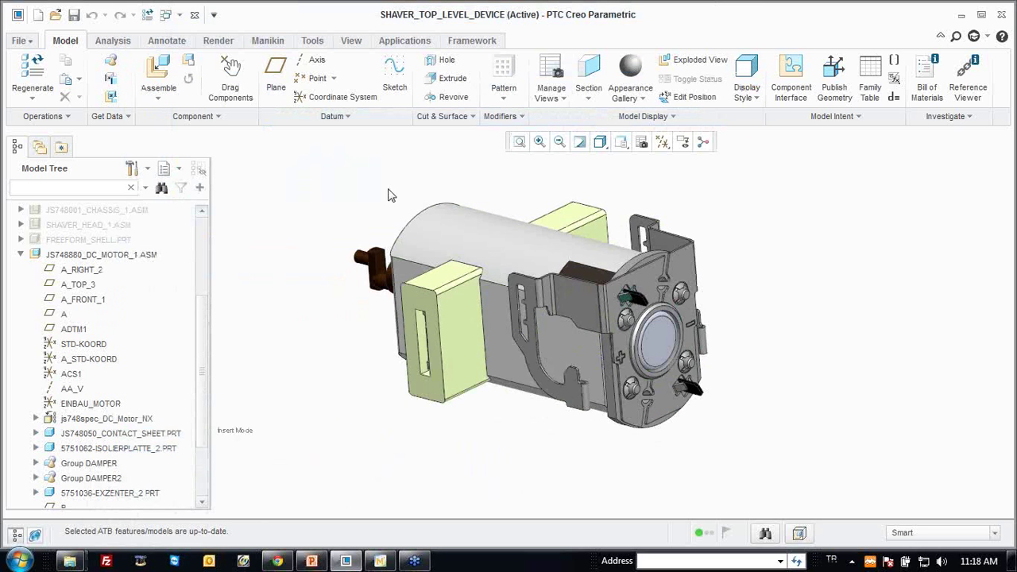
{"action": "left_click", "coordinate": [120, 420]}
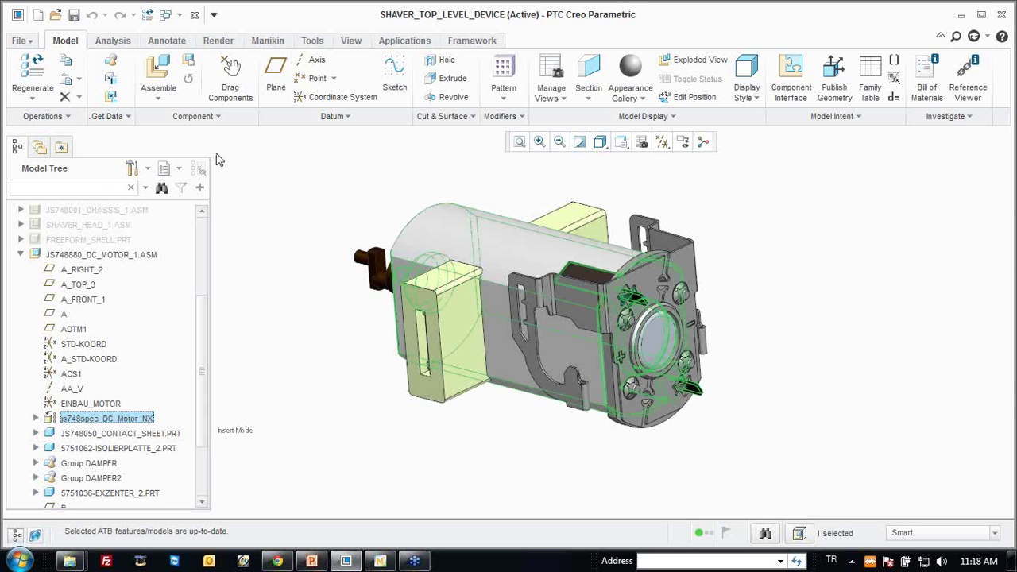
Check the imported motor's ATB status and close the verification log.
{"action": "left_click", "coordinate": [51, 117]}
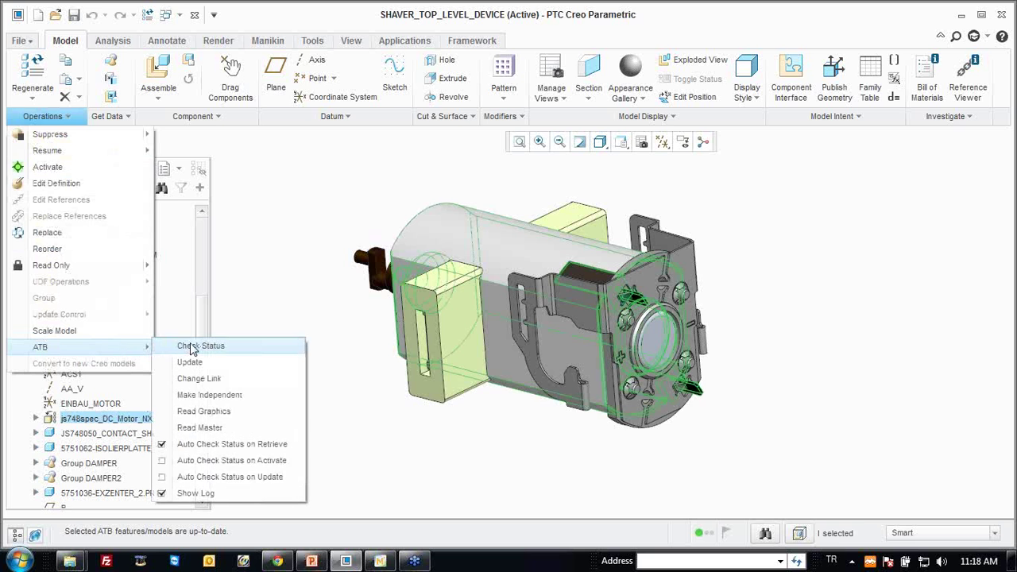
{"action": "mouse_move", "coordinate": [80, 347]}
{"action": "left_click", "coordinate": [195, 347]}
{"action": "left_click_drag", "start_coordinate": [362, 131], "coordinate": [387, 106]}
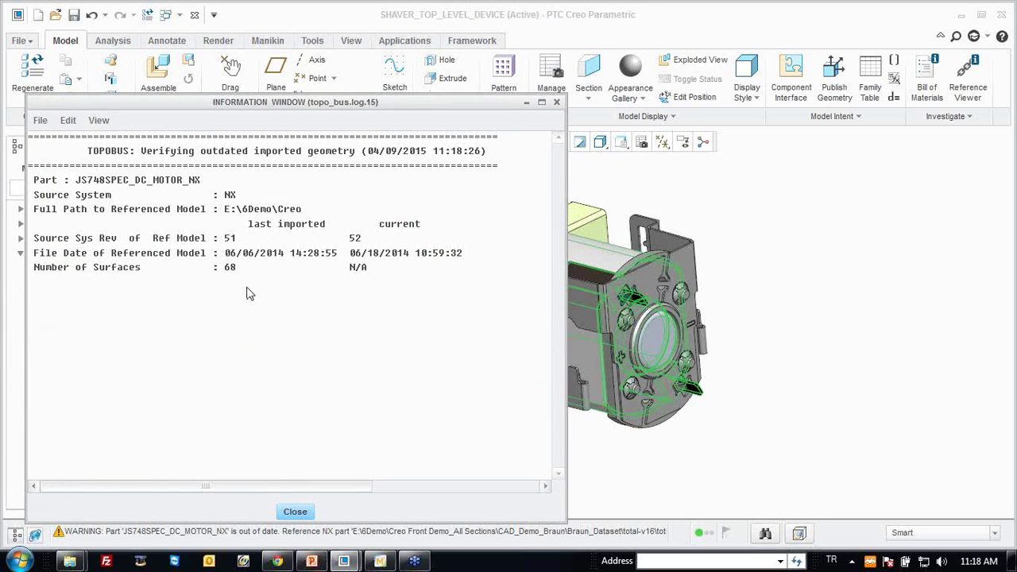
{"action": "left_click", "coordinate": [295, 512]}
{"action": "mouse_move", "coordinate": [414, 244]}
{"action": "middle_mouse_down"}
{"action": "mouse_move", "coordinate": [440, 237]}
{"action": "mouse_move", "coordinate": [430, 234]}
{"action": "middle_mouse_up"}
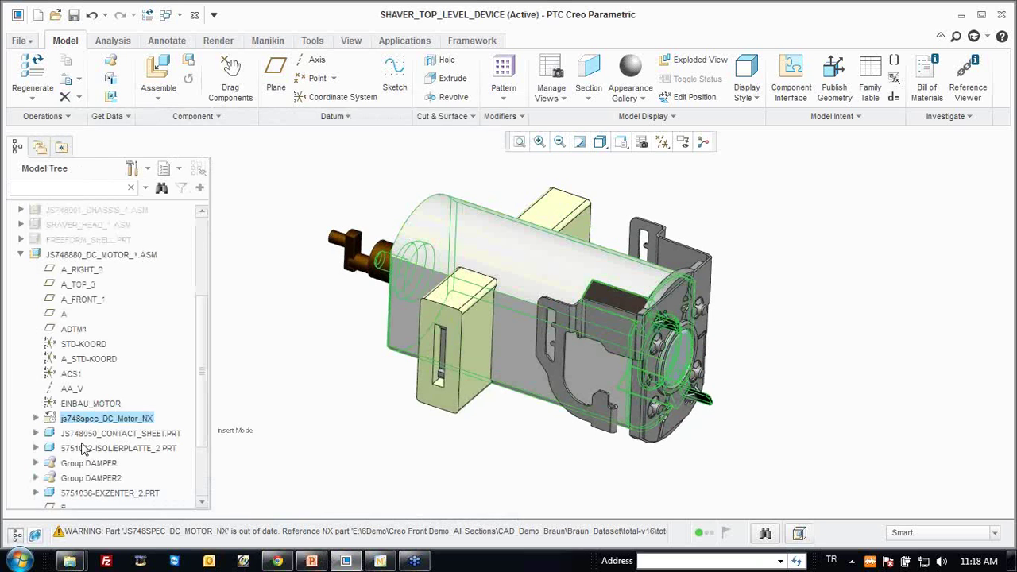
Update the motor via ATB, erasing undisplayed objects, and inspect the new geometry.
{"action": "left_click", "coordinate": [66, 118]}
{"action": "mouse_move", "coordinate": [48, 347]}
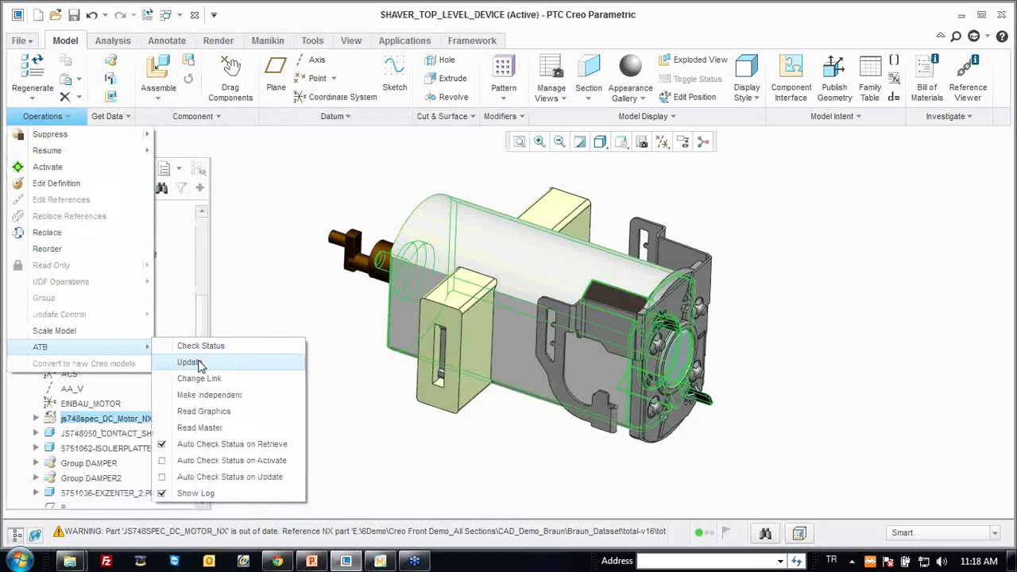
{"action": "left_click", "coordinate": [191, 362]}
{"action": "left_click", "coordinate": [581, 312]}
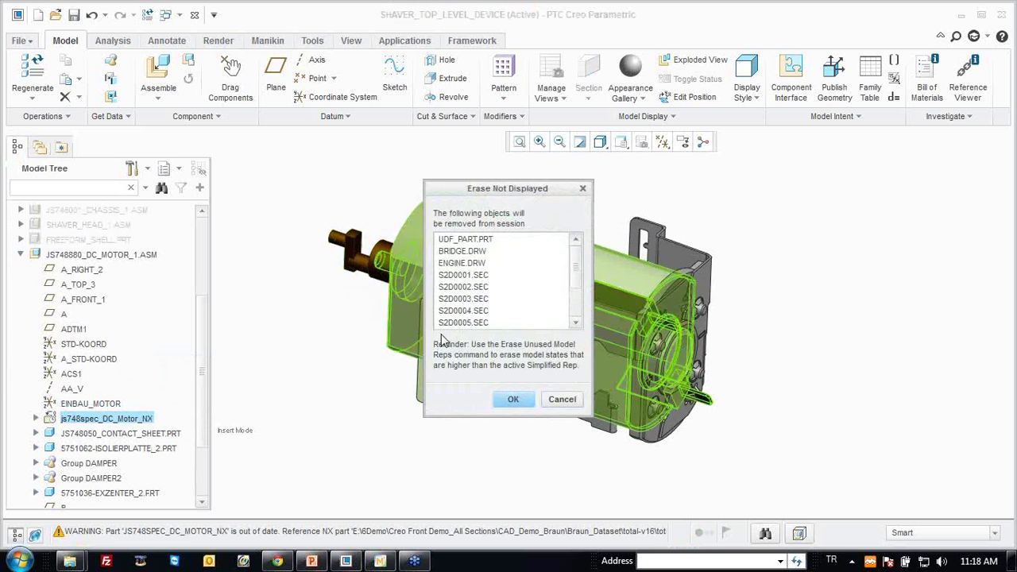
{"action": "left_click", "coordinate": [558, 401]}
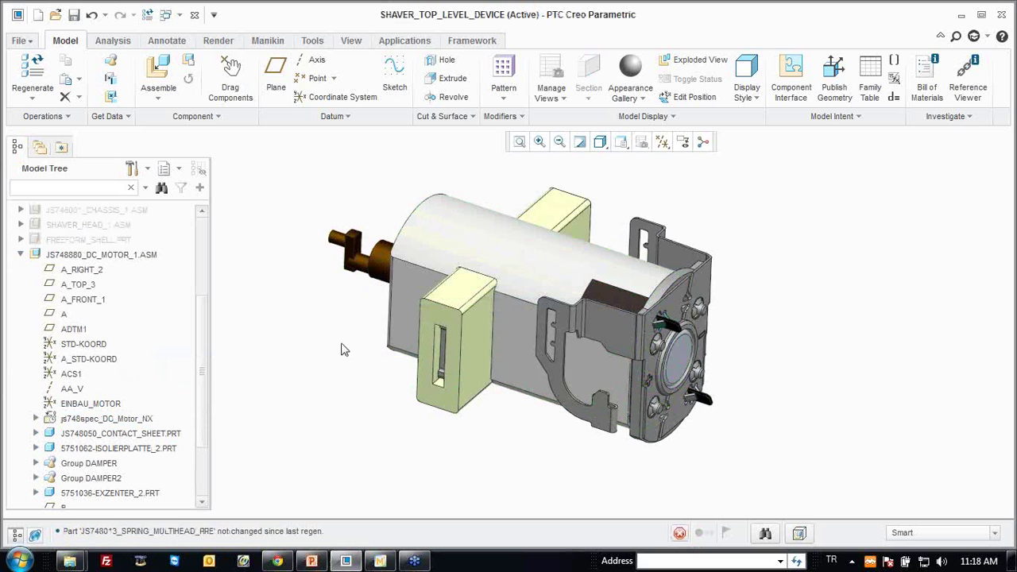
{"action": "mouse_move", "coordinate": [438, 295]}
{"action": "middle_mouse_down"}
{"action": "mouse_move", "coordinate": [499, 271]}
{"action": "mouse_move", "coordinate": [533, 302]}
{"action": "middle_mouse_up"}
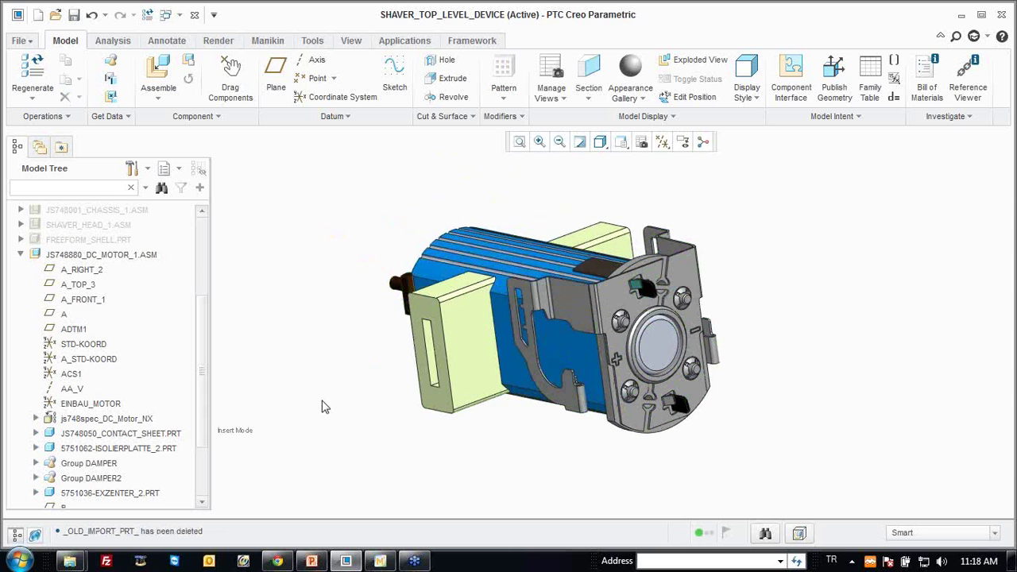
{"action": "mouse_move", "coordinate": [516, 411]}
{"action": "middle_mouse_down"}
{"action": "mouse_move", "coordinate": [498, 261]}
{"action": "mouse_move", "coordinate": [35, 392]}
{"action": "middle_mouse_up"}
{"action": "left_click", "coordinate": [22, 255]}
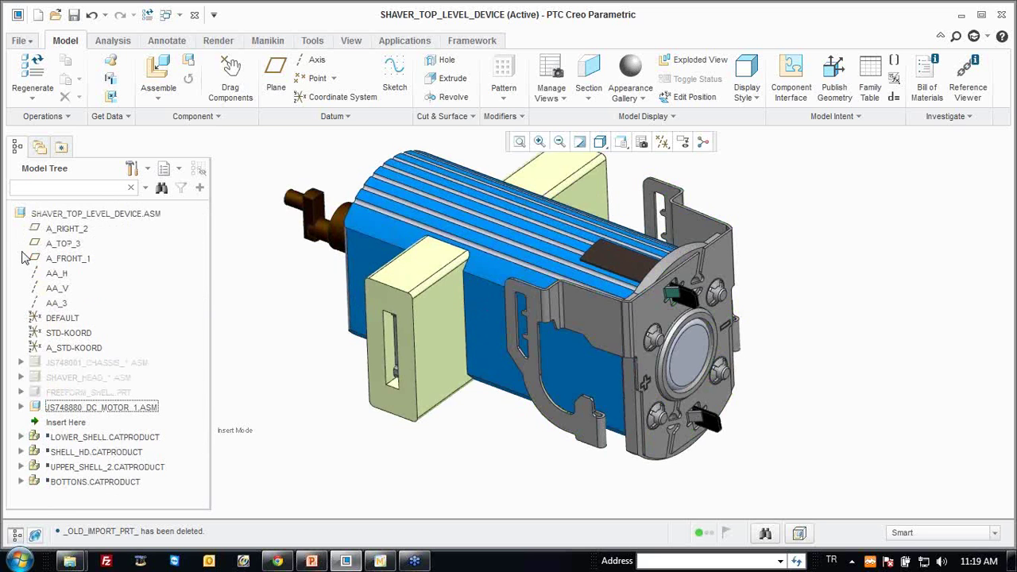
Unhide the SHAVER_HEAD_1 assembly and the chassis.
{"action": "left_click", "coordinate": [43, 117]}
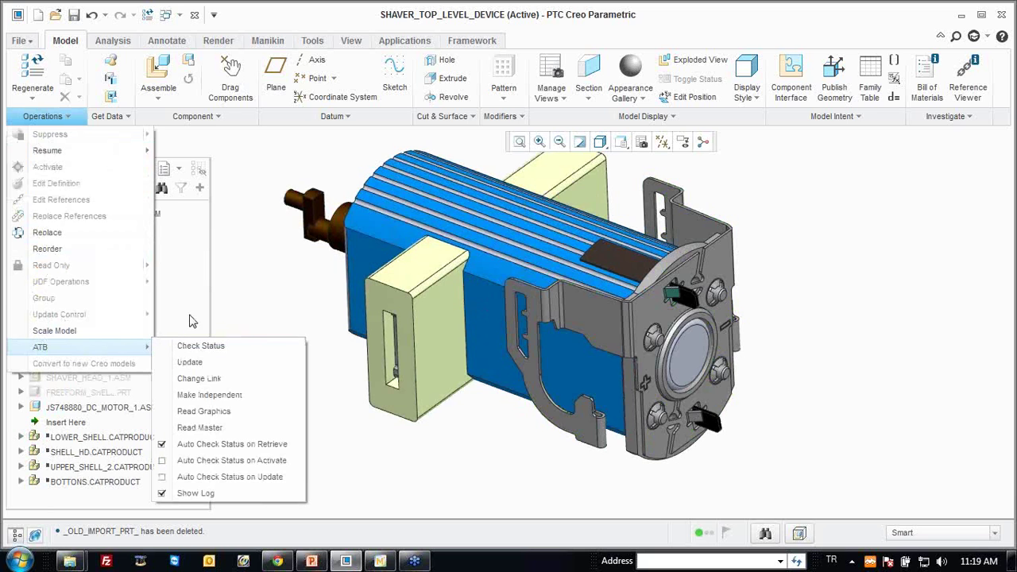
{"action": "left_click", "coordinate": [282, 315]}
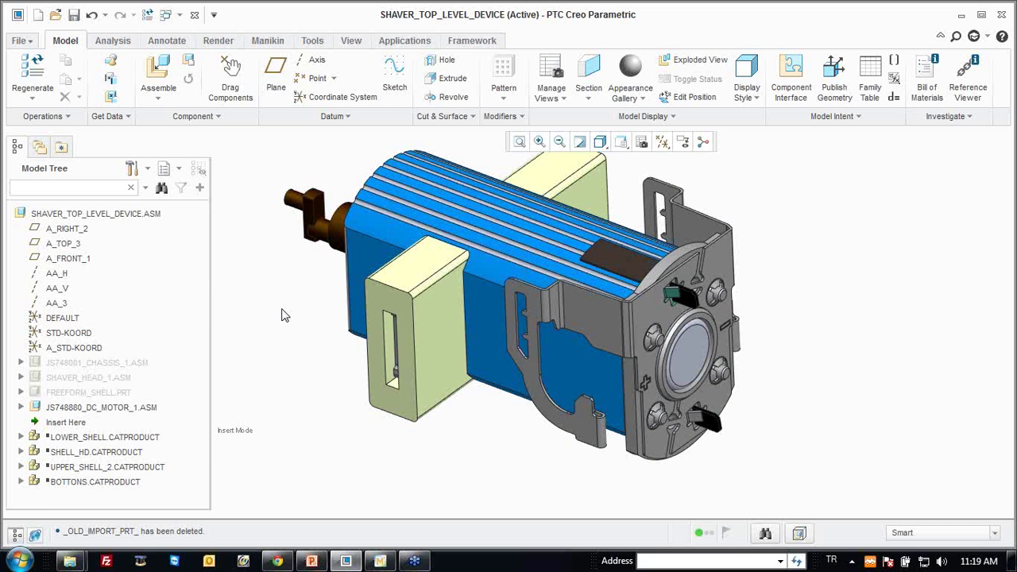
{"action": "scroll", "coordinate": [335, 385], "scroll_direction": "down", "scroll_amount": 2}
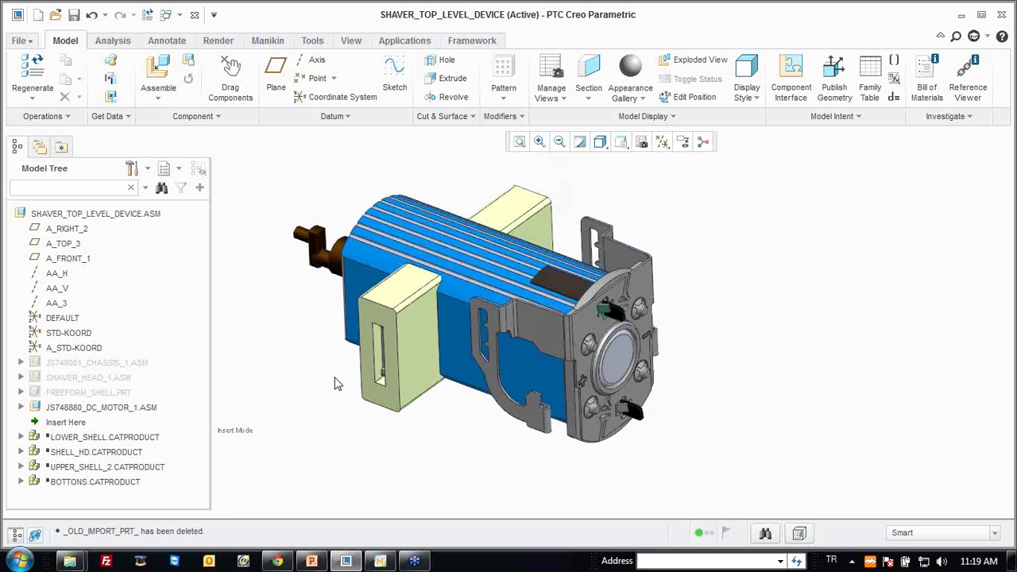
{"action": "left_click", "coordinate": [70, 378]}
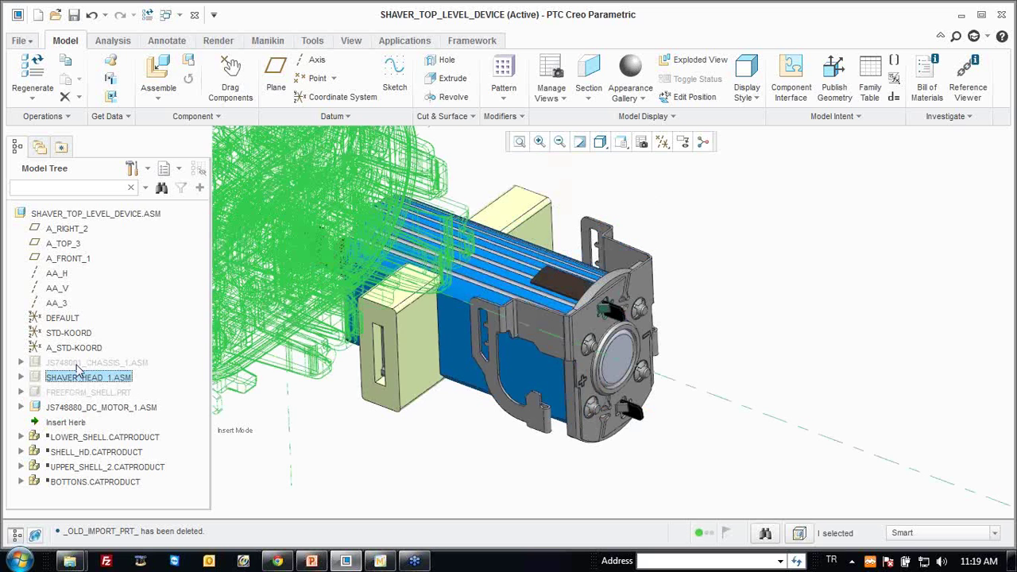
{"action": "left_click", "coordinate": [76, 363], "text": "ctrl"}
{"action": "right_click", "coordinate": [77, 364]}
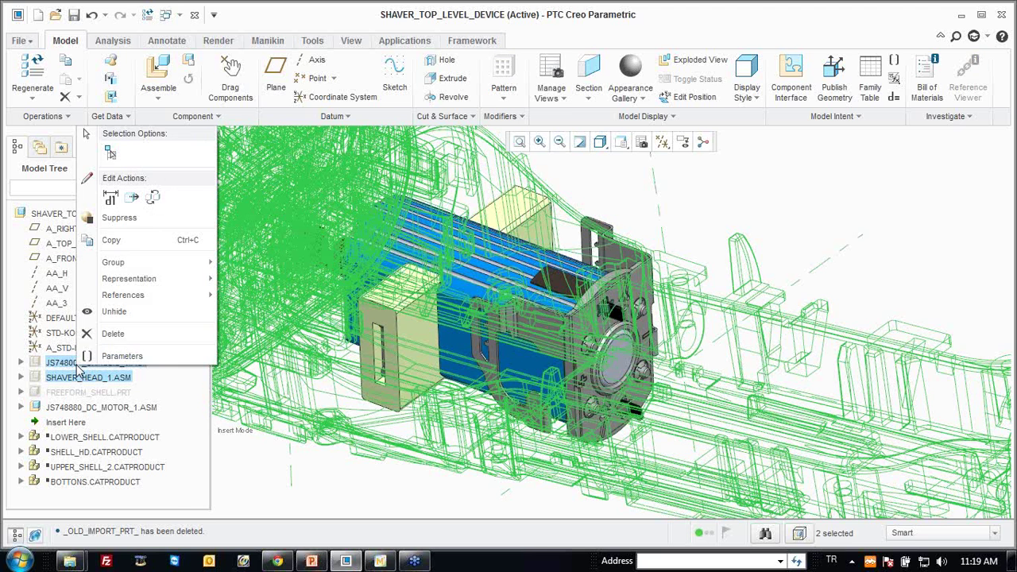
{"action": "left_click", "coordinate": [104, 312]}
Exit insert mode, resuming suppressed components, and show the shaver in standard view.
{"action": "right_click", "coordinate": [79, 422]}
{"action": "left_click", "coordinate": [125, 427]}
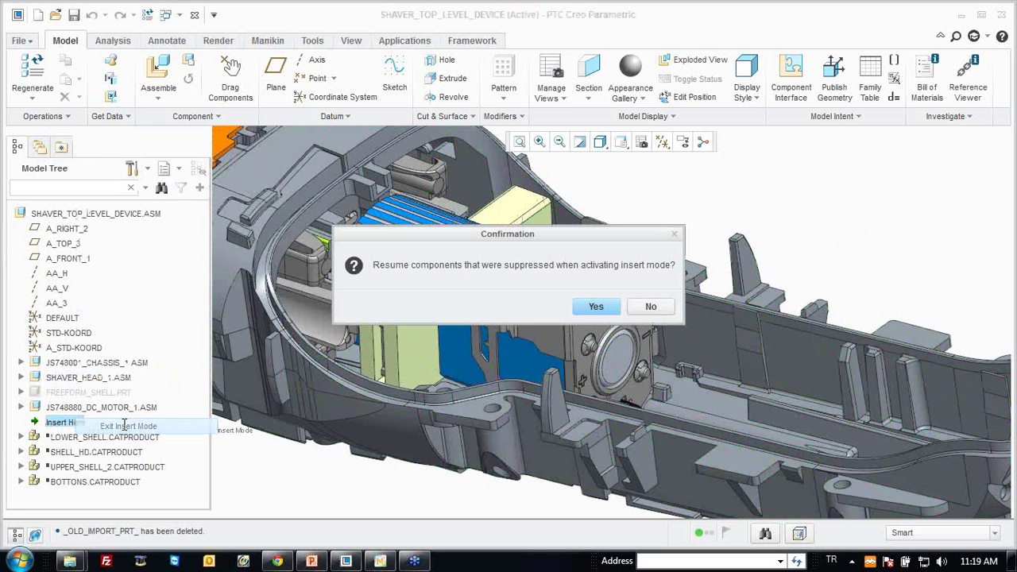
{"action": "left_click", "coordinate": [600, 306]}
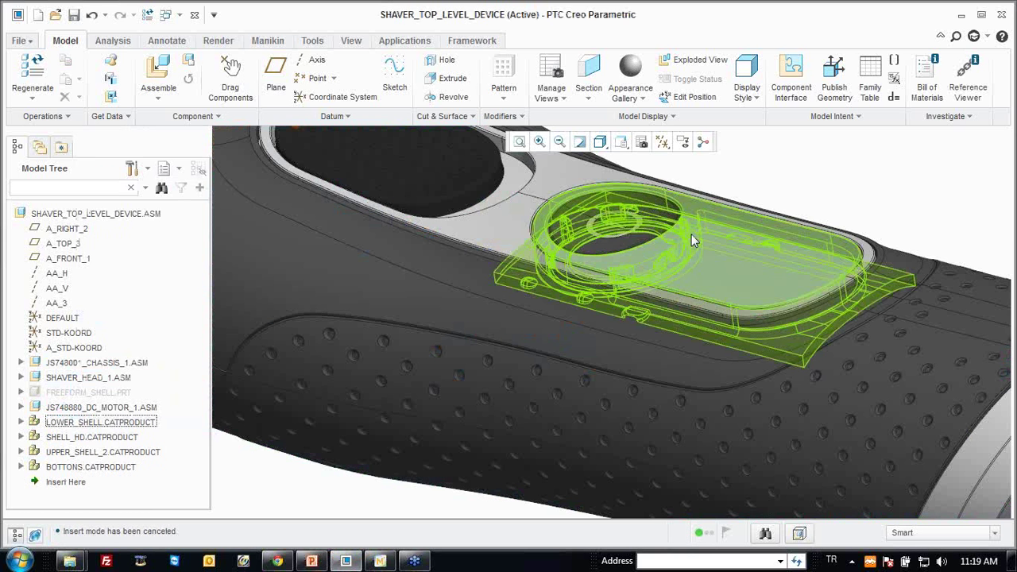
{"action": "key", "text": "ctrl+d"}
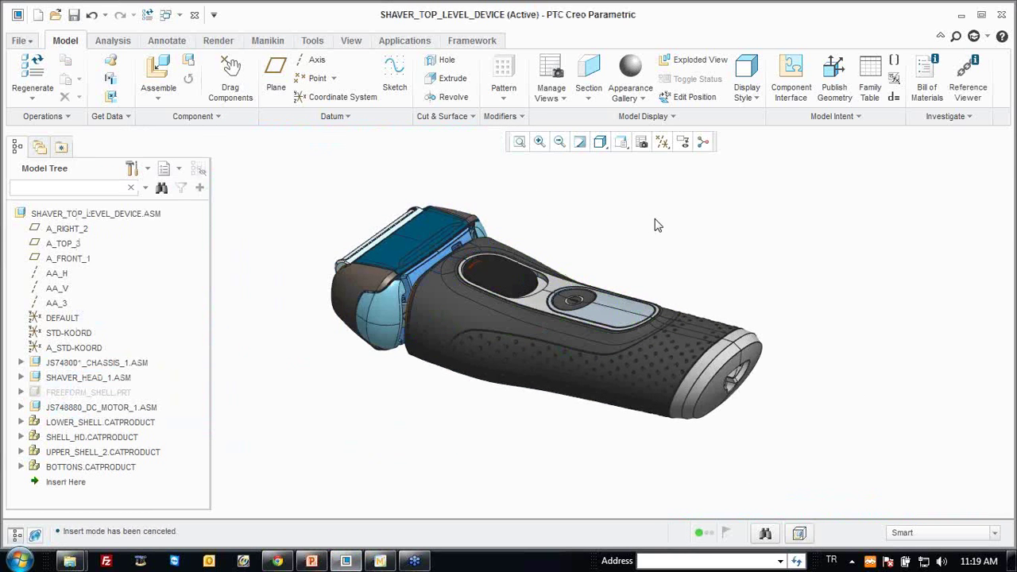
{"action": "middle_click_drag", "start_coordinate": [657, 225], "coordinate": [545, 256]}
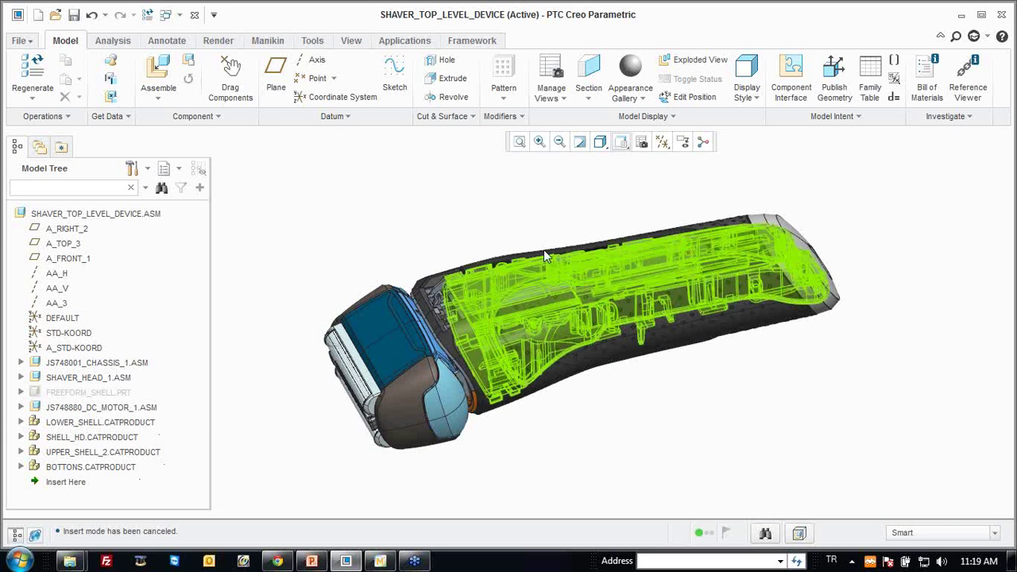
Assemble lht_body_asm.sldasm as a SolidWorks Assembly using a Default constraint.
{"action": "left_click", "coordinate": [159, 80]}
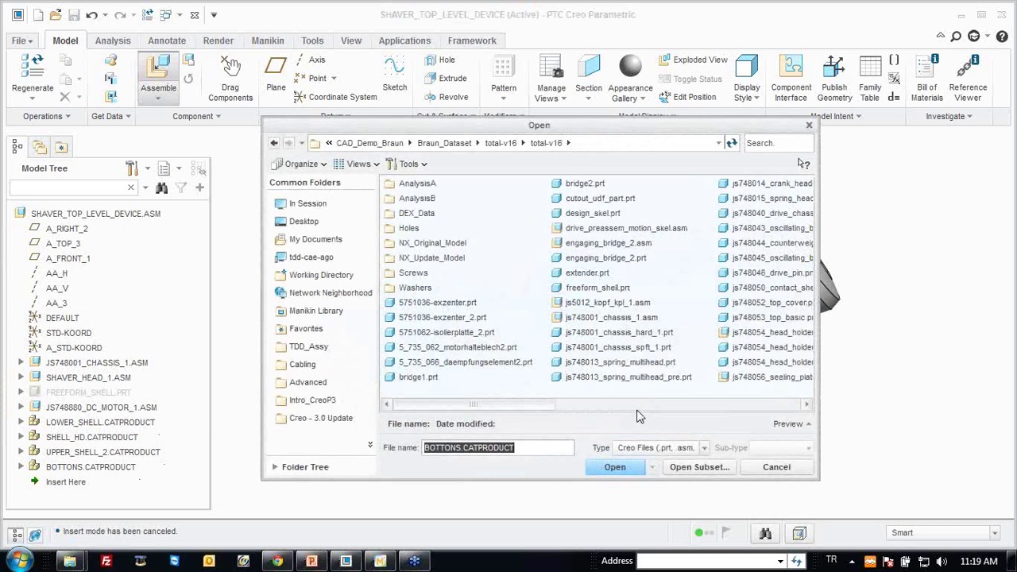
{"action": "left_click", "coordinate": [663, 449]}
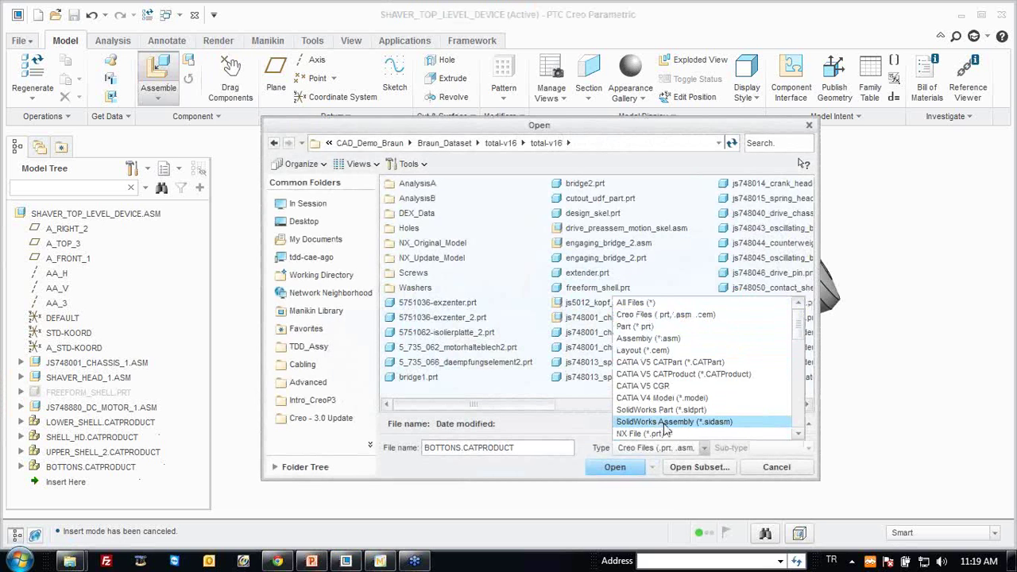
{"action": "left_click", "coordinate": [663, 422]}
{"action": "double_click", "coordinate": [437, 318]}
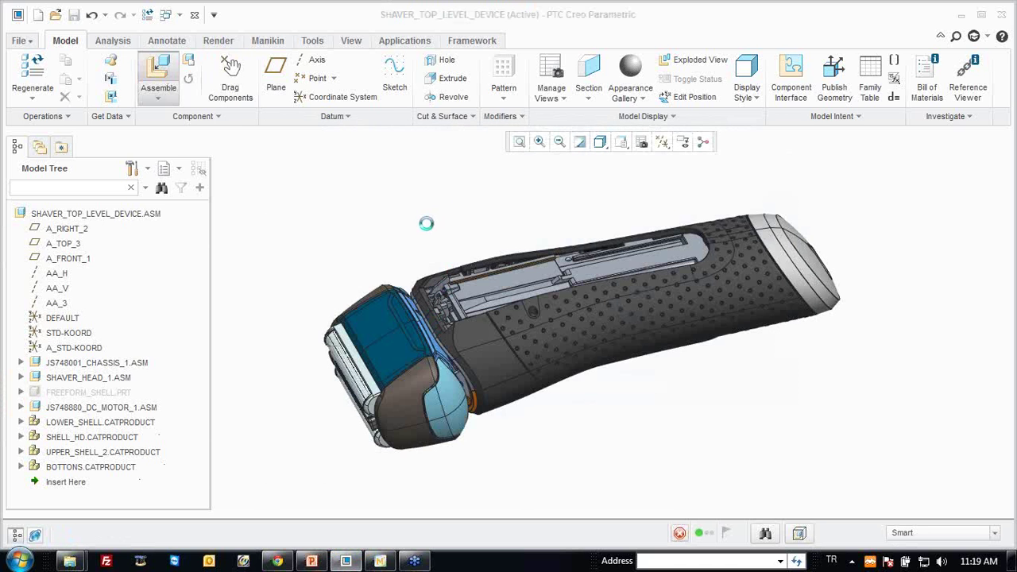
{"action": "right_click", "coordinate": [424, 343]}
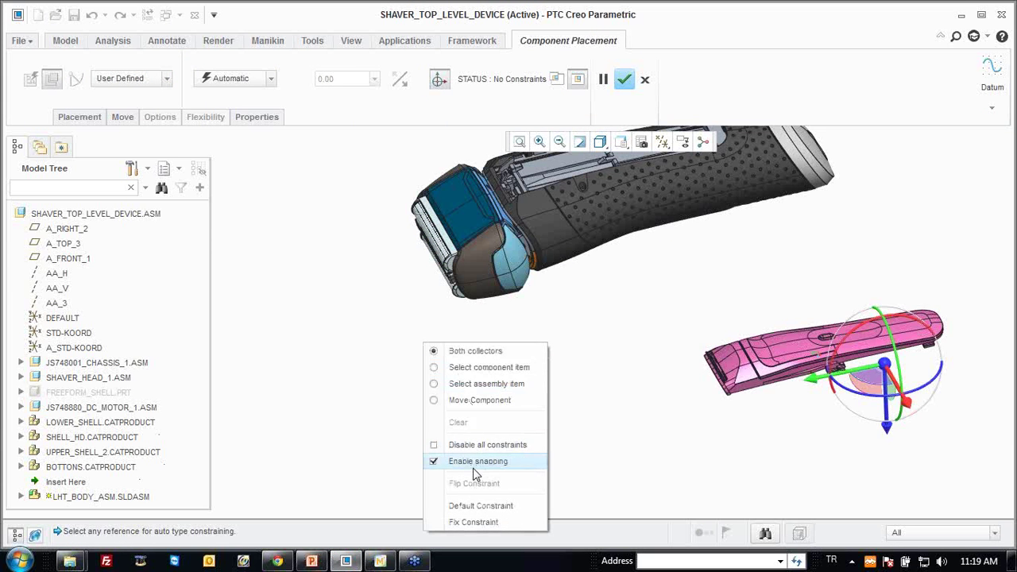
{"action": "left_click", "coordinate": [461, 505]}
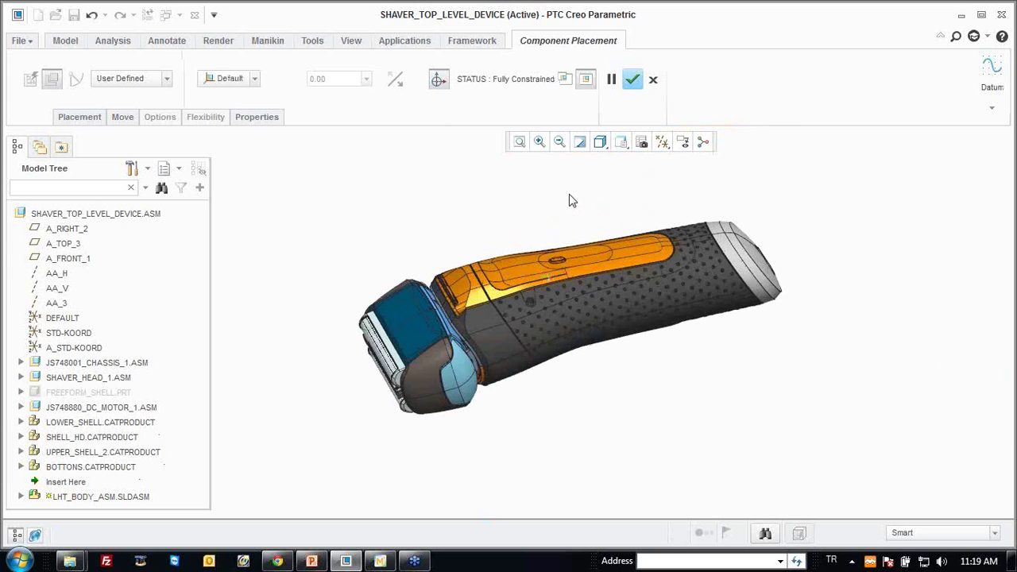
{"action": "scroll", "coordinate": [552, 210], "scroll_direction": "up", "scroll_amount": 3}
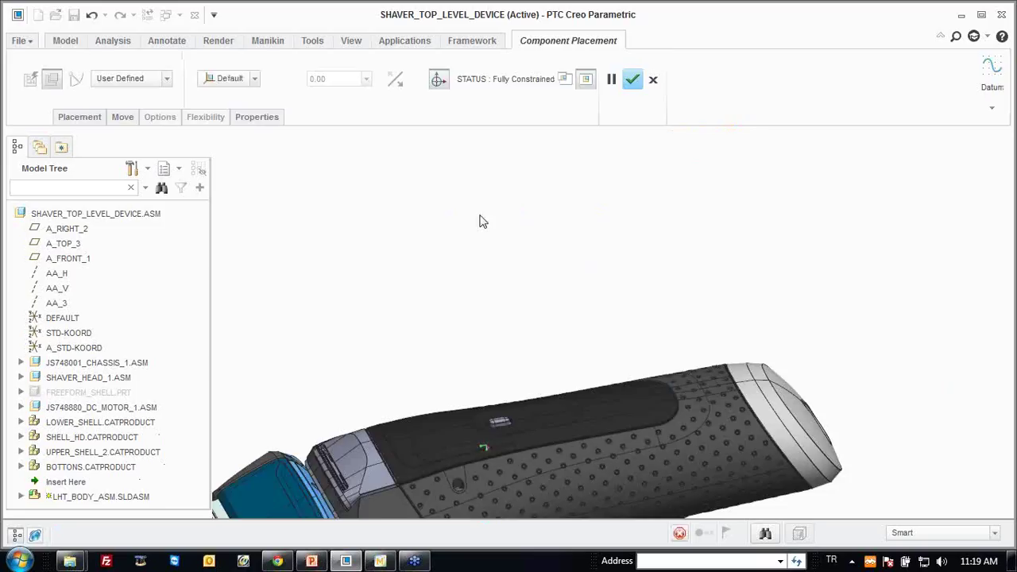
{"action": "middle_click", "coordinate": [480, 221]}
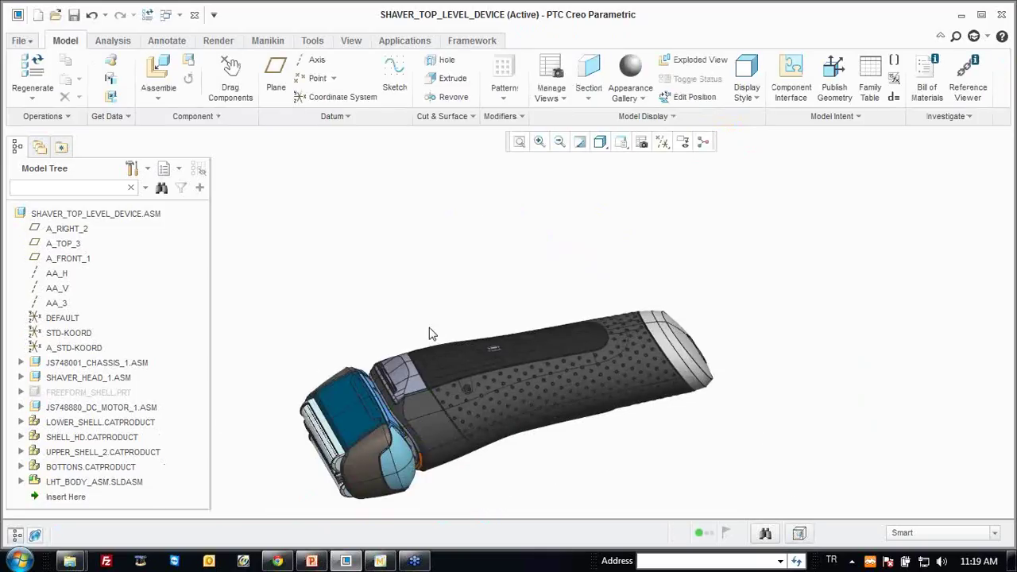
{"action": "middle_click_drag", "start_coordinate": [450, 334], "coordinate": [469, 268], "text": "shift"}
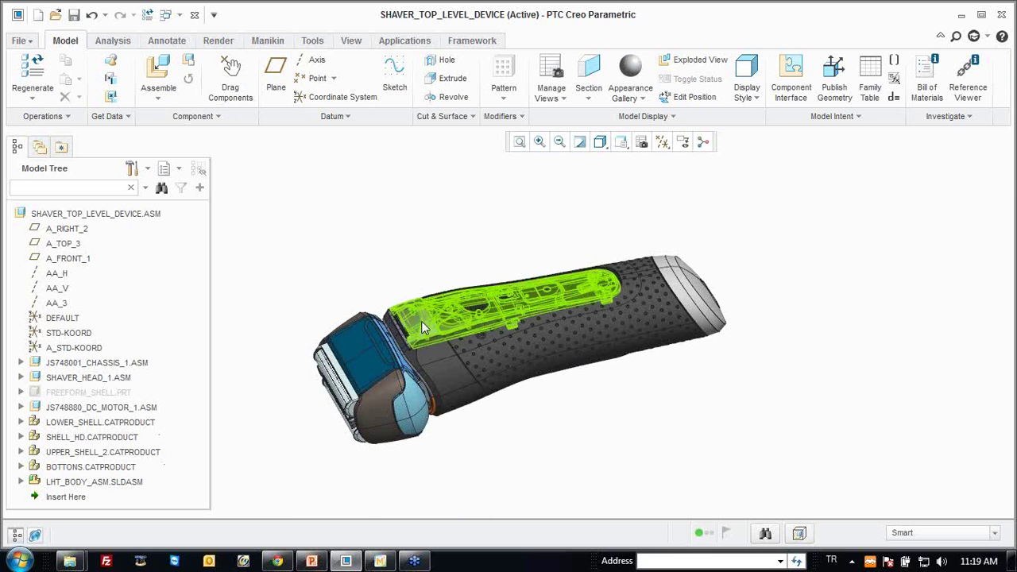
Hide the buttons through motor components, plus the chassis and shaver head.
{"action": "left_click", "coordinate": [99, 467]}
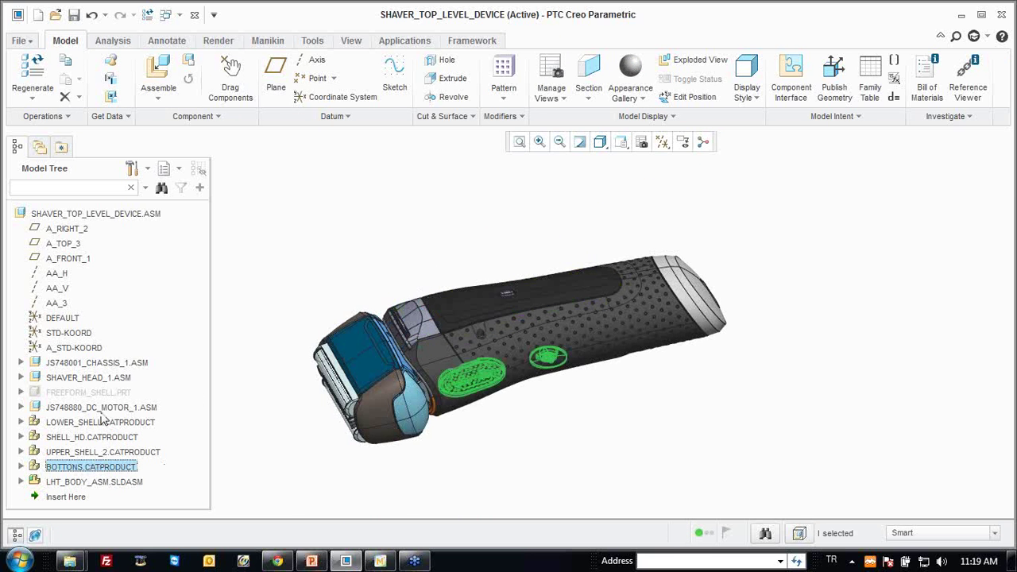
{"action": "left_click", "coordinate": [103, 409], "text": "shift"}
{"action": "right_click", "coordinate": [103, 409]}
{"action": "left_click", "coordinate": [163, 353]}
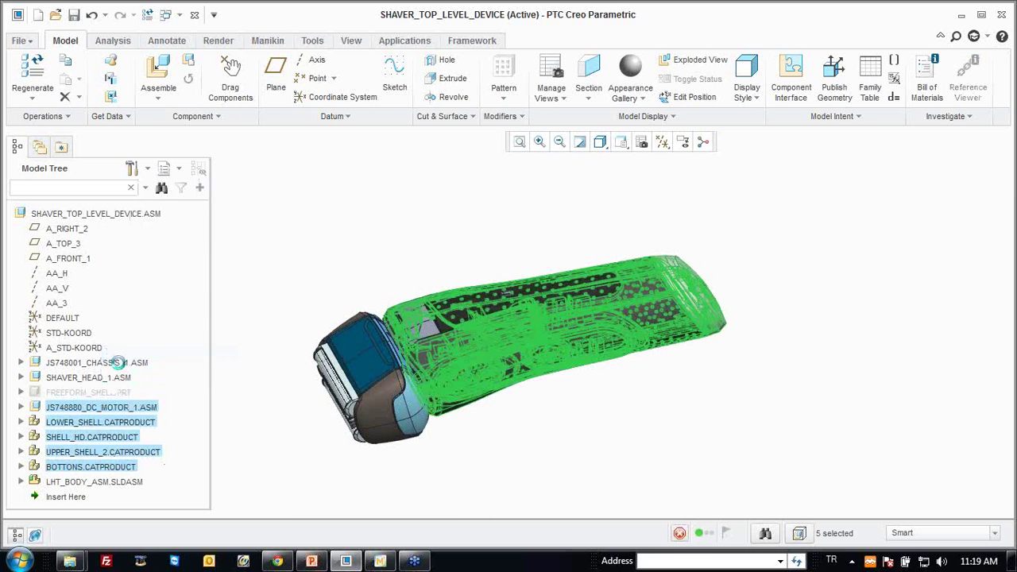
{"action": "left_click", "coordinate": [116, 376]}
{"action": "left_click", "coordinate": [116, 362], "text": "ctrl"}
{"action": "right_click", "coordinate": [116, 363]}
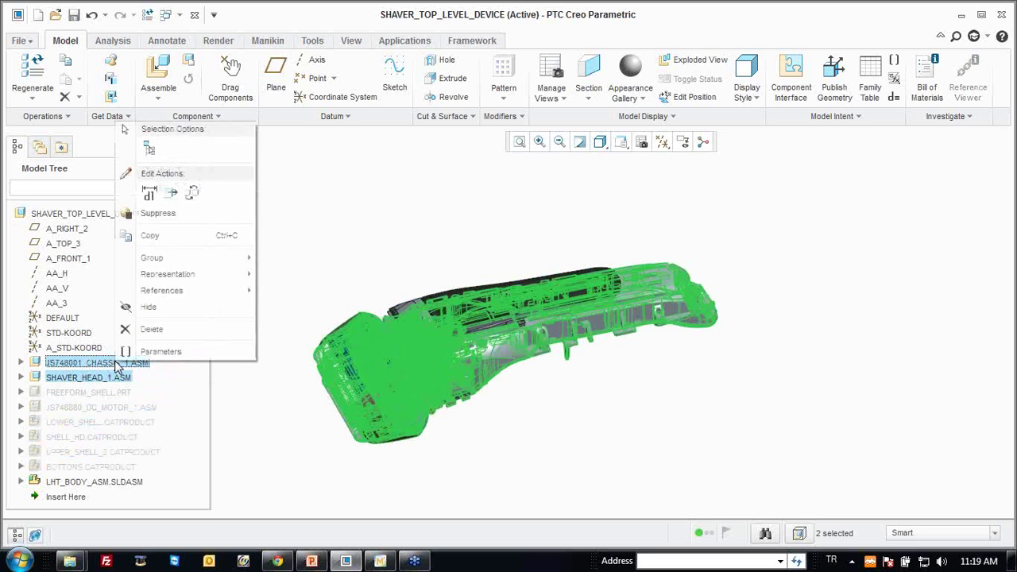
{"action": "left_click", "coordinate": [182, 304]}
Hide the soft body part and blade assembly inside LHT_BODY_ASM.
{"action": "left_click", "coordinate": [20, 482]}
{"action": "scroll", "coordinate": [41, 461], "scroll_direction": "down", "scroll_amount": 2}
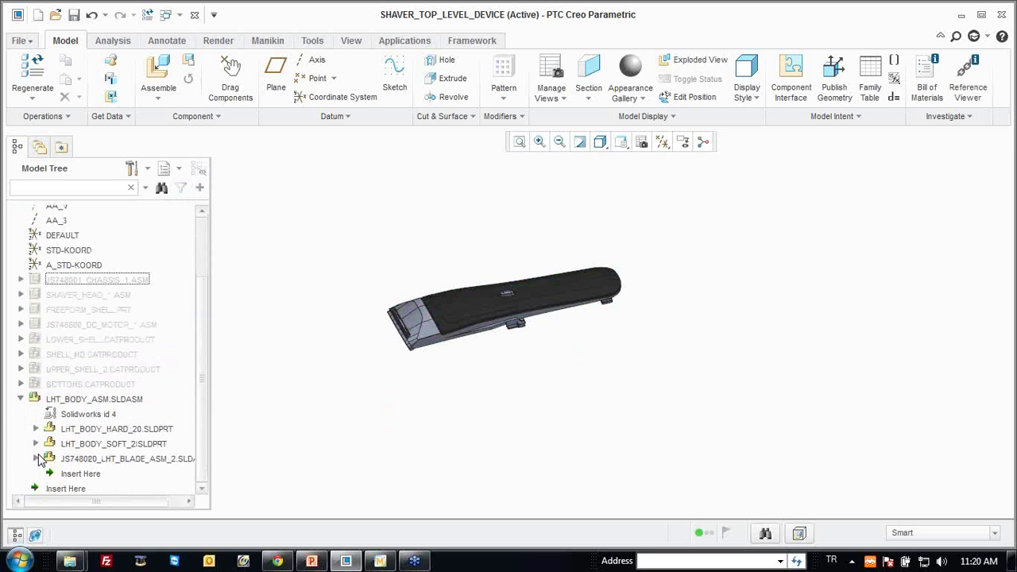
{"action": "left_click", "coordinate": [80, 459]}
{"action": "left_click", "coordinate": [97, 444], "text": "ctrl"}
{"action": "right_click", "coordinate": [101, 446]}
{"action": "left_click", "coordinate": [131, 414]}
Activate LHT_BODY_HARD_20.SLDPRT and orbit it to view its top.
{"action": "left_click", "coordinate": [107, 429]}
{"action": "right_click", "coordinate": [68, 429]}
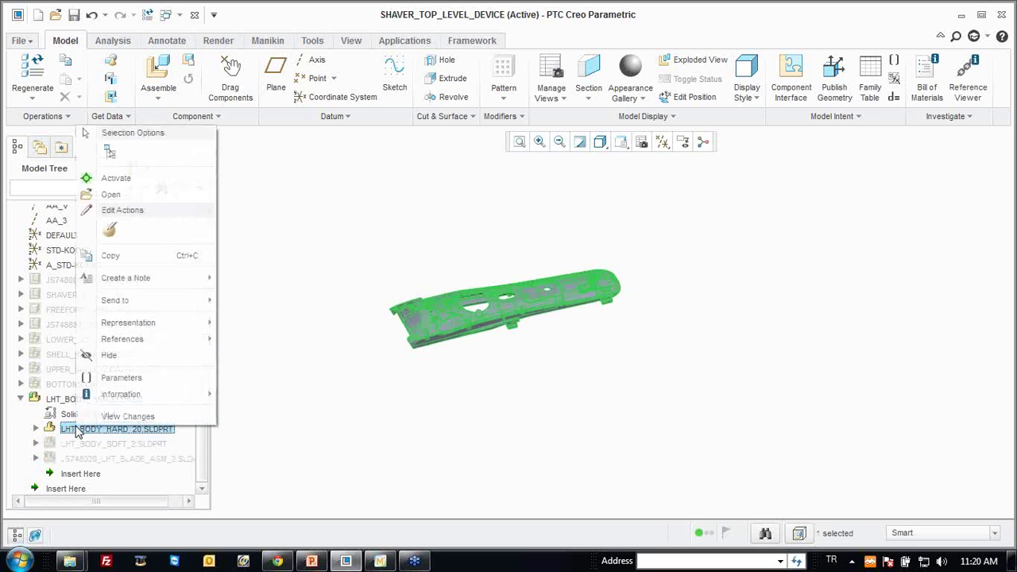
{"action": "left_click", "coordinate": [114, 175]}
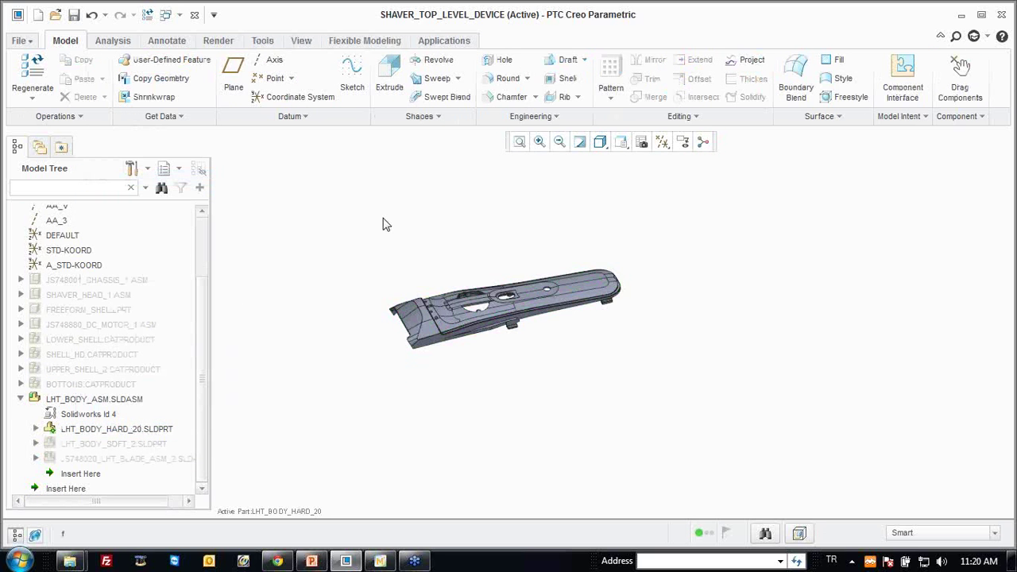
{"action": "middle_click_drag", "start_coordinate": [383, 225], "coordinate": [384, 216]}
{"action": "scroll", "coordinate": [581, 260], "scroll_direction": "down", "scroll_amount": 5}
{"action": "scroll", "coordinate": [617, 278], "scroll_direction": "up", "scroll_amount": 3}
{"action": "middle_click_drag", "start_coordinate": [618, 278], "coordinate": [617, 275]}
{"action": "scroll", "coordinate": [560, 334], "scroll_direction": "up", "scroll_amount": 3}
{"action": "scroll", "coordinate": [560, 334], "scroll_direction": "down", "scroll_amount": 3}
{"action": "middle_click_drag", "start_coordinate": [560, 334], "coordinate": [713, 306]}
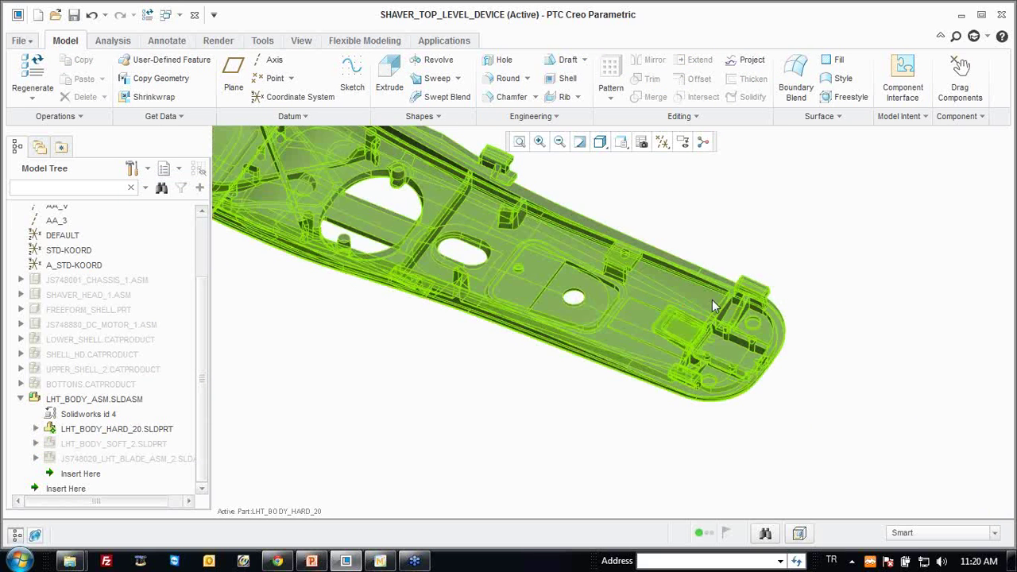
{"action": "mouse_move", "coordinate": [679, 338]}
{"action": "middle_mouse_down"}
{"action": "mouse_move", "coordinate": [496, 259]}
{"action": "mouse_move", "coordinate": [499, 242]}
{"action": "middle_mouse_up"}
Expand the hard body's feature list and select the whole part.
{"action": "left_click", "coordinate": [40, 429]}
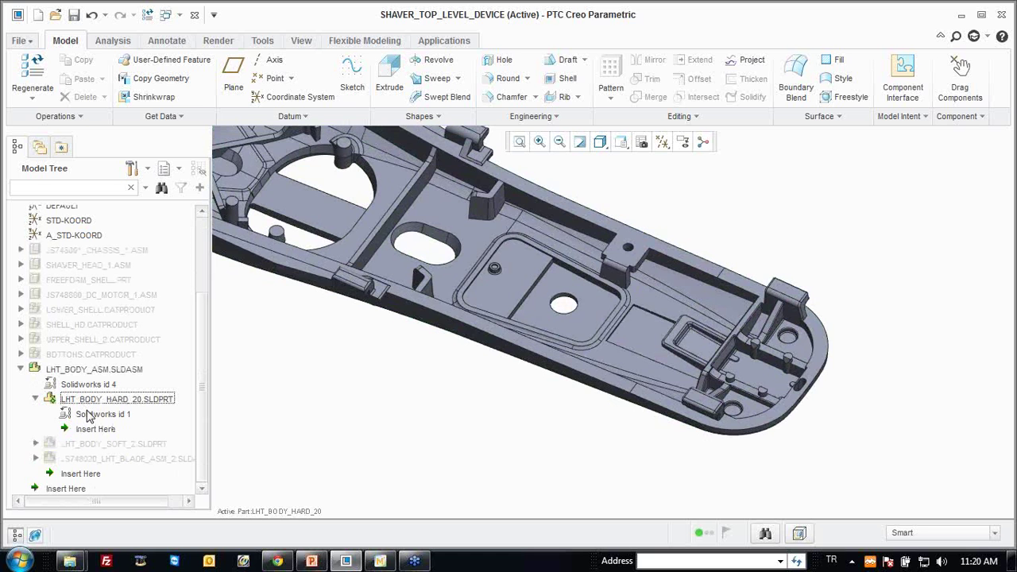
{"action": "mouse_move", "coordinate": [389, 333]}
{"action": "middle_mouse_down"}
{"action": "mouse_move", "coordinate": [461, 345]}
{"action": "mouse_move", "coordinate": [488, 390]}
{"action": "mouse_move", "coordinate": [471, 361]}
{"action": "middle_mouse_up"}
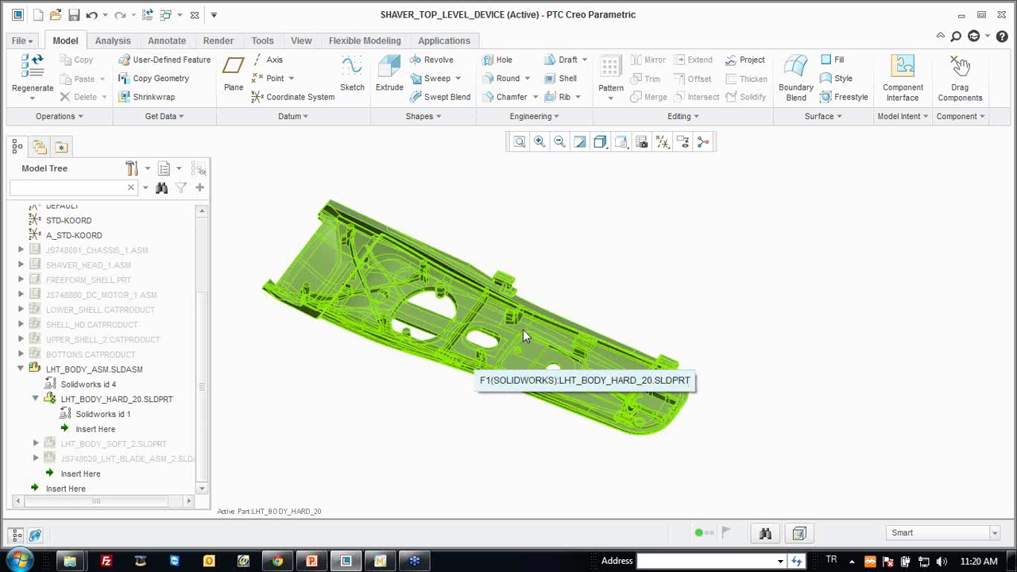
{"action": "scroll", "coordinate": [561, 328], "scroll_direction": "down", "scroll_amount": 2}
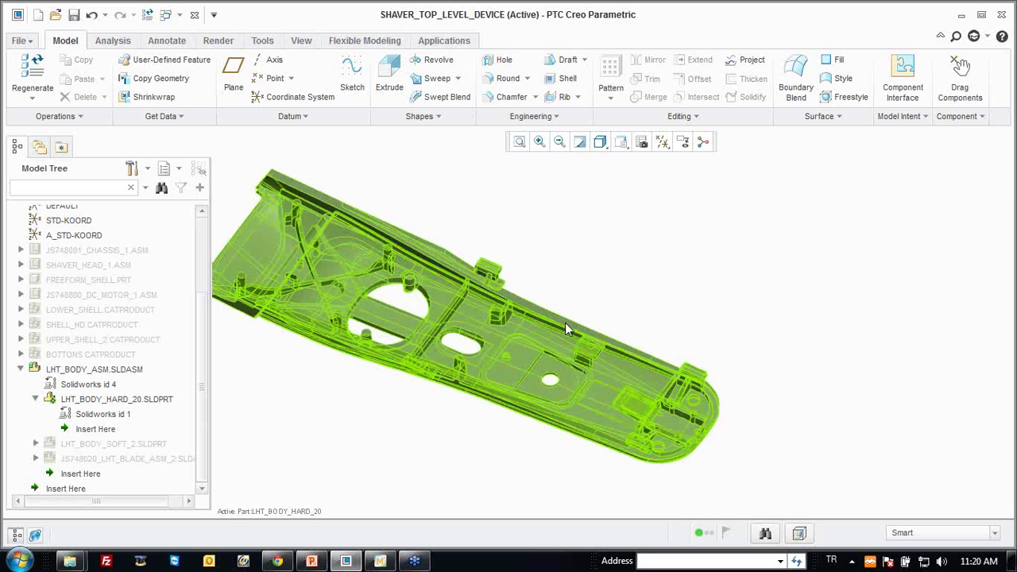
{"action": "middle_click_drag", "start_coordinate": [560, 324], "coordinate": [576, 308]}
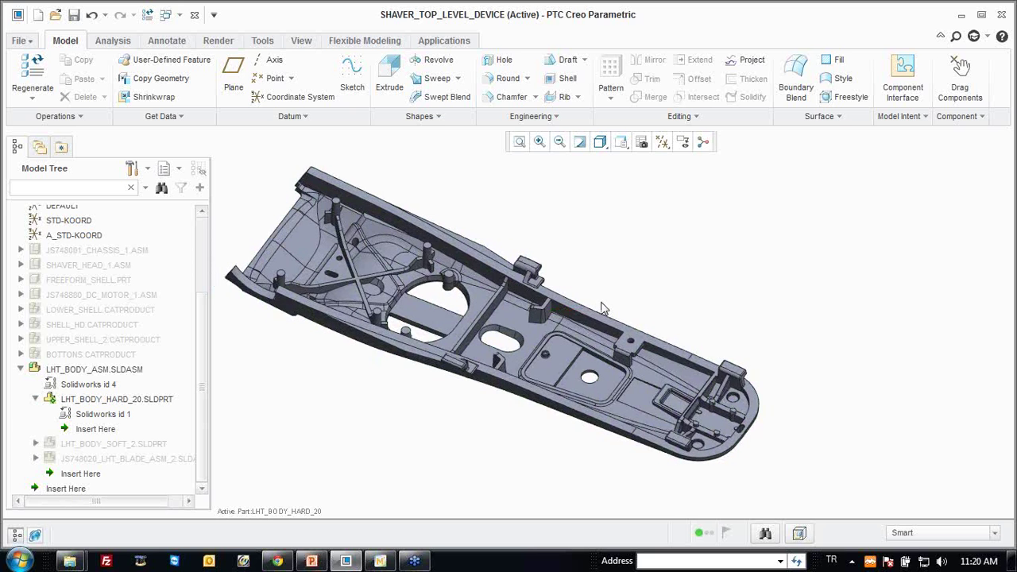
{"action": "left_click", "coordinate": [599, 313]}
{"action": "scroll", "coordinate": [787, 258], "scroll_direction": "down", "scroll_amount": 3}
{"action": "scroll", "coordinate": [787, 258], "scroll_direction": "down", "scroll_amount": 3}
{"action": "scroll", "coordinate": [763, 246], "scroll_direction": "down", "scroll_amount": 3}
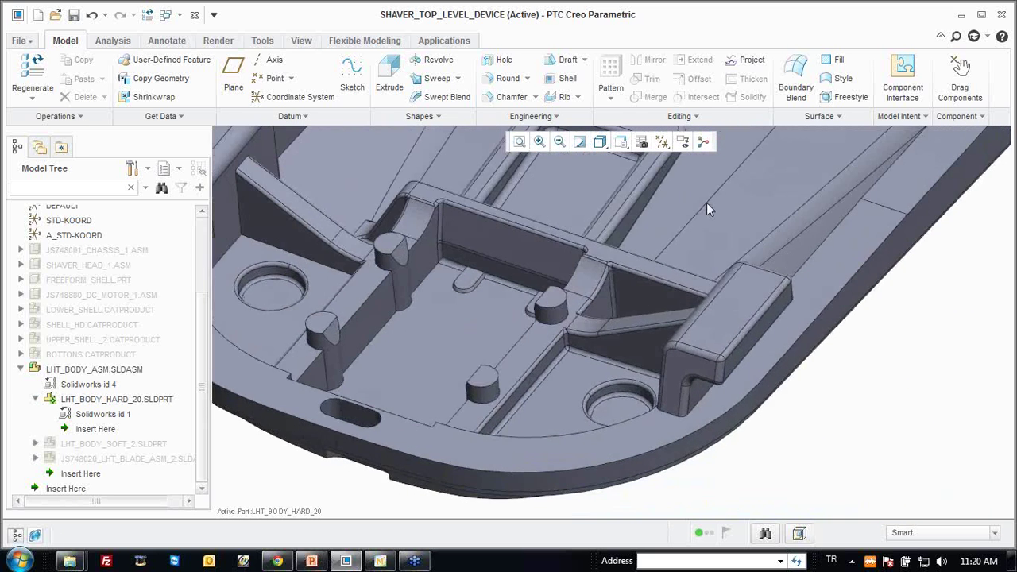
{"action": "left_click", "coordinate": [382, 45]}
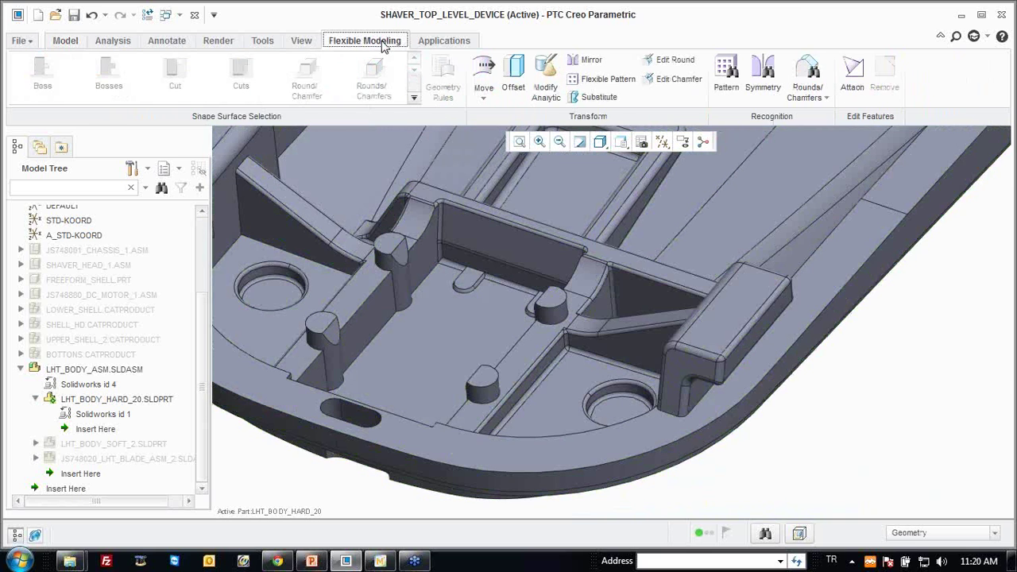
With the Surface Regions filter, recognise the left boss's 2×2 pattern as Pattern Recognition 1.
{"action": "left_click", "coordinate": [913, 533]}
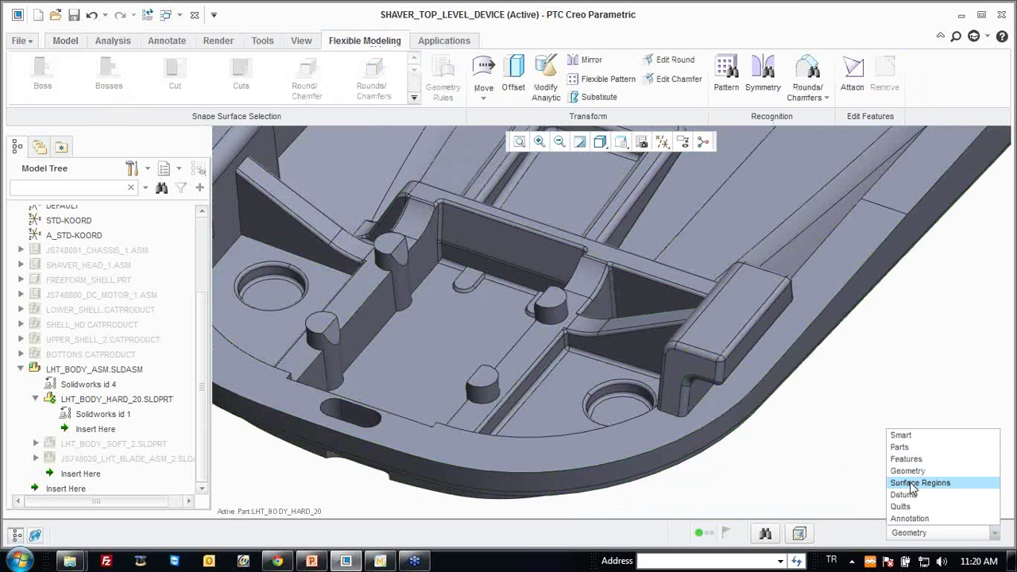
{"action": "left_click", "coordinate": [912, 483]}
{"action": "left_click", "coordinate": [340, 359]}
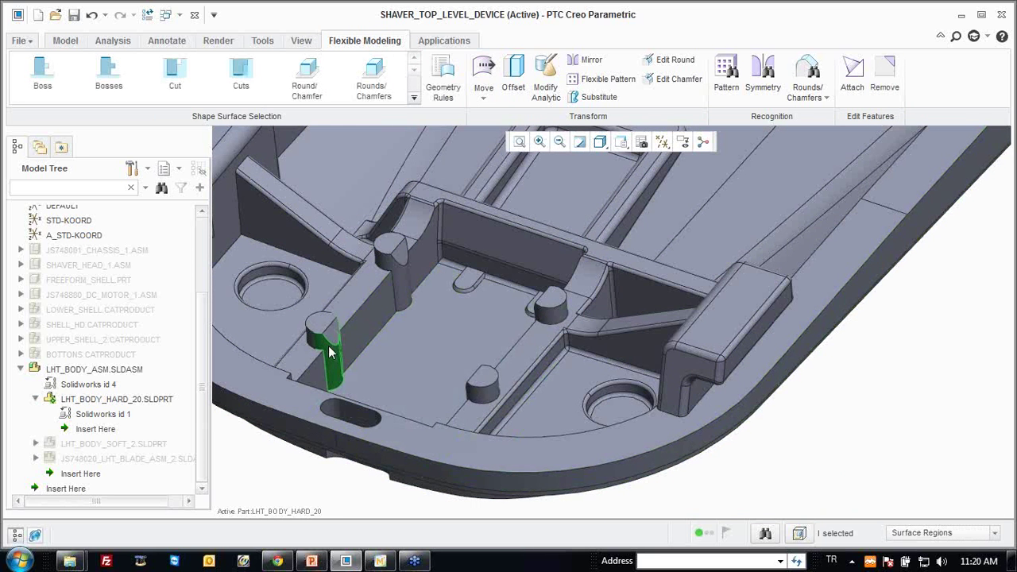
{"action": "left_click", "coordinate": [43, 79]}
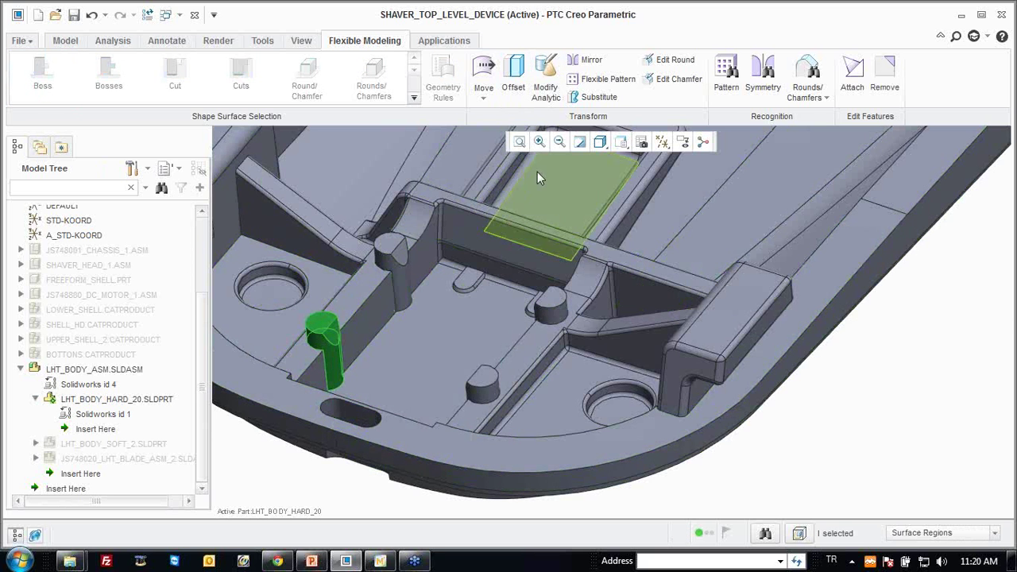
{"action": "left_click", "coordinate": [726, 74]}
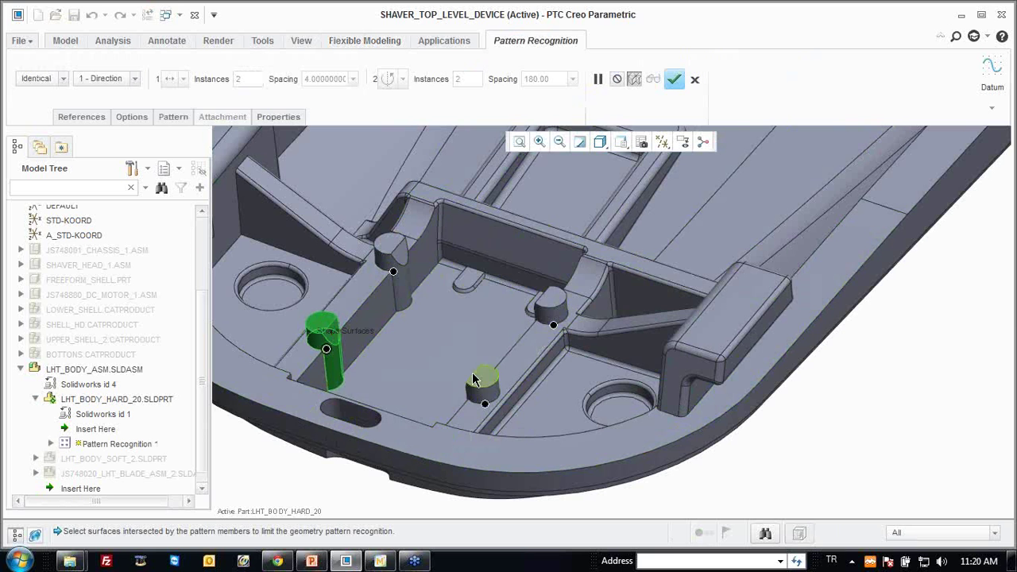
{"action": "middle_click", "coordinate": [602, 337]}
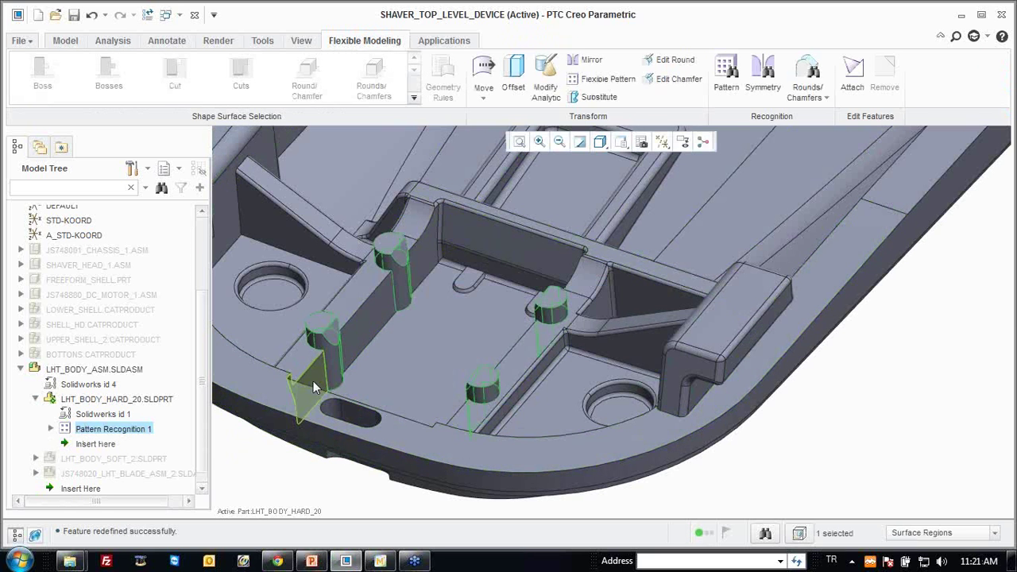
{"action": "left_click", "coordinate": [329, 358]}
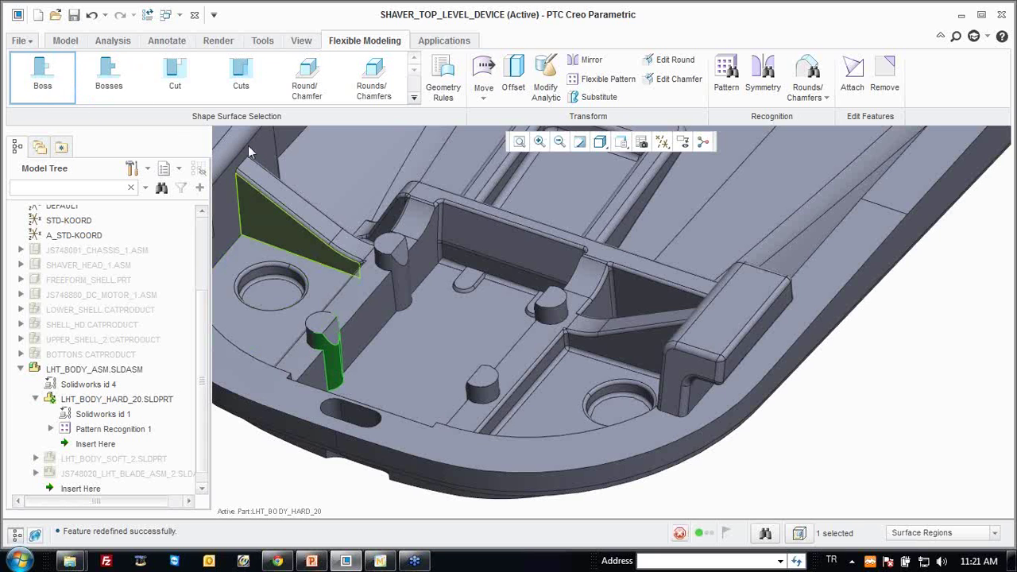
{"action": "left_click", "coordinate": [483, 79]}
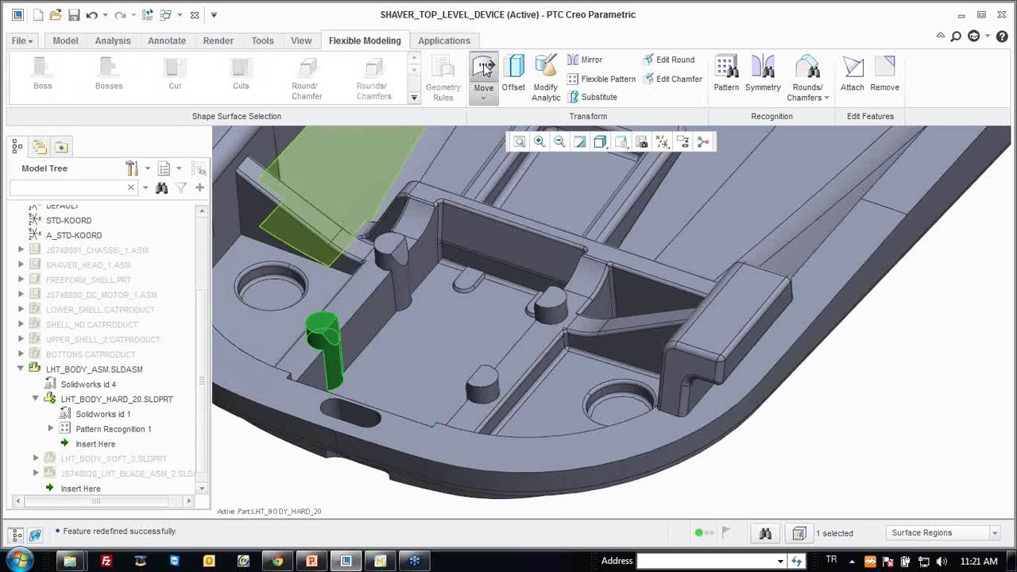
Move the left boss 0.50 along Z without converting the part.
{"action": "left_click", "coordinate": [681, 326]}
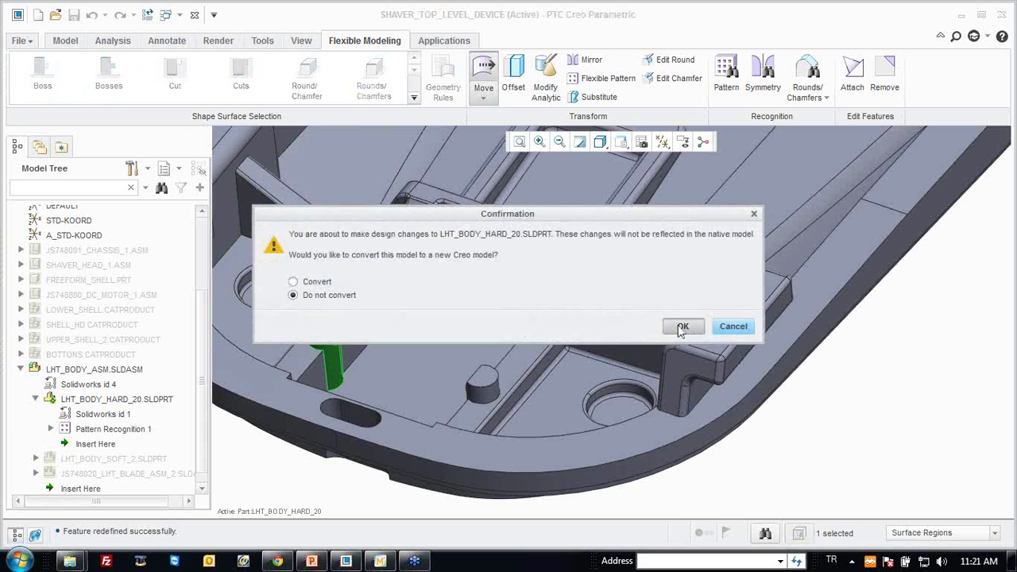
{"action": "left_click", "coordinate": [531, 241]}
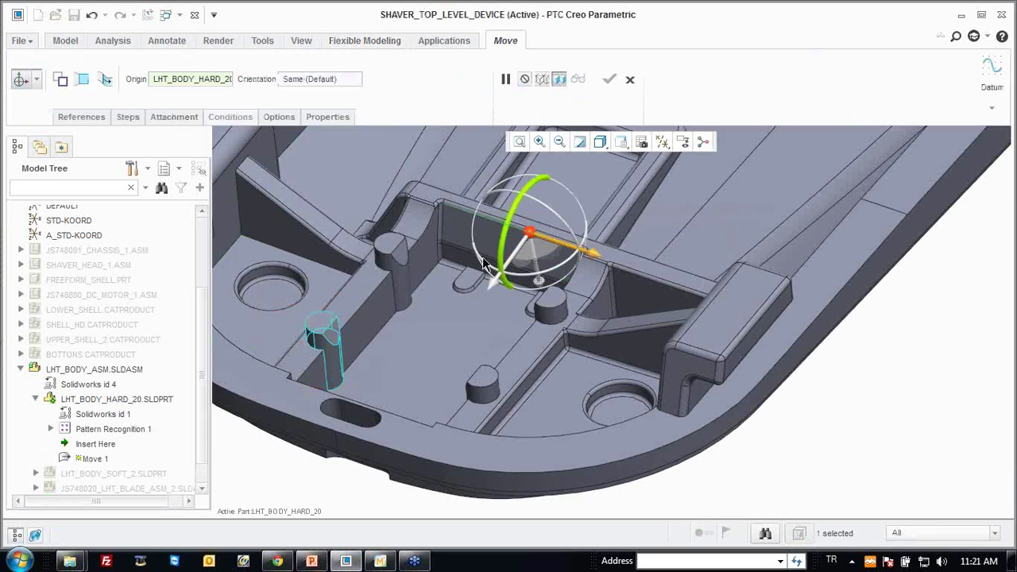
{"action": "mouse_move", "coordinate": [588, 256]}
{"action": "left_mouse_down"}
{"action": "mouse_move", "coordinate": [640, 222]}
{"action": "mouse_move", "coordinate": [619, 230]}
{"action": "left_mouse_up"}
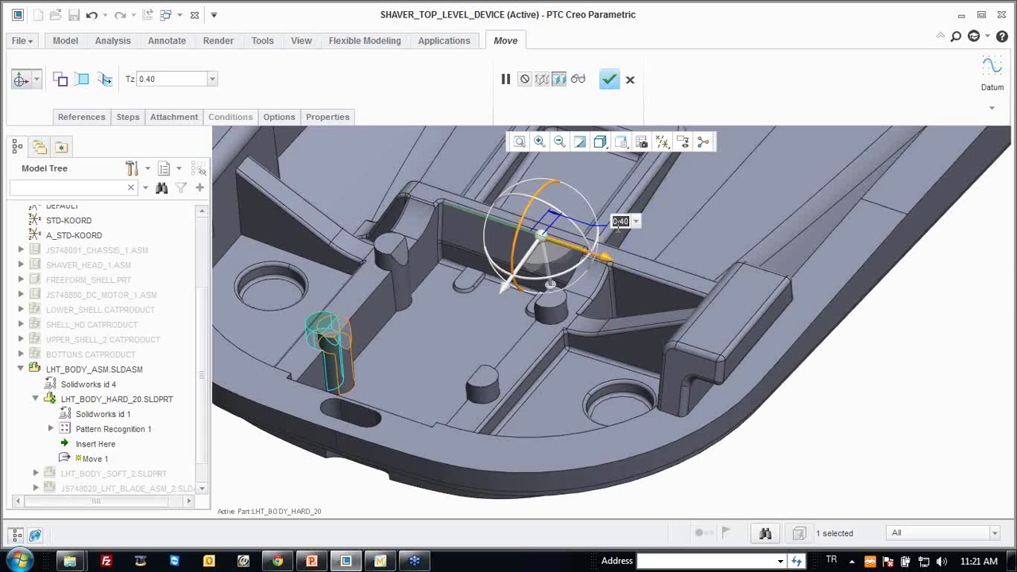
{"action": "type", "text": "1"}
{"action": "key", "text": "Return"}
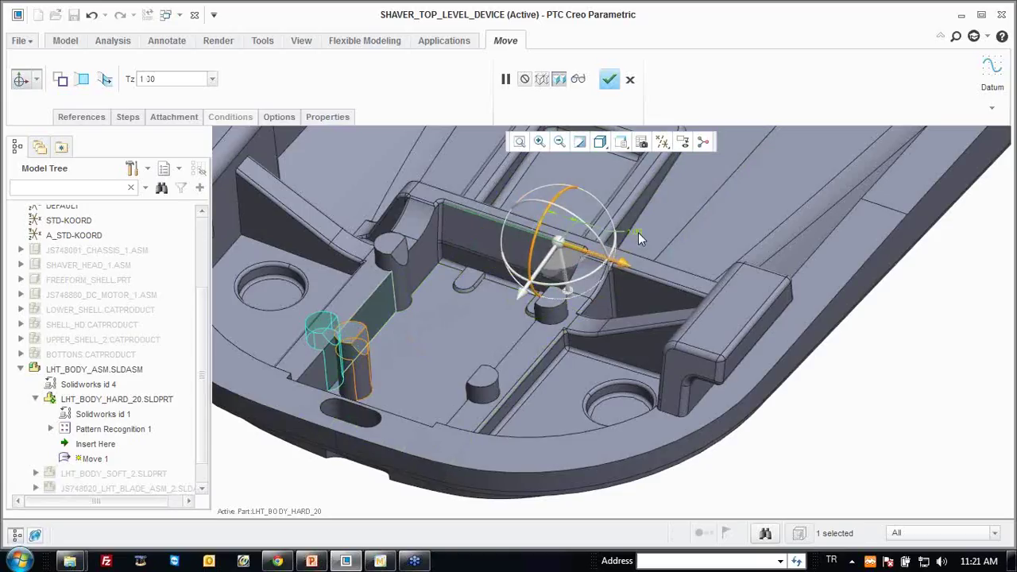
{"action": "left_click_drag", "start_coordinate": [638, 232], "coordinate": [619, 193]}
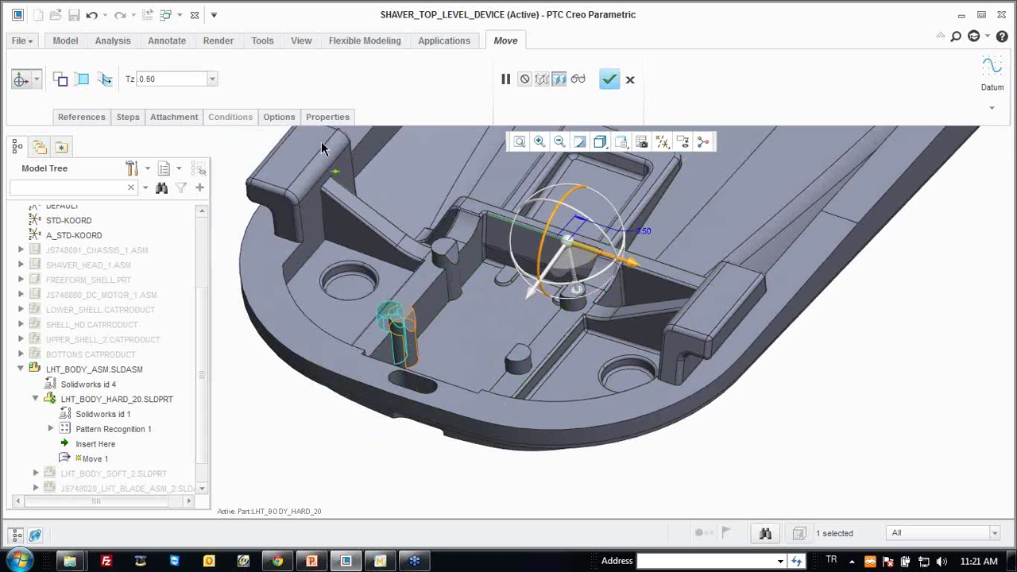
Propagate the move to Pattern Recognition 1 and confirm it.
{"action": "left_click", "coordinate": [282, 118]}
{"action": "left_click", "coordinate": [295, 186]}
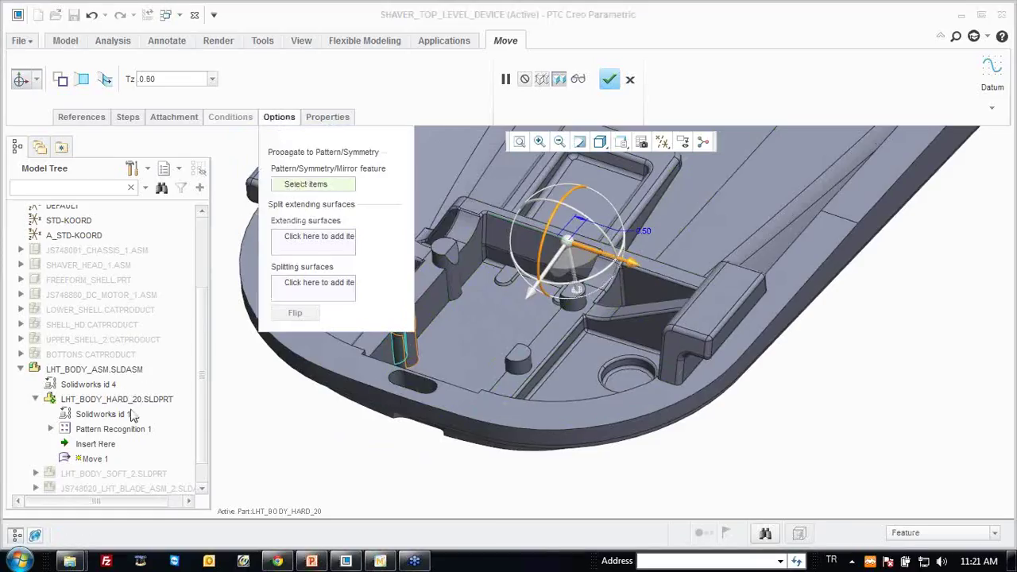
{"action": "left_click", "coordinate": [110, 430]}
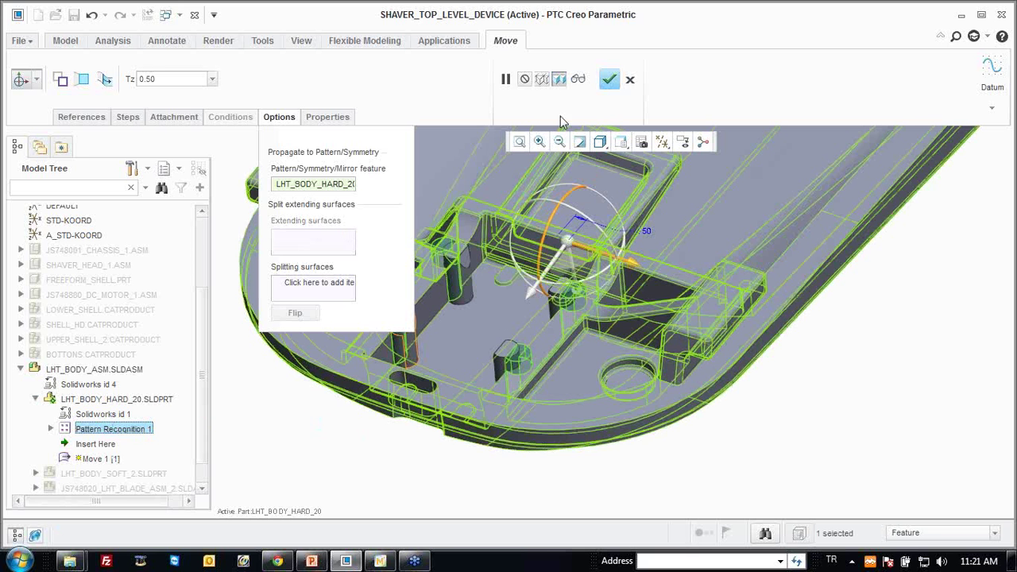
{"action": "left_click", "coordinate": [609, 81]}
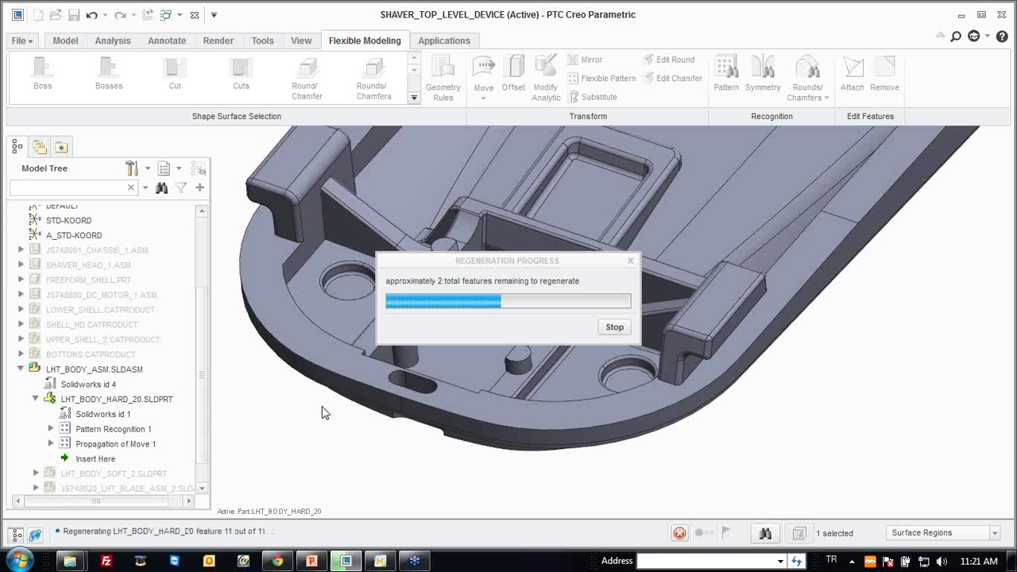
{"action": "left_click", "coordinate": [322, 413]}
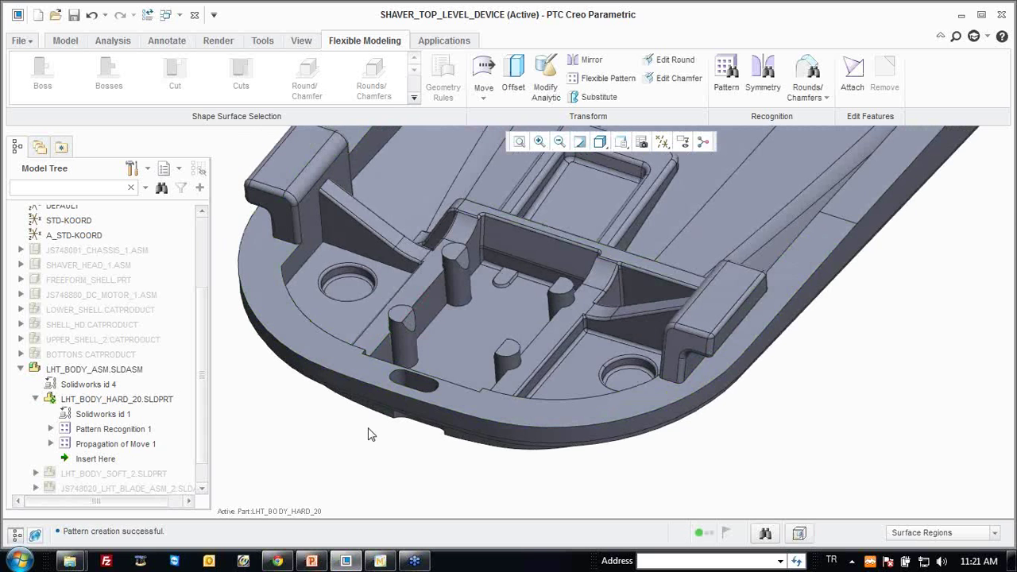
{"action": "scroll", "coordinate": [364, 425], "scroll_direction": "down", "scroll_amount": 5}
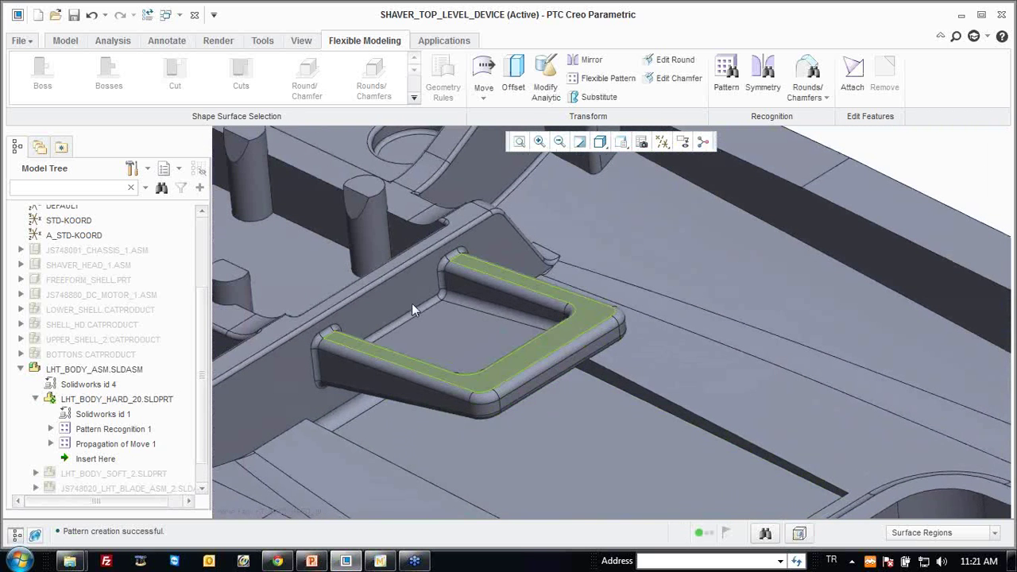
Select the whole bracket and its surfaces, then start a Move by Dimension.
{"action": "middle_click_drag", "start_coordinate": [412, 302], "coordinate": [514, 289]}
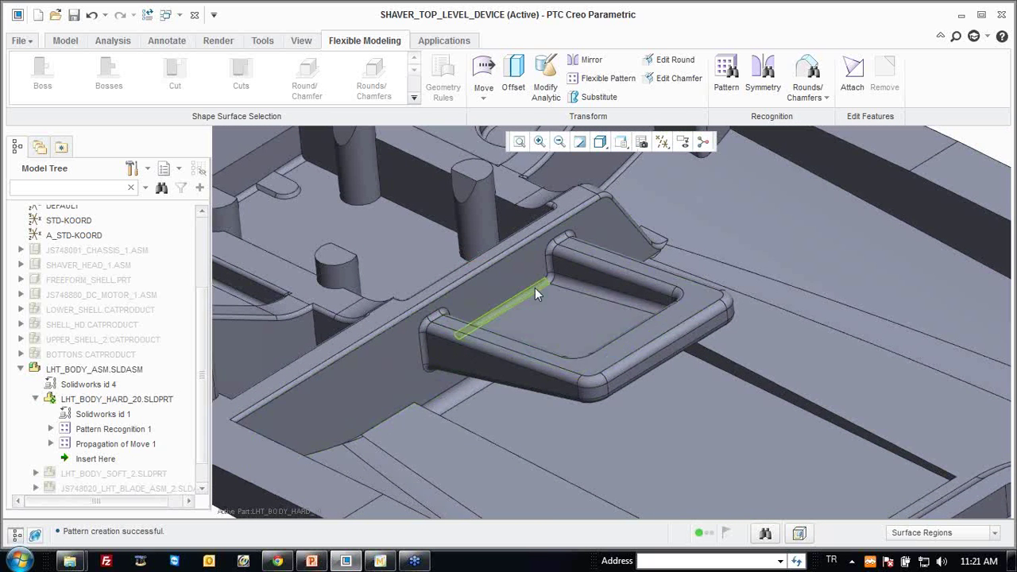
{"action": "left_click", "coordinate": [457, 363]}
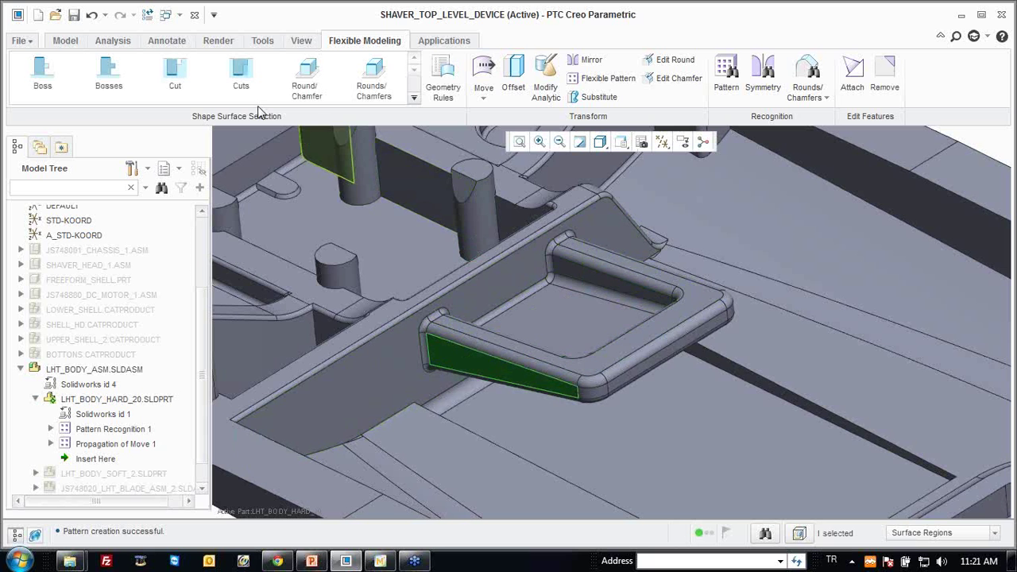
{"action": "left_click", "coordinate": [109, 73]}
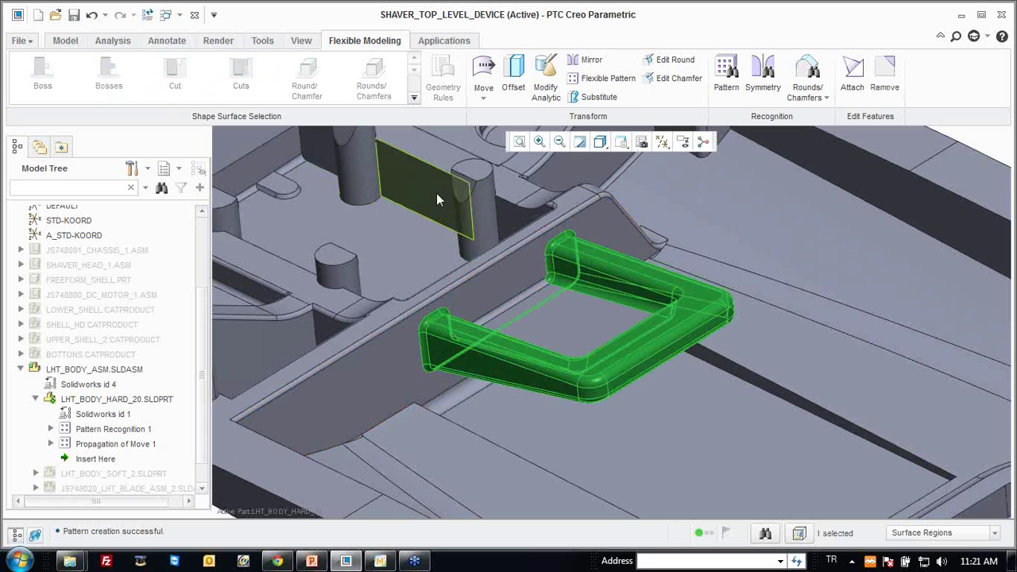
{"action": "left_click", "coordinate": [558, 326], "text": "ctrl"}
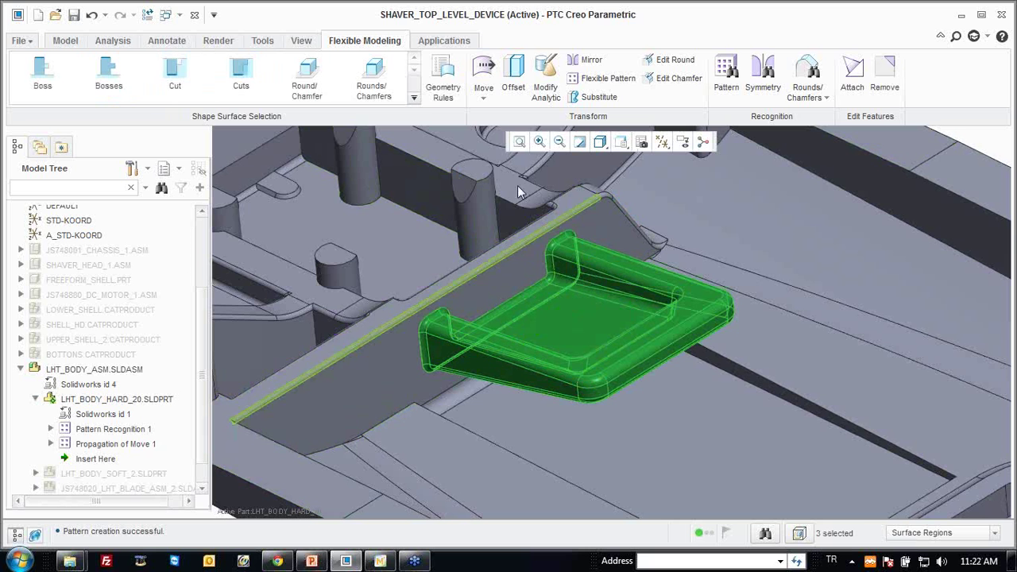
{"action": "left_click", "coordinate": [483, 89]}
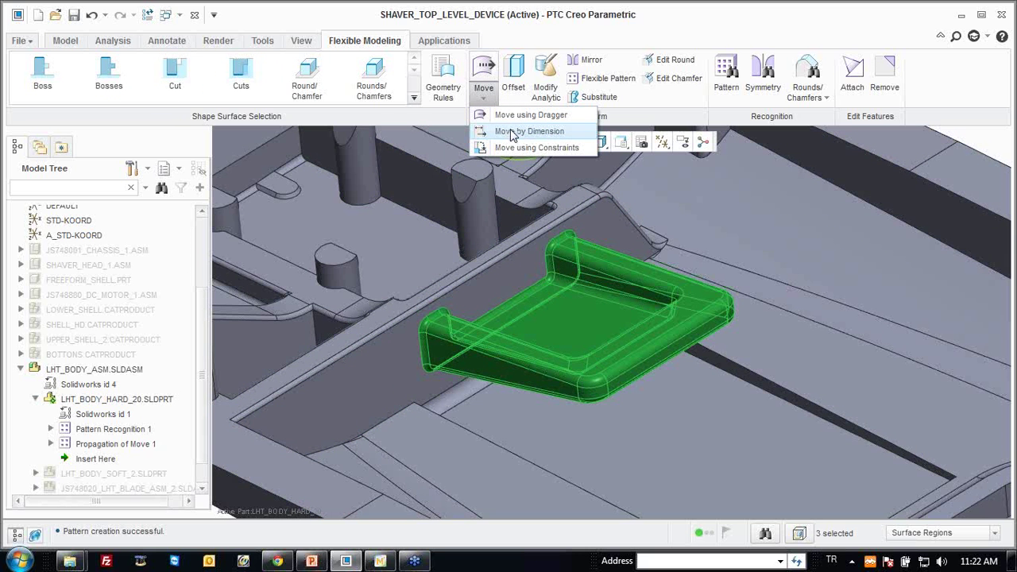
{"action": "left_click", "coordinate": [513, 132]}
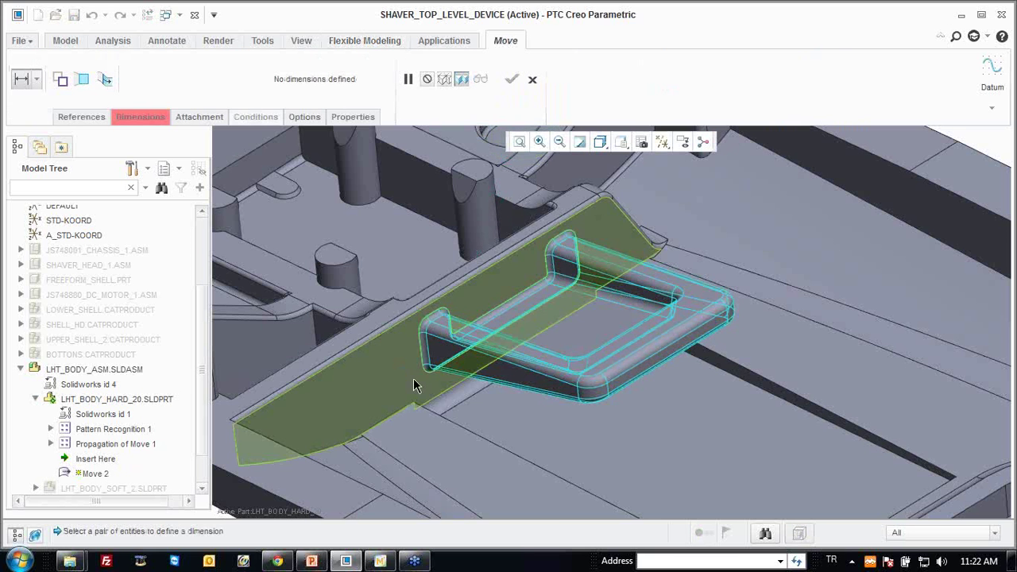
Add an angular dimension from the bracket edge and set the rotation angle to 115°.
{"action": "left_click", "coordinate": [450, 327]}
{"action": "scroll", "coordinate": [450, 327], "scroll_direction": "up", "scroll_amount": 3}
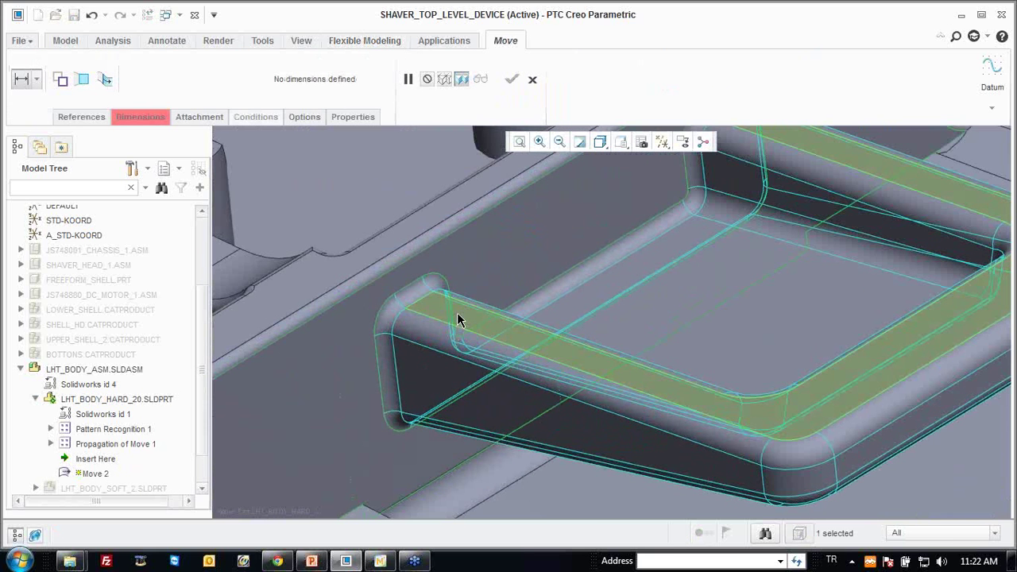
{"action": "left_click_drag", "start_coordinate": [457, 316], "coordinate": [439, 368]}
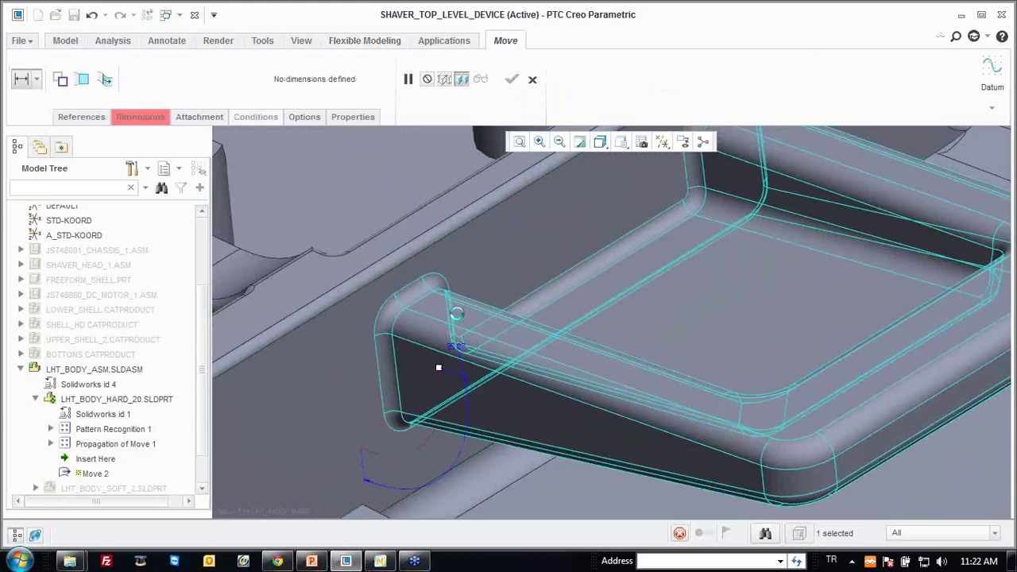
{"action": "scroll", "coordinate": [438, 367], "scroll_direction": "down", "scroll_amount": 3}
{"action": "left_click", "coordinate": [457, 324]}
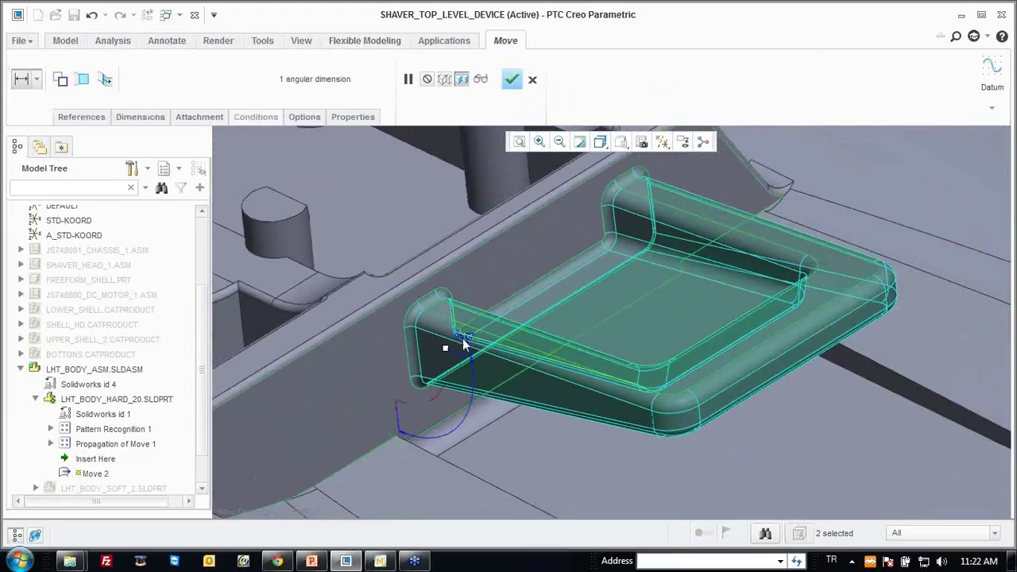
{"action": "double_click", "coordinate": [466, 338]}
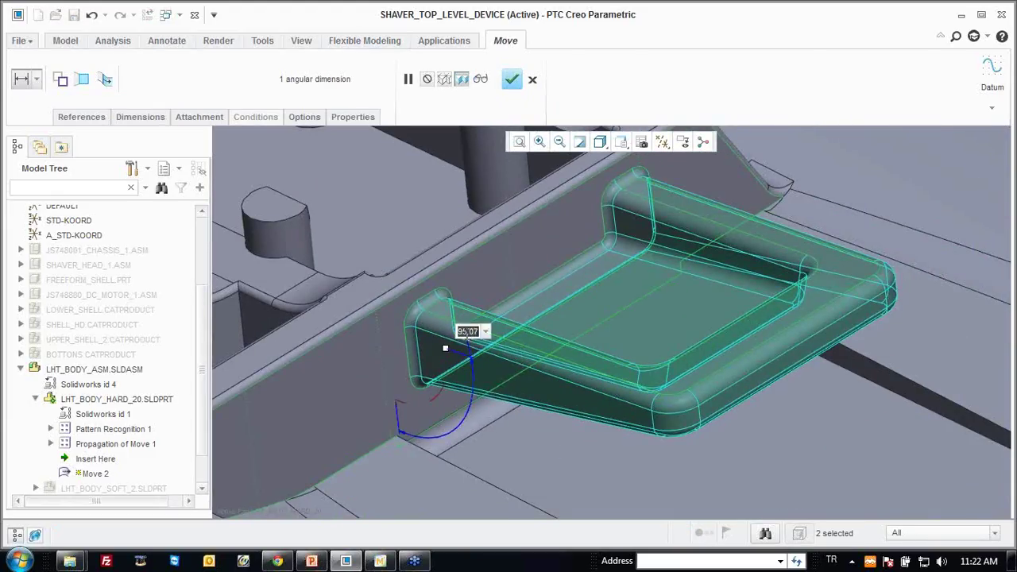
{"action": "type", "text": "115"}
{"action": "key", "text": "Return"}
{"action": "middle_click_drag", "start_coordinate": [518, 322], "coordinate": [534, 249]}
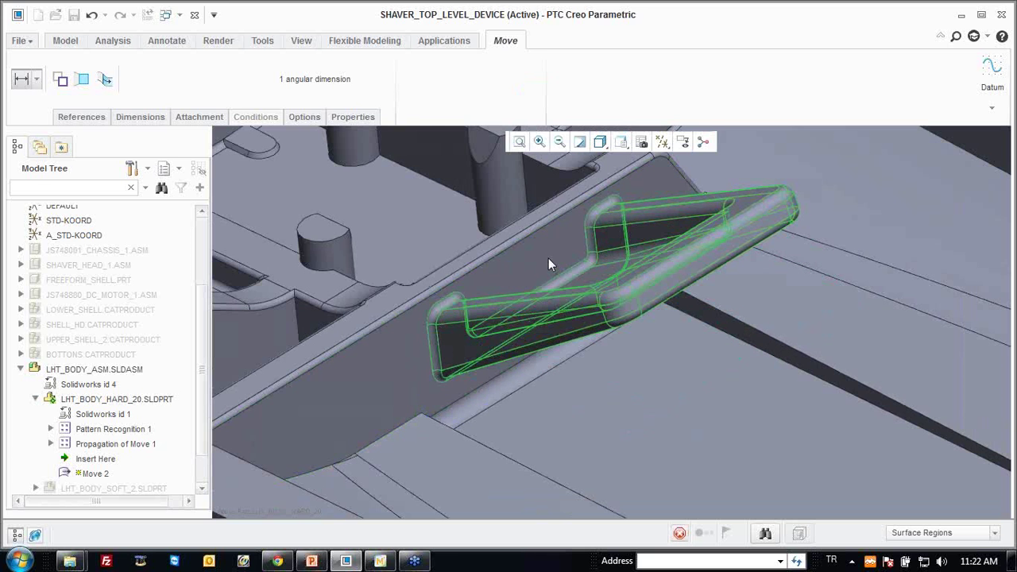
Select the rotated bracket's faces and drag them to Tz 1.50 with the dragger as Move 3.
{"action": "left_click", "coordinate": [487, 331]}
{"action": "mouse_move", "coordinate": [509, 318]}
{"action": "middle_mouse_down"}
{"action": "mouse_move", "coordinate": [491, 310]}
{"action": "mouse_move", "coordinate": [450, 359]}
{"action": "middle_mouse_up"}
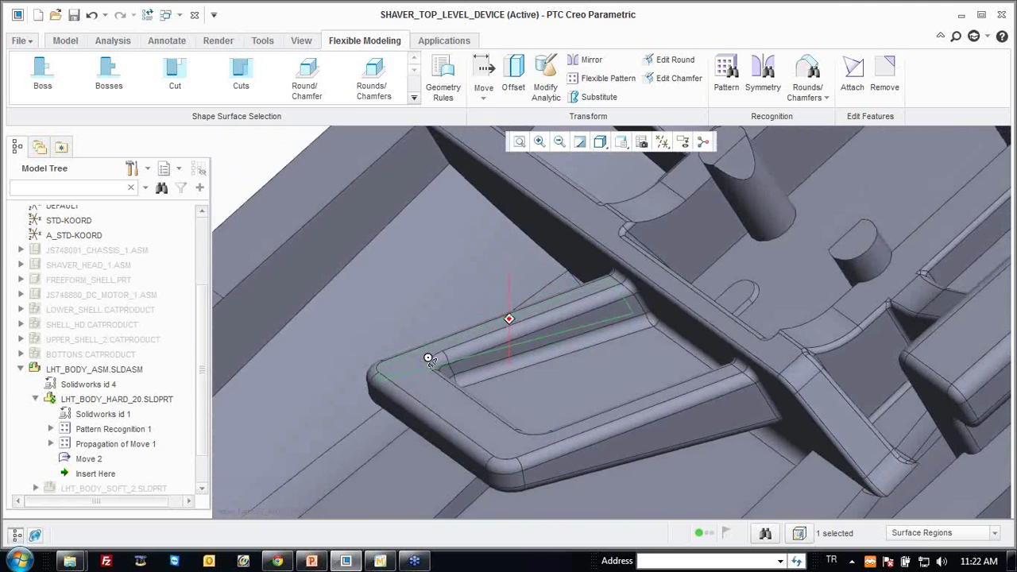
{"action": "left_click", "coordinate": [589, 323], "text": "ctrl"}
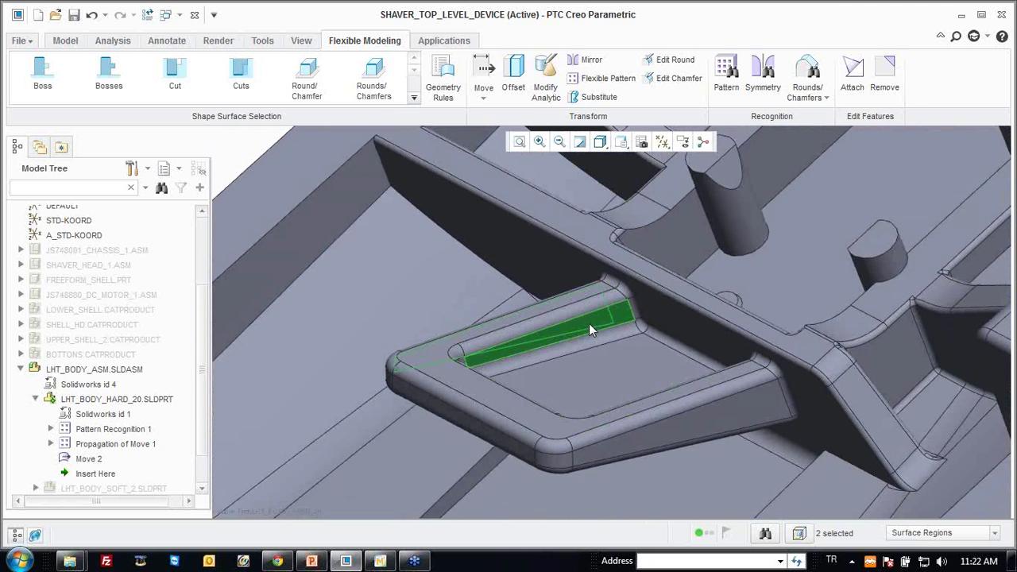
{"action": "left_click", "coordinate": [486, 97]}
{"action": "left_click", "coordinate": [517, 117]}
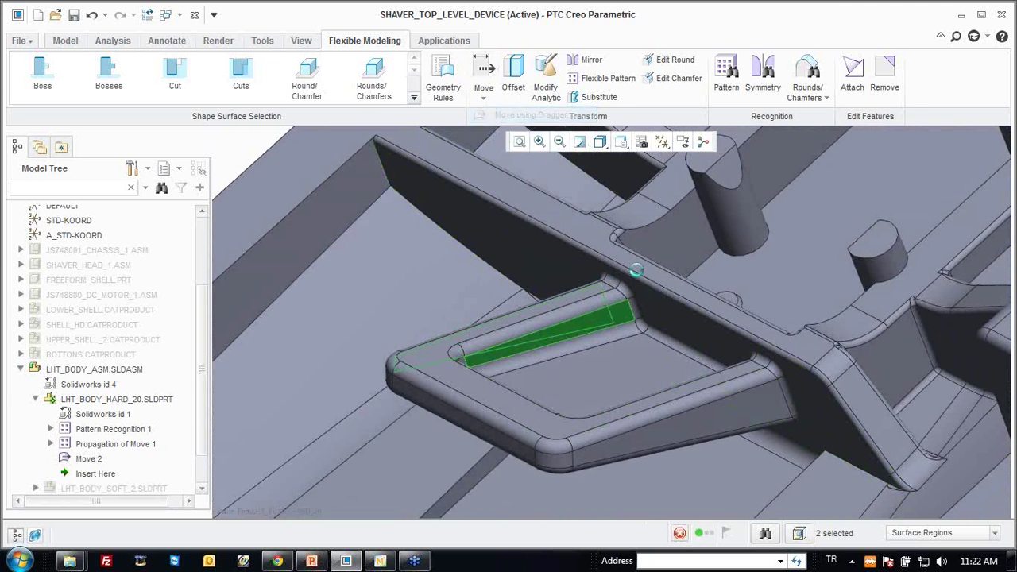
{"action": "left_click", "coordinate": [651, 294]}
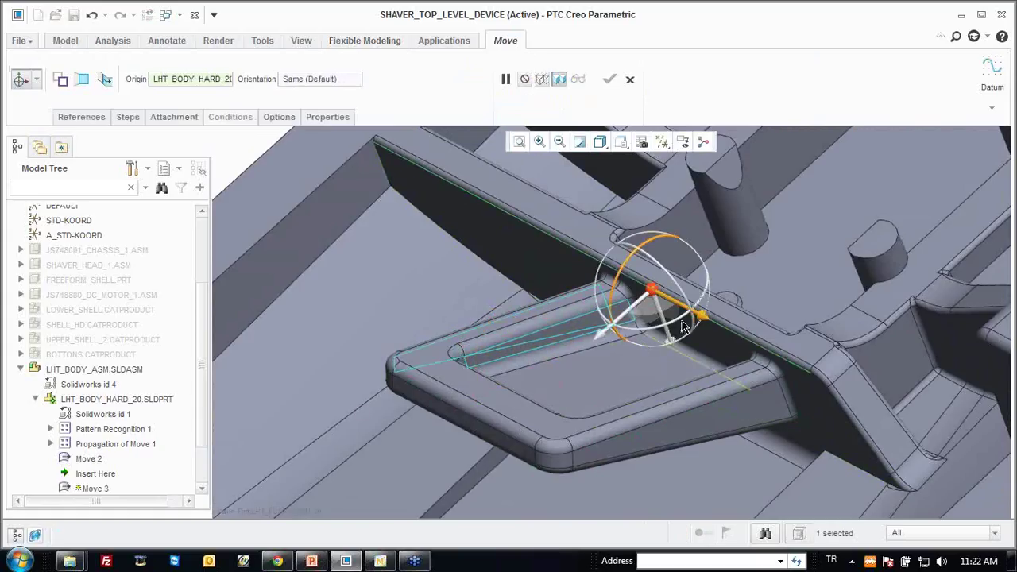
{"action": "left_click_drag", "start_coordinate": [652, 301], "coordinate": [647, 319]}
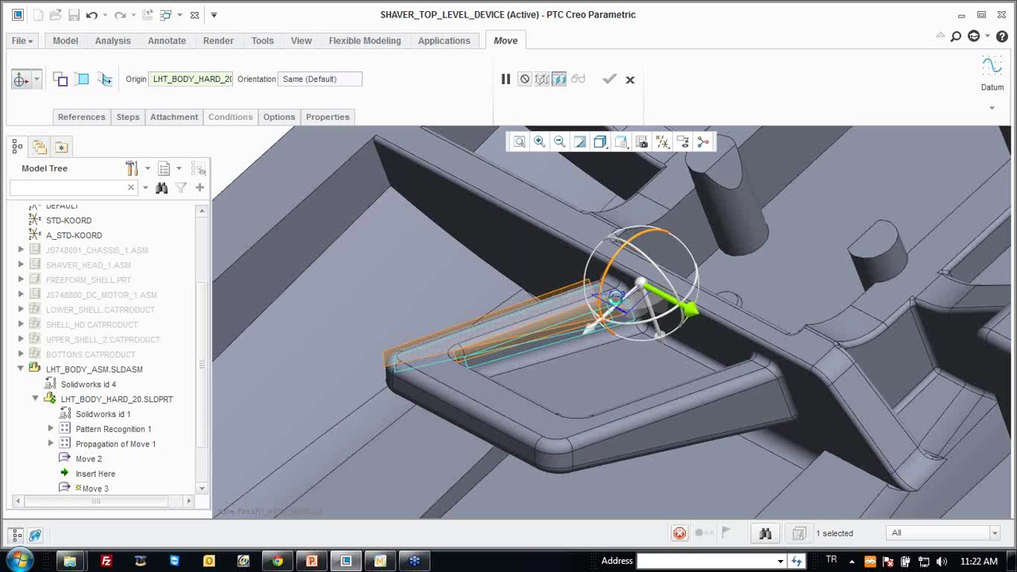
{"action": "left_click_drag", "start_coordinate": [614, 296], "coordinate": [619, 300]}
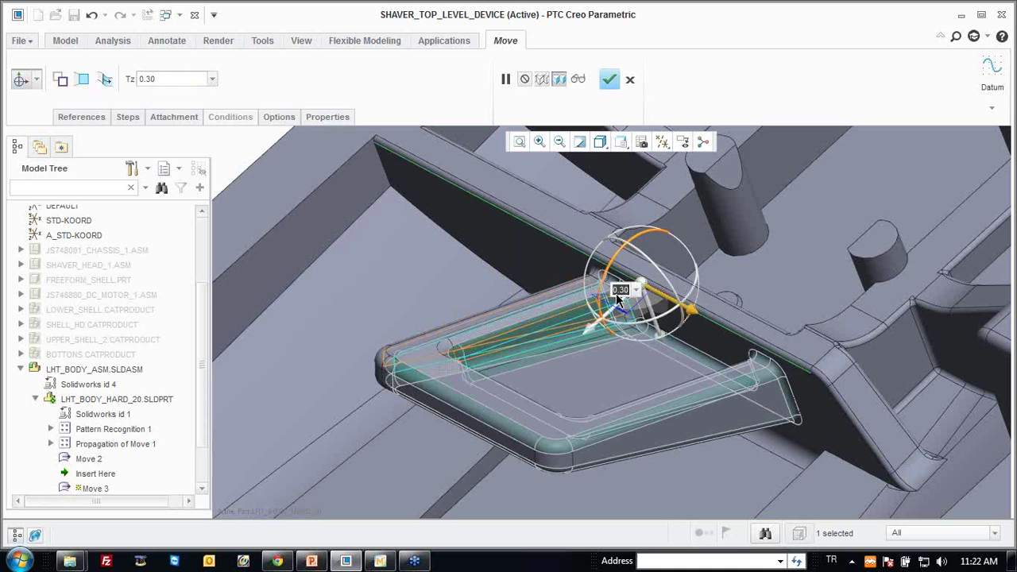
{"action": "left_click_drag", "start_coordinate": [618, 291], "coordinate": [671, 233]}
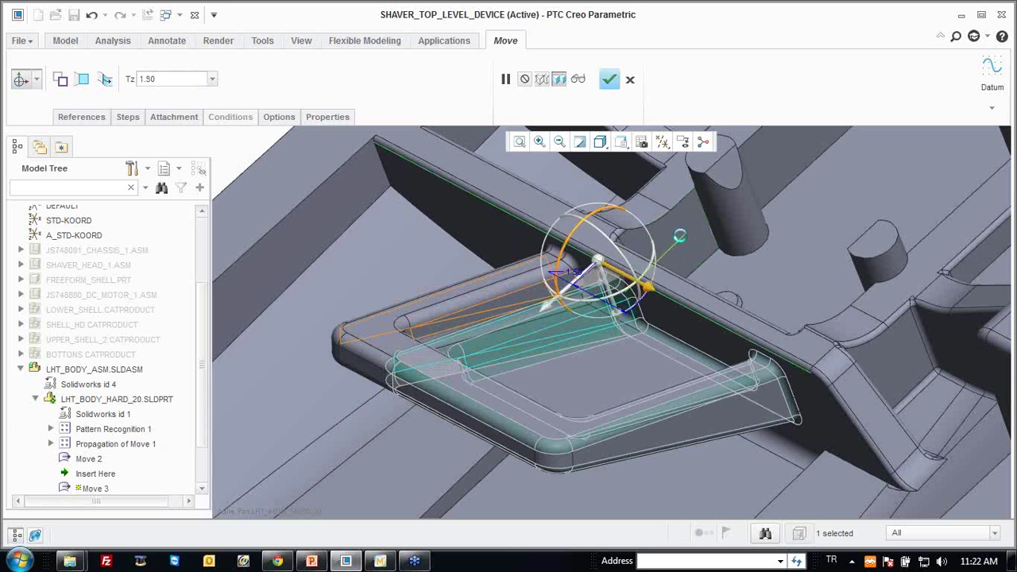
{"action": "middle_click", "coordinate": [682, 250]}
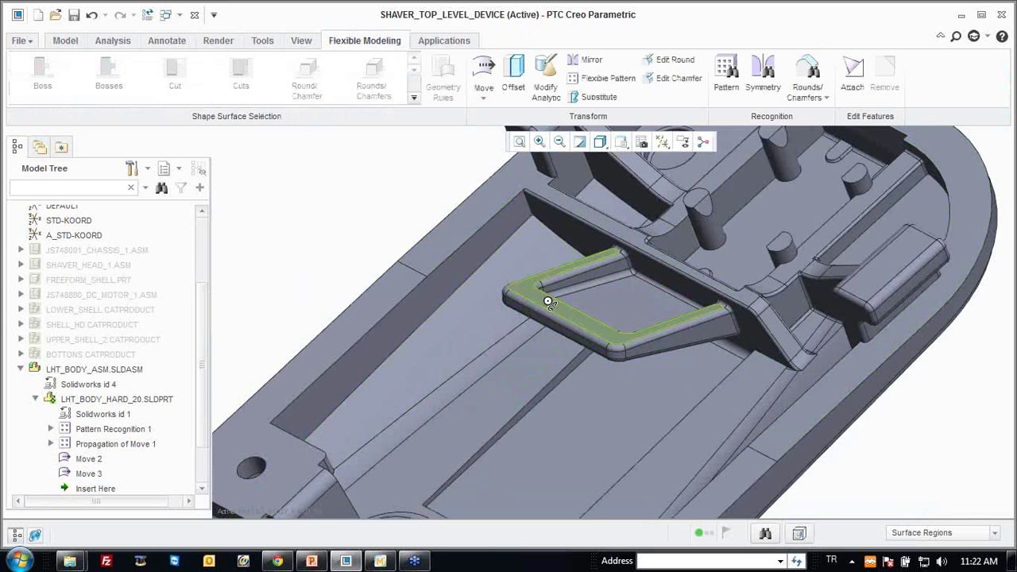
{"action": "middle_click_drag", "start_coordinate": [545, 295], "coordinate": [536, 289]}
Offset the tab's rounded top surface outward by 0.40.
{"action": "scroll", "coordinate": [127, 425], "scroll_direction": "down", "scroll_amount": 1}
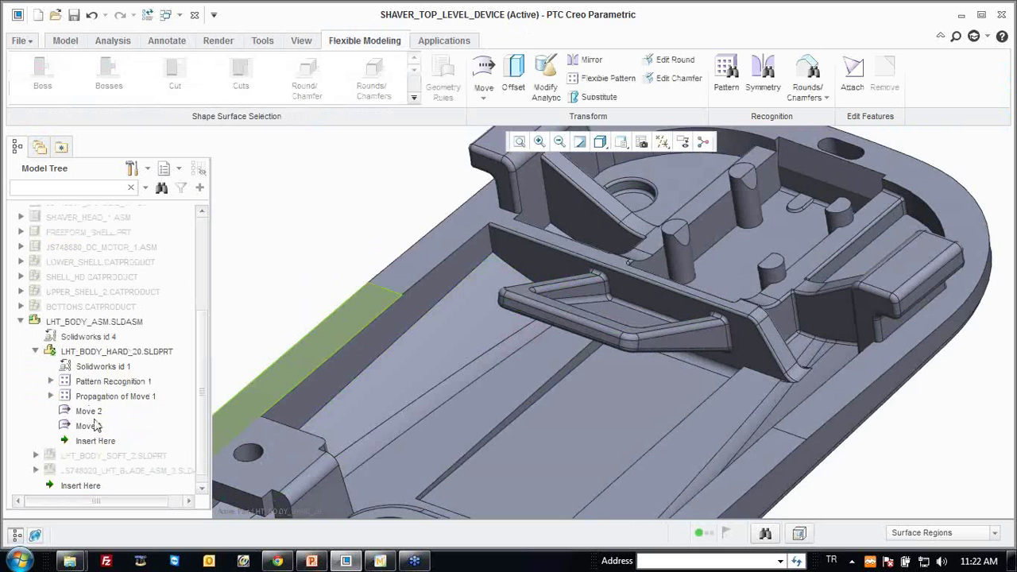
{"action": "scroll", "coordinate": [275, 258], "scroll_direction": "down", "scroll_amount": 3}
{"action": "scroll", "coordinate": [279, 258], "scroll_direction": "down", "scroll_amount": 3}
{"action": "scroll", "coordinate": [393, 243], "scroll_direction": "up", "scroll_amount": 2}
{"action": "scroll", "coordinate": [445, 255], "scroll_direction": "down", "scroll_amount": 2}
{"action": "left_click", "coordinate": [539, 275]}
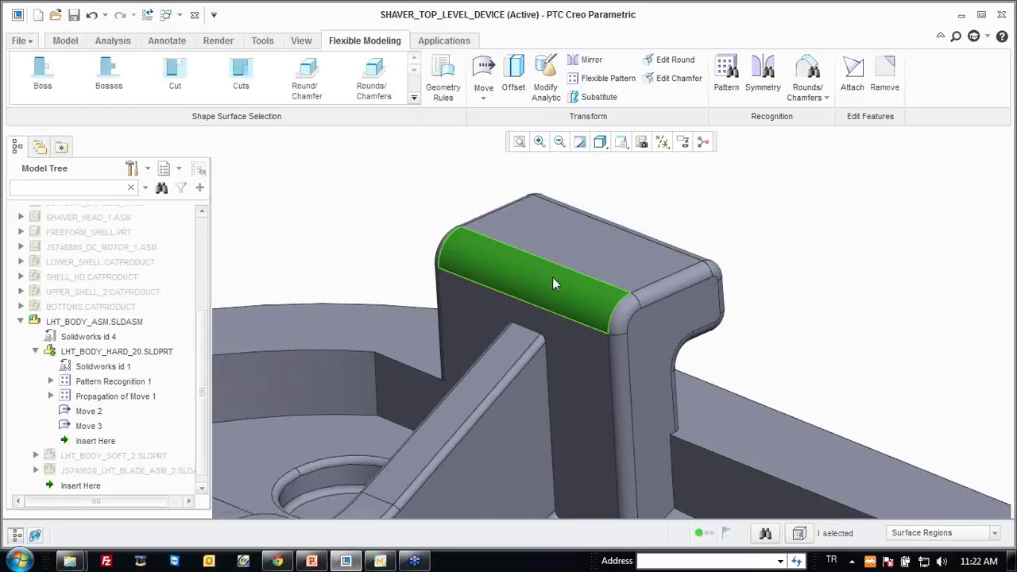
{"action": "left_click", "coordinate": [513, 79]}
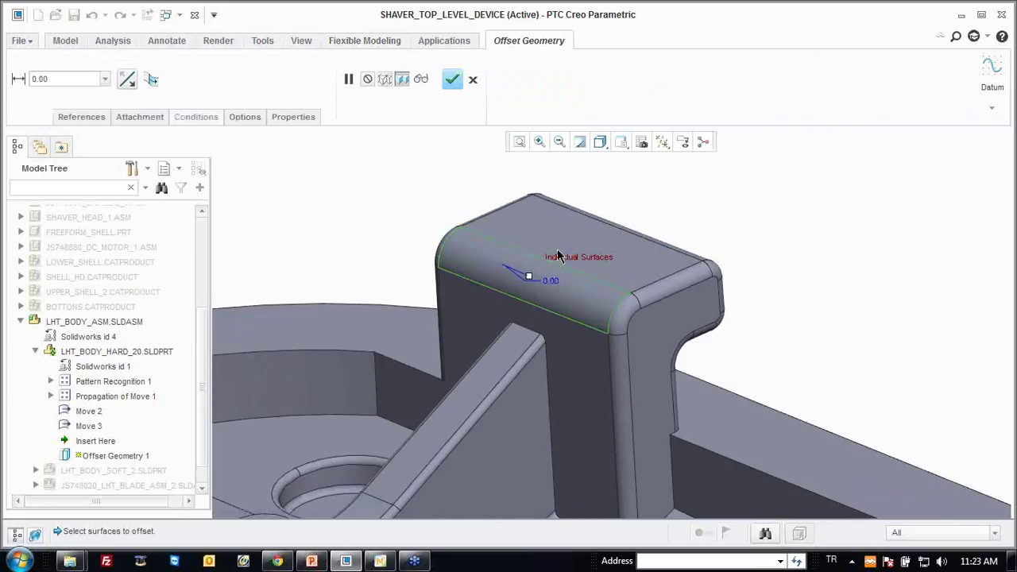
{"action": "double_click", "coordinate": [551, 281]}
{"action": "type", "text": "4"}
{"action": "key", "text": "Return"}
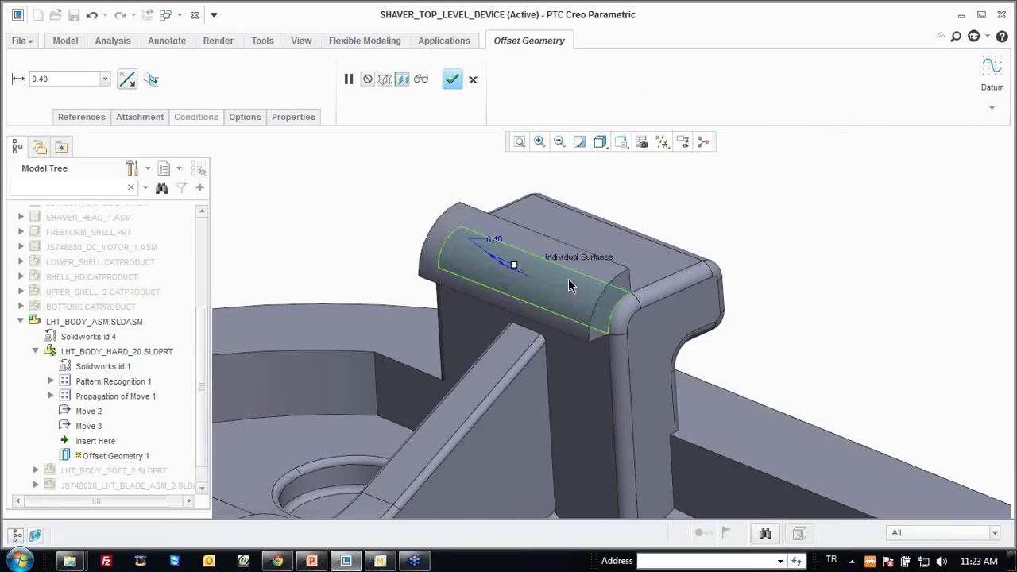
{"action": "mouse_move", "coordinate": [565, 279]}
{"action": "middle_mouse_down"}
{"action": "mouse_move", "coordinate": [536, 278]}
{"action": "mouse_move", "coordinate": [553, 286]}
{"action": "middle_mouse_up"}
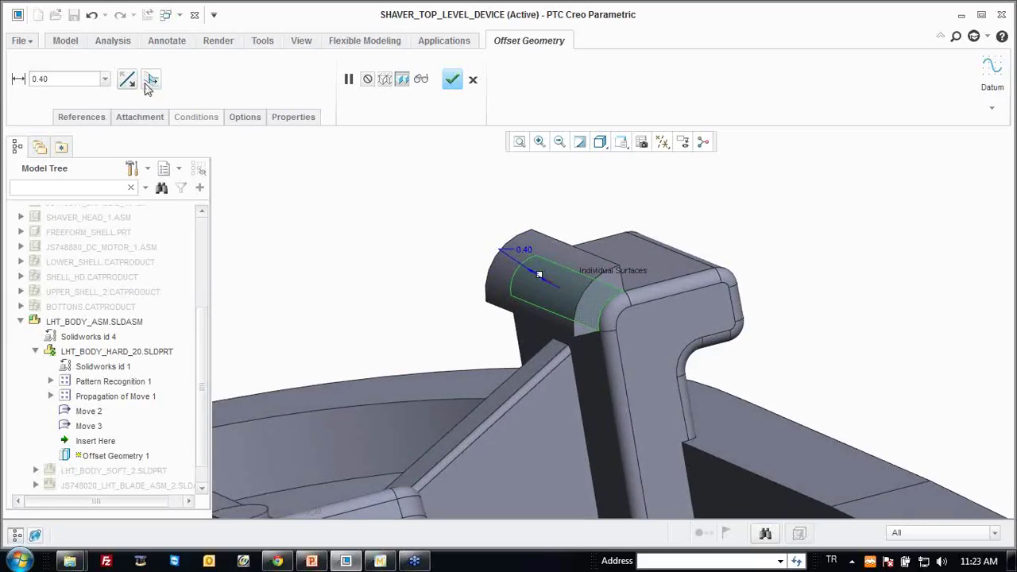
Switch the offset construction option and turn default fix conditions off, then back on.
{"action": "left_click", "coordinate": [153, 81]}
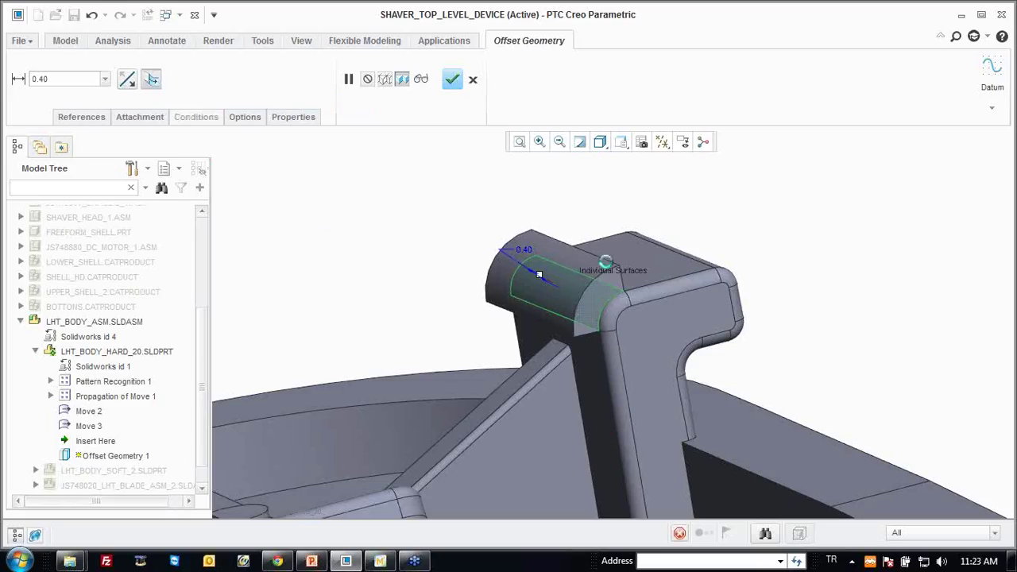
{"action": "mouse_move", "coordinate": [602, 265]}
{"action": "middle_mouse_down"}
{"action": "mouse_move", "coordinate": [627, 291]}
{"action": "mouse_move", "coordinate": [602, 284]}
{"action": "mouse_move", "coordinate": [637, 303]}
{"action": "mouse_move", "coordinate": [613, 289]}
{"action": "mouse_move", "coordinate": [561, 302]}
{"action": "mouse_move", "coordinate": [579, 312]}
{"action": "mouse_move", "coordinate": [541, 302]}
{"action": "middle_mouse_up"}
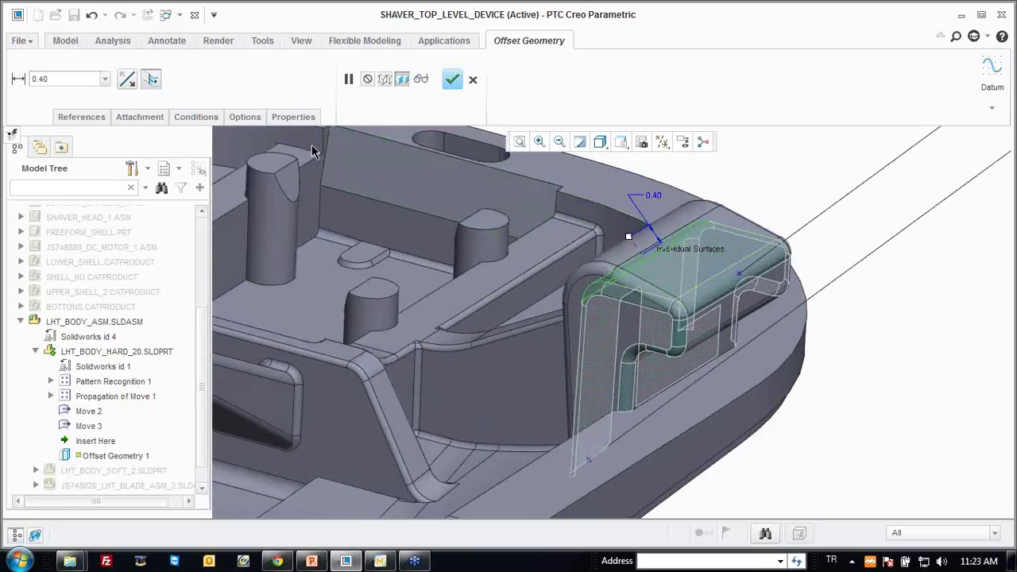
{"action": "left_click", "coordinate": [244, 117]}
{"action": "left_click", "coordinate": [199, 117]}
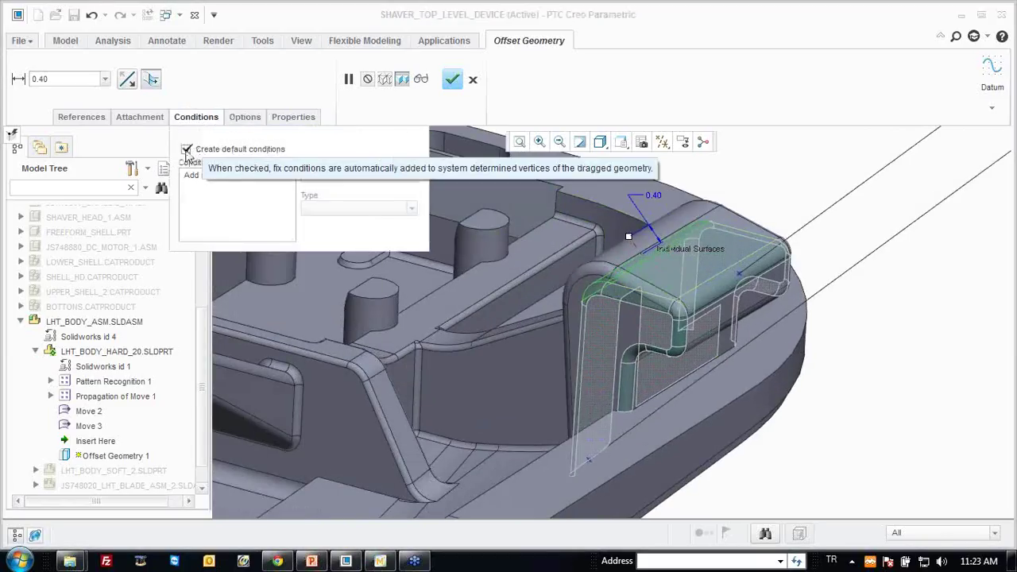
{"action": "left_click", "coordinate": [207, 178]}
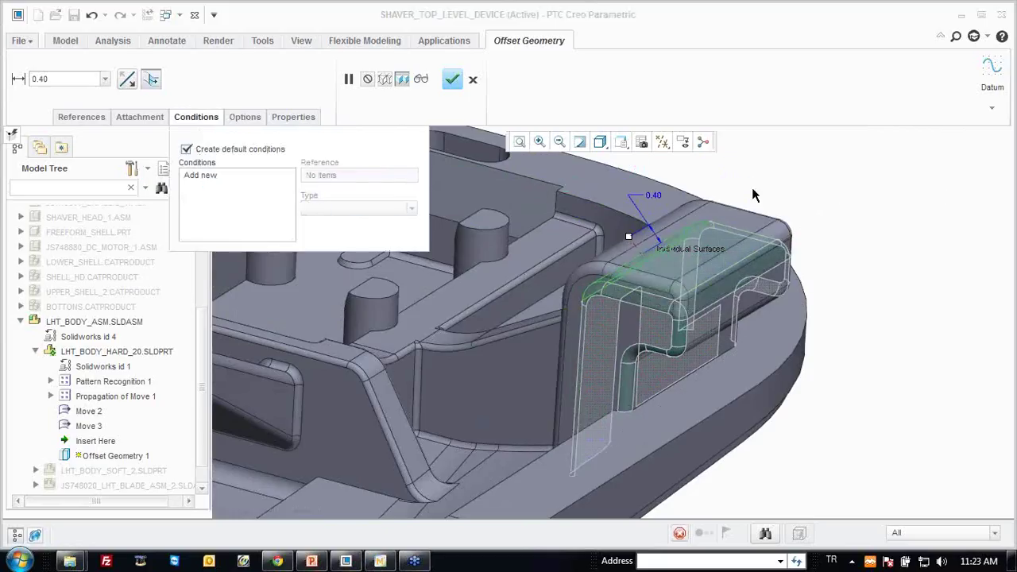
{"action": "mouse_move", "coordinate": [631, 227]}
{"action": "middle_mouse_down"}
{"action": "mouse_move", "coordinate": [679, 269]}
{"action": "mouse_move", "coordinate": [676, 290]}
{"action": "middle_mouse_up"}
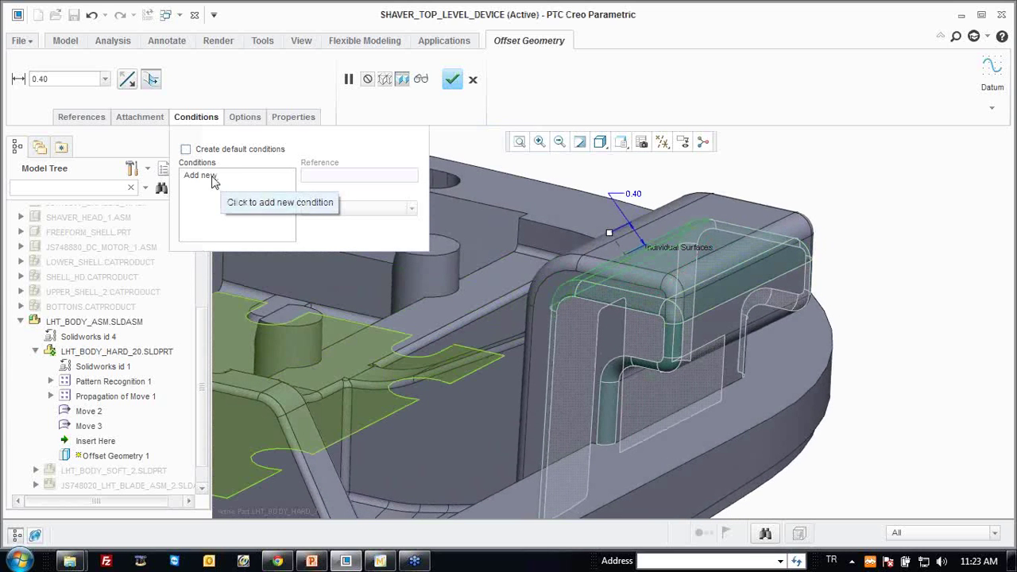
{"action": "middle_click_drag", "start_coordinate": [484, 384], "coordinate": [370, 243]}
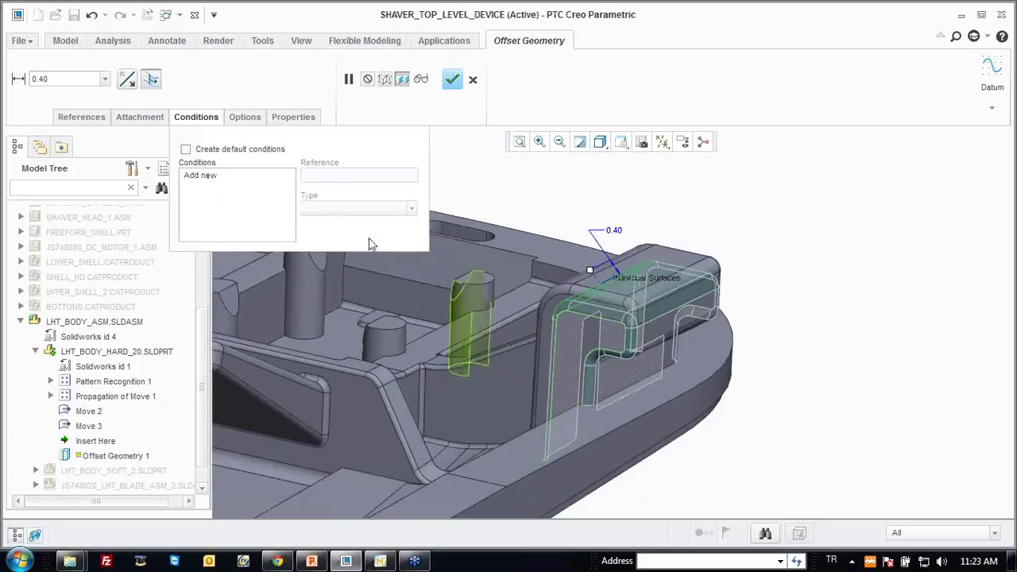
{"action": "left_click", "coordinate": [236, 151]}
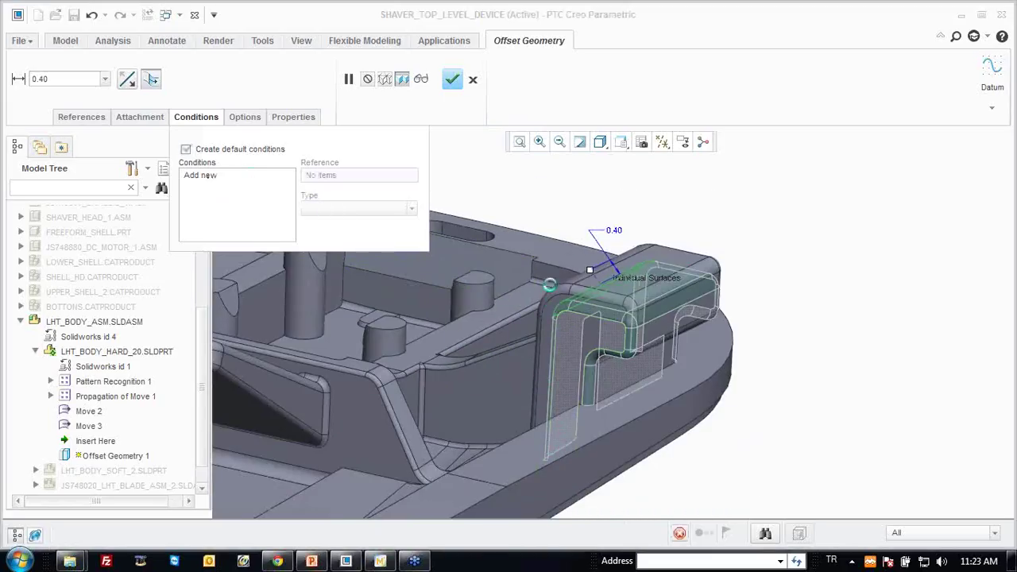
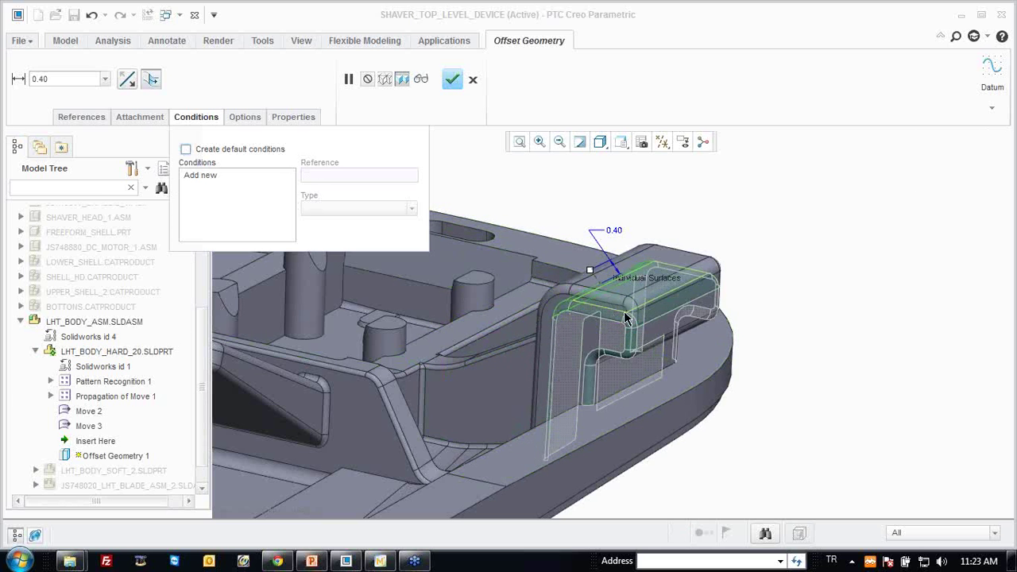
Fix the neighbouring surface with tangency and complete the 0.40 tab-surface offset.
{"action": "left_click", "coordinate": [203, 176]}
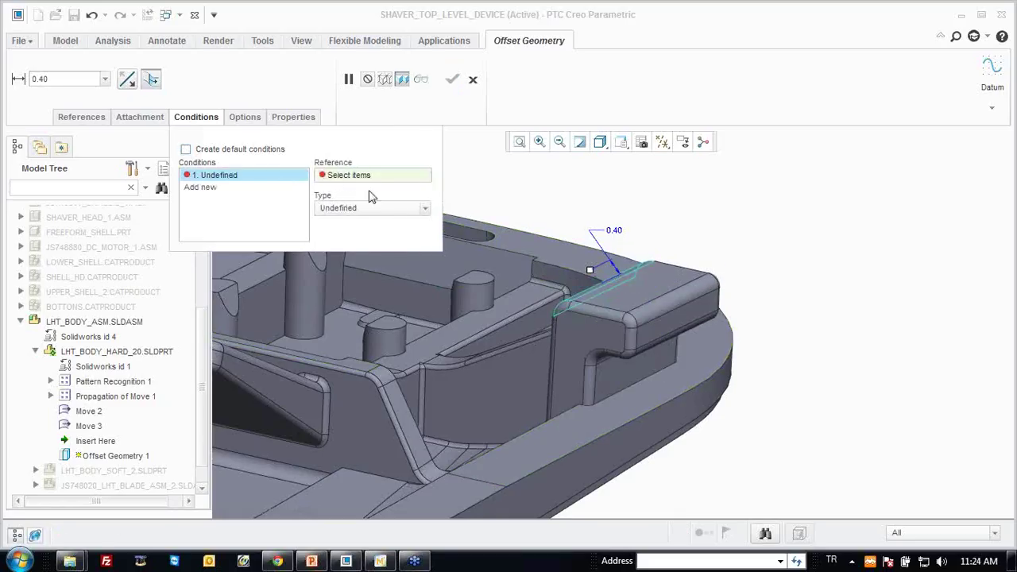
{"action": "scroll", "coordinate": [710, 259], "scroll_direction": "down", "scroll_amount": 3}
{"action": "left_click", "coordinate": [666, 310]}
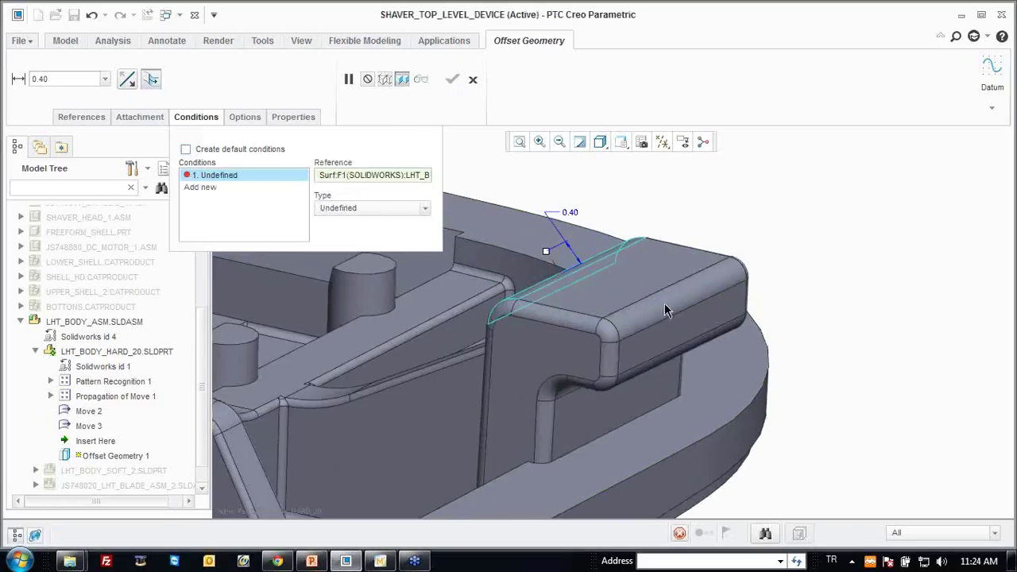
{"action": "left_click", "coordinate": [389, 209]}
{"action": "left_click", "coordinate": [384, 246]}
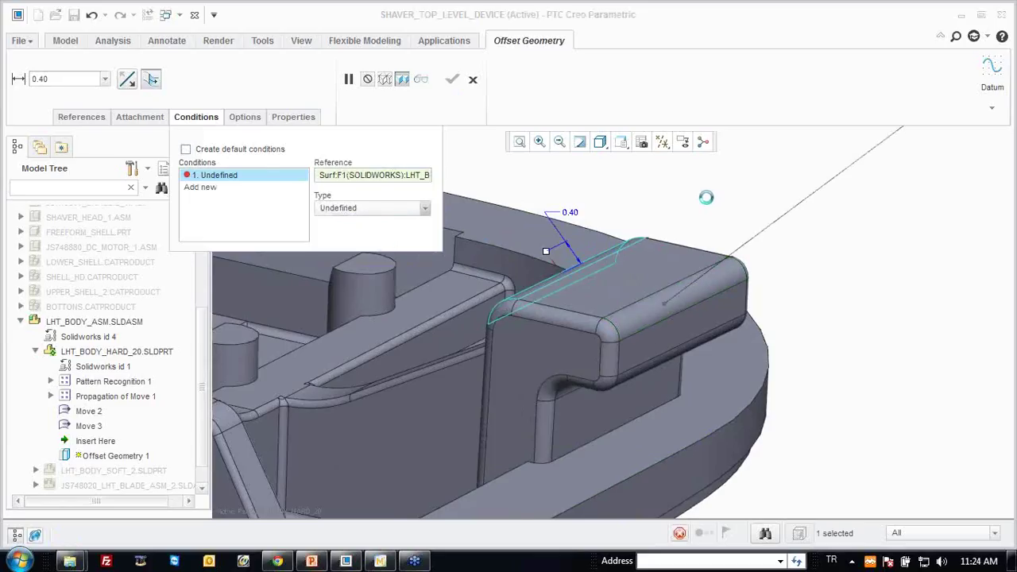
{"action": "middle_click_drag", "start_coordinate": [704, 204], "coordinate": [706, 209]}
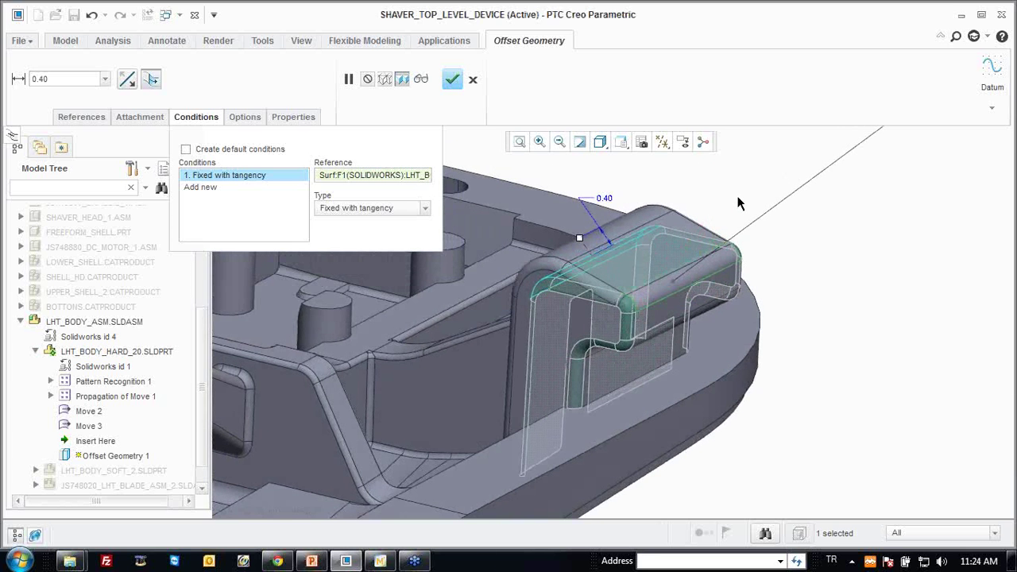
{"action": "middle_click", "coordinate": [736, 204]}
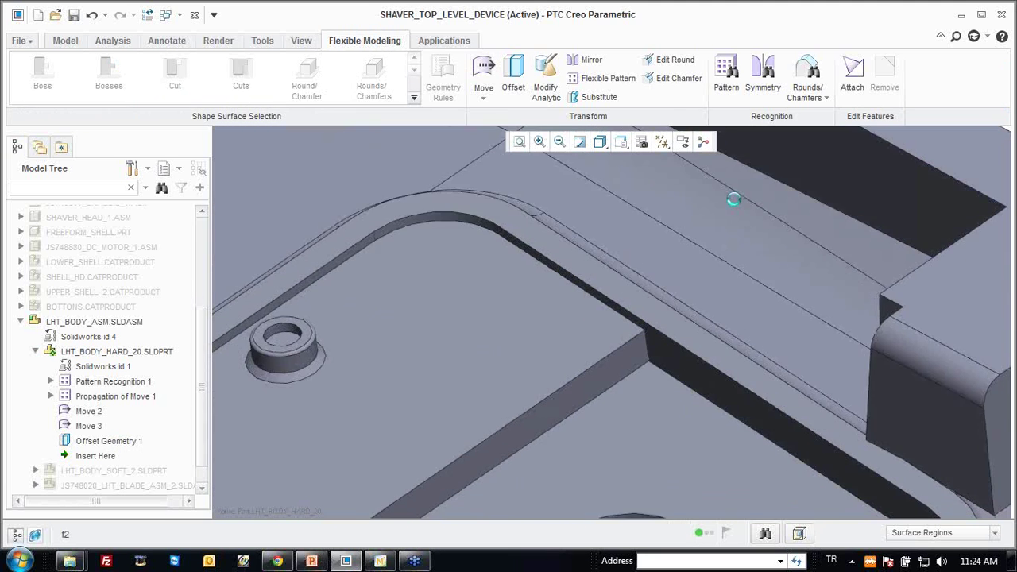
Tag the small boss's base ring as a recognized chamfer, then reselect the boss.
{"action": "scroll", "coordinate": [509, 291], "scroll_direction": "up", "scroll_amount": 2}
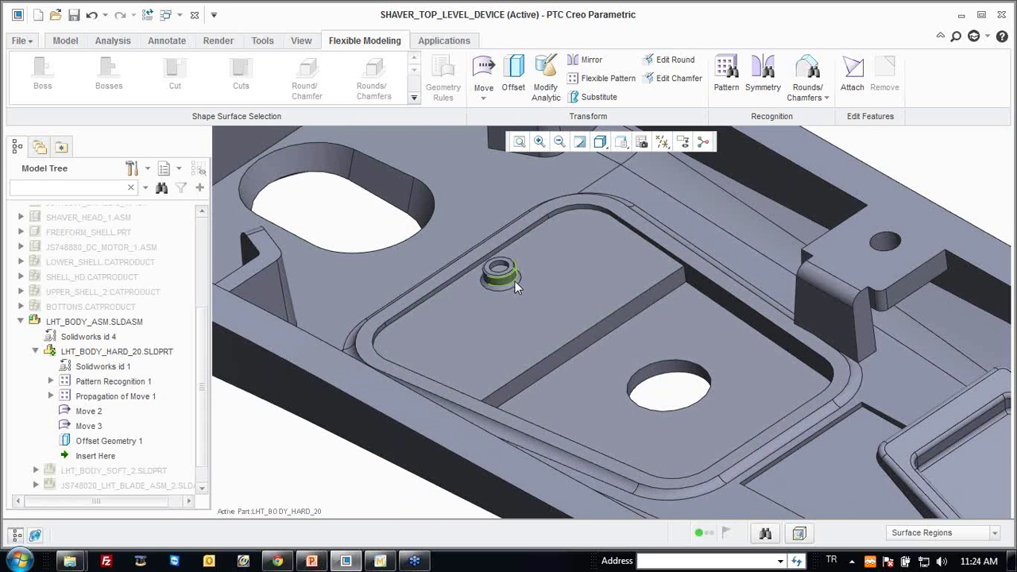
{"action": "scroll", "coordinate": [507, 288], "scroll_direction": "up", "scroll_amount": 2}
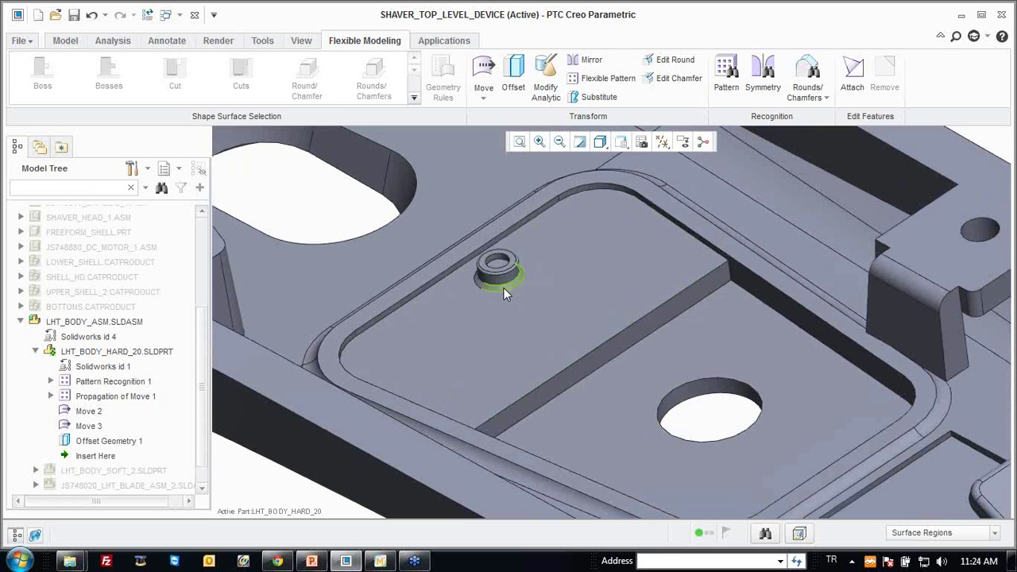
{"action": "left_click", "coordinate": [504, 290]}
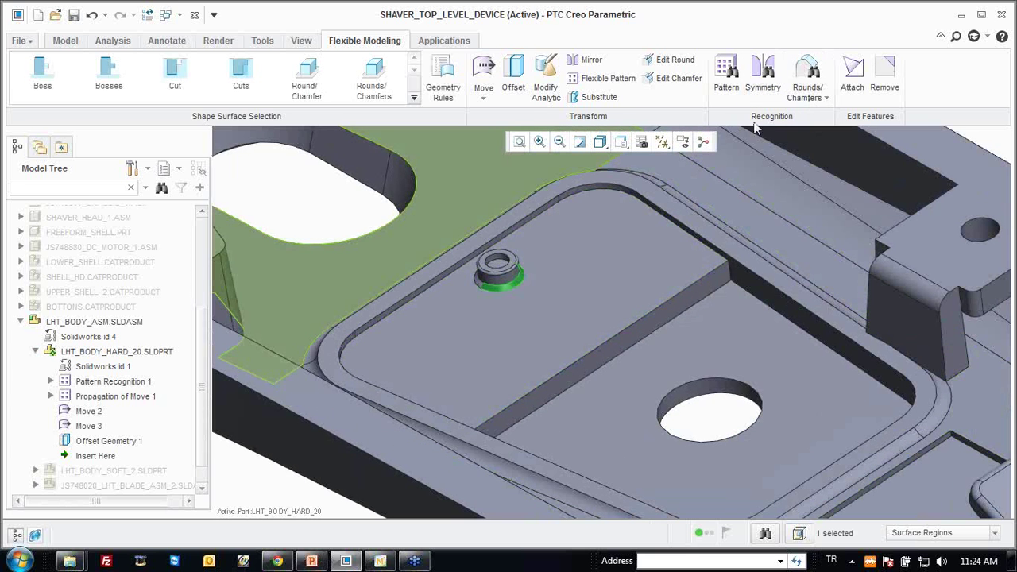
{"action": "left_click", "coordinate": [374, 79]}
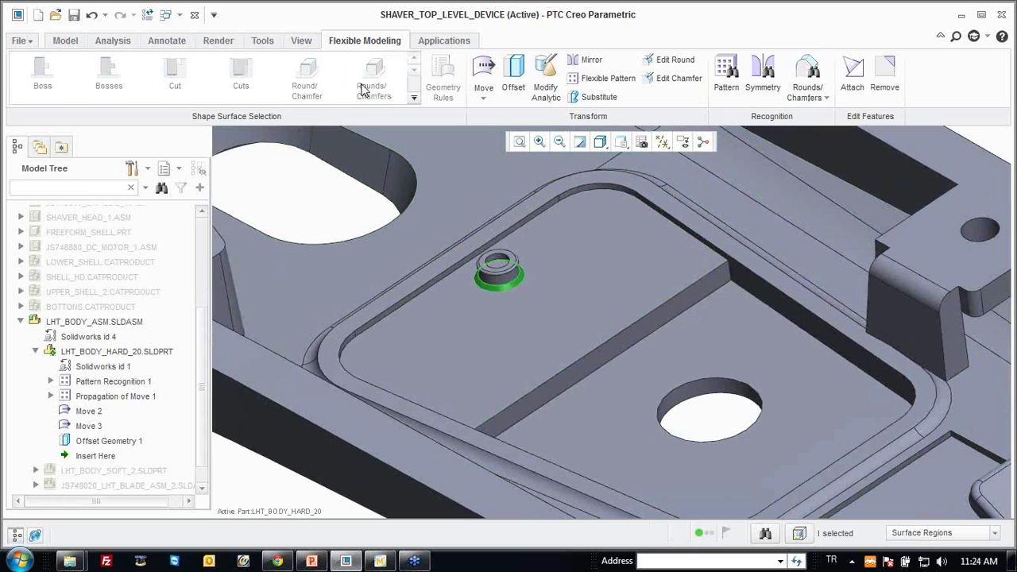
{"action": "left_click", "coordinate": [803, 100]}
{"action": "left_click", "coordinate": [835, 114]}
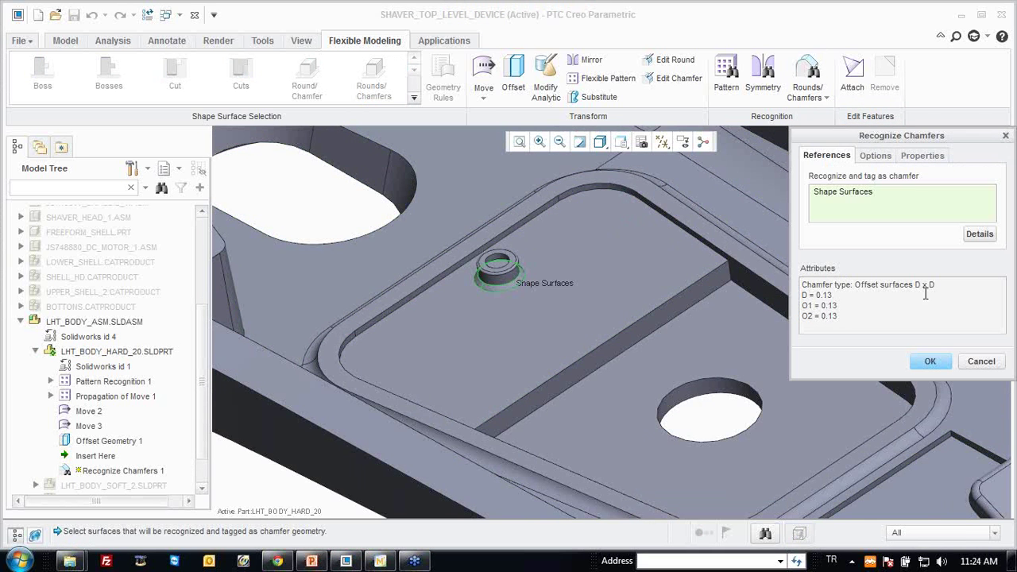
{"action": "left_click", "coordinate": [932, 361]}
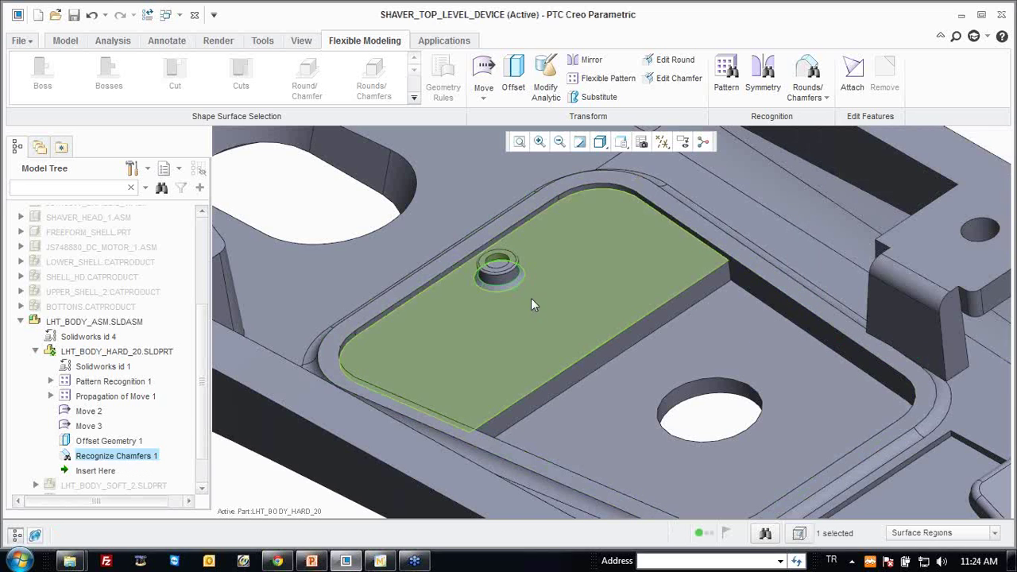
{"action": "scroll", "coordinate": [522, 288], "scroll_direction": "up", "scroll_amount": 5}
{"action": "left_click", "coordinate": [503, 271]}
{"action": "scroll", "coordinate": [326, 138], "scroll_direction": "down", "scroll_amount": 5}
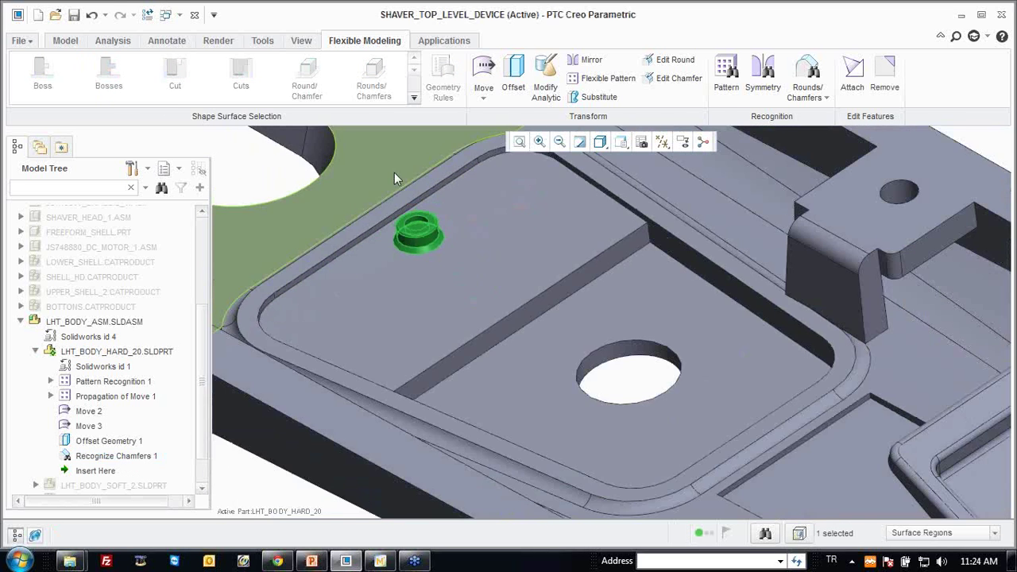
Start a Fill flexible pattern of the boss with an internal sketch on the pocket floor.
{"action": "left_click", "coordinate": [596, 82]}
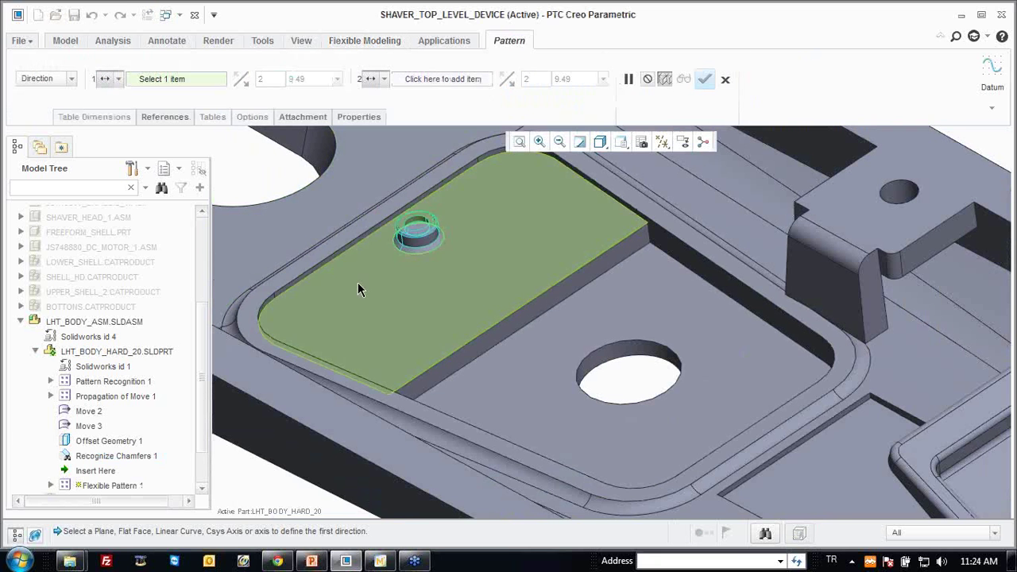
{"action": "scroll", "coordinate": [359, 286], "scroll_direction": "down", "scroll_amount": 2}
{"action": "left_click", "coordinate": [44, 79]}
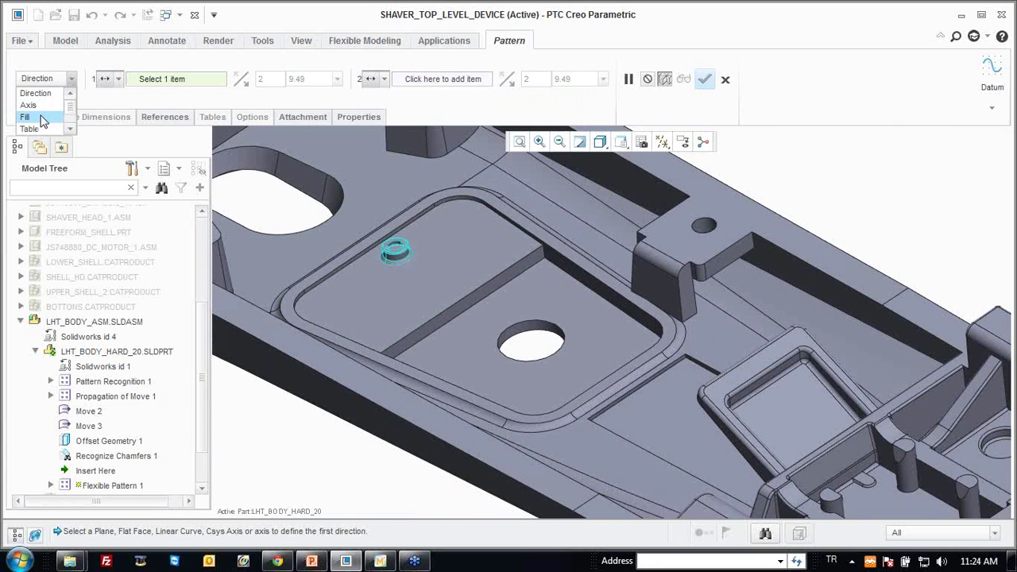
{"action": "left_click", "coordinate": [31, 116]}
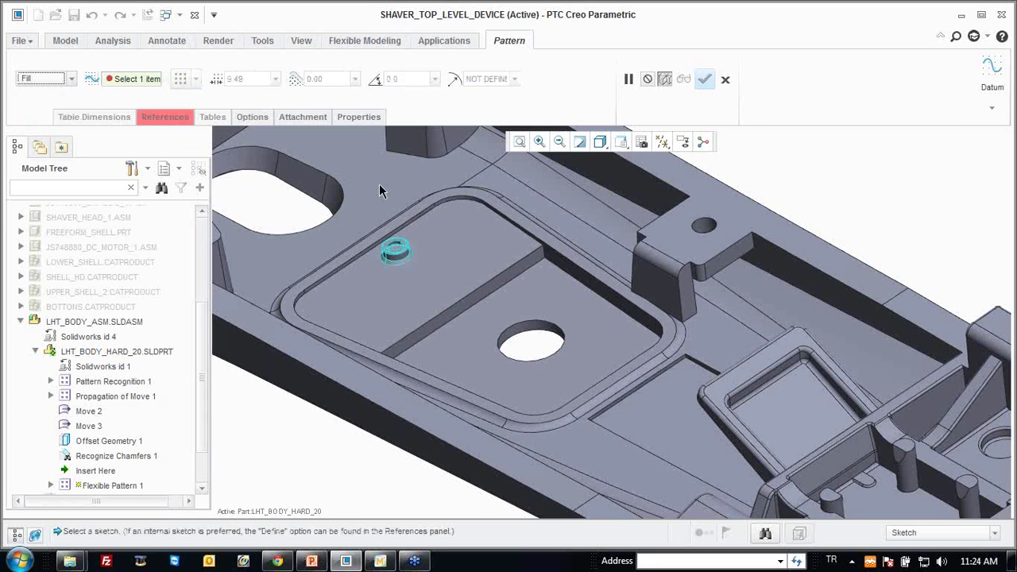
{"action": "right_click", "coordinate": [455, 226]}
{"action": "left_click", "coordinate": [513, 287]}
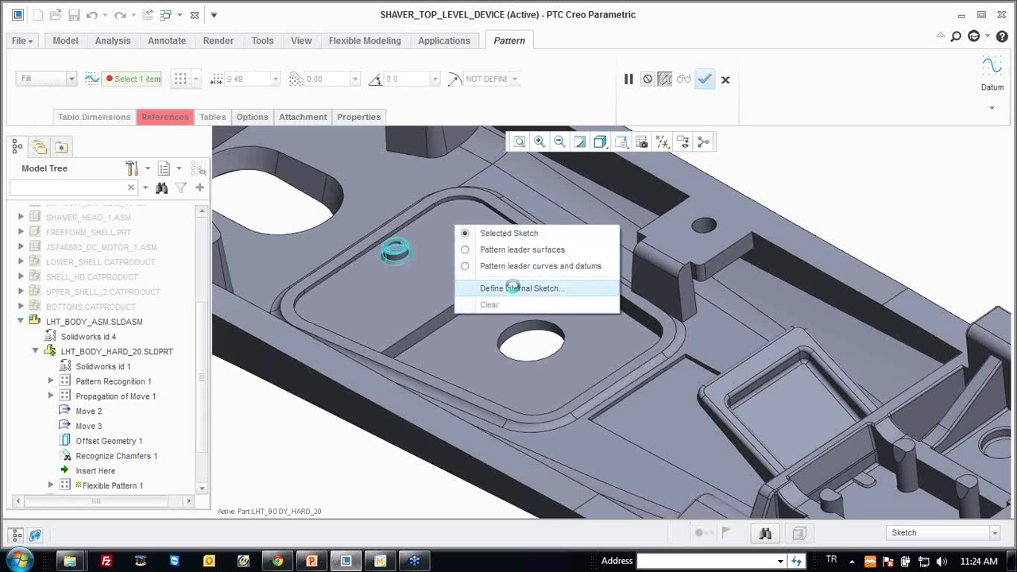
{"action": "left_click", "coordinate": [544, 236]}
{"action": "middle_click", "coordinate": [547, 232]}
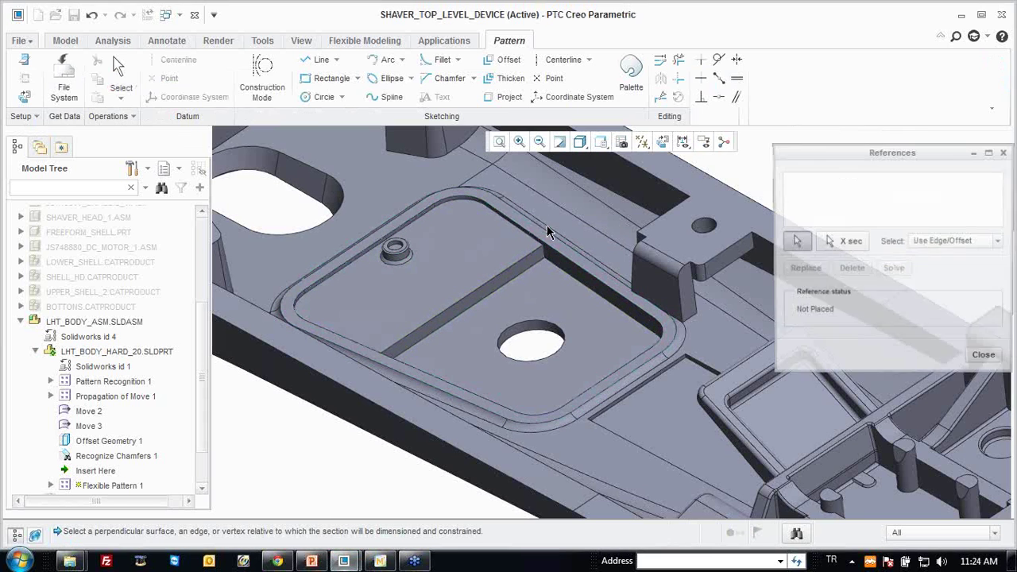
Project the pocket's rounded-rectangle edge loop and the round hole edge as the fill boundary.
{"action": "left_click", "coordinate": [508, 310]}
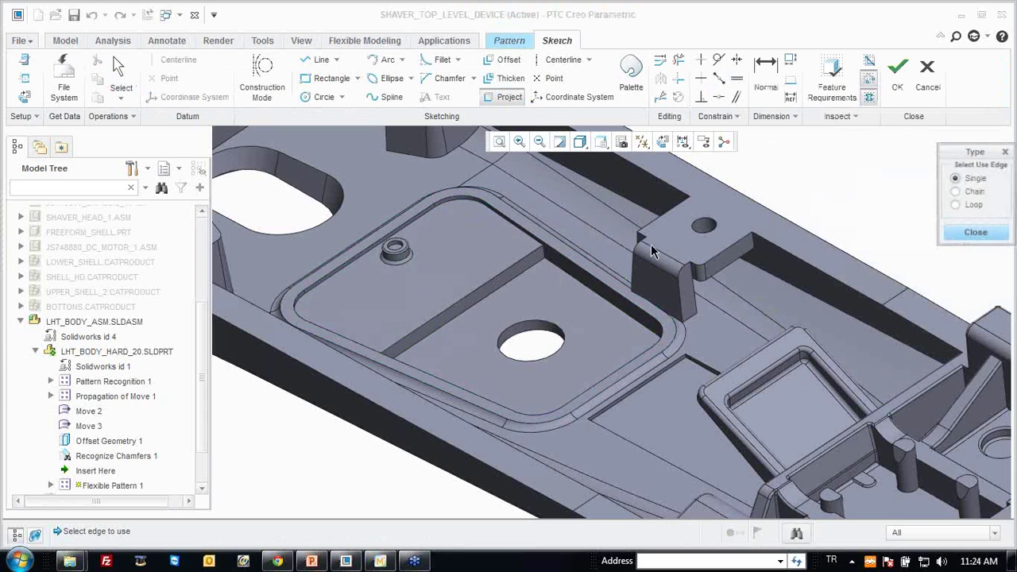
{"action": "left_click", "coordinate": [971, 206]}
{"action": "left_click", "coordinate": [606, 288]}
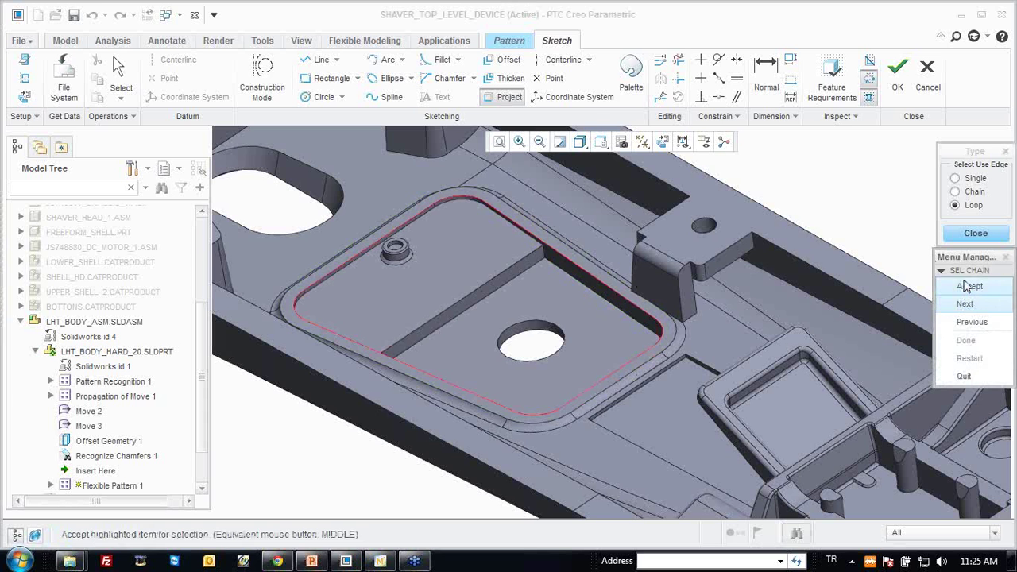
{"action": "left_click", "coordinate": [968, 287]}
{"action": "left_click", "coordinate": [956, 178]}
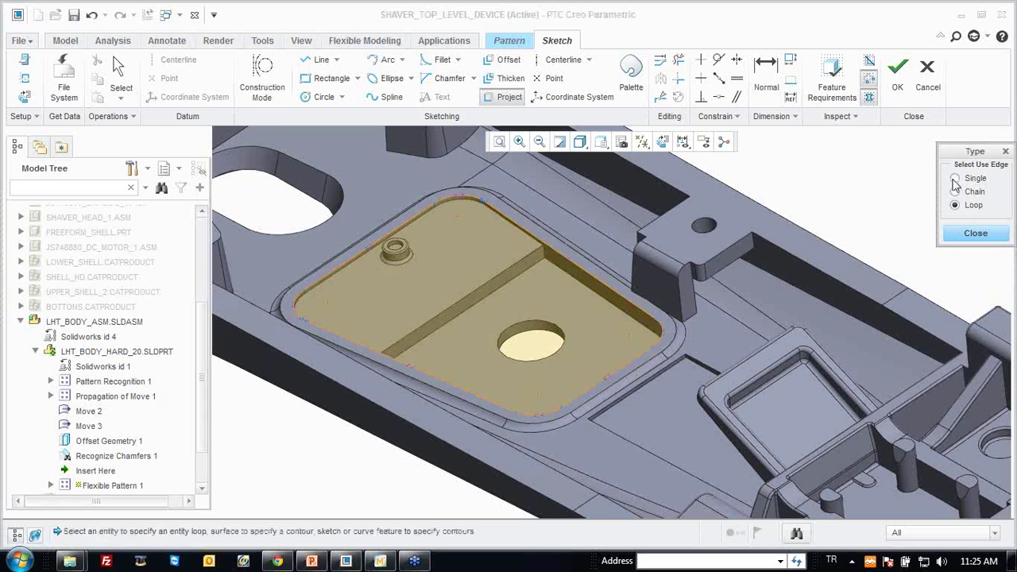
{"action": "left_click", "coordinate": [531, 324]}
{"action": "middle_click", "coordinate": [566, 302]}
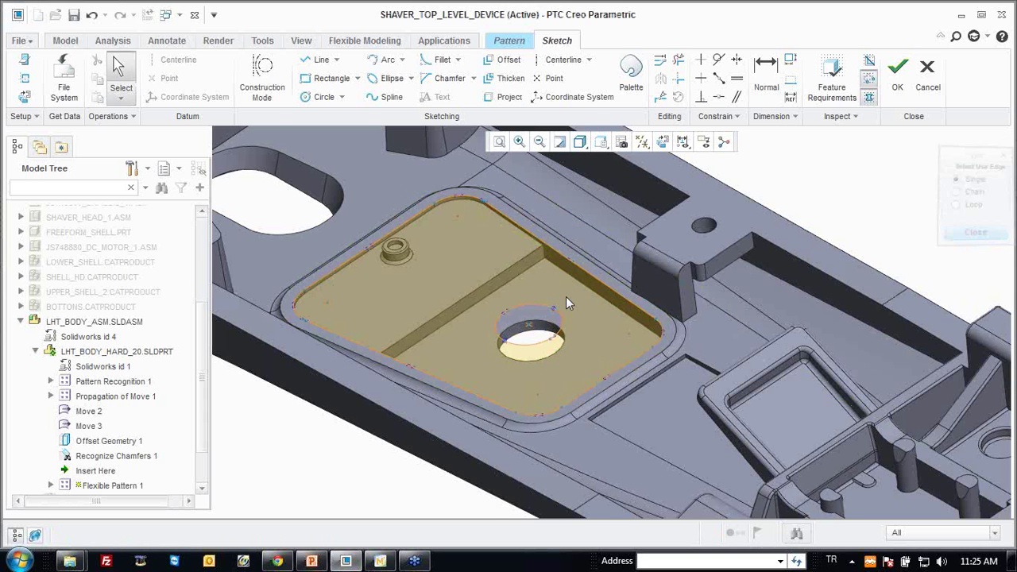
{"action": "middle_click_drag", "start_coordinate": [634, 267], "coordinate": [614, 272]}
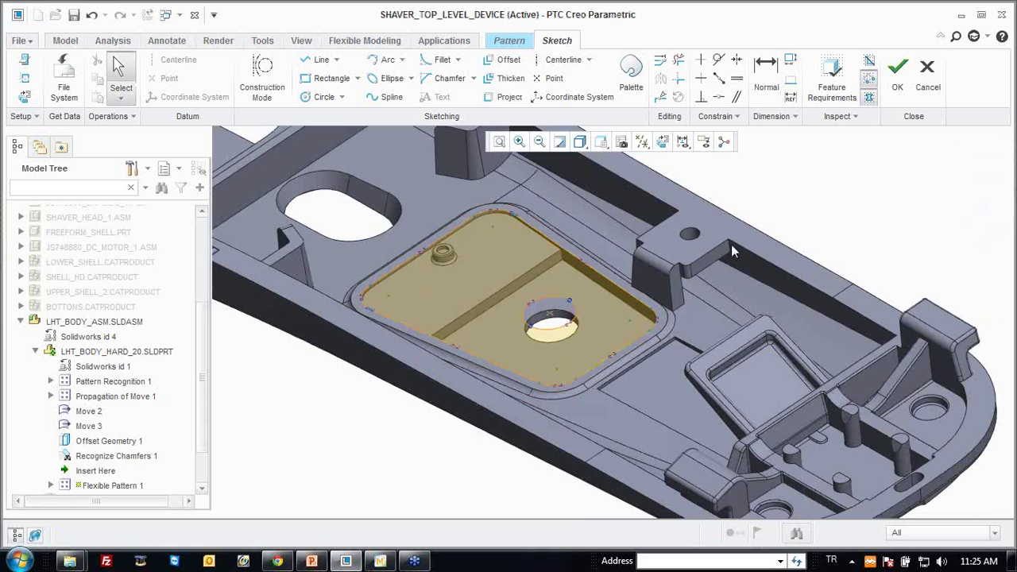
{"action": "left_click", "coordinate": [897, 77]}
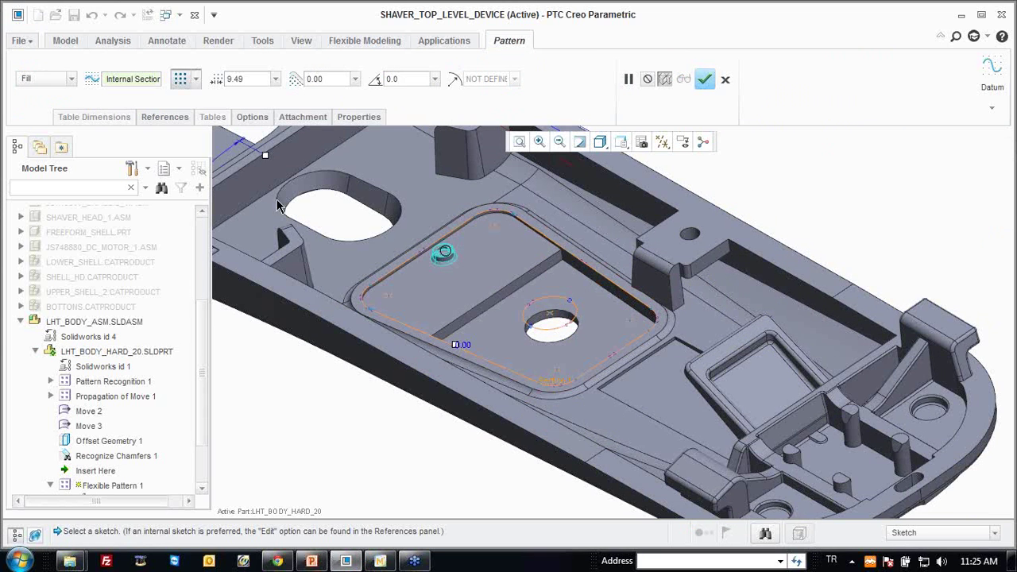
Use the diamond fill layout with 2.00 spacing.
{"action": "left_click", "coordinate": [195, 82]}
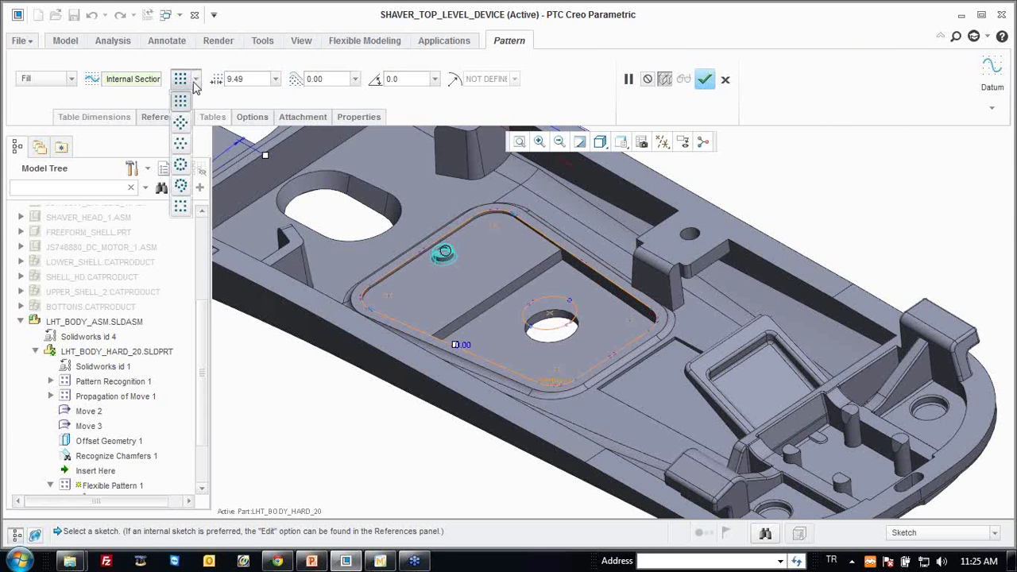
{"action": "left_click", "coordinate": [184, 128]}
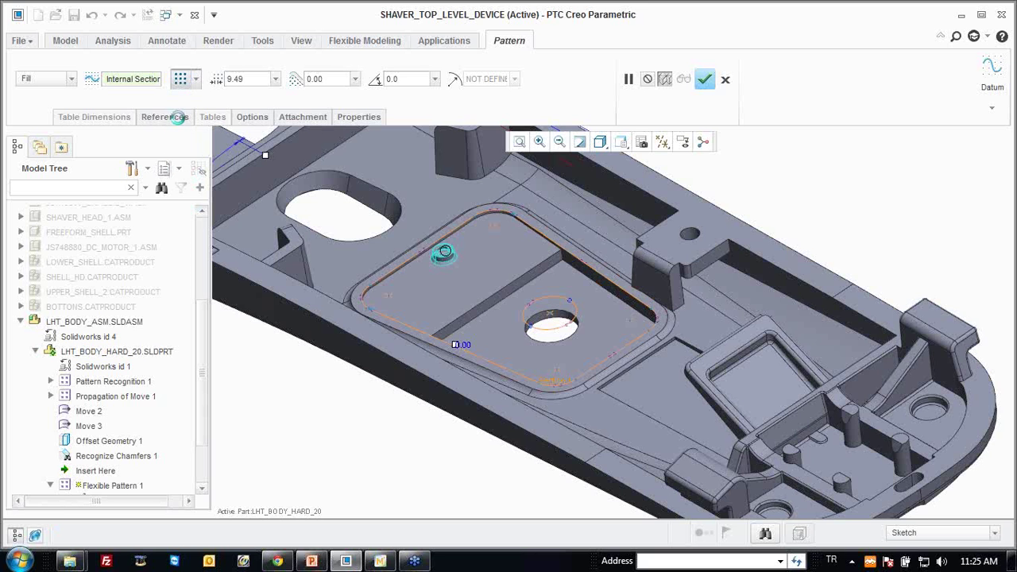
{"action": "double_click", "coordinate": [246, 78]}
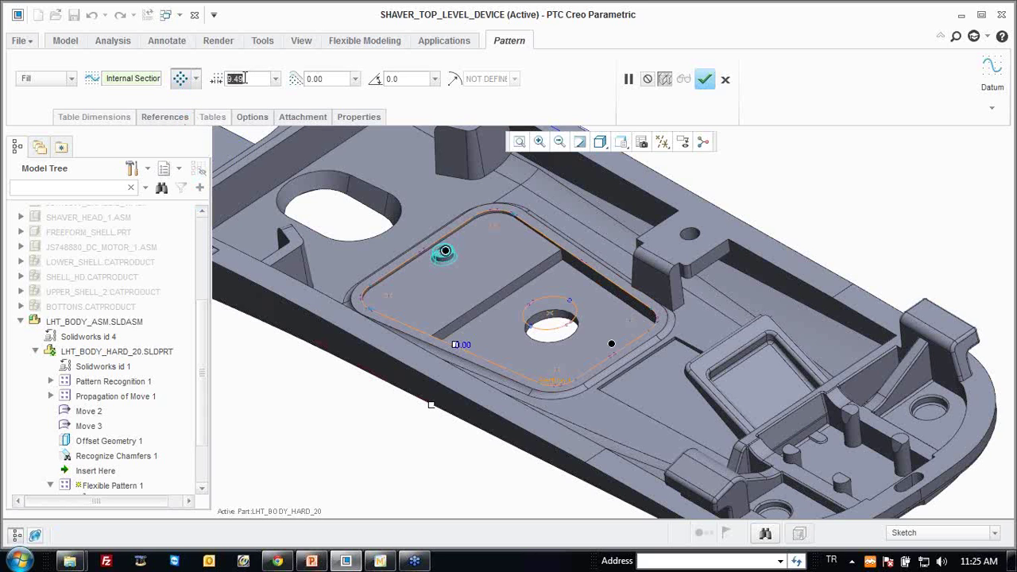
{"action": "type", "text": "2"}
{"action": "key", "text": "Return"}
Set the second fill value to 1.00 for a denser pattern and complete the fill.
{"action": "double_click", "coordinate": [326, 80]}
{"action": "type", "text": "1.5"}
{"action": "key", "text": "Return"}
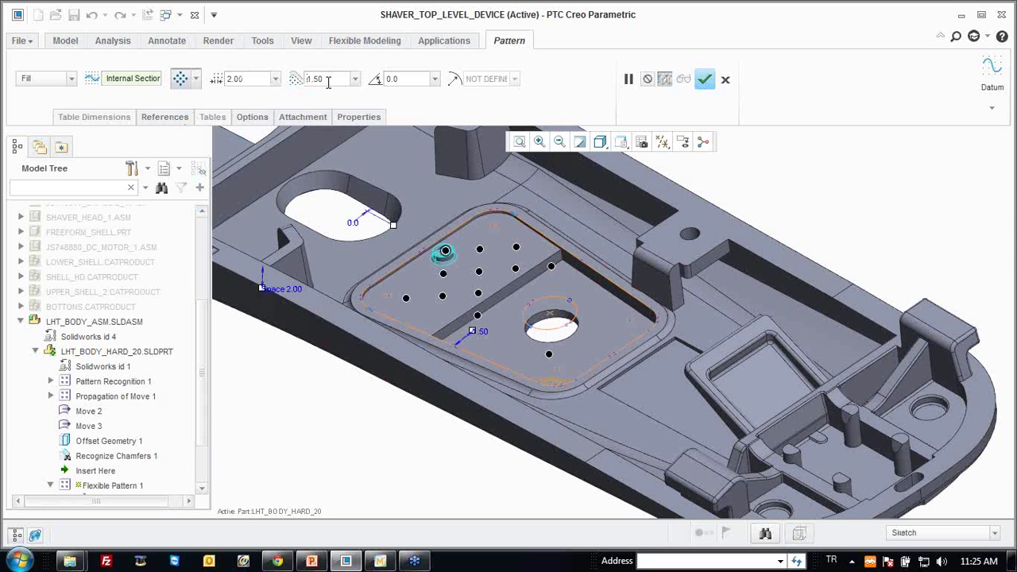
{"action": "scroll", "coordinate": [469, 207], "scroll_direction": "down", "scroll_amount": 3}
{"action": "scroll", "coordinate": [493, 268], "scroll_direction": "up", "scroll_amount": 2}
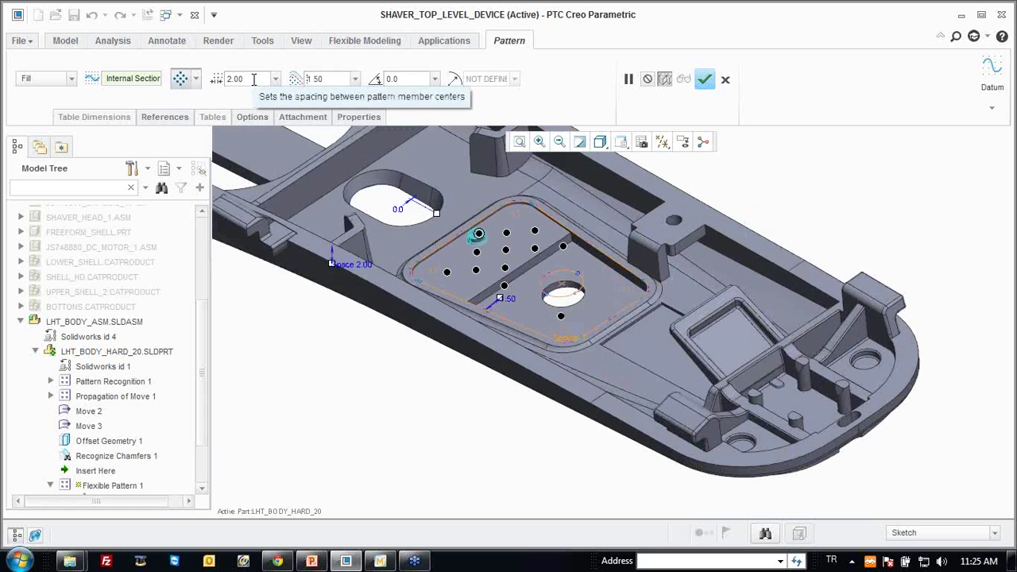
{"action": "double_click", "coordinate": [304, 79]}
{"action": "type", "text": "1"}
{"action": "key", "text": "Return"}
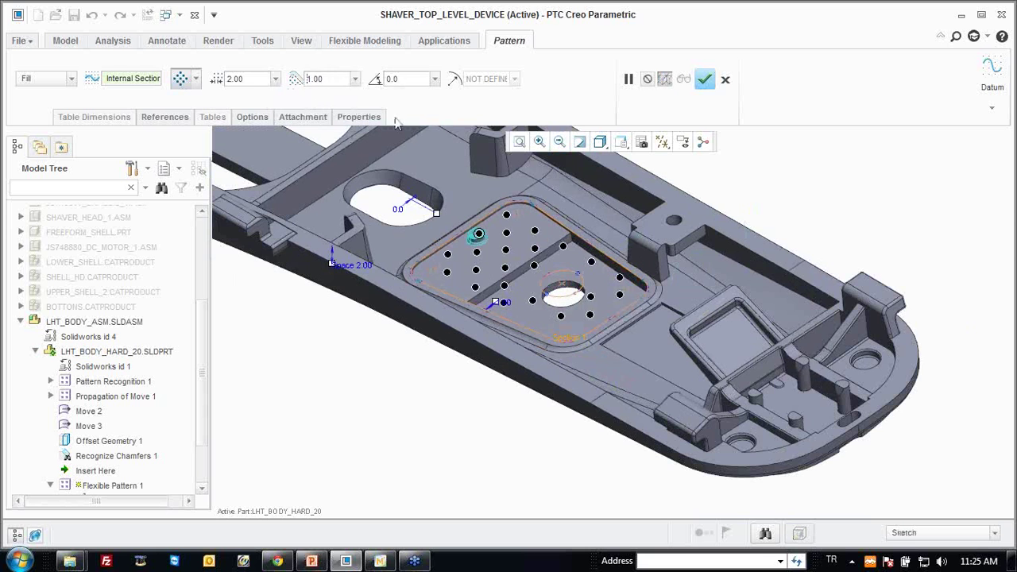
{"action": "scroll", "coordinate": [531, 228], "scroll_direction": "down", "scroll_amount": 1}
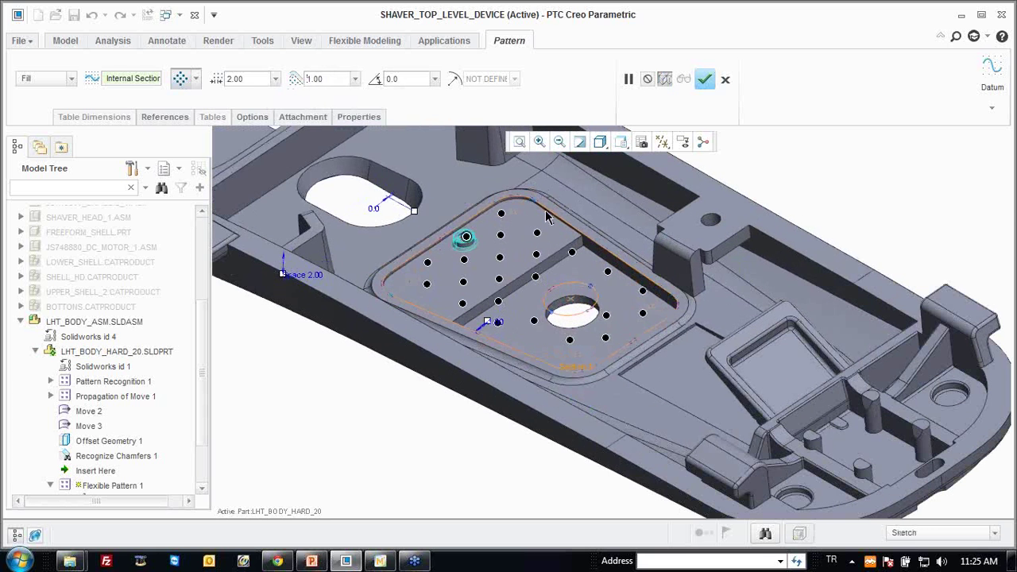
{"action": "left_click", "coordinate": [704, 79]}
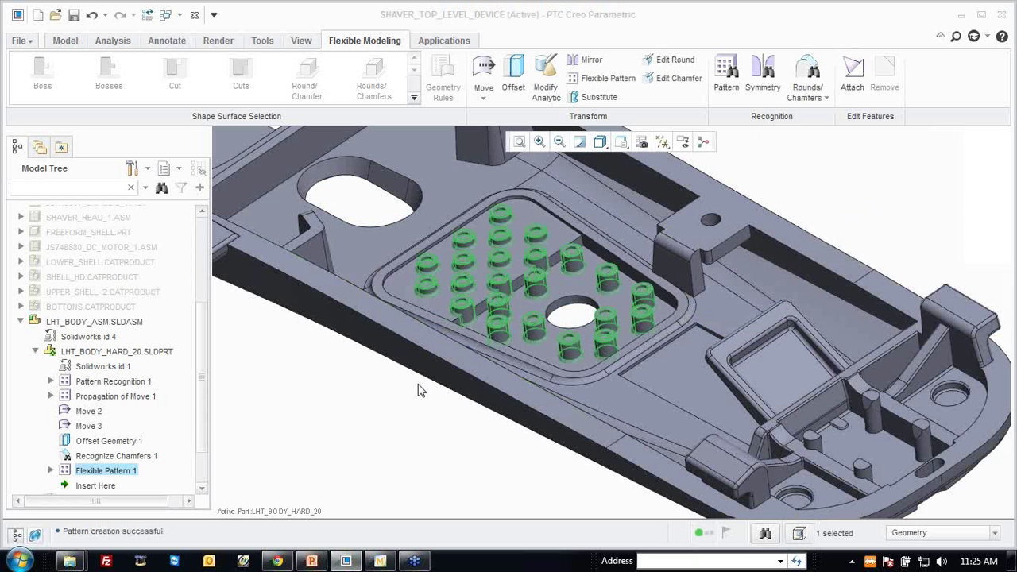
Expand and collapse Flexible Pattern 1 to review its member bosses.
{"action": "left_click", "coordinate": [50, 471]}
{"action": "scroll", "coordinate": [69, 444], "scroll_direction": "down", "scroll_amount": 1}
{"action": "scroll", "coordinate": [72, 434], "scroll_direction": "down", "scroll_amount": 2}
{"action": "scroll", "coordinate": [76, 397], "scroll_direction": "down", "scroll_amount": 2}
{"action": "scroll", "coordinate": [80, 373], "scroll_direction": "up", "scroll_amount": 3}
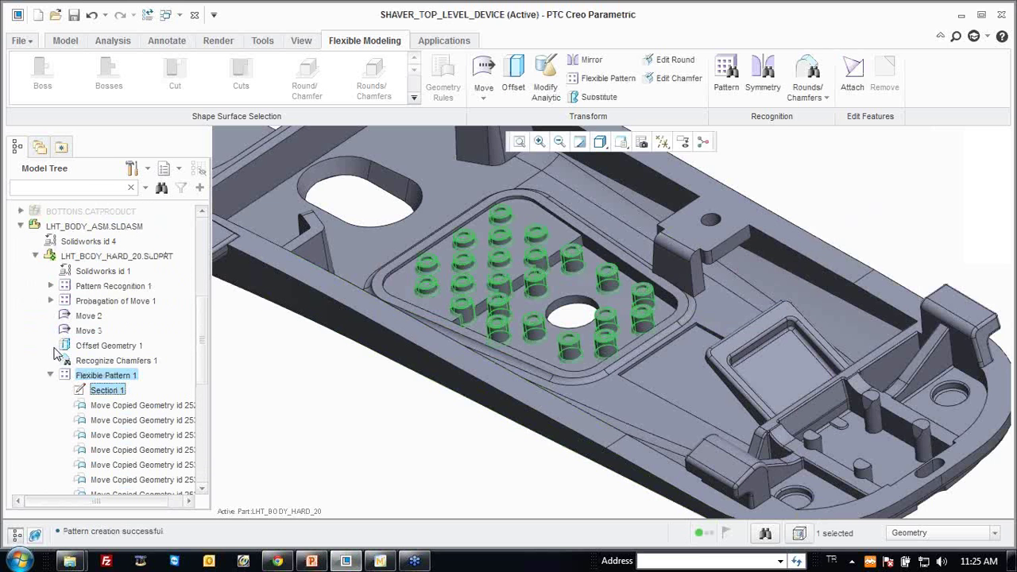
{"action": "left_click", "coordinate": [50, 374]}
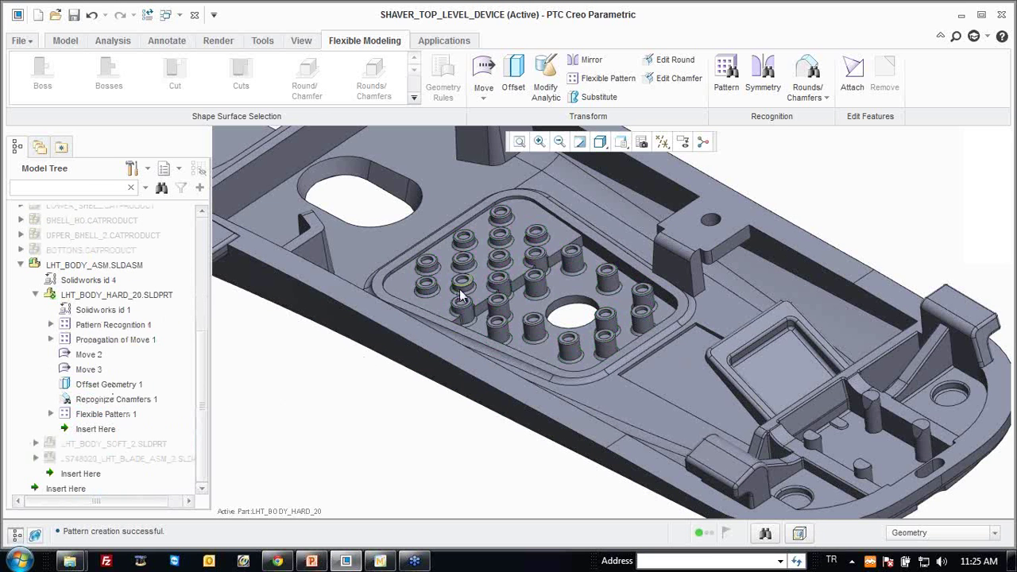
Select the boss beside the central hole for a Modify Analytic radius change.
{"action": "scroll", "coordinate": [483, 324], "scroll_direction": "up", "scroll_amount": 2}
{"action": "scroll", "coordinate": [536, 331], "scroll_direction": "up", "scroll_amount": 2}
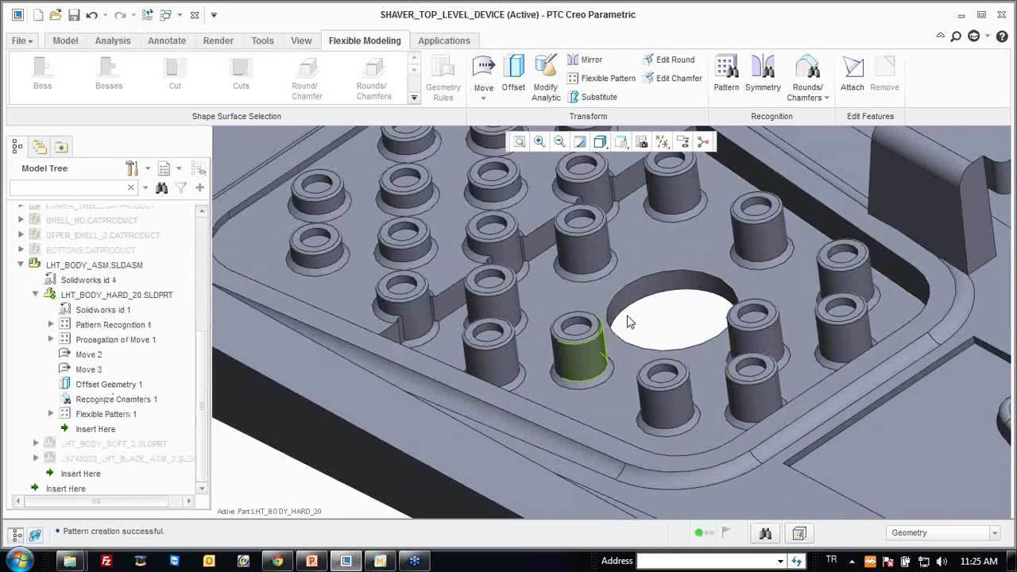
{"action": "scroll", "coordinate": [636, 322], "scroll_direction": "down", "scroll_amount": 1}
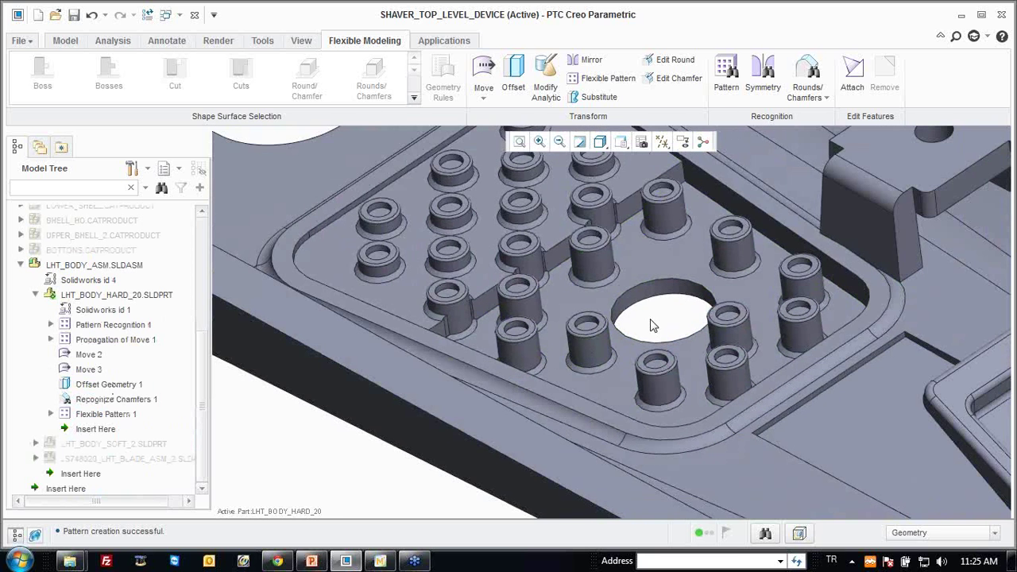
{"action": "left_click", "coordinate": [592, 362]}
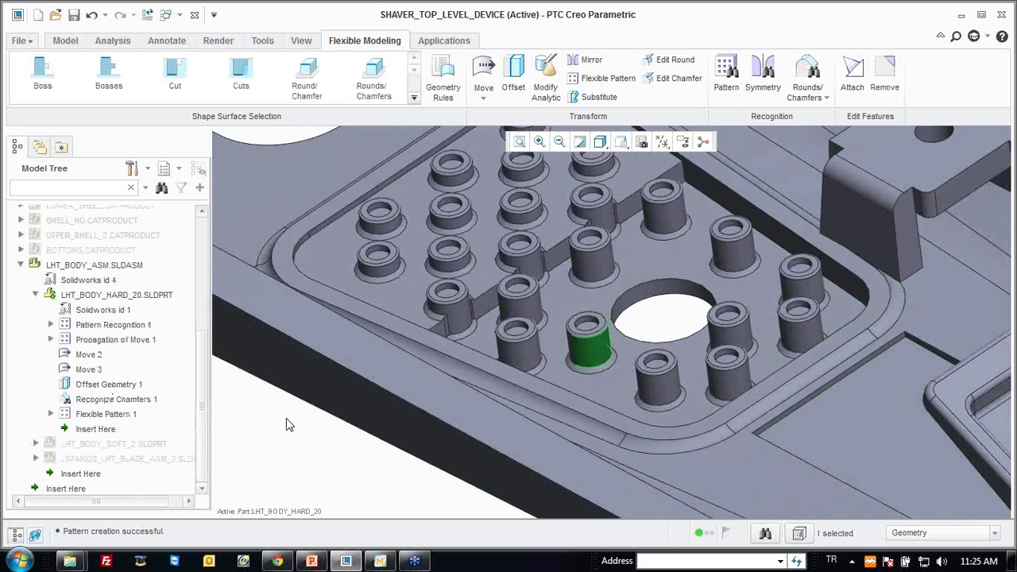
{"action": "left_click", "coordinate": [546, 80]}
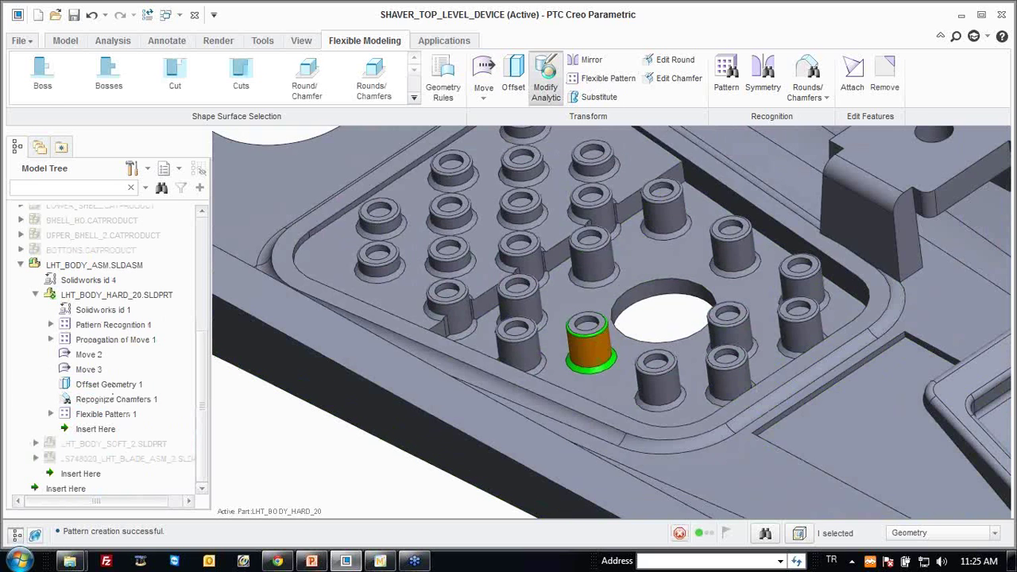
Change the boss radius to 0.80 and propagate it to Flexible Pattern 1.
{"action": "double_click", "coordinate": [638, 337]}
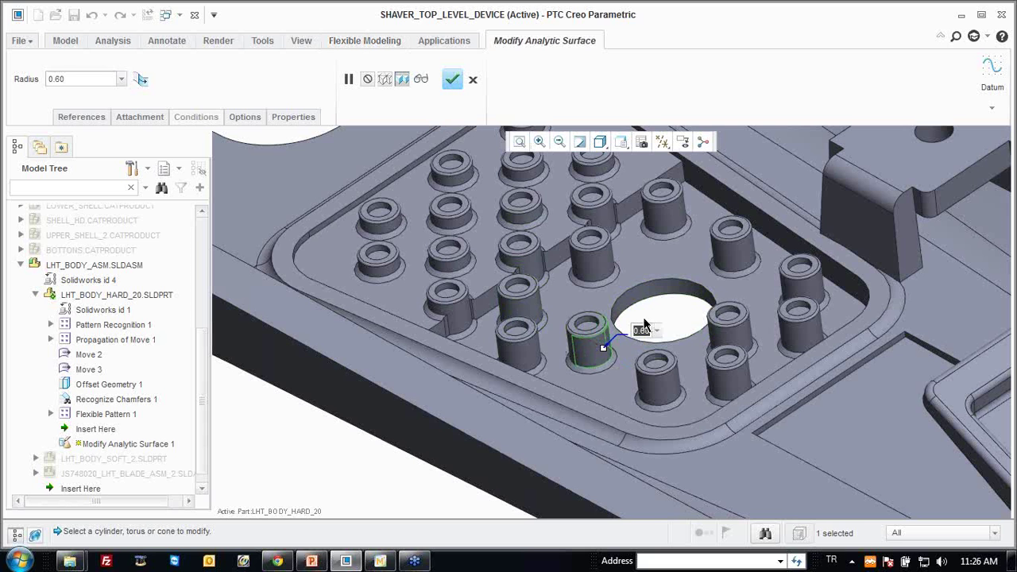
{"action": "type", "text": "80.8"}
{"action": "key", "text": "Return"}
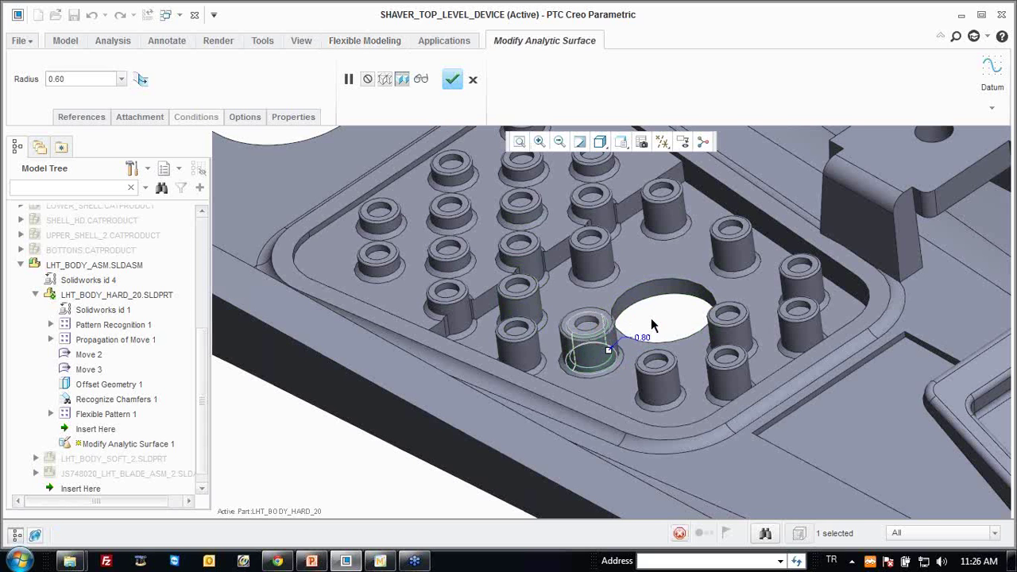
{"action": "left_click", "coordinate": [246, 116]}
{"action": "left_click", "coordinate": [272, 184]}
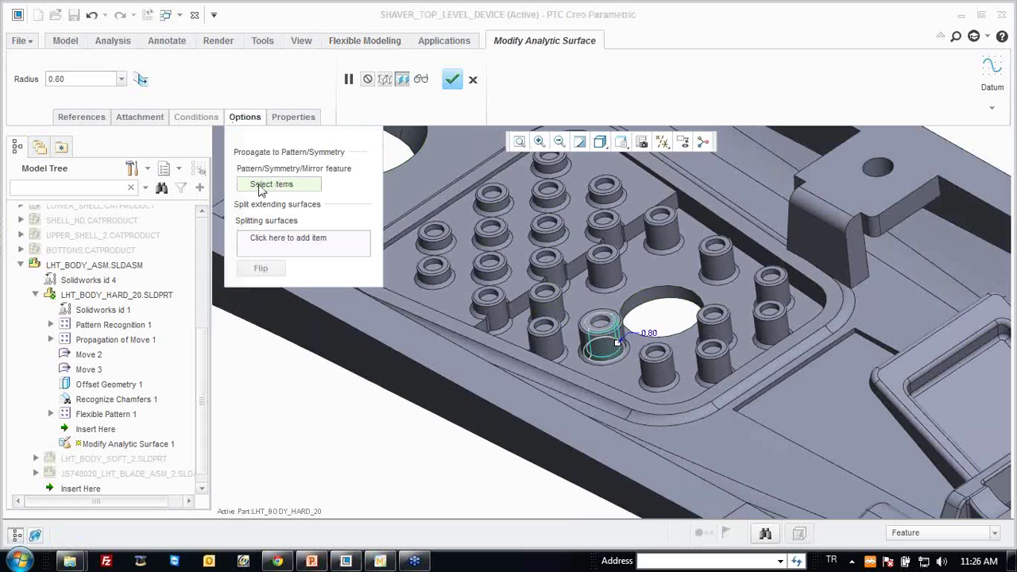
{"action": "left_click", "coordinate": [99, 415]}
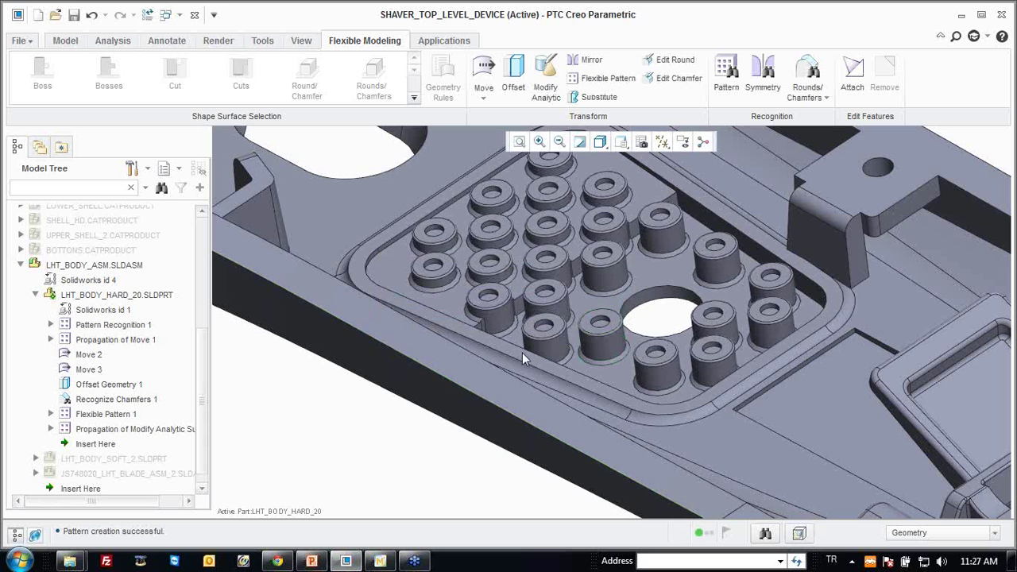
{"action": "mouse_move", "coordinate": [627, 281]}
{"action": "middle_mouse_down"}
{"action": "mouse_move", "coordinate": [535, 317]}
{"action": "mouse_move", "coordinate": [427, 222]}
{"action": "mouse_move", "coordinate": [488, 216]}
{"action": "mouse_move", "coordinate": [489, 240]}
{"action": "middle_mouse_up"}
{"action": "scroll", "coordinate": [413, 393], "scroll_direction": "down", "scroll_amount": 5}
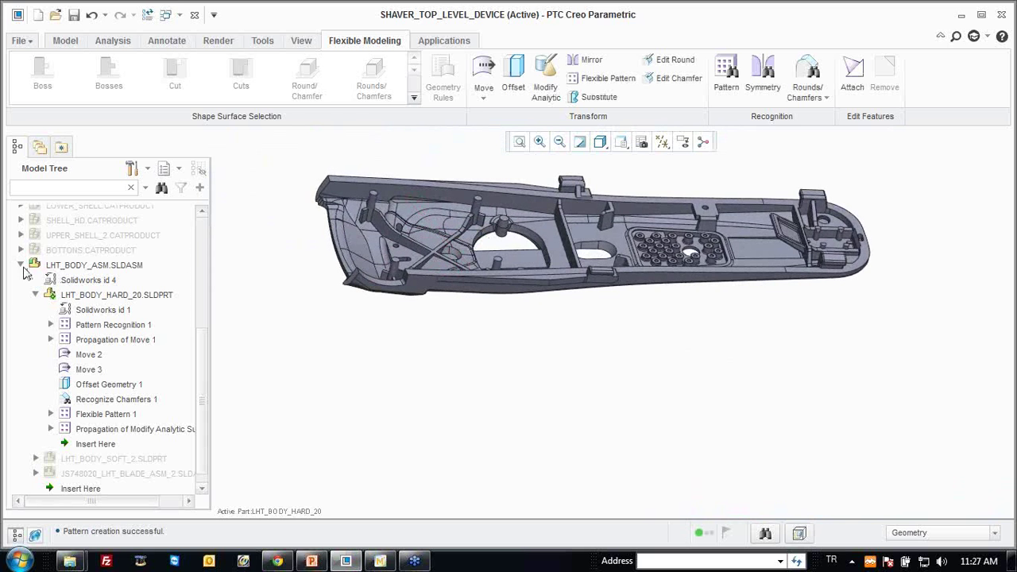
Return to the top assembly and select LHT_BODY_SOFT_2 and the blade assembly.
{"action": "key", "text": "ctrl+a"}
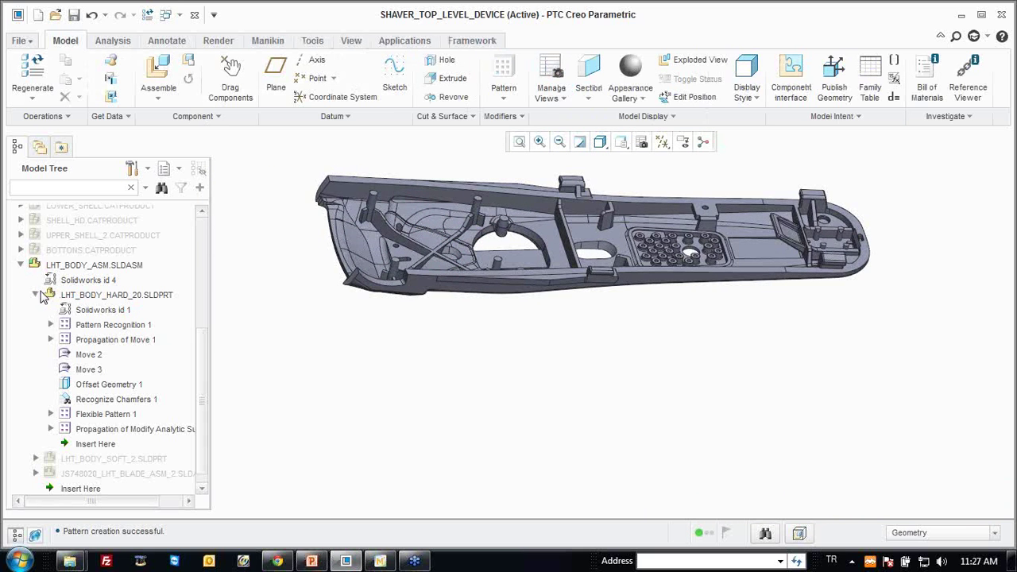
{"action": "left_click", "coordinate": [36, 295]}
{"action": "left_click", "coordinate": [90, 444]}
{"action": "left_click", "coordinate": [90, 459], "text": "ctrl"}
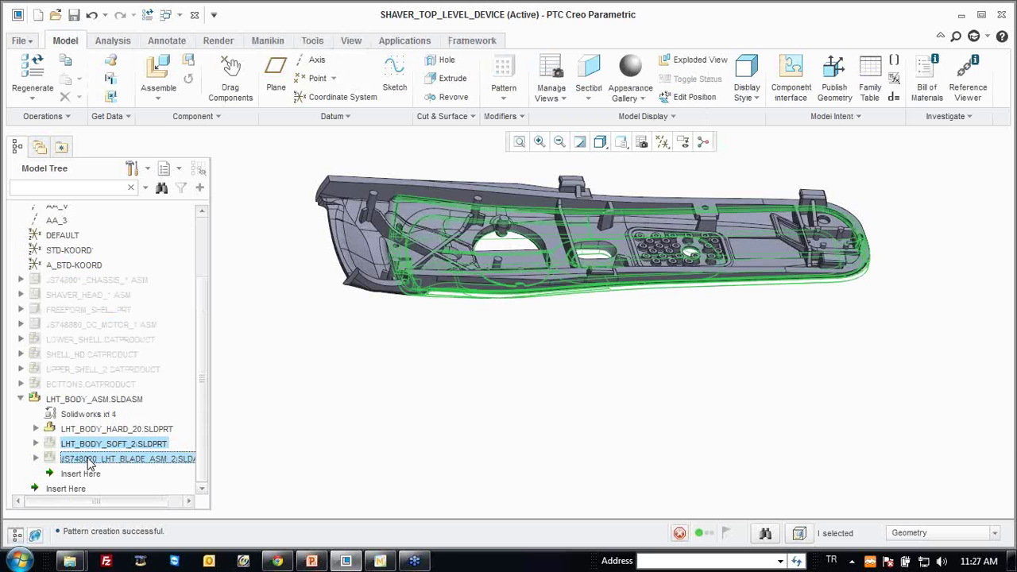
Unhide the soft body and the blade assembly.
{"action": "right_click", "coordinate": [93, 459]}
{"action": "left_click", "coordinate": [125, 427]}
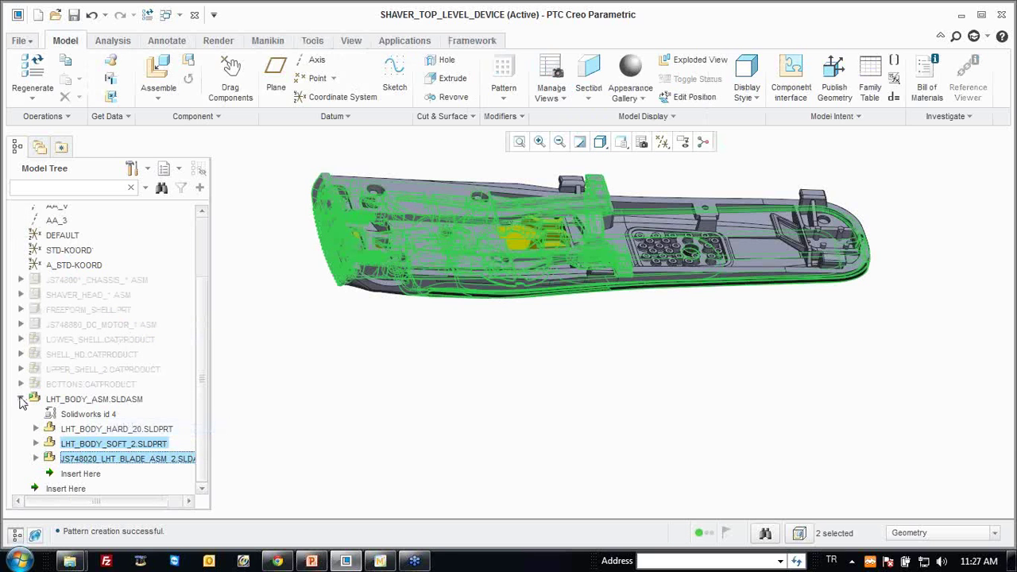
{"action": "left_click", "coordinate": [20, 399]}
Unhide the seven components from BOTTONS.CATPRODUCT to the chassis, leaving FREEFORM_SHELL.PRT hidden.
{"action": "left_click", "coordinate": [69, 467]}
{"action": "left_click", "coordinate": [94, 364], "text": "shift"}
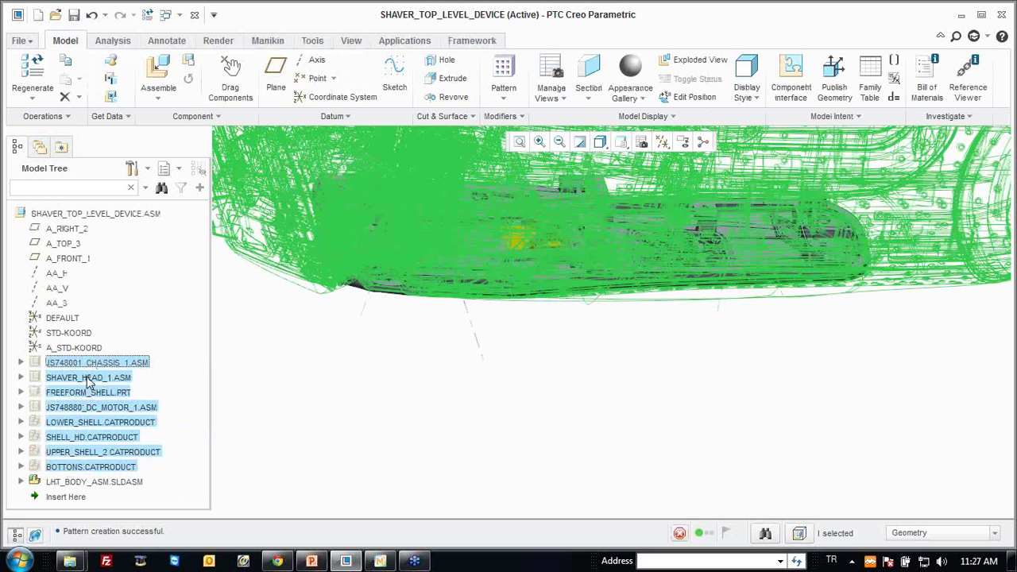
{"action": "left_click", "coordinate": [89, 389], "text": "ctrl"}
{"action": "right_click", "coordinate": [89, 388]}
{"action": "left_click", "coordinate": [178, 324]}
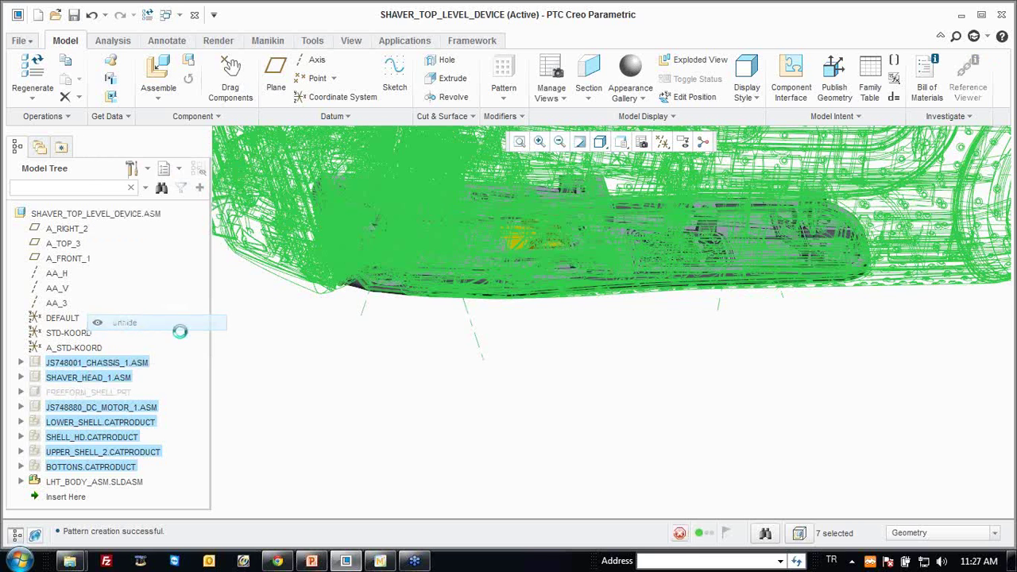
Move the Insert Here marker to just after JS748880_DC_MOTOR_1.ASM.
{"action": "left_click", "coordinate": [430, 410]}
{"action": "mouse_move", "coordinate": [522, 325]}
{"action": "middle_mouse_down"}
{"action": "mouse_move", "coordinate": [523, 256]}
{"action": "mouse_move", "coordinate": [573, 143]}
{"action": "mouse_move", "coordinate": [609, 173]}
{"action": "mouse_move", "coordinate": [565, 180]}
{"action": "mouse_move", "coordinate": [484, 154]}
{"action": "mouse_move", "coordinate": [501, 182]}
{"action": "mouse_move", "coordinate": [540, 200]}
{"action": "mouse_move", "coordinate": [383, 364]}
{"action": "mouse_move", "coordinate": [405, 336]}
{"action": "middle_mouse_up"}
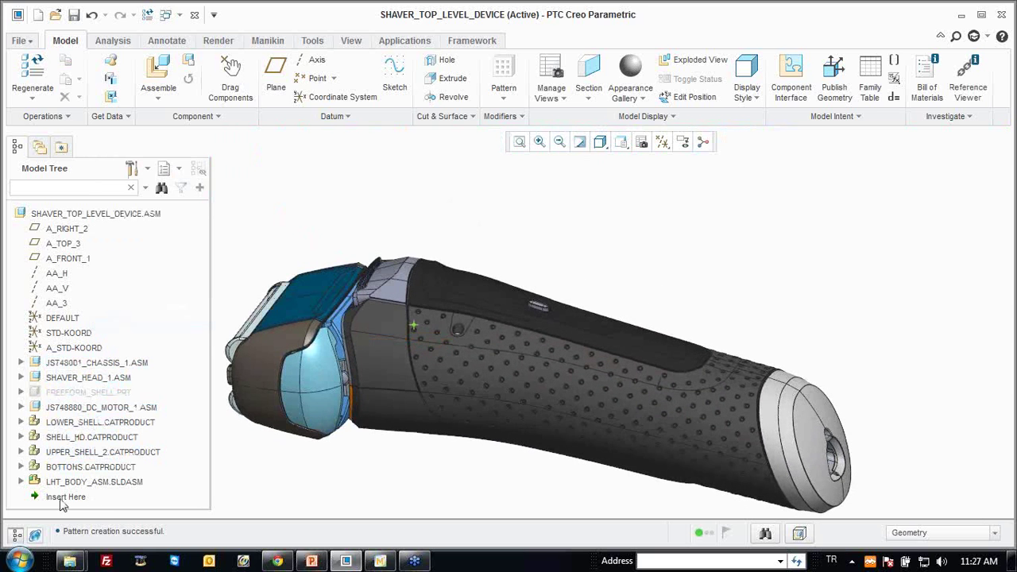
{"action": "left_click_drag", "start_coordinate": [64, 498], "coordinate": [74, 414]}
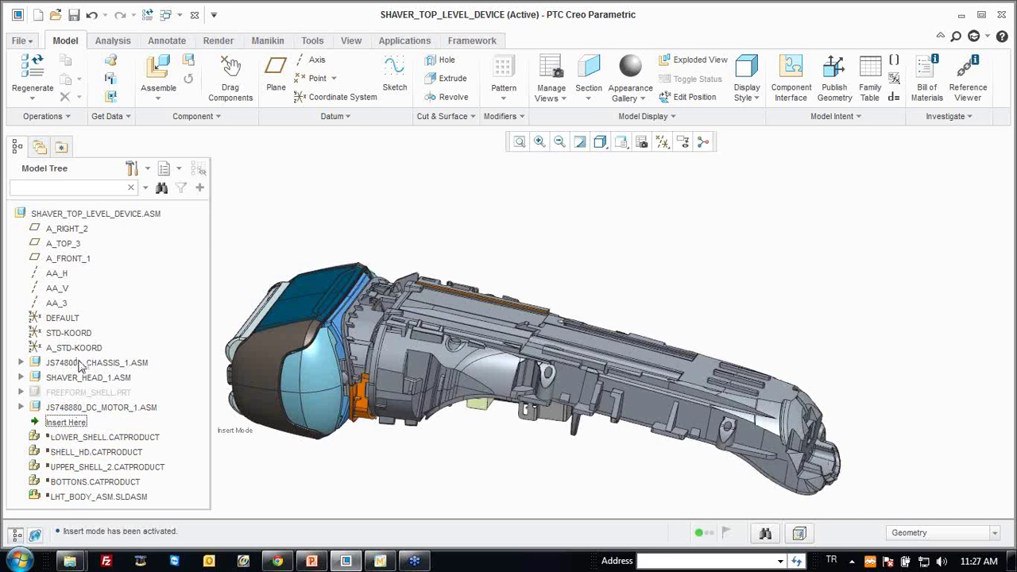
Hide the chassis assembly to expose the drive end.
{"action": "right_click", "coordinate": [79, 364]}
{"action": "left_click", "coordinate": [107, 295]}
{"action": "mouse_move", "coordinate": [458, 343]}
{"action": "middle_mouse_down"}
{"action": "mouse_move", "coordinate": [407, 198]}
{"action": "mouse_move", "coordinate": [390, 211]}
{"action": "middle_mouse_up"}
Unhide the drive chassis clip inside SHAVER_HEAD_1's drive preassembly.
{"action": "left_click", "coordinate": [35, 380]}
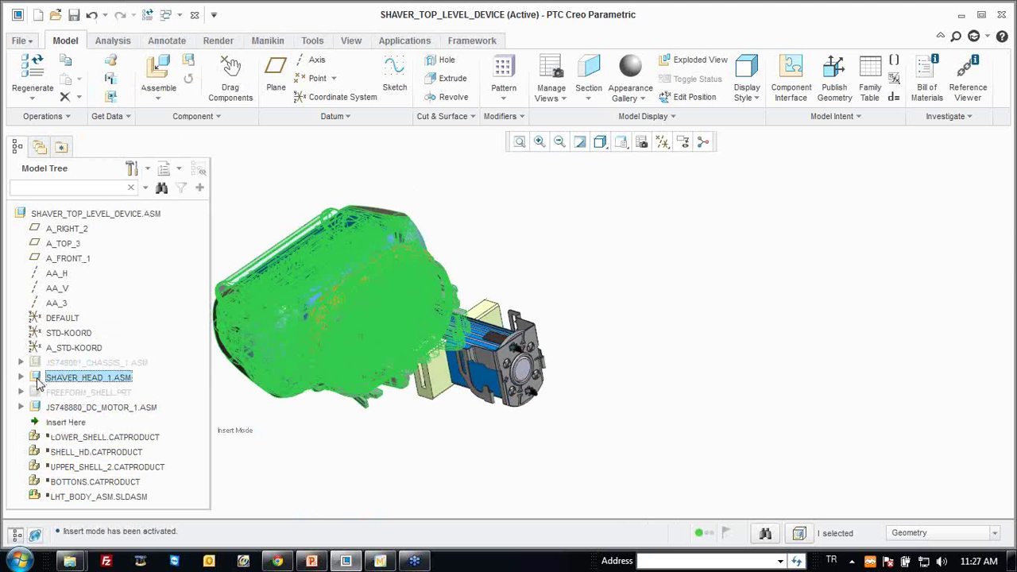
{"action": "left_click", "coordinate": [21, 379]}
{"action": "scroll", "coordinate": [50, 401], "scroll_direction": "down", "scroll_amount": 4}
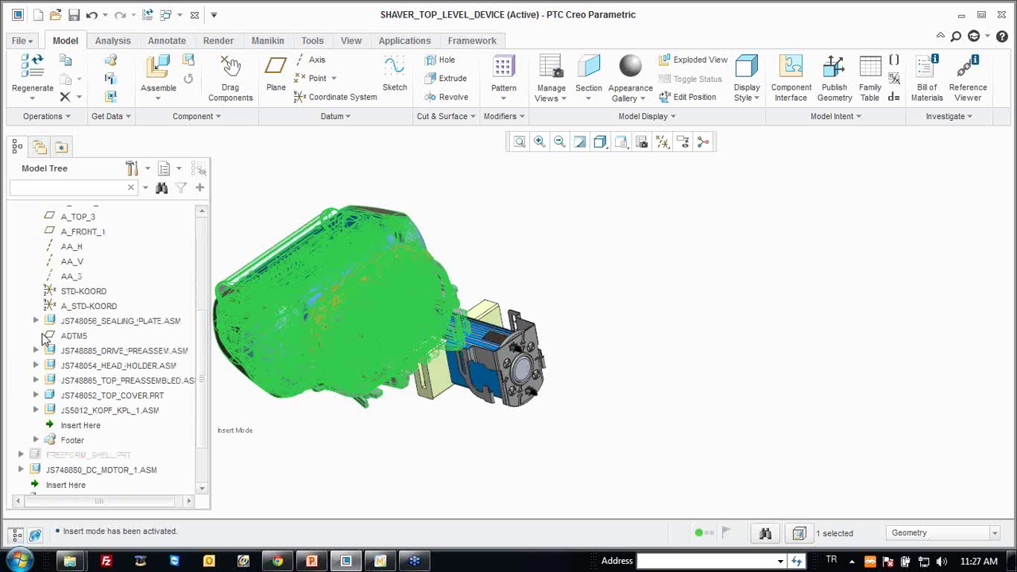
{"action": "left_click", "coordinate": [36, 351]}
{"action": "scroll", "coordinate": [70, 404], "scroll_direction": "down", "scroll_amount": 3}
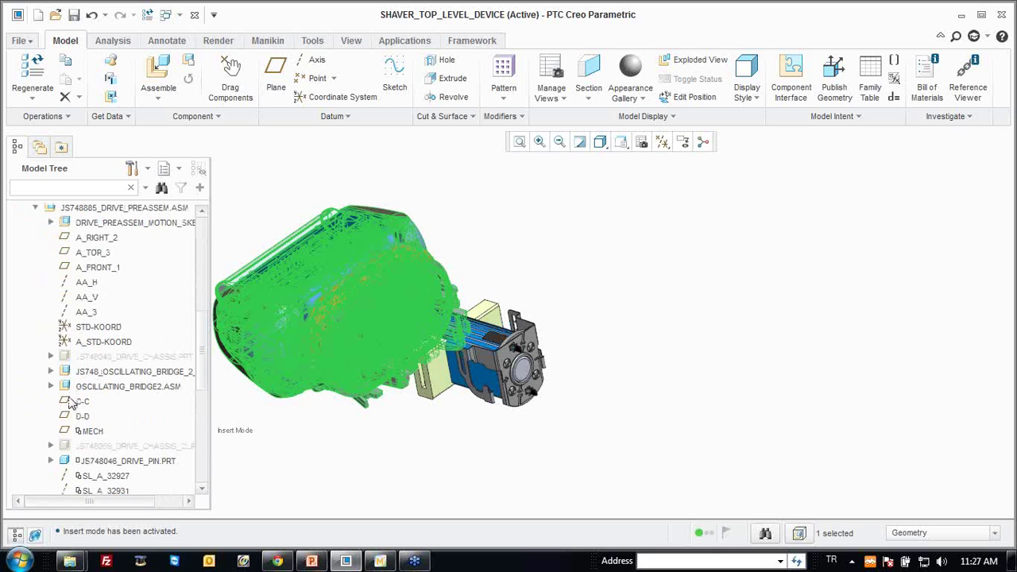
{"action": "left_click", "coordinate": [98, 359]}
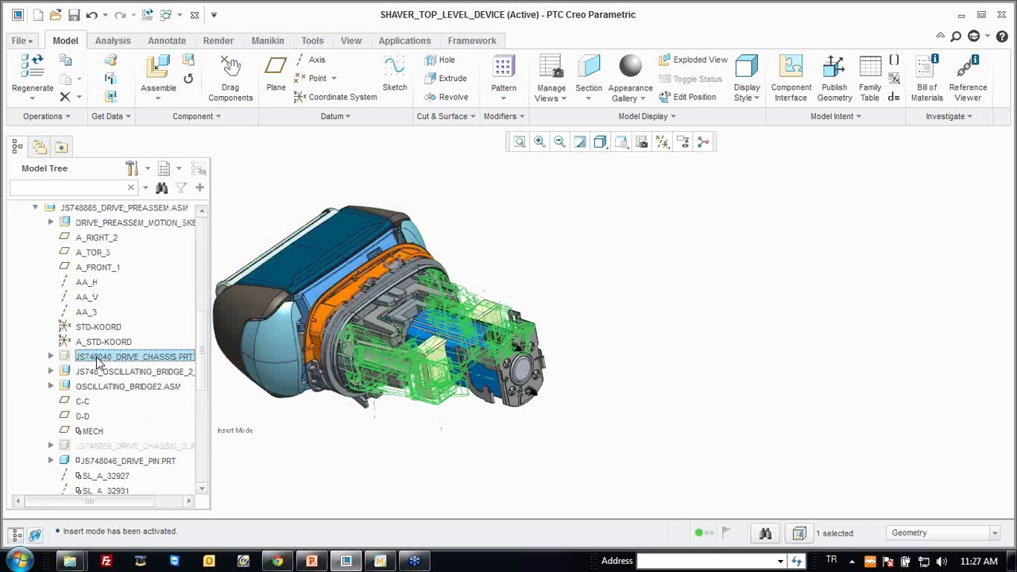
{"action": "left_click", "coordinate": [110, 448]}
{"action": "right_click", "coordinate": [109, 447]}
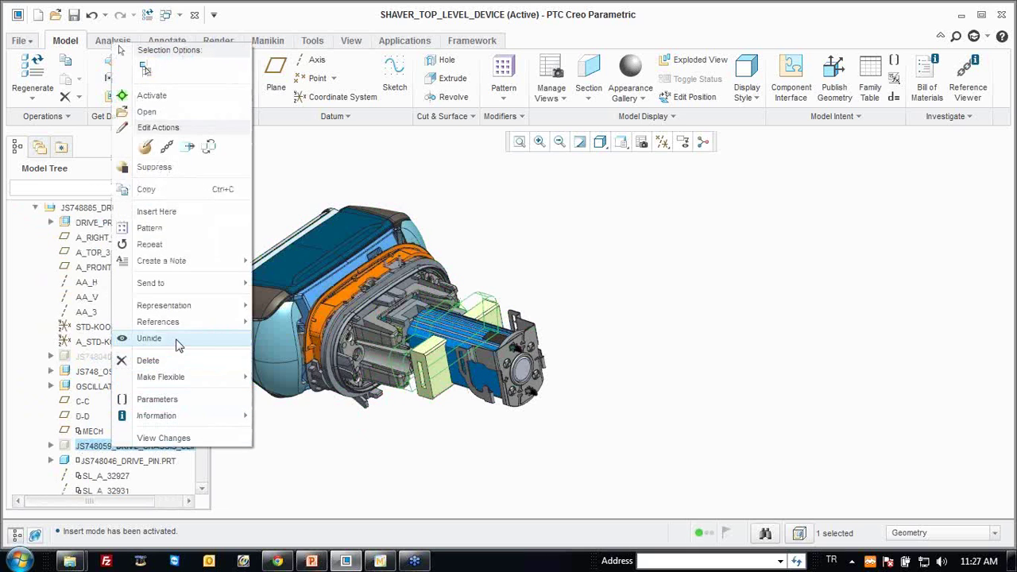
{"action": "left_click", "coordinate": [149, 338]}
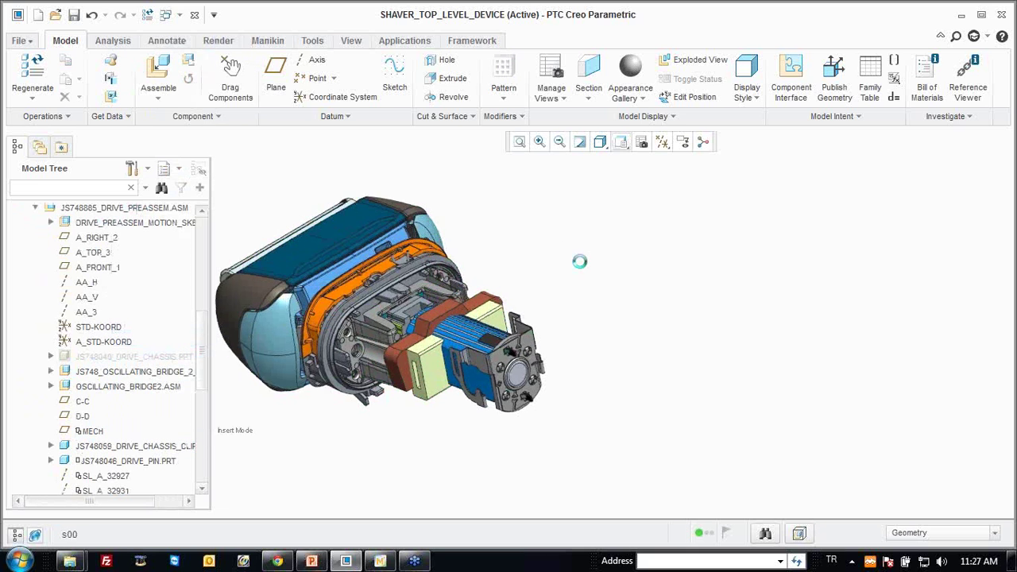
Inspect JS748059_DRIVE_CHASSIS_CLIP in its own window, then close it and reselect it.
{"action": "scroll", "coordinate": [580, 269], "scroll_direction": "up", "scroll_amount": 5}
{"action": "scroll", "coordinate": [557, 259], "scroll_direction": "up", "scroll_amount": 3}
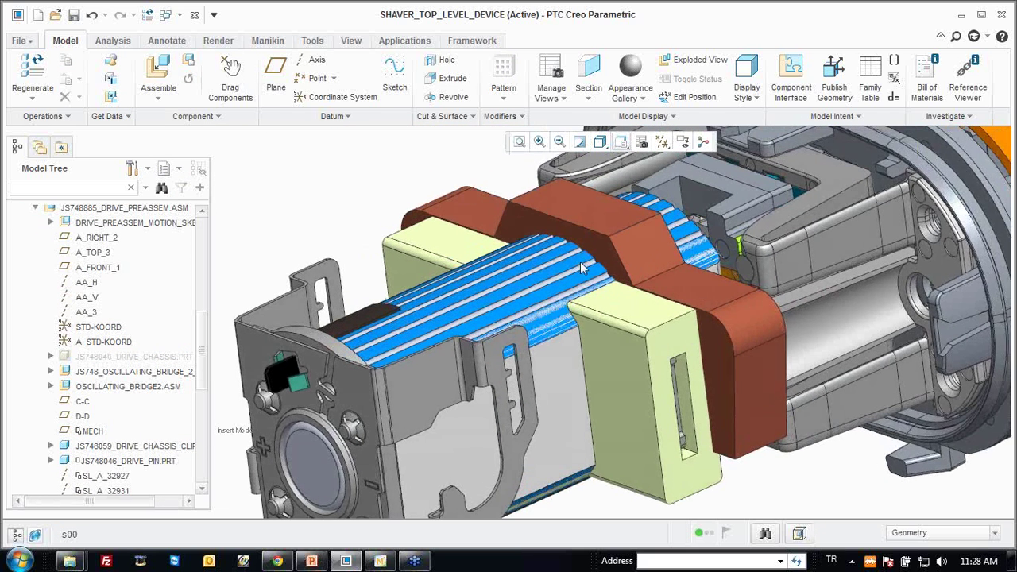
{"action": "right_click", "coordinate": [149, 449]}
{"action": "left_click", "coordinate": [192, 107]}
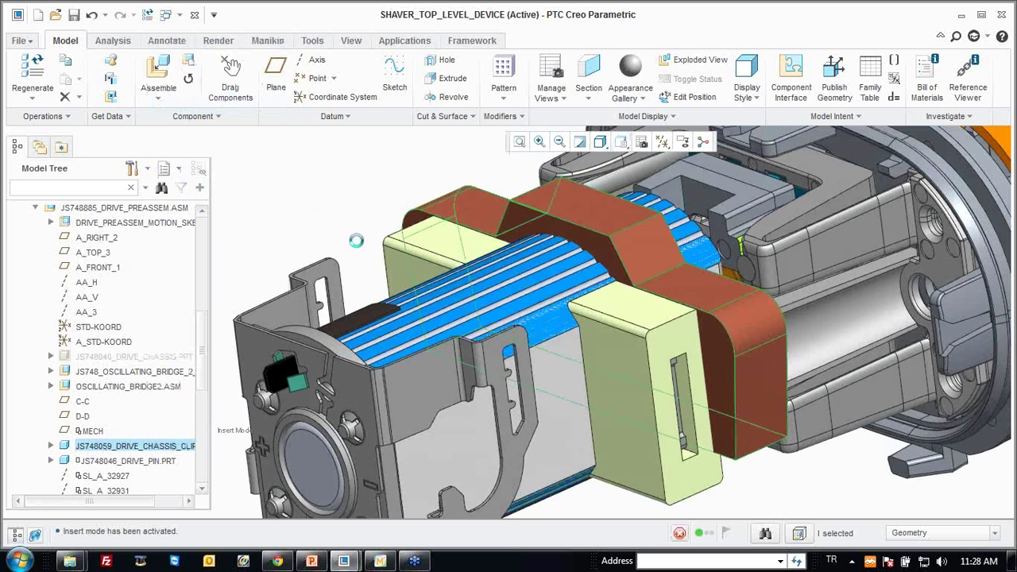
{"action": "mouse_move", "coordinate": [435, 278]}
{"action": "middle_mouse_down"}
{"action": "mouse_move", "coordinate": [539, 302]}
{"action": "mouse_move", "coordinate": [504, 254]}
{"action": "mouse_move", "coordinate": [370, 246]}
{"action": "mouse_move", "coordinate": [556, 283]}
{"action": "mouse_move", "coordinate": [529, 336]}
{"action": "mouse_move", "coordinate": [607, 300]}
{"action": "mouse_move", "coordinate": [581, 318]}
{"action": "mouse_move", "coordinate": [495, 278]}
{"action": "mouse_move", "coordinate": [550, 310]}
{"action": "middle_mouse_up"}
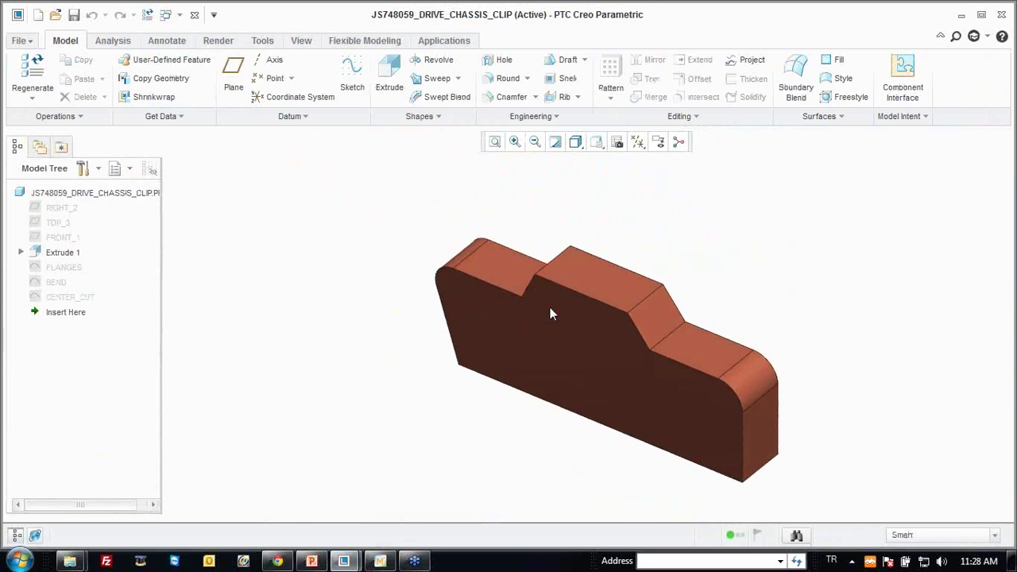
{"action": "left_click", "coordinate": [195, 16]}
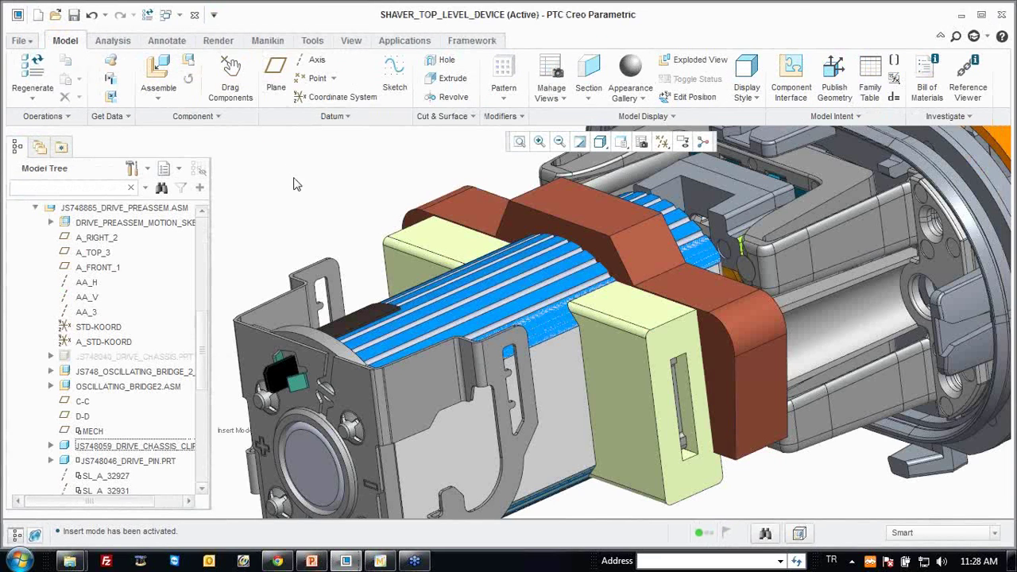
{"action": "left_click", "coordinate": [145, 446]}
{"action": "right_click", "coordinate": [145, 447]}
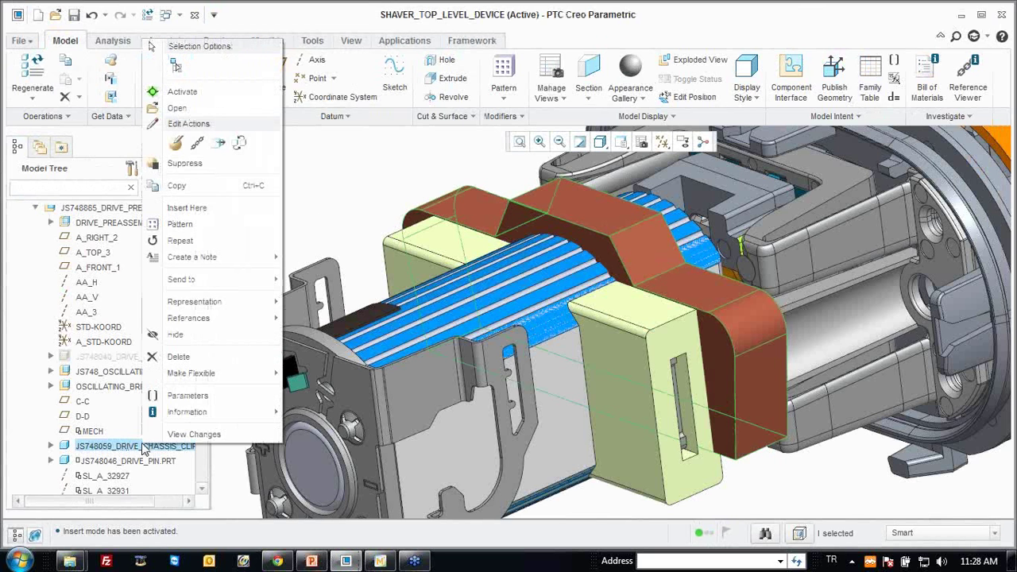
Activate the clip and shell it into 0.50-thick sheet metal, removing its front and bottom faces.
{"action": "left_click", "coordinate": [190, 91]}
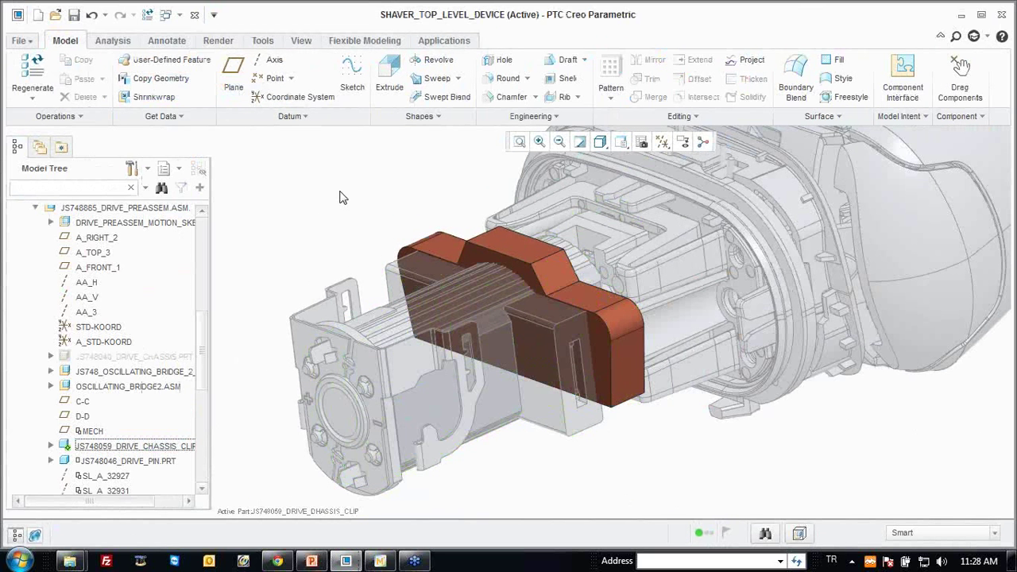
{"action": "left_click", "coordinate": [79, 118]}
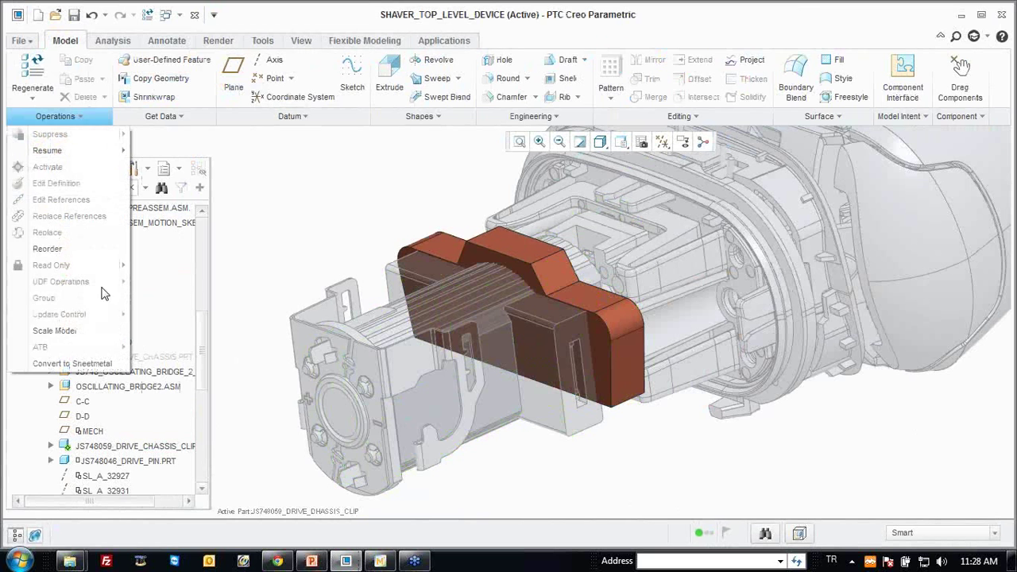
{"action": "left_click", "coordinate": [103, 364]}
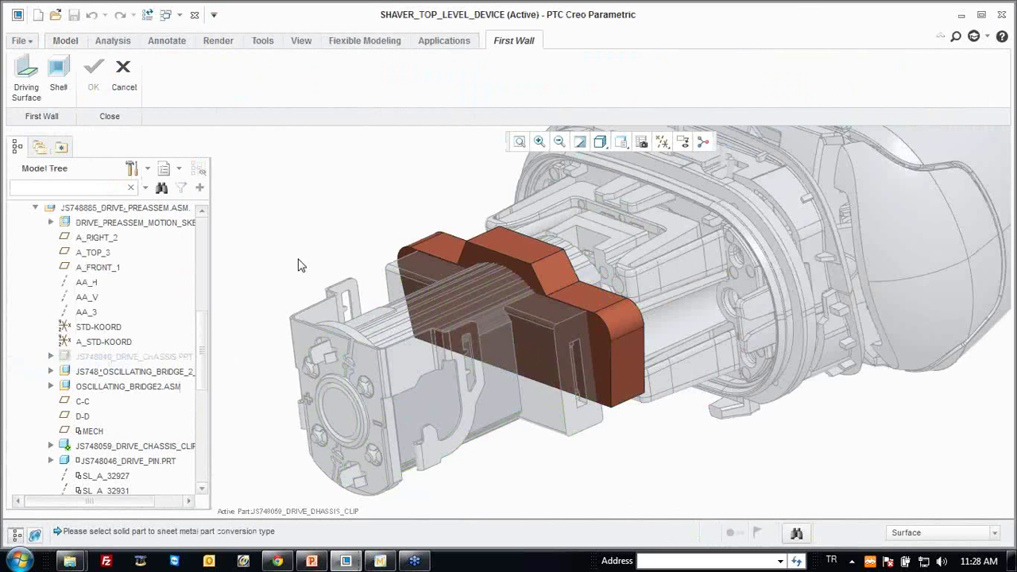
{"action": "left_click", "coordinate": [58, 70]}
{"action": "scroll", "coordinate": [357, 206], "scroll_direction": "down", "scroll_amount": 2}
{"action": "left_click", "coordinate": [533, 300], "text": "ctrl"}
{"action": "left_click", "coordinate": [529, 385], "text": "ctrl"}
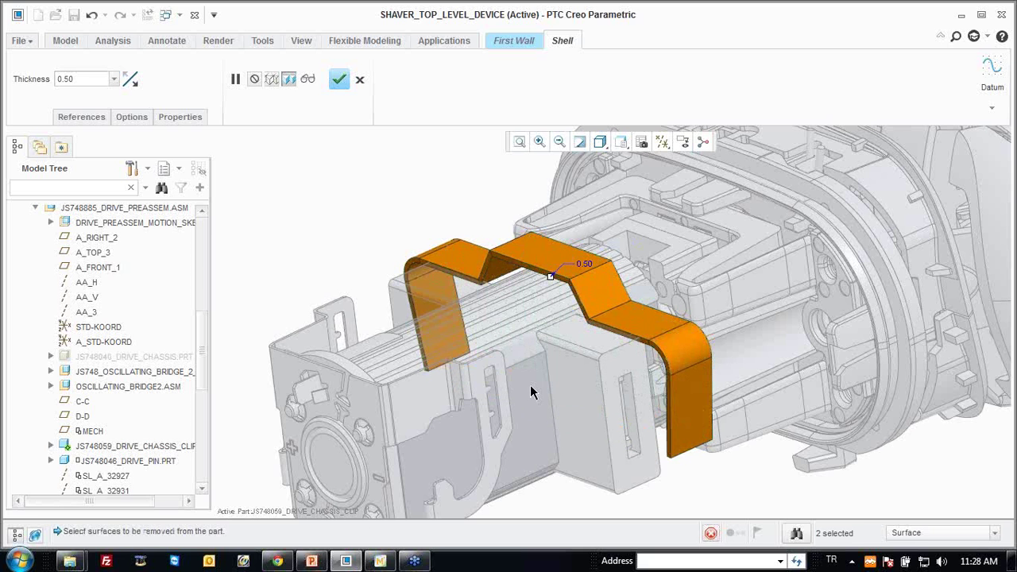
{"action": "middle_click", "coordinate": [421, 184]}
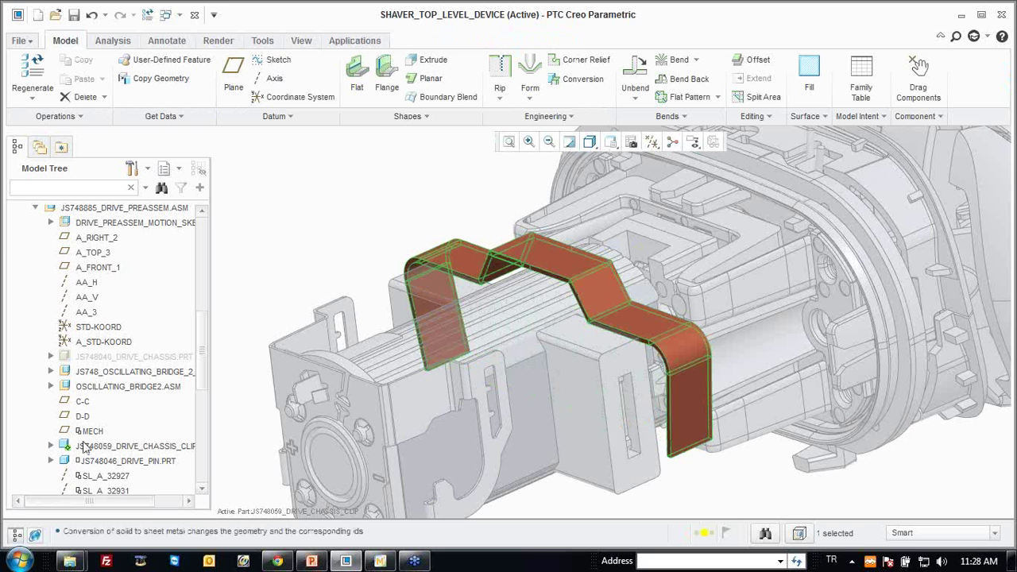
{"action": "left_click", "coordinate": [50, 446]}
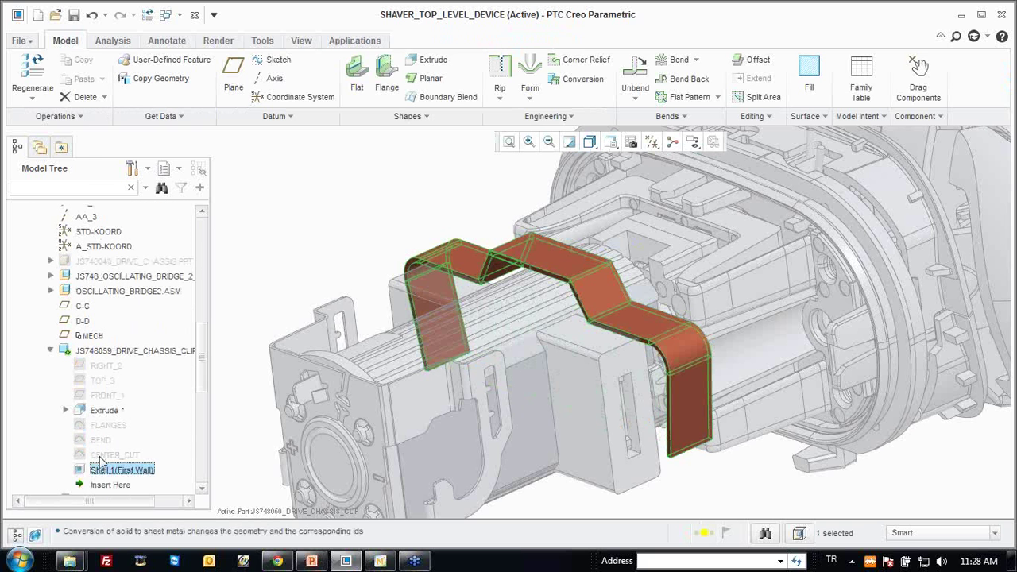
Unhide the FLANGES, BEND and CENTER_CUT features.
{"action": "left_click", "coordinate": [99, 456]}
{"action": "left_click", "coordinate": [105, 427], "text": "shift"}
{"action": "right_click", "coordinate": [107, 427]}
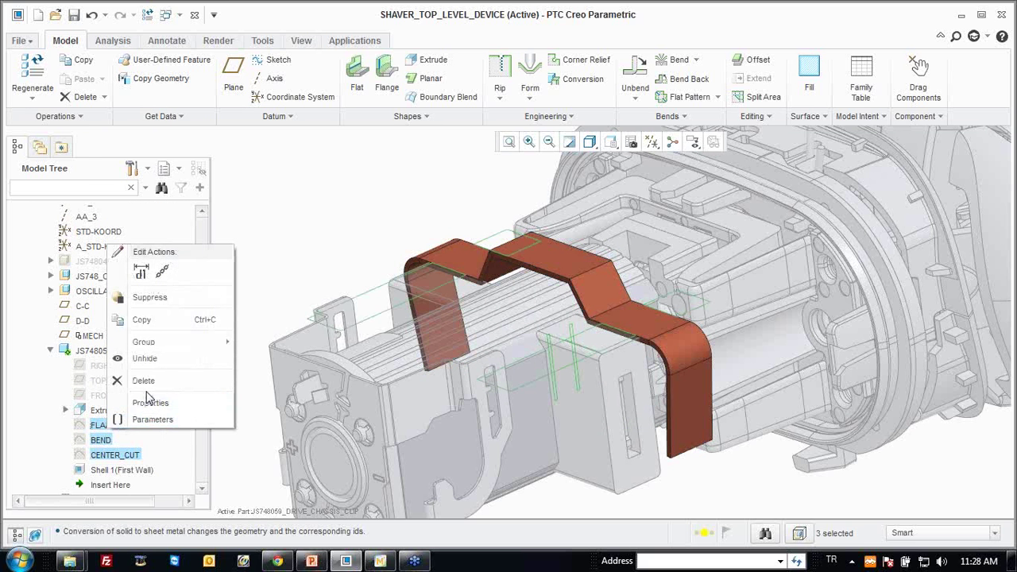
{"action": "left_click", "coordinate": [144, 358]}
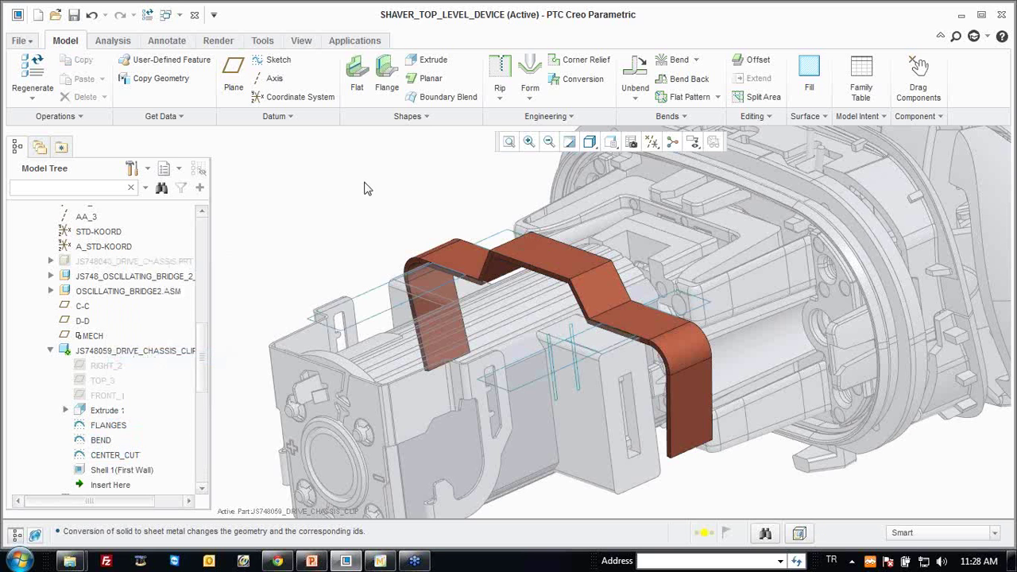
{"action": "middle_click_drag", "start_coordinate": [374, 194], "coordinate": [353, 175], "text": "shift"}
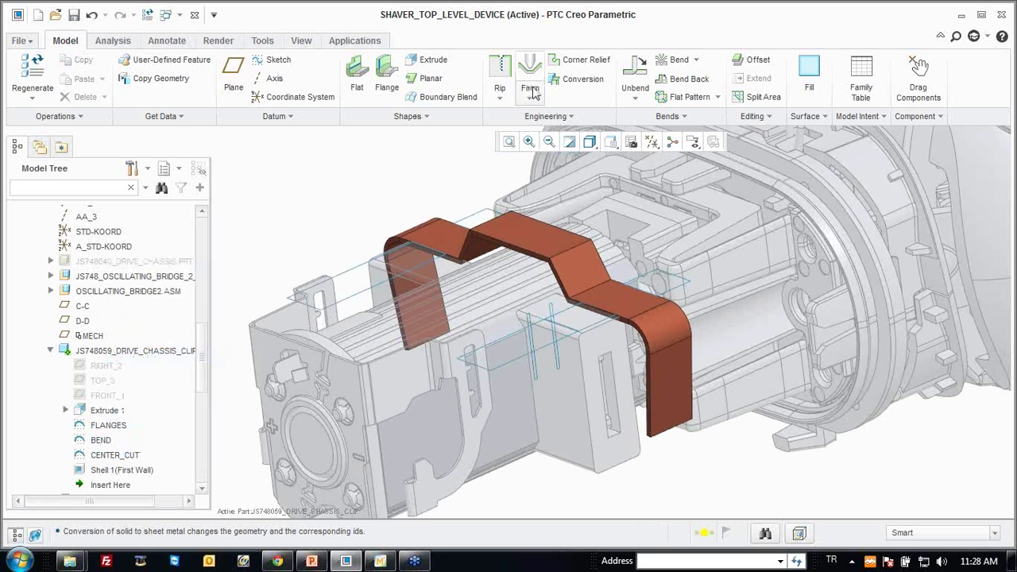
{"action": "scroll", "coordinate": [561, 249], "scroll_direction": "up", "scroll_amount": 3}
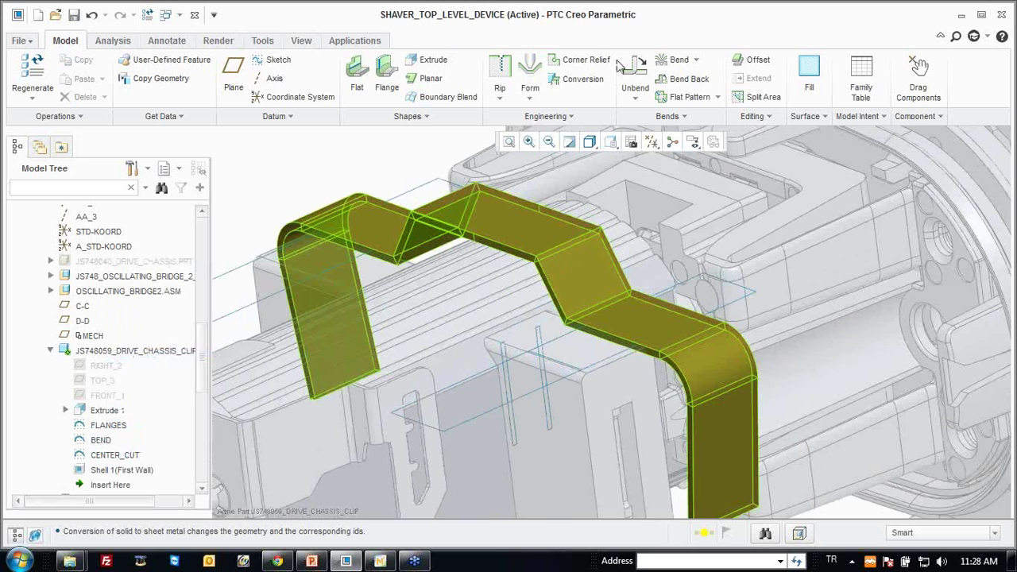
Add edge bends to the clip's two inner fold edges in a Conversion feature.
{"action": "left_click", "coordinate": [568, 77]}
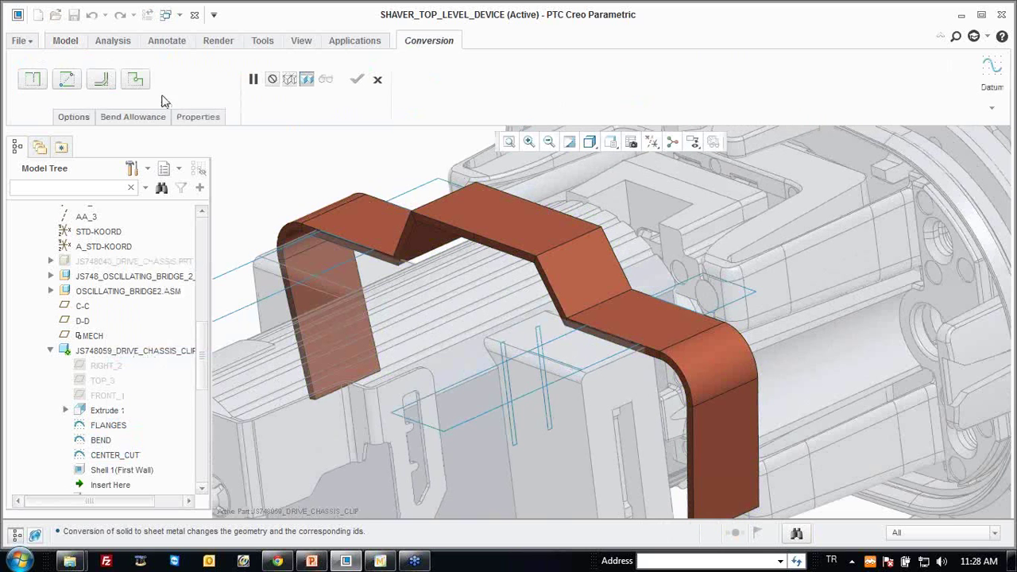
{"action": "left_click", "coordinate": [104, 80]}
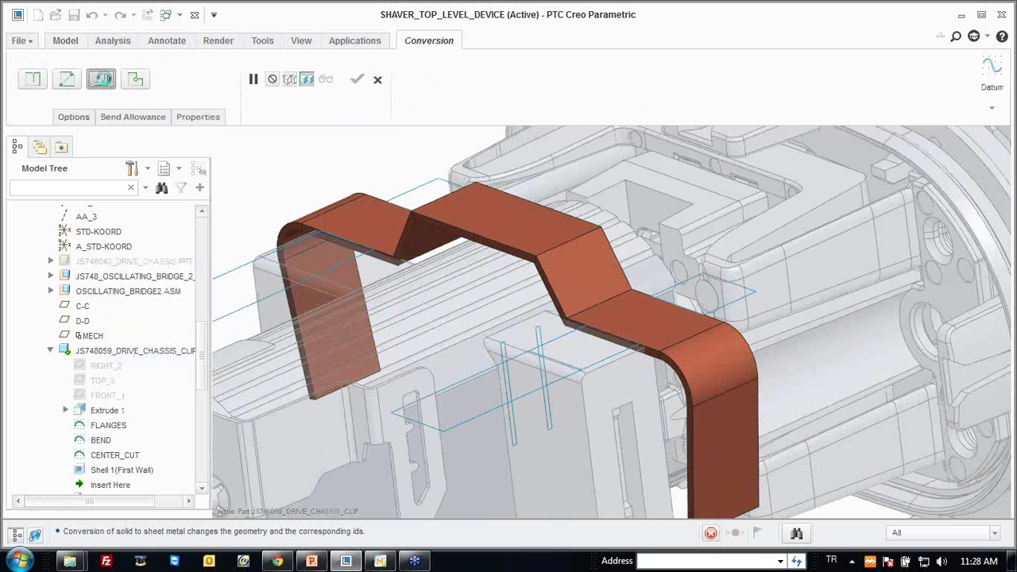
{"action": "left_click", "coordinate": [403, 255]}
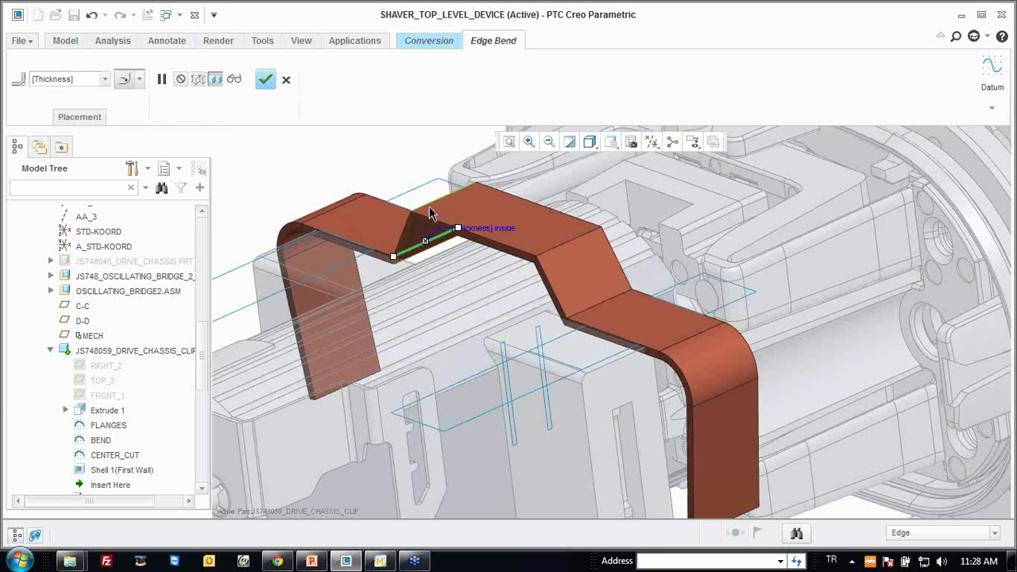
{"action": "left_click", "coordinate": [555, 245], "text": "ctrl"}
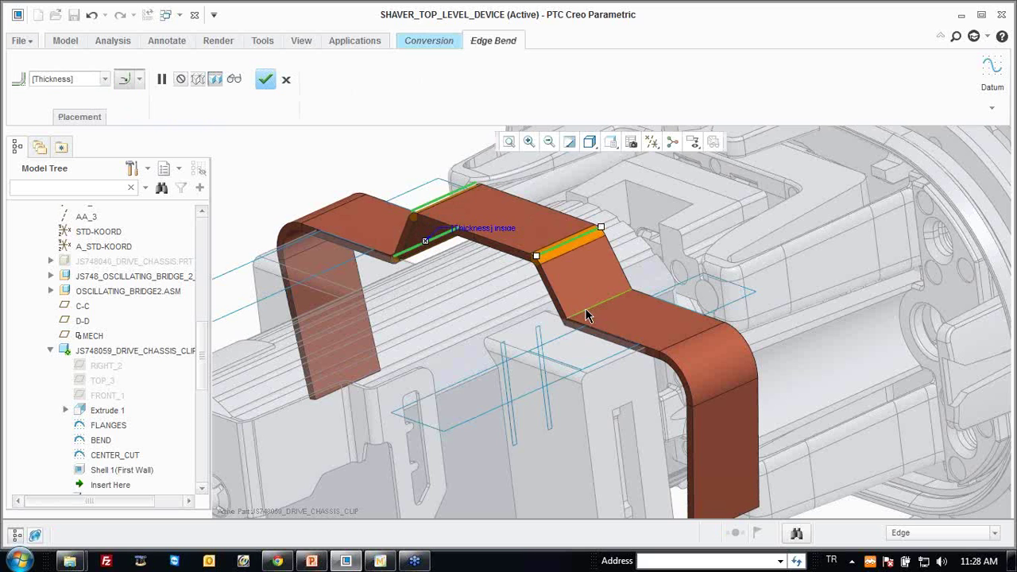
{"action": "middle_click", "coordinate": [380, 176]}
{"action": "middle_click", "coordinate": [363, 163]}
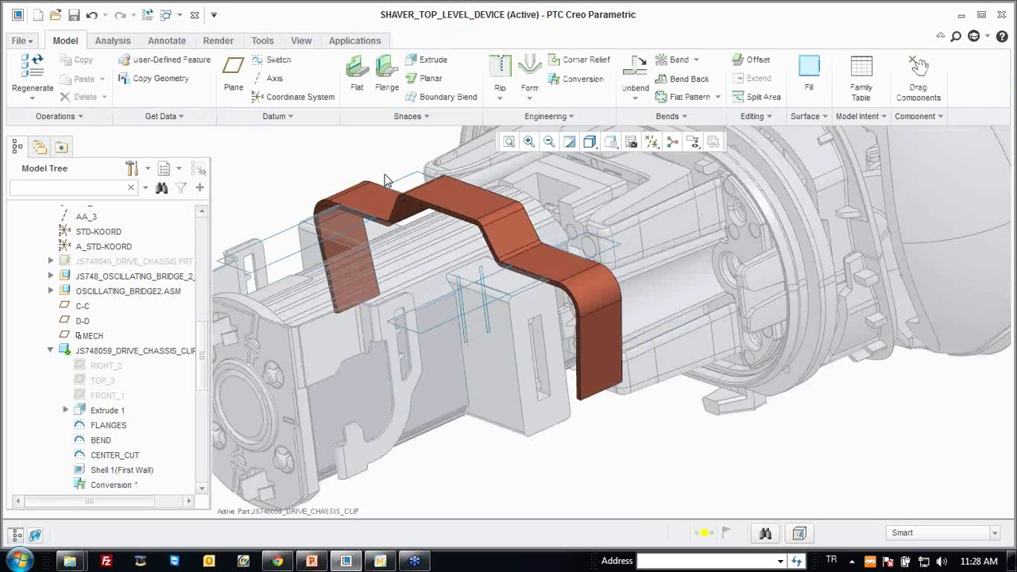
{"action": "middle_click_drag", "start_coordinate": [375, 161], "coordinate": [467, 340]}
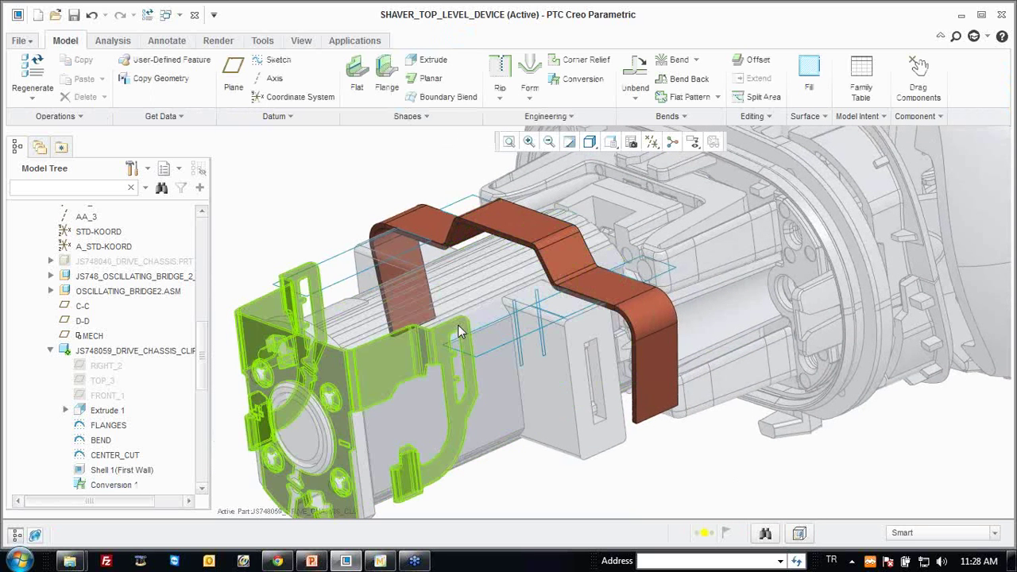
{"action": "left_click", "coordinate": [467, 340]}
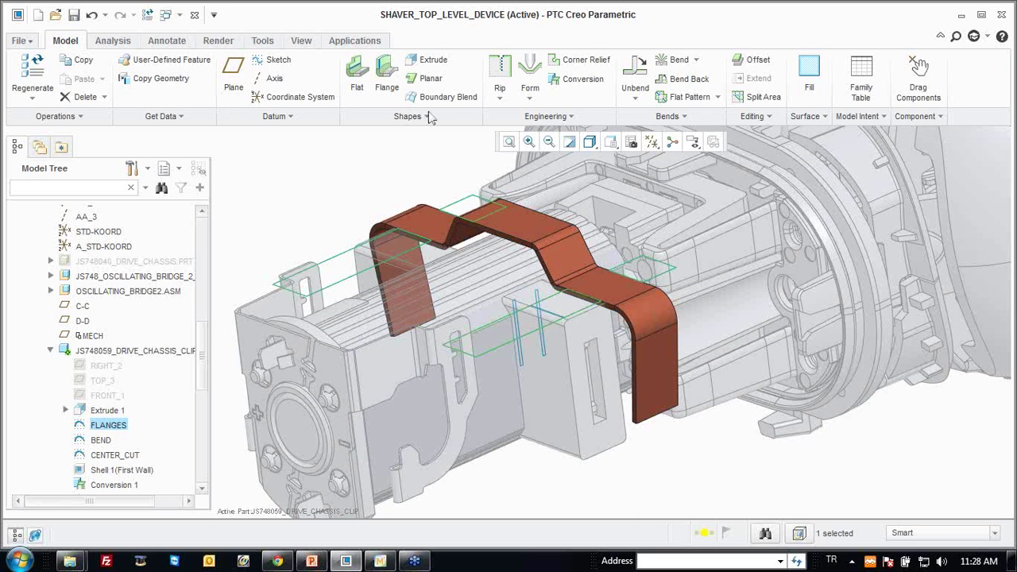
Create planar flange walls from the FLANGES sketch.
{"action": "left_click", "coordinate": [429, 78]}
{"action": "key", "text": "Escape"}
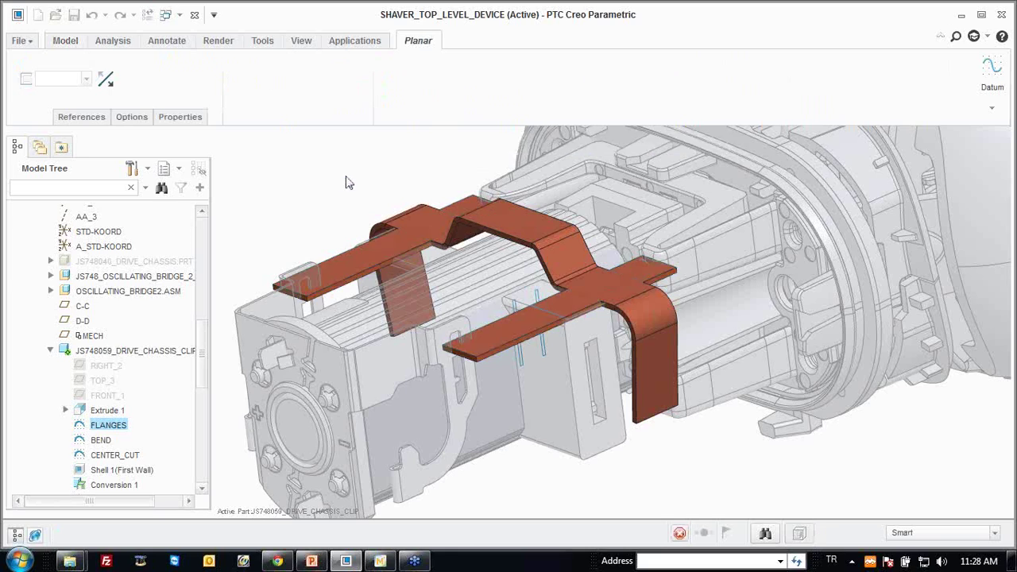
{"action": "mouse_move", "coordinate": [345, 182]}
{"action": "middle_mouse_down"}
{"action": "mouse_move", "coordinate": [571, 252]}
{"action": "mouse_move", "coordinate": [572, 298]}
{"action": "mouse_move", "coordinate": [543, 379]}
{"action": "mouse_move", "coordinate": [568, 334]}
{"action": "middle_mouse_up"}
Bend the bracket tabs down 90° along a bend line spanning both brackets.
{"action": "left_click", "coordinate": [692, 60]}
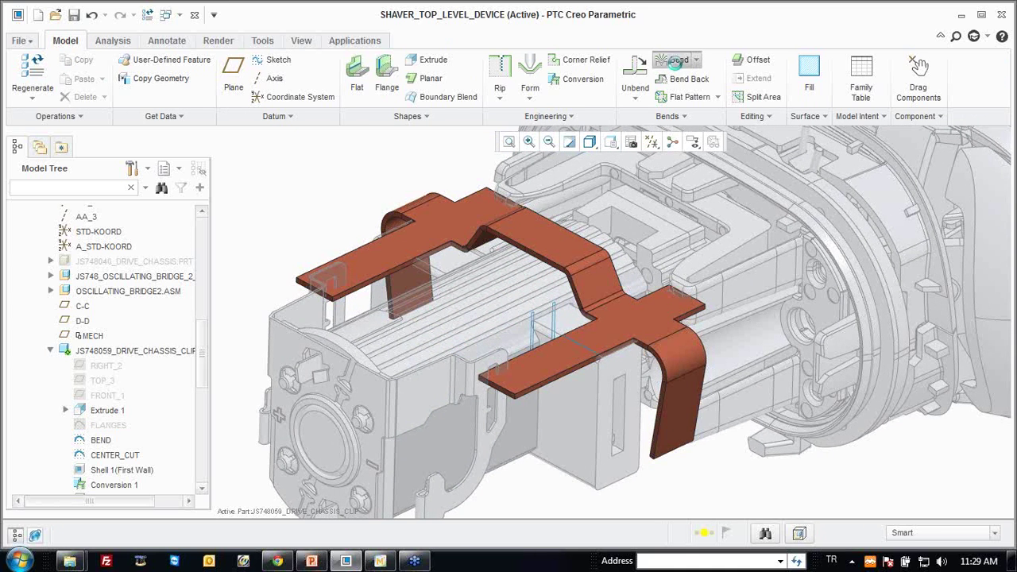
{"action": "left_click", "coordinate": [586, 356]}
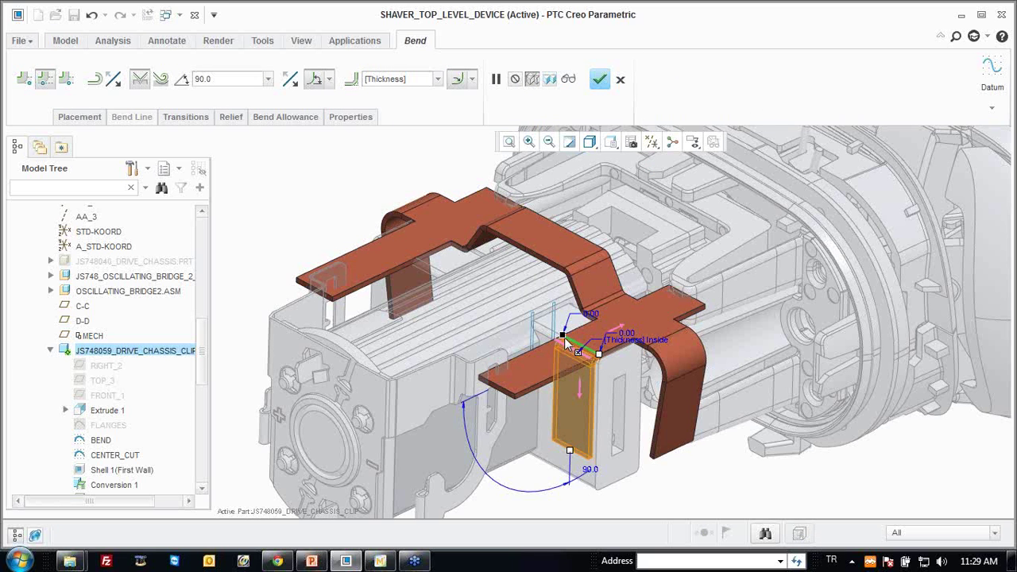
{"action": "left_click_drag", "start_coordinate": [564, 338], "coordinate": [381, 239]}
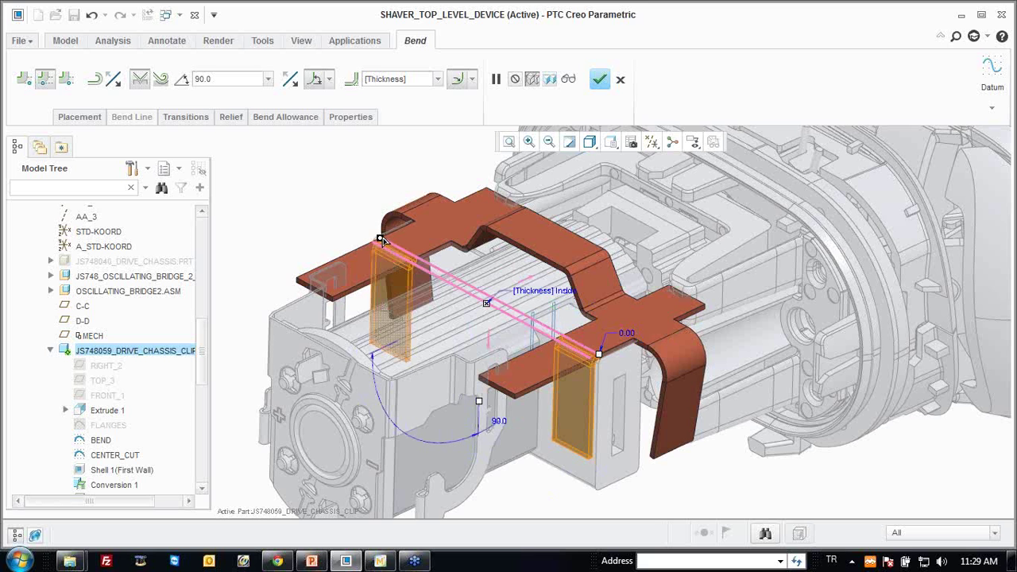
{"action": "middle_click", "coordinate": [318, 215]}
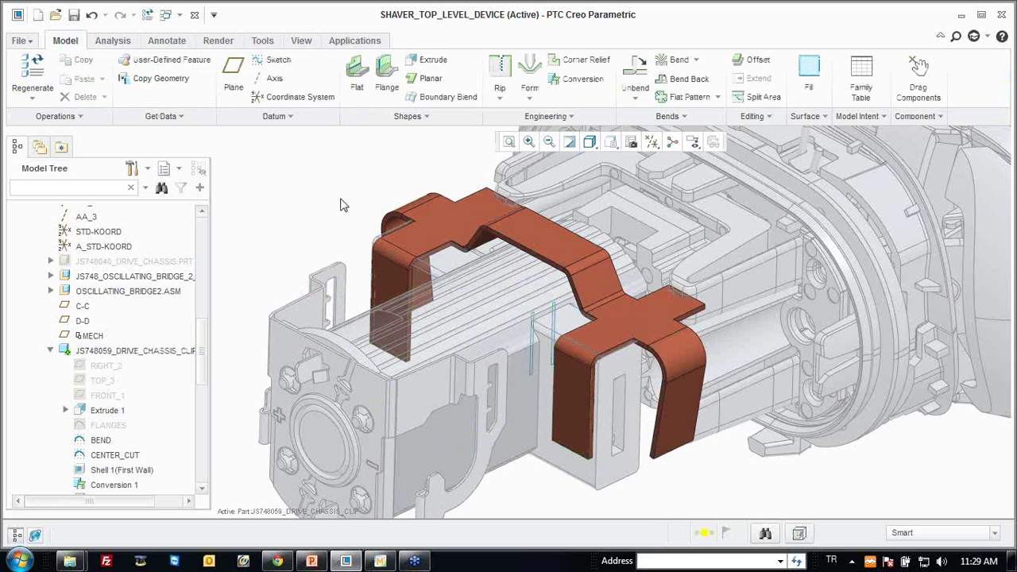
Bend the clip's end tab down 90° with the bend line offset 3.40 across the full bracket width.
{"action": "middle_click_drag", "start_coordinate": [343, 205], "coordinate": [436, 340]}
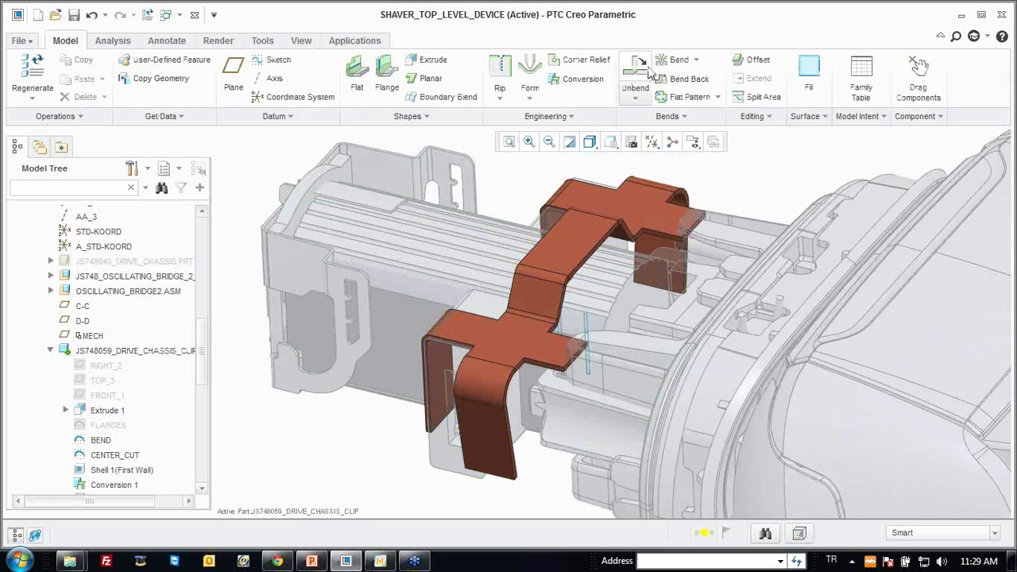
{"action": "left_click", "coordinate": [676, 60]}
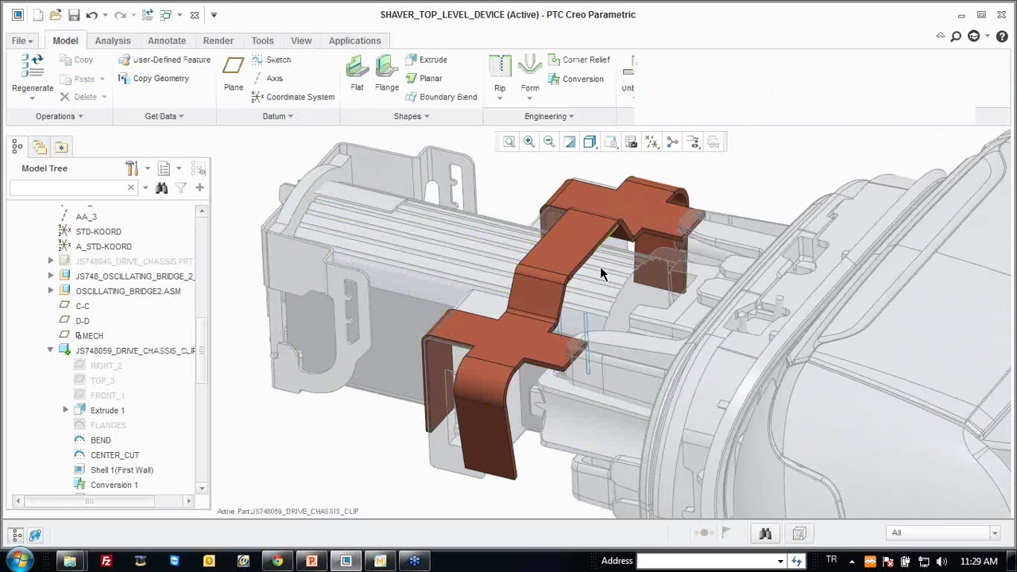
{"action": "left_click", "coordinate": [573, 366]}
{"action": "scroll", "coordinate": [560, 357], "scroll_direction": "up", "scroll_amount": 2}
{"action": "scroll", "coordinate": [557, 348], "scroll_direction": "up", "scroll_amount": 2}
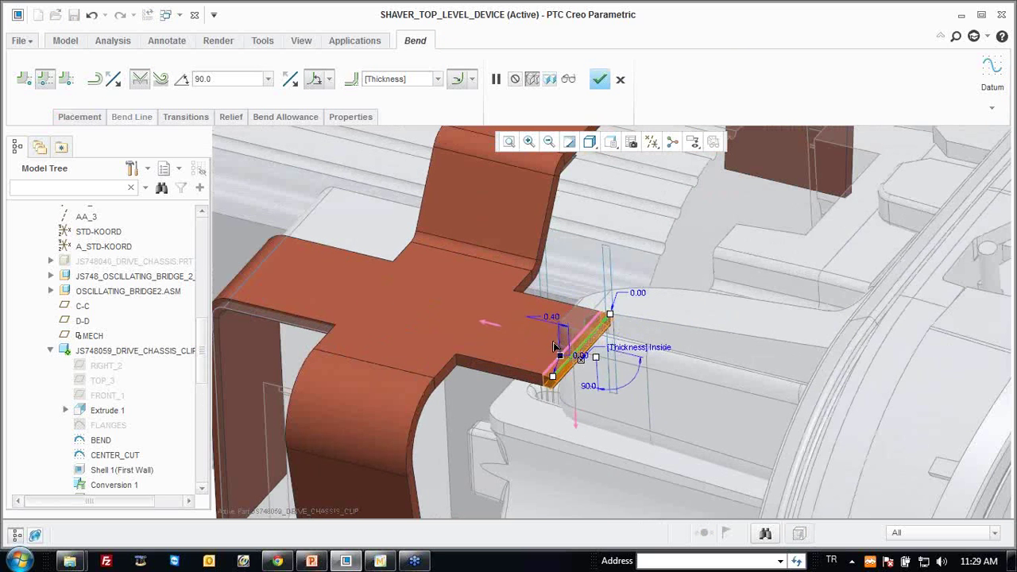
{"action": "left_click_drag", "start_coordinate": [554, 347], "coordinate": [492, 306]}
{"action": "double_click", "coordinate": [492, 303]}
{"action": "key", "text": "Return"}
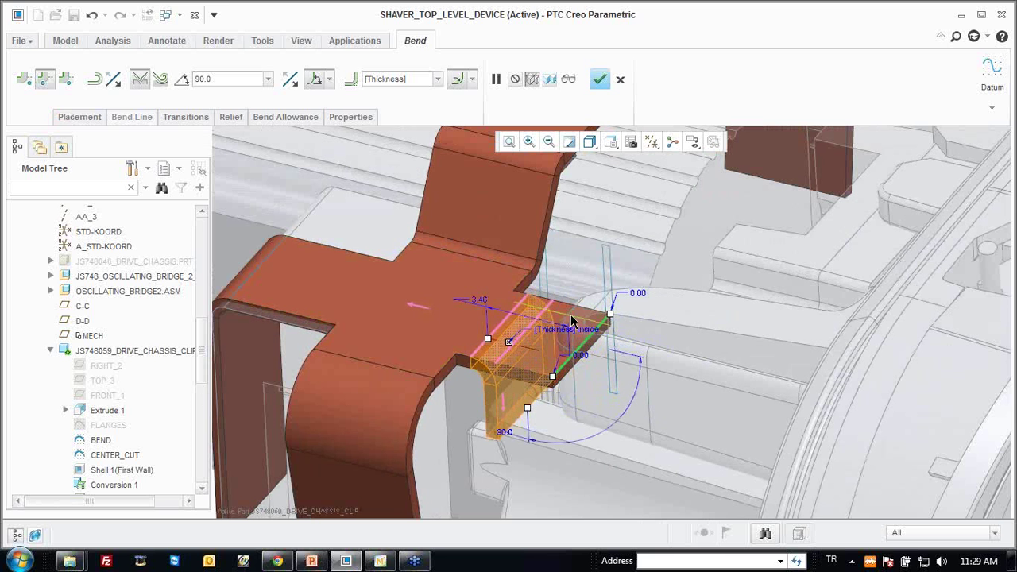
{"action": "scroll", "coordinate": [493, 409], "scroll_direction": "down", "scroll_amount": 3}
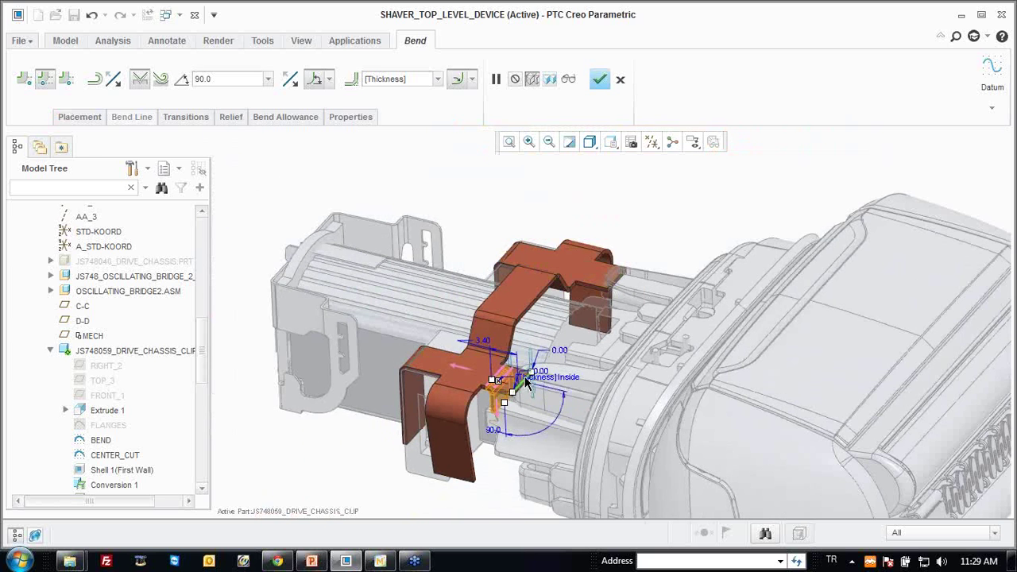
{"action": "left_click_drag", "start_coordinate": [531, 375], "coordinate": [626, 268]}
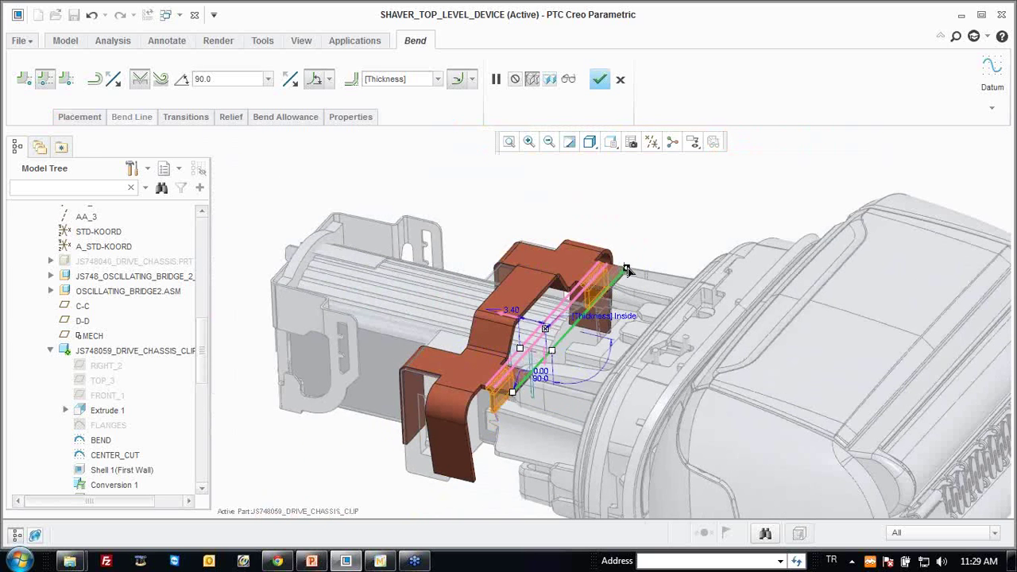
{"action": "middle_click", "coordinate": [624, 224]}
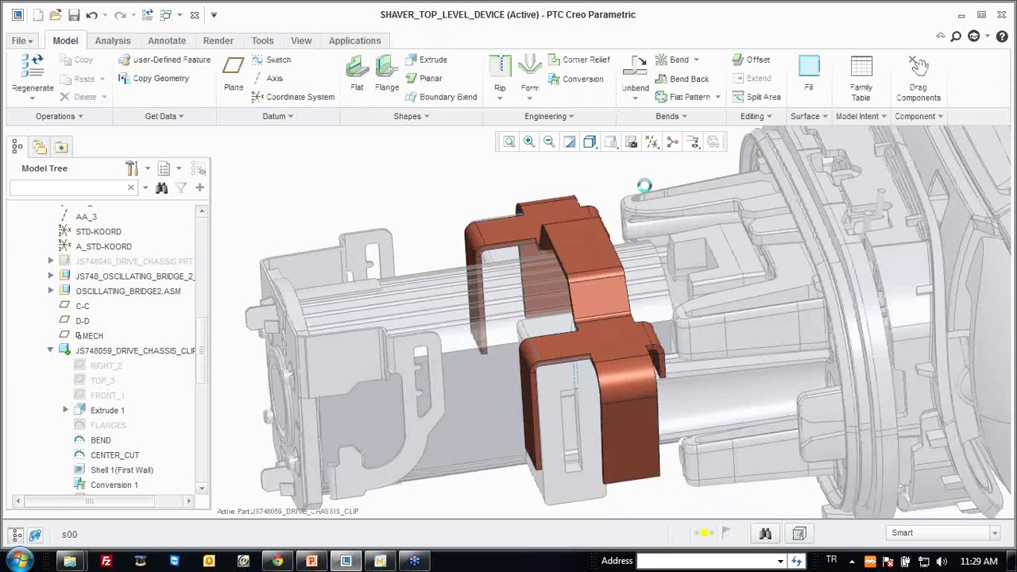
{"action": "middle_click_drag", "start_coordinate": [645, 185], "coordinate": [524, 262]}
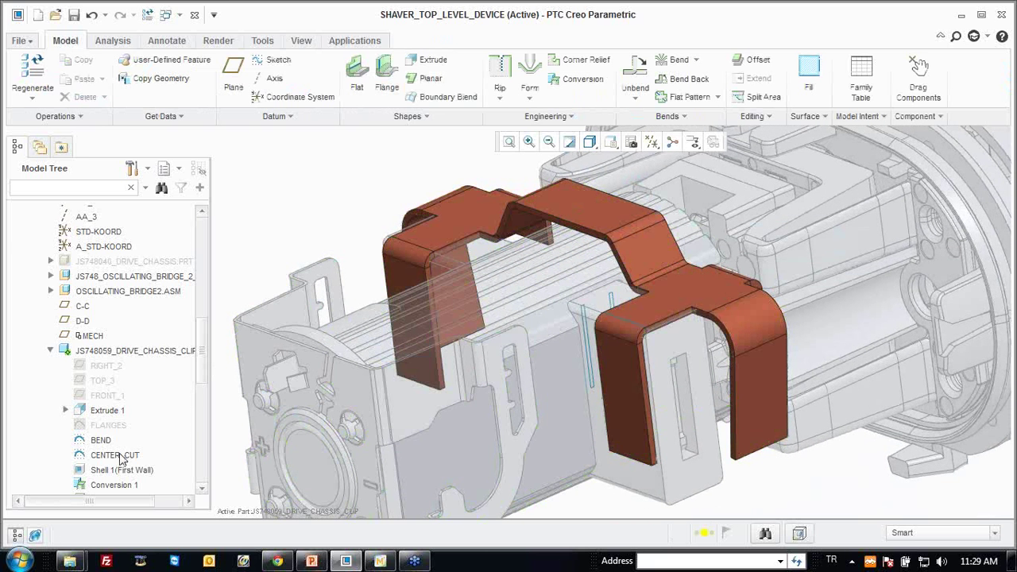
Extrude the CENTER_CUT sketch as a flipped cut 46.70 deep through both legs.
{"action": "left_click", "coordinate": [119, 456]}
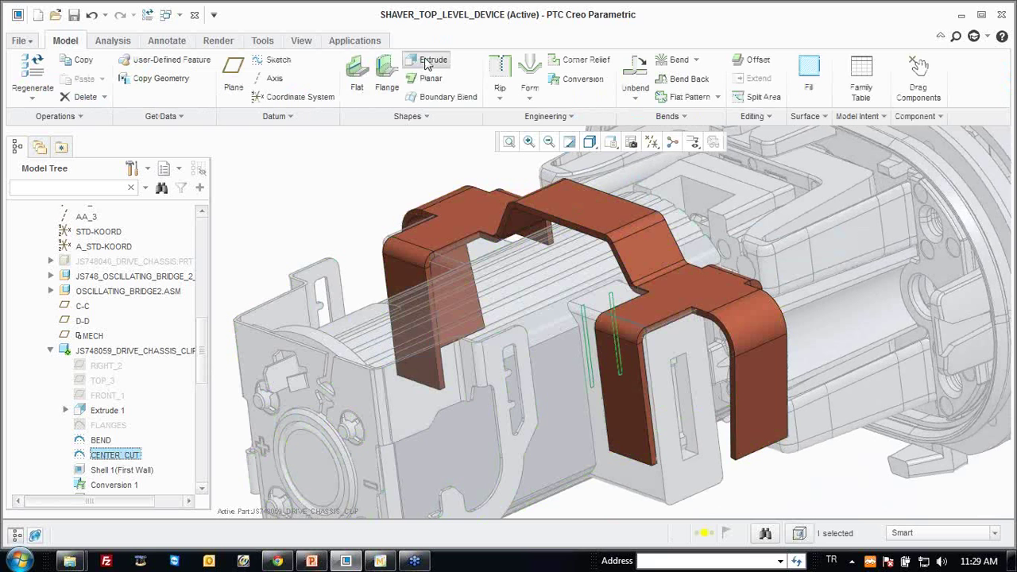
{"action": "left_click", "coordinate": [430, 61]}
{"action": "right_click", "coordinate": [672, 365]}
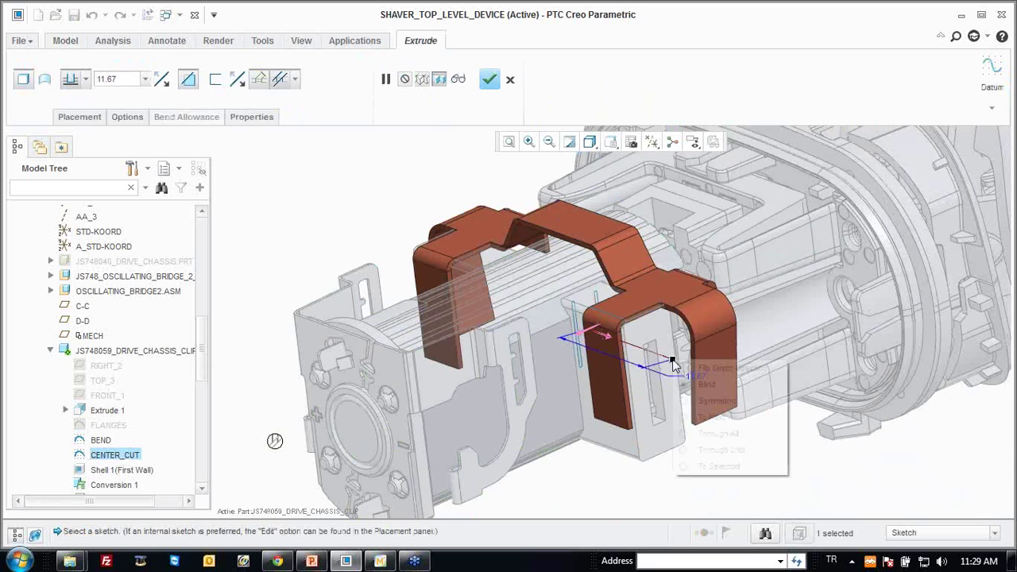
{"action": "left_click", "coordinate": [677, 364]}
{"action": "mouse_move", "coordinate": [633, 349]}
{"action": "left_mouse_down"}
{"action": "mouse_move", "coordinate": [718, 374]}
{"action": "mouse_move", "coordinate": [745, 432]}
{"action": "left_mouse_up"}
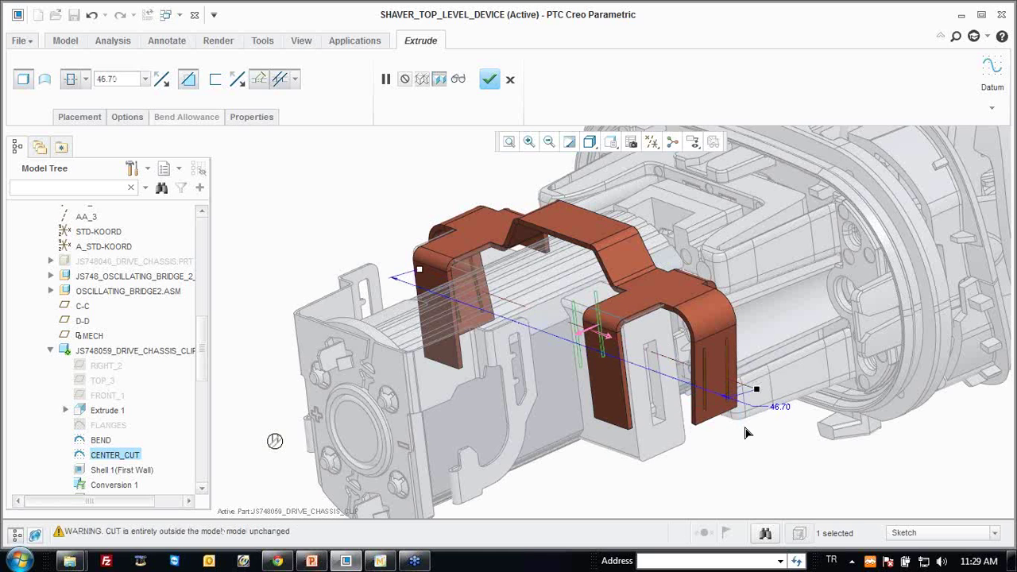
{"action": "middle_click", "coordinate": [366, 199]}
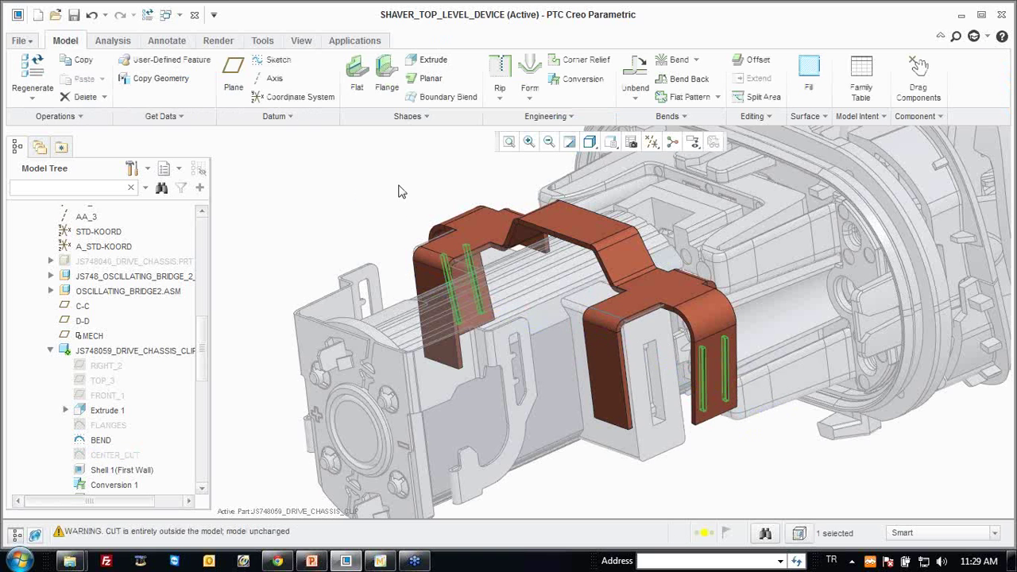
{"action": "scroll", "coordinate": [669, 344], "scroll_direction": "down", "scroll_amount": 3}
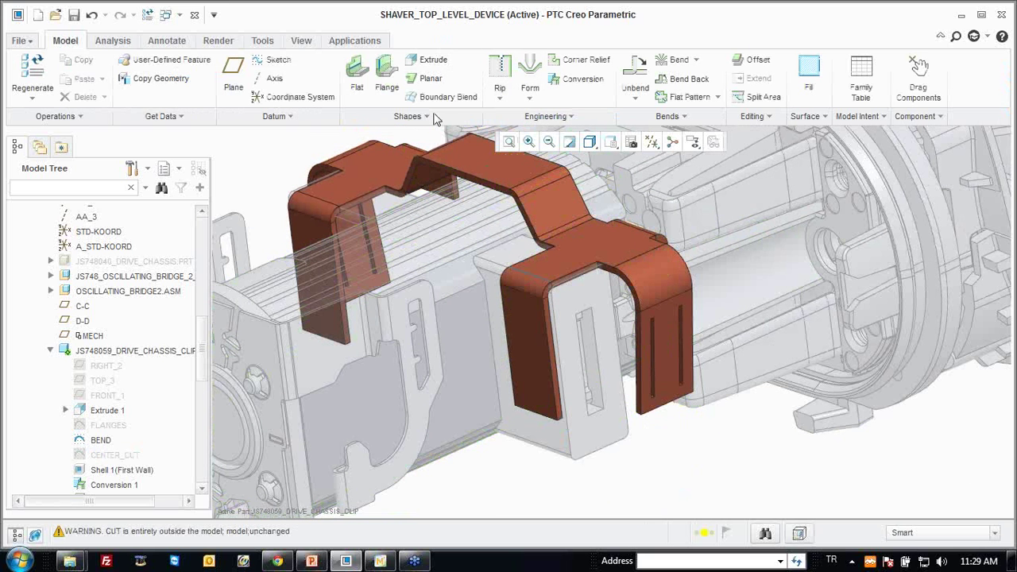
Add a Rip Connect joining the upper ends of the two slots.
{"action": "left_click", "coordinate": [501, 93]}
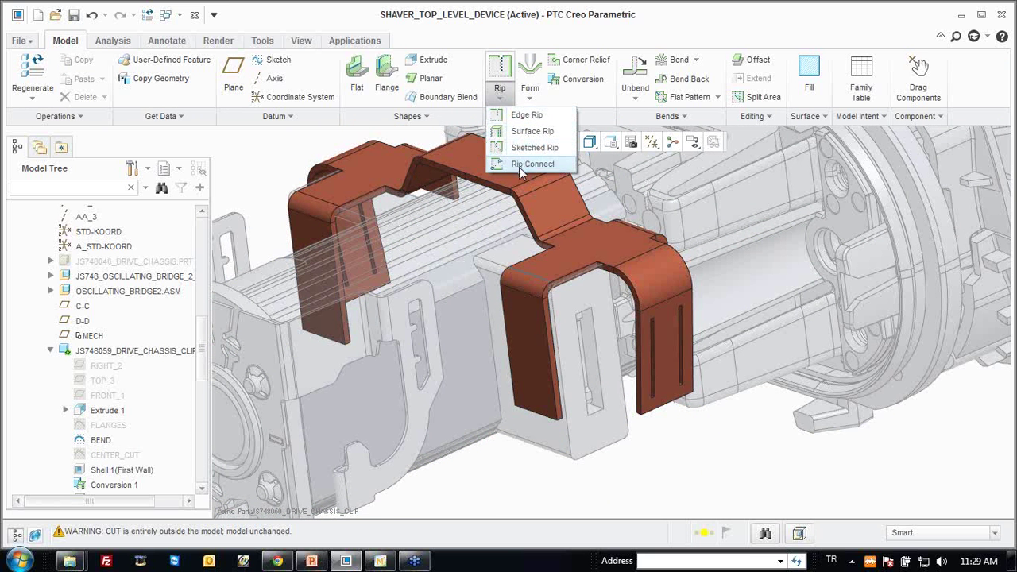
{"action": "left_click", "coordinate": [530, 164]}
{"action": "scroll", "coordinate": [660, 320], "scroll_direction": "down", "scroll_amount": 3}
{"action": "left_click", "coordinate": [655, 313]}
{"action": "left_click", "coordinate": [695, 296]}
{"action": "middle_click", "coordinate": [695, 282]}
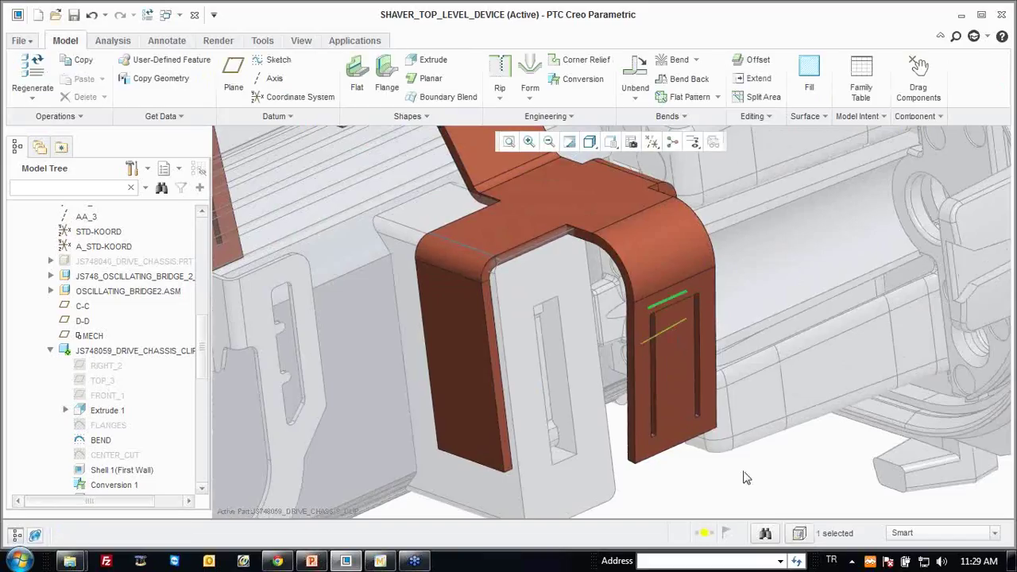
{"action": "left_click", "coordinate": [670, 63]}
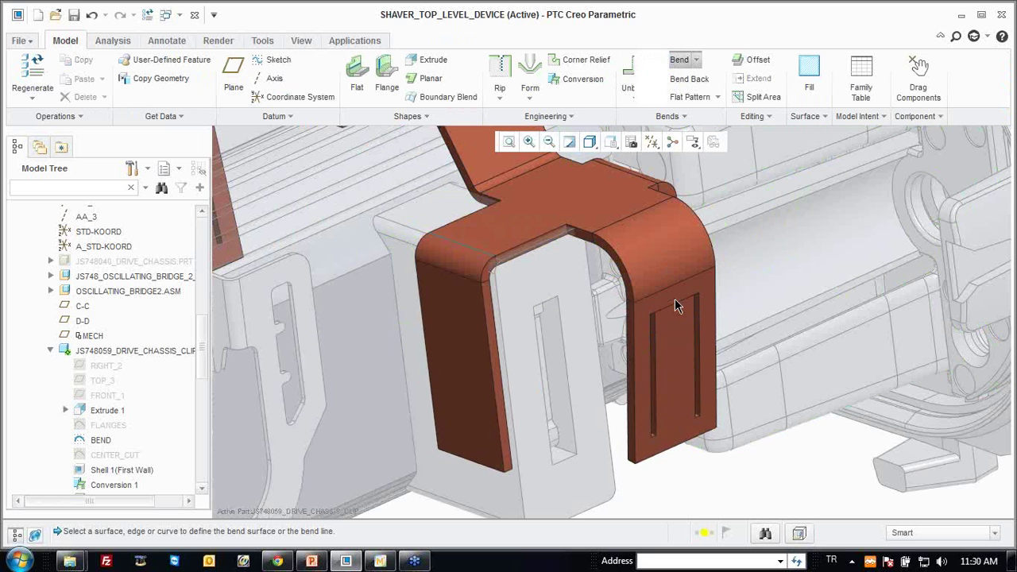
Bend the tongue between the slots in the flipped direction, placing the bend line at -6.5.
{"action": "left_click", "coordinate": [677, 307]}
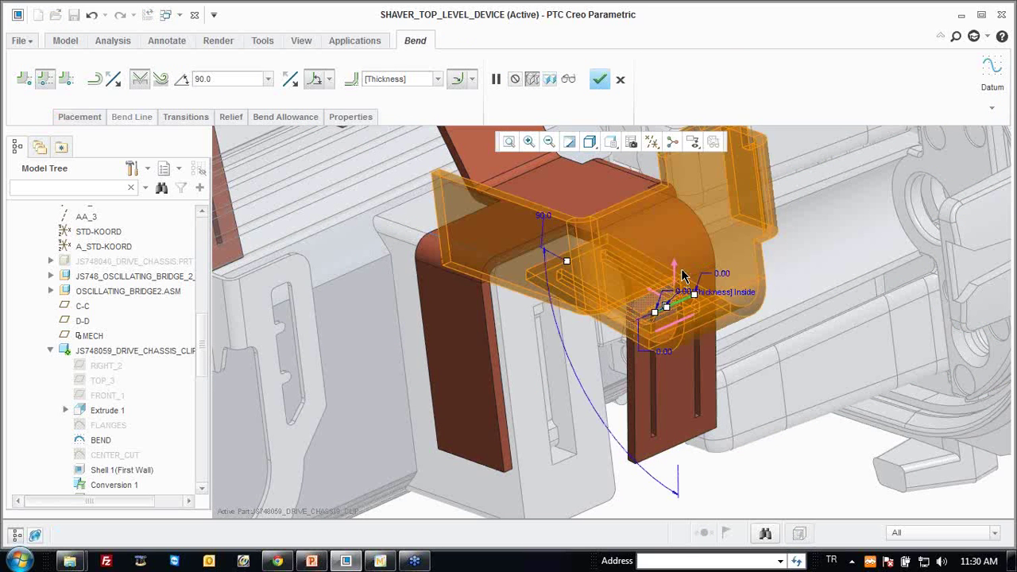
{"action": "left_click", "coordinate": [675, 270]}
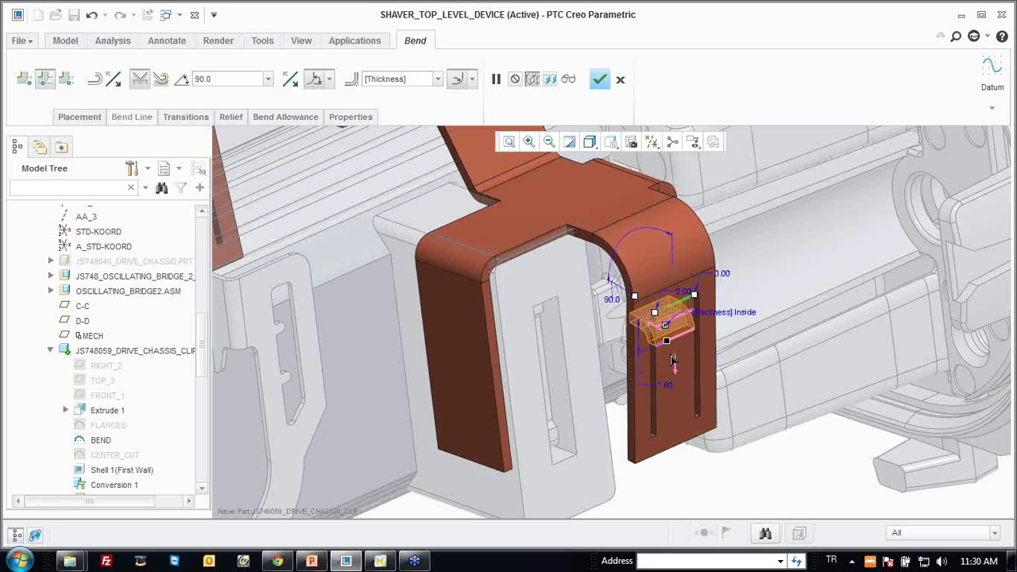
{"action": "left_click_drag", "start_coordinate": [666, 308], "coordinate": [667, 387]}
{"action": "double_click", "coordinate": [666, 447]}
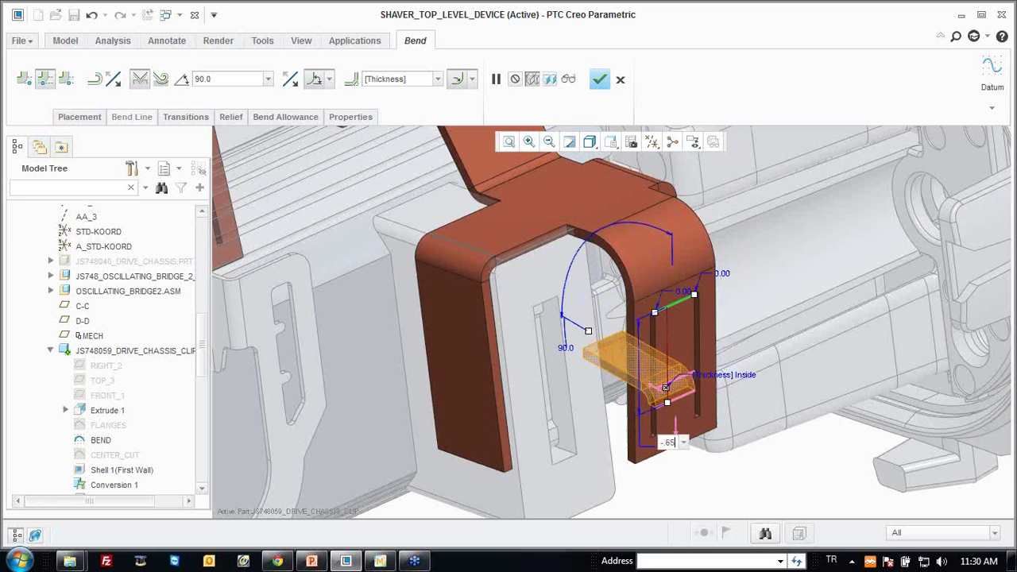
{"action": "key", "text": "Return"}
{"action": "key", "text": "ctrl+z"}
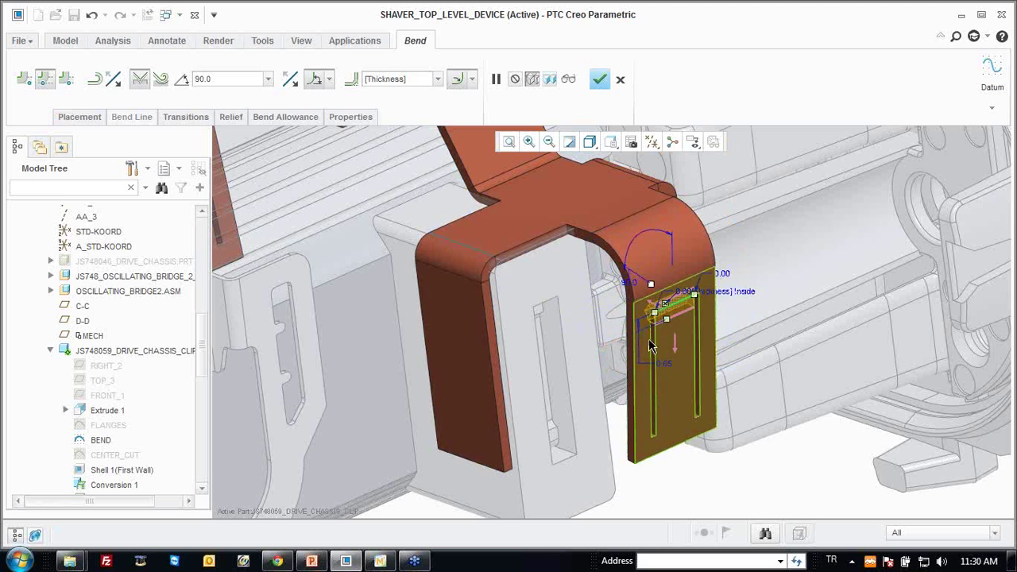
{"action": "double_click", "coordinate": [666, 447]}
{"action": "type", "text": "-6.5"}
{"action": "key", "text": "Return"}
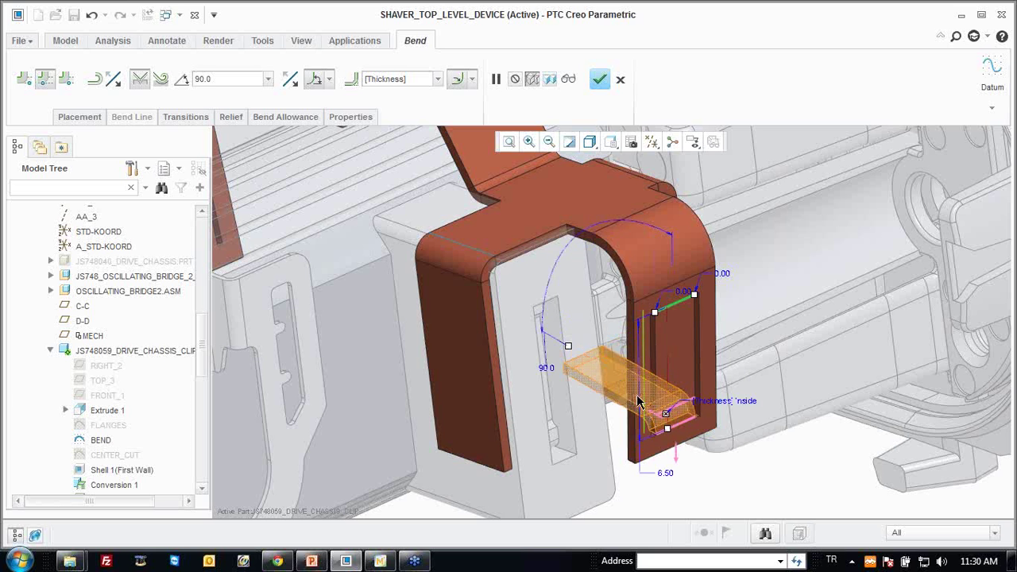
Set the tongue bend angle to 10° and complete the bend.
{"action": "double_click", "coordinate": [547, 372]}
{"action": "type", "text": "10"}
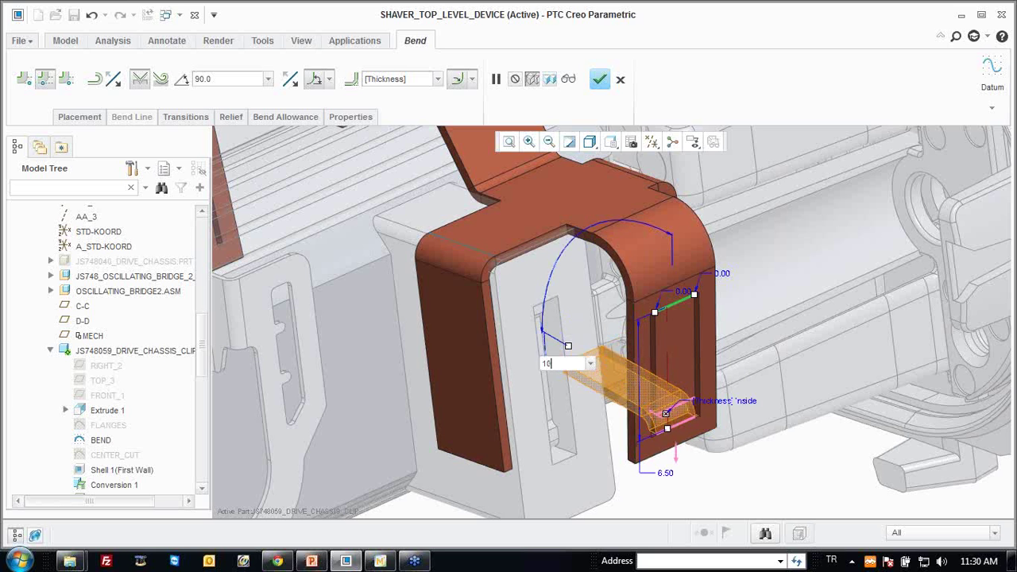
{"action": "key", "text": "Return"}
{"action": "middle_click_drag", "start_coordinate": [568, 393], "coordinate": [624, 403]}
{"action": "middle_click", "coordinate": [698, 449]}
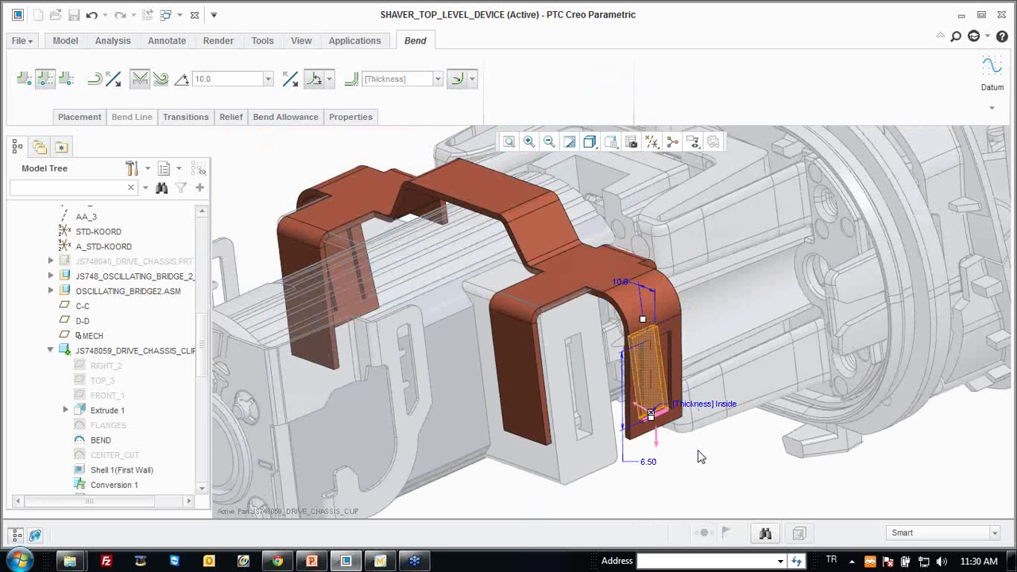
{"action": "left_click", "coordinate": [340, 155]}
{"action": "middle_click_drag", "start_coordinate": [340, 155], "coordinate": [454, 198]}
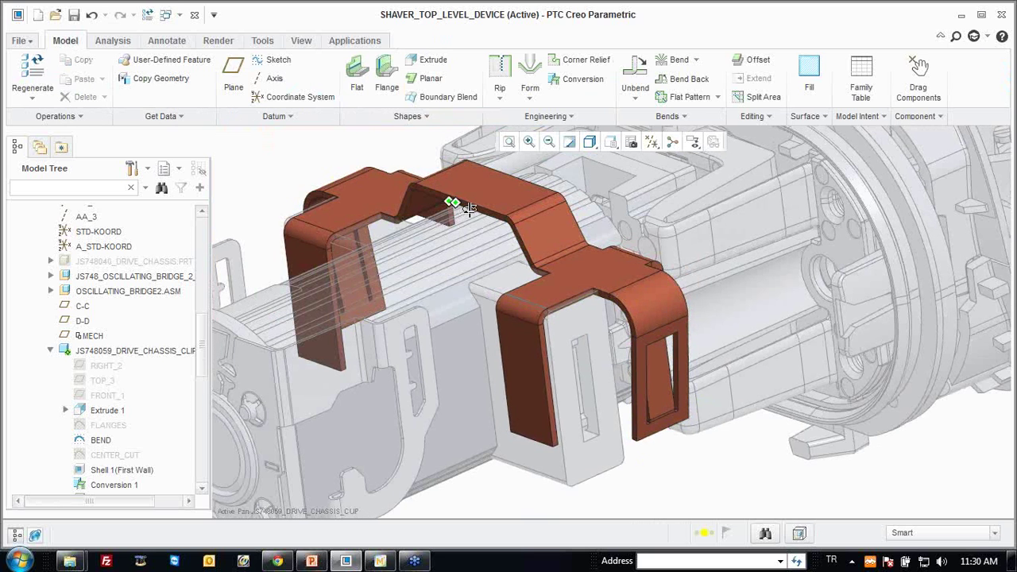
Start a Sketched Form with an internal sketch on the clip's top face, adding TOP_3 as a reference.
{"action": "middle_click_drag", "start_coordinate": [544, 215], "coordinate": [570, 237], "text": "shift"}
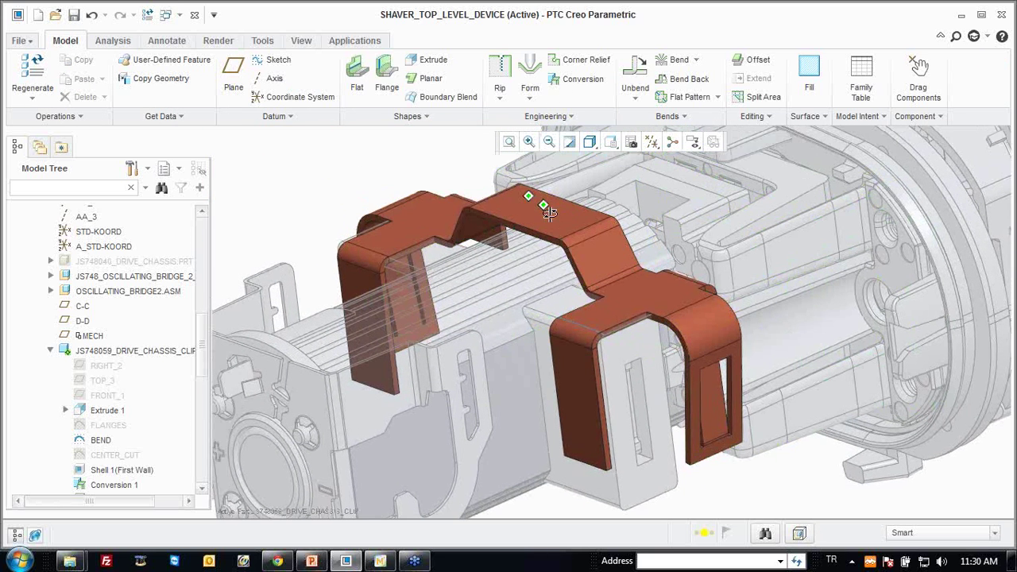
{"action": "left_click", "coordinate": [530, 89]}
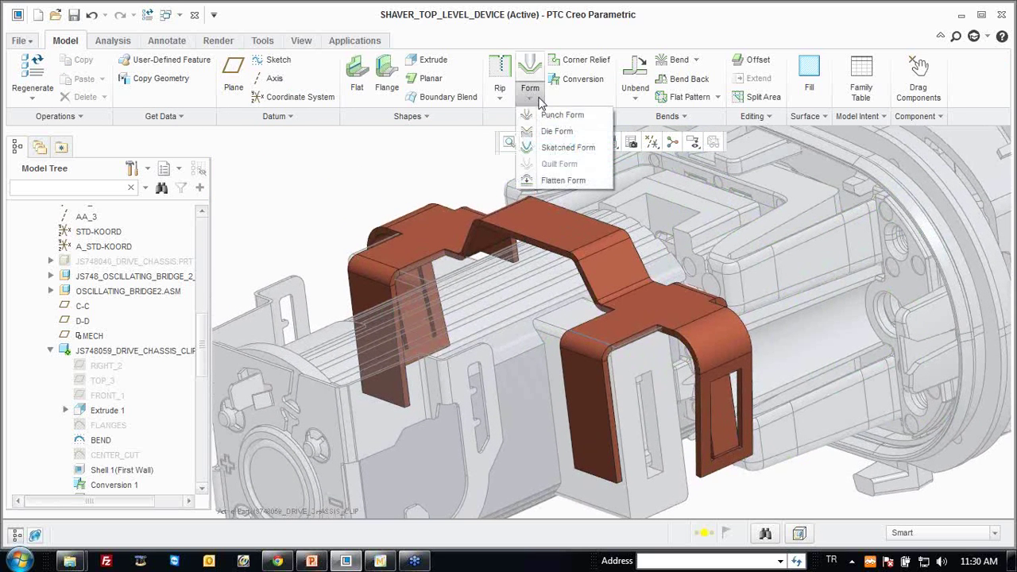
{"action": "left_click", "coordinate": [565, 147]}
{"action": "scroll", "coordinate": [561, 154], "scroll_direction": "down", "scroll_amount": 2}
{"action": "scroll", "coordinate": [561, 154], "scroll_direction": "down", "scroll_amount": 2}
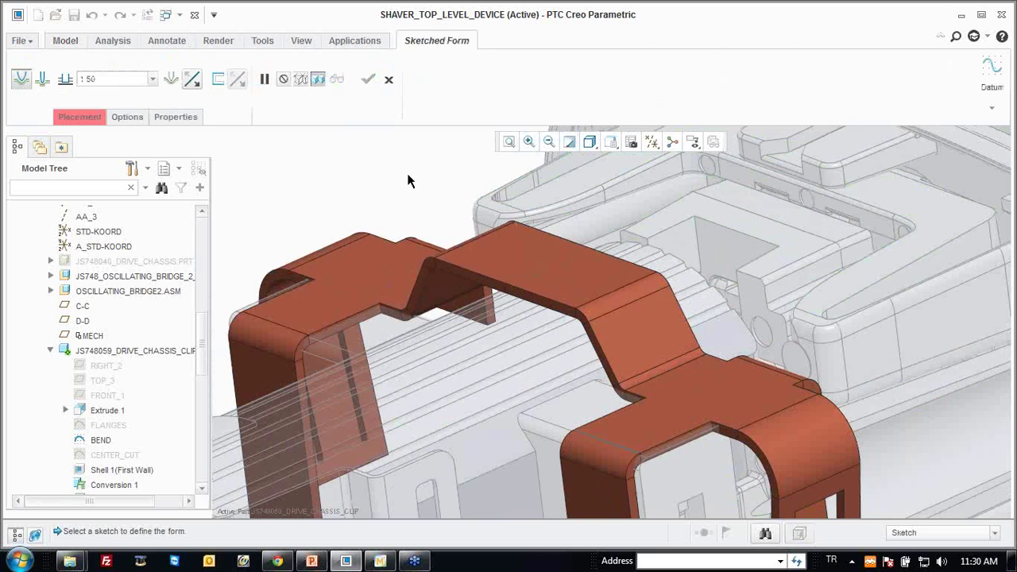
{"action": "right_click", "coordinate": [405, 171]}
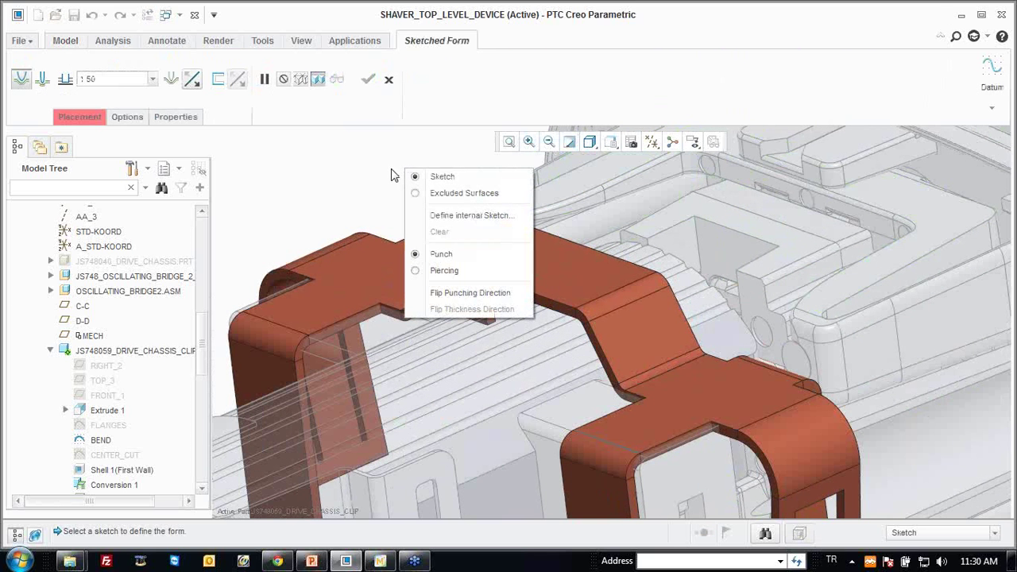
{"action": "left_click", "coordinate": [449, 216]}
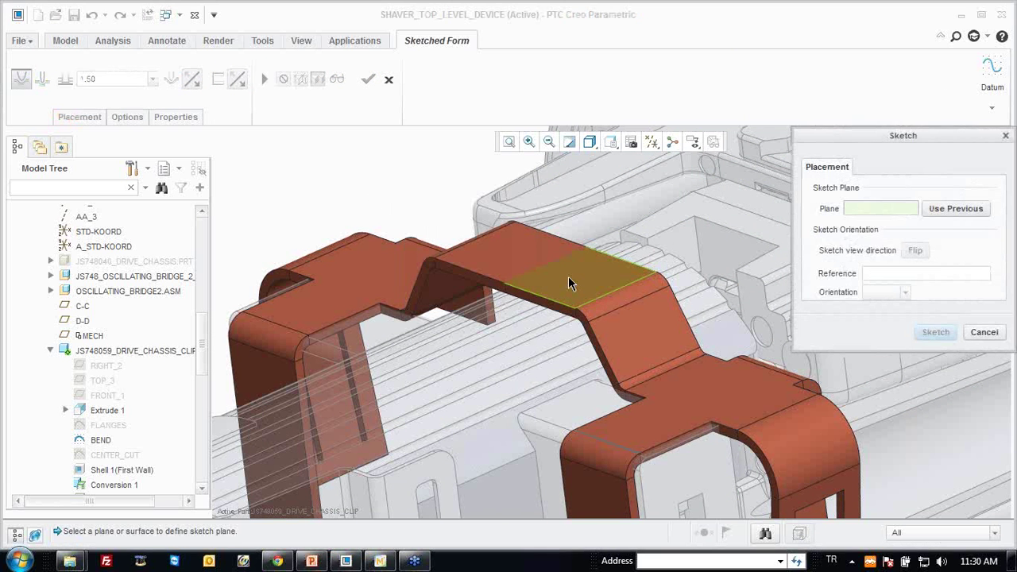
{"action": "left_click", "coordinate": [568, 276]}
{"action": "middle_click_drag", "start_coordinate": [568, 275], "coordinate": [468, 231]}
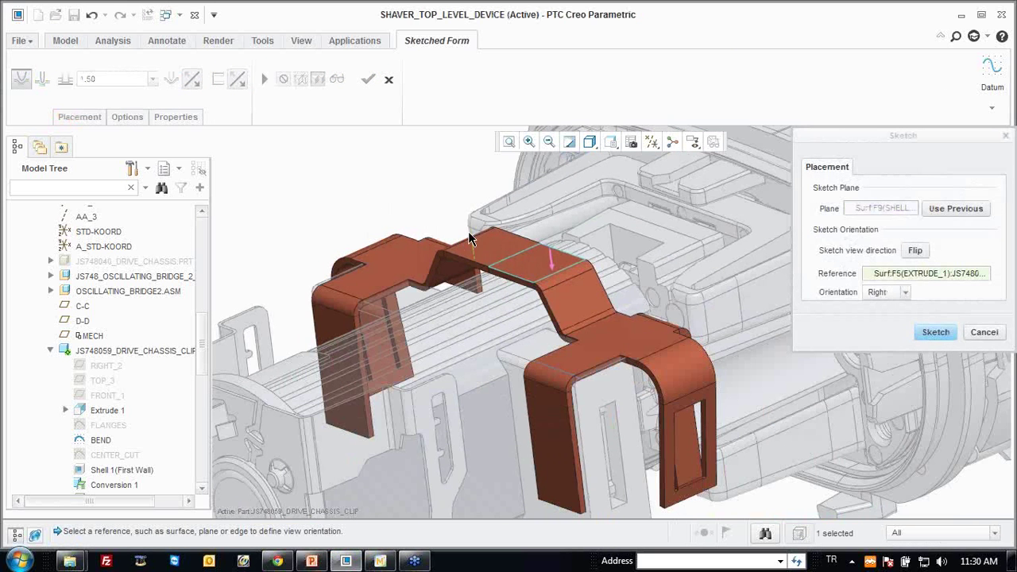
{"action": "middle_click", "coordinate": [454, 185]}
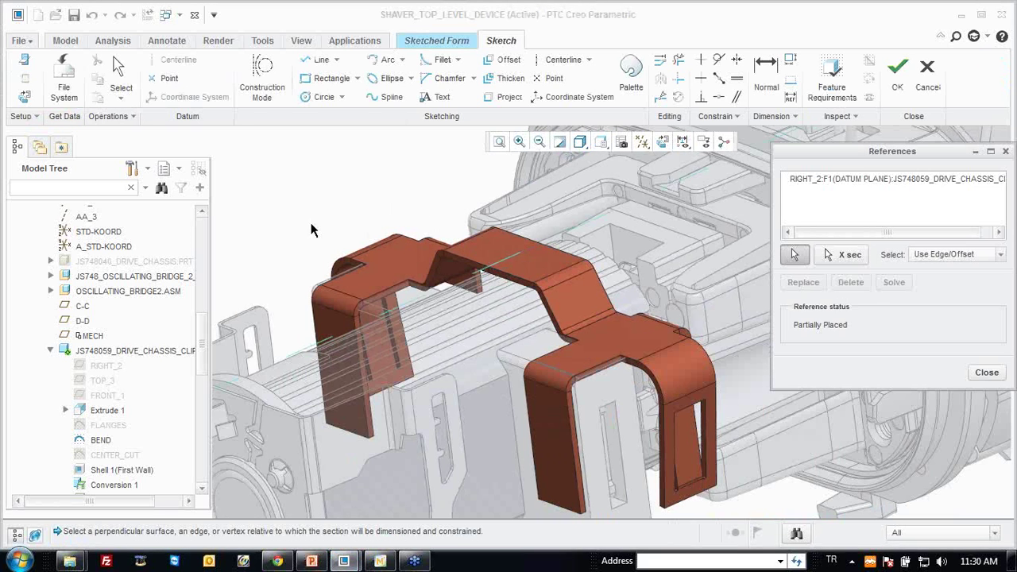
{"action": "left_click", "coordinate": [96, 383]}
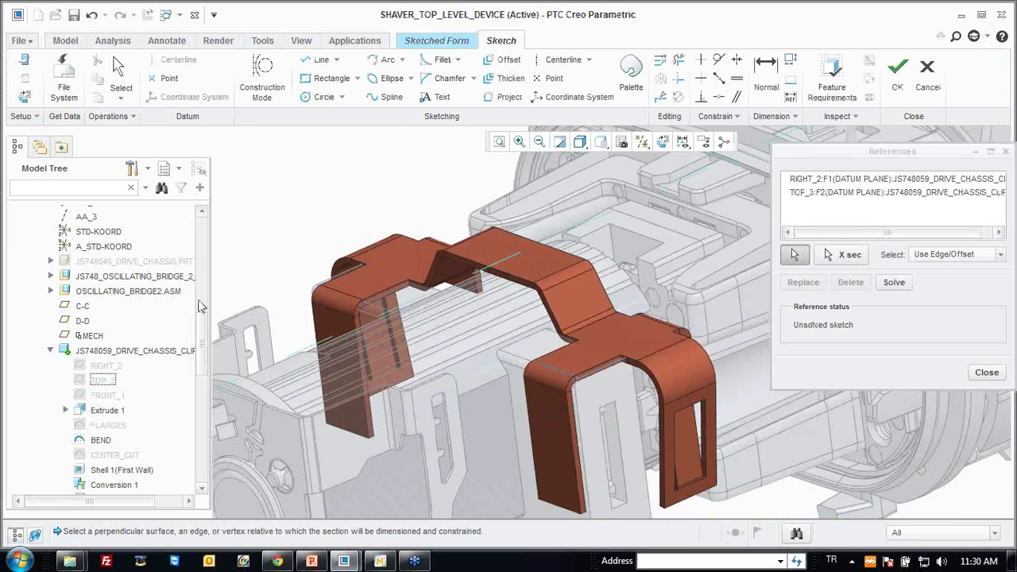
{"action": "middle_click", "coordinate": [353, 200]}
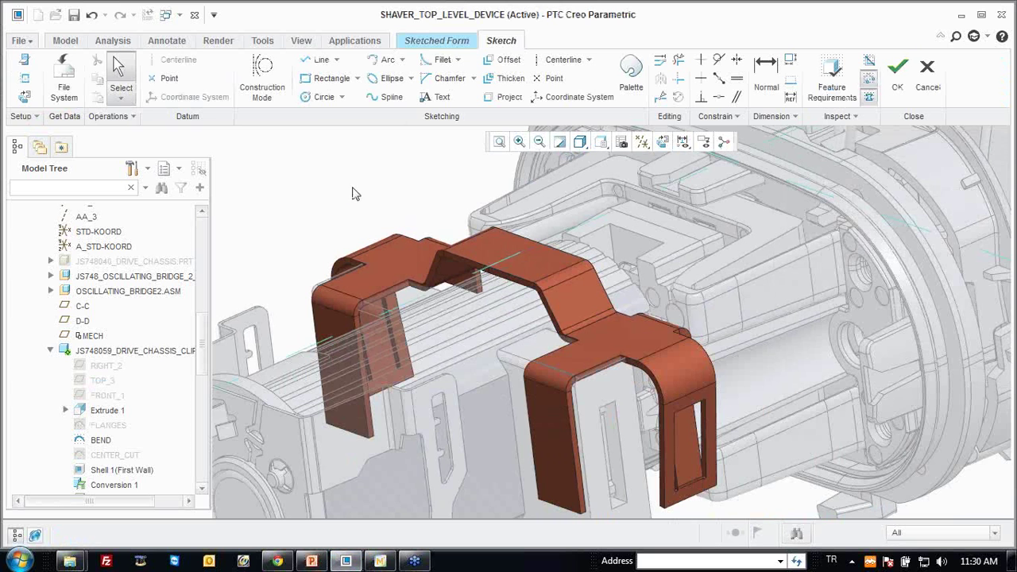
Sketch a 2.50-diameter circle offset 20.50 from the reference and finish the sketch.
{"action": "left_click", "coordinate": [325, 97]}
{"action": "scroll", "coordinate": [516, 276], "scroll_direction": "down", "scroll_amount": 3}
{"action": "left_click", "coordinate": [520, 276]}
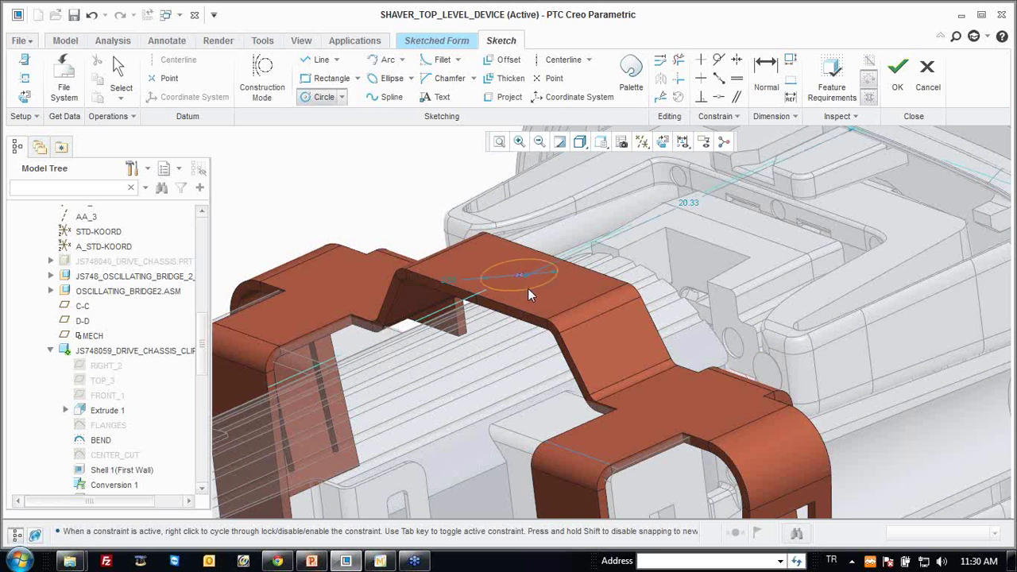
{"action": "left_click", "coordinate": [528, 288]}
{"action": "middle_click", "coordinate": [527, 285]}
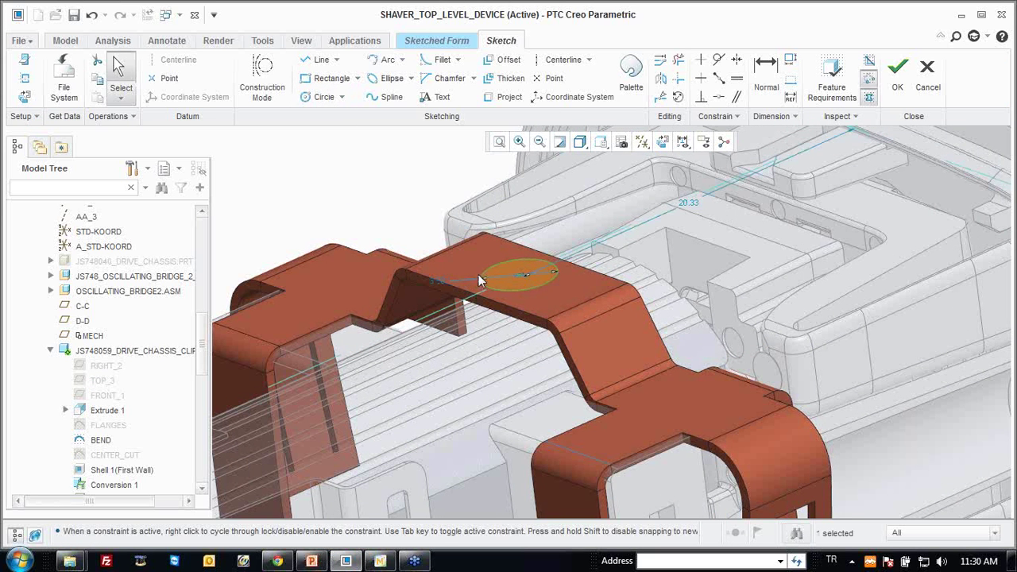
{"action": "double_click", "coordinate": [438, 279]}
{"action": "type", "text": "2.5"}
{"action": "key", "text": "Return"}
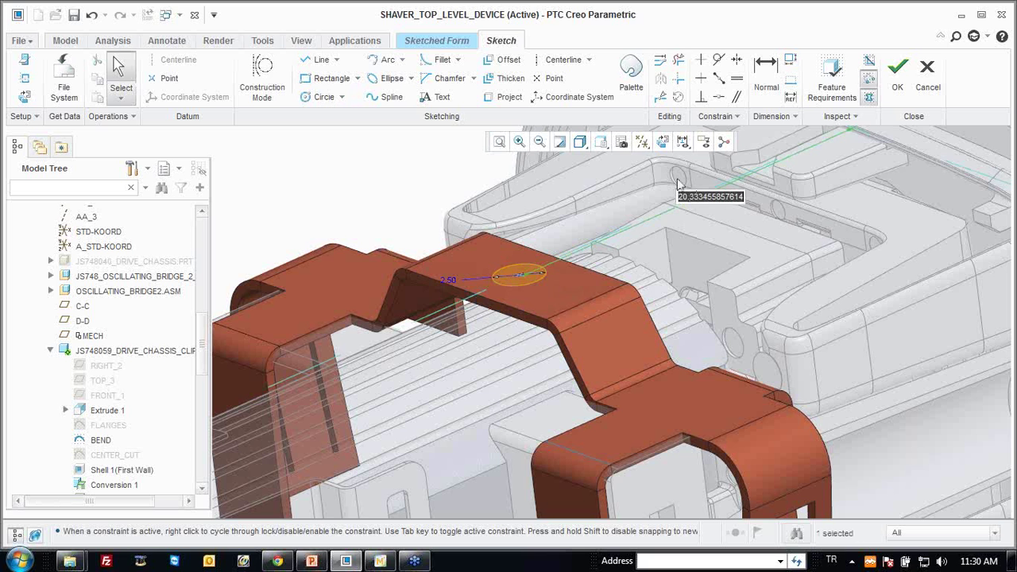
{"action": "type", "text": "0.5"}
{"action": "key", "text": "Return"}
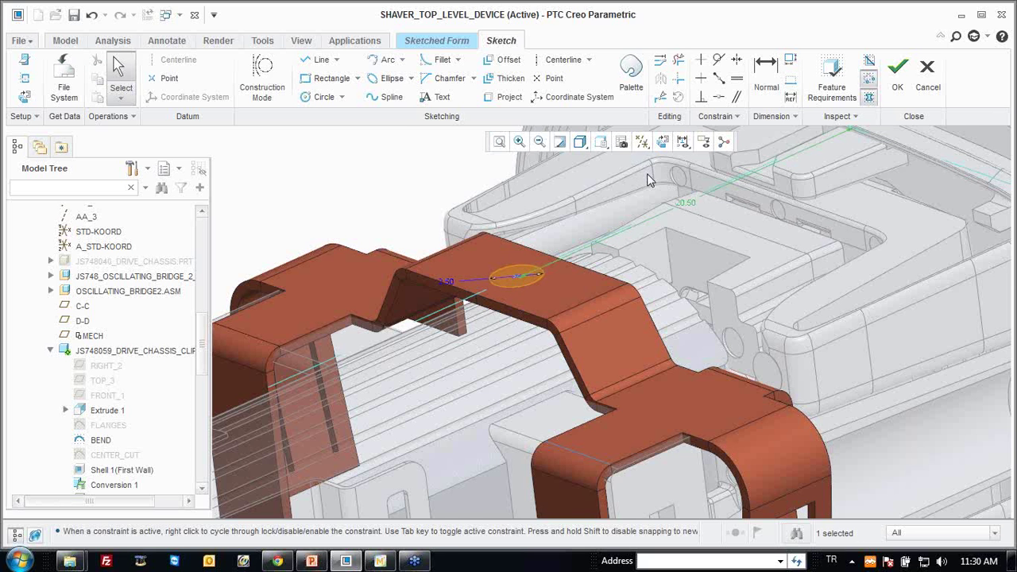
{"action": "middle_click_drag", "start_coordinate": [648, 180], "coordinate": [568, 279]}
{"action": "right_click", "coordinate": [438, 187]}
{"action": "left_click", "coordinate": [463, 381]}
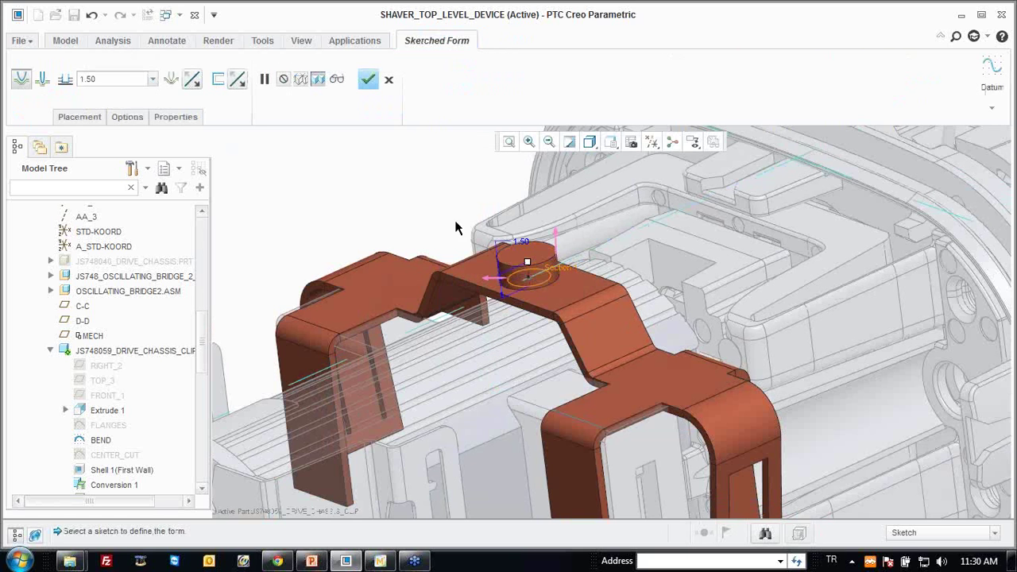
Set the form depth to 1.00 and turn off capped ends.
{"action": "double_click", "coordinate": [525, 240]}
{"action": "type", "text": "1"}
{"action": "key", "text": "Return"}
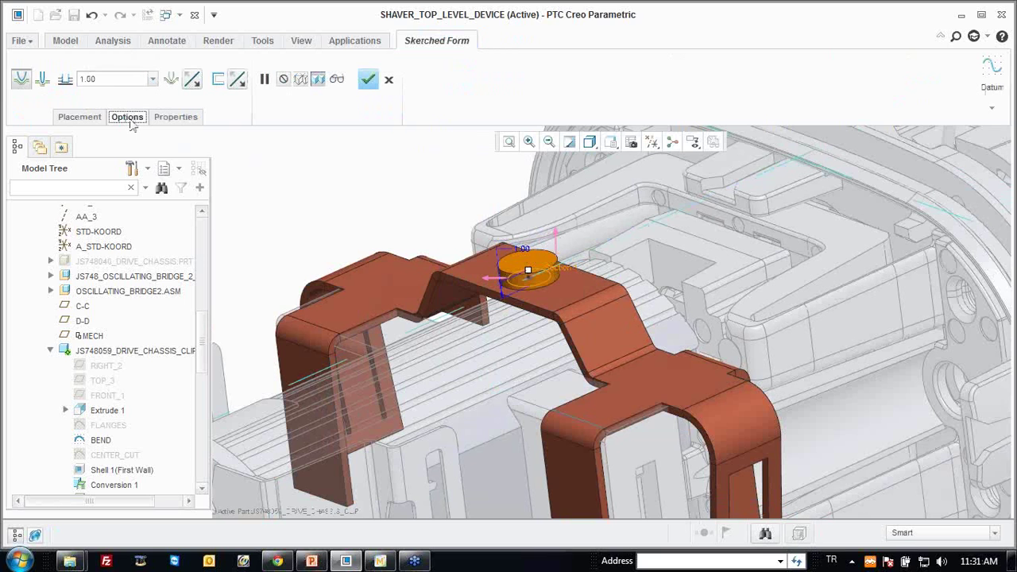
{"action": "left_click", "coordinate": [128, 118]}
{"action": "left_click", "coordinate": [132, 206]}
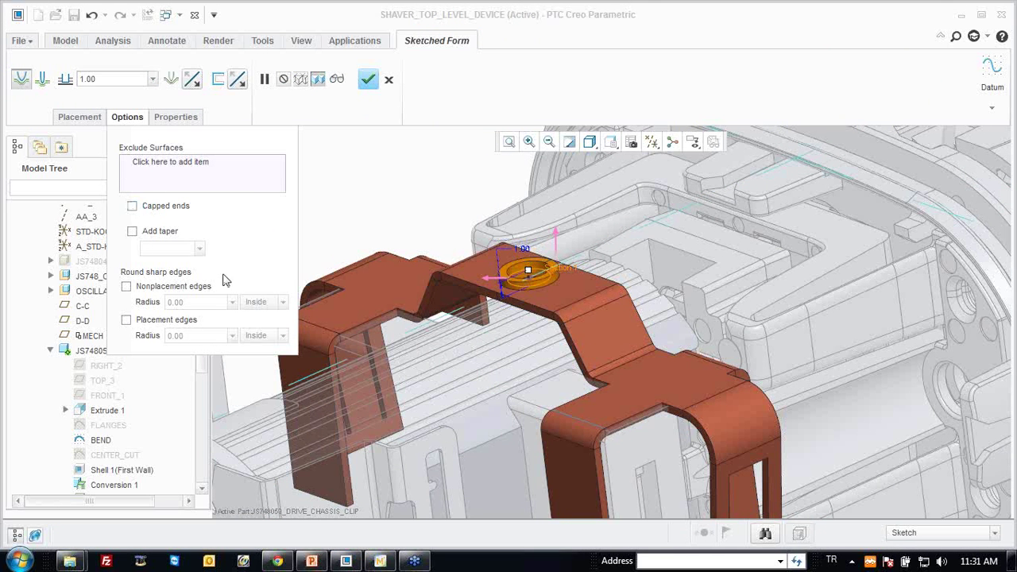
Round both placement and non-placement edges at 0.5 * Thickness and finish the form.
{"action": "left_click", "coordinate": [162, 286]}
{"action": "left_click", "coordinate": [155, 320]}
{"action": "left_click", "coordinate": [233, 302]}
{"action": "left_click", "coordinate": [195, 341]}
{"action": "left_click", "coordinate": [232, 335]}
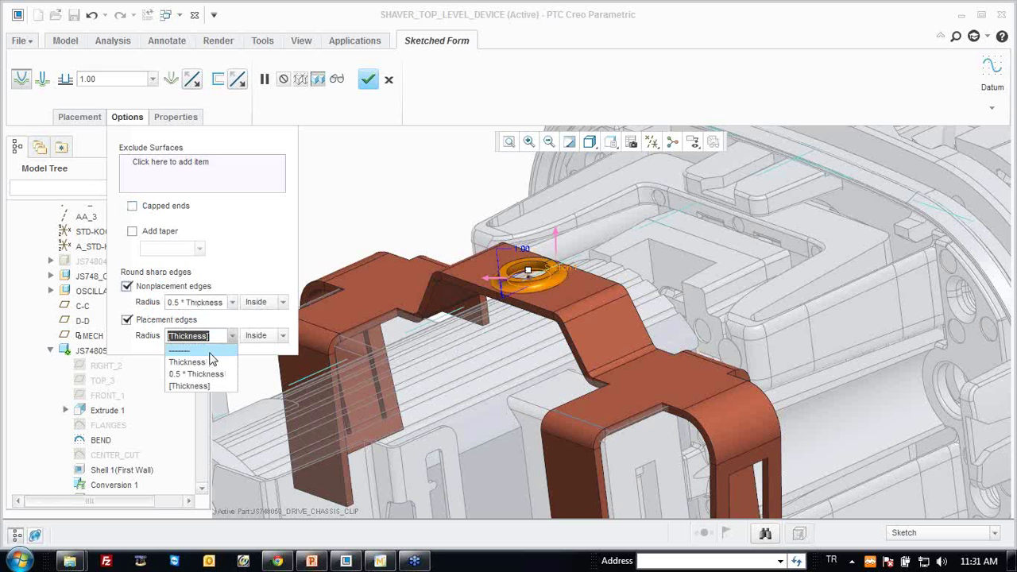
{"action": "left_click", "coordinate": [206, 374]}
{"action": "middle_click", "coordinate": [421, 198]}
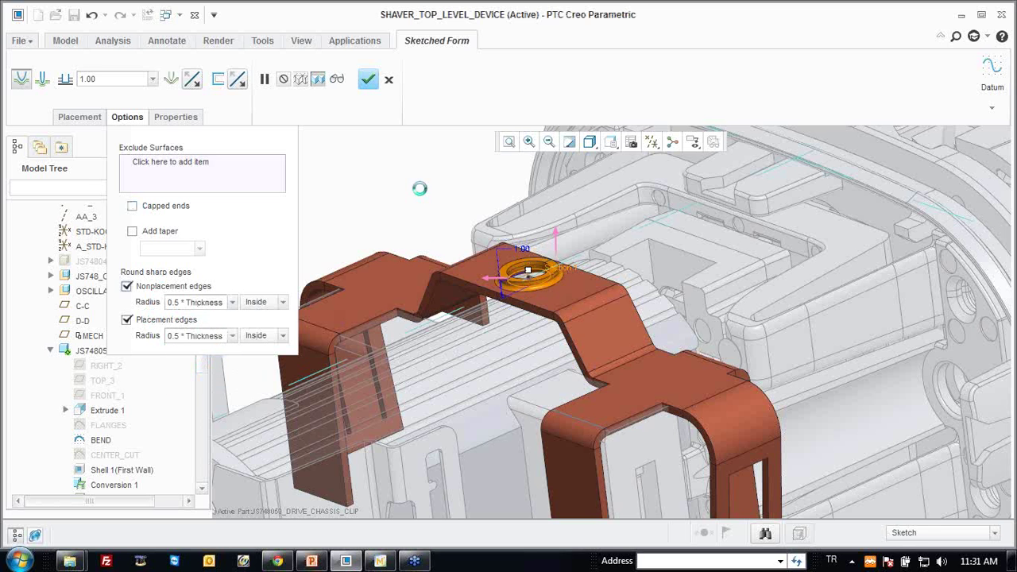
{"action": "middle_click_drag", "start_coordinate": [405, 193], "coordinate": [419, 219]}
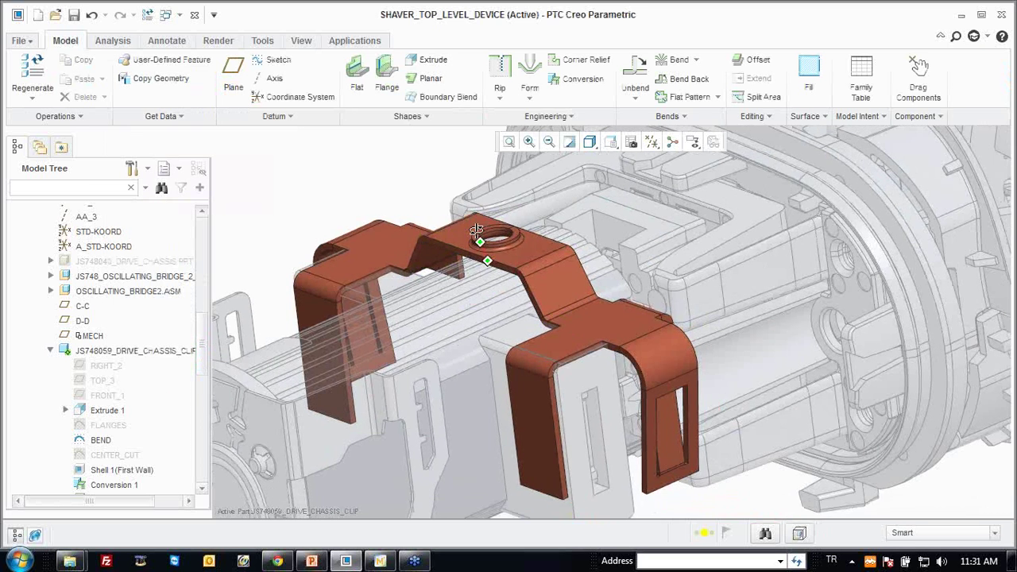
{"action": "middle_click_drag", "start_coordinate": [477, 234], "coordinate": [524, 433]}
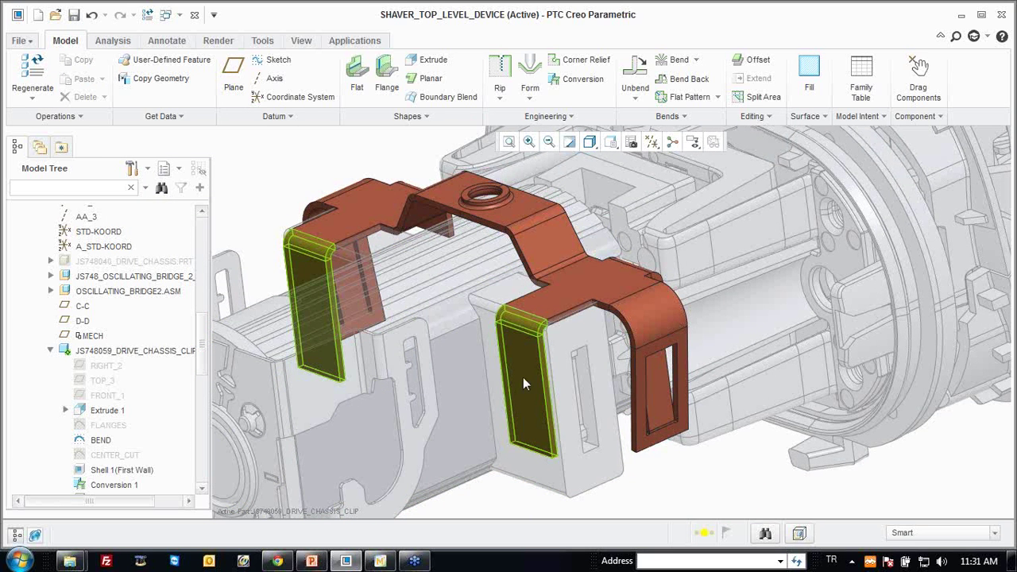
{"action": "key", "text": "ctrl+d"}
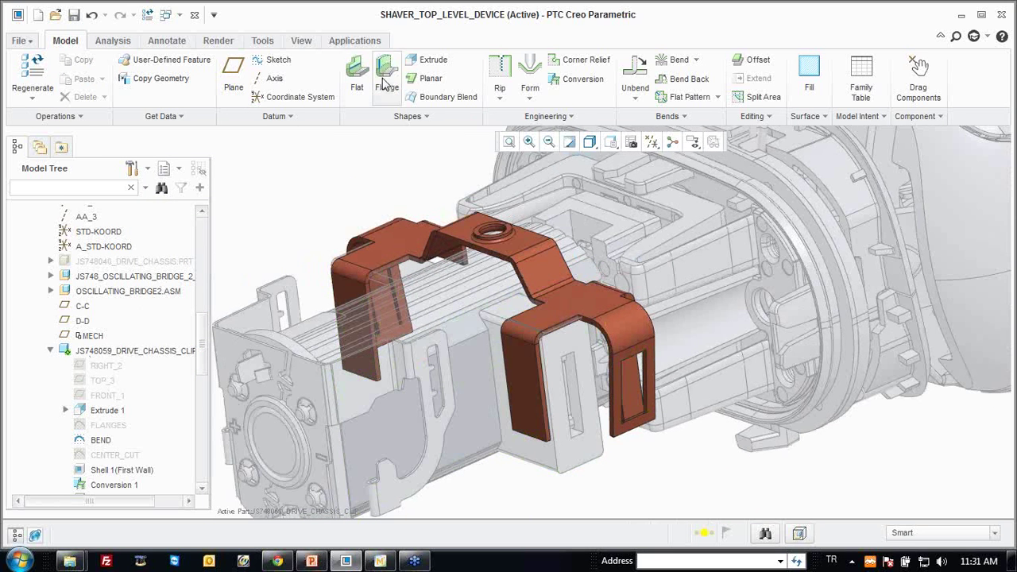
Create a C-shaped flange on the near leg's bottom edge, flipped to the wall's other side.
{"action": "left_click", "coordinate": [387, 79]}
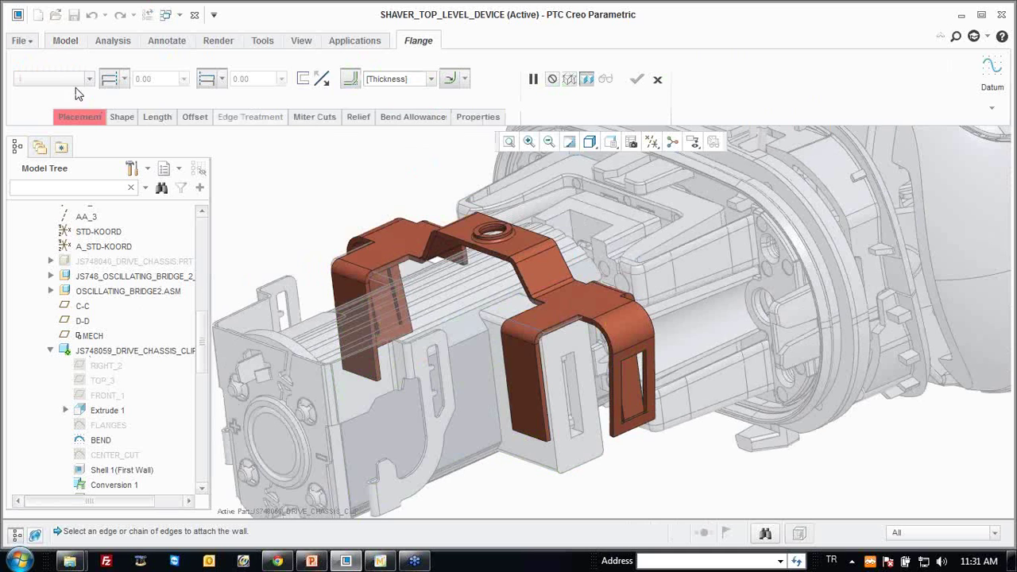
{"action": "left_click", "coordinate": [89, 79]}
{"action": "left_click", "coordinate": [35, 121]}
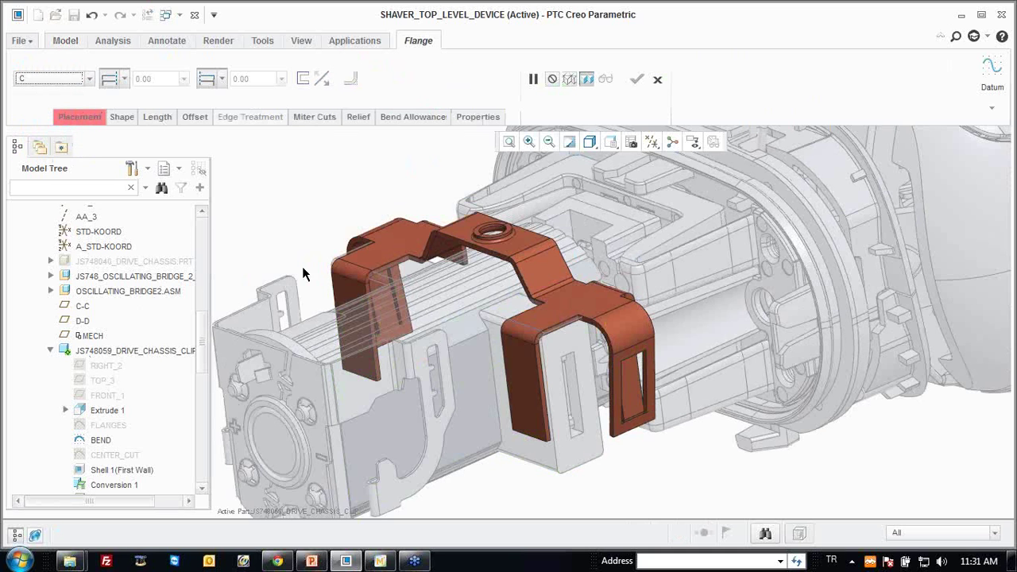
{"action": "left_click", "coordinate": [532, 438]}
{"action": "scroll", "coordinate": [532, 438], "scroll_direction": "down", "scroll_amount": 2}
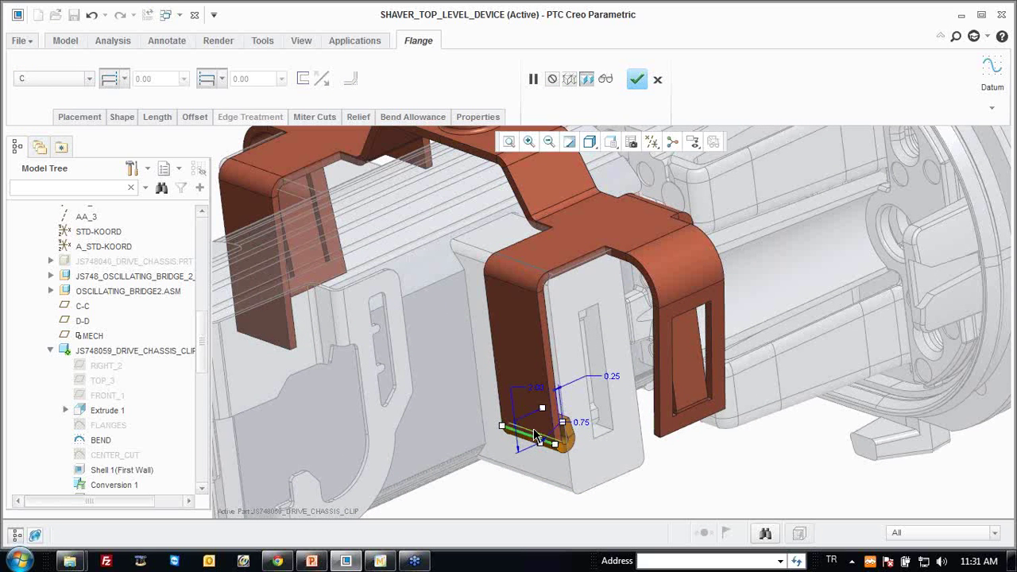
{"action": "left_click", "coordinate": [556, 439]}
{"action": "scroll", "coordinate": [529, 433], "scroll_direction": "down", "scroll_amount": 2}
Try the S flange shape, revert to C, and finish the flange.
{"action": "left_click", "coordinate": [72, 83]}
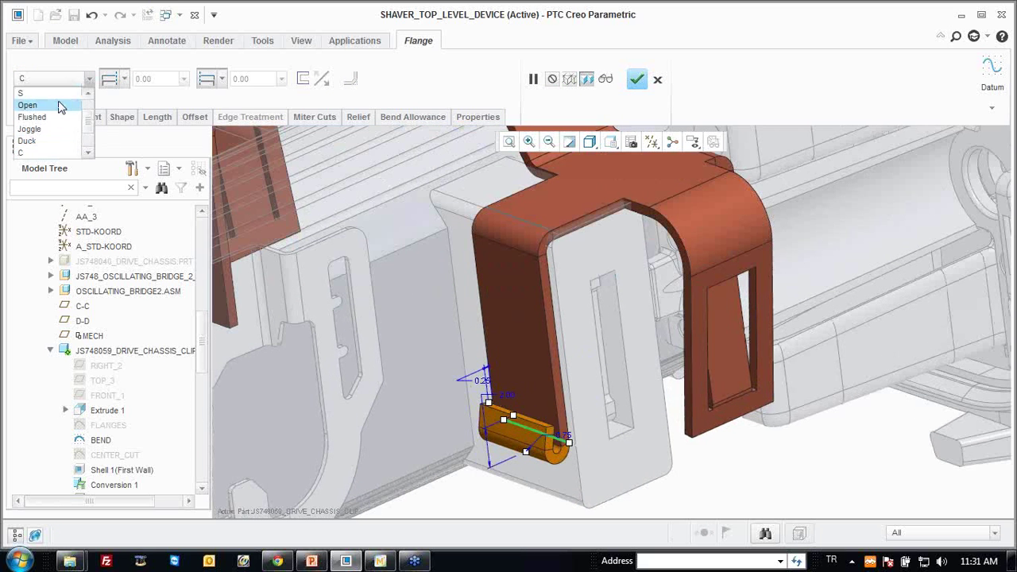
{"action": "left_click", "coordinate": [44, 119]}
{"action": "left_click", "coordinate": [66, 83]}
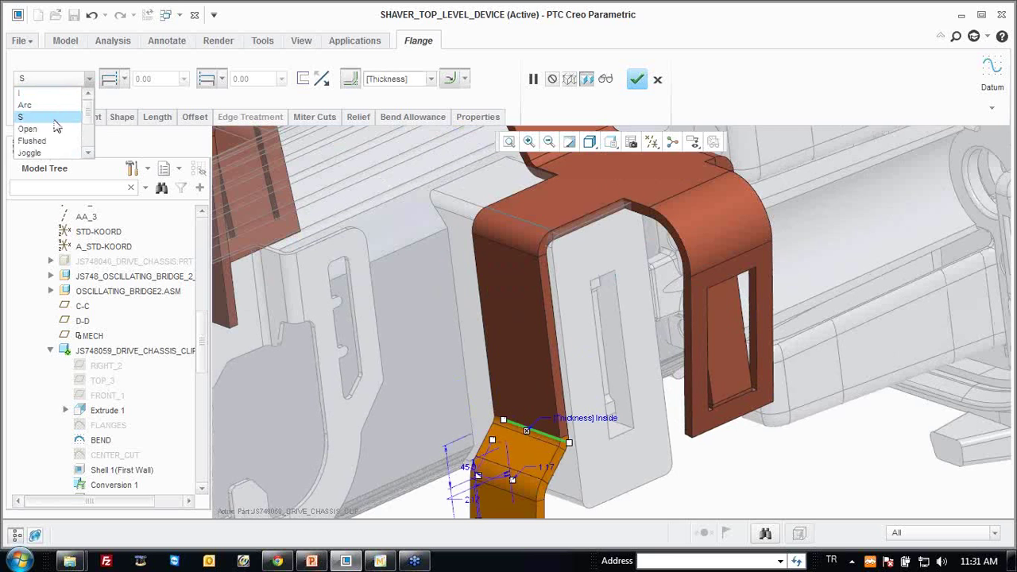
{"action": "left_click", "coordinate": [55, 137]}
{"action": "scroll", "coordinate": [374, 203], "scroll_direction": "up", "scroll_amount": 2}
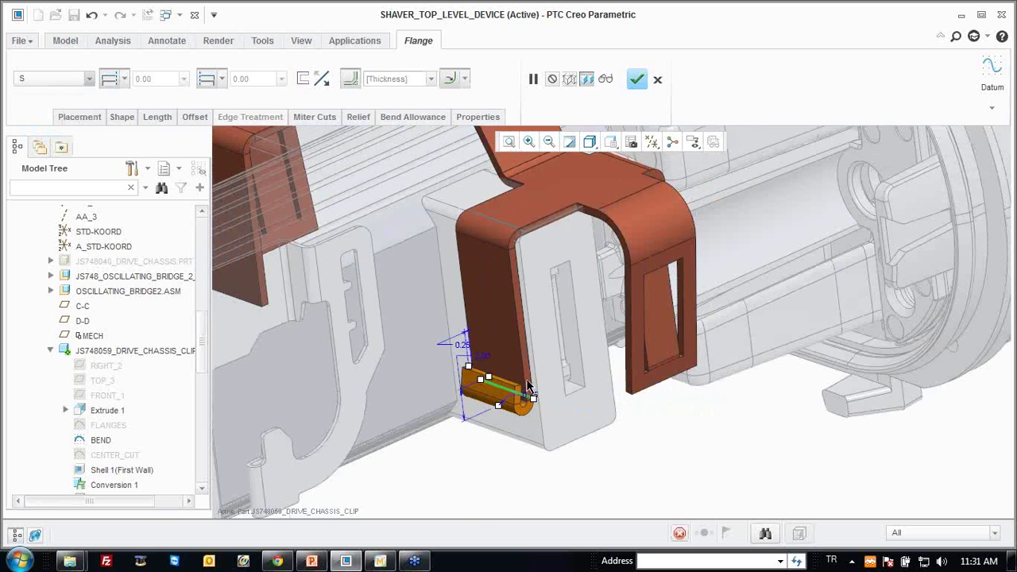
{"action": "middle_click", "coordinate": [622, 458]}
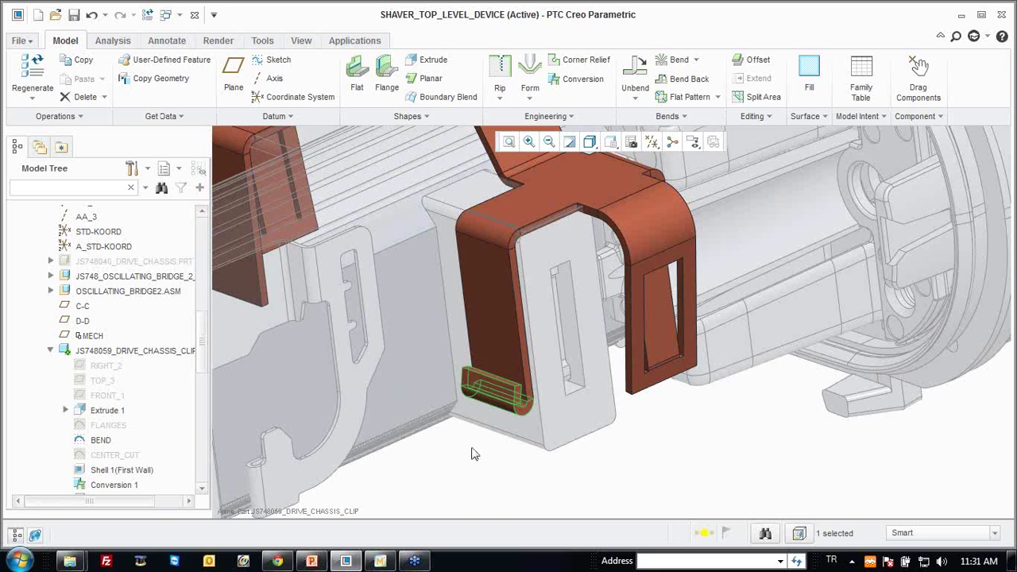
{"action": "left_click", "coordinate": [552, 437]}
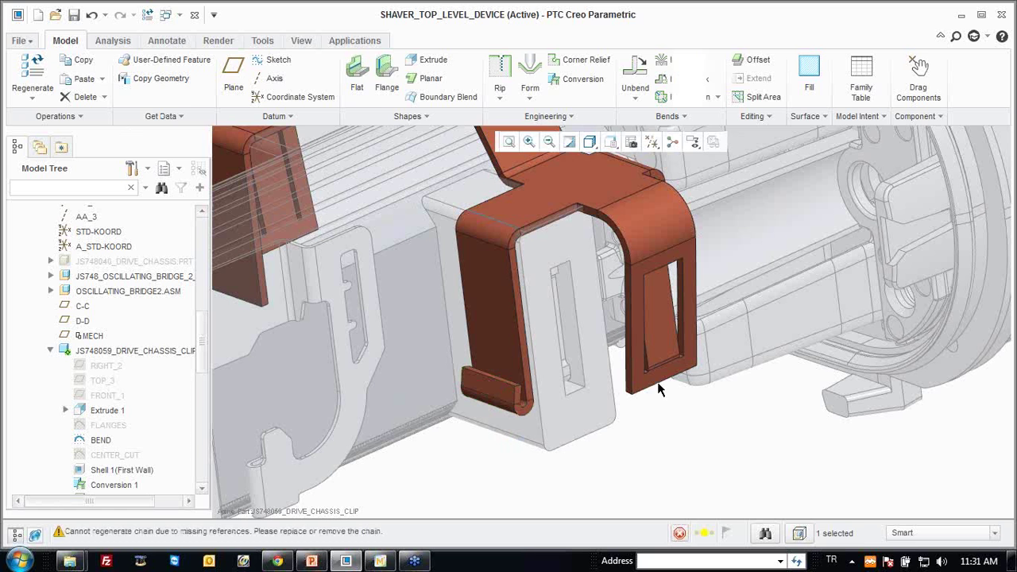
Place the pasted flange copy on the neighbouring leg's bottom edge.
{"action": "left_click", "coordinate": [649, 385]}
{"action": "middle_click", "coordinate": [640, 453]}
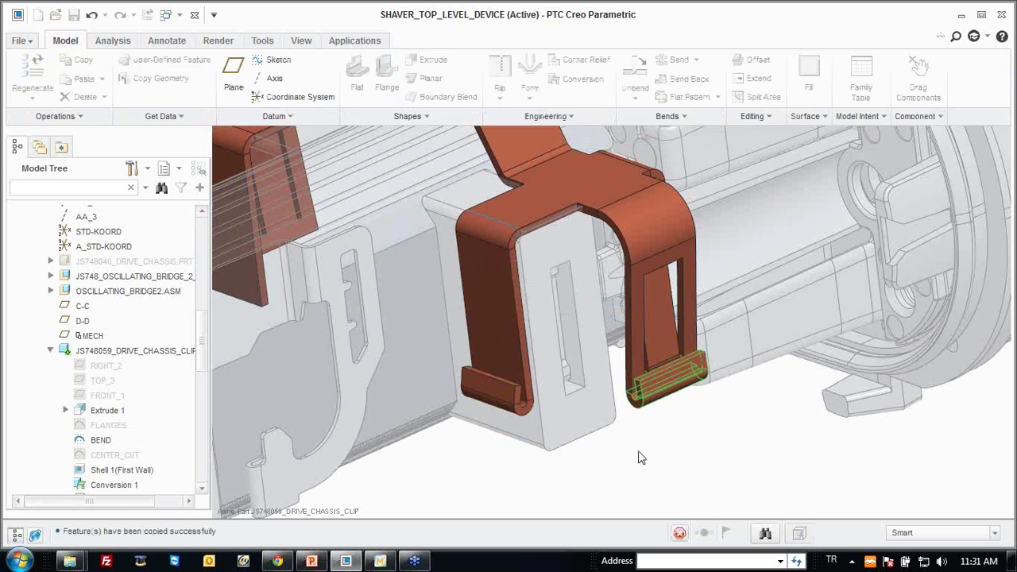
{"action": "scroll", "coordinate": [642, 459], "scroll_direction": "up", "scroll_amount": 3}
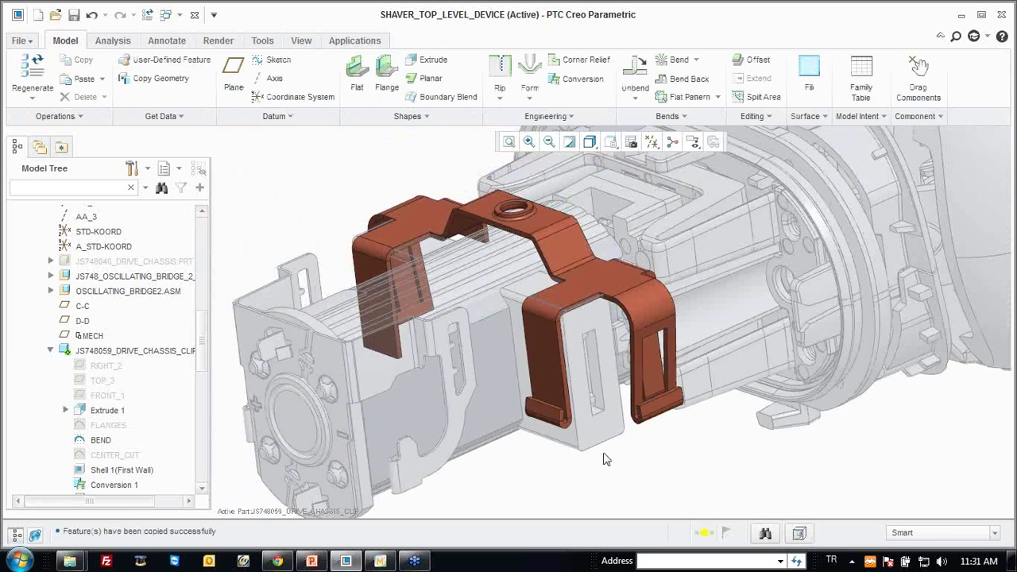
{"action": "scroll", "coordinate": [159, 423], "scroll_direction": "down", "scroll_amount": 5}
Mirror Flange 1 and Flange 2 across the RIGHT_2 plane.
{"action": "left_click", "coordinate": [106, 366]}
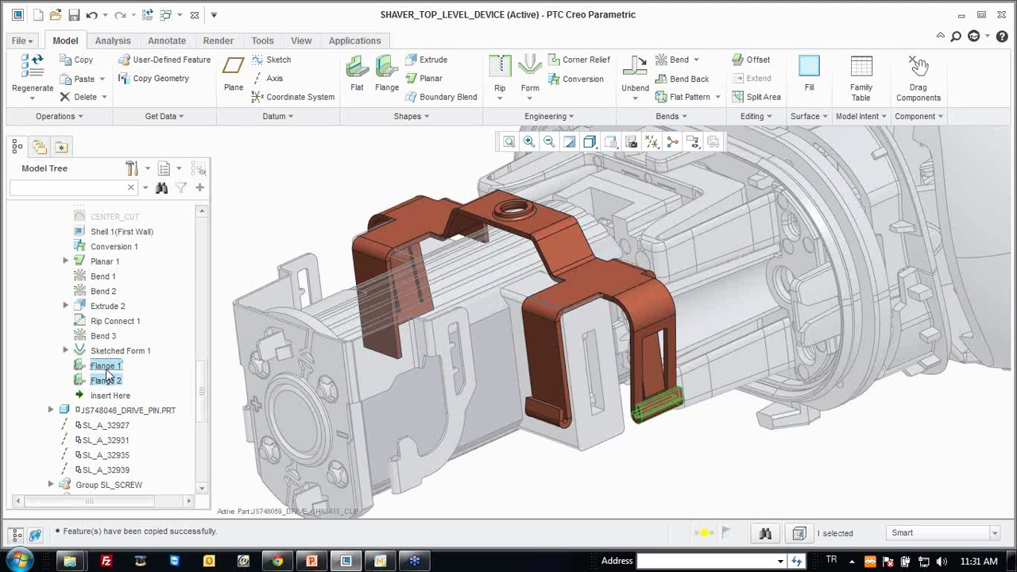
{"action": "left_click", "coordinate": [107, 379], "text": "ctrl"}
{"action": "left_click", "coordinate": [752, 116]}
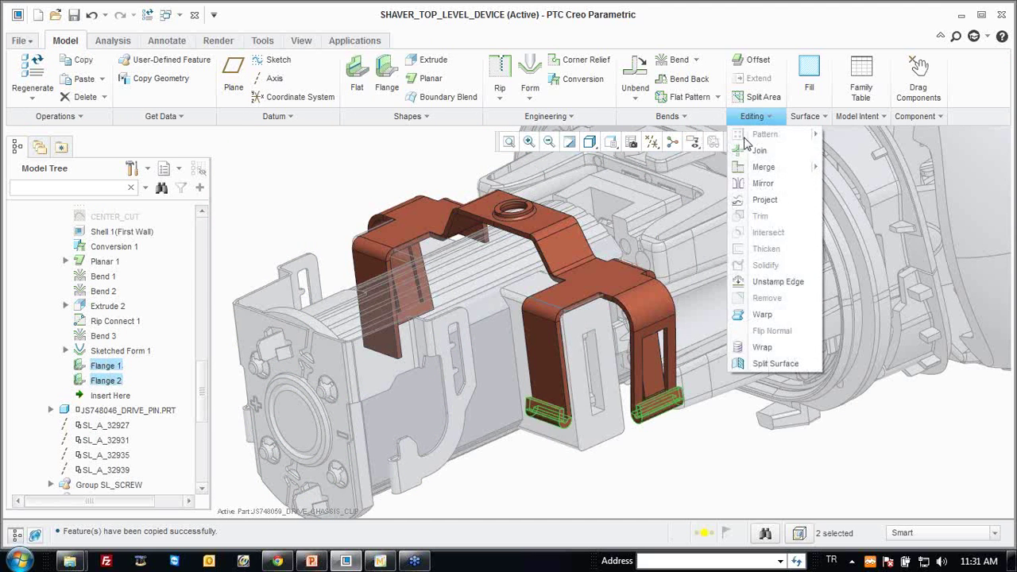
{"action": "left_click", "coordinate": [759, 184]}
{"action": "left_click", "coordinate": [103, 272]}
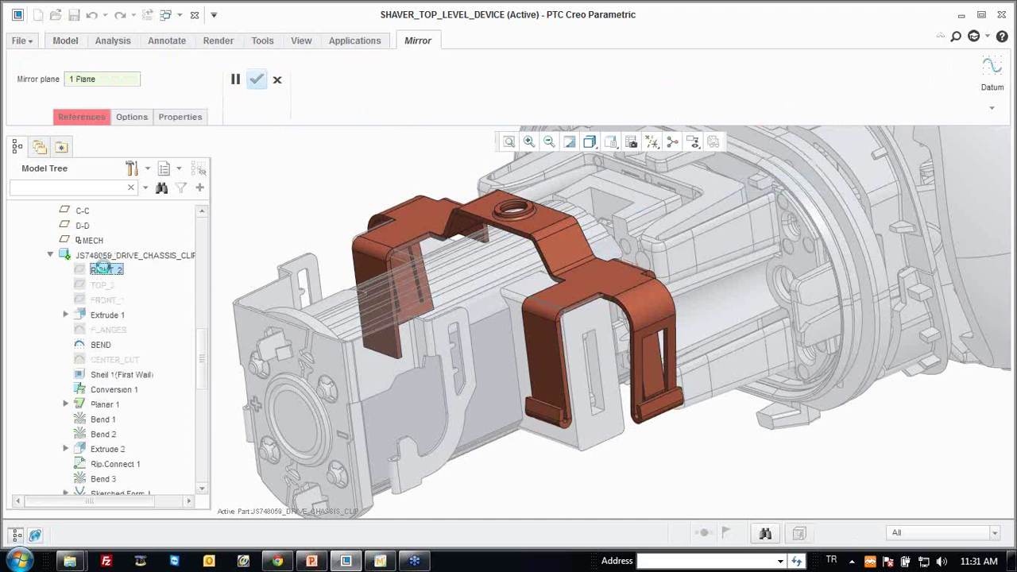
{"action": "middle_click", "coordinate": [324, 206]}
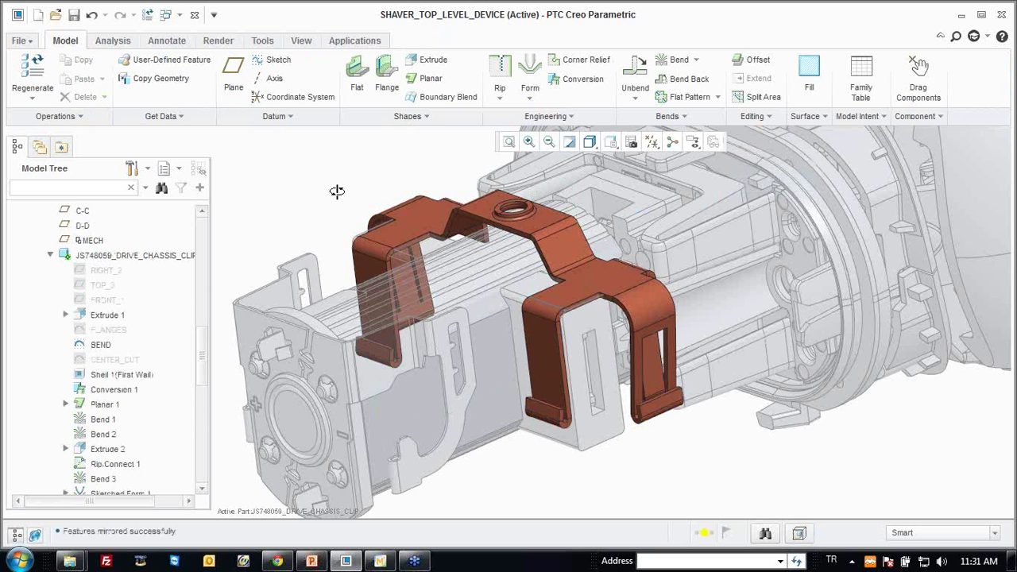
{"action": "middle_click_drag", "start_coordinate": [336, 191], "coordinate": [364, 225], "text": "shift"}
Open the clip part in its own window from the assembly.
{"action": "key", "text": "ctrl+a"}
{"action": "left_click", "coordinate": [481, 250]}
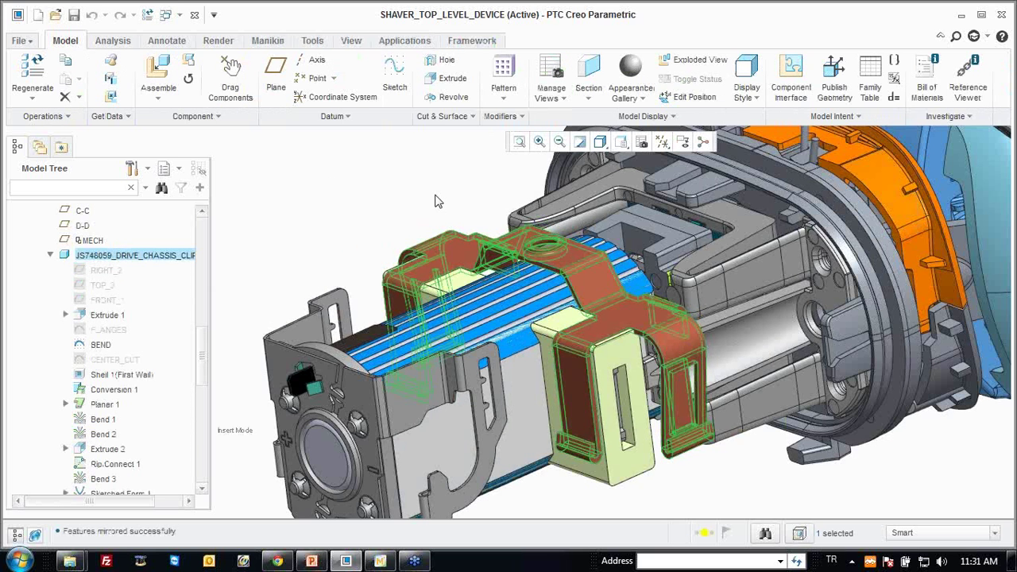
{"action": "right_click", "coordinate": [481, 250]}
{"action": "left_click", "coordinate": [473, 90]}
{"action": "mouse_move", "coordinate": [602, 334]}
{"action": "middle_mouse_down"}
{"action": "mouse_move", "coordinate": [592, 280]}
{"action": "mouse_move", "coordinate": [151, 391]}
{"action": "middle_mouse_up"}
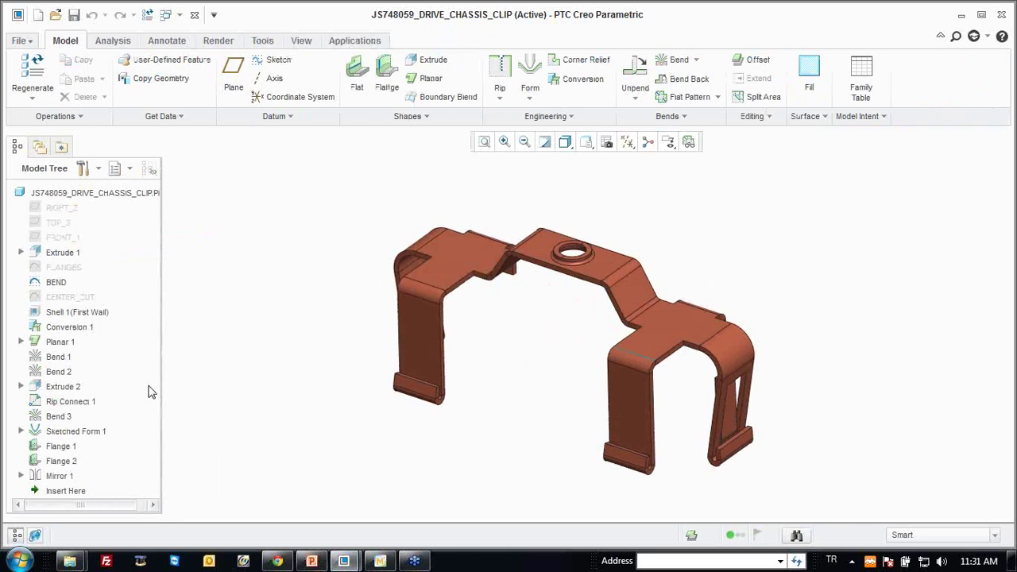
Hide the BEND feature in the clip's model tree.
{"action": "left_click", "coordinate": [65, 286]}
{"action": "right_click", "coordinate": [65, 286]}
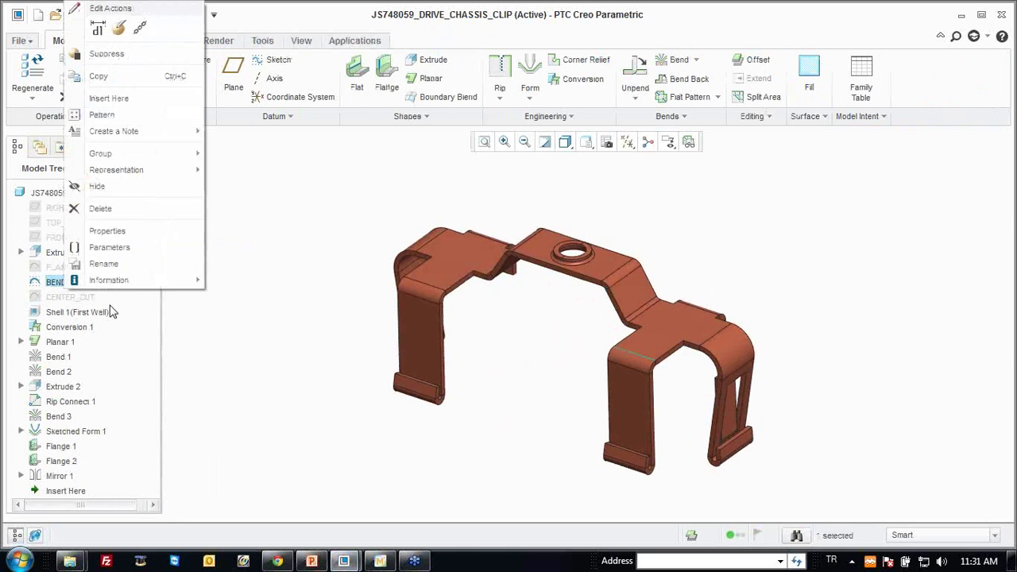
{"action": "left_click", "coordinate": [123, 196]}
{"action": "mouse_move", "coordinate": [290, 211]}
{"action": "middle_mouse_down"}
{"action": "mouse_move", "coordinate": [477, 282]}
{"action": "mouse_move", "coordinate": [420, 295]}
{"action": "mouse_move", "coordinate": [557, 201]}
{"action": "middle_mouse_up"}
Preview the flat pattern and check its 64.47 × 26.49 overall dimensions.
{"action": "left_click", "coordinate": [688, 142]}
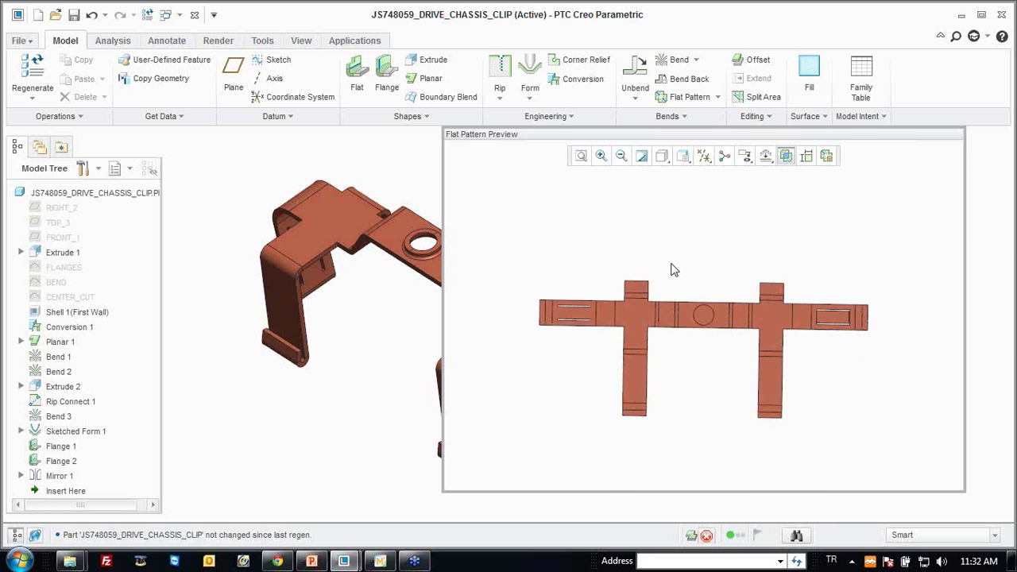
{"action": "left_click", "coordinate": [789, 156]}
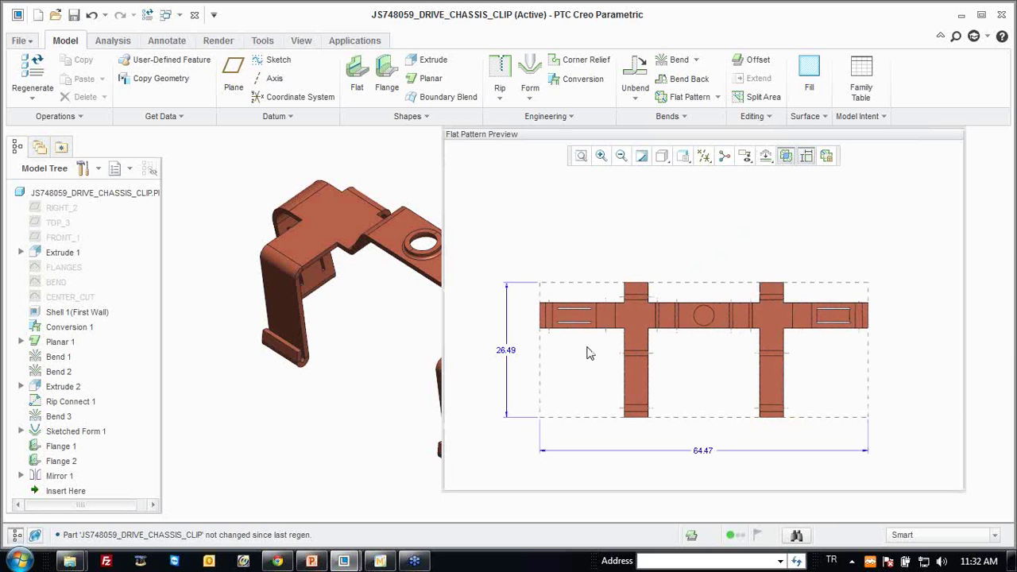
{"action": "middle_click_drag", "start_coordinate": [588, 353], "coordinate": [632, 281], "text": "shift"}
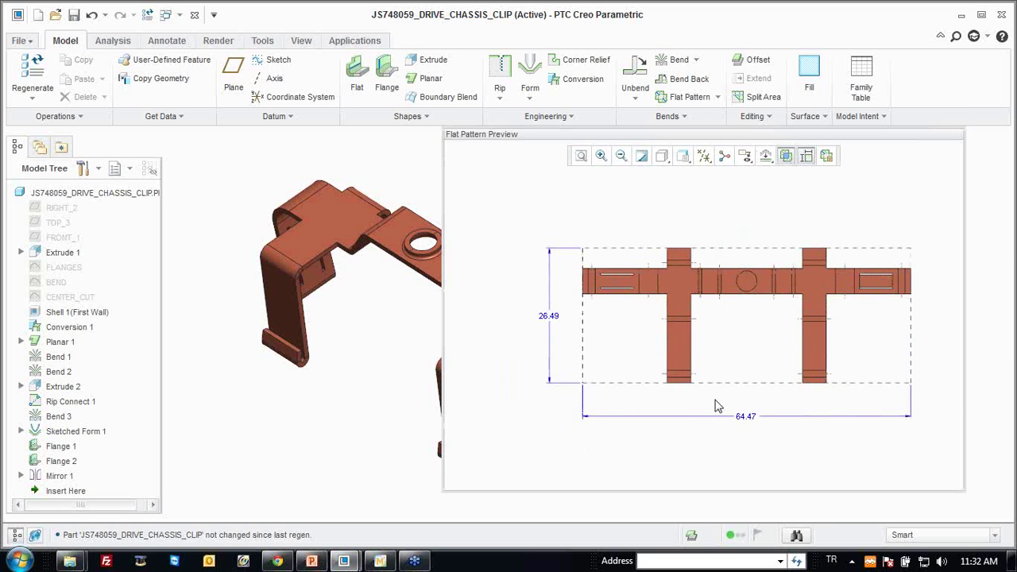
{"action": "left_click", "coordinate": [807, 157]}
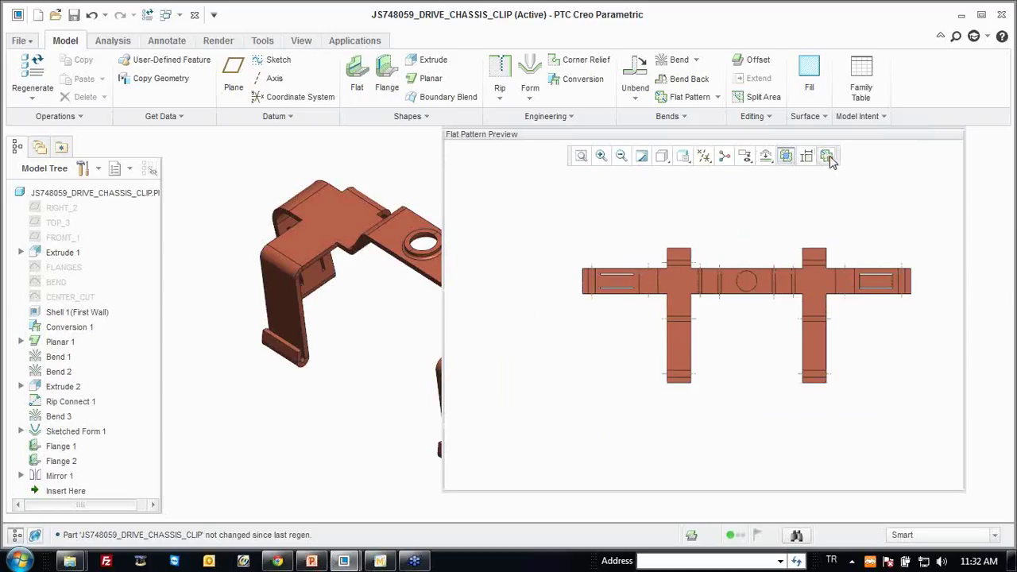
Create the FLAT1 flat instance and close the Flat Pattern Preview.
{"action": "left_click", "coordinate": [827, 157]}
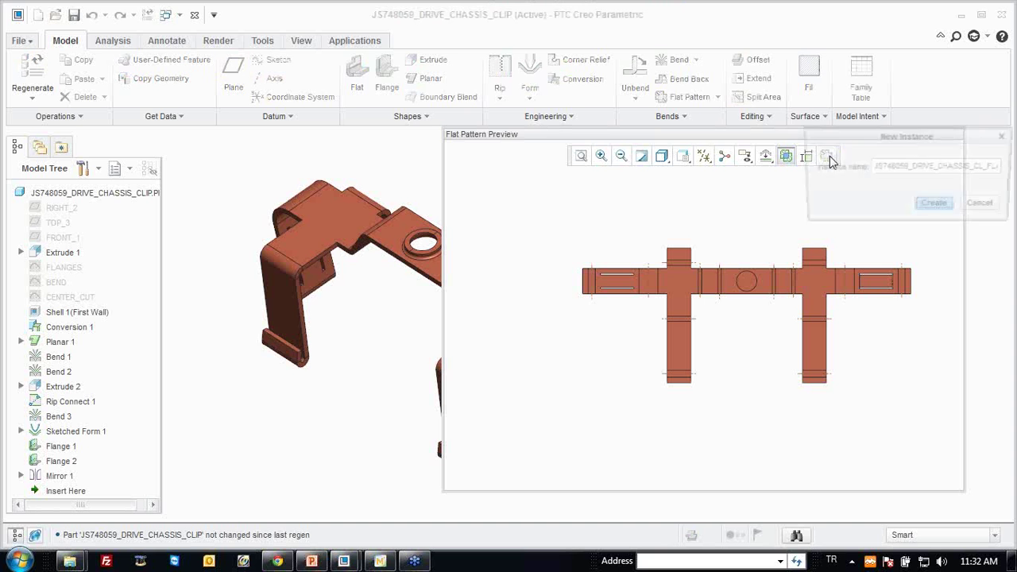
{"action": "left_click_drag", "start_coordinate": [890, 143], "coordinate": [719, 182]}
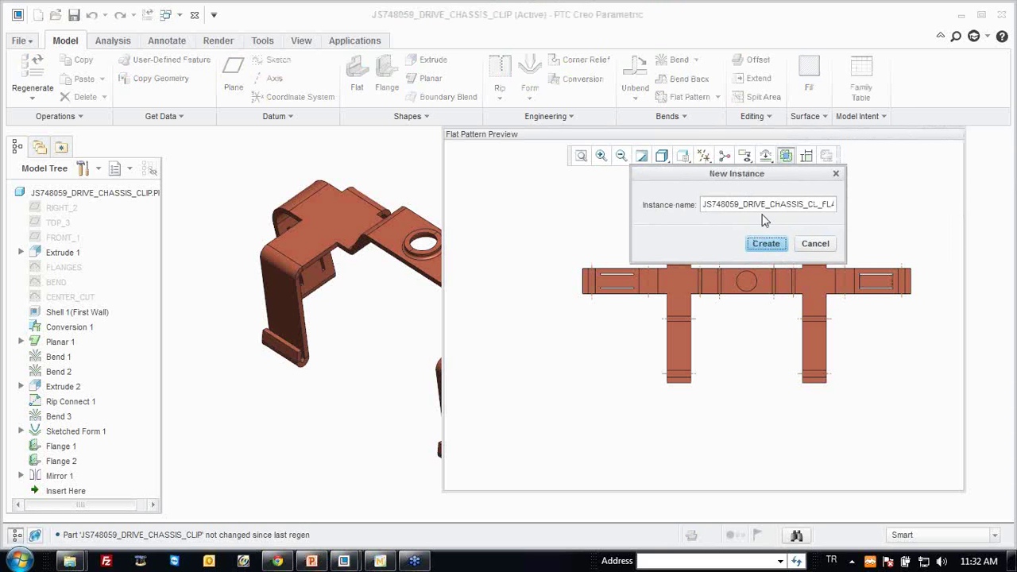
{"action": "left_click", "coordinate": [766, 245]}
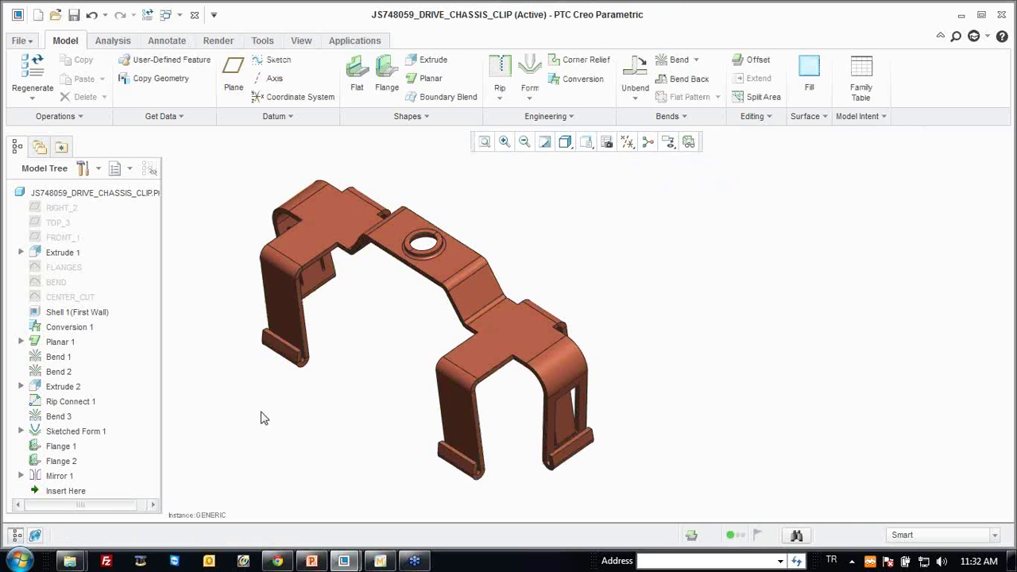
Find the clip part in session and open its flat FLAT1 instance.
{"action": "key", "text": "ctrl+o"}
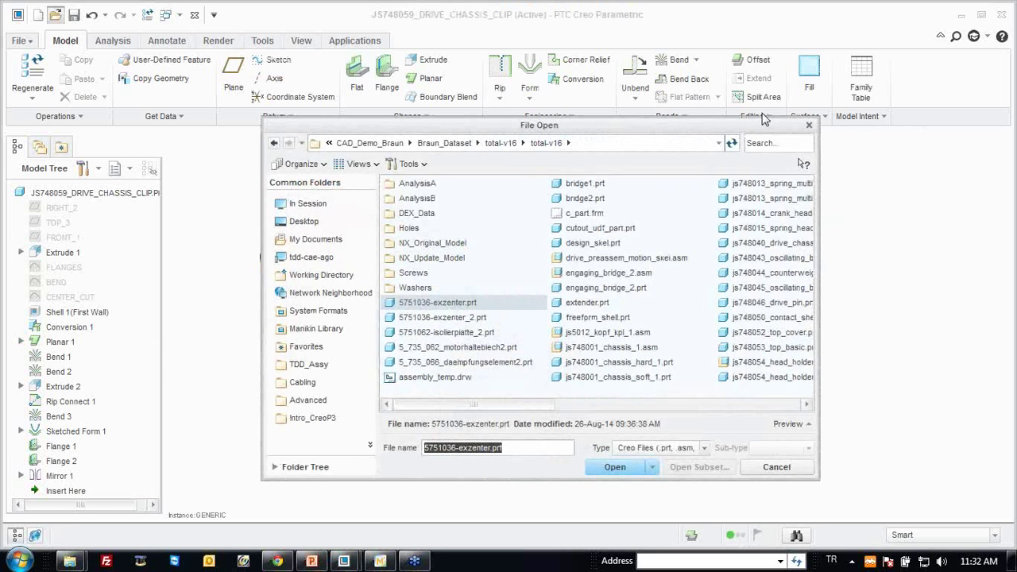
{"action": "left_click", "coordinate": [757, 143]}
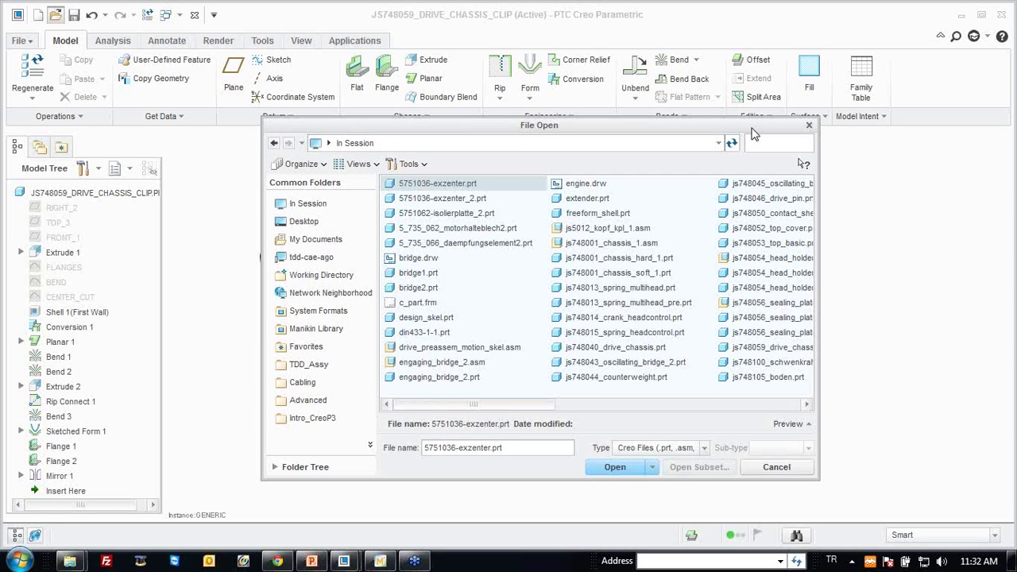
{"action": "type", "text": "clip"}
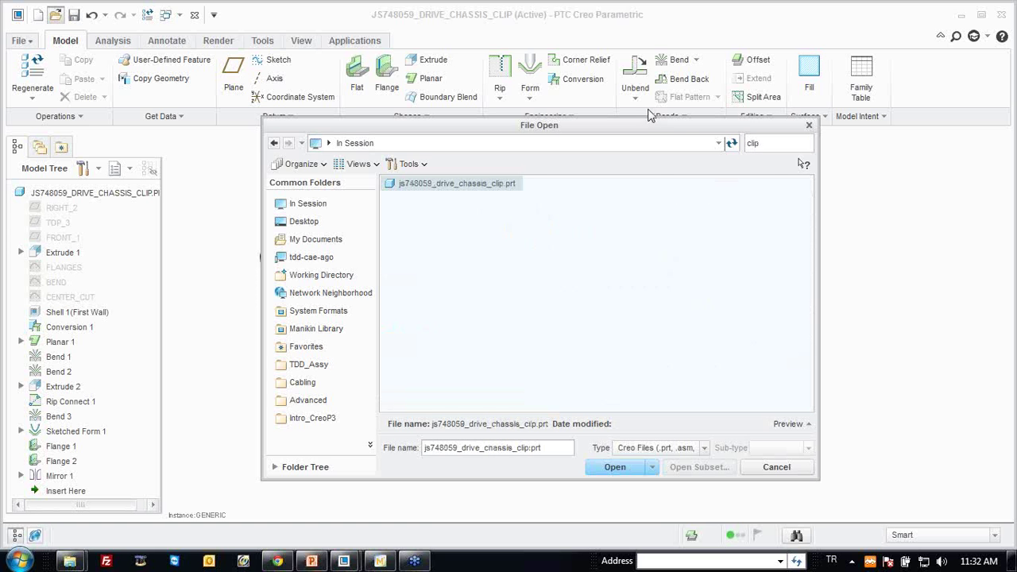
{"action": "double_click", "coordinate": [472, 185]}
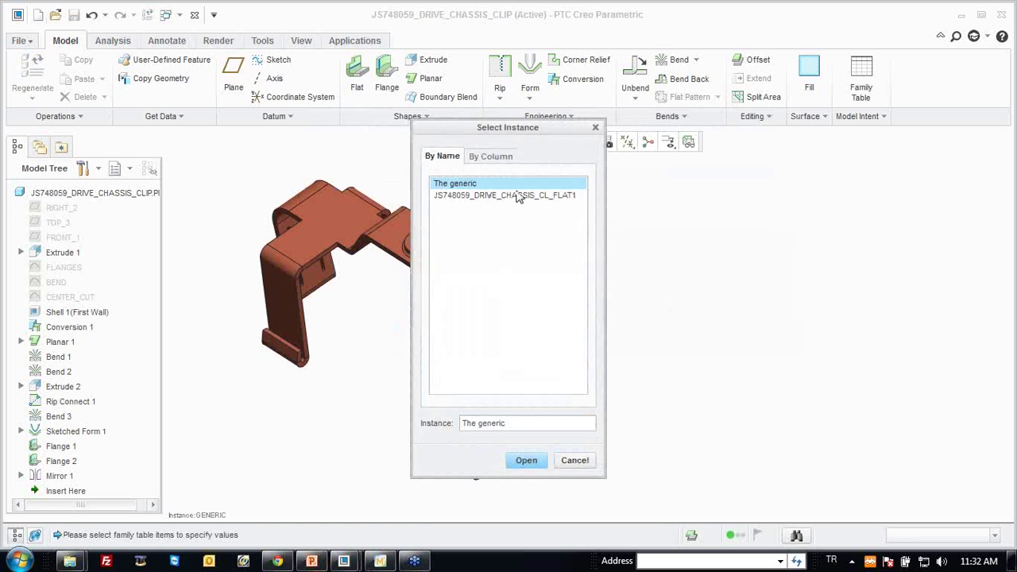
{"action": "double_click", "coordinate": [521, 197]}
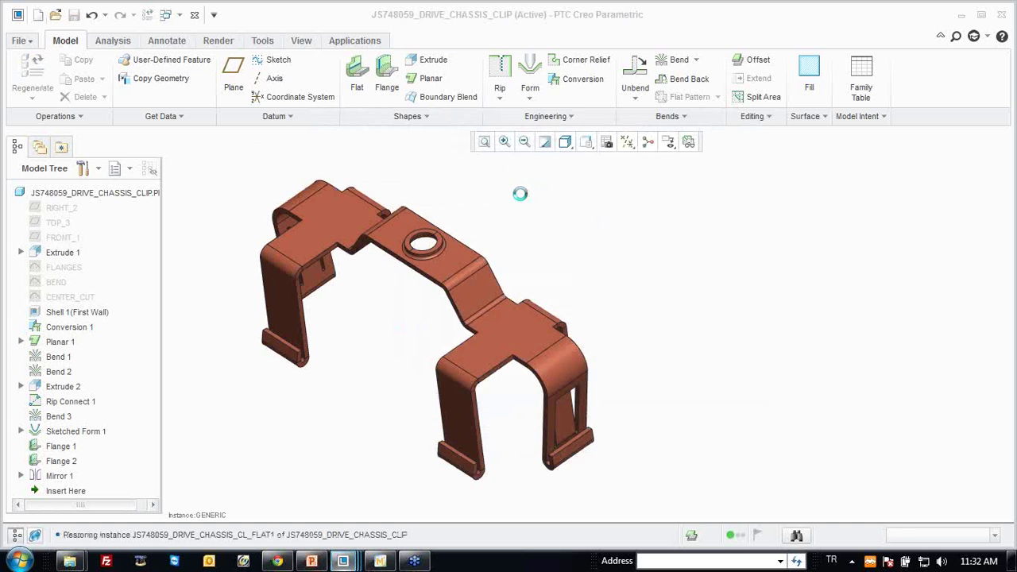
{"action": "mouse_move", "coordinate": [534, 243]}
{"action": "middle_mouse_down"}
{"action": "mouse_move", "coordinate": [600, 250]}
{"action": "mouse_move", "coordinate": [581, 244]}
{"action": "middle_mouse_up"}
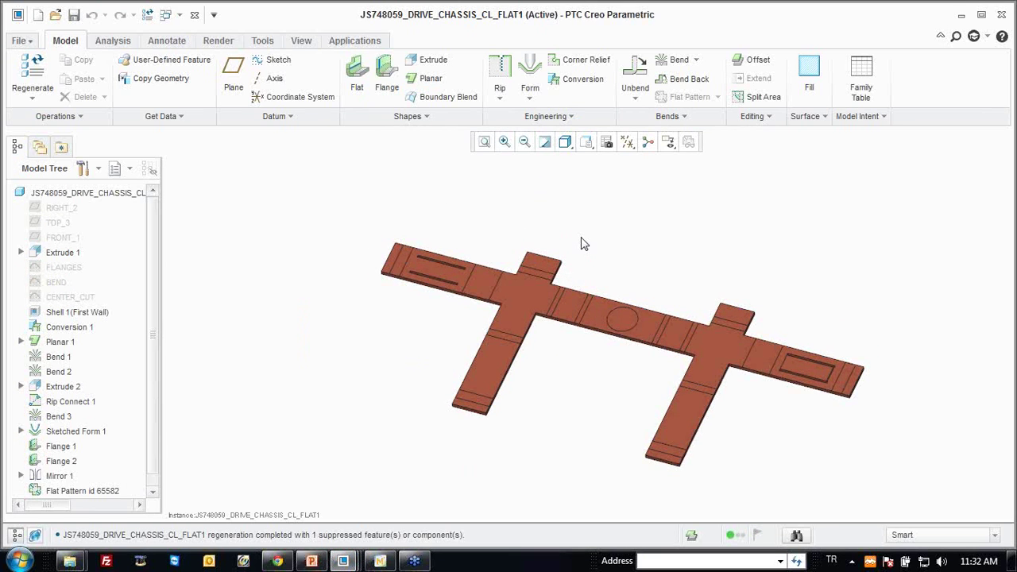
Create a new drawing named CLIP using the sheetmetal_temp template.
{"action": "key", "text": "ctrl+n"}
{"action": "left_click", "coordinate": [433, 257]}
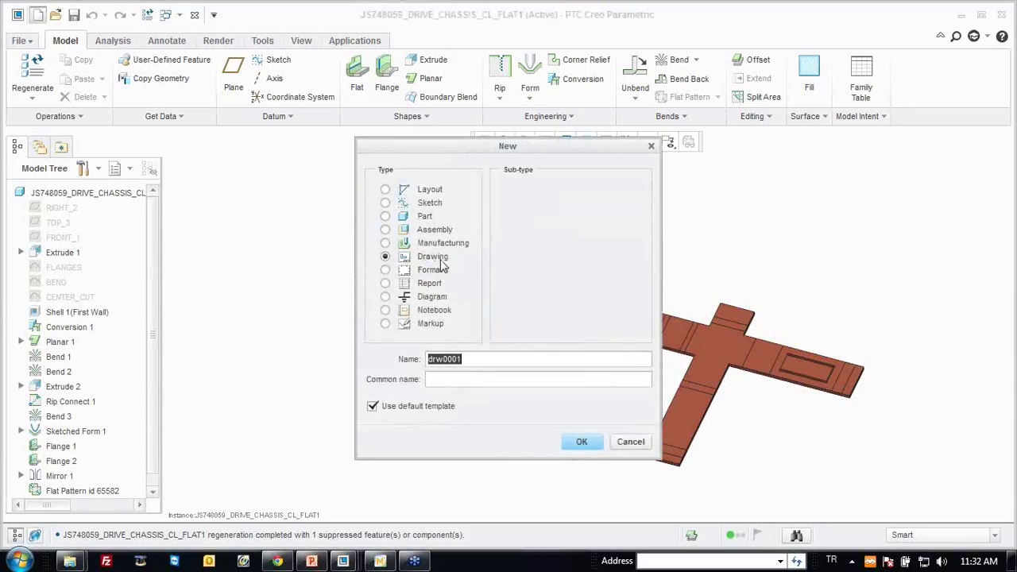
{"action": "type", "text": "c"}
{"action": "key", "text": "Return"}
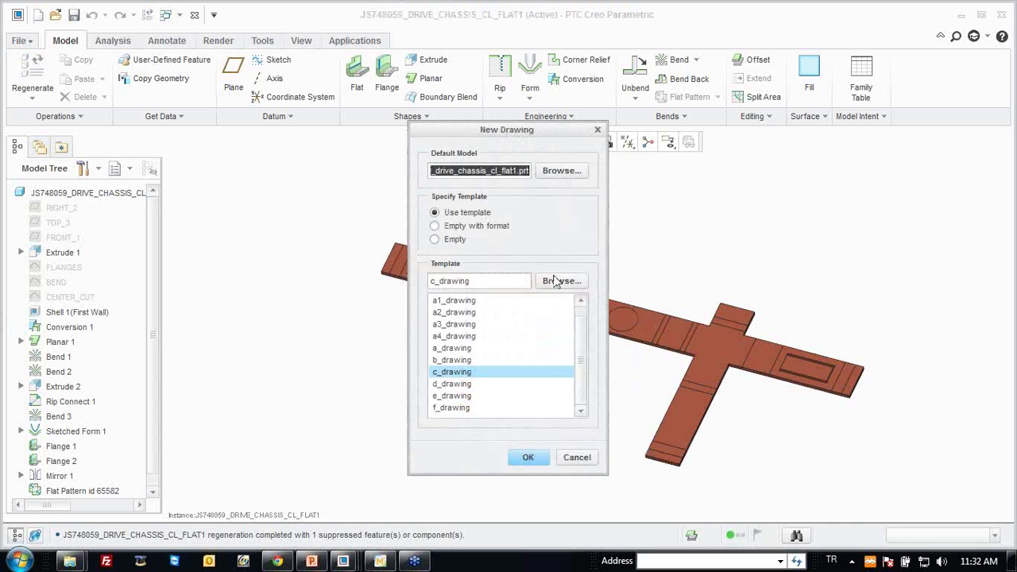
{"action": "left_click", "coordinate": [555, 282]}
{"action": "double_click", "coordinate": [426, 332]}
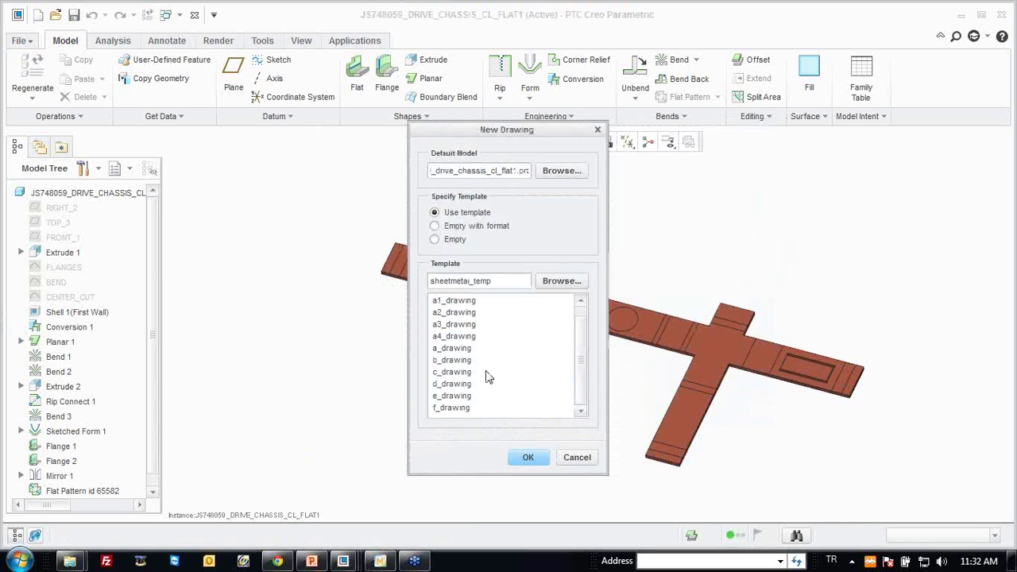
{"action": "key", "text": "Return"}
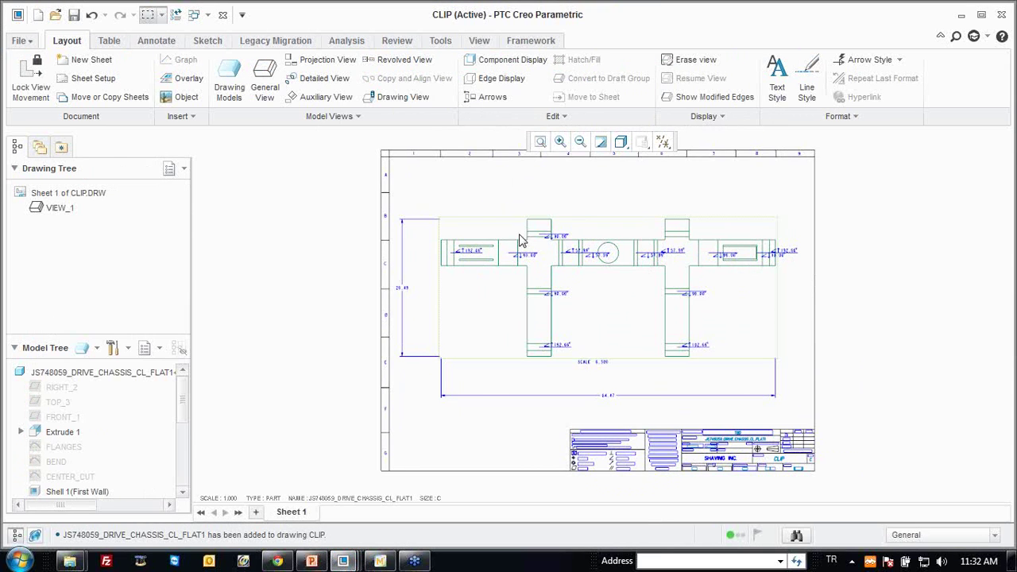
Erase the bend notes from the flat-pattern view's annotations.
{"action": "scroll", "coordinate": [648, 246], "scroll_direction": "up", "scroll_amount": 1}
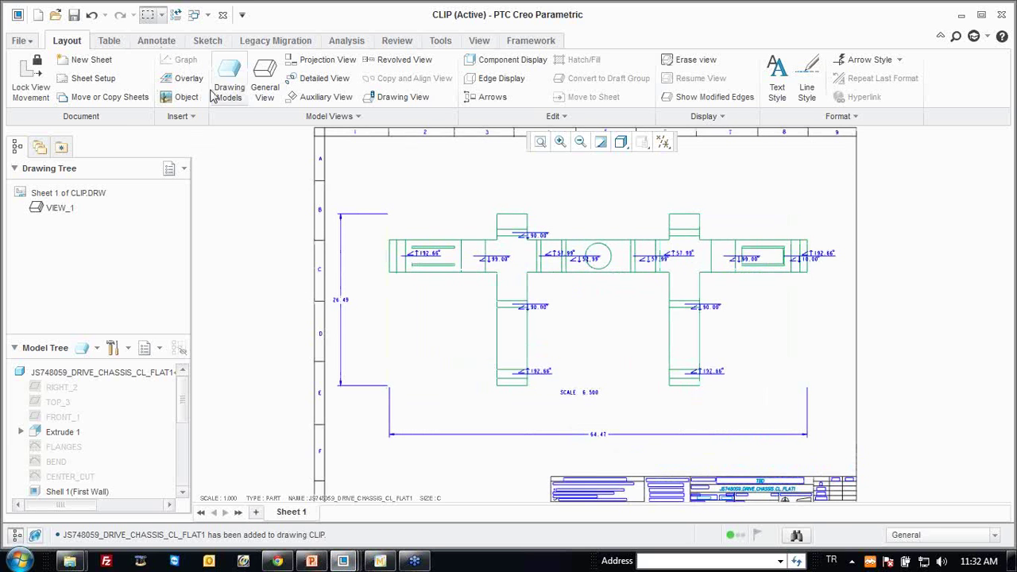
{"action": "left_click", "coordinate": [150, 41]}
{"action": "left_click", "coordinate": [35, 224]}
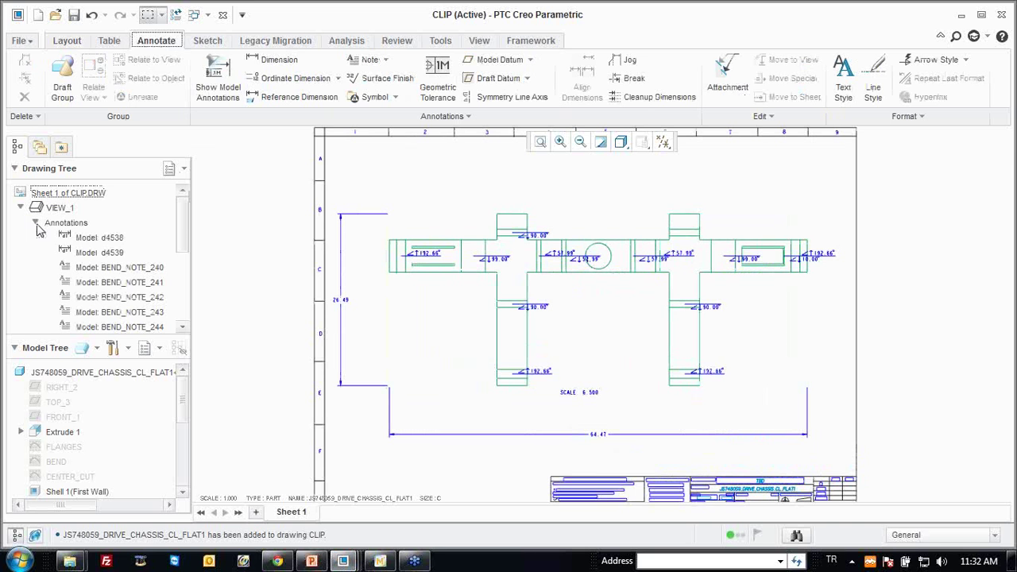
{"action": "left_click", "coordinate": [111, 238]}
{"action": "scroll", "coordinate": [110, 285], "scroll_direction": "down", "scroll_amount": 2}
{"action": "left_click", "coordinate": [103, 297], "text": "shift"}
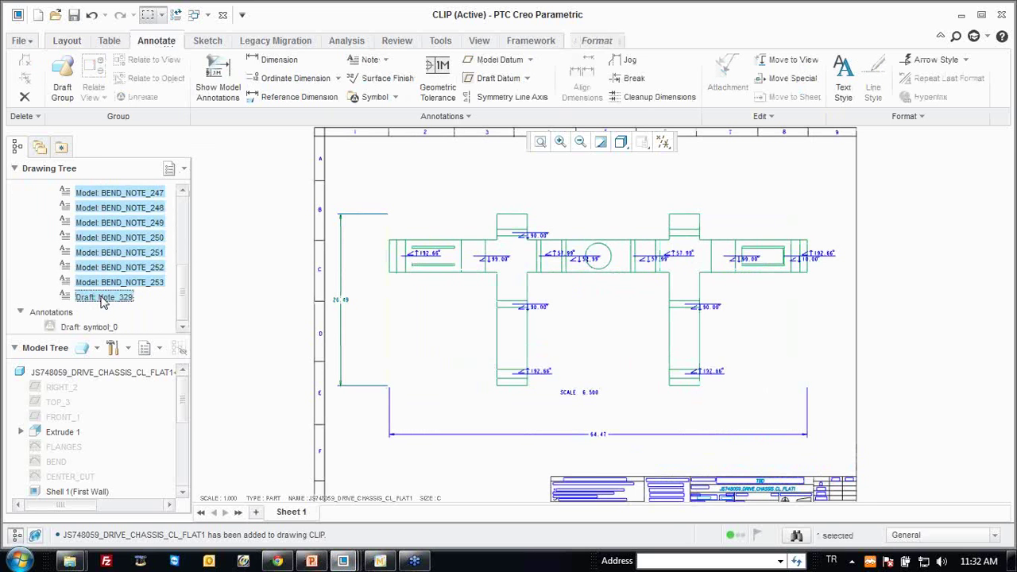
{"action": "right_click", "coordinate": [103, 297]}
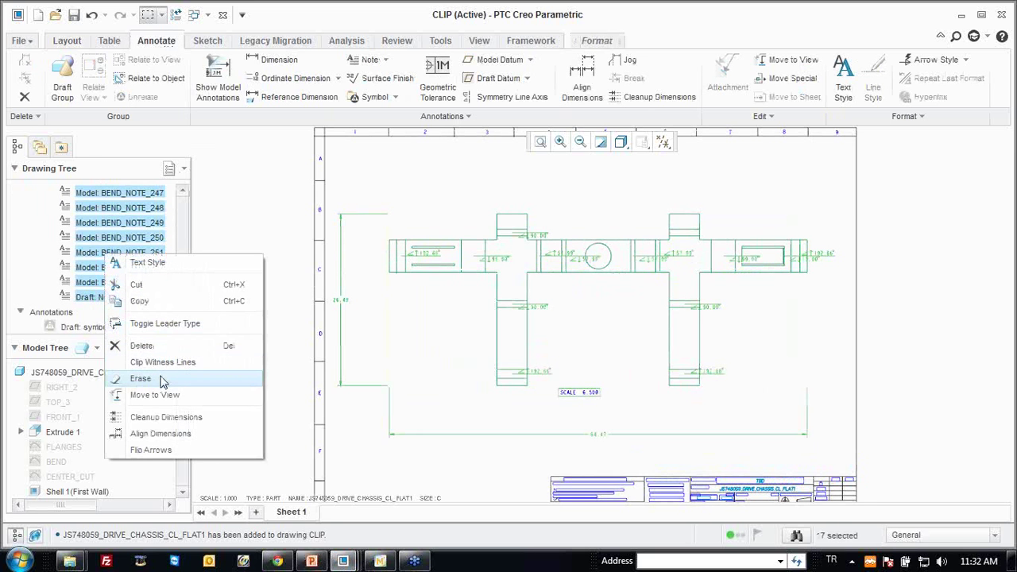
{"action": "left_click", "coordinate": [161, 379]}
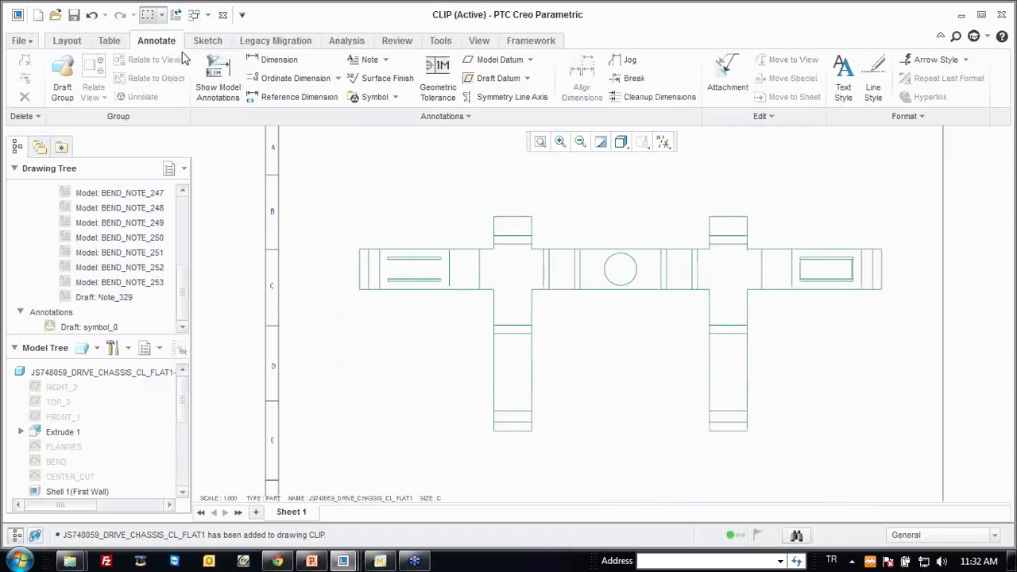
Pick four vertical surfaces of the flat clip for automatic ordinate dimensioning.
{"action": "left_click", "coordinate": [338, 78]}
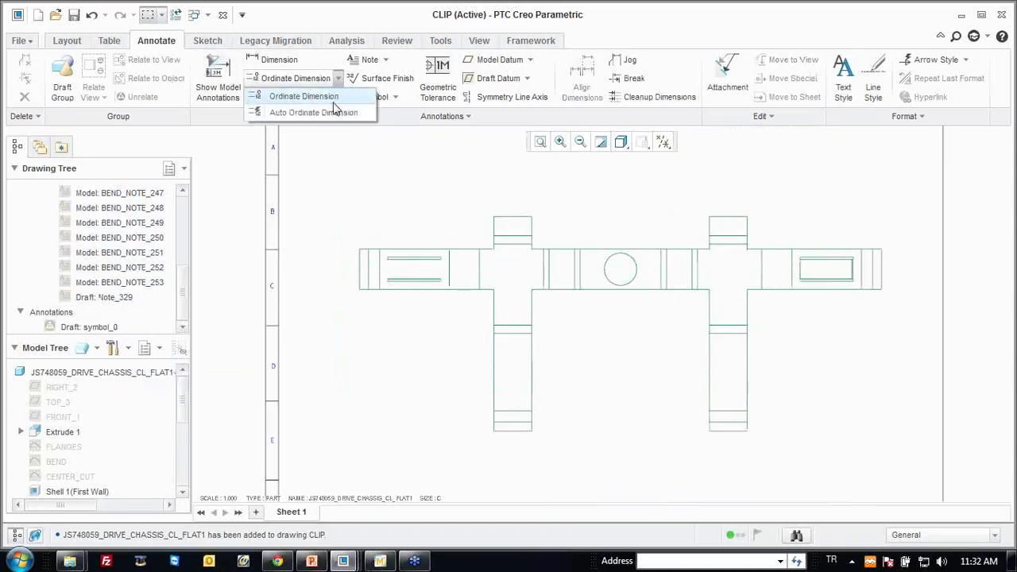
{"action": "left_click", "coordinate": [310, 113]}
{"action": "middle_click_drag", "start_coordinate": [432, 228], "coordinate": [338, 272]}
{"action": "left_click", "coordinate": [284, 274]}
{"action": "left_click", "coordinate": [388, 280]}
{"action": "left_click", "coordinate": [488, 279]}
{"action": "left_click", "coordinate": [709, 284]}
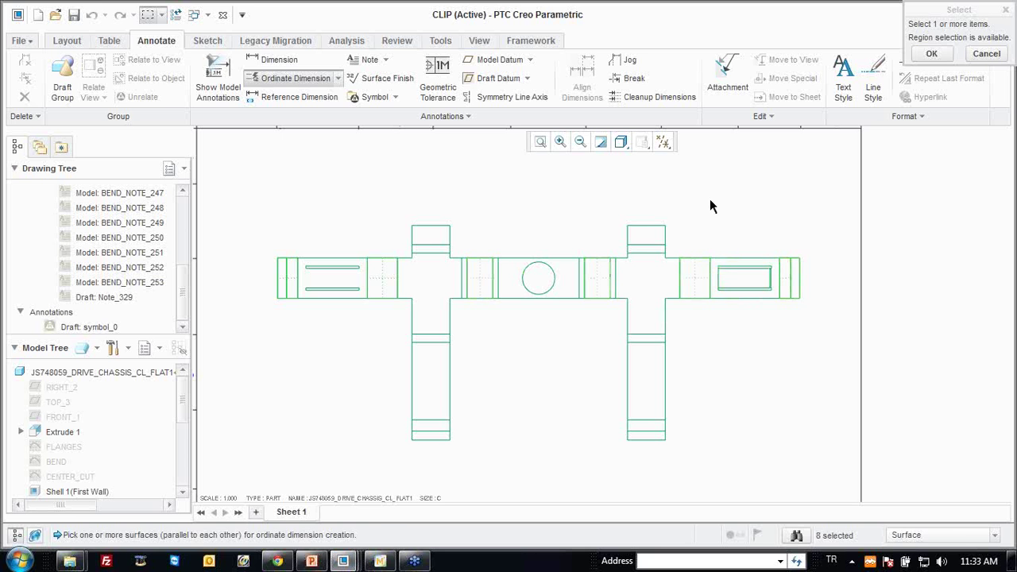
{"action": "middle_click", "coordinate": [566, 220]}
Set the left edge as ordinate baseline and complete the horizontal dimension set.
{"action": "left_click", "coordinate": [277, 280]}
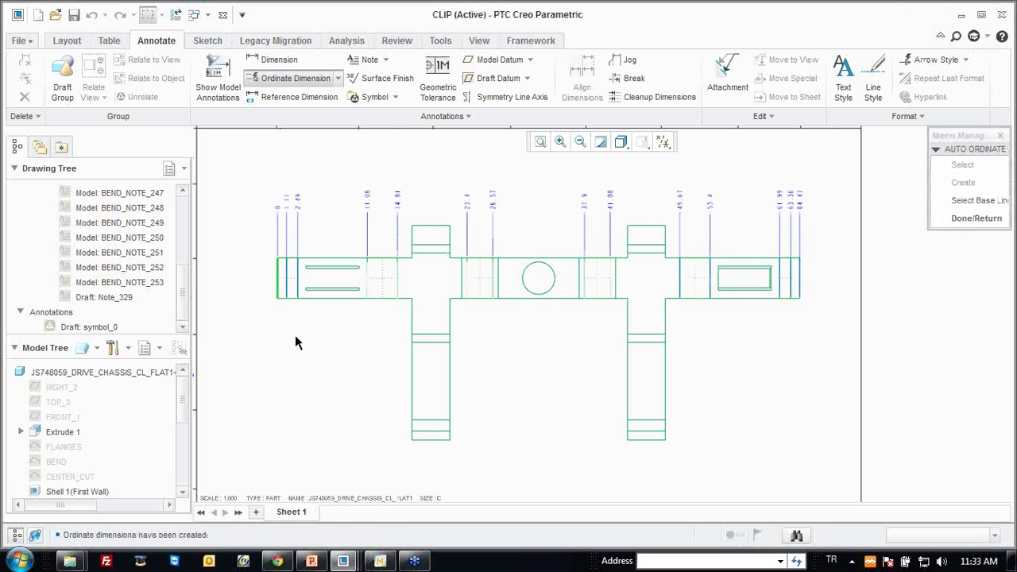
{"action": "scroll", "coordinate": [280, 164], "scroll_direction": "down", "scroll_amount": 1}
{"action": "scroll", "coordinate": [280, 165], "scroll_direction": "down", "scroll_amount": 1}
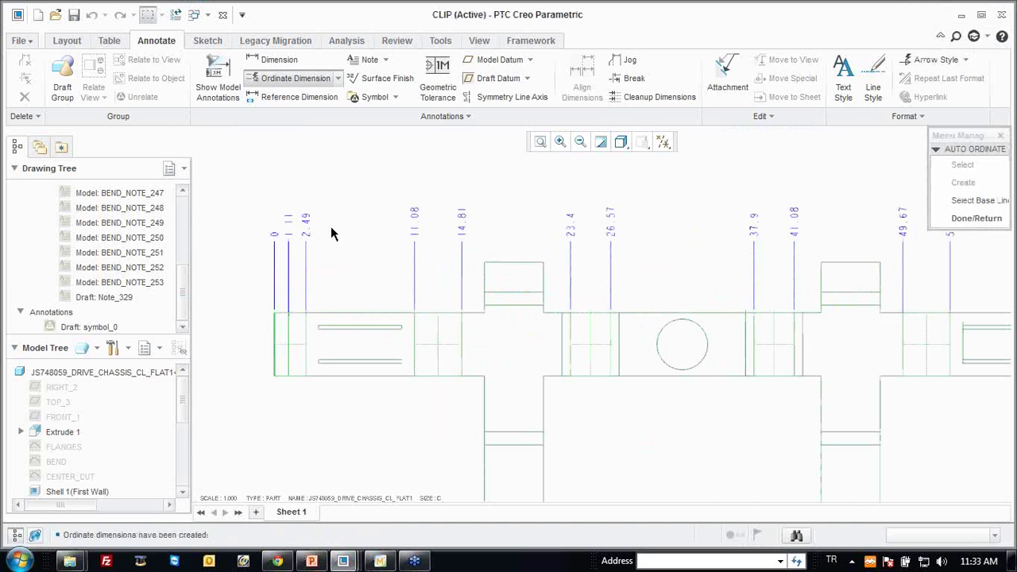
{"action": "middle_click_drag", "start_coordinate": [775, 211], "coordinate": [635, 211], "text": "ctrl"}
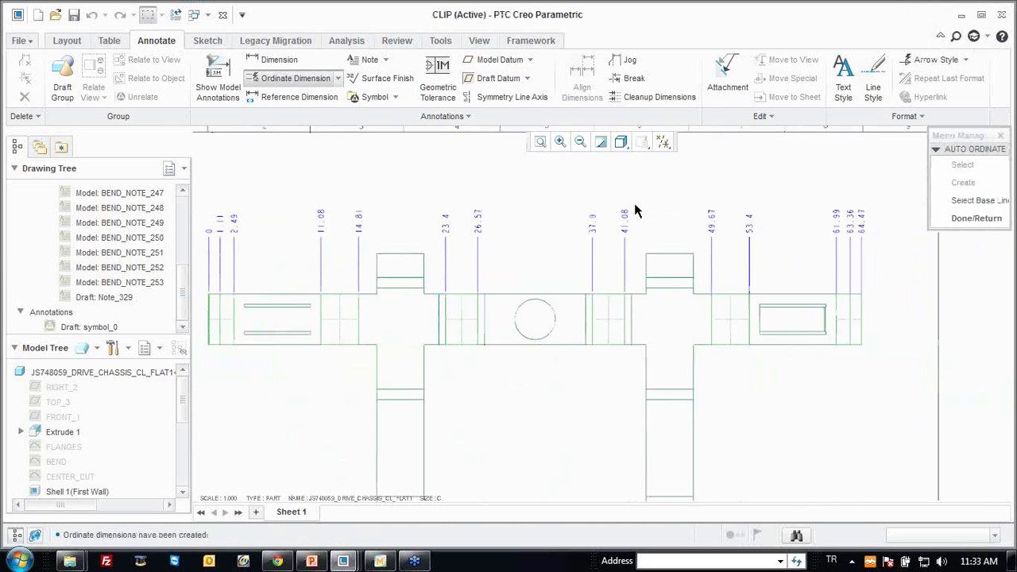
{"action": "scroll", "coordinate": [482, 418], "scroll_direction": "up", "scroll_amount": 1}
{"action": "left_click", "coordinate": [977, 218]}
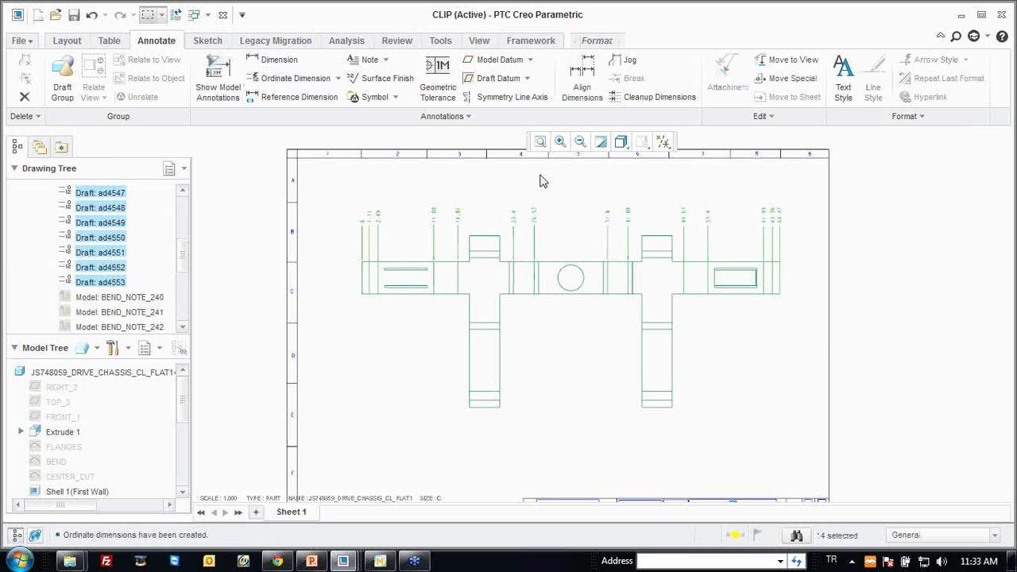
Add automatic ordinate dimensions to the left leg's horizontal surfaces.
{"action": "left_click", "coordinate": [296, 78]}
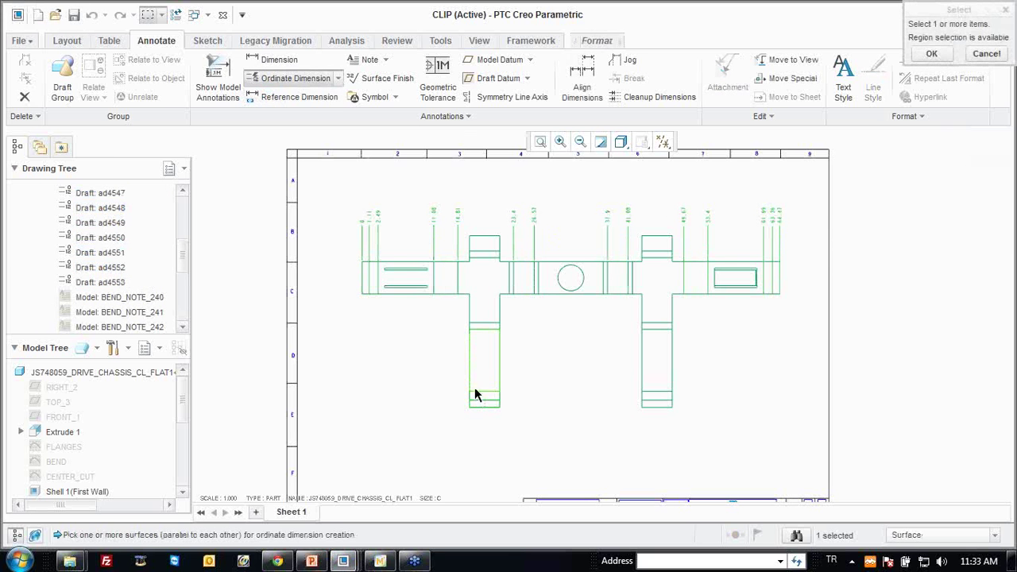
{"action": "left_click", "coordinate": [495, 276]}
{"action": "left_click", "coordinate": [490, 260]}
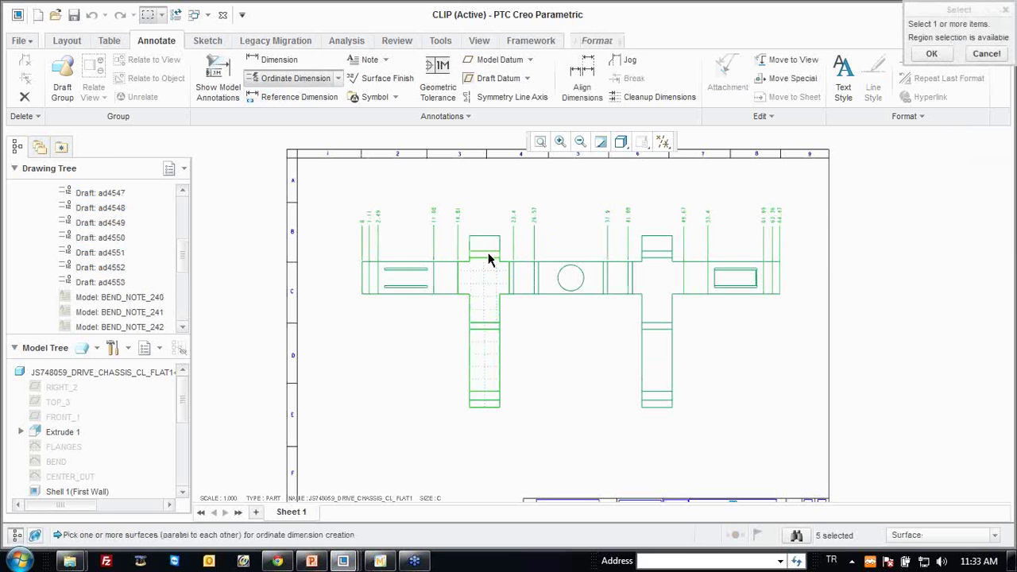
{"action": "middle_click", "coordinate": [445, 341]}
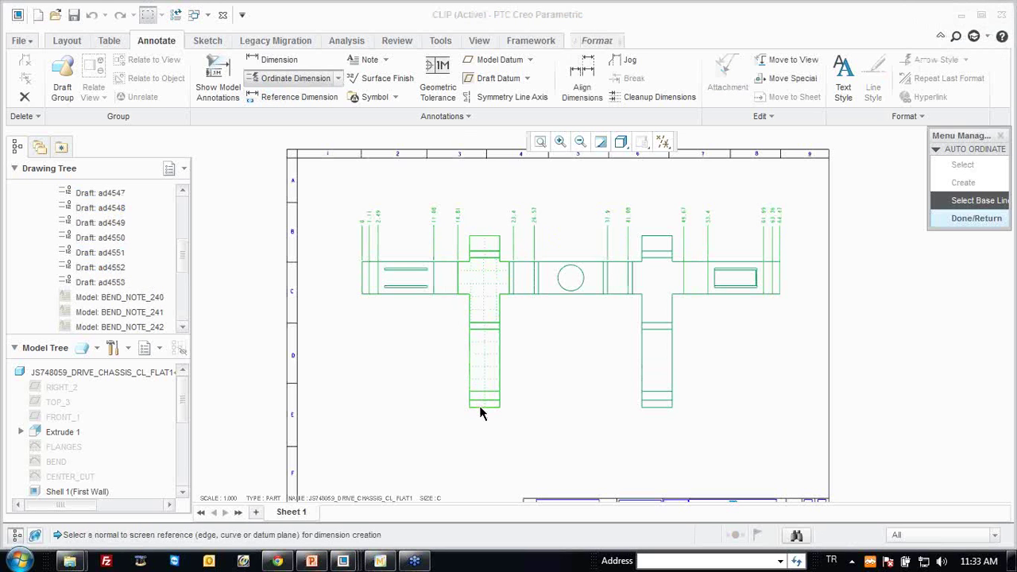
{"action": "middle_click", "coordinate": [434, 356]}
Review the dimensioned sheet and title block, then close the CLIP drawing and flat instance.
{"action": "left_click", "coordinate": [422, 364]}
{"action": "scroll", "coordinate": [365, 298], "scroll_direction": "down", "scroll_amount": 1}
{"action": "scroll", "coordinate": [365, 298], "scroll_direction": "down", "scroll_amount": 2}
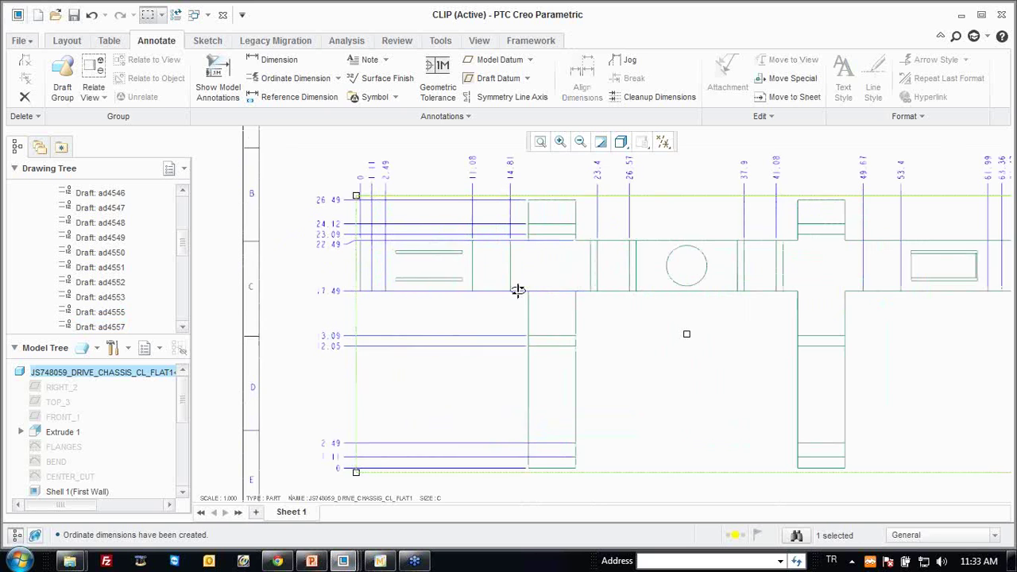
{"action": "scroll", "coordinate": [368, 325], "scroll_direction": "up", "scroll_amount": 1}
{"action": "scroll", "coordinate": [374, 323], "scroll_direction": "up", "scroll_amount": 1}
{"action": "scroll", "coordinate": [391, 299], "scroll_direction": "up", "scroll_amount": 1}
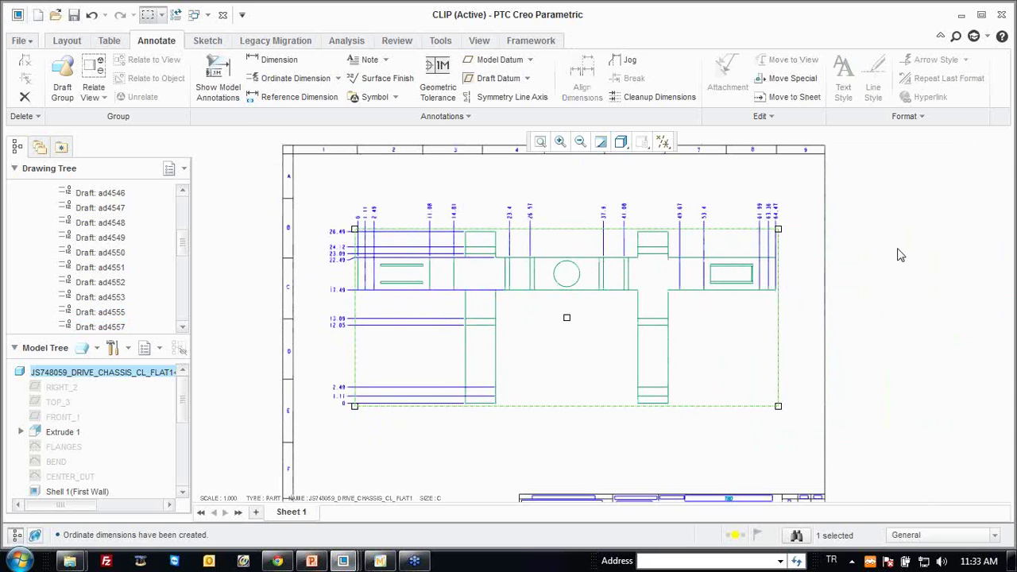
{"action": "left_click", "coordinate": [901, 255]}
{"action": "middle_click_drag", "start_coordinate": [800, 271], "coordinate": [804, 254]}
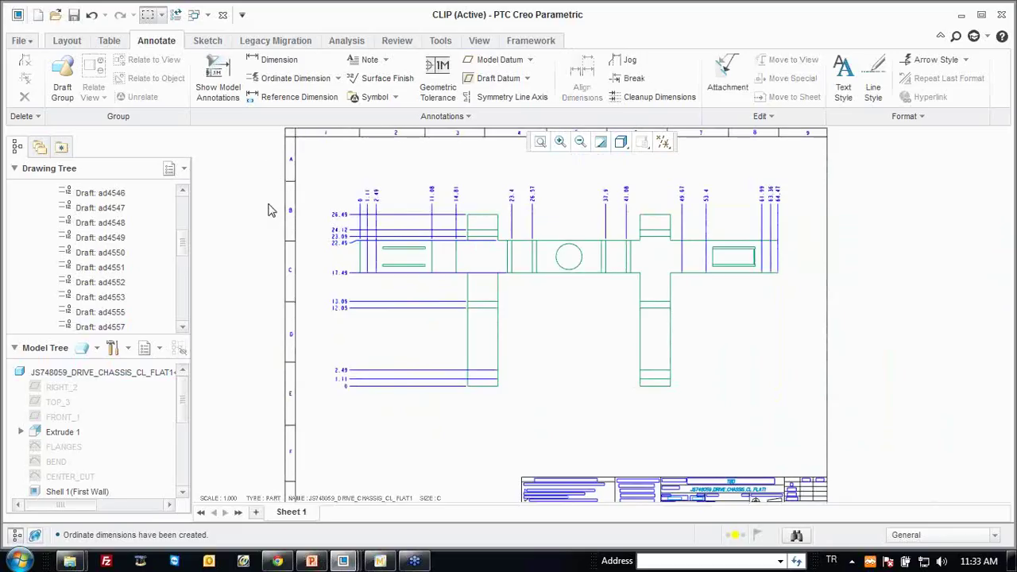
{"action": "scroll", "coordinate": [325, 248], "scroll_direction": "up", "scroll_amount": 1}
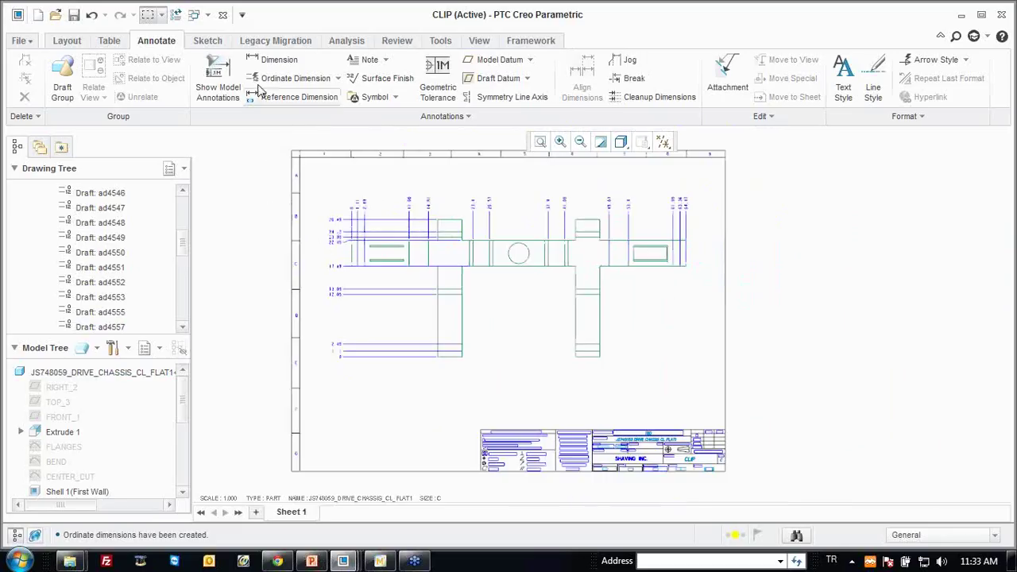
{"action": "left_click", "coordinate": [223, 15]}
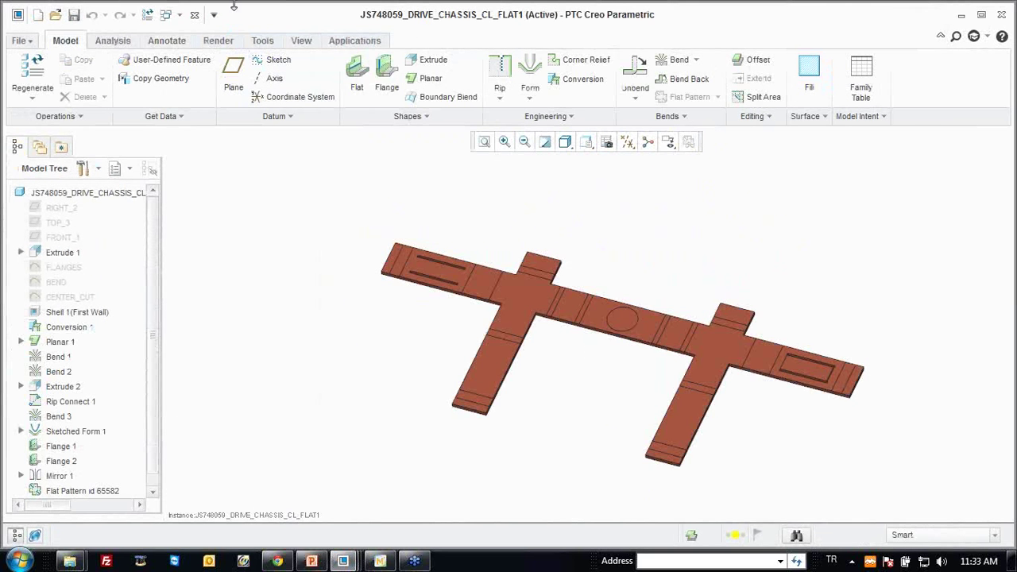
{"action": "left_click", "coordinate": [194, 16]}
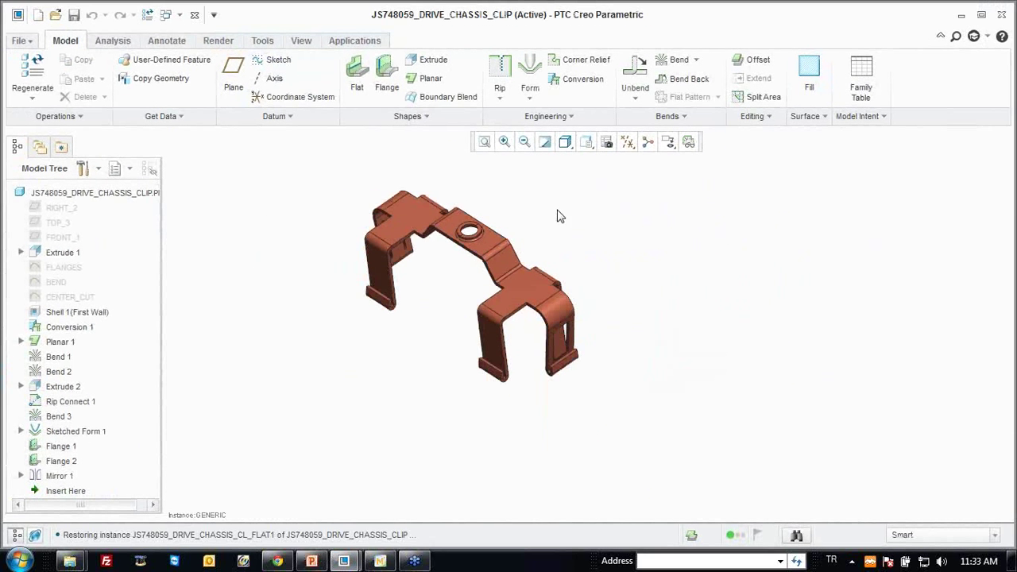
Close the clip part and collapse the clip and DRIVE_PREASSEM branches in the Model Tree.
{"action": "left_click", "coordinate": [194, 15]}
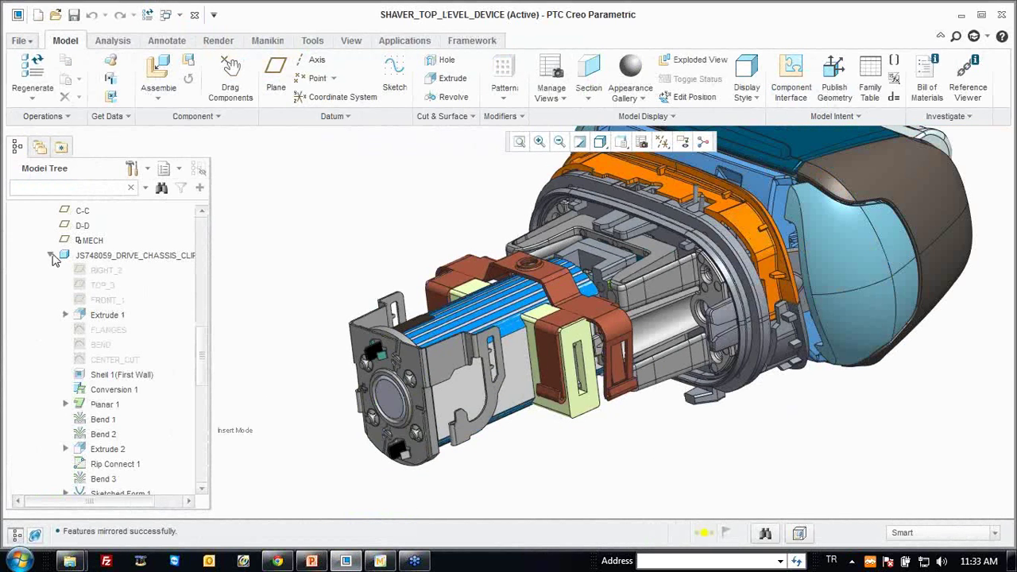
{"action": "left_click", "coordinate": [52, 256]}
{"action": "scroll", "coordinate": [46, 288], "scroll_direction": "up", "scroll_amount": 2}
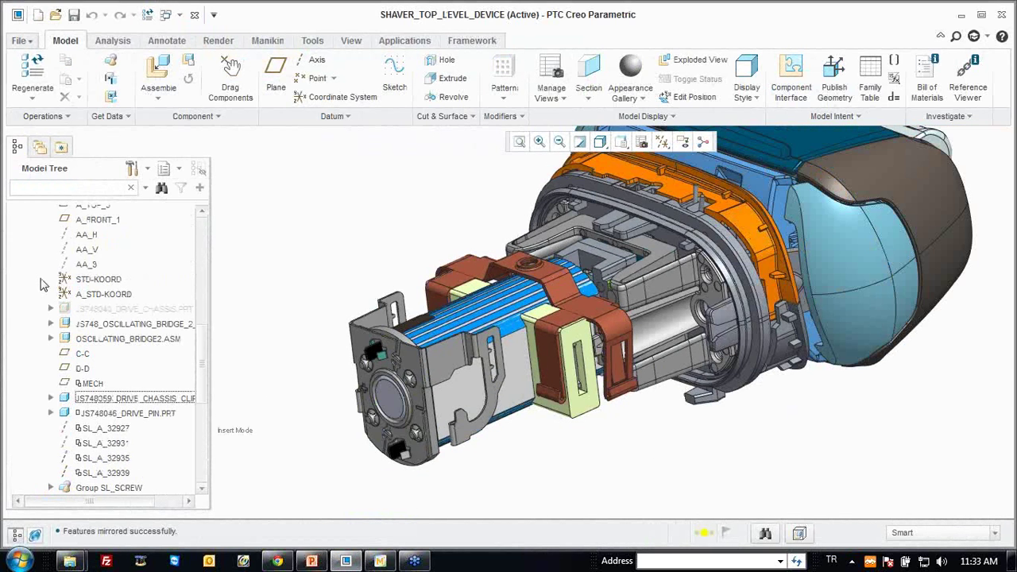
{"action": "scroll", "coordinate": [46, 288], "scroll_direction": "up", "scroll_amount": 3}
{"action": "left_click", "coordinate": [38, 255]}
{"action": "scroll", "coordinate": [39, 256], "scroll_direction": "up", "scroll_amount": 1}
{"action": "scroll", "coordinate": [35, 259], "scroll_direction": "up", "scroll_amount": 1}
{"action": "scroll", "coordinate": [24, 269], "scroll_direction": "up", "scroll_amount": 2}
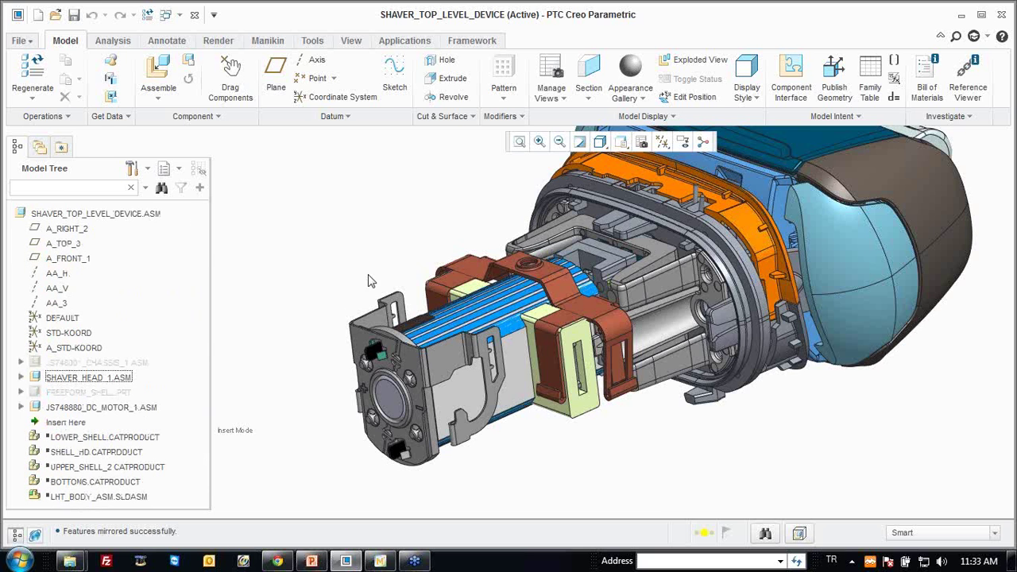
Orbit the SHAVER_TOP_LEVEL_DEVICE assembly to inspect the clip, then close the assembly window.
{"action": "mouse_move", "coordinate": [436, 239]}
{"action": "middle_mouse_down"}
{"action": "mouse_move", "coordinate": [482, 367]}
{"action": "mouse_move", "coordinate": [563, 313]}
{"action": "mouse_move", "coordinate": [495, 302]}
{"action": "middle_mouse_up"}
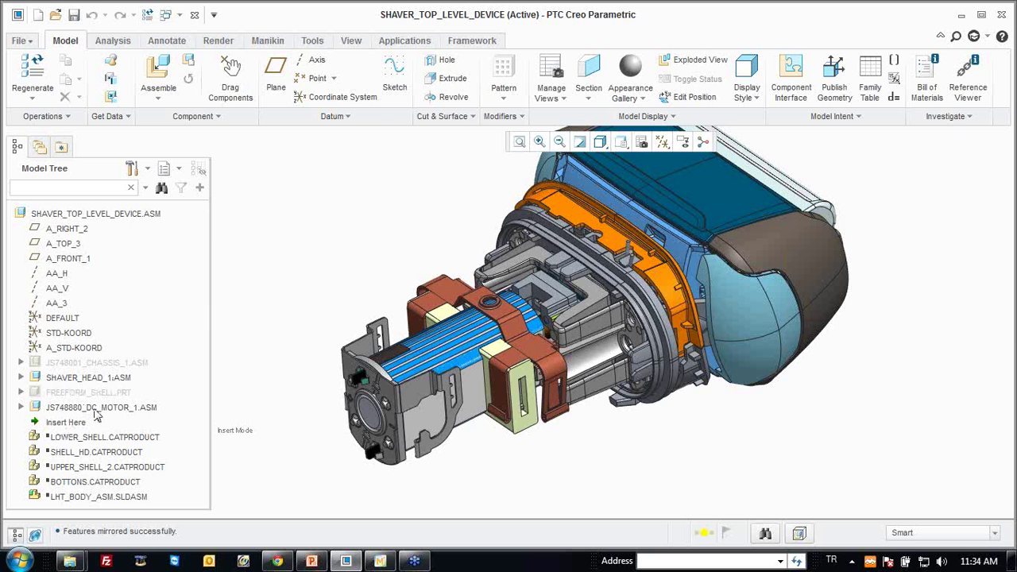
{"action": "scroll", "coordinate": [391, 342], "scroll_direction": "down", "scroll_amount": 3}
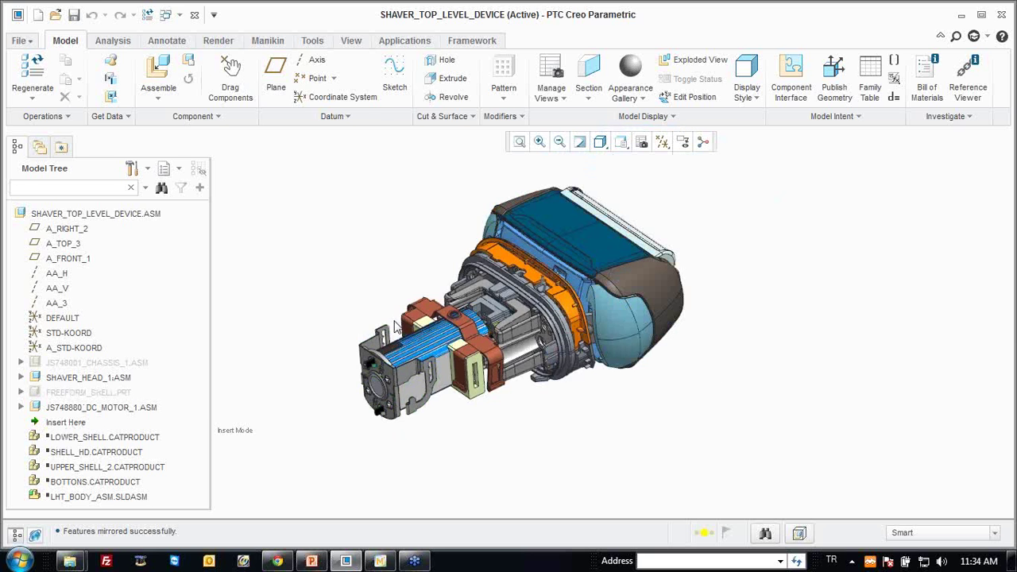
{"action": "middle_click_drag", "start_coordinate": [529, 275], "coordinate": [534, 279]}
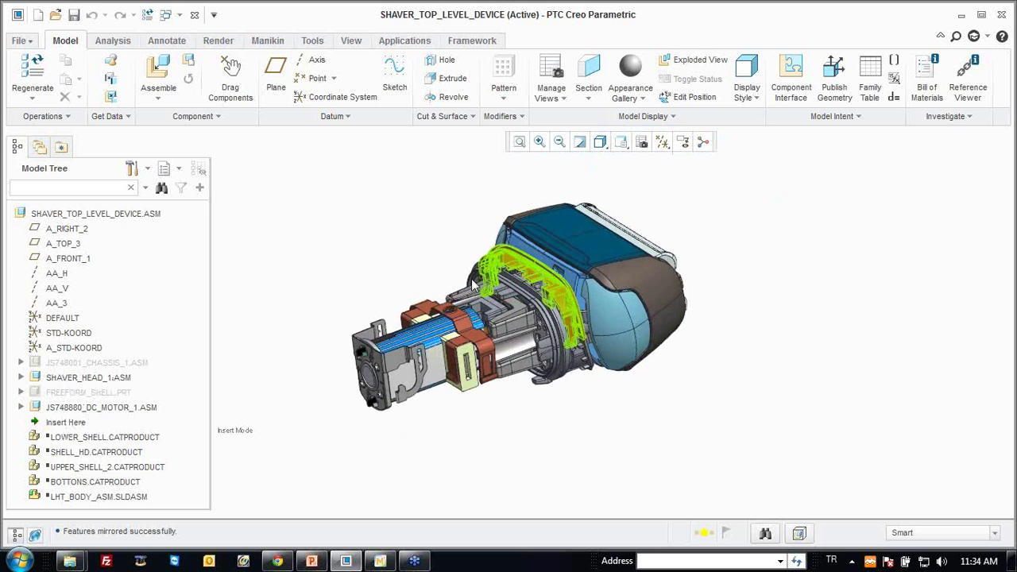
{"action": "middle_click_drag", "start_coordinate": [473, 285], "coordinate": [394, 257]}
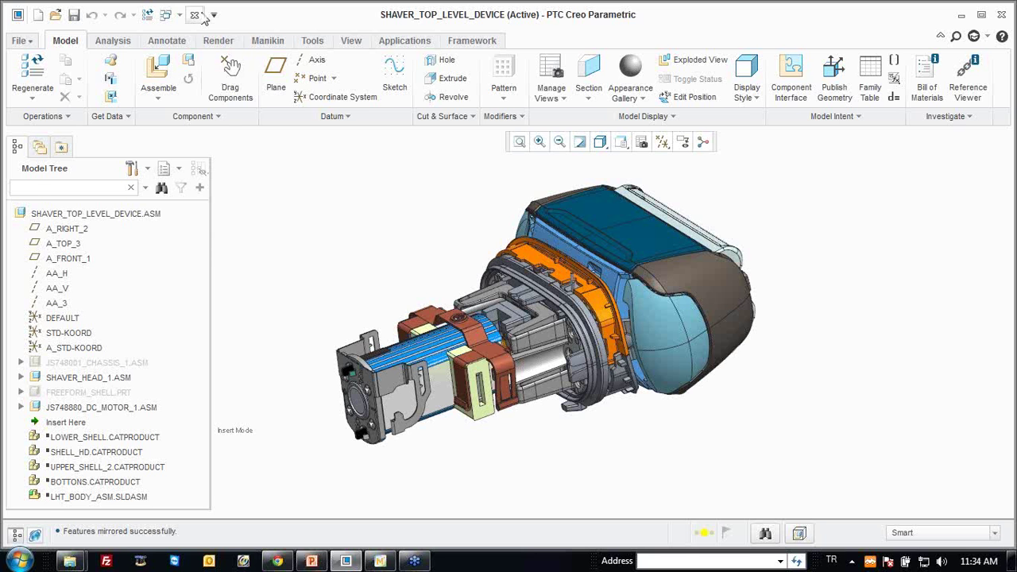
{"action": "left_click", "coordinate": [194, 15]}
Erase non-displayed objects from session and set DEX_Data as the working directory.
{"action": "left_click", "coordinate": [192, 84]}
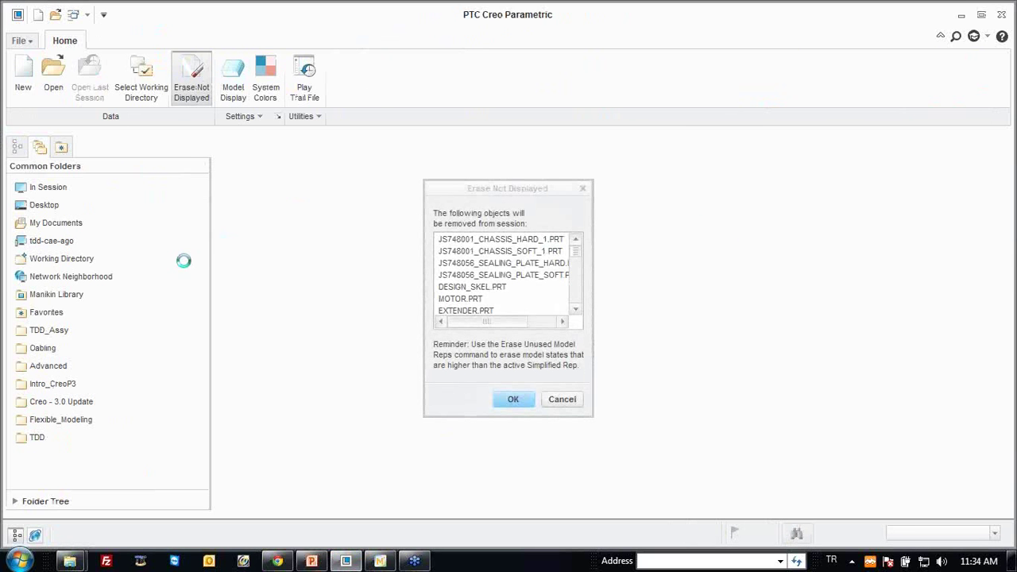
{"action": "key", "text": "Return"}
{"action": "left_click", "coordinate": [127, 262]}
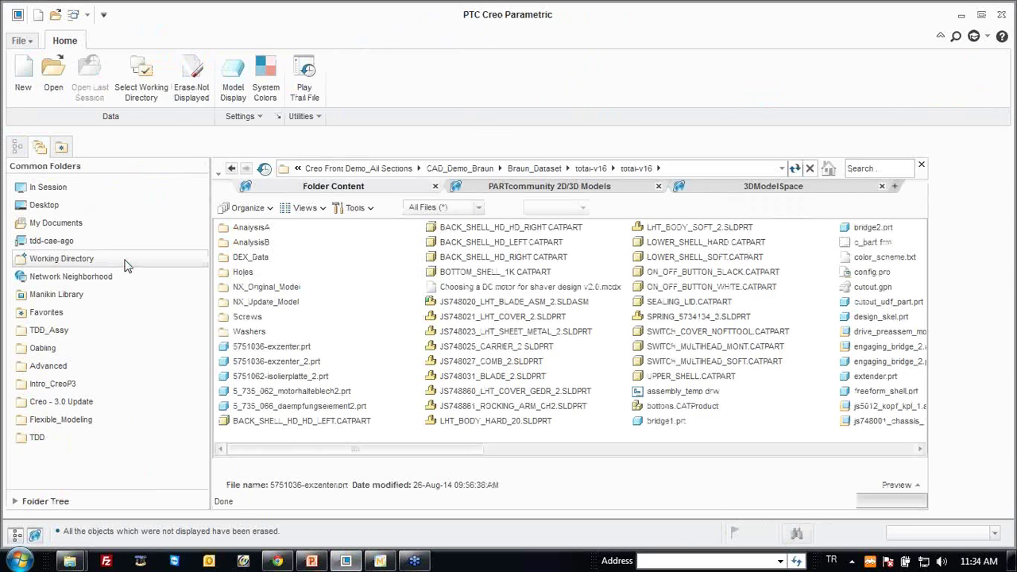
{"action": "right_click", "coordinate": [247, 259]}
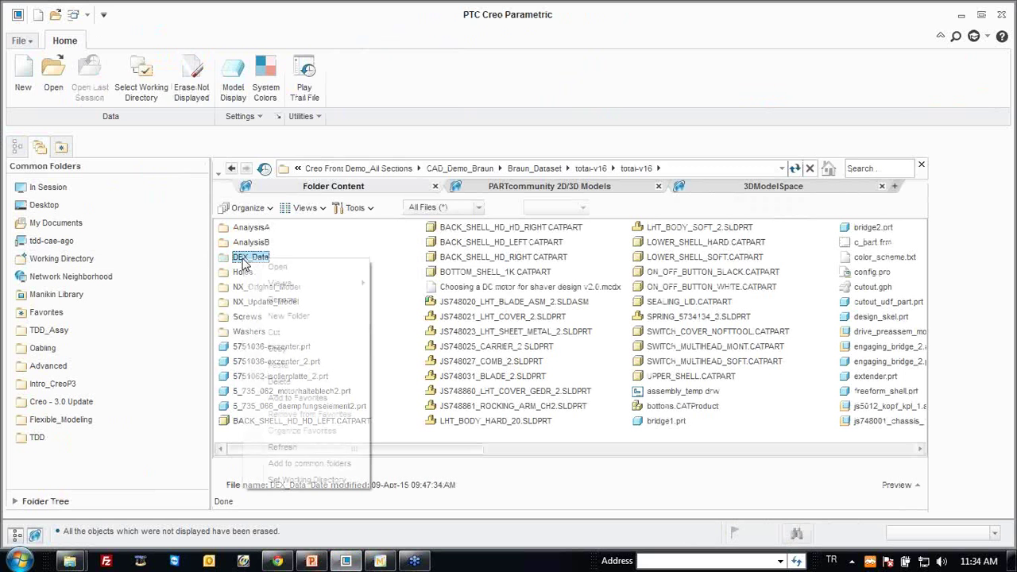
{"action": "left_click", "coordinate": [300, 482]}
Filter the DEX_Data folder by 'ou' and open outside_shell.asm.
{"action": "double_click", "coordinate": [263, 258]}
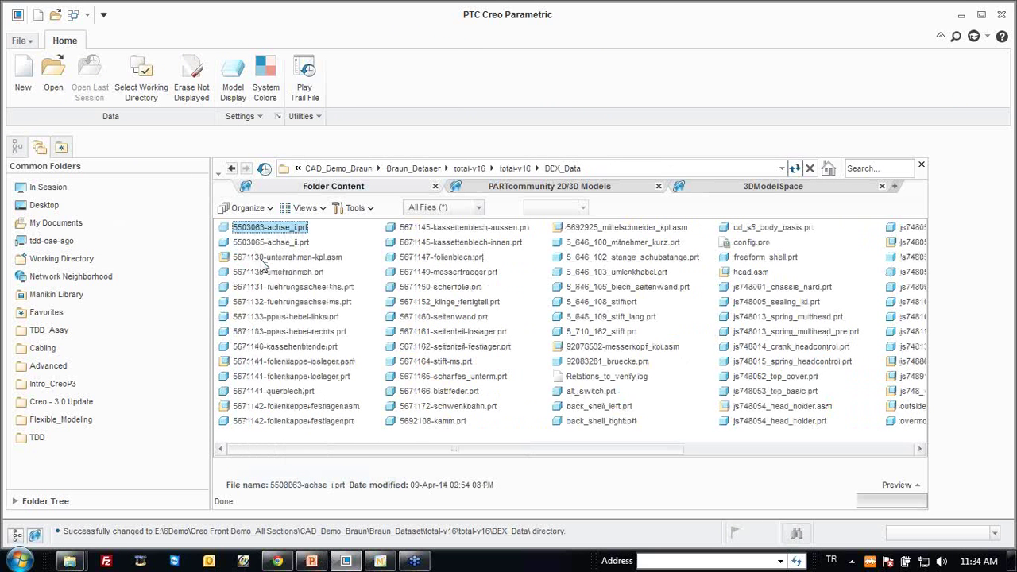
{"action": "left_click", "coordinate": [860, 170]}
{"action": "type", "text": "out"}
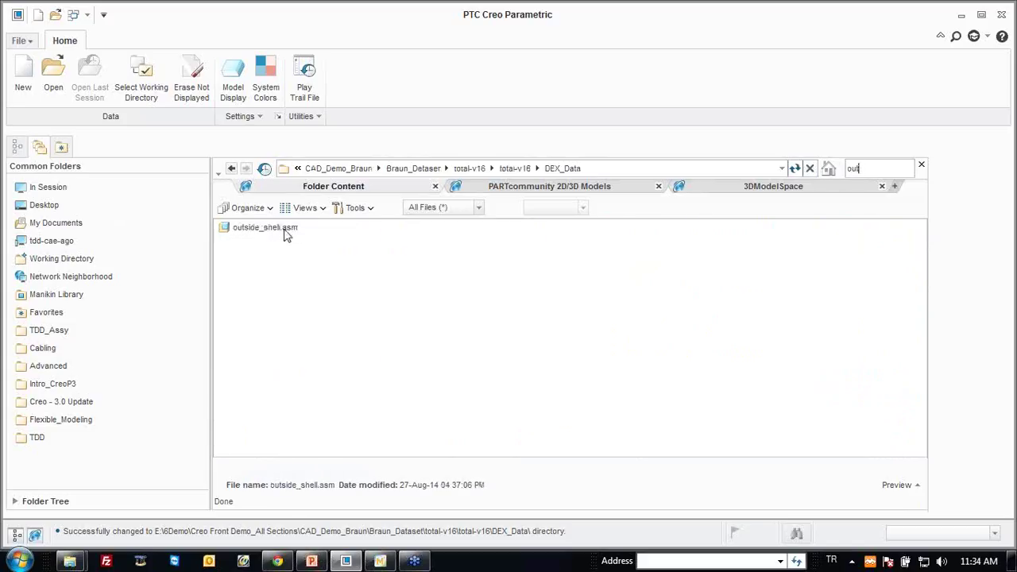
{"action": "double_click", "coordinate": [285, 229]}
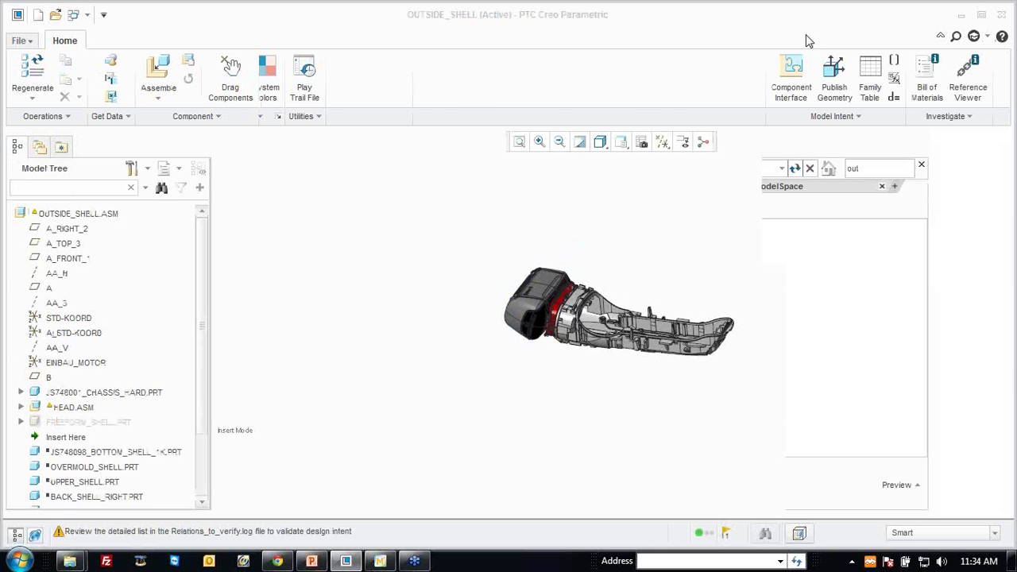
Exit insert mode so all suppressed outside-shell features resume.
{"action": "right_click", "coordinate": [38, 439]}
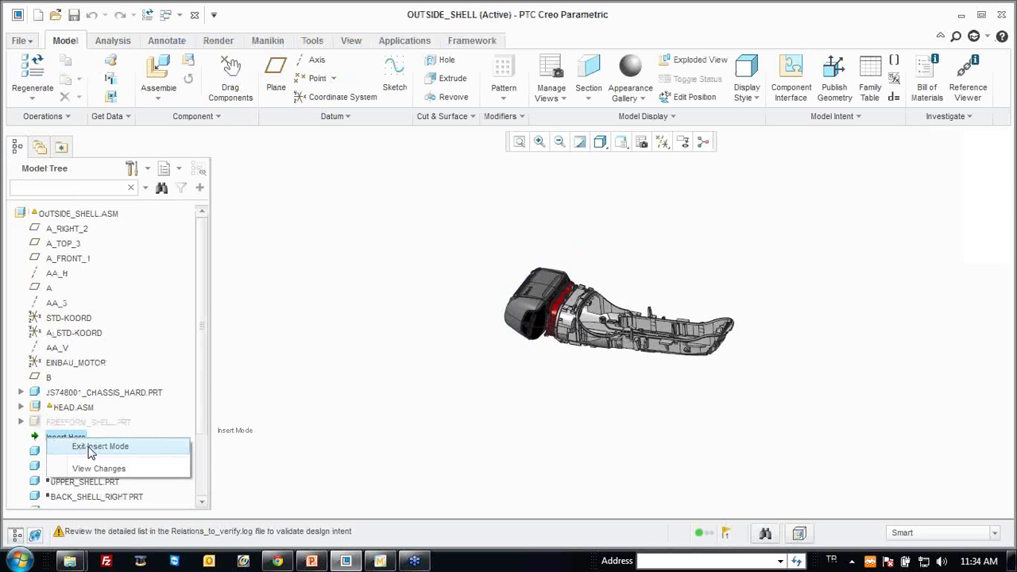
{"action": "left_click", "coordinate": [90, 447]}
{"action": "left_click", "coordinate": [413, 291]}
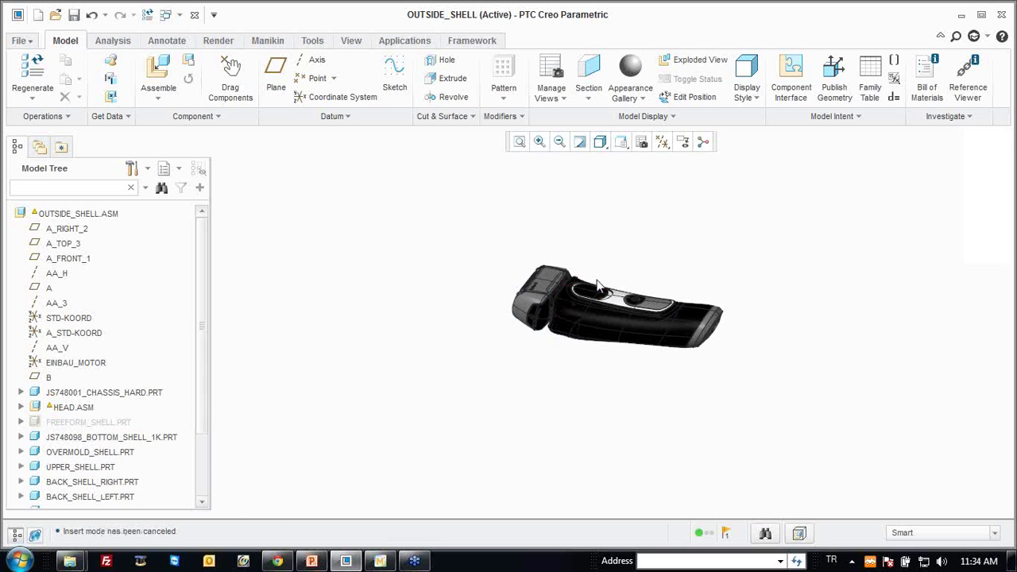
{"action": "scroll", "coordinate": [117, 415], "scroll_direction": "down", "scroll_amount": 1}
{"action": "mouse_move", "coordinate": [624, 265]}
{"action": "middle_mouse_down"}
{"action": "mouse_move", "coordinate": [603, 243]}
{"action": "mouse_move", "coordinate": [598, 185]}
{"action": "middle_mouse_up"}
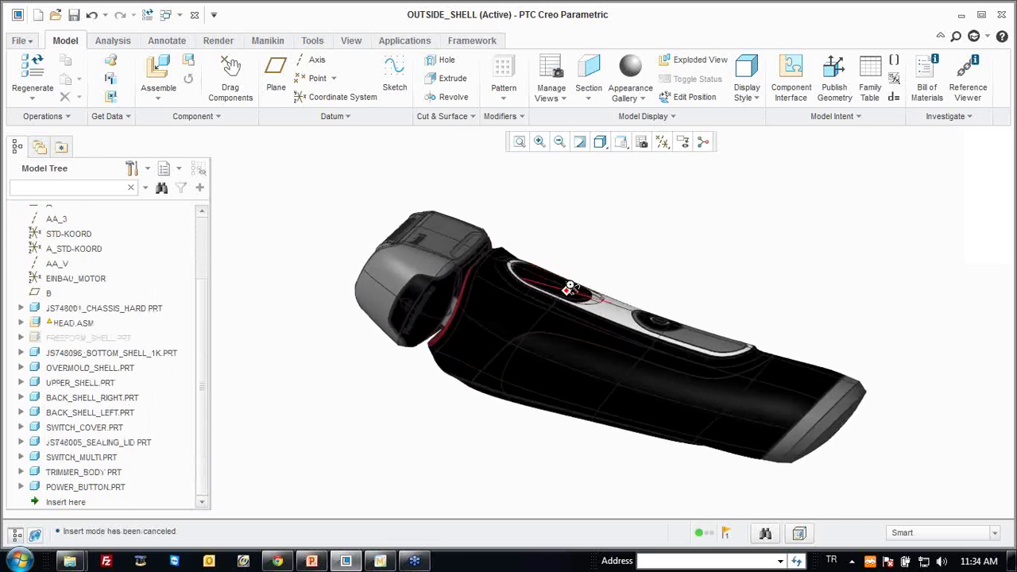
Switch the display style to Shading With Reflections.
{"action": "left_click", "coordinate": [602, 145]}
{"action": "left_click", "coordinate": [635, 164]}
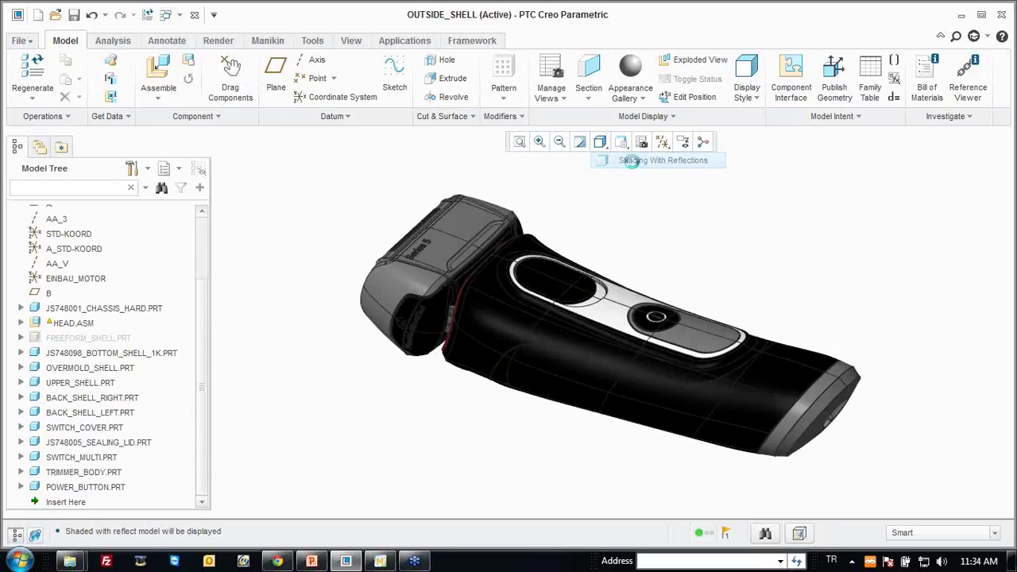
{"action": "middle_click_drag", "start_coordinate": [620, 275], "coordinate": [667, 283]}
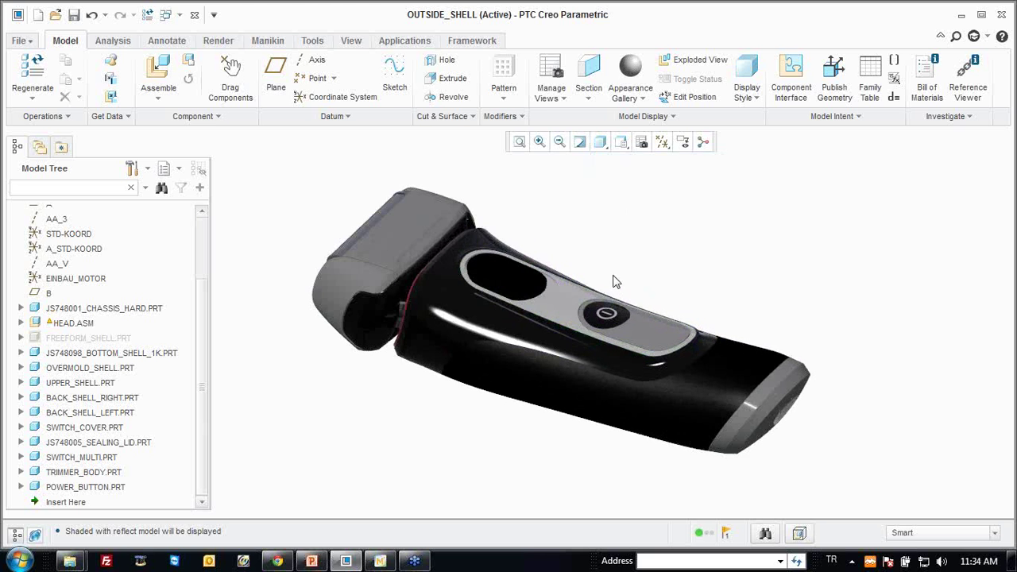
{"action": "mouse_move", "coordinate": [585, 290]}
{"action": "middle_mouse_down"}
{"action": "mouse_move", "coordinate": [541, 352]}
{"action": "mouse_move", "coordinate": [551, 302]}
{"action": "mouse_move", "coordinate": [593, 222]}
{"action": "mouse_move", "coordinate": [588, 159]}
{"action": "middle_mouse_up"}
{"action": "left_click", "coordinate": [600, 141]}
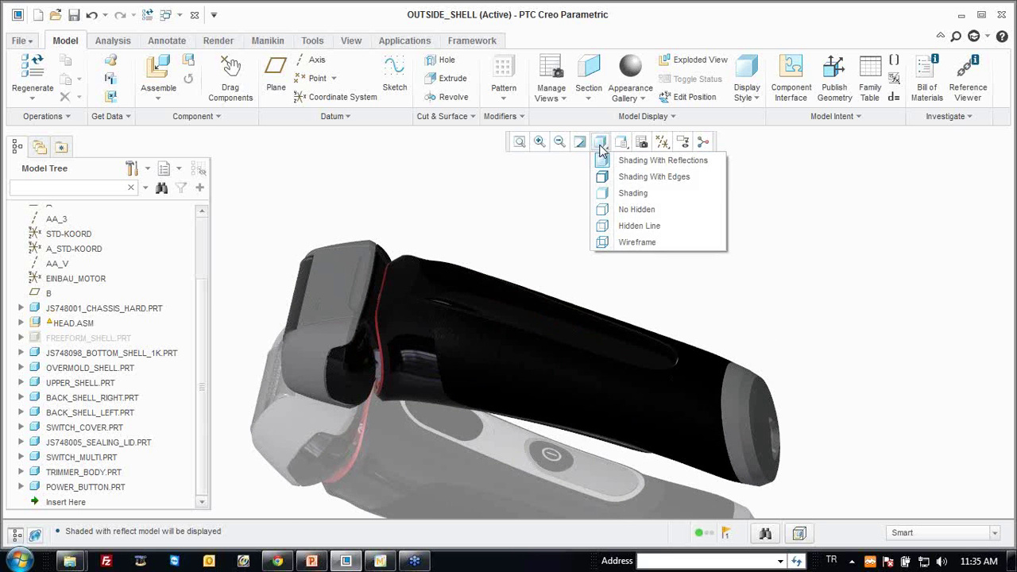
Orbit and zoom around the shaver to inspect the grip texture, head and power button.
{"action": "middle_click_drag", "start_coordinate": [560, 279], "coordinate": [532, 278]}
{"action": "scroll", "coordinate": [413, 269], "scroll_direction": "up", "scroll_amount": 2}
{"action": "scroll", "coordinate": [408, 294], "scroll_direction": "down", "scroll_amount": 4}
{"action": "mouse_move", "coordinate": [407, 294]}
{"action": "middle_mouse_down"}
{"action": "mouse_move", "coordinate": [458, 295]}
{"action": "mouse_move", "coordinate": [471, 256]}
{"action": "mouse_move", "coordinate": [450, 236]}
{"action": "mouse_move", "coordinate": [449, 285]}
{"action": "middle_mouse_up"}
{"action": "scroll", "coordinate": [430, 337], "scroll_direction": "down", "scroll_amount": 2}
{"action": "scroll", "coordinate": [429, 342], "scroll_direction": "down", "scroll_amount": 2}
{"action": "mouse_move", "coordinate": [434, 331]}
{"action": "middle_mouse_down"}
{"action": "mouse_move", "coordinate": [448, 309]}
{"action": "mouse_move", "coordinate": [426, 344]}
{"action": "middle_mouse_up"}
{"action": "scroll", "coordinate": [430, 349], "scroll_direction": "up", "scroll_amount": 2}
{"action": "scroll", "coordinate": [445, 342], "scroll_direction": "up", "scroll_amount": 2}
{"action": "scroll", "coordinate": [492, 302], "scroll_direction": "up", "scroll_amount": 2}
{"action": "scroll", "coordinate": [520, 294], "scroll_direction": "up", "scroll_amount": 1}
{"action": "mouse_move", "coordinate": [530, 302]}
{"action": "middle_mouse_down"}
{"action": "mouse_move", "coordinate": [515, 301]}
{"action": "mouse_move", "coordinate": [511, 319]}
{"action": "middle_mouse_up"}
{"action": "scroll", "coordinate": [511, 319], "scroll_direction": "up", "scroll_amount": 2}
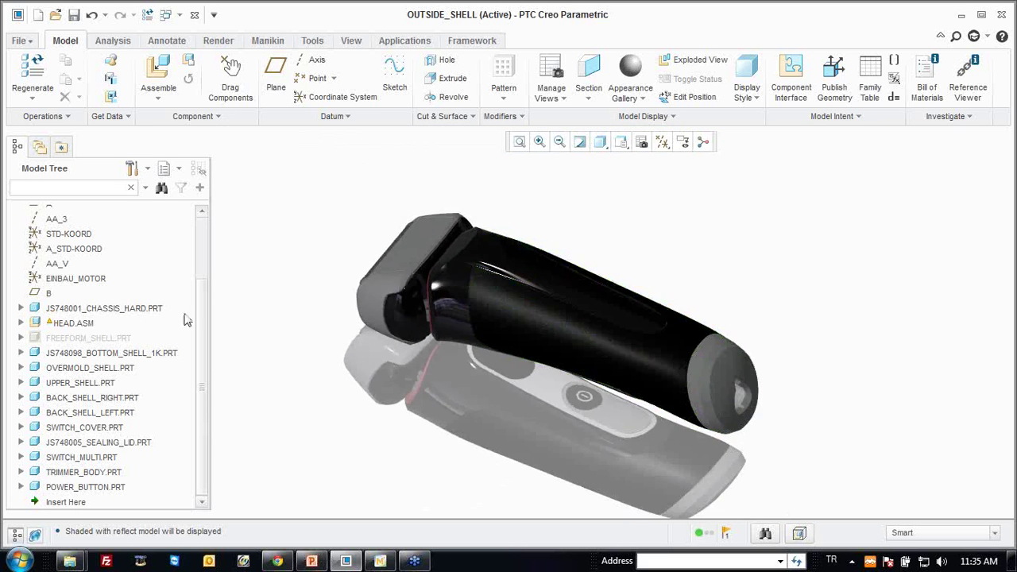
{"action": "left_click", "coordinate": [25, 42]}
{"action": "left_click", "coordinate": [366, 183]}
{"action": "left_click", "coordinate": [20, 40]}
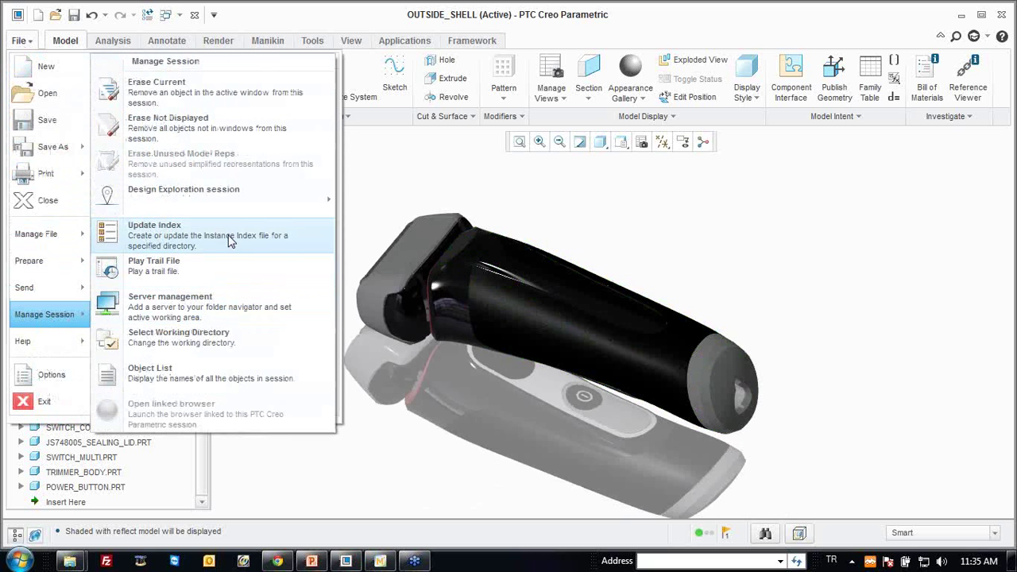
{"action": "mouse_move", "coordinate": [184, 194]}
{"action": "left_click", "coordinate": [367, 188]}
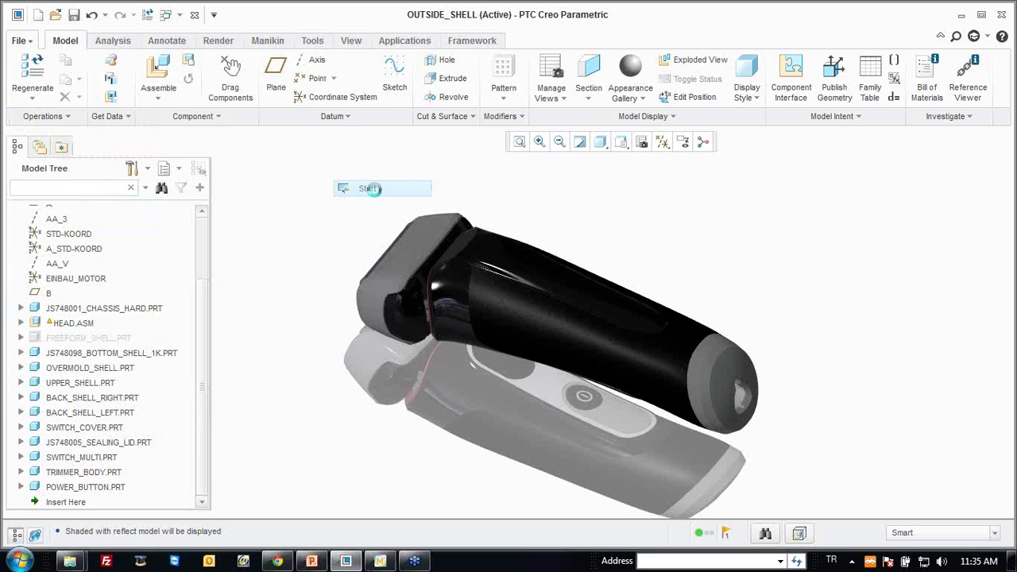
{"action": "type", "text": "color_and_shape"}
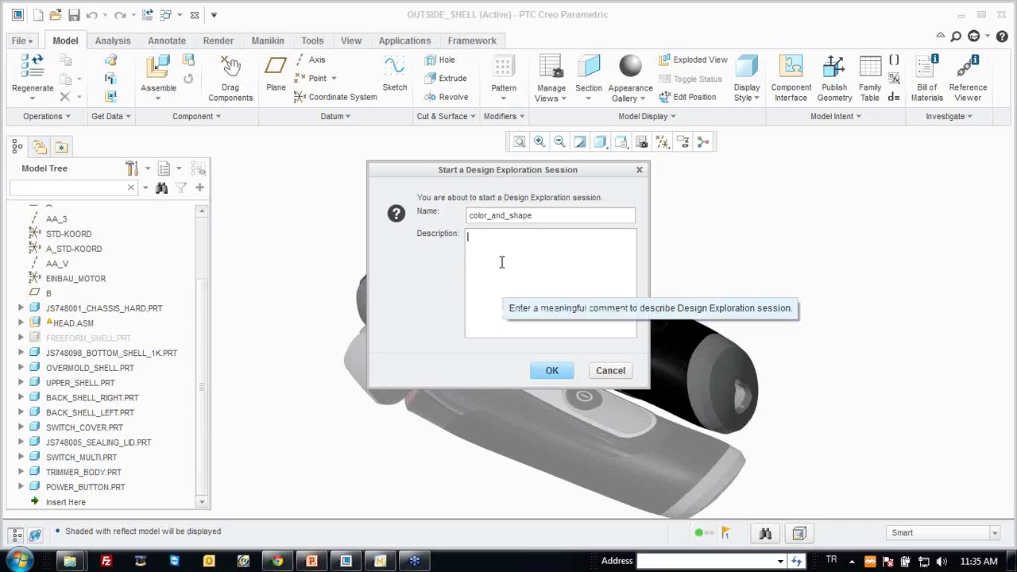
{"action": "left_click", "coordinate": [551, 372]}
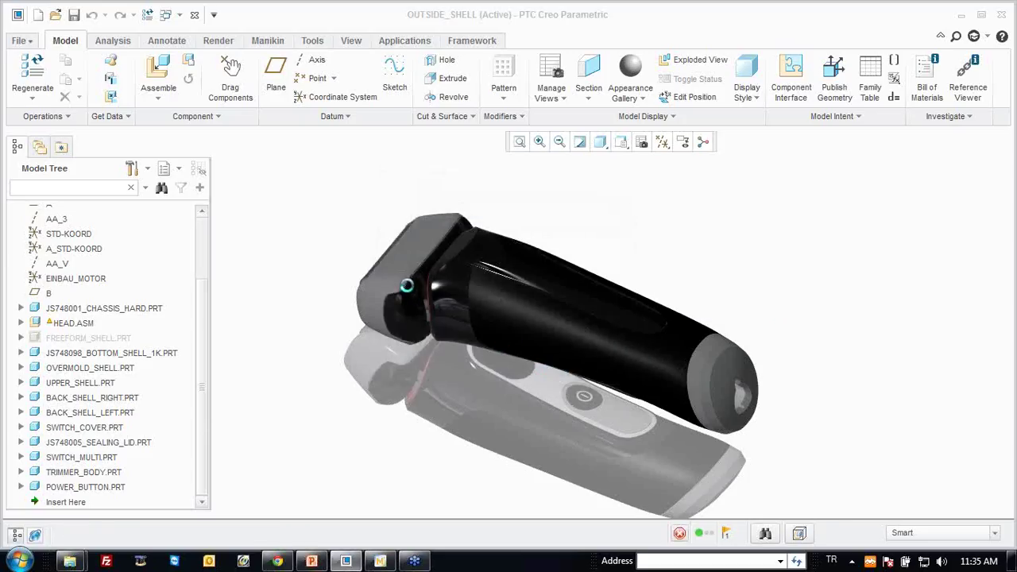
{"action": "left_click", "coordinate": [176, 169]}
{"action": "left_click", "coordinate": [167, 196]}
{"action": "right_click", "coordinate": [43, 215]}
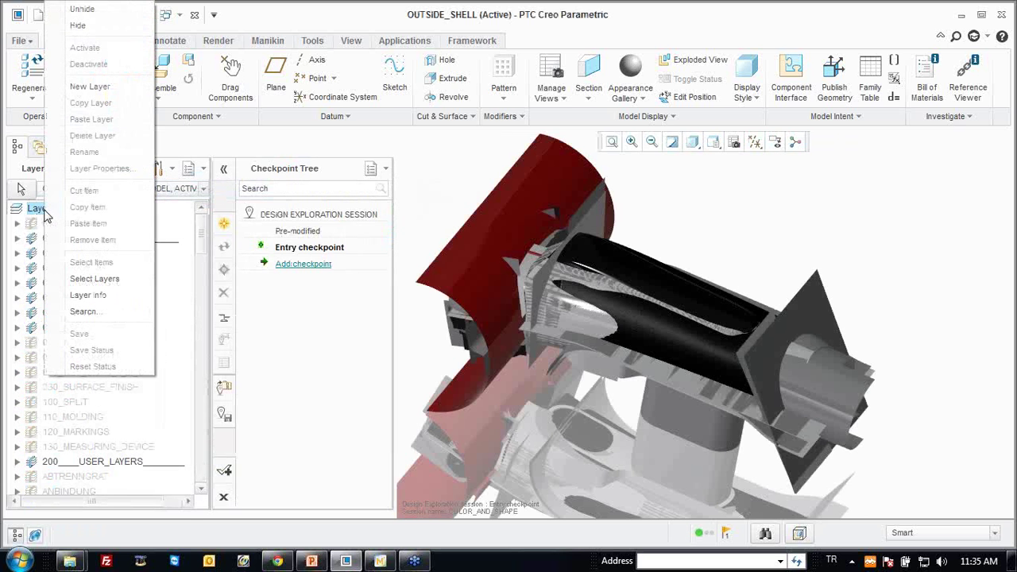
{"action": "left_click", "coordinate": [78, 25]}
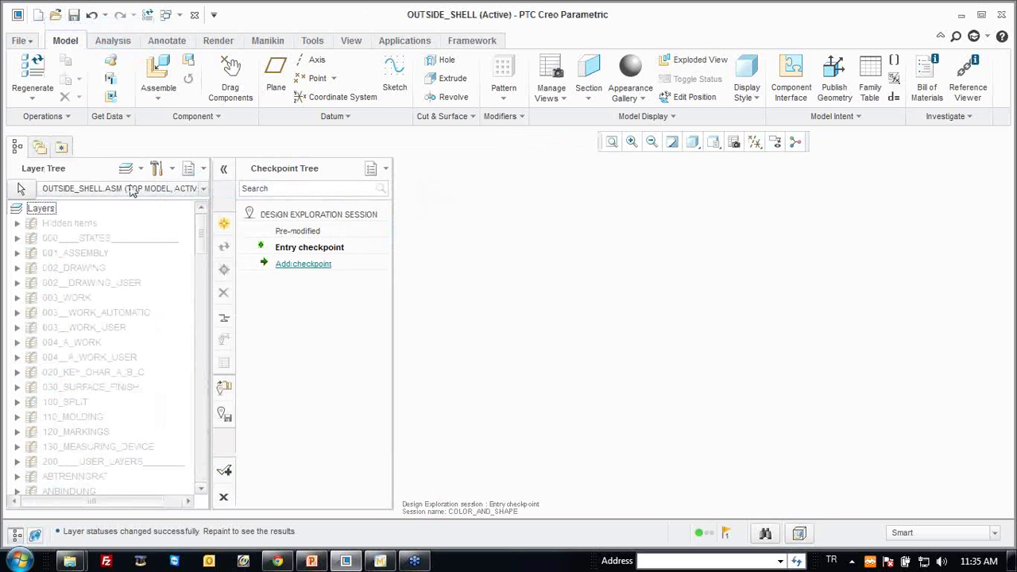
{"action": "right_click", "coordinate": [46, 208]}
{"action": "left_click", "coordinate": [76, 366]}
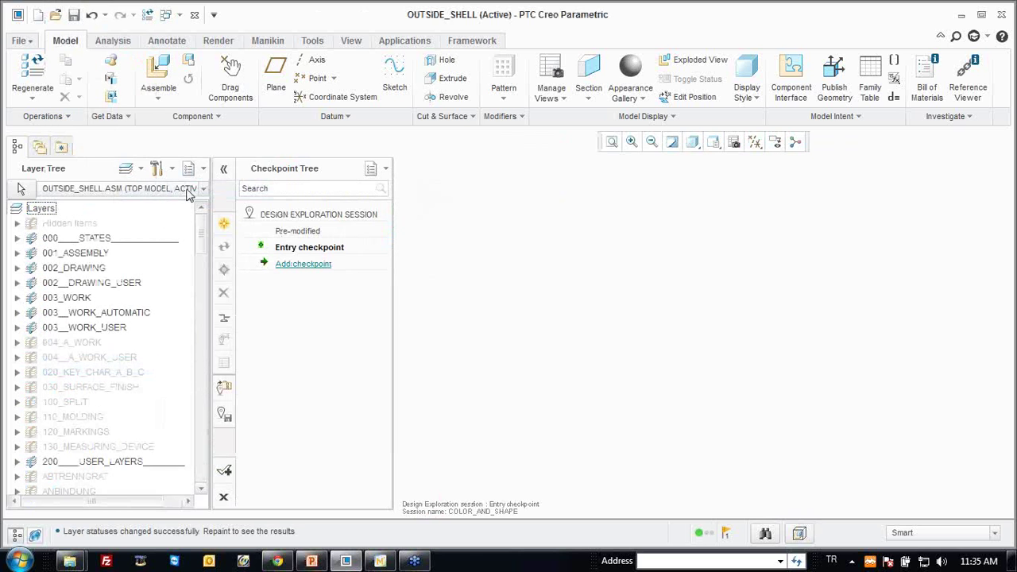
{"action": "left_click", "coordinate": [190, 170]}
{"action": "left_click", "coordinate": [215, 188]}
{"action": "left_click", "coordinate": [612, 143]}
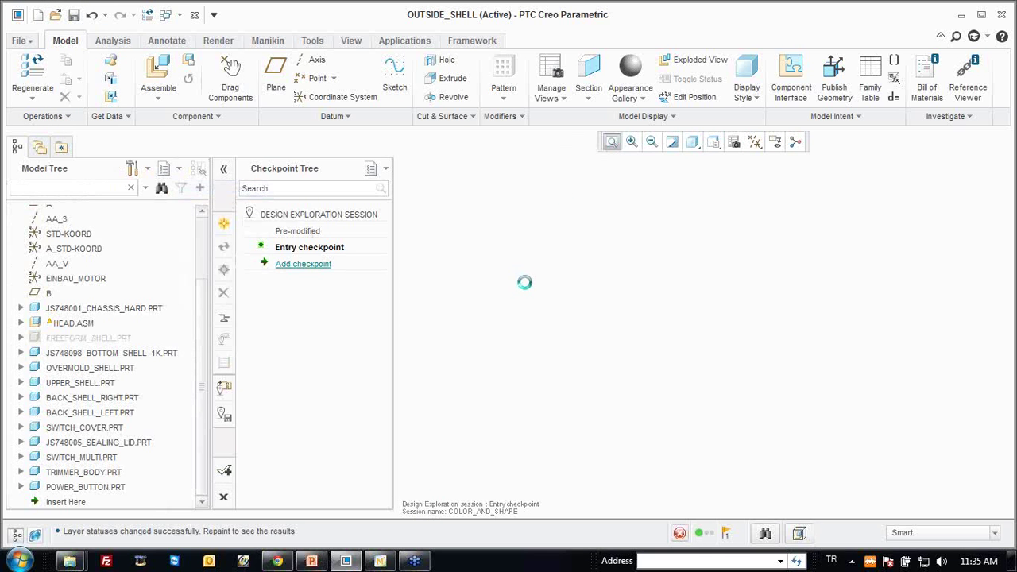
{"action": "scroll", "coordinate": [722, 358], "scroll_direction": "down", "scroll_amount": 5}
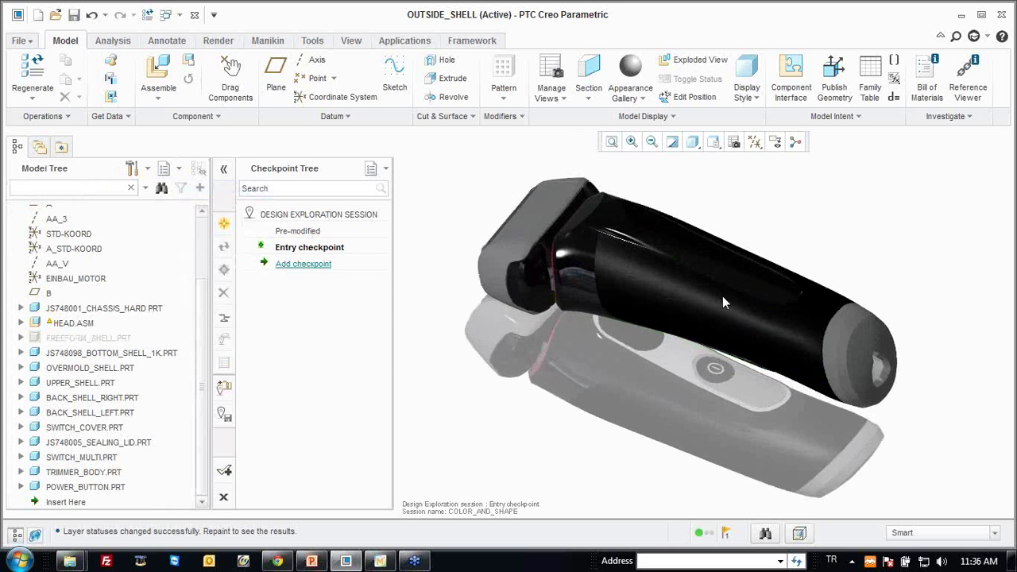
{"action": "middle_click_drag", "start_coordinate": [722, 259], "coordinate": [676, 278]}
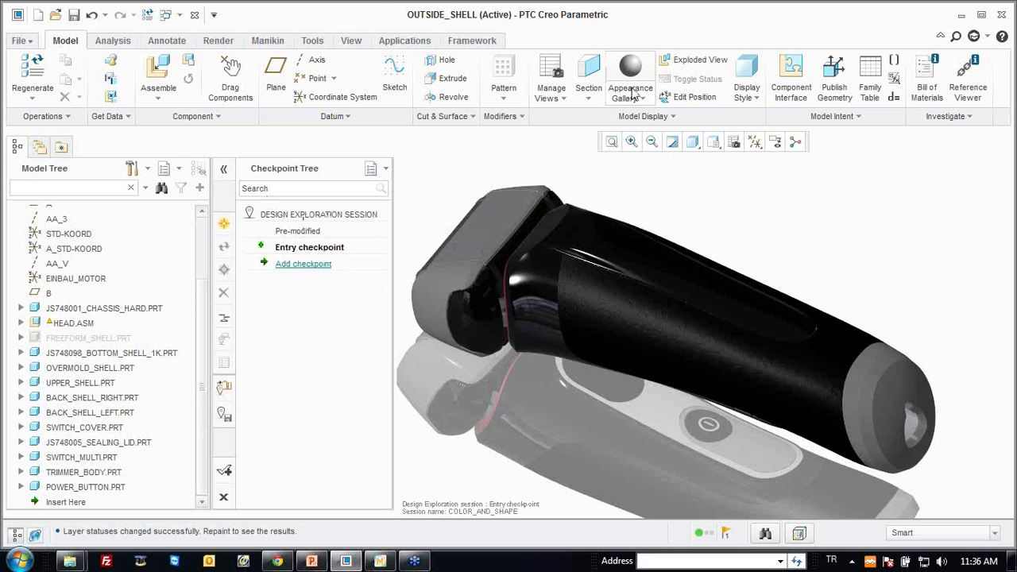
Load the Photolux Metals library and pick the adv-metal-chrome appearance.
{"action": "left_click", "coordinate": [633, 94]}
{"action": "left_click", "coordinate": [752, 308]}
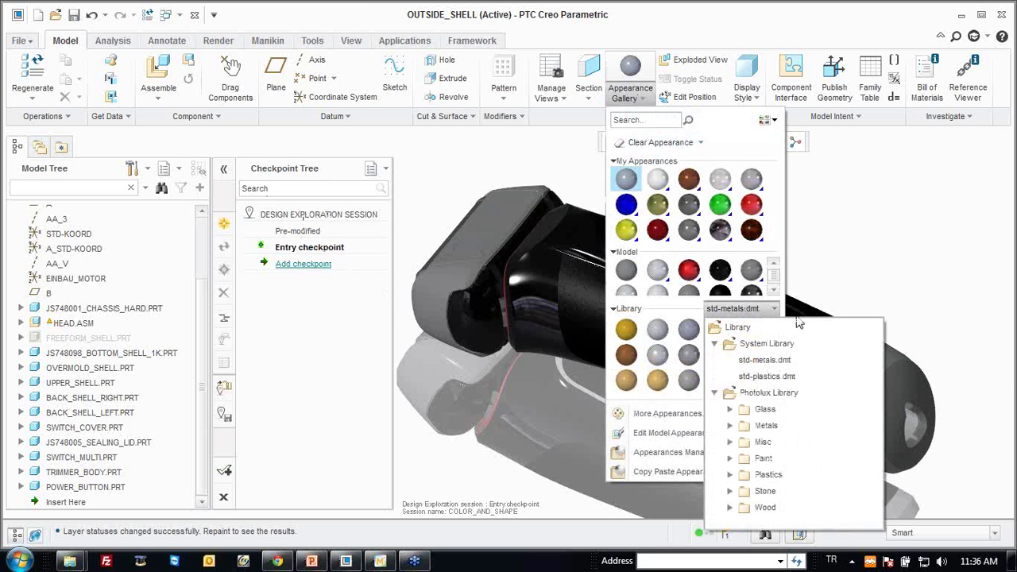
{"action": "left_click", "coordinate": [730, 427]}
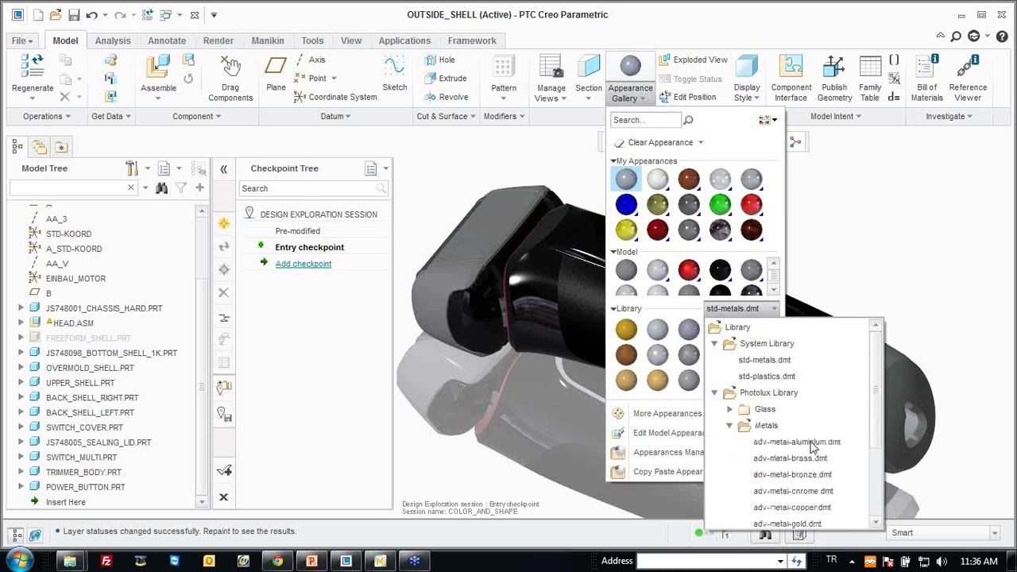
{"action": "left_click", "coordinate": [784, 492]}
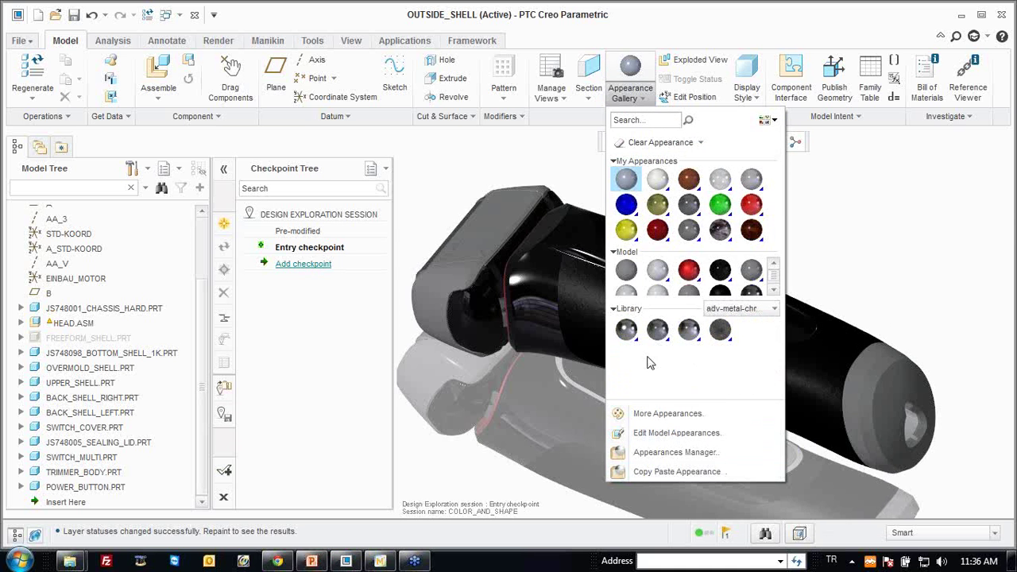
{"action": "left_click", "coordinate": [626, 332]}
Apply chrome to HEAD.ASM, UPPER_SHELL, both back shells and TRIMMER_BODY.
{"action": "left_click", "coordinate": [517, 318]}
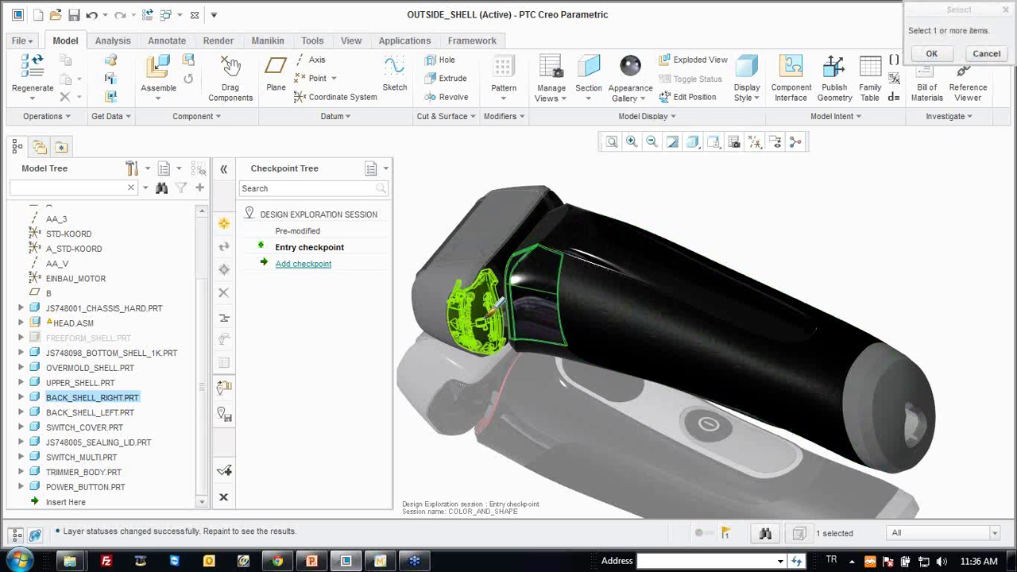
{"action": "left_click", "coordinate": [485, 316], "text": "ctrl"}
{"action": "left_click", "coordinate": [544, 329], "text": "ctrl"}
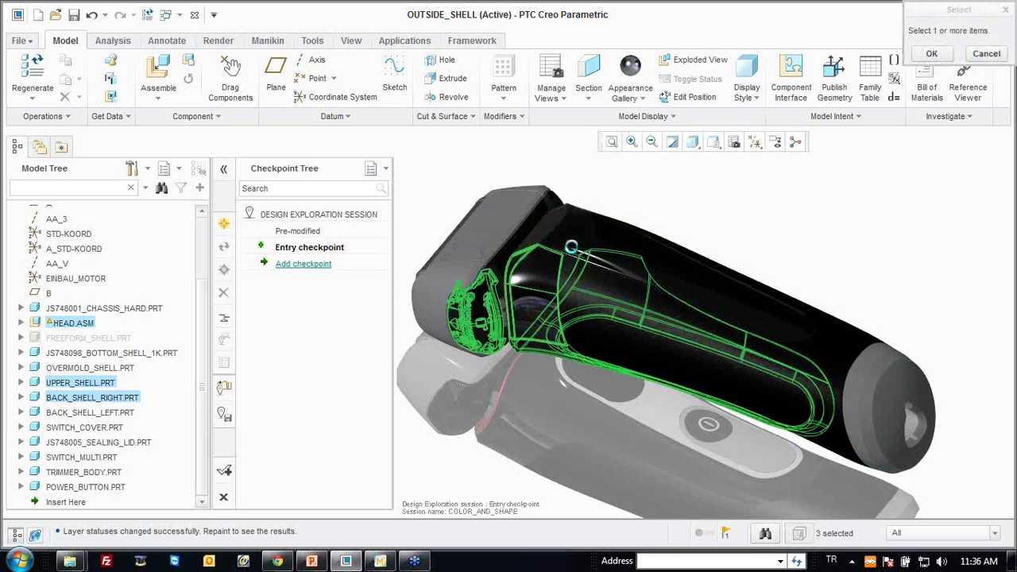
{"action": "left_click", "coordinate": [584, 238], "text": "ctrl"}
{"action": "mouse_move", "coordinate": [584, 239]}
{"action": "middle_mouse_down"}
{"action": "mouse_move", "coordinate": [566, 311]}
{"action": "mouse_move", "coordinate": [594, 340]}
{"action": "middle_mouse_up"}
{"action": "left_click", "coordinate": [579, 266], "text": "ctrl"}
{"action": "left_click", "coordinate": [584, 260], "text": "ctrl"}
{"action": "mouse_move", "coordinate": [584, 260]}
{"action": "middle_mouse_down"}
{"action": "mouse_move", "coordinate": [570, 311]}
{"action": "mouse_move", "coordinate": [634, 212]}
{"action": "mouse_move", "coordinate": [579, 318]}
{"action": "mouse_move", "coordinate": [565, 241]}
{"action": "middle_mouse_up"}
{"action": "left_click", "coordinate": [573, 306], "text": "ctrl"}
{"action": "scroll", "coordinate": [549, 314], "scroll_direction": "up", "scroll_amount": 4}
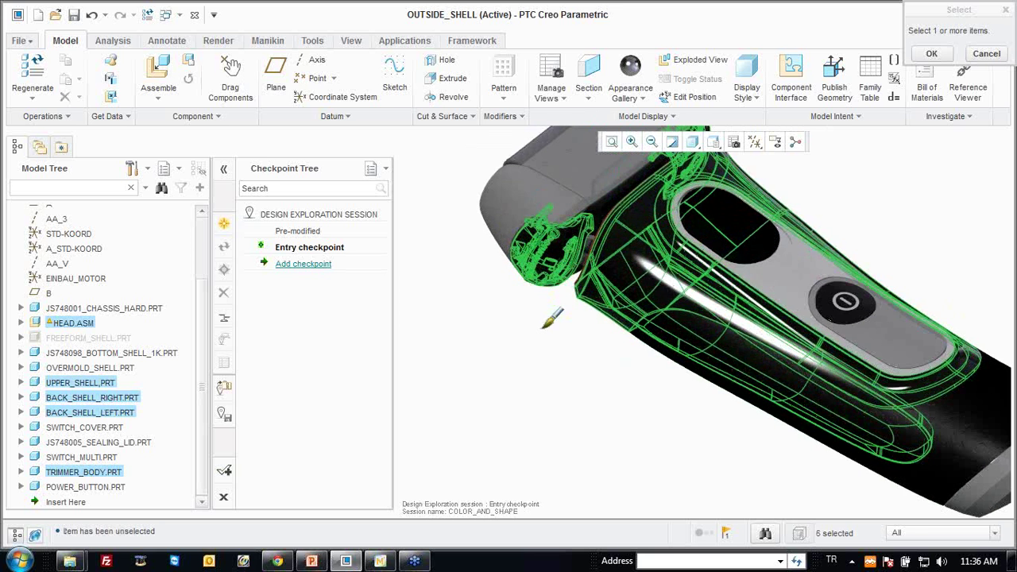
{"action": "middle_click", "coordinate": [540, 336]}
Inspect the chrome head, then open the Model Appearance Editor ready to pick an appearance.
{"action": "scroll", "coordinate": [581, 248], "scroll_direction": "up", "scroll_amount": 2}
{"action": "scroll", "coordinate": [579, 242], "scroll_direction": "up", "scroll_amount": 2}
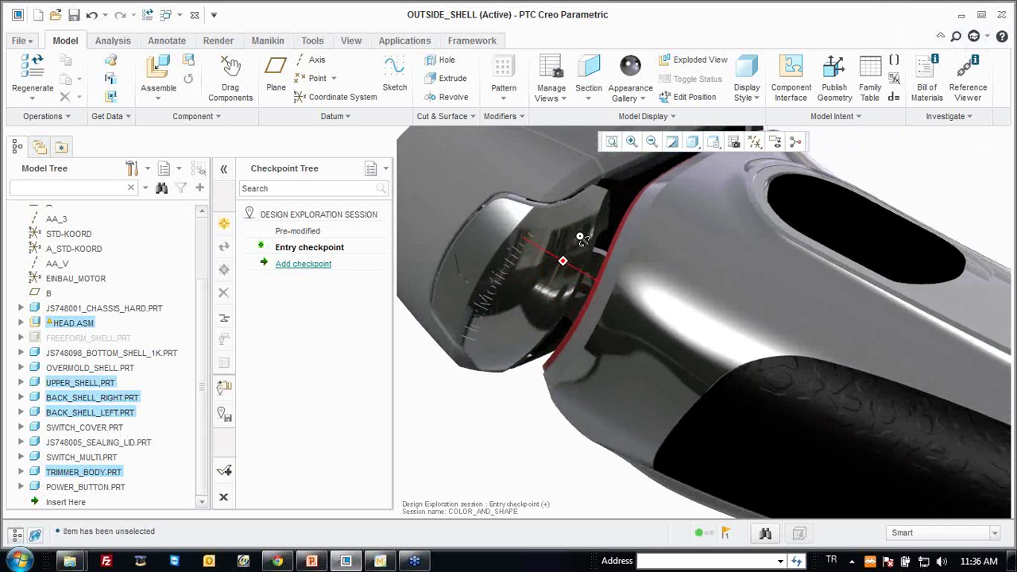
{"action": "scroll", "coordinate": [577, 234], "scroll_direction": "up", "scroll_amount": 2}
{"action": "mouse_move", "coordinate": [576, 229]}
{"action": "middle_mouse_down"}
{"action": "mouse_move", "coordinate": [562, 296]}
{"action": "mouse_move", "coordinate": [559, 277]}
{"action": "mouse_move", "coordinate": [560, 322]}
{"action": "mouse_move", "coordinate": [648, 204]}
{"action": "mouse_move", "coordinate": [644, 182]}
{"action": "mouse_move", "coordinate": [663, 175]}
{"action": "mouse_move", "coordinate": [636, 202]}
{"action": "middle_mouse_up"}
{"action": "scroll", "coordinate": [562, 296], "scroll_direction": "up", "scroll_amount": 2}
{"action": "scroll", "coordinate": [558, 277], "scroll_direction": "down", "scroll_amount": 3}
{"action": "scroll", "coordinate": [568, 278], "scroll_direction": "down", "scroll_amount": 2}
{"action": "left_click", "coordinate": [634, 102]}
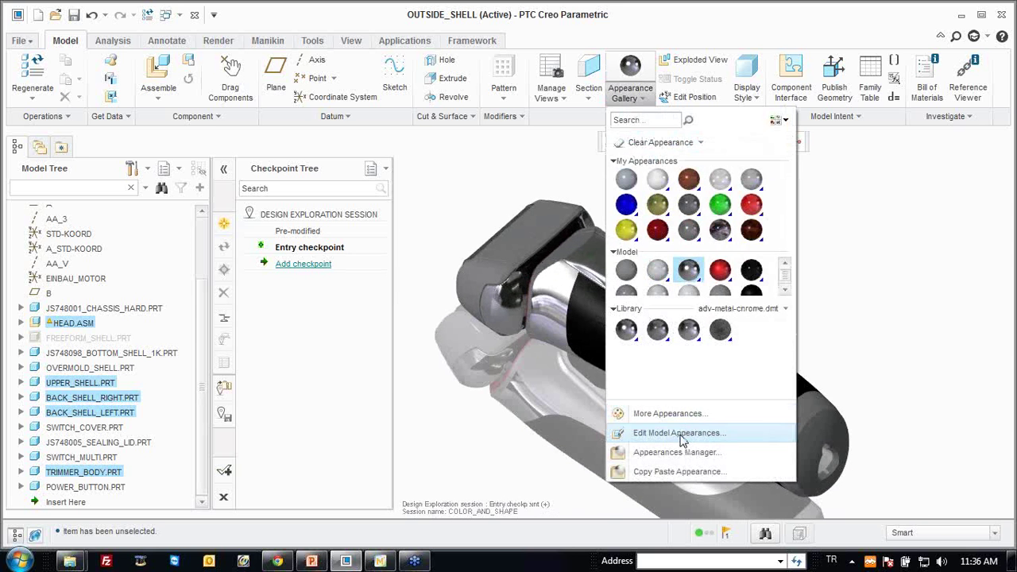
{"action": "left_click", "coordinate": [688, 433]}
{"action": "left_click", "coordinate": [198, 163]}
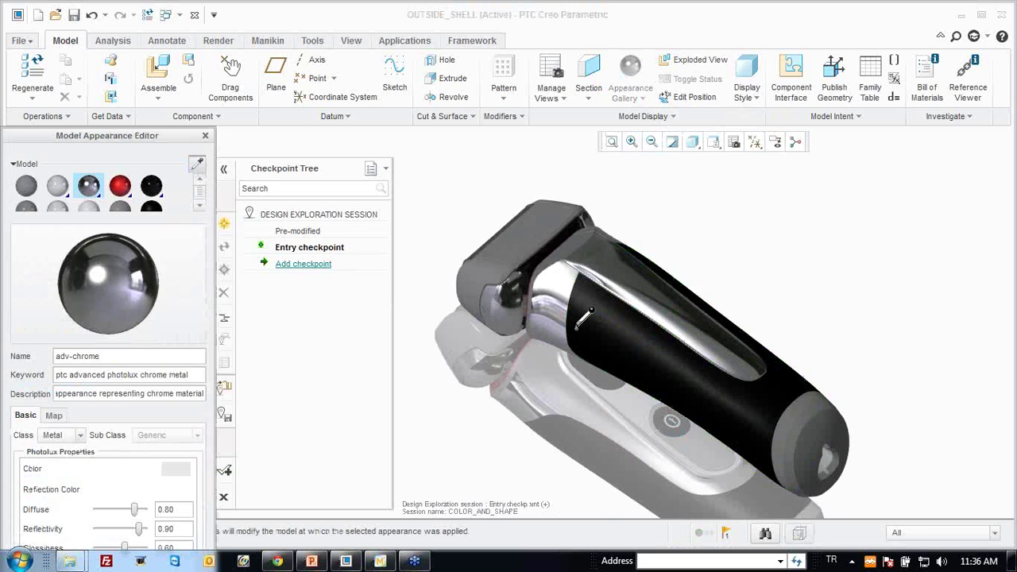
Eyedrop the black grip appearance and raise its blue value to make it dark blue.
{"action": "left_click", "coordinate": [624, 342]}
{"action": "left_click_drag", "start_coordinate": [167, 149], "coordinate": [199, 75]}
{"action": "left_click", "coordinate": [207, 395]}
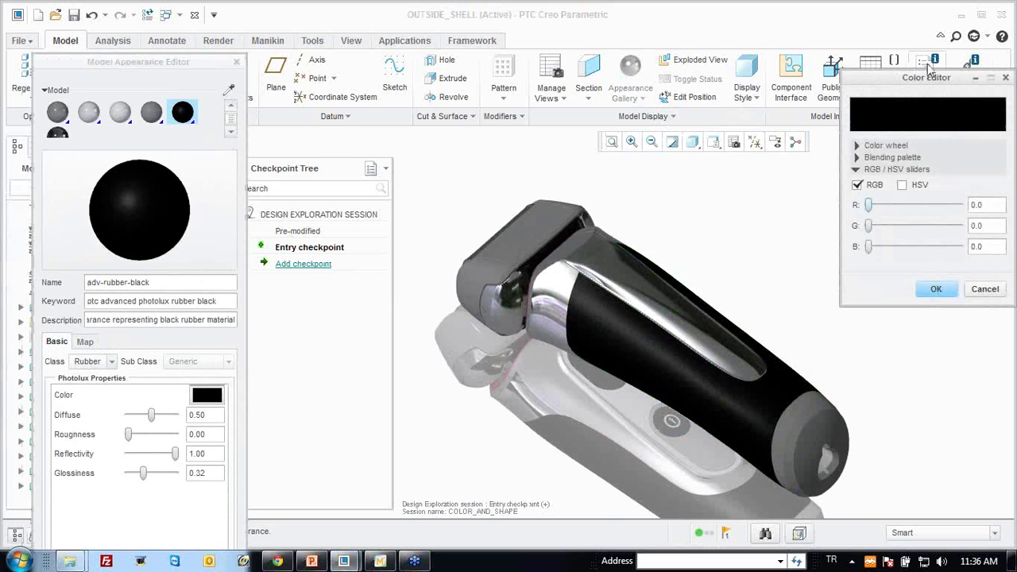
{"action": "left_click_drag", "start_coordinate": [914, 78], "coordinate": [775, 116]}
{"action": "mouse_move", "coordinate": [730, 285]}
{"action": "left_mouse_down"}
{"action": "mouse_move", "coordinate": [764, 284]}
{"action": "mouse_move", "coordinate": [765, 300]}
{"action": "left_mouse_up"}
{"action": "left_click", "coordinate": [797, 328]}
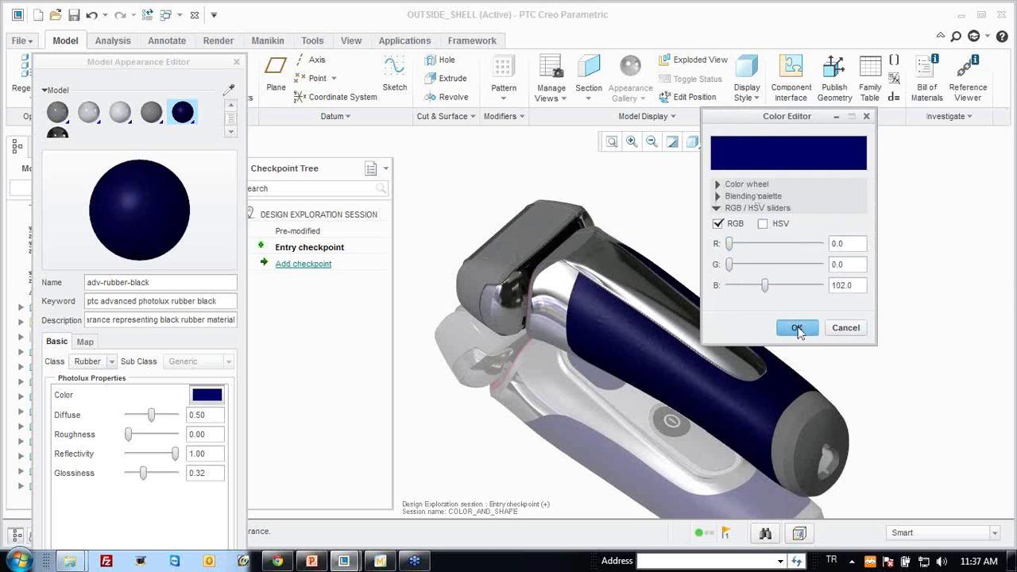
{"action": "left_click", "coordinate": [236, 62]}
Add a design exploration checkpoint named blue_chrome.
{"action": "left_click", "coordinate": [299, 266]}
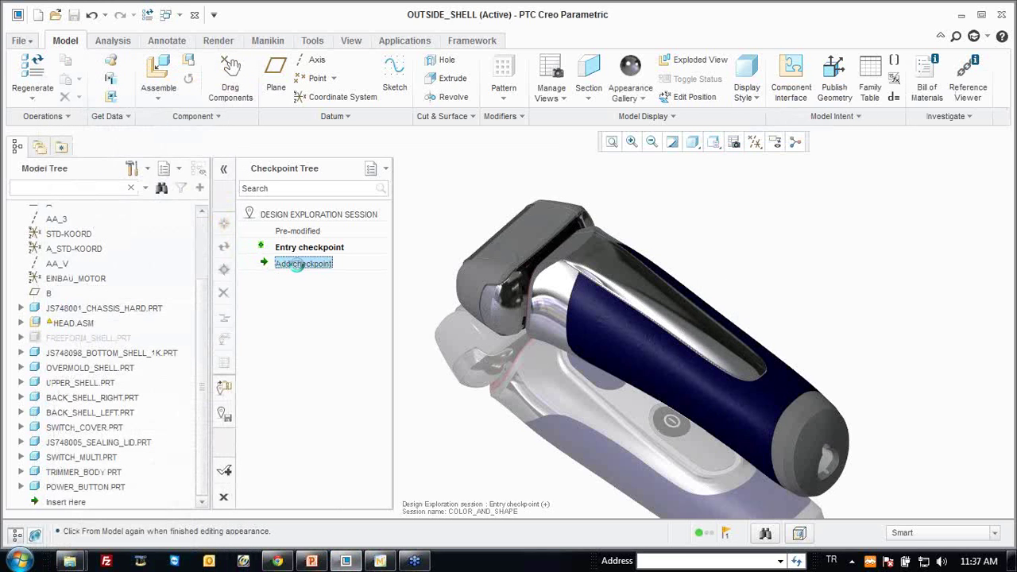
{"action": "type", "text": "blue_chrome"}
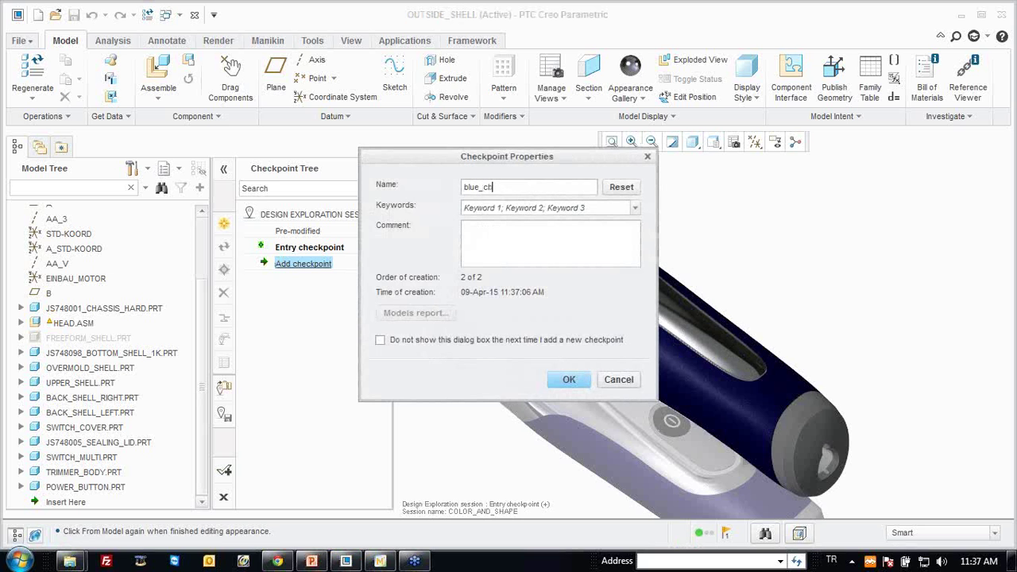
{"action": "left_click", "coordinate": [568, 382]}
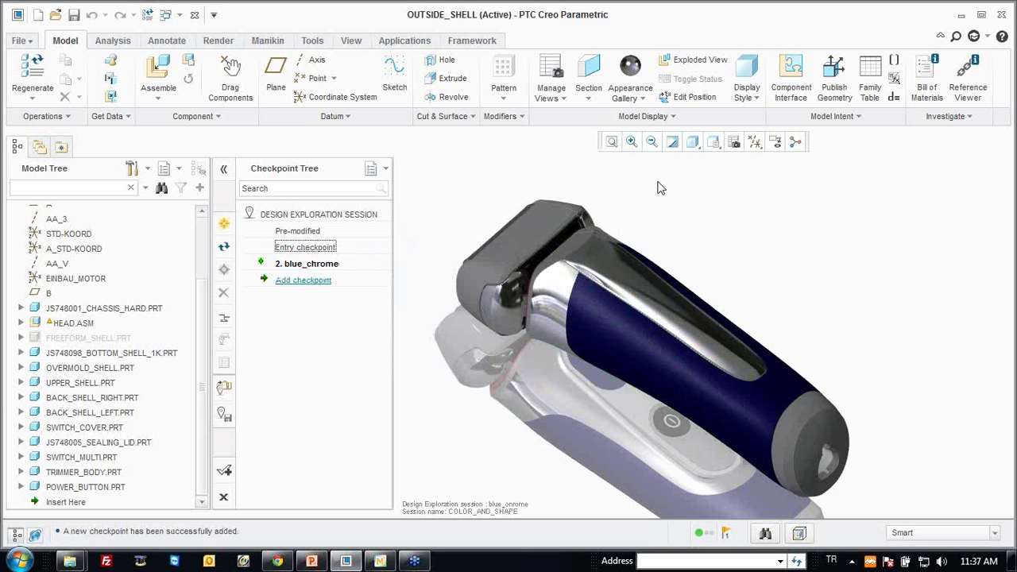
{"action": "left_click", "coordinate": [630, 89]}
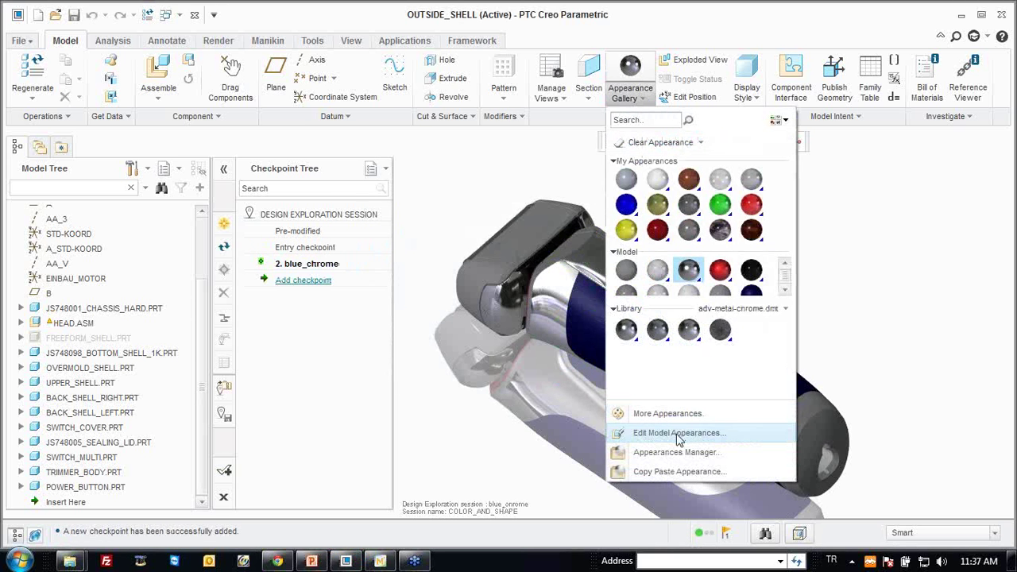
Eyedrop the blue grip appearance and make it dark red by setting B to 0 and raising R.
{"action": "left_click", "coordinate": [682, 432]}
{"action": "left_click", "coordinate": [197, 164]}
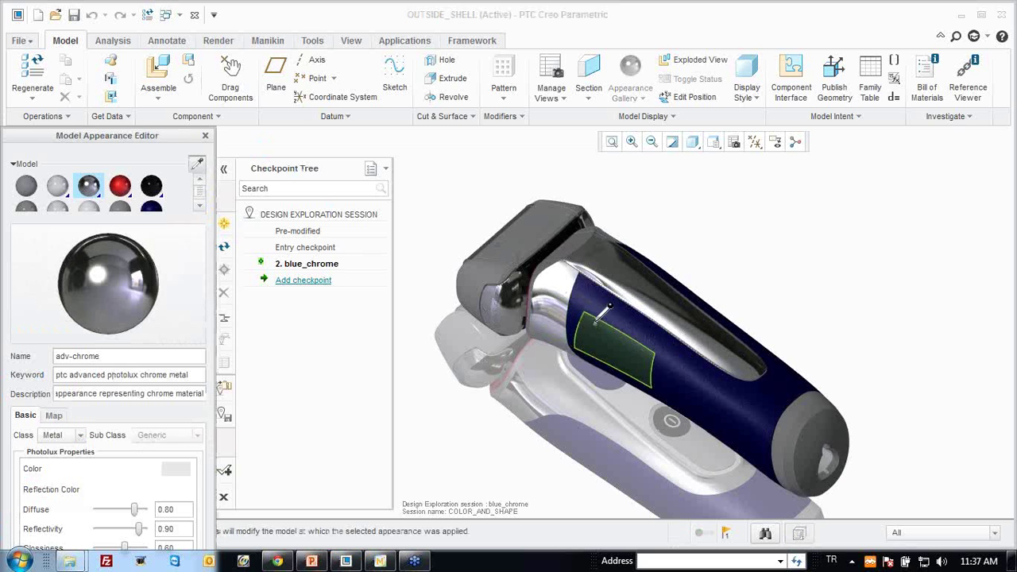
{"action": "left_click", "coordinate": [612, 349]}
{"action": "left_click", "coordinate": [179, 469]}
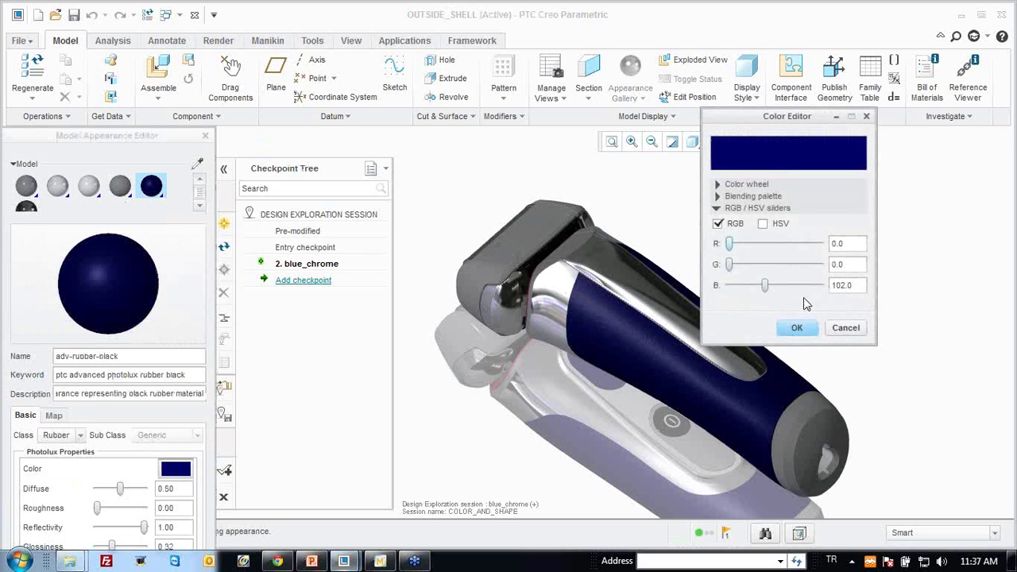
{"action": "left_click_drag", "start_coordinate": [765, 286], "coordinate": [725, 286]}
{"action": "left_click_drag", "start_coordinate": [730, 244], "coordinate": [769, 248]}
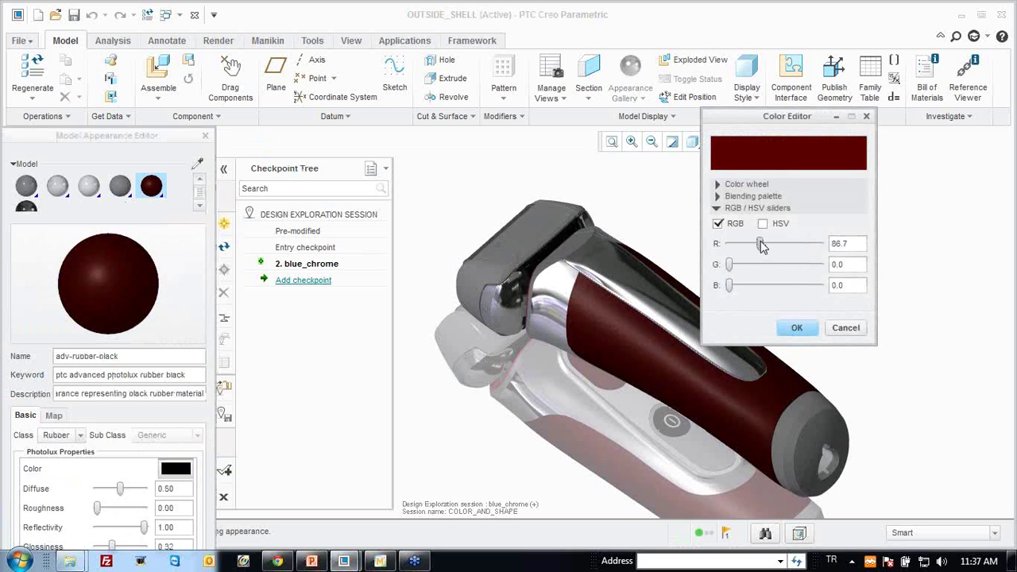
{"action": "left_click", "coordinate": [795, 328]}
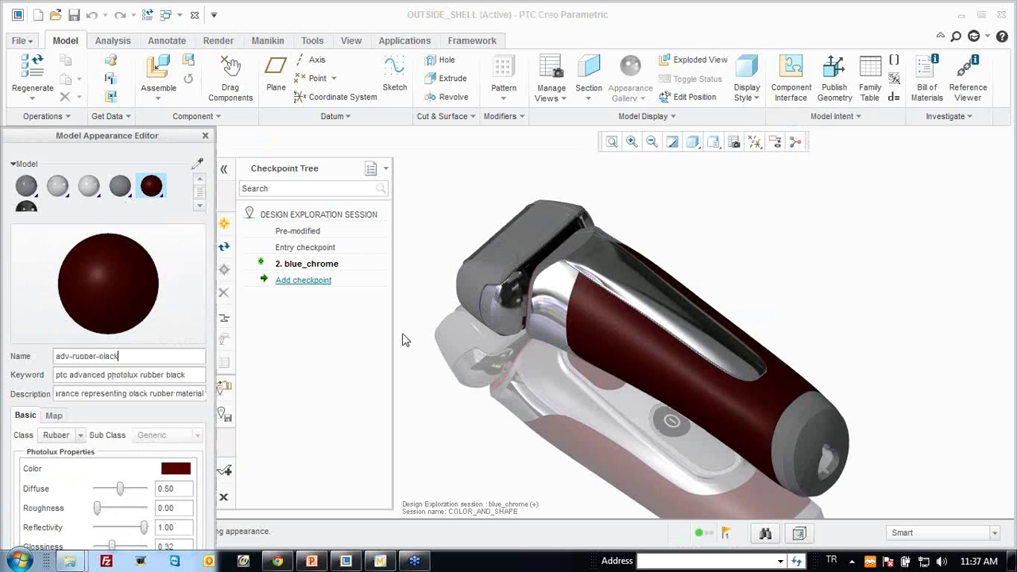
{"action": "left_click", "coordinate": [205, 136]}
Save the dark red design as checkpoint red_chrome, then select the blue_chrome checkpoint.
{"action": "left_click", "coordinate": [305, 286]}
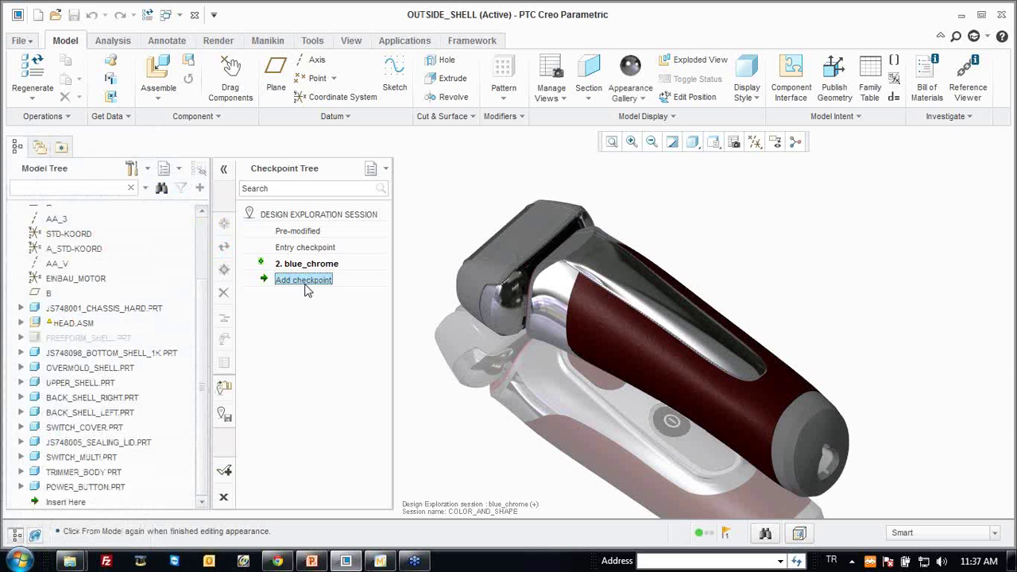
{"action": "type", "text": "red_chrome"}
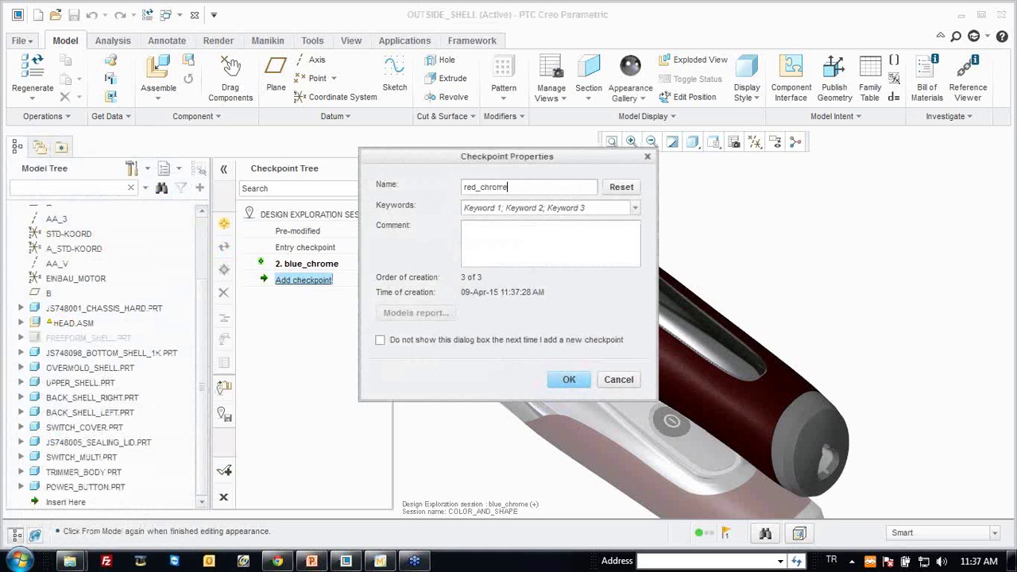
{"action": "left_click", "coordinate": [566, 379]}
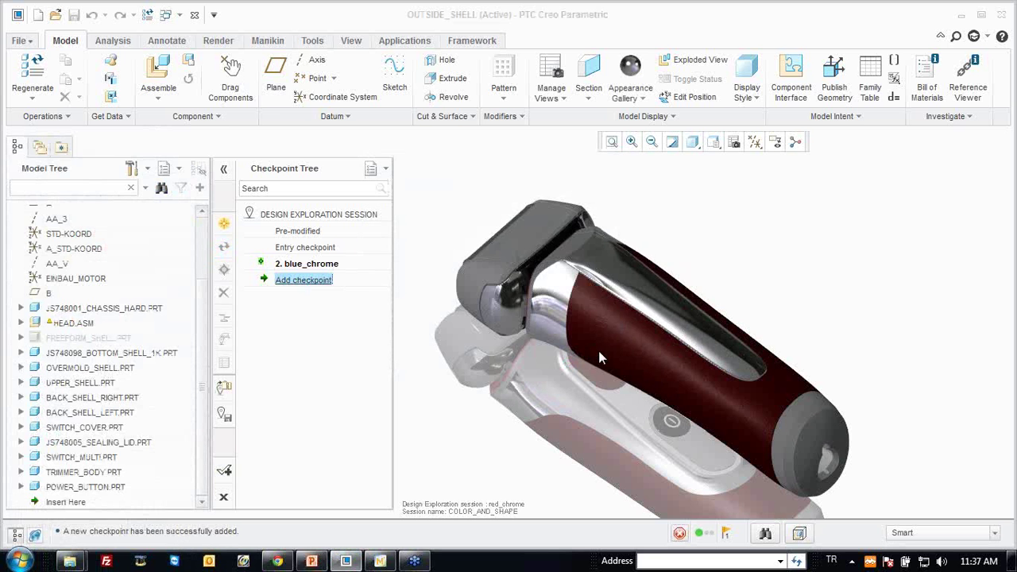
{"action": "mouse_move", "coordinate": [642, 260]}
{"action": "middle_mouse_down"}
{"action": "mouse_move", "coordinate": [636, 286]}
{"action": "mouse_move", "coordinate": [590, 270]}
{"action": "middle_mouse_up"}
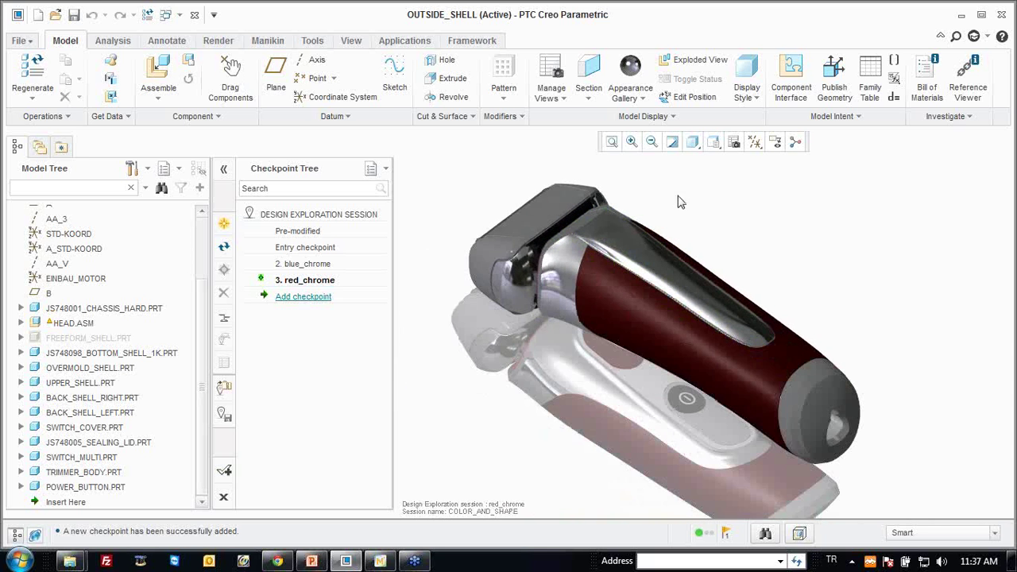
{"action": "left_click", "coordinate": [302, 267]}
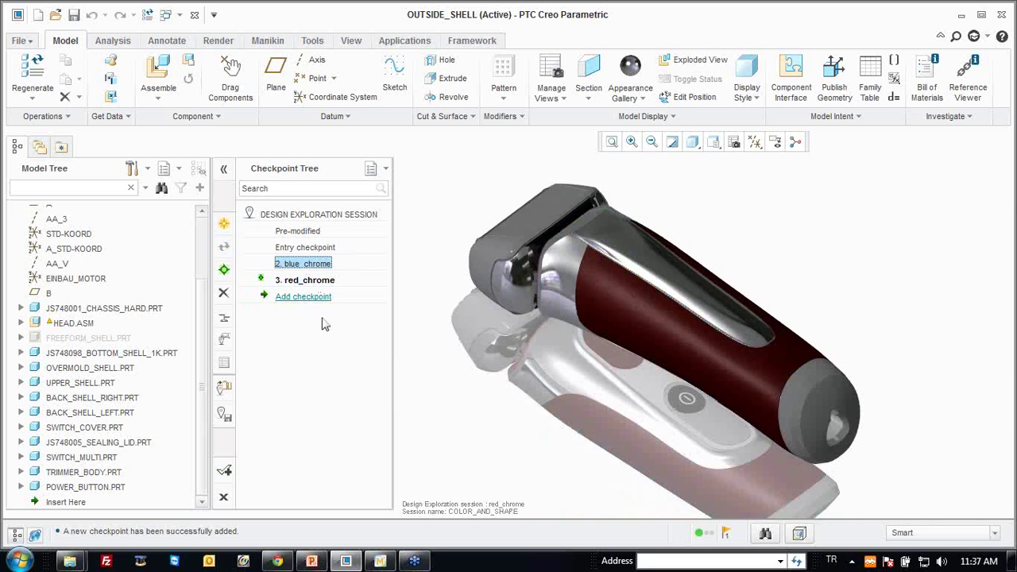
Restore the blue_chrome and red_chrome checkpoints in turn, ending back on blue_chrome.
{"action": "left_click", "coordinate": [225, 270]}
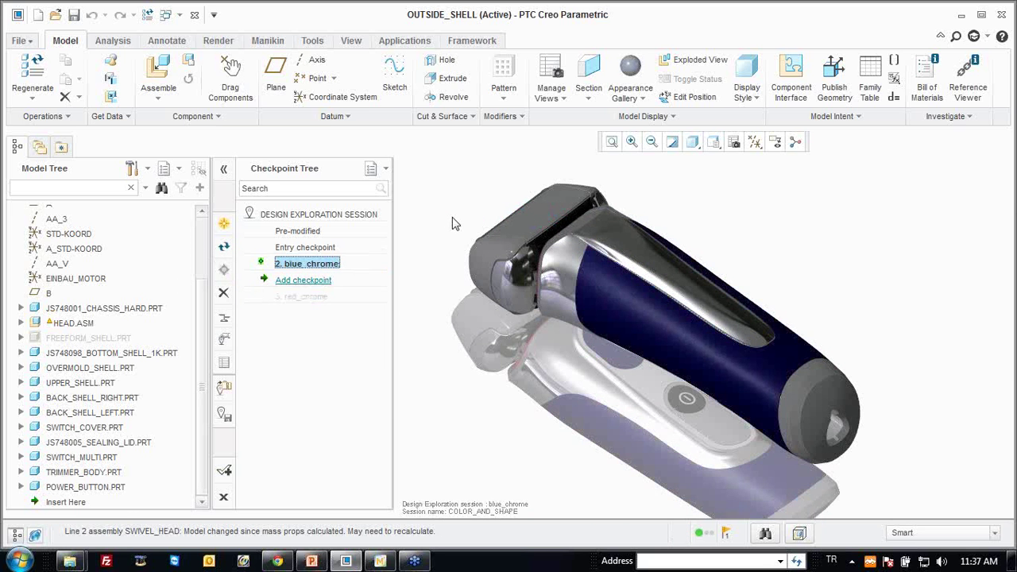
{"action": "double_click", "coordinate": [306, 296]}
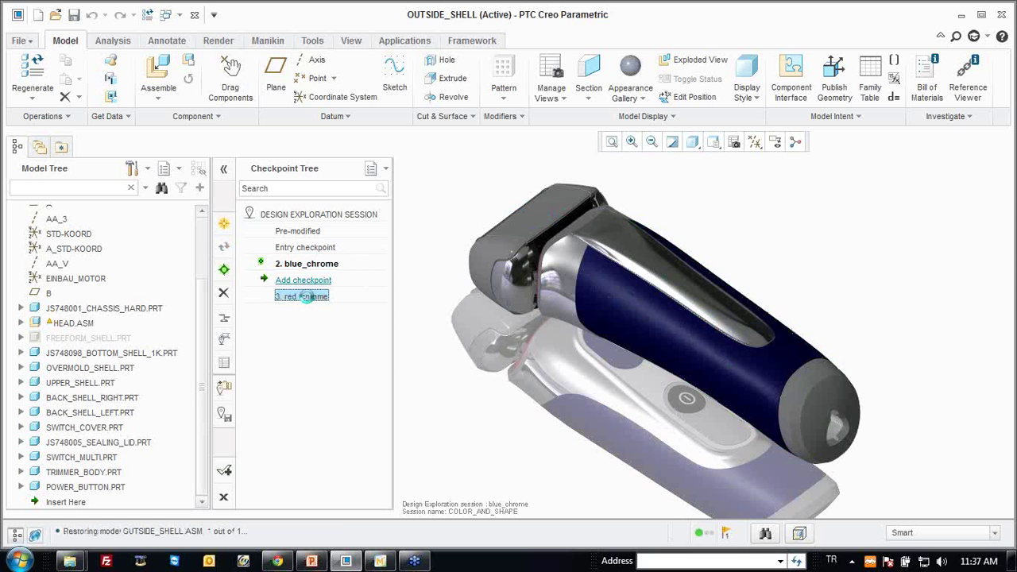
{"action": "double_click", "coordinate": [314, 265]}
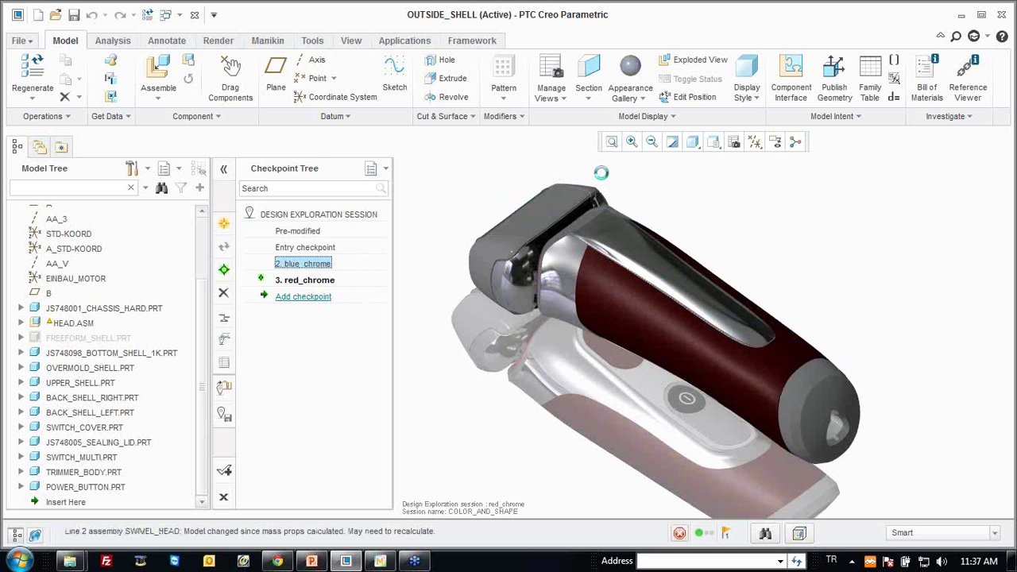
Unhide FREEFORM_SHELL.PRT, expand its feature list, and start editing Freestyle 1.
{"action": "right_click", "coordinate": [84, 346]}
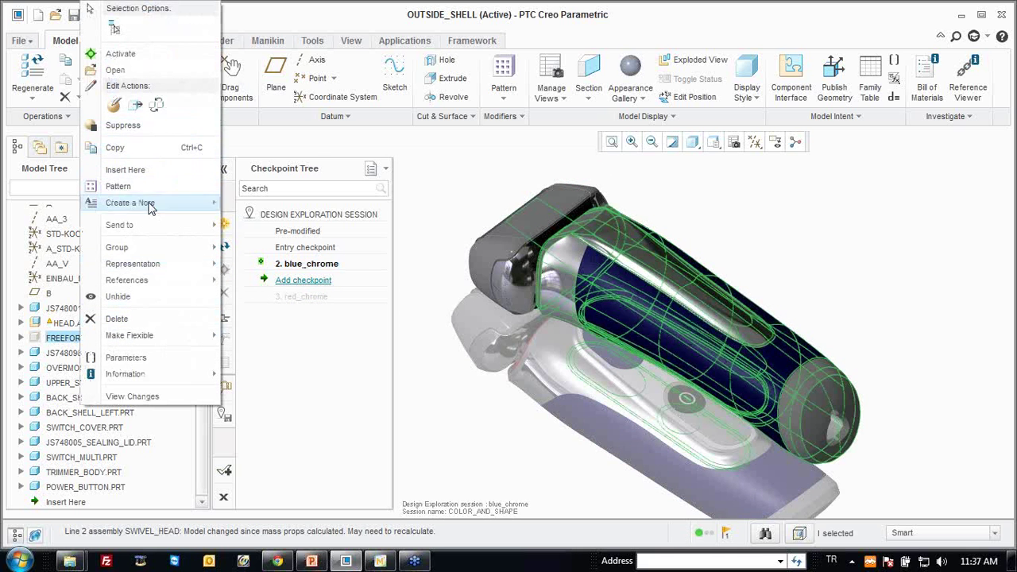
{"action": "left_click", "coordinate": [119, 297]}
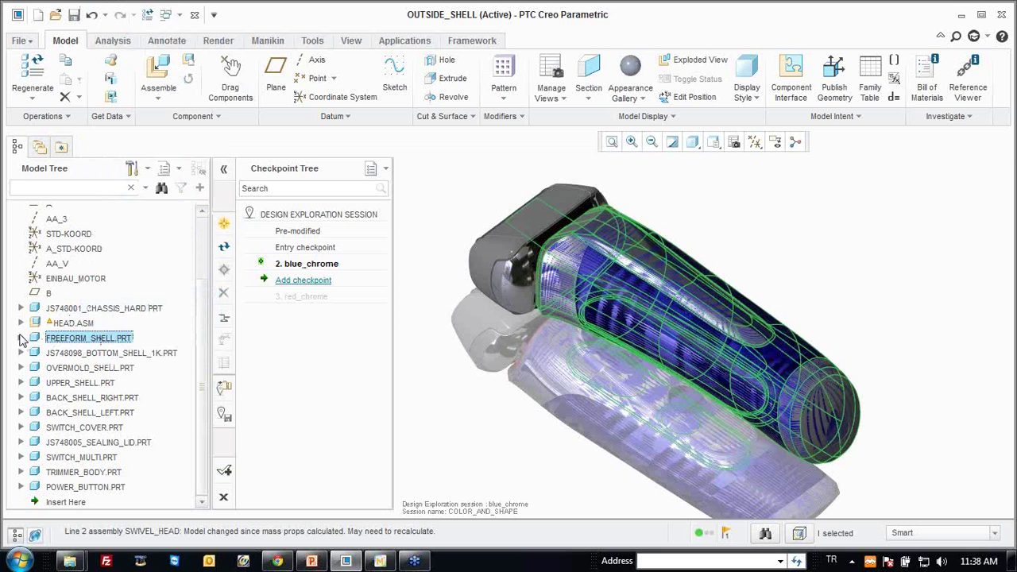
{"action": "left_click", "coordinate": [20, 338]}
{"action": "scroll", "coordinate": [49, 374], "scroll_direction": "down", "scroll_amount": 4}
{"action": "right_click", "coordinate": [79, 405]}
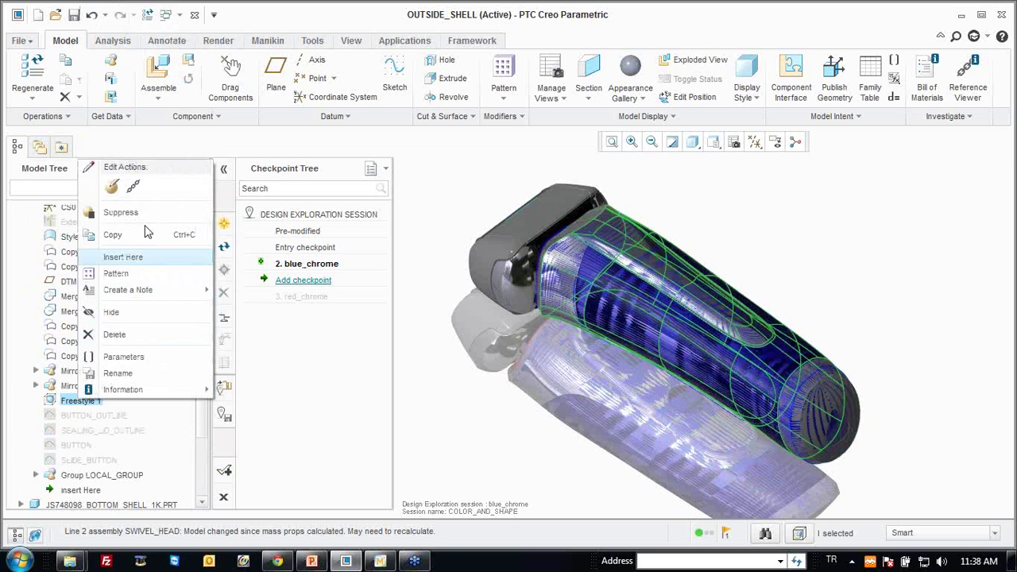
{"action": "left_click", "coordinate": [121, 188]}
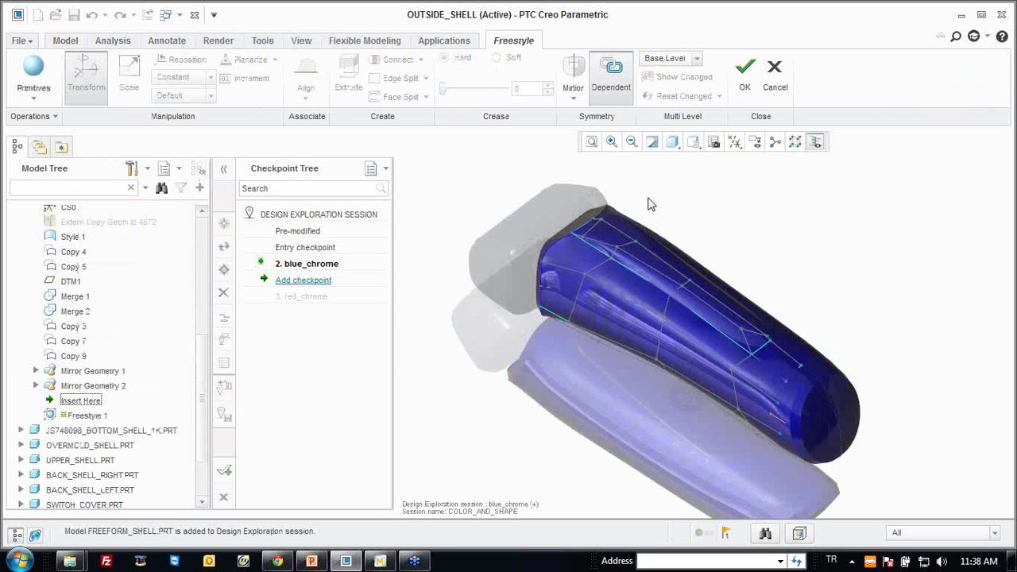
Refine the Freestyle control mesh to Level 2 and set the selection filter to Edge.
{"action": "left_click", "coordinate": [695, 60]}
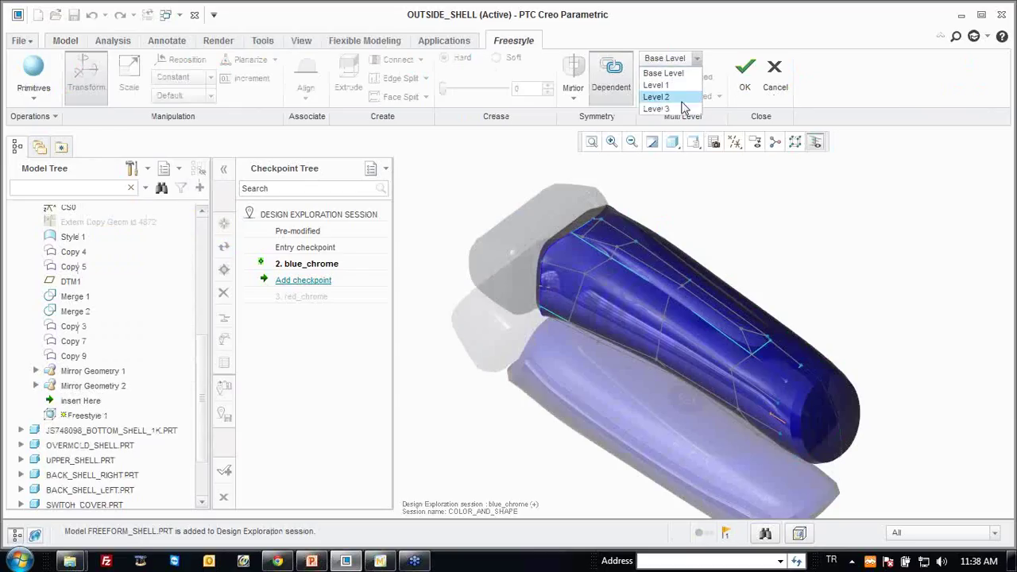
{"action": "left_click", "coordinate": [672, 99]}
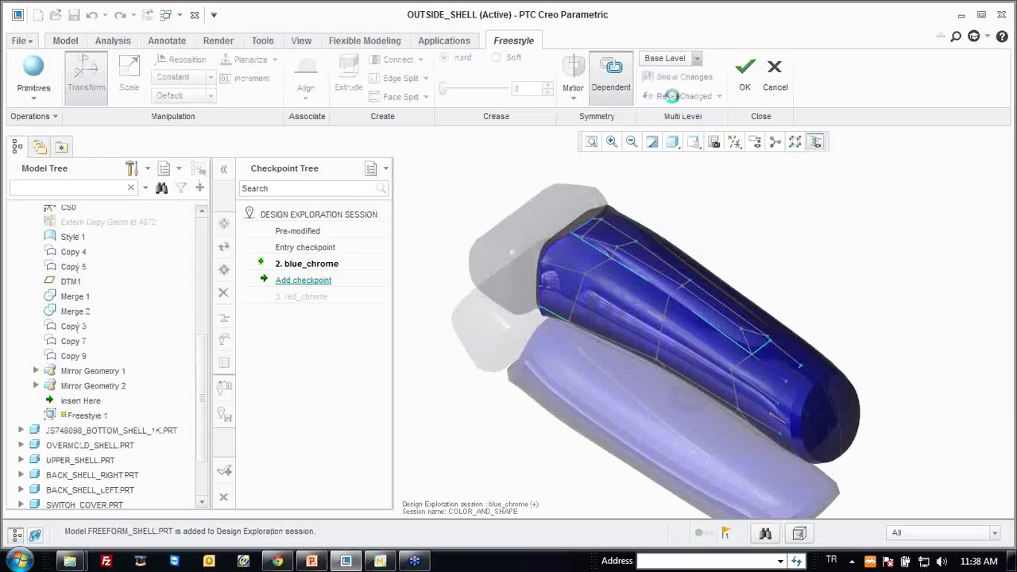
{"action": "scroll", "coordinate": [617, 302], "scroll_direction": "down", "scroll_amount": 4}
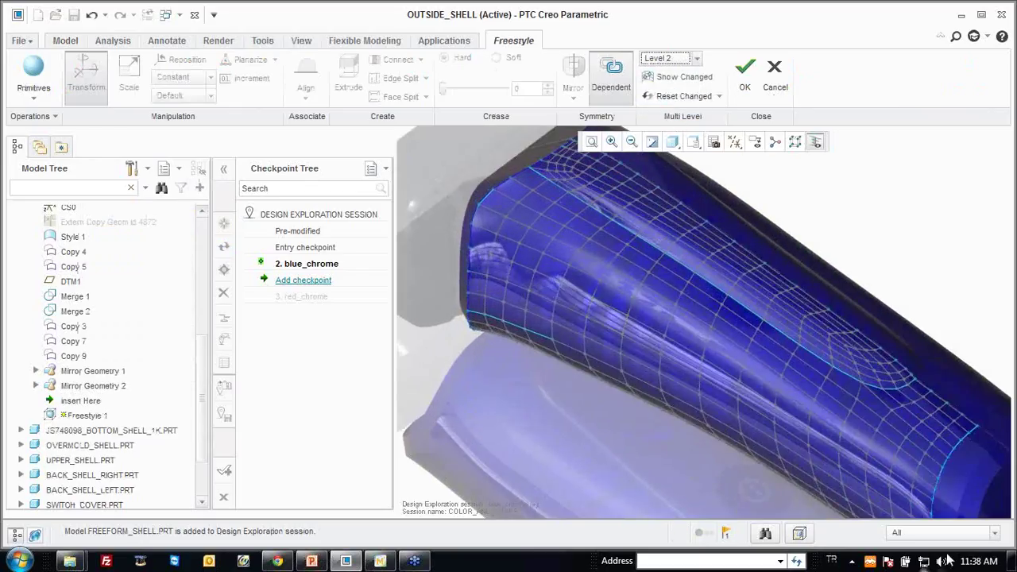
{"action": "left_click", "coordinate": [923, 538]}
{"action": "left_click", "coordinate": [934, 509]}
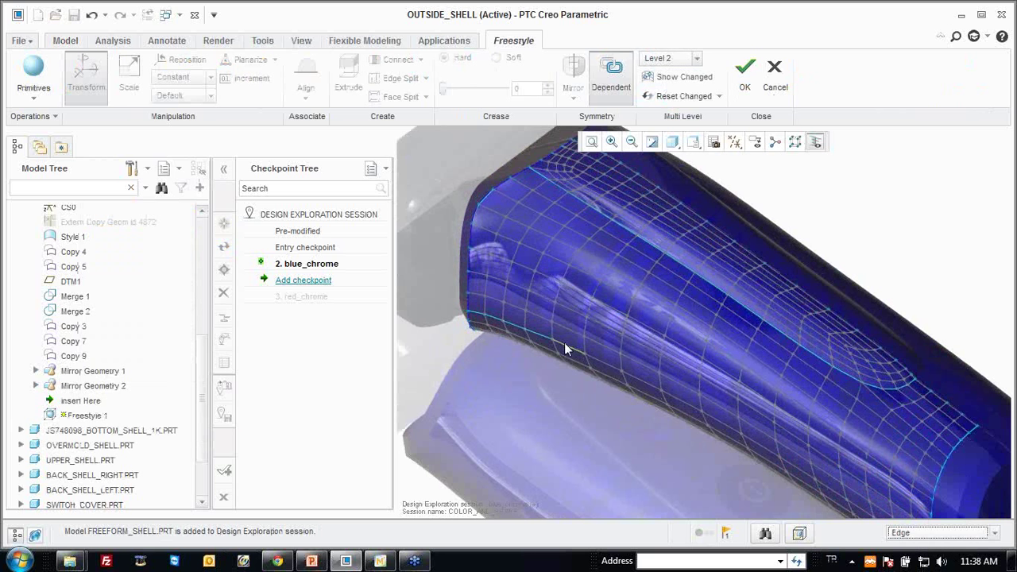
Select a group of mesh edges along the side of the shell.
{"action": "middle_click_drag", "start_coordinate": [564, 347], "coordinate": [598, 387]}
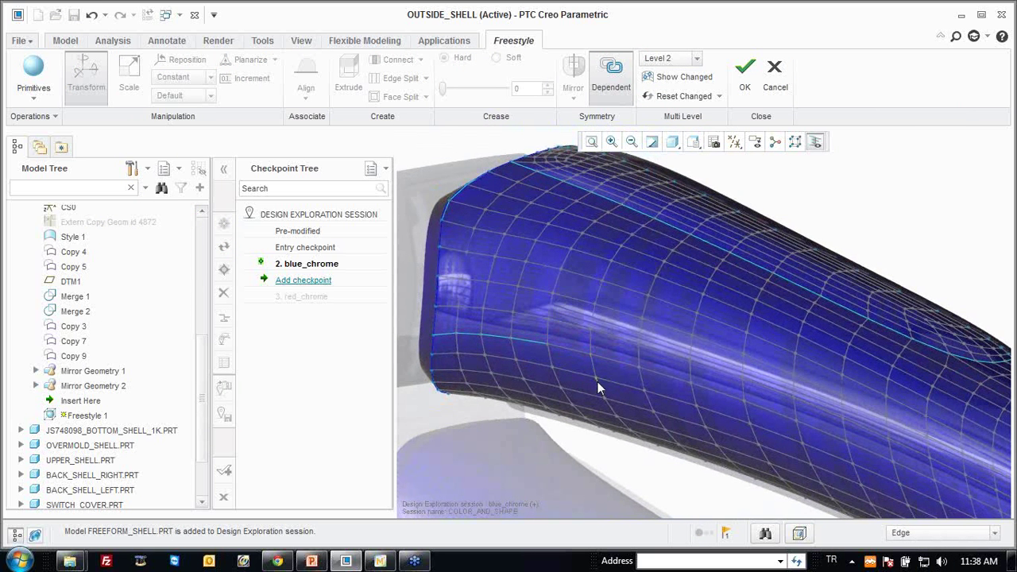
{"action": "left_click", "coordinate": [598, 383]}
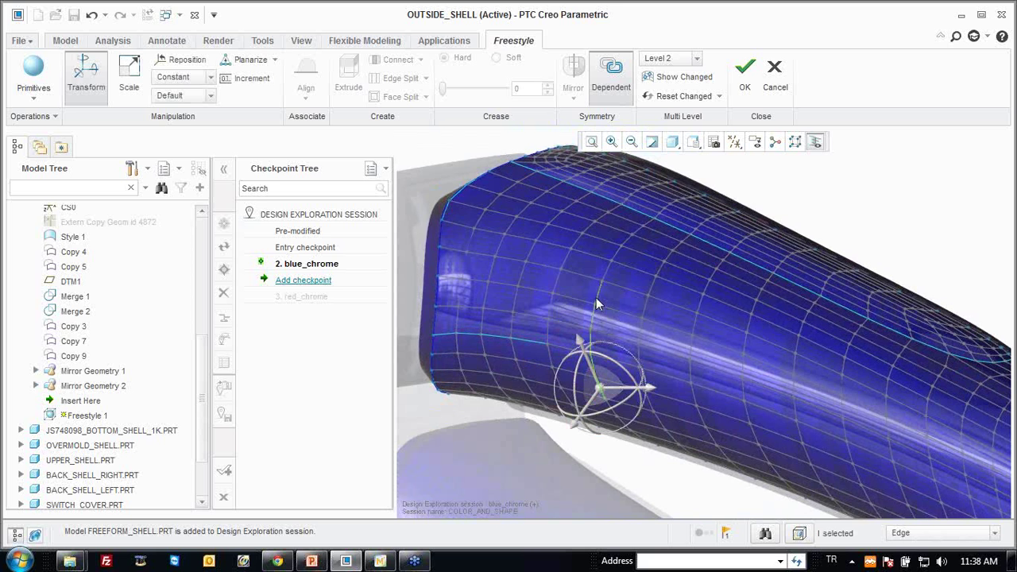
{"action": "left_click", "coordinate": [596, 297]}
{"action": "middle_click_drag", "start_coordinate": [596, 296], "coordinate": [673, 397]}
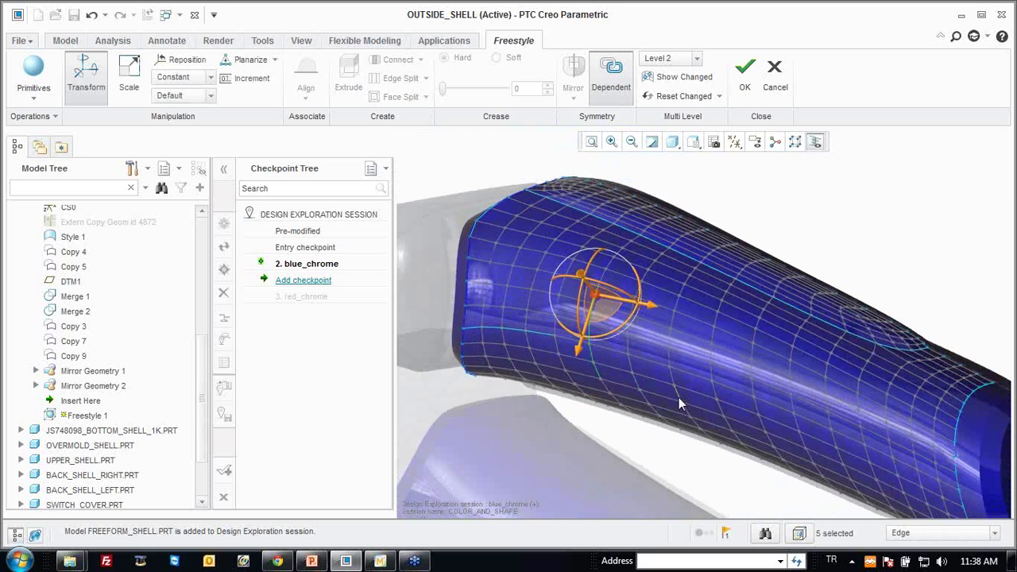
{"action": "left_click", "coordinate": [678, 397]}
{"action": "left_click", "coordinate": [674, 317], "text": "ctrl"}
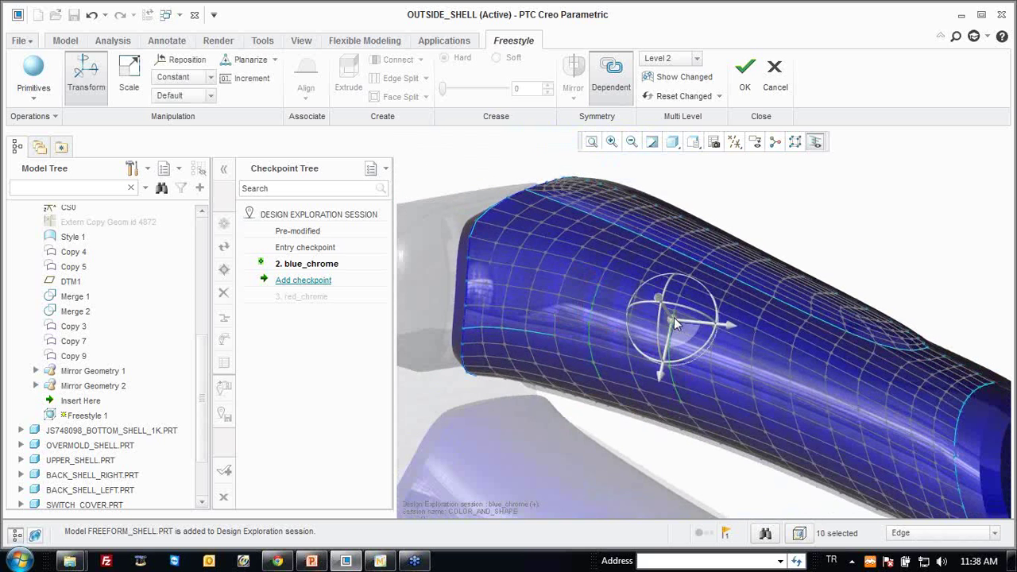
{"action": "left_click", "coordinate": [760, 422], "text": "ctrl"}
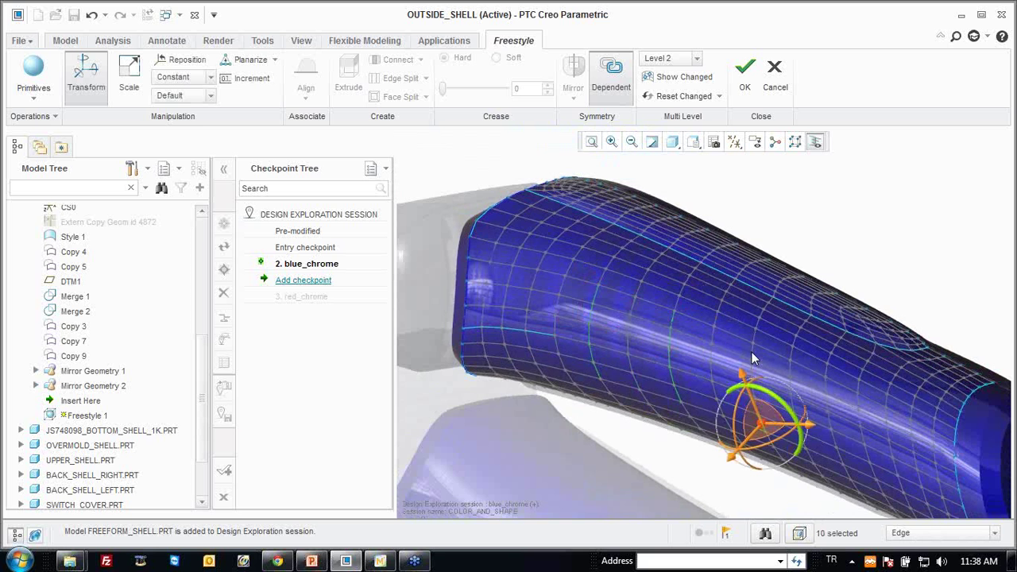
{"action": "left_click", "coordinate": [741, 367], "text": "ctrl"}
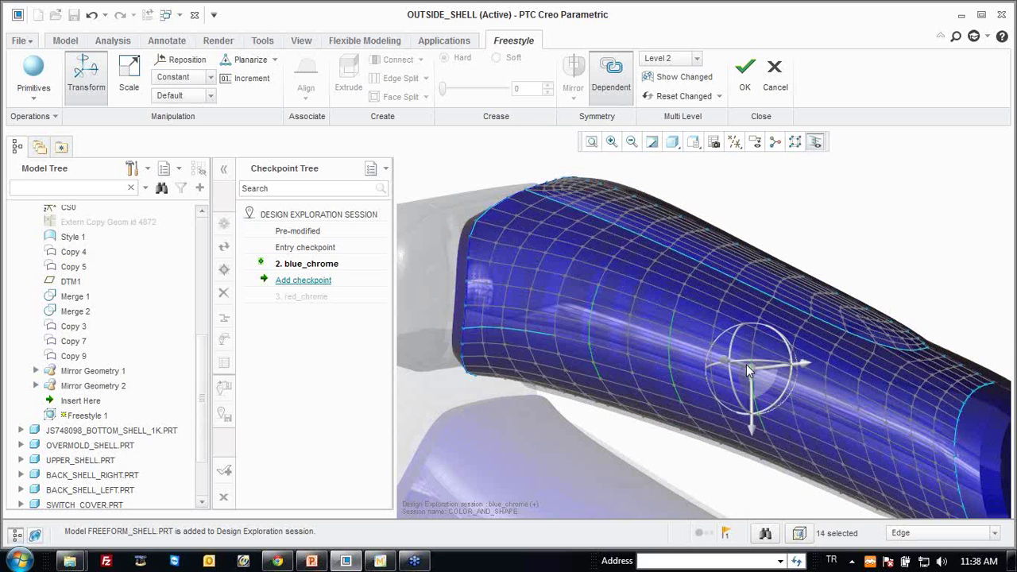
Reorient the dragger and pull the selected edges to deform the shell's side.
{"action": "right_click", "coordinate": [737, 368]}
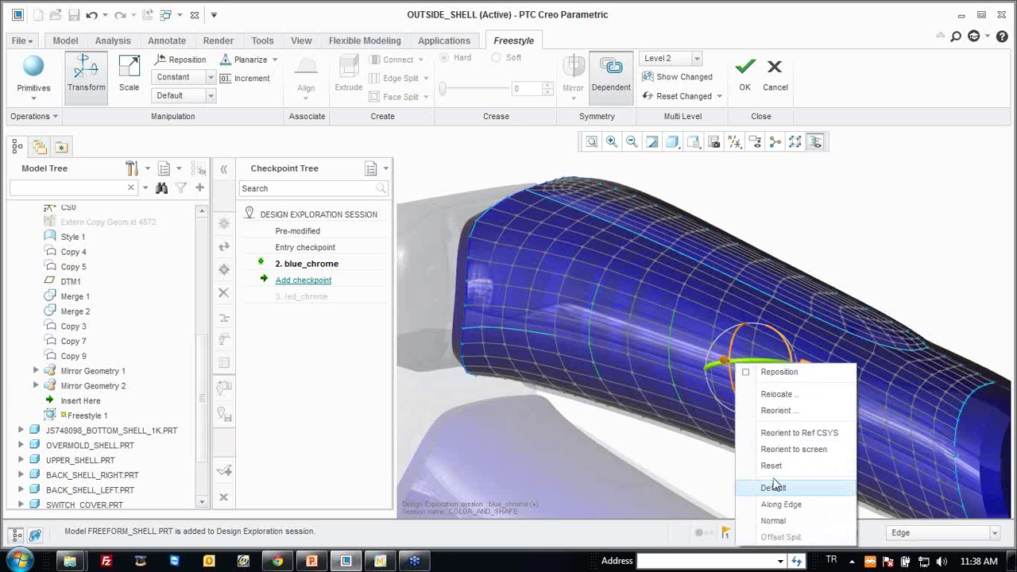
{"action": "left_click", "coordinate": [783, 433]}
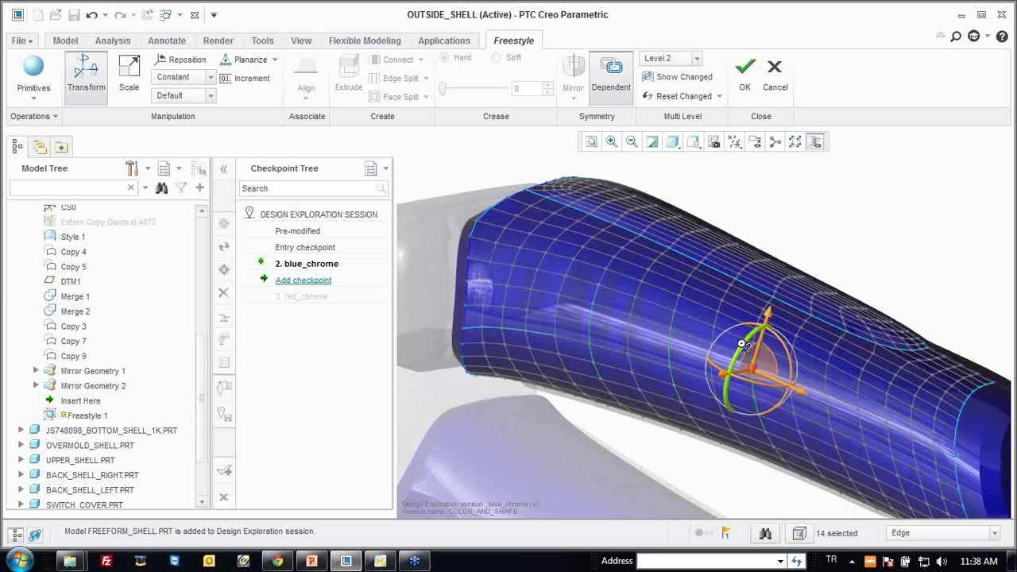
{"action": "middle_click_drag", "start_coordinate": [747, 357], "coordinate": [737, 363]}
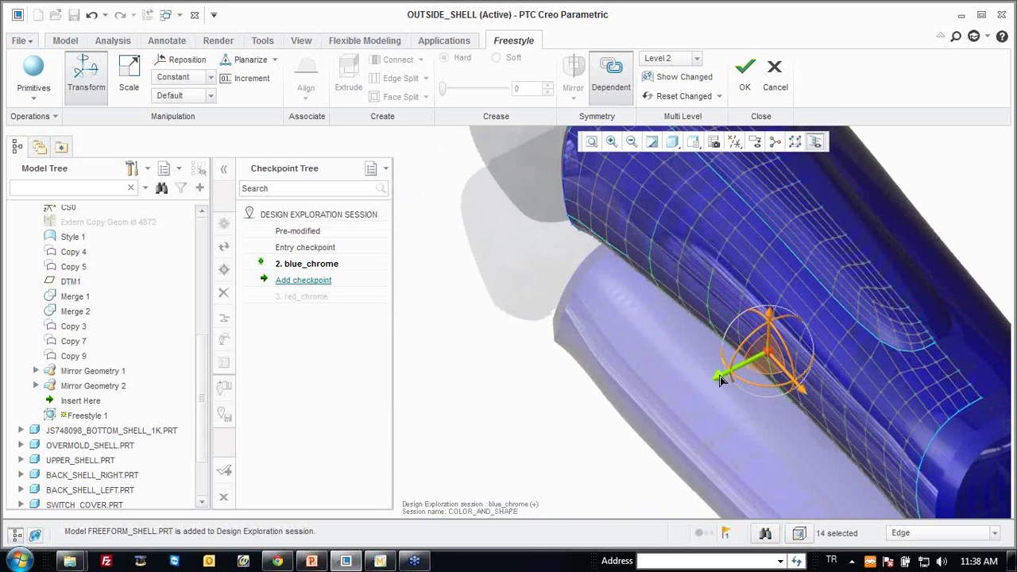
{"action": "left_click_drag", "start_coordinate": [719, 380], "coordinate": [709, 383]}
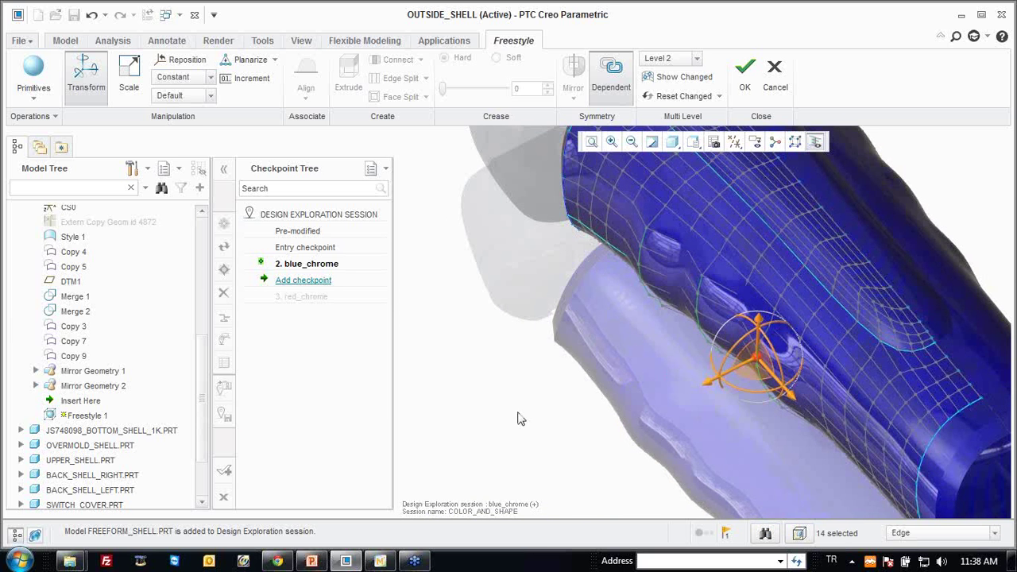
{"action": "middle_click_drag", "start_coordinate": [518, 418], "coordinate": [636, 421]}
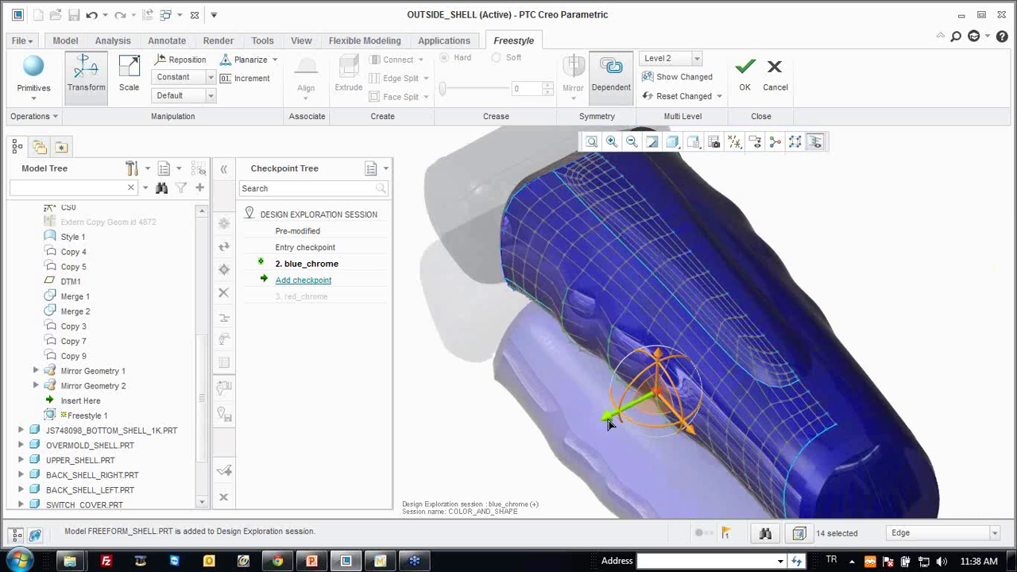
{"action": "left_click", "coordinate": [609, 425]}
{"action": "middle_click_drag", "start_coordinate": [673, 352], "coordinate": [688, 329]}
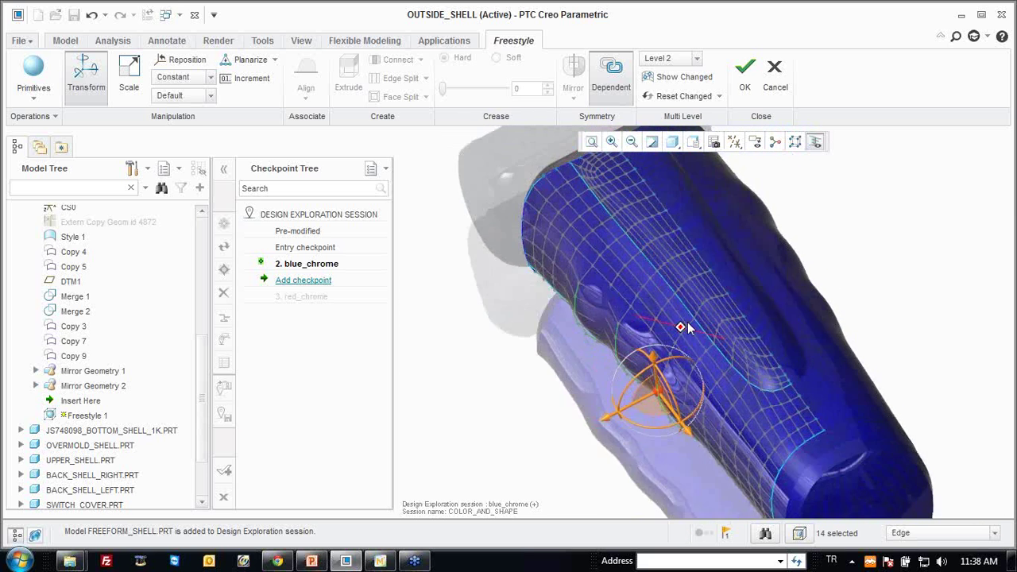
Finish the Freestyle 1 feature and hide FREEFORM_SHELL.PRT to view the chrome insert.
{"action": "left_click", "coordinate": [745, 72]}
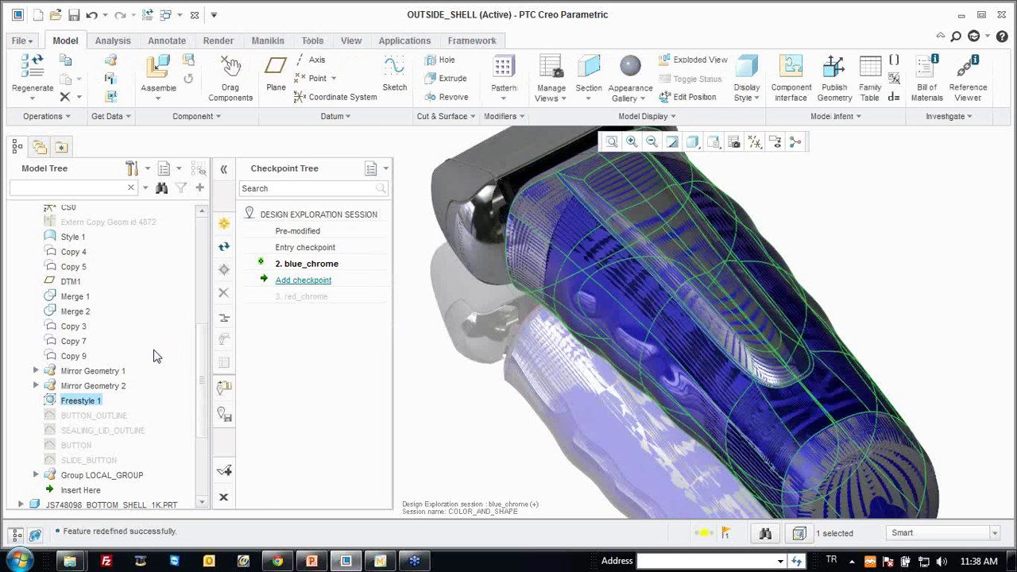
{"action": "right_click", "coordinate": [76, 291]}
{"action": "left_click", "coordinate": [103, 298]}
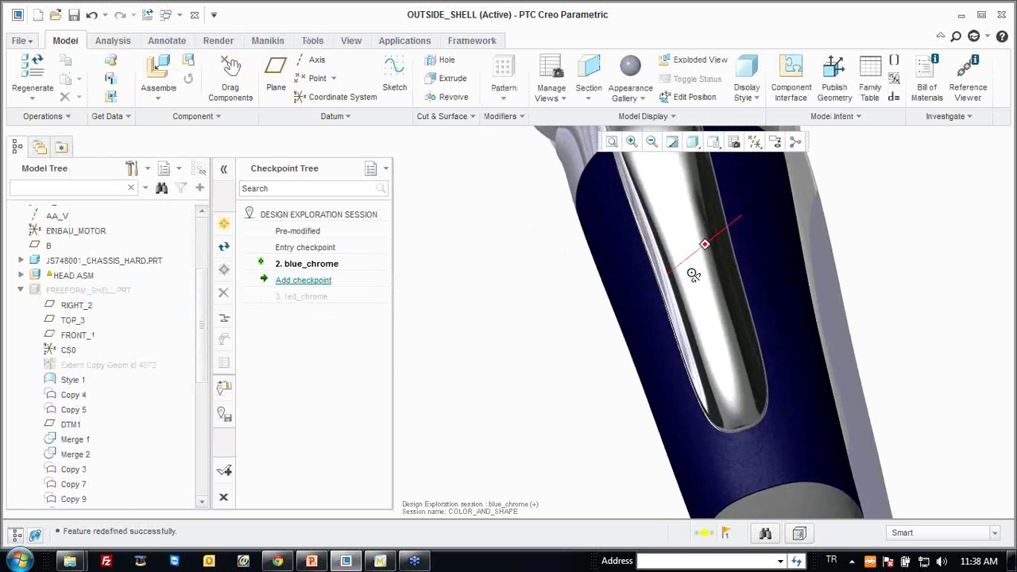
{"action": "middle_click_drag", "start_coordinate": [679, 260], "coordinate": [810, 231]}
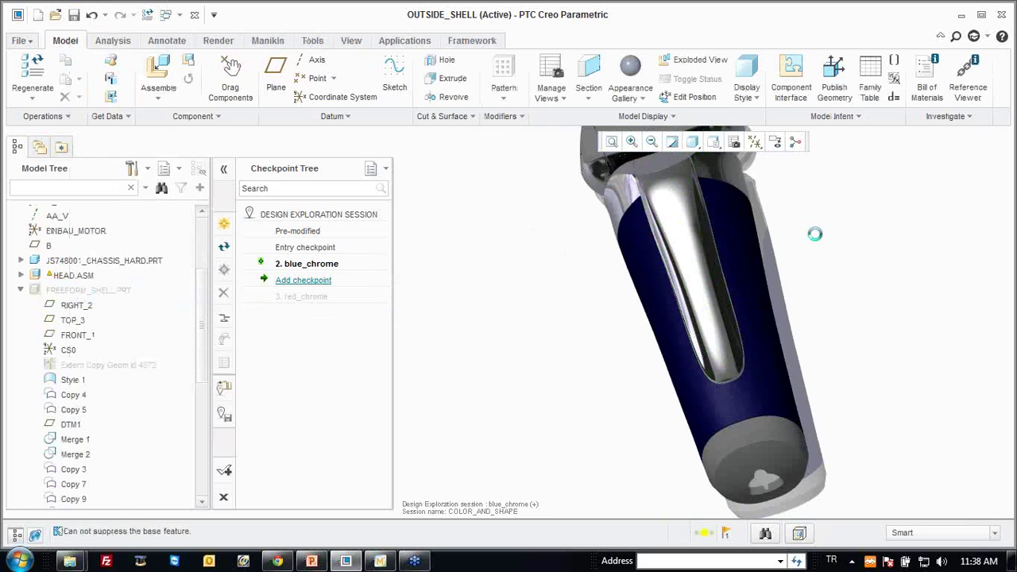
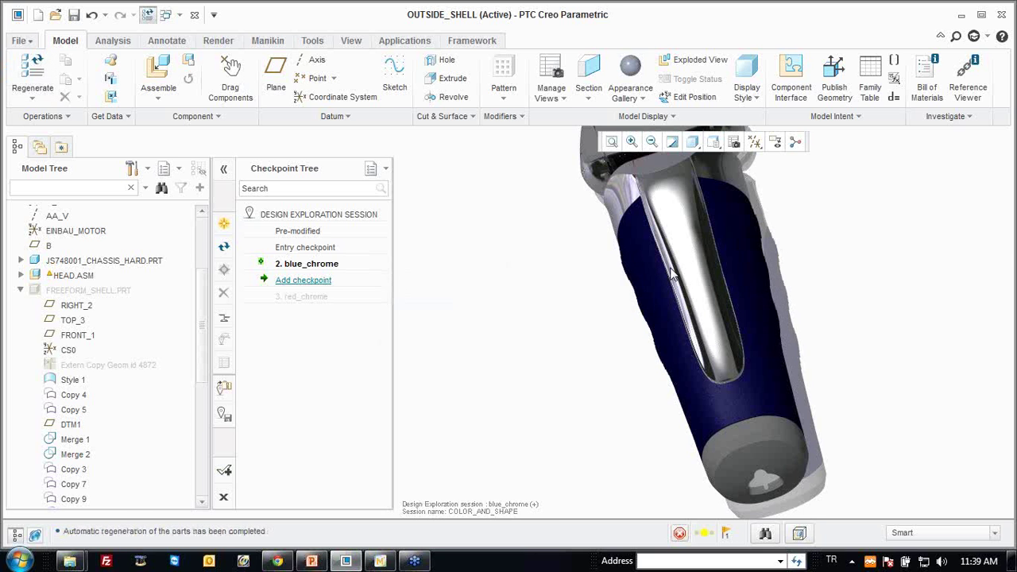
Reset to the standard view and add checkpoint blue_shape_1 beneath blue_chrome.
{"action": "mouse_move", "coordinate": [678, 276]}
{"action": "middle_mouse_down"}
{"action": "mouse_move", "coordinate": [704, 269]}
{"action": "mouse_move", "coordinate": [653, 334]}
{"action": "mouse_move", "coordinate": [628, 299]}
{"action": "mouse_move", "coordinate": [662, 282]}
{"action": "middle_mouse_up"}
{"action": "scroll", "coordinate": [651, 330], "scroll_direction": "down", "scroll_amount": 3}
{"action": "key", "text": "ctrl+d"}
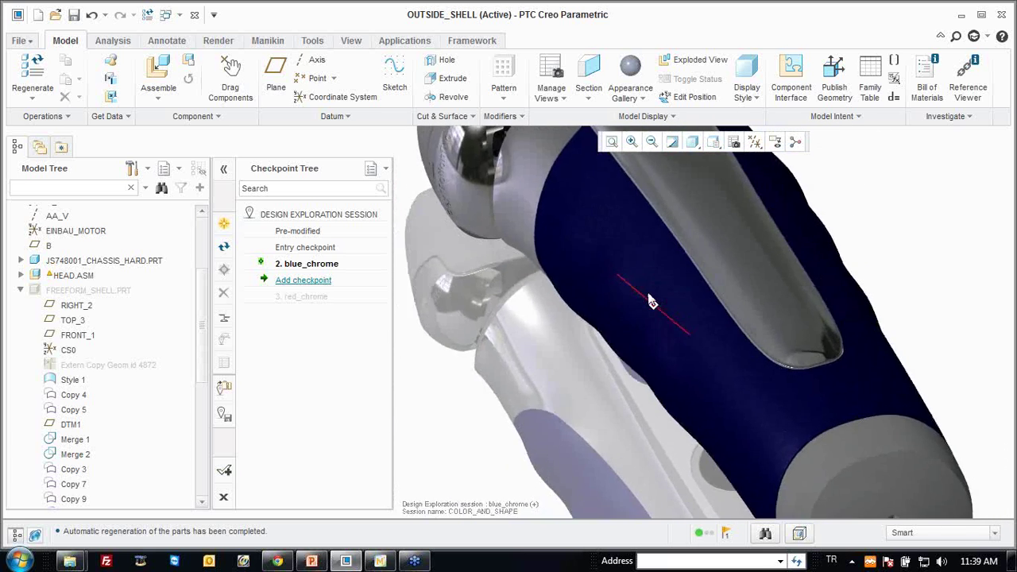
{"action": "left_click", "coordinate": [313, 283]}
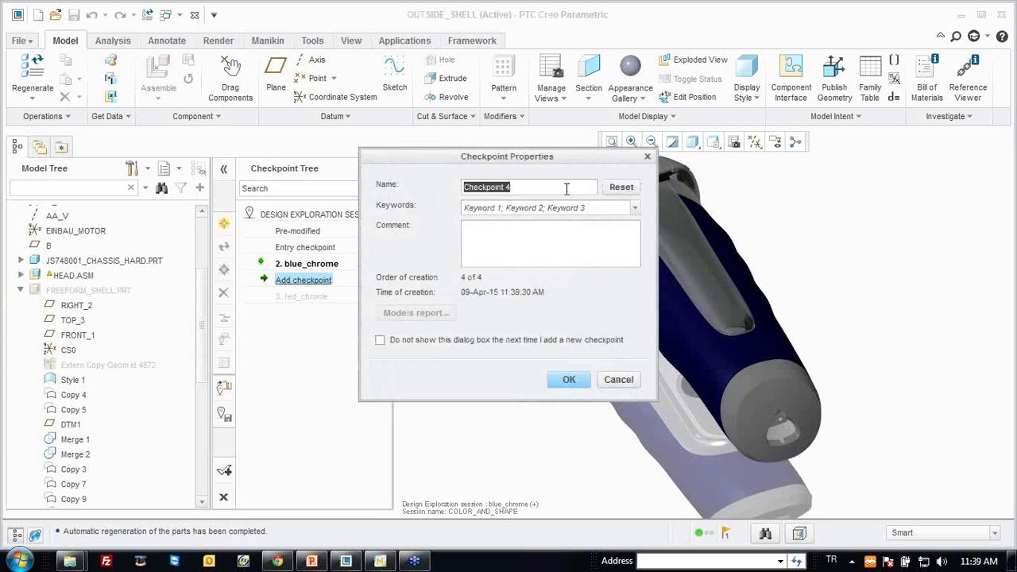
{"action": "type", "text": "blue_shape_1"}
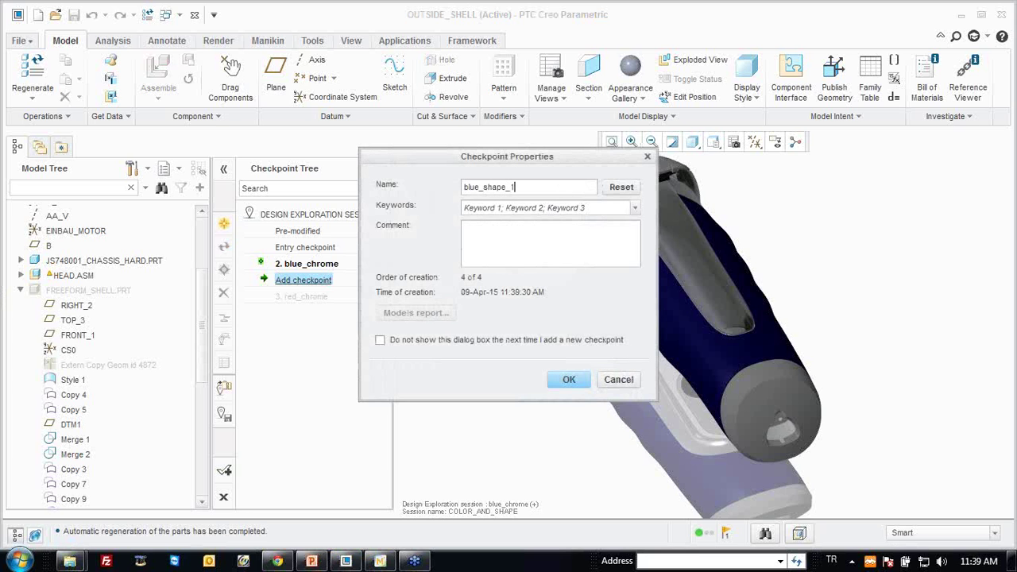
{"action": "left_click", "coordinate": [569, 380]}
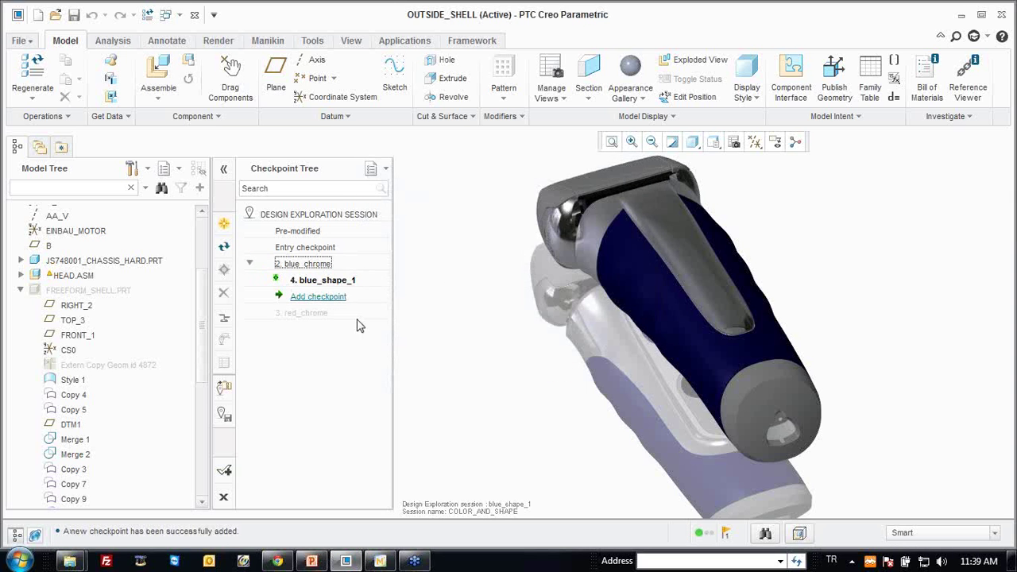
Restore the red_chrome checkpoint and unhide the FREEFORM_SHELL part.
{"action": "double_click", "coordinate": [313, 315]}
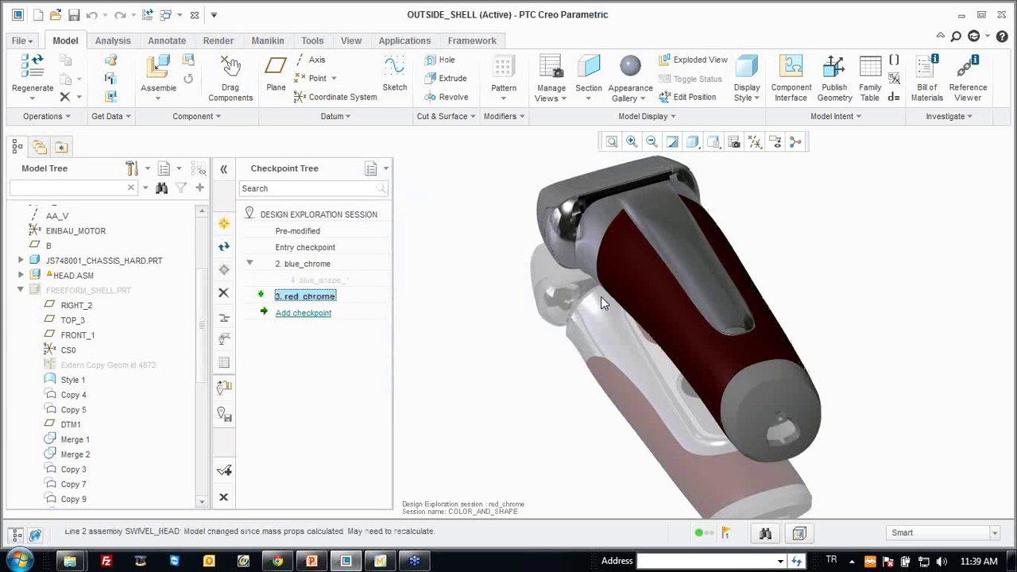
{"action": "mouse_move", "coordinate": [620, 284]}
{"action": "middle_mouse_down"}
{"action": "mouse_move", "coordinate": [687, 213]}
{"action": "mouse_move", "coordinate": [625, 281]}
{"action": "mouse_move", "coordinate": [609, 277]}
{"action": "middle_mouse_up"}
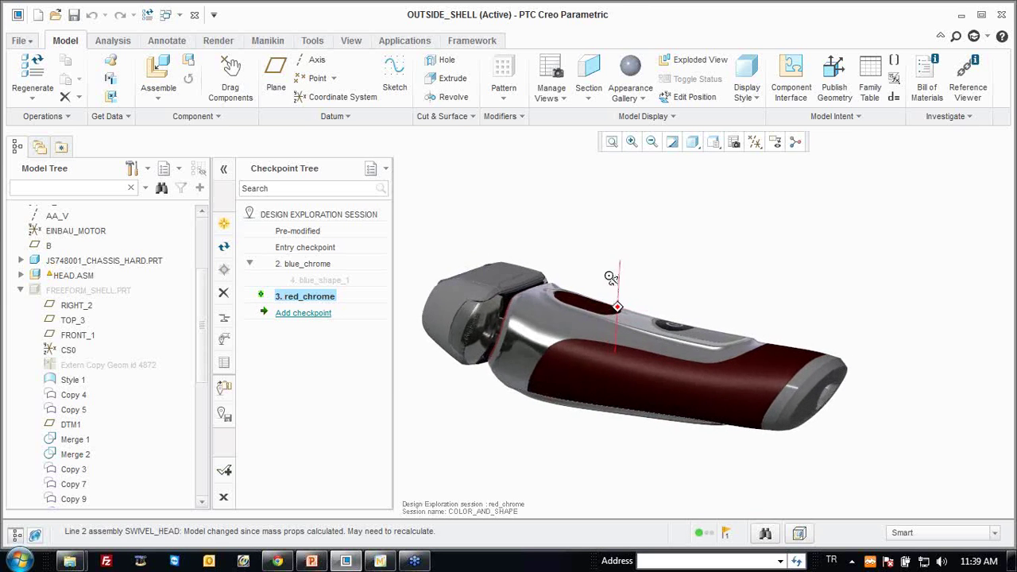
{"action": "right_click", "coordinate": [83, 295]}
{"action": "left_click", "coordinate": [123, 296]}
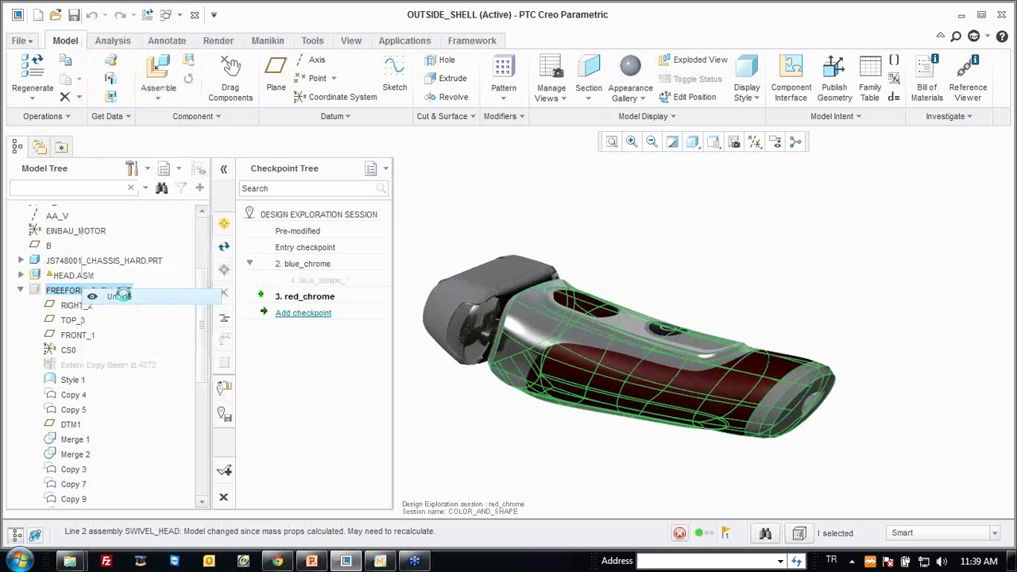
{"action": "scroll", "coordinate": [96, 350], "scroll_direction": "down", "scroll_amount": 4}
Open the Freestyle 1 feature for editing and show its refinement levels.
{"action": "right_click", "coordinate": [89, 352]}
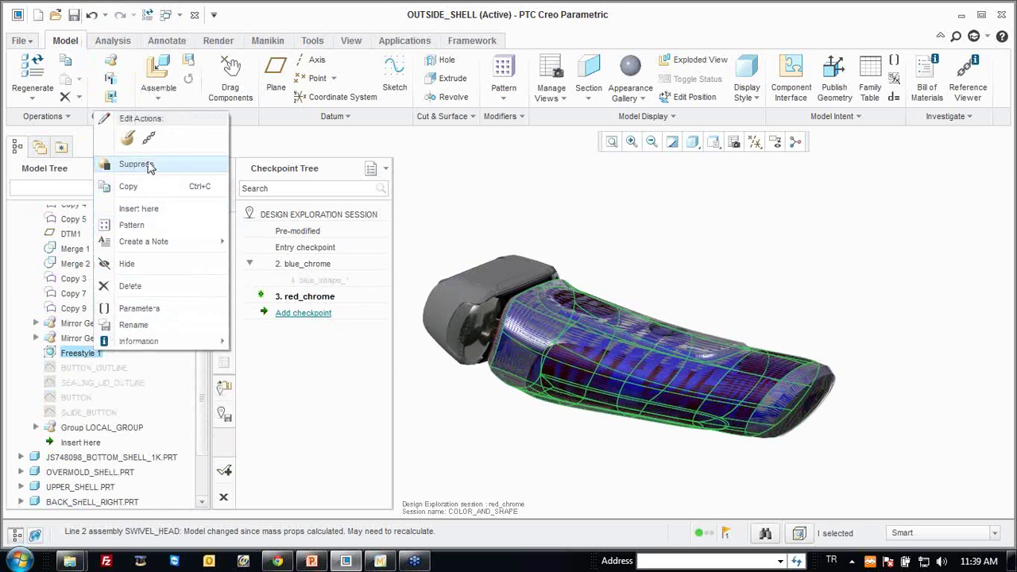
{"action": "left_click", "coordinate": [128, 138]}
{"action": "left_click", "coordinate": [696, 58]}
Switch Freestyle to Level 2, filter selection to faces, and pick a top shell face.
{"action": "left_click", "coordinate": [668, 97]}
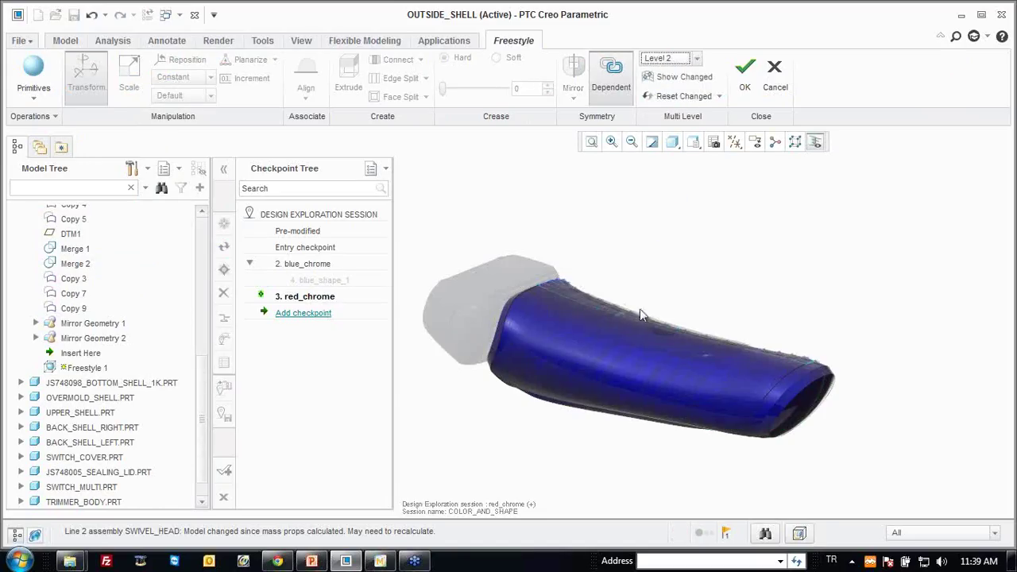
{"action": "scroll", "coordinate": [640, 314], "scroll_direction": "up", "scroll_amount": 2}
{"action": "scroll", "coordinate": [618, 295], "scroll_direction": "up", "scroll_amount": 2}
{"action": "left_click", "coordinate": [900, 533]}
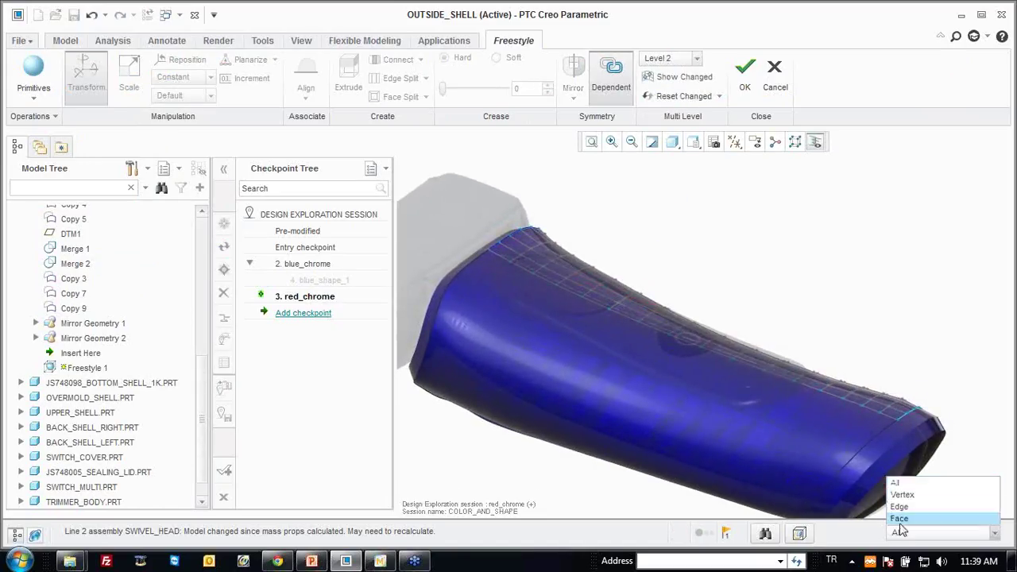
{"action": "left_click", "coordinate": [899, 518]}
{"action": "scroll", "coordinate": [600, 300], "scroll_direction": "up", "scroll_amount": 2}
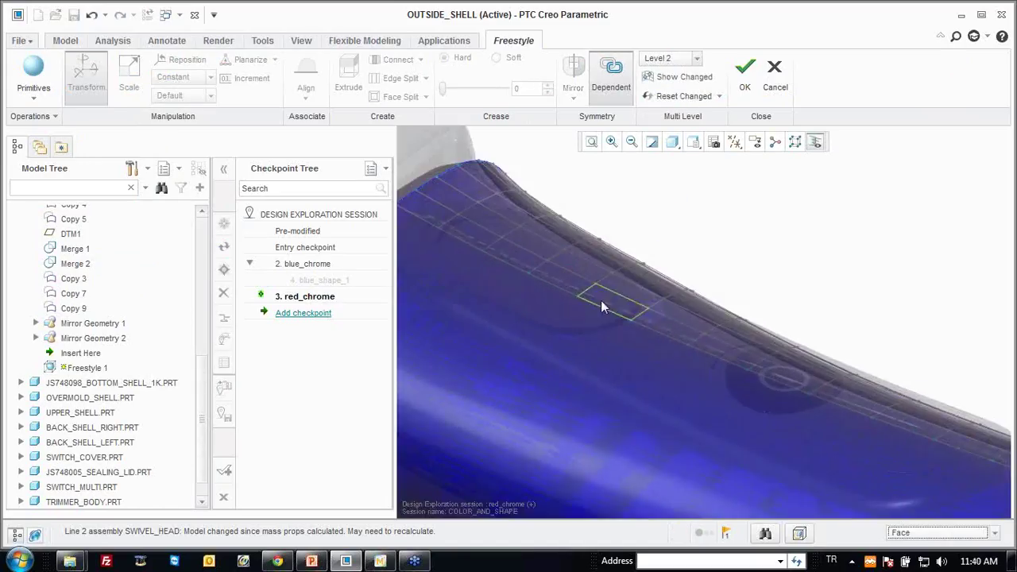
{"action": "left_click", "coordinate": [662, 328]}
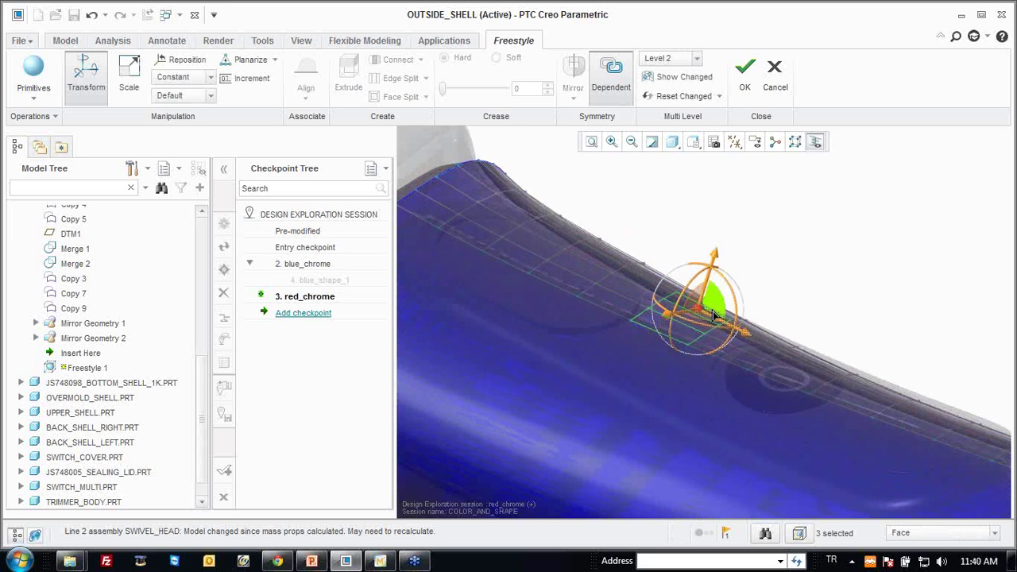
Constrain the dragger to Ref CSYS, pull the face upward, and apply the edit.
{"action": "right_click", "coordinate": [704, 315]}
{"action": "left_click", "coordinate": [787, 387]}
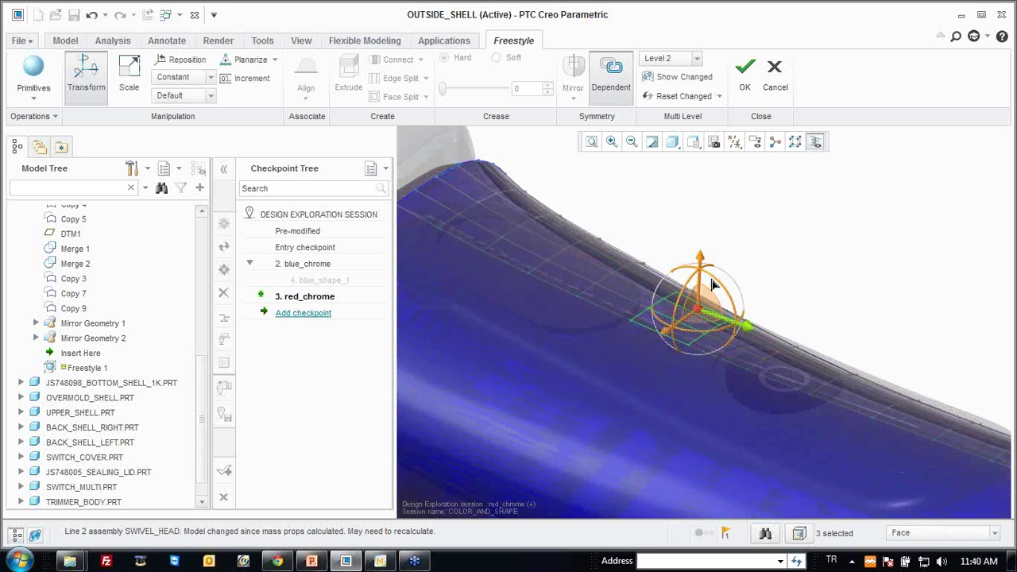
{"action": "left_click_drag", "start_coordinate": [702, 259], "coordinate": [704, 250]}
{"action": "mouse_move", "coordinate": [755, 258]}
{"action": "middle_mouse_down", "text": "ctrl"}
{"action": "mouse_move", "coordinate": [782, 244]}
{"action": "mouse_move", "coordinate": [687, 249]}
{"action": "middle_mouse_up", "text": "ctrl"}
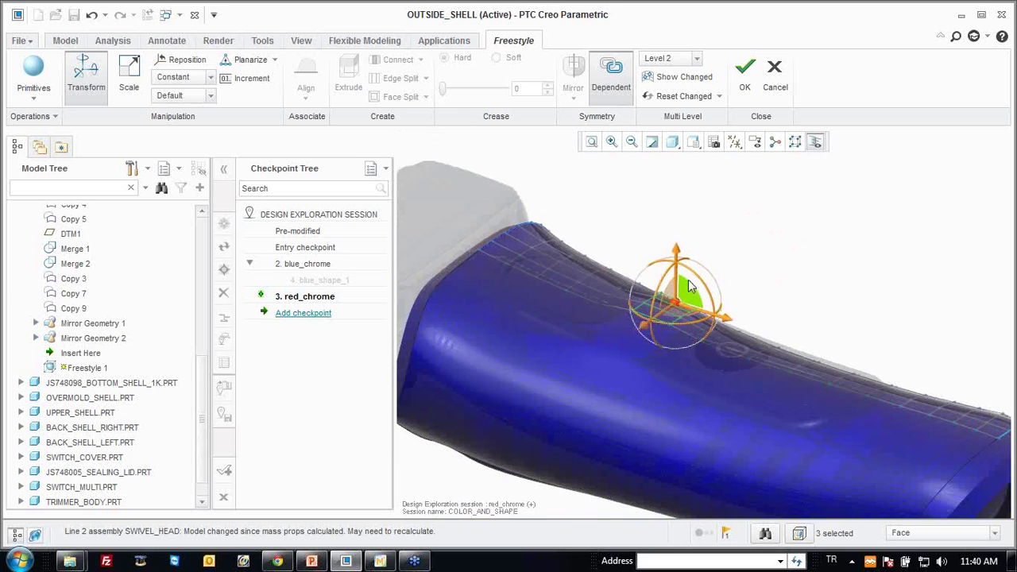
{"action": "left_click", "coordinate": [745, 72]}
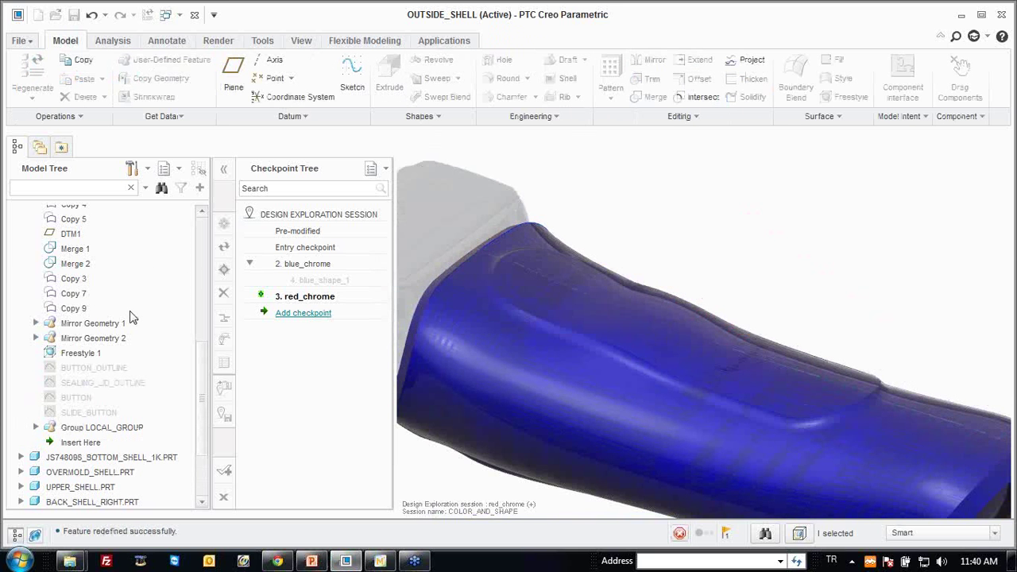
Hide FREEFORM_SHELL and inspect the raised oval area on the red shaver's top.
{"action": "right_click", "coordinate": [62, 388]}
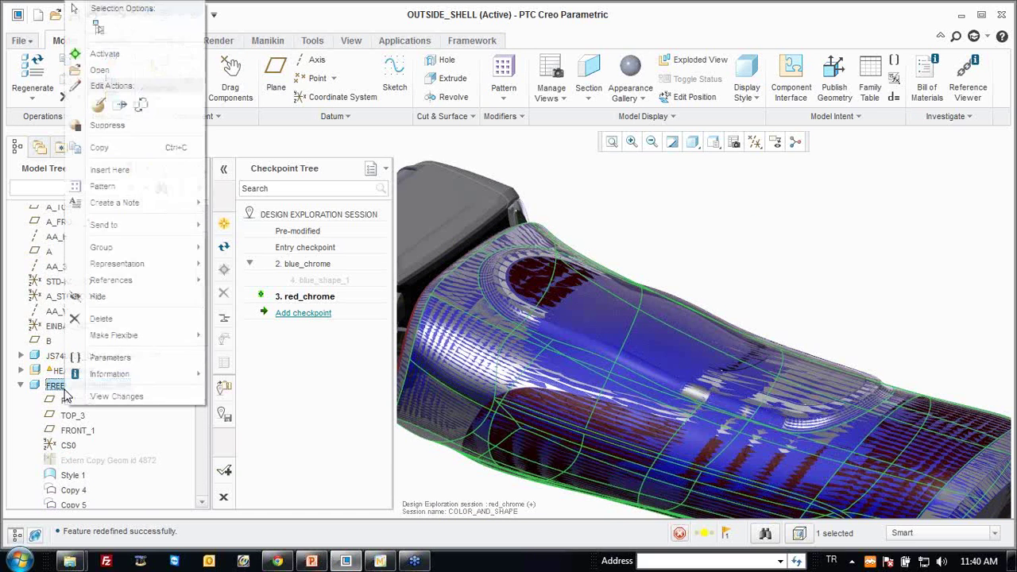
{"action": "left_click", "coordinate": [135, 299]}
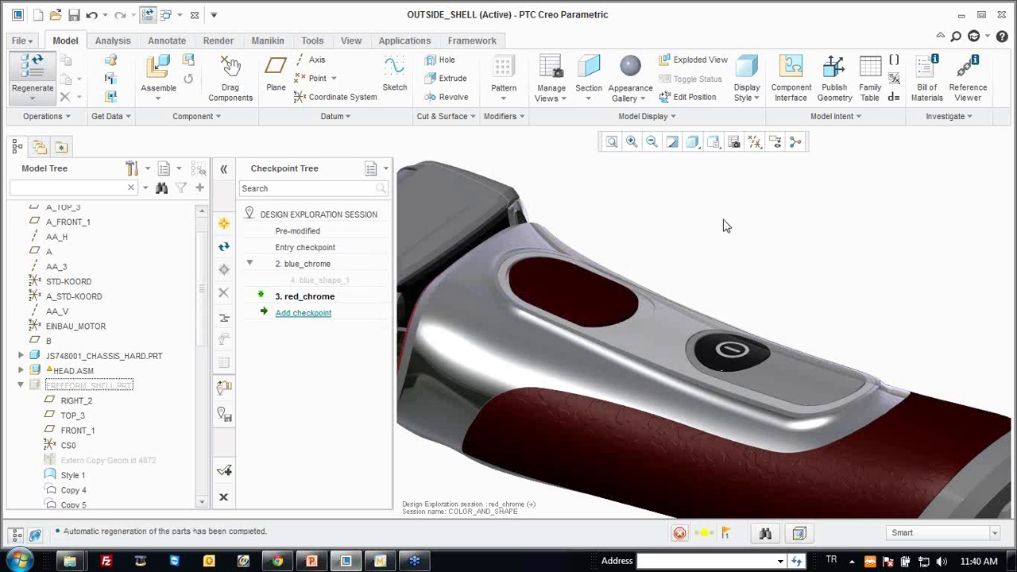
{"action": "middle_click_drag", "start_coordinate": [692, 289], "coordinate": [706, 268], "text": "ctrl"}
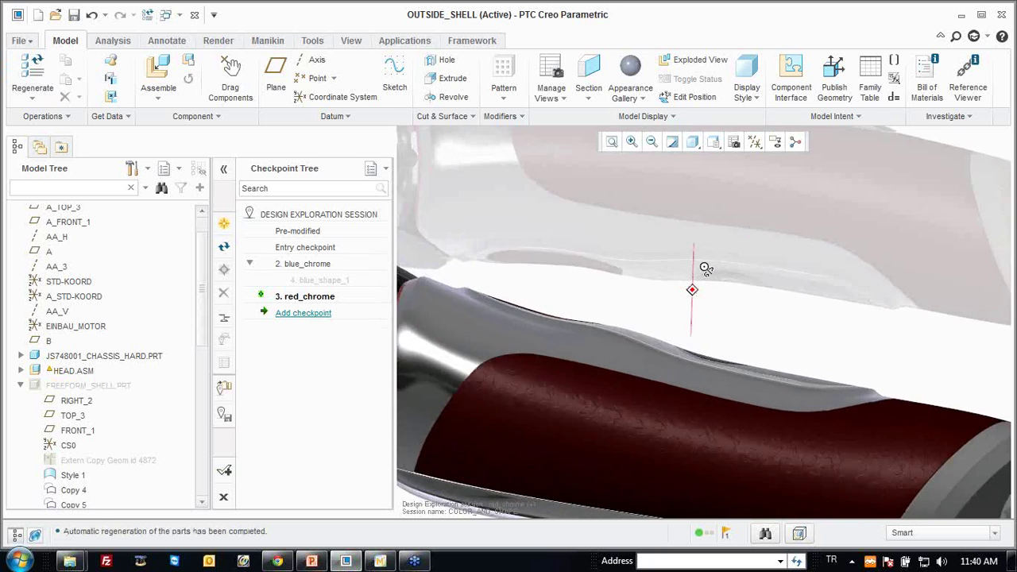
{"action": "key", "text": "ctrl+d"}
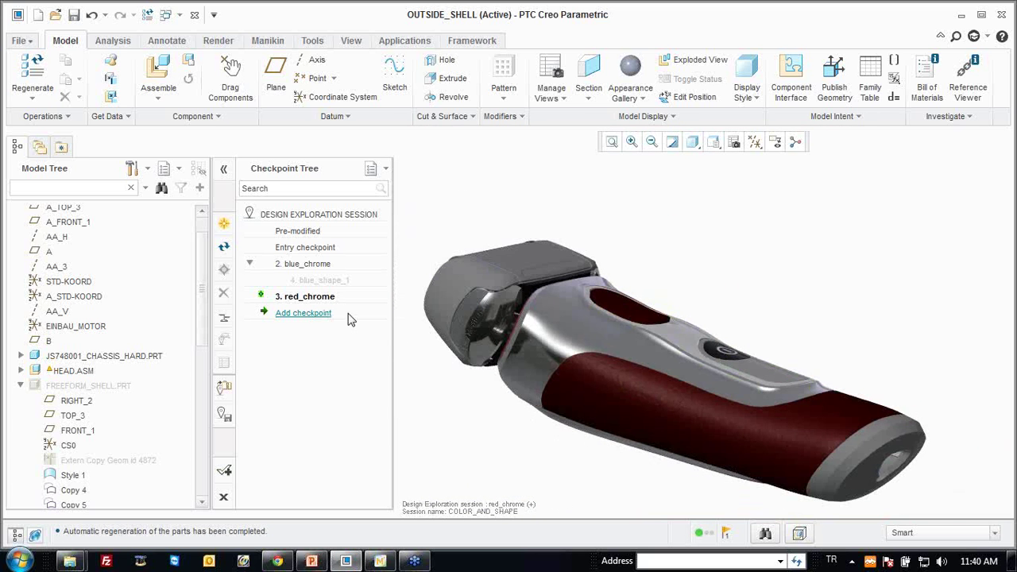
Add a new checkpoint named red_shape_1 under red_chrome.
{"action": "left_click", "coordinate": [323, 315]}
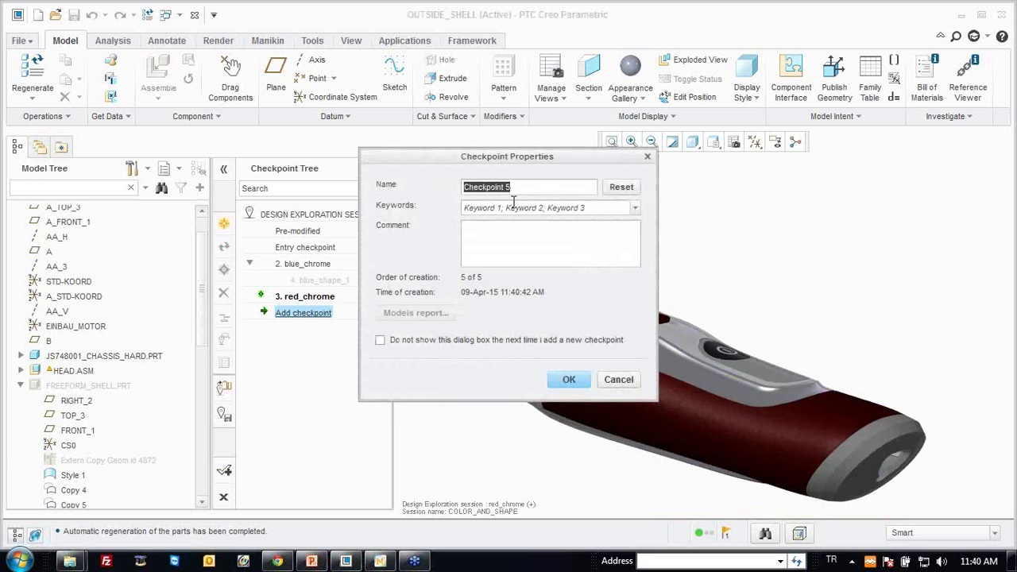
{"action": "type", "text": "red_shape_1"}
{"action": "left_click", "coordinate": [567, 382]}
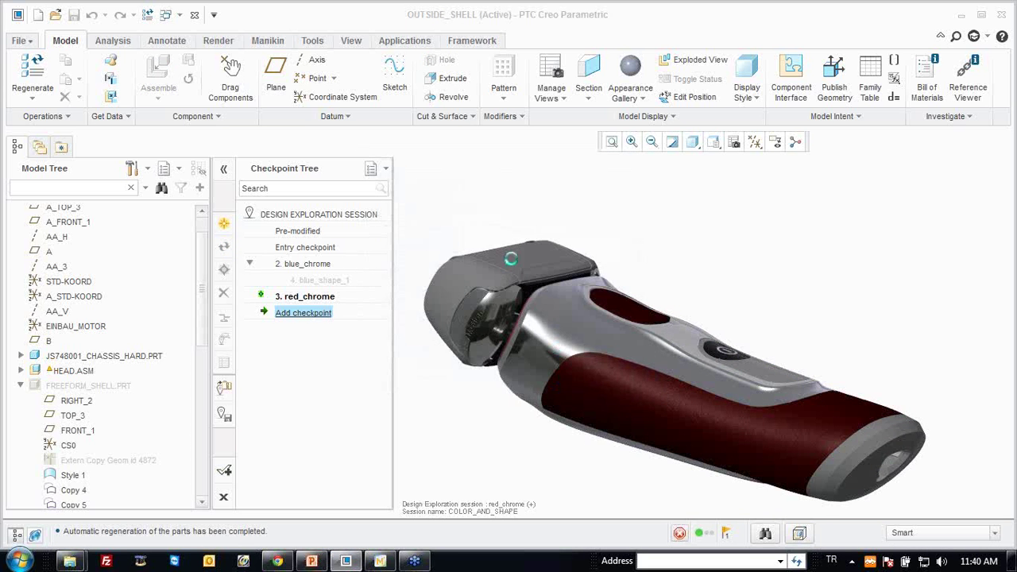
Unhide the FREEFORM_SHELL part along with the button and lid outline curves.
{"action": "right_click", "coordinate": [112, 392]}
{"action": "left_click", "coordinate": [159, 84]}
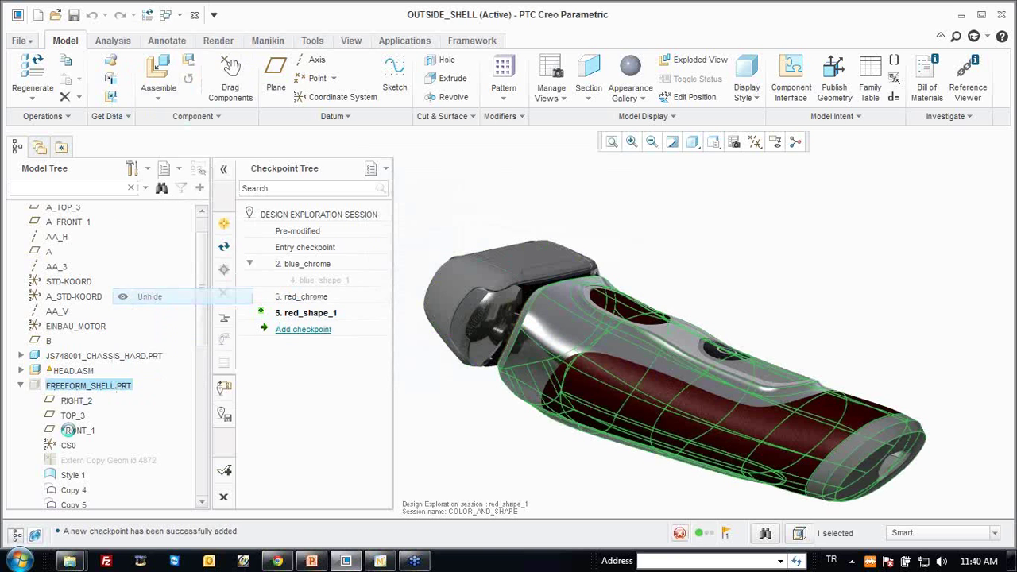
{"action": "scroll", "coordinate": [80, 449], "scroll_direction": "down", "scroll_amount": 1}
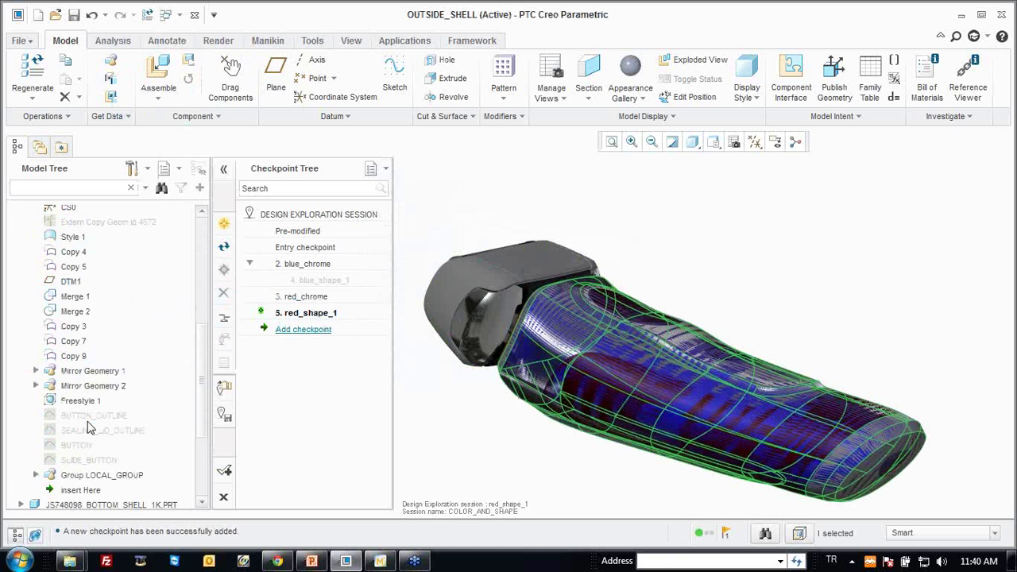
{"action": "left_click", "coordinate": [89, 460], "text": "shift"}
{"action": "right_click", "coordinate": [83, 459]}
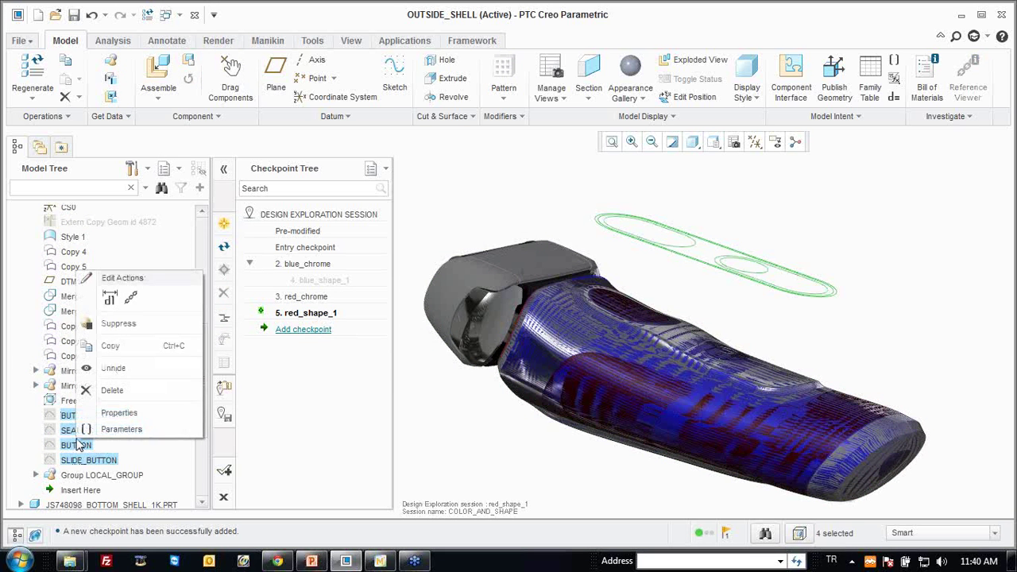
{"action": "left_click", "coordinate": [143, 368]}
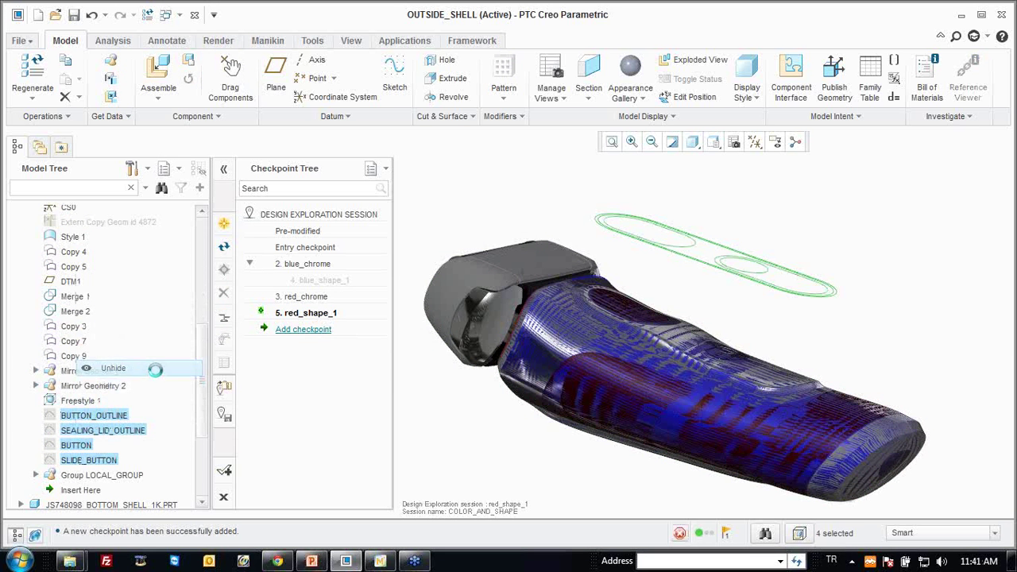
{"action": "left_click", "coordinate": [709, 212]}
{"action": "middle_click_drag", "start_coordinate": [704, 226], "coordinate": [682, 223]}
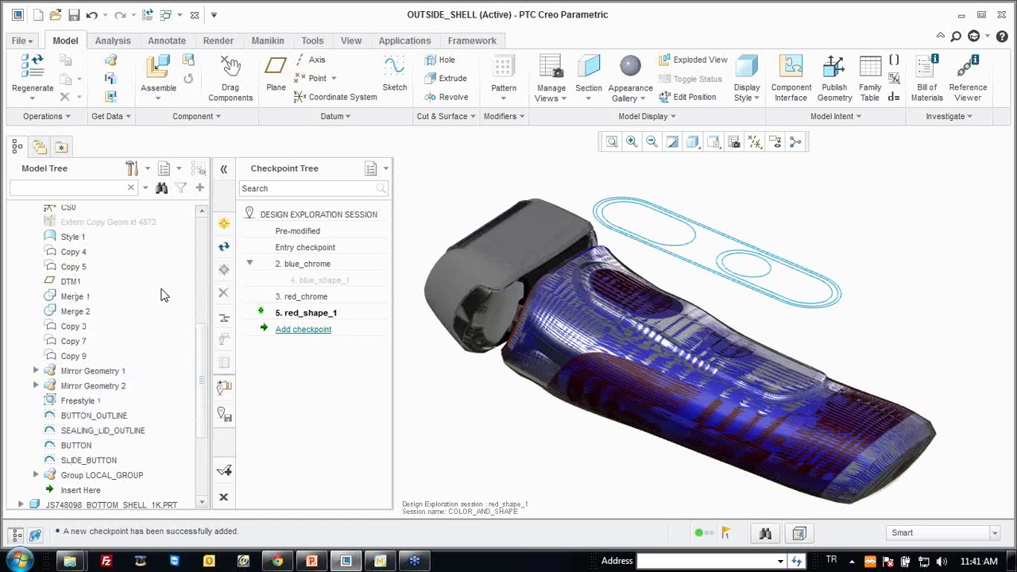
{"action": "scroll", "coordinate": [159, 291], "scroll_direction": "up", "scroll_amount": 3}
Activate FREEFORM_SHELL, set the button outline length to 50, and regenerate.
{"action": "right_click", "coordinate": [102, 292]}
{"action": "left_click", "coordinate": [141, 50]}
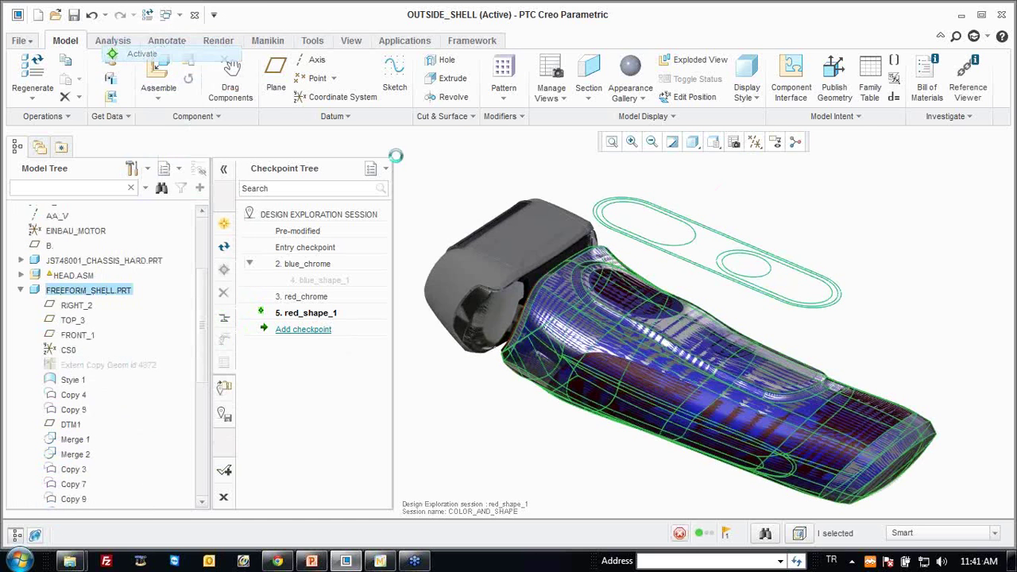
{"action": "scroll", "coordinate": [725, 230], "scroll_direction": "up", "scroll_amount": 2}
{"action": "left_click", "coordinate": [694, 244]}
{"action": "double_click", "coordinate": [694, 244]}
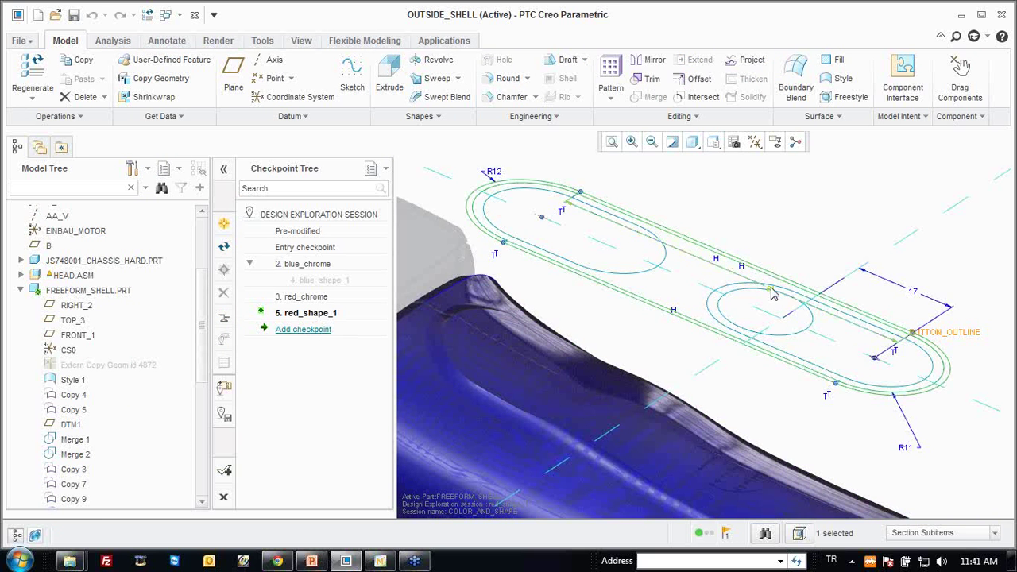
{"action": "double_click", "coordinate": [773, 292]}
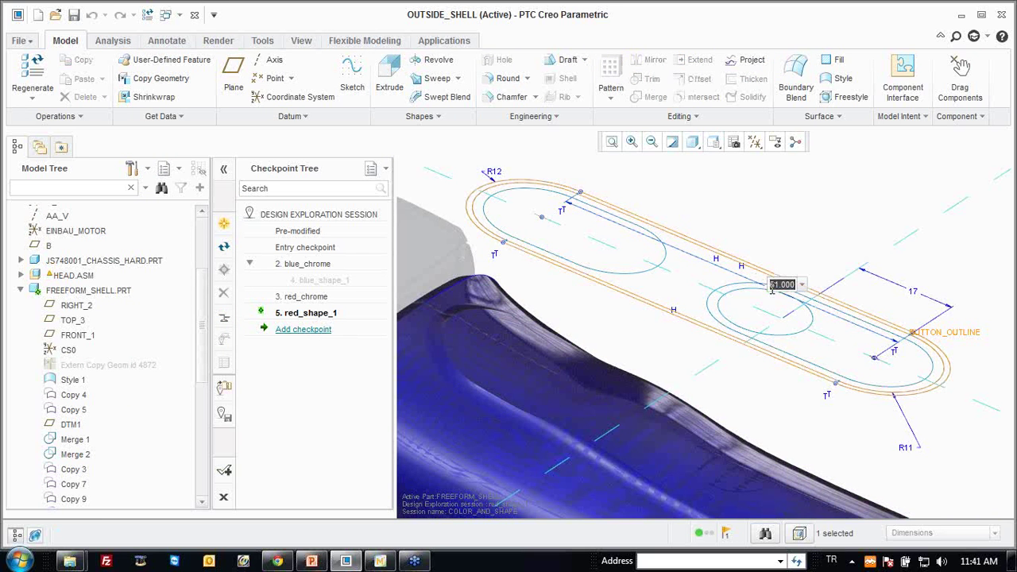
{"action": "type", "text": "50"}
{"action": "key", "text": "Return"}
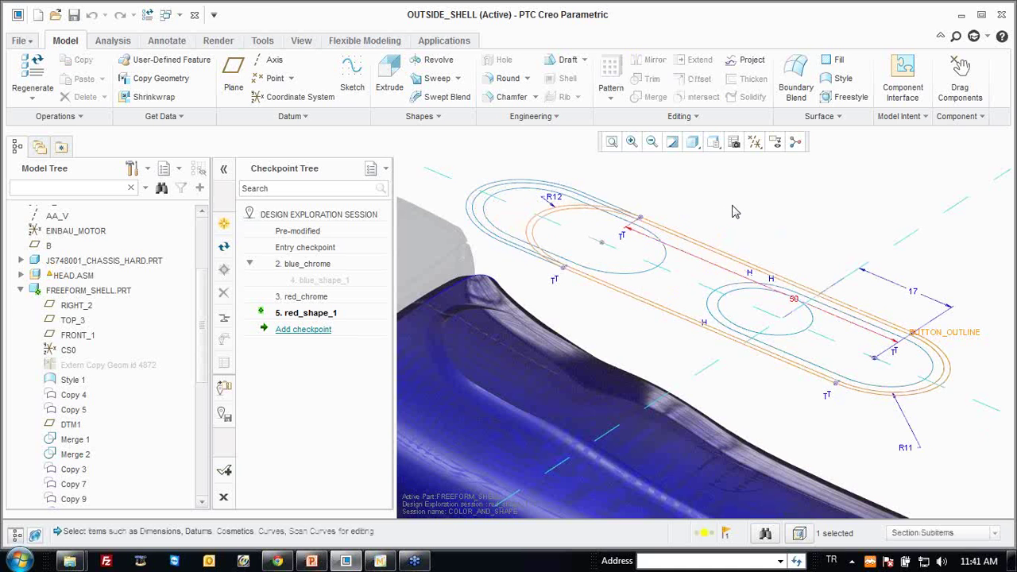
{"action": "key", "text": "ctrl+g"}
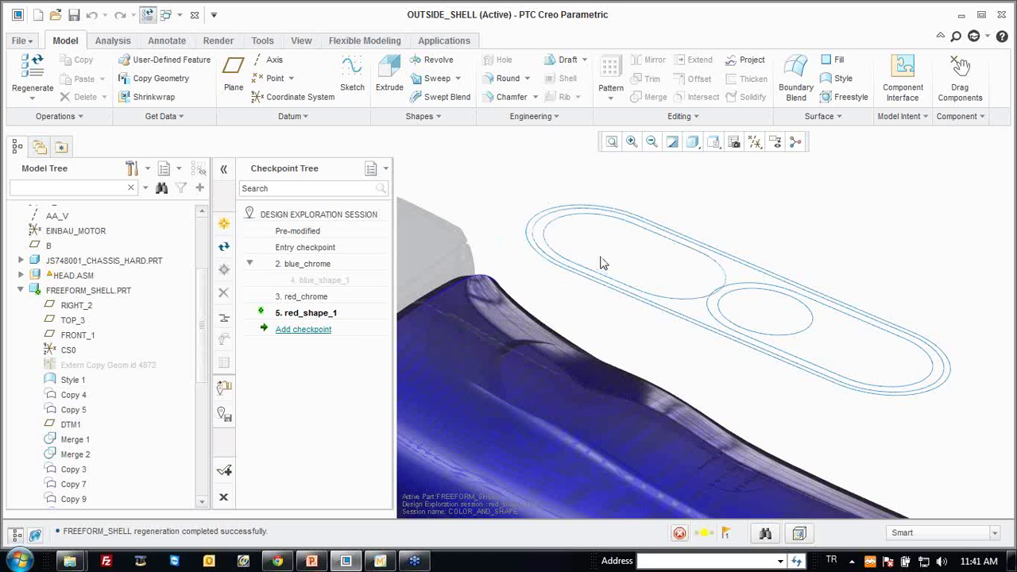
Change the smaller outline's 2.000 dimension to 10.
{"action": "double_click", "coordinate": [670, 246]}
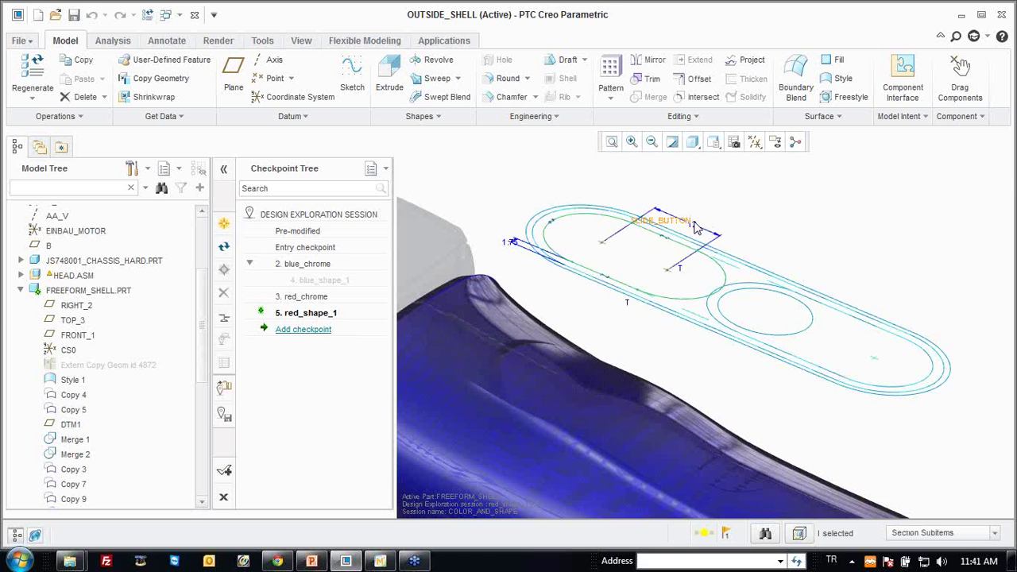
{"action": "double_click", "coordinate": [695, 222]}
{"action": "type", "text": "10"}
{"action": "key", "text": "Return"}
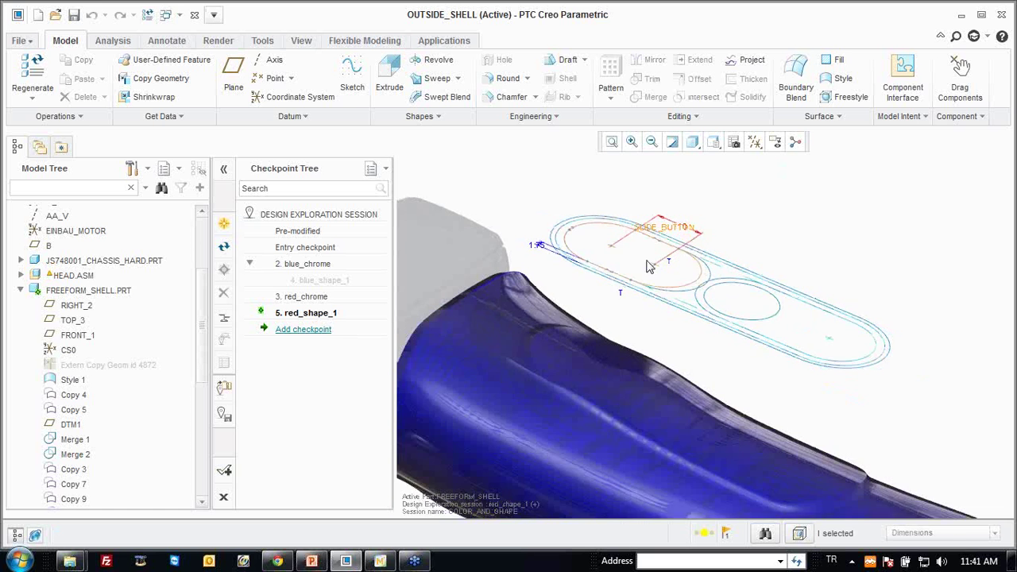
{"action": "scroll", "coordinate": [644, 266], "scroll_direction": "down", "scroll_amount": 2}
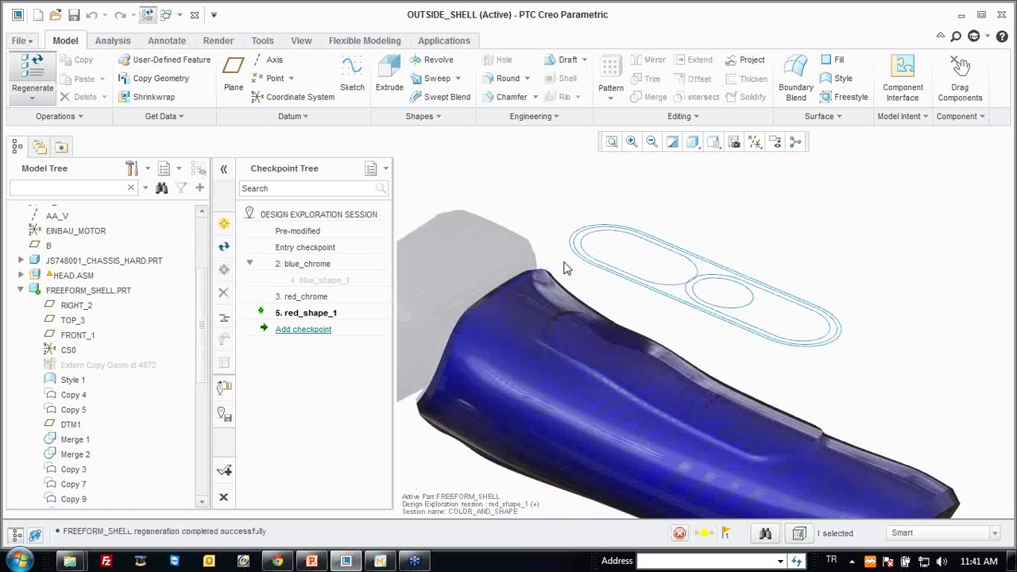
Hide FREEFORM_SHELL and orbit to view the updated red shaver assembly.
{"action": "right_click", "coordinate": [79, 296]}
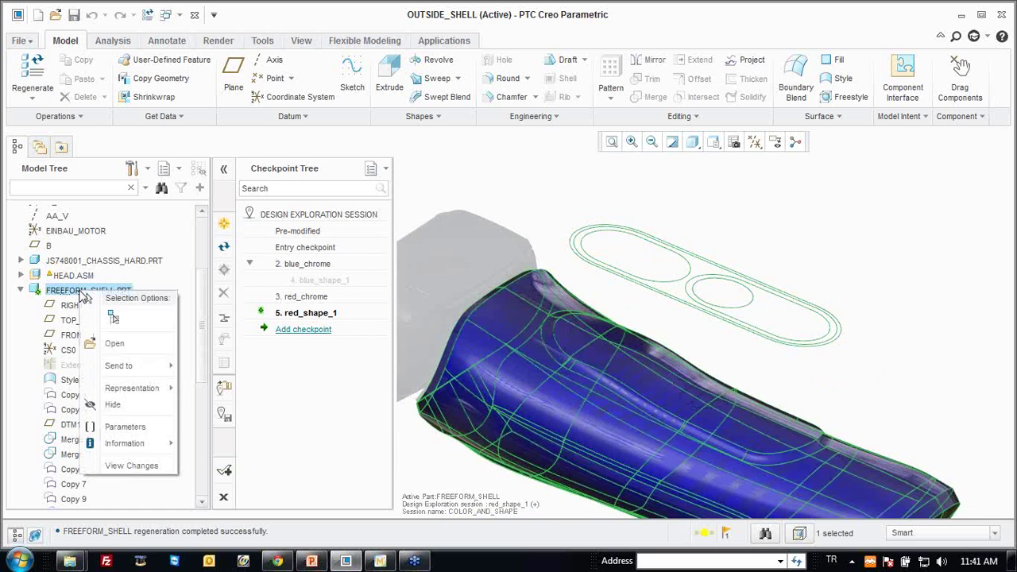
{"action": "left_click", "coordinate": [121, 403]}
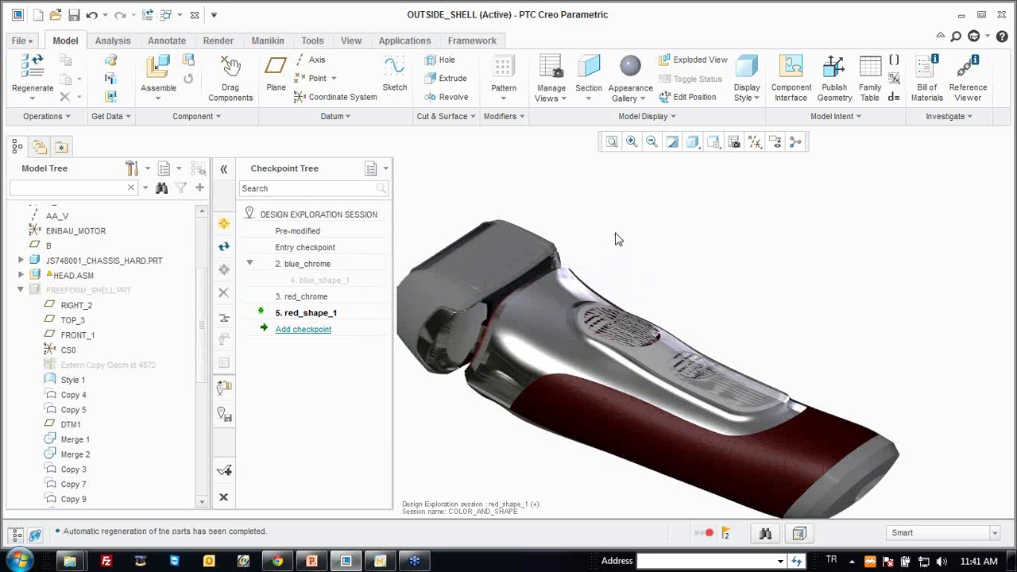
{"action": "mouse_move", "coordinate": [618, 238]}
{"action": "middle_mouse_down"}
{"action": "mouse_move", "coordinate": [615, 182]}
{"action": "mouse_move", "coordinate": [574, 254]}
{"action": "mouse_move", "coordinate": [547, 265]}
{"action": "mouse_move", "coordinate": [586, 217]}
{"action": "mouse_move", "coordinate": [431, 227]}
{"action": "middle_mouse_up"}
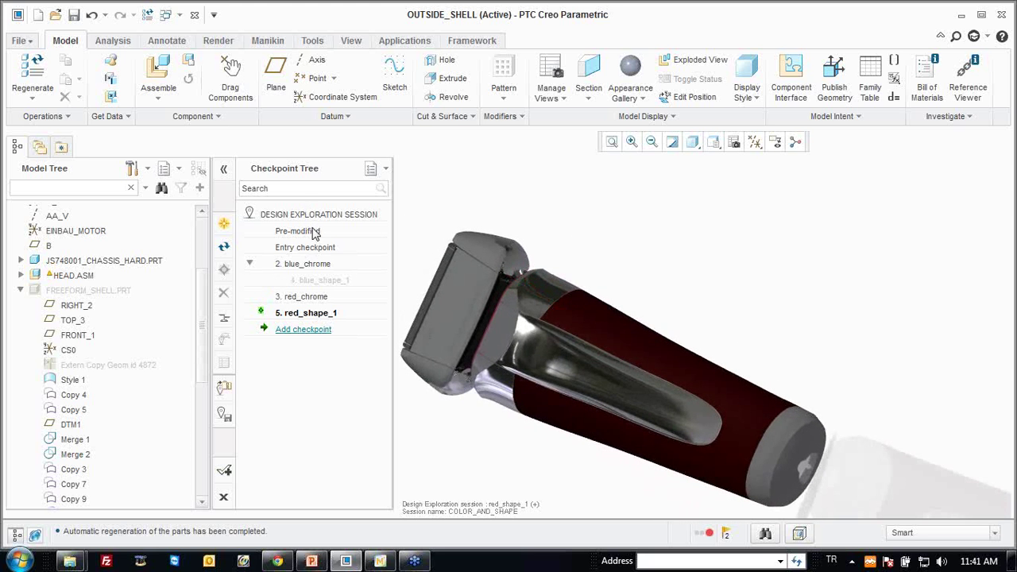
Return to the Entry checkpoint, discarding the unsaved changes.
{"action": "double_click", "coordinate": [306, 268]}
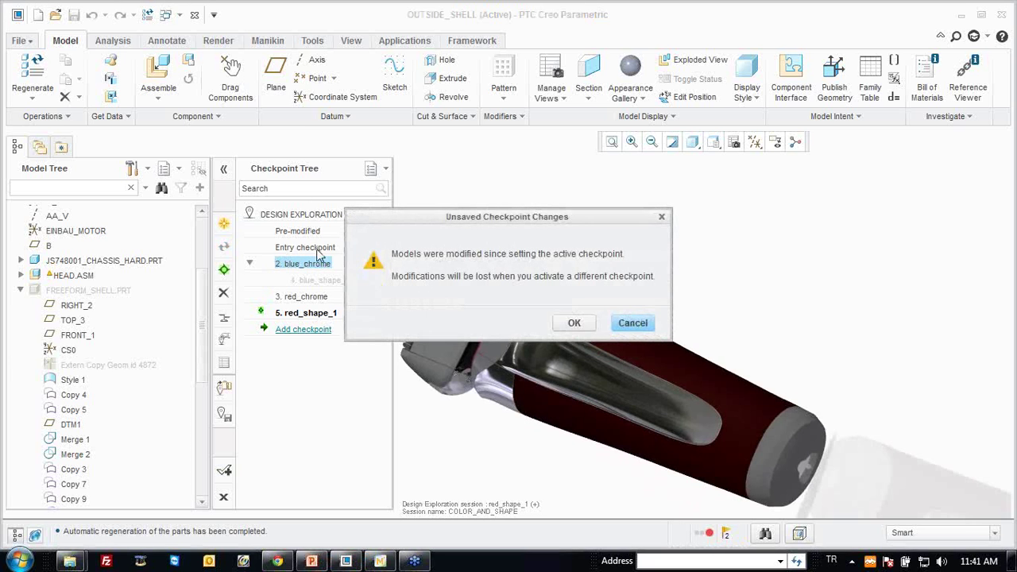
{"action": "left_click", "coordinate": [624, 323]}
{"action": "double_click", "coordinate": [314, 247]}
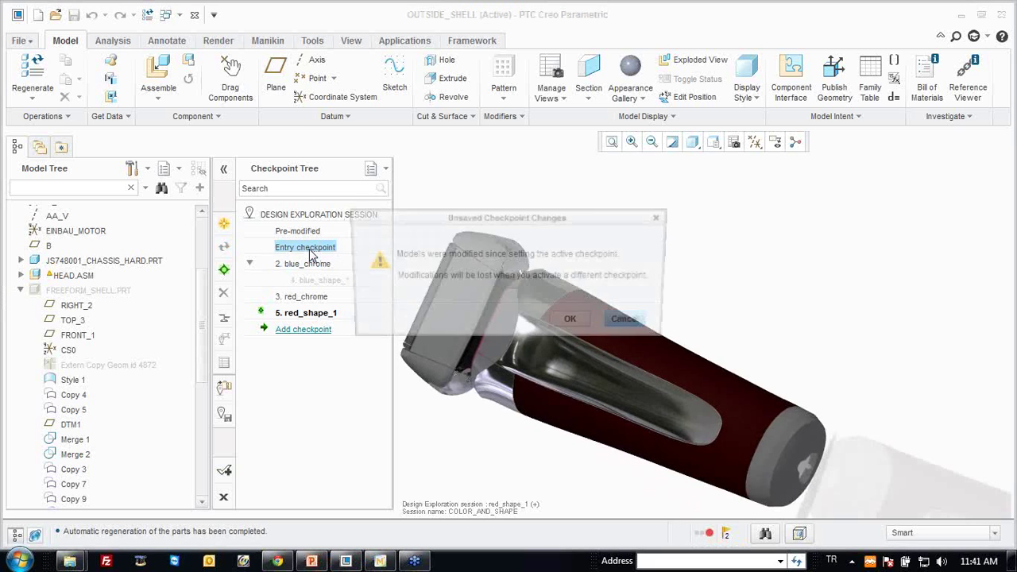
{"action": "left_click", "coordinate": [546, 322]}
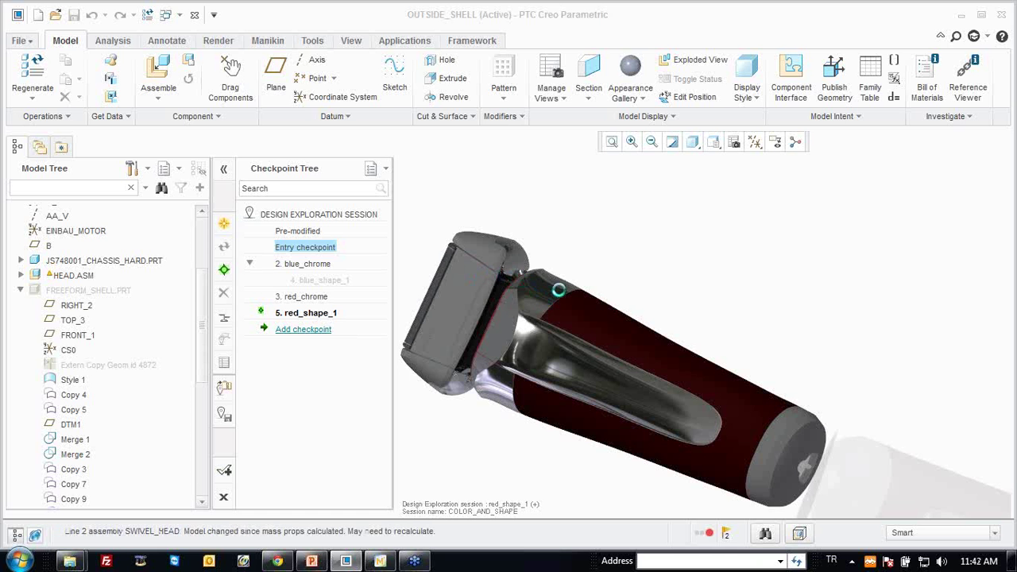
{"action": "mouse_move", "coordinate": [627, 291]}
{"action": "middle_mouse_down"}
{"action": "mouse_move", "coordinate": [666, 206]}
{"action": "mouse_move", "coordinate": [647, 247]}
{"action": "mouse_move", "coordinate": [622, 258]}
{"action": "middle_mouse_up"}
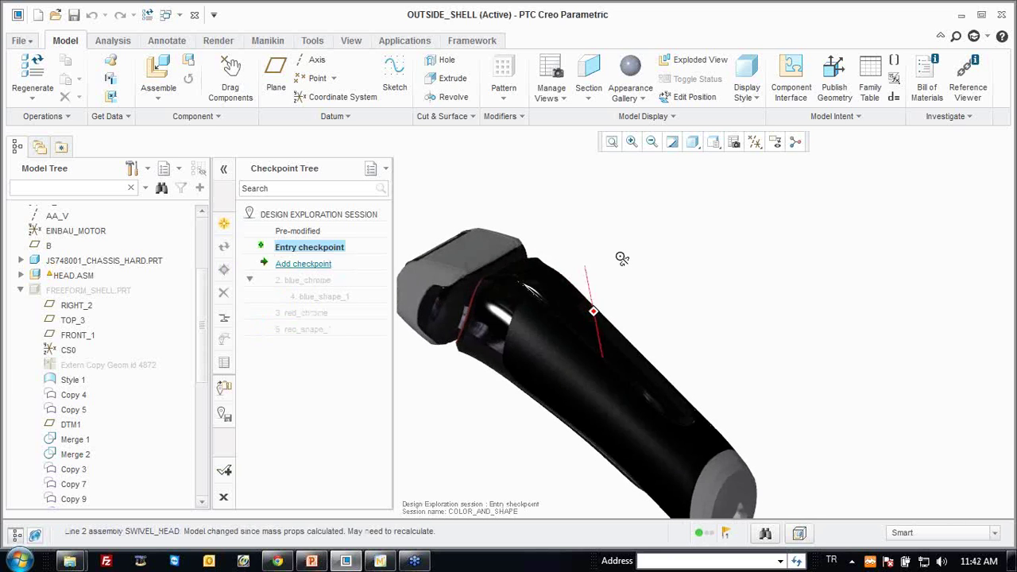
{"action": "scroll", "coordinate": [620, 261], "scroll_direction": "up", "scroll_amount": 3}
Step through blue_chrome, blue_shape_1, red_chrome, and red_shape_1 checkpoints in turn.
{"action": "double_click", "coordinate": [316, 283]}
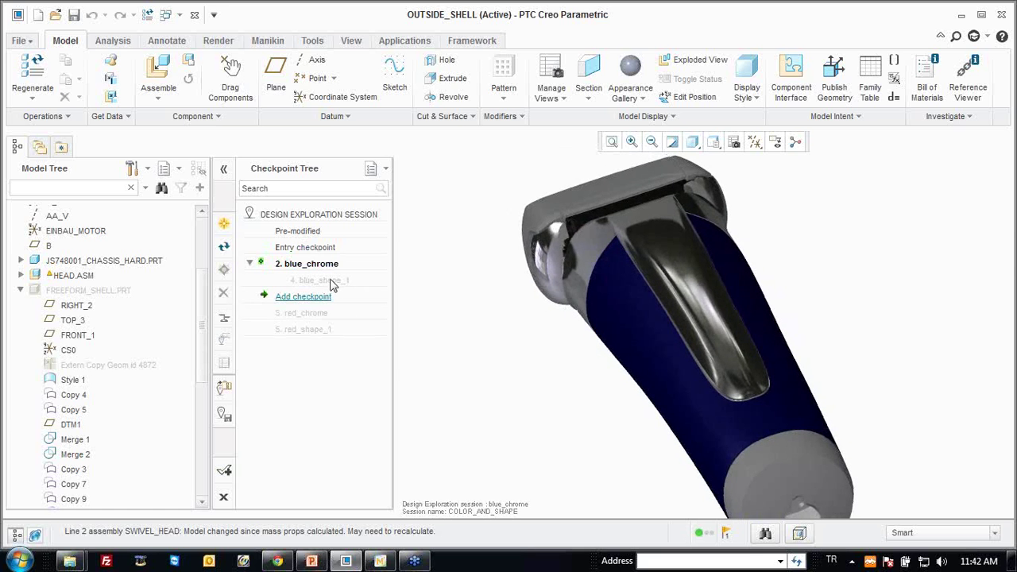
{"action": "double_click", "coordinate": [332, 281]}
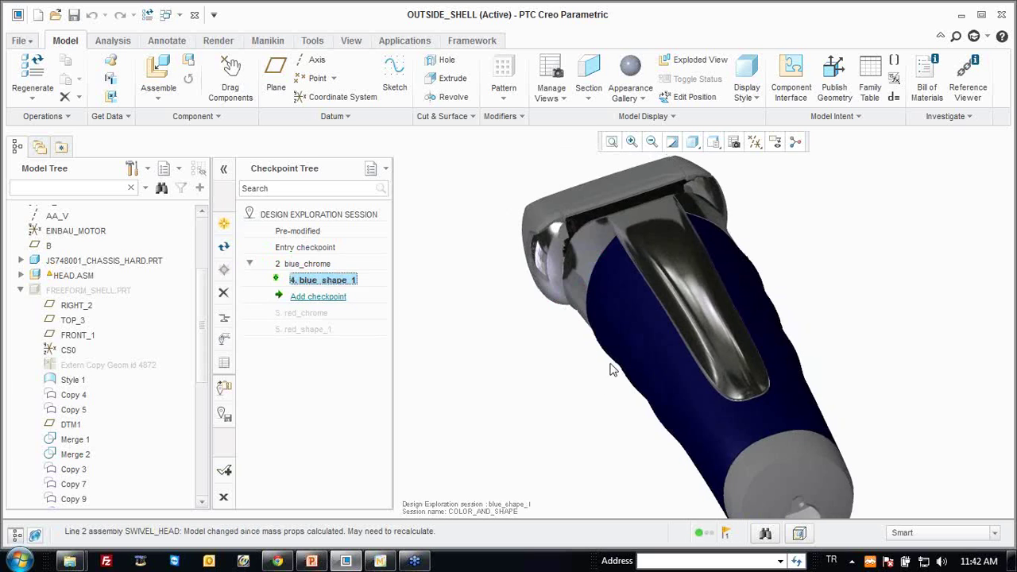
{"action": "double_click", "coordinate": [314, 313]}
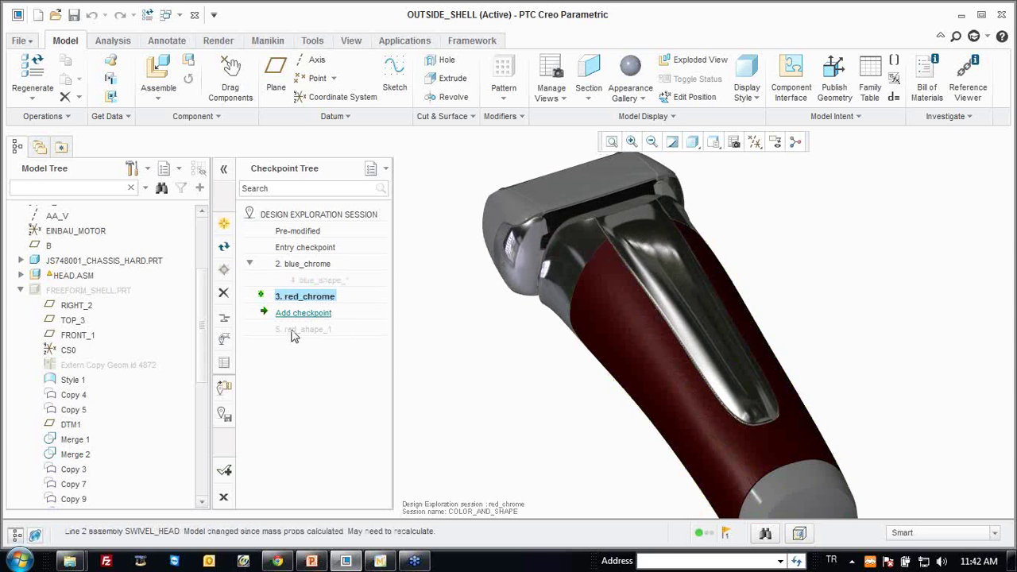
{"action": "double_click", "coordinate": [292, 331]}
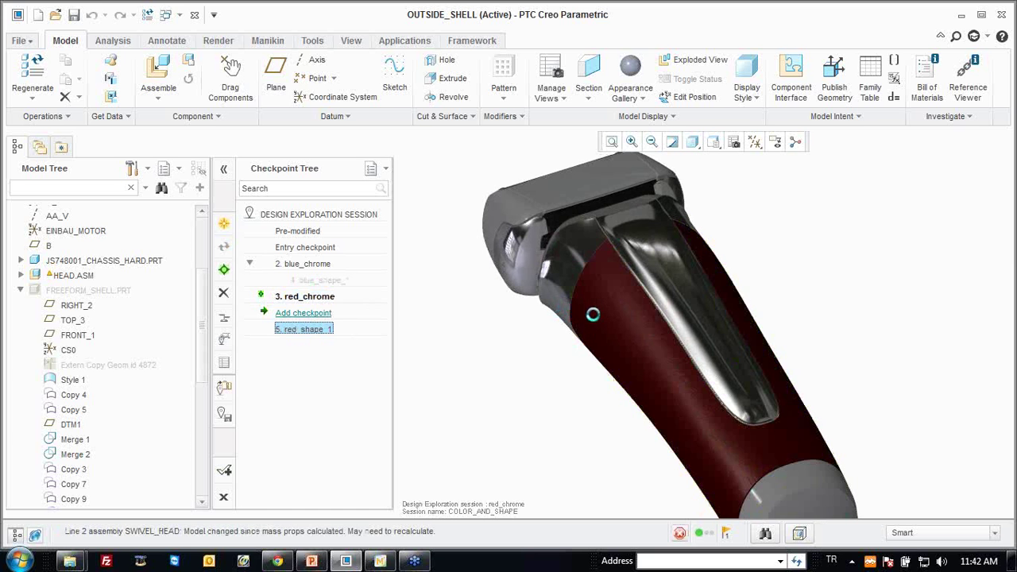
{"action": "mouse_move", "coordinate": [595, 312]}
{"action": "middle_mouse_down"}
{"action": "mouse_move", "coordinate": [697, 181]}
{"action": "mouse_move", "coordinate": [661, 278]}
{"action": "middle_mouse_up"}
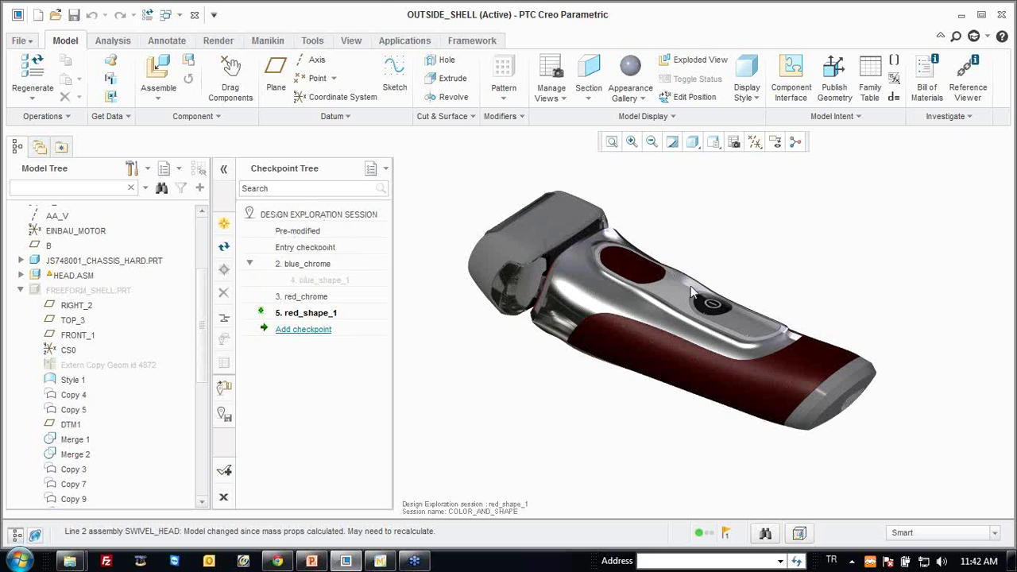
{"action": "middle_click_drag", "start_coordinate": [667, 284], "coordinate": [675, 296]}
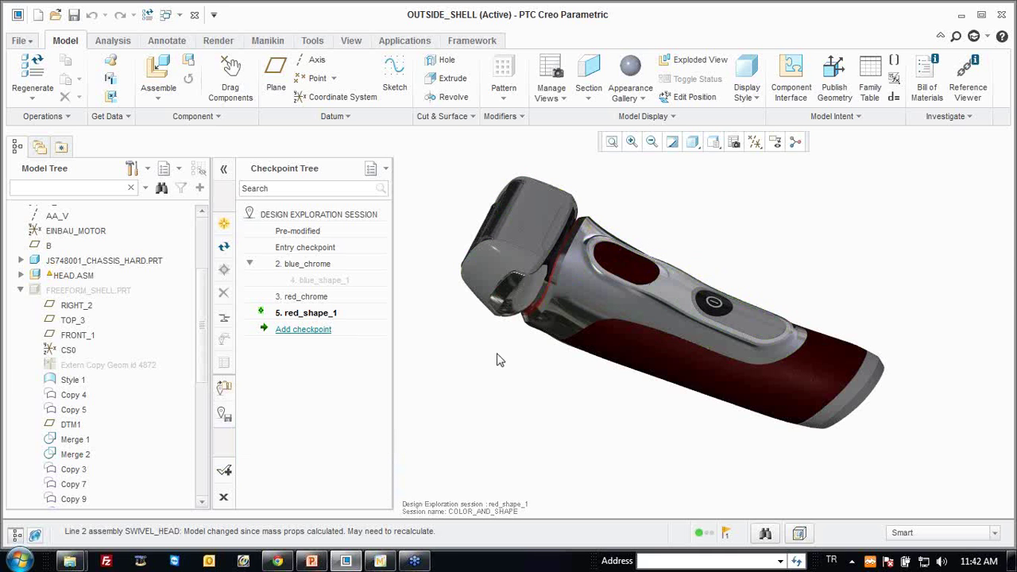
{"action": "middle_click_drag", "start_coordinate": [651, 290], "coordinate": [634, 279]}
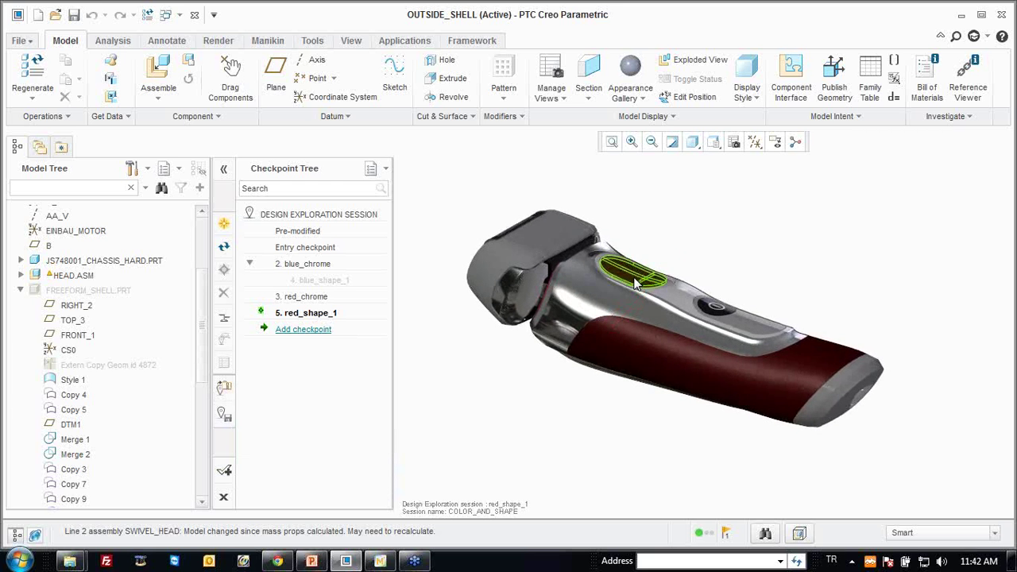
{"action": "middle_click_drag", "start_coordinate": [674, 254], "coordinate": [670, 260]}
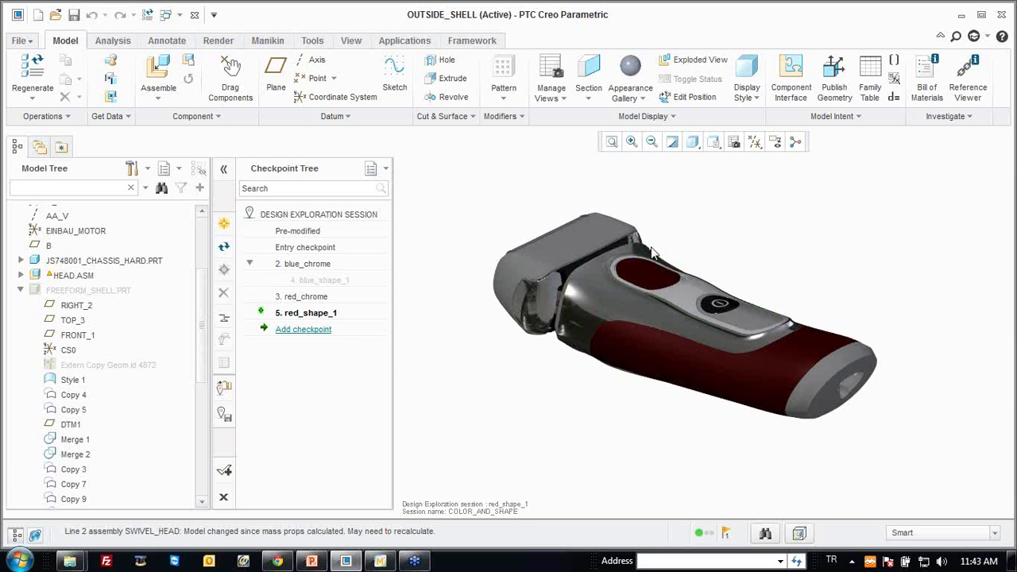
{"action": "mouse_move", "coordinate": [595, 289]}
{"action": "middle_mouse_down"}
{"action": "mouse_move", "coordinate": [615, 276]}
{"action": "mouse_move", "coordinate": [606, 287]}
{"action": "middle_mouse_up"}
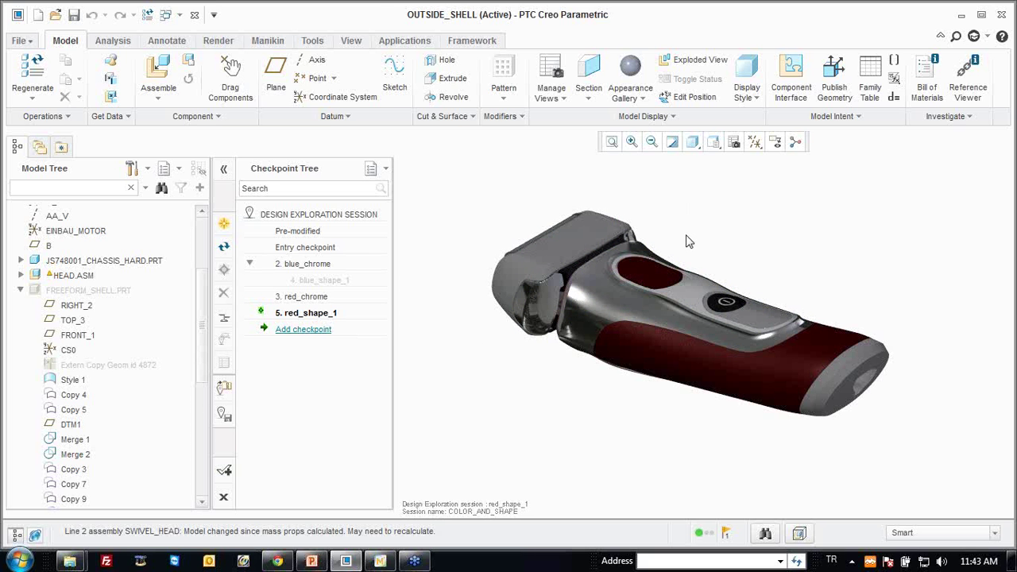
Close the design exploration session and confirm.
{"action": "left_click", "coordinate": [223, 497]}
{"action": "left_click", "coordinate": [592, 349]}
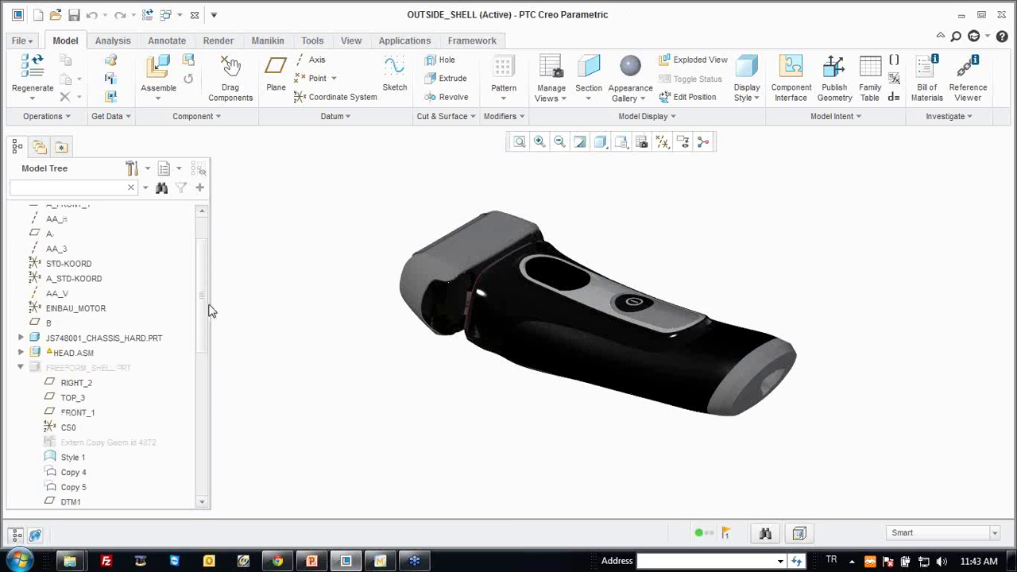
{"action": "left_click_drag", "start_coordinate": [202, 346], "coordinate": [212, 273]}
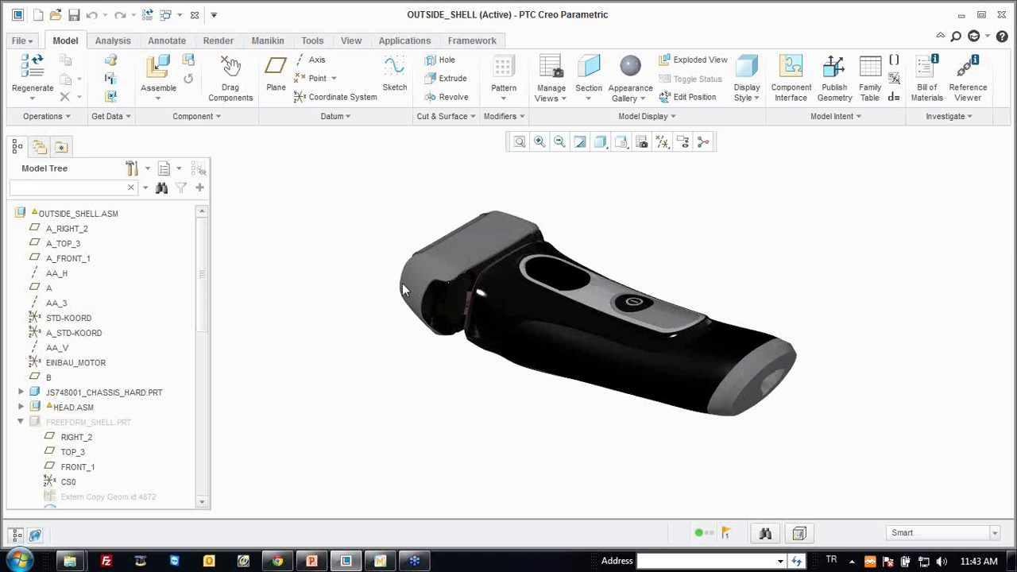
Orbit and zoom around the shaver now shown in black and grey.
{"action": "mouse_move", "coordinate": [489, 243]}
{"action": "middle_mouse_down"}
{"action": "mouse_move", "coordinate": [559, 256]}
{"action": "mouse_move", "coordinate": [541, 236]}
{"action": "mouse_move", "coordinate": [577, 164]}
{"action": "mouse_move", "coordinate": [557, 300]}
{"action": "mouse_move", "coordinate": [616, 255]}
{"action": "mouse_move", "coordinate": [631, 265]}
{"action": "mouse_move", "coordinate": [594, 288]}
{"action": "mouse_move", "coordinate": [509, 249]}
{"action": "middle_mouse_up"}
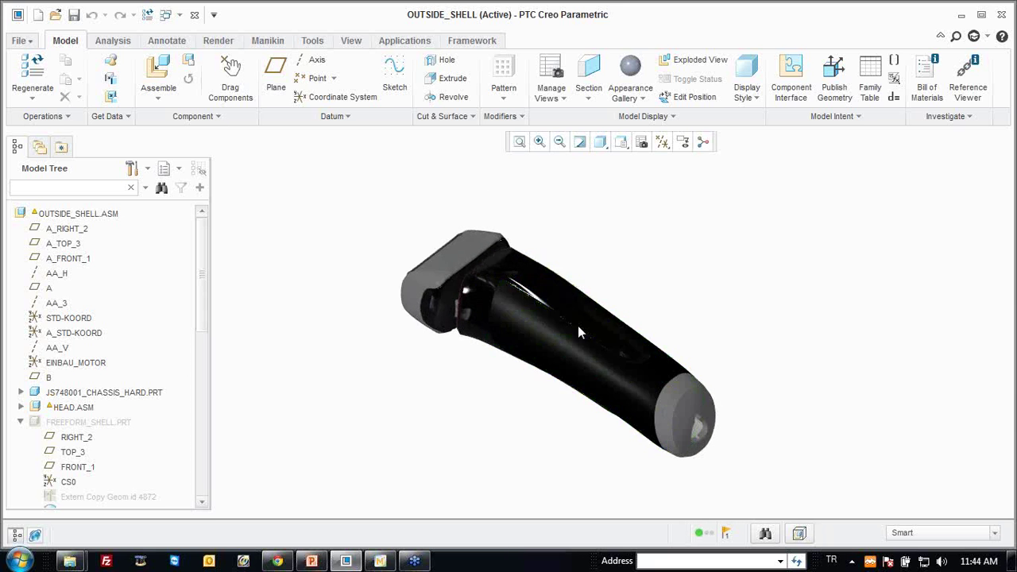
{"action": "scroll", "coordinate": [589, 330], "scroll_direction": "down", "scroll_amount": 3}
{"action": "scroll", "coordinate": [576, 307], "scroll_direction": "down", "scroll_amount": 2}
{"action": "middle_click_drag", "start_coordinate": [618, 263], "coordinate": [581, 278]}
{"action": "scroll", "coordinate": [581, 278], "scroll_direction": "up", "scroll_amount": 2}
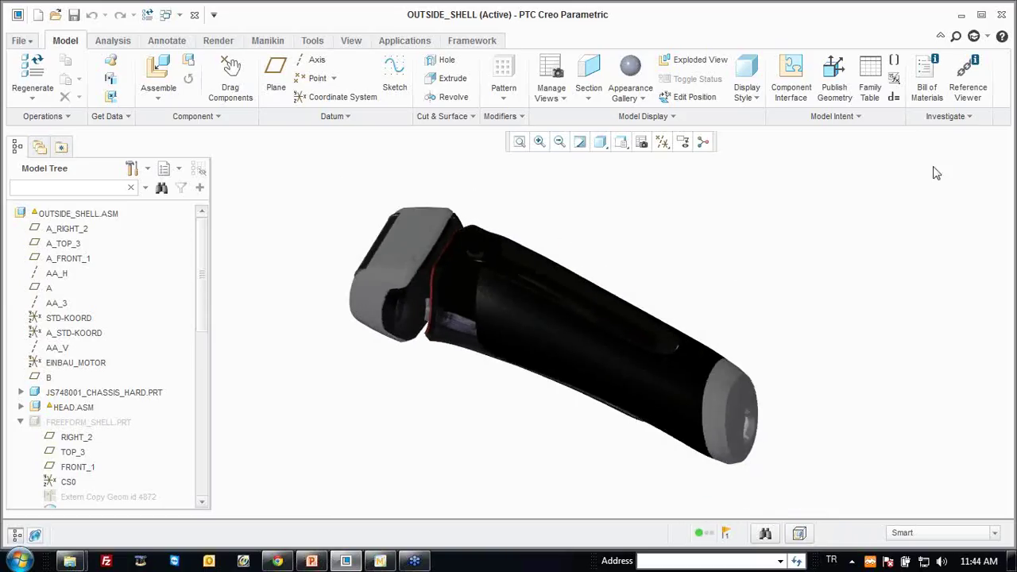
{"action": "left_click", "coordinate": [1002, 38]}
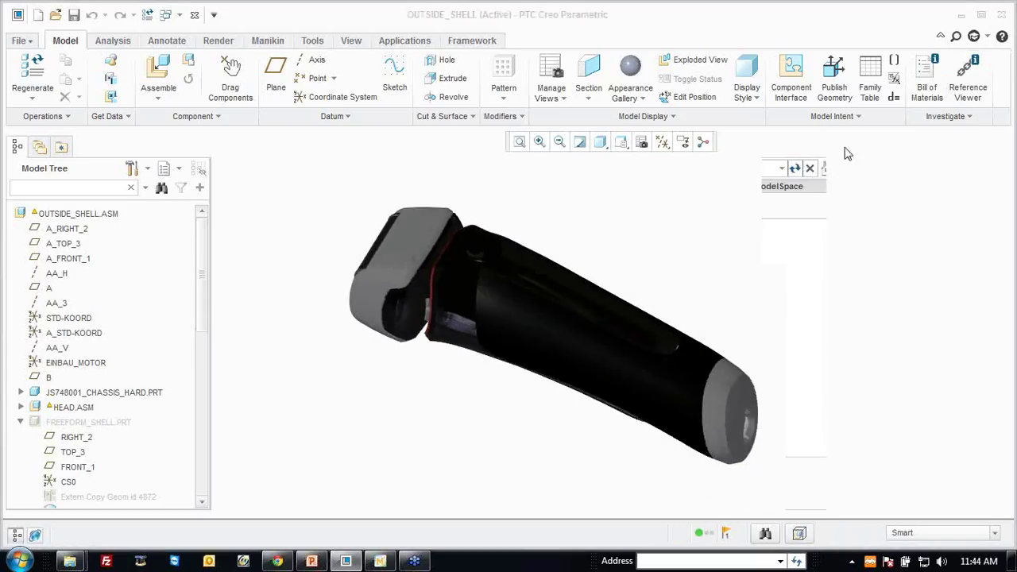